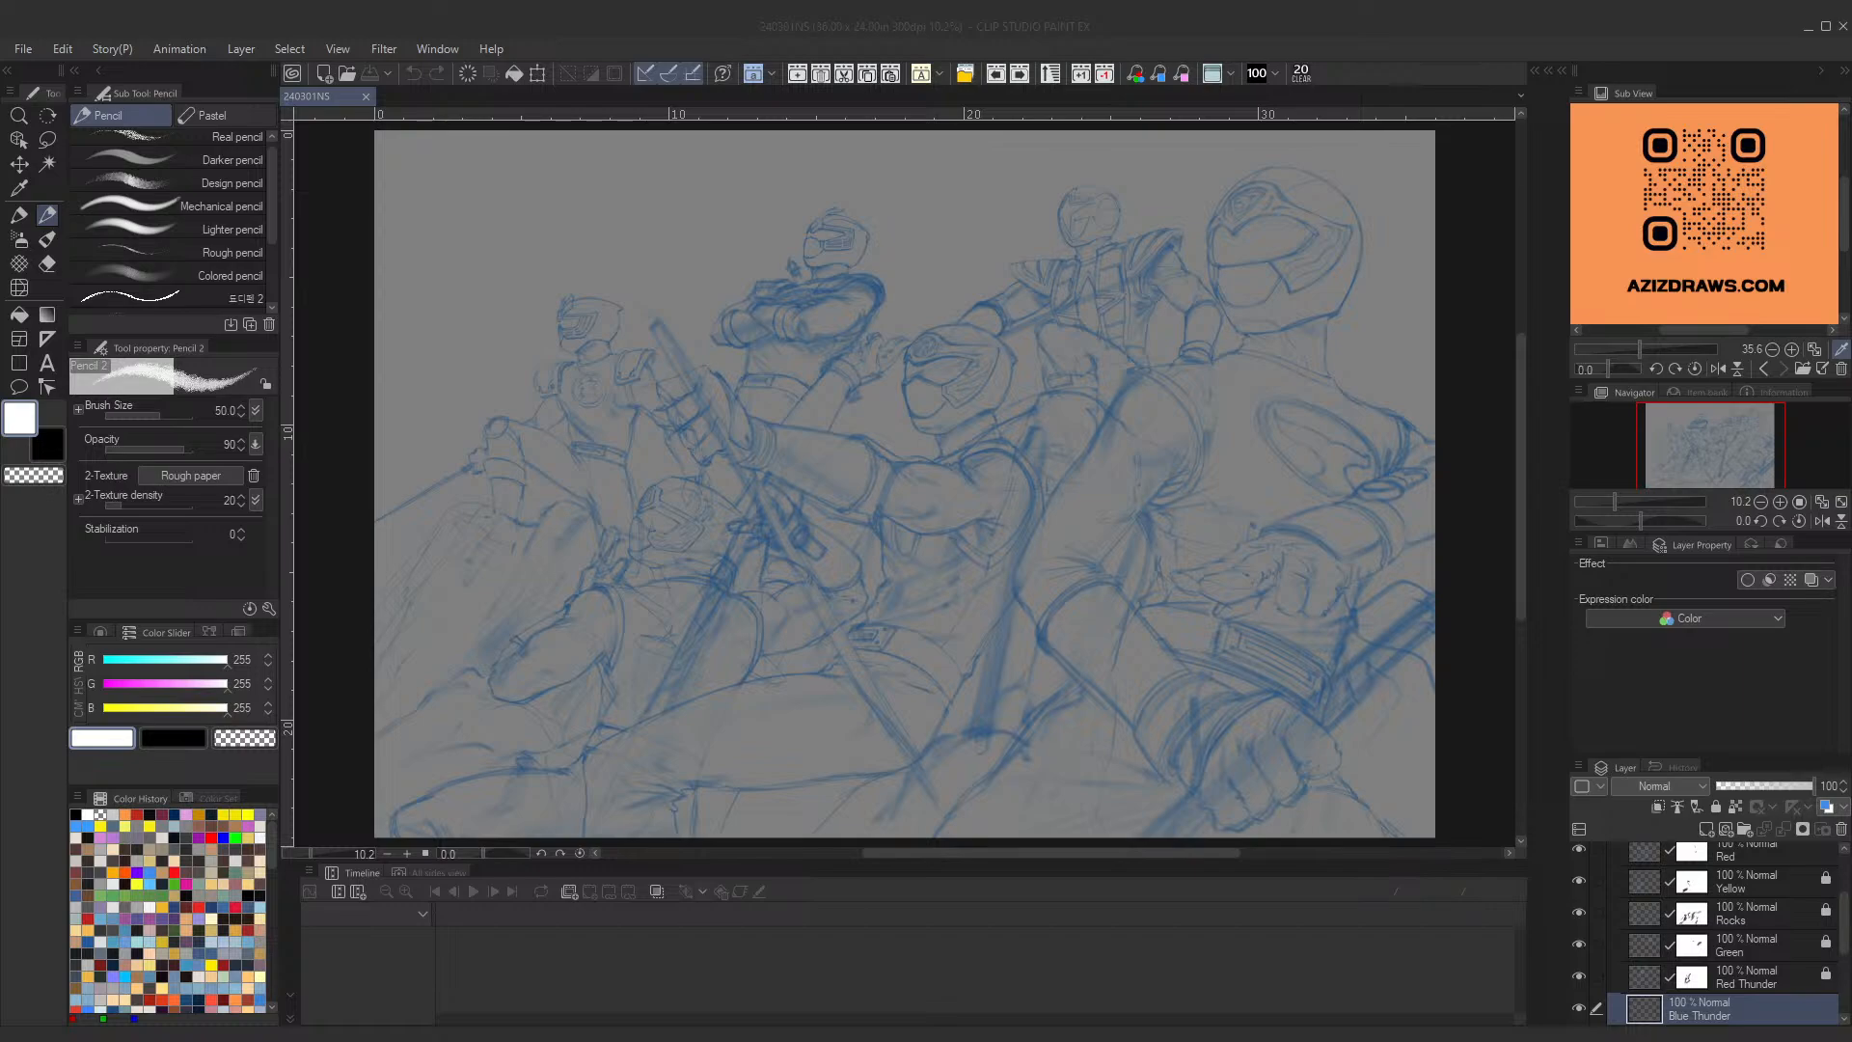
Step: Collapse the sketch layer folder and add a new vector layer above it
{"action": "left_click", "coordinate": [709, 980]}
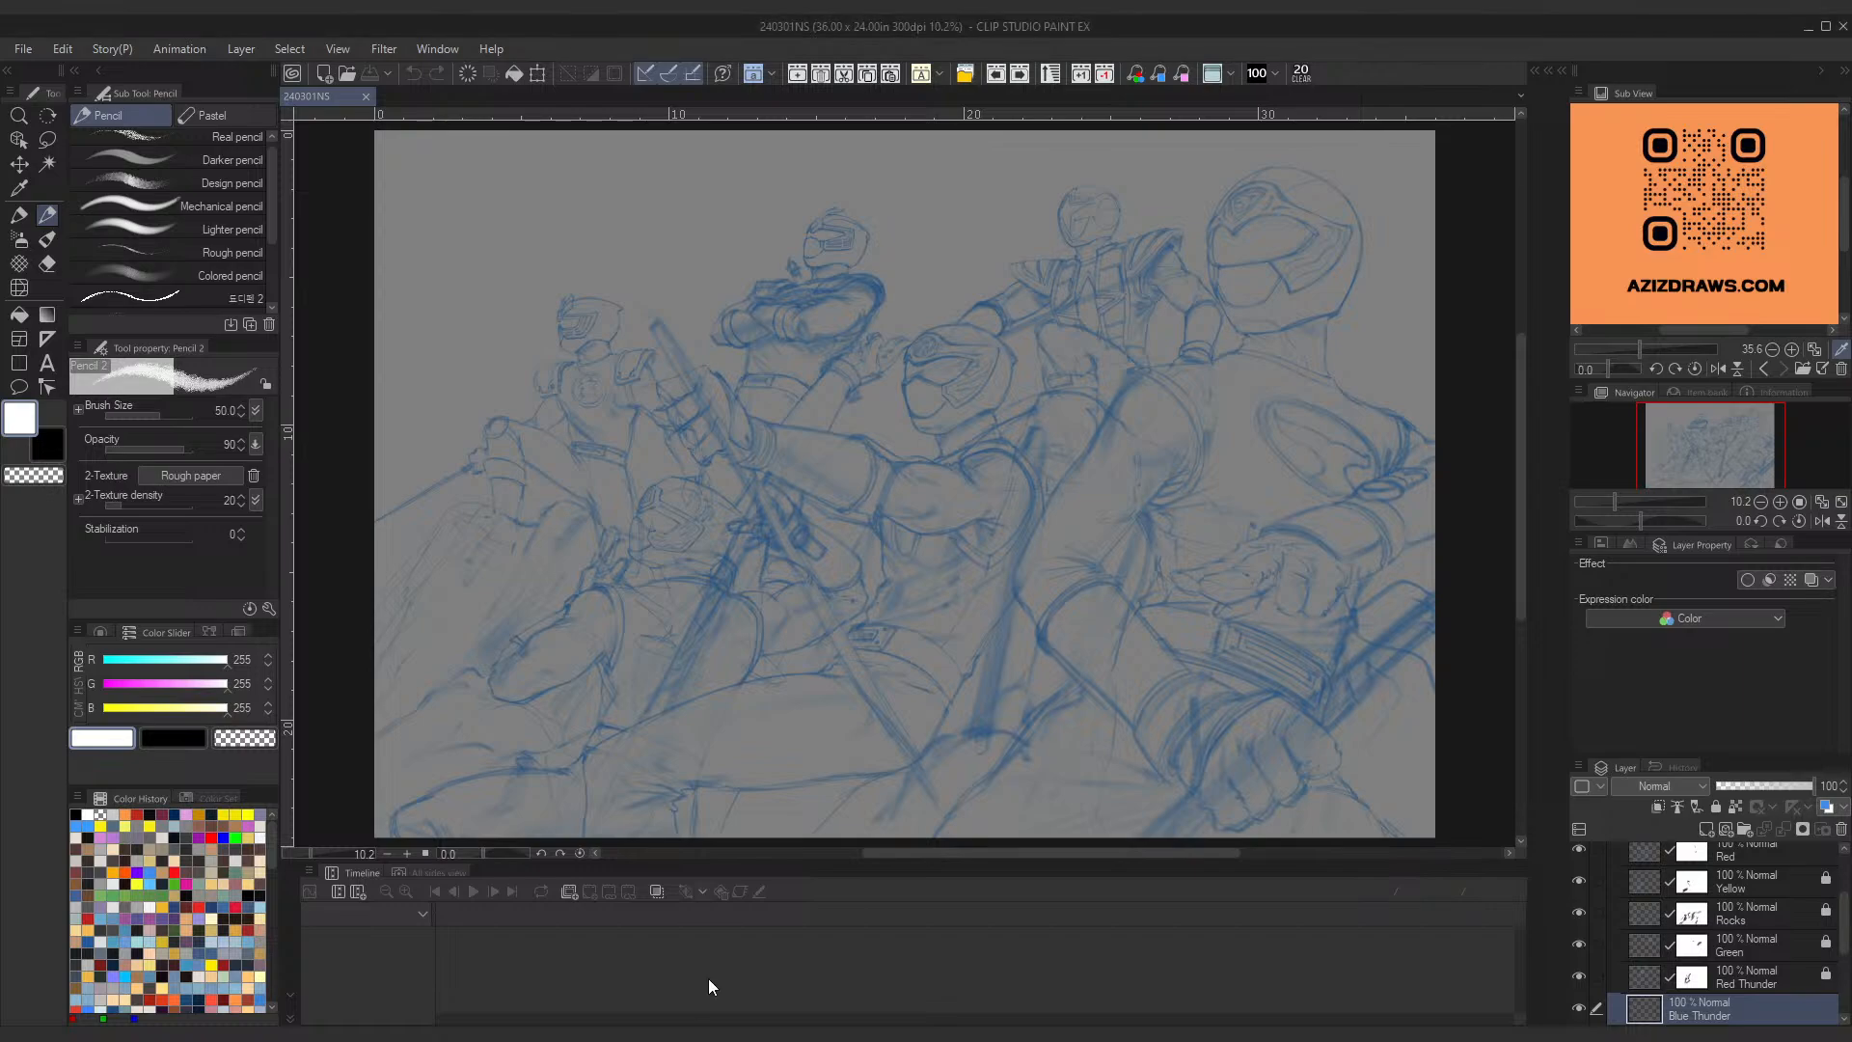
{"action": "scroll", "coordinate": [1447, 157], "scroll_direction": "up", "scroll_amount": 1}
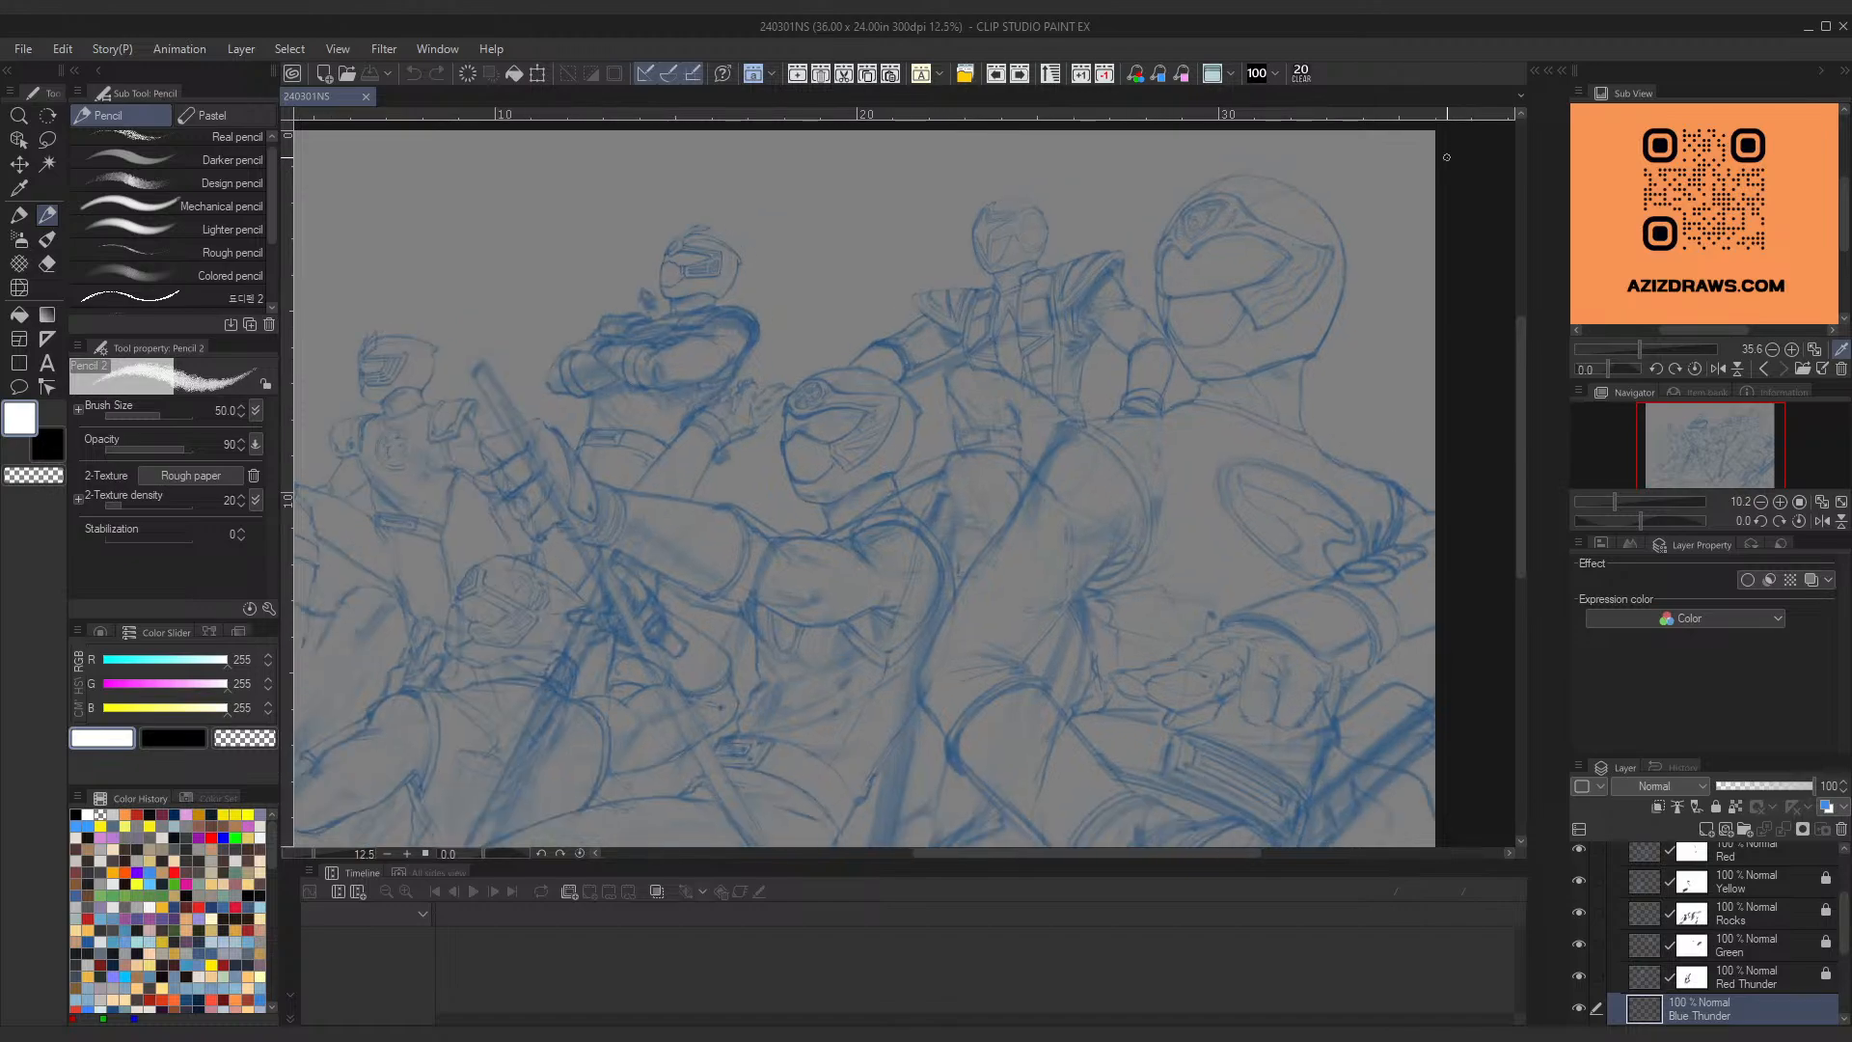
{"action": "scroll", "coordinate": [1447, 157], "scroll_direction": "up", "scroll_amount": 3}
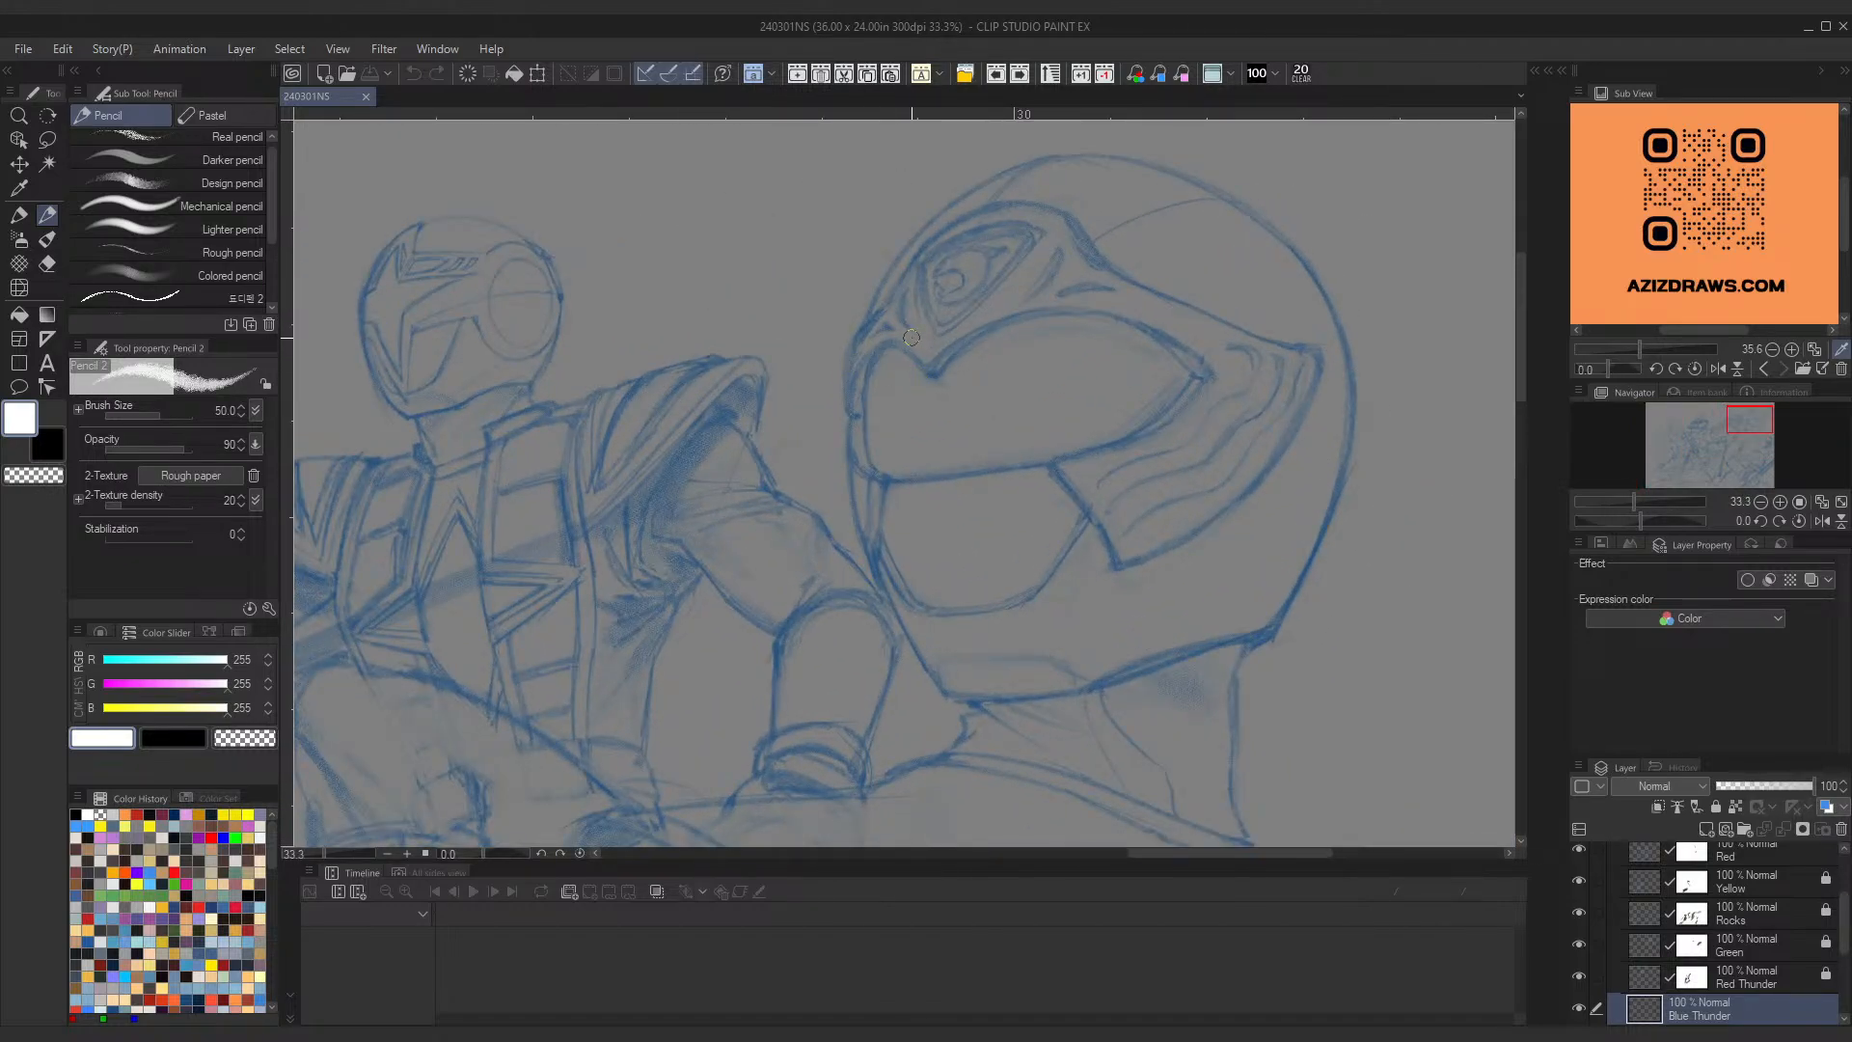
{"action": "left_click_drag", "start_coordinate": [1840, 915], "coordinate": [1839, 858]}
{"action": "left_click", "coordinate": [1613, 857]}
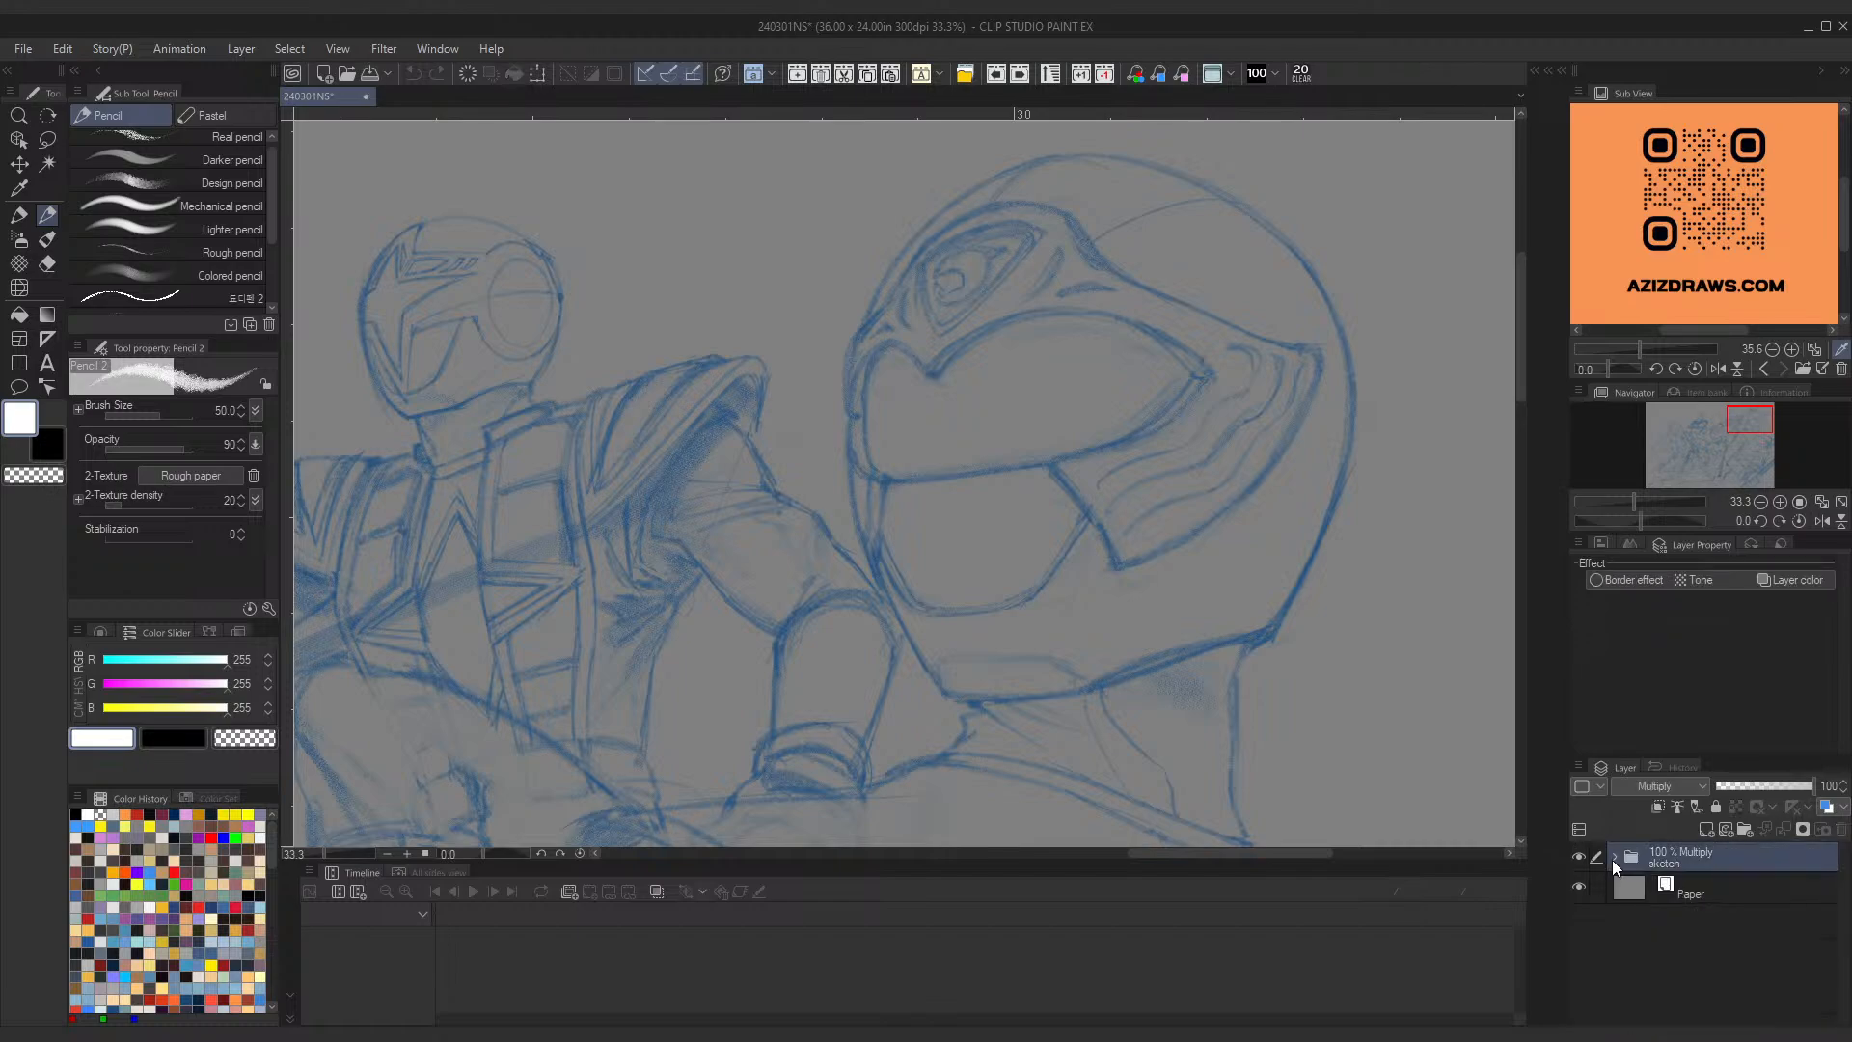
{"action": "left_click", "coordinate": [1730, 831]}
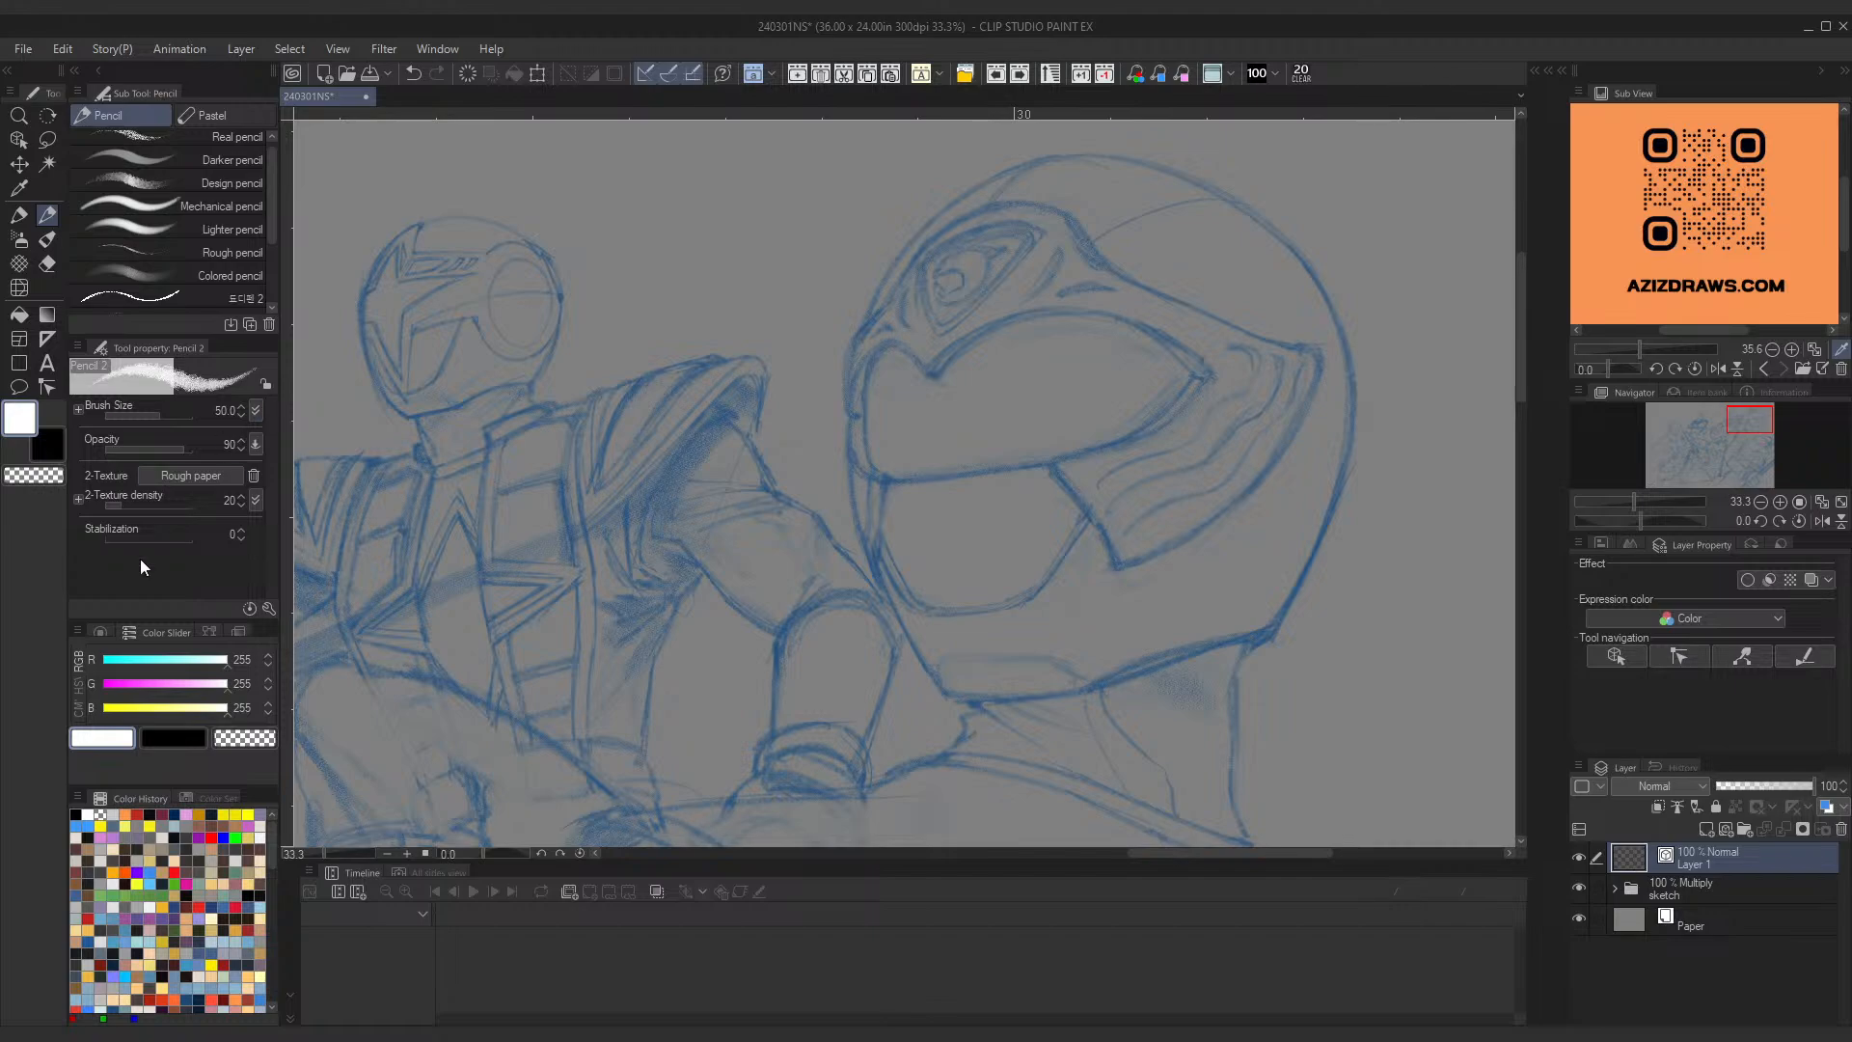
Step: Set the drawing color to black and choose the Pen brush 墨筆2 for inking the large helmet
{"action": "mouse_move", "coordinate": [1167, 852]}
{"action": "left_mouse_down"}
{"action": "mouse_move", "coordinate": [1244, 843]}
{"action": "mouse_move", "coordinate": [1208, 842]}
{"action": "left_mouse_up"}
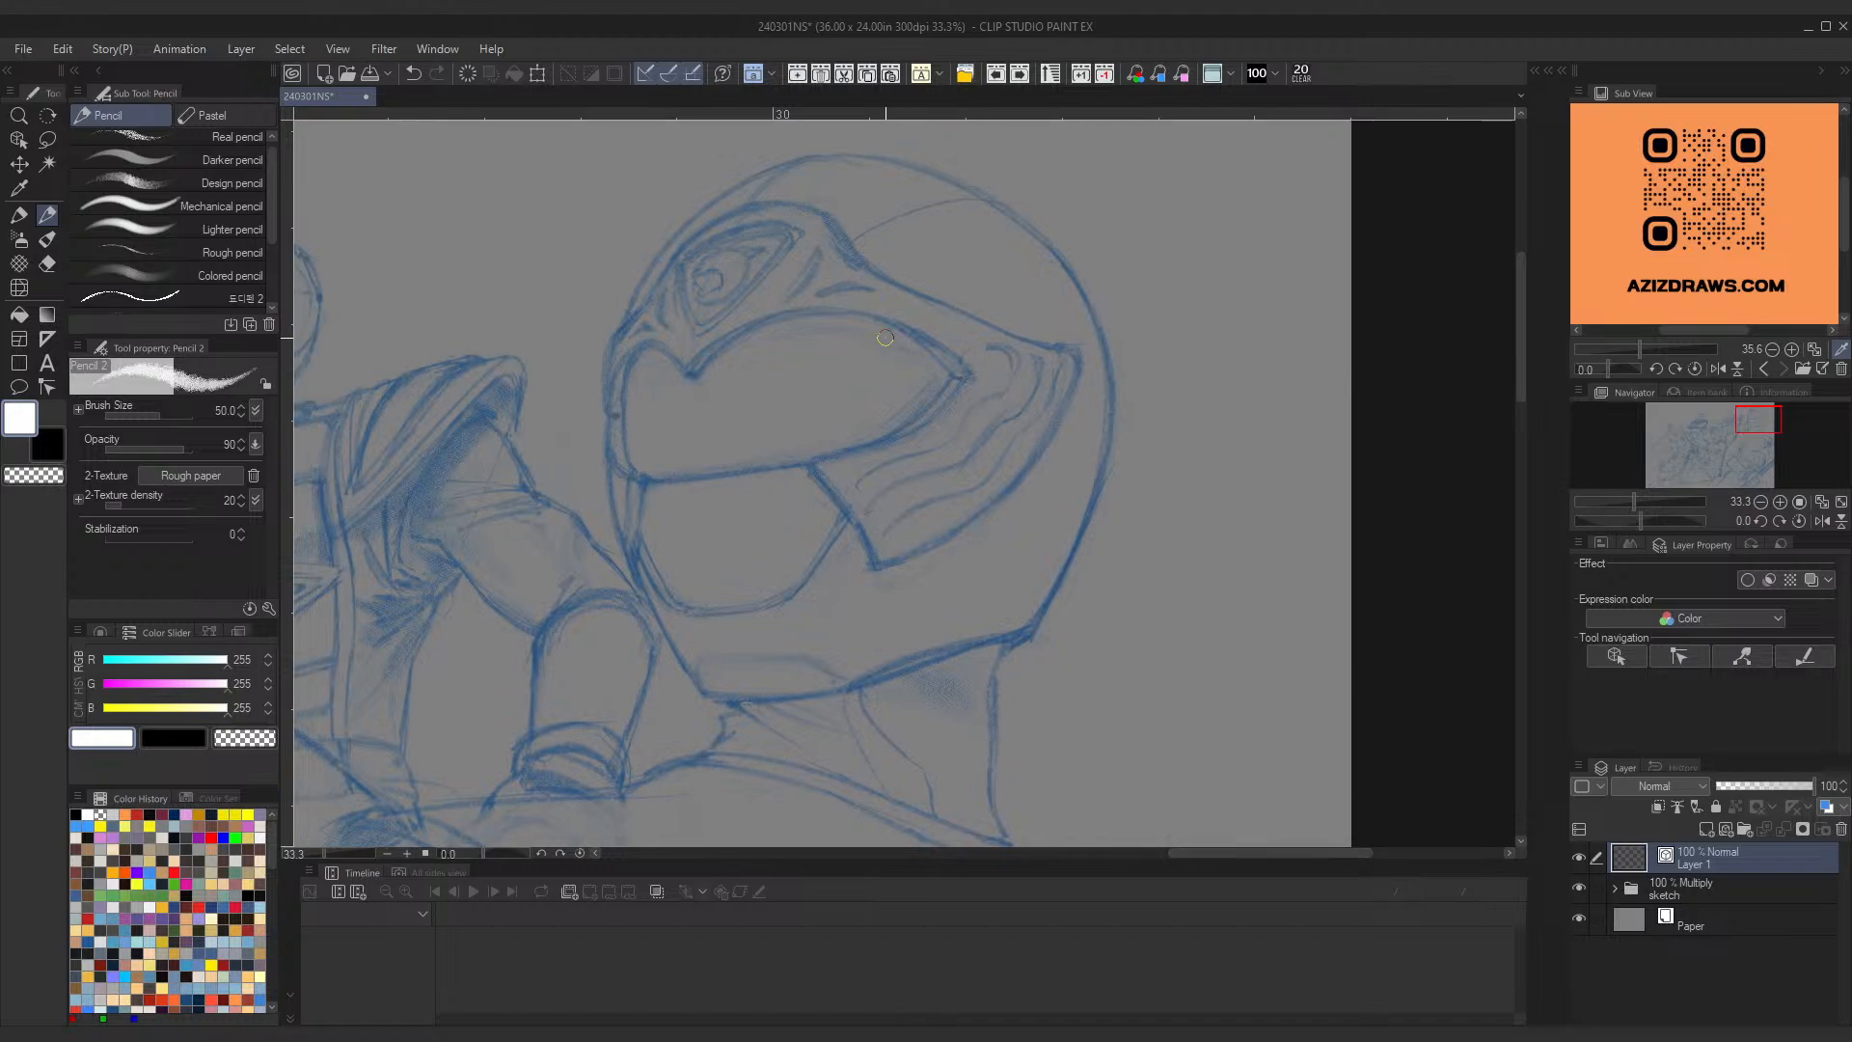
{"action": "scroll", "coordinate": [839, 184], "scroll_direction": "up", "scroll_amount": 1}
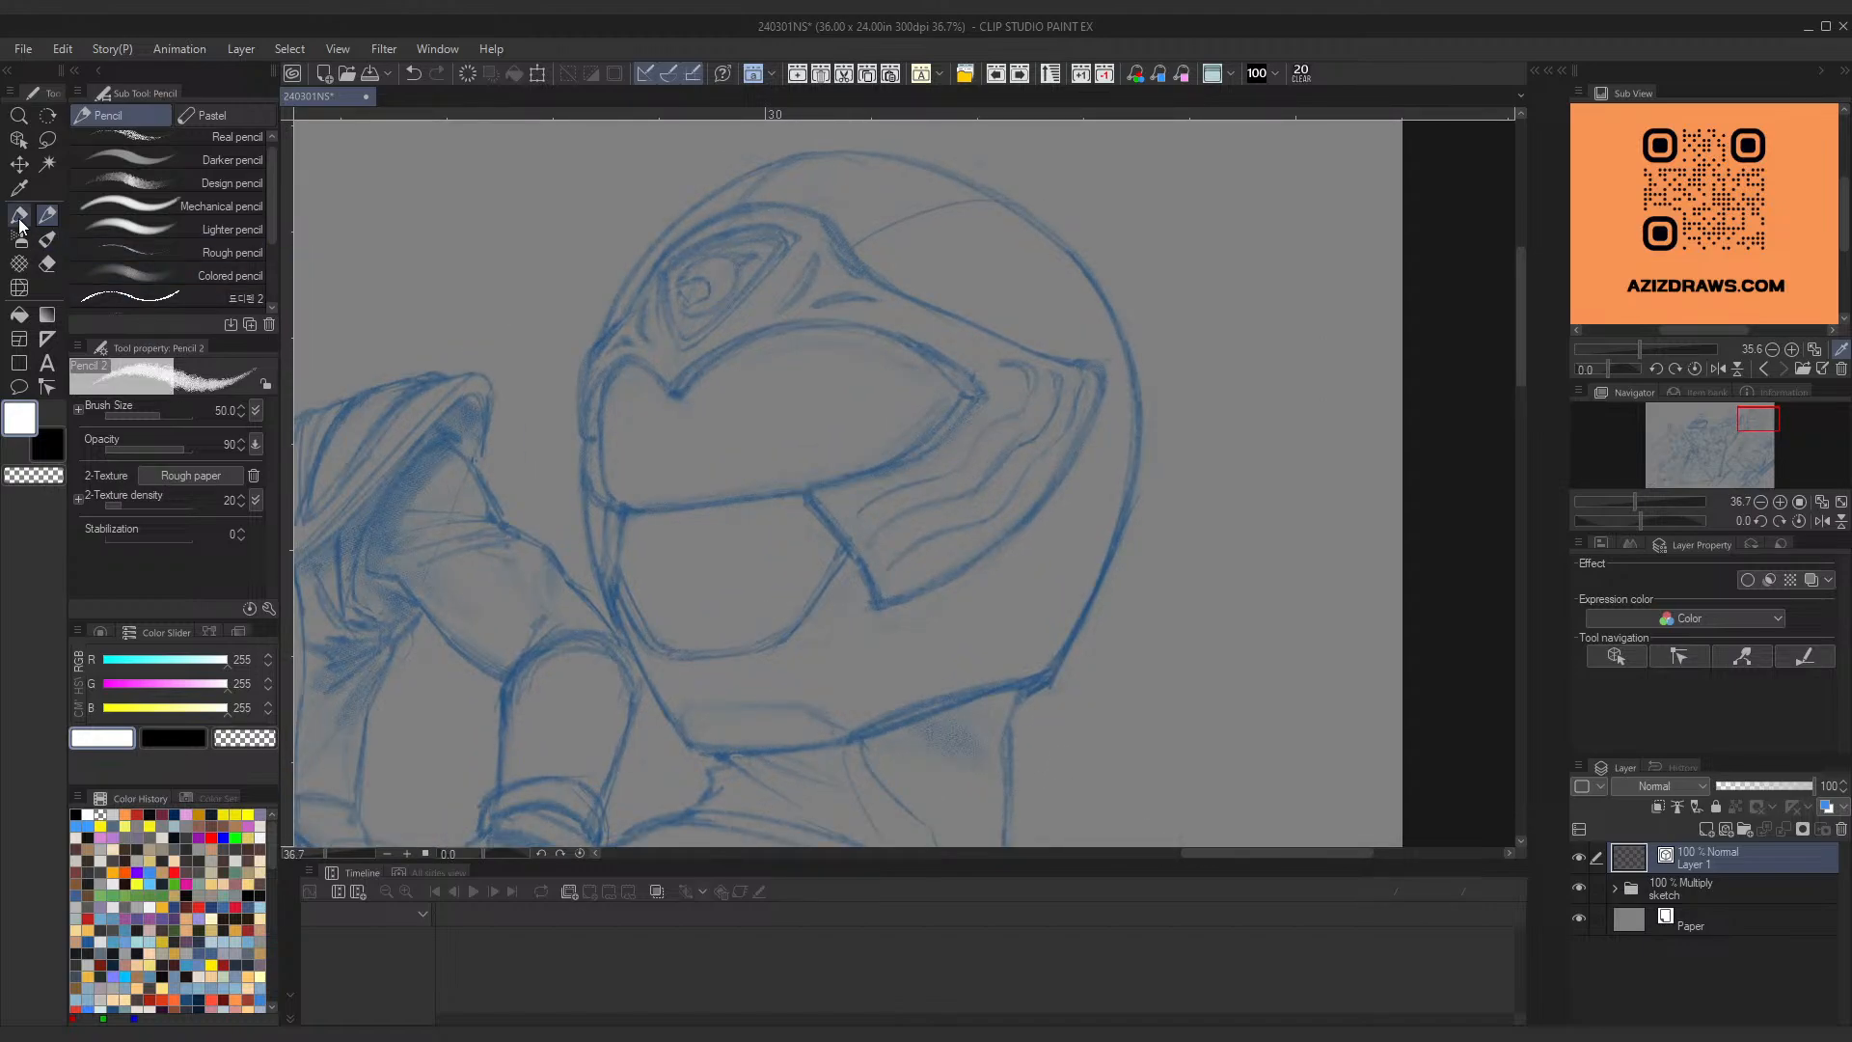
{"action": "left_click", "coordinate": [47, 445]}
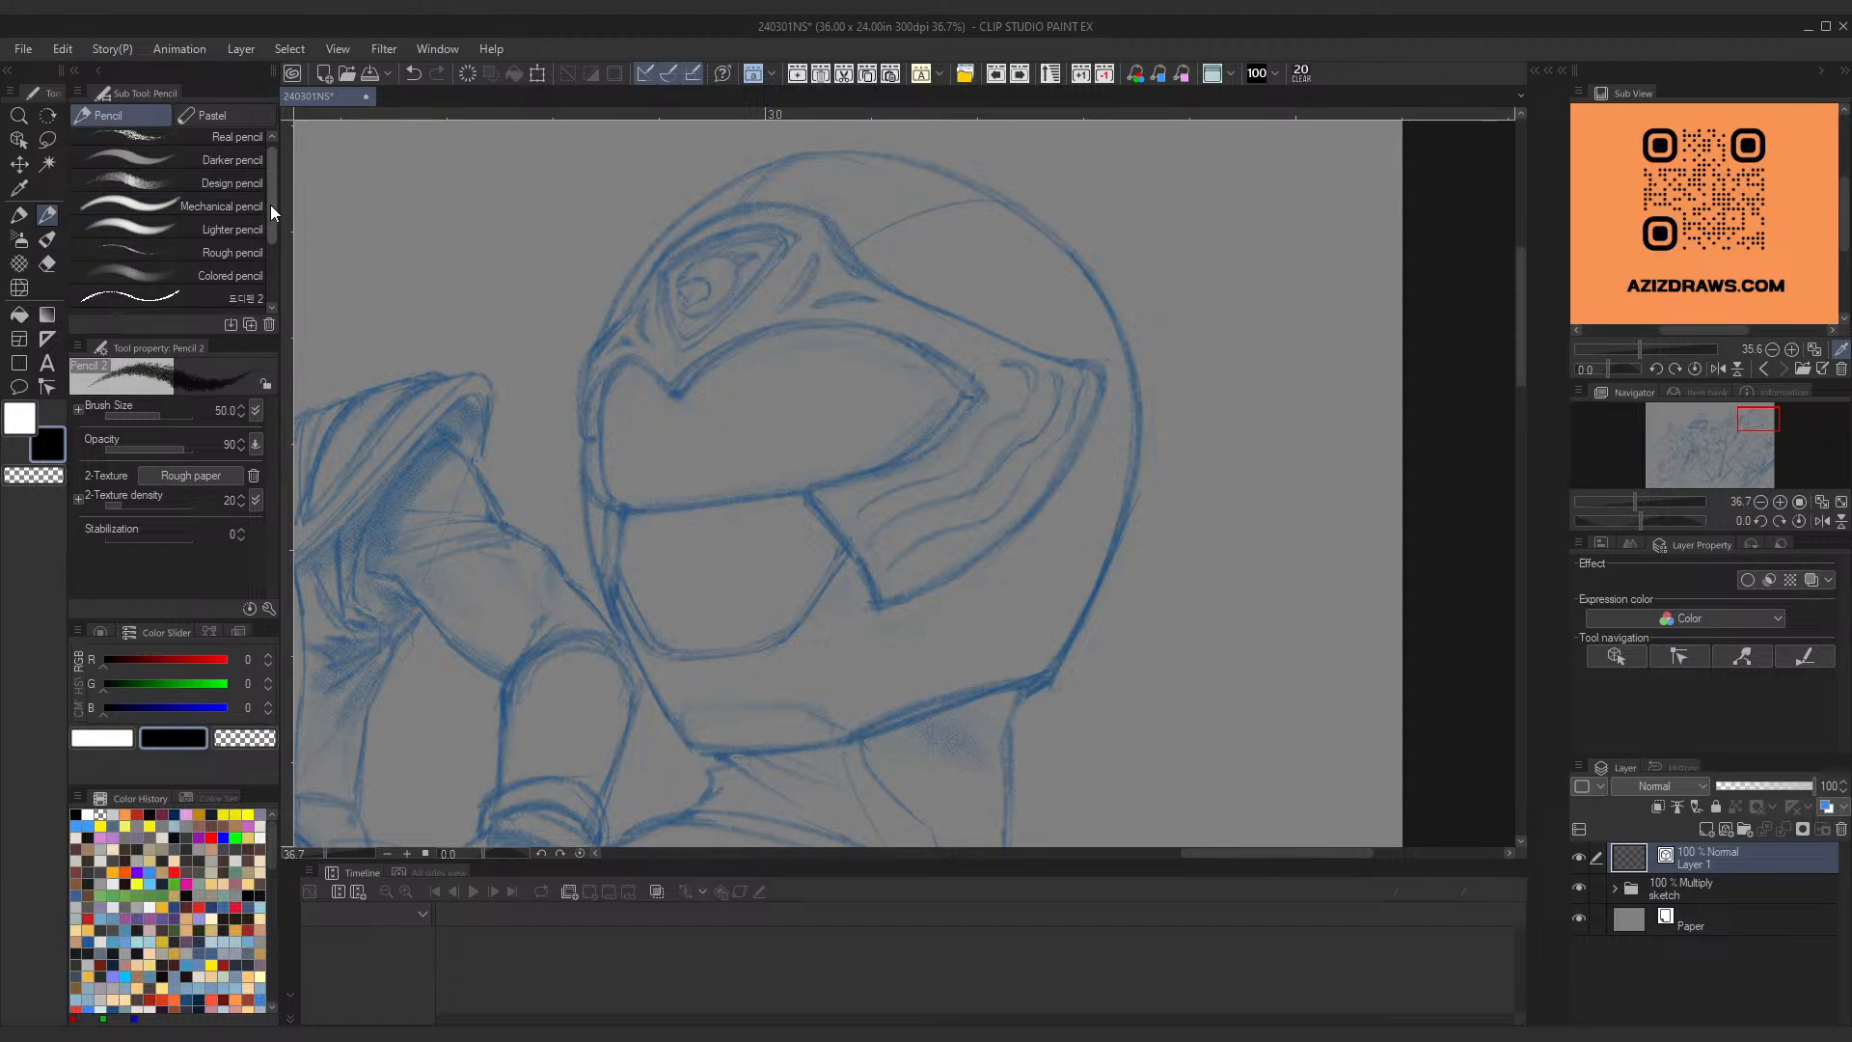
{"action": "scroll", "coordinate": [261, 200], "scroll_direction": "up", "scroll_amount": 1}
{"action": "key", "text": "p"}
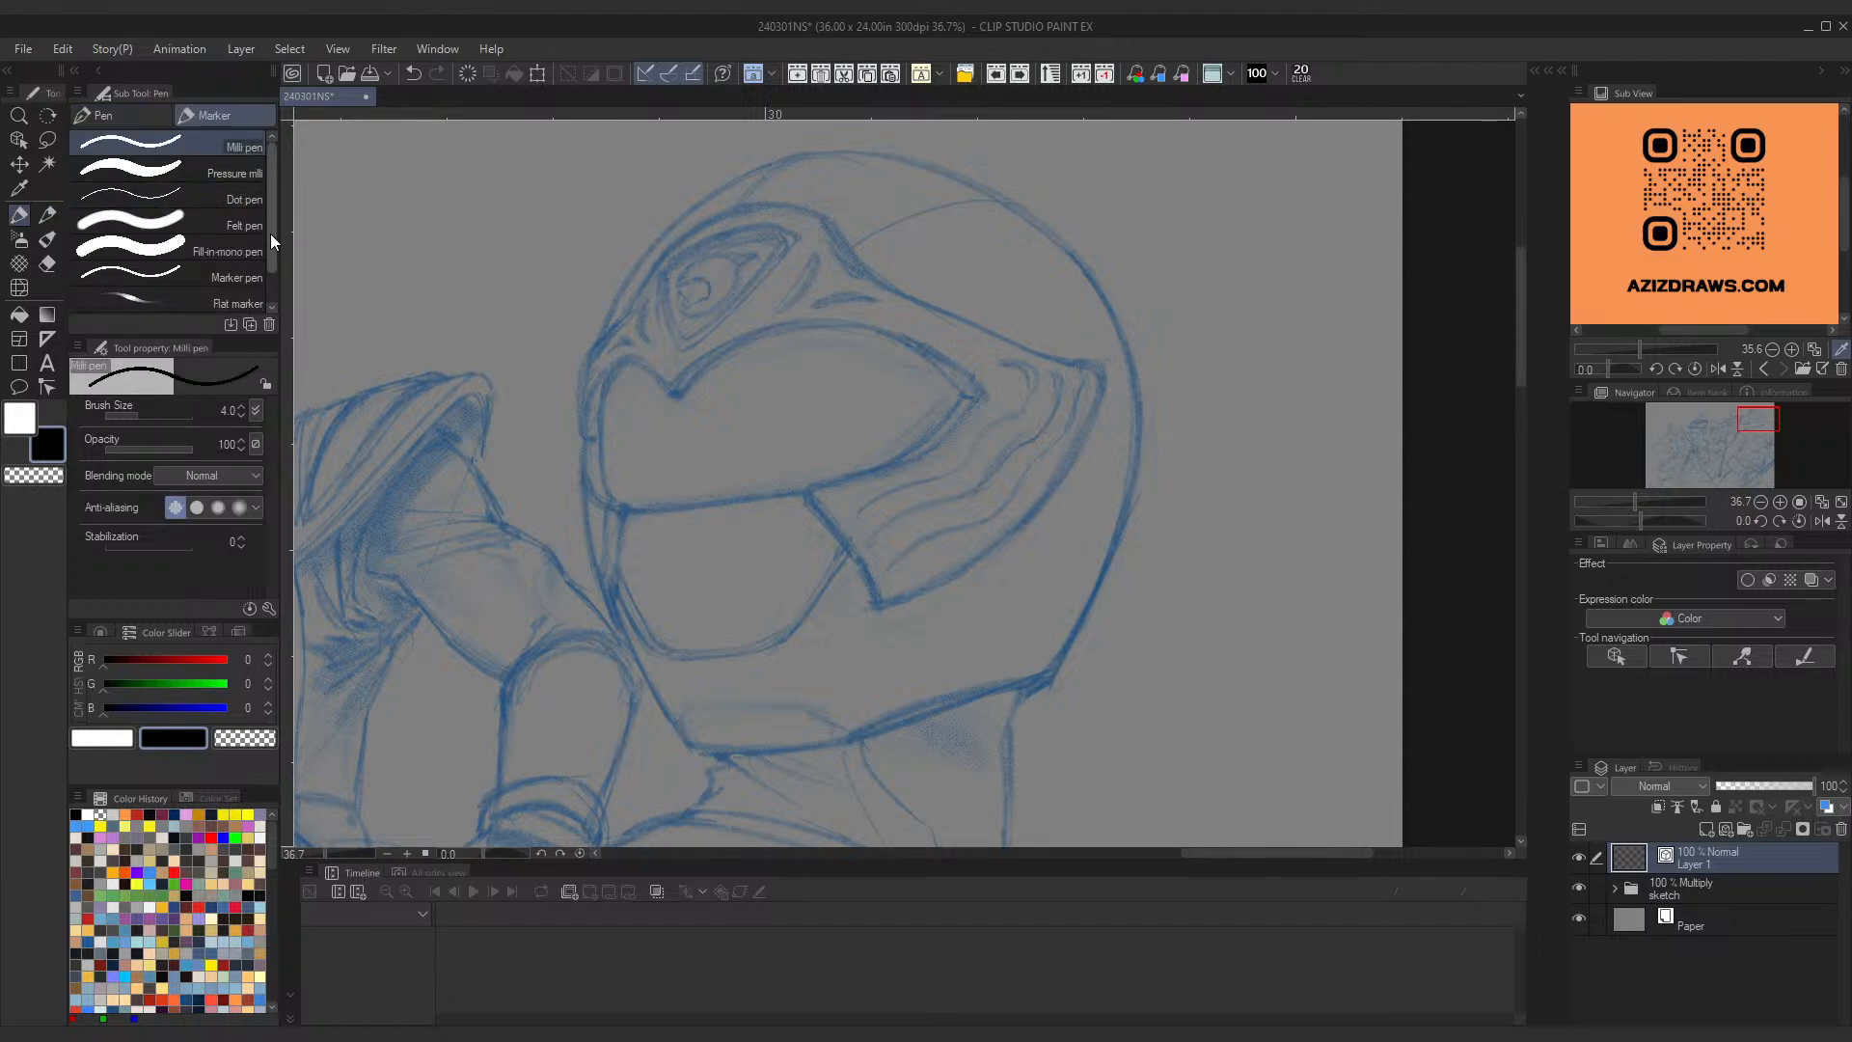
{"action": "left_click", "coordinate": [143, 118]}
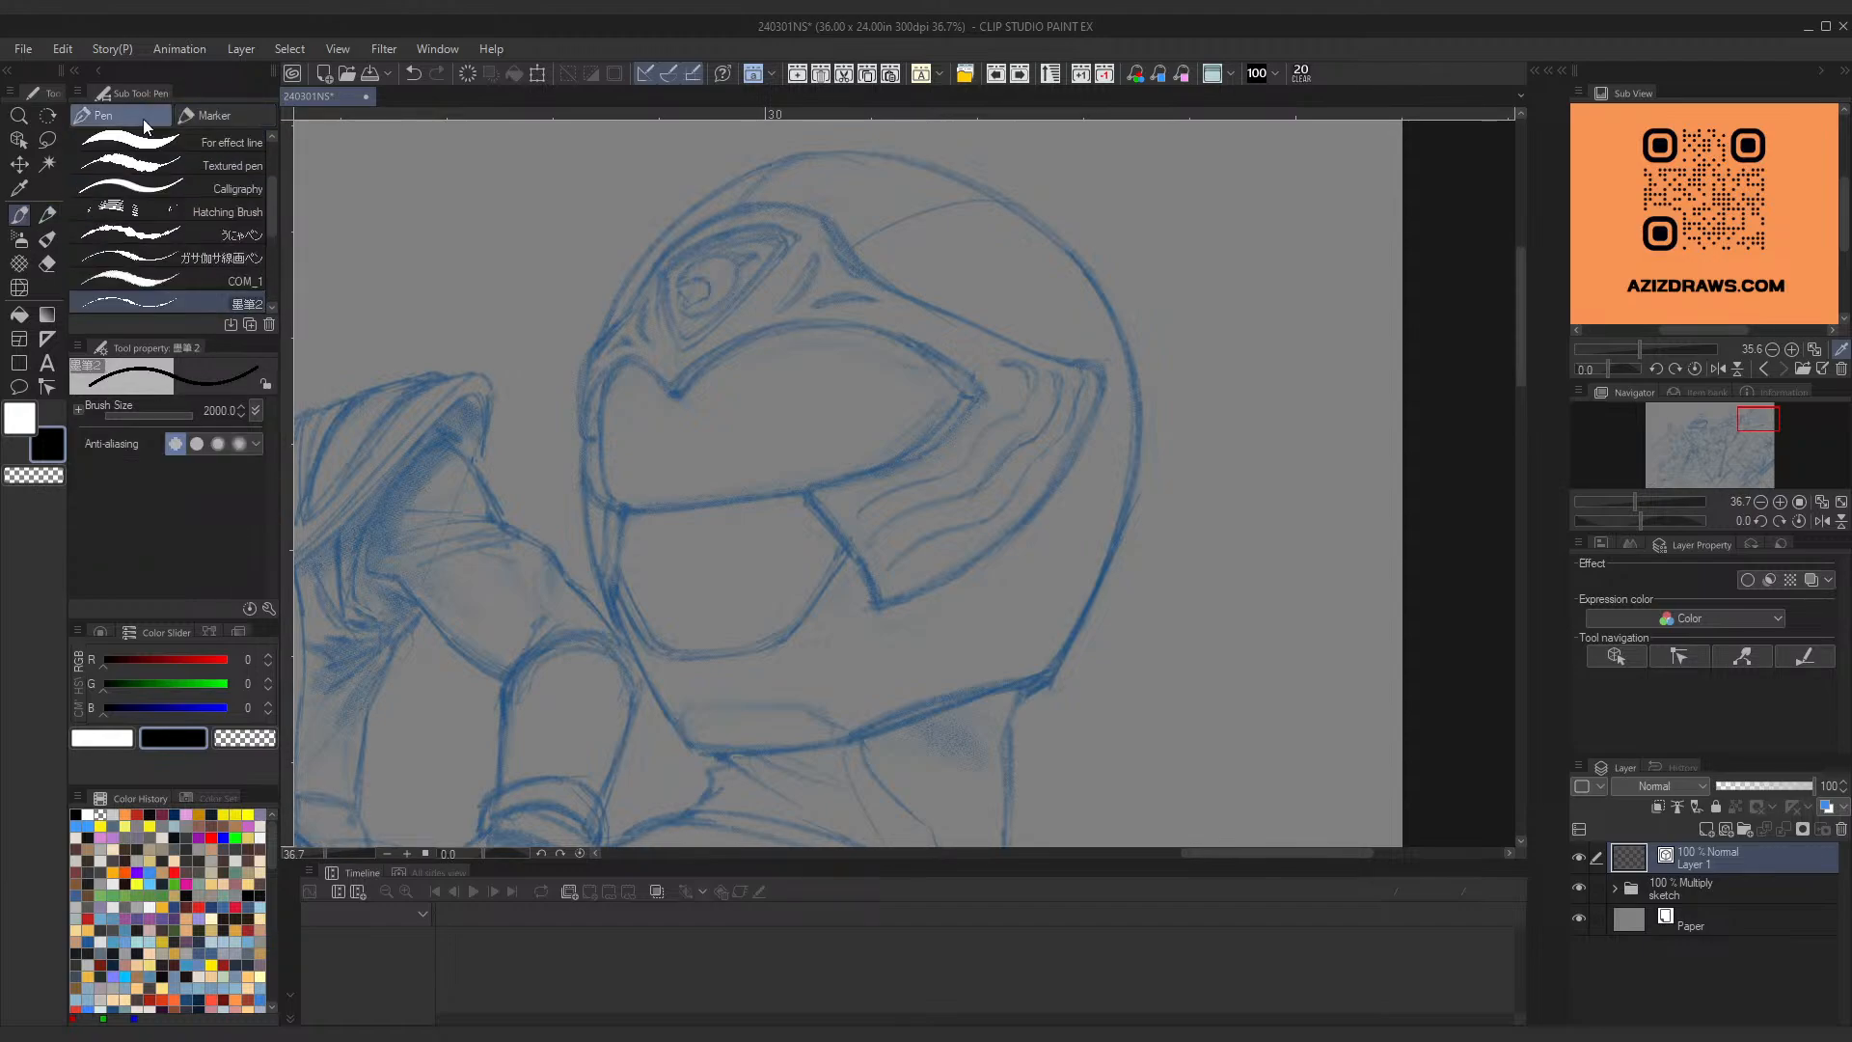
{"action": "scroll", "coordinate": [270, 254], "scroll_direction": "down", "scroll_amount": 3}
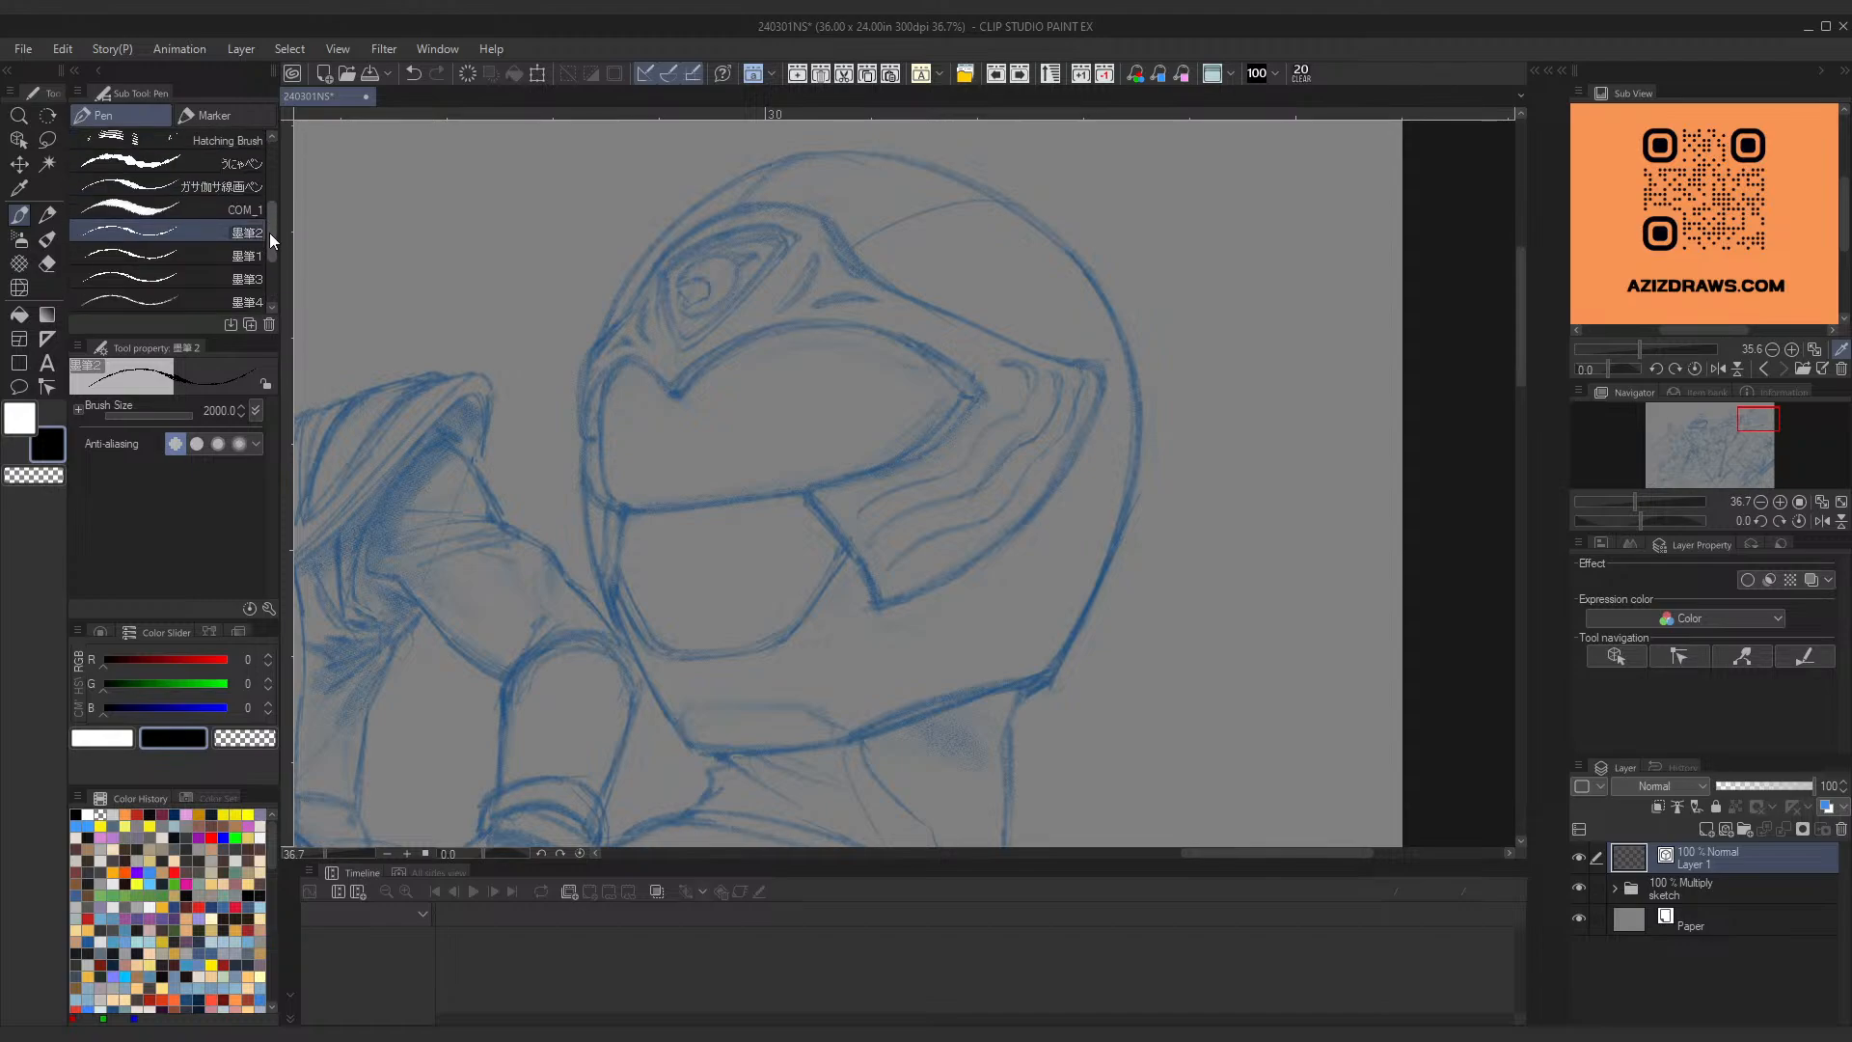
{"action": "left_click_drag", "start_coordinate": [269, 233], "coordinate": [269, 228]}
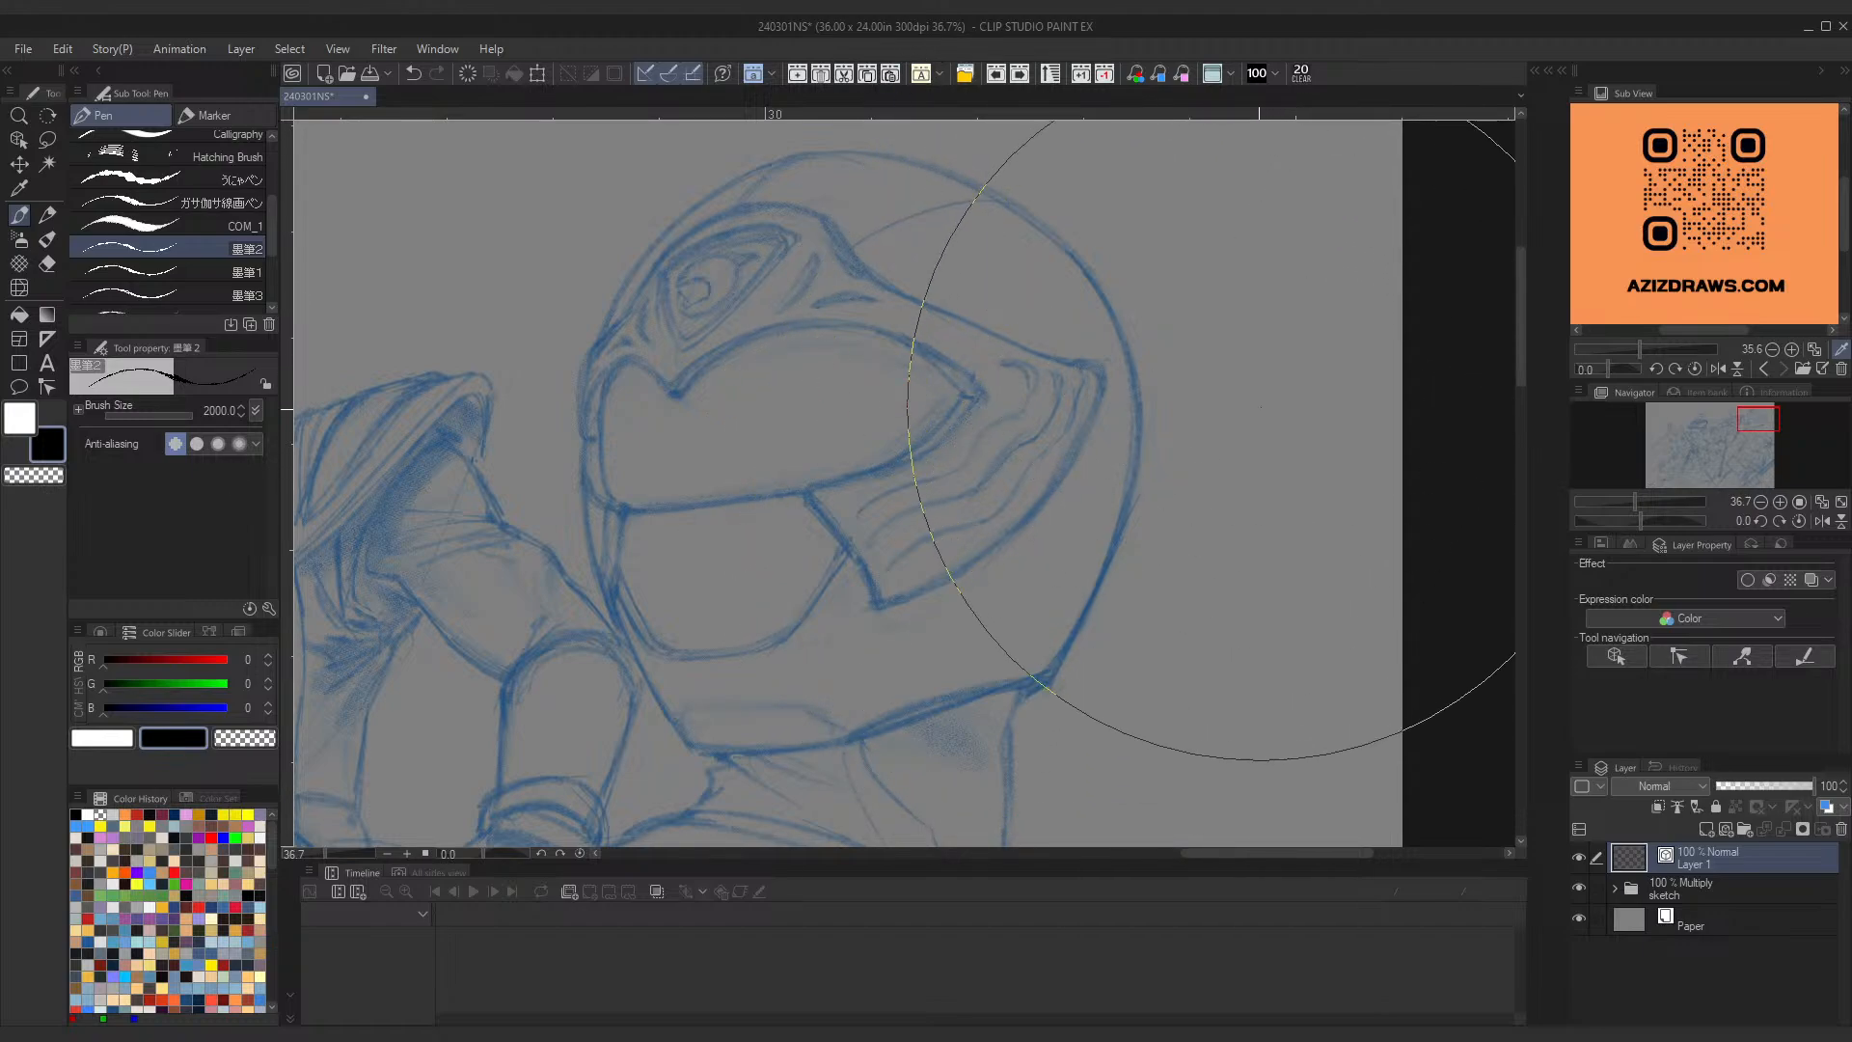
Step: Try the ink brush with a small scribble behind the large helmet, and undo it
{"action": "mouse_move", "coordinate": [1263, 436]}
{"action": "left_mouse_down"}
{"action": "mouse_move", "coordinate": [1220, 467]}
{"action": "mouse_move", "coordinate": [1167, 482]}
{"action": "left_mouse_up"}
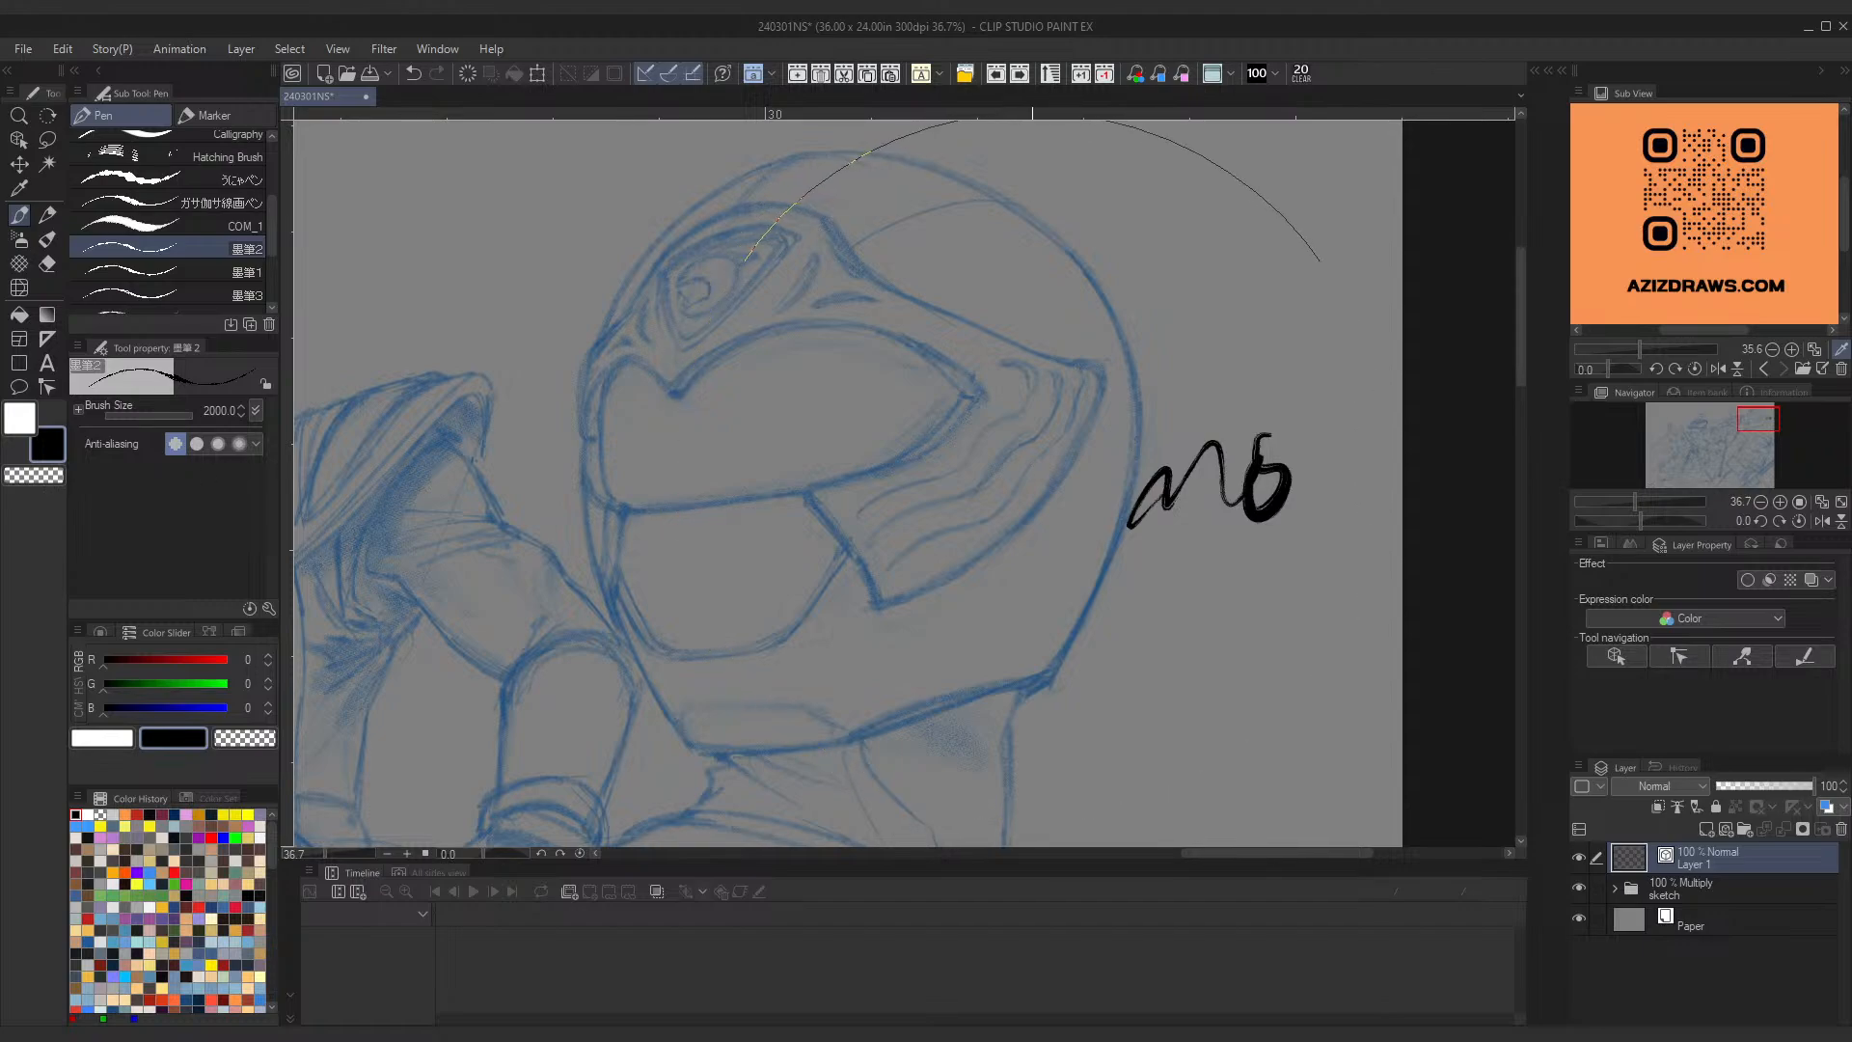
{"action": "key", "text": "ctrl+z"}
{"action": "key", "text": "ctrl+z"}
{"action": "key", "text": "ctrl+z"}
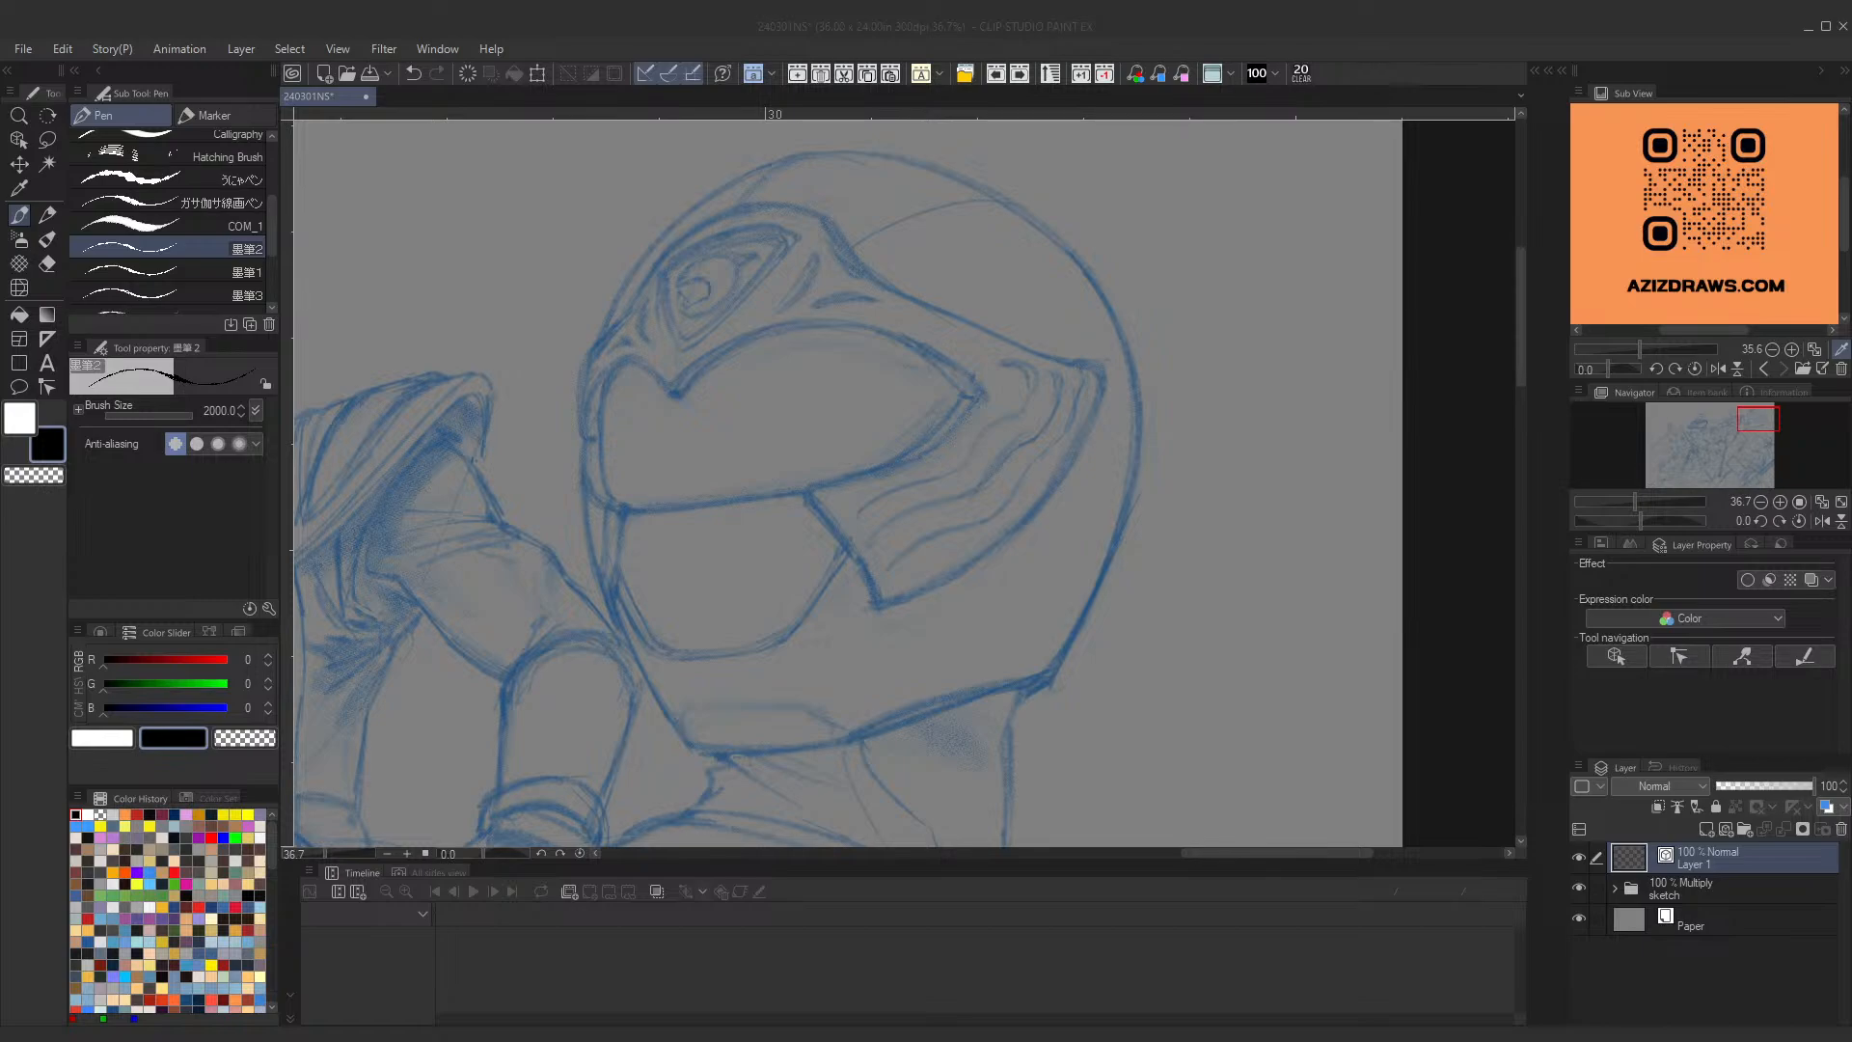
{"action": "left_click", "coordinate": [1400, 67]}
{"action": "left_click", "coordinate": [1341, 56]}
{"action": "left_click", "coordinate": [1405, 79]}
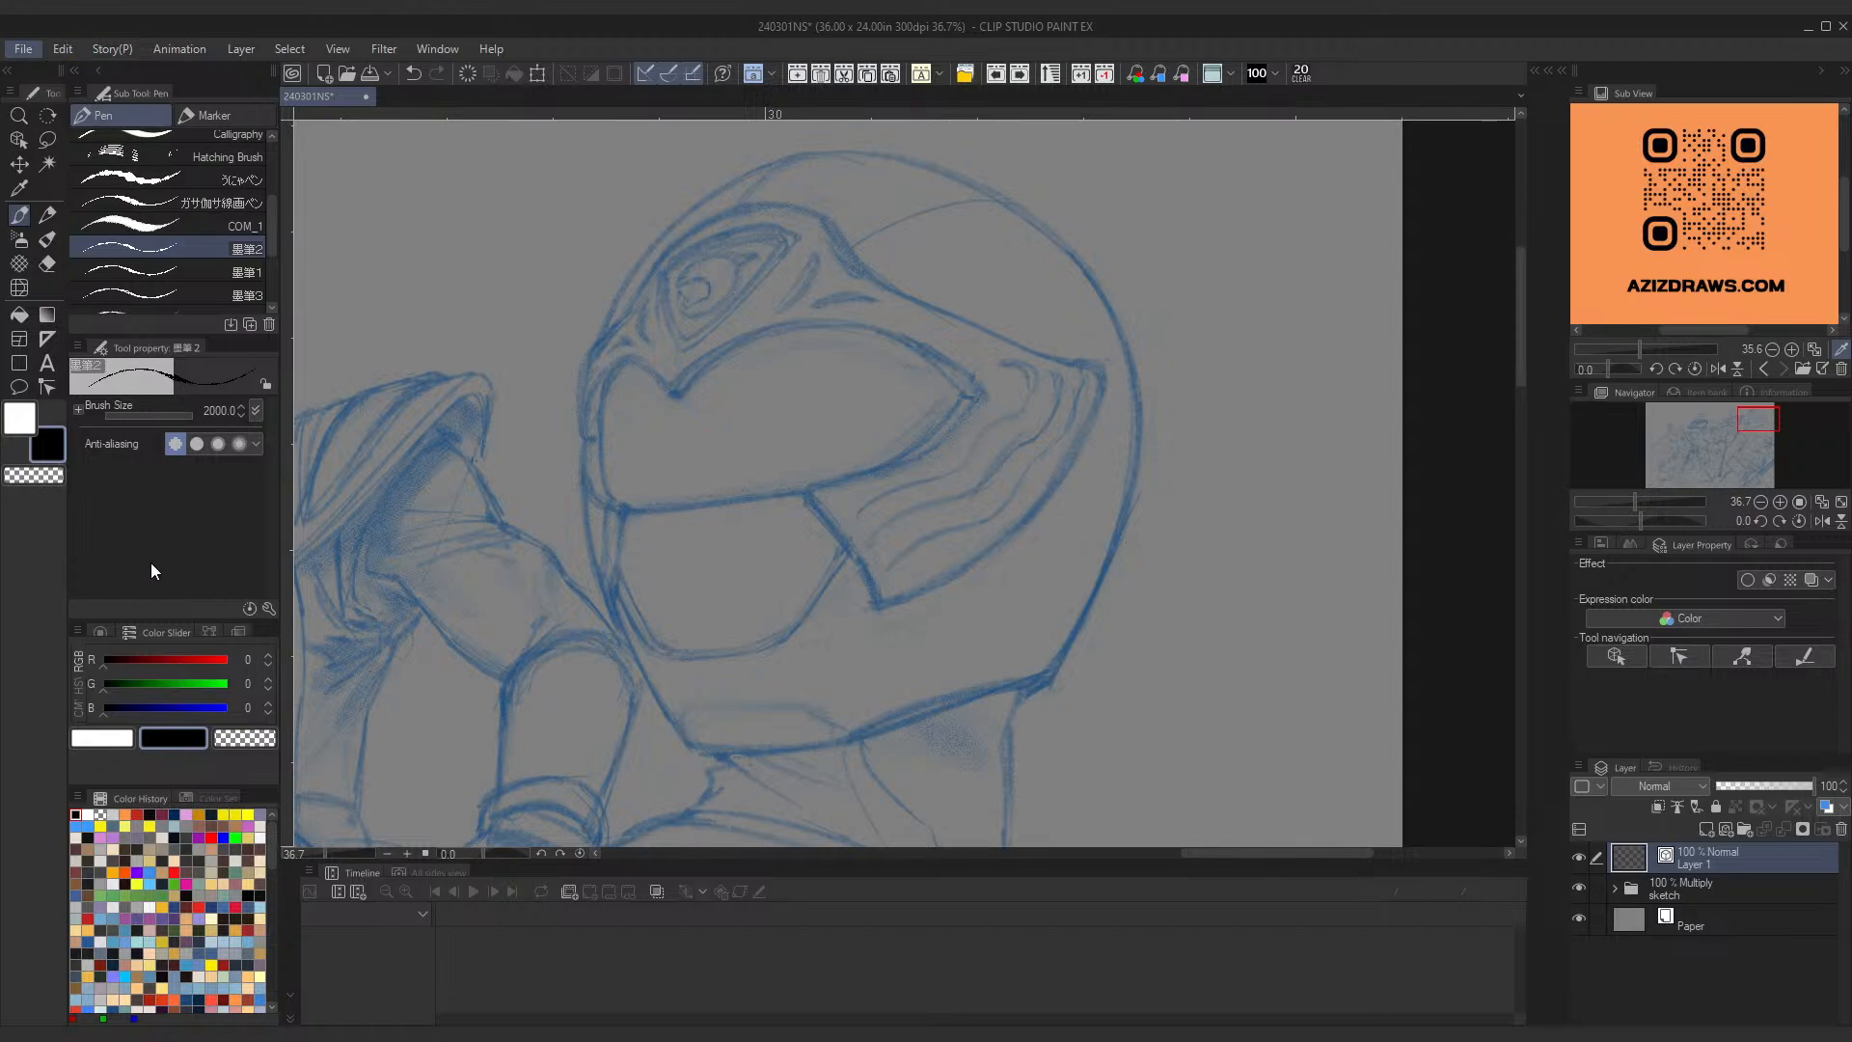
{"action": "key", "text": "alt+Tab"}
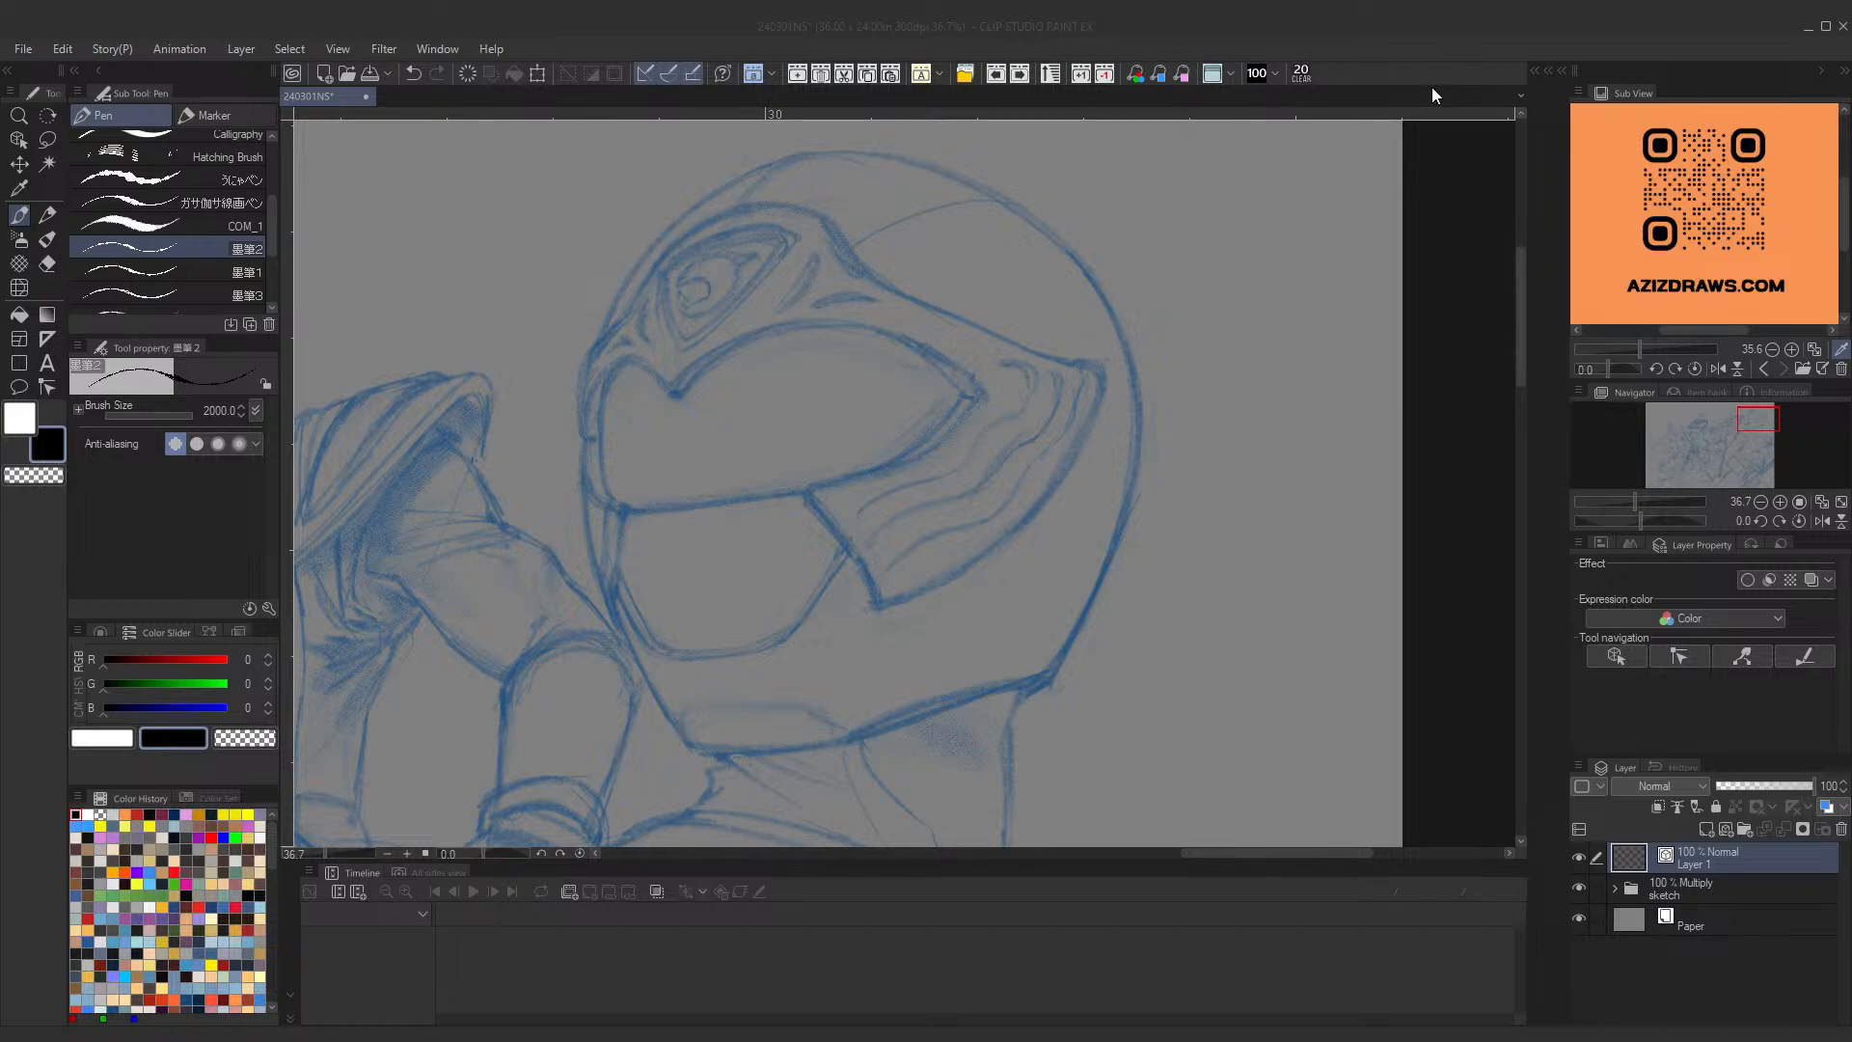
{"action": "left_click", "coordinate": [761, 233]}
{"action": "scroll", "coordinate": [761, 234], "scroll_direction": "up", "scroll_amount": 5}
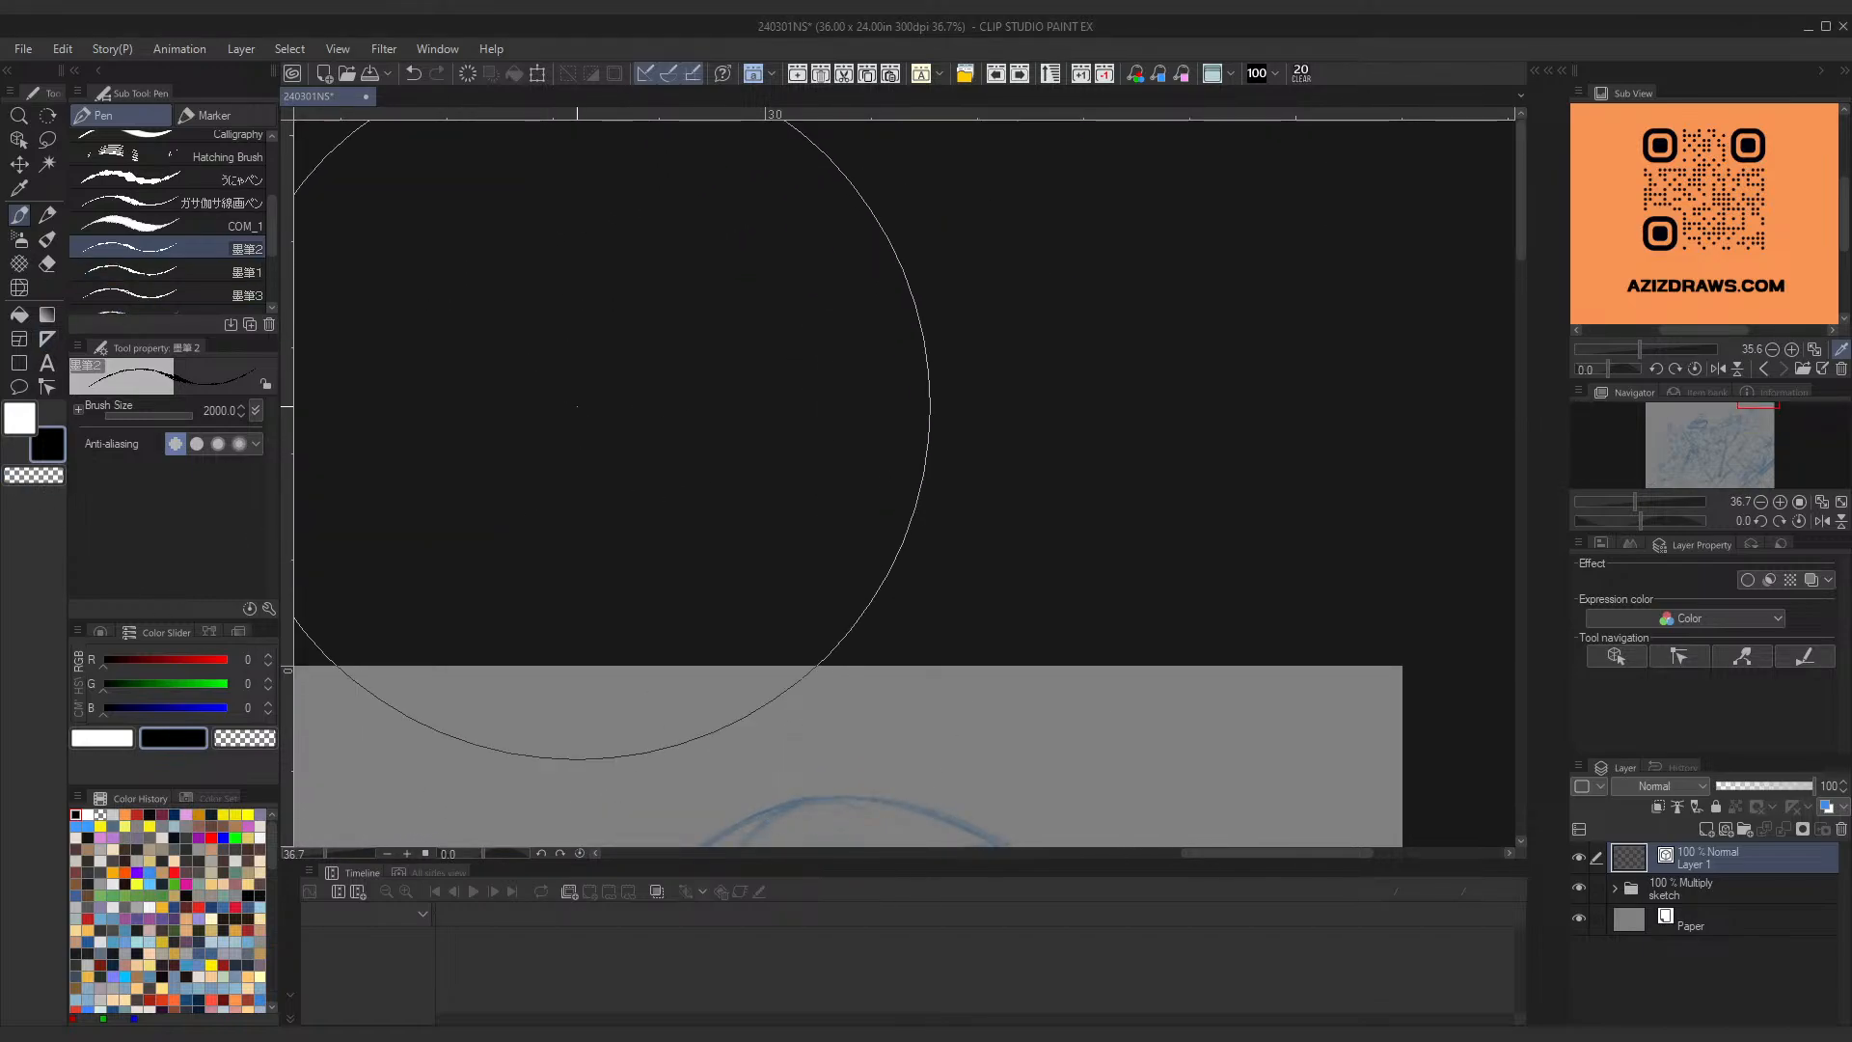
{"action": "scroll", "coordinate": [576, 407], "scroll_direction": "down", "scroll_amount": 5}
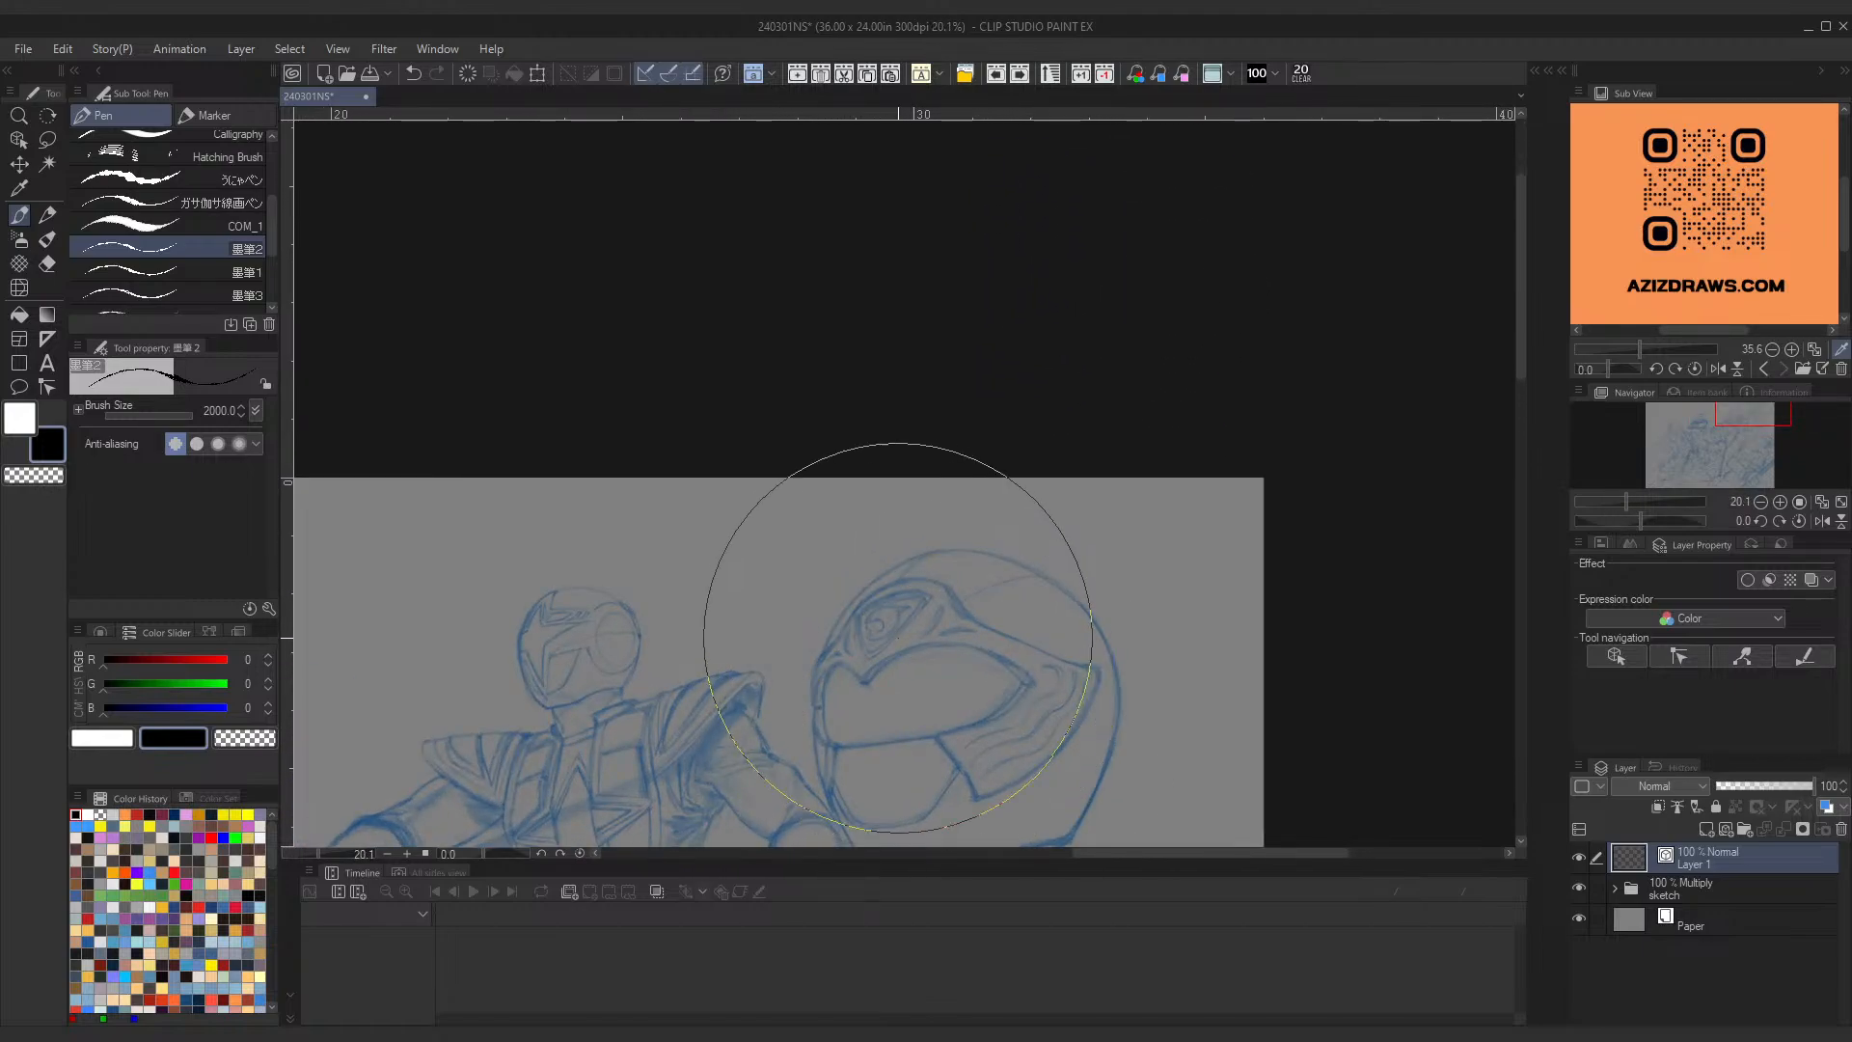
Step: Try a looping ink stroke of varying thickness across the large helmet's jaw and neck, and undo it
{"action": "left_click_drag", "start_coordinate": [1524, 286], "coordinate": [1520, 387]}
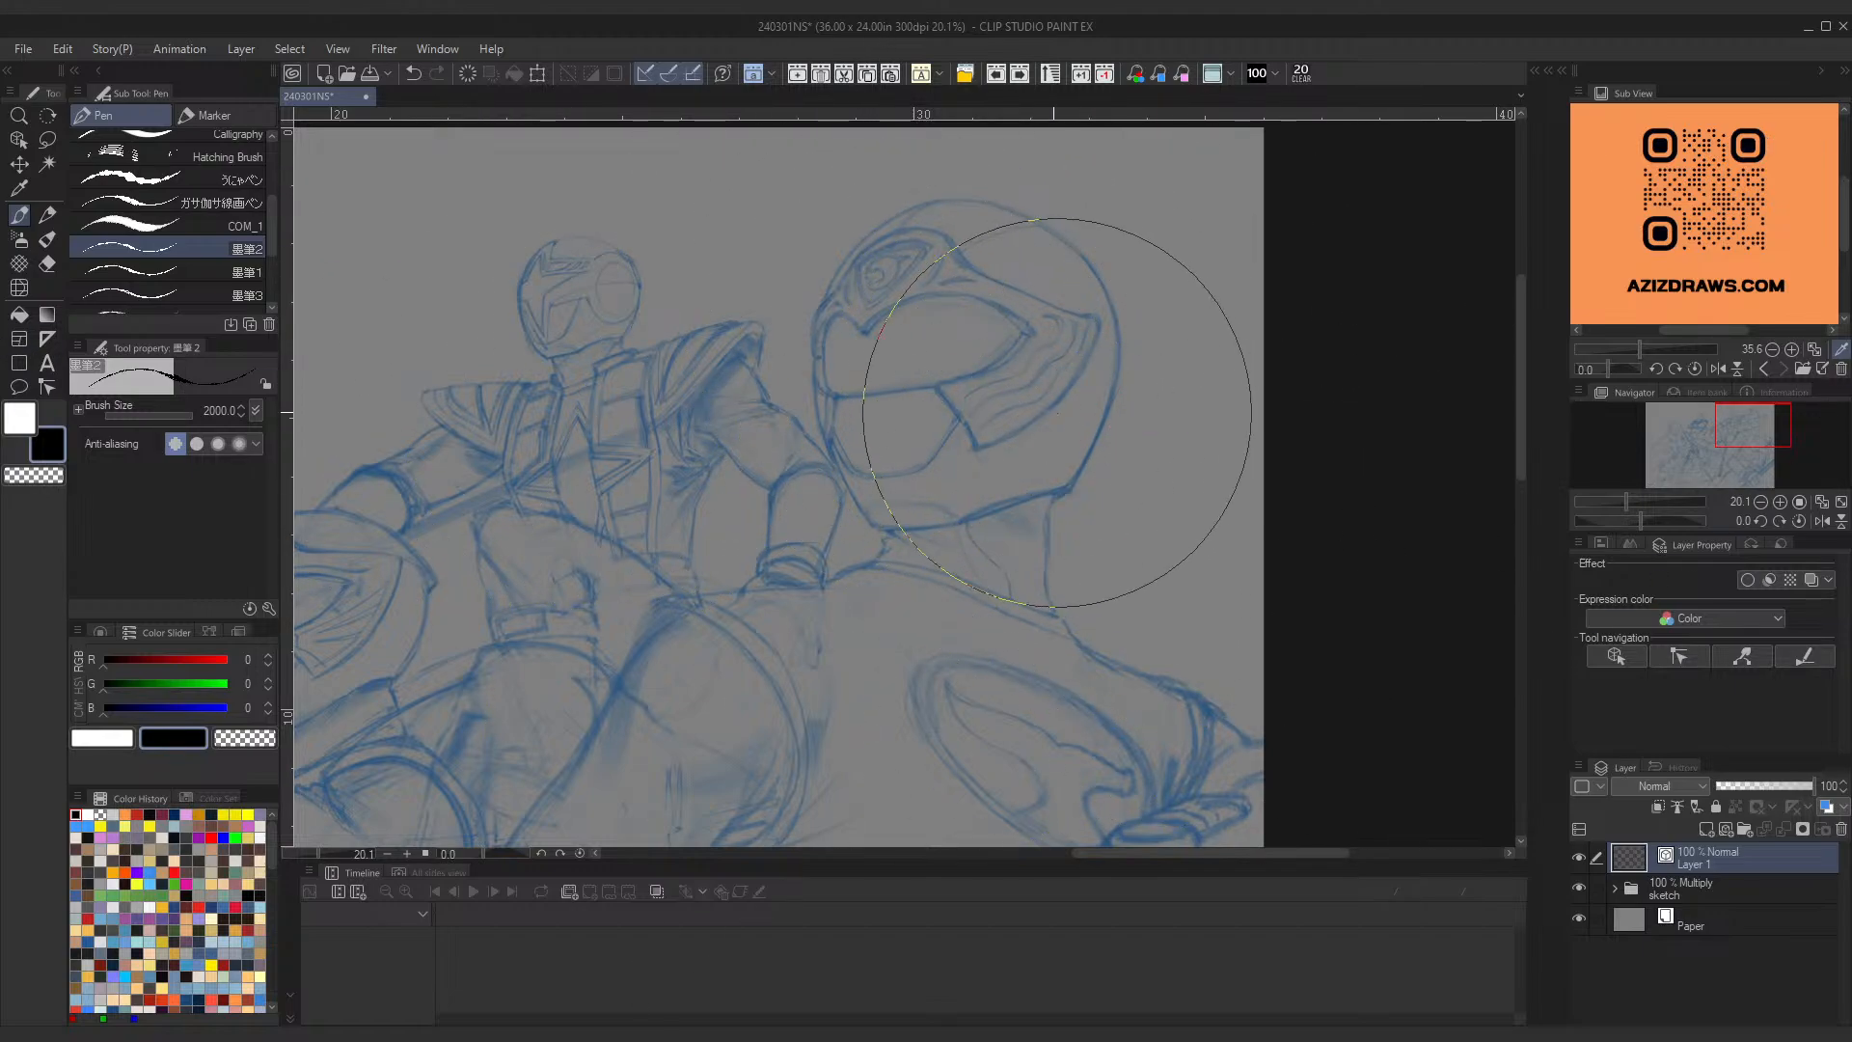
{"action": "mouse_move", "coordinate": [1040, 410]}
{"action": "left_mouse_down"}
{"action": "mouse_move", "coordinate": [970, 499]}
{"action": "mouse_move", "coordinate": [1221, 343]}
{"action": "left_mouse_up"}
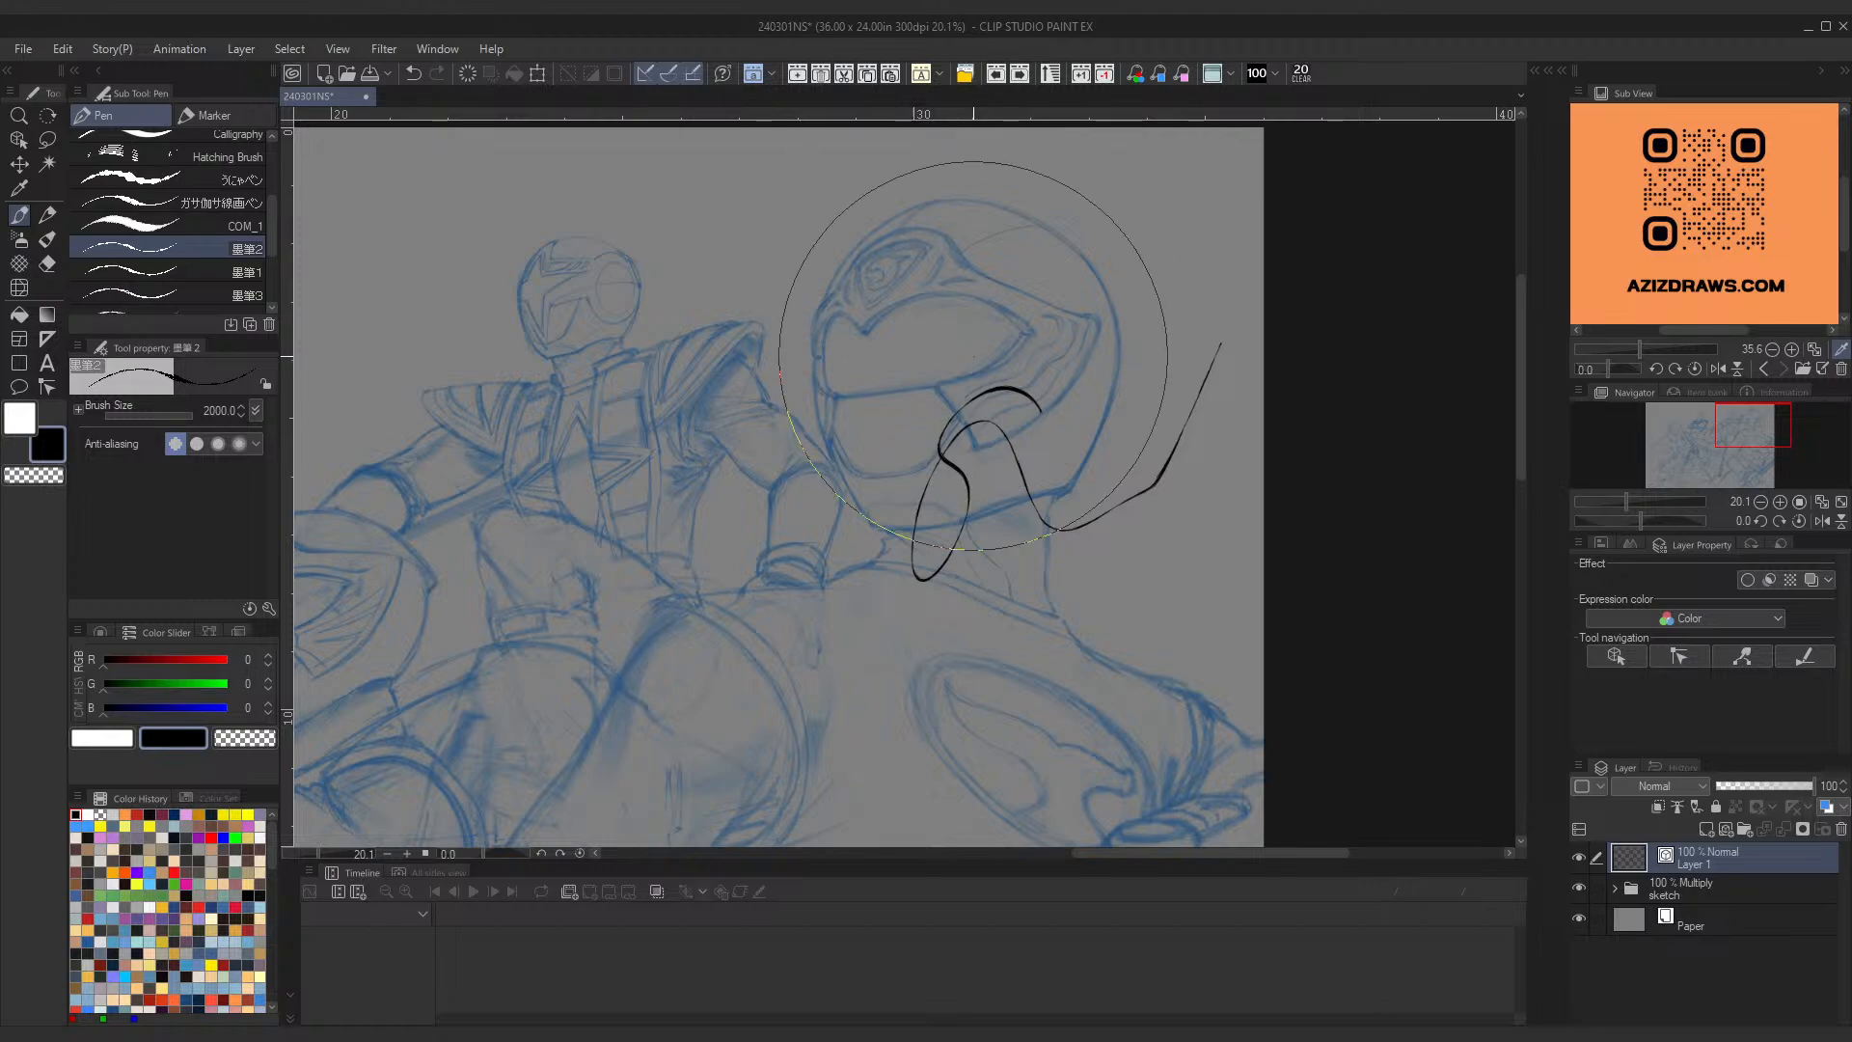
{"action": "key", "text": "ctrl+z"}
Step: Try a thin and a thick ink stroke along the rear lower edge of the large helmet, and undo both
{"action": "key", "text": "ctrl+space"}
{"action": "mouse_move", "coordinate": [905, 530]}
{"action": "left_mouse_down"}
{"action": "mouse_move", "coordinate": [974, 454]}
{"action": "mouse_move", "coordinate": [729, 608]}
{"action": "left_mouse_up"}
{"action": "left_click_drag", "start_coordinate": [809, 664], "coordinate": [1110, 559]}
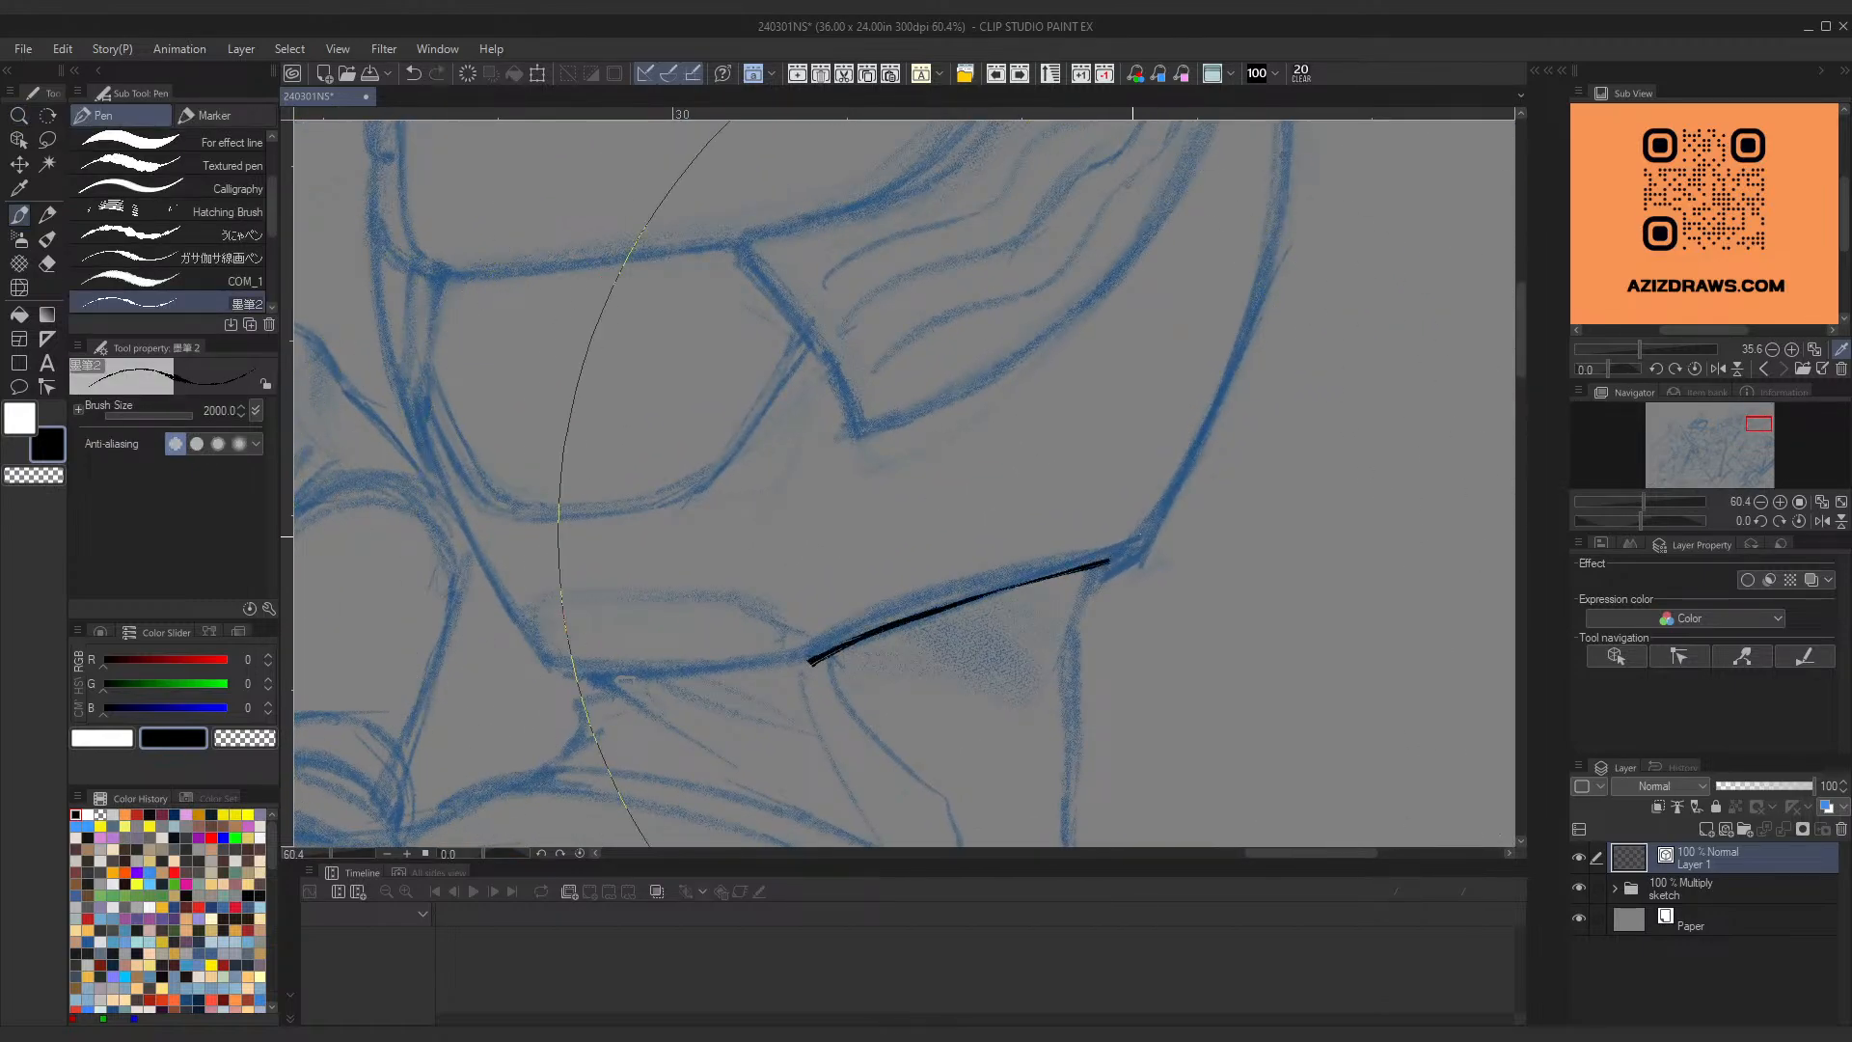
{"action": "key", "text": "ctrl+z"}
{"action": "left_click_drag", "start_coordinate": [827, 653], "coordinate": [1181, 508]}
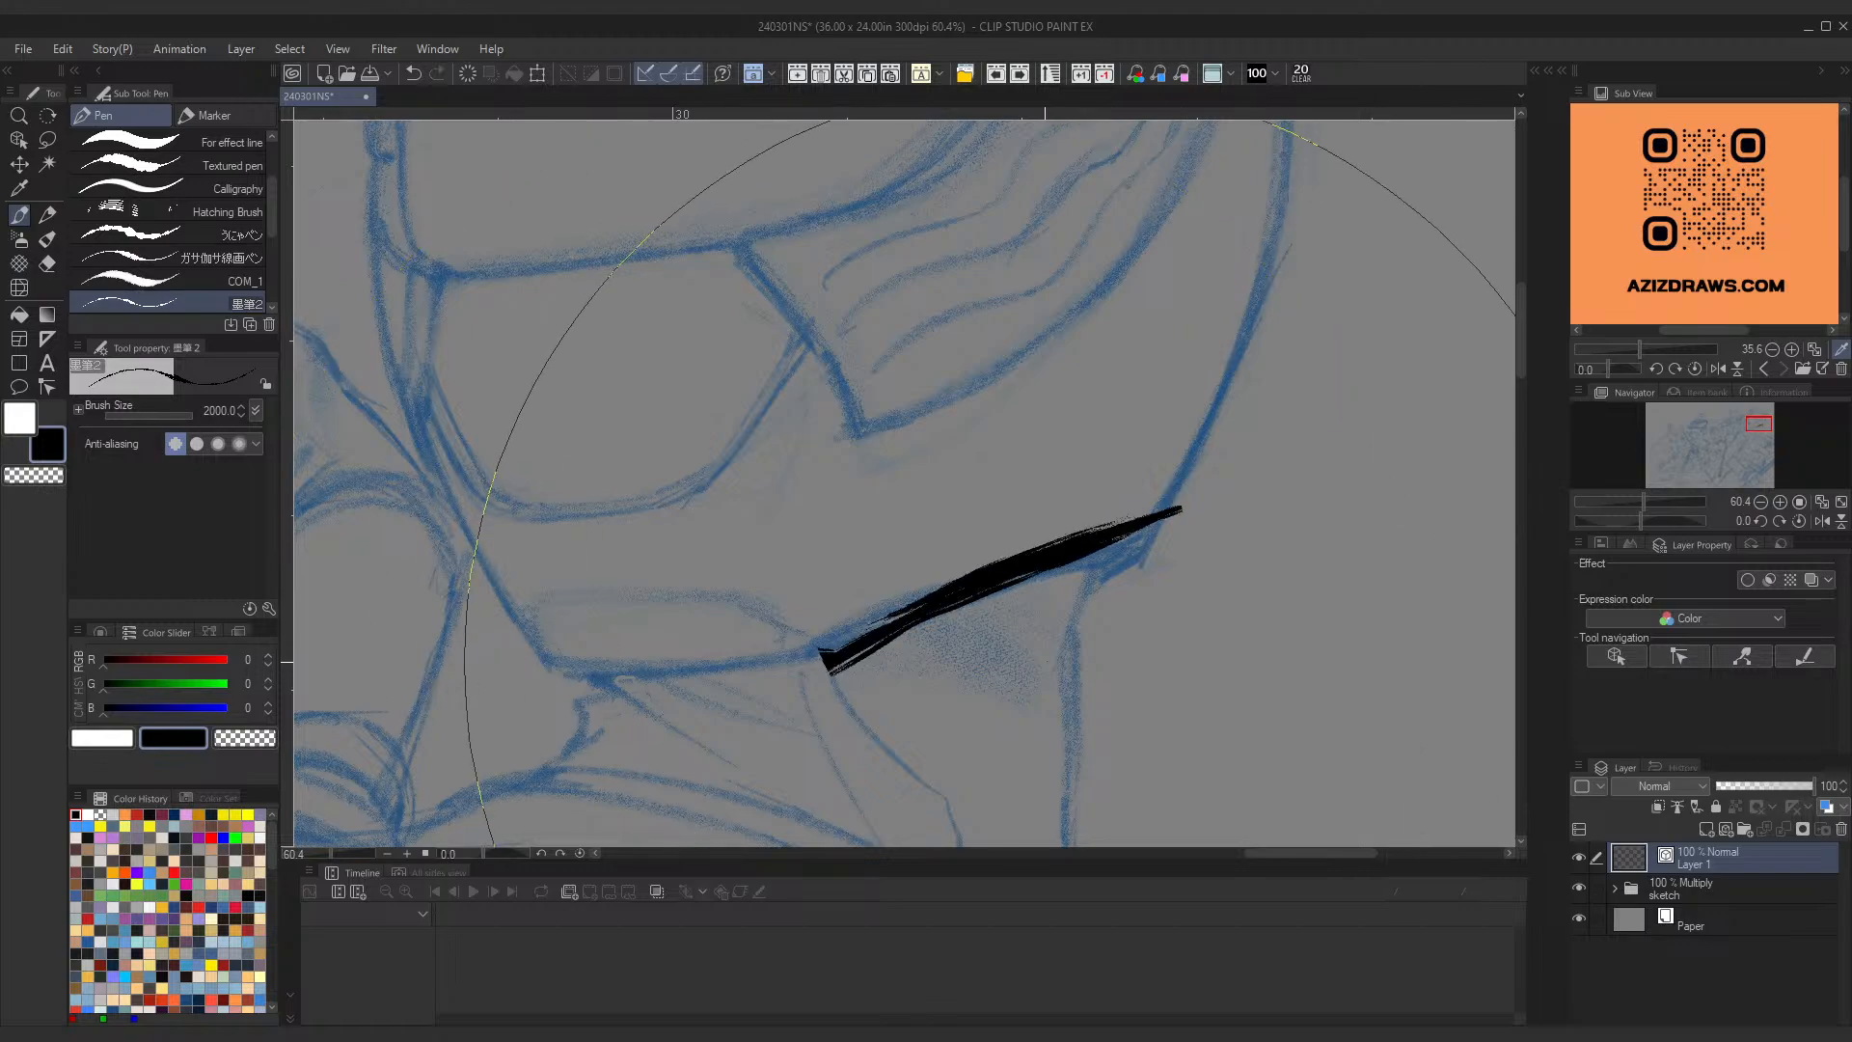
{"action": "key", "text": "ctrl+space"}
{"action": "left_click_drag", "start_coordinate": [1046, 402], "coordinate": [1000, 391]}
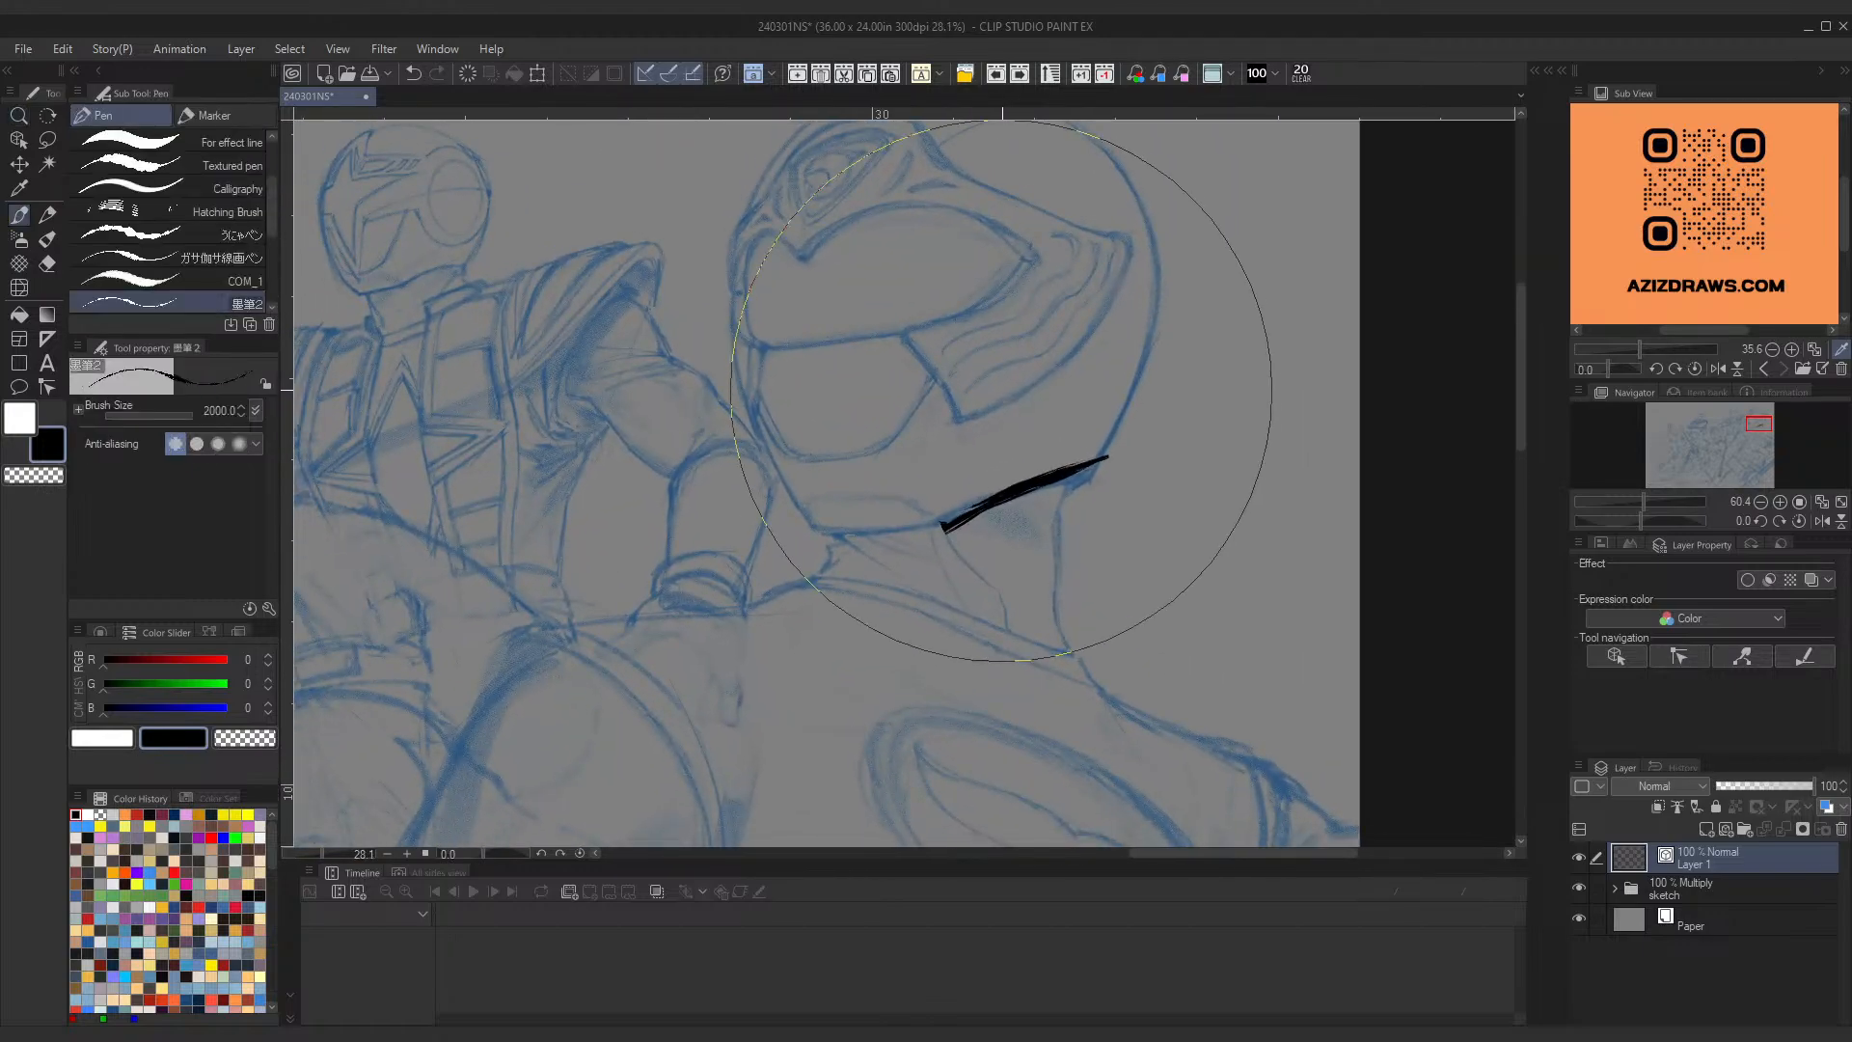
{"action": "key", "text": "shift+space"}
{"action": "left_click_drag", "start_coordinate": [1157, 471], "coordinate": [1149, 401]}
{"action": "key", "text": "ctrl+z"}
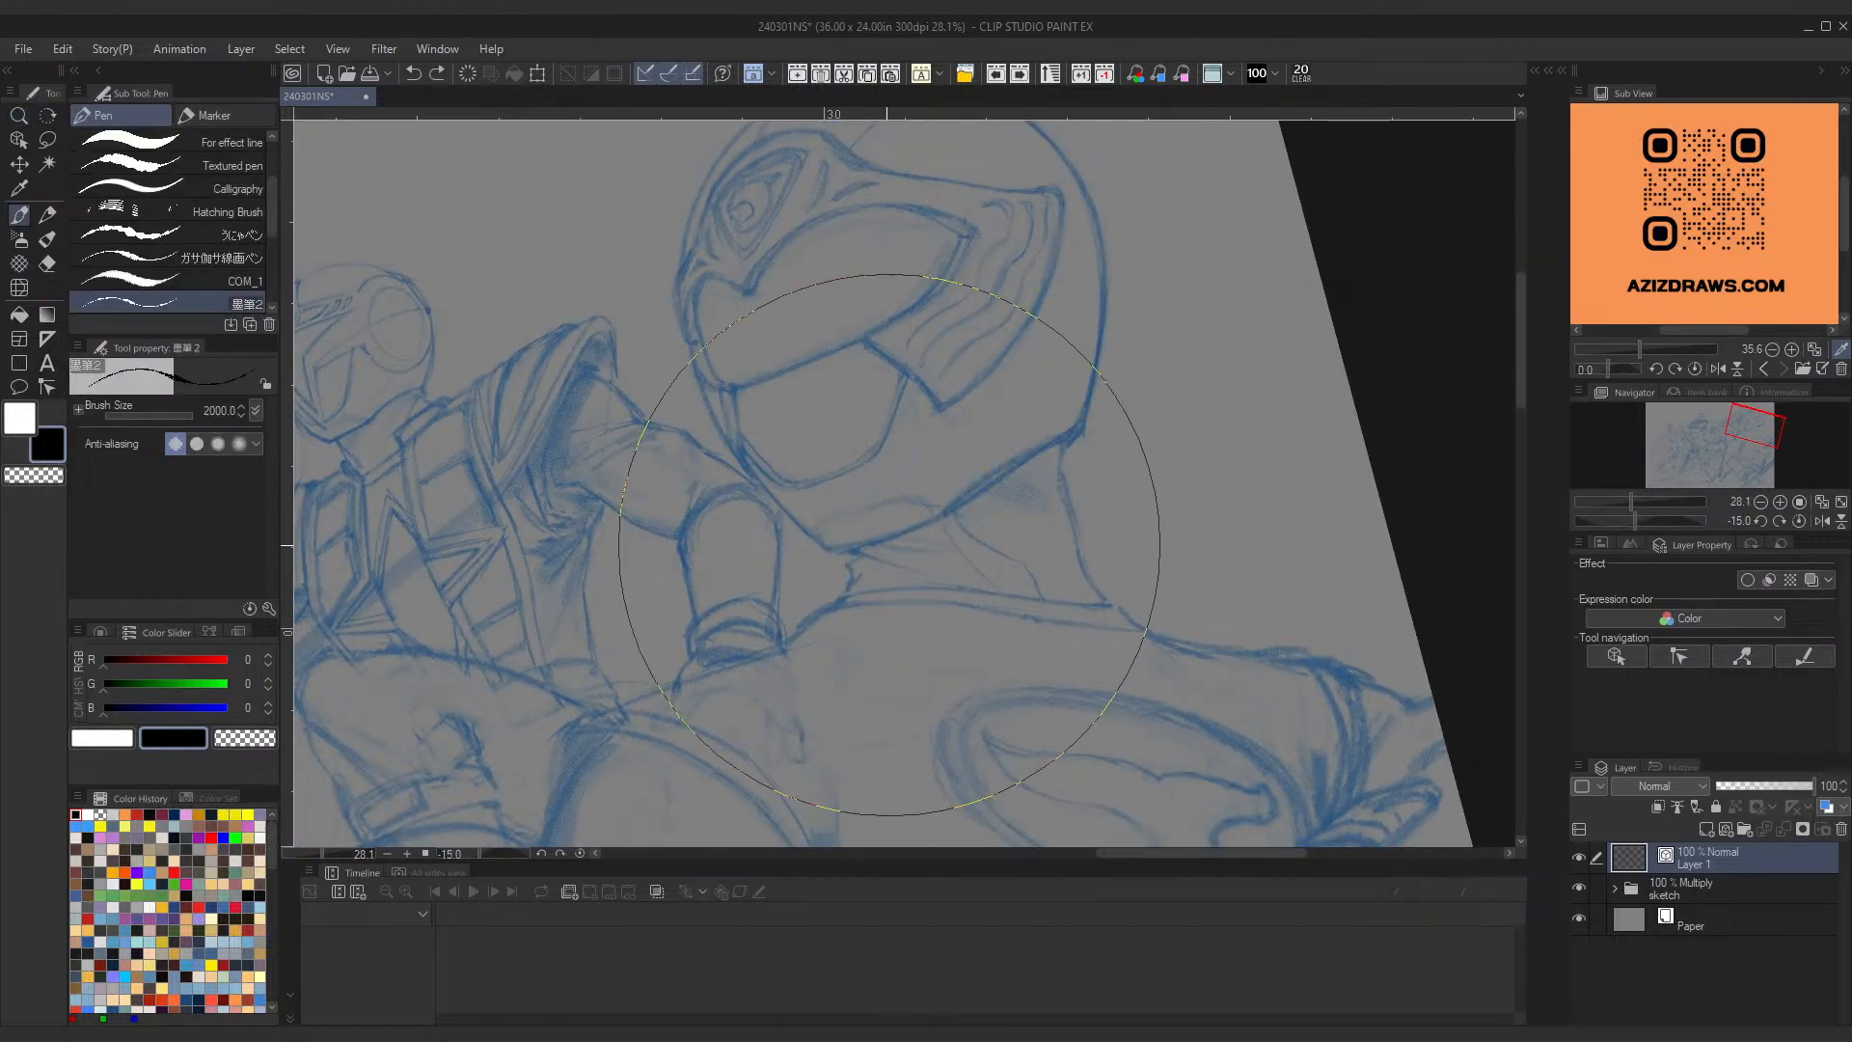
Step: Try repeated ink strokes of different weights along the large helmet's jaw line from chin to rear corner, undoing each
{"action": "mouse_move", "coordinate": [890, 545]}
{"action": "left_mouse_down"}
{"action": "mouse_move", "coordinate": [943, 488]}
{"action": "mouse_move", "coordinate": [1116, 463]}
{"action": "left_mouse_up"}
{"action": "key", "text": "ctrl+z"}
{"action": "left_click_drag", "start_coordinate": [891, 550], "coordinate": [941, 452]}
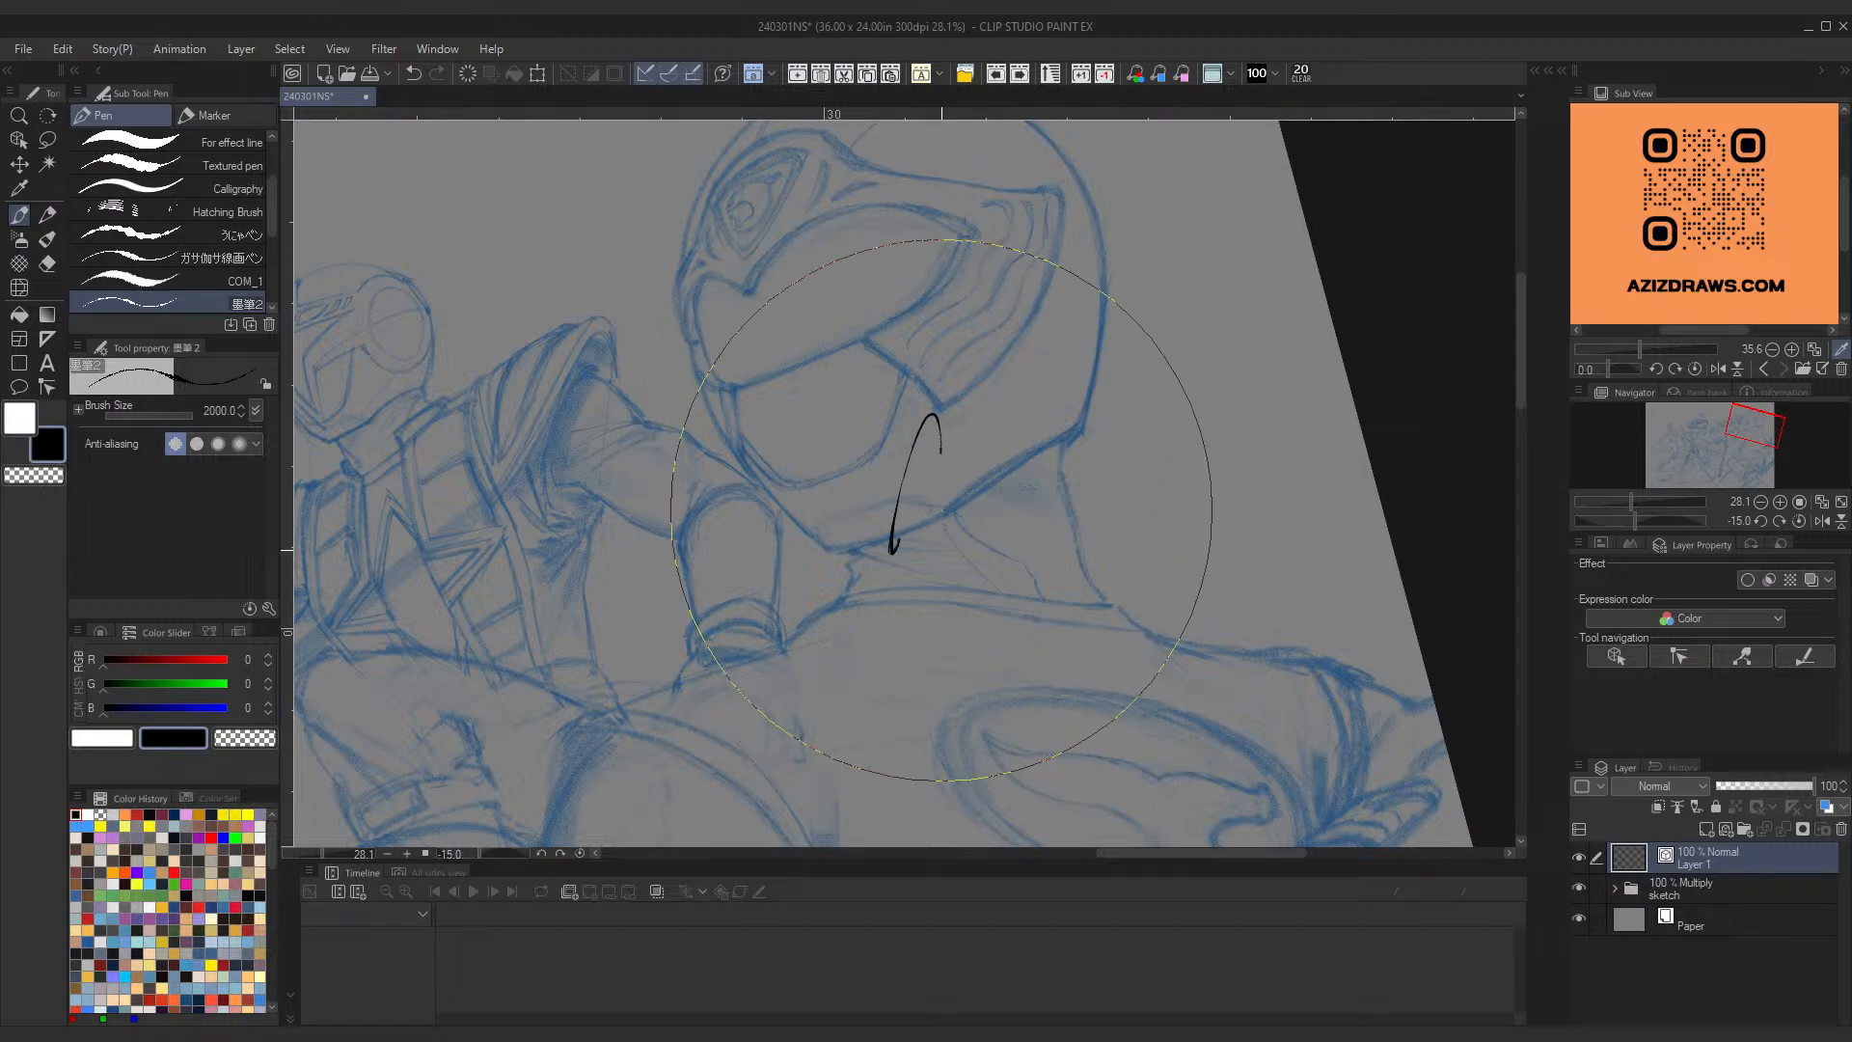
{"action": "key", "text": "ctrl+z"}
{"action": "left_click_drag", "start_coordinate": [842, 548], "coordinate": [1107, 407]}
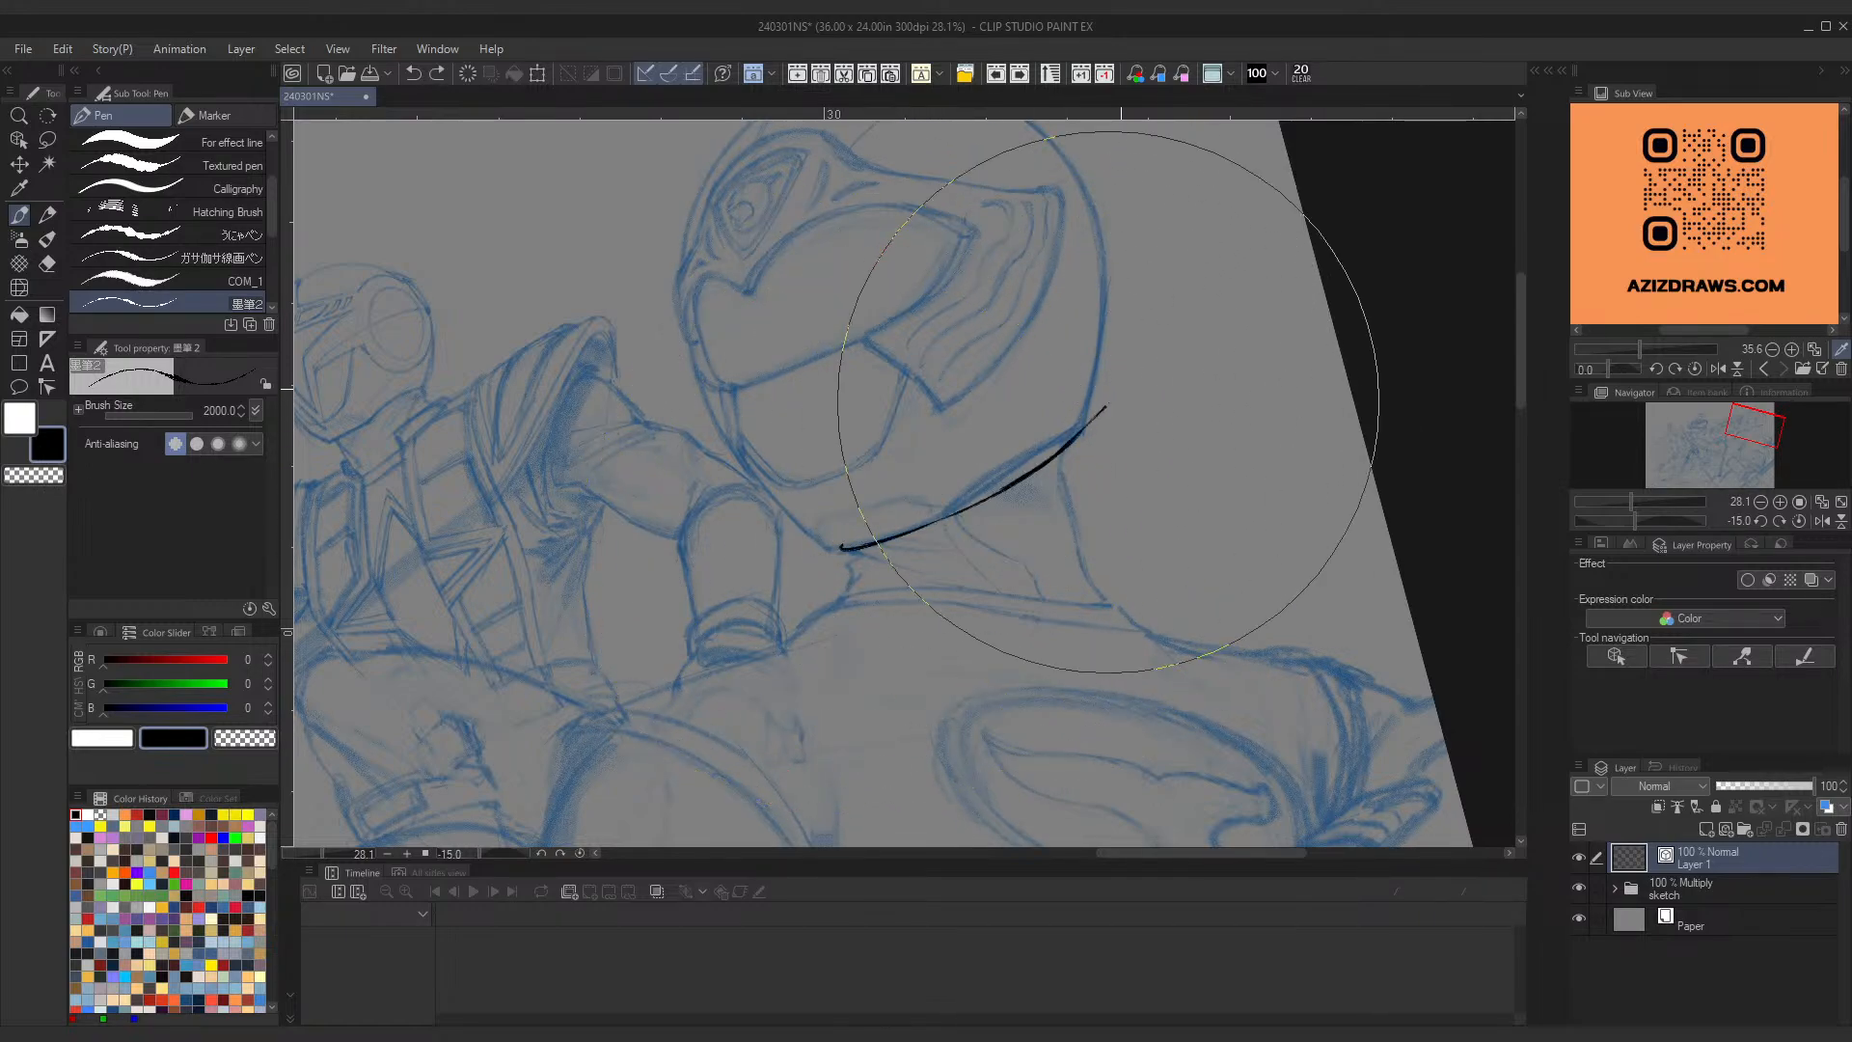
{"action": "key", "text": "ctrl+z"}
{"action": "left_click_drag", "start_coordinate": [841, 550], "coordinate": [1090, 413]}
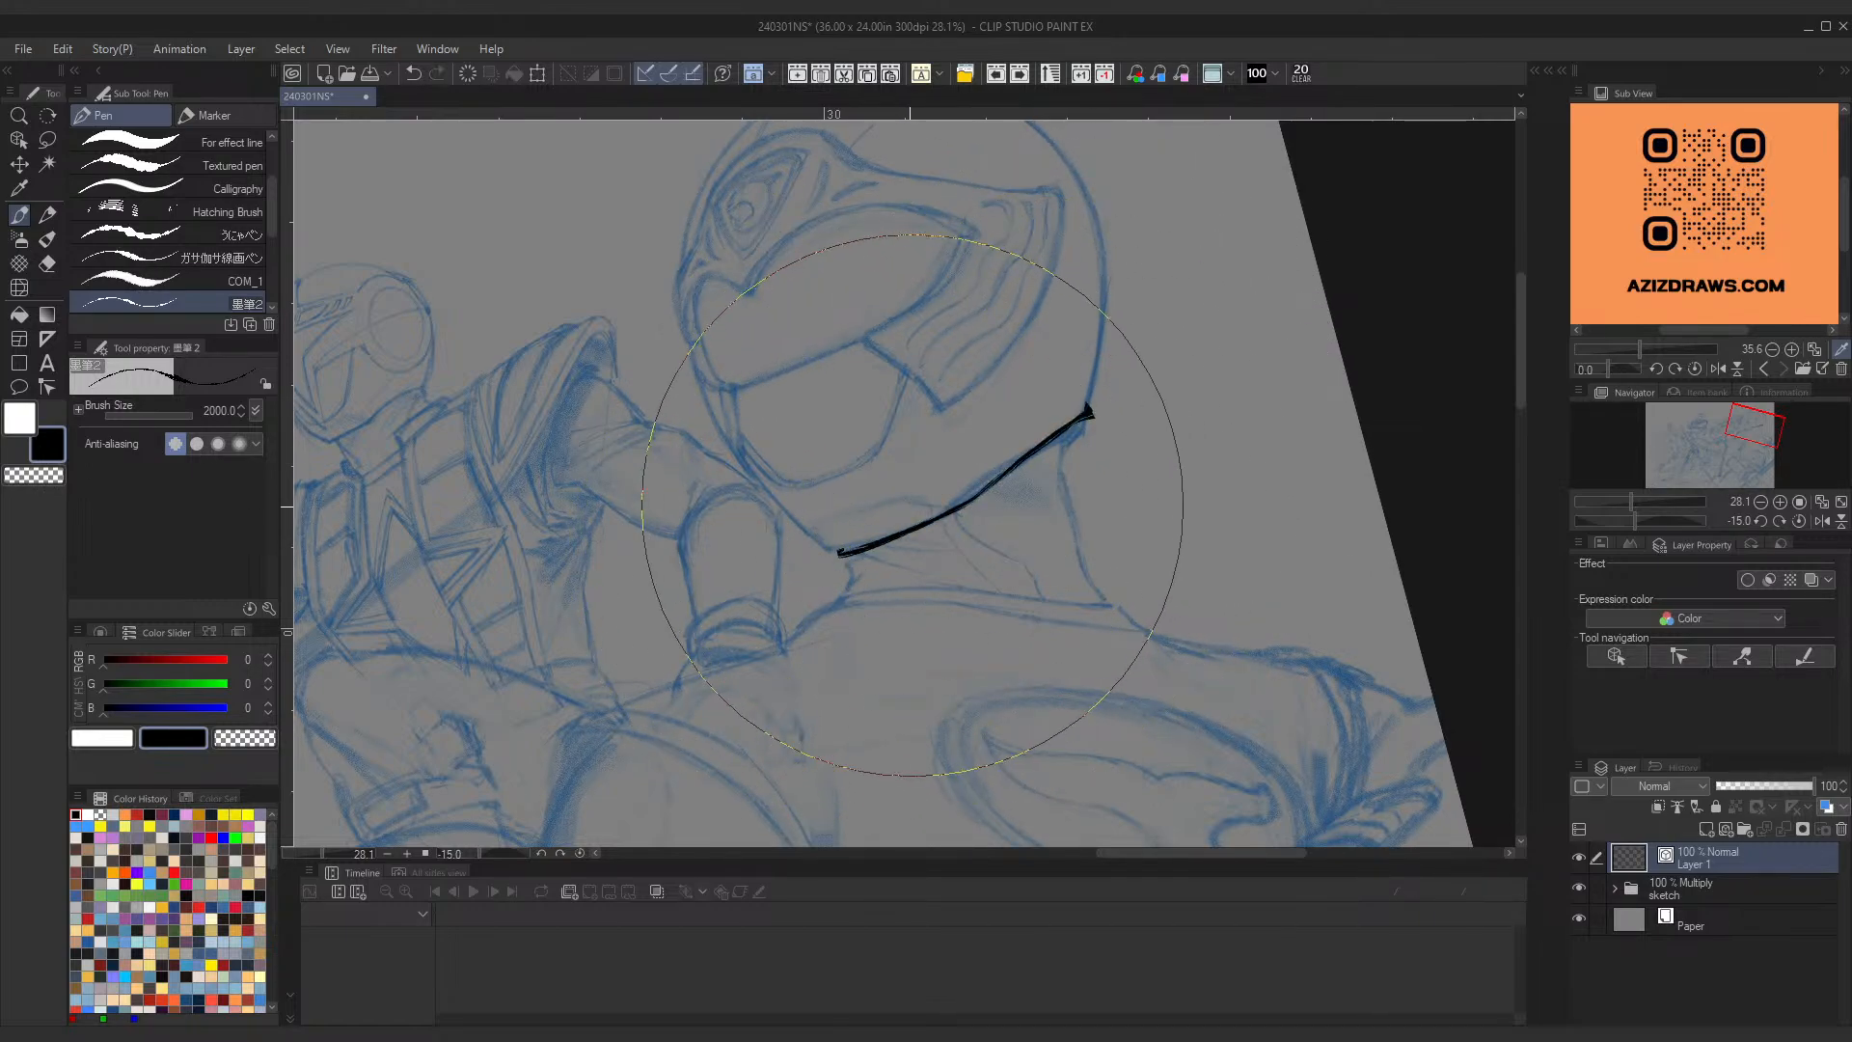
{"action": "key", "text": "ctrl+z"}
{"action": "mouse_move", "coordinate": [825, 555]}
{"action": "left_mouse_down"}
{"action": "mouse_move", "coordinate": [965, 506]}
{"action": "mouse_move", "coordinate": [1104, 413]}
{"action": "left_mouse_up"}
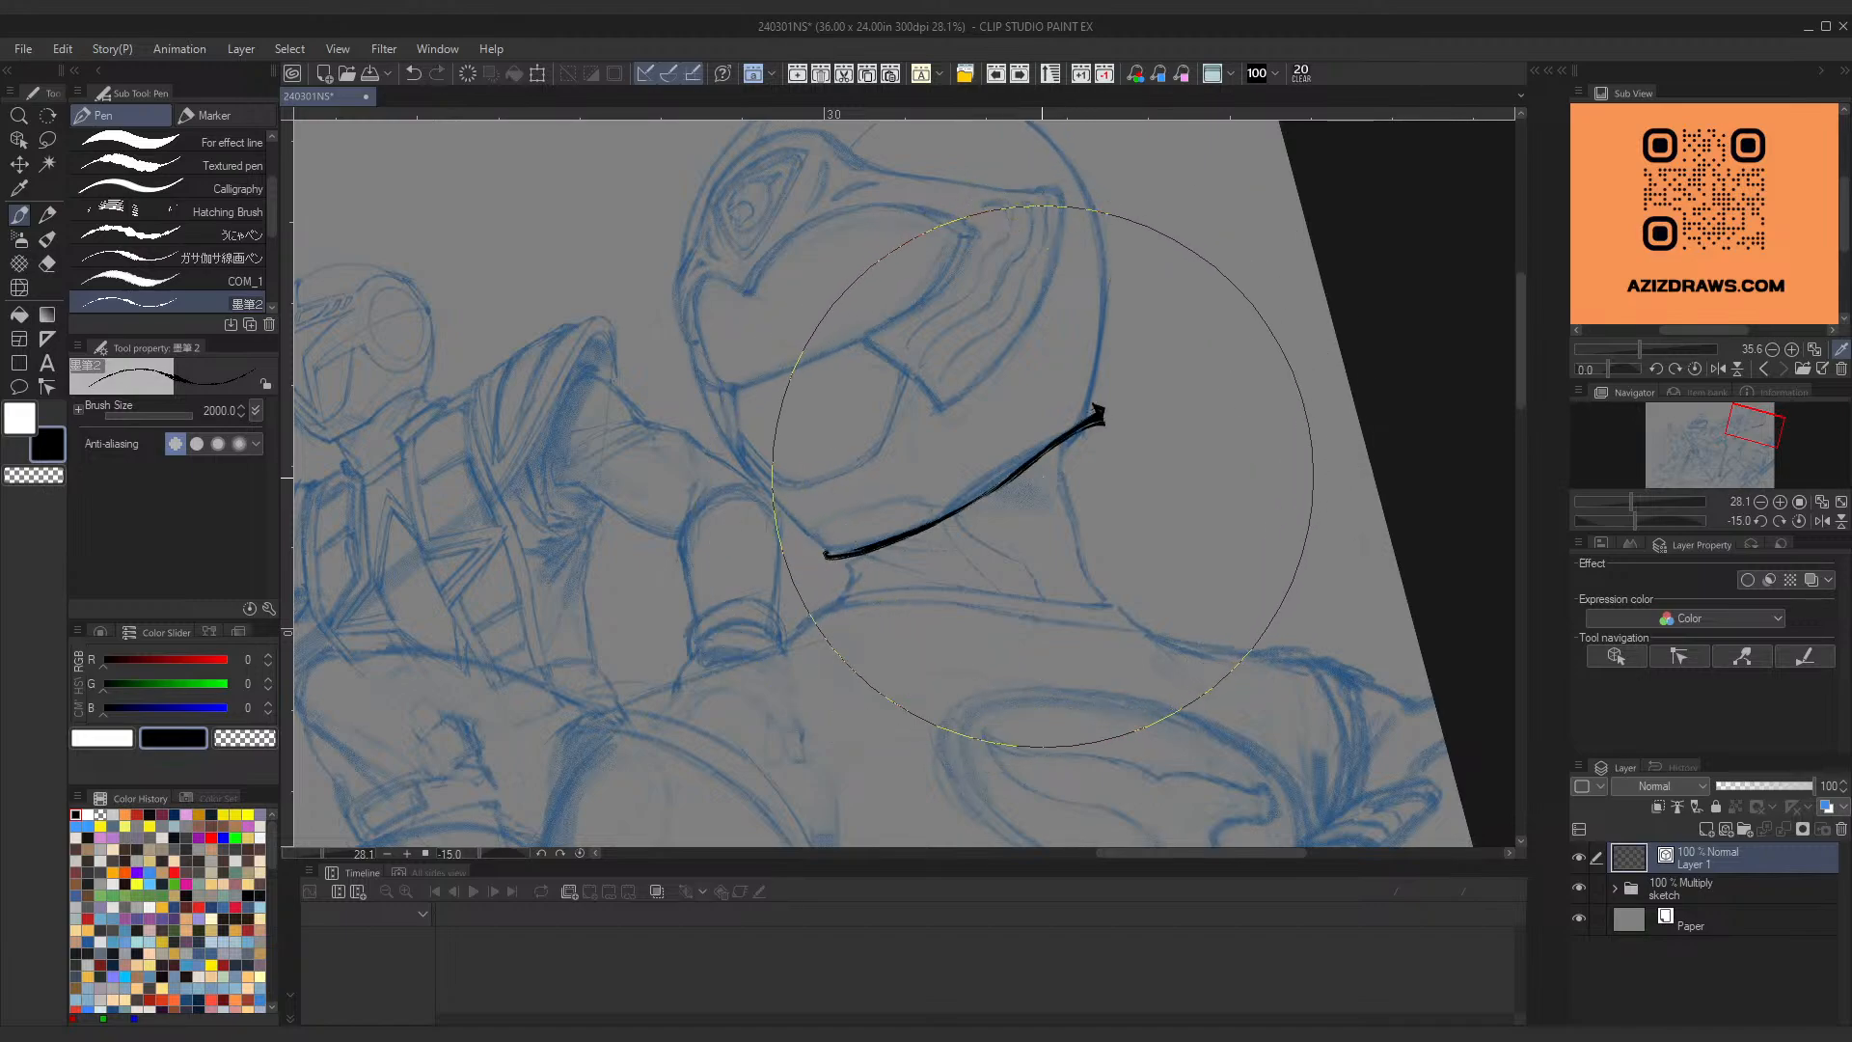
{"action": "key", "text": "ctrl+z"}
{"action": "left_click_drag", "start_coordinate": [827, 550], "coordinate": [1067, 434]}
{"action": "key", "text": "ctrl+z"}
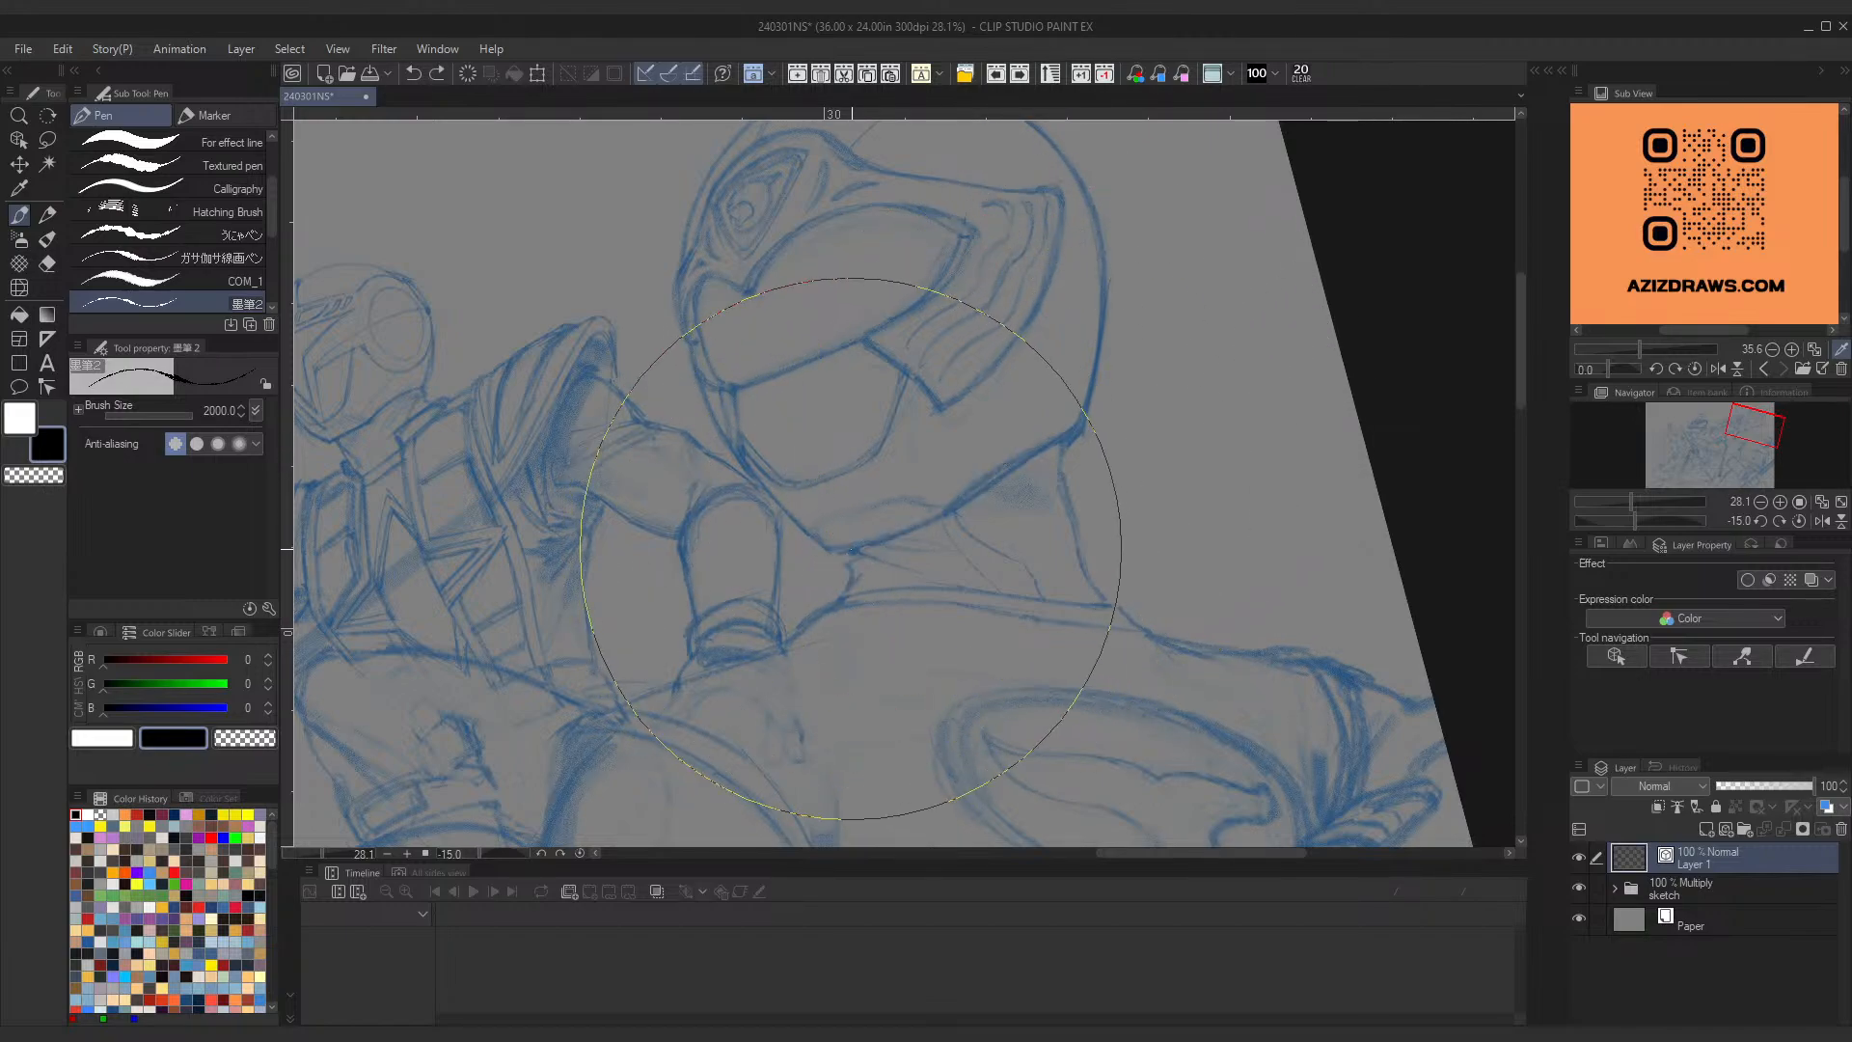
{"action": "mouse_move", "coordinate": [837, 559]}
{"action": "left_mouse_down"}
{"action": "mouse_move", "coordinate": [1081, 403]}
{"action": "mouse_move", "coordinate": [1102, 337]}
{"action": "mouse_move", "coordinate": [1076, 425]}
{"action": "mouse_move", "coordinate": [951, 517]}
{"action": "left_mouse_up"}
{"action": "key", "text": "ctrl+z"}
{"action": "key", "text": "ctrl+z"}
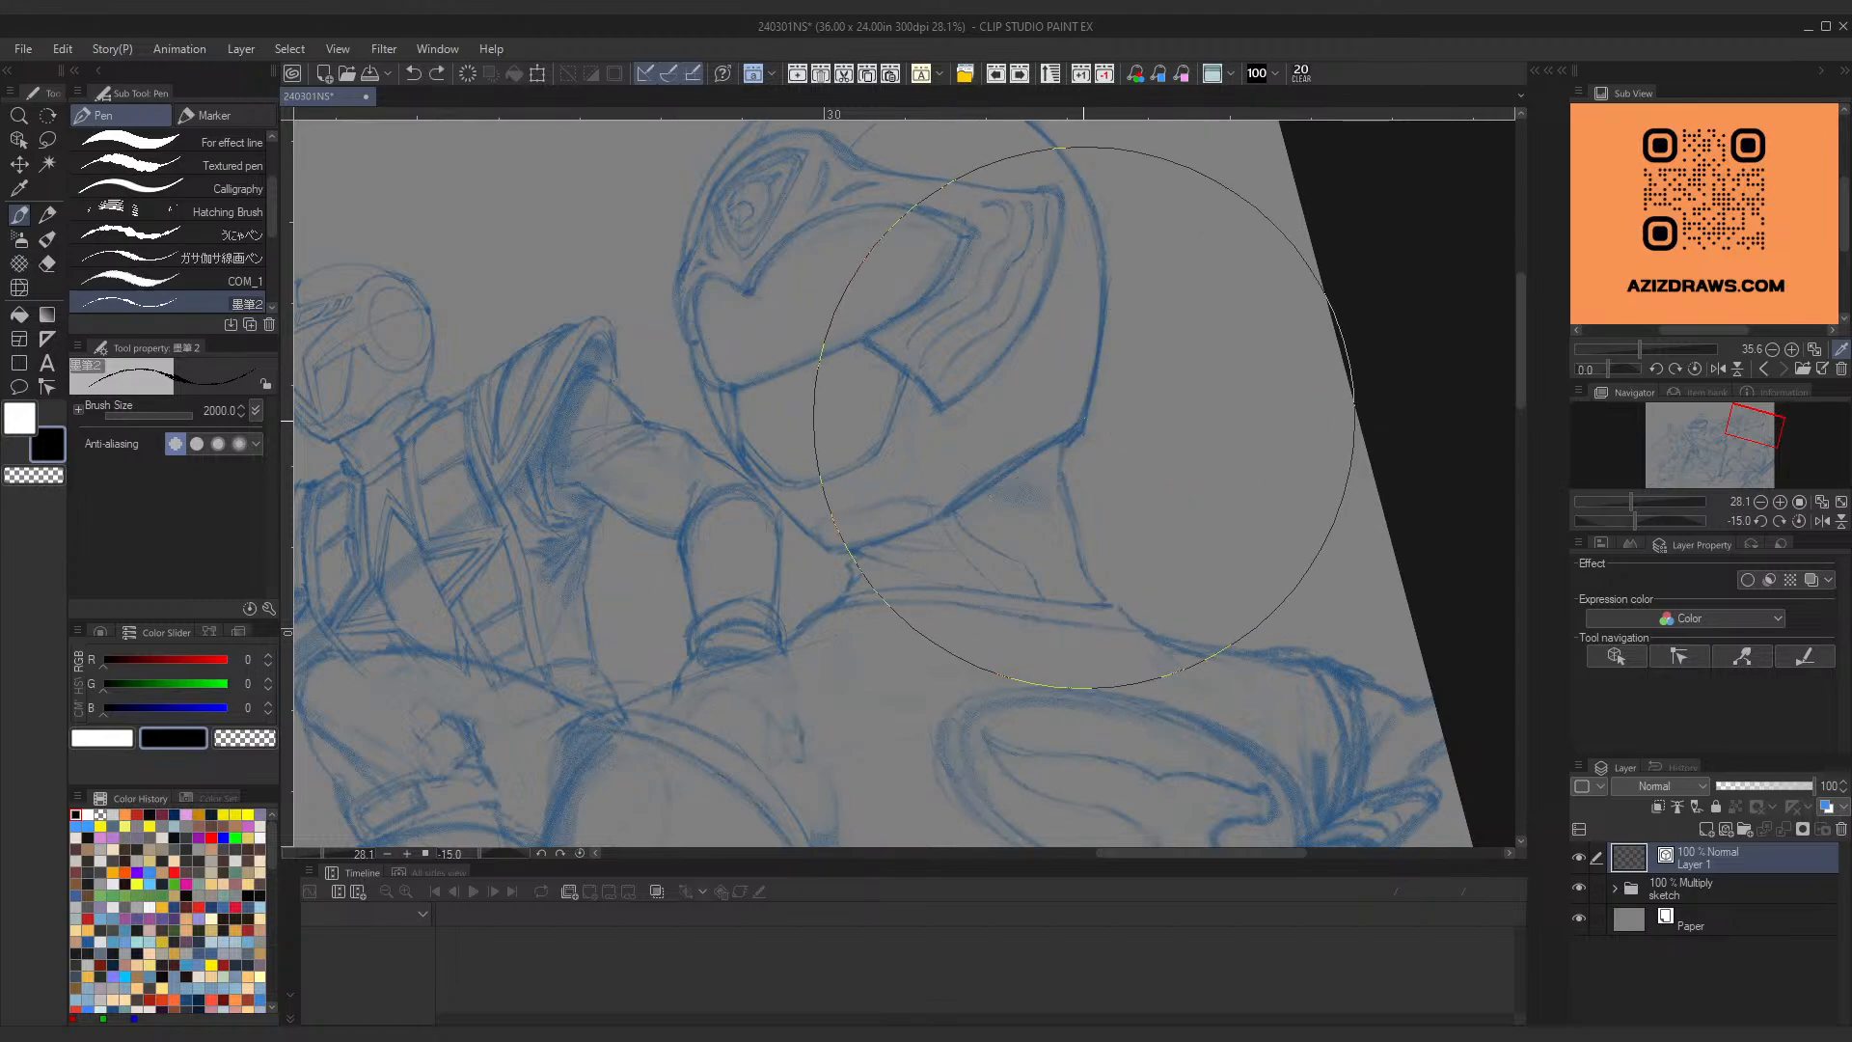
Step: Try a tapering ink stroke from the helmet's back edge to the chin, examine its texture up close, and undo it
{"action": "mouse_move", "coordinate": [1103, 364]}
{"action": "left_mouse_down"}
{"action": "mouse_move", "coordinate": [1082, 432]}
{"action": "mouse_move", "coordinate": [869, 558]}
{"action": "left_mouse_up"}
{"action": "key", "text": "ctrl+space"}
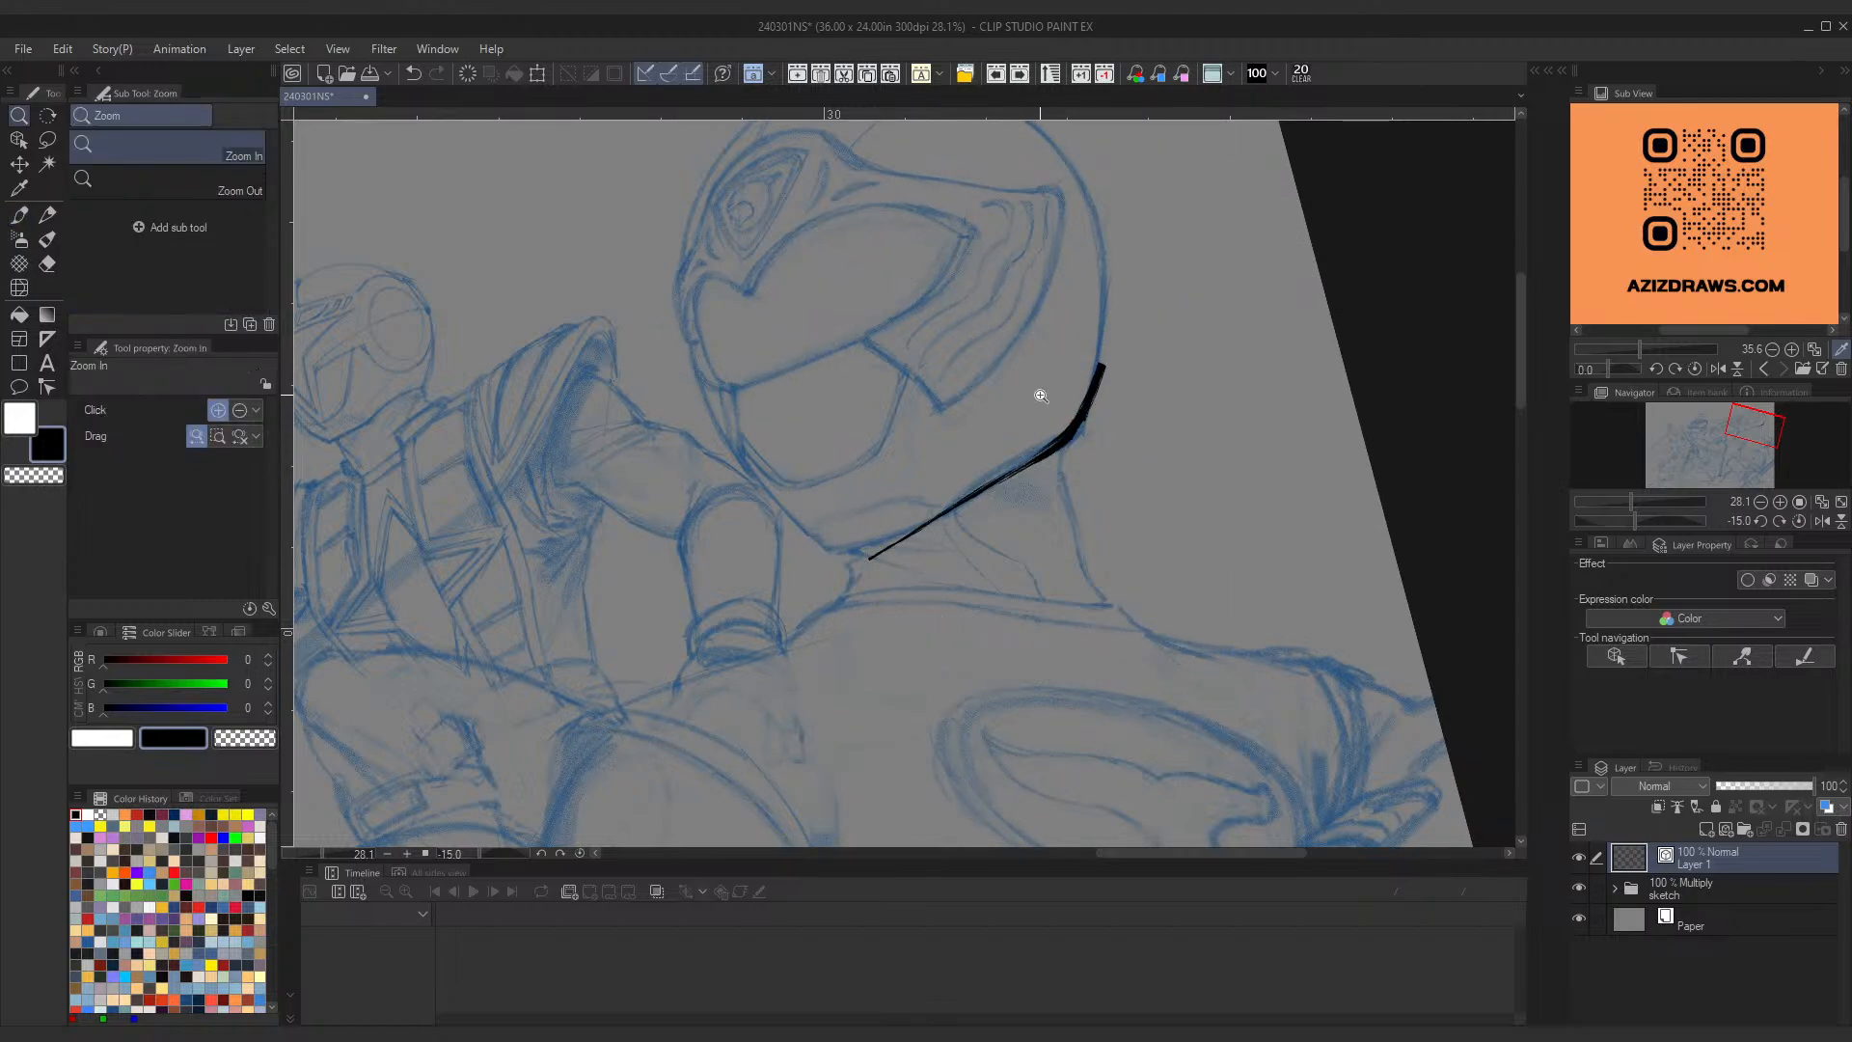
{"action": "left_click_drag", "start_coordinate": [1040, 396], "coordinate": [1132, 361]}
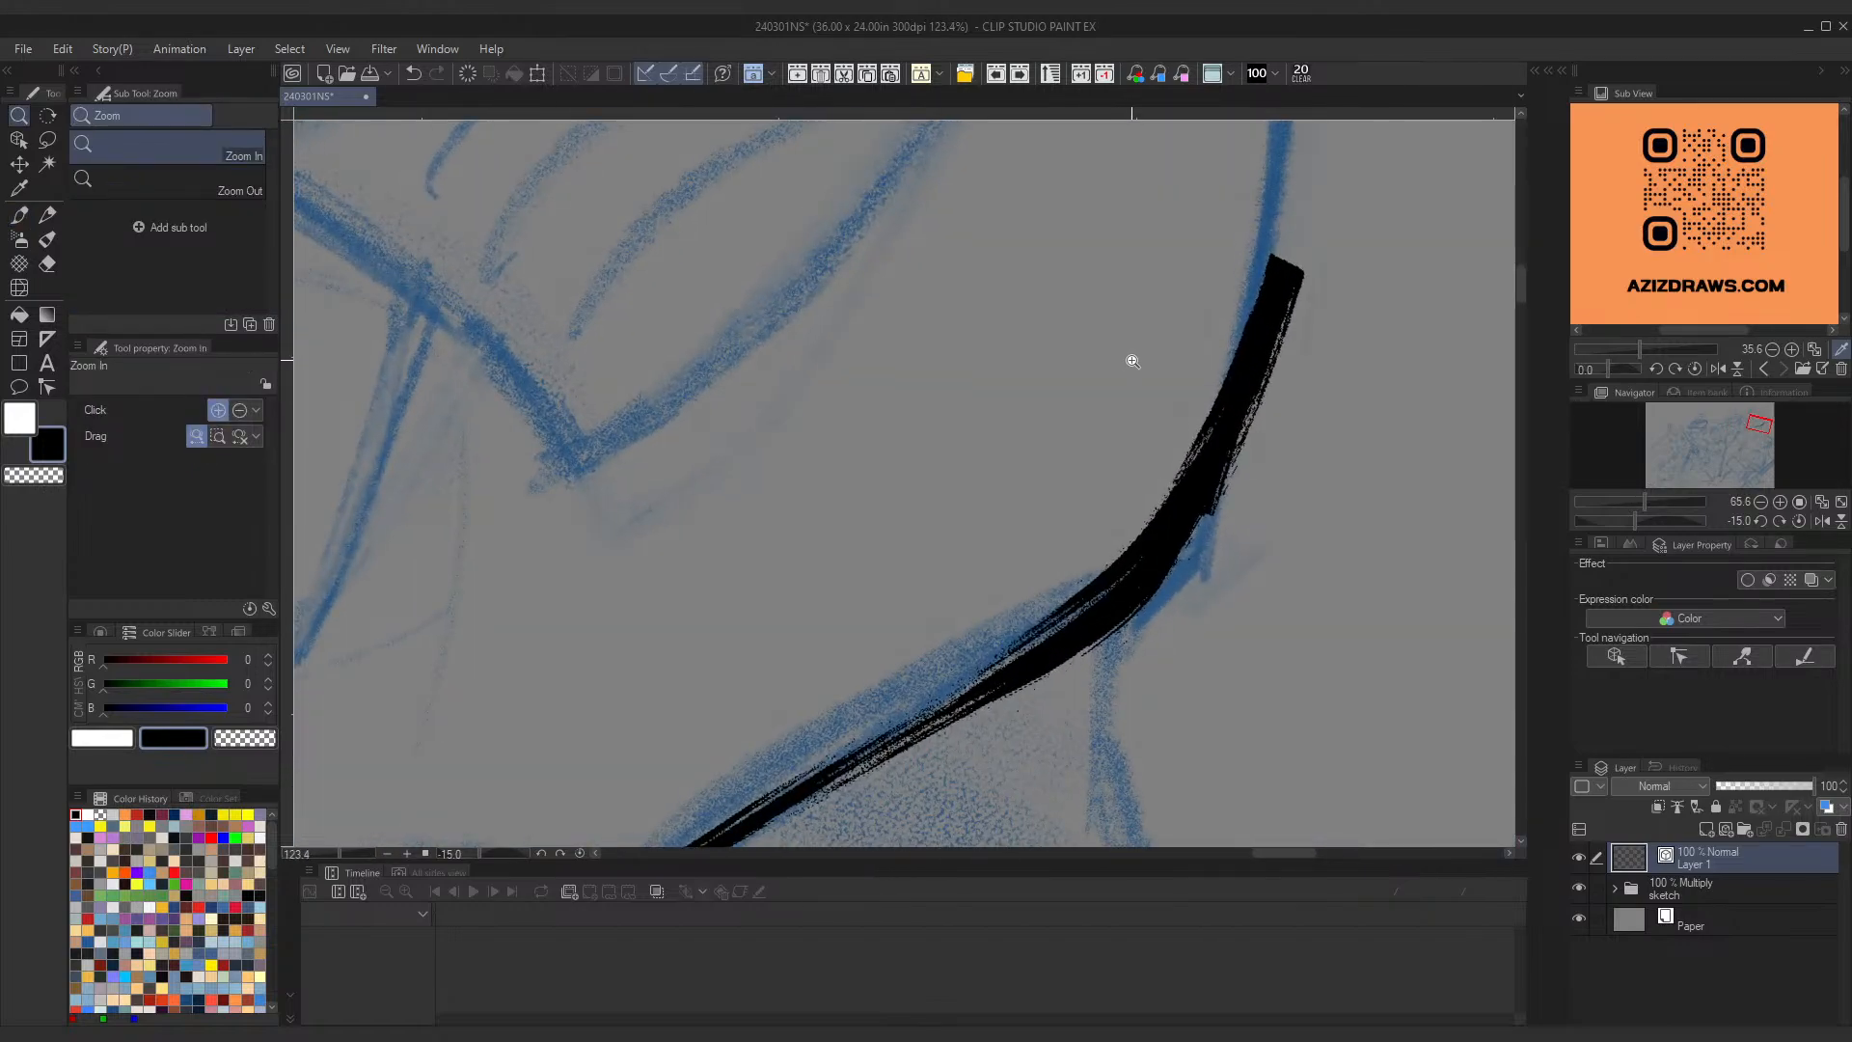
{"action": "left_click_drag", "start_coordinate": [1051, 704], "coordinate": [1048, 486]}
{"action": "key", "text": "ctrl+space"}
{"action": "left_click_drag", "start_coordinate": [894, 512], "coordinate": [1049, 438]}
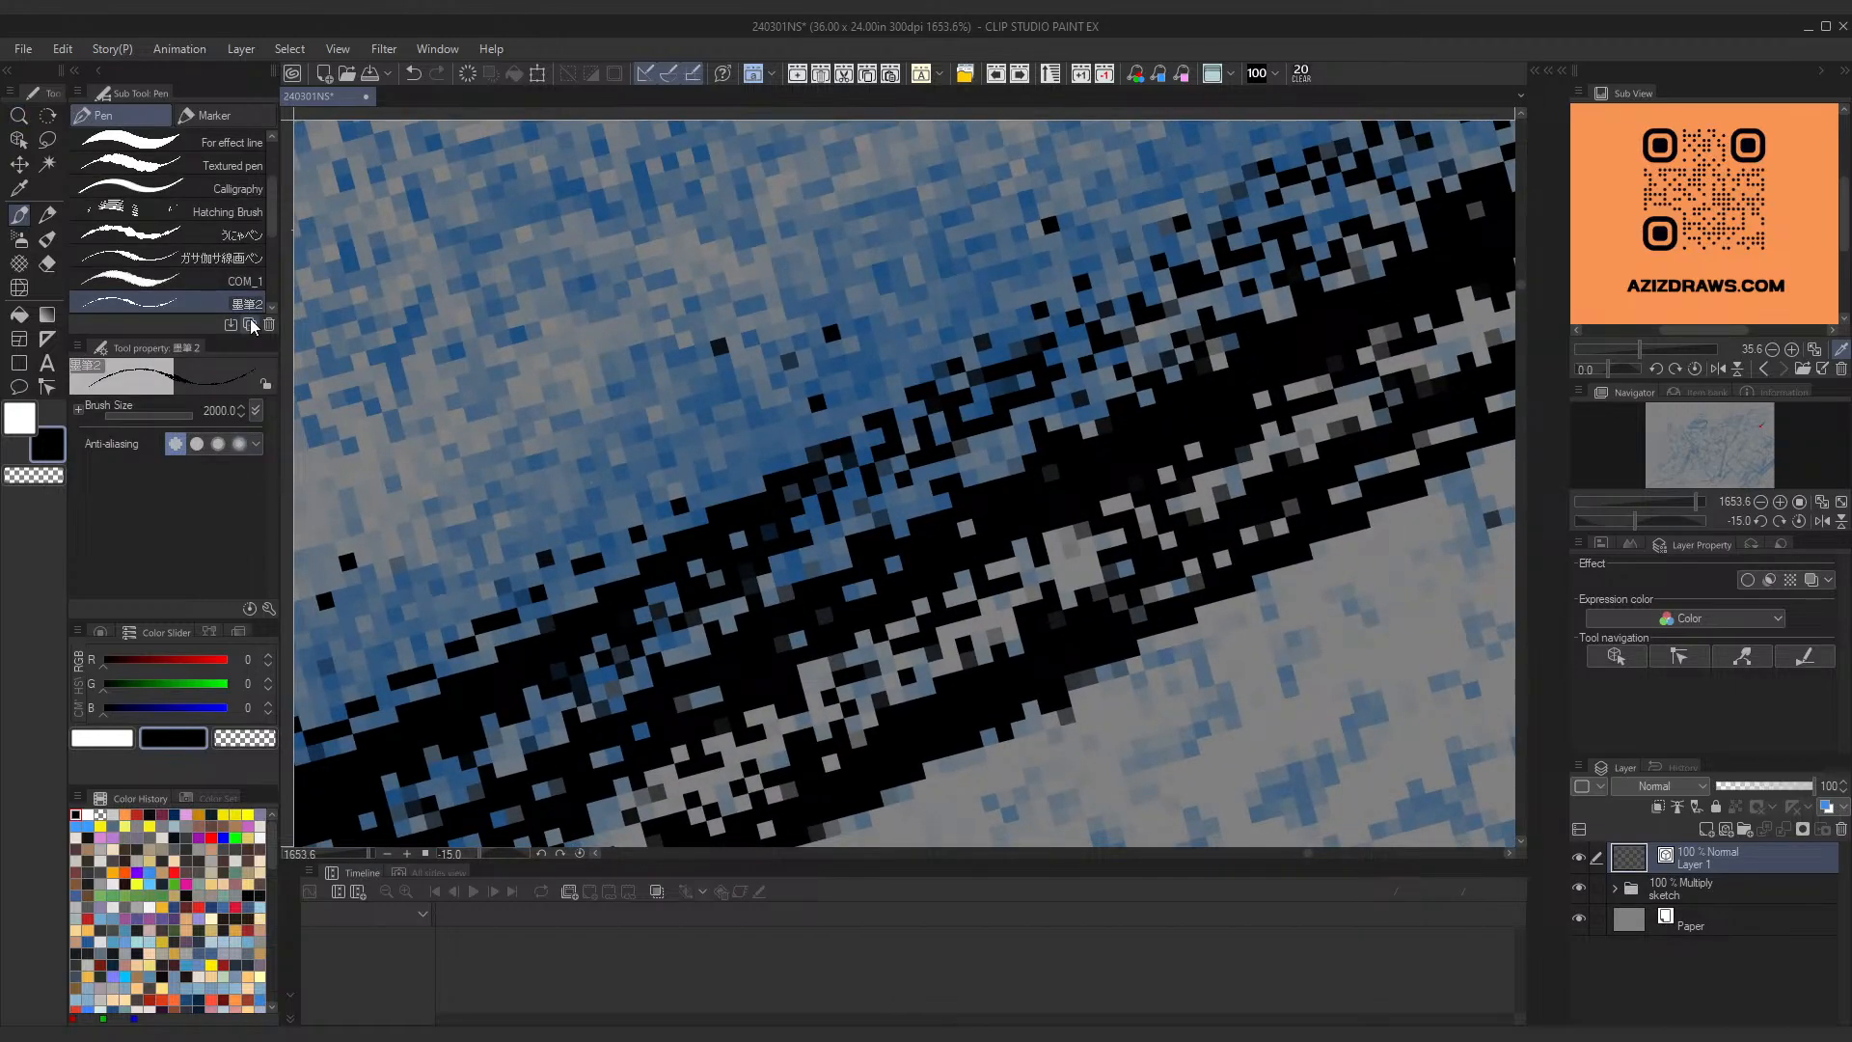
{"action": "key", "text": "ctrl+z"}
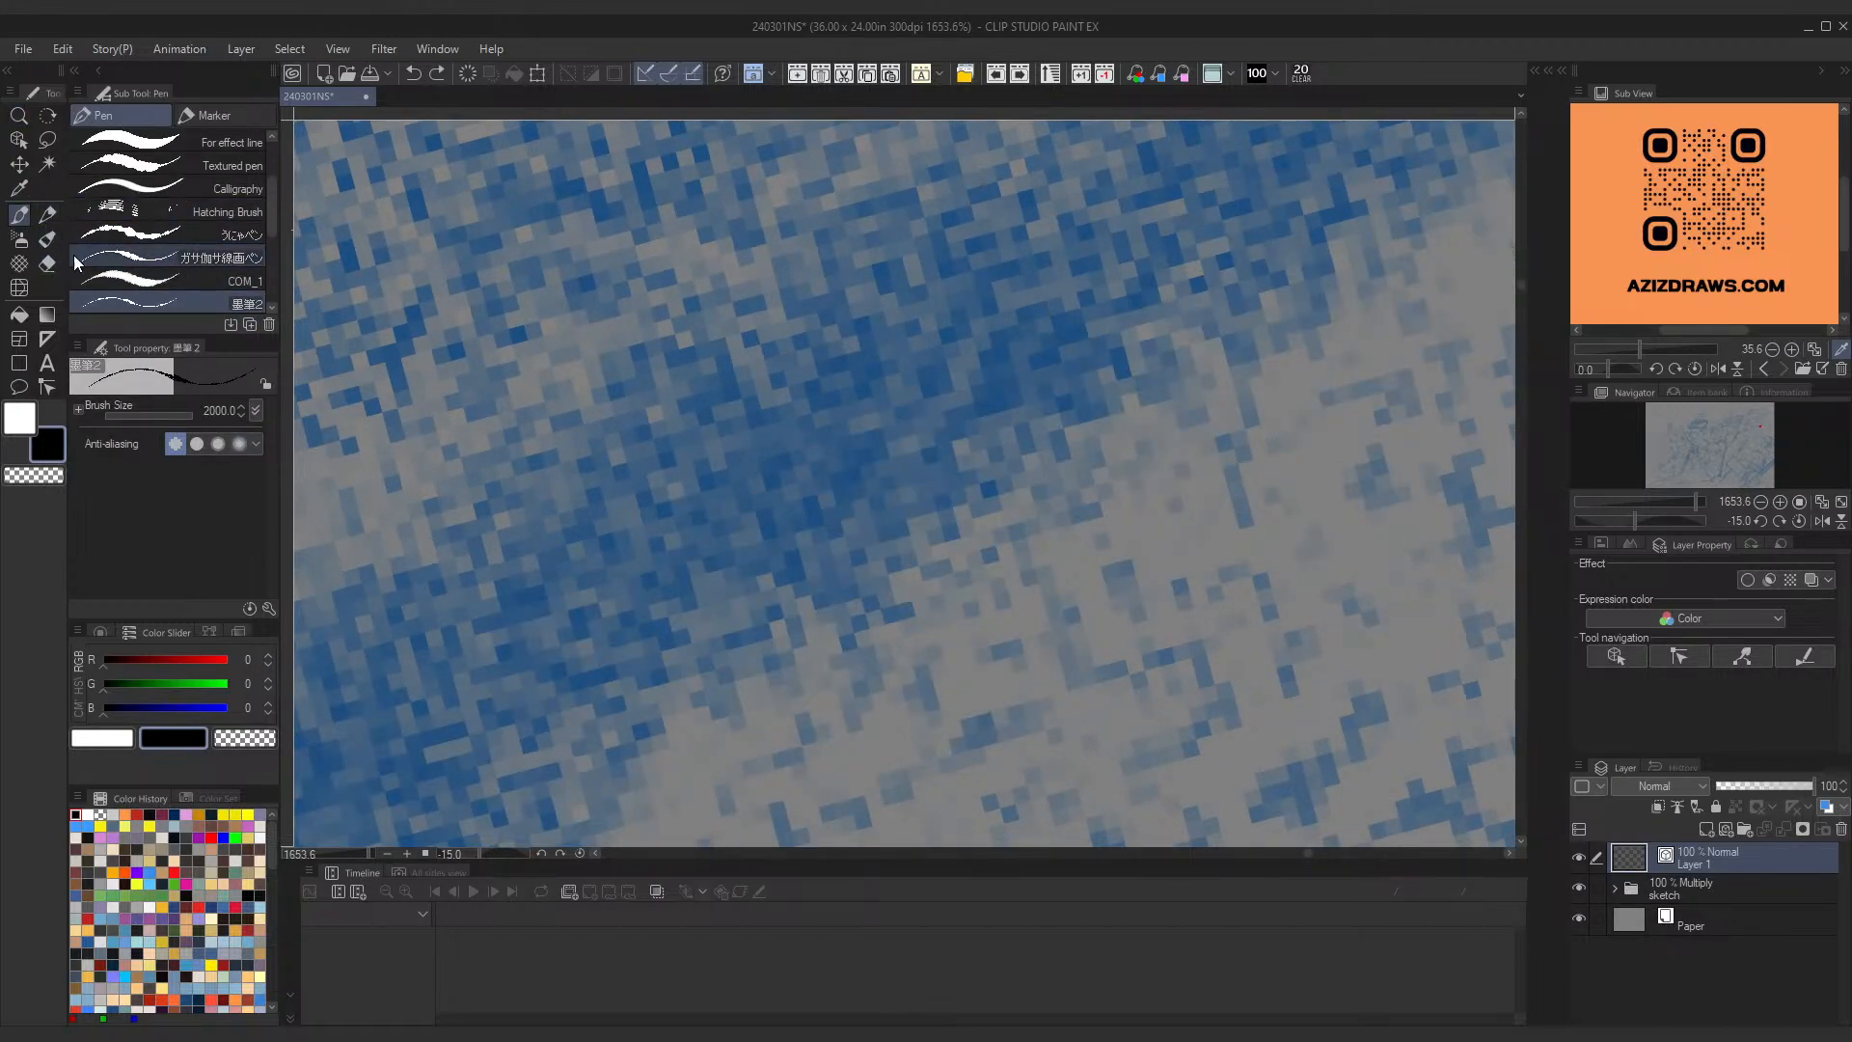
{"action": "key", "text": "ctrl+space"}
{"action": "left_click_drag", "start_coordinate": [836, 430], "coordinate": [644, 571]}
{"action": "key", "text": "space"}
{"action": "left_click_drag", "start_coordinate": [714, 496], "coordinate": [945, 526]}
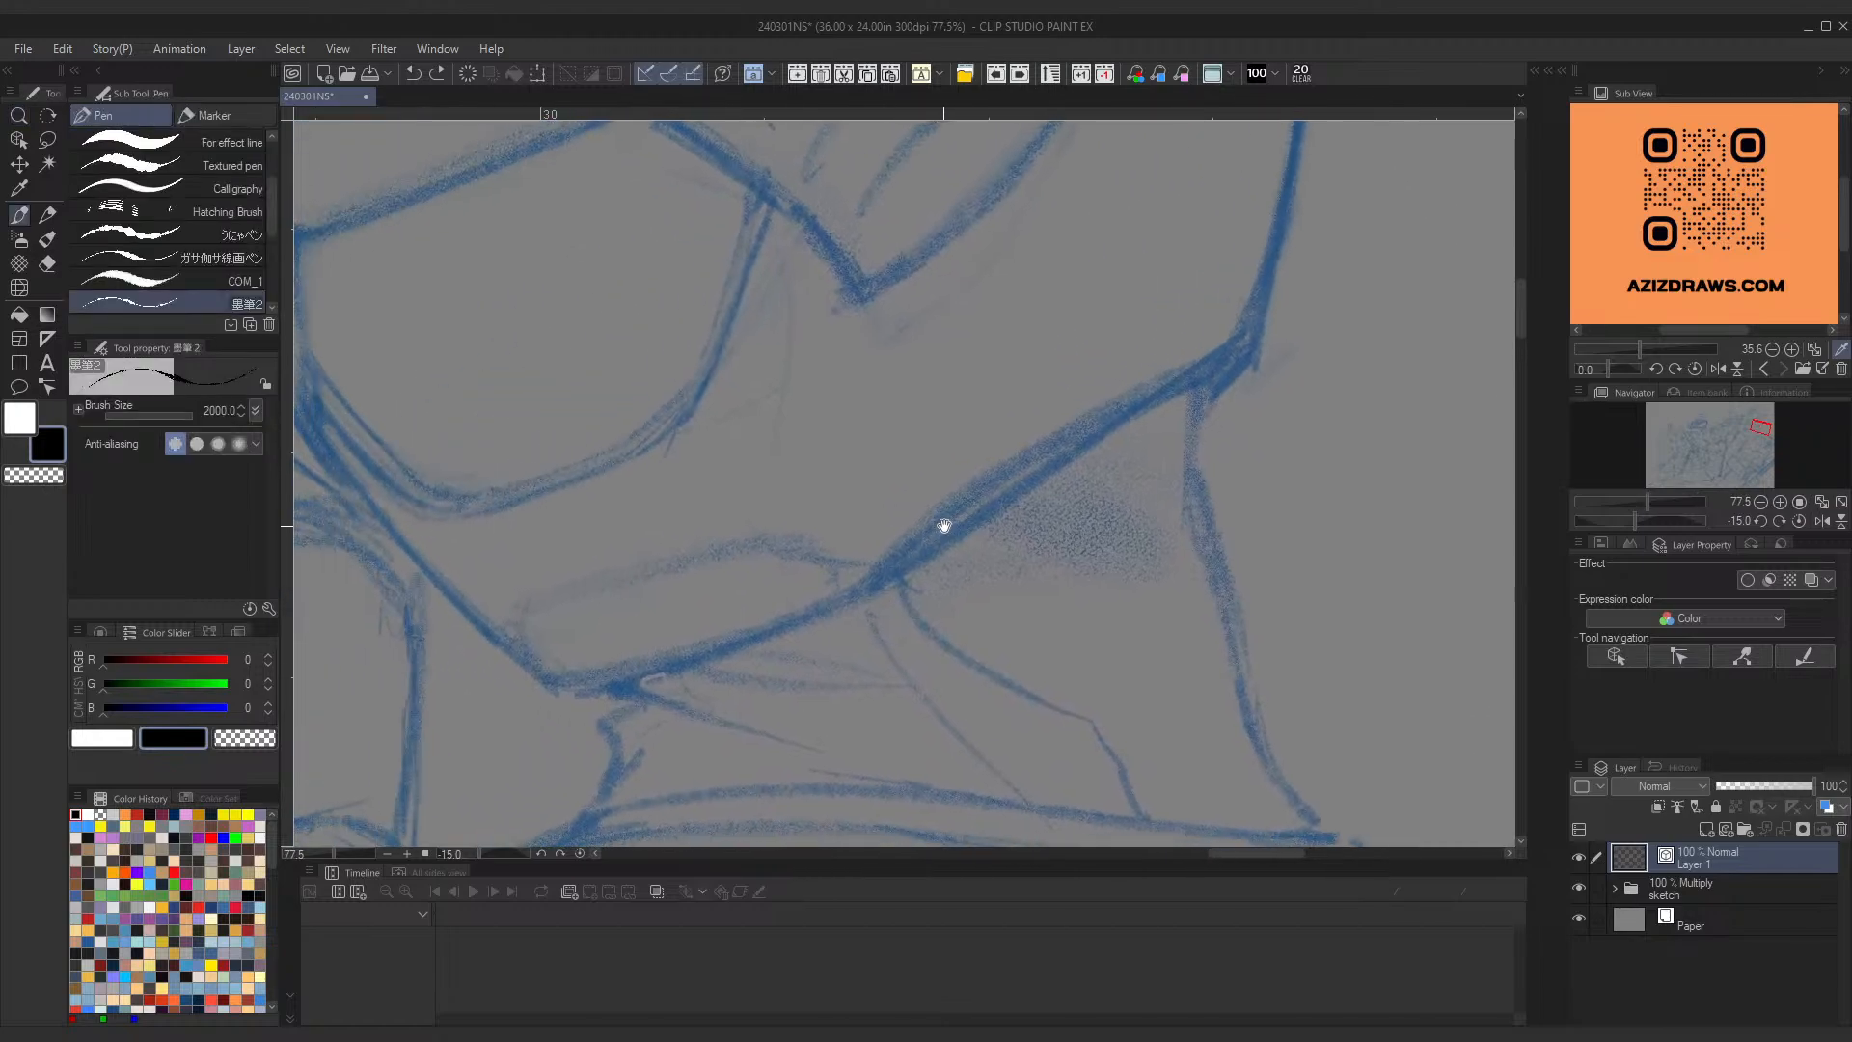
Step: Try ink strokes of varying thickness along the large helmet's jaw line with the current 墨筆2 pen, undoing each
{"action": "left_click_drag", "start_coordinate": [793, 620], "coordinate": [1173, 376]}
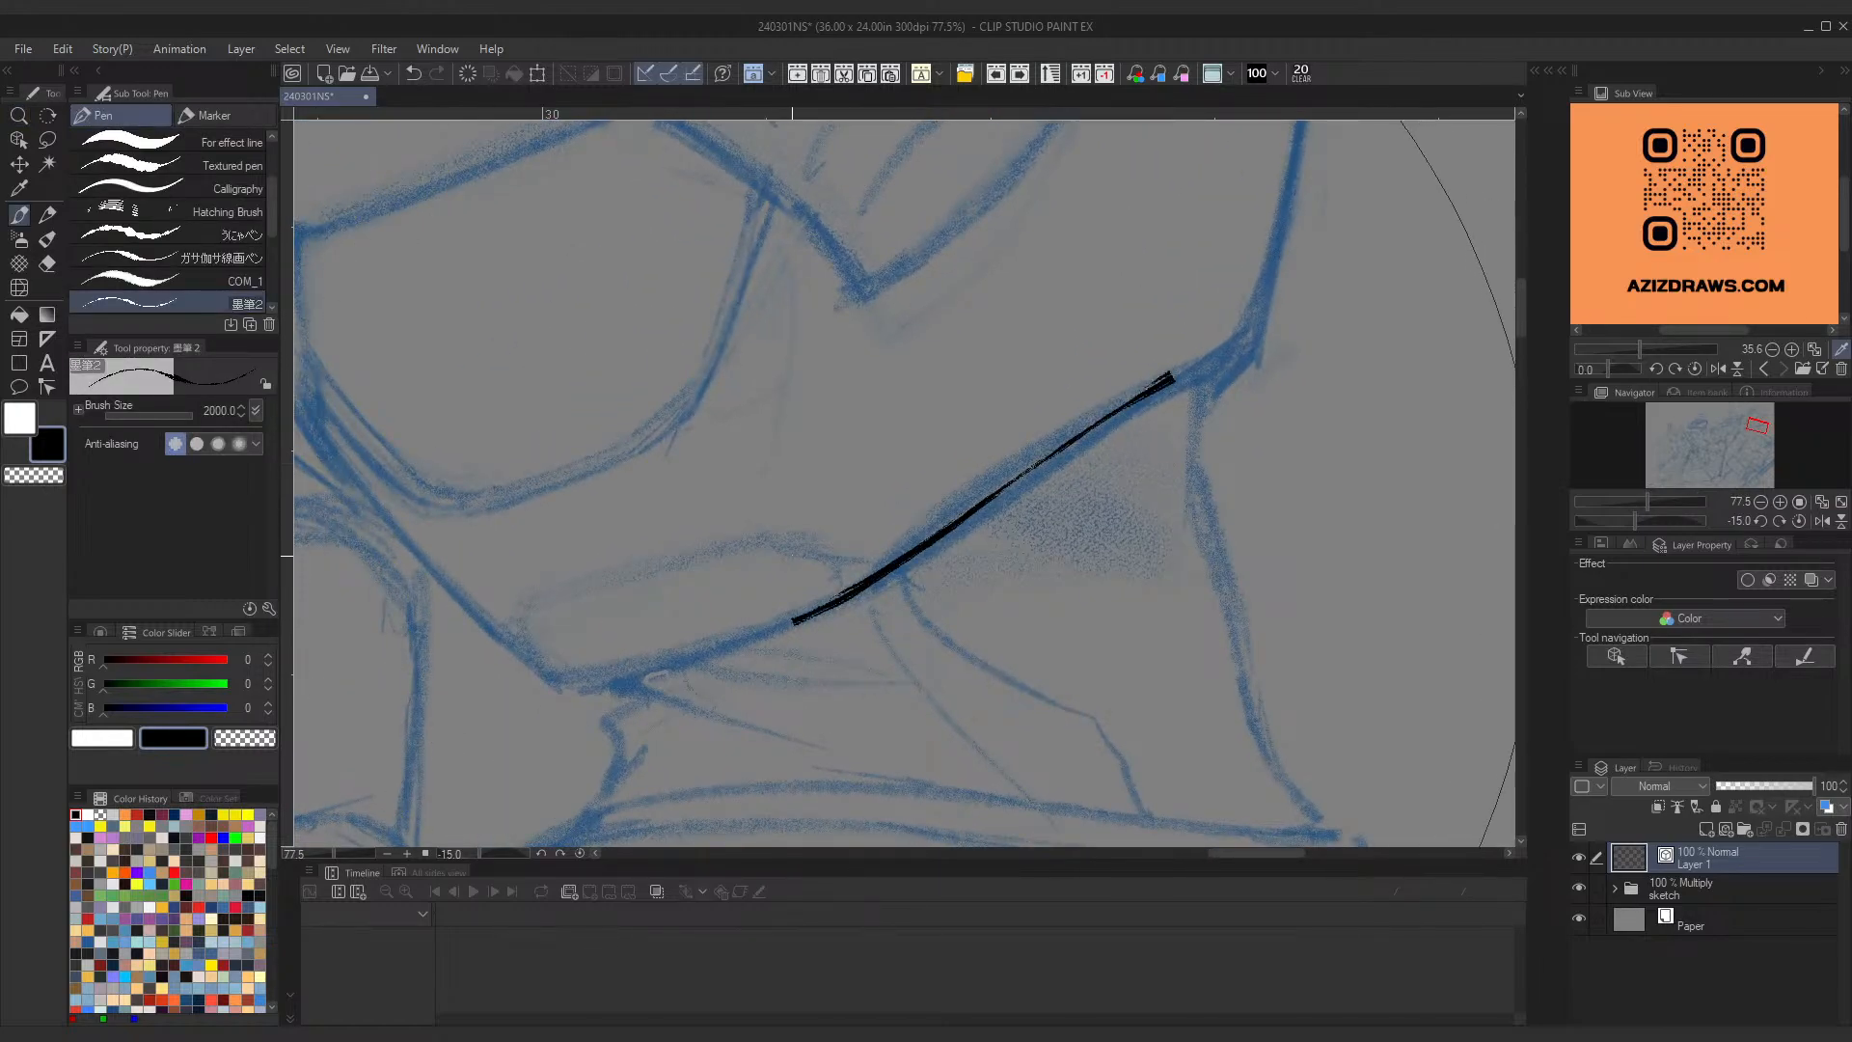
{"action": "key", "text": "ctrl+z"}
{"action": "left_click_drag", "start_coordinate": [564, 689], "coordinate": [1008, 470]}
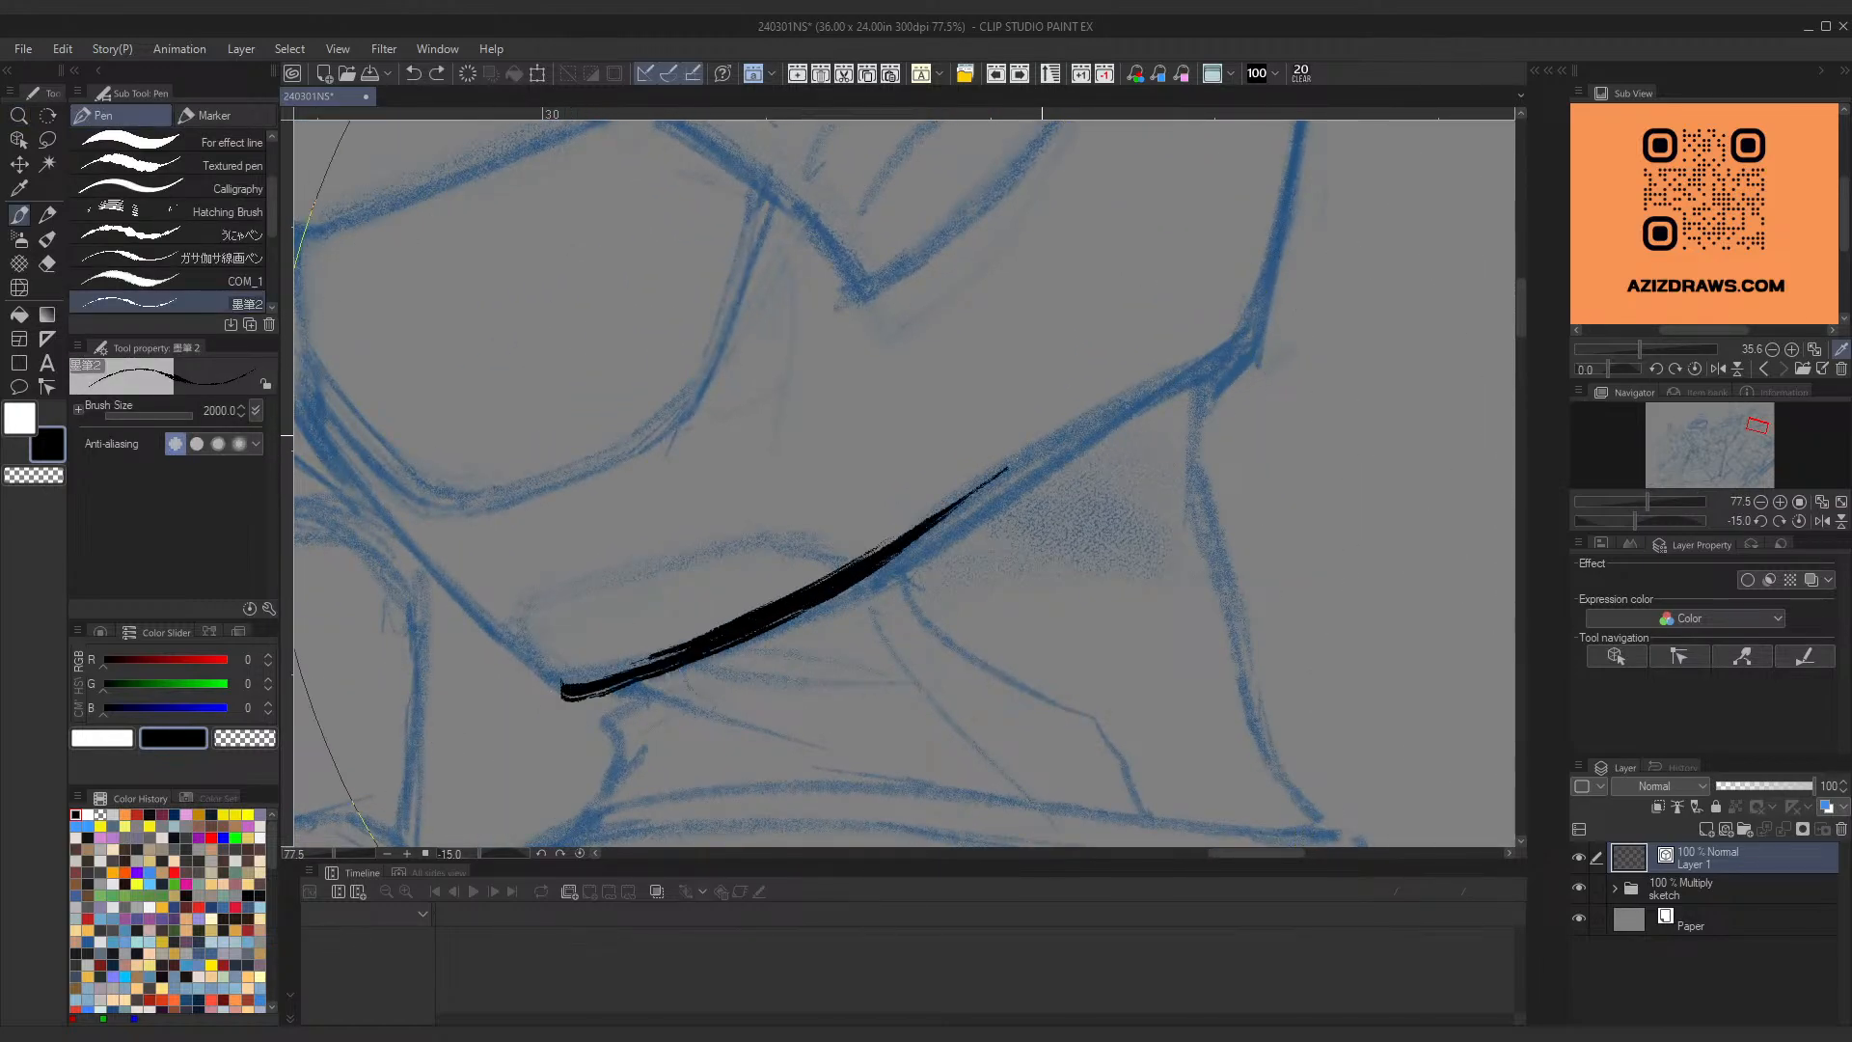
{"action": "key", "text": "ctrl+z"}
{"action": "left_click_drag", "start_coordinate": [567, 693], "coordinate": [1074, 420]}
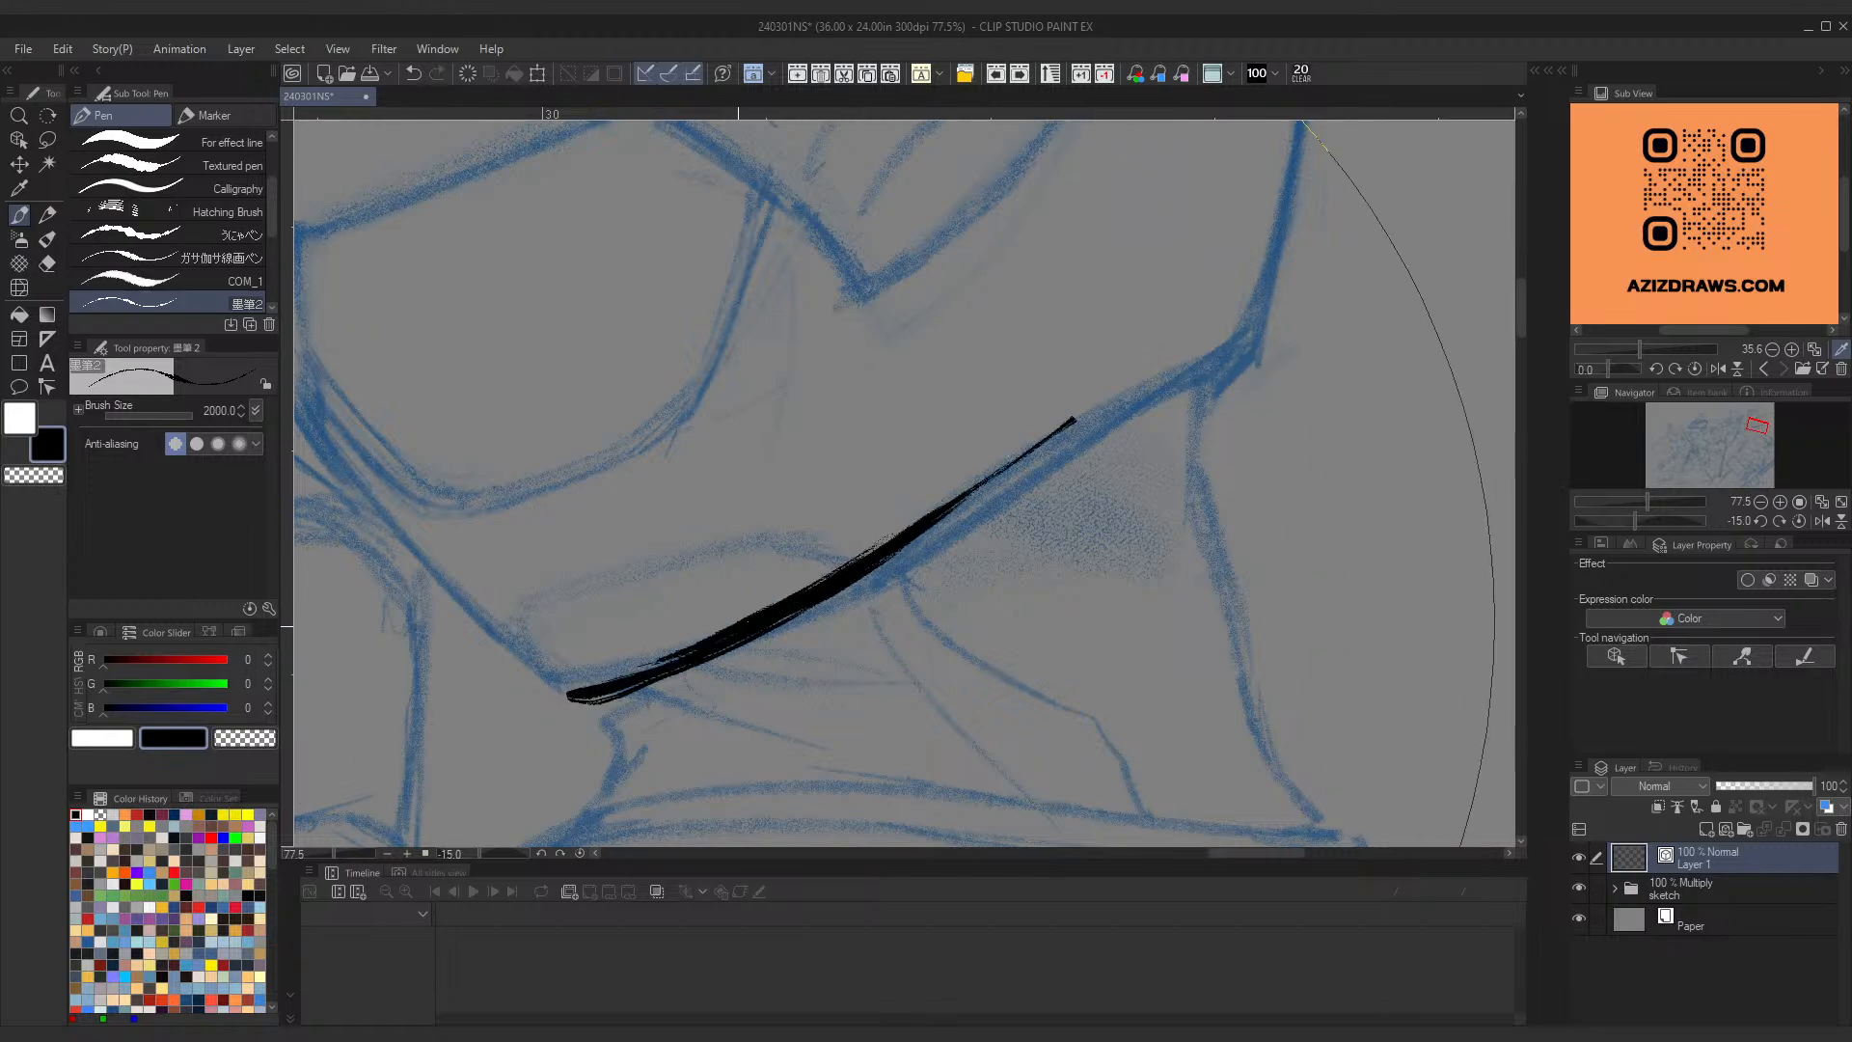
{"action": "key", "text": "ctrl+space"}
{"action": "mouse_move", "coordinate": [876, 387]}
{"action": "left_mouse_down"}
{"action": "mouse_move", "coordinate": [769, 455]}
{"action": "mouse_move", "coordinate": [797, 430]}
{"action": "left_mouse_up"}
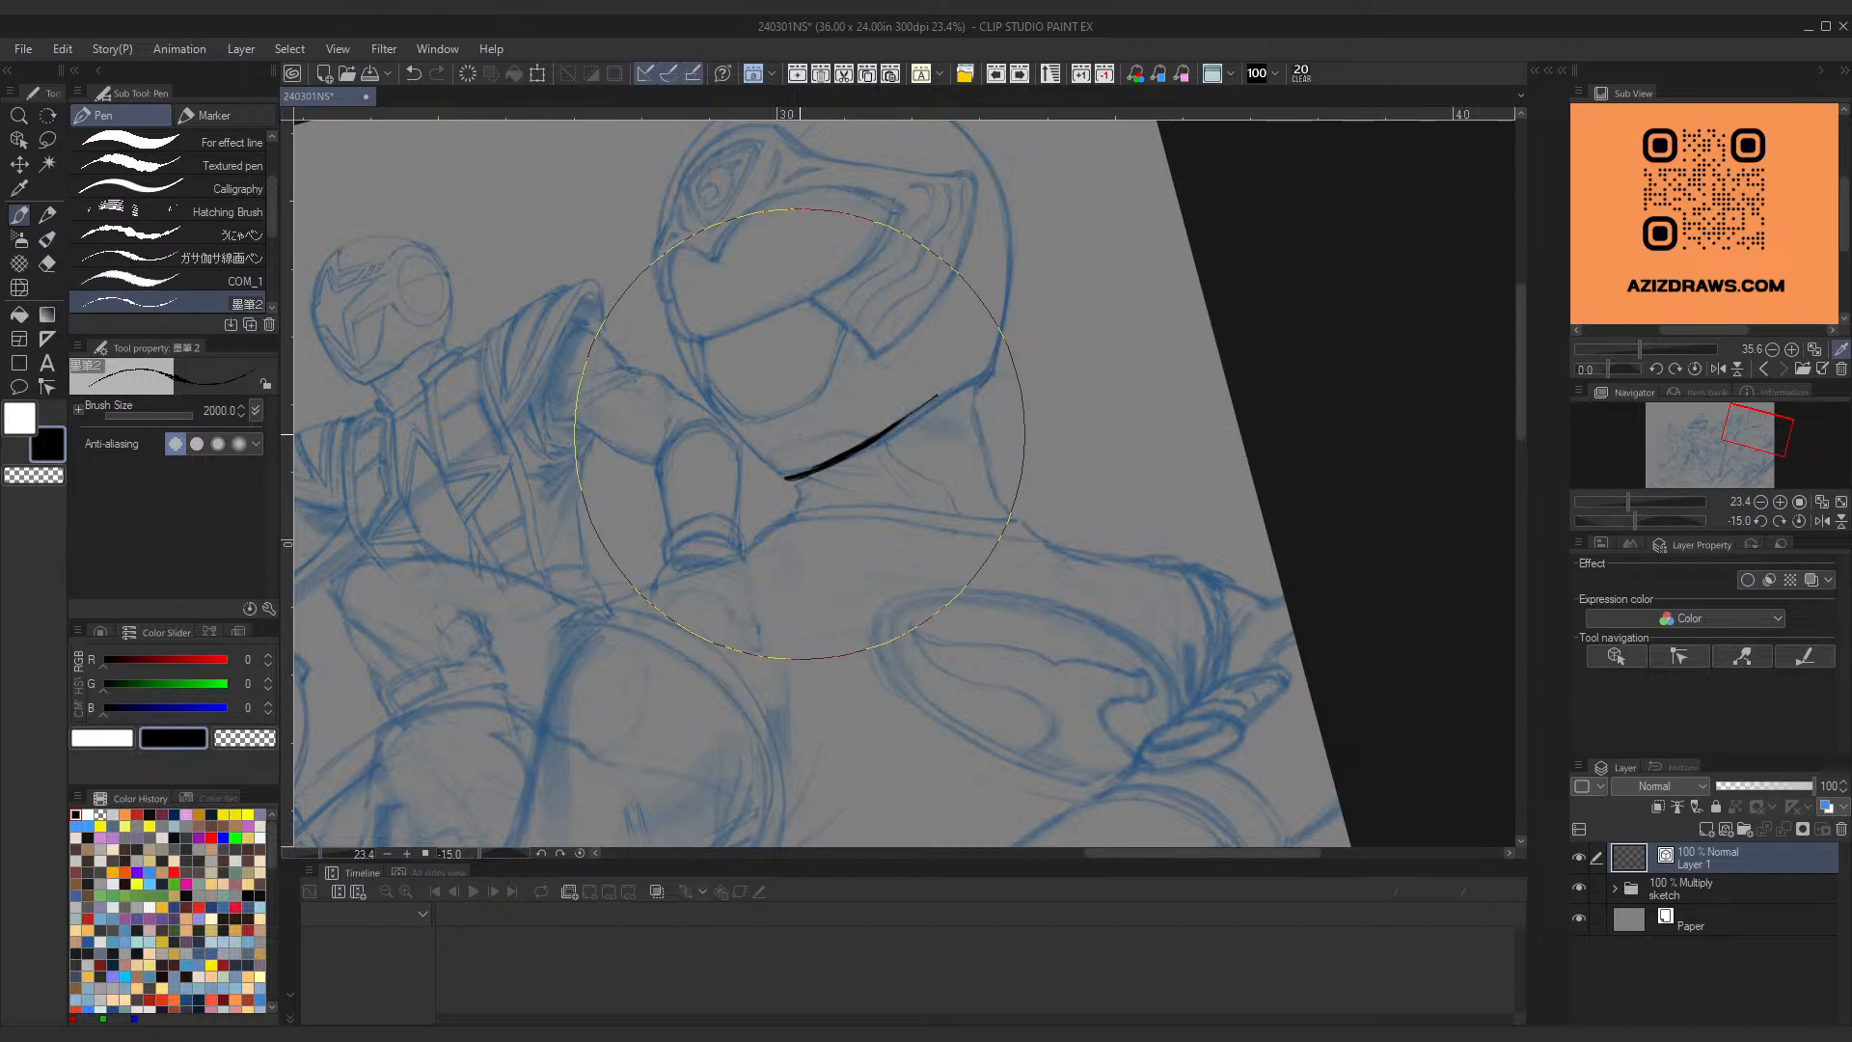
{"action": "key", "text": "ctrl+z"}
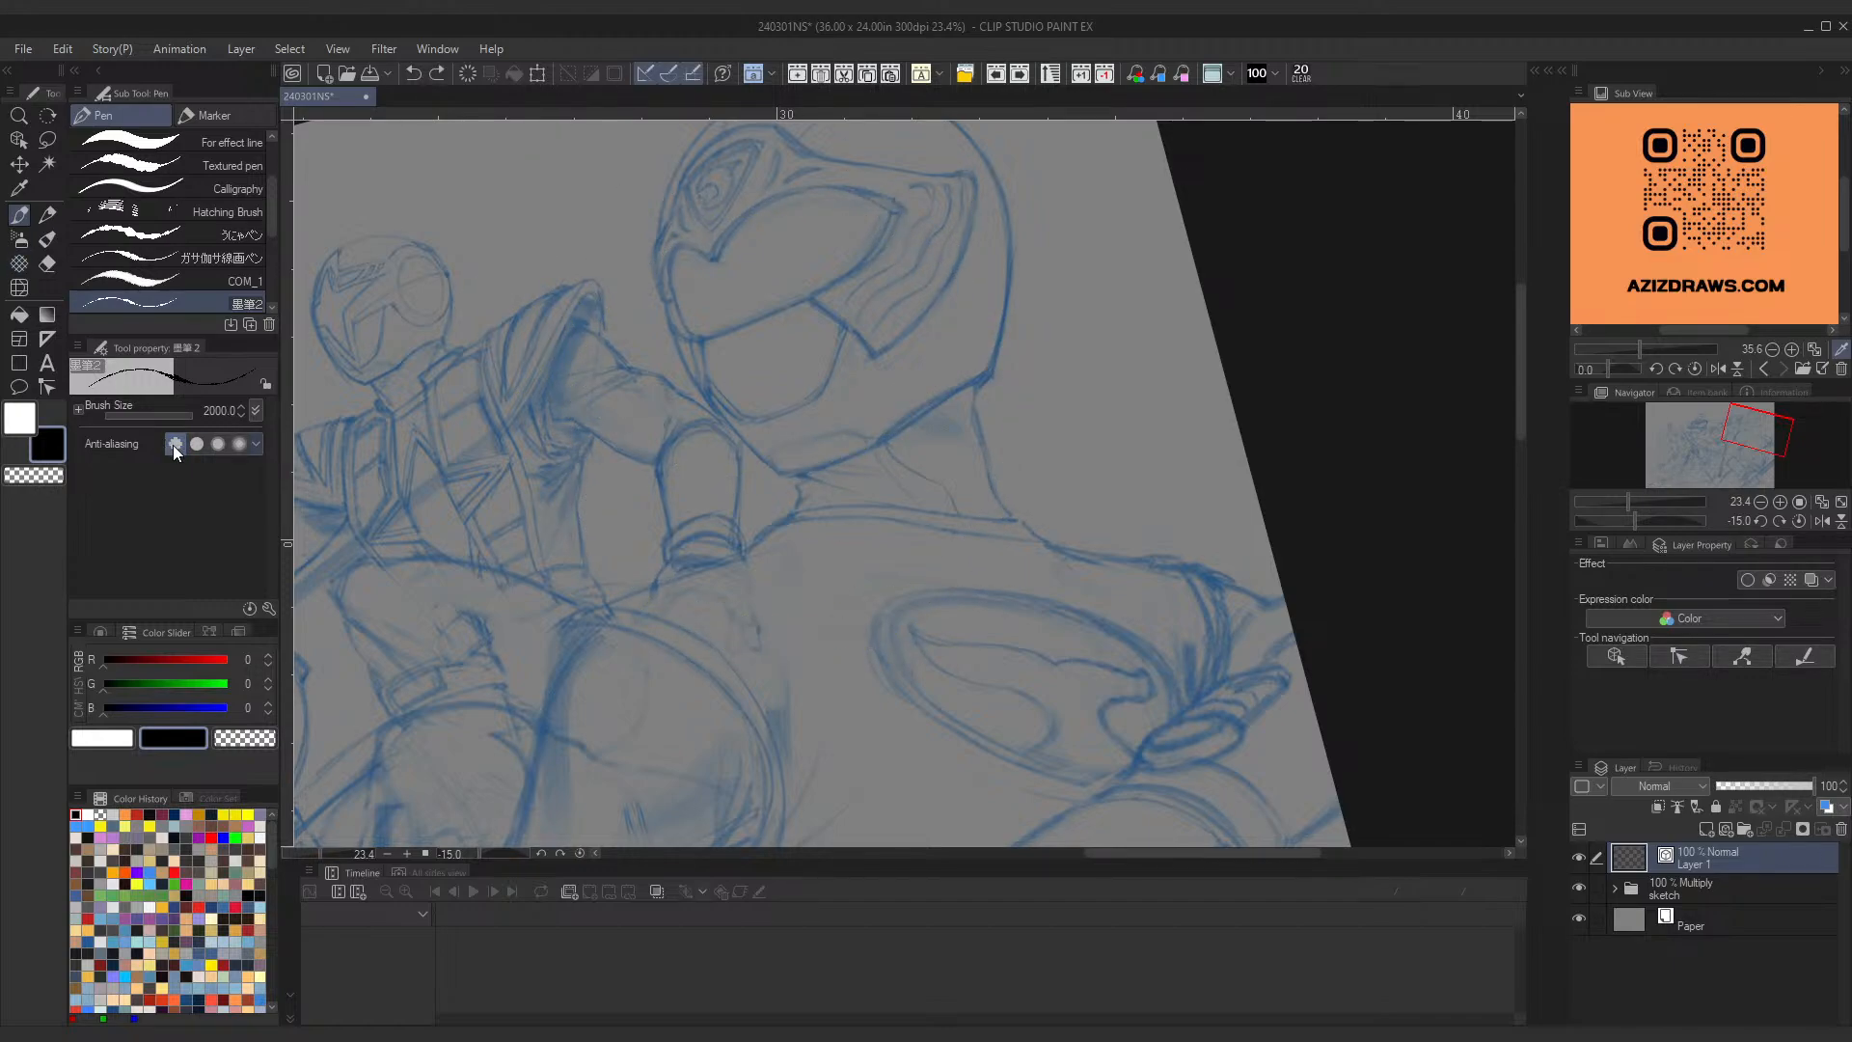
Step: Try the 墨筆1 pen at size 170 in a thin stroke along the large helmet's jaw line, and undo it
{"action": "scroll", "coordinate": [270, 232], "scroll_direction": "down", "scroll_amount": 3}
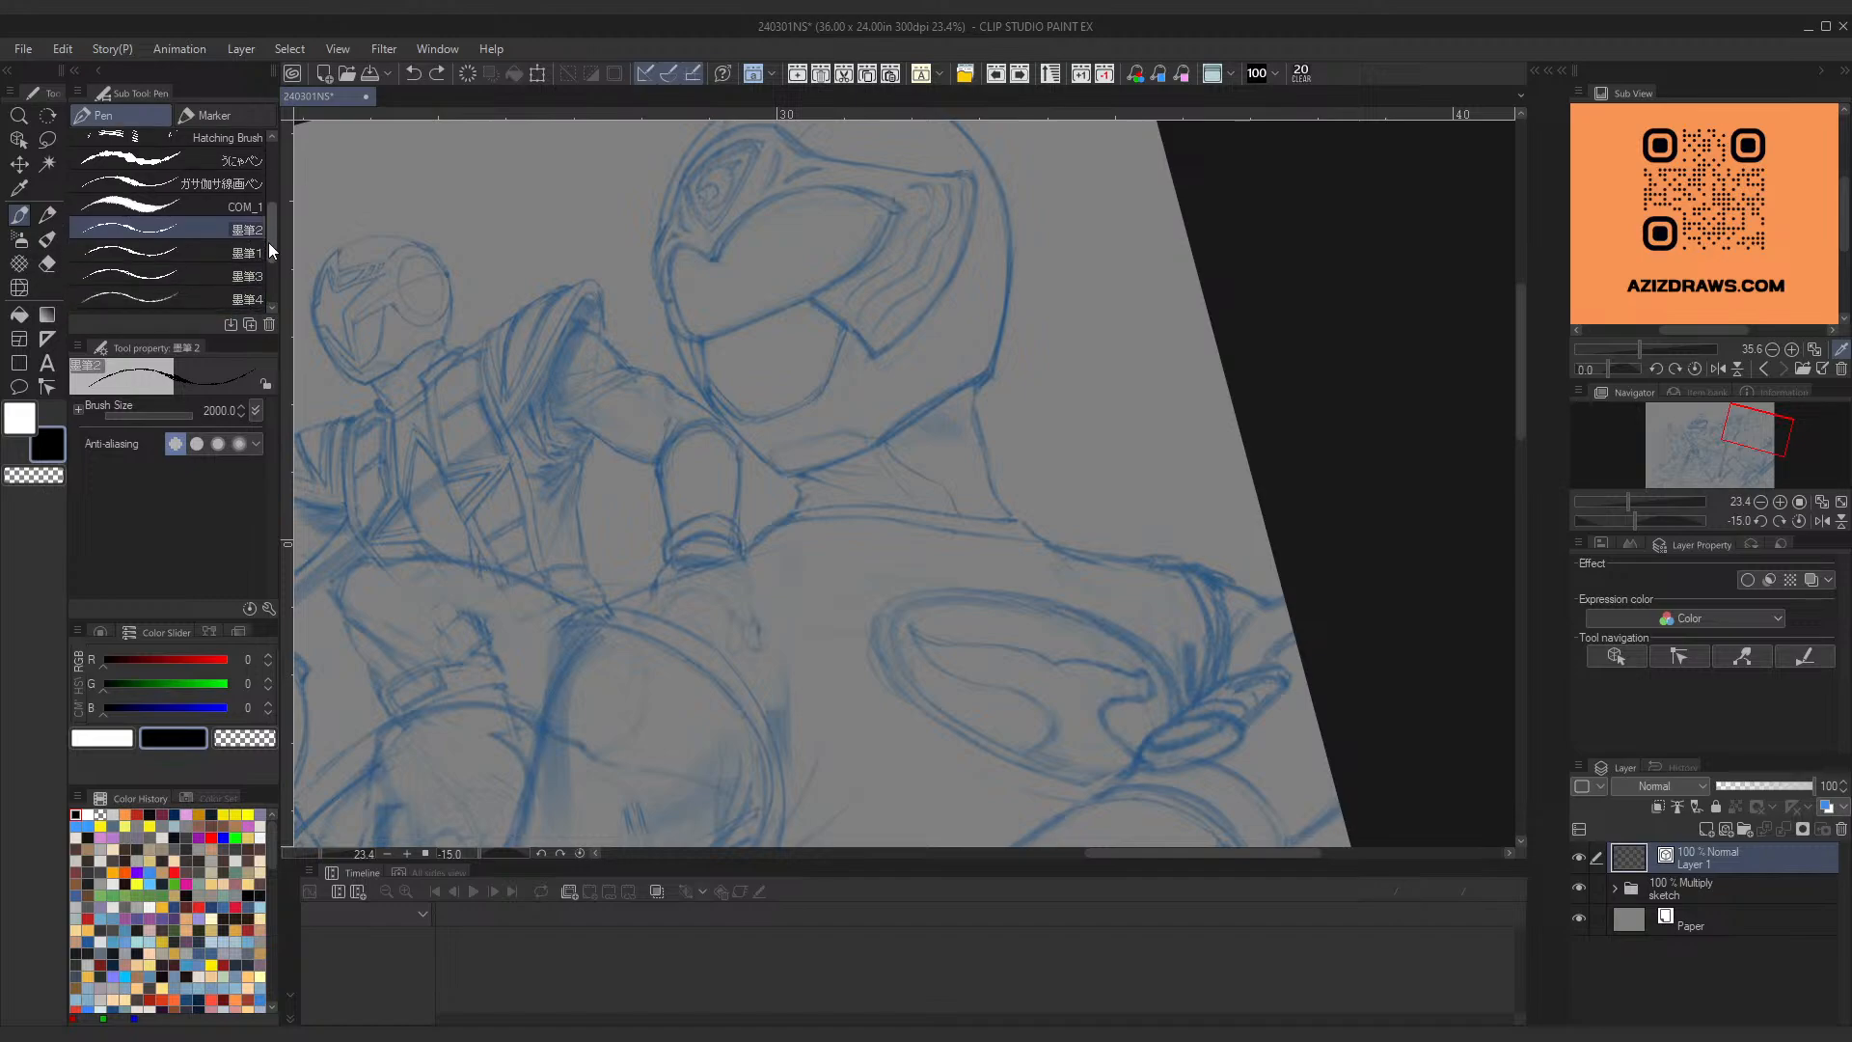
{"action": "left_click", "coordinate": [194, 259]}
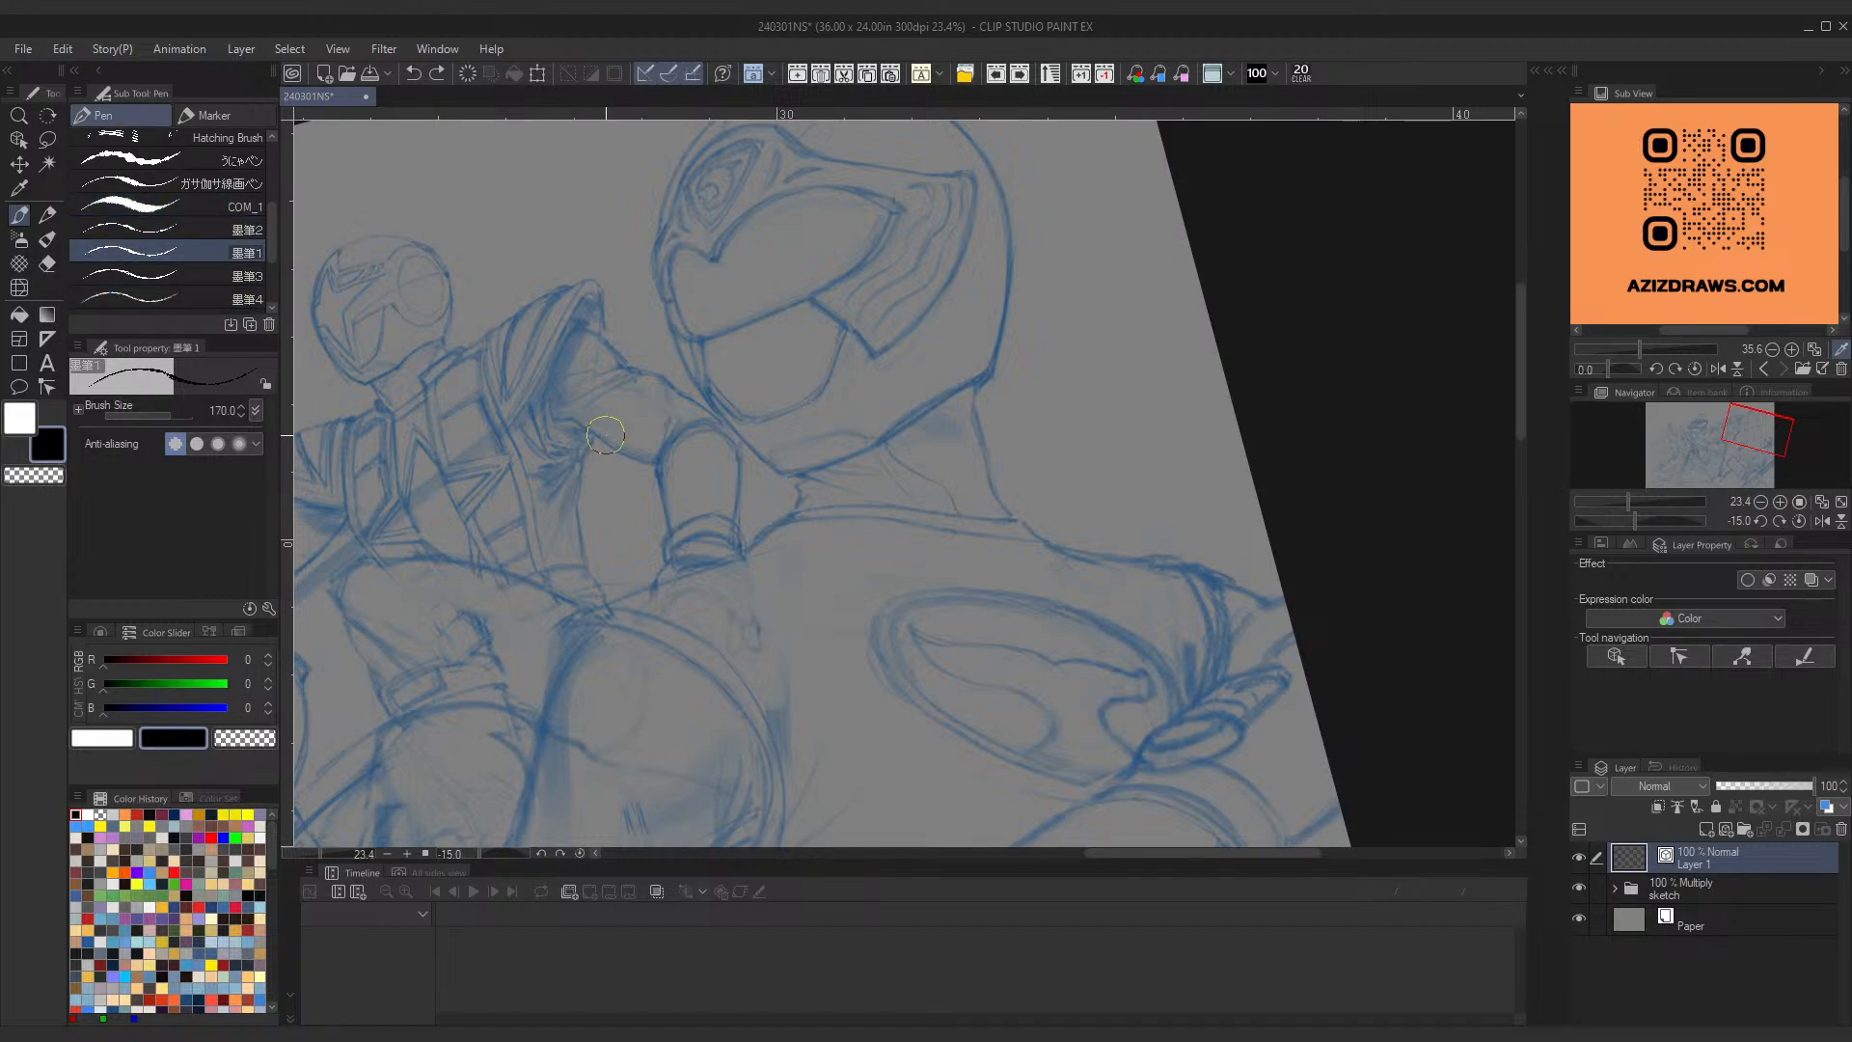
{"action": "scroll", "coordinate": [836, 486], "scroll_direction": "up", "scroll_amount": 8}
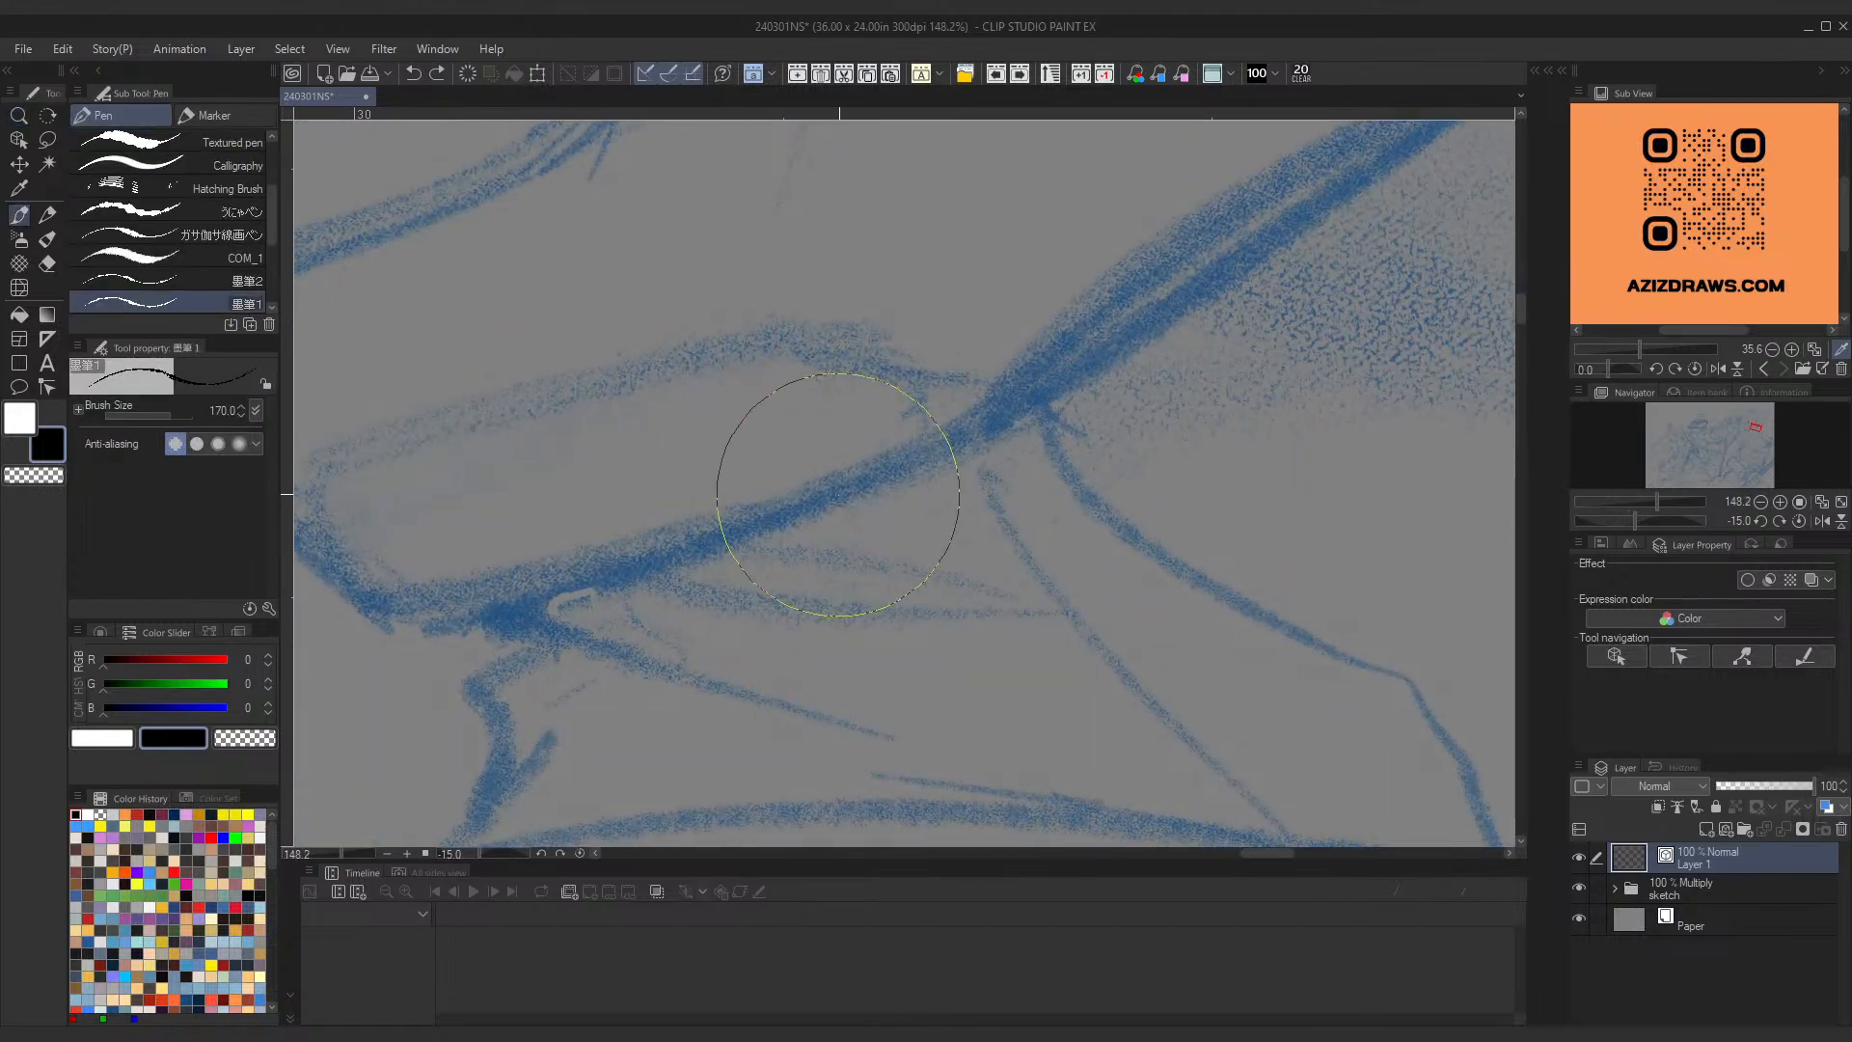
{"action": "left_click_drag", "start_coordinate": [482, 618], "coordinate": [1244, 232]}
{"action": "scroll", "coordinate": [854, 478], "scroll_direction": "up", "scroll_amount": 8}
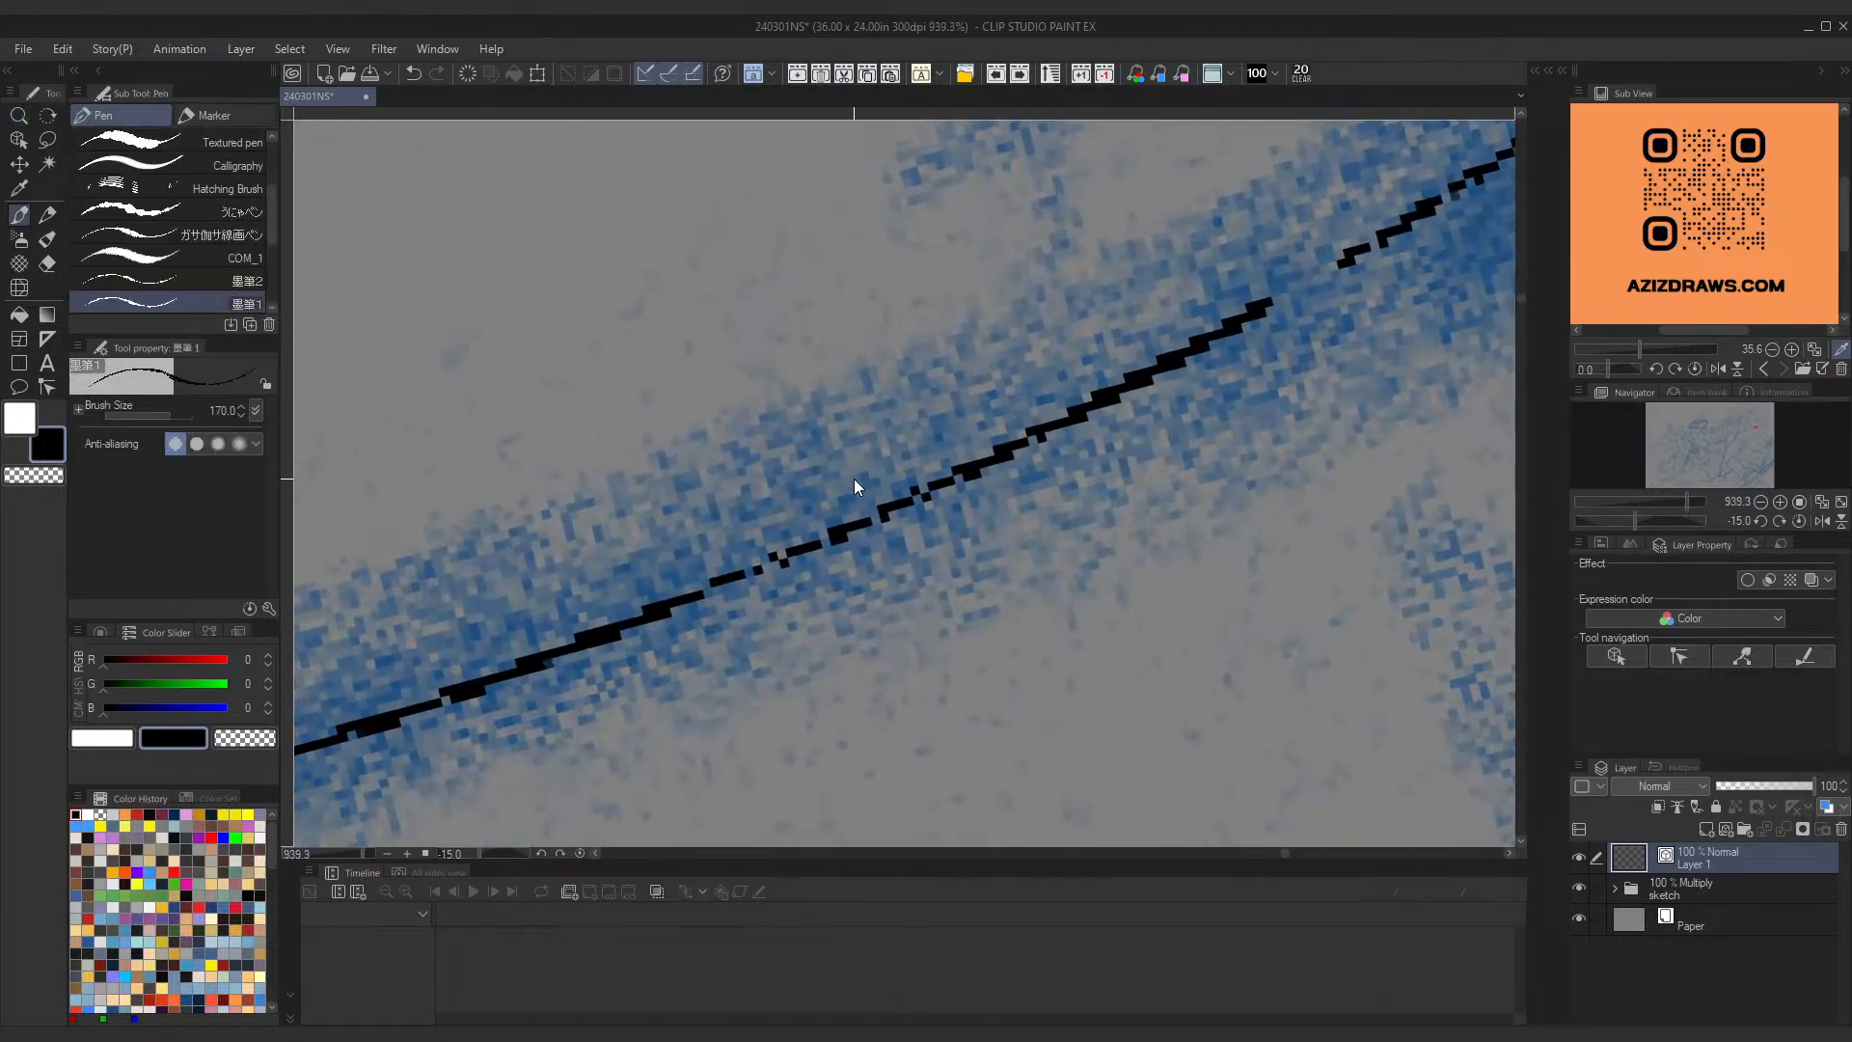
{"action": "key", "text": "ctrl+z"}
{"action": "left_click_drag", "start_coordinate": [1146, 343], "coordinate": [772, 531]}
{"action": "mouse_move", "coordinate": [1004, 401]}
{"action": "left_mouse_down"}
{"action": "mouse_move", "coordinate": [854, 470]}
{"action": "mouse_move", "coordinate": [911, 411]}
{"action": "left_mouse_up"}
{"action": "key", "text": "ctrl+z"}
{"action": "left_click_drag", "start_coordinate": [1055, 438], "coordinate": [864, 598]}
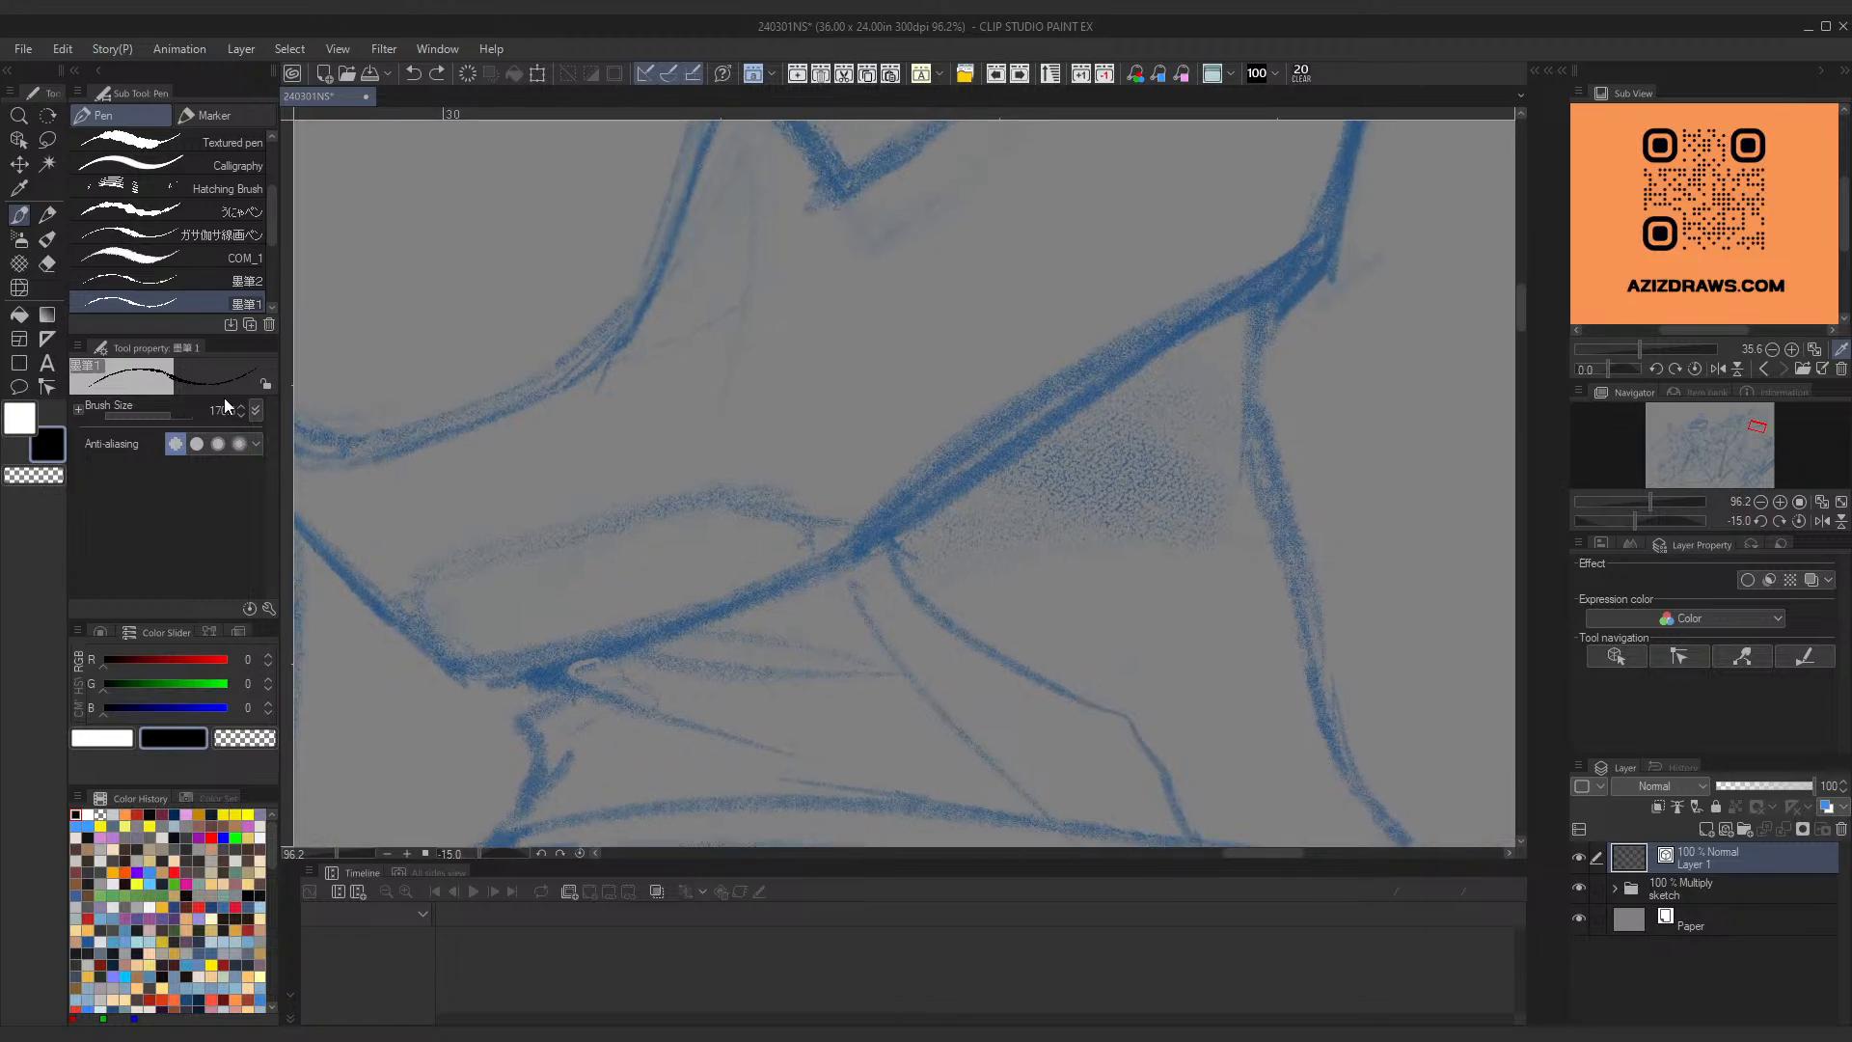
Step: Enlarge the 墨筆1 pen to size 300 and try strokes from the helmet's rear corner toward the chin, undoing each
{"action": "key", "text": "bracketright"}
{"action": "key", "text": "bracketright"}
{"action": "key", "text": "bracketright"}
{"action": "left_click_drag", "start_coordinate": [1292, 247], "coordinate": [723, 621]}
{"action": "key", "text": "ctrl+z"}
{"action": "mouse_move", "coordinate": [1302, 248]}
{"action": "left_mouse_down"}
{"action": "mouse_move", "coordinate": [758, 614]}
{"action": "mouse_move", "coordinate": [559, 695]}
{"action": "left_mouse_up"}
{"action": "mouse_move", "coordinate": [1096, 361]}
{"action": "left_mouse_down"}
{"action": "mouse_move", "coordinate": [1232, 314]}
{"action": "mouse_move", "coordinate": [1222, 340]}
{"action": "left_mouse_up"}
{"action": "left_click_drag", "start_coordinate": [1226, 511], "coordinate": [1101, 385]}
{"action": "key", "text": "ctrl+z"}
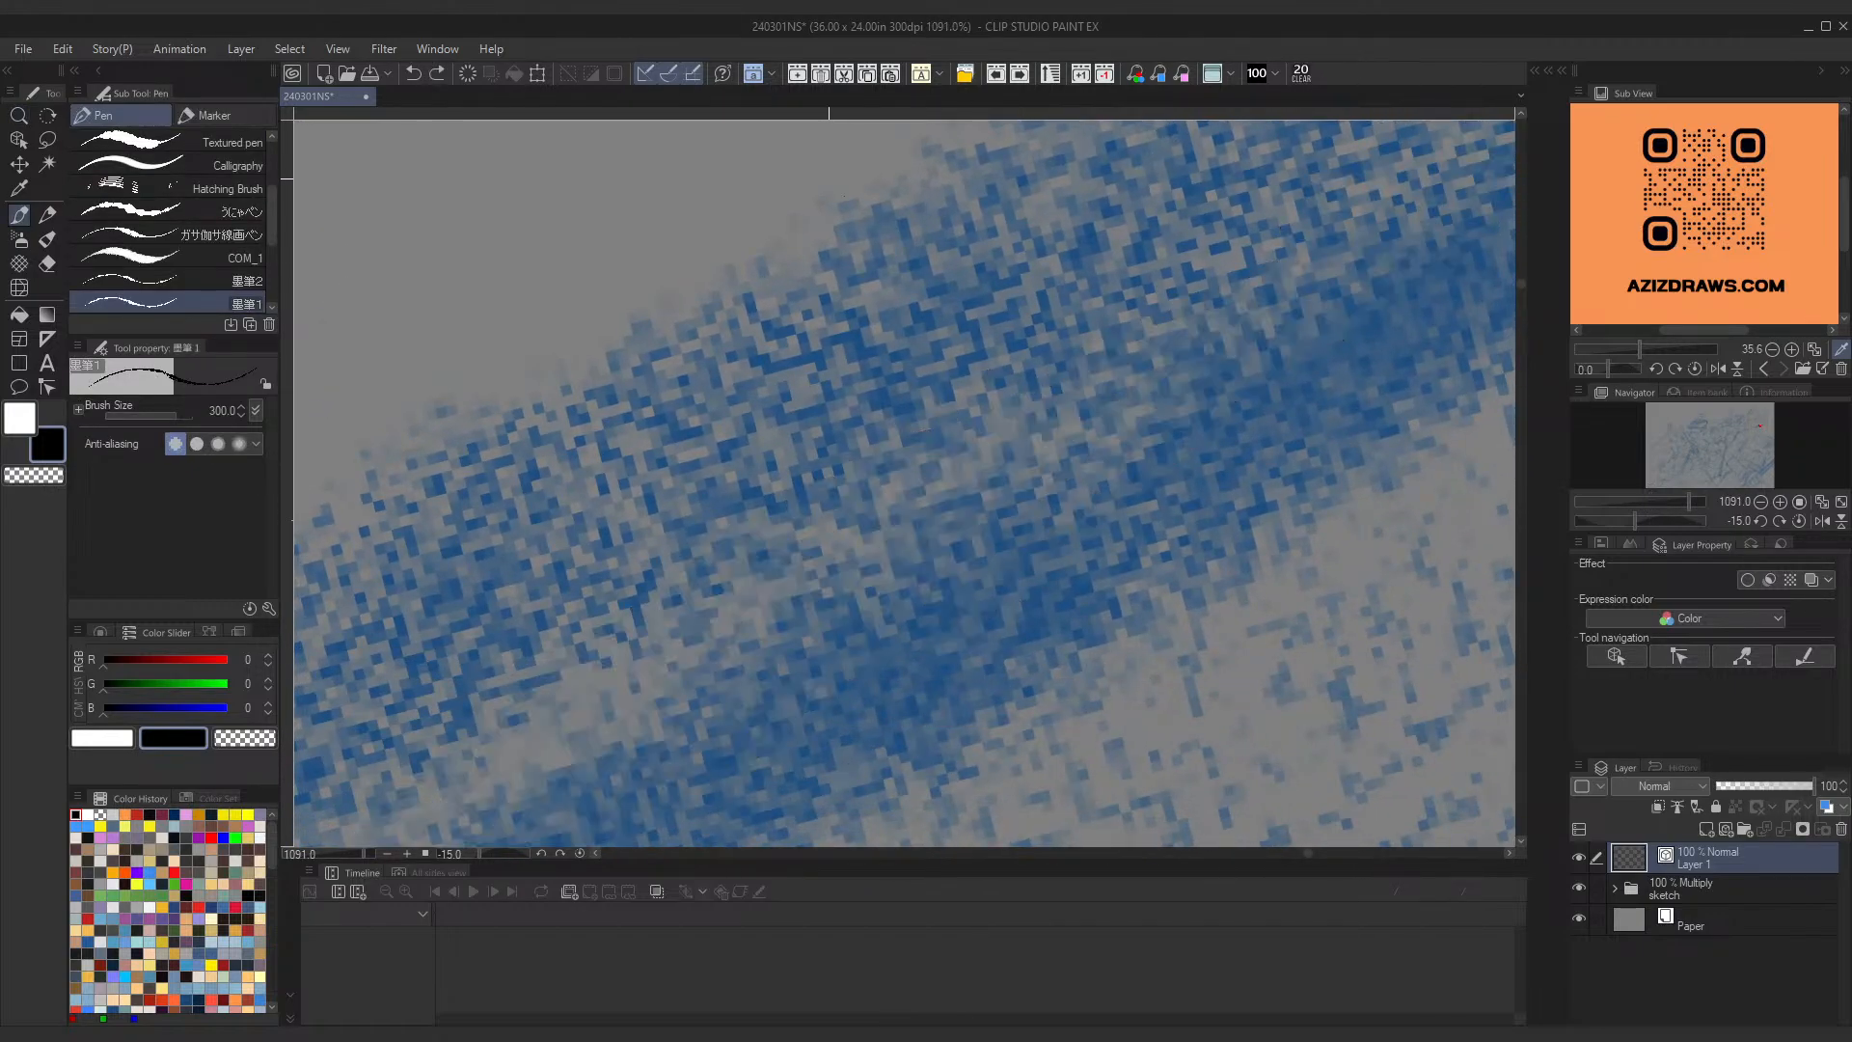
Step: Select the Real G-Pen and try a stroke along the large helmet's rear lower edge, and undo it
{"action": "scroll", "coordinate": [159, 291], "scroll_direction": "down", "scroll_amount": 2}
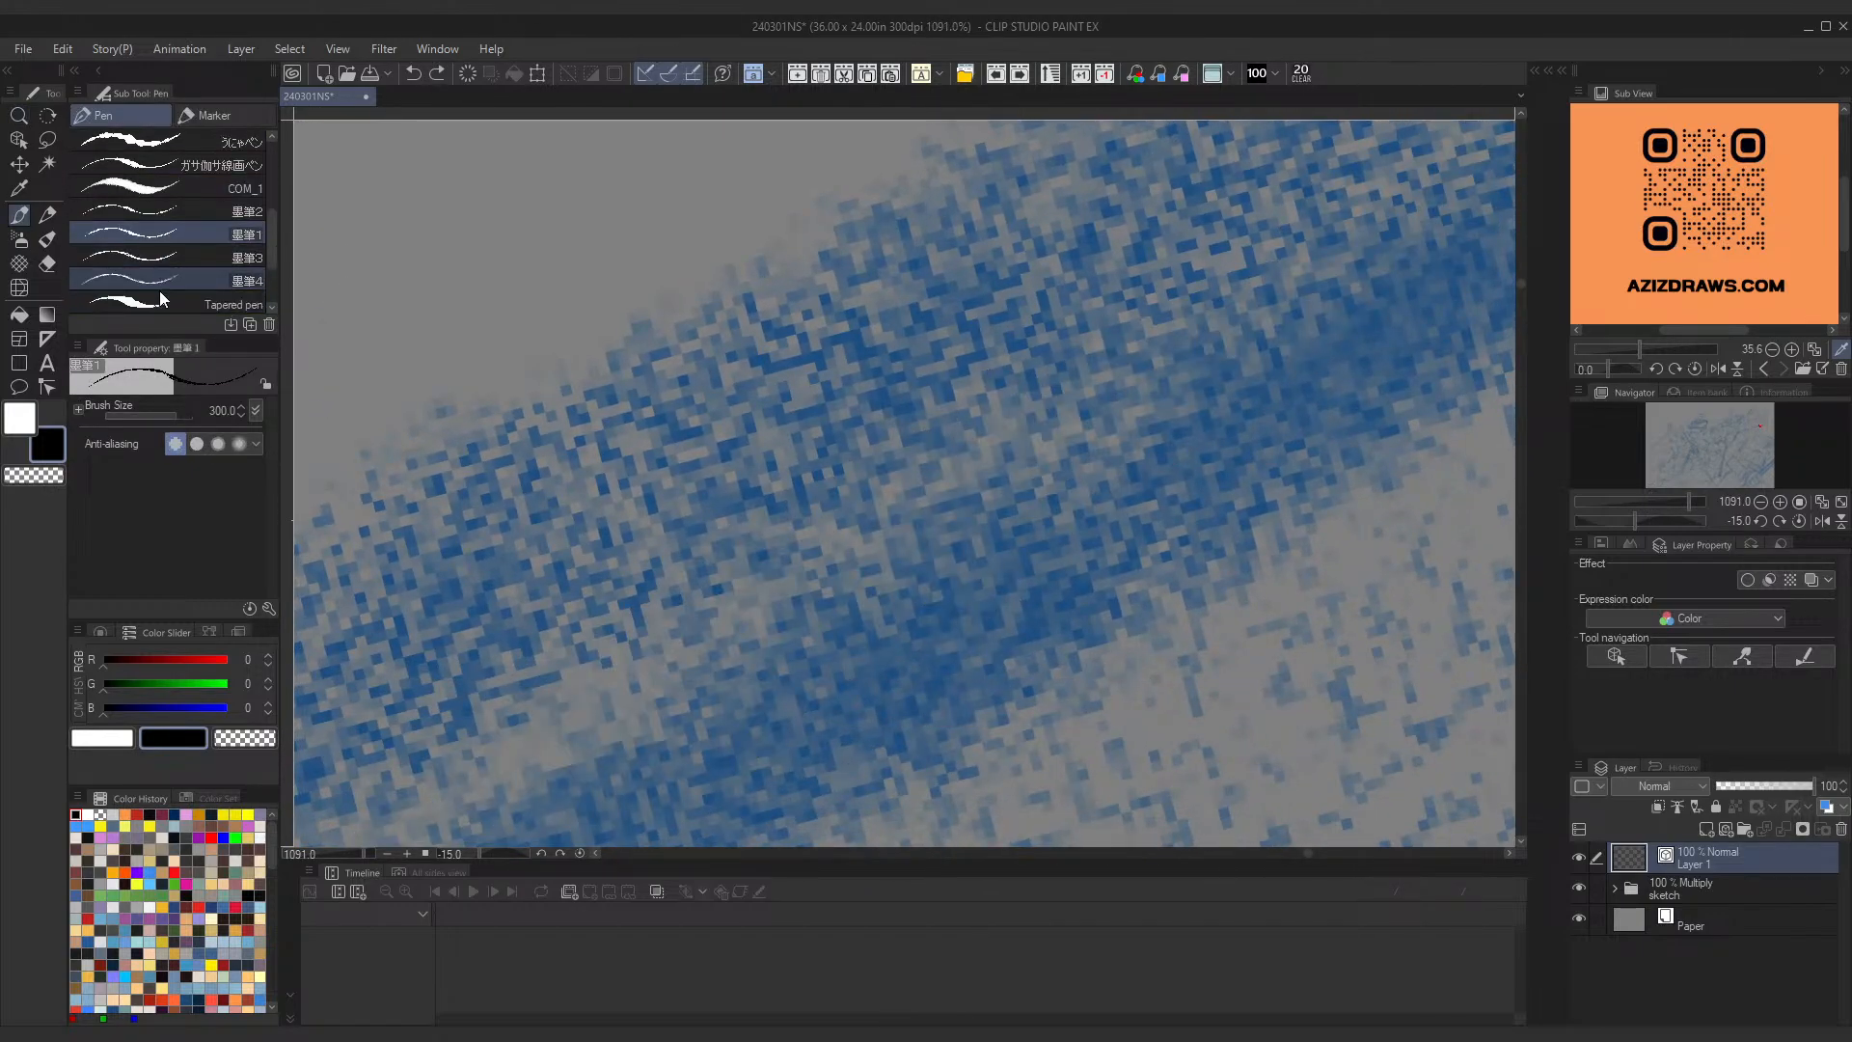
{"action": "scroll", "coordinate": [225, 259], "scroll_direction": "up", "scroll_amount": 2}
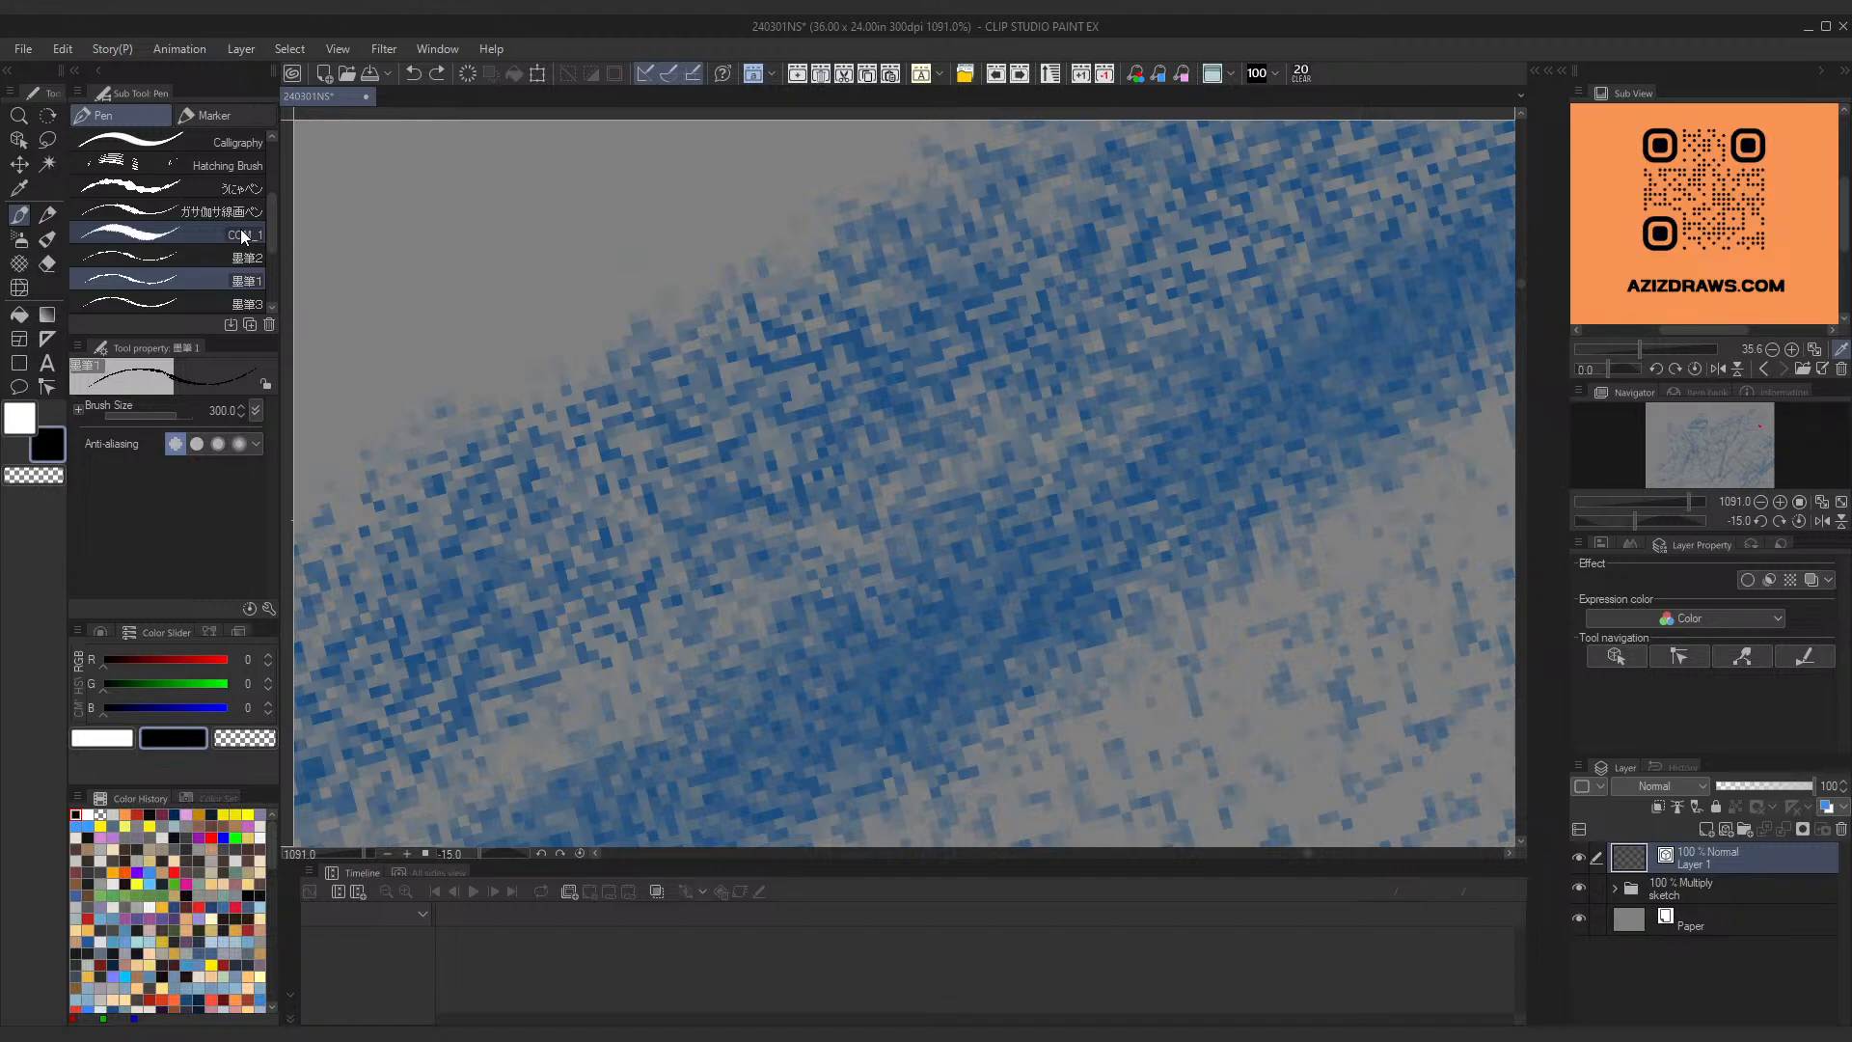
{"action": "scroll", "coordinate": [241, 235], "scroll_direction": "up", "scroll_amount": 3}
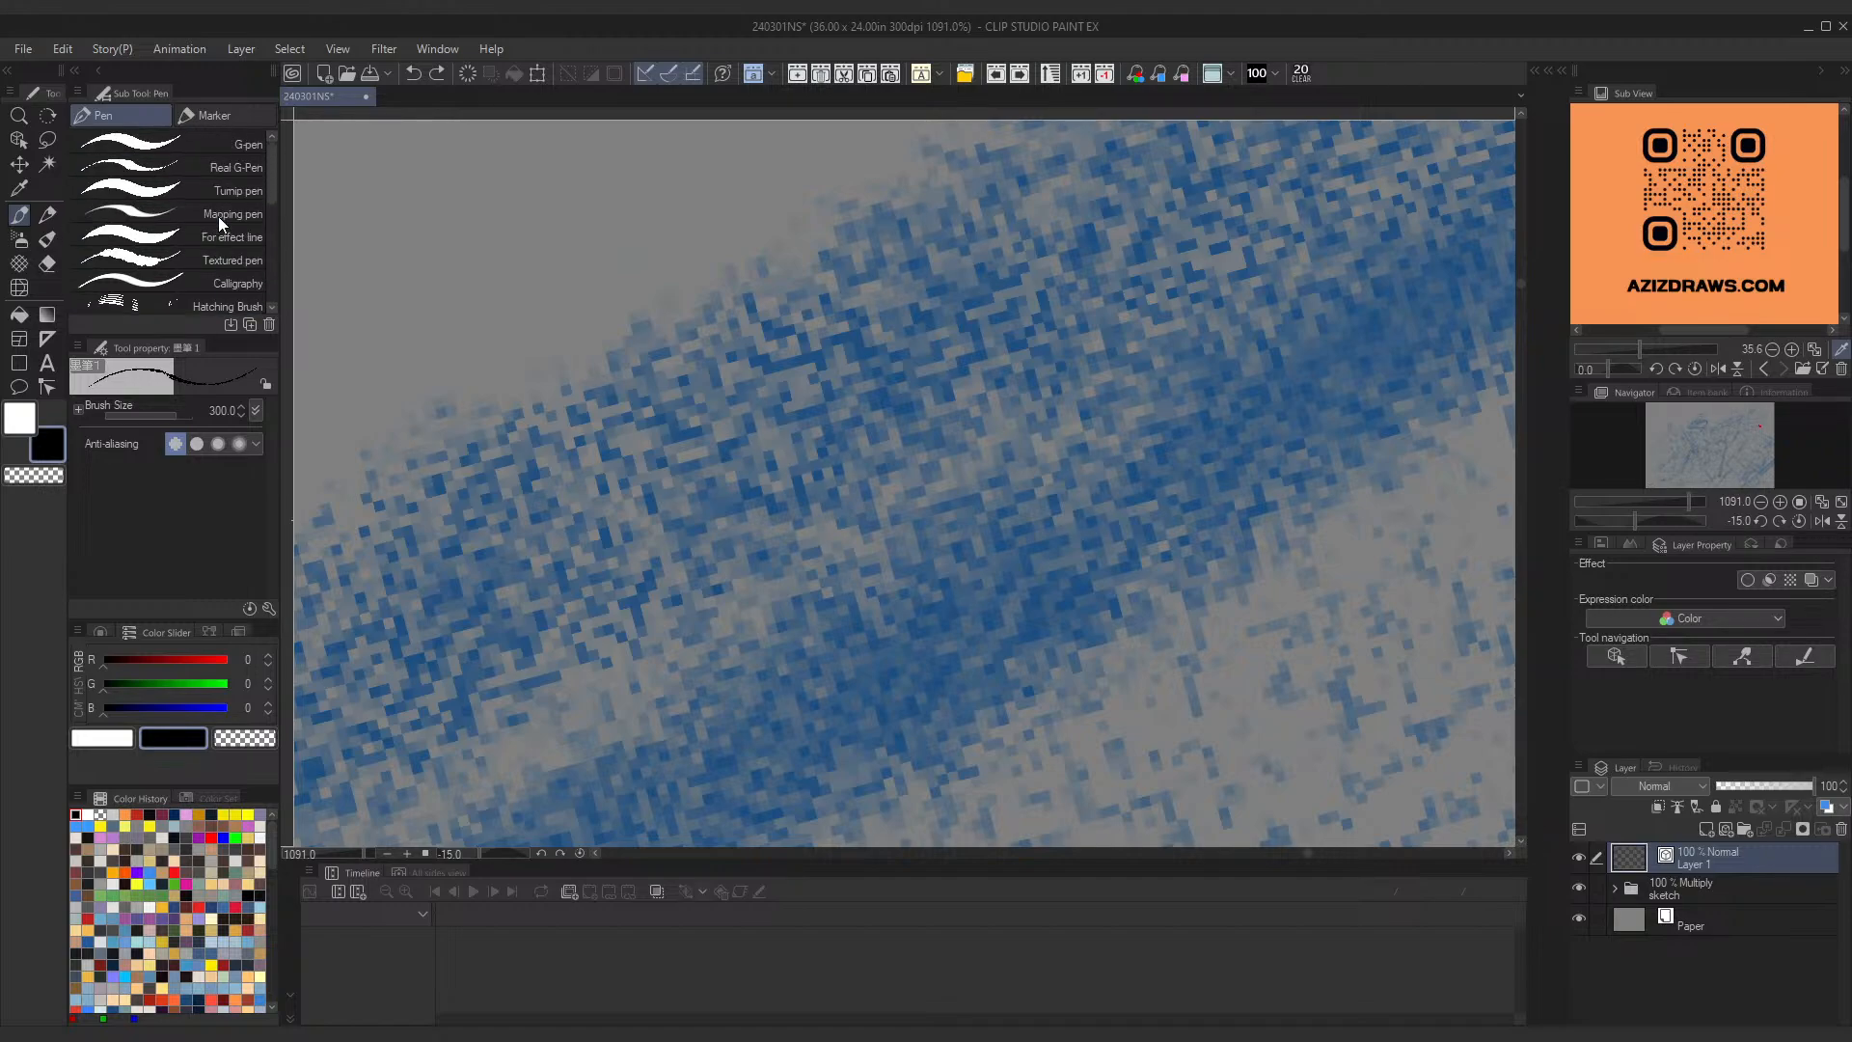
{"action": "left_click", "coordinate": [217, 168]}
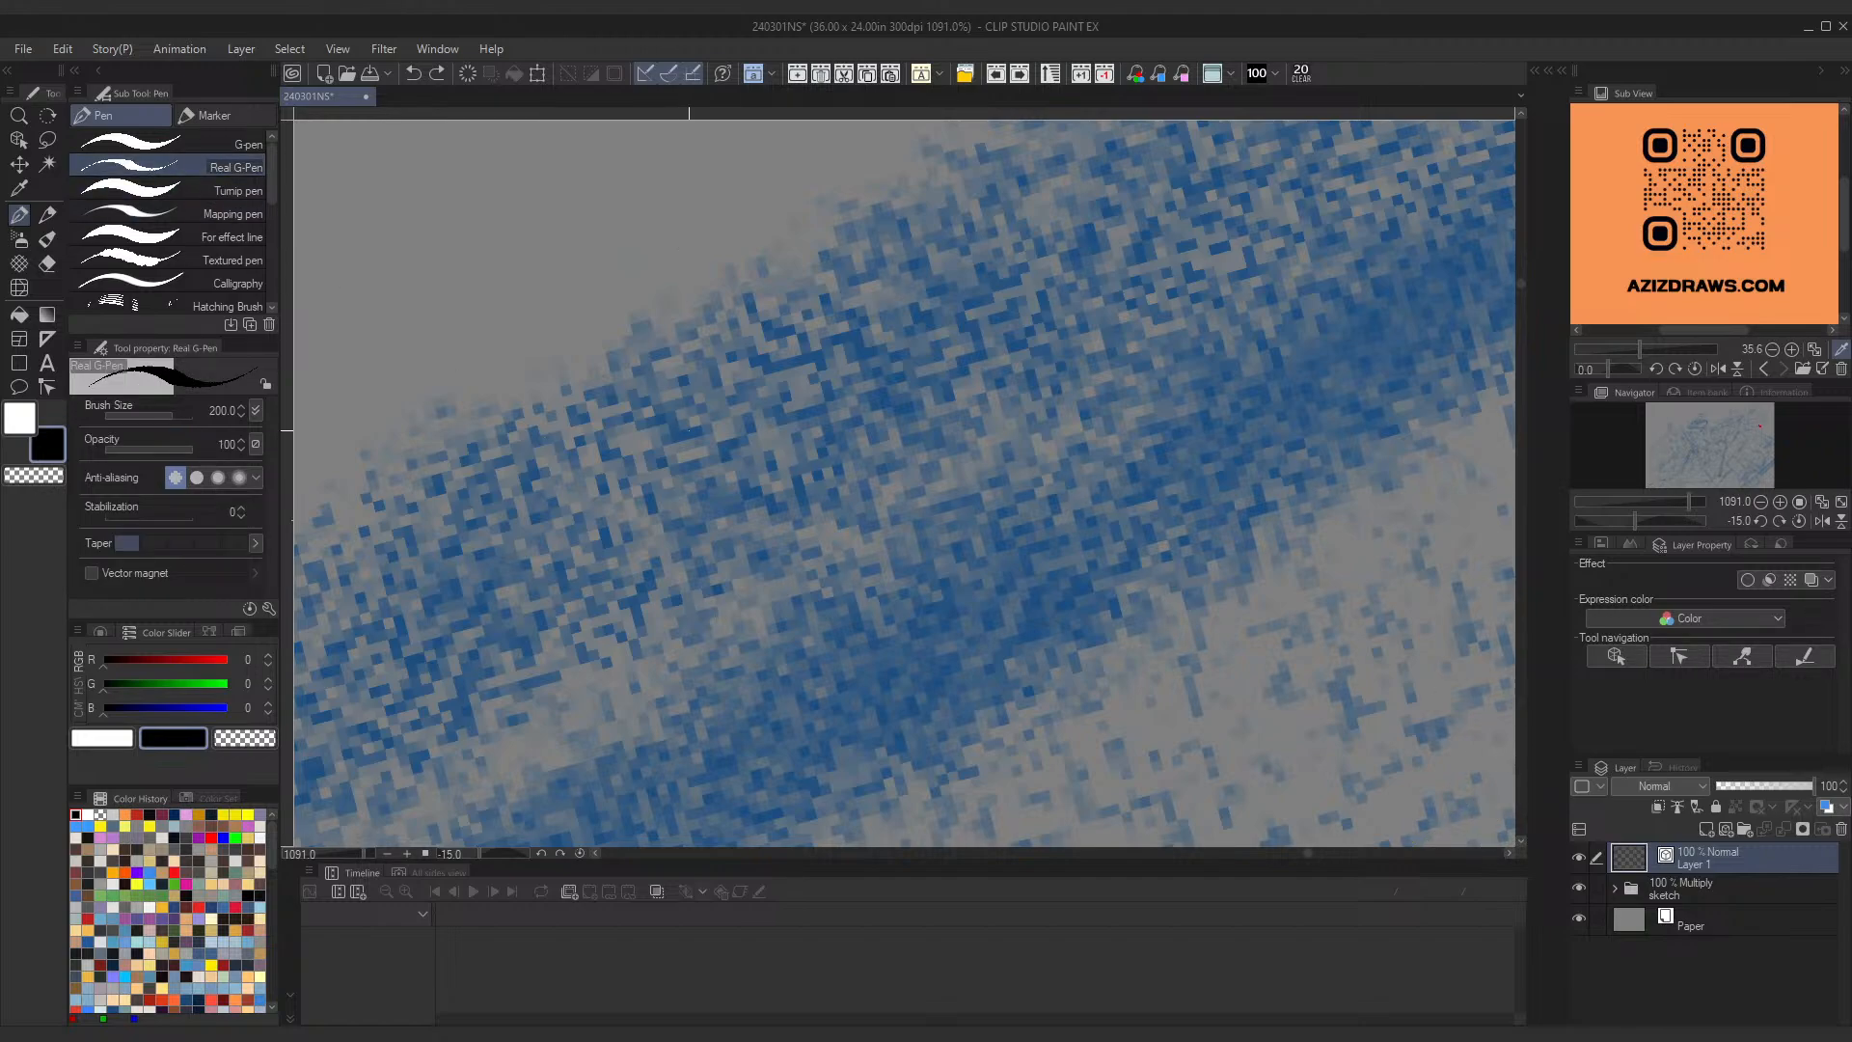
{"action": "scroll", "coordinate": [785, 463], "scroll_direction": "down", "scroll_amount": 10}
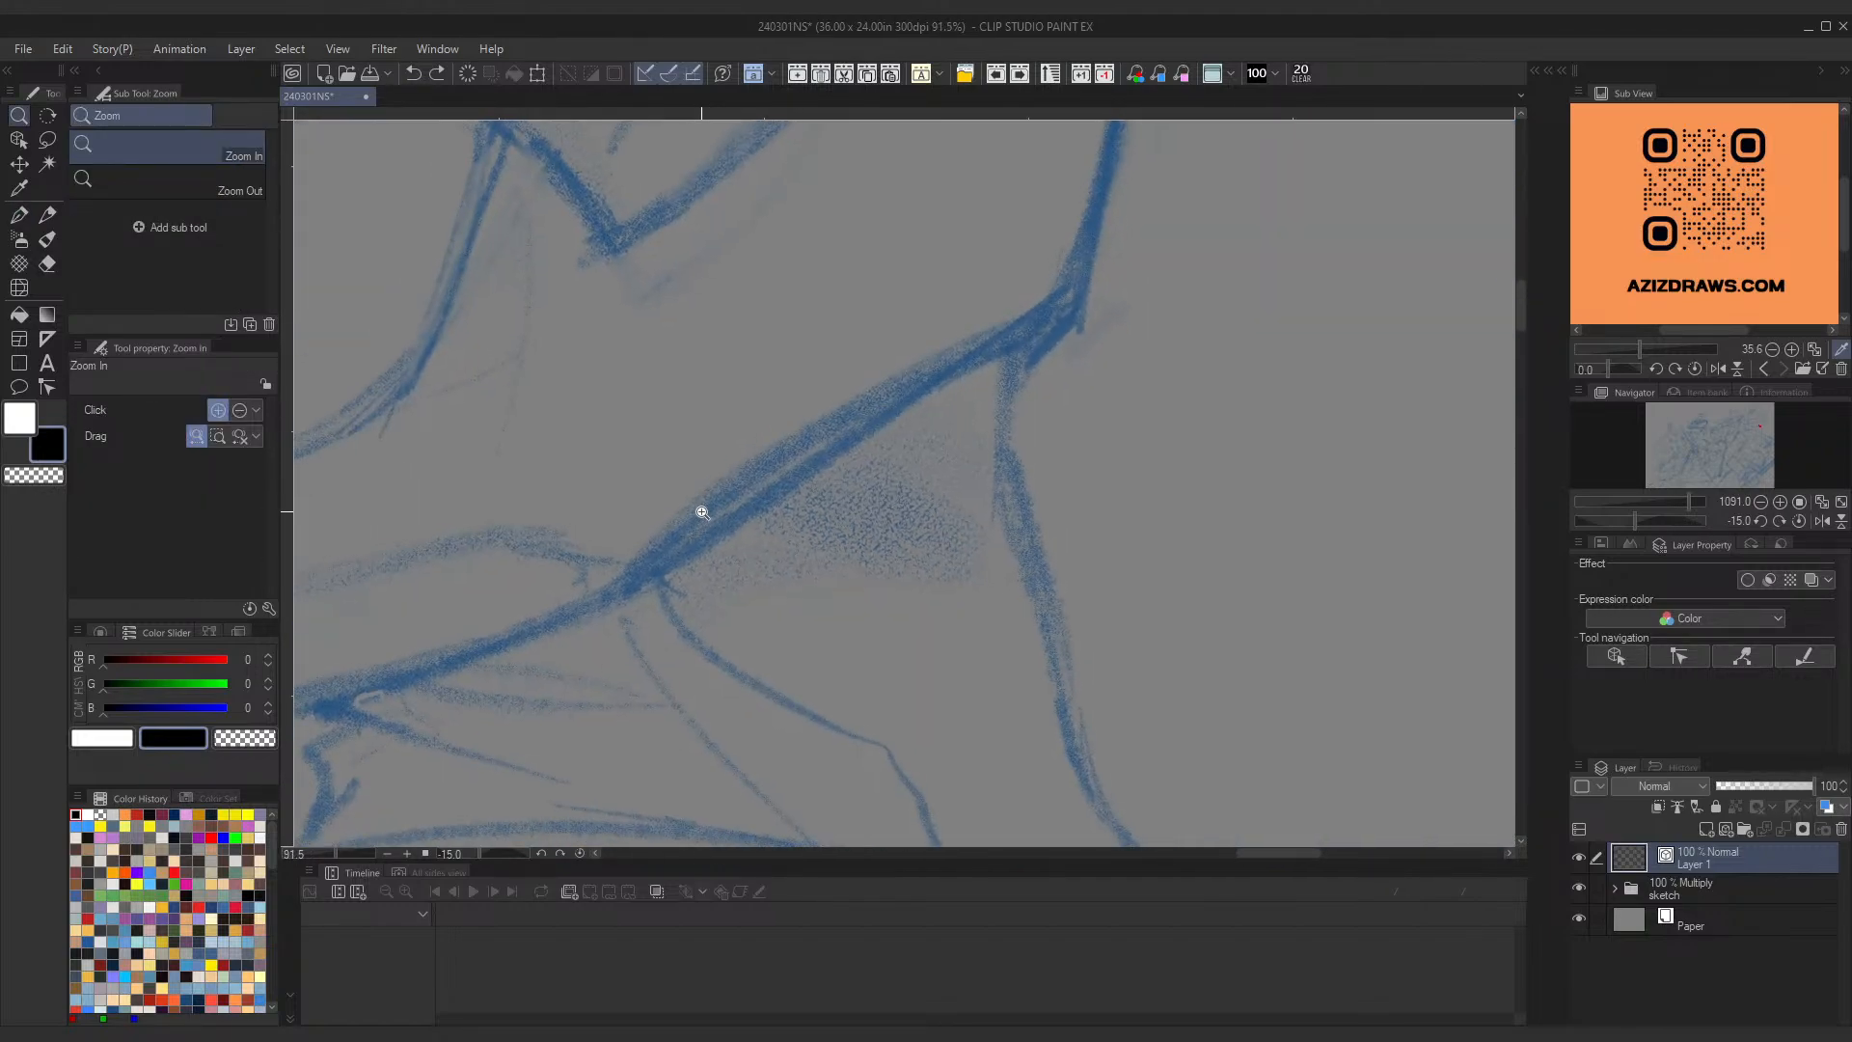
{"action": "mouse_move", "coordinate": [998, 342]}
{"action": "left_mouse_down"}
{"action": "mouse_move", "coordinate": [1042, 311]}
{"action": "mouse_move", "coordinate": [668, 575]}
{"action": "mouse_move", "coordinate": [1111, 286]}
{"action": "mouse_move", "coordinate": [855, 414]}
{"action": "mouse_move", "coordinate": [590, 620]}
{"action": "left_mouse_up"}
{"action": "key", "text": "ctrl+z"}
{"action": "key", "text": "ctrl+z"}
{"action": "key", "text": "ctrl+z"}
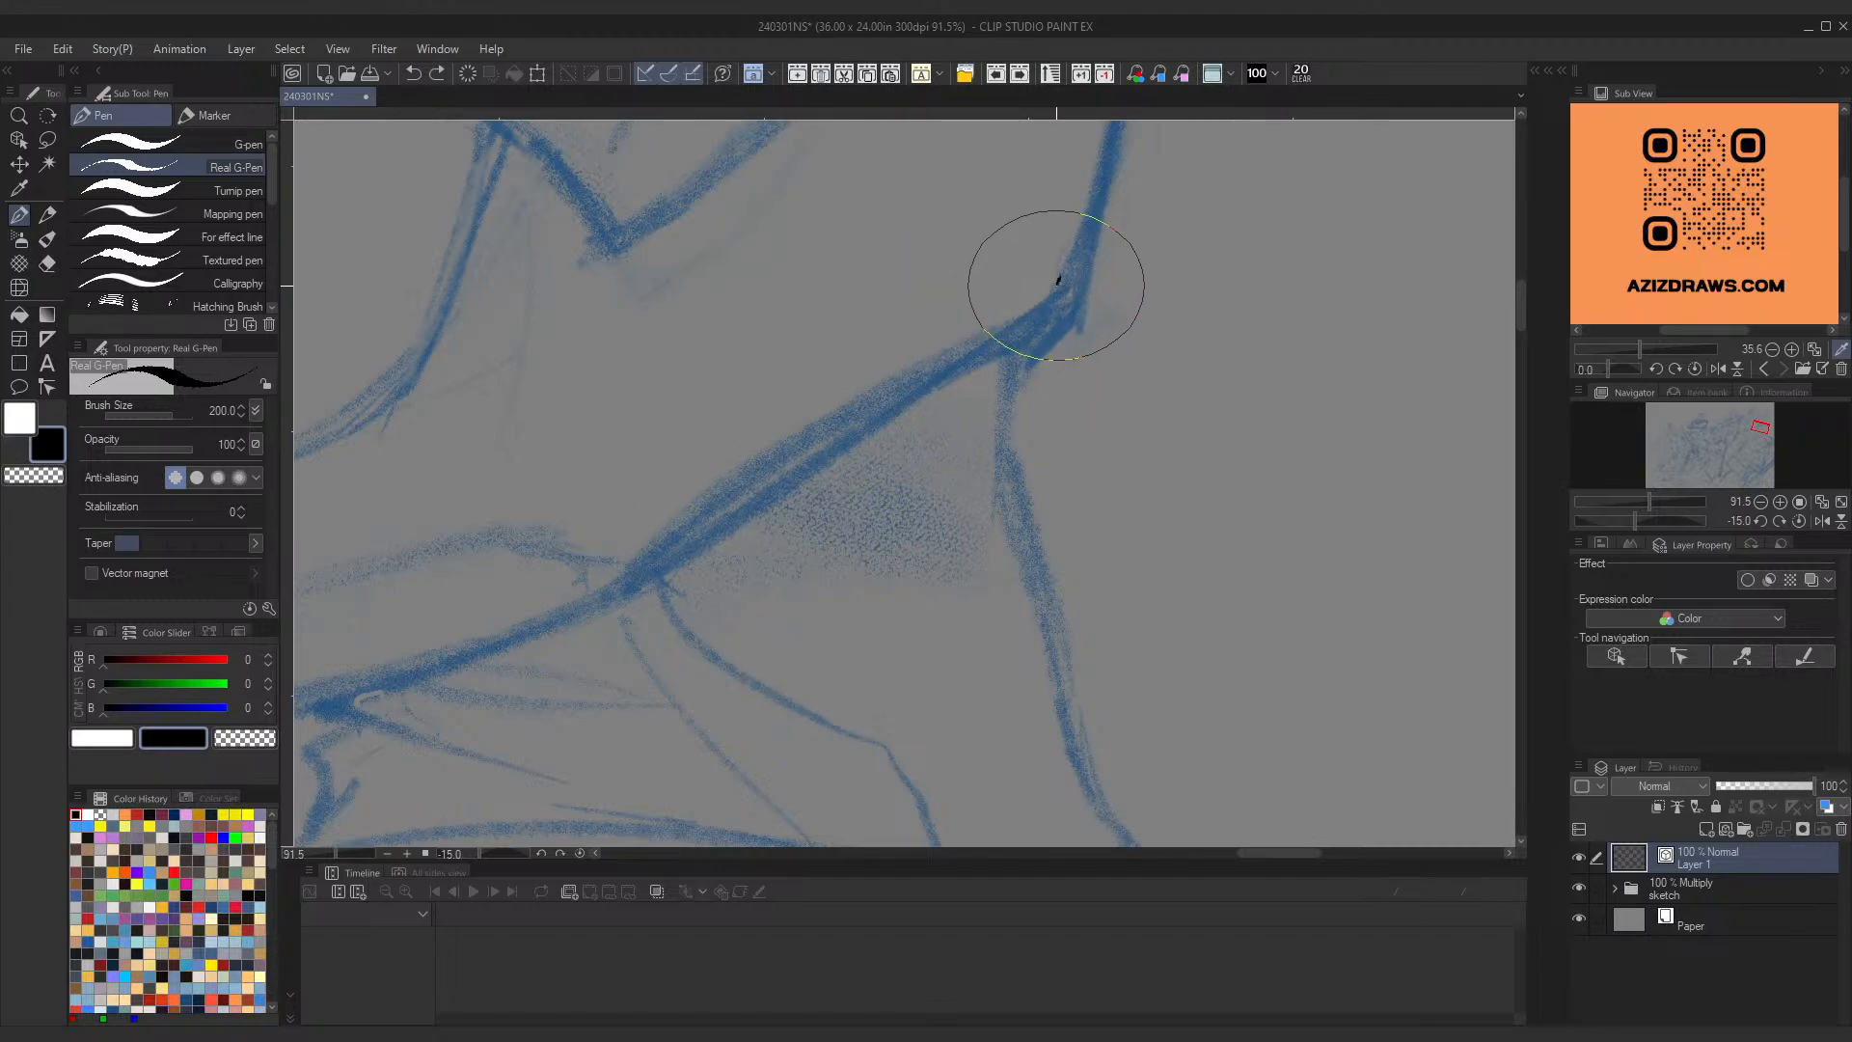
Step: Try straight Real G-Pen strokes from the helmet's rear corner down to the neck fold, undoing each
{"action": "left_click_drag", "start_coordinate": [1059, 280], "coordinate": [621, 582]}
{"action": "key", "text": "ctrl+z"}
{"action": "mouse_move", "coordinate": [1061, 280]}
{"action": "left_mouse_down"}
{"action": "mouse_move", "coordinate": [620, 581]}
{"action": "mouse_move", "coordinate": [1065, 290]}
{"action": "left_mouse_up"}
{"action": "key", "text": "ctrl+z"}
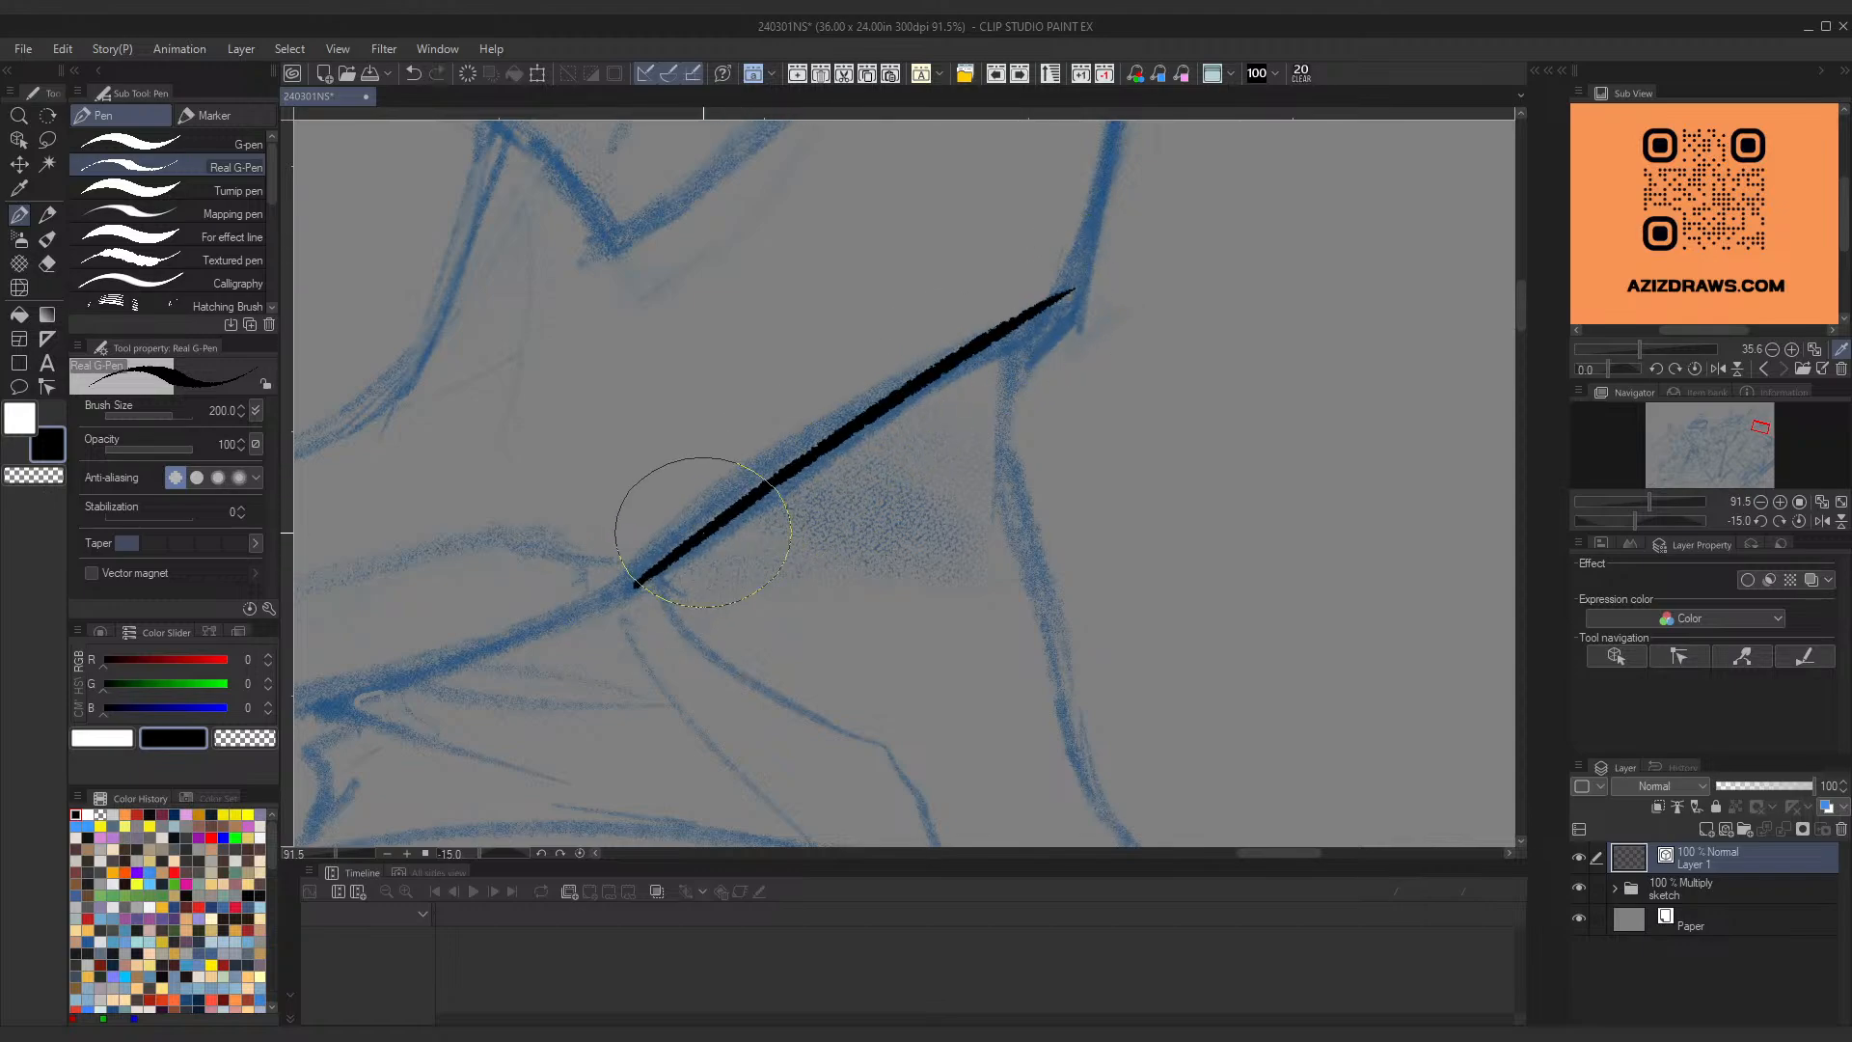
{"action": "key", "text": "ctrl+space"}
{"action": "mouse_move", "coordinate": [704, 530]}
{"action": "left_mouse_down"}
{"action": "mouse_move", "coordinate": [781, 481]}
{"action": "mouse_move", "coordinate": [681, 536]}
{"action": "mouse_move", "coordinate": [1016, 324]}
{"action": "left_mouse_up"}
{"action": "key", "text": "ctrl+z"}
Step: Try a thin line with a thick hooked end at the helmet's rear corner, examine it up close, and undo it
{"action": "left_click_drag", "start_coordinate": [1019, 330], "coordinate": [1008, 351]}
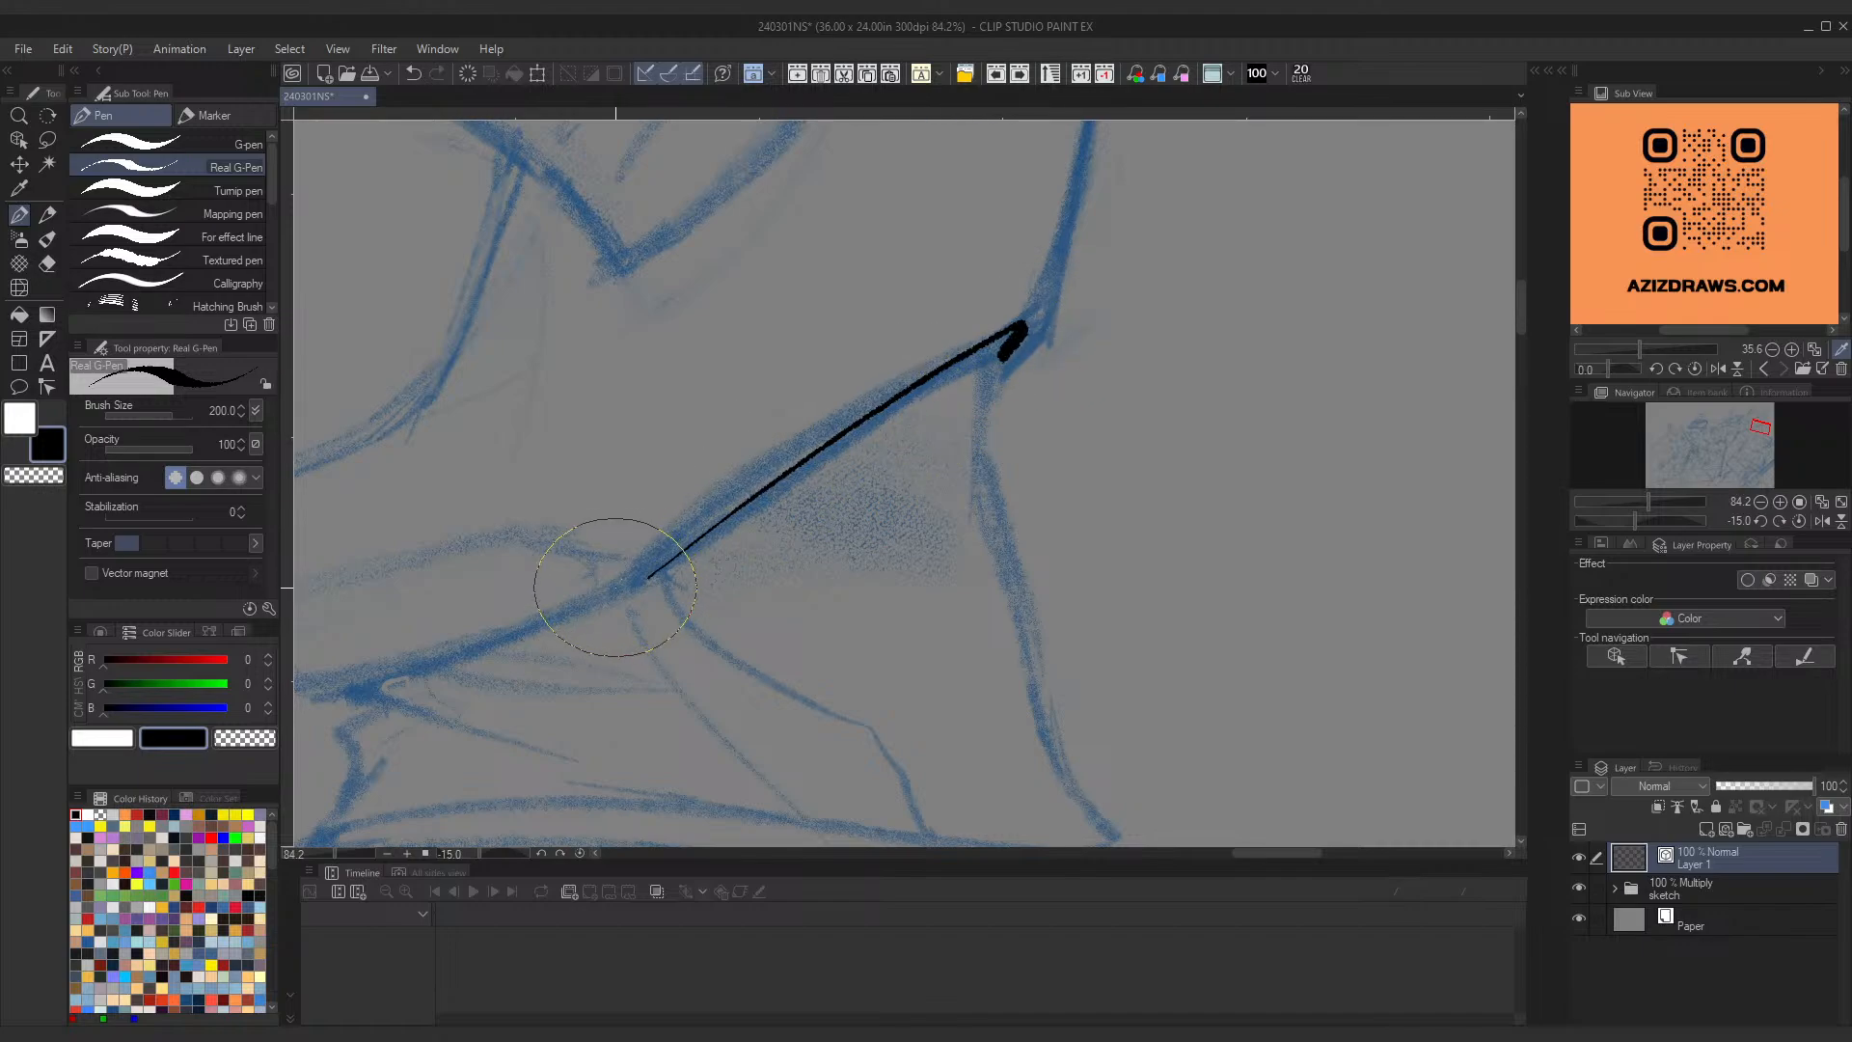
{"action": "left_click_drag", "start_coordinate": [978, 358], "coordinate": [1031, 336]}
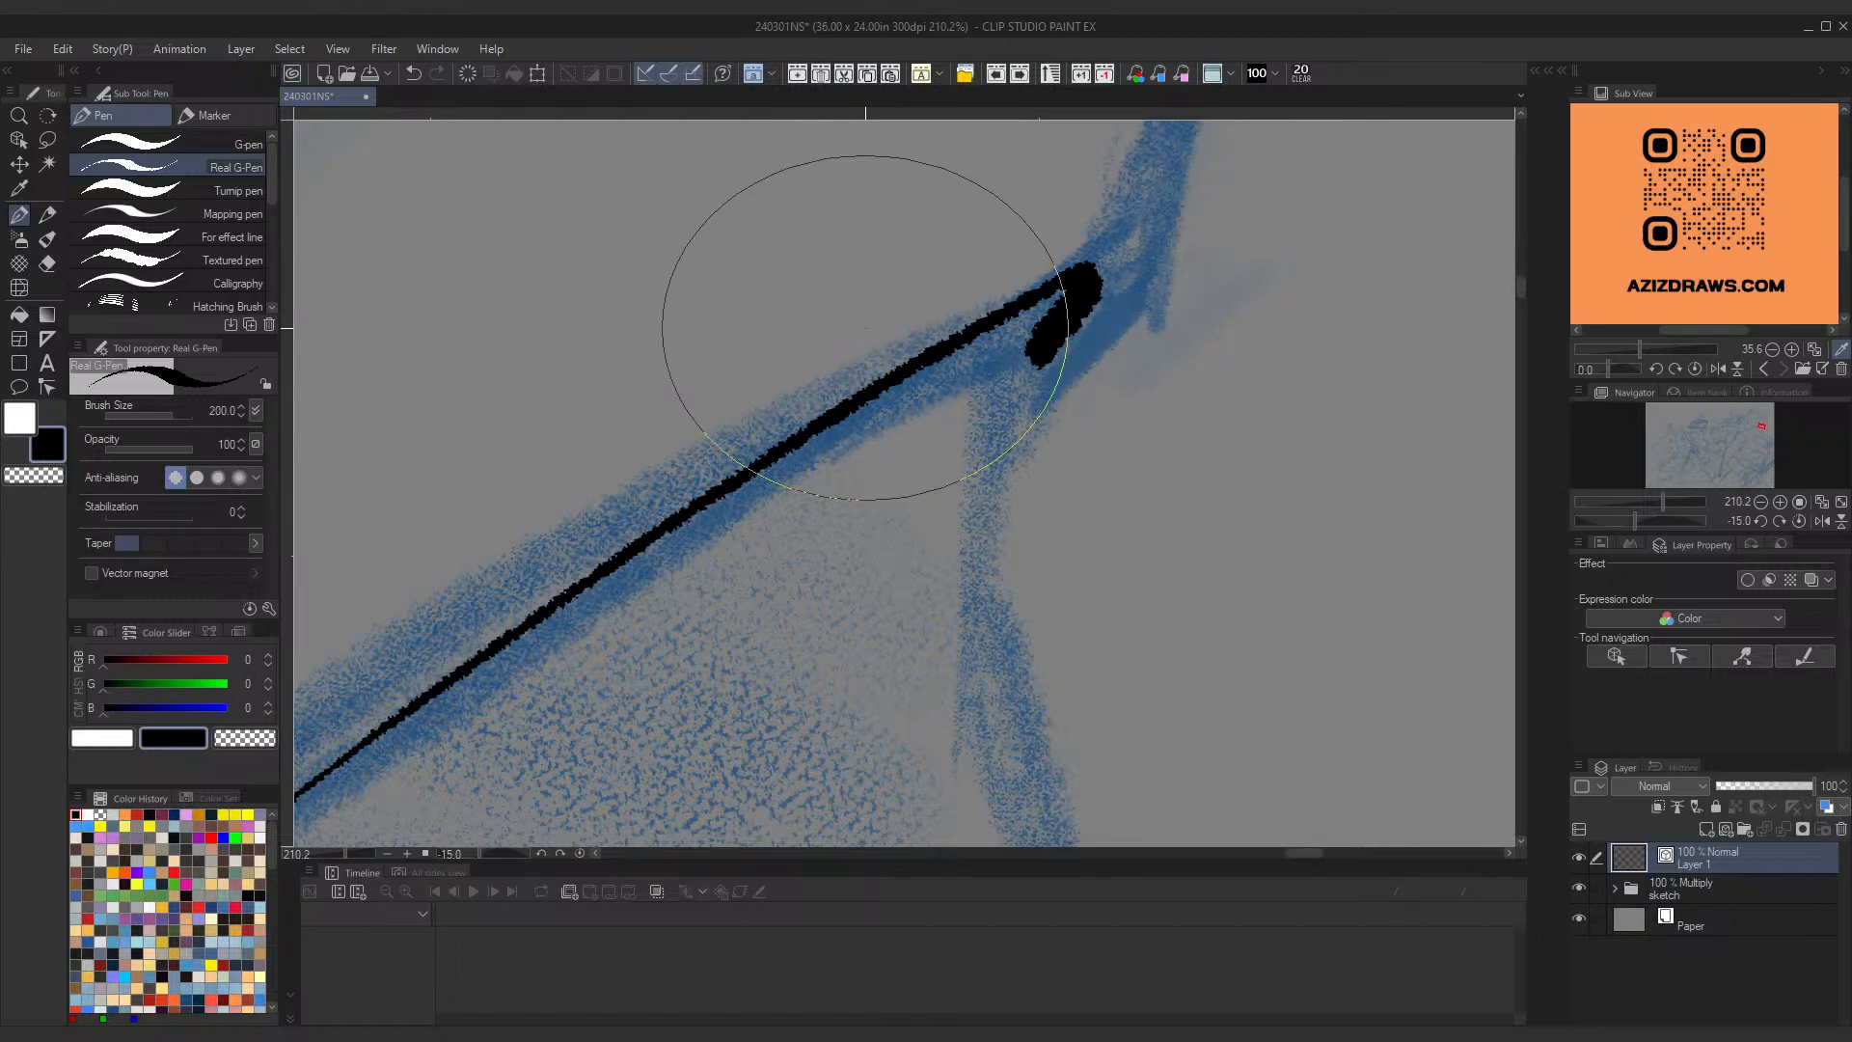
{"action": "left_click_drag", "start_coordinate": [829, 352], "coordinate": [987, 252]}
{"action": "left_click_drag", "start_coordinate": [882, 325], "coordinate": [862, 331]}
{"action": "key", "text": "ctrl+z"}
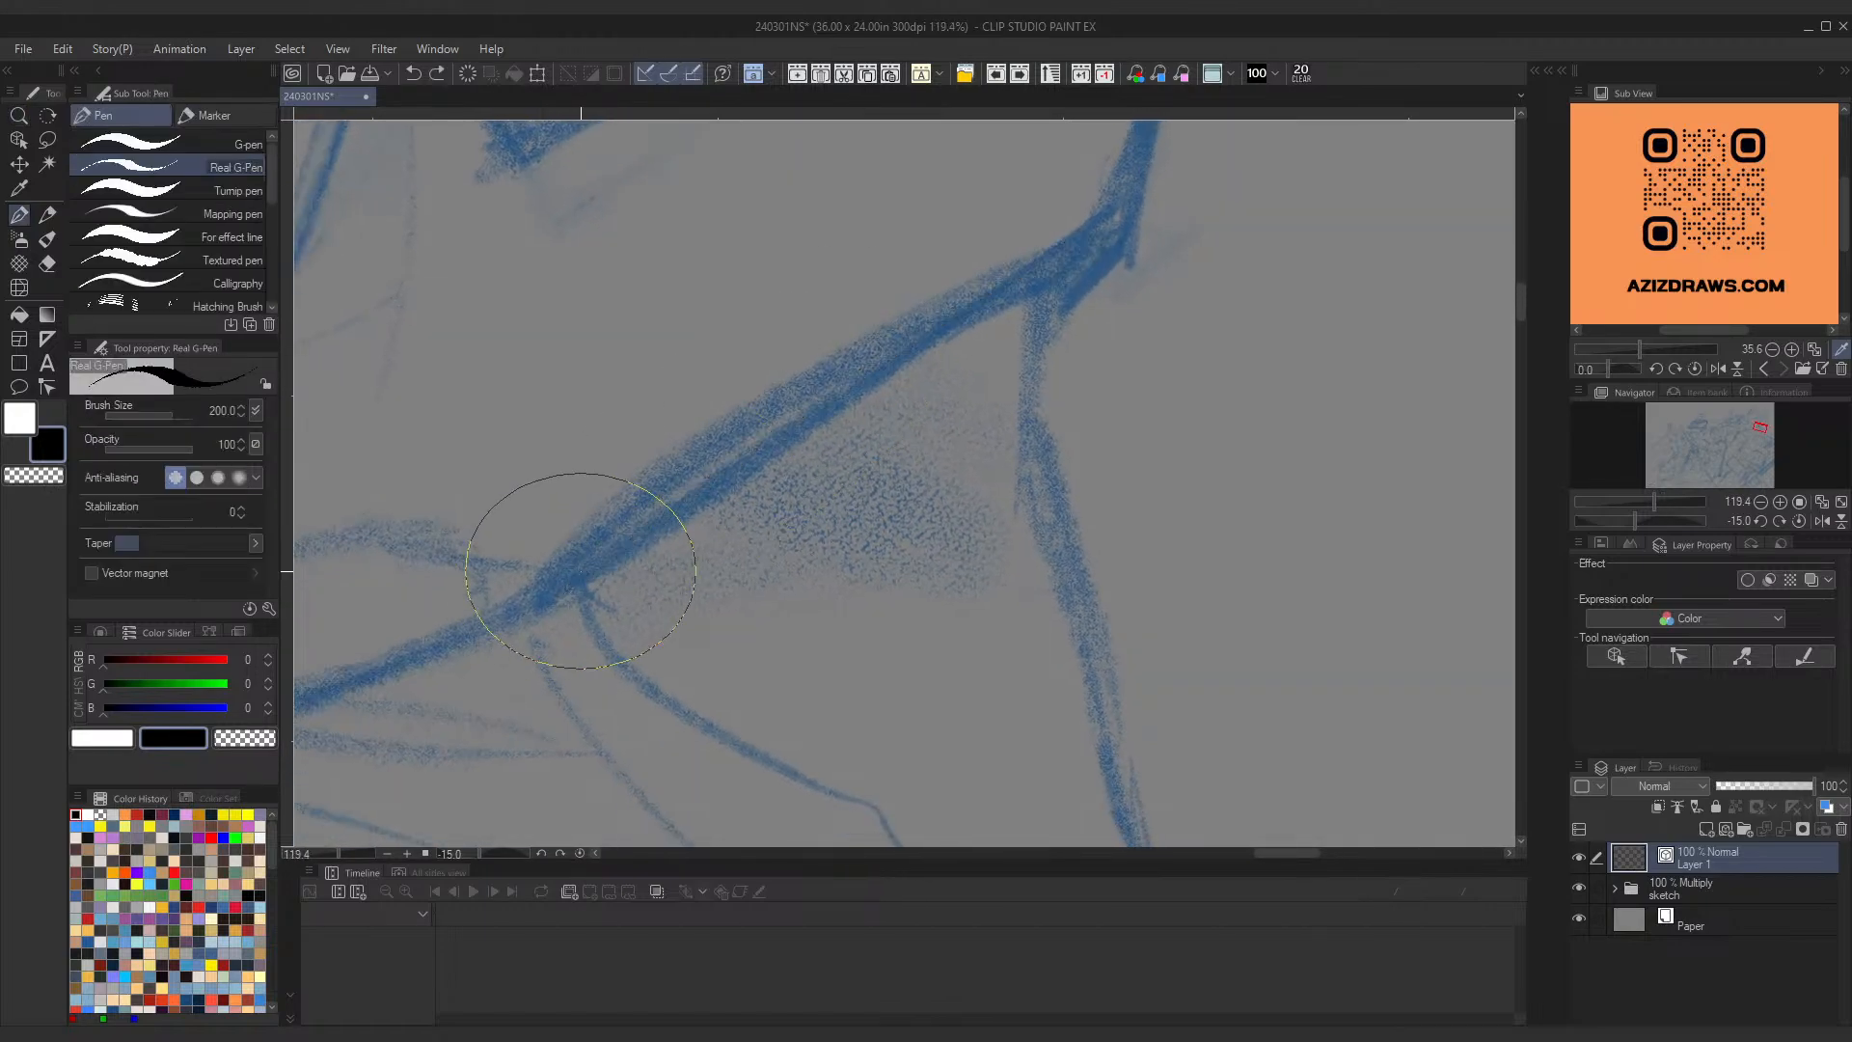
{"action": "mouse_move", "coordinate": [559, 598]}
{"action": "left_mouse_down"}
{"action": "mouse_move", "coordinate": [1049, 258]}
{"action": "mouse_move", "coordinate": [560, 586]}
{"action": "left_mouse_up"}
{"action": "key", "text": "ctrl+z"}
Step: Ink the helmet's rear lower edge with a thick tapering Real G-Pen stroke and extend the line to the chin
{"action": "mouse_move", "coordinate": [886, 339]}
{"action": "left_mouse_down"}
{"action": "mouse_move", "coordinate": [776, 393]}
{"action": "mouse_move", "coordinate": [860, 347]}
{"action": "left_mouse_up"}
{"action": "left_click_drag", "start_coordinate": [1228, 249], "coordinate": [764, 475]}
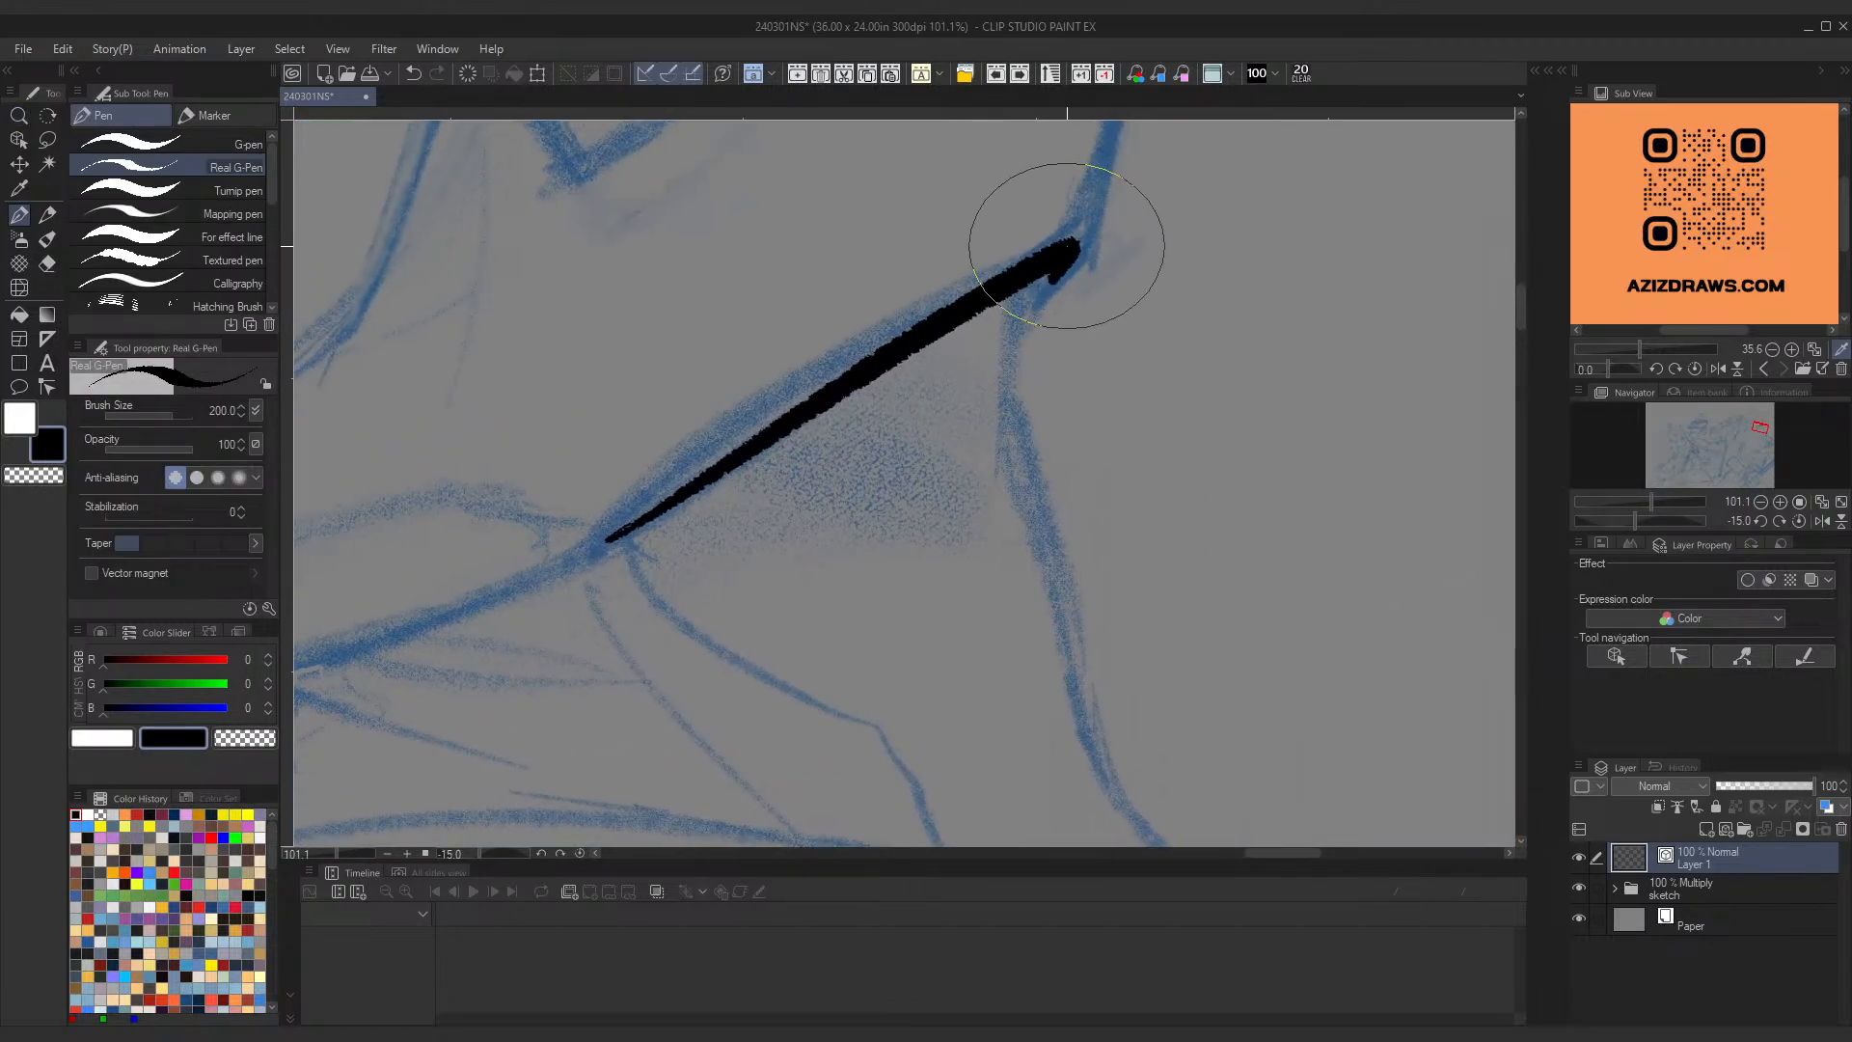
{"action": "mouse_move", "coordinate": [1066, 246]}
{"action": "left_mouse_down"}
{"action": "mouse_move", "coordinate": [1127, 229]}
{"action": "mouse_move", "coordinate": [976, 298]}
{"action": "left_mouse_up"}
{"action": "left_click_drag", "start_coordinate": [810, 419], "coordinate": [950, 412]}
{"action": "left_click_drag", "start_coordinate": [806, 413], "coordinate": [1058, 309]}
{"action": "key", "text": "ctrl+z"}
{"action": "left_click_drag", "start_coordinate": [786, 417], "coordinate": [1133, 287]}
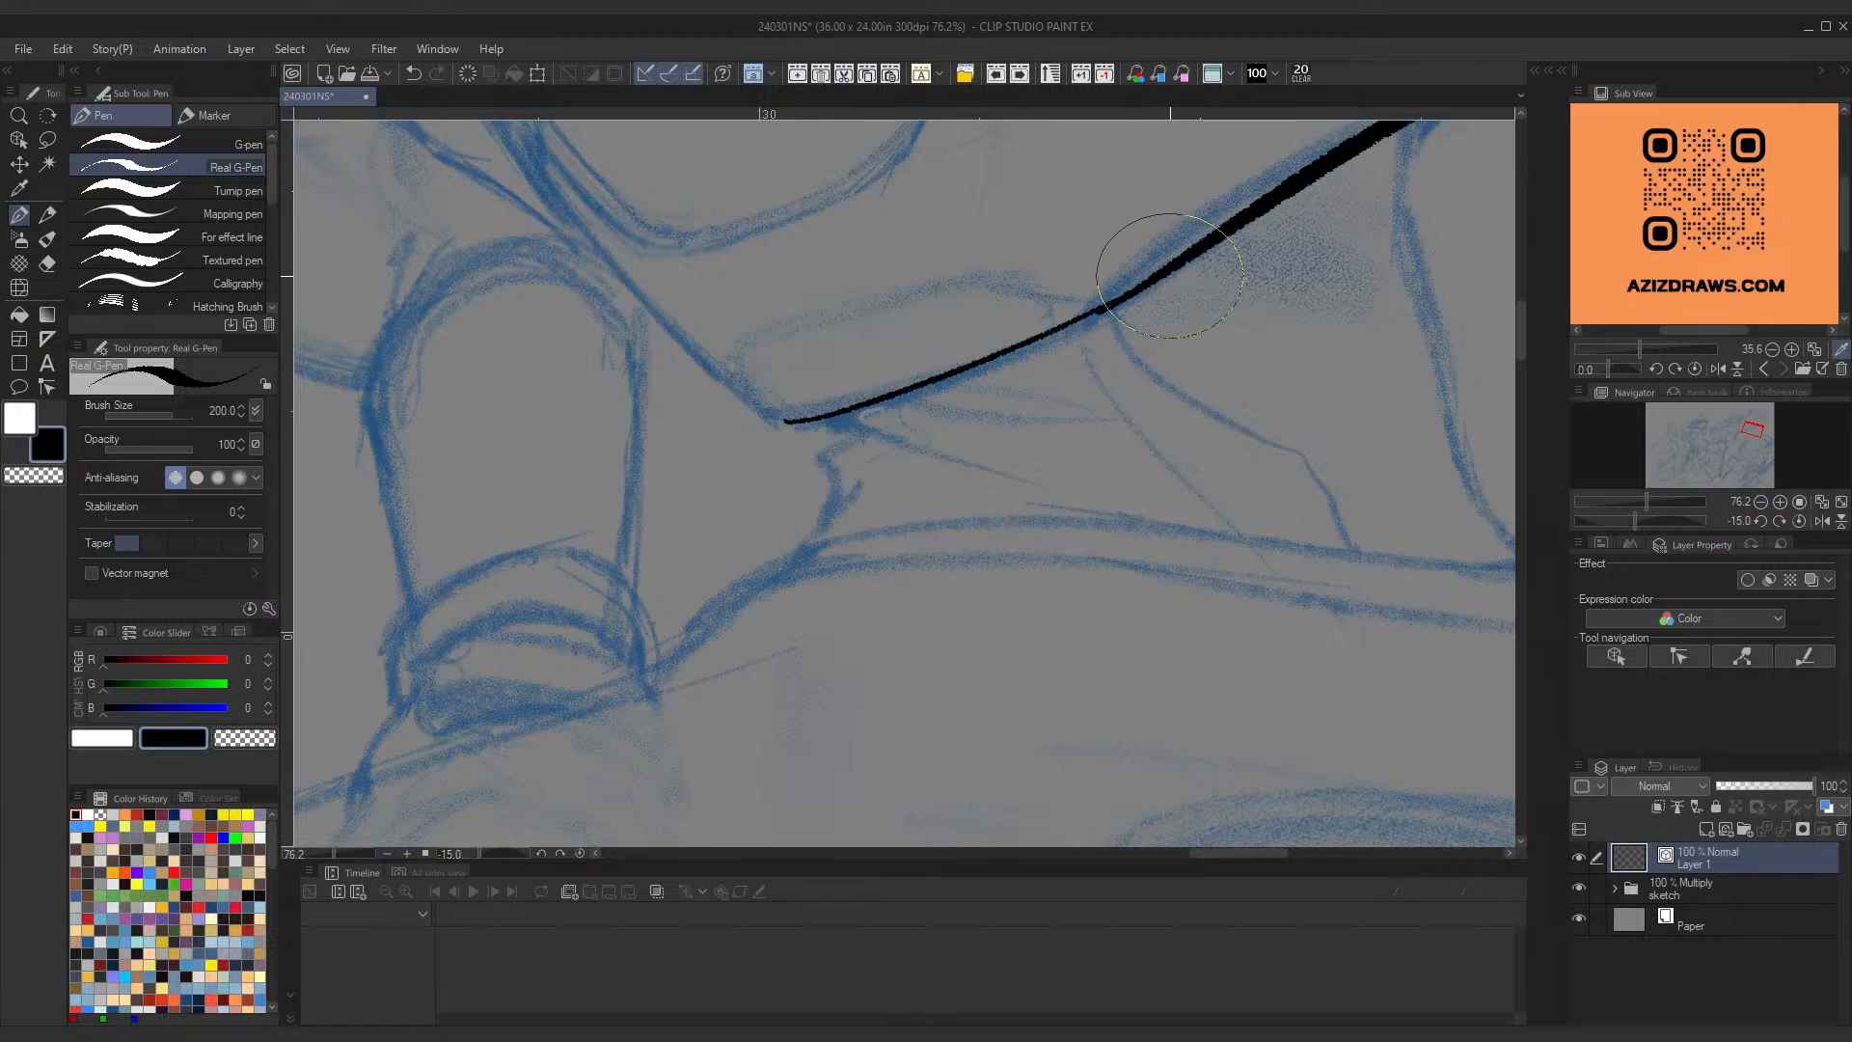
{"action": "mouse_move", "coordinate": [917, 380]}
{"action": "left_mouse_down"}
{"action": "mouse_move", "coordinate": [843, 397]}
{"action": "mouse_move", "coordinate": [933, 372]}
{"action": "mouse_move", "coordinate": [889, 339]}
{"action": "left_mouse_up"}
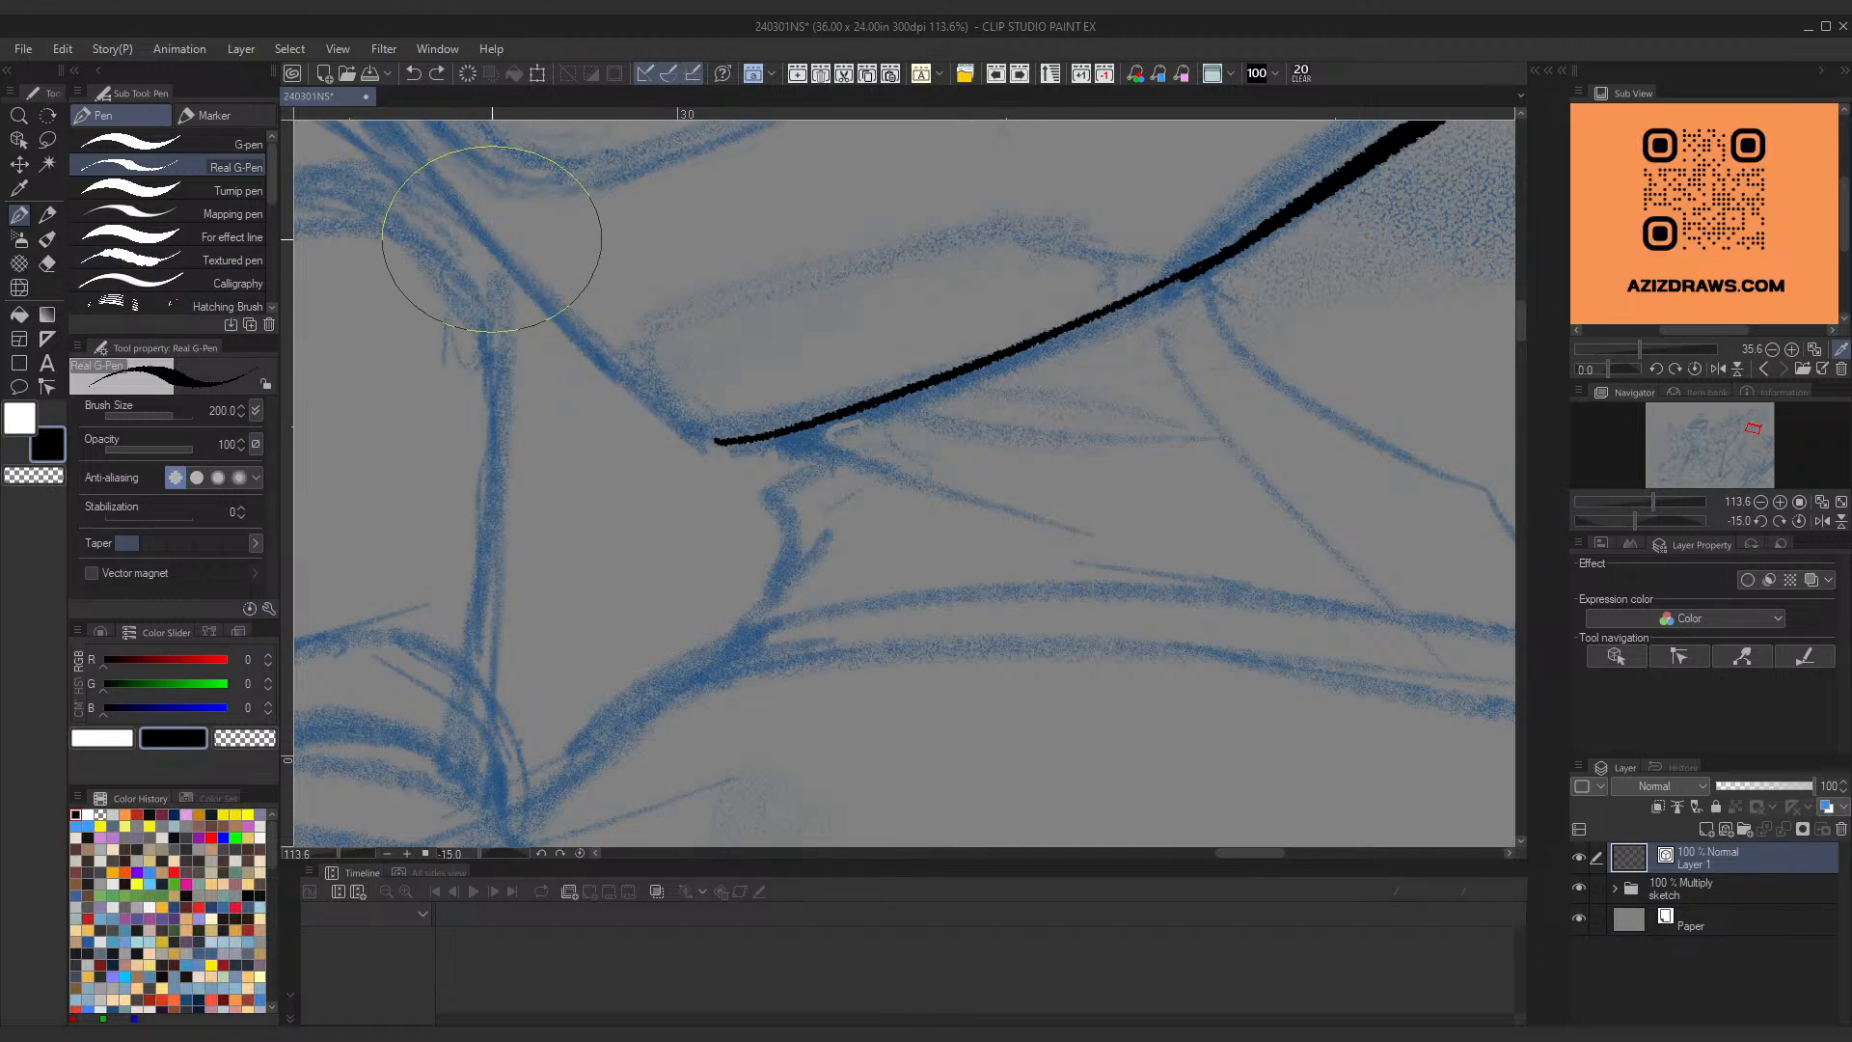
Step: Try a thin wavy Real G-Pen stroke across the chin and neck, examine its texture up close, and undo it
{"action": "mouse_move", "coordinate": [607, 261]}
{"action": "left_mouse_down"}
{"action": "mouse_move", "coordinate": [748, 567]}
{"action": "mouse_move", "coordinate": [1037, 489]}
{"action": "mouse_move", "coordinate": [1160, 423]}
{"action": "left_mouse_up"}
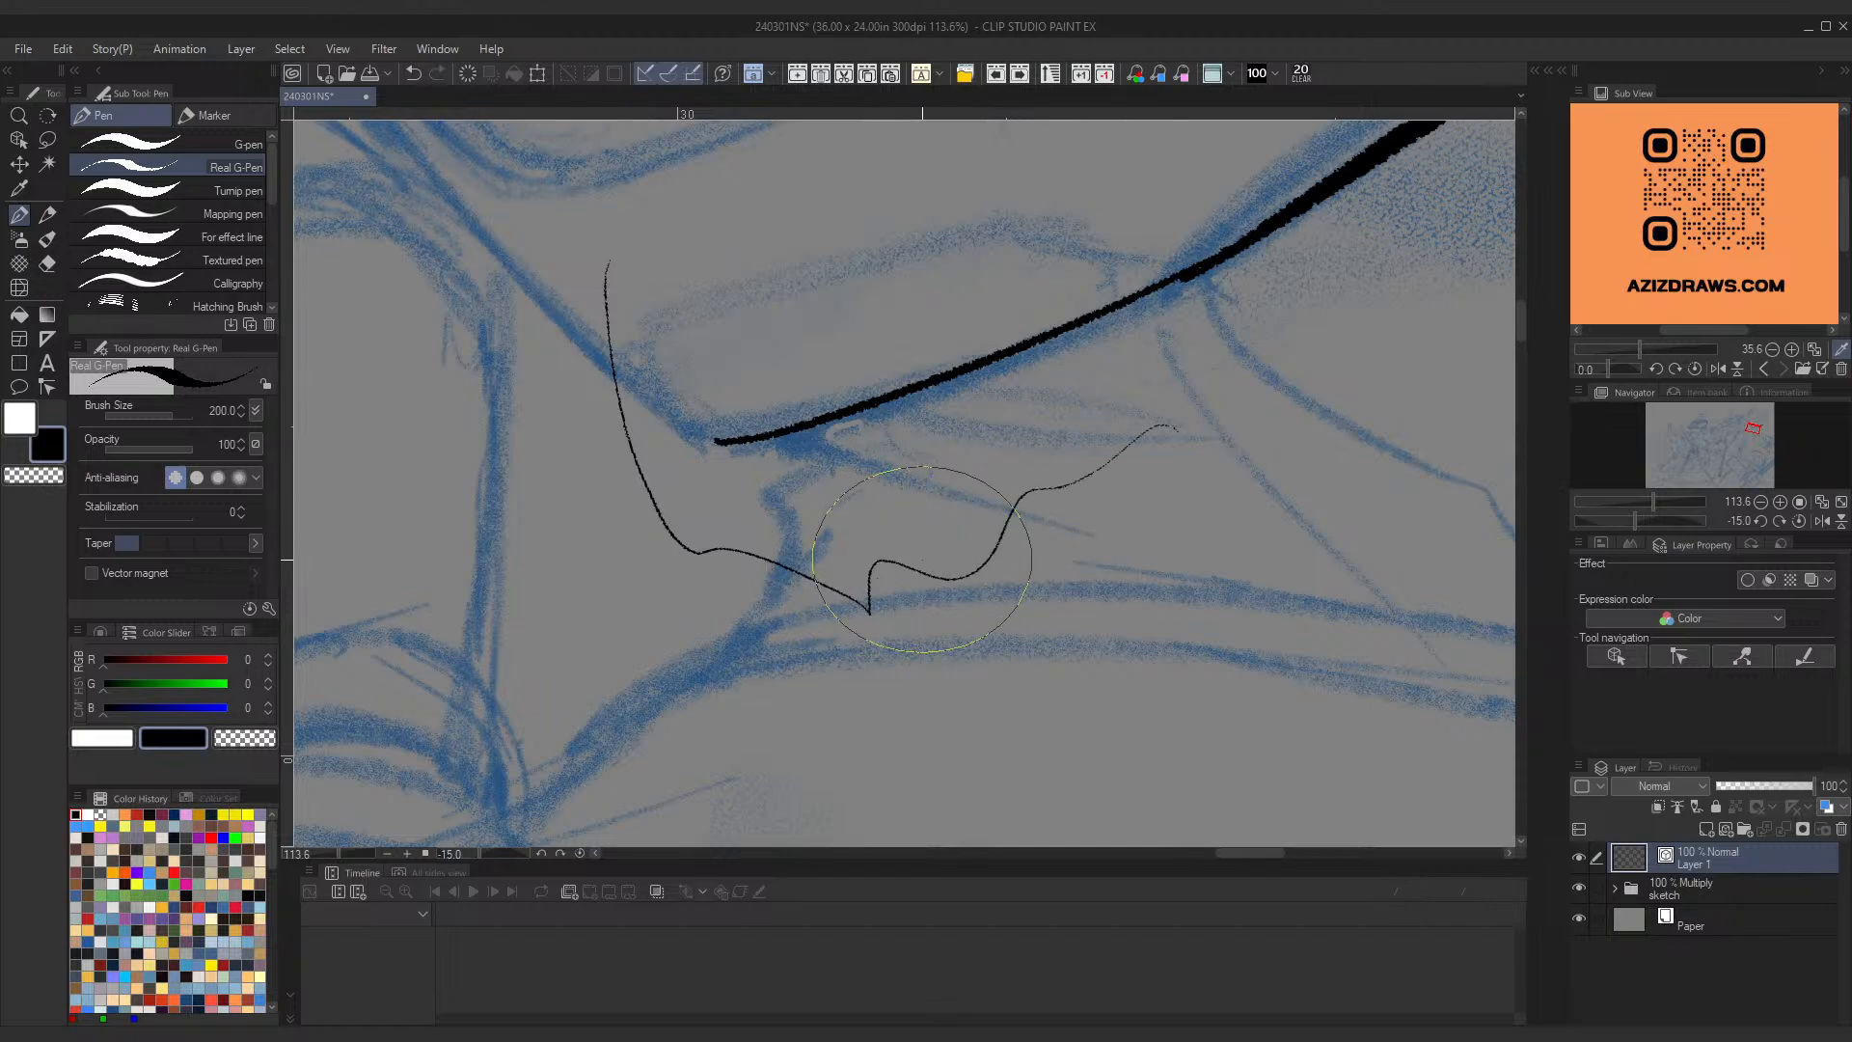
{"action": "key", "text": "ctrl+space"}
{"action": "mouse_move", "coordinate": [857, 587]}
{"action": "left_mouse_down"}
{"action": "mouse_move", "coordinate": [988, 524]}
{"action": "mouse_move", "coordinate": [915, 582]}
{"action": "left_mouse_up"}
{"action": "mouse_move", "coordinate": [724, 341]}
{"action": "left_mouse_down"}
{"action": "mouse_move", "coordinate": [1000, 575]}
{"action": "mouse_move", "coordinate": [982, 795]}
{"action": "left_mouse_up"}
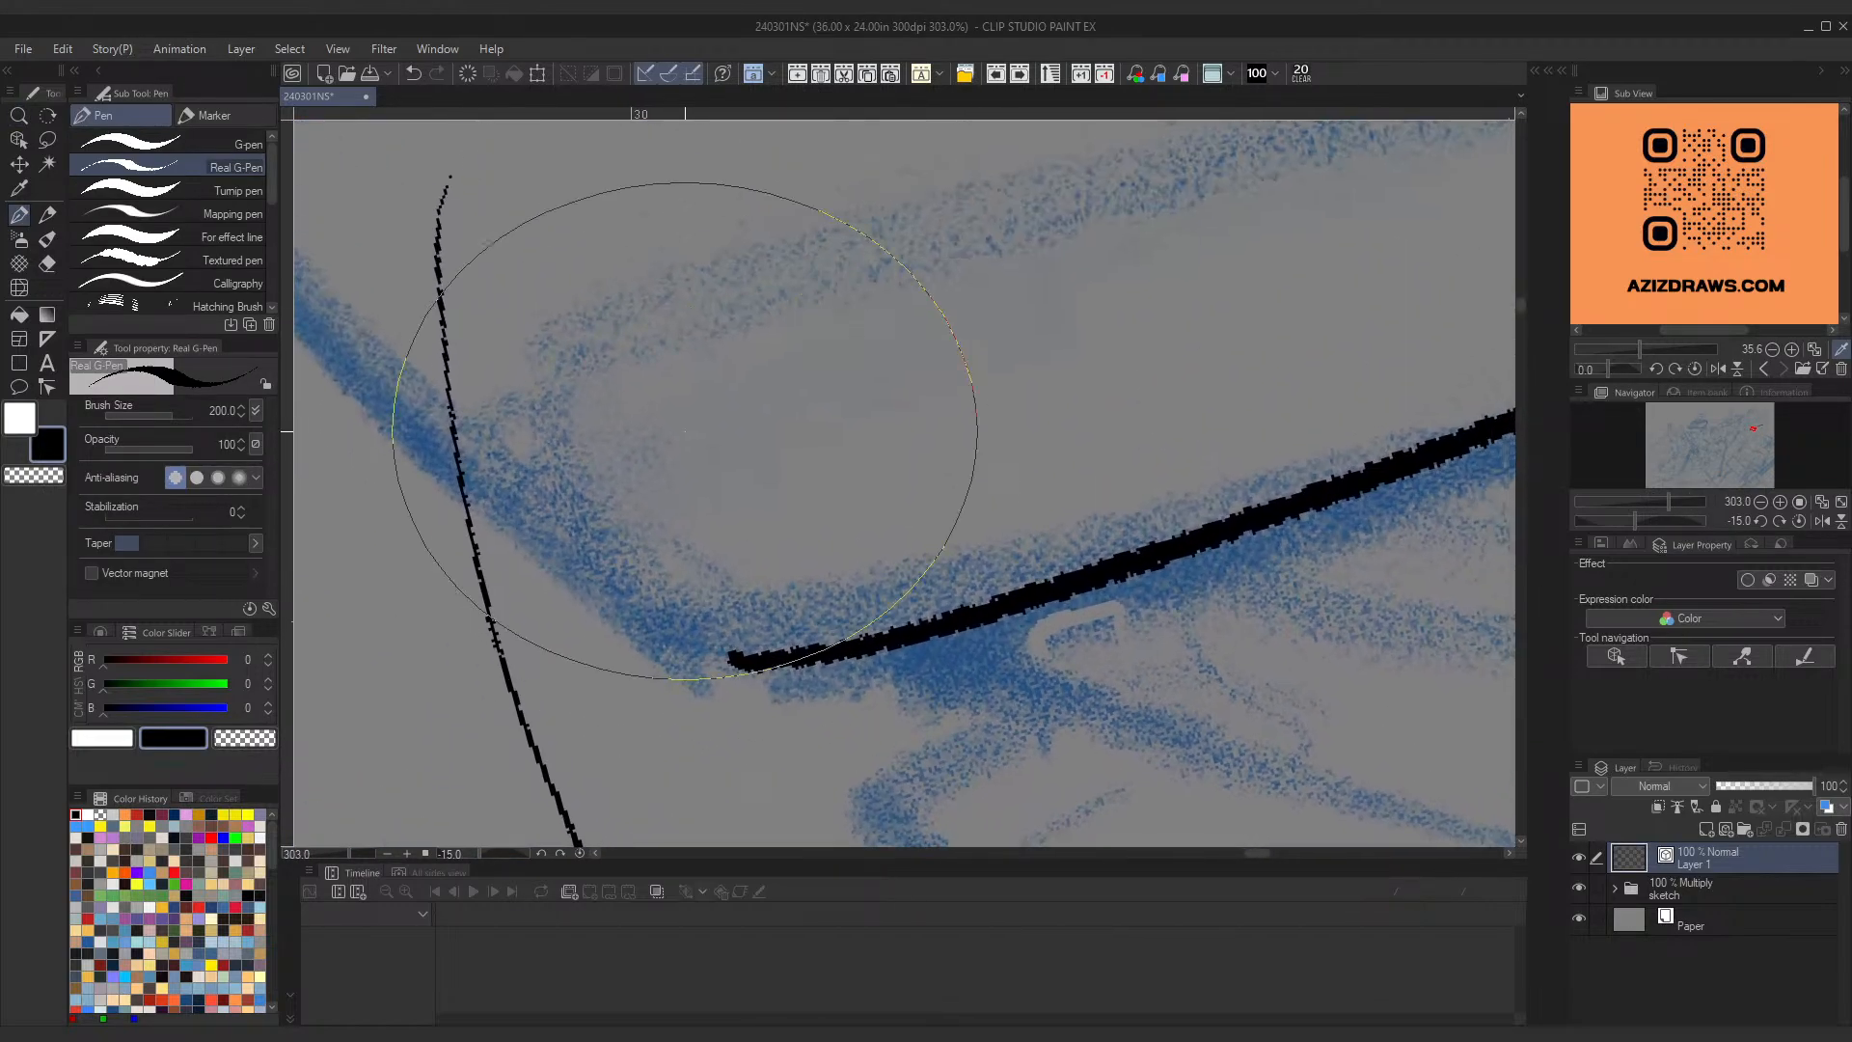
{"action": "key", "text": "ctrl+z"}
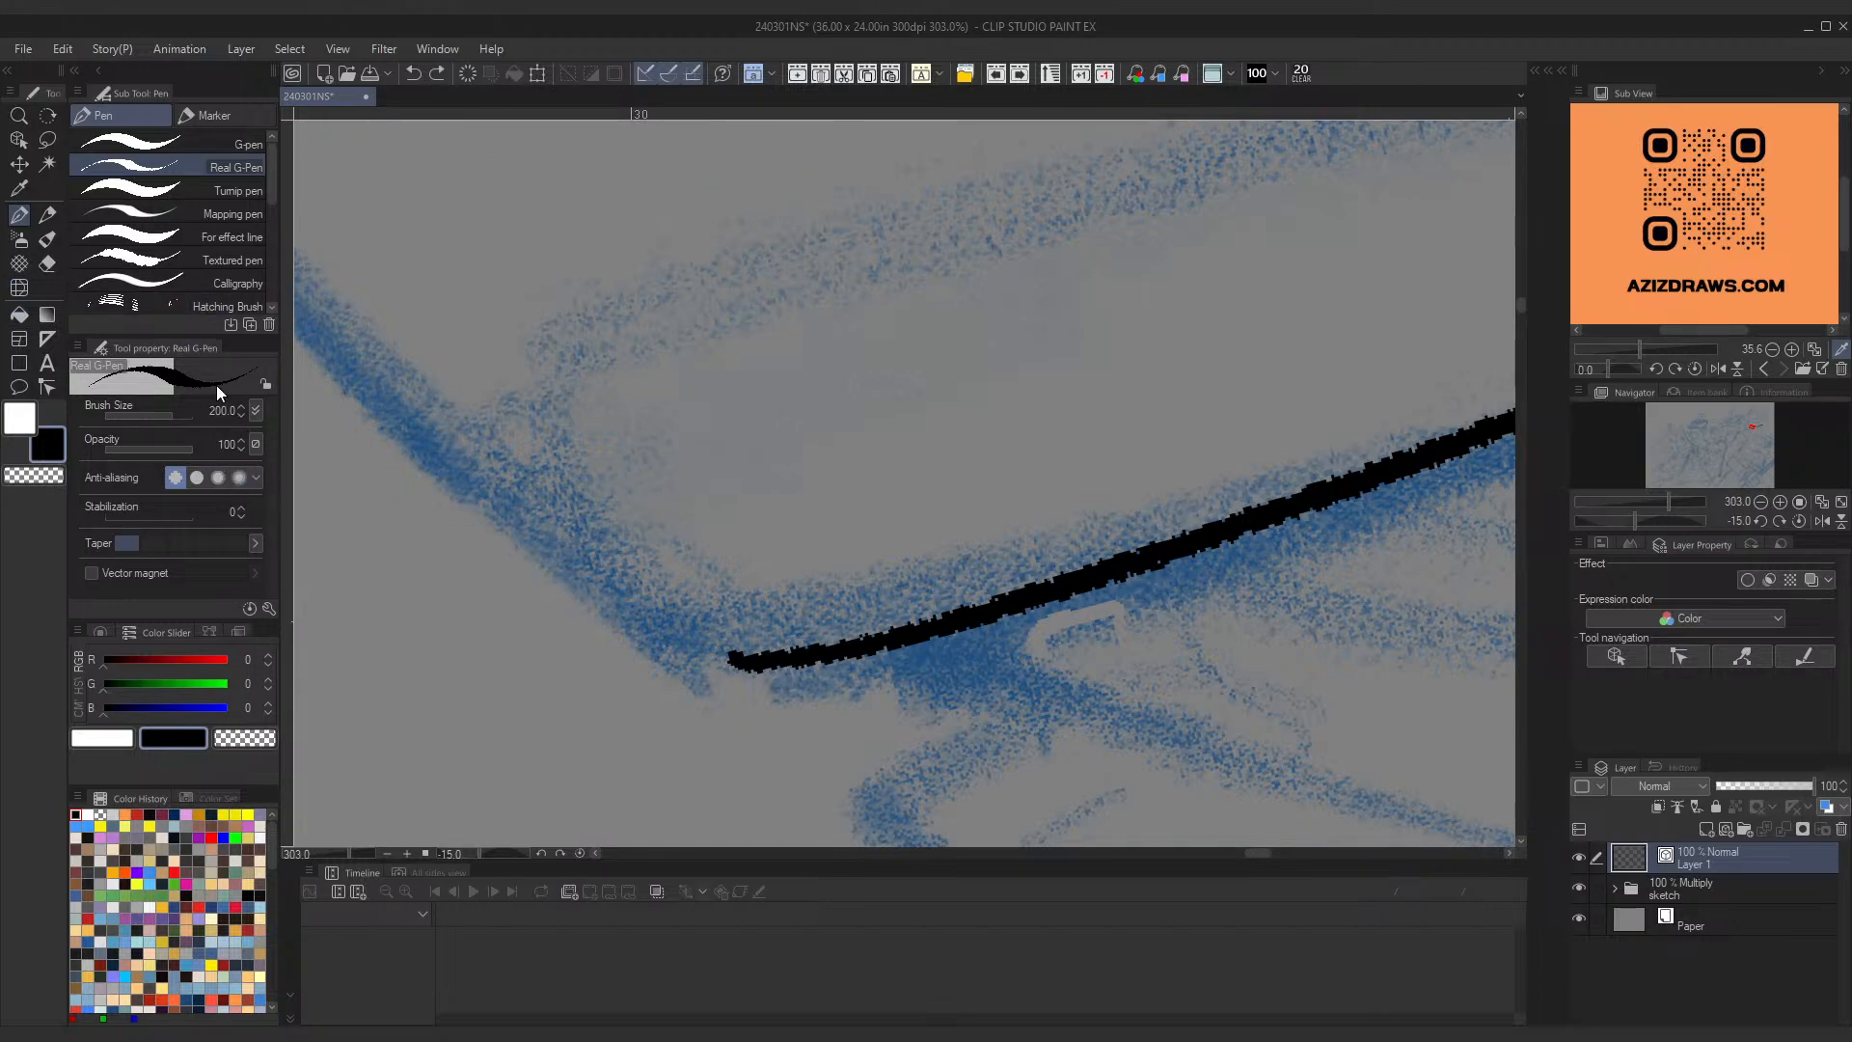
Step: Undo the Real G-Pen strokes along the helmet's jaw line from the rear corner to the chin
{"action": "left_click_drag", "start_coordinate": [627, 280], "coordinate": [518, 330]}
{"action": "mouse_move", "coordinate": [967, 209]}
{"action": "left_mouse_down"}
{"action": "mouse_move", "coordinate": [892, 520]}
{"action": "mouse_move", "coordinate": [931, 550]}
{"action": "left_mouse_up"}
{"action": "left_click_drag", "start_coordinate": [639, 361], "coordinate": [674, 463]}
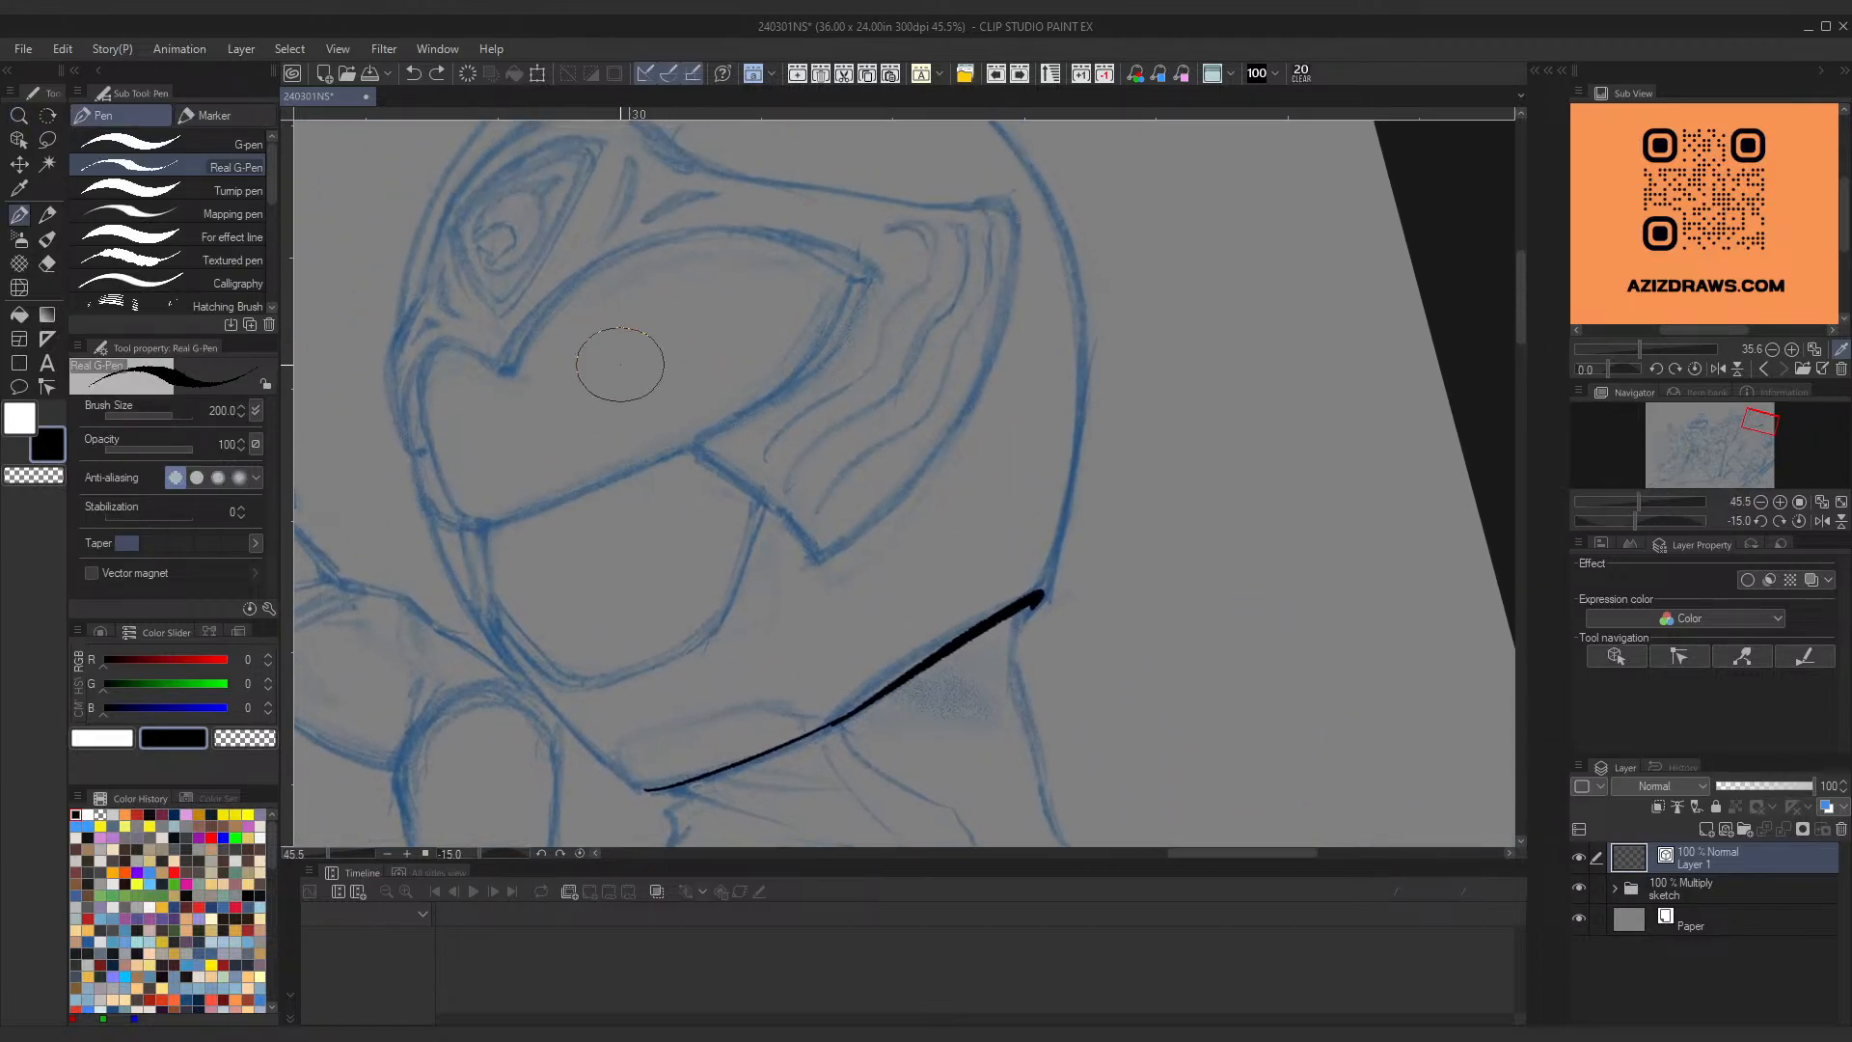
{"action": "key", "text": "ctrl+z"}
{"action": "key", "text": "ctrl+z"}
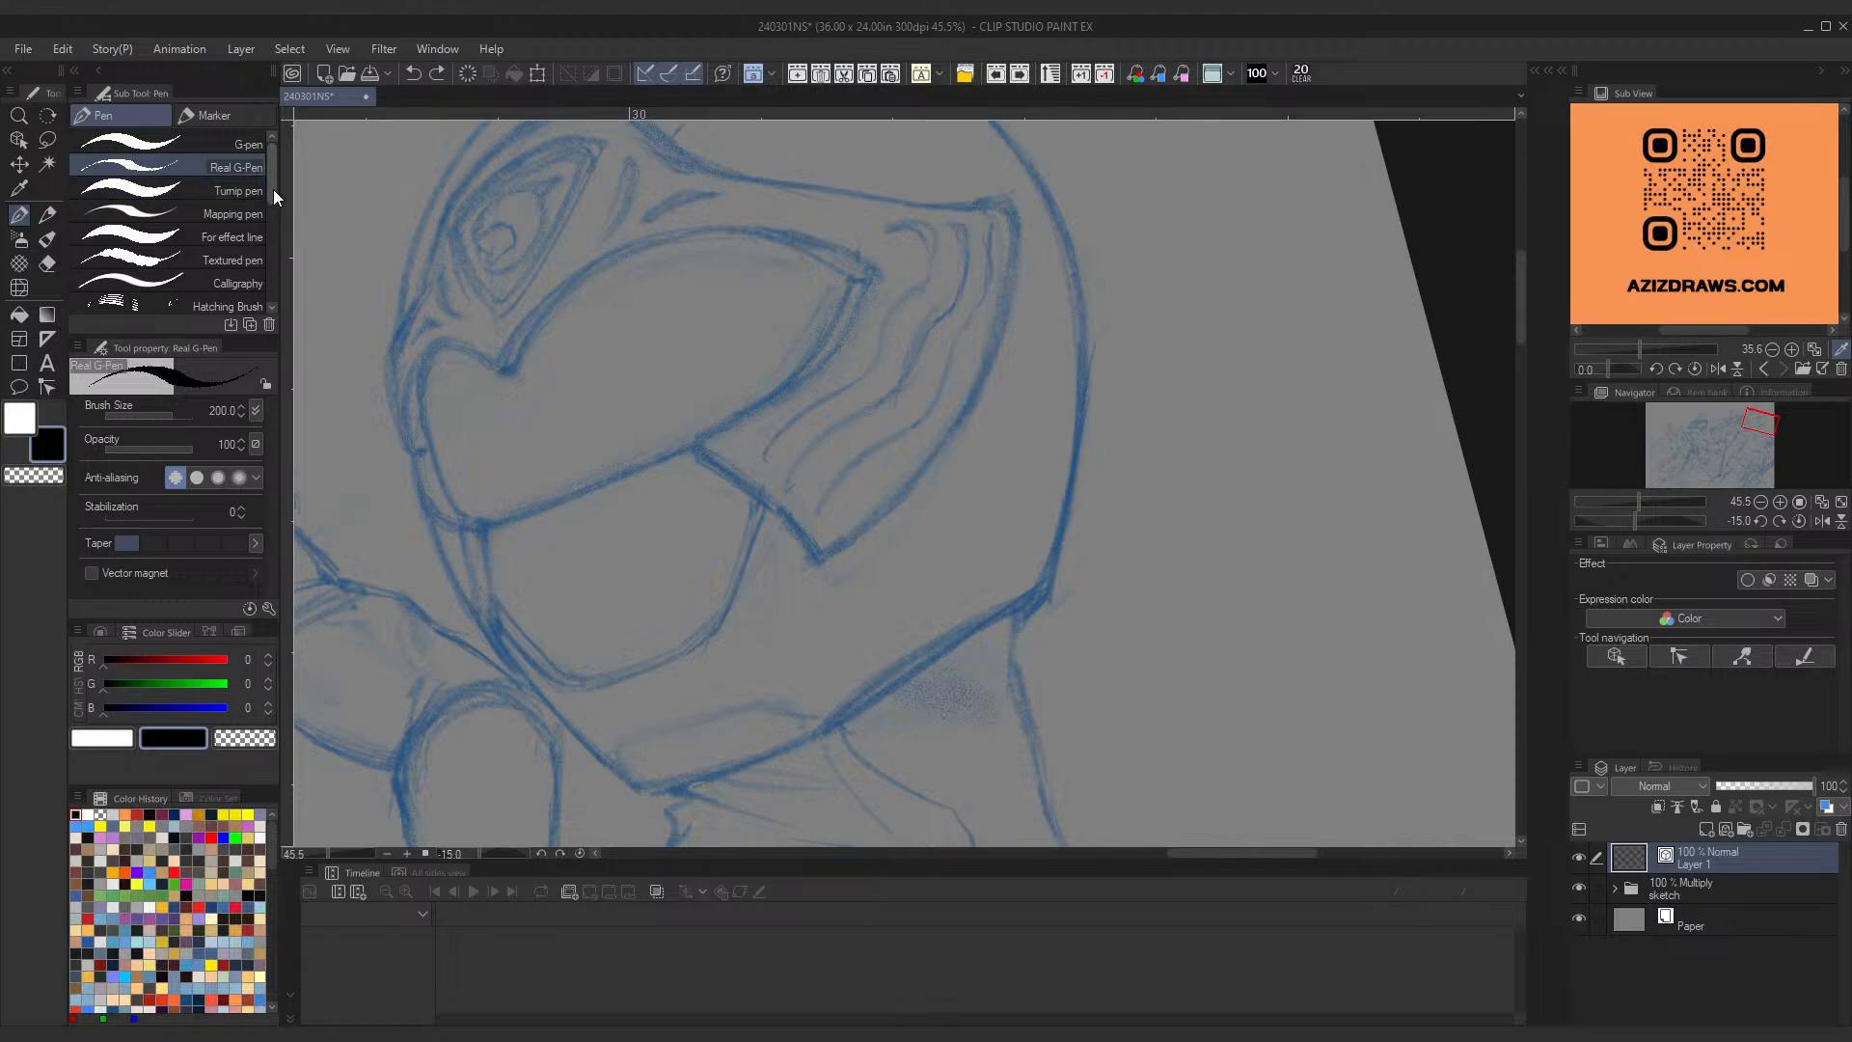
Step: Select the Textured pen for inking the large helmet's jaw line
{"action": "scroll", "coordinate": [274, 189], "scroll_direction": "down", "scroll_amount": 2}
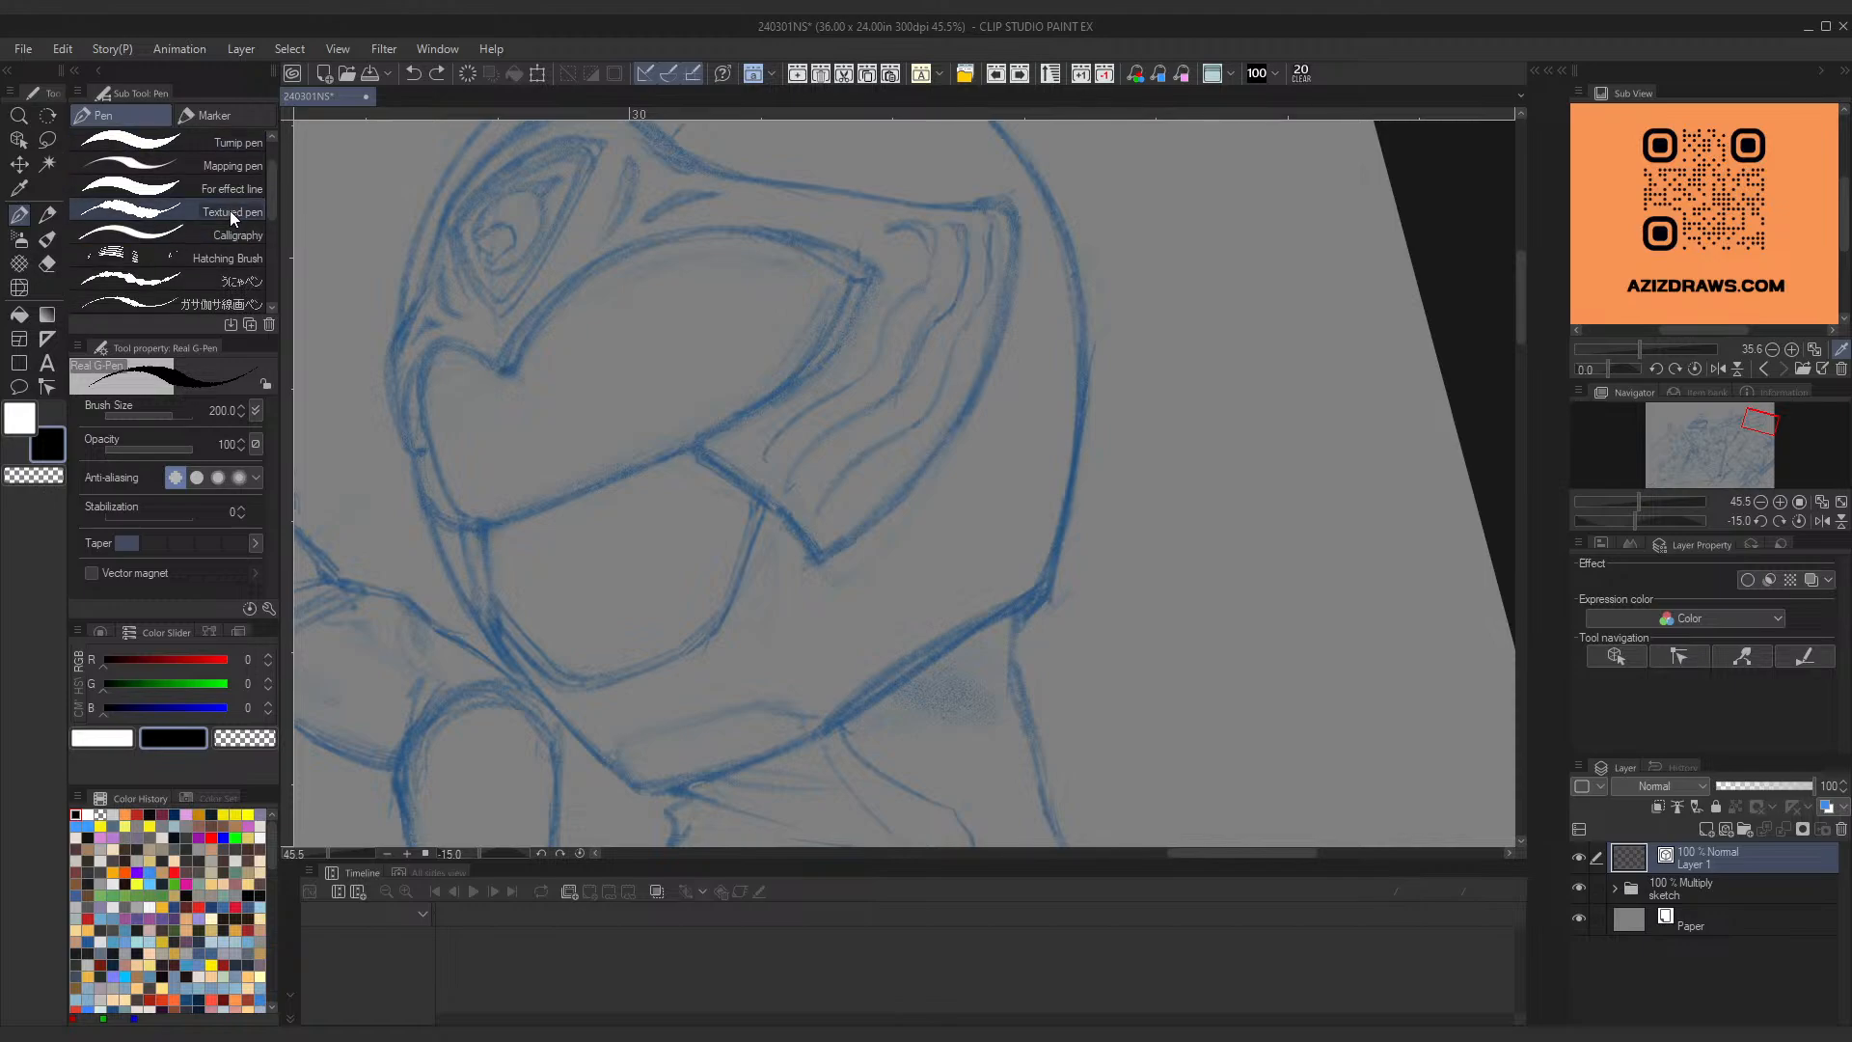
{"action": "left_click", "coordinate": [232, 211]}
{"action": "left_click_drag", "start_coordinate": [782, 660], "coordinate": [910, 427]}
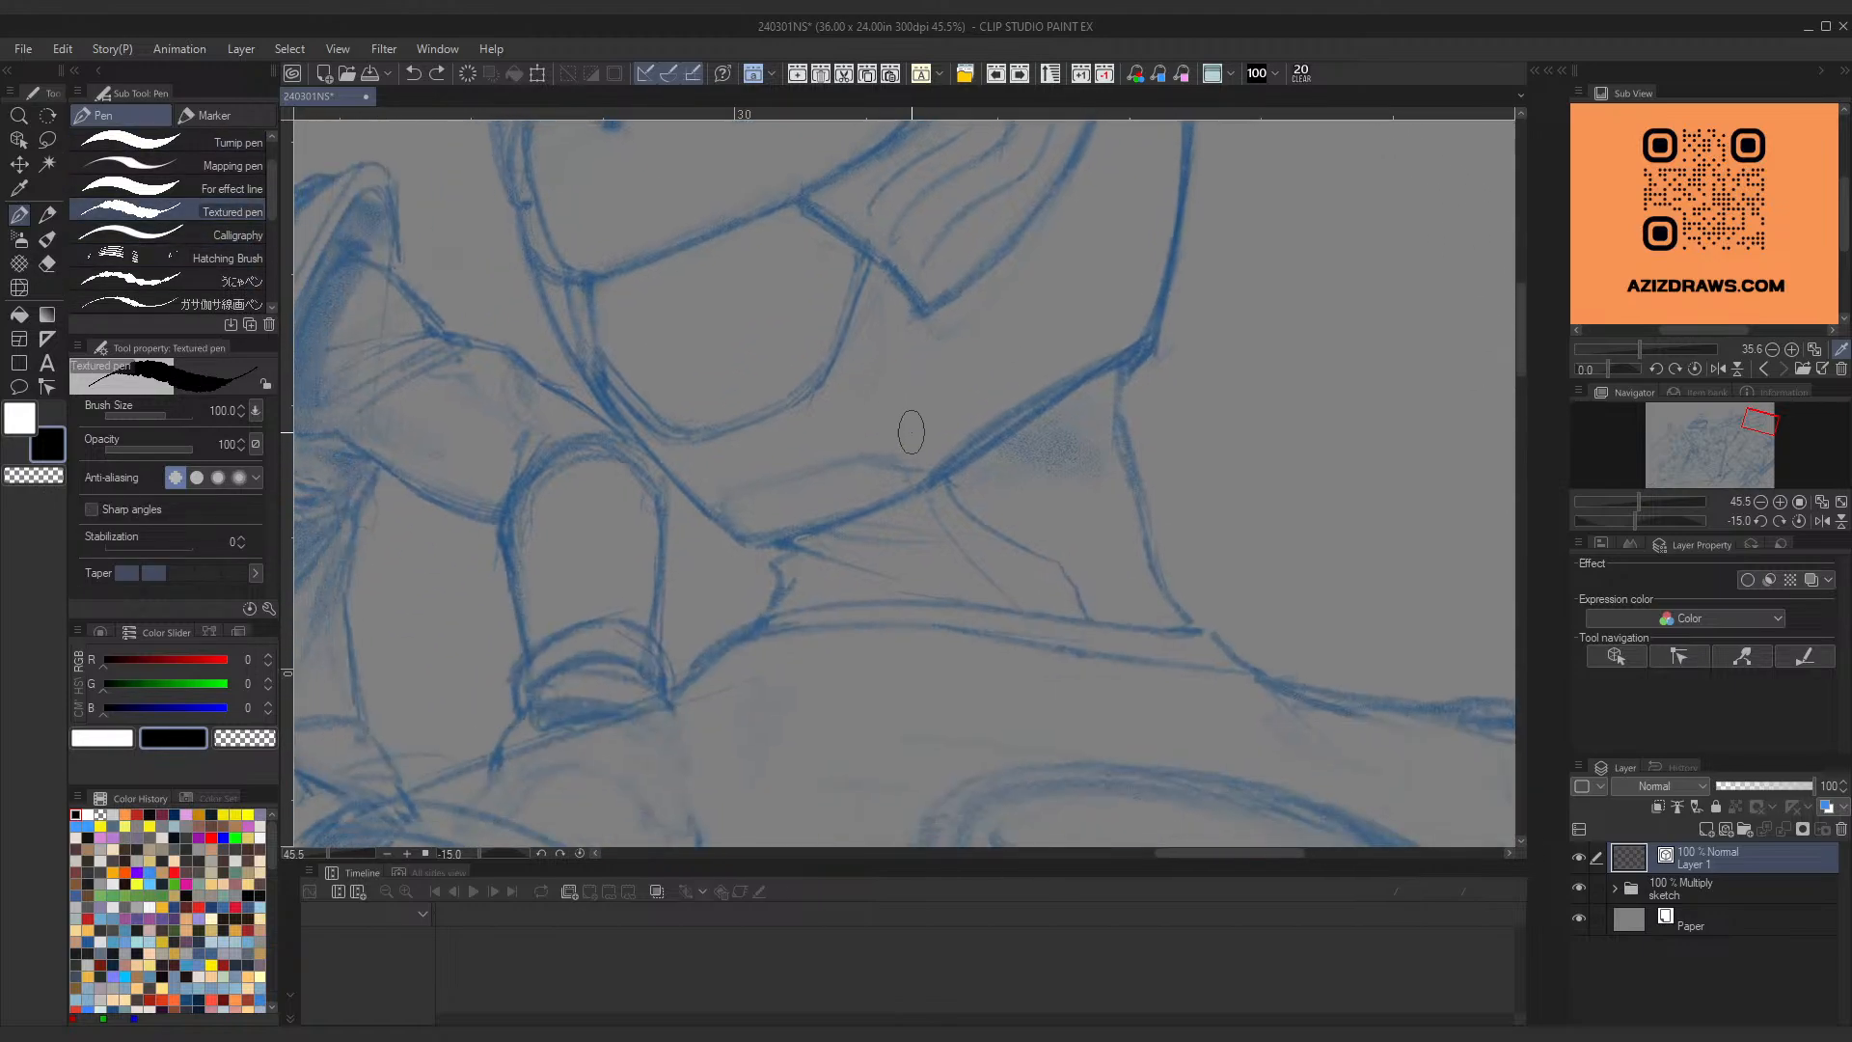
Step: Try thick and thin Textured pen scribbles beside the large helmet's neck, inspect their edges up close, and undo them
{"action": "mouse_move", "coordinate": [914, 502]}
{"action": "left_mouse_down"}
{"action": "mouse_move", "coordinate": [1205, 300]}
{"action": "mouse_move", "coordinate": [1067, 413]}
{"action": "mouse_move", "coordinate": [1207, 398]}
{"action": "mouse_move", "coordinate": [1173, 529]}
{"action": "mouse_move", "coordinate": [1073, 526]}
{"action": "mouse_move", "coordinate": [953, 629]}
{"action": "mouse_move", "coordinate": [1002, 596]}
{"action": "mouse_move", "coordinate": [1116, 665]}
{"action": "mouse_move", "coordinate": [1413, 432]}
{"action": "left_mouse_up"}
{"action": "left_click_drag", "start_coordinate": [1175, 579], "coordinate": [1246, 531]}
{"action": "left_click_drag", "start_coordinate": [1410, 527], "coordinate": [949, 656]}
{"action": "left_click_drag", "start_coordinate": [1250, 460], "coordinate": [1091, 542]}
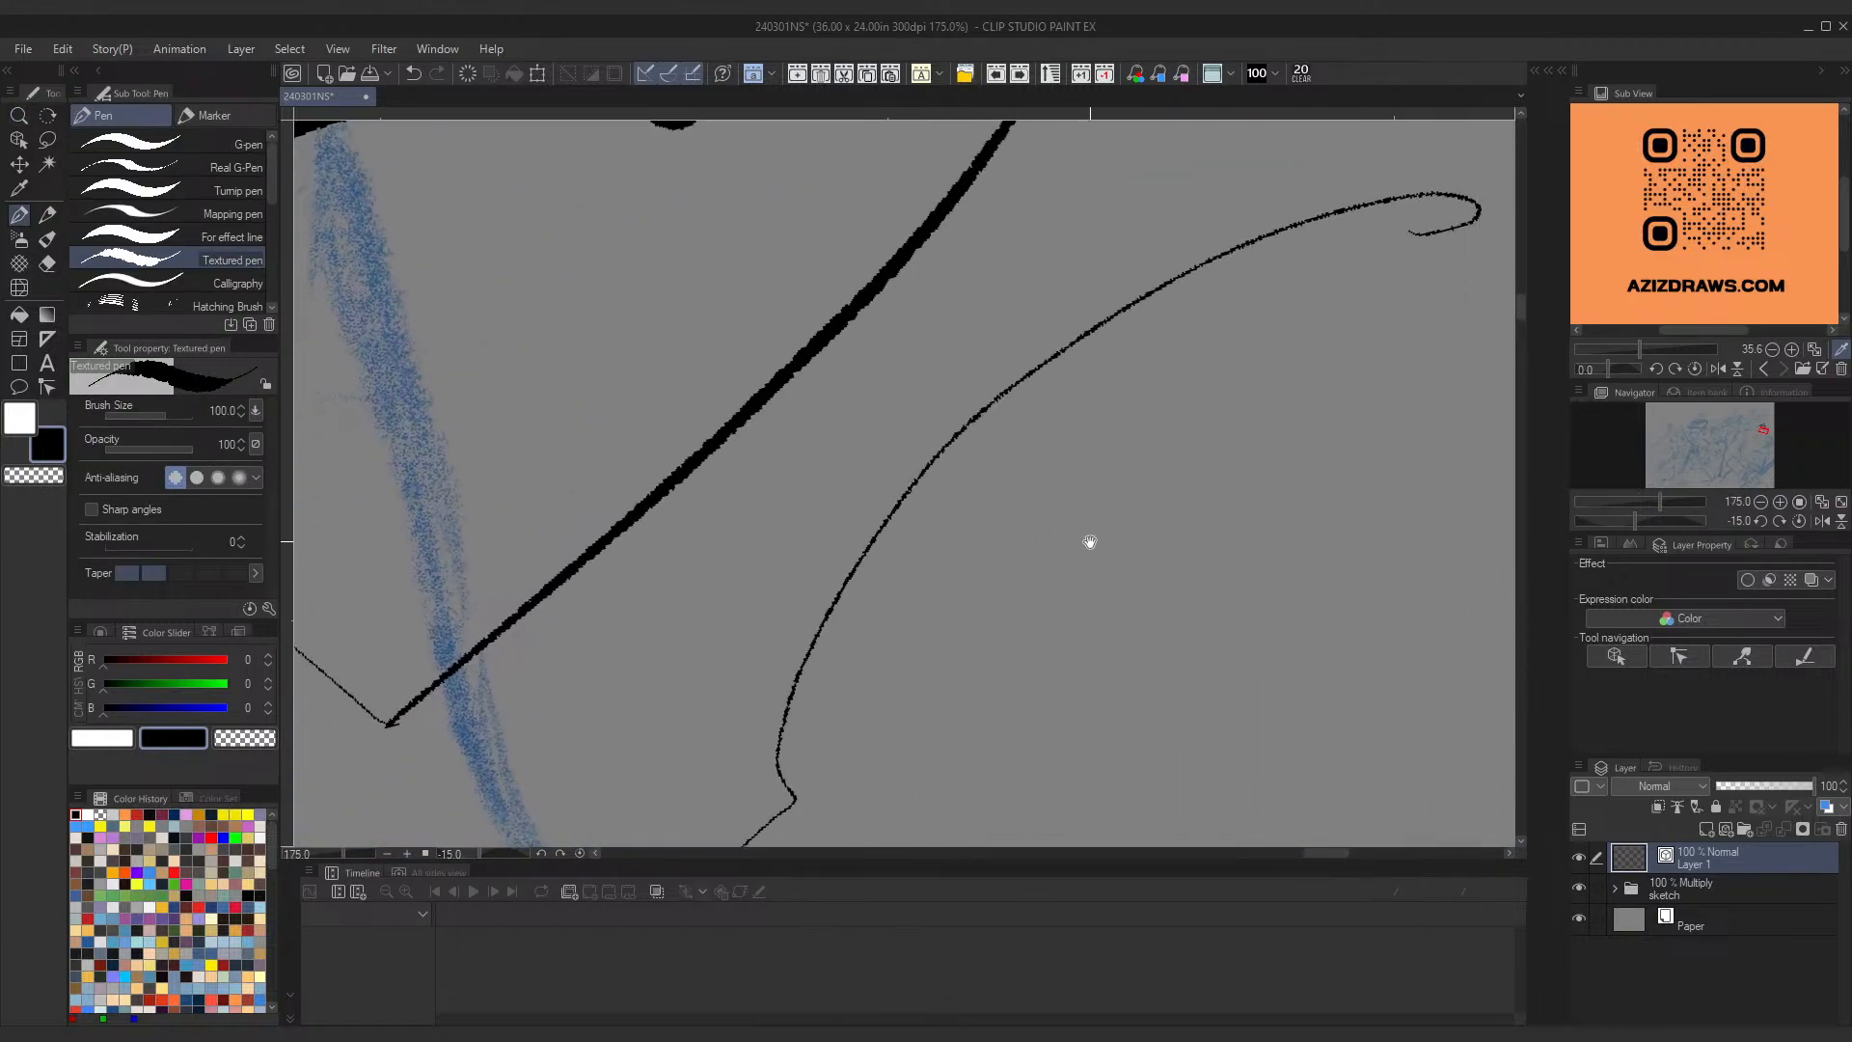
{"action": "left_click_drag", "start_coordinate": [1203, 489], "coordinate": [1050, 583]}
{"action": "left_click_drag", "start_coordinate": [1252, 310], "coordinate": [1088, 397]}
{"action": "left_click_drag", "start_coordinate": [945, 379], "coordinate": [922, 525]}
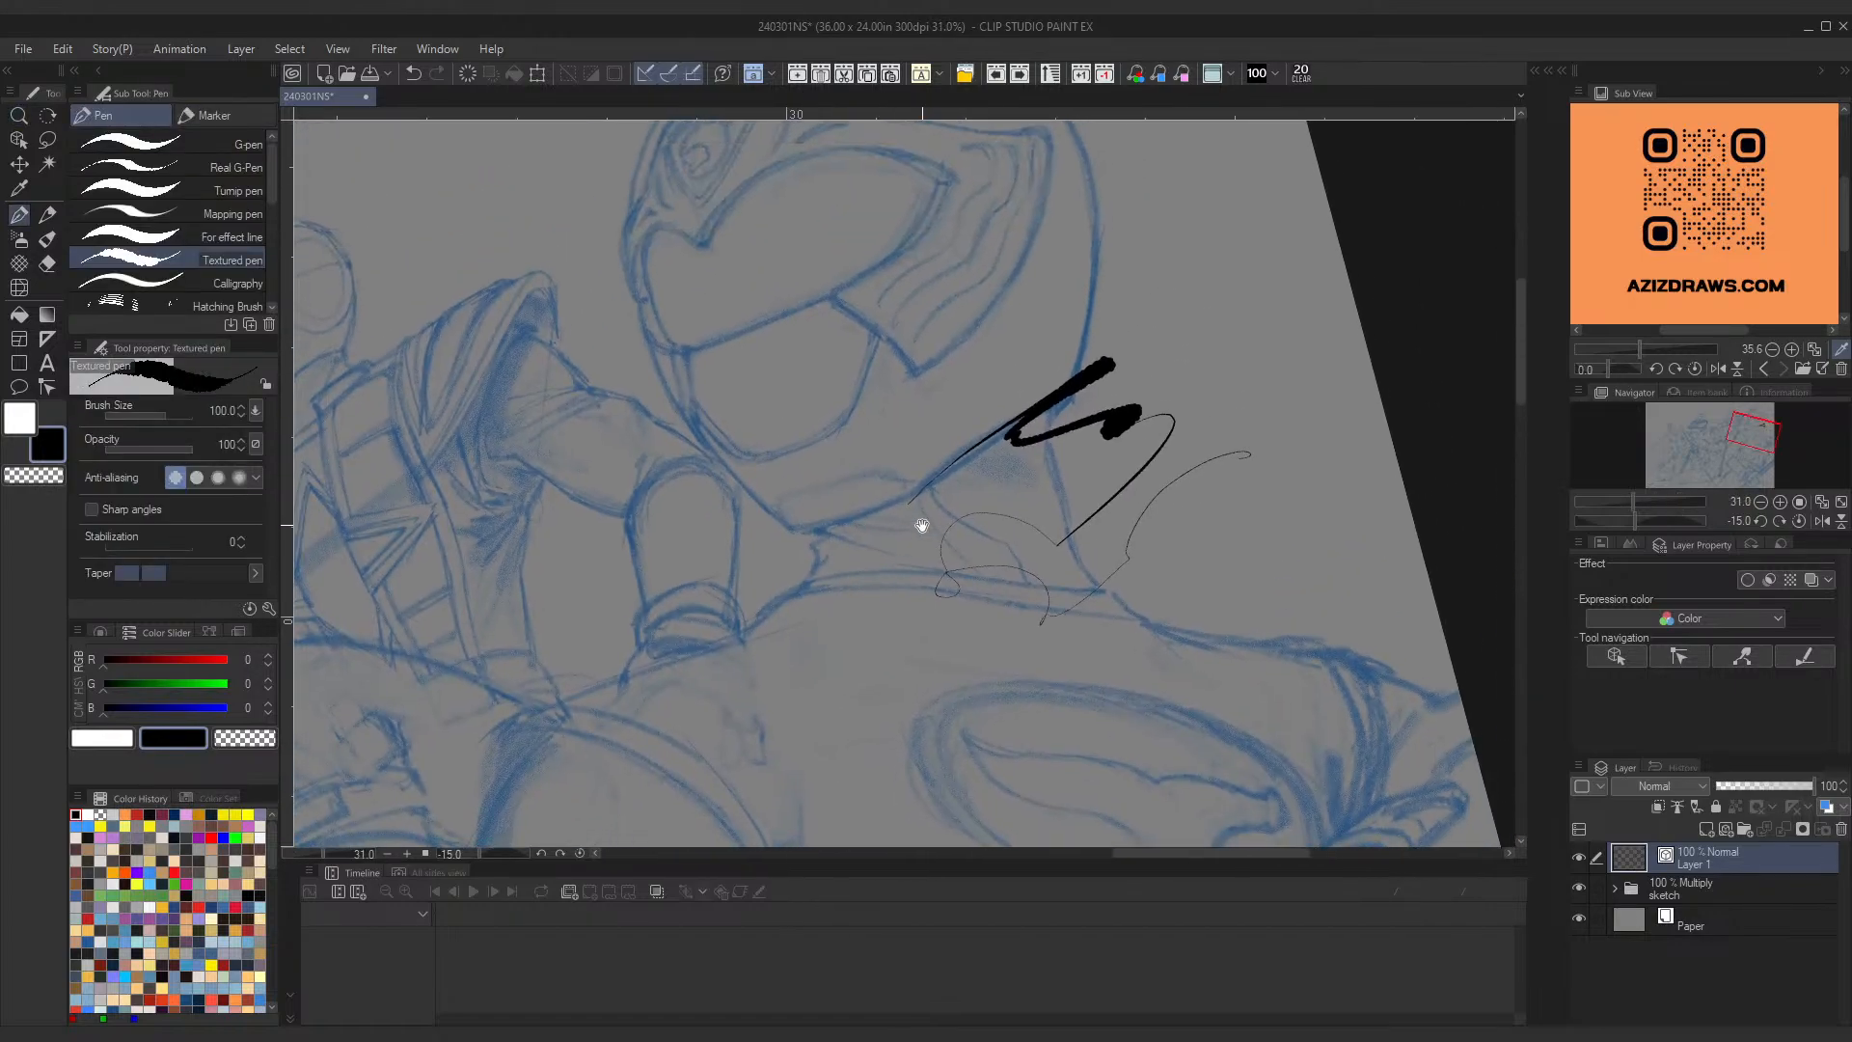
{"action": "left_click_drag", "start_coordinate": [989, 448], "coordinate": [1109, 363]}
{"action": "key", "text": "ctrl+z"}
Step: Ink the helmet's rear lower edge with a Textured pen stroke tapering from the rear corner to the neck fold, replacing a shorter first attempt
{"action": "left_click_drag", "start_coordinate": [1071, 428], "coordinate": [791, 591]}
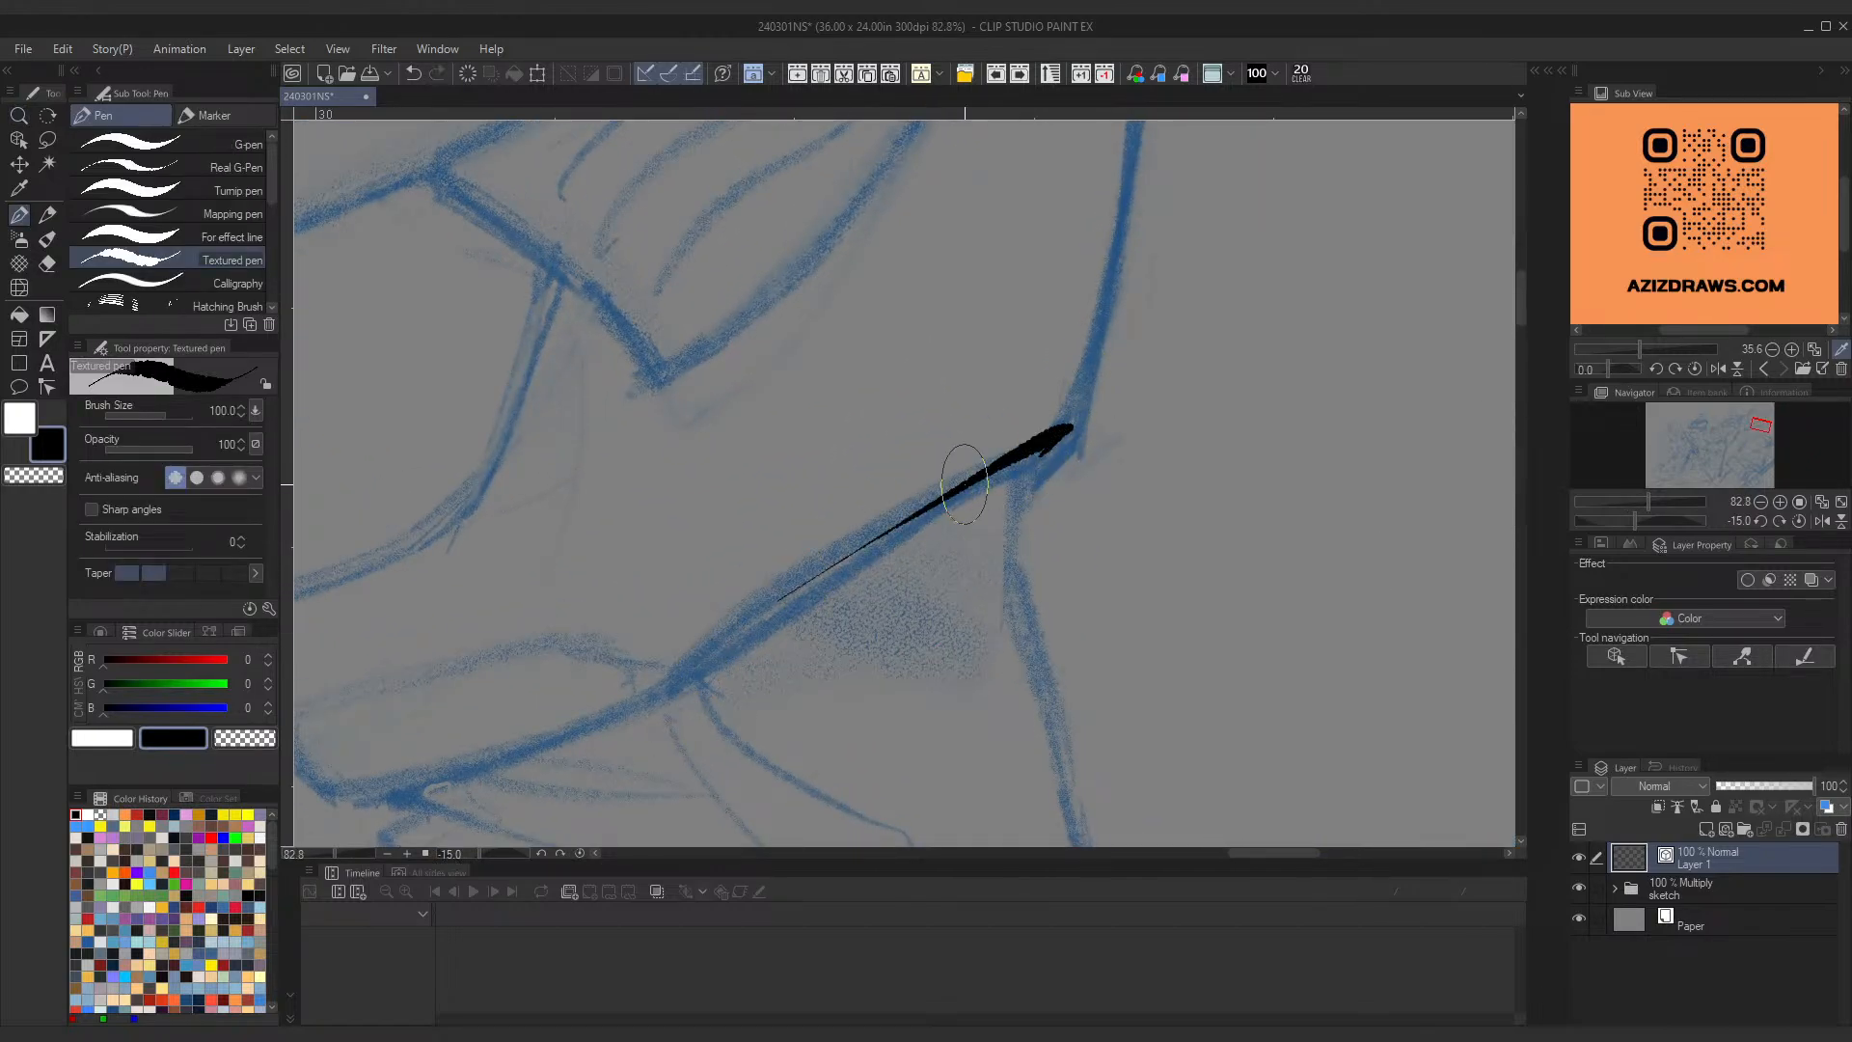
{"action": "key", "text": "ctrl+z"}
{"action": "left_click_drag", "start_coordinate": [1067, 435], "coordinate": [680, 701]}
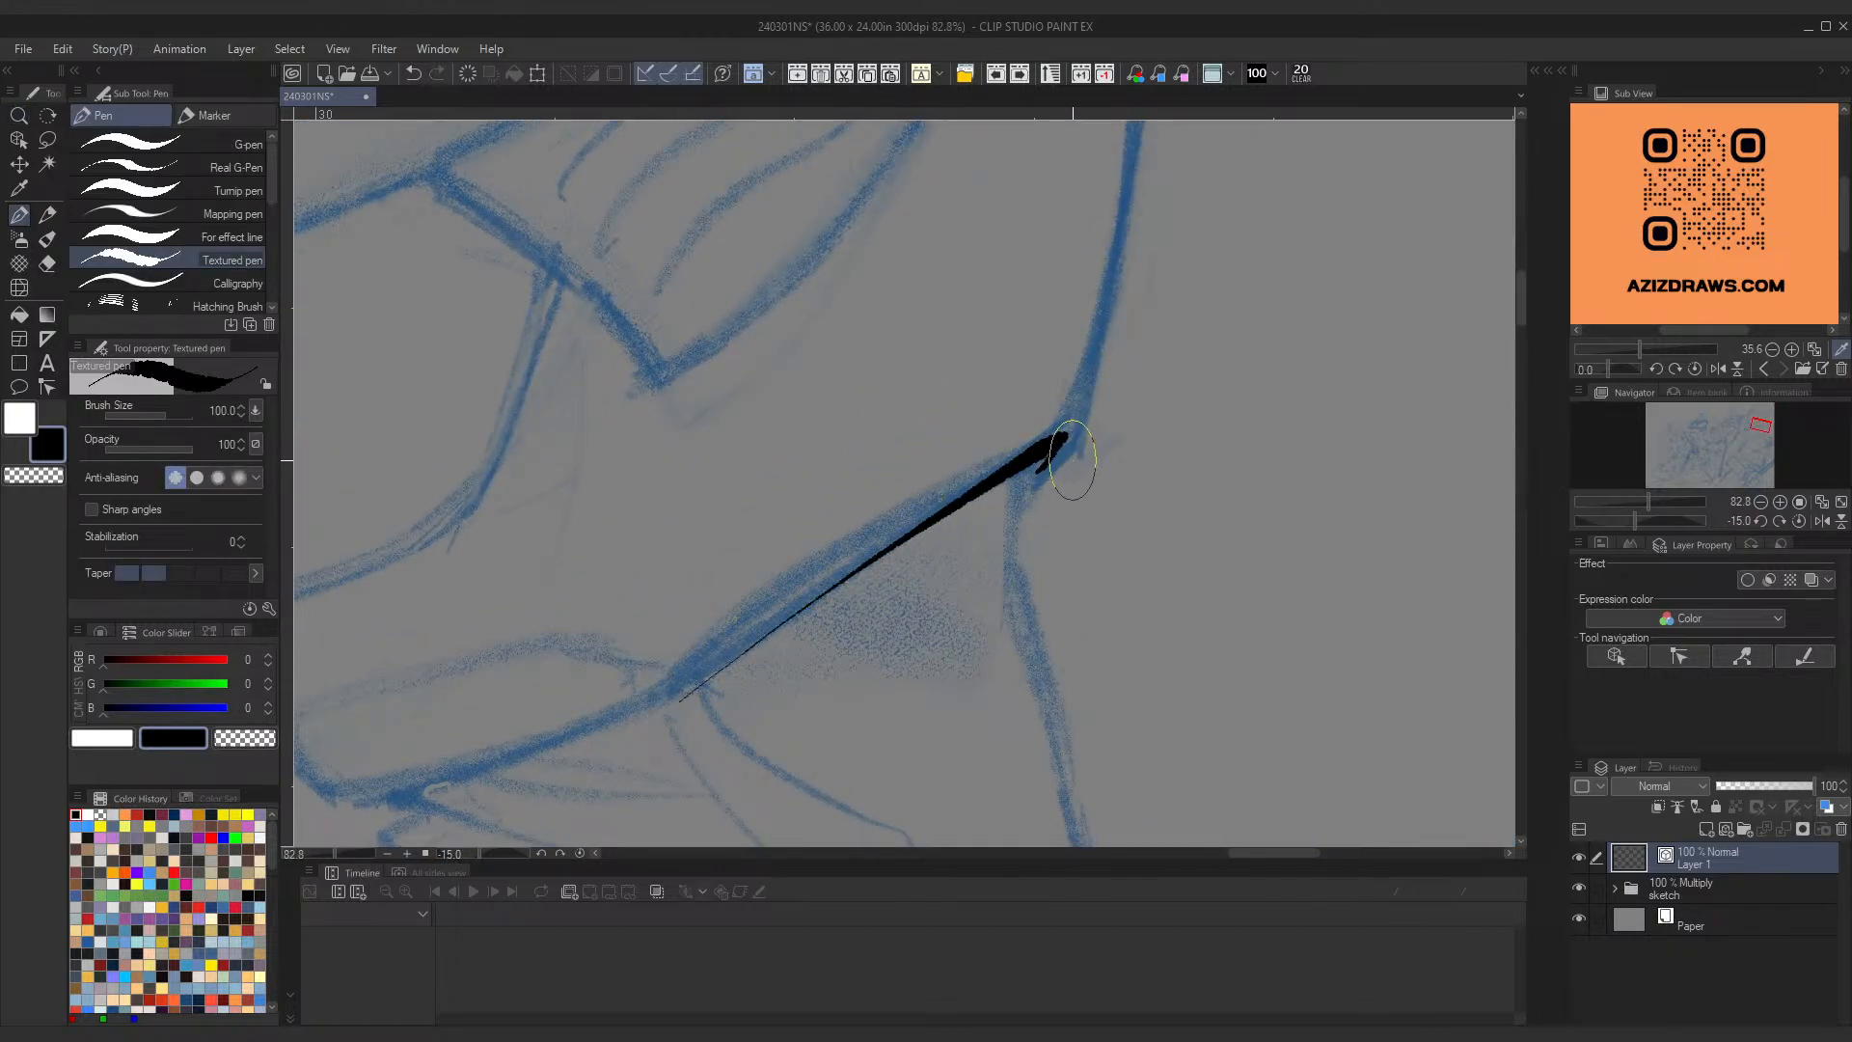
Step: Try repeated Textured pen strokes along the large helmet's rear lower edge, from the rear corner to the neck fold, and undo them
{"action": "key", "text": "ctrl+z"}
{"action": "left_click_drag", "start_coordinate": [1069, 432], "coordinate": [638, 709]}
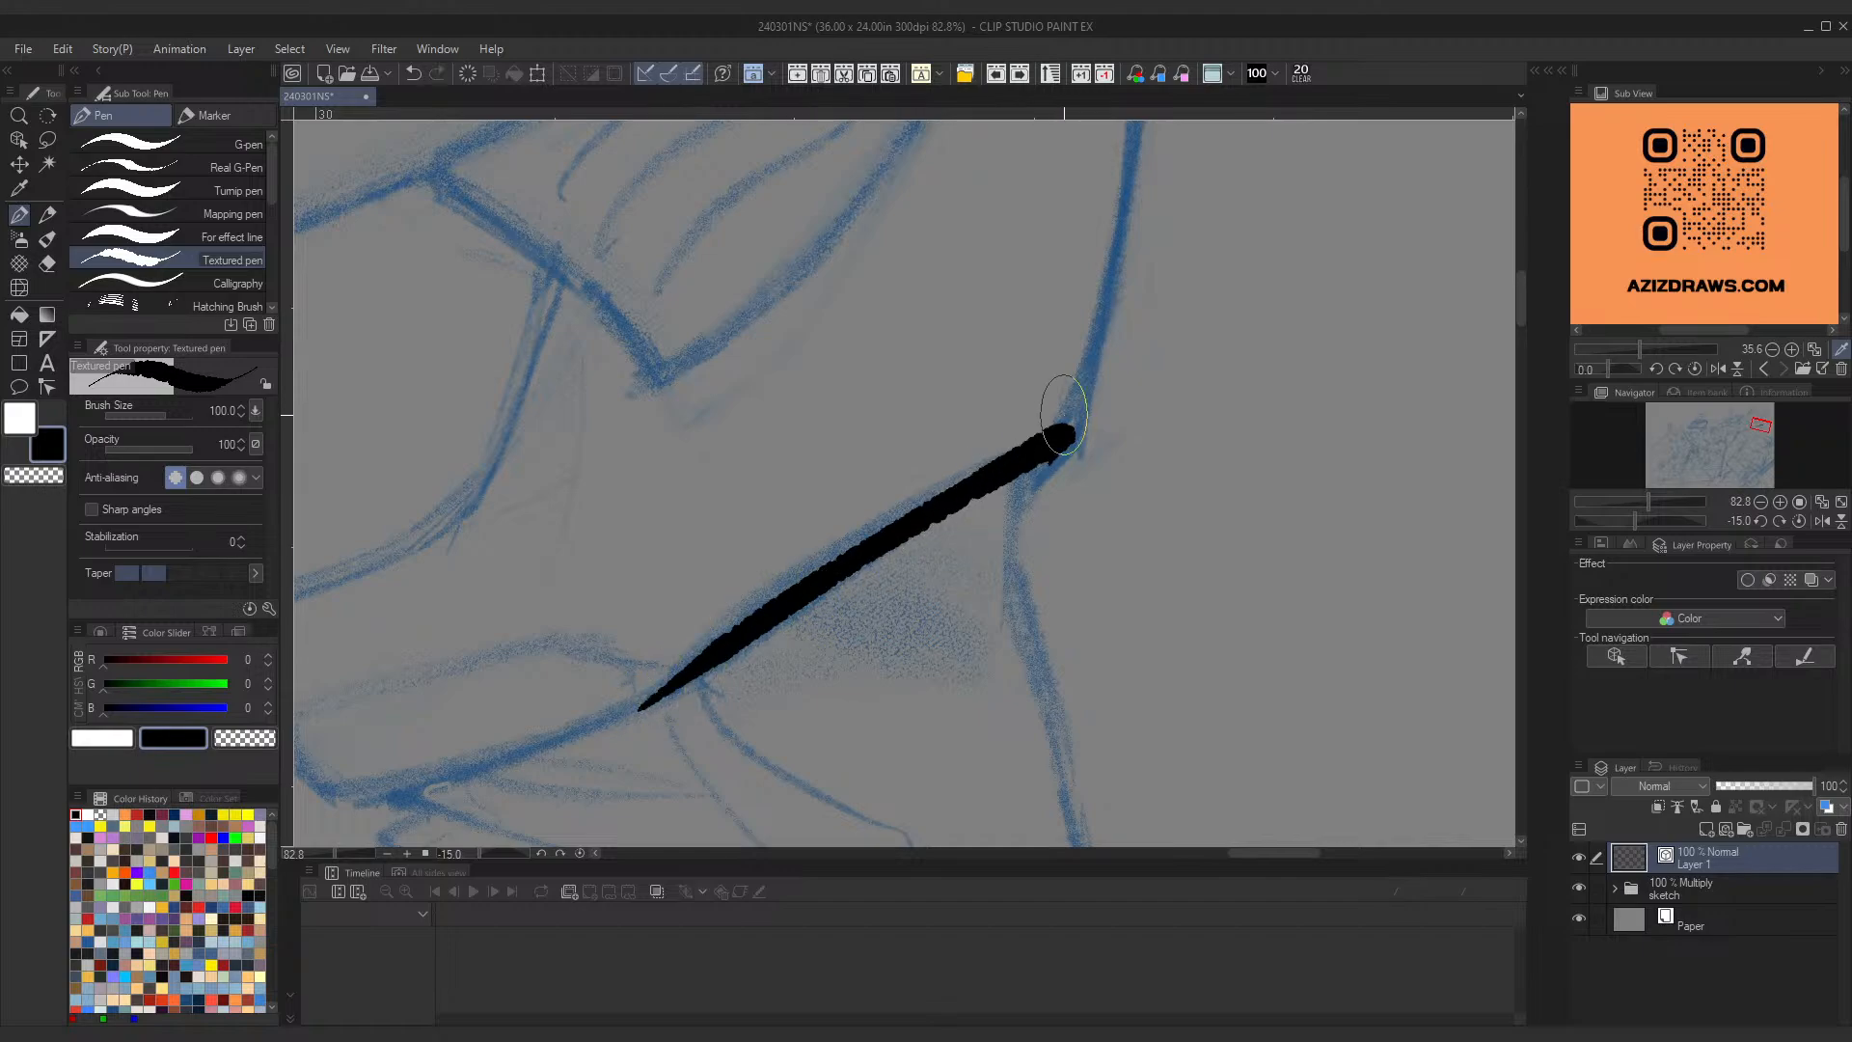
{"action": "key", "text": "ctrl+z"}
{"action": "left_click_drag", "start_coordinate": [1061, 431], "coordinate": [638, 709]}
{"action": "key", "text": "ctrl+z"}
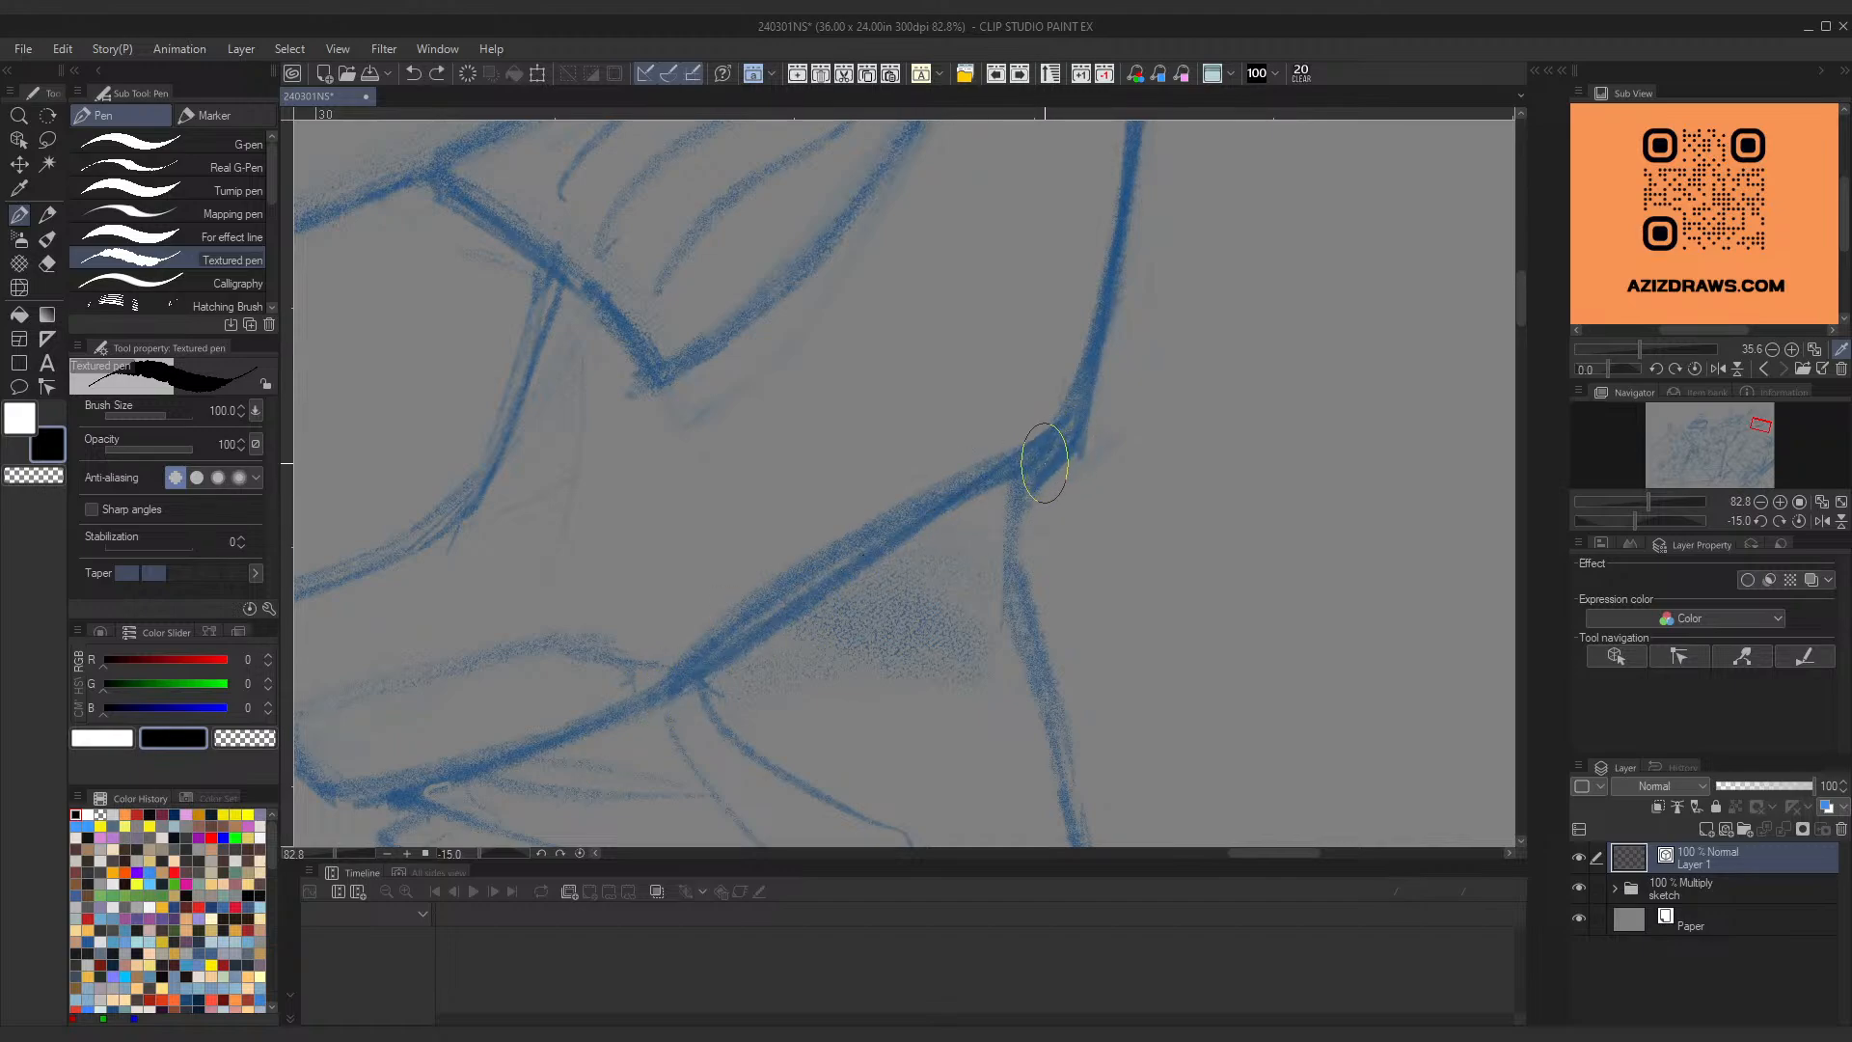
{"action": "mouse_move", "coordinate": [1067, 432]}
{"action": "left_mouse_down"}
{"action": "mouse_move", "coordinate": [1023, 456]}
{"action": "mouse_move", "coordinate": [651, 674]}
{"action": "left_mouse_up"}
{"action": "key", "text": "ctrl+z"}
{"action": "mouse_move", "coordinate": [1050, 464]}
{"action": "left_mouse_down"}
{"action": "mouse_move", "coordinate": [1062, 450]}
{"action": "mouse_move", "coordinate": [637, 721]}
{"action": "left_mouse_up"}
{"action": "key", "text": "ctrl+z"}
Step: Examine the large helmet and its jaw line in the sketch, both up close and within the whole figure group
{"action": "scroll", "coordinate": [1047, 463], "scroll_direction": "down", "scroll_amount": 3}
{"action": "scroll", "coordinate": [779, 440], "scroll_direction": "up", "scroll_amount": 2}
{"action": "scroll", "coordinate": [776, 492], "scroll_direction": "down", "scroll_amount": 3}
{"action": "scroll", "coordinate": [777, 492], "scroll_direction": "down", "scroll_amount": 2}
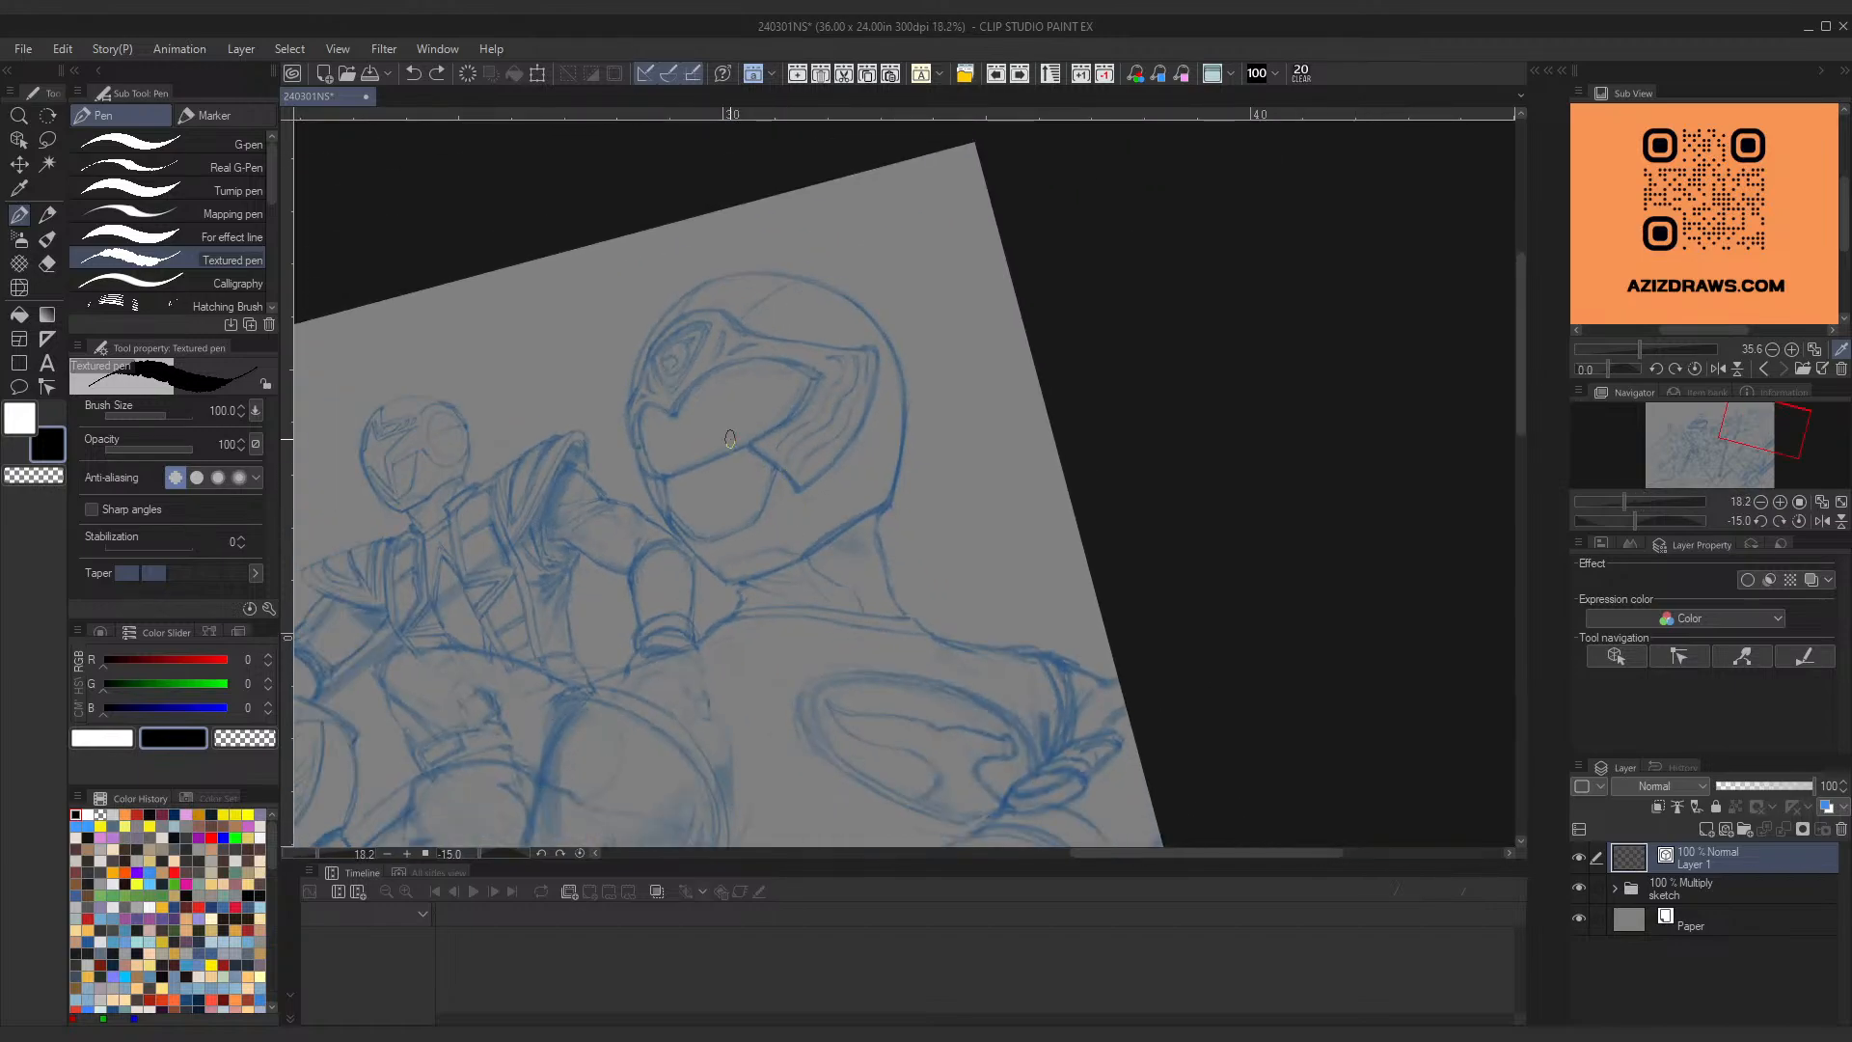
{"action": "scroll", "coordinate": [1032, 441], "scroll_direction": "up", "scroll_amount": 2}
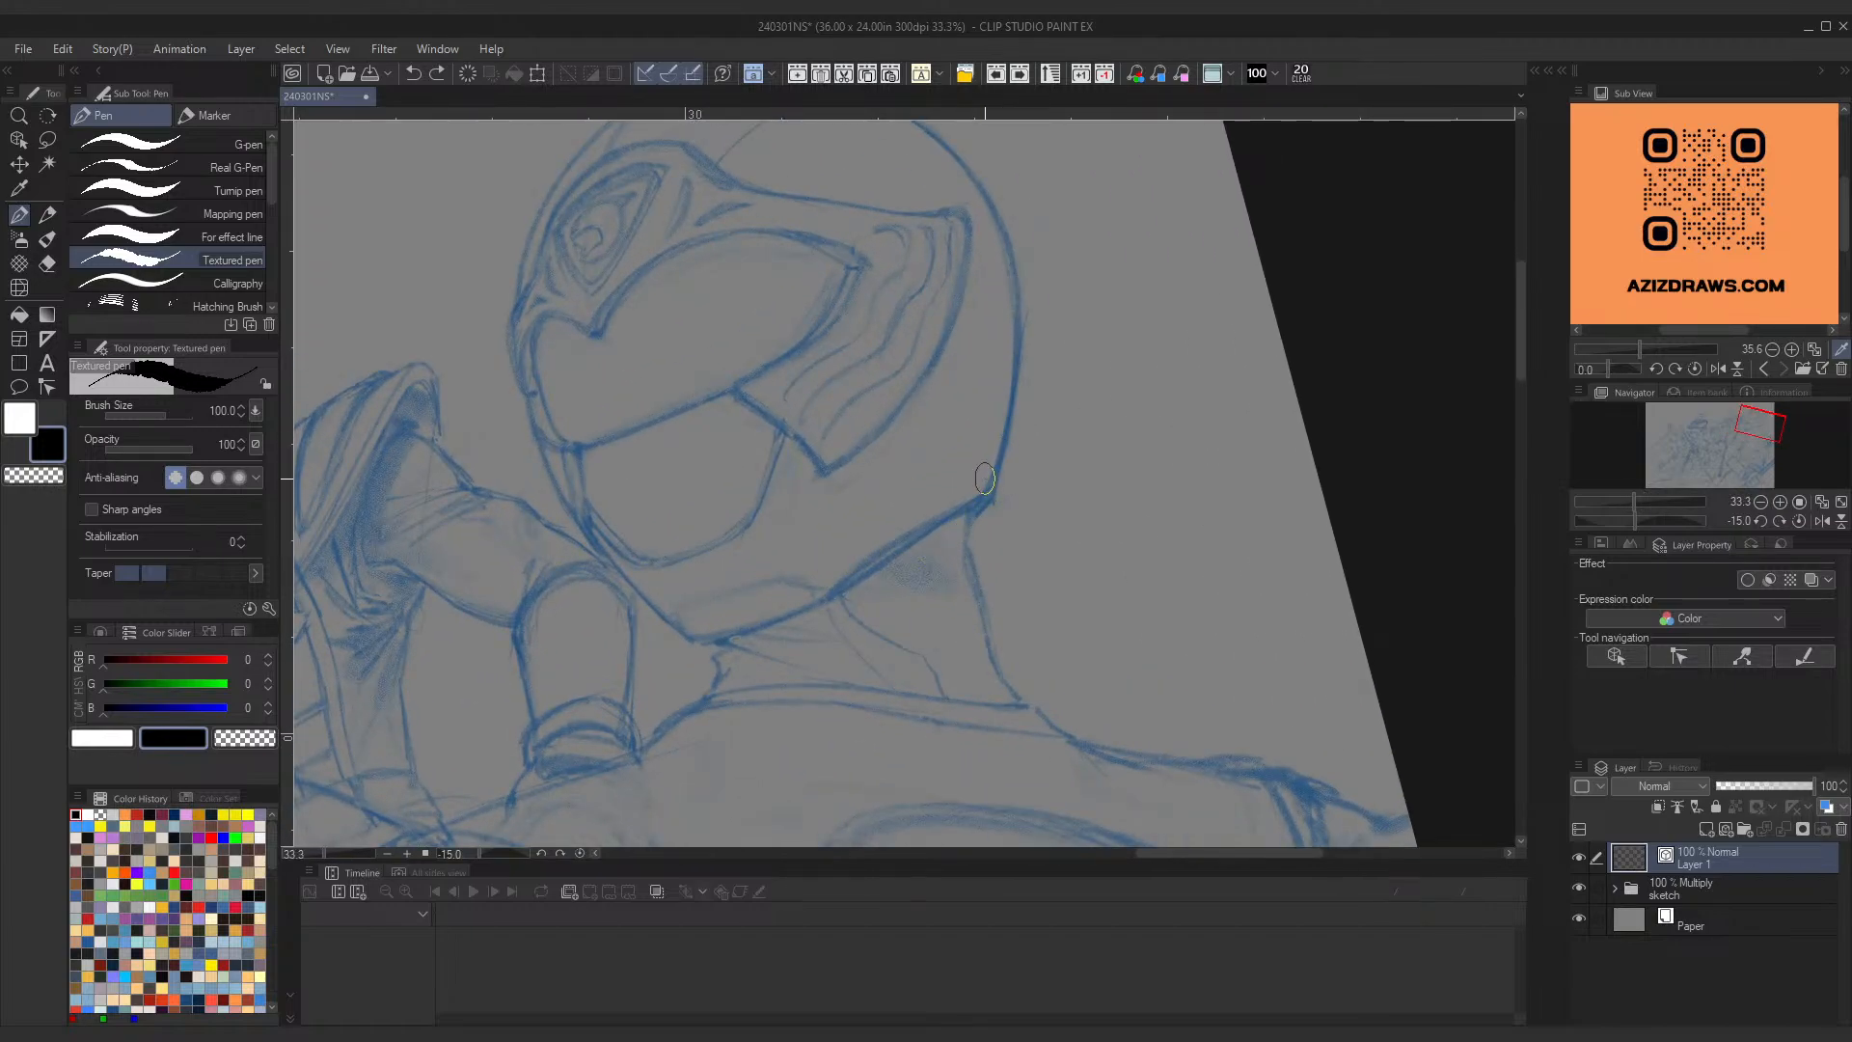
{"action": "scroll", "coordinate": [984, 477], "scroll_direction": "up", "scroll_amount": 3}
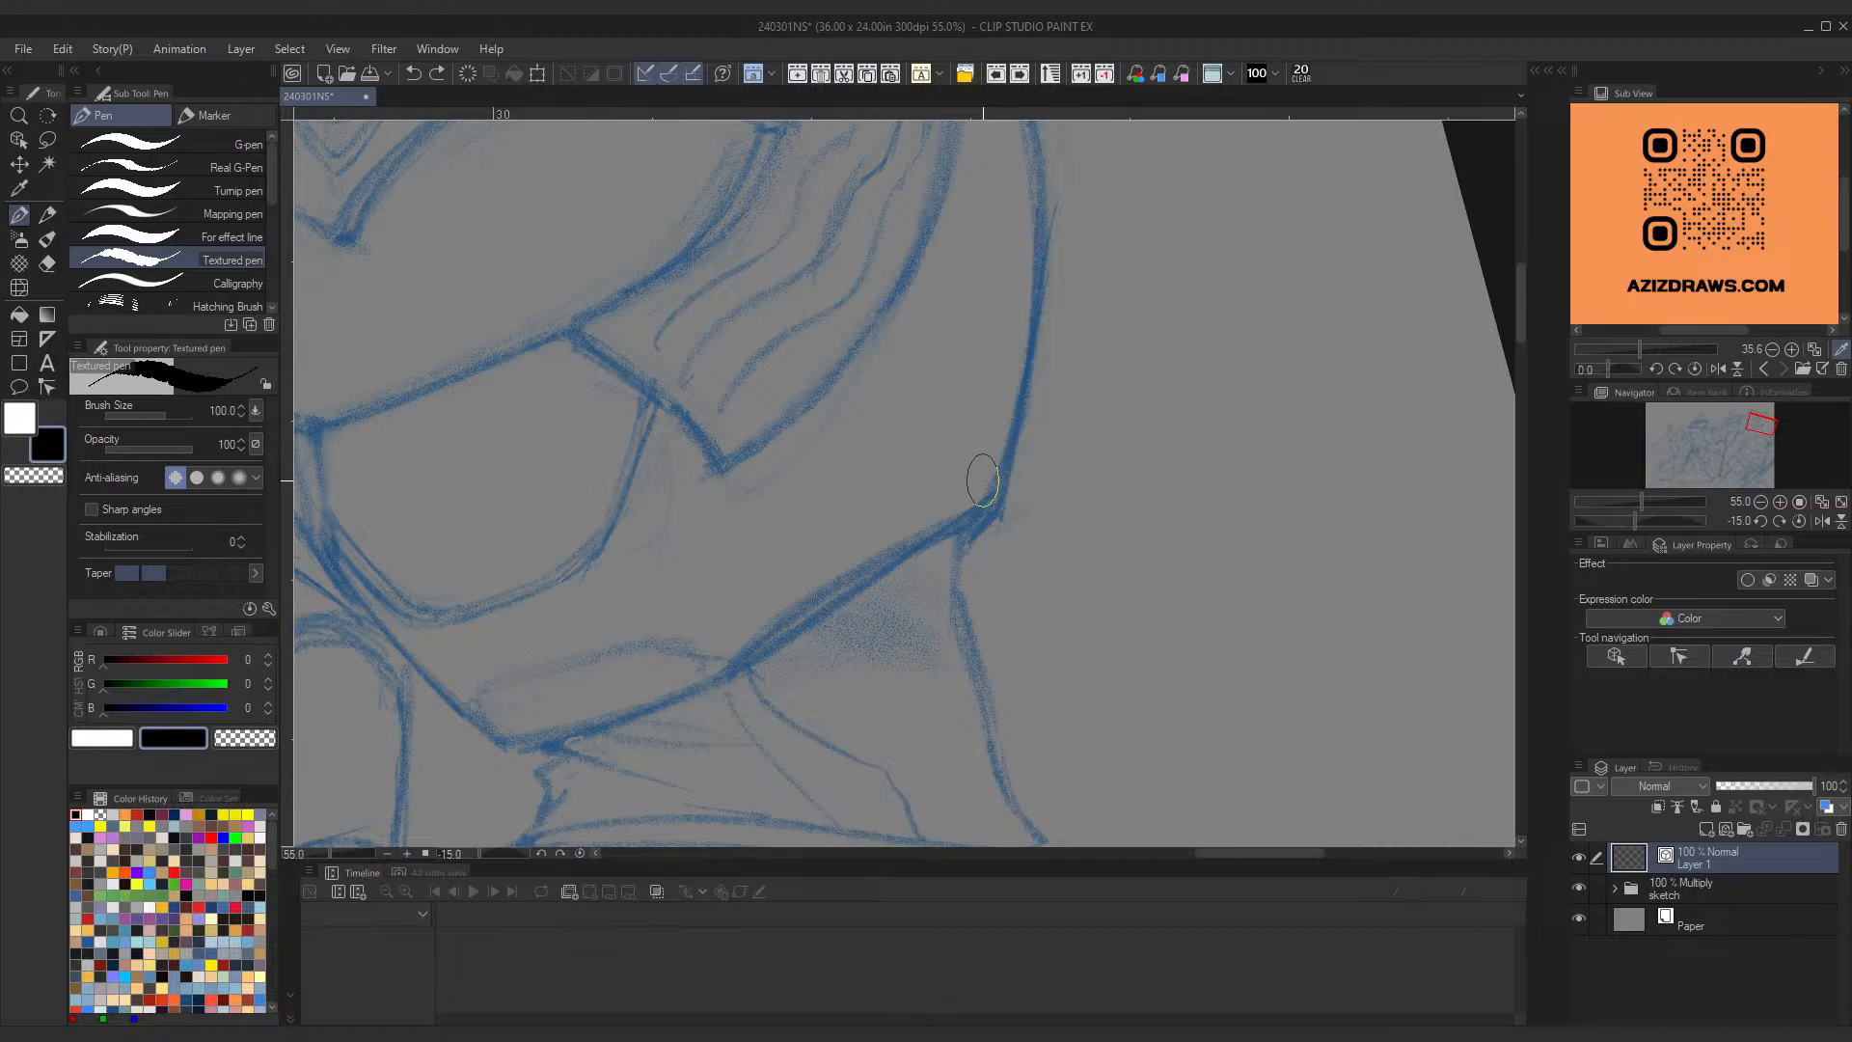
{"action": "scroll", "coordinate": [955, 535], "scroll_direction": "up", "scroll_amount": 1}
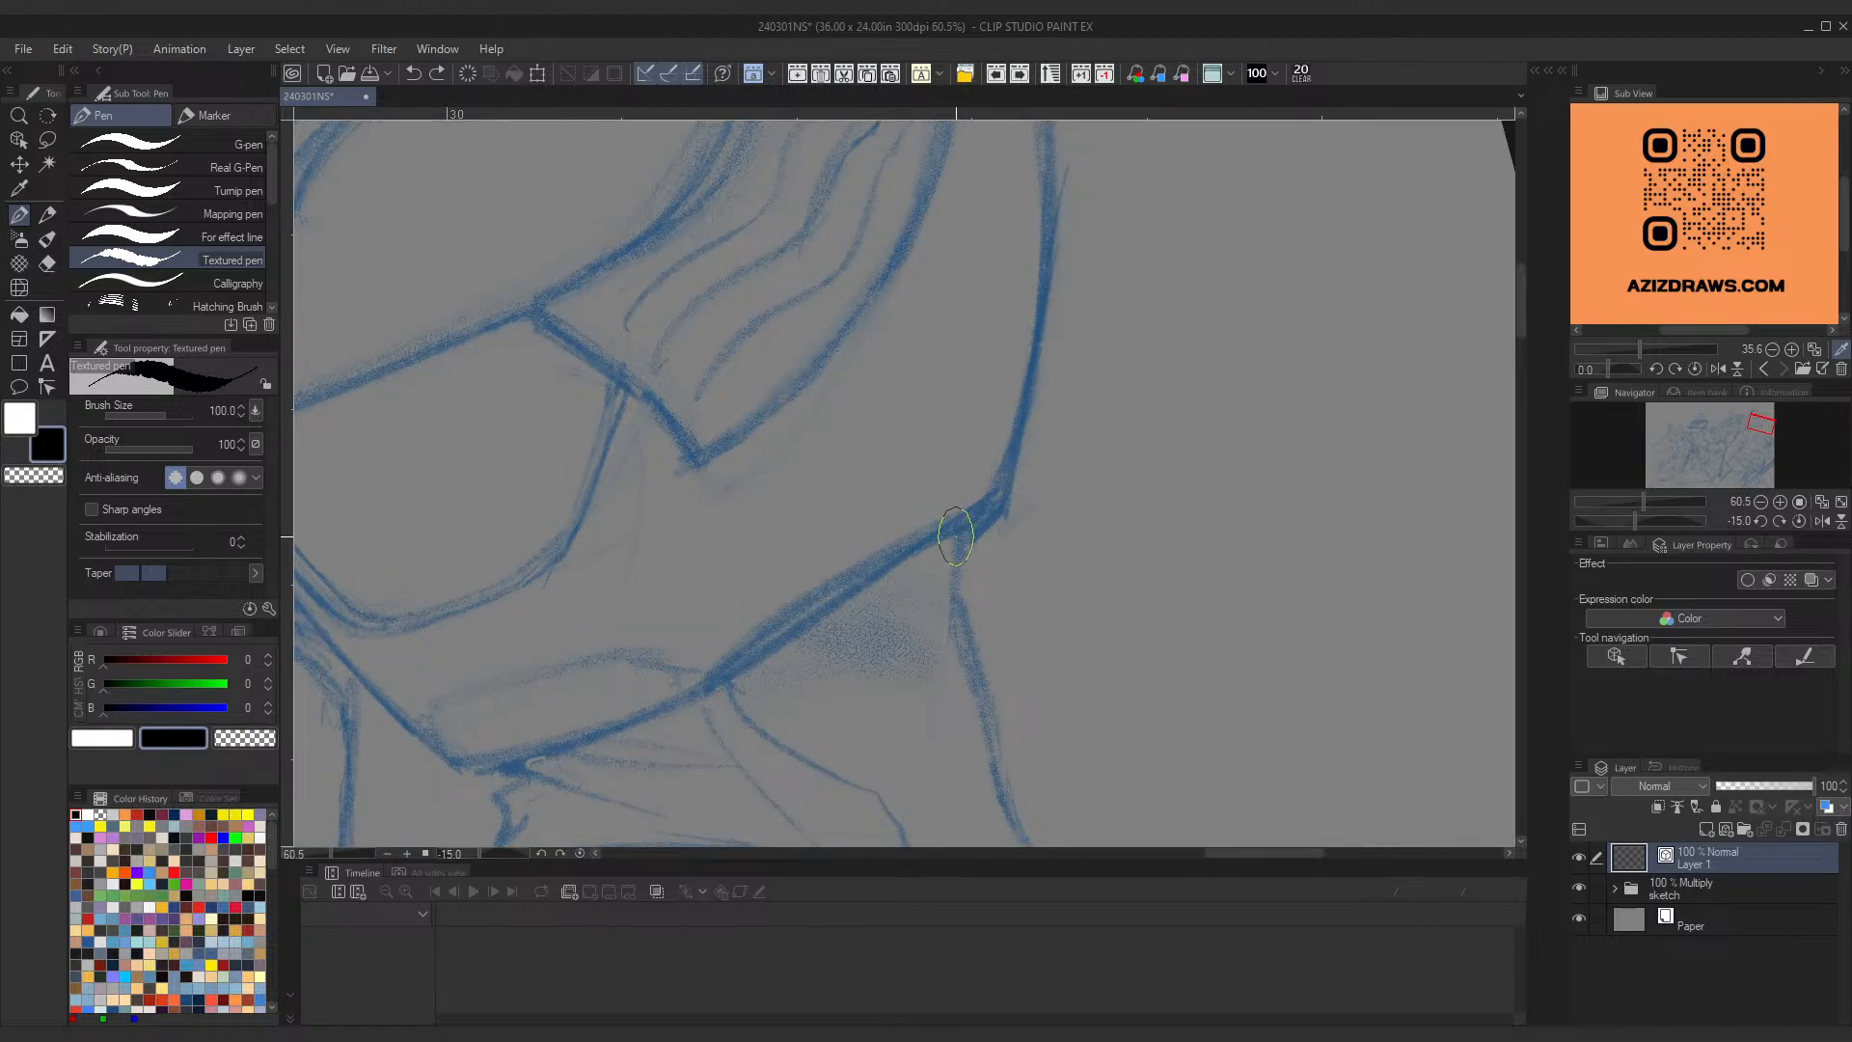
{"action": "scroll", "coordinate": [955, 536], "scroll_direction": "down", "scroll_amount": 4}
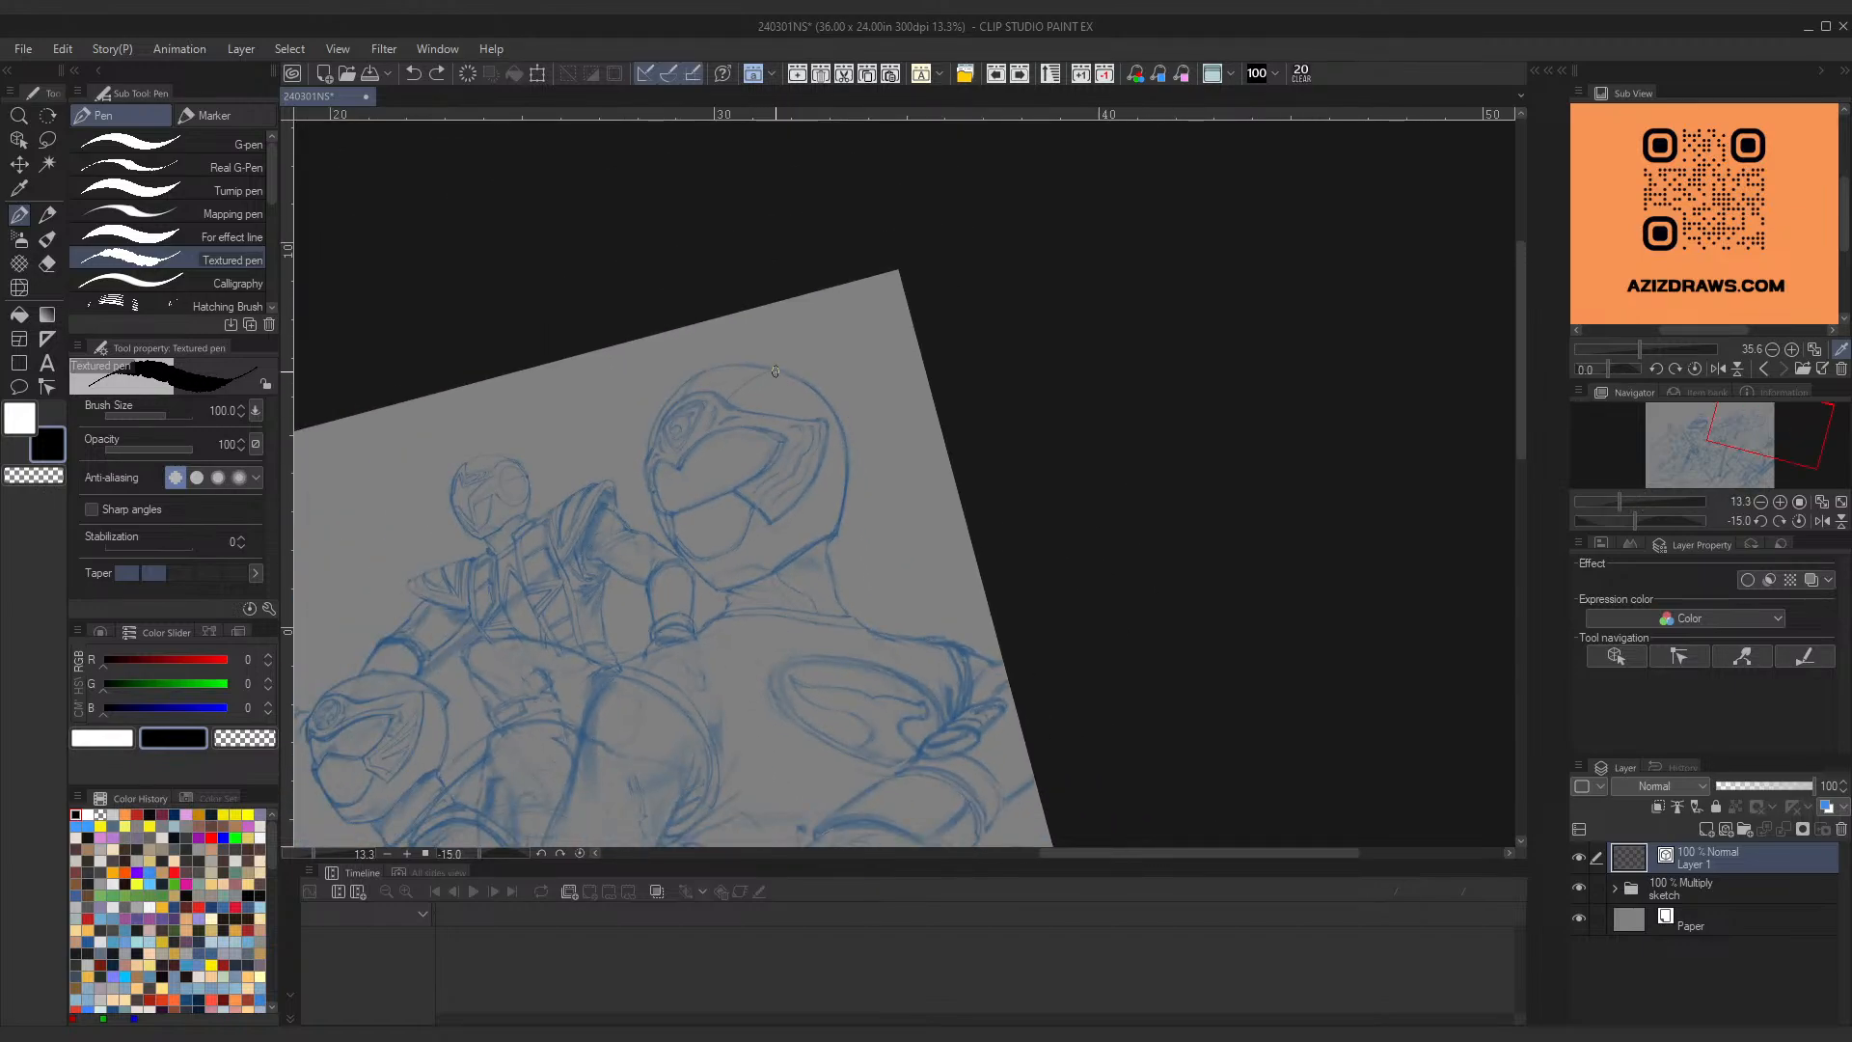
{"action": "scroll", "coordinate": [775, 371], "scroll_direction": "up", "scroll_amount": 1}
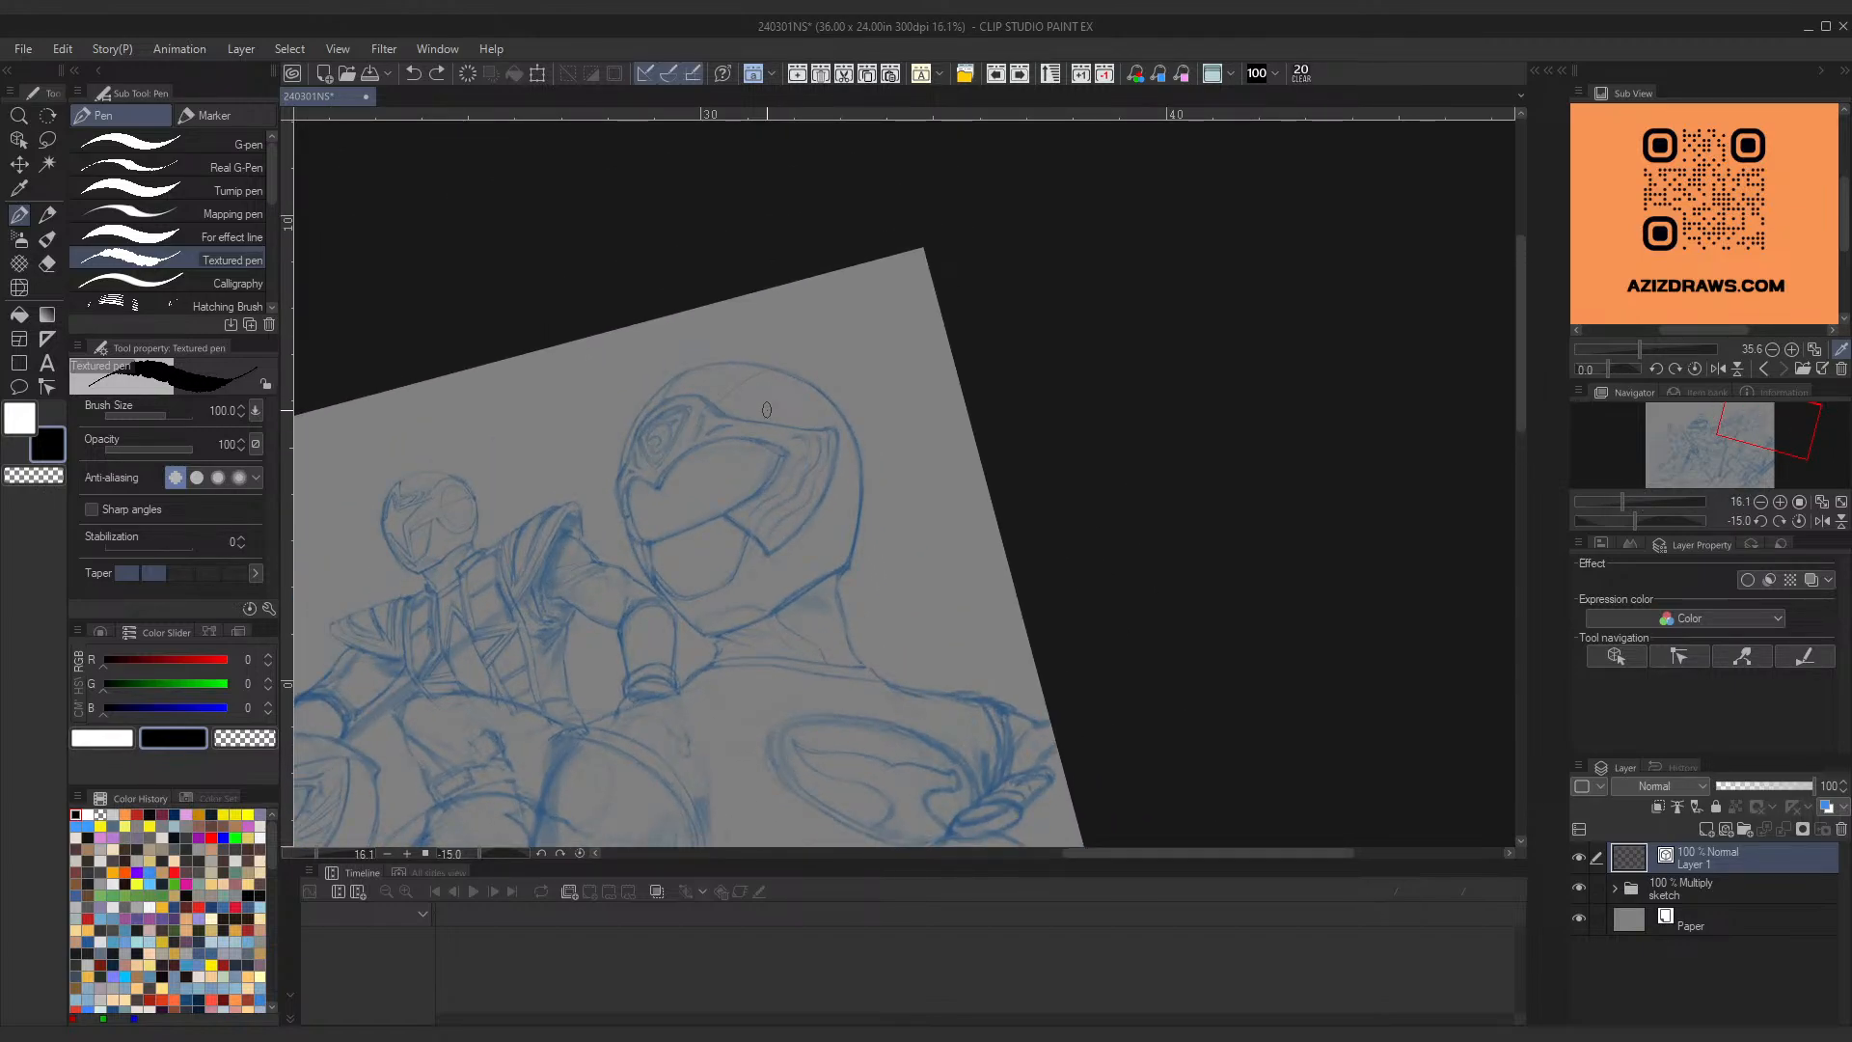
{"action": "scroll", "coordinate": [738, 543], "scroll_direction": "down", "scroll_amount": 2}
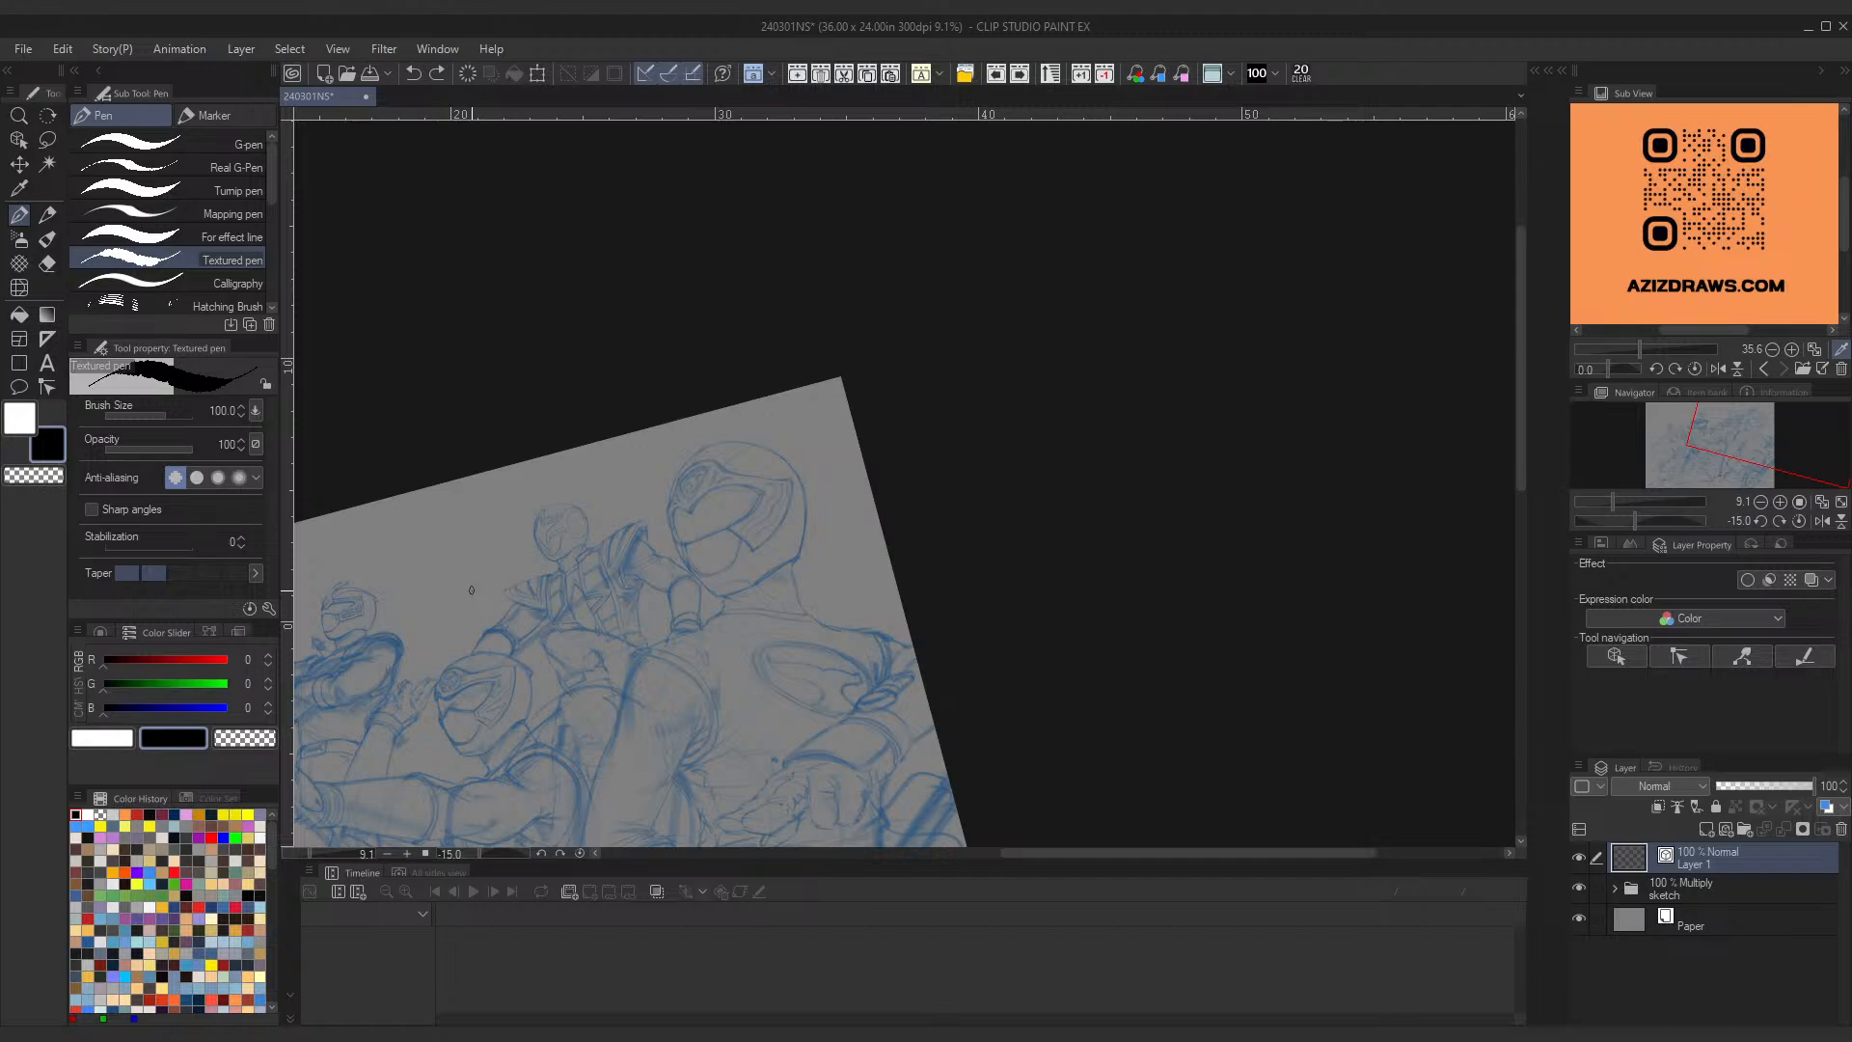
Step: Select the ガサガサ線画ペン pen and try thin strokes in both directions along the helmet's rear lower edge, undoing each
{"action": "scroll", "coordinate": [795, 482], "scroll_direction": "up", "scroll_amount": 4}
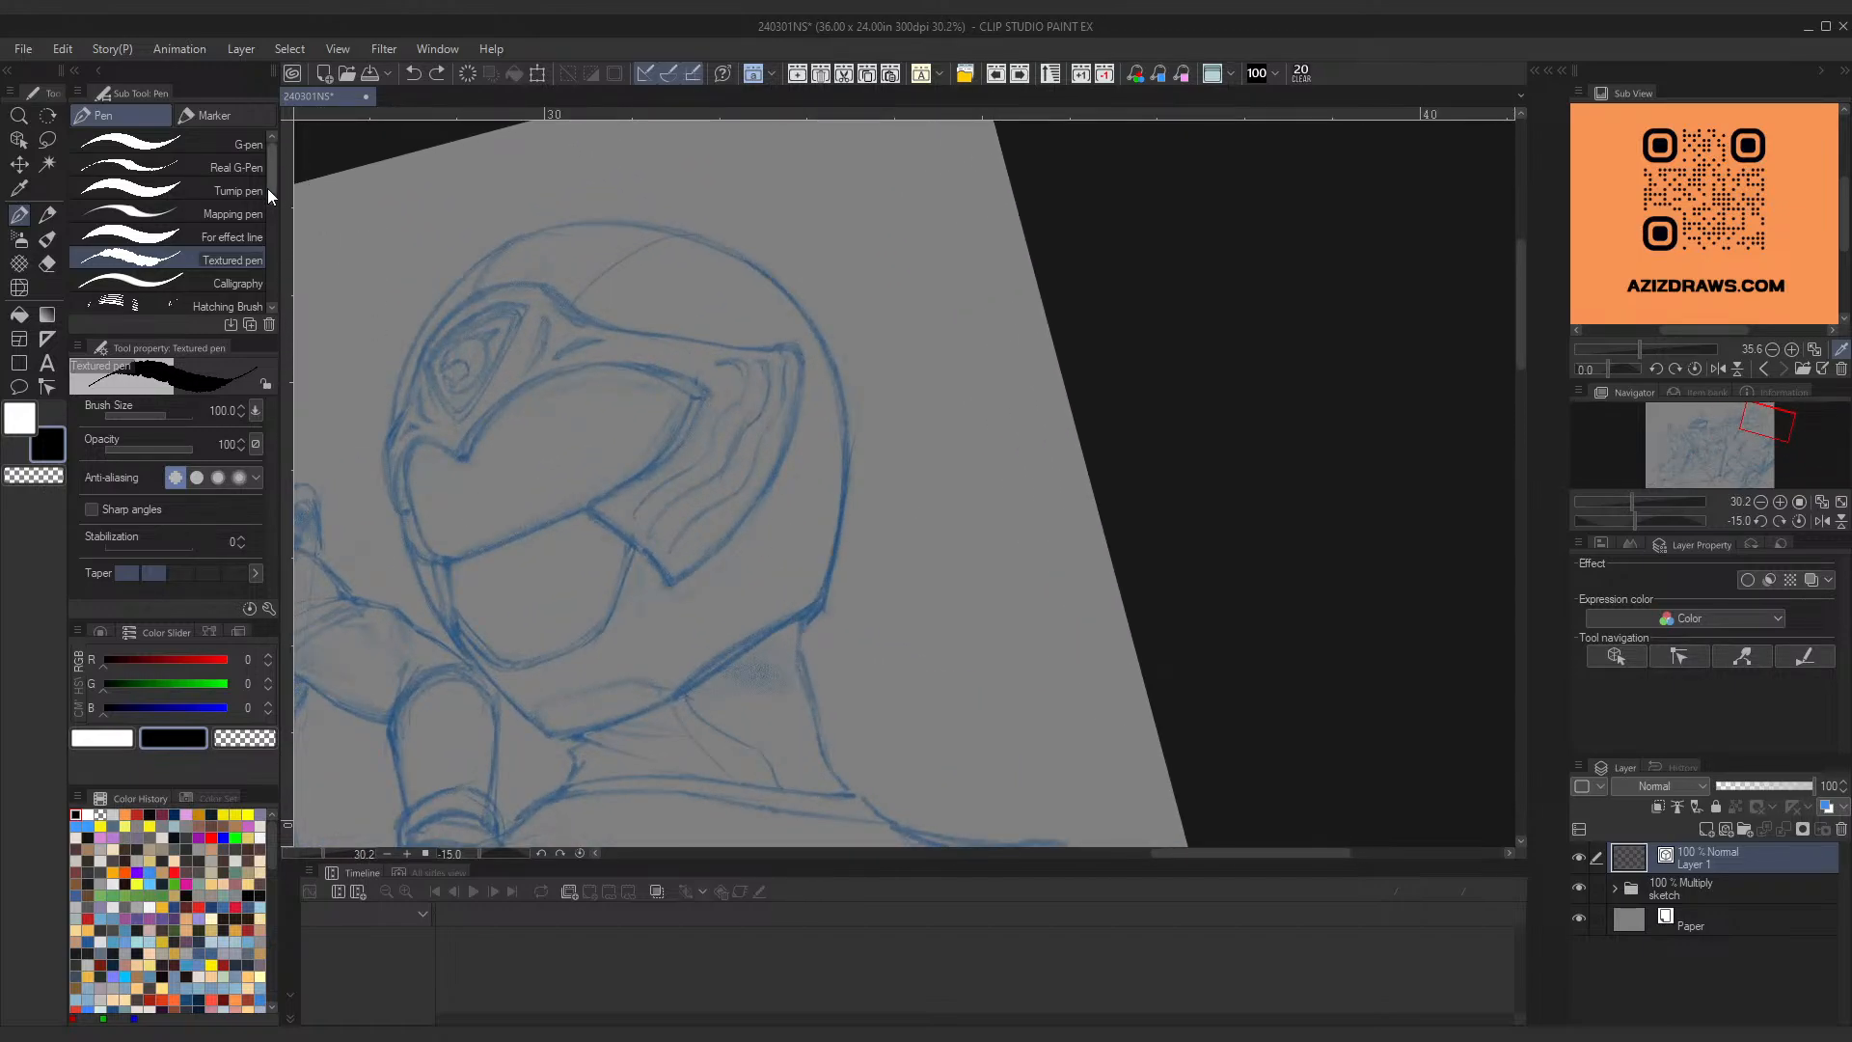
{"action": "scroll", "coordinate": [260, 196], "scroll_direction": "down", "scroll_amount": 5}
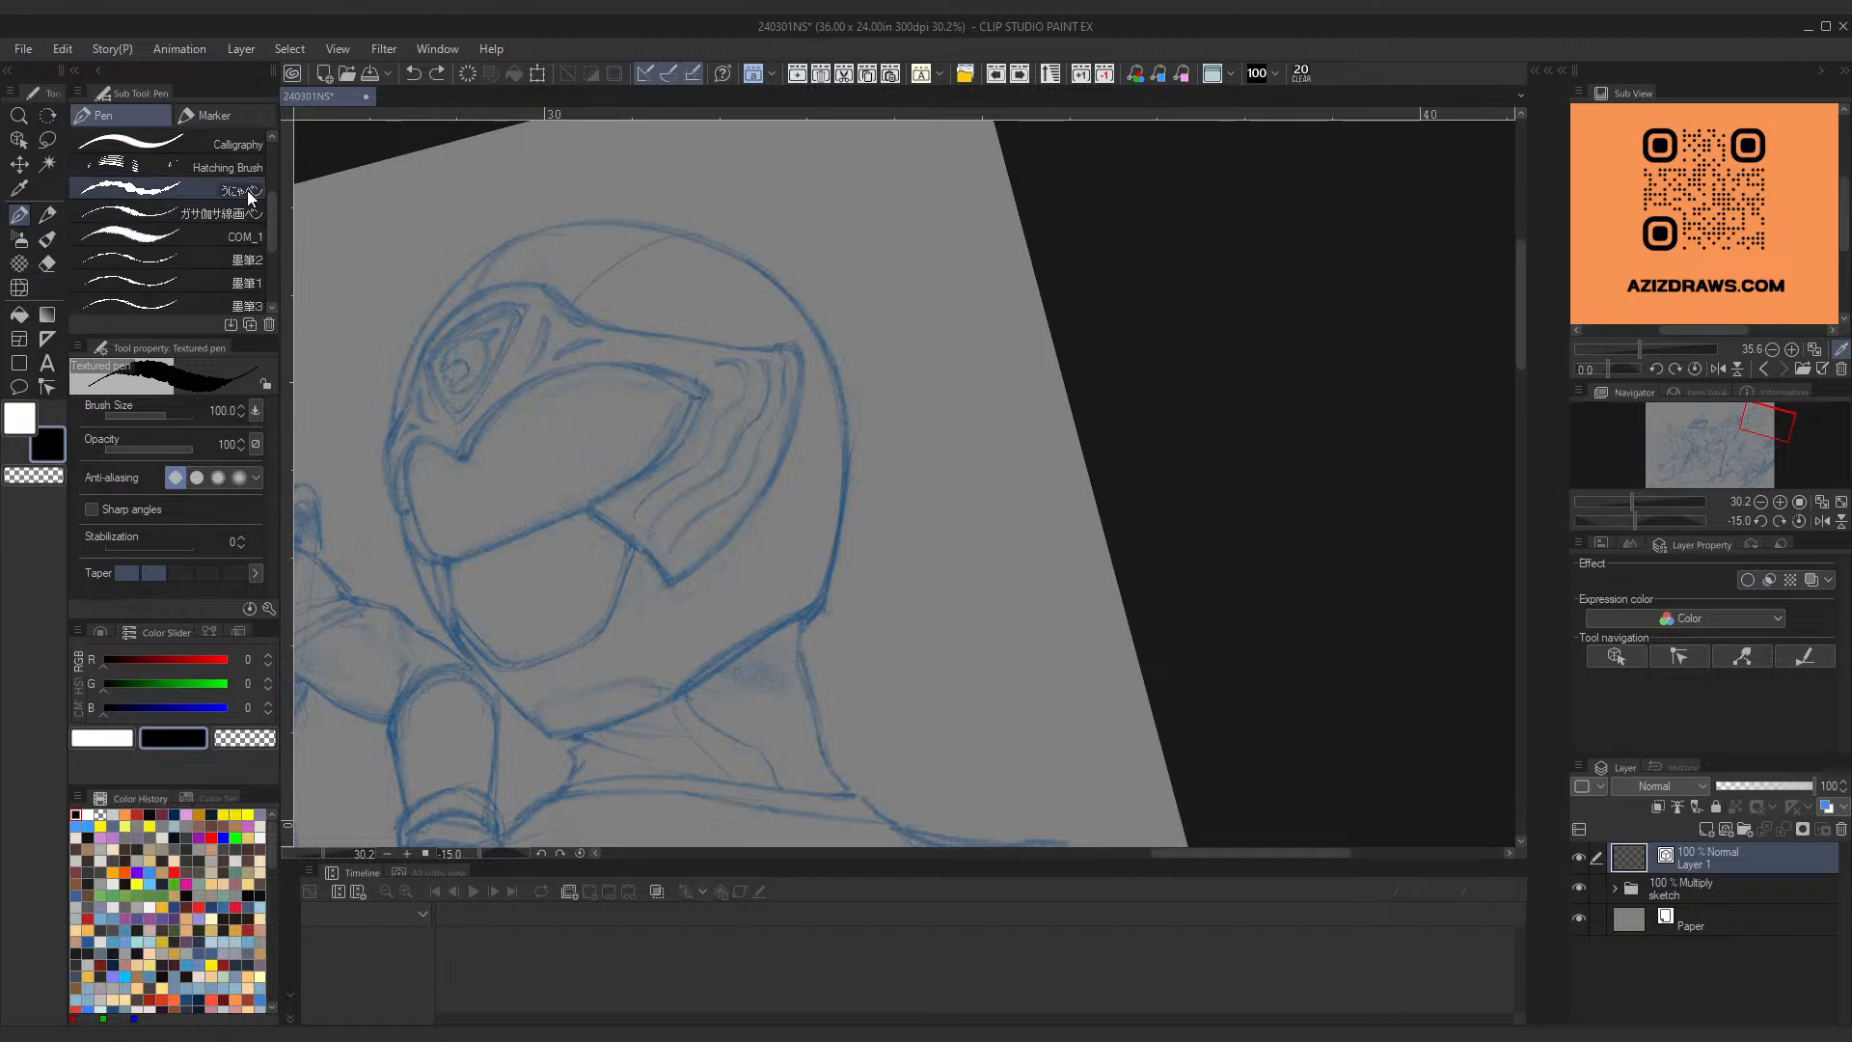
{"action": "left_click", "coordinate": [226, 213]}
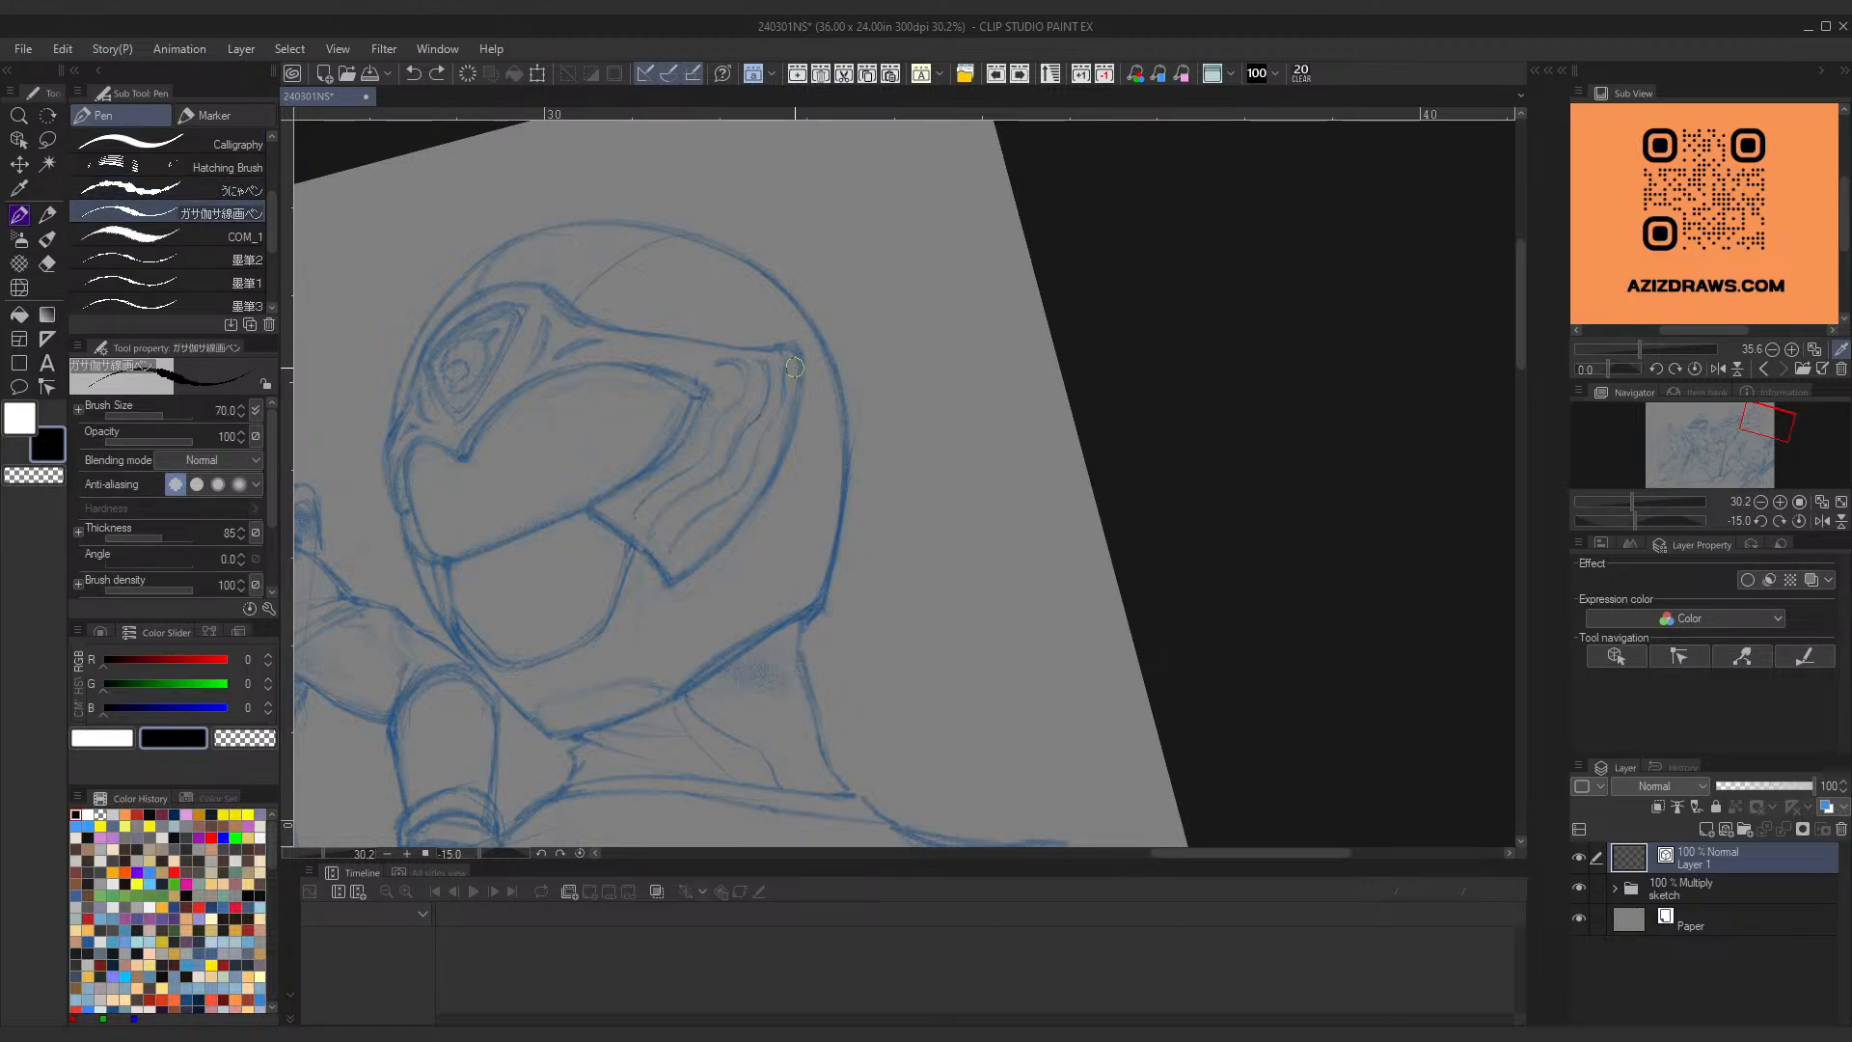
{"action": "scroll", "coordinate": [842, 621], "scroll_direction": "up", "scroll_amount": 5}
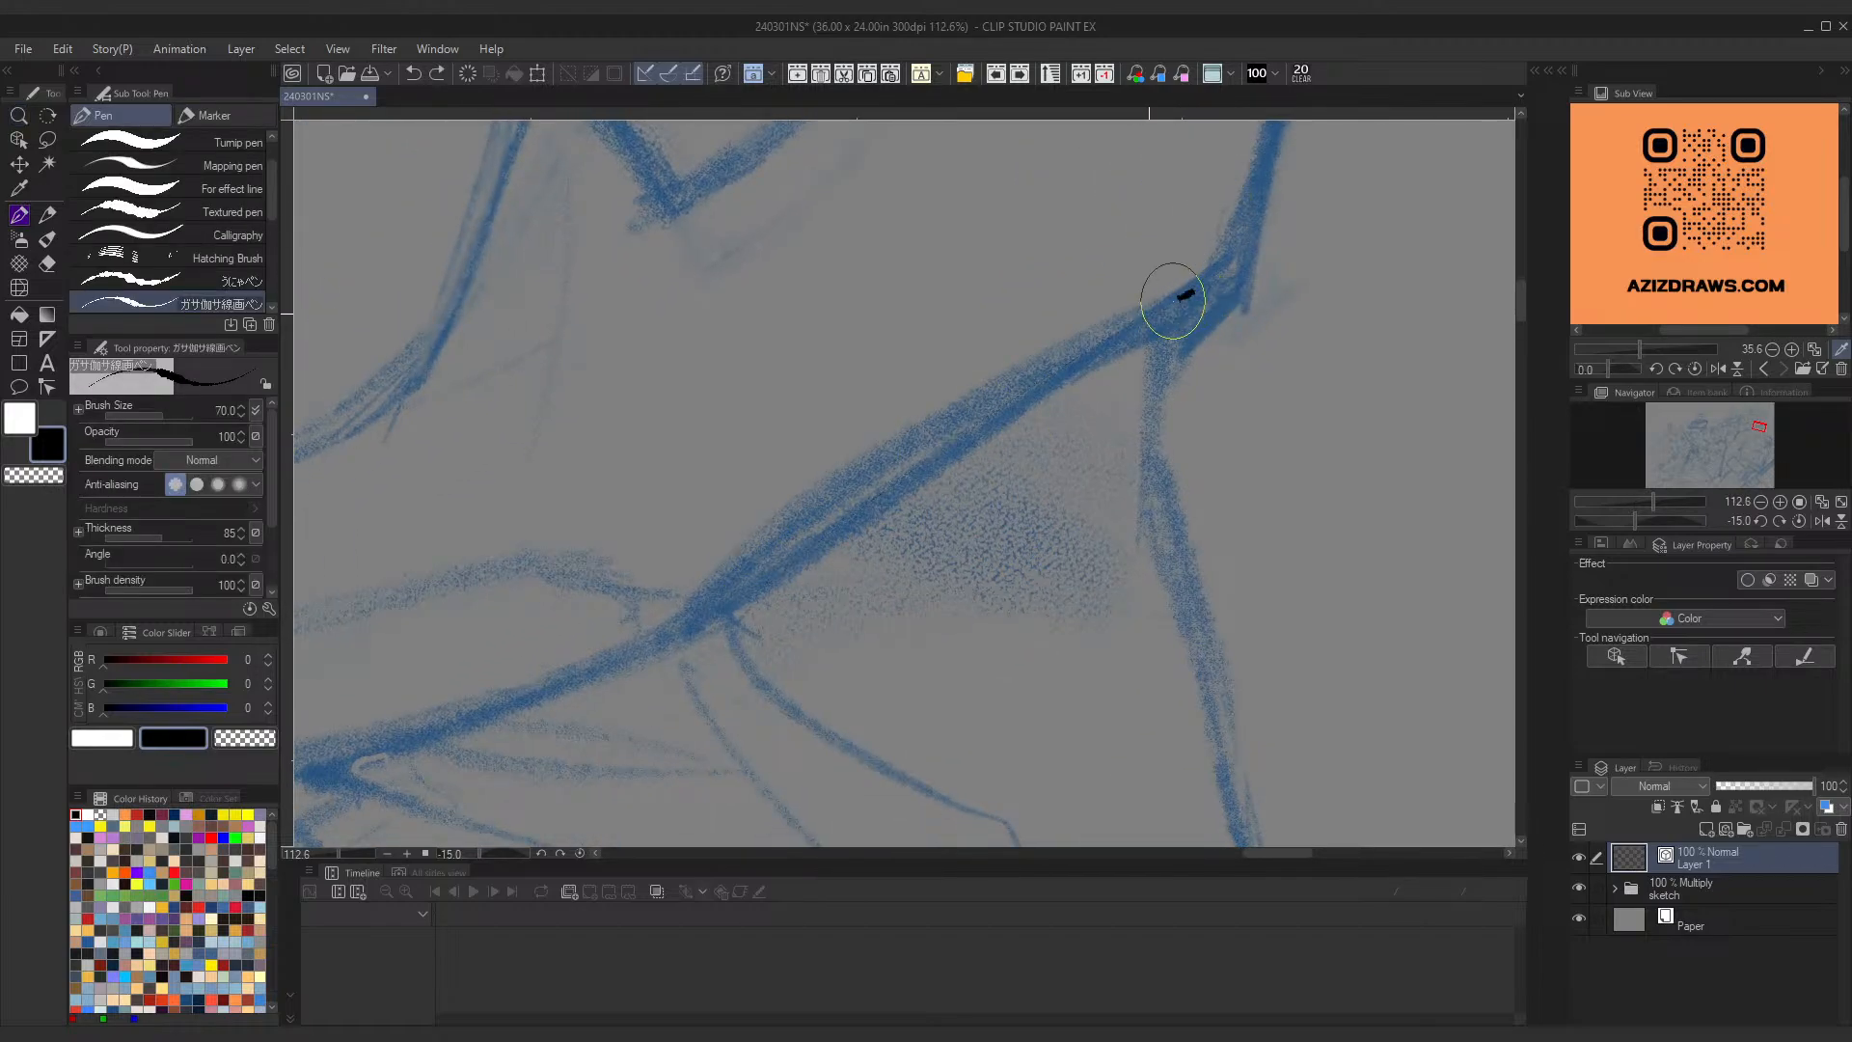
{"action": "left_click_drag", "start_coordinate": [1190, 292], "coordinate": [735, 590]}
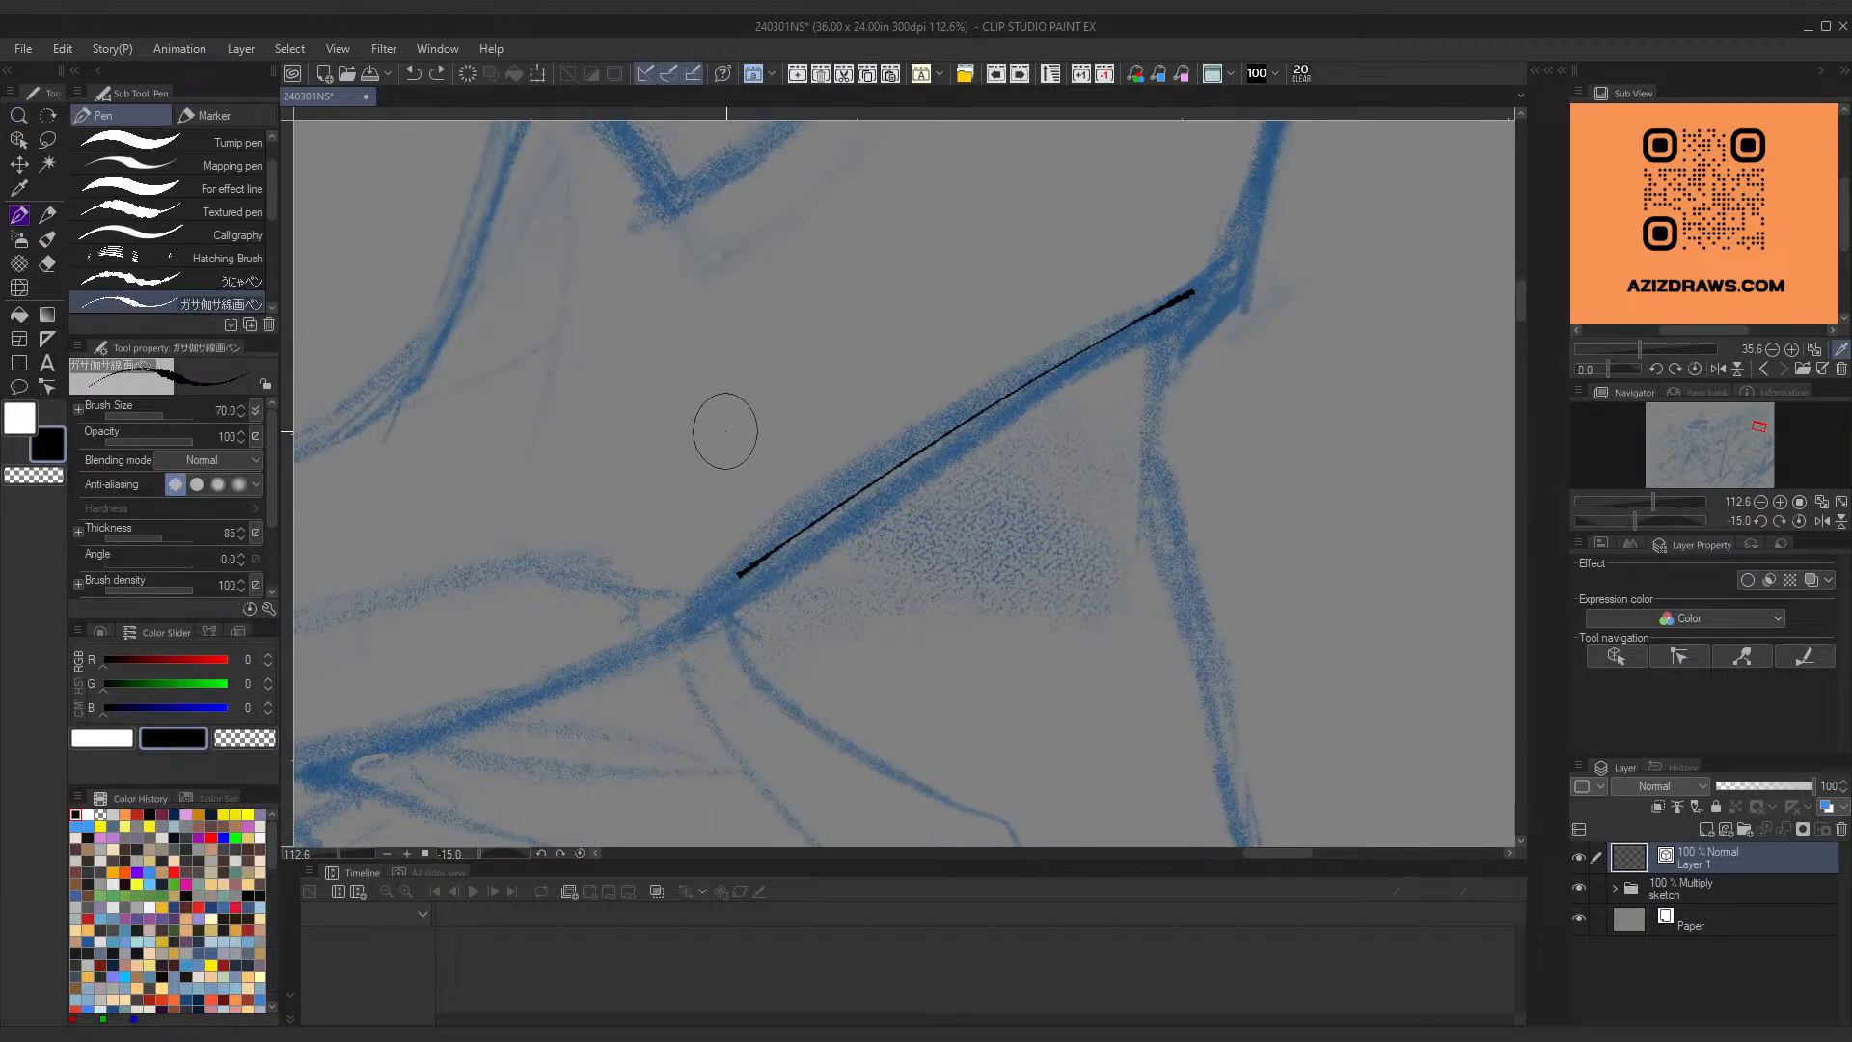
{"action": "key", "text": "ctrl+z"}
{"action": "mouse_move", "coordinate": [719, 603]}
{"action": "left_mouse_down"}
{"action": "mouse_move", "coordinate": [813, 538]}
{"action": "mouse_move", "coordinate": [1197, 278]}
{"action": "left_mouse_up"}
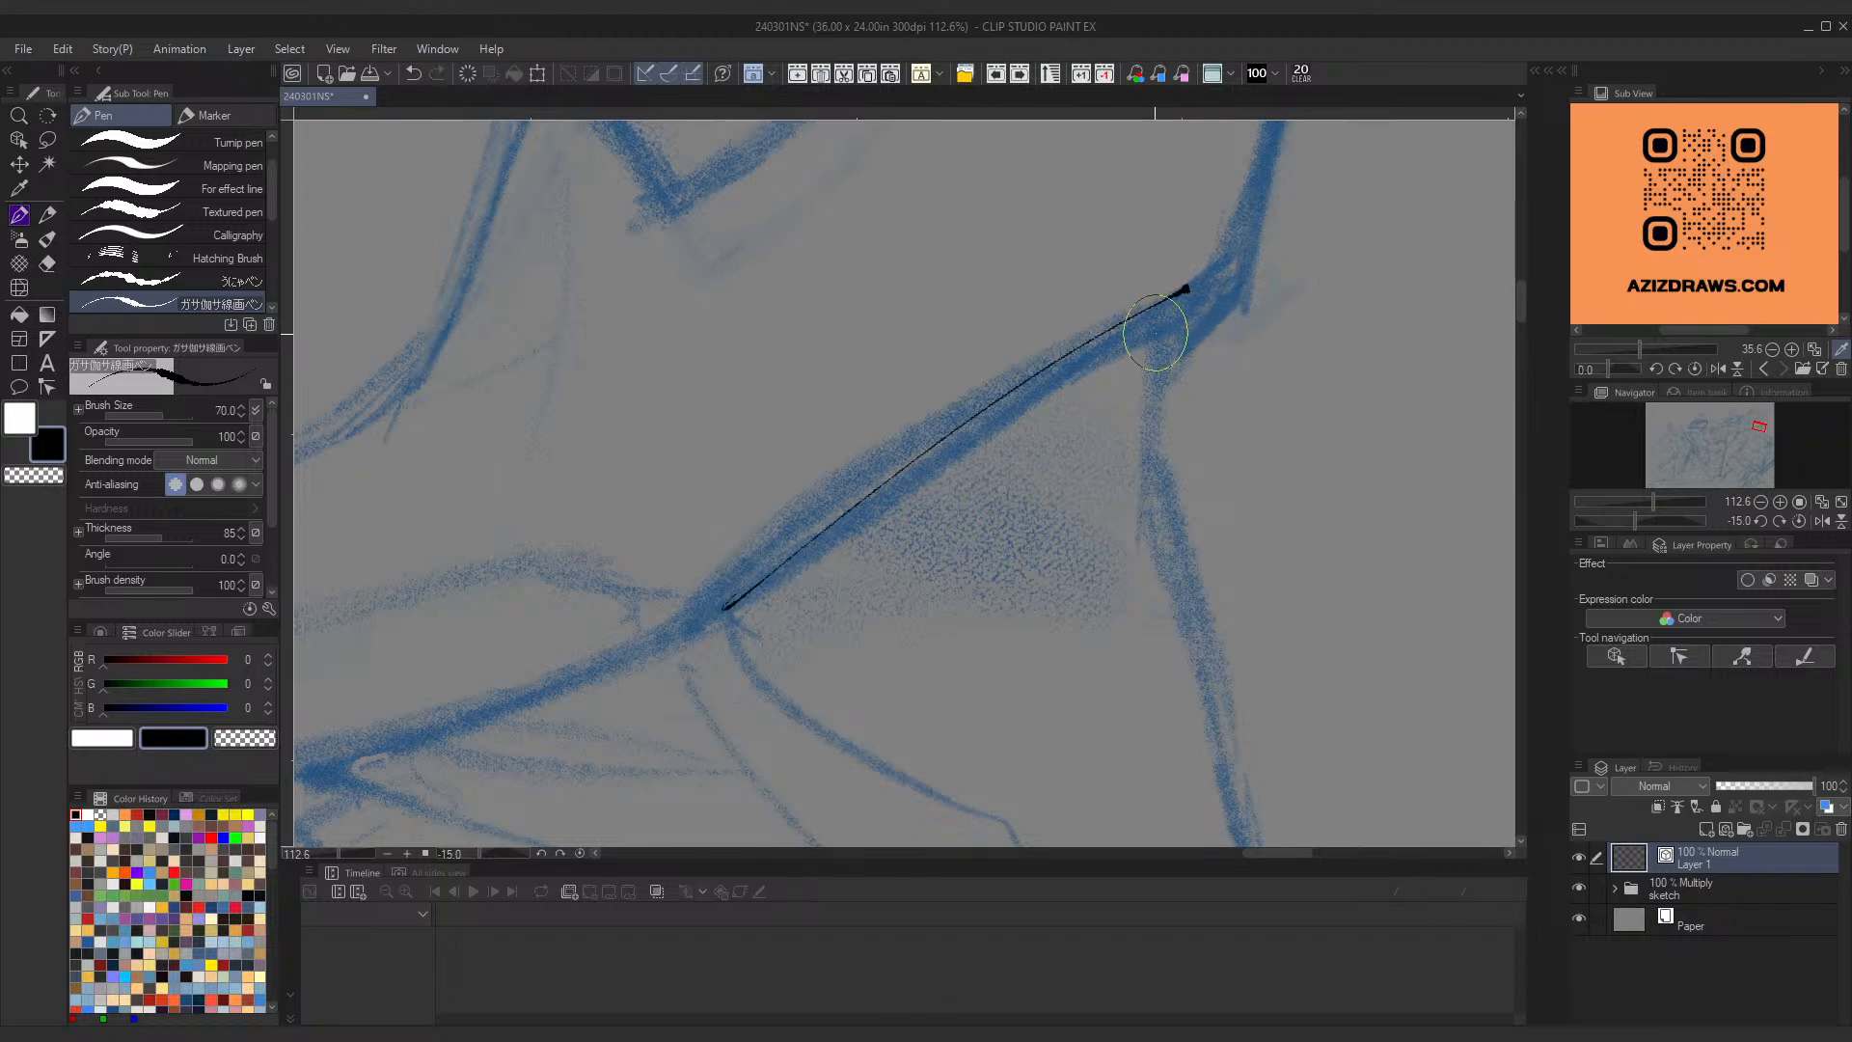
{"action": "key", "text": "ctrl+z"}
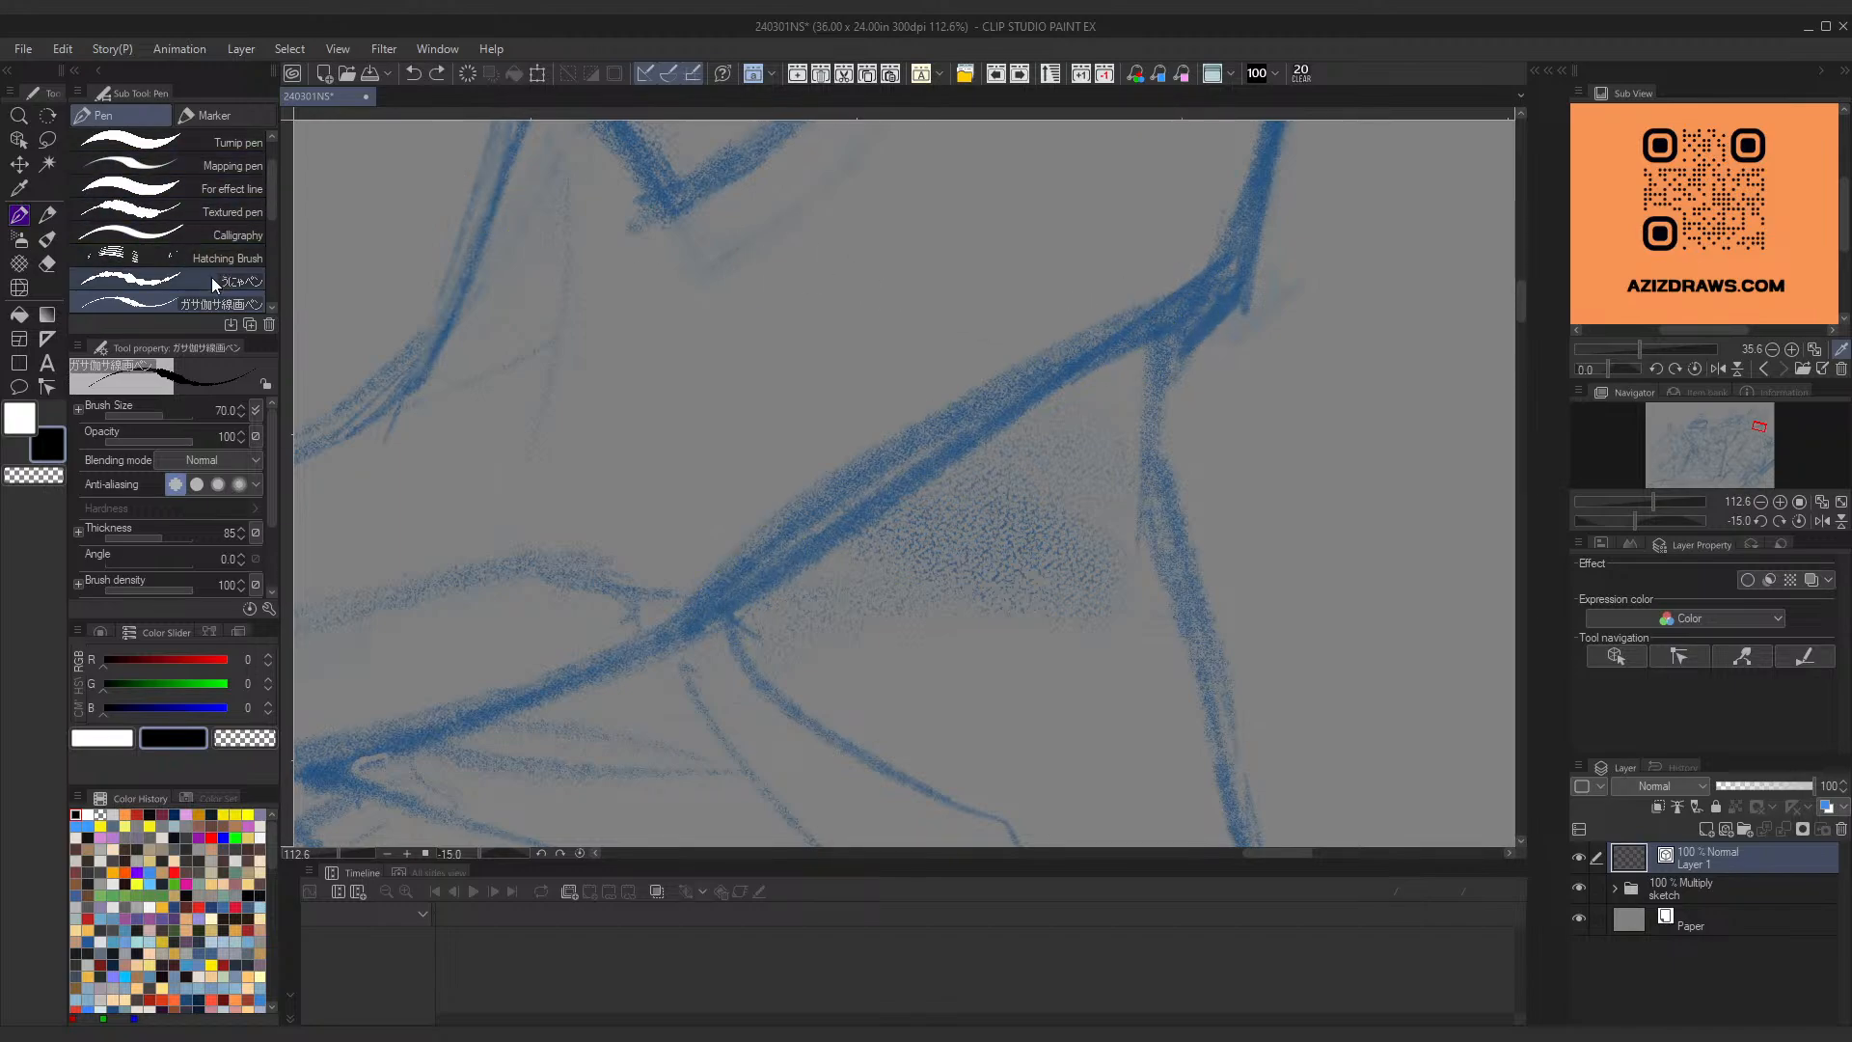
Step: Select the うにゃペン pen and try strokes of varying thickness along the helmet's rear lower edge in both directions
{"action": "left_click", "coordinate": [214, 281]}
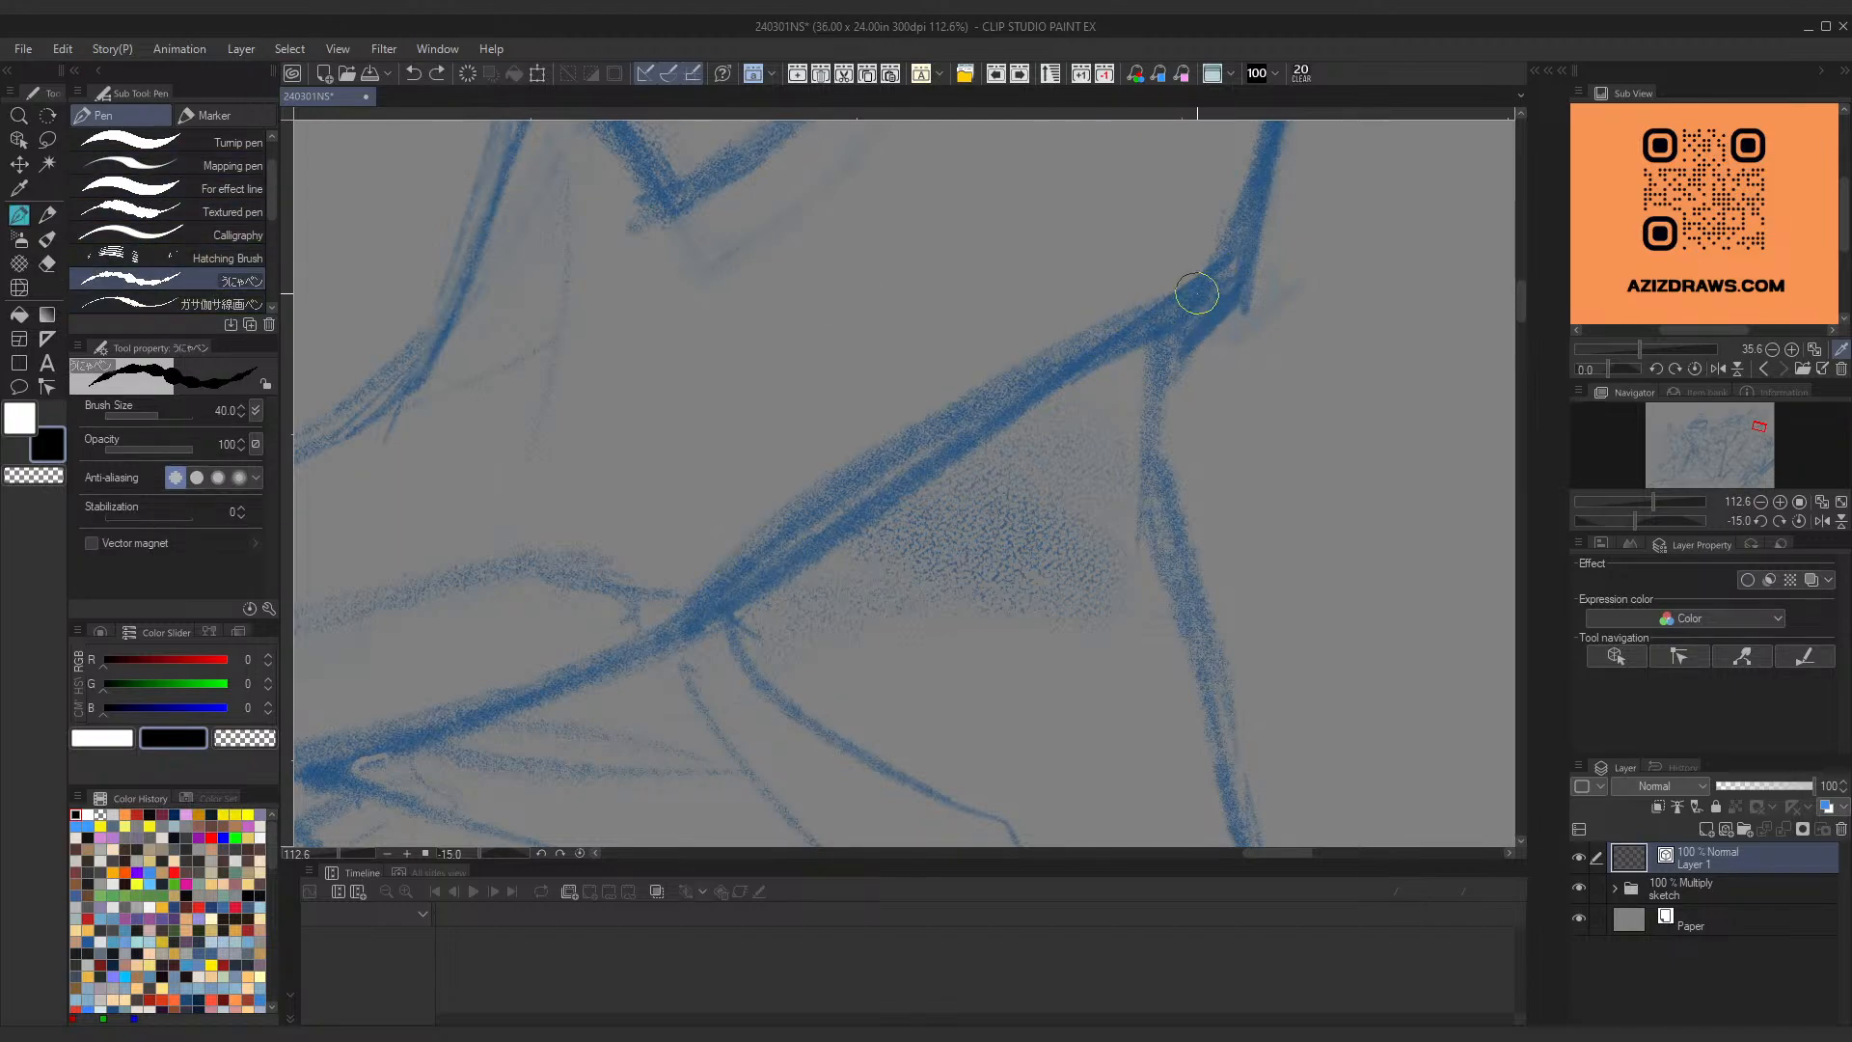
{"action": "mouse_move", "coordinate": [1224, 281]}
{"action": "left_mouse_down"}
{"action": "mouse_move", "coordinate": [1033, 373]}
{"action": "mouse_move", "coordinate": [704, 628]}
{"action": "left_mouse_up"}
{"action": "key", "text": "ctrl+z"}
{"action": "mouse_move", "coordinate": [1213, 291]}
{"action": "left_mouse_down"}
{"action": "mouse_move", "coordinate": [716, 606]}
{"action": "mouse_move", "coordinate": [1196, 289]}
{"action": "left_mouse_up"}
{"action": "key", "text": "ctrl+z"}
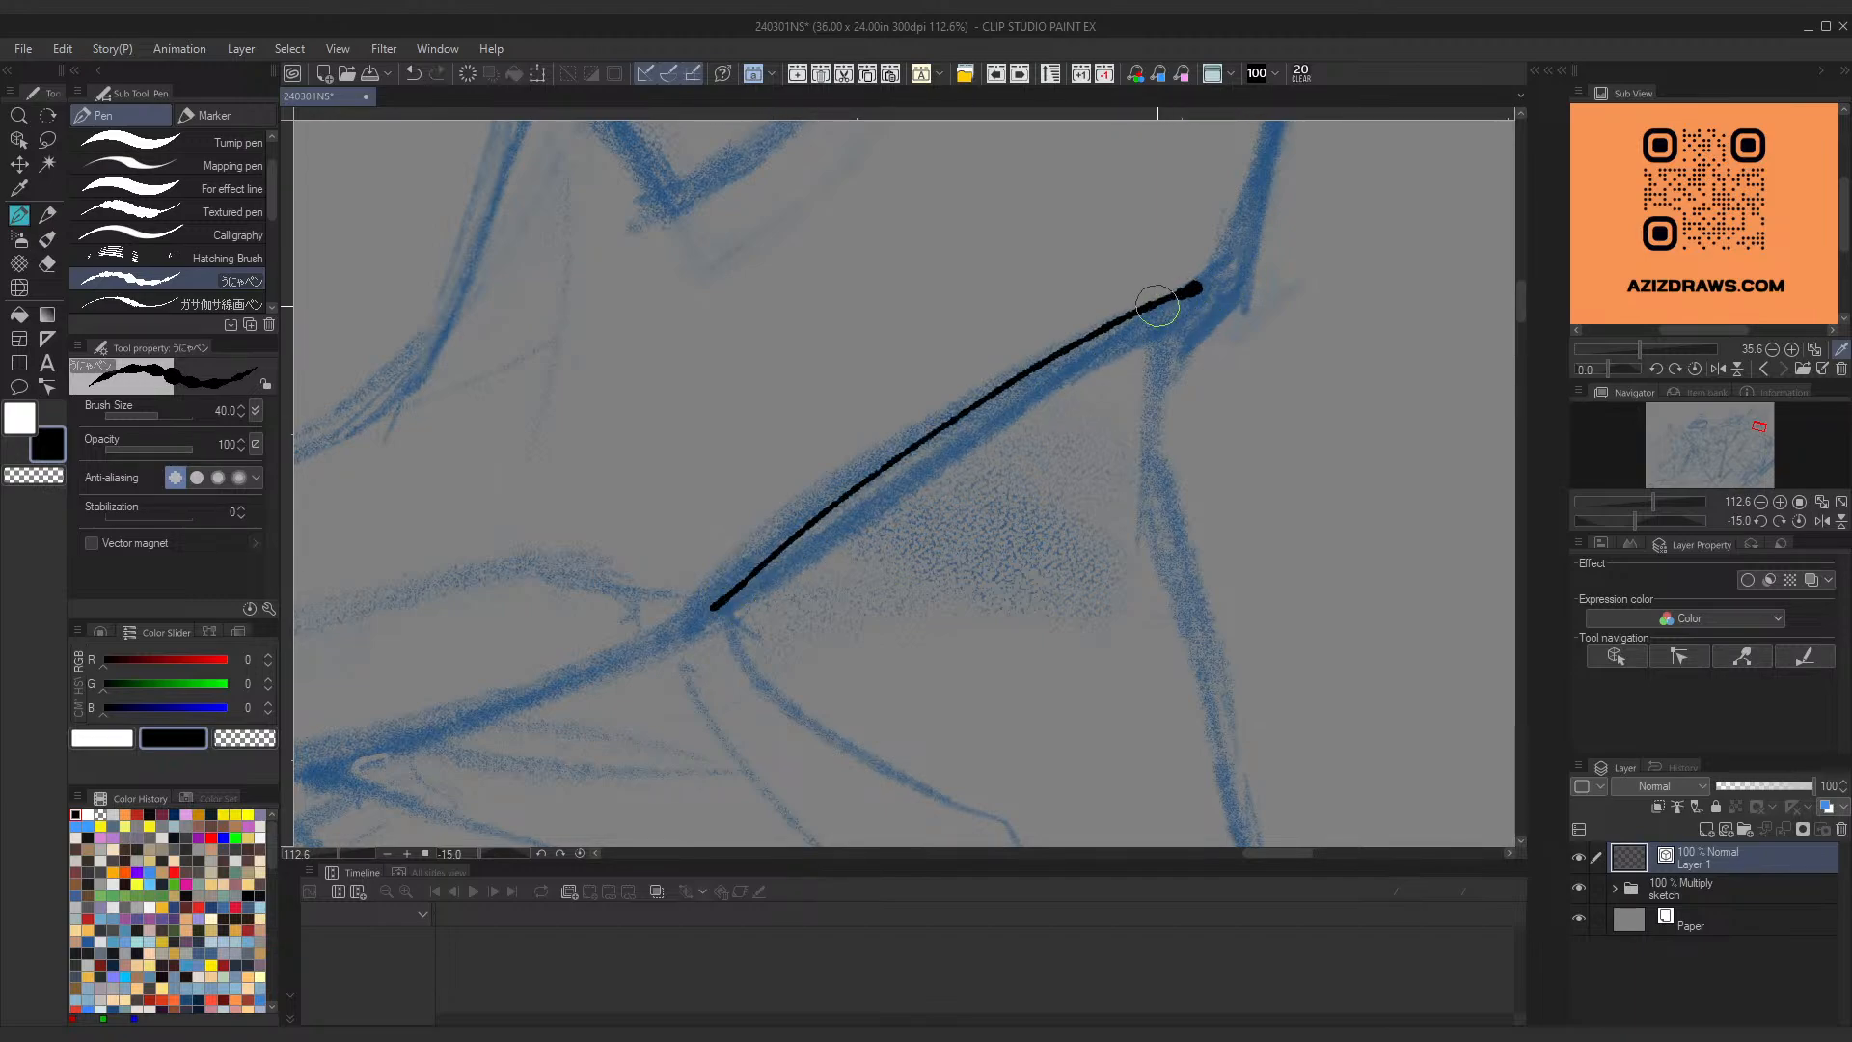
{"action": "key", "text": "ctrl+z"}
{"action": "mouse_move", "coordinate": [704, 616]}
{"action": "left_mouse_down"}
{"action": "mouse_move", "coordinate": [831, 514]}
{"action": "mouse_move", "coordinate": [759, 563]}
{"action": "mouse_move", "coordinate": [1239, 274]}
{"action": "left_mouse_up"}
{"action": "key", "text": "ctrl+z"}
{"action": "key", "text": "ctrl+z"}
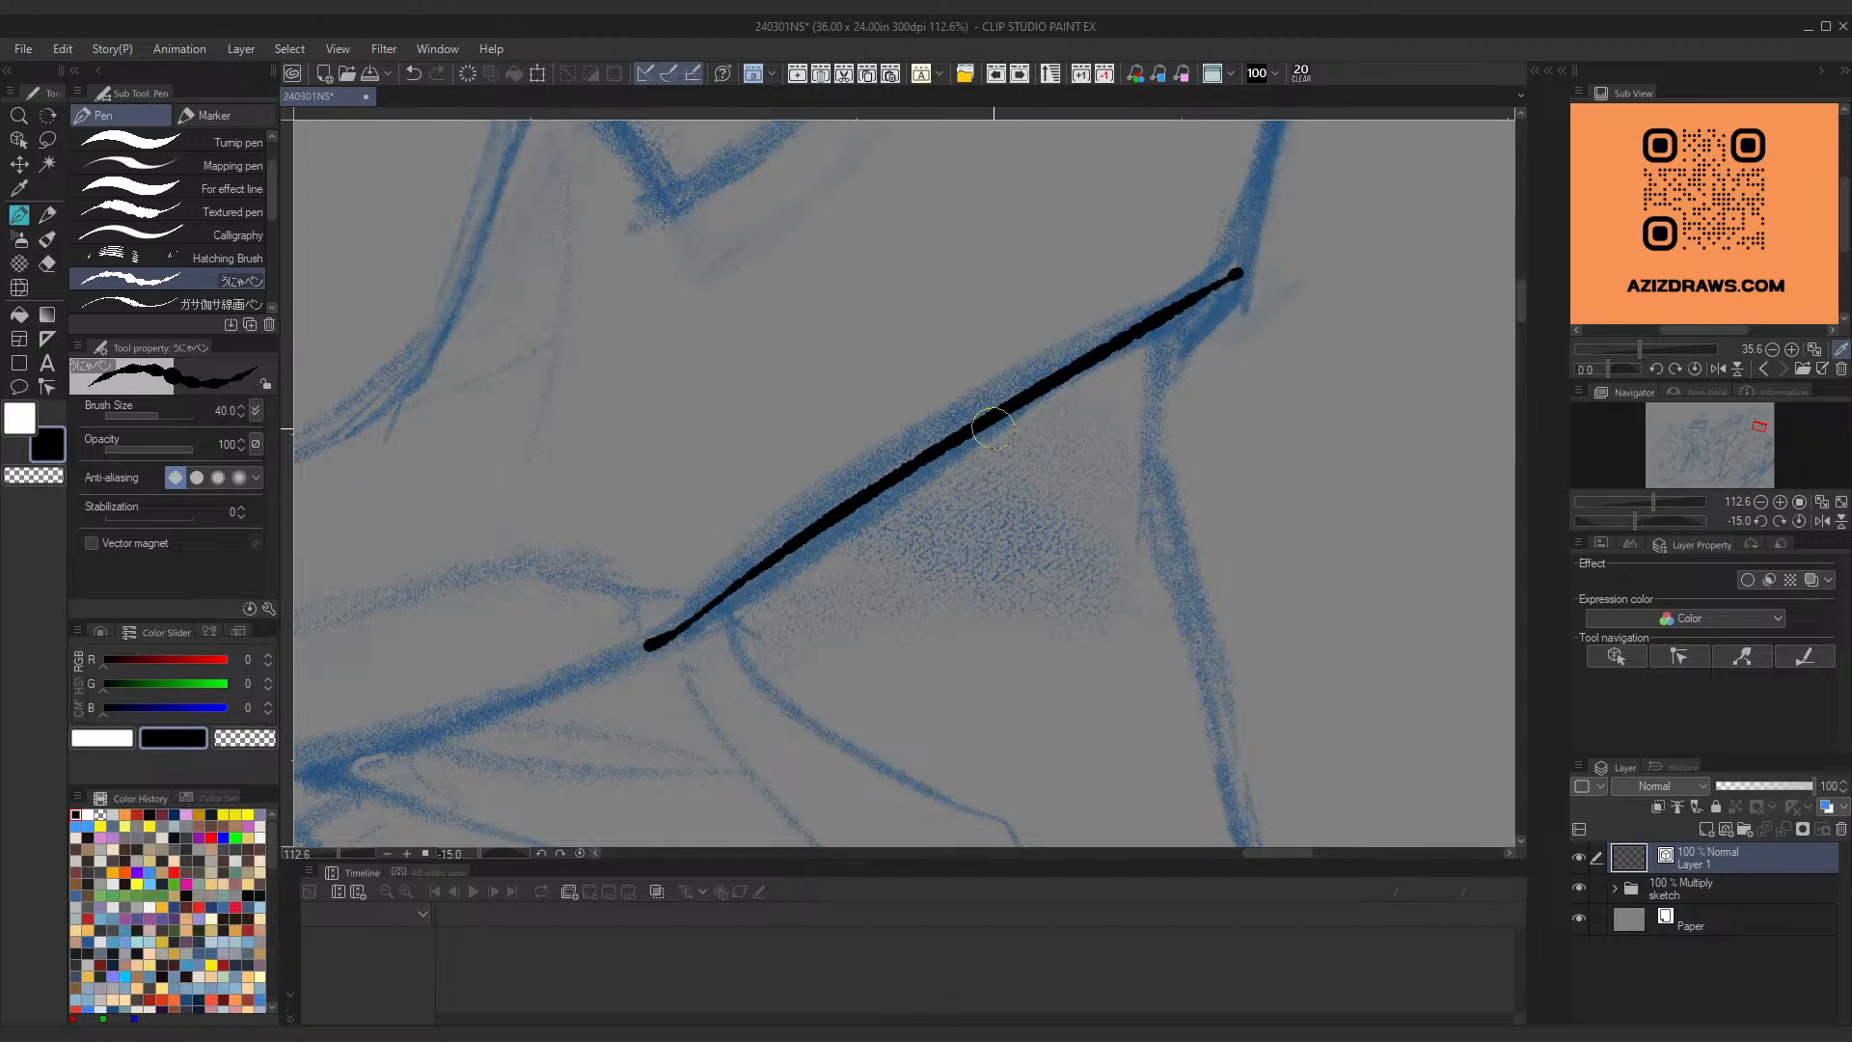
Step: Replace the うにゃペン test line with a slightly curved stroke from the helmet's rear corner past the neck fold, and undo it
{"action": "left_click_drag", "start_coordinate": [939, 536], "coordinate": [982, 620]}
{"action": "key", "text": "ctrl+space"}
{"action": "mouse_move", "coordinate": [993, 550]}
{"action": "left_mouse_down"}
{"action": "mouse_move", "coordinate": [898, 612]}
{"action": "mouse_move", "coordinate": [980, 579]}
{"action": "left_mouse_up"}
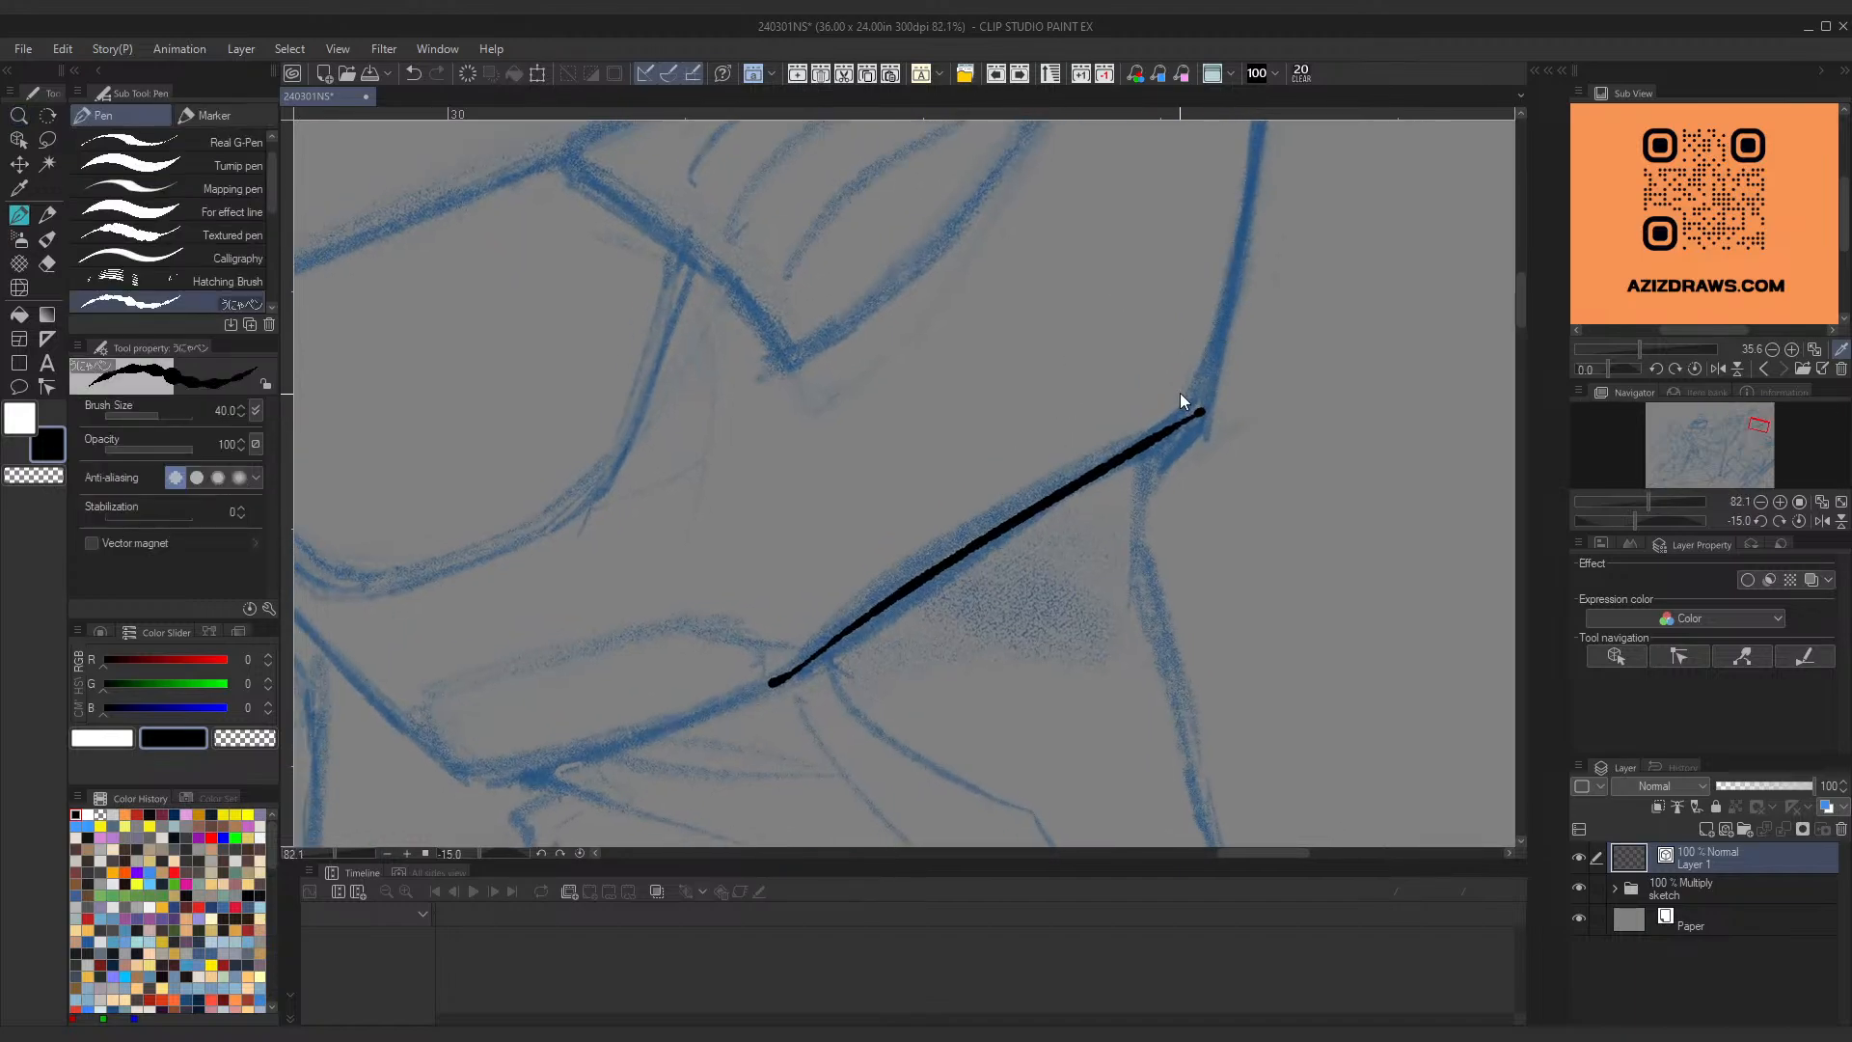
{"action": "key", "text": "ctrl+z"}
{"action": "mouse_move", "coordinate": [1210, 393]}
{"action": "left_mouse_down"}
{"action": "mouse_move", "coordinate": [731, 700]}
{"action": "mouse_move", "coordinate": [1114, 459]}
{"action": "mouse_move", "coordinate": [748, 693]}
{"action": "left_mouse_up"}
{"action": "key", "text": "ctrl+z"}
{"action": "key", "text": "ctrl+z"}
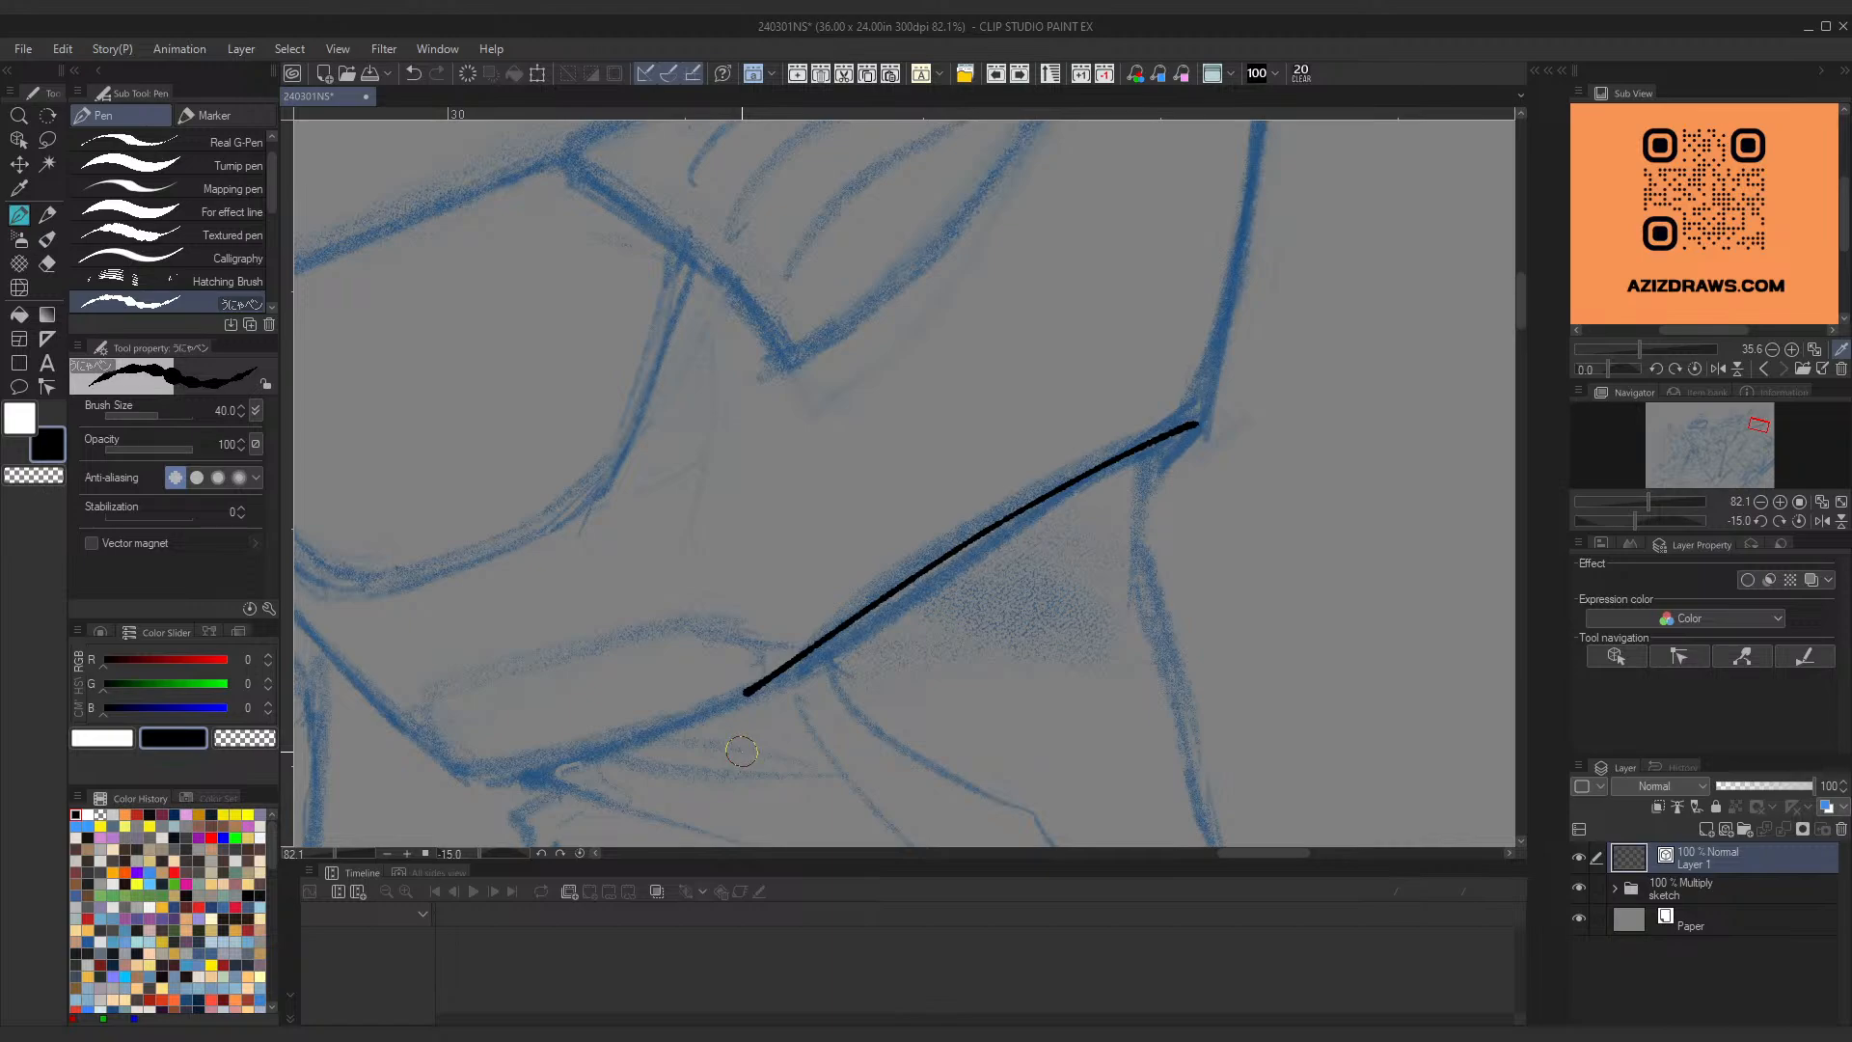
{"action": "key", "text": "ctrl+z"}
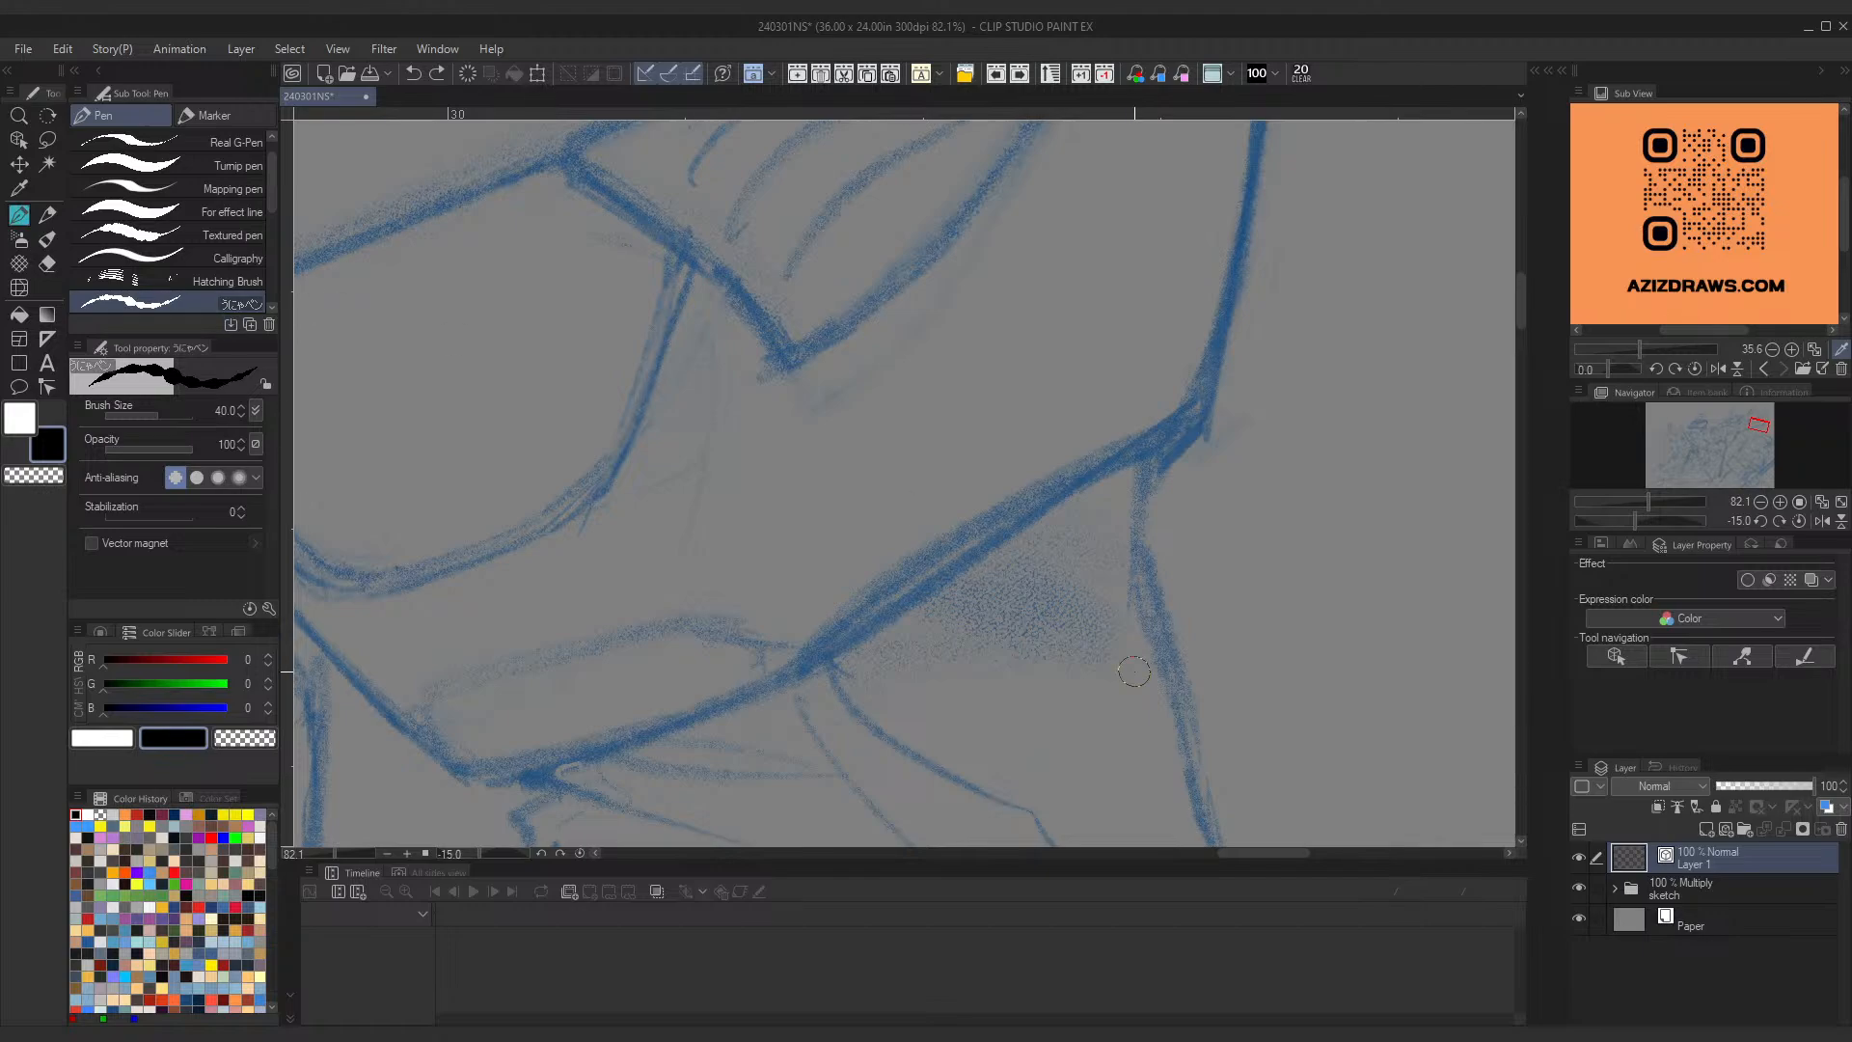
Step: Select the COM_1 pen and enlarge its brush size to 80
{"action": "scroll", "coordinate": [270, 216], "scroll_direction": "down", "scroll_amount": 3}
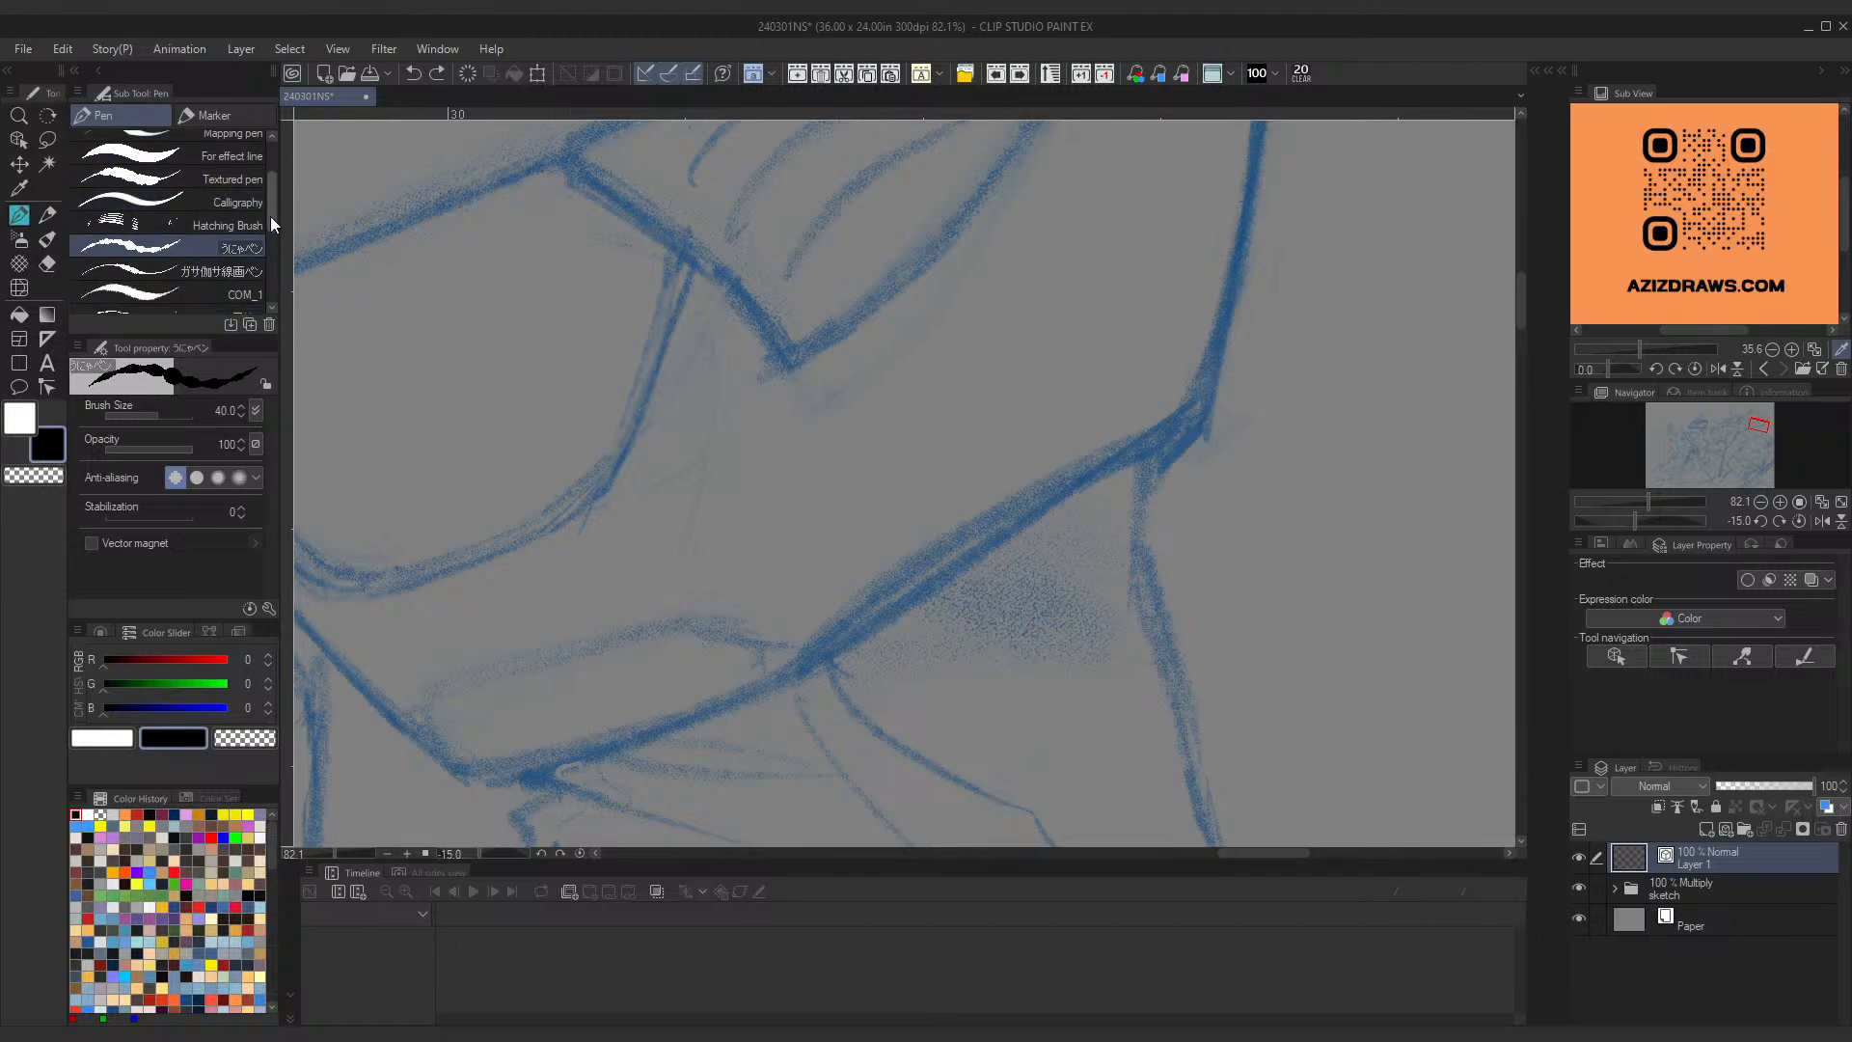
{"action": "left_click", "coordinate": [249, 239]}
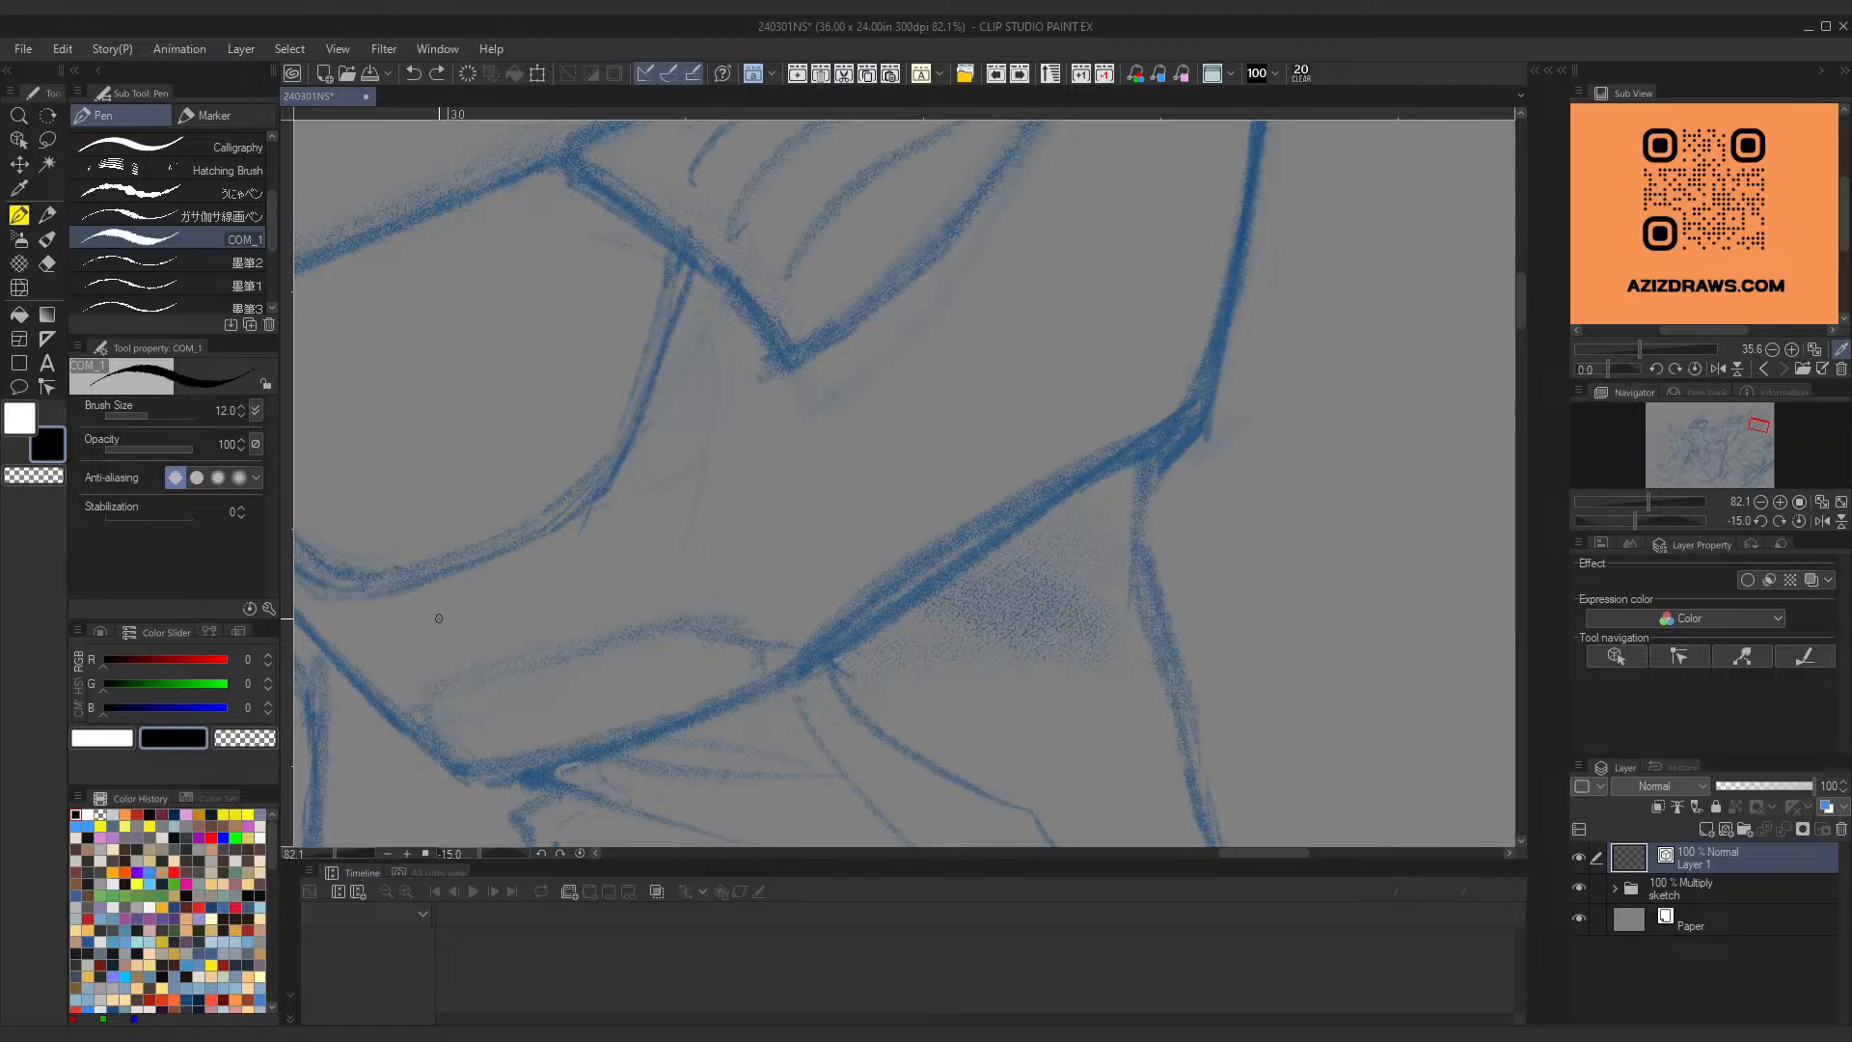
{"action": "key", "text": "]"}
{"action": "key", "text": "]"}
{"action": "key", "text": "]"}
{"action": "key", "text": "]"}
{"action": "key", "text": "]"}
{"action": "key", "text": "]"}
Step: Try a COM_1 stroke doubling back sharply along the helmet's rear lower edge, inspect its pixels up close, and undo it
{"action": "mouse_move", "coordinate": [492, 772]}
{"action": "left_mouse_down"}
{"action": "mouse_move", "coordinate": [683, 714]}
{"action": "mouse_move", "coordinate": [1144, 442]}
{"action": "mouse_move", "coordinate": [940, 571]}
{"action": "mouse_move", "coordinate": [1108, 554]}
{"action": "left_mouse_up"}
{"action": "key", "text": "ctrl+z"}
{"action": "scroll", "coordinate": [1004, 511], "scroll_direction": "up", "scroll_amount": 4}
{"action": "key", "text": "ctrl+space"}
{"action": "left_click_drag", "start_coordinate": [940, 594], "coordinate": [1061, 531]}
{"action": "scroll", "coordinate": [1061, 531], "scroll_direction": "down", "scroll_amount": 8}
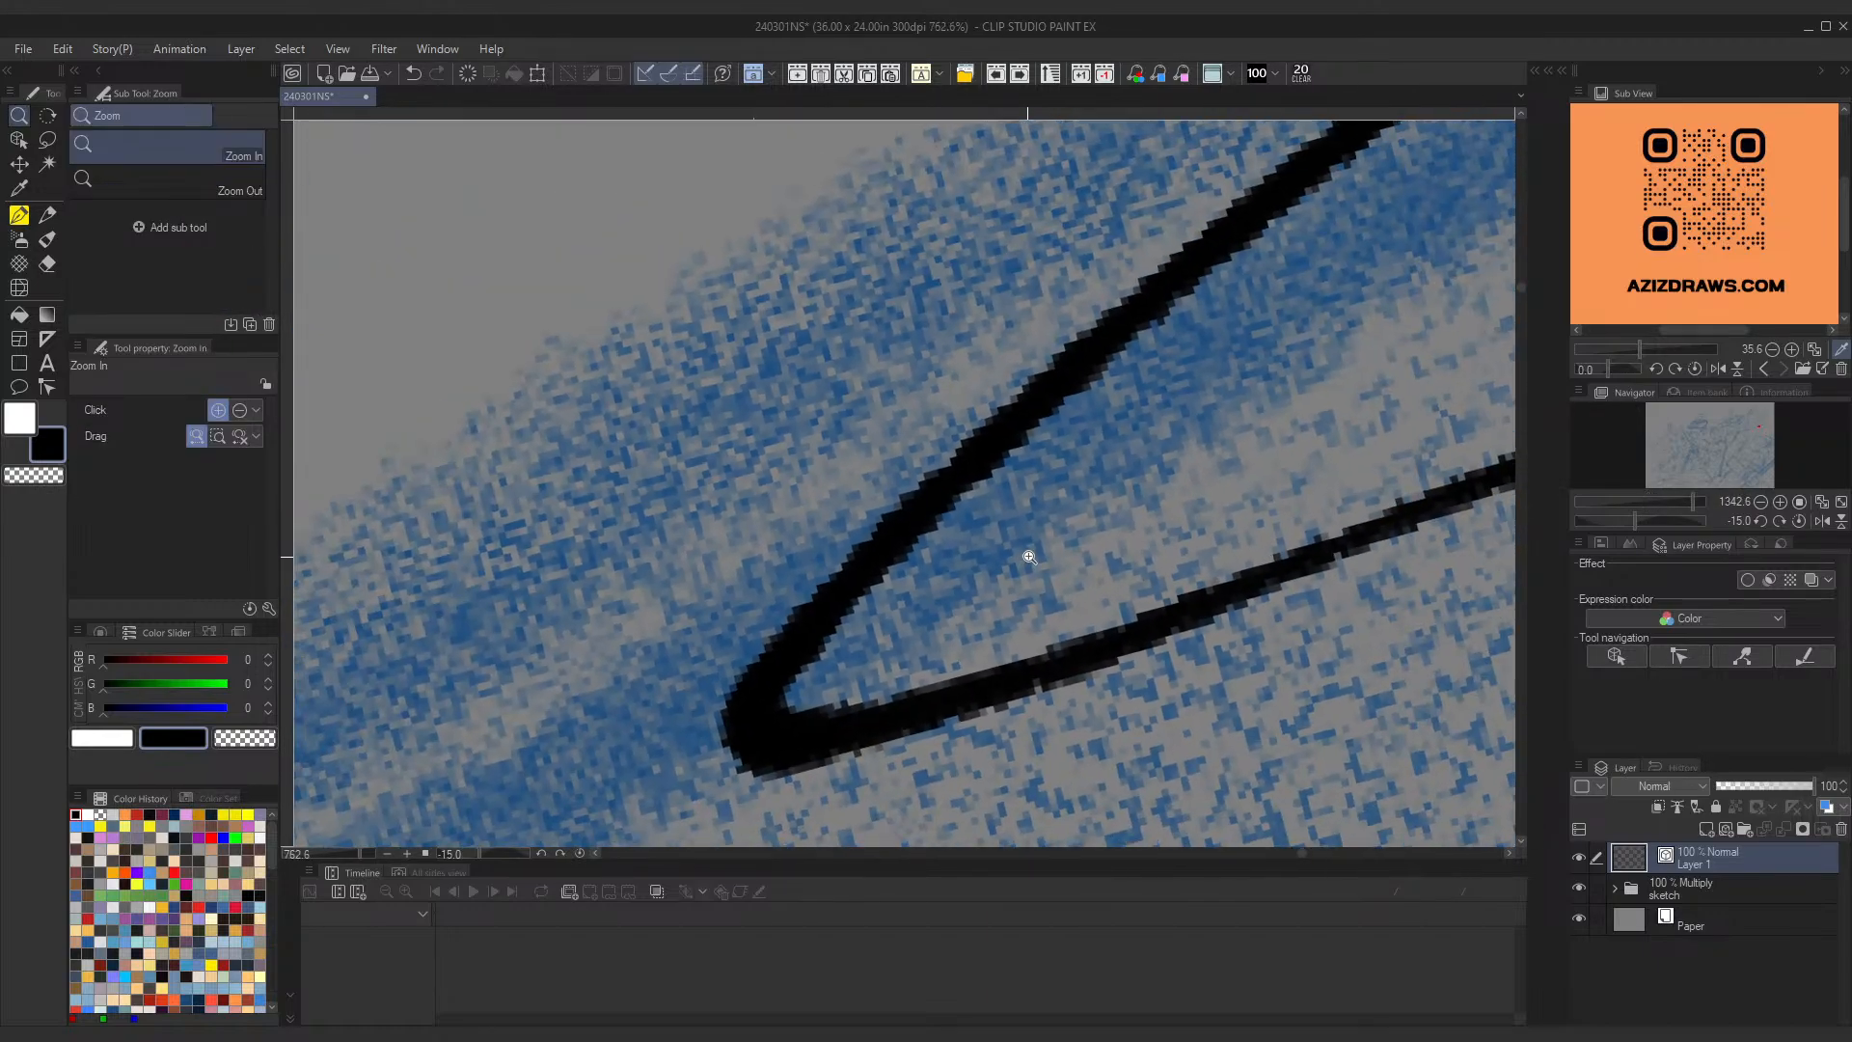
{"action": "scroll", "coordinate": [973, 600], "scroll_direction": "down", "scroll_amount": 3}
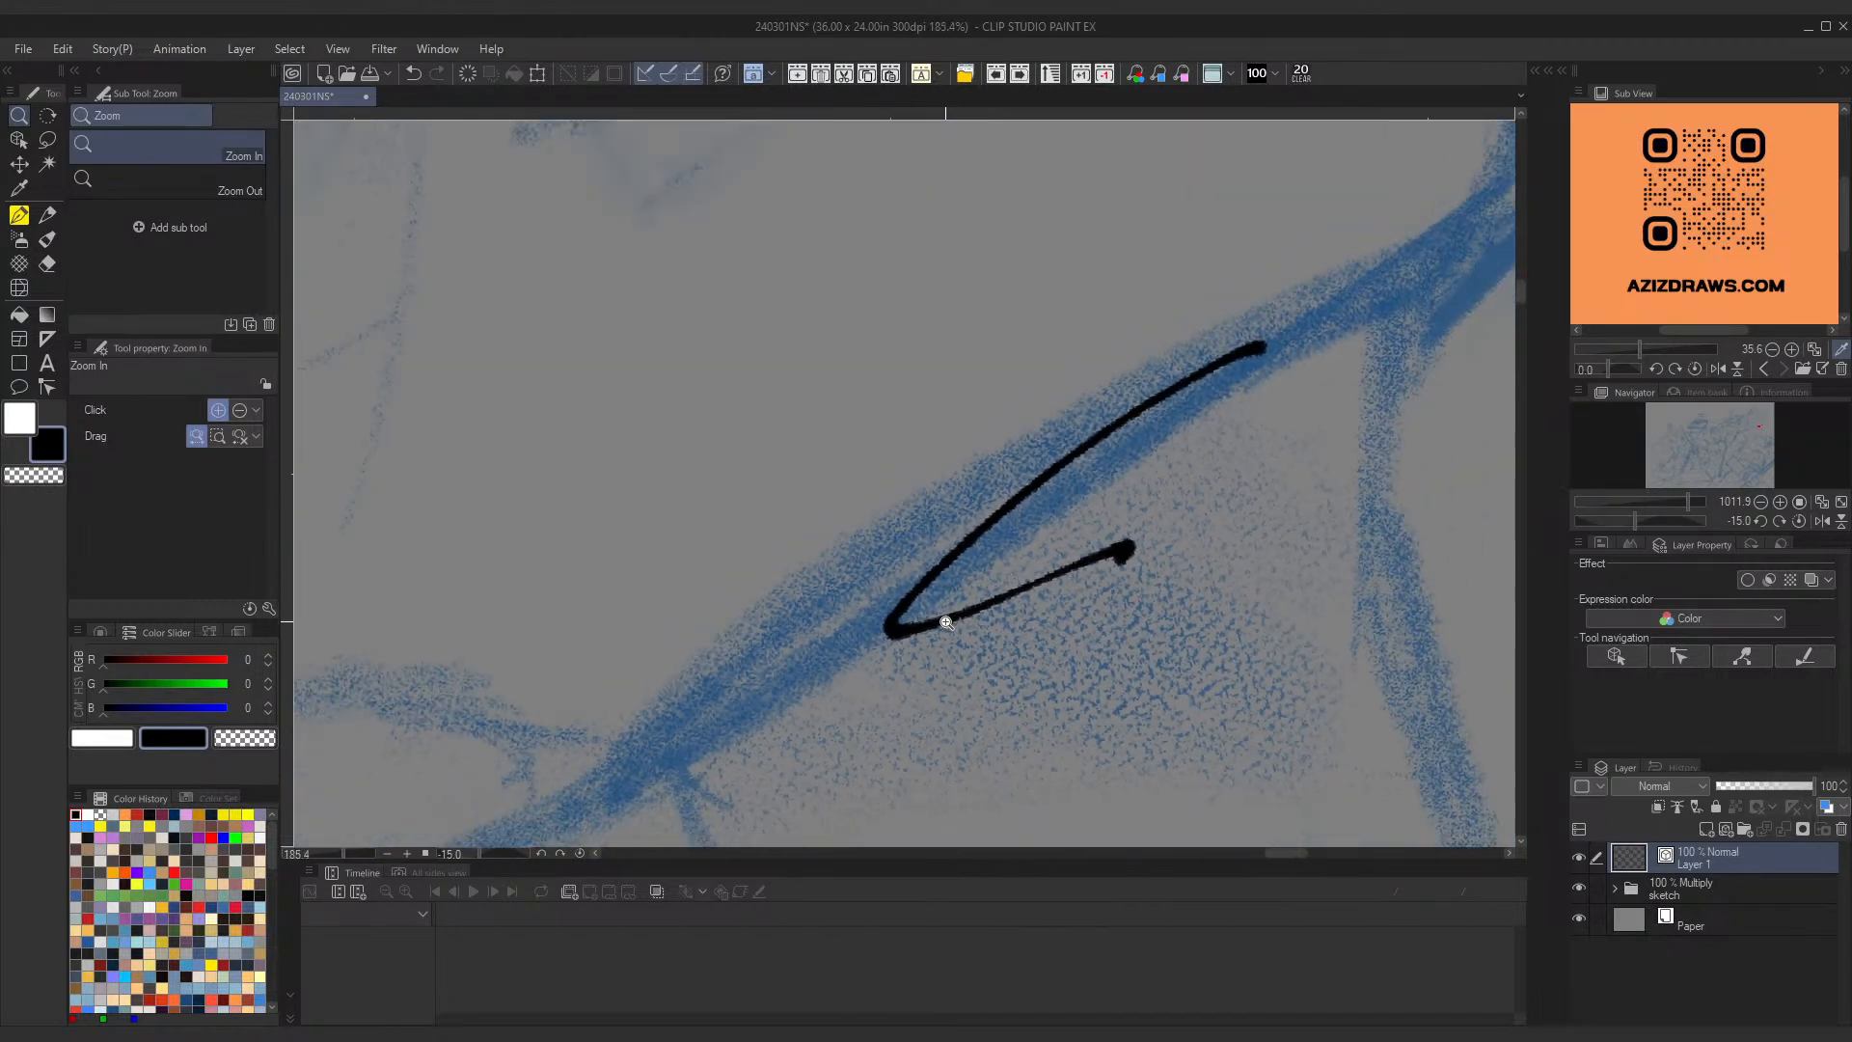
{"action": "key", "text": "ctrl+z"}
Step: Draw a closed test oval with the COM_1 pen in the empty area behind the large figure's neck
{"action": "key", "text": "space"}
{"action": "left_click_drag", "start_coordinate": [1110, 530], "coordinate": [362, 502]}
{"action": "left_click_drag", "start_coordinate": [1064, 336], "coordinate": [759, 550]}
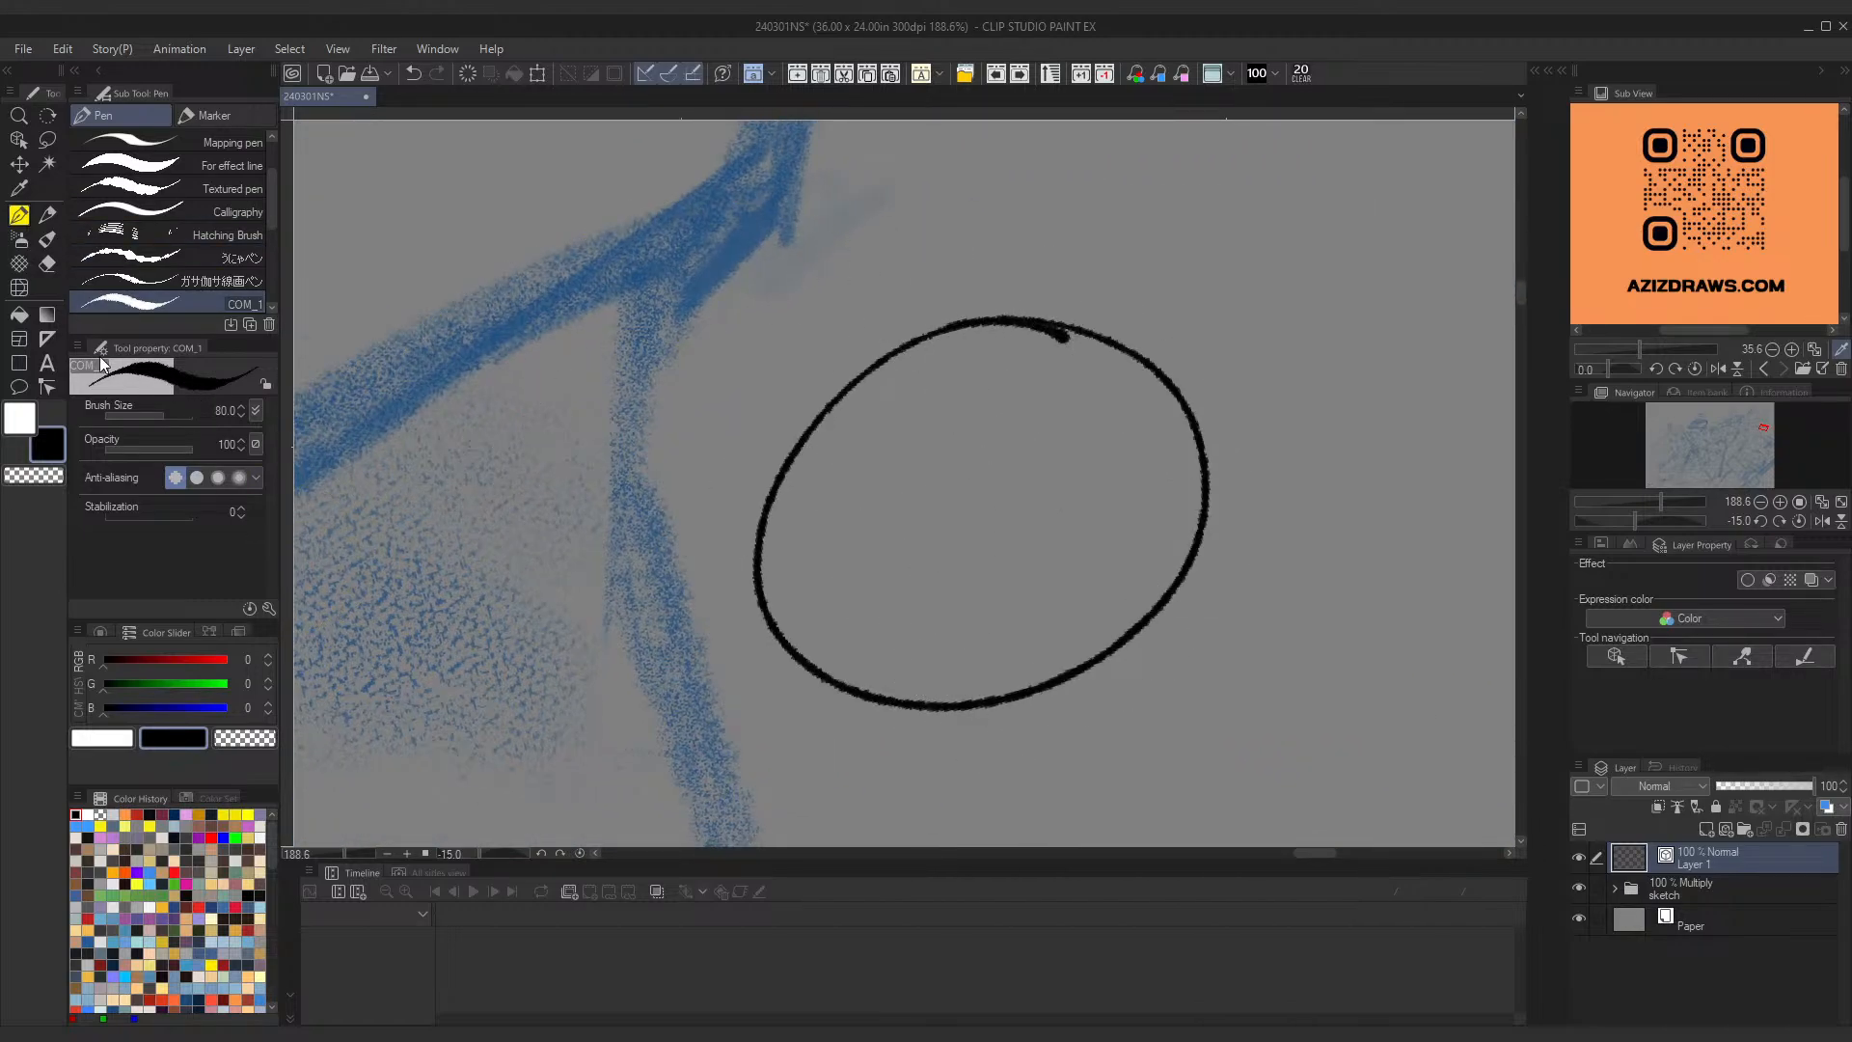
Step: Add a new layer between Layer 1 and the sketch folder, and set the editing-layer fill to fill up to vector path
{"action": "left_click", "coordinate": [19, 314]}
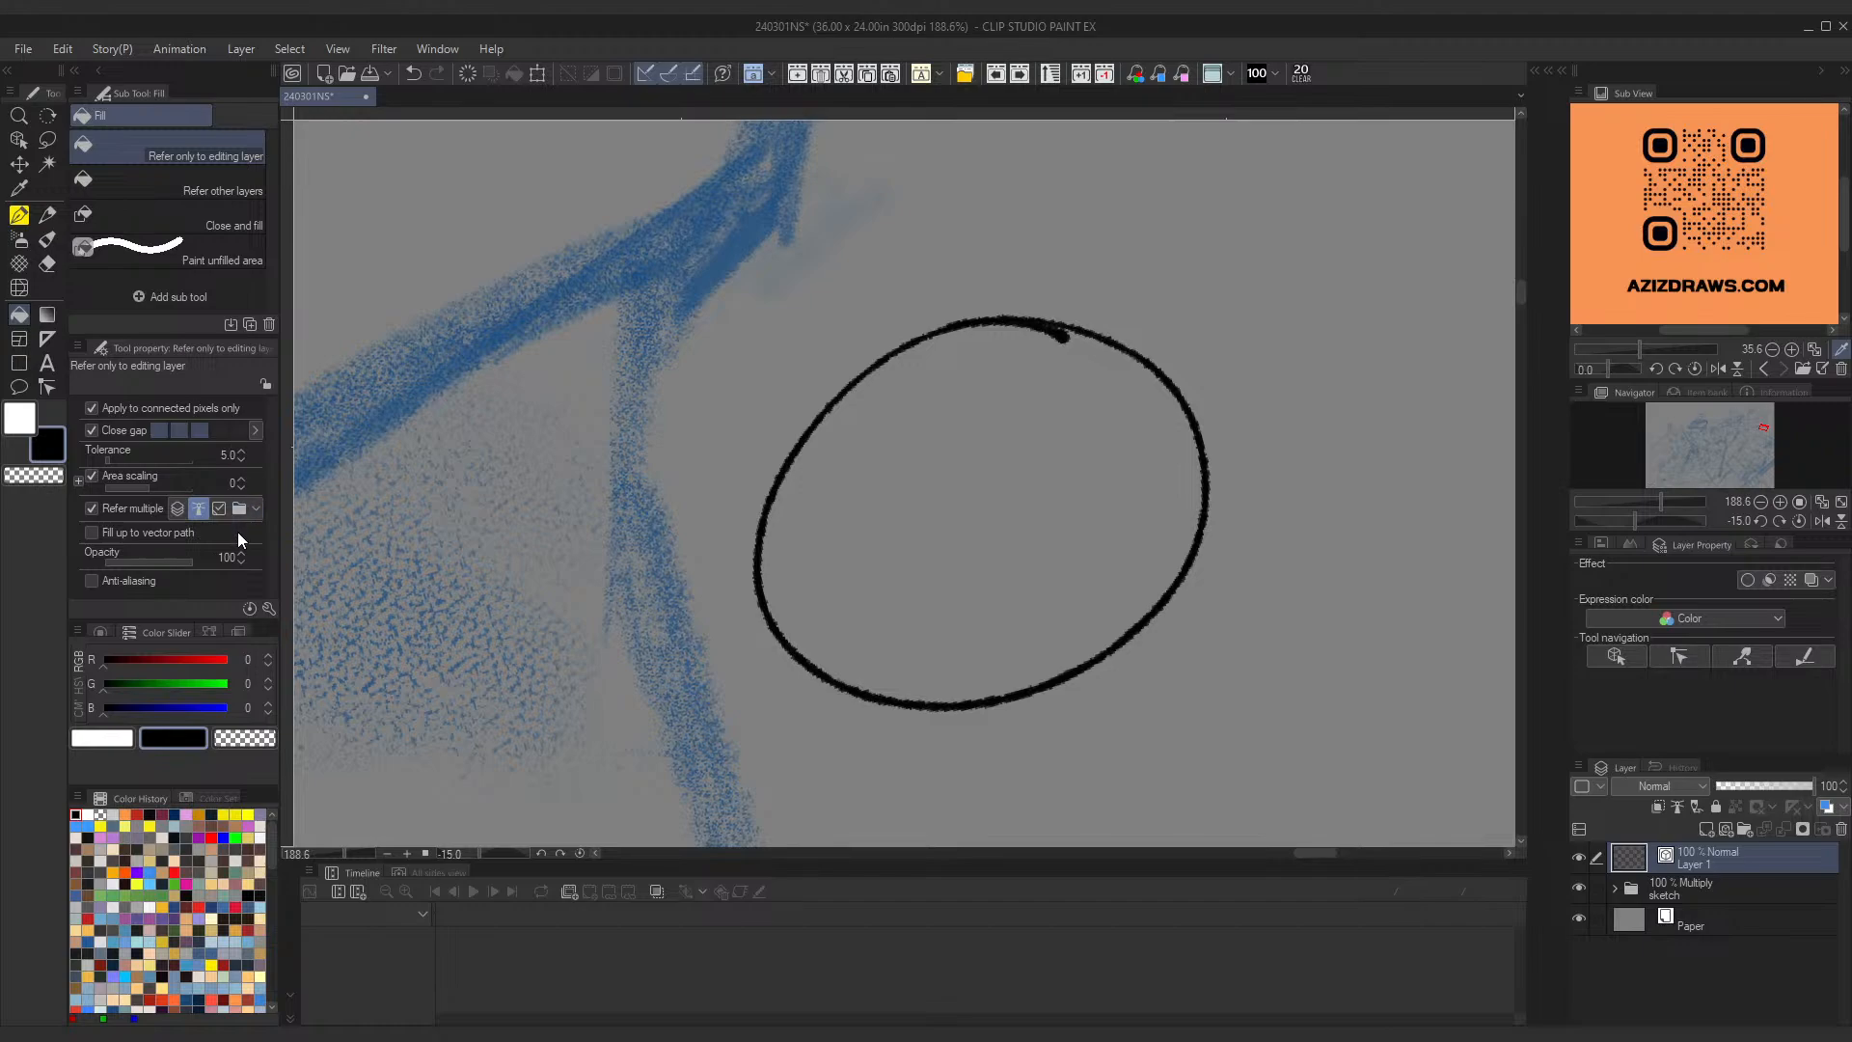
{"action": "left_click", "coordinate": [1676, 899]}
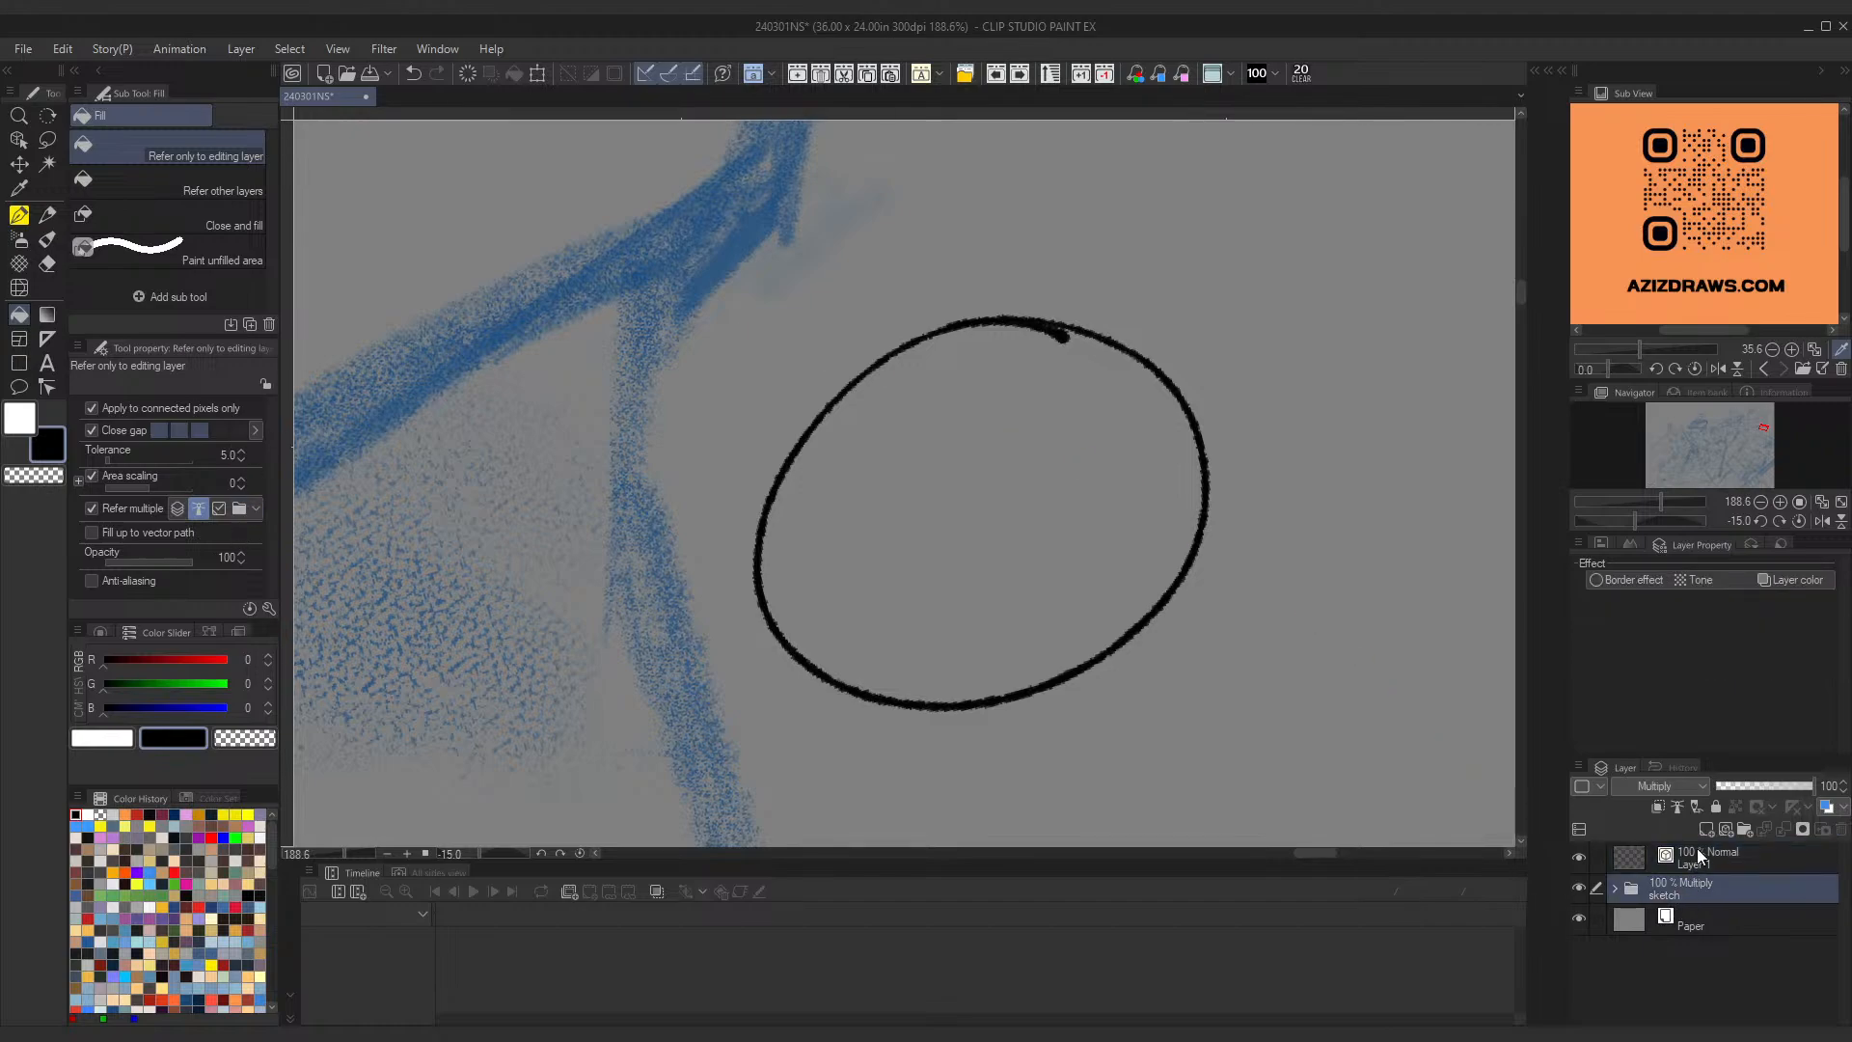
{"action": "left_click", "coordinate": [1705, 829]}
{"action": "left_click", "coordinate": [1683, 863]}
{"action": "left_click", "coordinate": [1628, 895]}
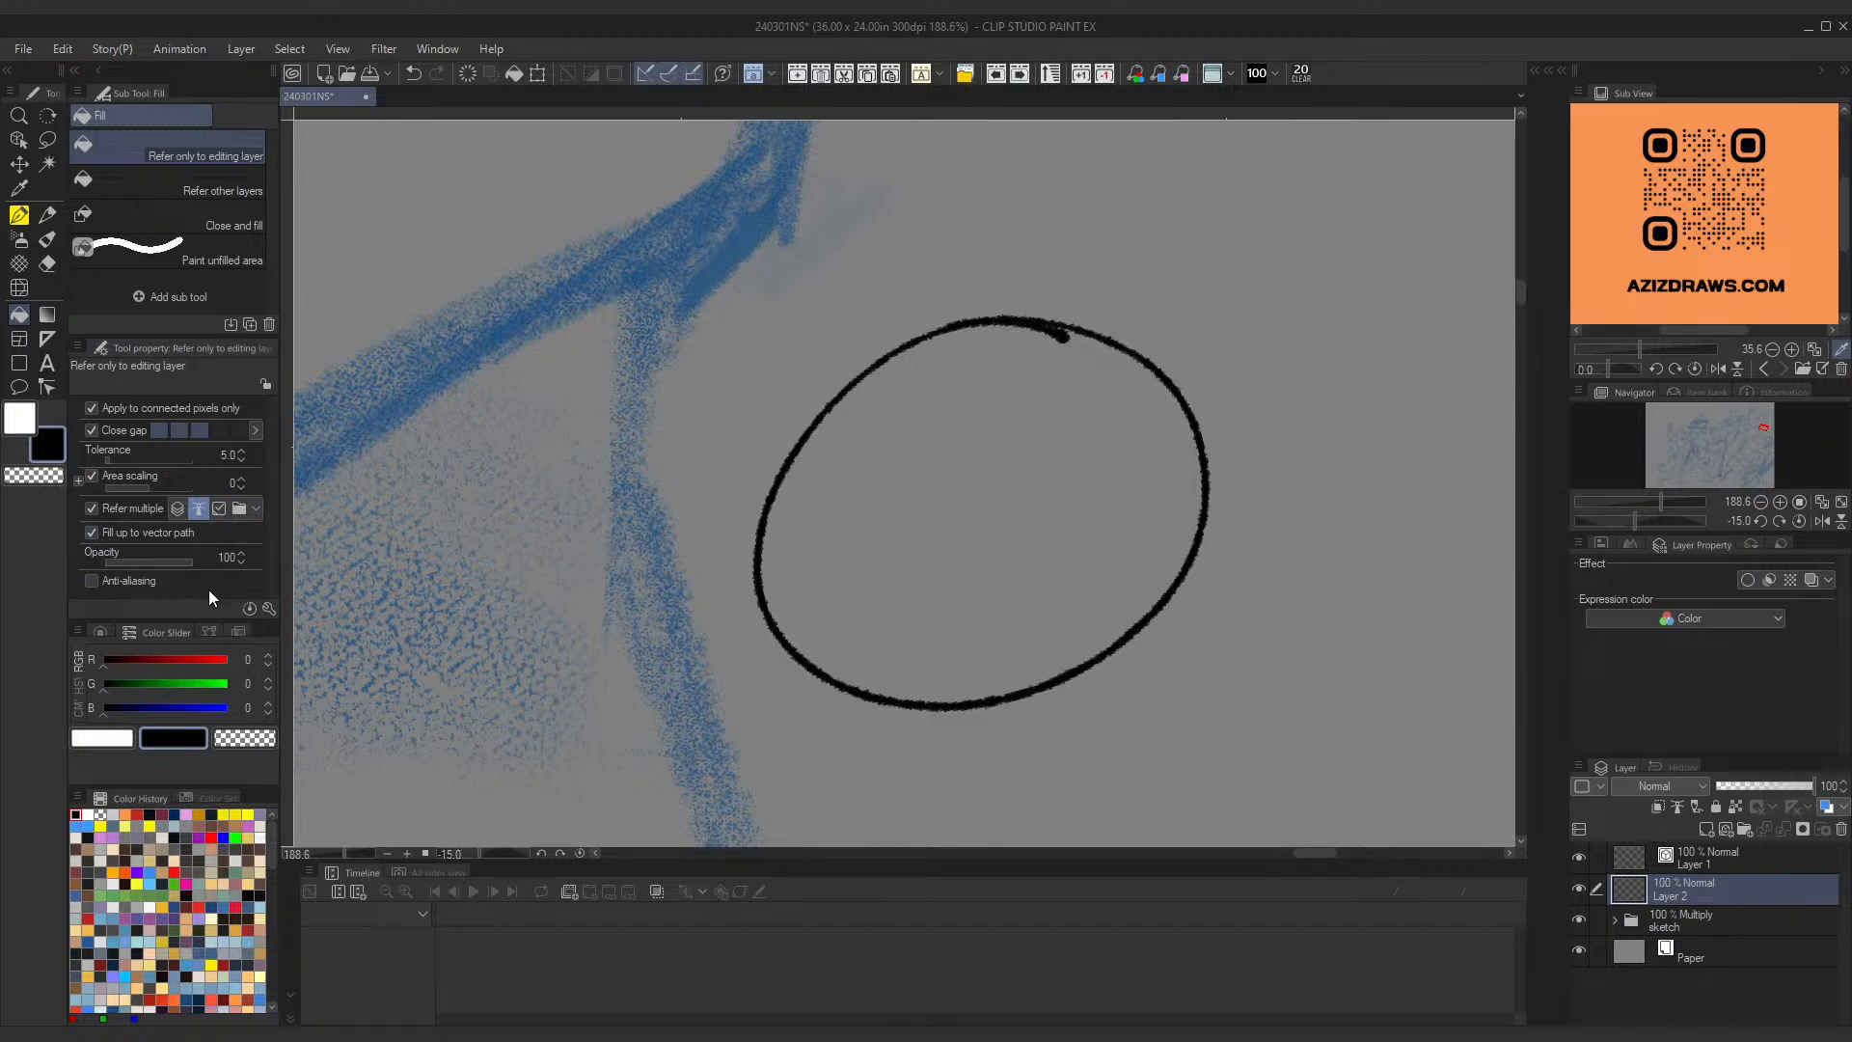
Step: Fill the oval with white on Layer 2, undoing a first try and setting Layer 1 as the reference layer before refilling
{"action": "key", "text": "x"}
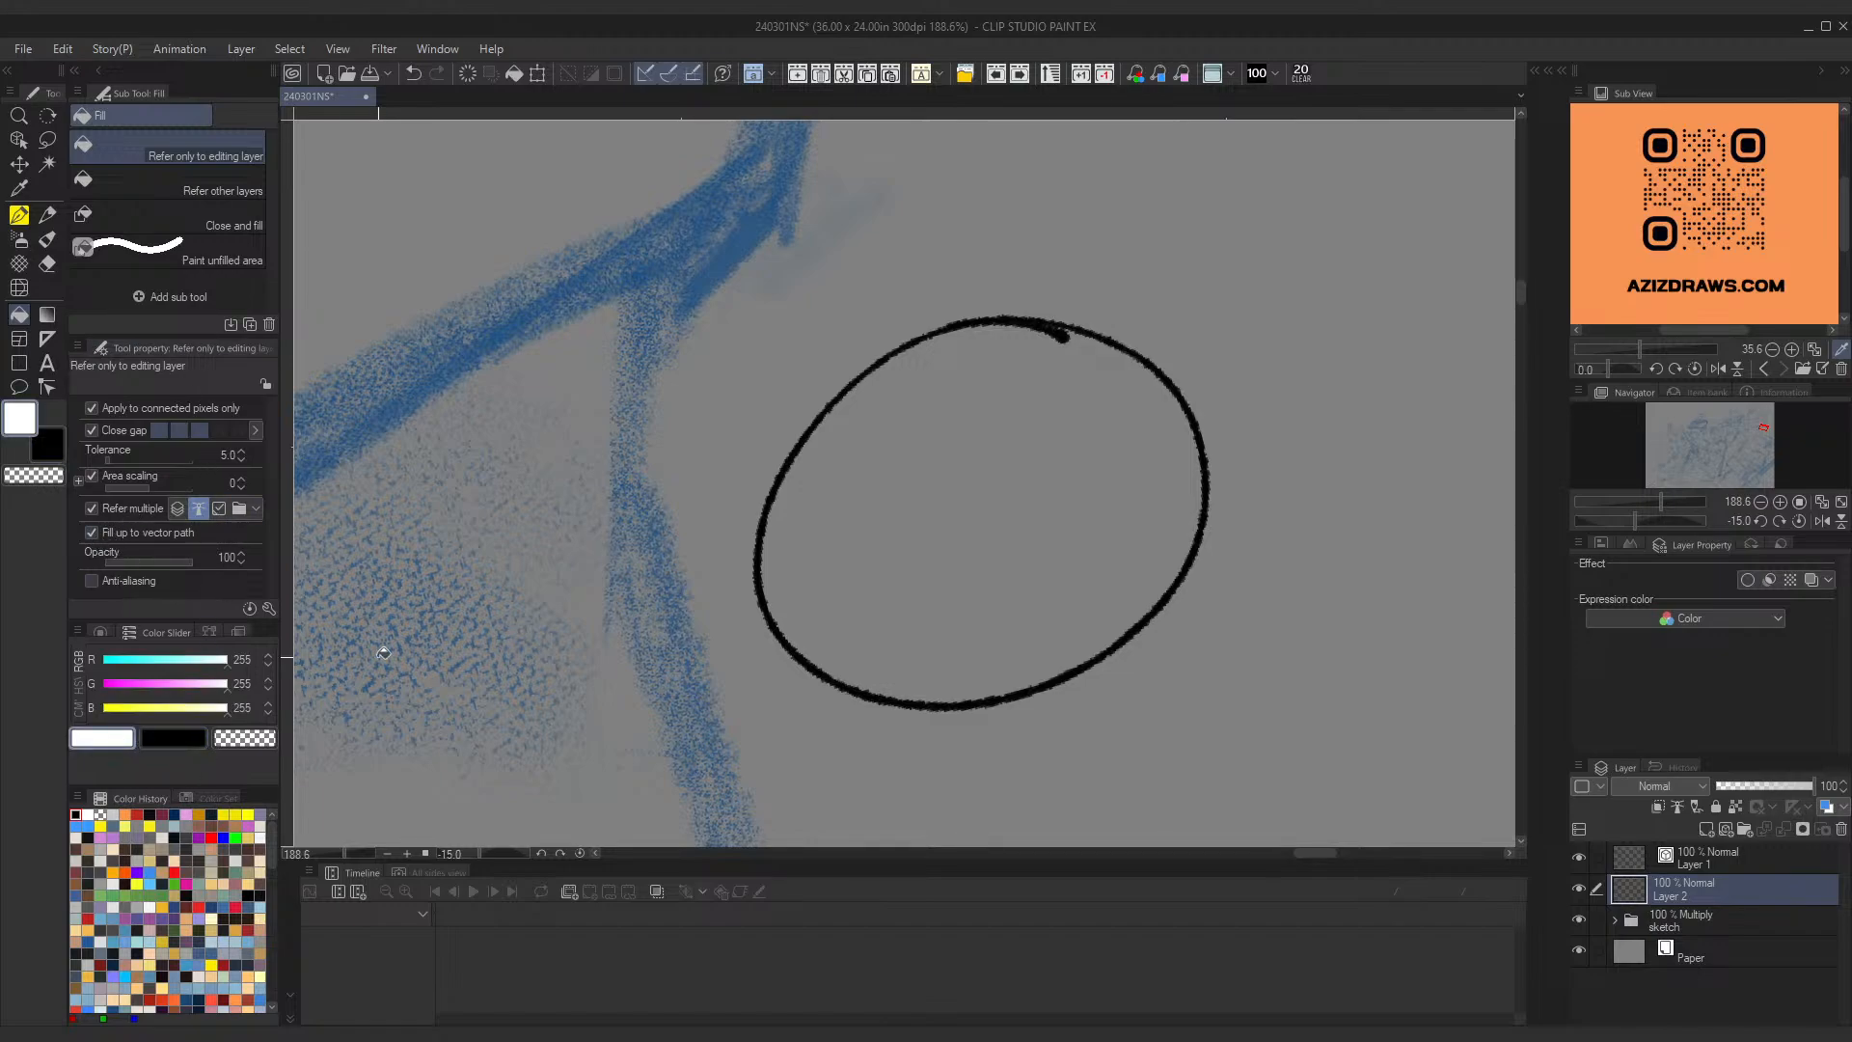
{"action": "left_click", "coordinate": [873, 463]}
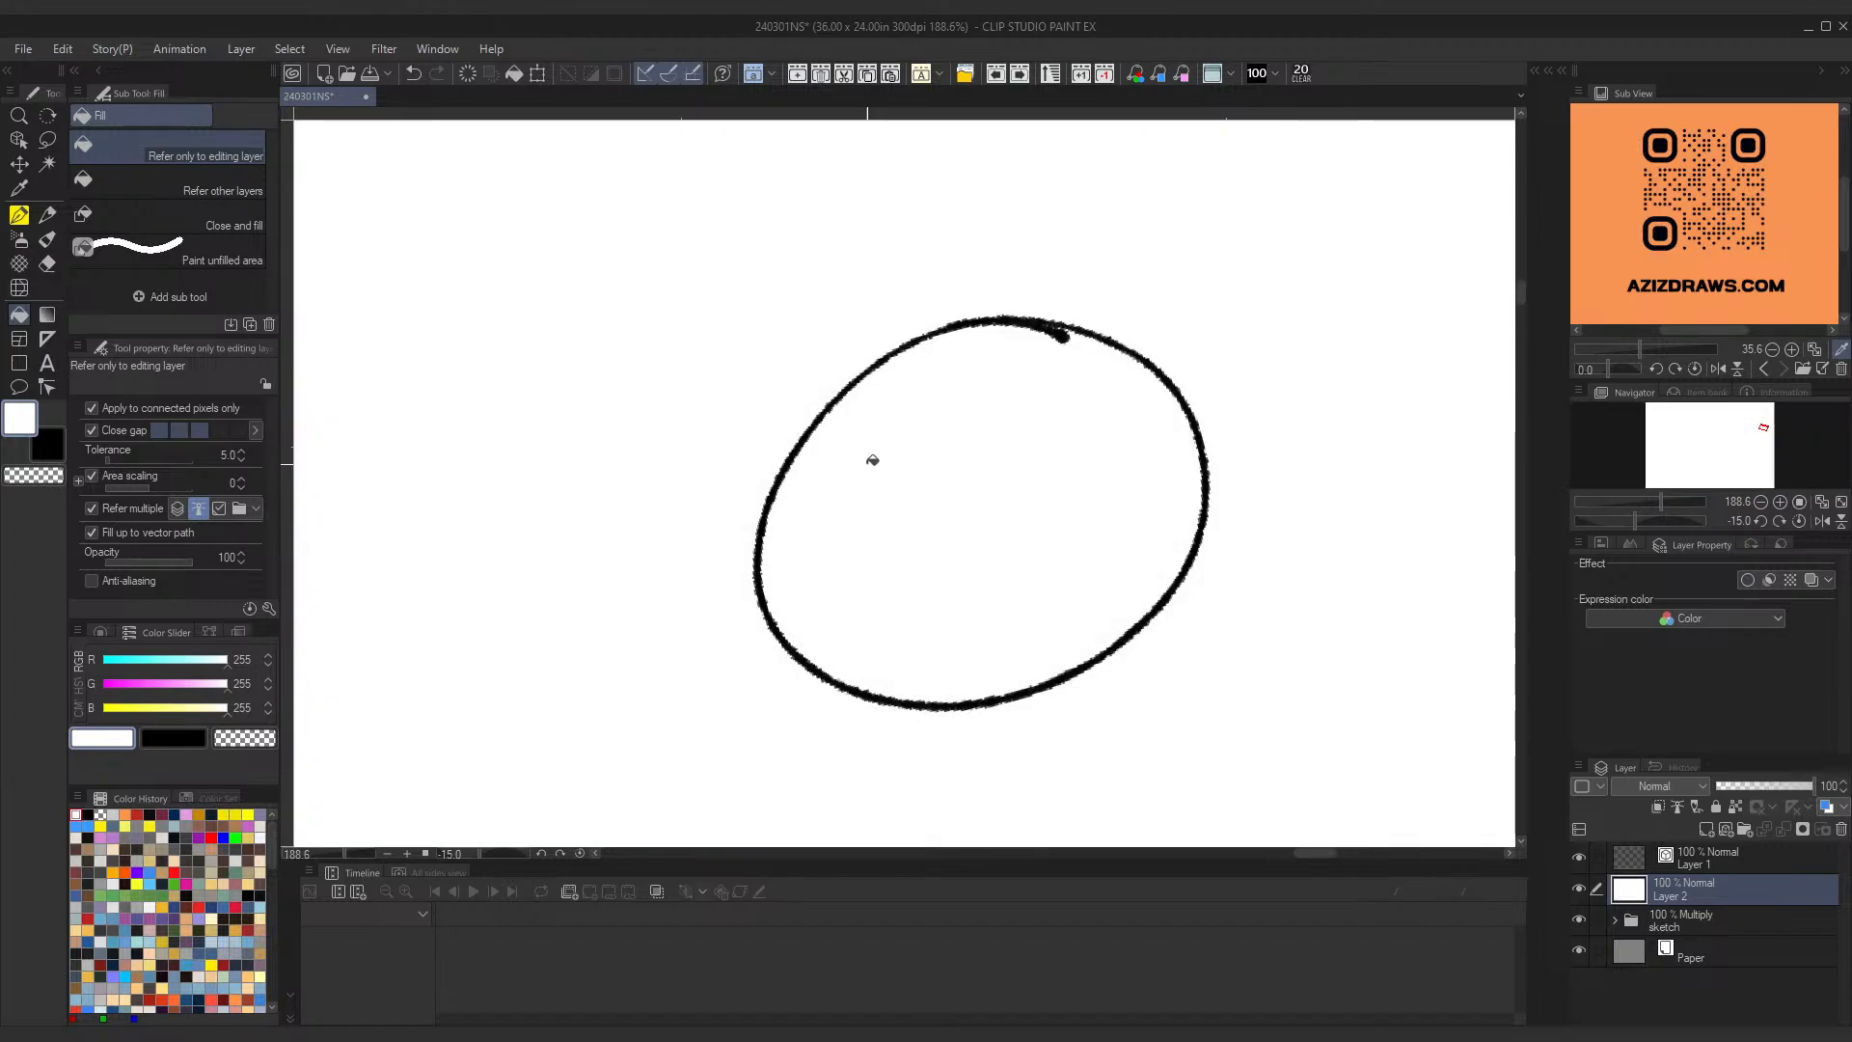
{"action": "key", "text": "ctrl+z"}
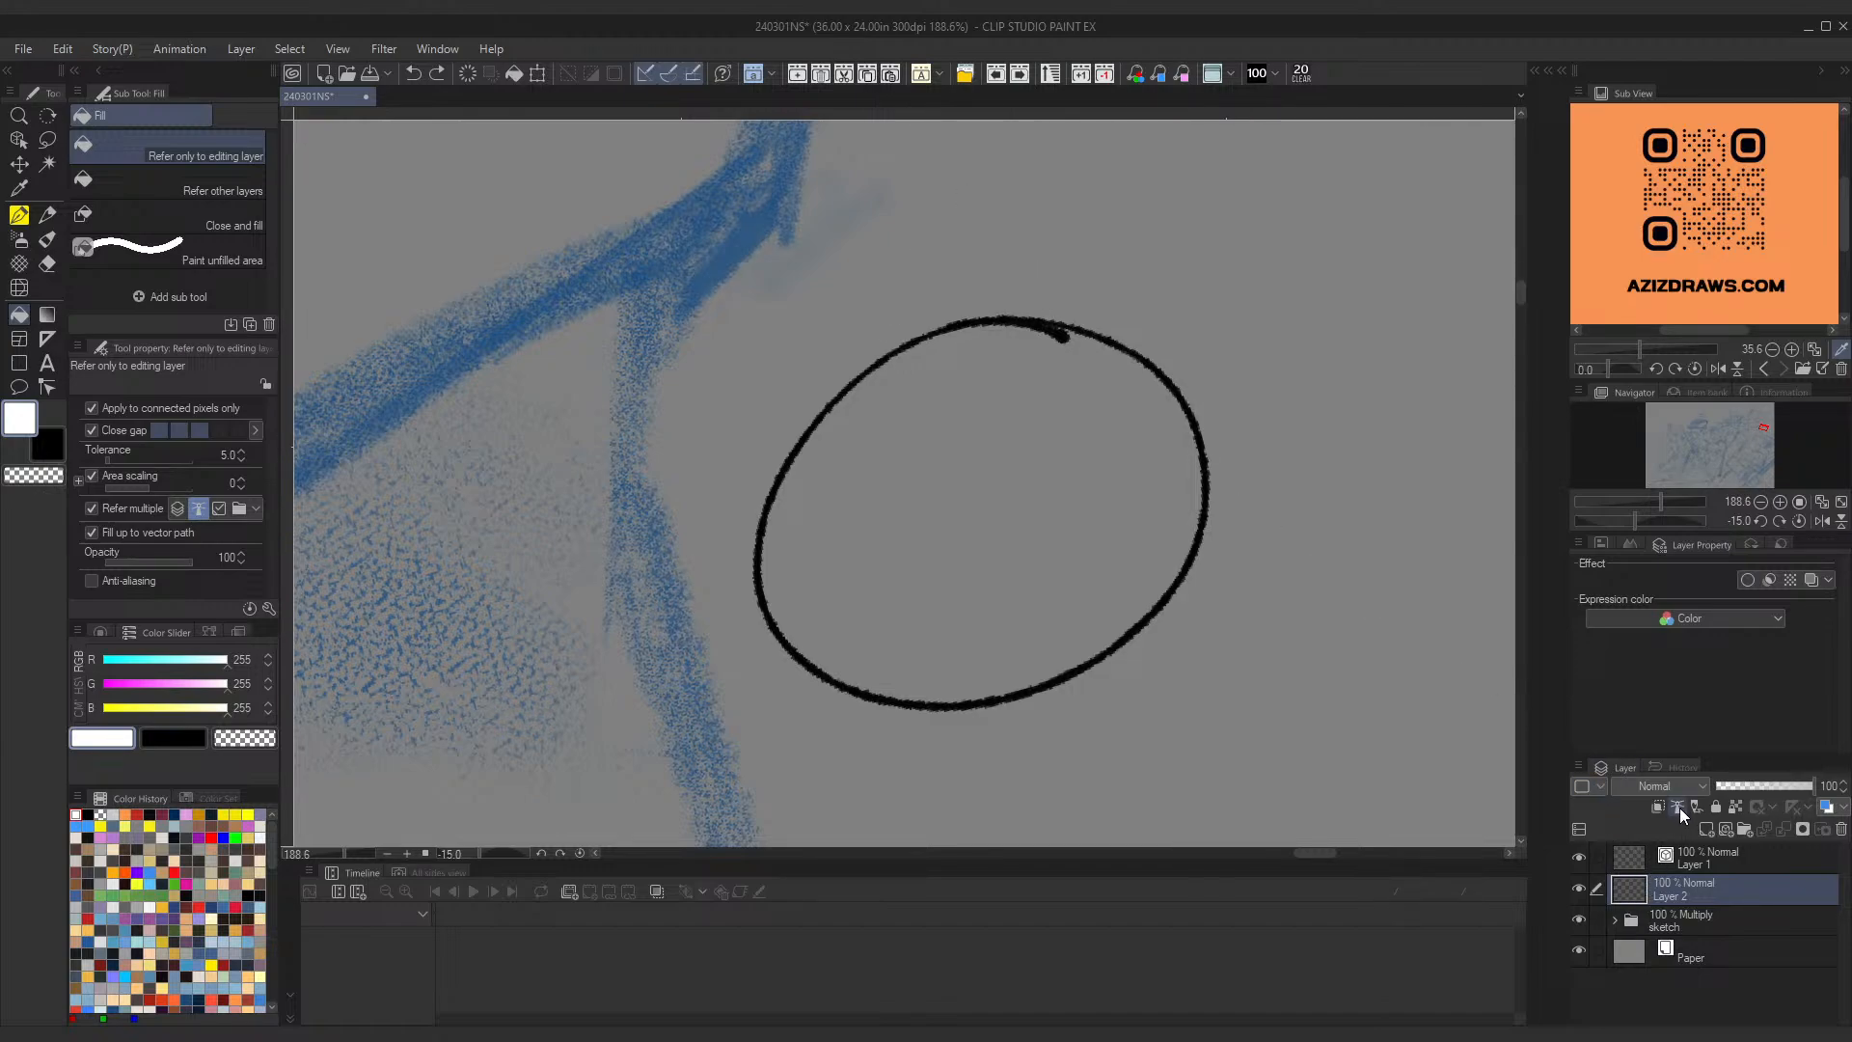
{"action": "left_click", "coordinate": [1685, 861]}
{"action": "left_click", "coordinate": [1662, 889]}
{"action": "left_click", "coordinate": [931, 434]}
Step: Inspect up close how the white fill meets the inner edge of the oval's ink line
{"action": "key", "text": "ctrl+space"}
{"action": "left_click_drag", "start_coordinate": [875, 368], "coordinate": [1038, 306]}
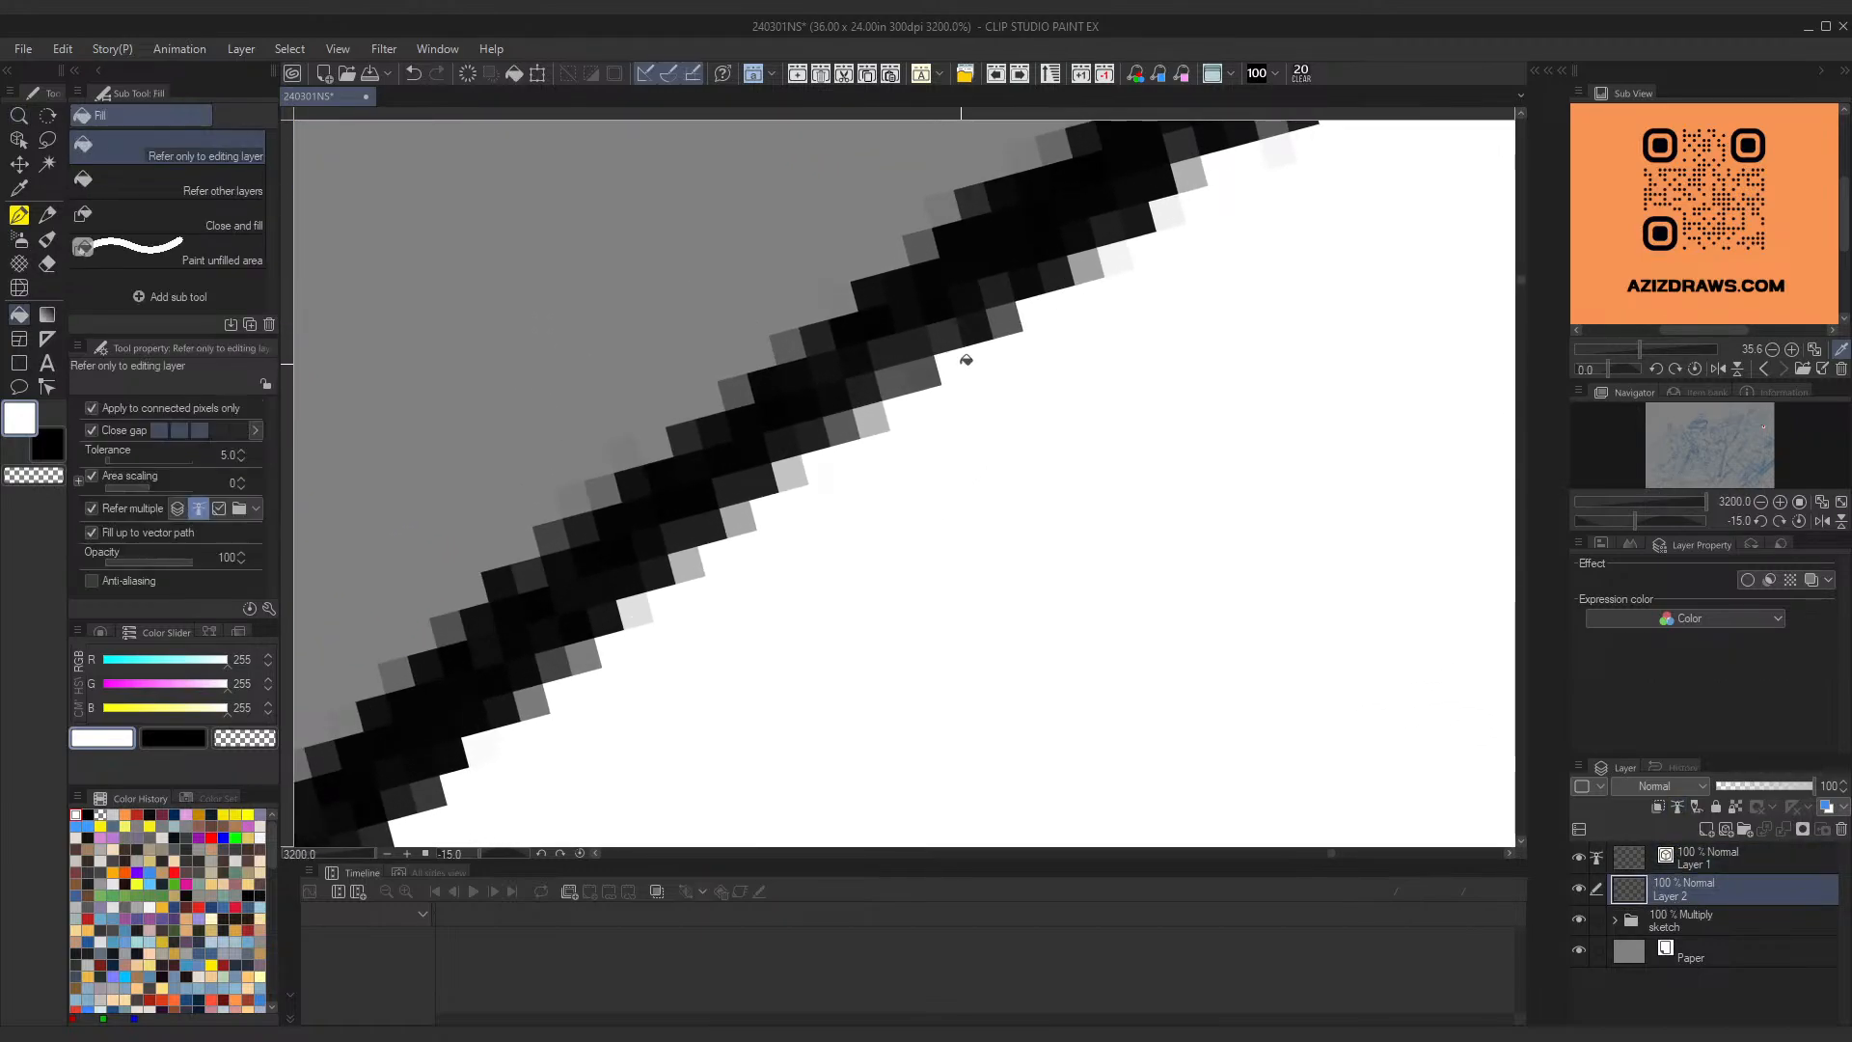
{"action": "key", "text": "ctrl+space"}
{"action": "left_click_drag", "start_coordinate": [979, 413], "coordinate": [820, 535]}
{"action": "key", "text": "space"}
{"action": "left_click_drag", "start_coordinate": [1012, 753], "coordinate": [778, 657]}
{"action": "key", "text": "ctrl+space"}
{"action": "mouse_move", "coordinate": [923, 304]}
{"action": "left_mouse_down"}
{"action": "mouse_move", "coordinate": [1017, 258]}
{"action": "mouse_move", "coordinate": [897, 327]}
{"action": "left_mouse_up"}
{"action": "key", "text": "g"}
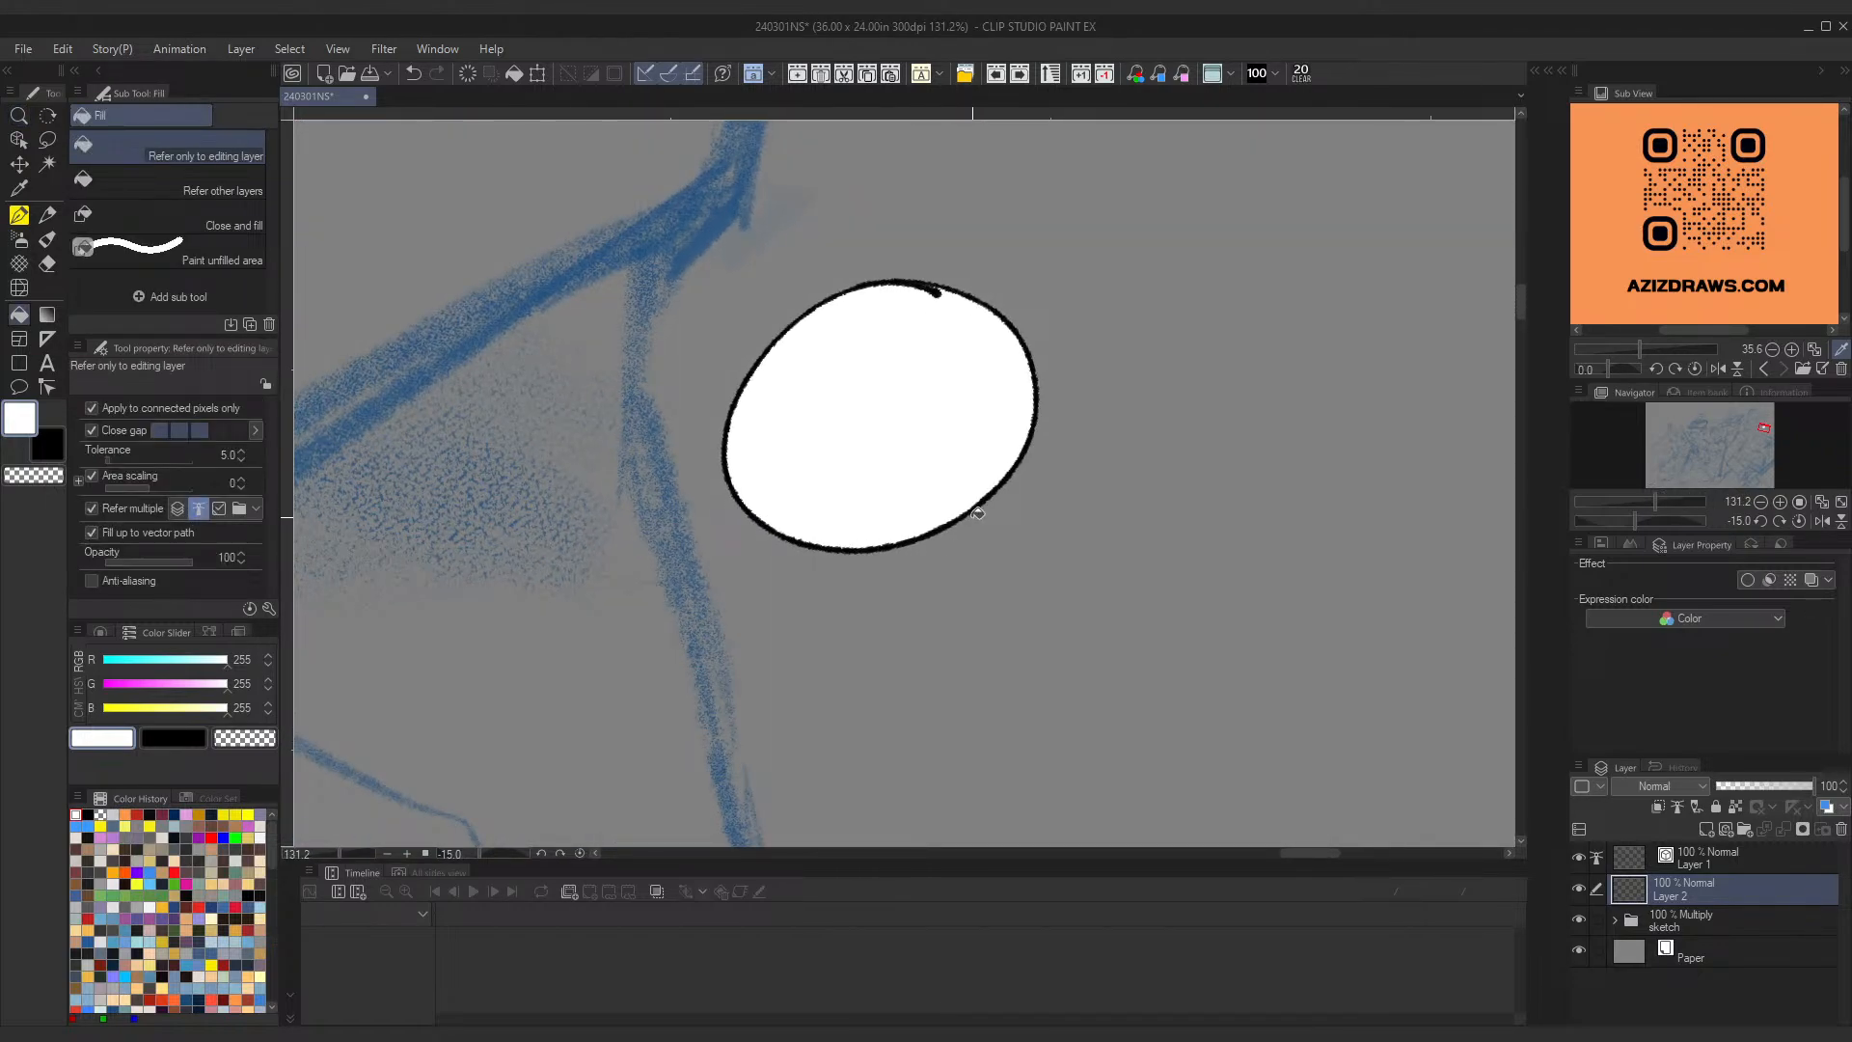
Step: Hide and show Layer 1 repeatedly to examine how far the white fill reaches beneath the oval's ink line
{"action": "key", "text": "ctrl+space"}
{"action": "left_click_drag", "start_coordinate": [977, 513], "coordinate": [1203, 525]}
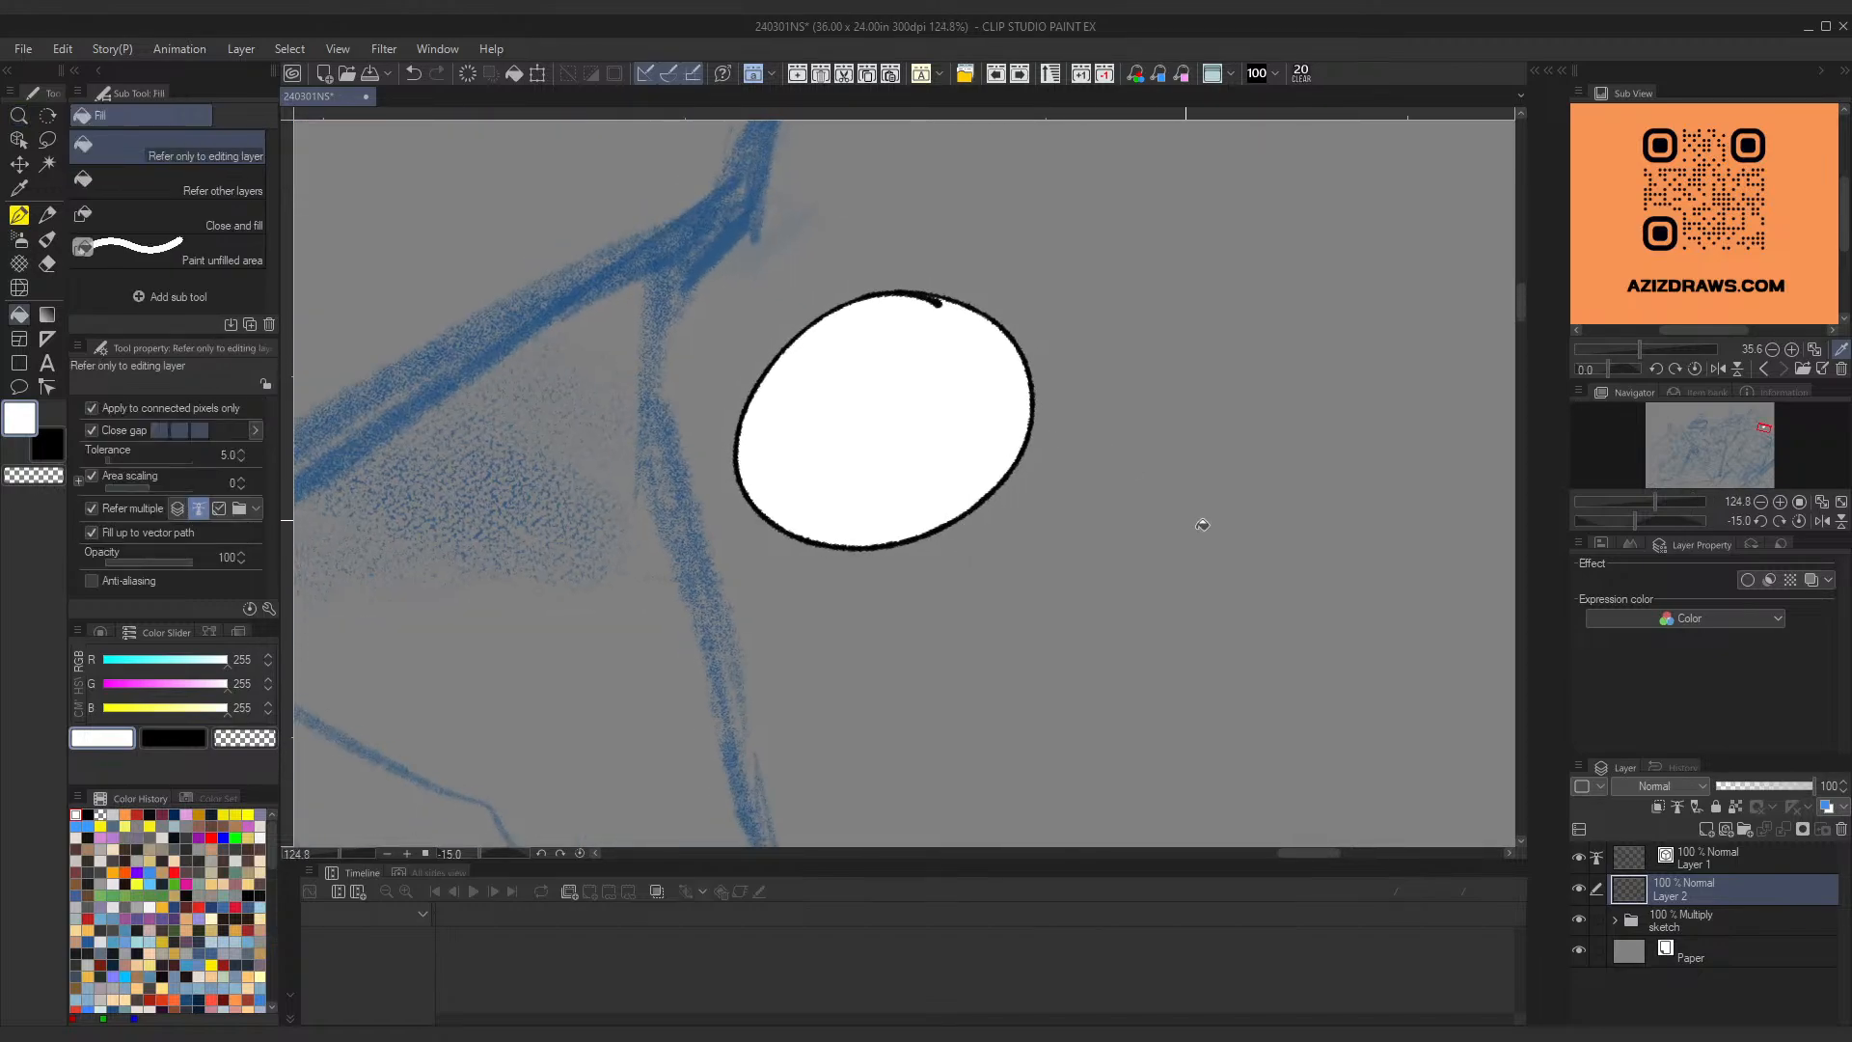
{"action": "left_click", "coordinate": [1580, 857]}
{"action": "key", "text": "ctrl+space"}
{"action": "left_click_drag", "start_coordinate": [1004, 442], "coordinate": [1090, 425]}
{"action": "left_click", "coordinate": [1578, 859]}
{"action": "left_click", "coordinate": [1578, 858]}
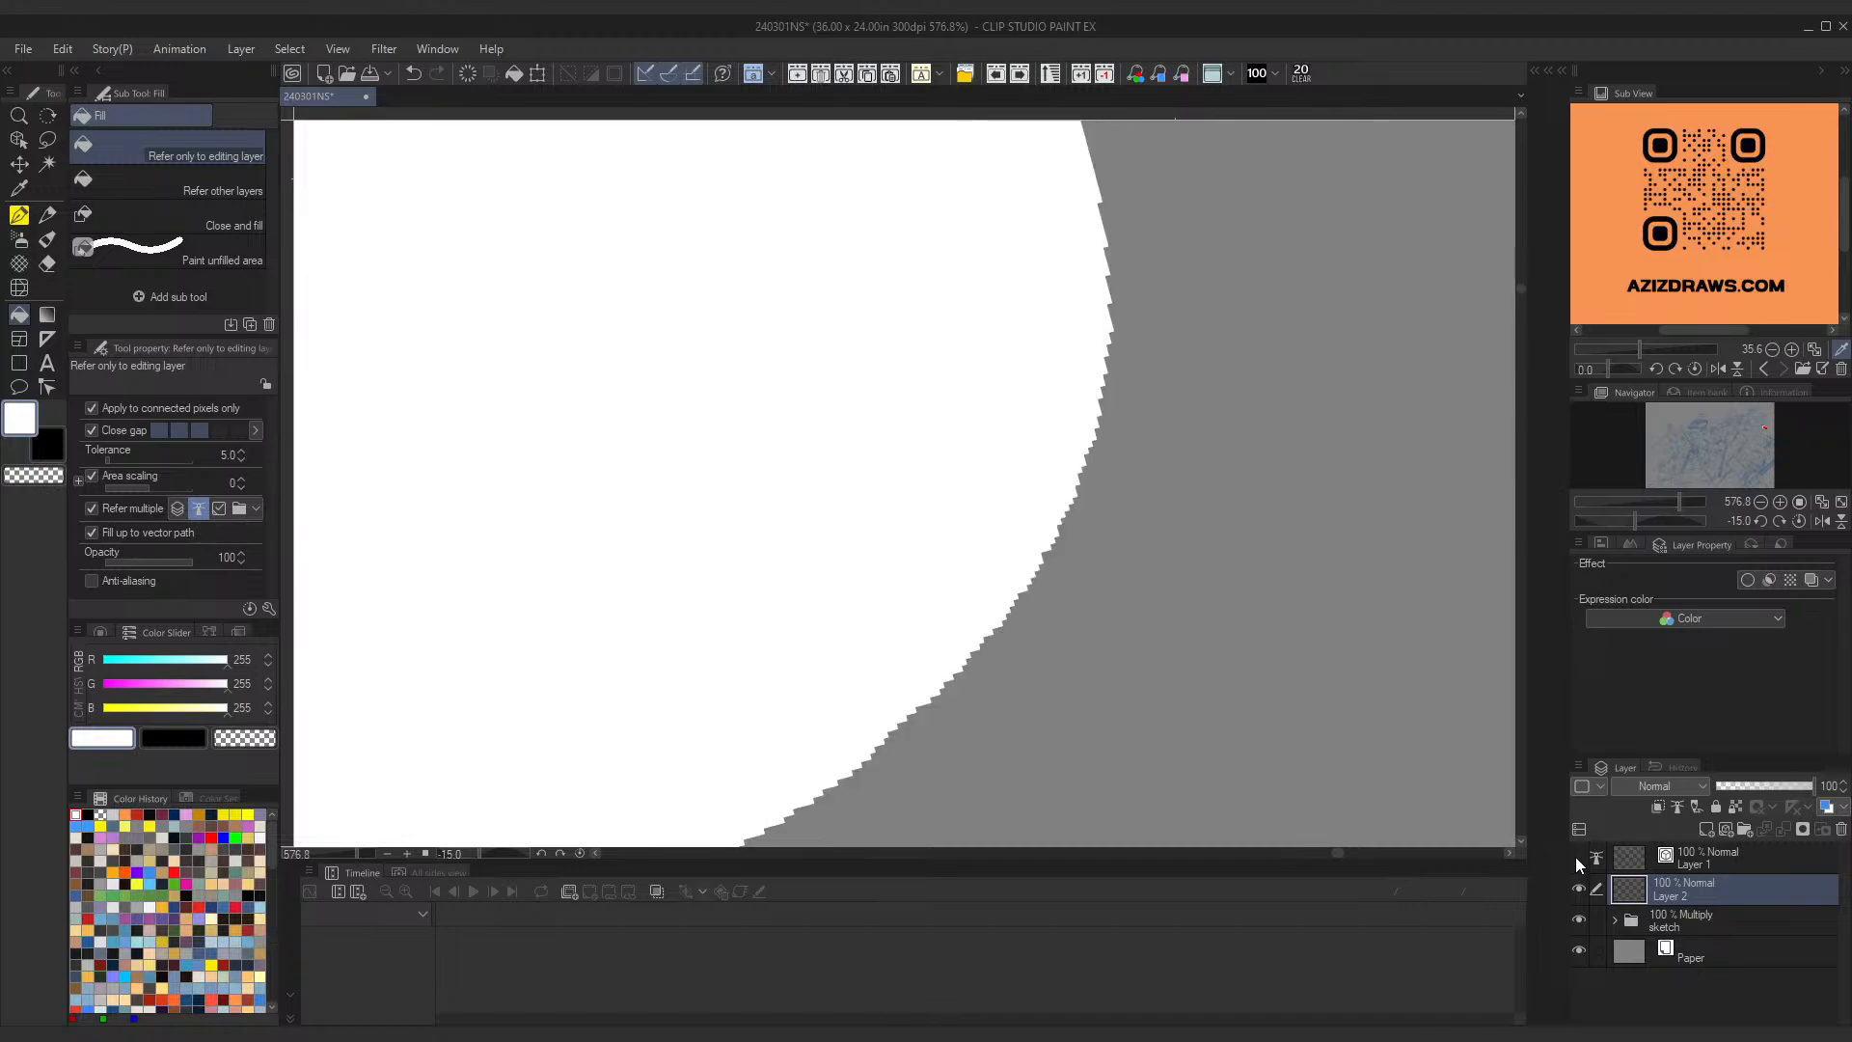
{"action": "left_click", "coordinate": [1578, 858]}
{"action": "left_click", "coordinate": [1578, 858]}
{"action": "left_click", "coordinate": [1577, 857]}
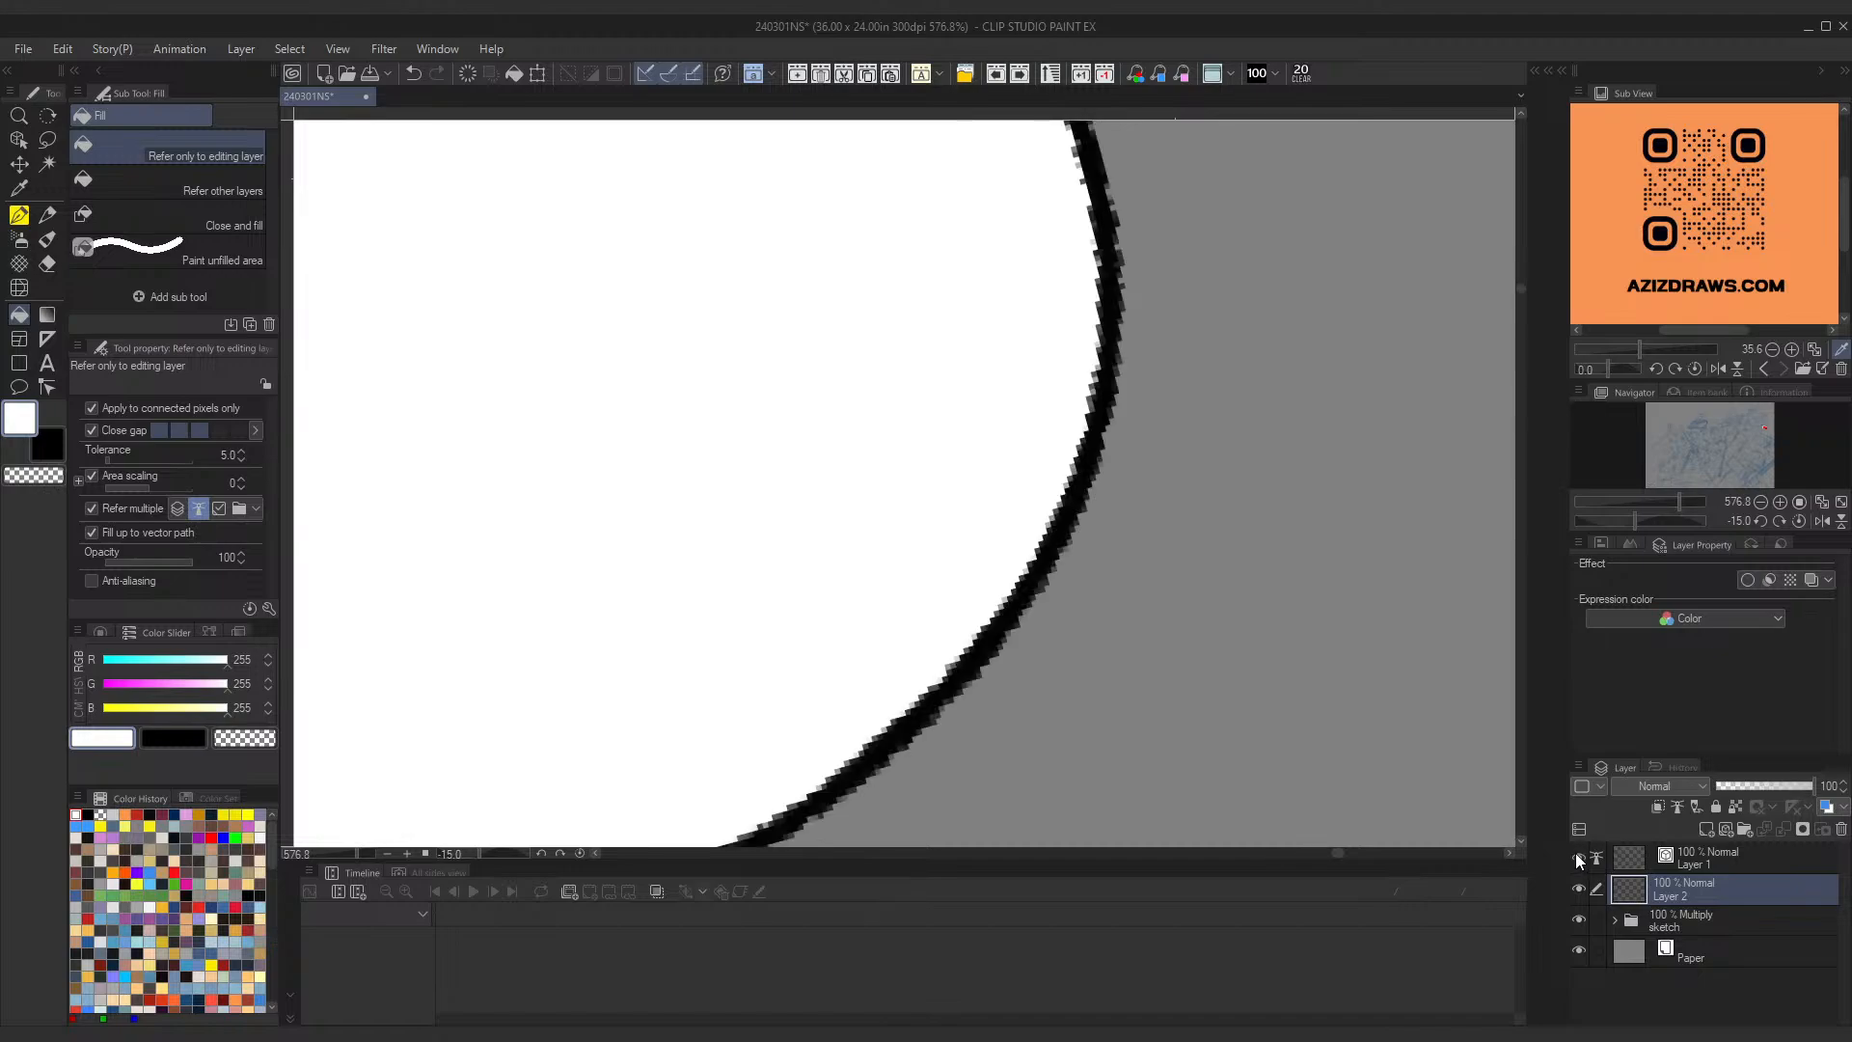
{"action": "left_click", "coordinate": [1576, 855]}
{"action": "left_click", "coordinate": [1575, 855]}
{"action": "key", "text": "ctrl+space"}
{"action": "left_click_drag", "start_coordinate": [1062, 365], "coordinate": [972, 422]}
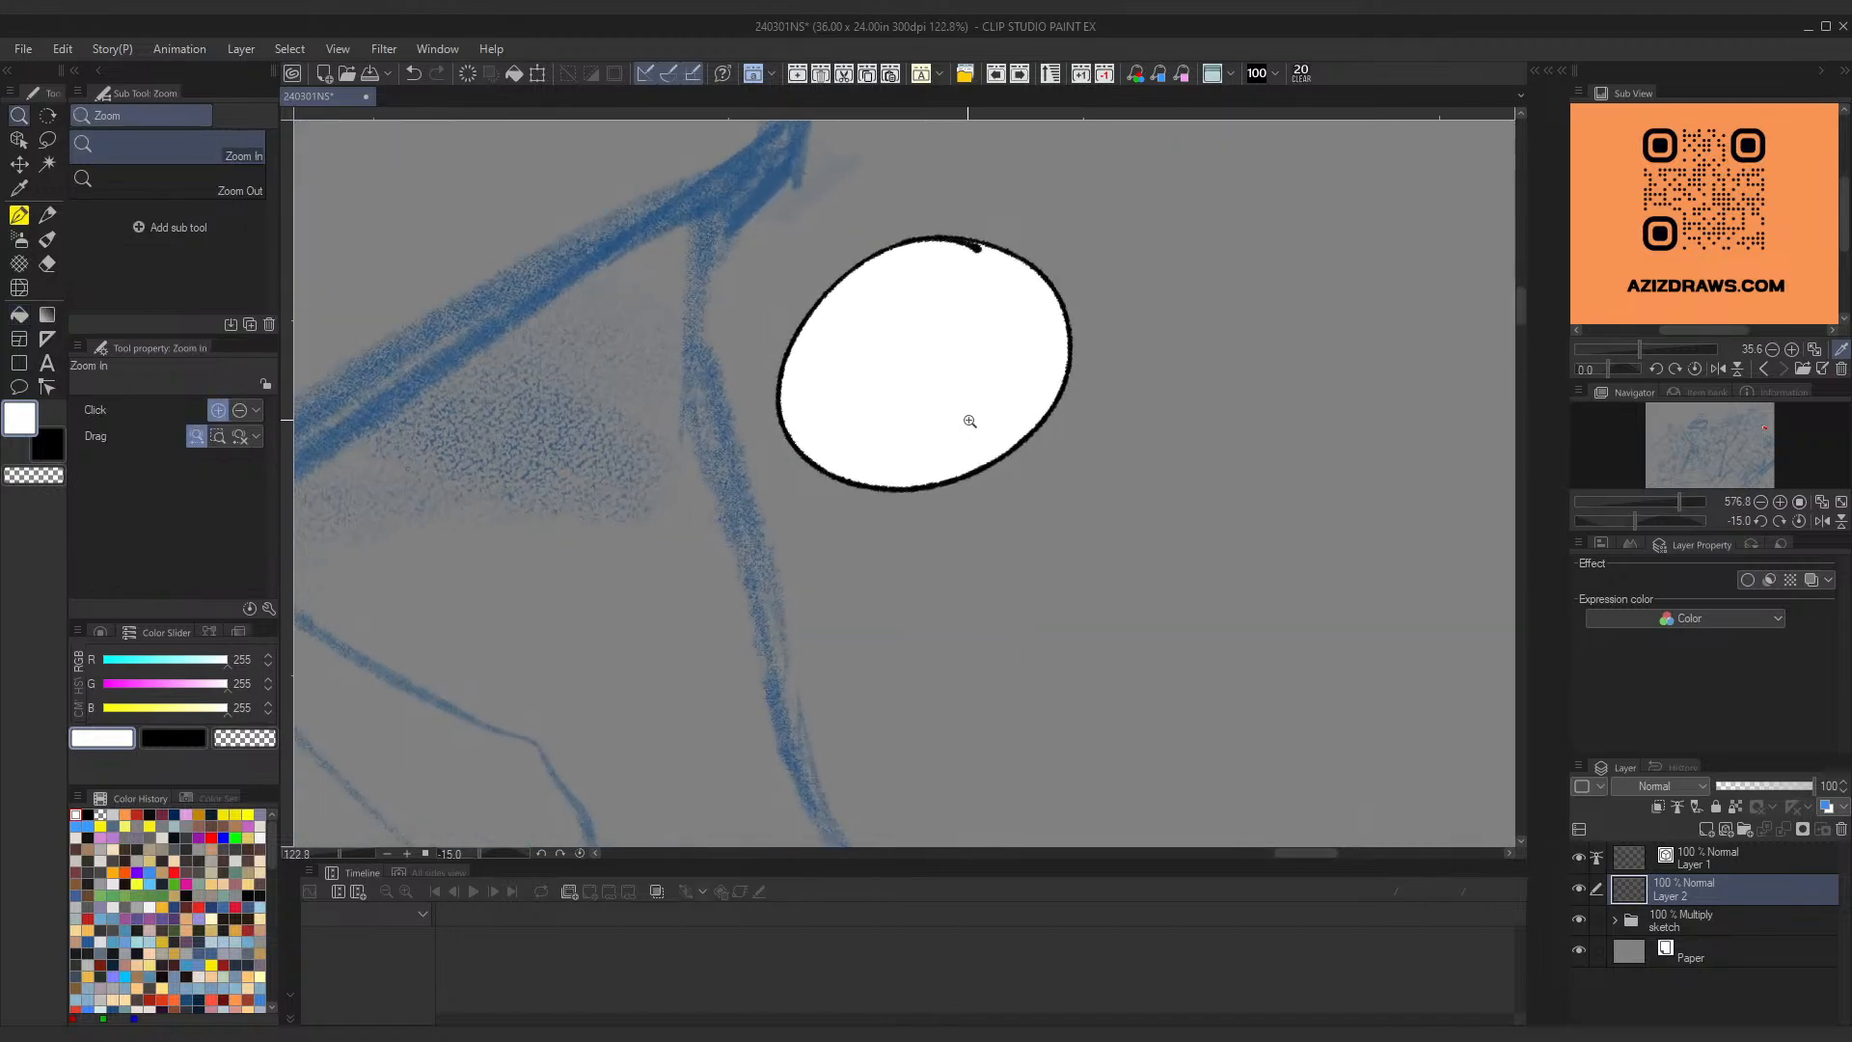
Step: Undo the white fill, the added Layer 2 and the test oval
{"action": "key", "text": "space"}
{"action": "left_click_drag", "start_coordinate": [914, 305], "coordinate": [859, 388]}
{"action": "key", "text": "ctrl+space"}
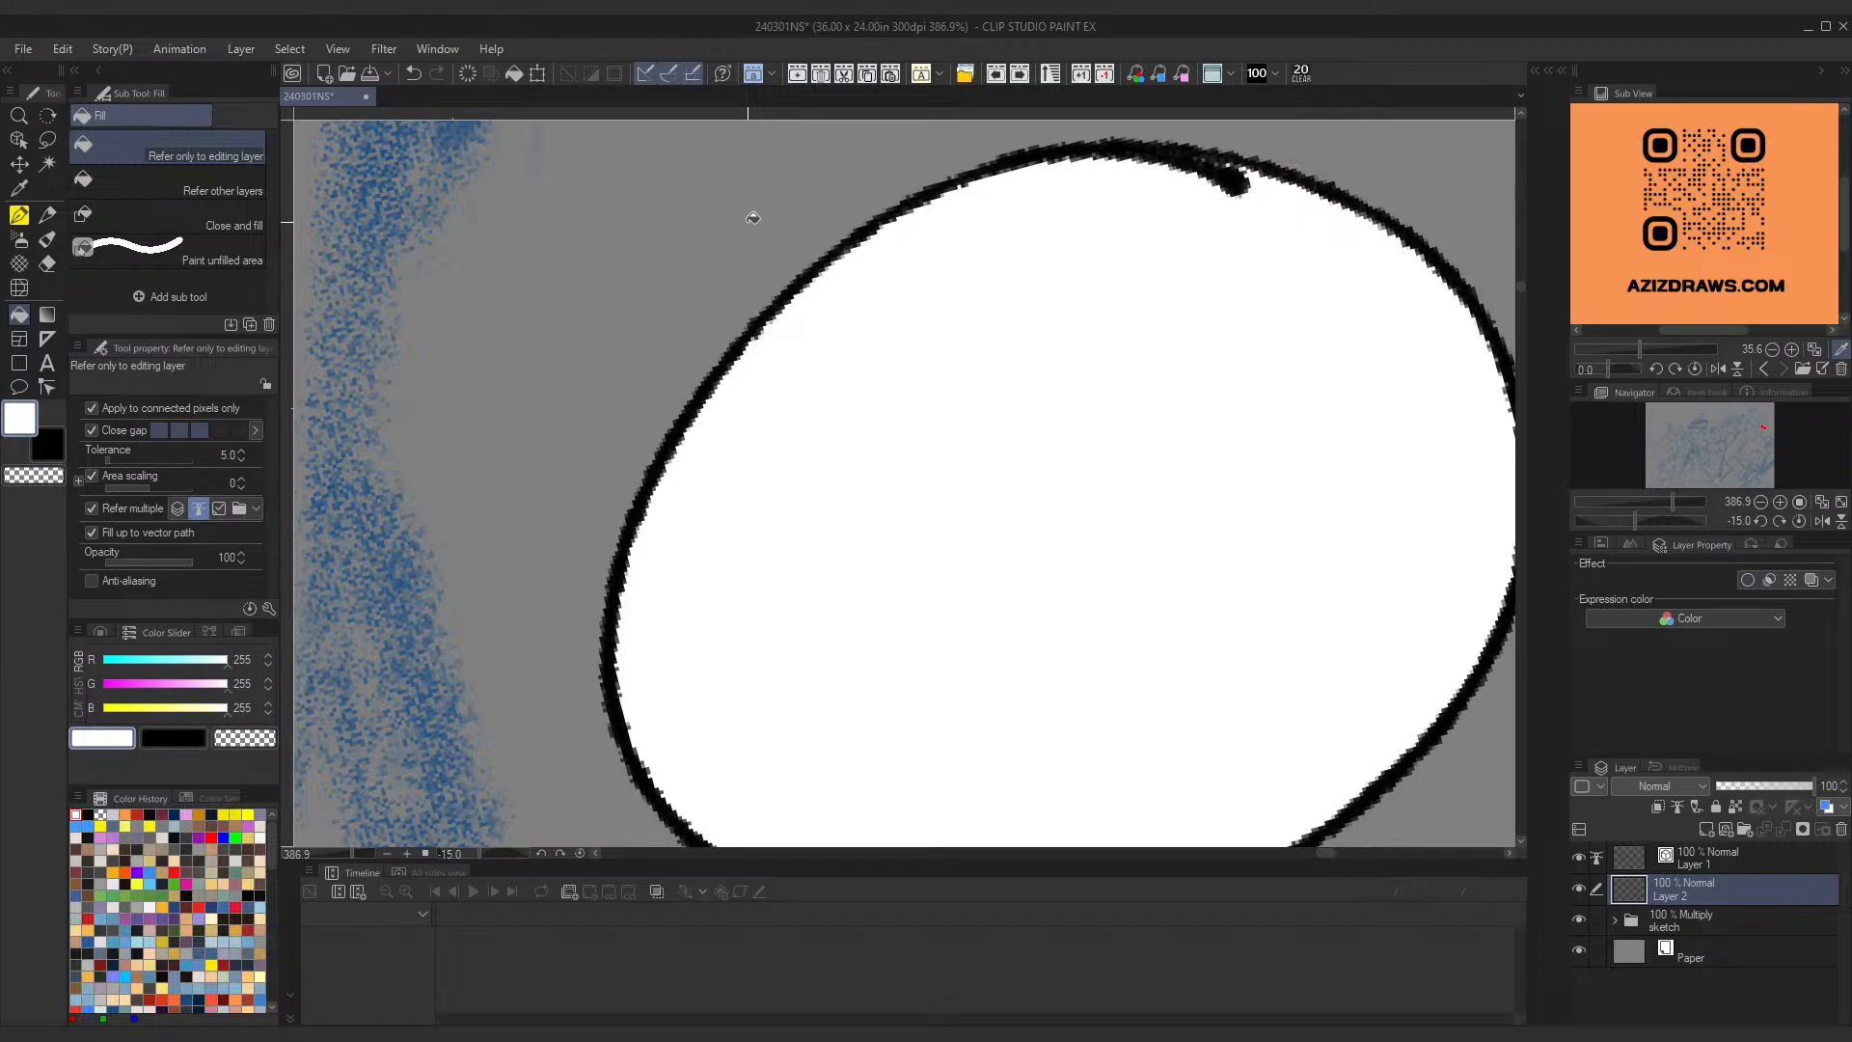
{"action": "key", "text": "ctrl+z"}
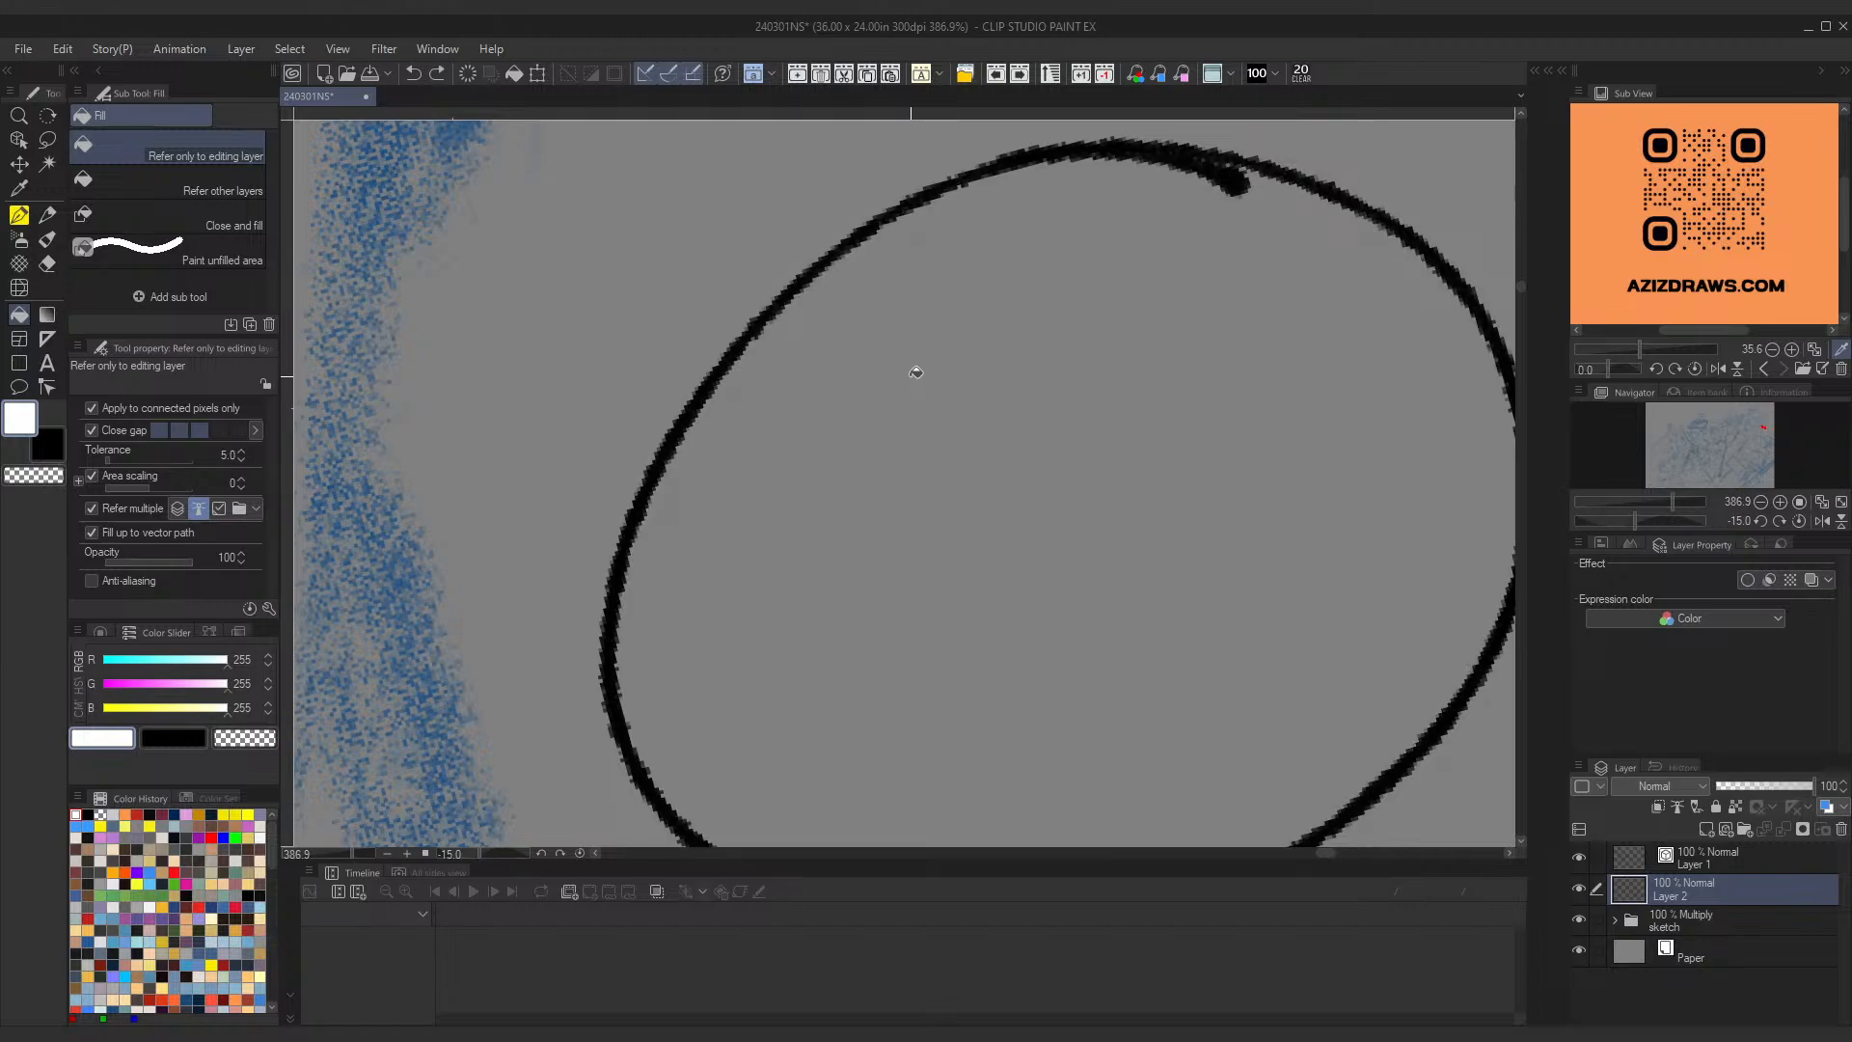
{"action": "key", "text": "ctrl+z"}
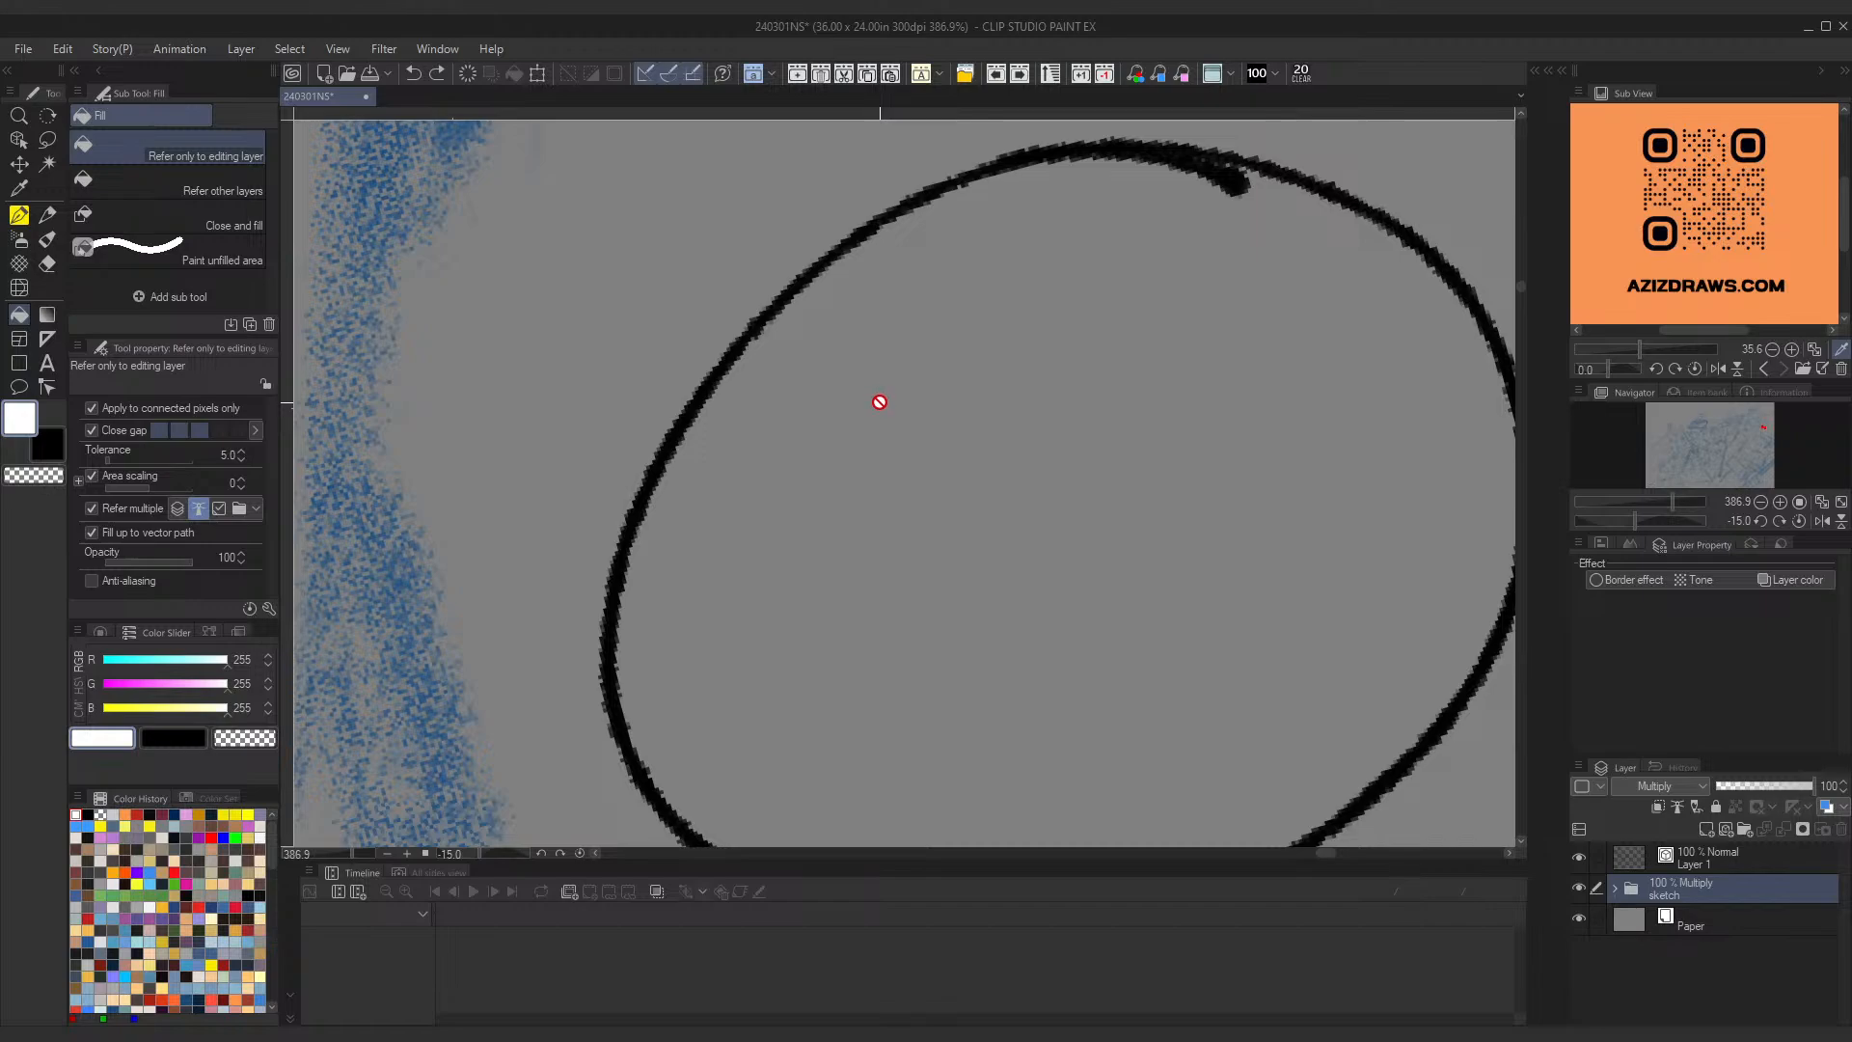
{"action": "scroll", "coordinate": [879, 402], "scroll_direction": "down", "scroll_amount": 10}
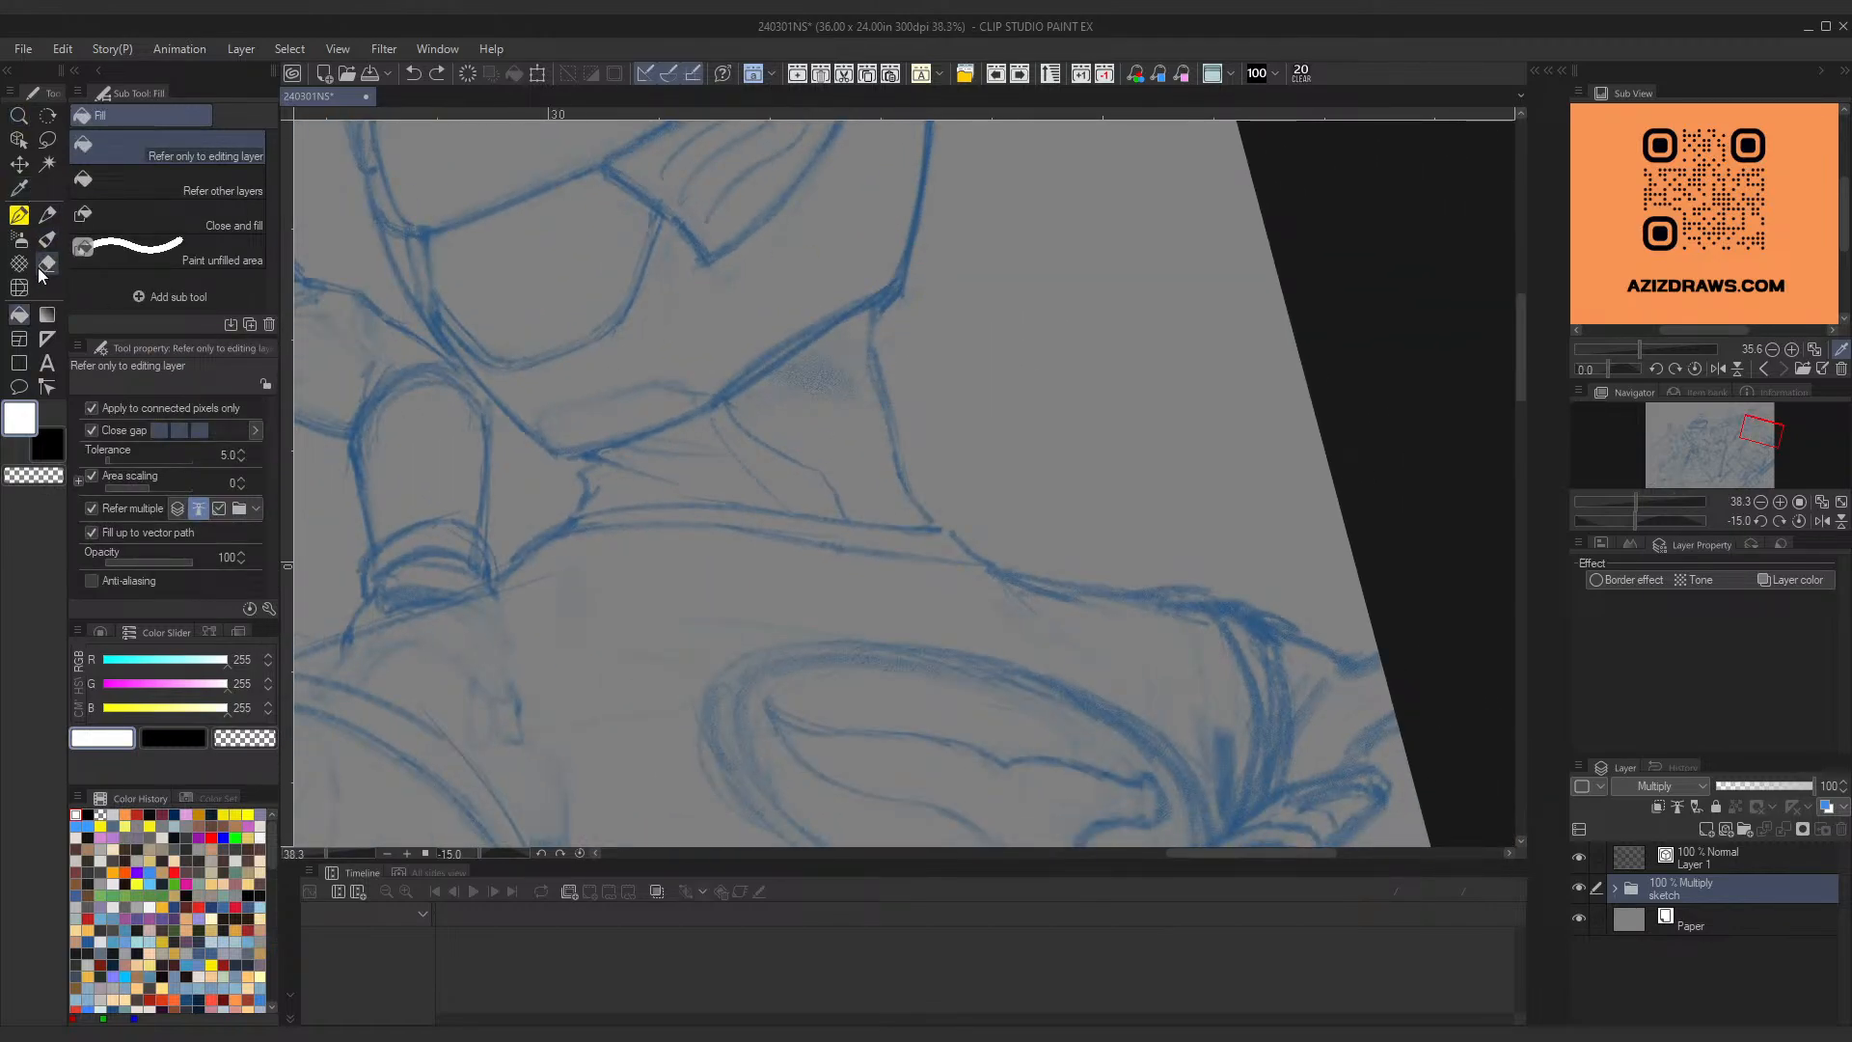
Step: Make black the drawing colour and select vector Layer 1 for inking the large figure's jaw
{"action": "left_click", "coordinate": [56, 442]}
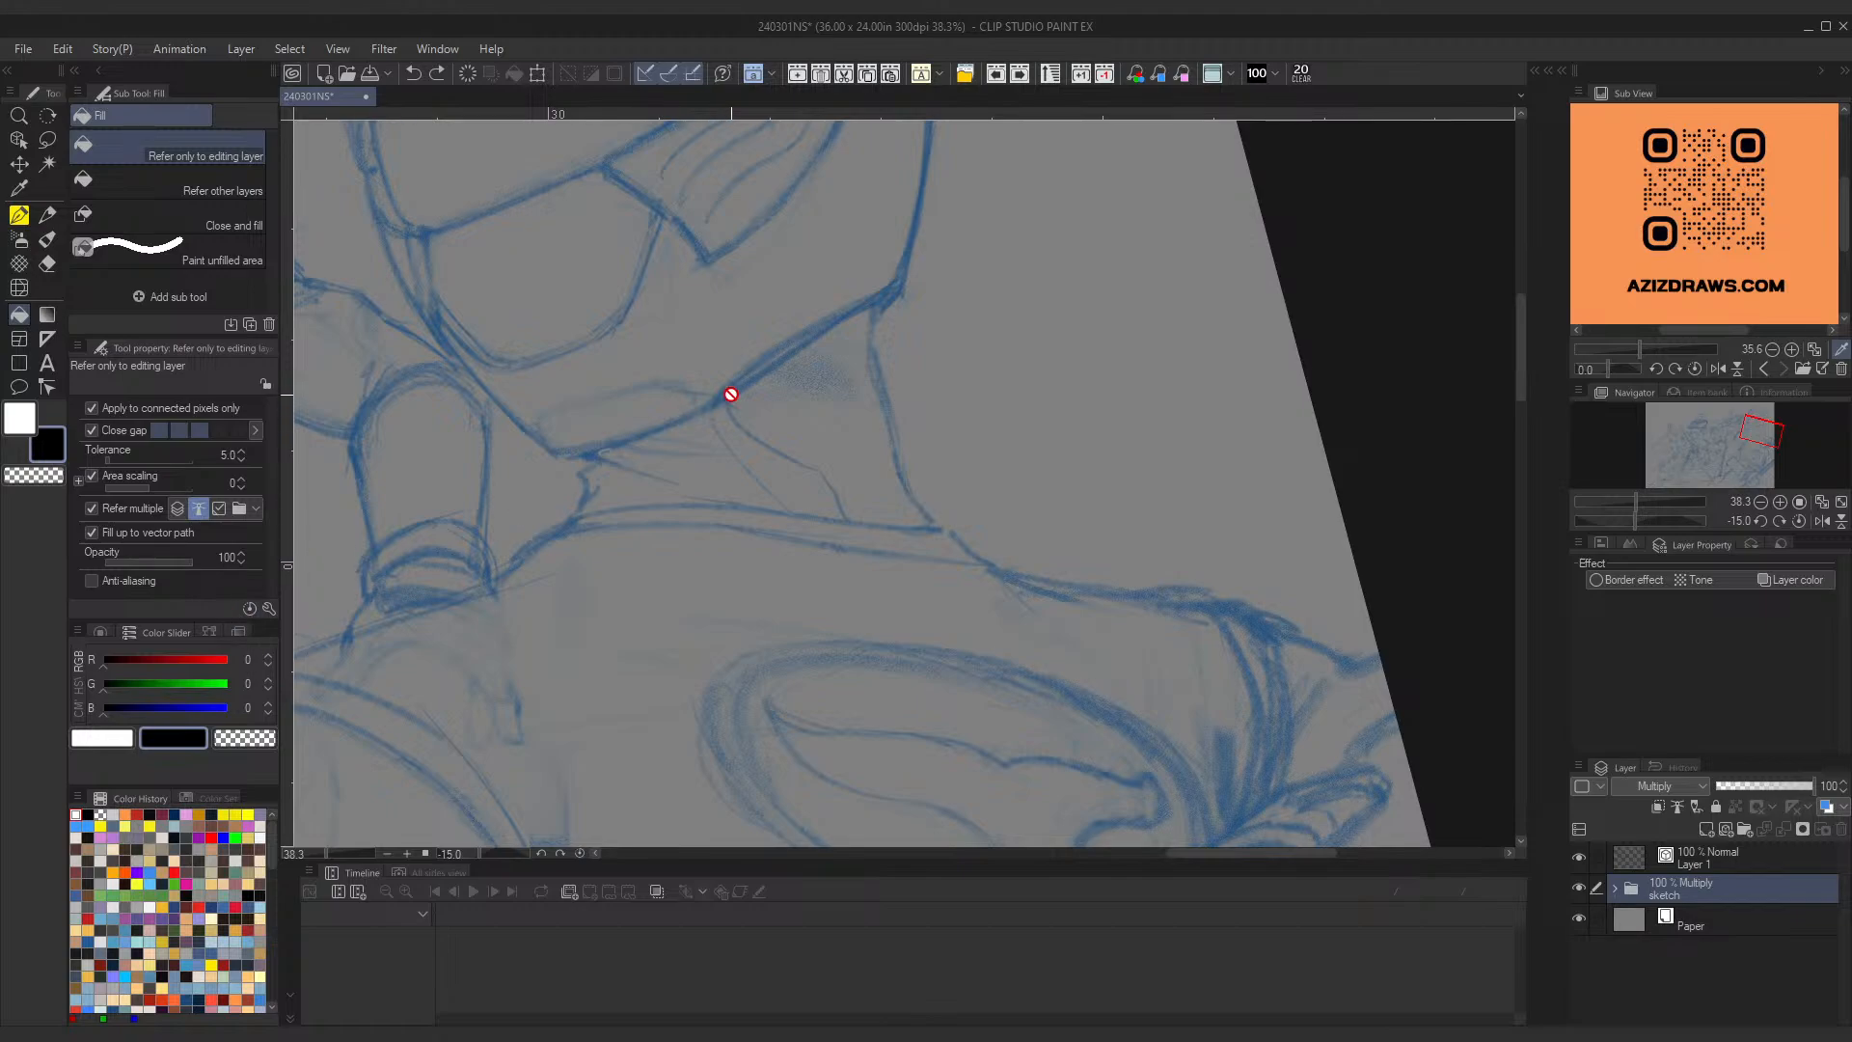
{"action": "left_click", "coordinate": [1644, 859]}
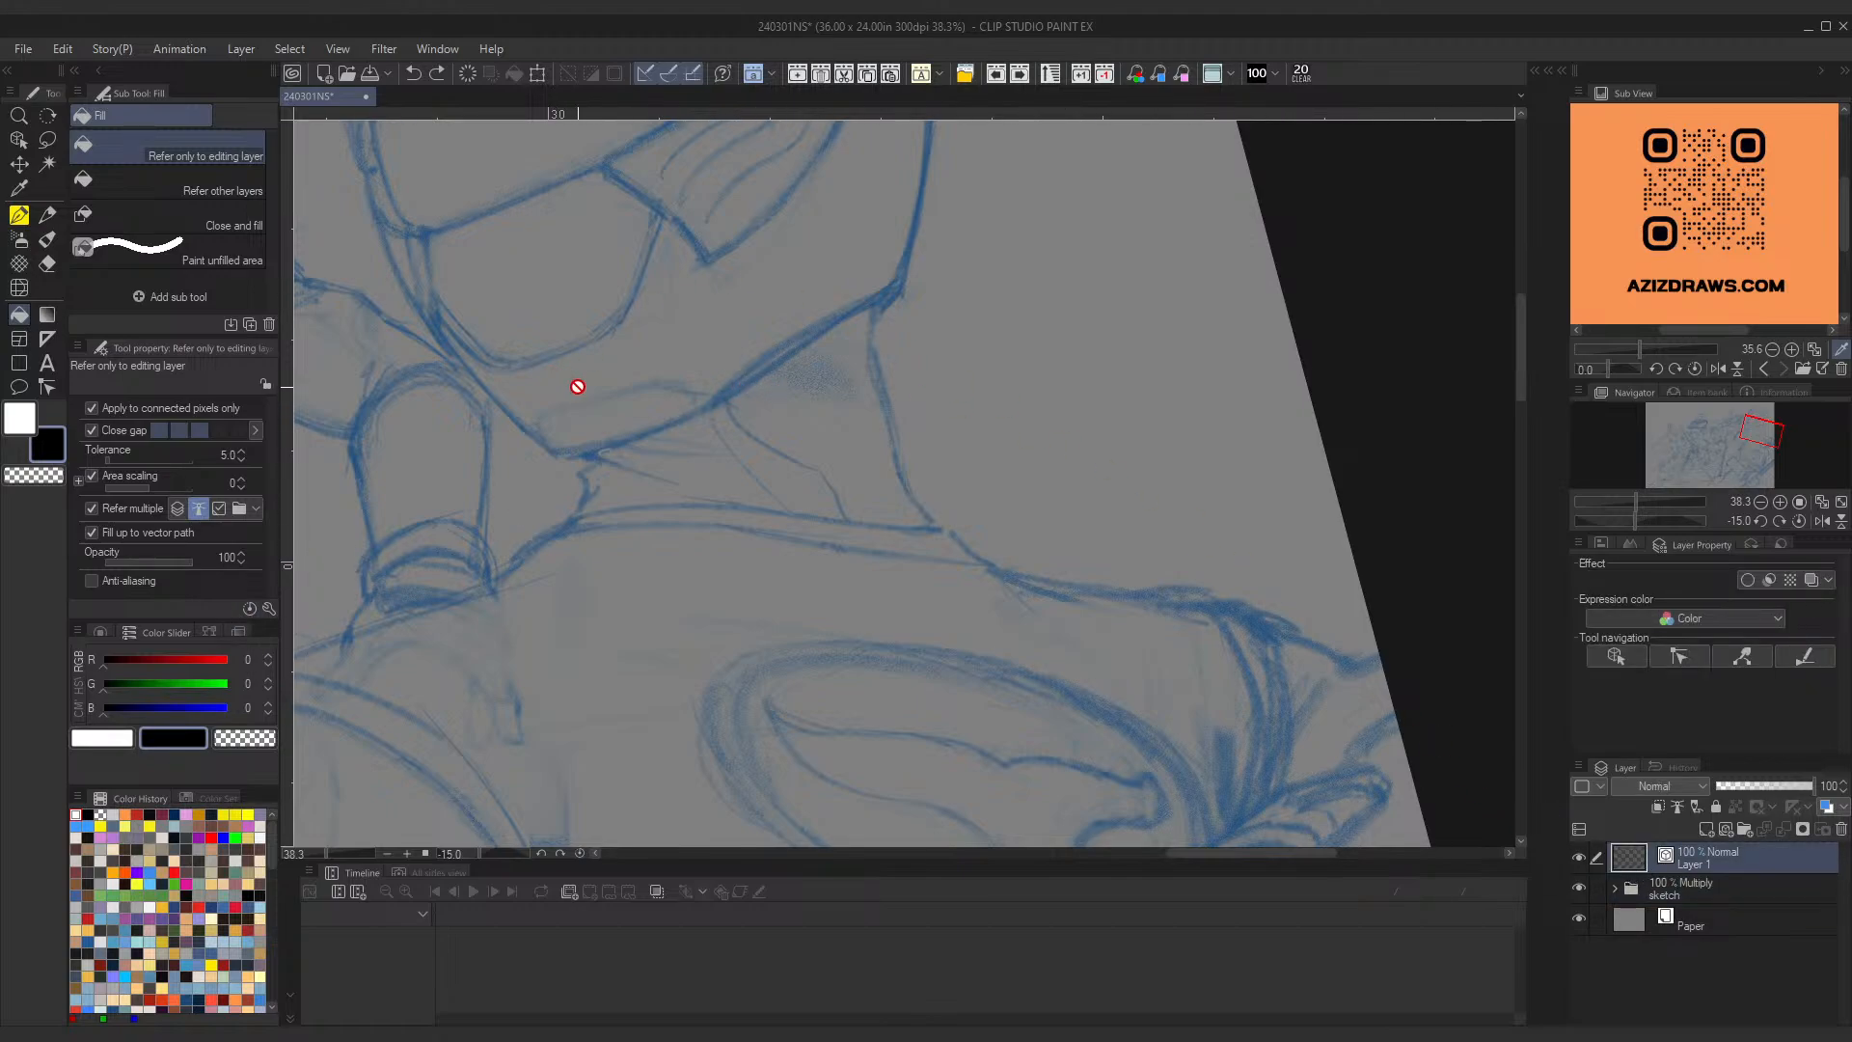
{"action": "left_click_drag", "start_coordinate": [741, 523], "coordinate": [873, 455]}
{"action": "key", "text": "ctrl+space"}
{"action": "key", "text": "g"}
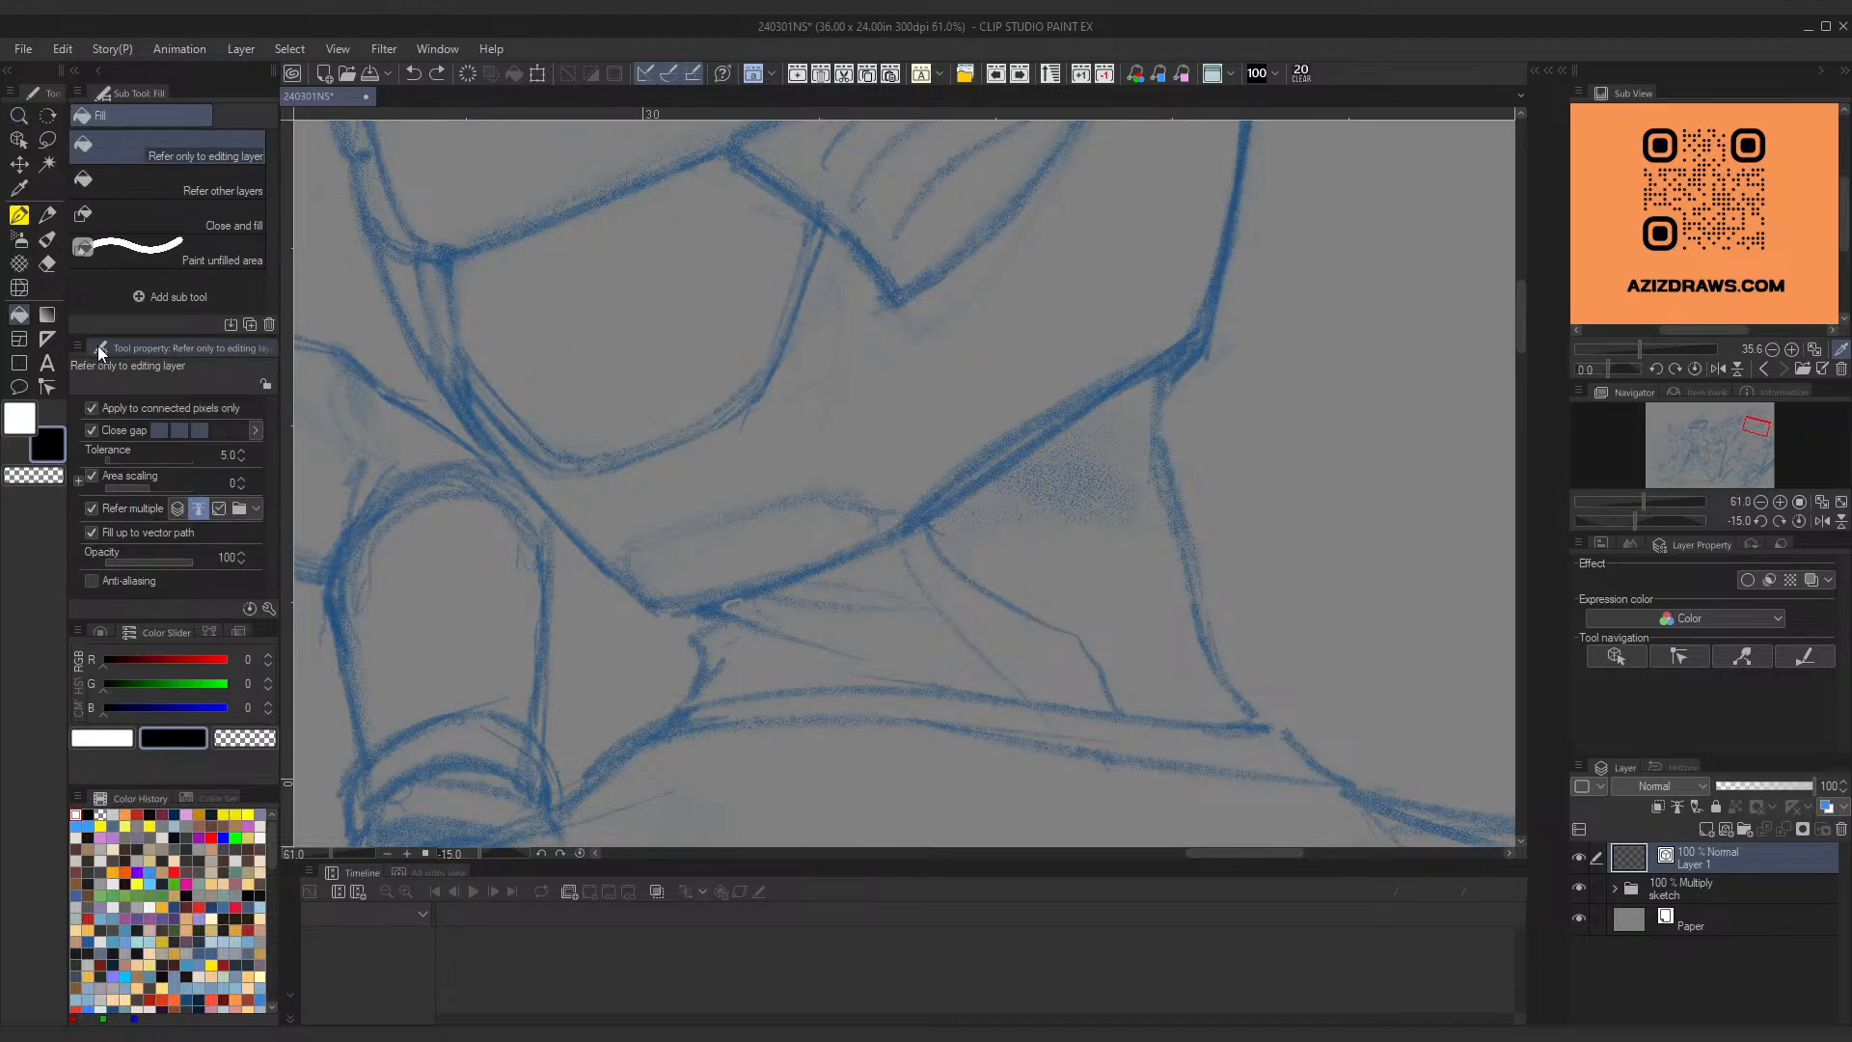
Step: Look through the Tapered pen and Gペン(2値化用) pens and choose MUGZPENCIL
{"action": "left_click", "coordinate": [19, 218]}
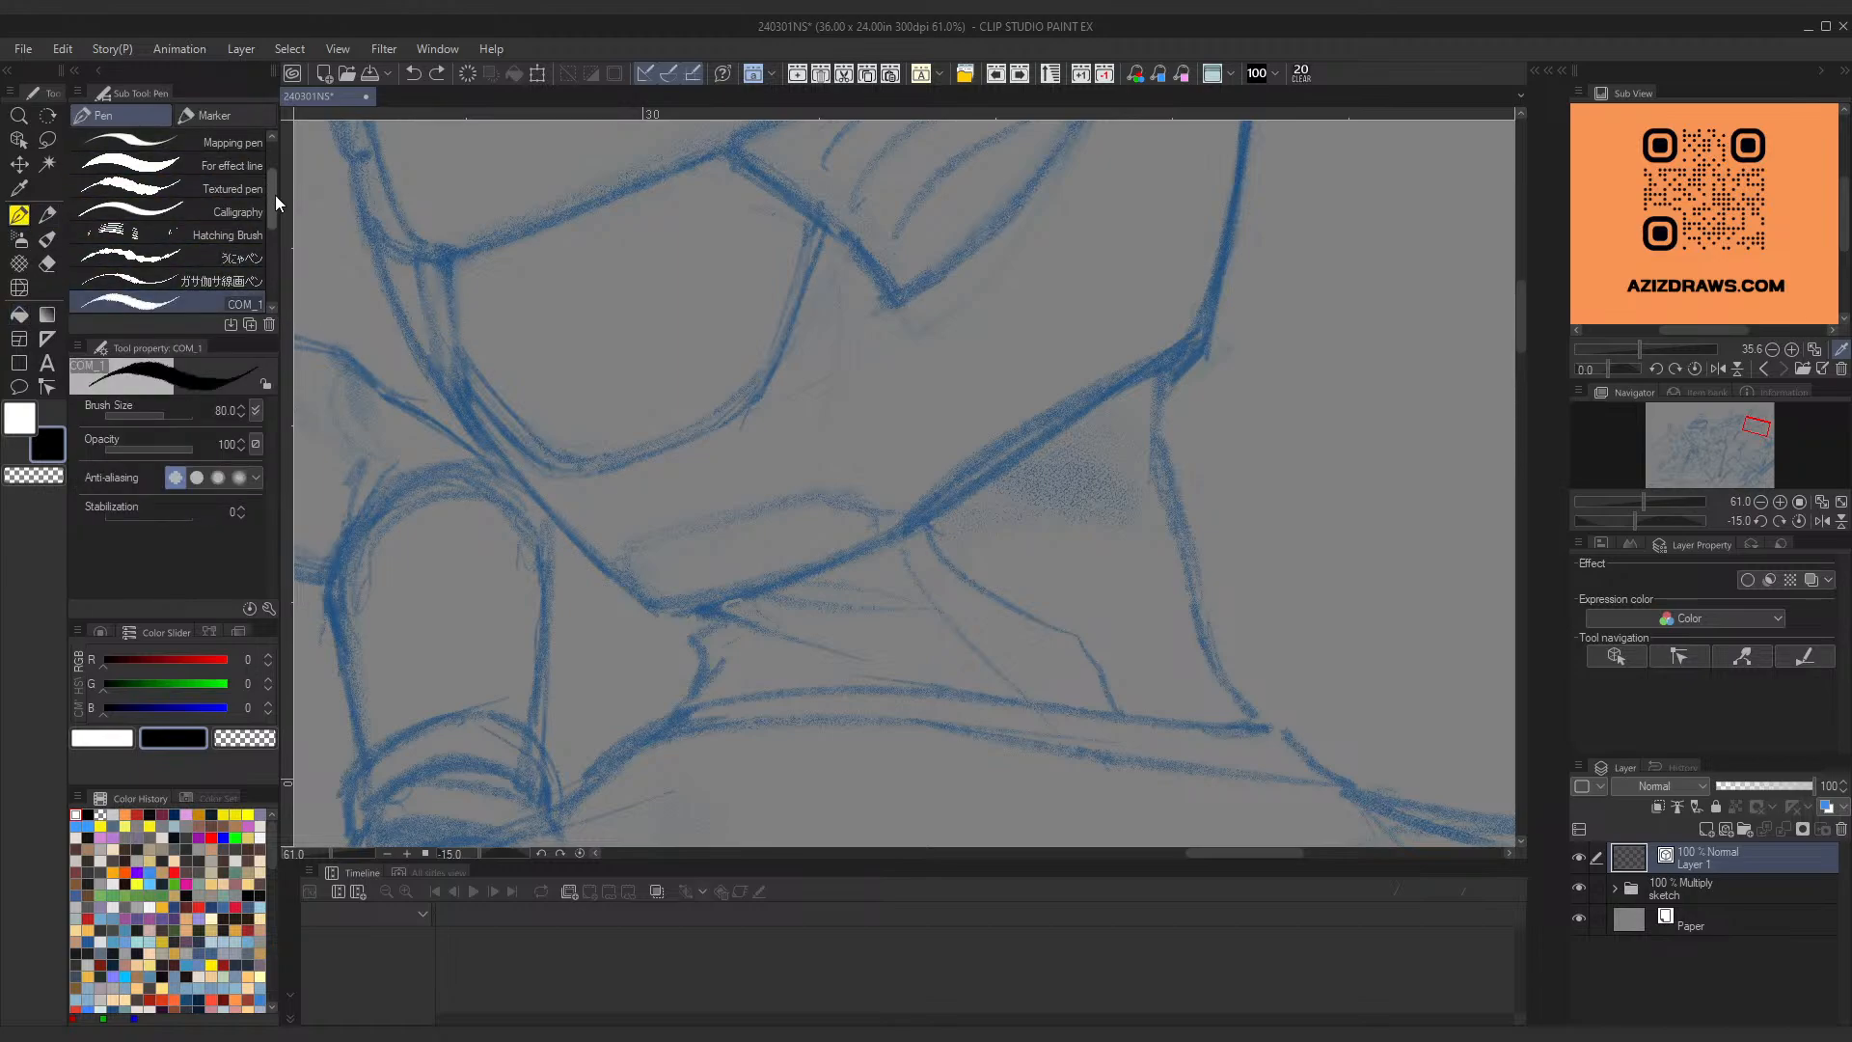
{"action": "left_click_drag", "start_coordinate": [275, 194], "coordinate": [265, 279]}
{"action": "left_click", "coordinate": [232, 205]}
{"action": "left_click", "coordinate": [228, 270]}
{"action": "left_click", "coordinate": [235, 252]}
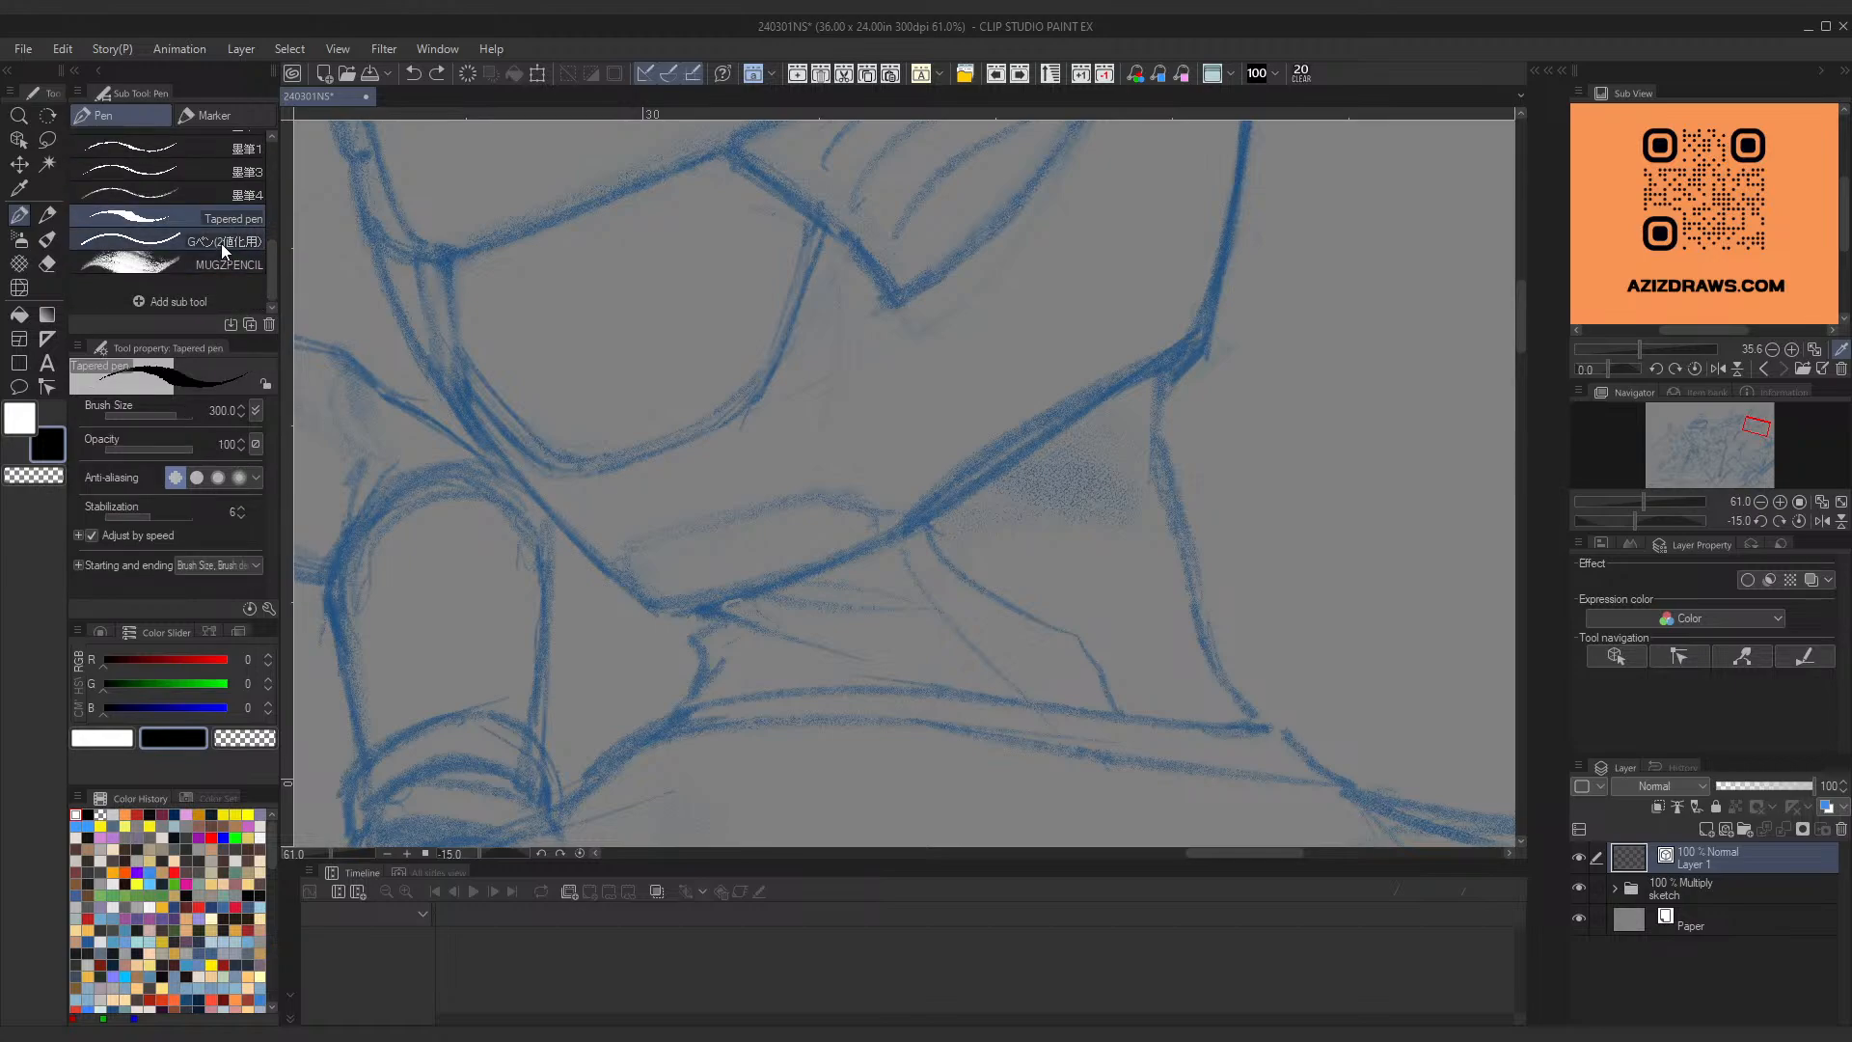
{"action": "left_click", "coordinate": [222, 243]}
{"action": "left_click", "coordinate": [218, 270]}
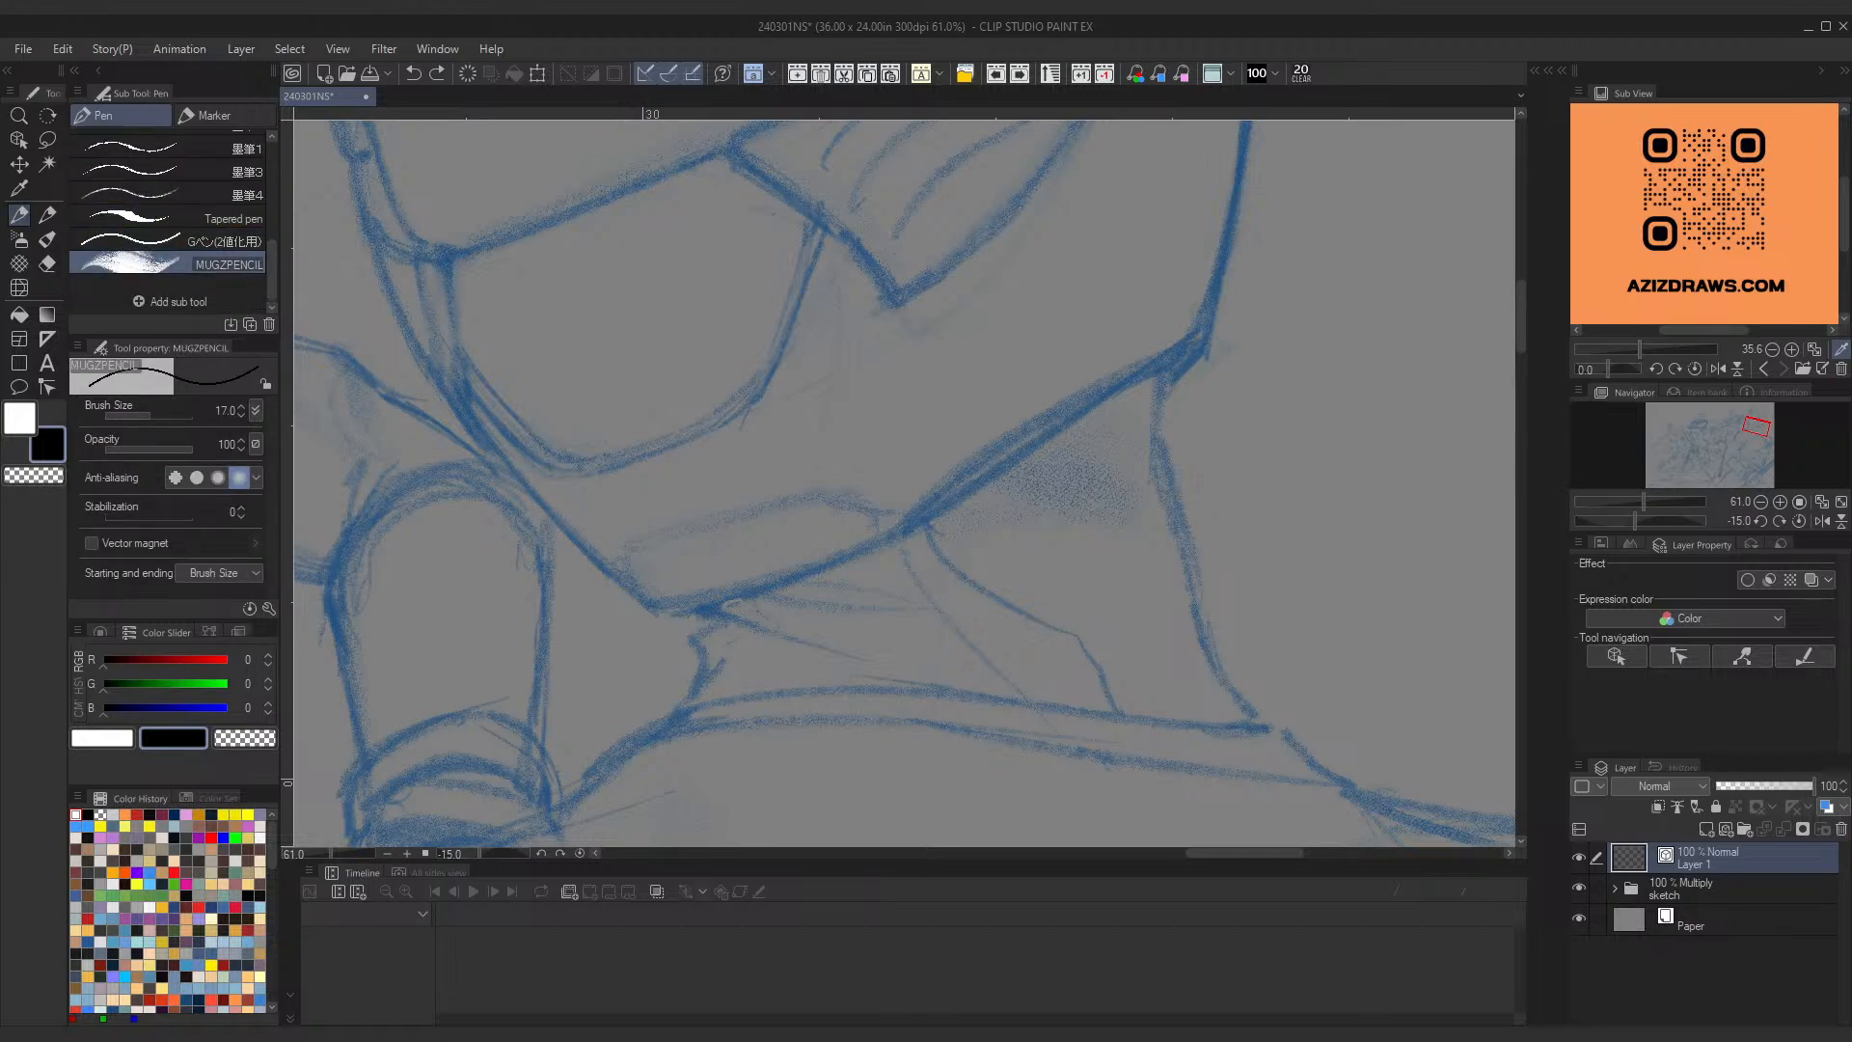
Step: Try a MUGZPENCIL stroke along the jaw line above the neck shading, check its vector path, and undo it
{"action": "mouse_move", "coordinate": [1196, 333]}
{"action": "left_mouse_down"}
{"action": "mouse_move", "coordinate": [899, 552]}
{"action": "mouse_move", "coordinate": [1187, 345]}
{"action": "left_mouse_up"}
{"action": "key", "text": "ctrl+z"}
{"action": "key", "text": "ctrl+space"}
{"action": "mouse_move", "coordinate": [1094, 382]}
{"action": "left_mouse_down"}
{"action": "mouse_move", "coordinate": [1165, 357]}
{"action": "mouse_move", "coordinate": [1137, 372]}
{"action": "left_mouse_up"}
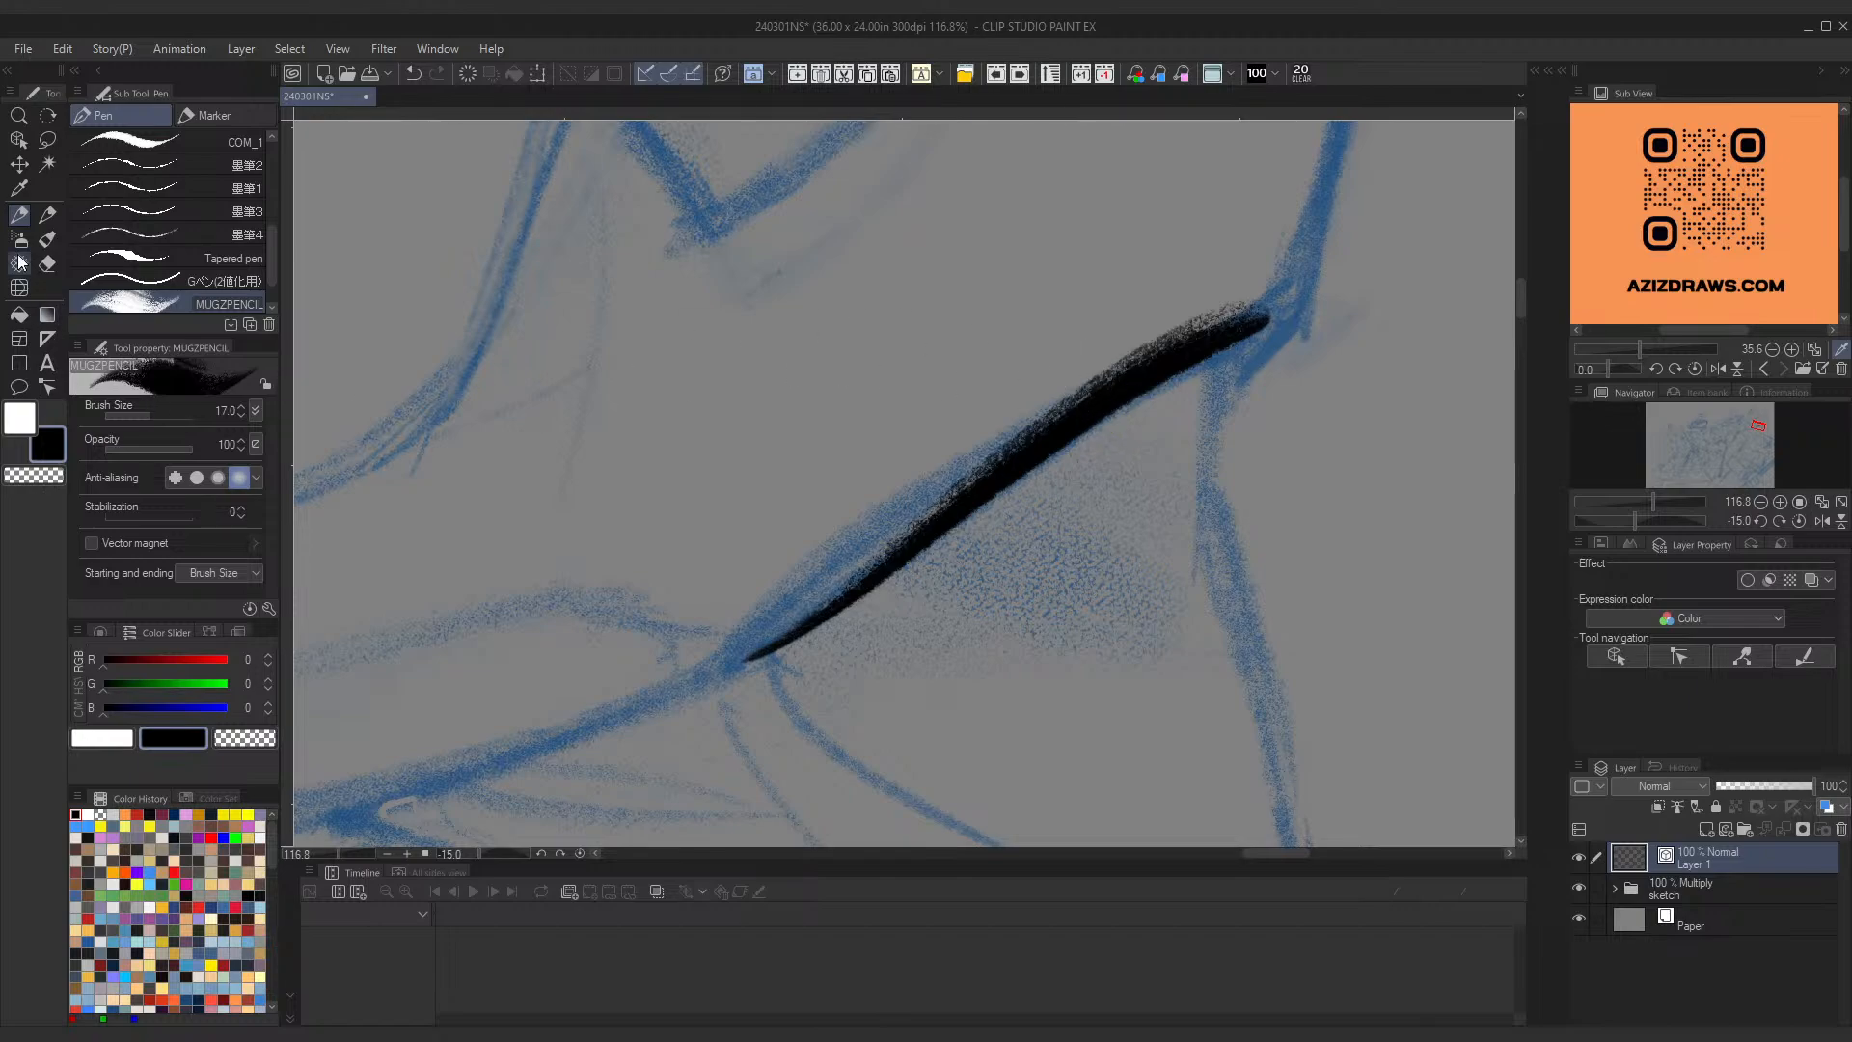
{"action": "left_click", "coordinate": [19, 139]}
{"action": "left_click", "coordinate": [1040, 446]}
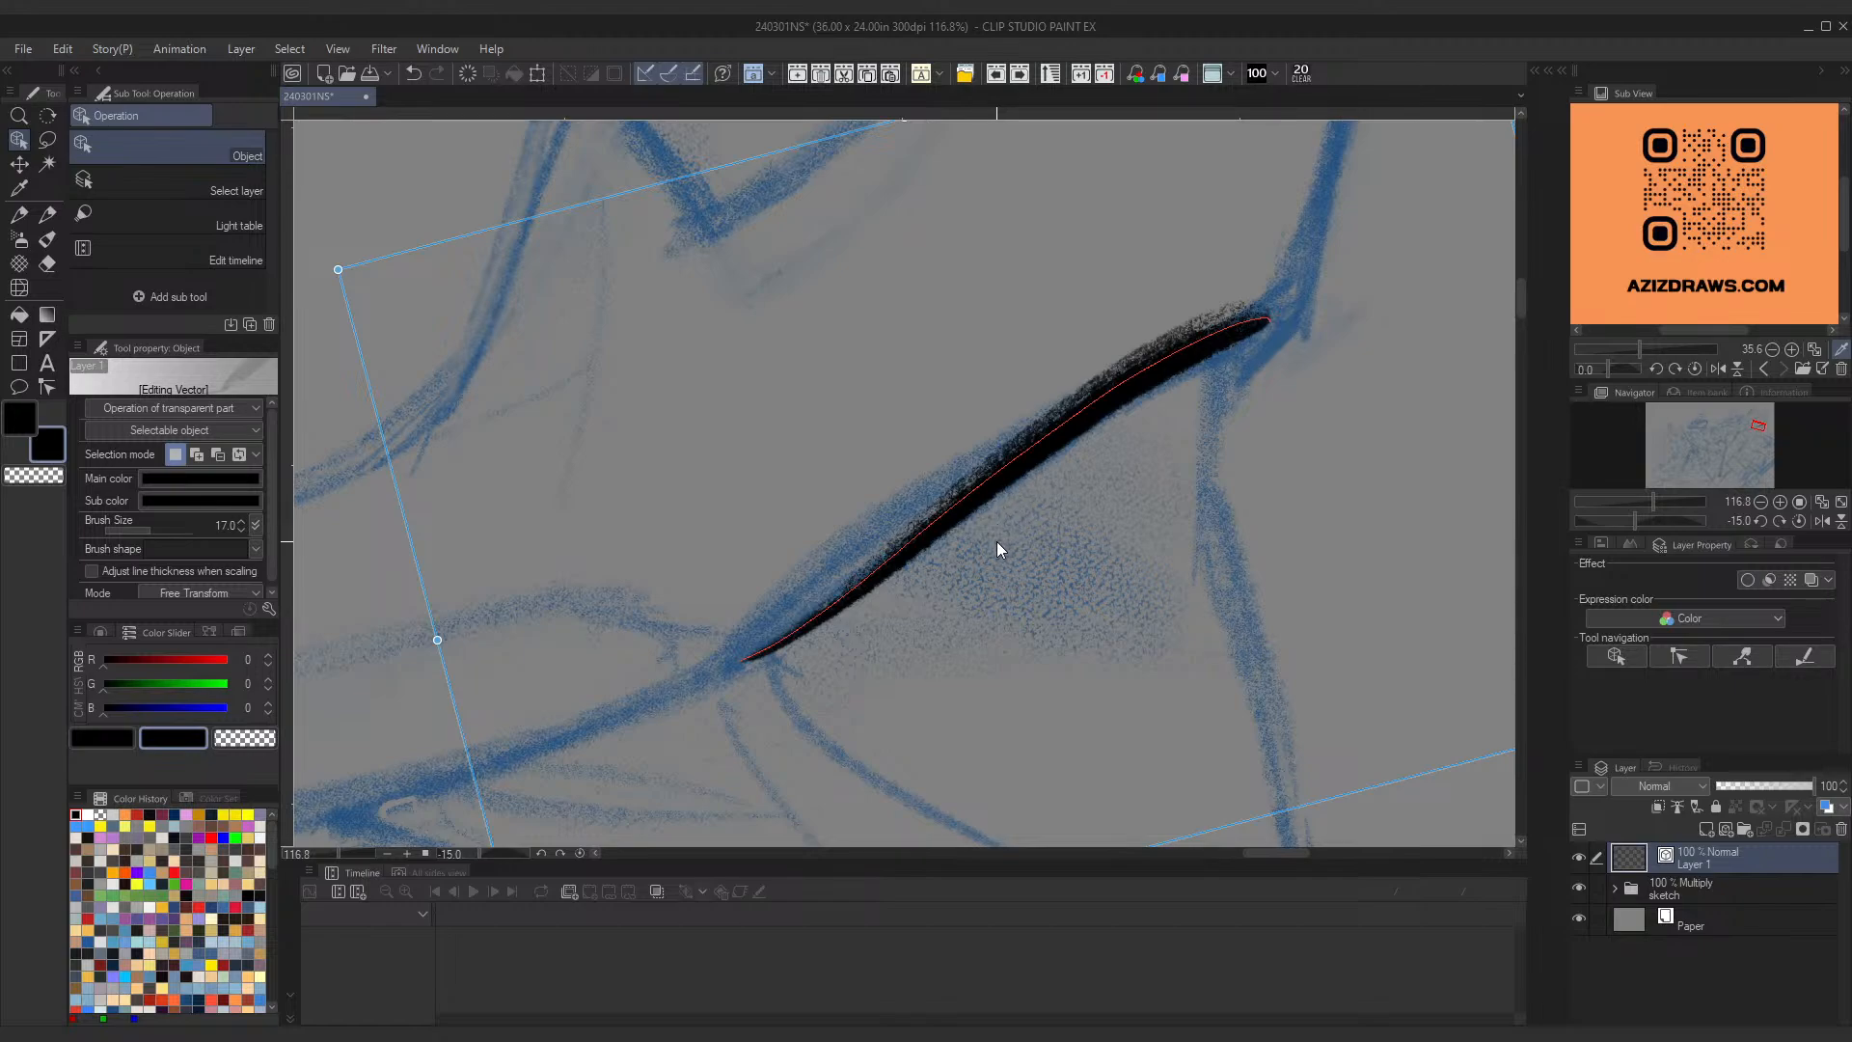
{"action": "key", "text": "ctrl+z"}
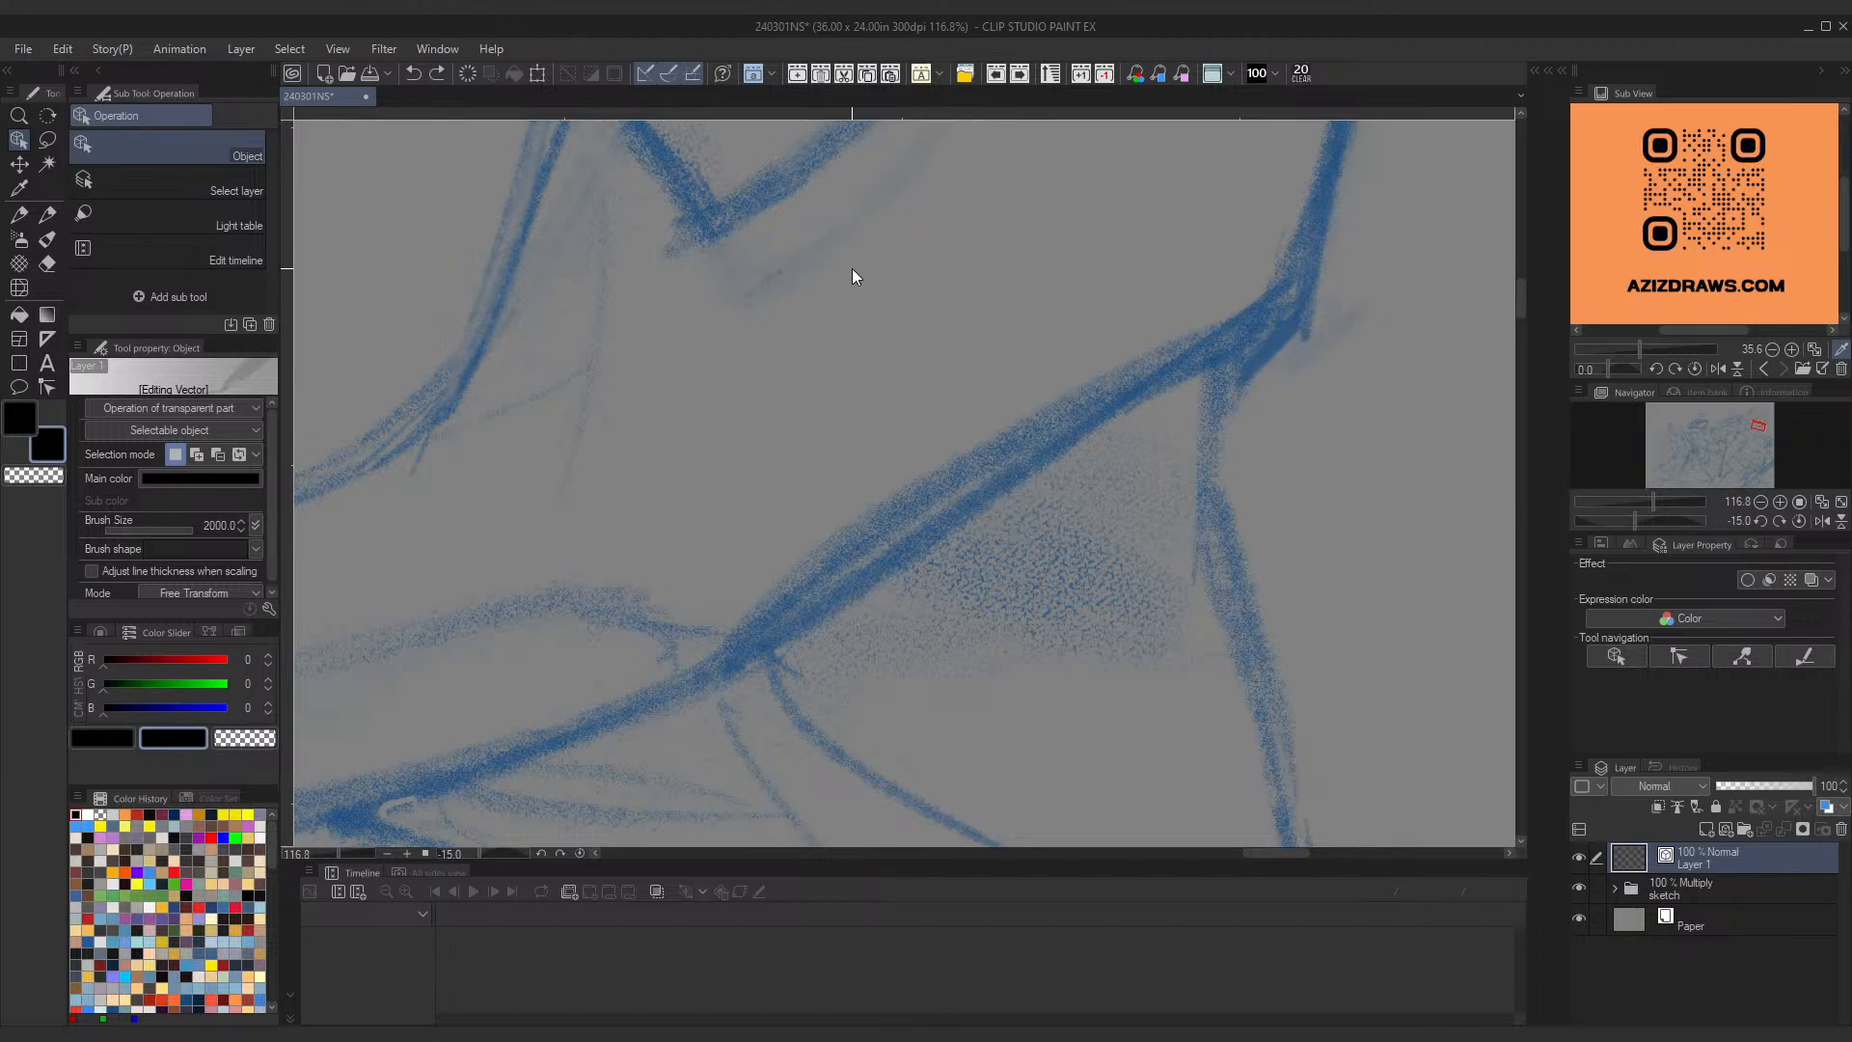
Step: Switch to the うにゃペン pen and try one stroke down the jaw line, then undo it
{"action": "left_click", "coordinate": [18, 215]}
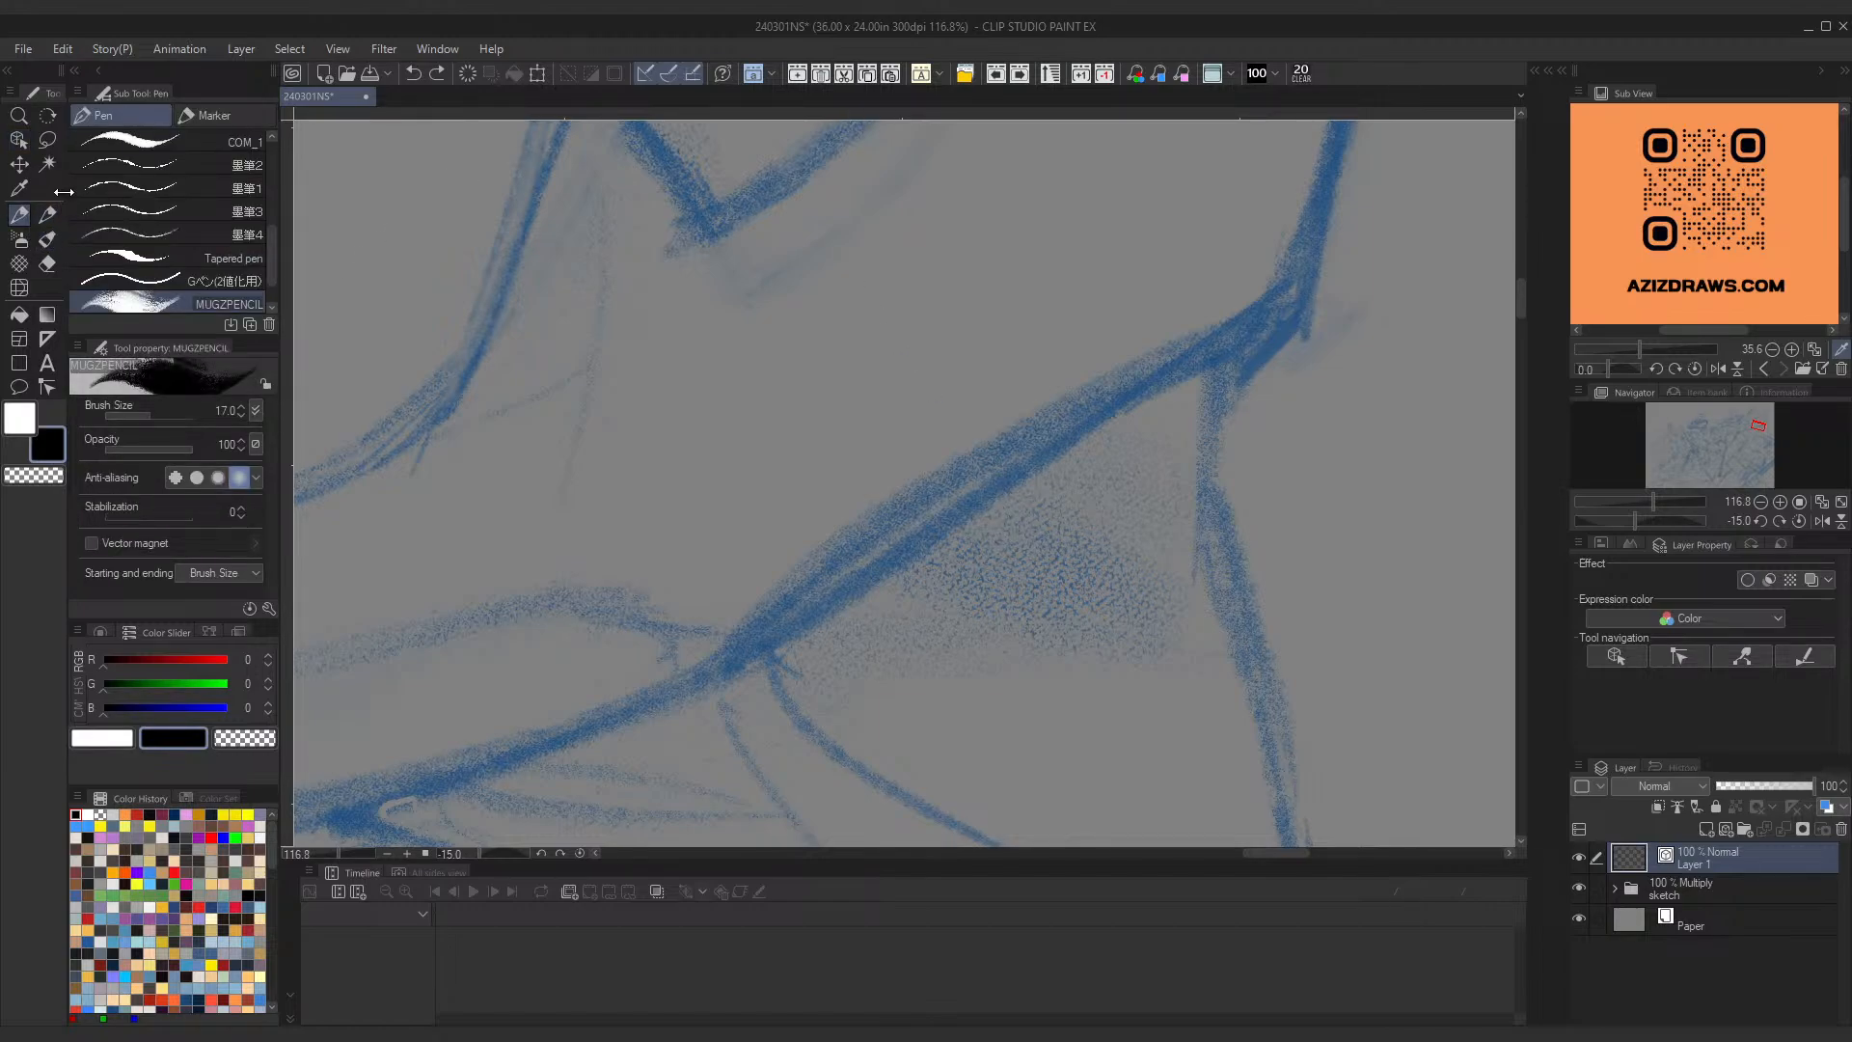
{"action": "left_click_drag", "start_coordinate": [271, 256], "coordinate": [242, 222]}
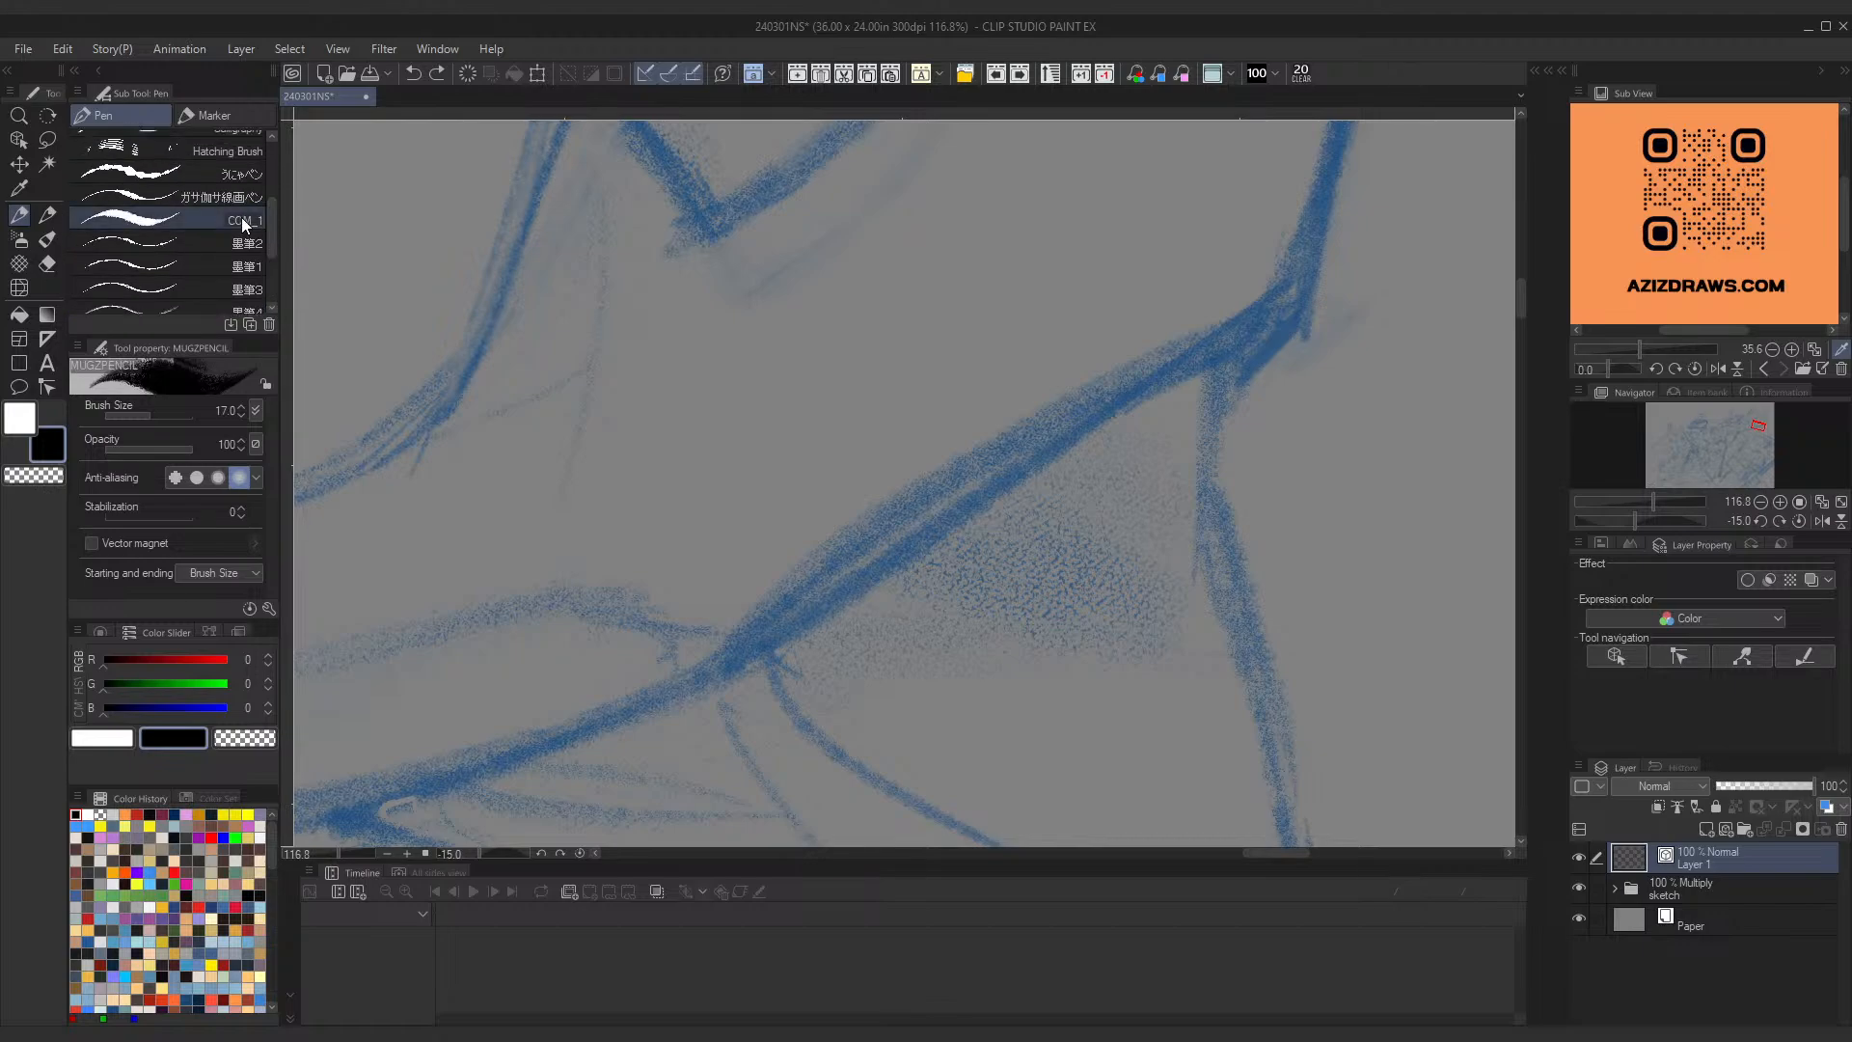
{"action": "left_click", "coordinate": [242, 222]}
{"action": "left_click", "coordinate": [232, 181]}
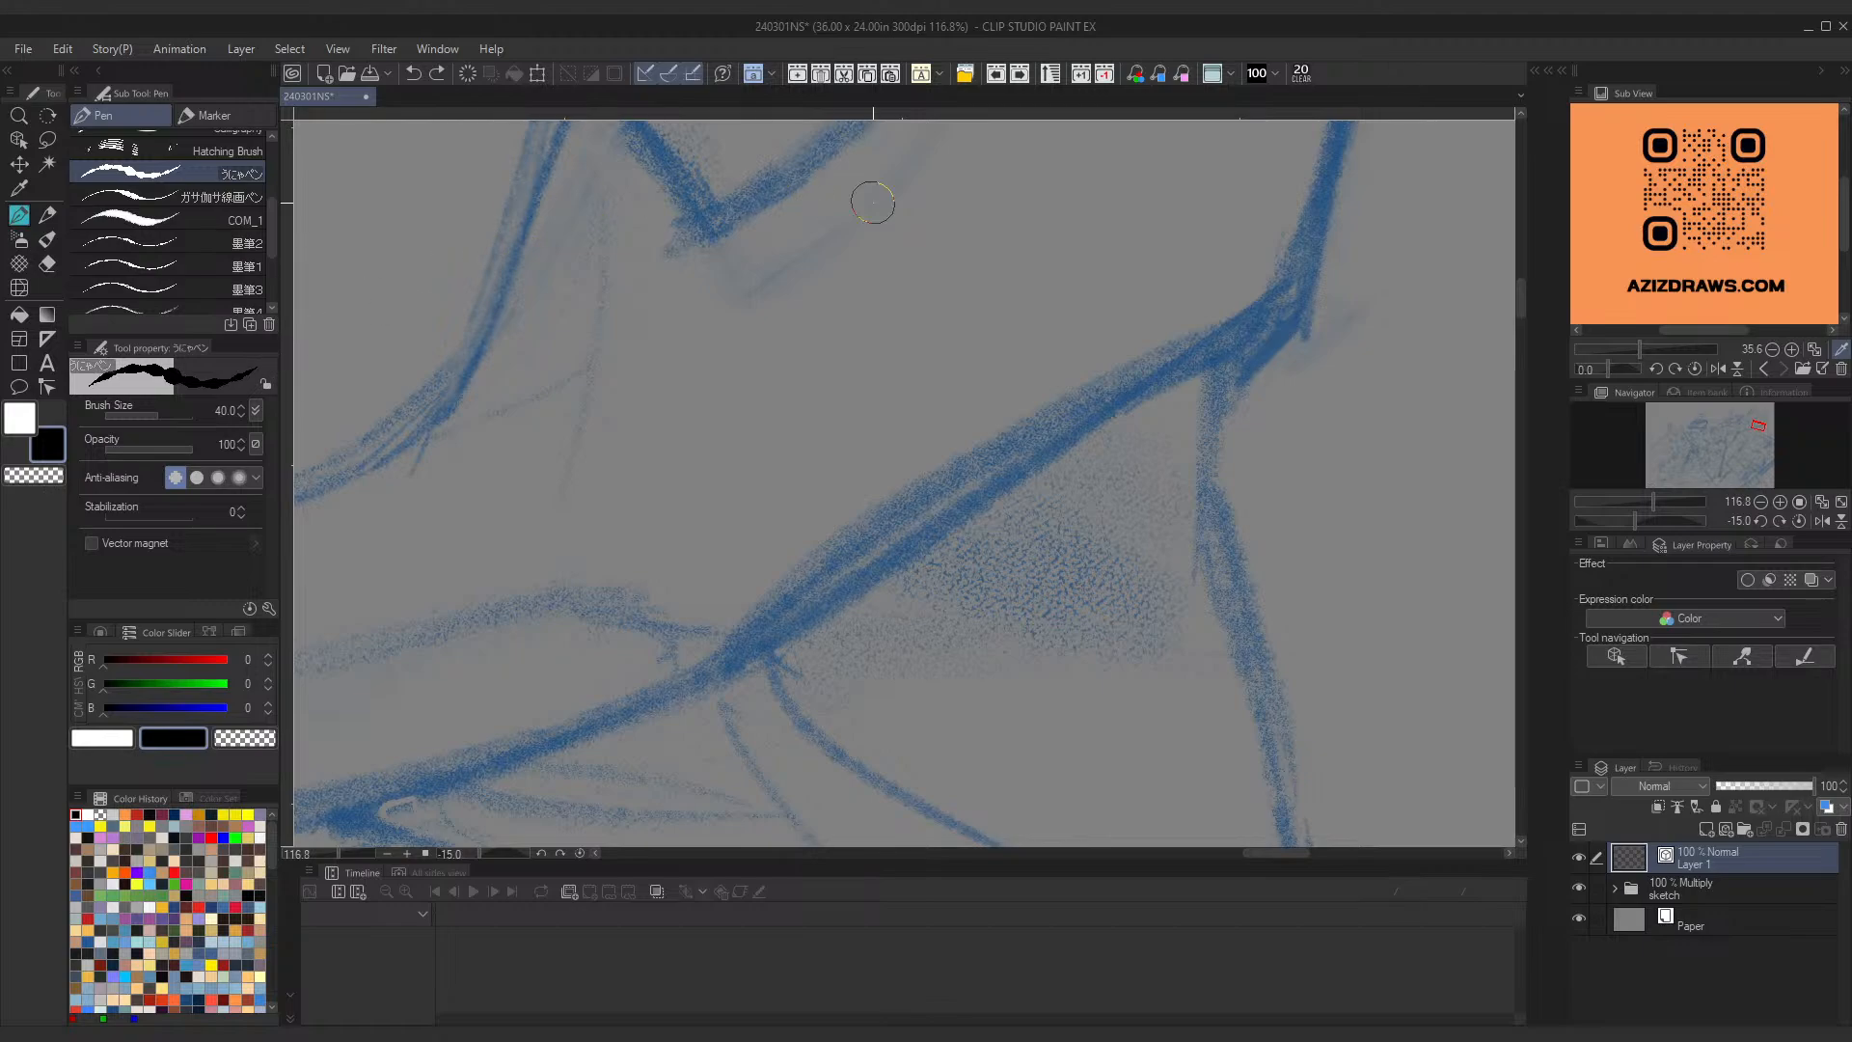
{"action": "left_click_drag", "start_coordinate": [1270, 300], "coordinate": [901, 551]}
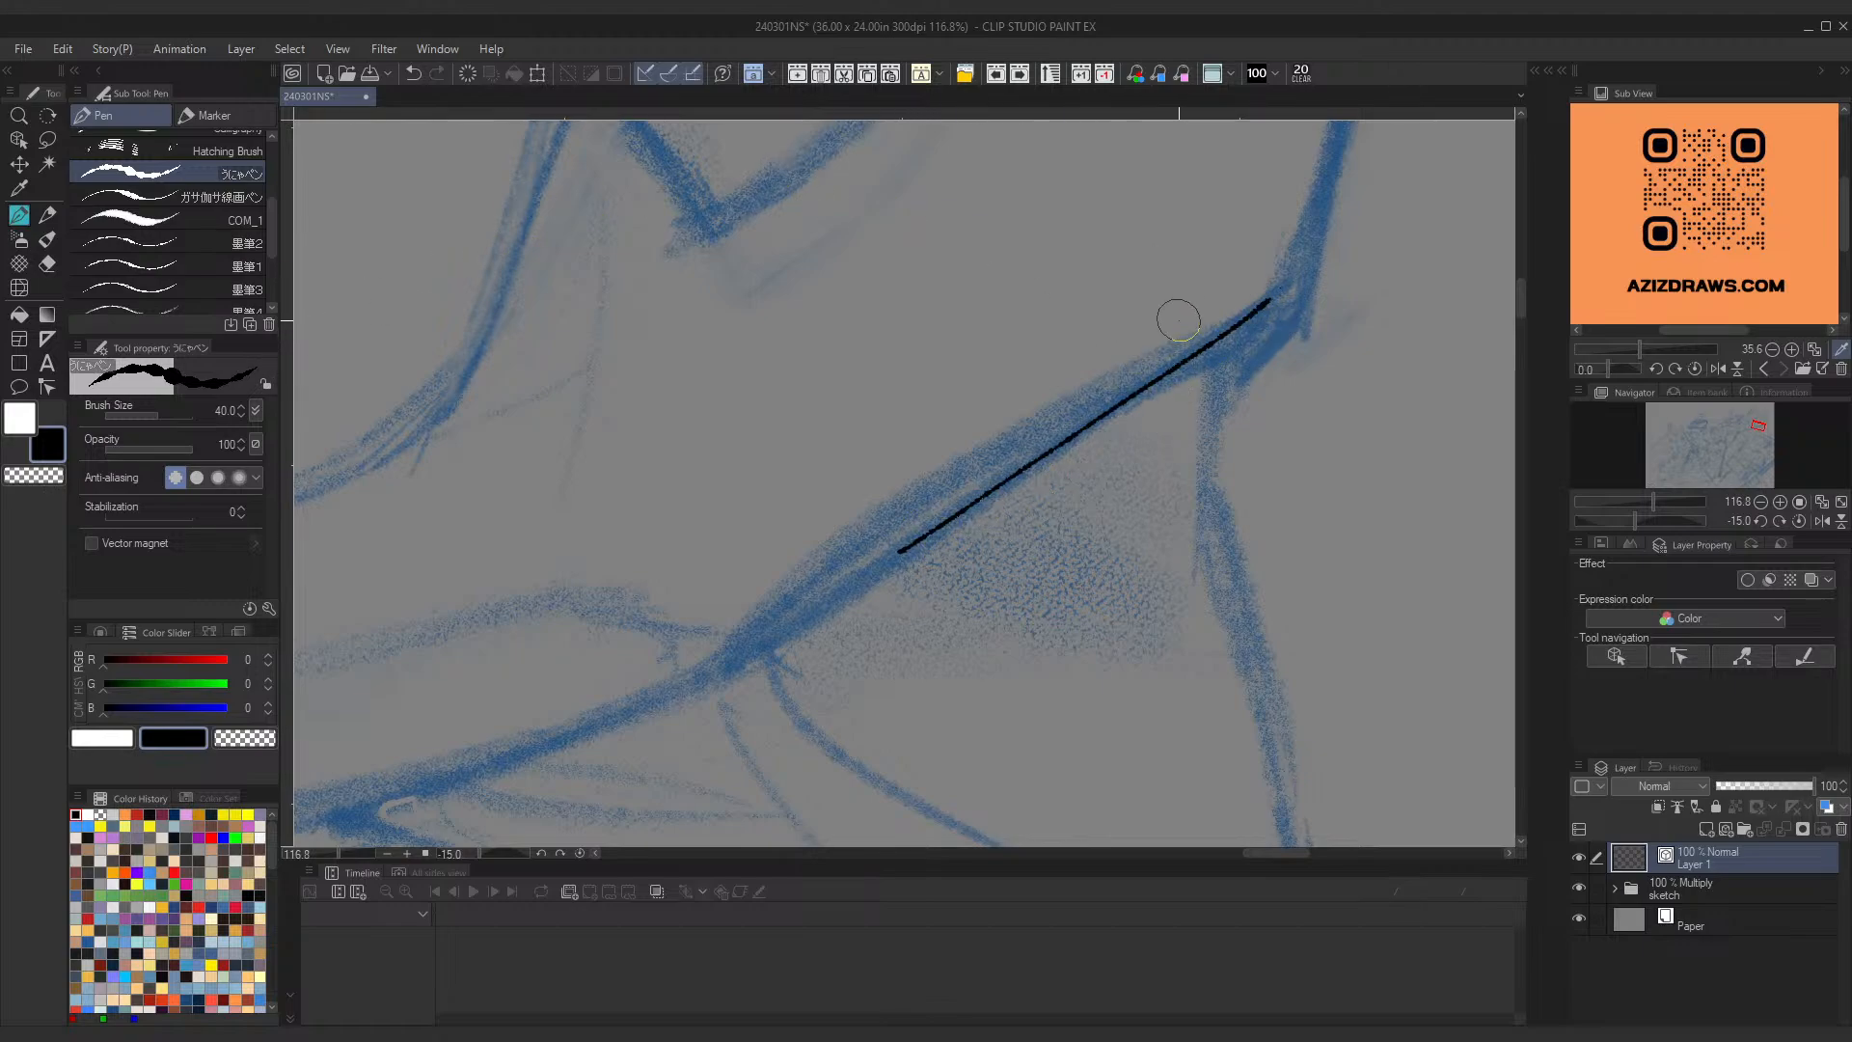
{"action": "key", "text": "ctrl+z"}
Step: Choose the Textured pen and try strokes on the jaw line at brush sizes 100 and 50, undoing each
{"action": "left_click_drag", "start_coordinate": [270, 226], "coordinate": [274, 188]}
{"action": "left_click", "coordinate": [249, 193]}
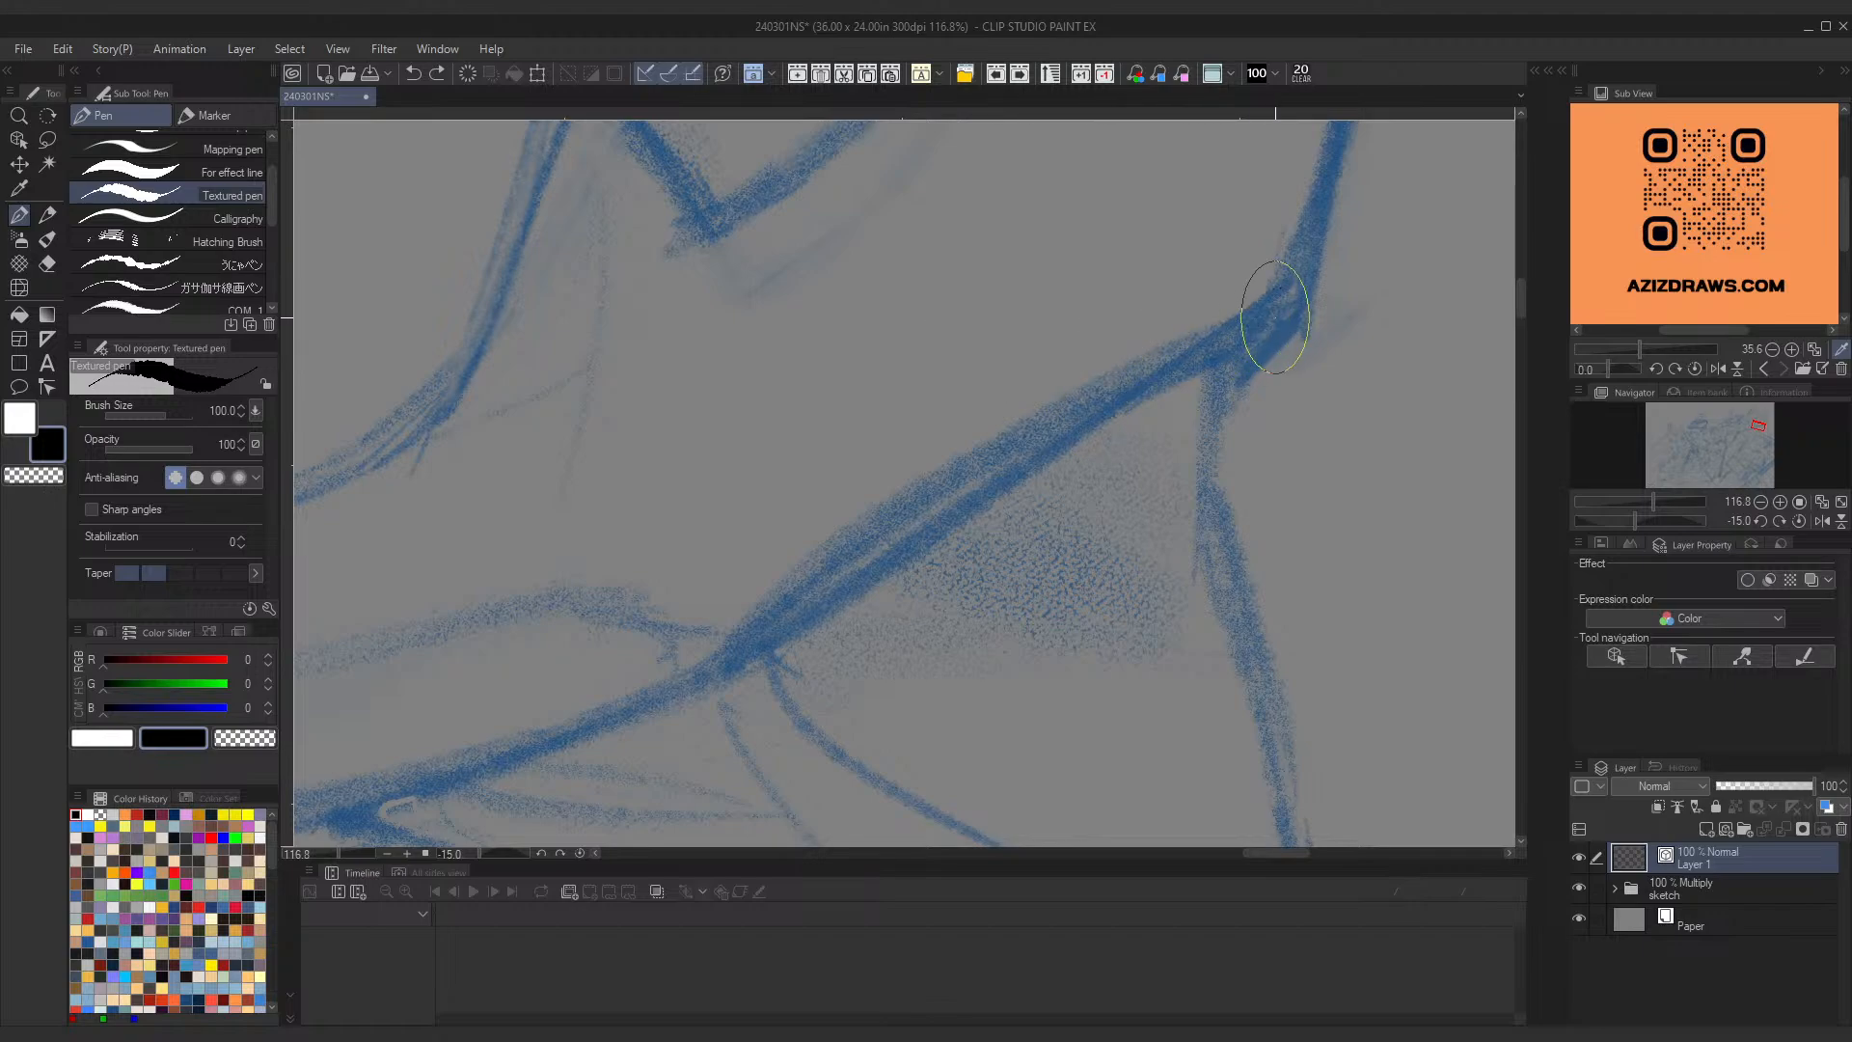
{"action": "mouse_move", "coordinate": [1254, 355]}
{"action": "left_mouse_down"}
{"action": "mouse_move", "coordinate": [1276, 315]}
{"action": "mouse_move", "coordinate": [998, 480]}
{"action": "left_mouse_up"}
{"action": "key", "text": "ctrl+z"}
{"action": "mouse_move", "coordinate": [1273, 309]}
{"action": "left_mouse_down"}
{"action": "mouse_move", "coordinate": [1207, 346]}
{"action": "mouse_move", "coordinate": [703, 682]}
{"action": "left_mouse_up"}
{"action": "key", "text": "ctrl+z"}
{"action": "scroll", "coordinate": [236, 410], "scroll_direction": "down", "scroll_amount": 5}
{"action": "left_click_drag", "start_coordinate": [787, 638], "coordinate": [1268, 291]}
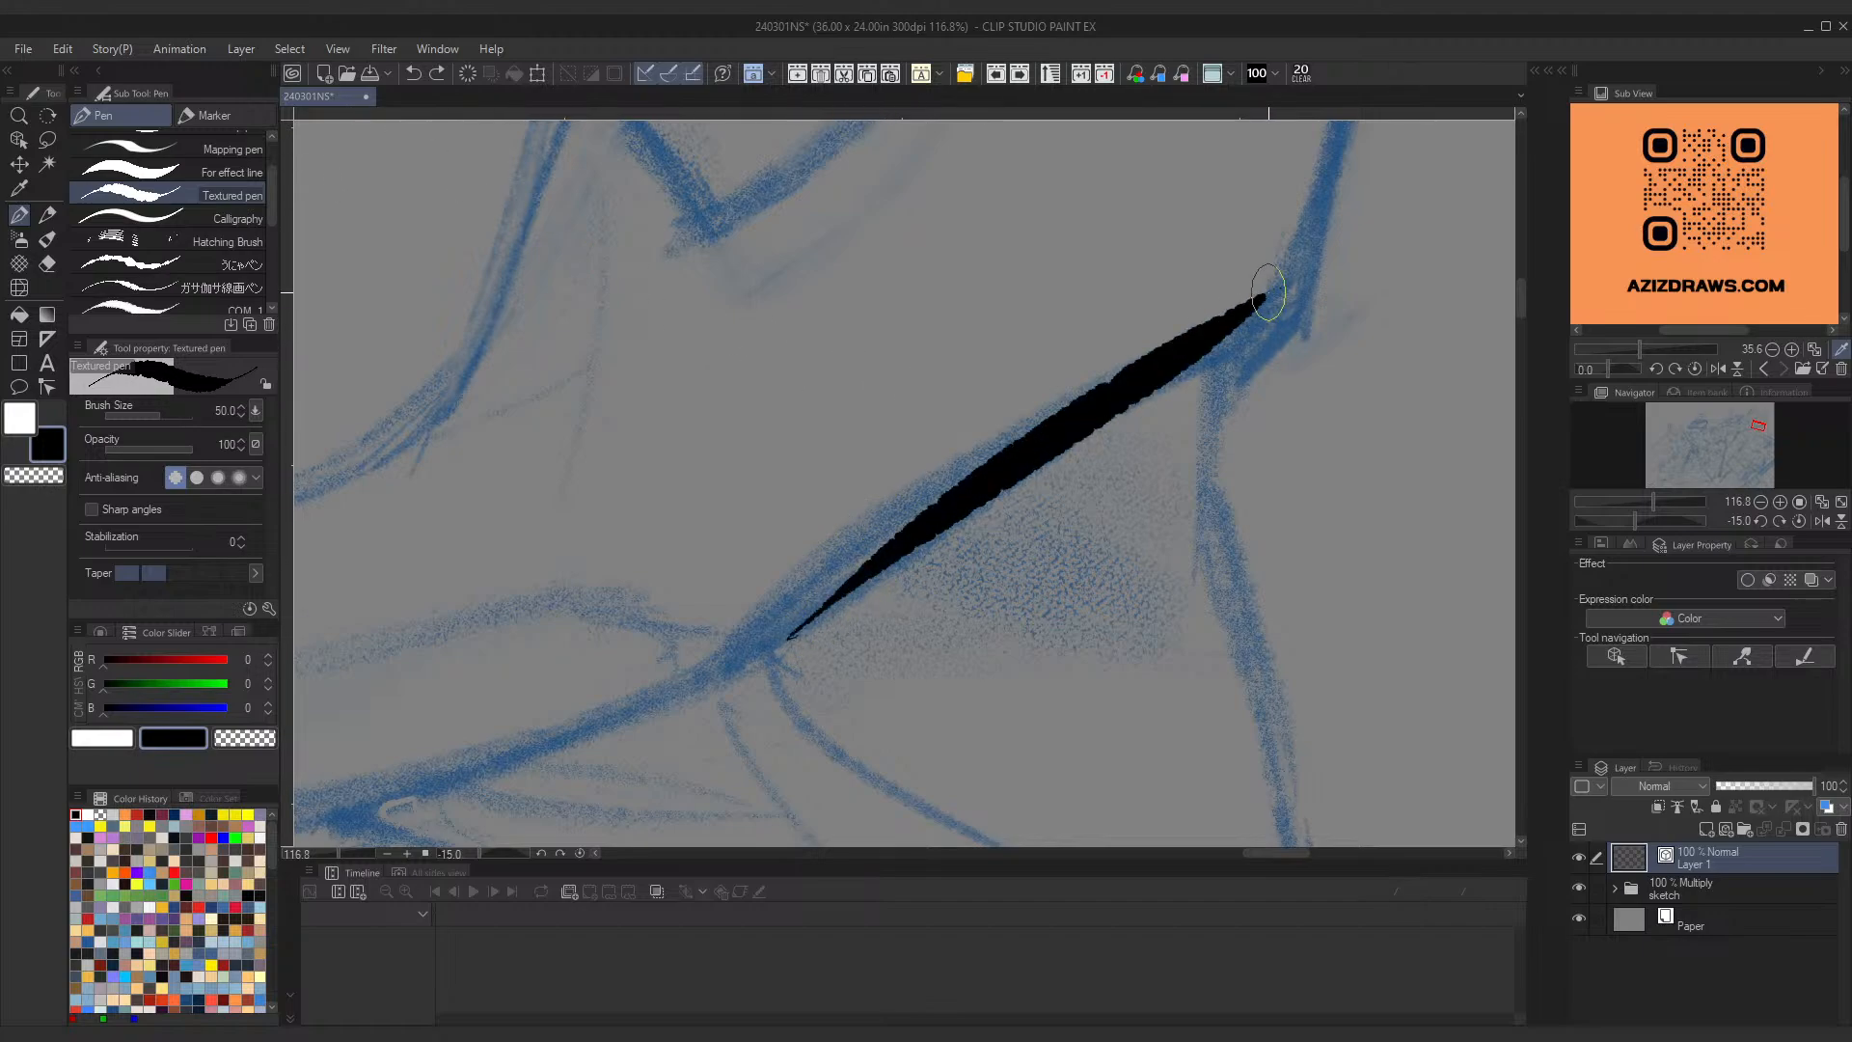
{"action": "key", "text": "ctrl+z"}
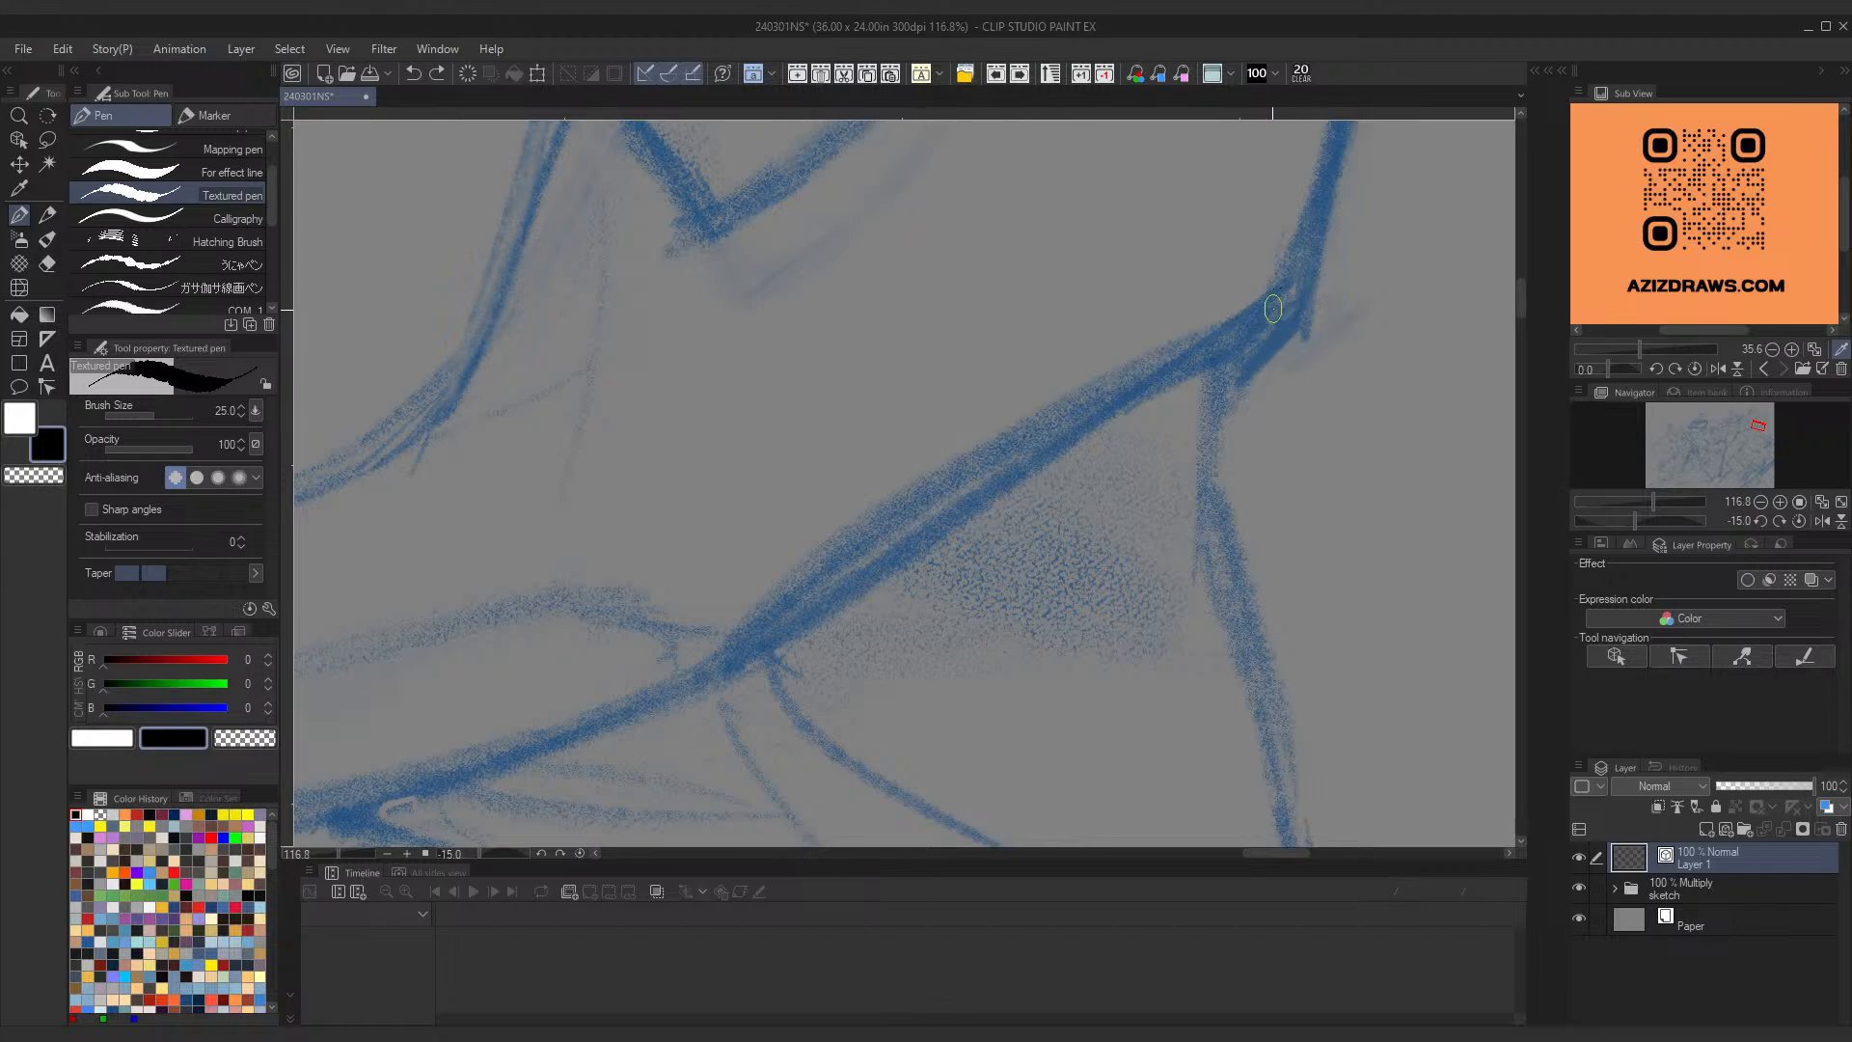
Step: Set the Textured pen's brush size to 25 and try strokes down the jaw line from its back corner, undoing each
{"action": "left_click_drag", "start_coordinate": [1273, 307], "coordinate": [725, 686]}
{"action": "key", "text": "ctrl+z"}
{"action": "left_click_drag", "start_coordinate": [1262, 306], "coordinate": [724, 679]}
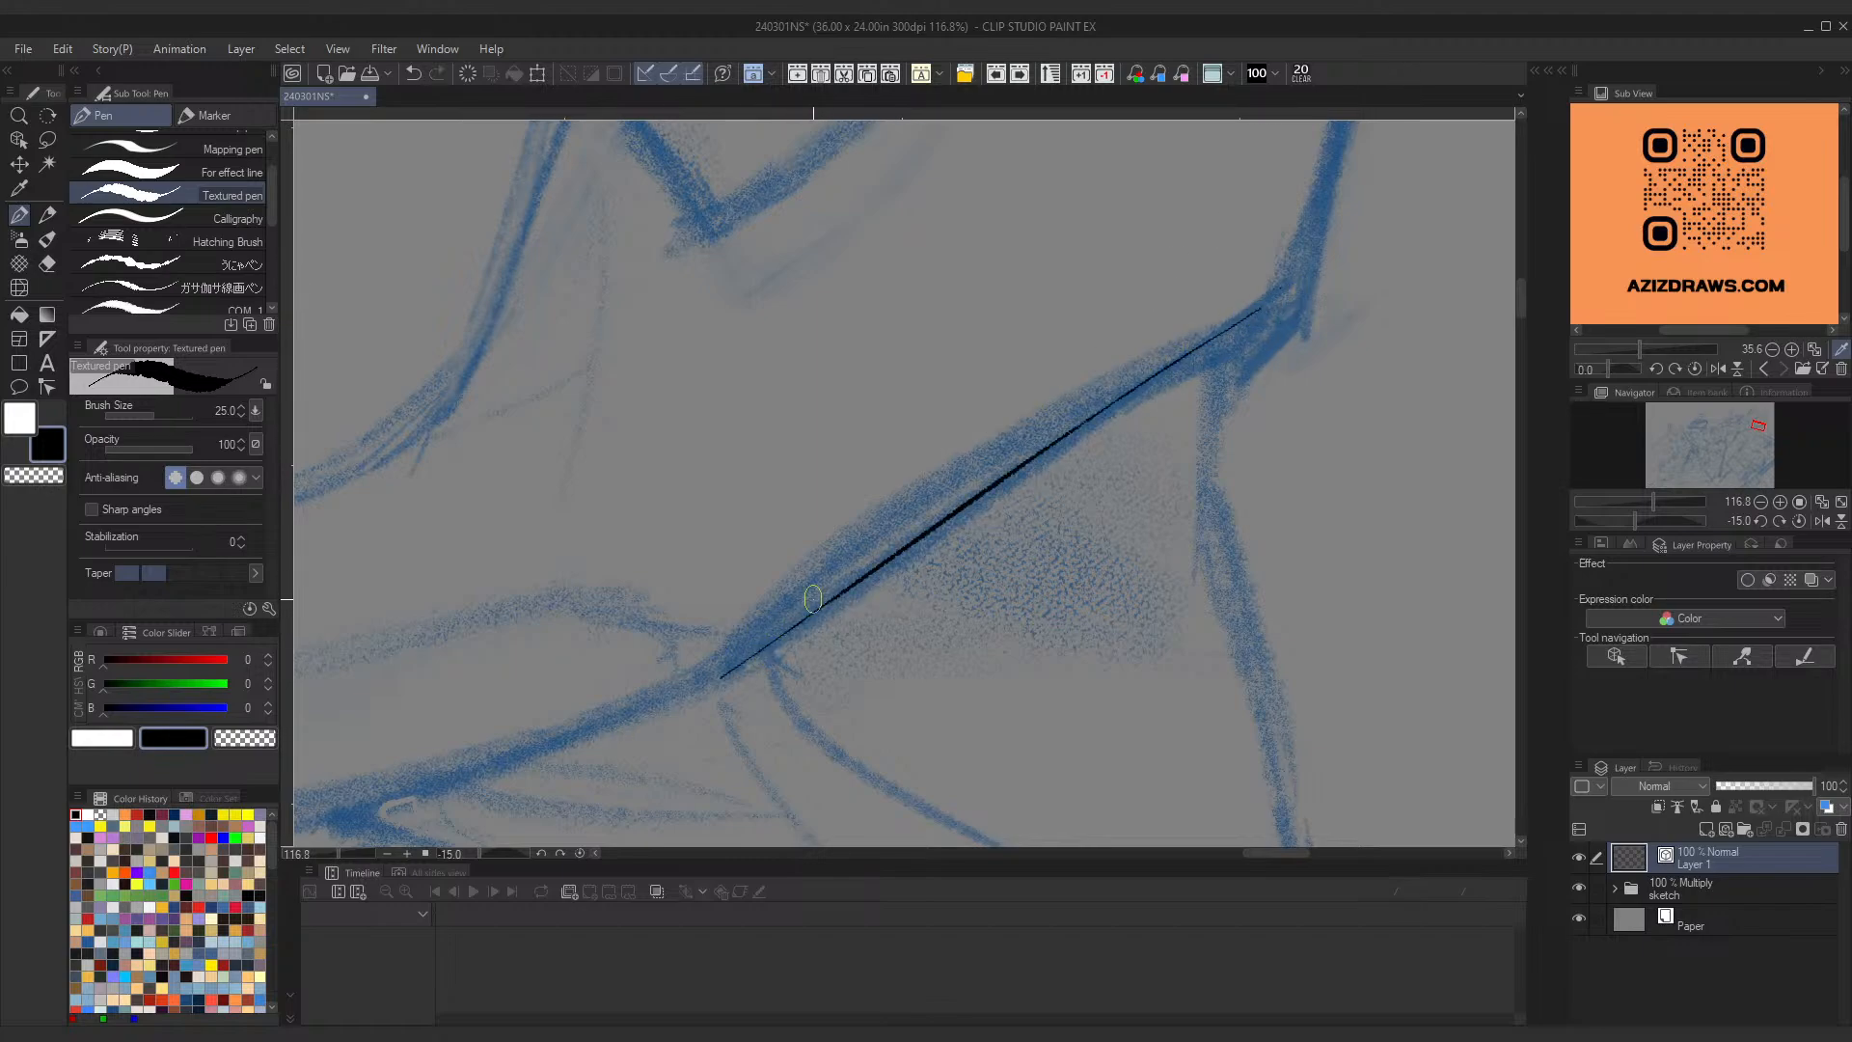
{"action": "key", "text": "ctrl+z"}
{"action": "left_click_drag", "start_coordinate": [1267, 302], "coordinate": [714, 679]}
{"action": "key", "text": "ctrl+space"}
{"action": "mouse_move", "coordinate": [1079, 434]}
{"action": "left_mouse_down"}
{"action": "mouse_move", "coordinate": [995, 428]}
{"action": "mouse_move", "coordinate": [886, 500]}
{"action": "left_mouse_up"}
{"action": "key", "text": "ctrl+z"}
Step: Try tapered strokes up the jaw line from its middle bend to the back corner, undoing each
{"action": "left_click_drag", "start_coordinate": [740, 629], "coordinate": [1185, 345]}
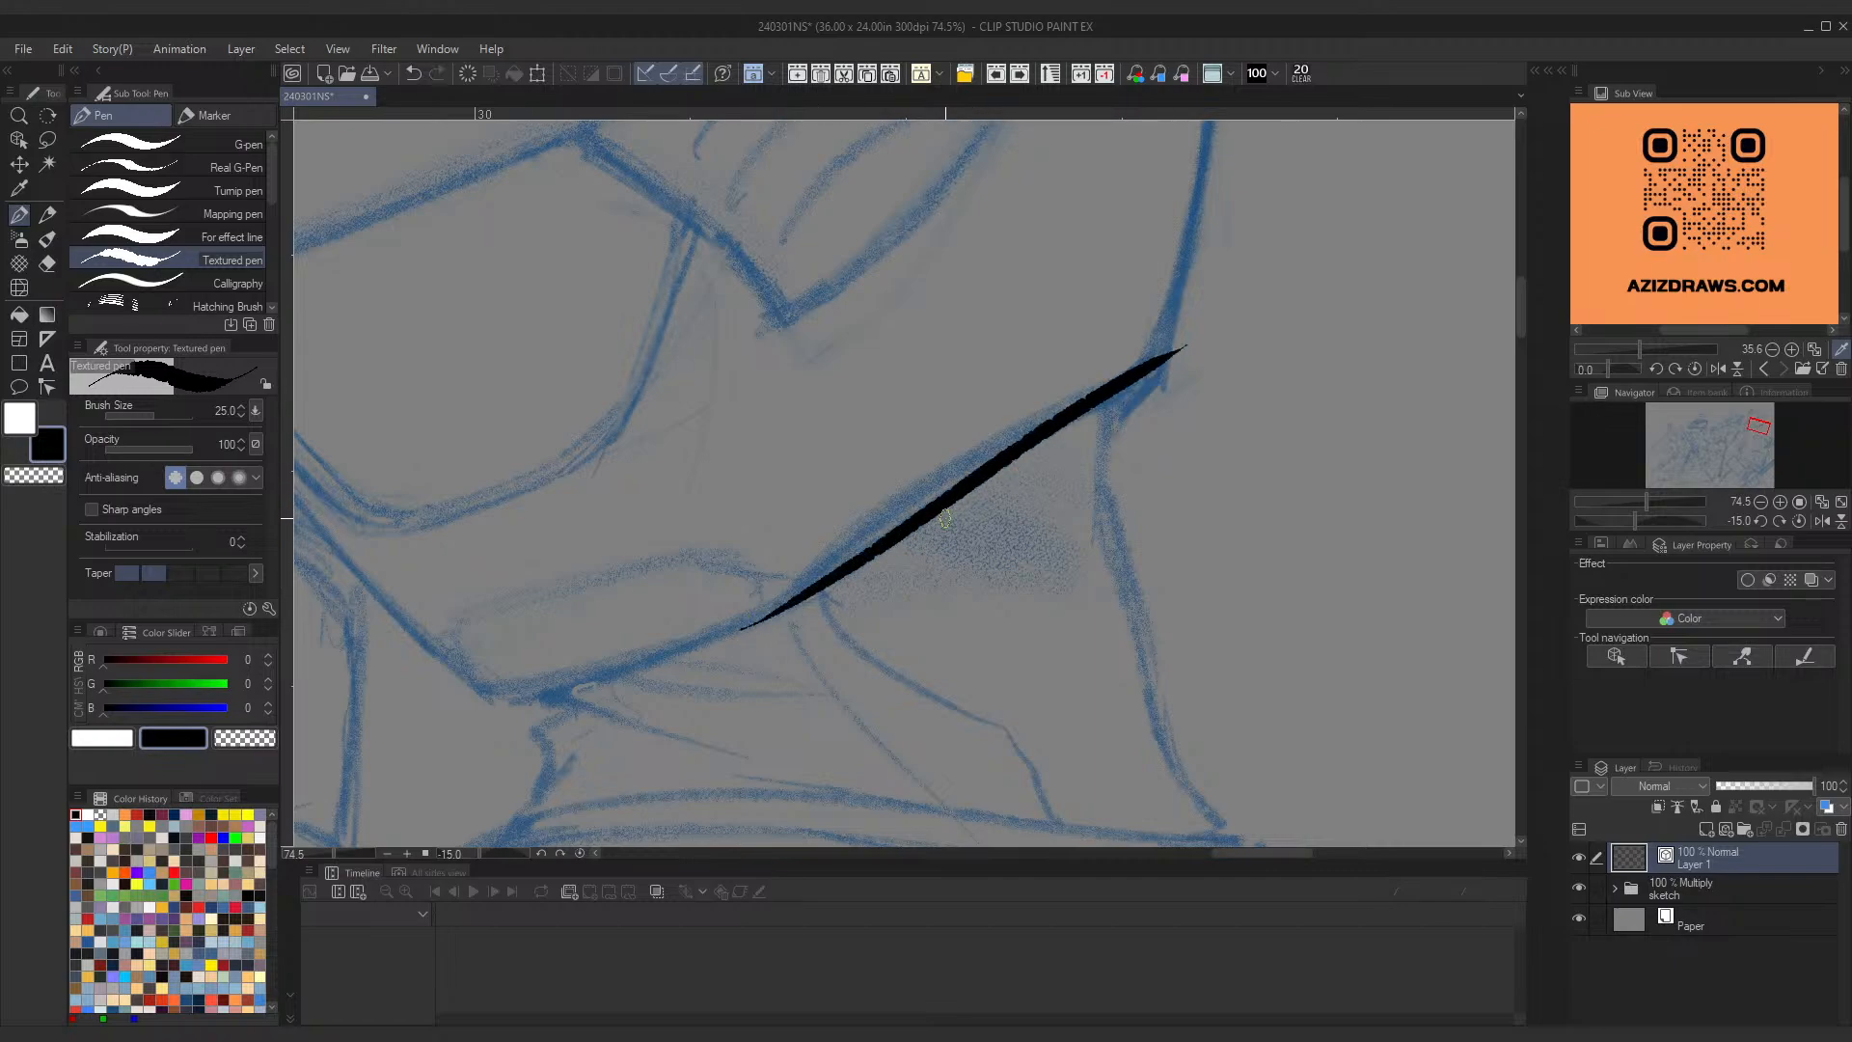
{"action": "key", "text": "ctrl+z"}
{"action": "left_click_drag", "start_coordinate": [741, 629], "coordinate": [1102, 376]}
{"action": "key", "text": "ctrl+z"}
{"action": "left_click_drag", "start_coordinate": [743, 625], "coordinate": [1184, 345]}
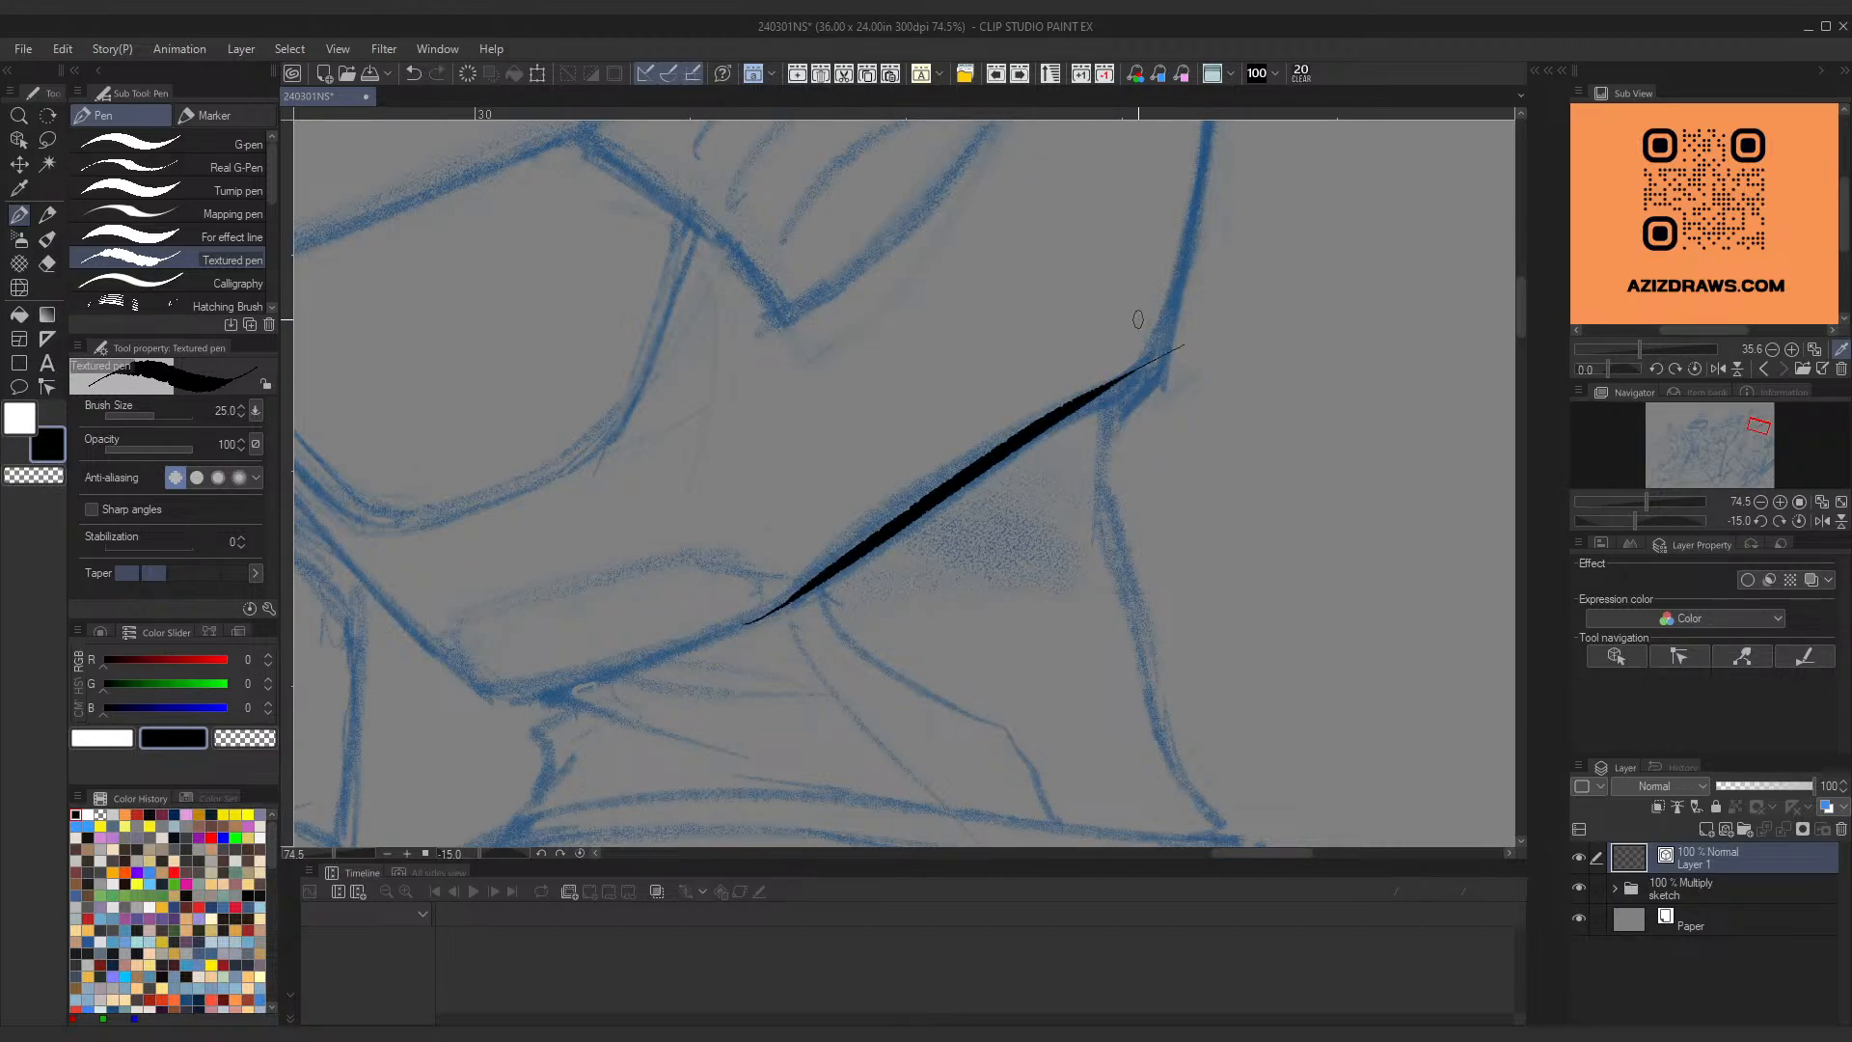
{"action": "key", "text": "ctrl+z"}
Step: Try a jaw stroke hooked around the back corner with a short neck line below it, and undo both
{"action": "mouse_move", "coordinate": [743, 625]}
{"action": "left_mouse_down"}
{"action": "mouse_move", "coordinate": [1124, 410]}
{"action": "mouse_move", "coordinate": [753, 631]}
{"action": "left_mouse_up"}
{"action": "key", "text": "ctrl+z"}
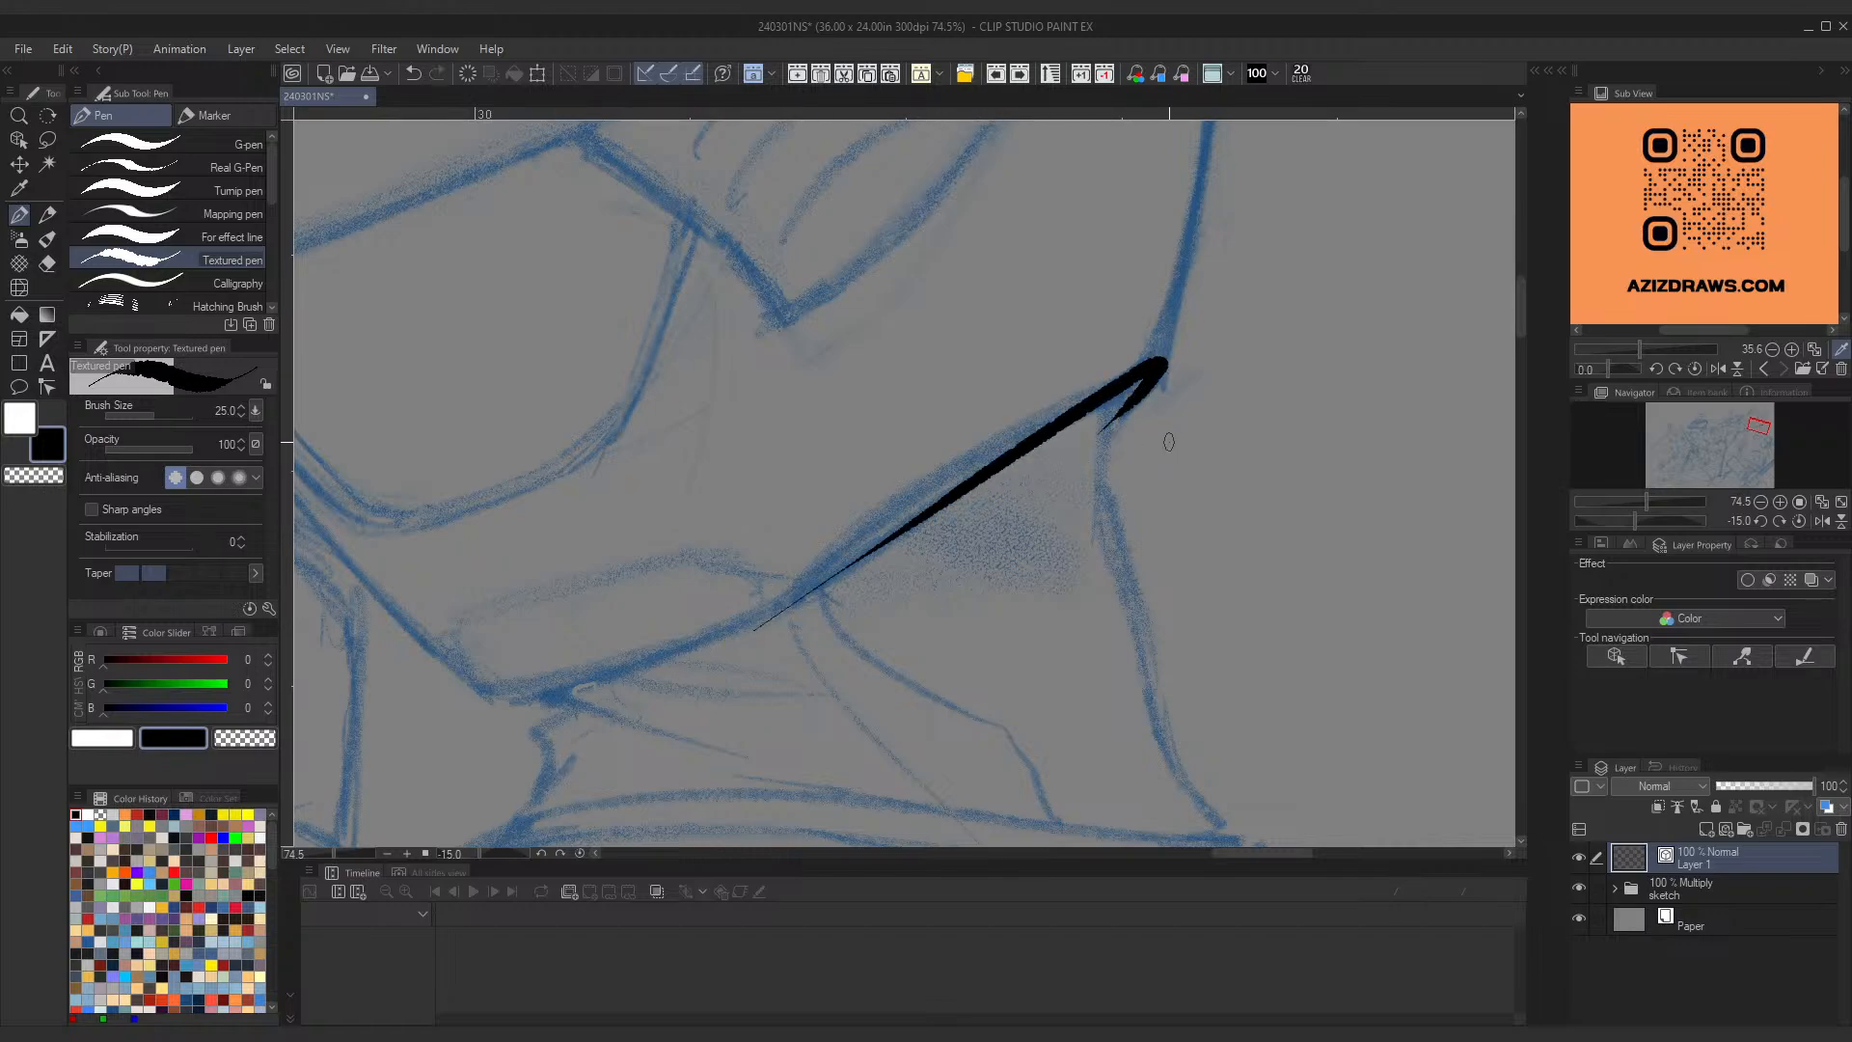
{"action": "key", "text": "ctrl+space"}
{"action": "mouse_move", "coordinate": [967, 463]}
{"action": "left_mouse_down"}
{"action": "mouse_move", "coordinate": [901, 499]}
{"action": "mouse_move", "coordinate": [1172, 417]}
{"action": "mouse_move", "coordinate": [1156, 419]}
{"action": "mouse_move", "coordinate": [1146, 582]}
{"action": "left_mouse_up"}
{"action": "key", "text": "ctrl+z"}
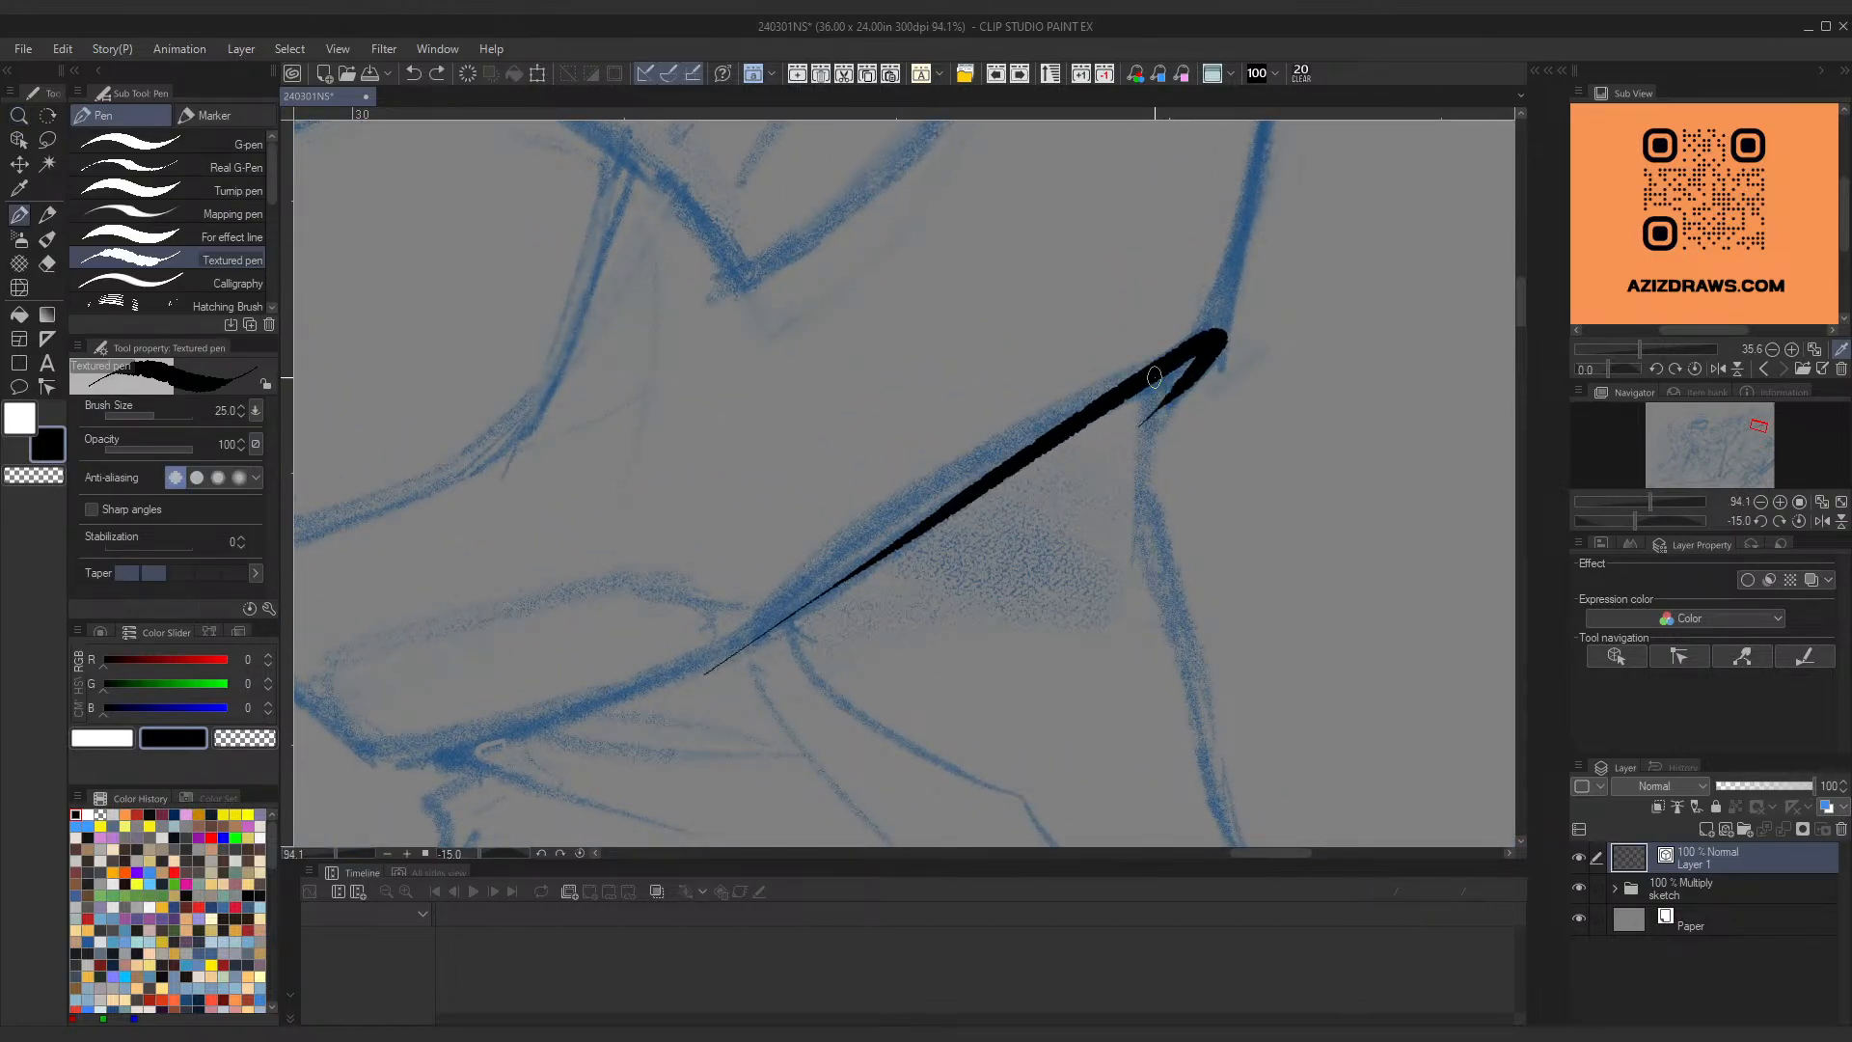
{"action": "left_click_drag", "start_coordinate": [1163, 372], "coordinate": [1152, 583]}
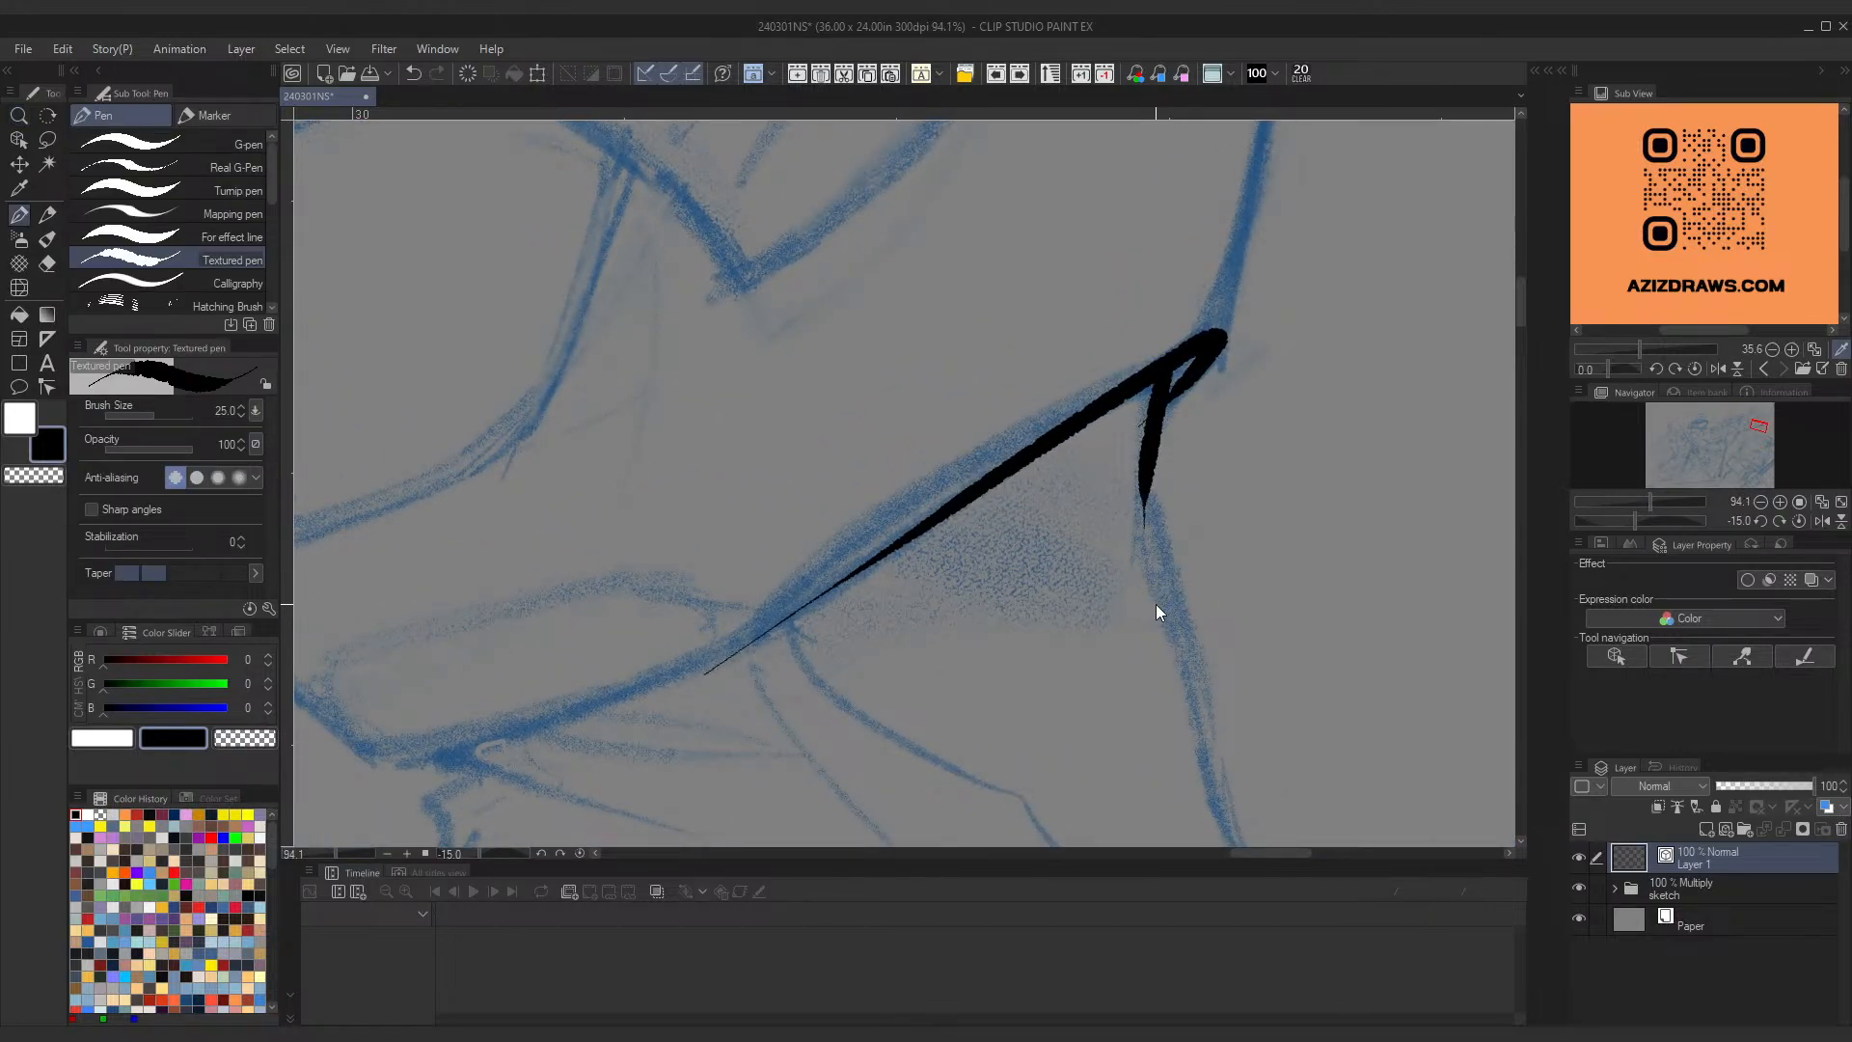
{"action": "key", "text": "ctrl+z"}
{"action": "key", "text": "ctrl+z"}
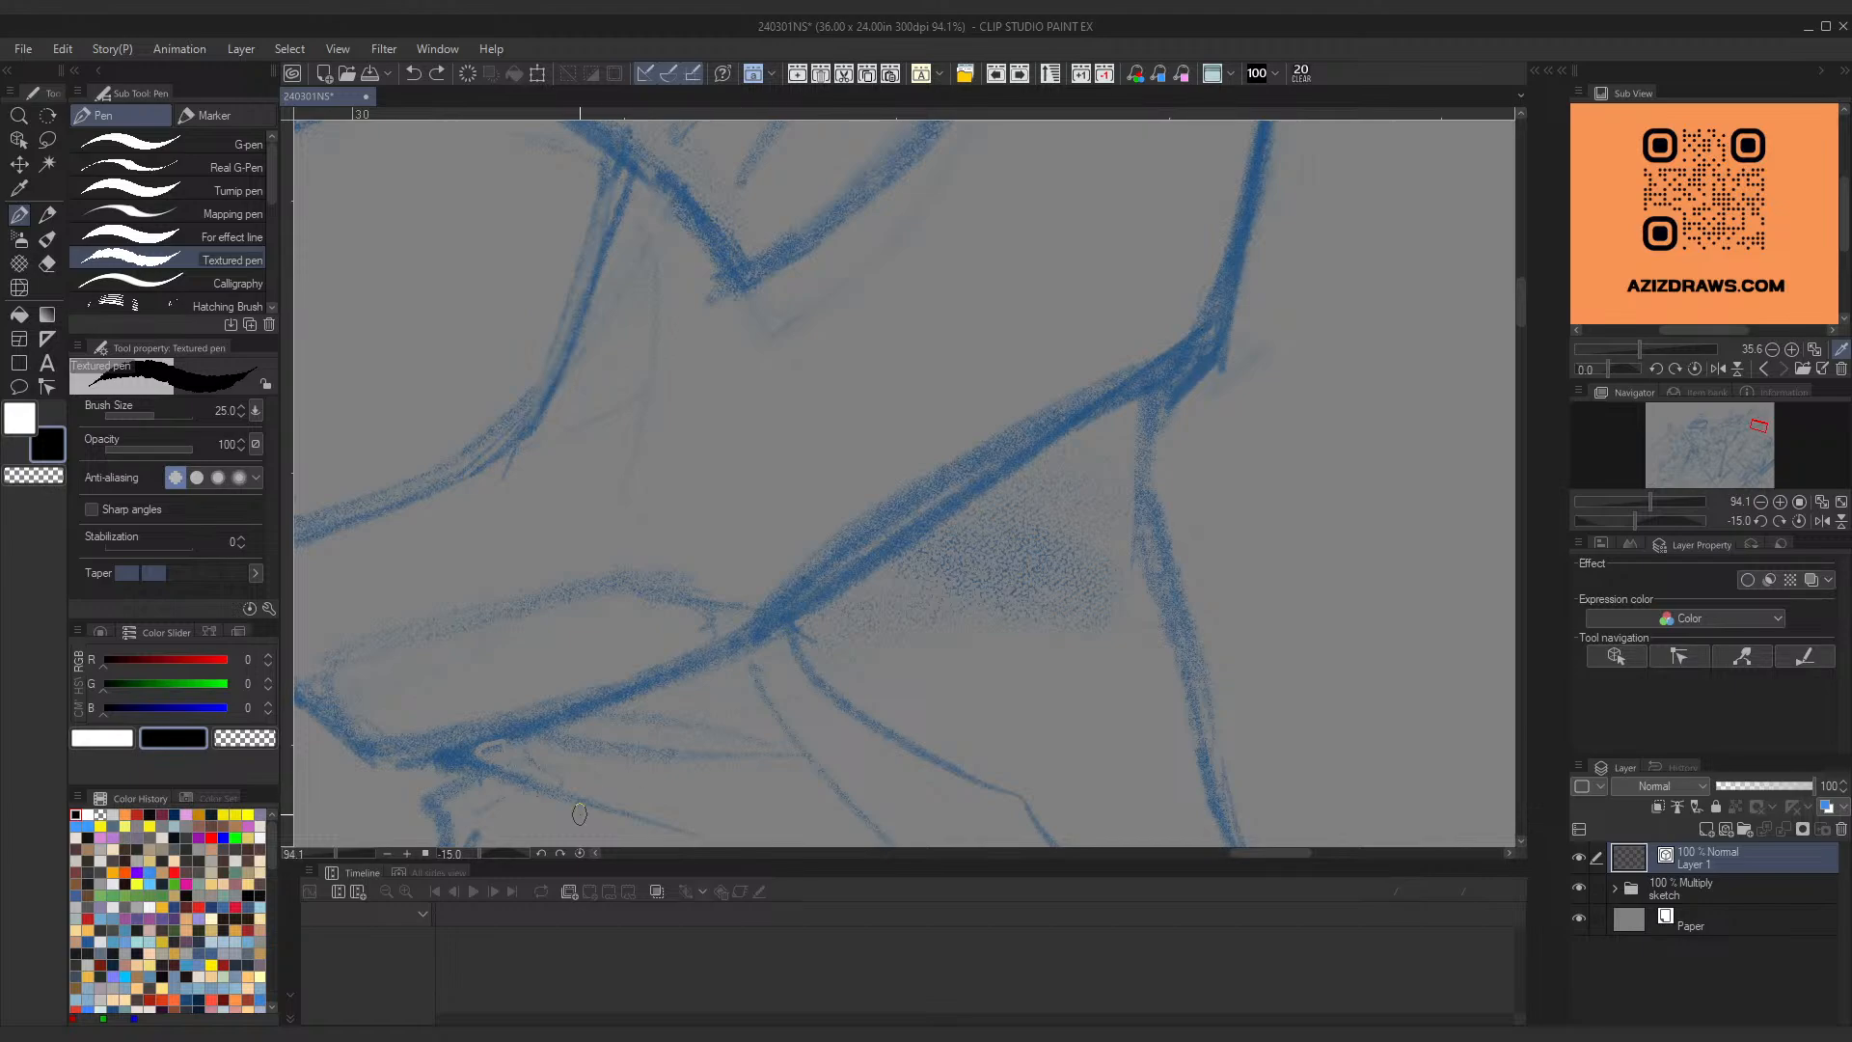
Step: Retry the single jaw stroke from the middle bend towards the back corner three times, undoing every attempt
{"action": "left_click_drag", "start_coordinate": [739, 639], "coordinate": [1208, 343]}
{"action": "key", "text": "ctrl+z"}
{"action": "left_click_drag", "start_coordinate": [741, 641], "coordinate": [1173, 349]}
{"action": "key", "text": "ctrl+z"}
{"action": "left_click_drag", "start_coordinate": [731, 653], "coordinate": [1173, 357]}
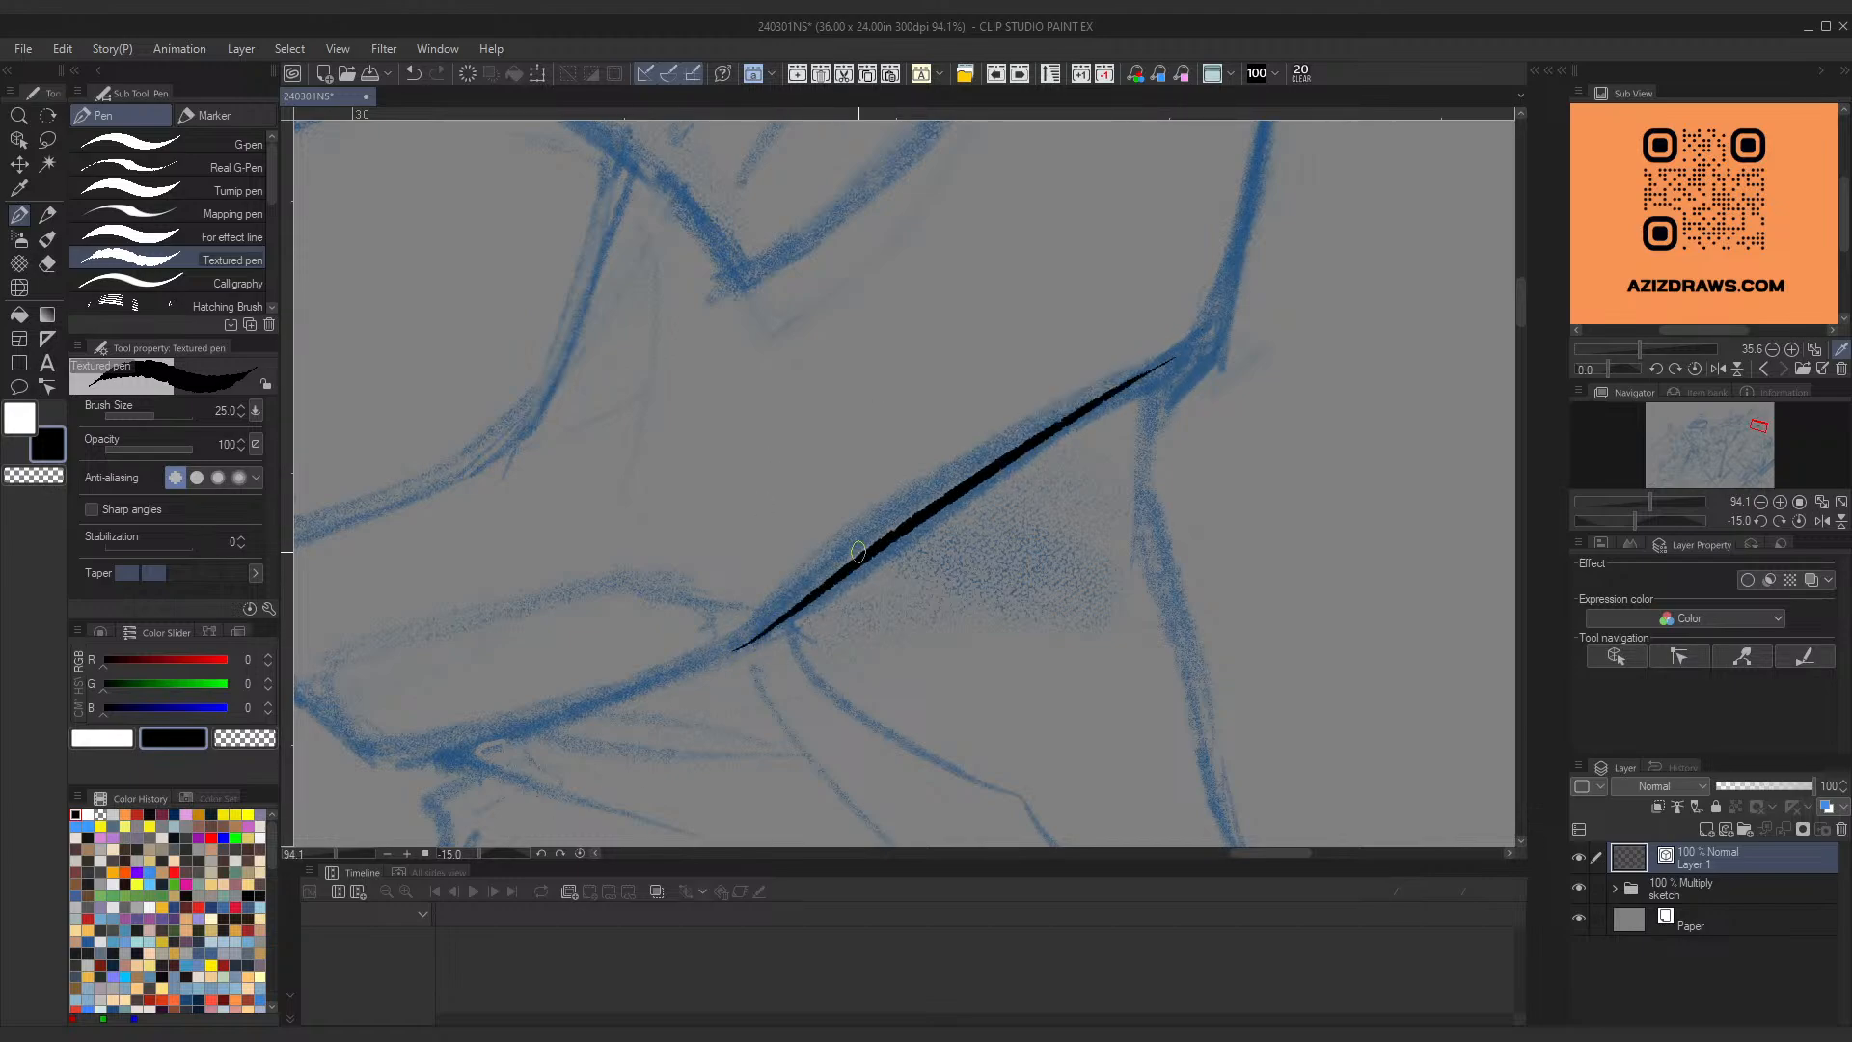
{"action": "key", "text": "ctrl+z"}
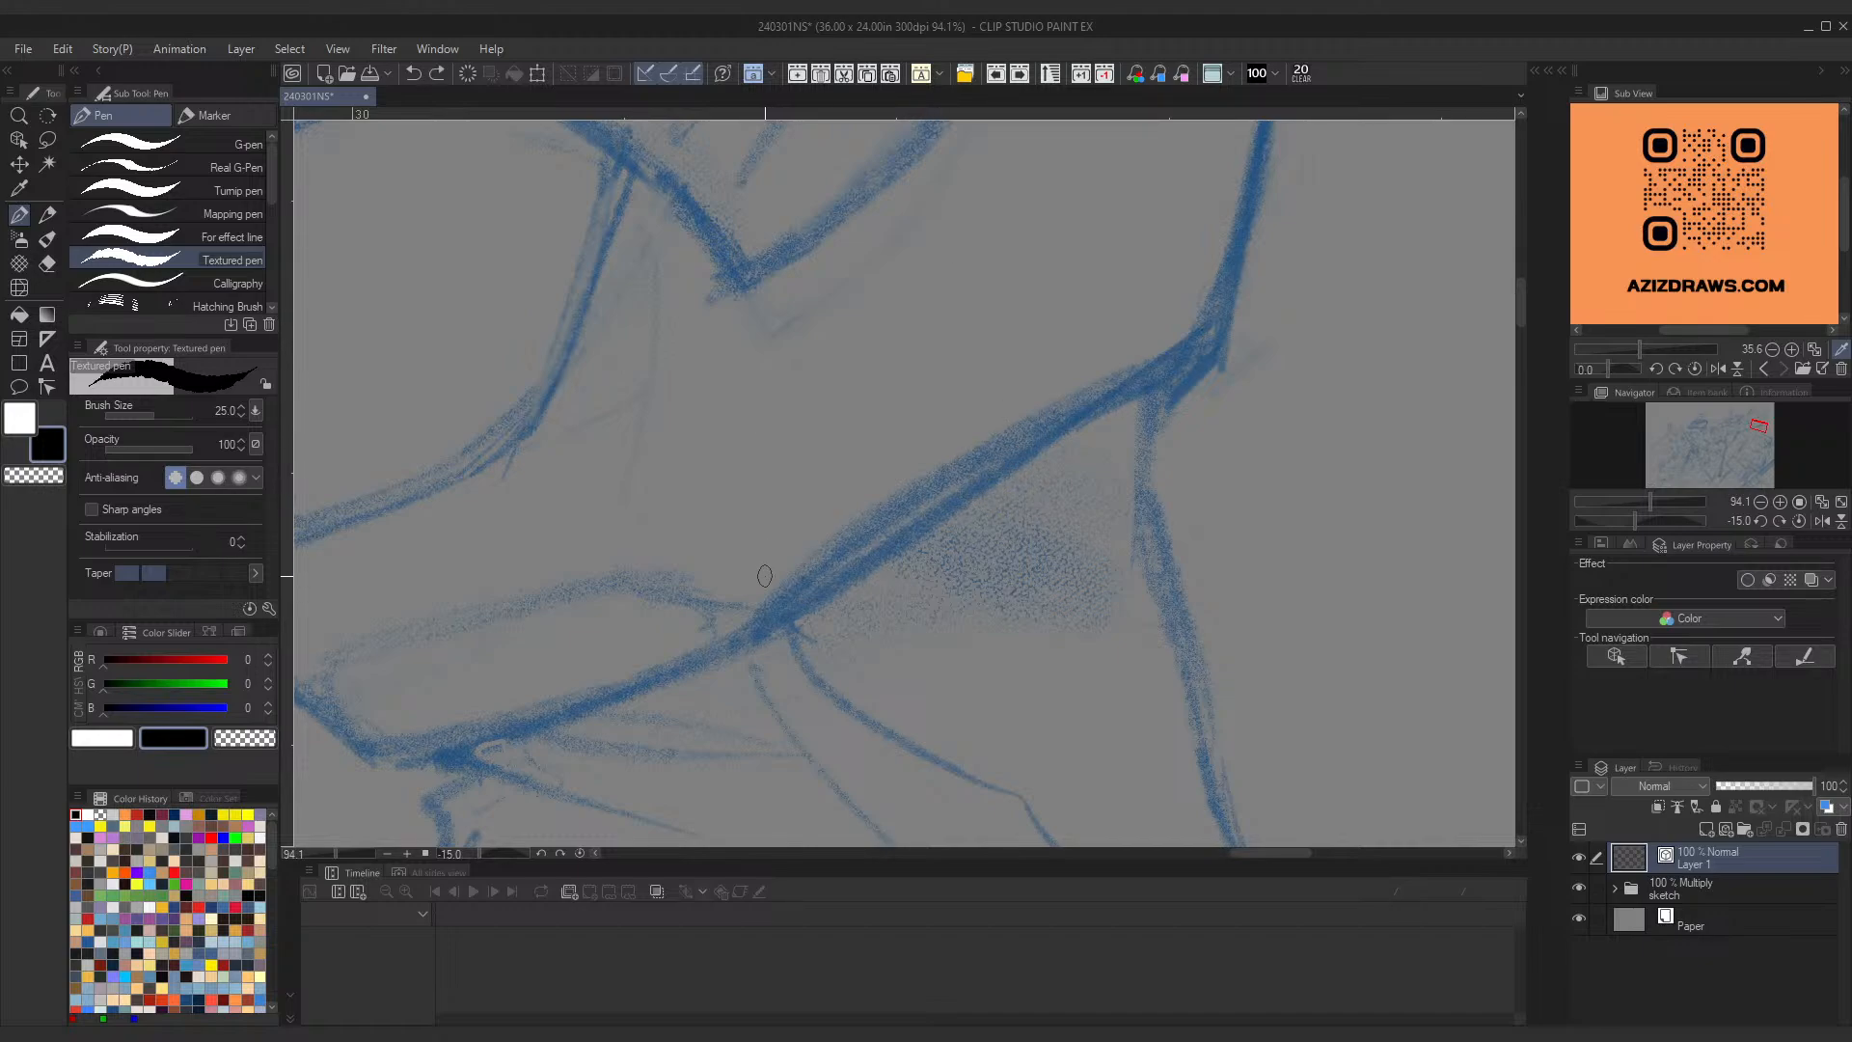
Step: Ink the lower jaw line from the chin point to the middle bend with the Textured pen, undoing unwanted strokes
{"action": "left_click_drag", "start_coordinate": [769, 695], "coordinate": [1141, 517]}
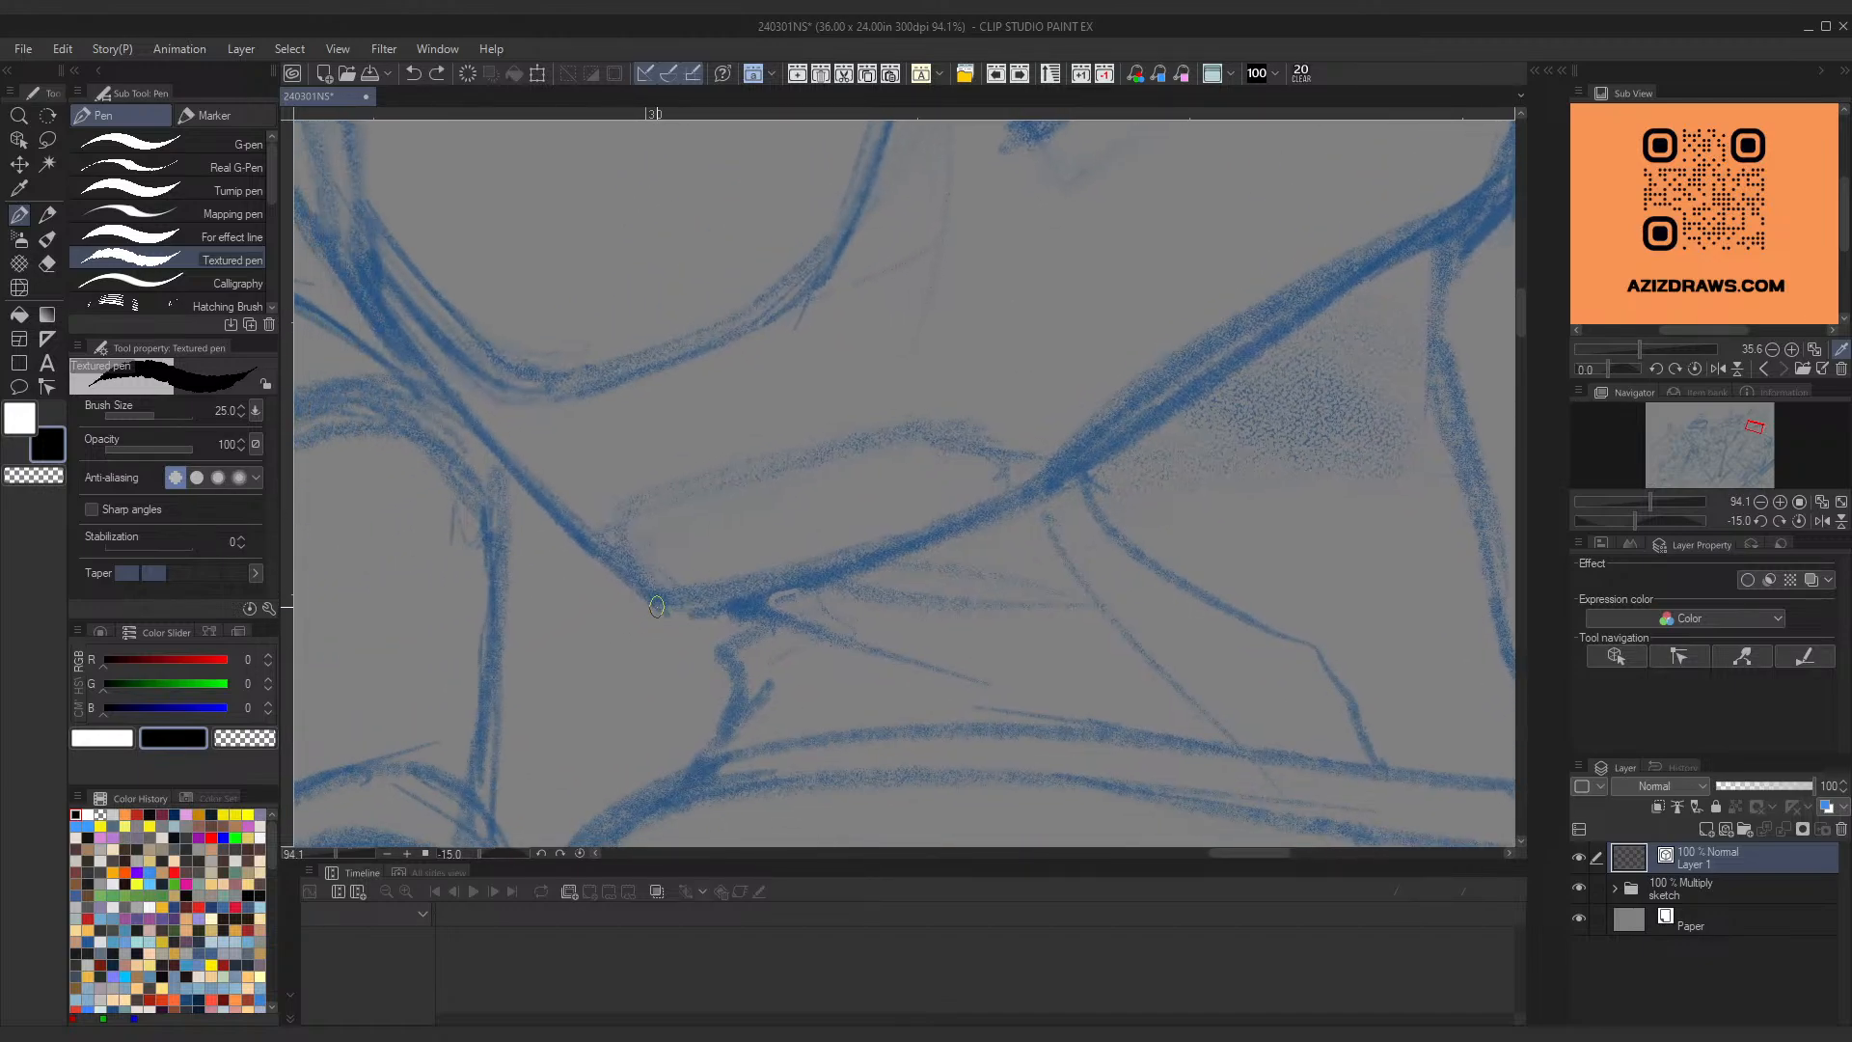
{"action": "mouse_move", "coordinate": [649, 591]}
{"action": "left_mouse_down"}
{"action": "mouse_move", "coordinate": [709, 605]}
{"action": "mouse_move", "coordinate": [1044, 487]}
{"action": "left_mouse_up"}
{"action": "key", "text": "ctrl+z"}
{"action": "mouse_move", "coordinate": [651, 596]}
{"action": "left_mouse_down"}
{"action": "mouse_move", "coordinate": [1044, 487]}
{"action": "mouse_move", "coordinate": [850, 668]}
{"action": "mouse_move", "coordinate": [1341, 306]}
{"action": "left_mouse_up"}
{"action": "scroll", "coordinate": [926, 627], "scroll_direction": "down", "scroll_amount": 4}
{"action": "scroll", "coordinate": [850, 668], "scroll_direction": "up", "scroll_amount": 5}
{"action": "key", "text": "ctrl+z"}
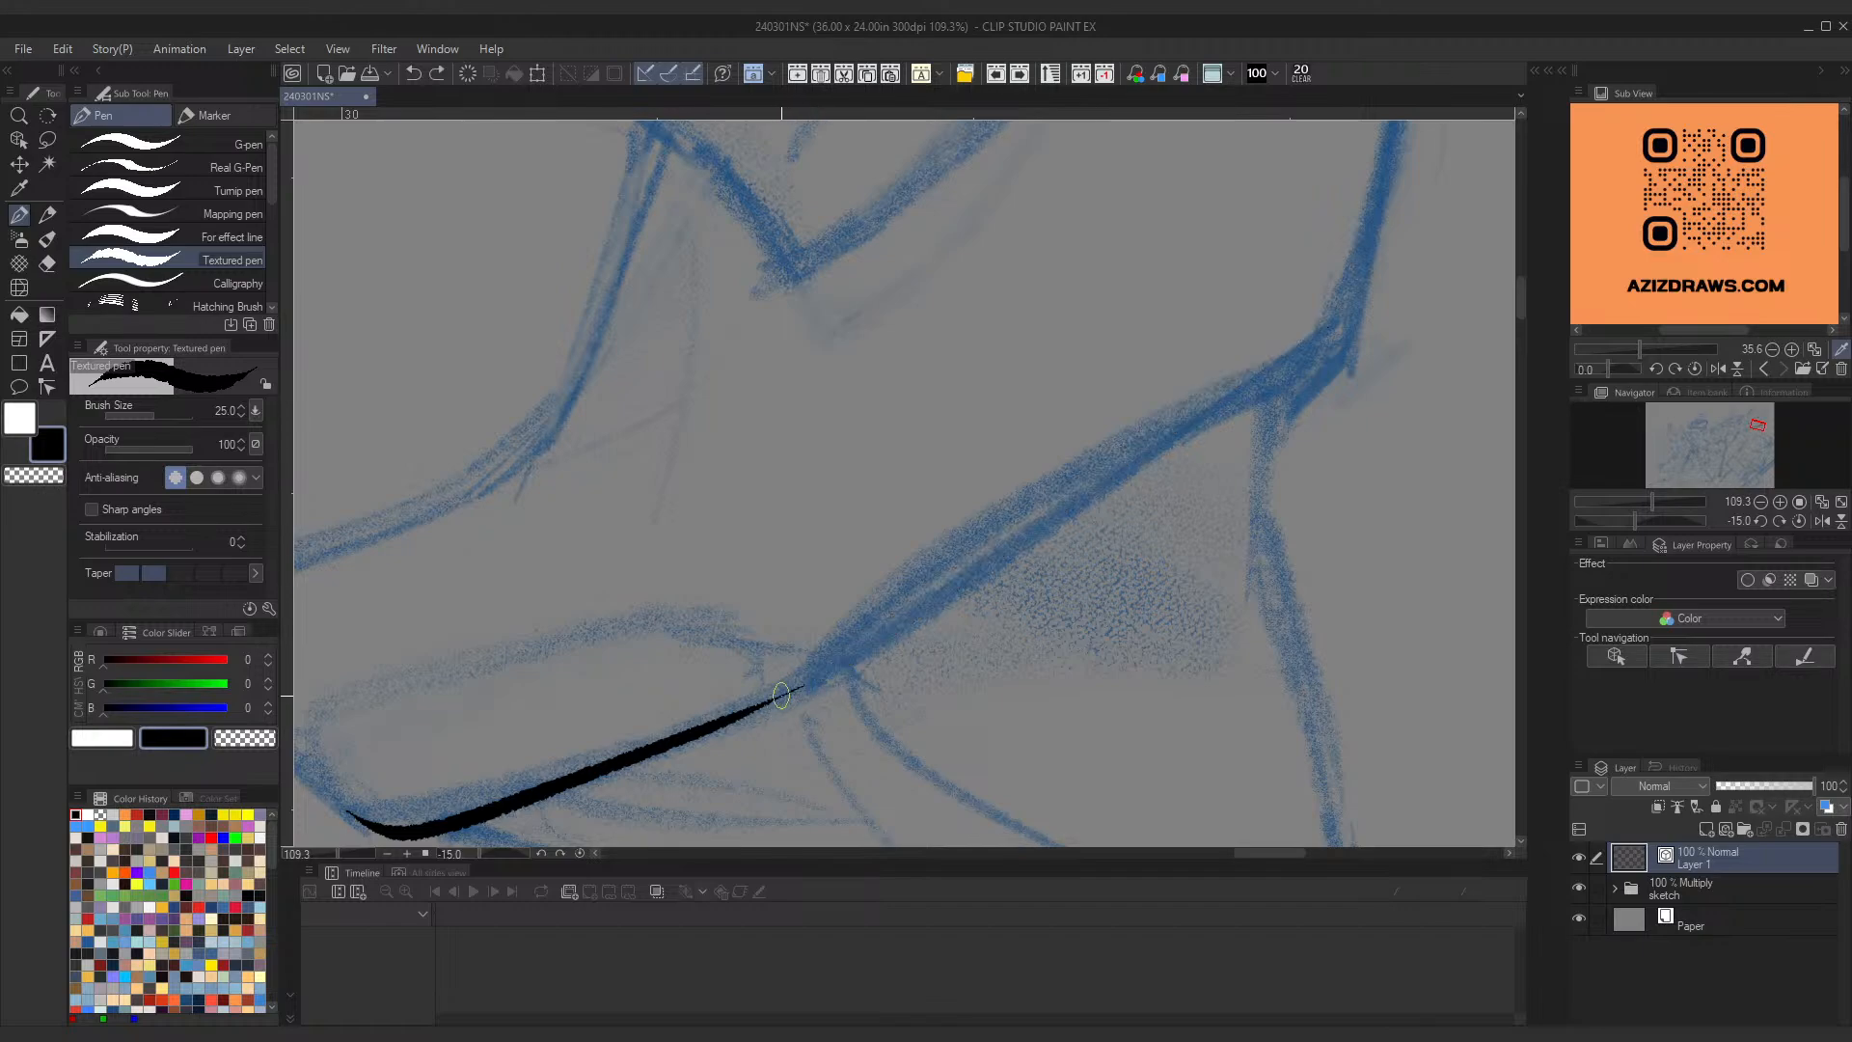
Step: Ink the jaw line from its middle bend to the back corner and the back neck line below it, undoing unwanted strokes
{"action": "mouse_move", "coordinate": [783, 692]}
{"action": "left_mouse_down"}
{"action": "mouse_move", "coordinate": [1334, 344]}
{"action": "mouse_move", "coordinate": [1102, 553]}
{"action": "left_mouse_up"}
{"action": "key", "text": "ctrl+z"}
{"action": "mouse_move", "coordinate": [1154, 498]}
{"action": "left_mouse_down"}
{"action": "mouse_move", "coordinate": [1081, 577]}
{"action": "mouse_move", "coordinate": [1072, 652]}
{"action": "left_mouse_up"}
{"action": "key", "text": "ctrl+space"}
{"action": "mouse_move", "coordinate": [1075, 424]}
{"action": "left_mouse_down"}
{"action": "mouse_move", "coordinate": [1016, 453]}
{"action": "mouse_move", "coordinate": [1076, 507]}
{"action": "mouse_move", "coordinate": [1140, 717]}
{"action": "left_mouse_up"}
{"action": "key", "text": "ctrl+z"}
{"action": "mouse_move", "coordinate": [1078, 494]}
{"action": "left_mouse_down"}
{"action": "mouse_move", "coordinate": [1108, 658]}
{"action": "mouse_move", "coordinate": [1158, 730]}
{"action": "left_mouse_up"}
Step: Ink a tapered neck crease running back from under the chin and the short front neck line below it
{"action": "mouse_move", "coordinate": [750, 676]}
{"action": "left_mouse_down"}
{"action": "mouse_move", "coordinate": [958, 584]}
{"action": "mouse_move", "coordinate": [1000, 524]}
{"action": "mouse_move", "coordinate": [968, 548]}
{"action": "mouse_move", "coordinate": [1146, 605]}
{"action": "left_mouse_up"}
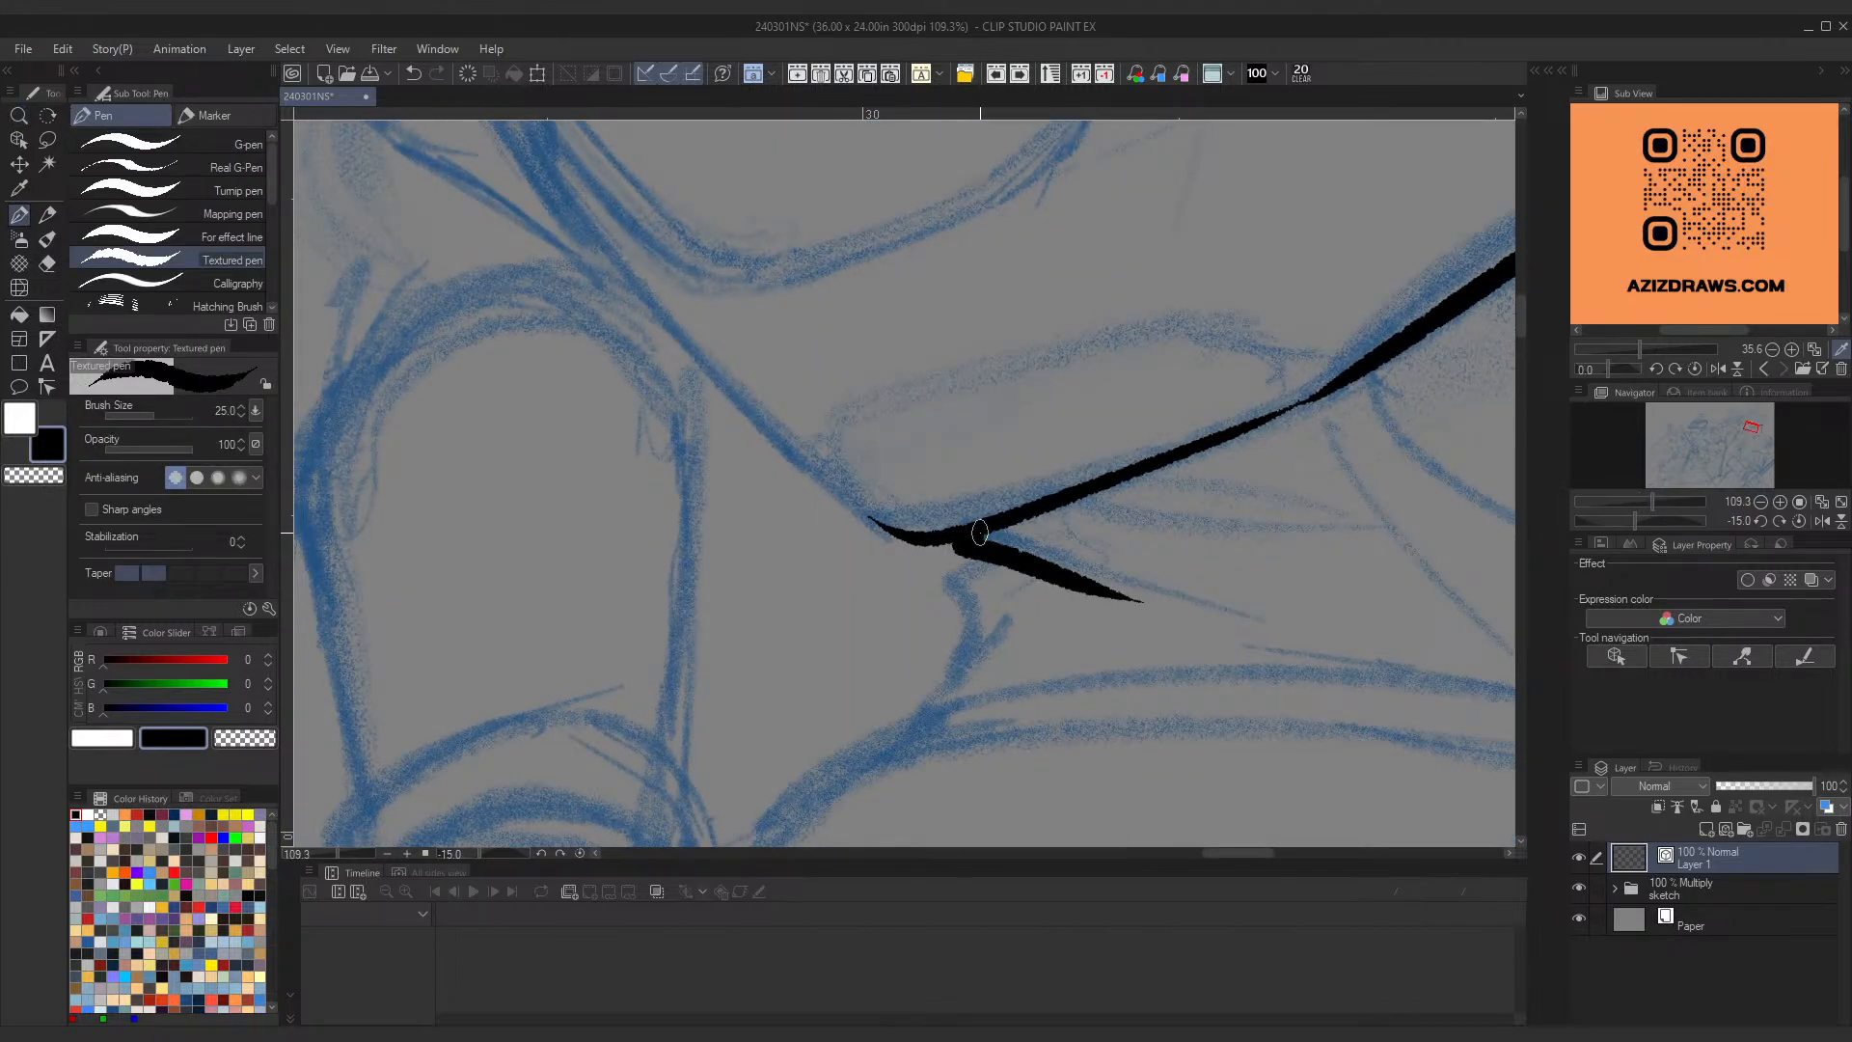
{"action": "key", "text": "ctrl+z"}
{"action": "left_click_drag", "start_coordinate": [968, 545], "coordinate": [1167, 612]}
{"action": "left_click_drag", "start_coordinate": [975, 566], "coordinate": [926, 714]}
Step: Ink a second thin neck crease slanting down from the jaw behind the first one, undoing unwanted attempts
{"action": "scroll", "coordinate": [1138, 512], "scroll_direction": "down", "scroll_amount": 5}
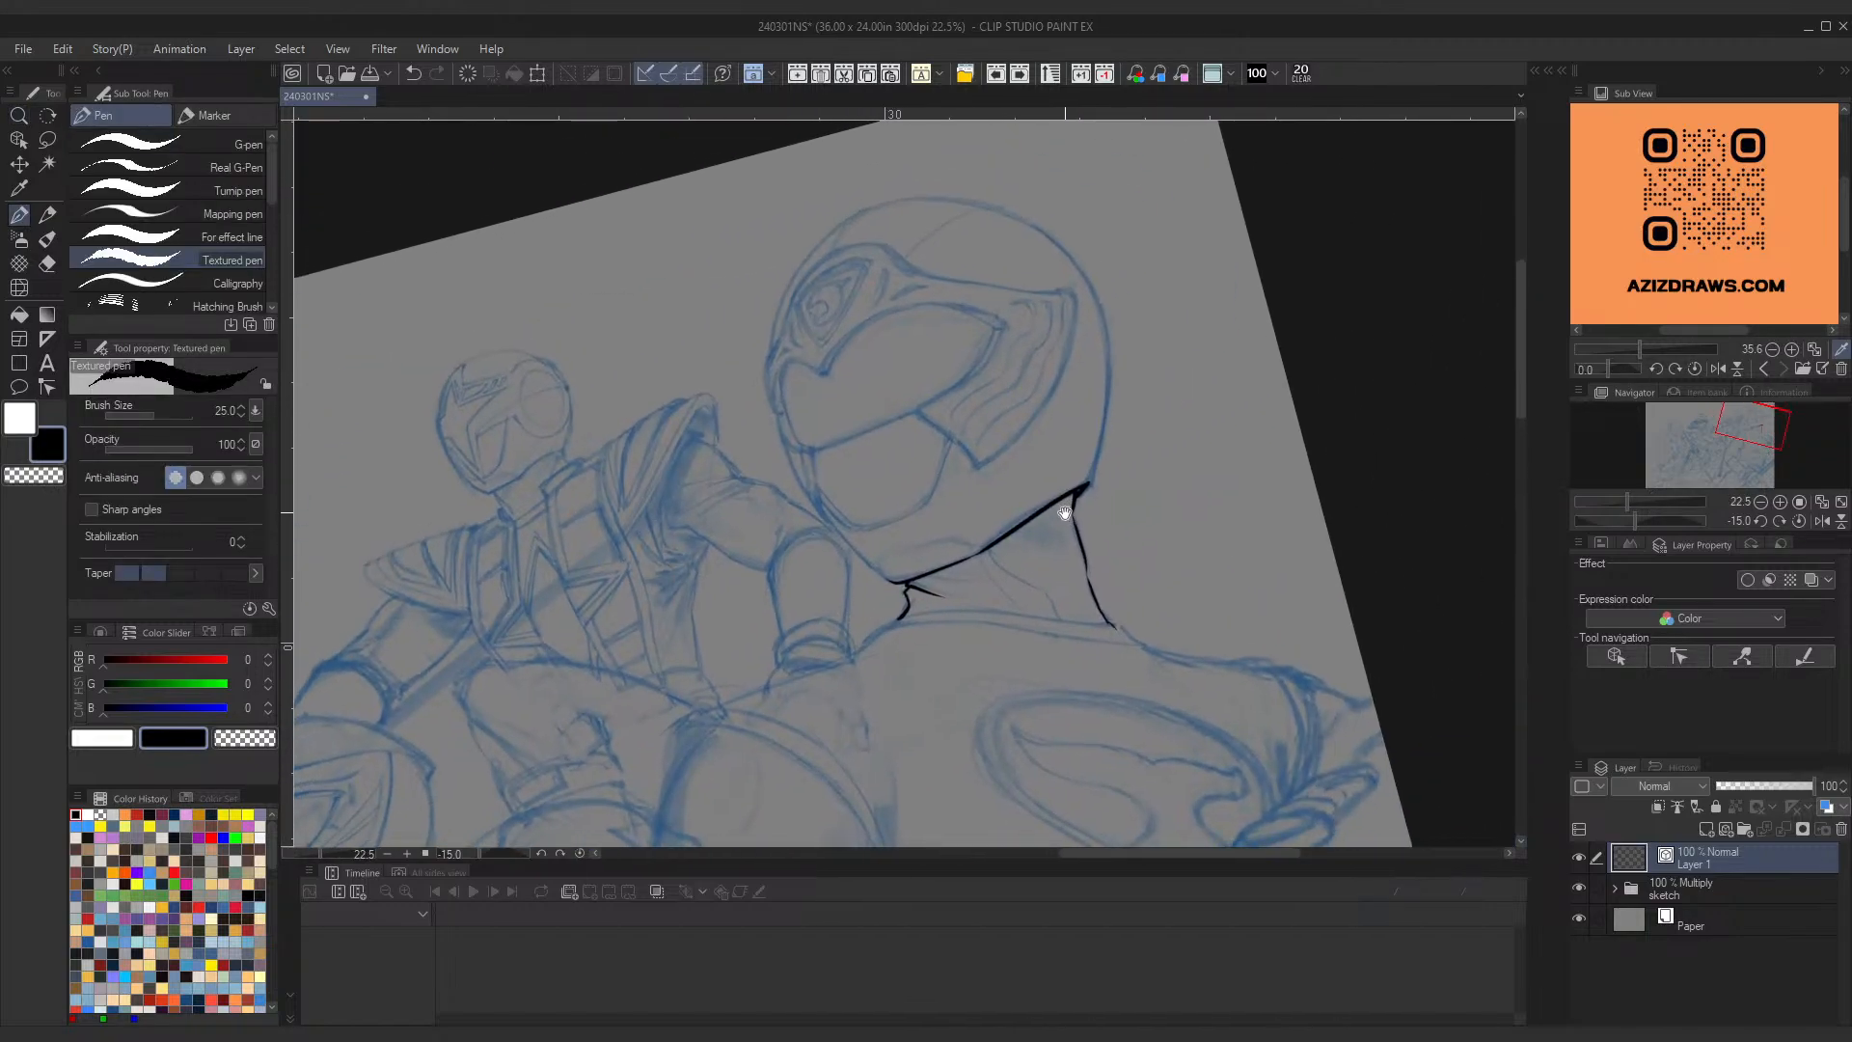
{"action": "key", "text": "/"}
{"action": "left_click_drag", "start_coordinate": [993, 558], "coordinate": [1040, 544]}
{"action": "key", "text": "p"}
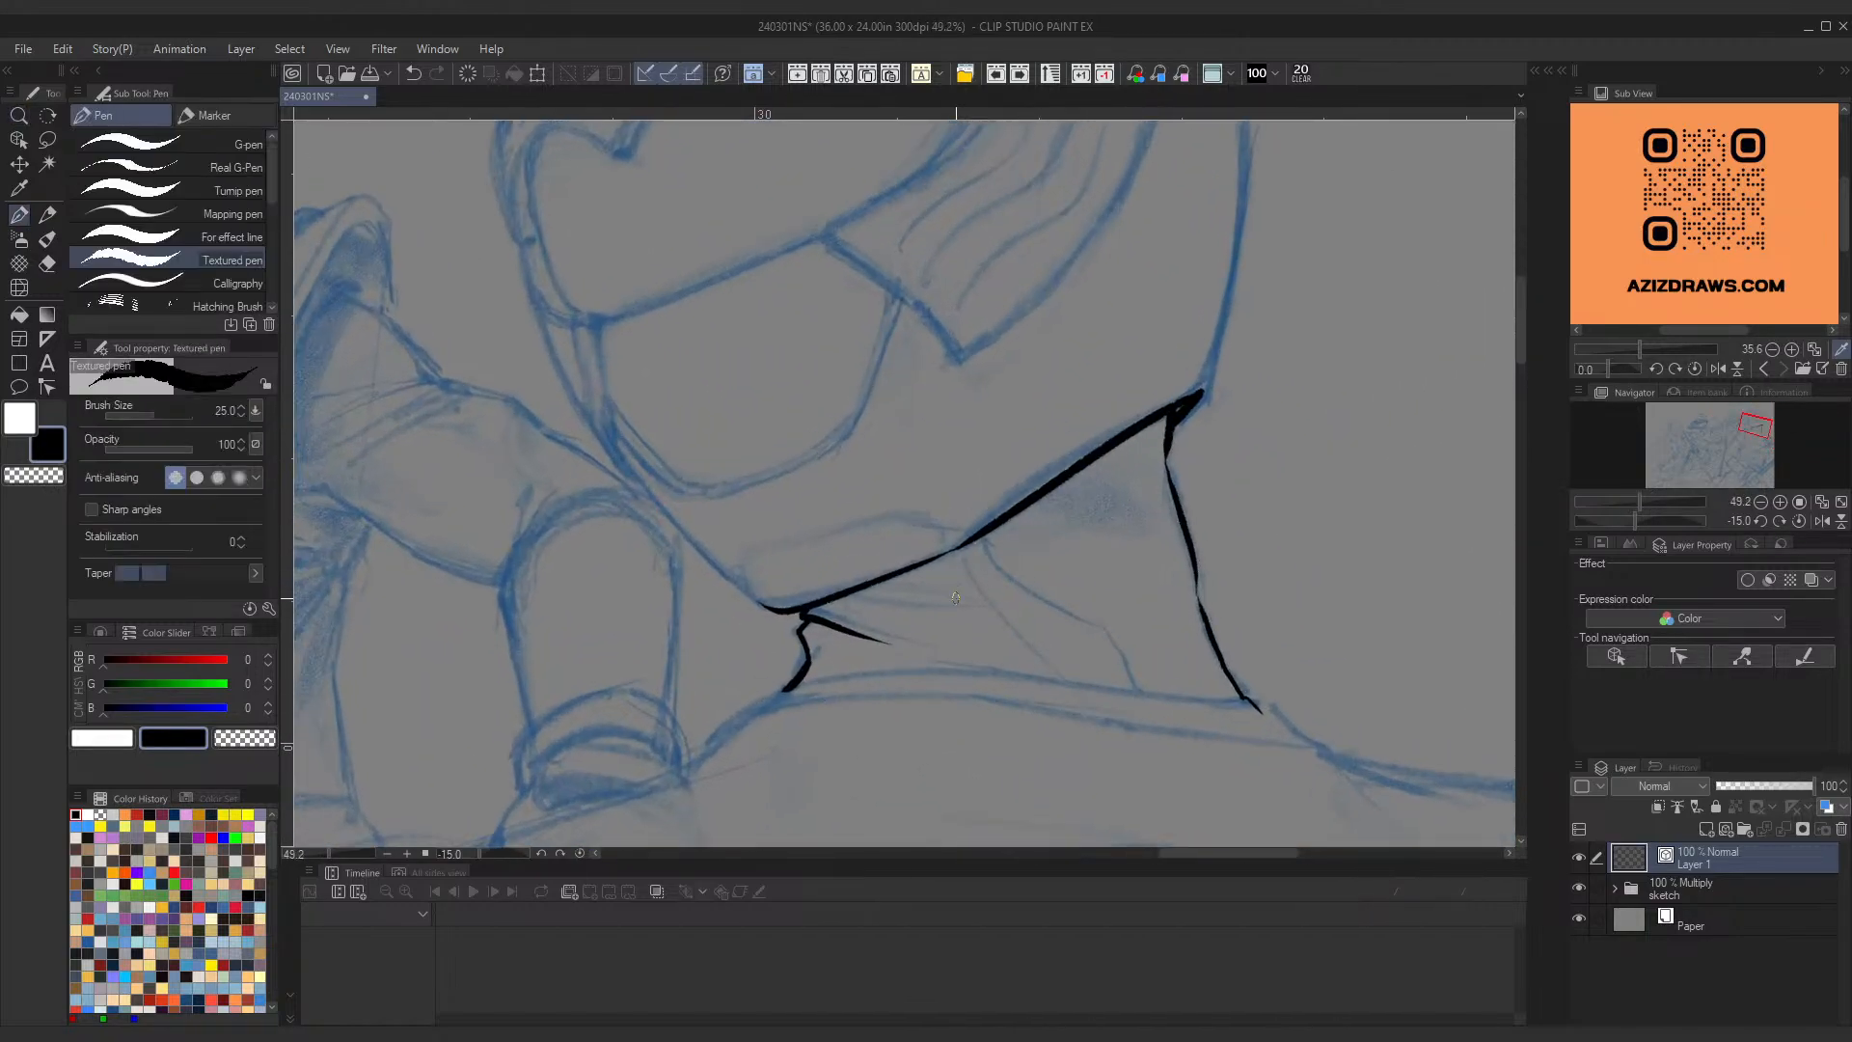
{"action": "left_click_drag", "start_coordinate": [868, 591], "coordinate": [1109, 623]}
{"action": "key", "text": "ctrl+z"}
{"action": "mouse_move", "coordinate": [864, 581]}
{"action": "left_mouse_down"}
{"action": "mouse_move", "coordinate": [958, 612]}
{"action": "mouse_move", "coordinate": [965, 638]}
{"action": "left_mouse_up"}
{"action": "key", "text": "ctrl+z"}
{"action": "key", "text": "slash"}
{"action": "left_click_drag", "start_coordinate": [886, 518], "coordinate": [959, 574]}
{"action": "key", "text": "p"}
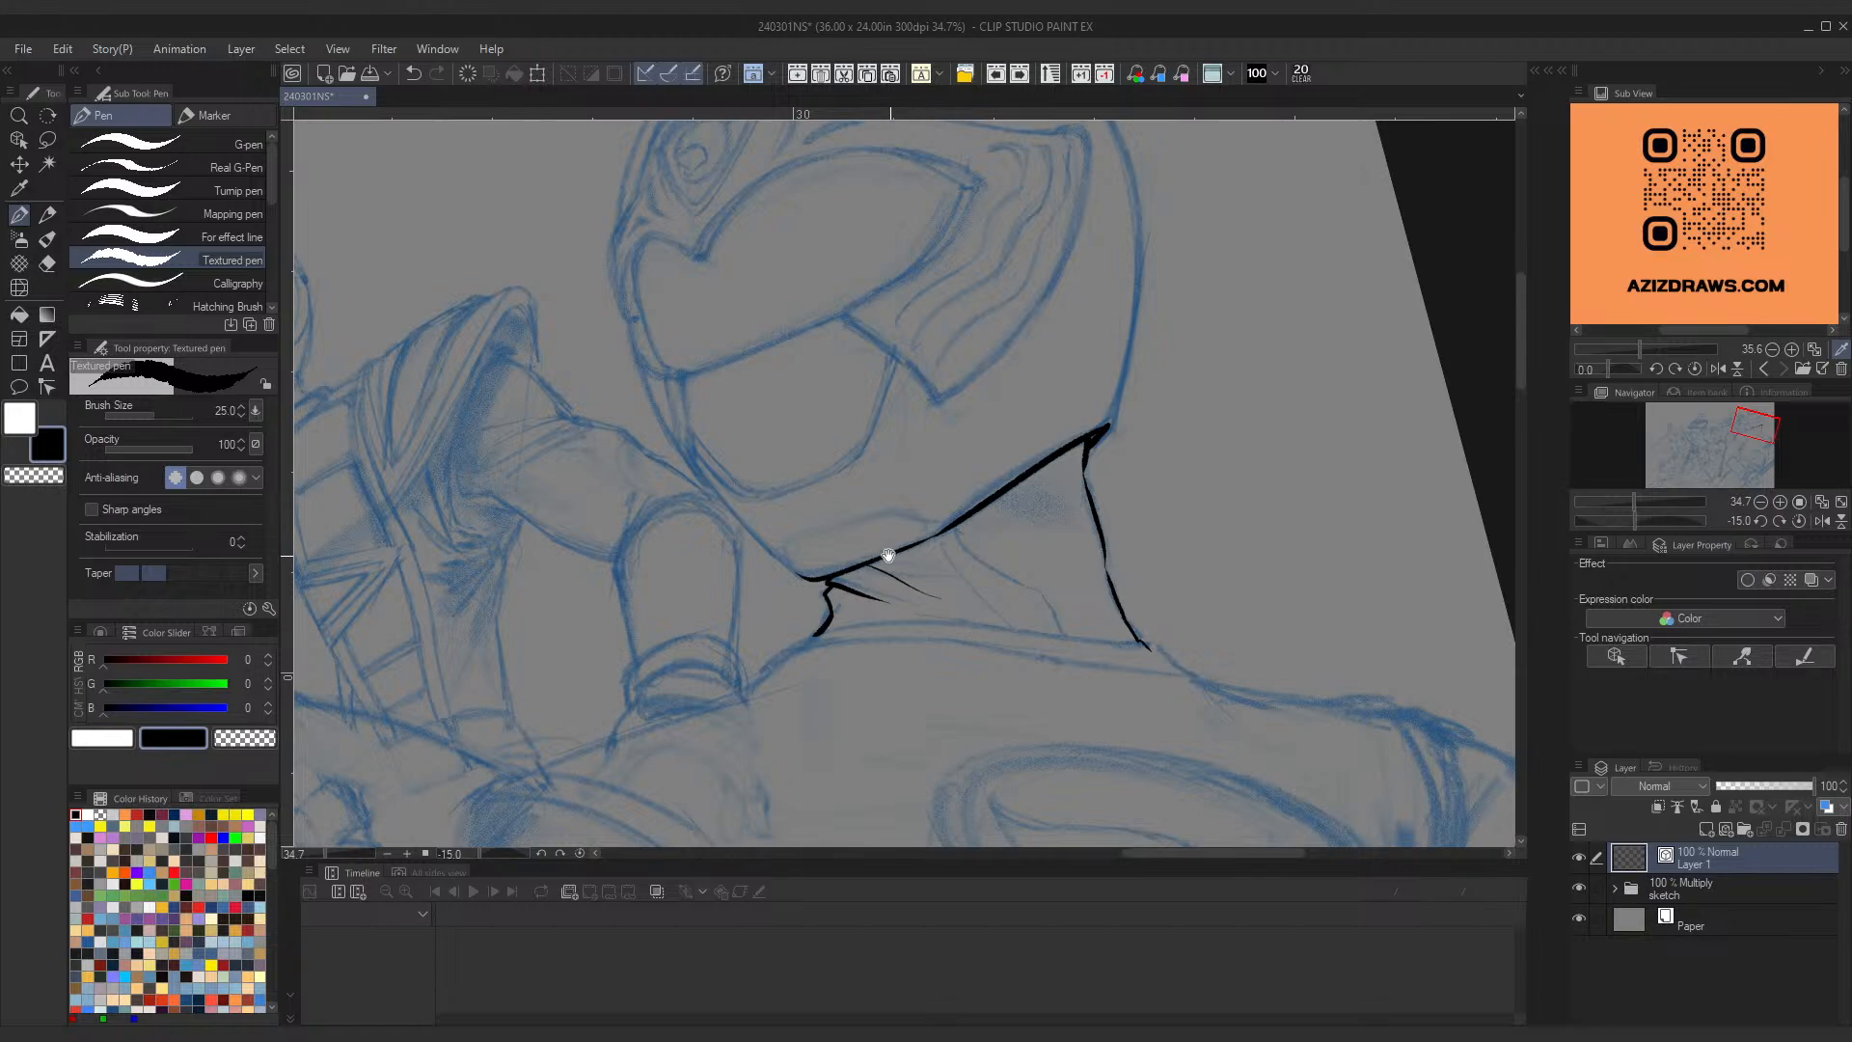
Step: Ink the helmet's front lower contour from the chin point up towards the mouthpiece, retrying the stroke until it follows the sketch
{"action": "left_click_drag", "start_coordinate": [880, 589], "coordinate": [910, 737]}
{"action": "left_click_drag", "start_coordinate": [1122, 578], "coordinate": [1112, 603]}
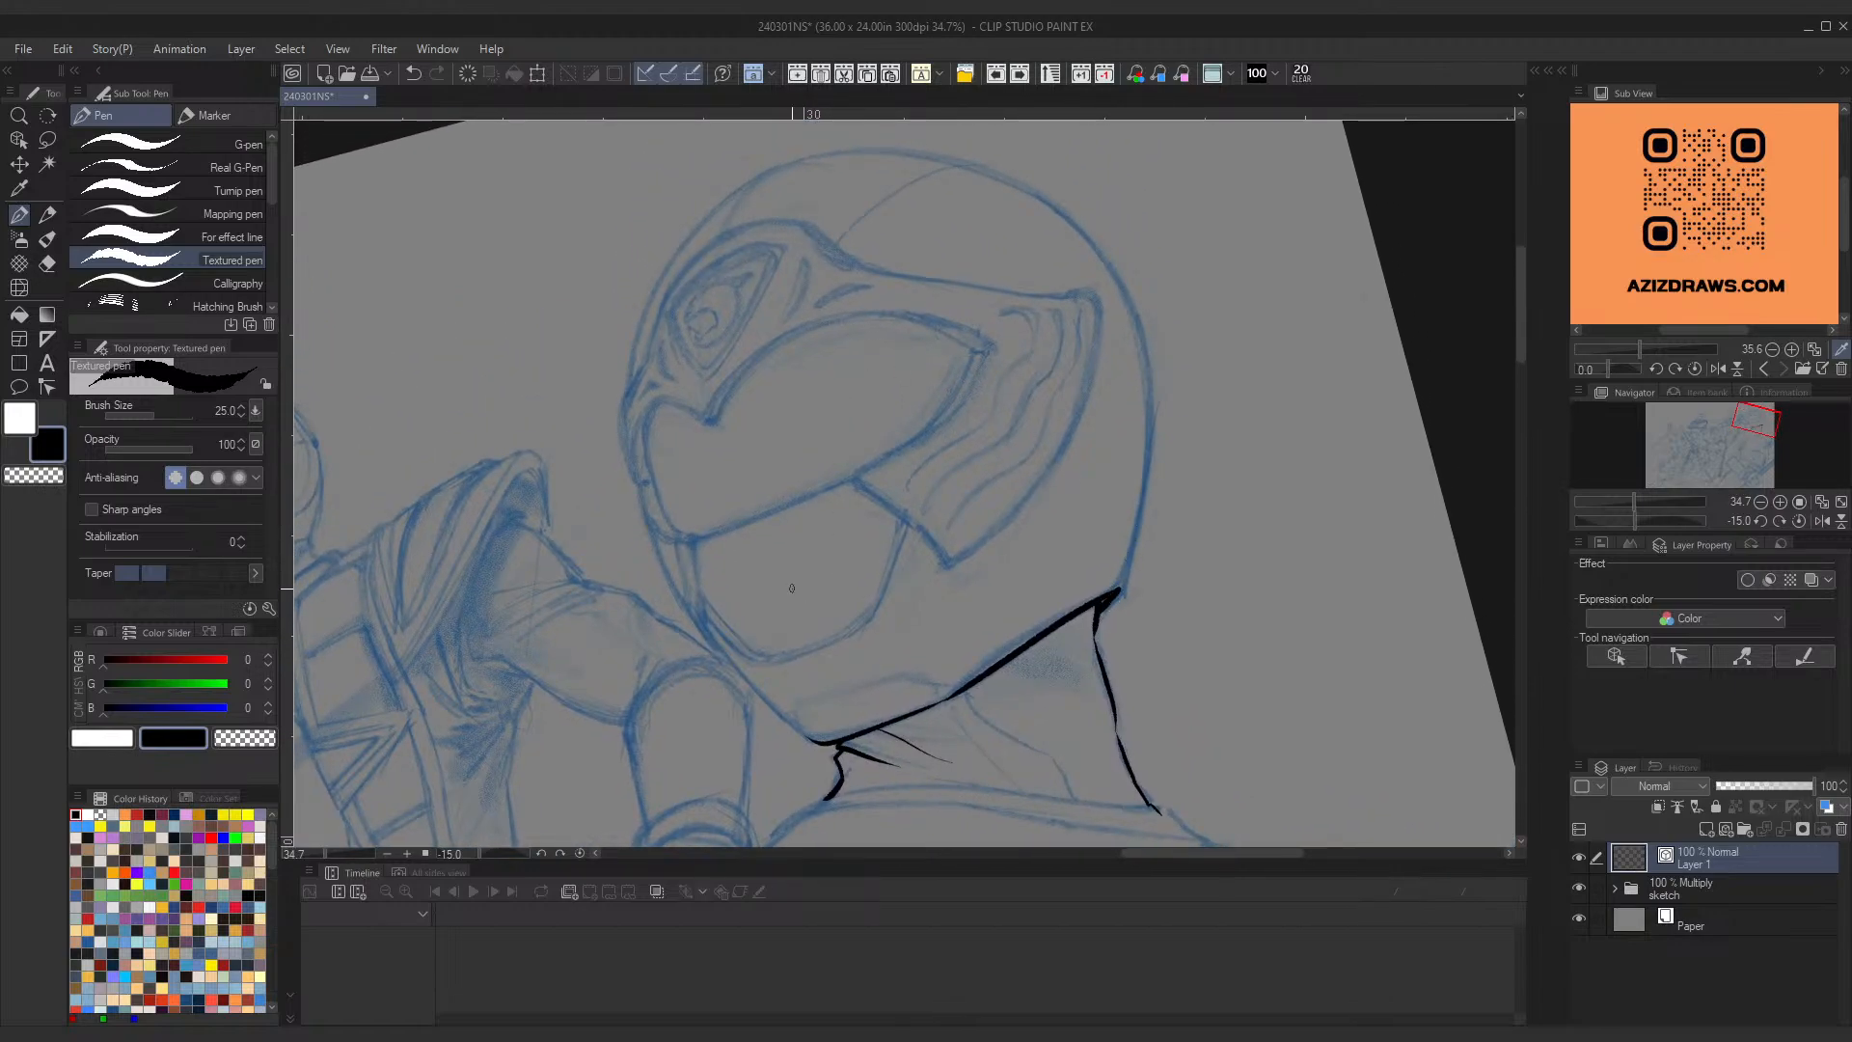
{"action": "left_click_drag", "start_coordinate": [815, 520], "coordinate": [852, 405]}
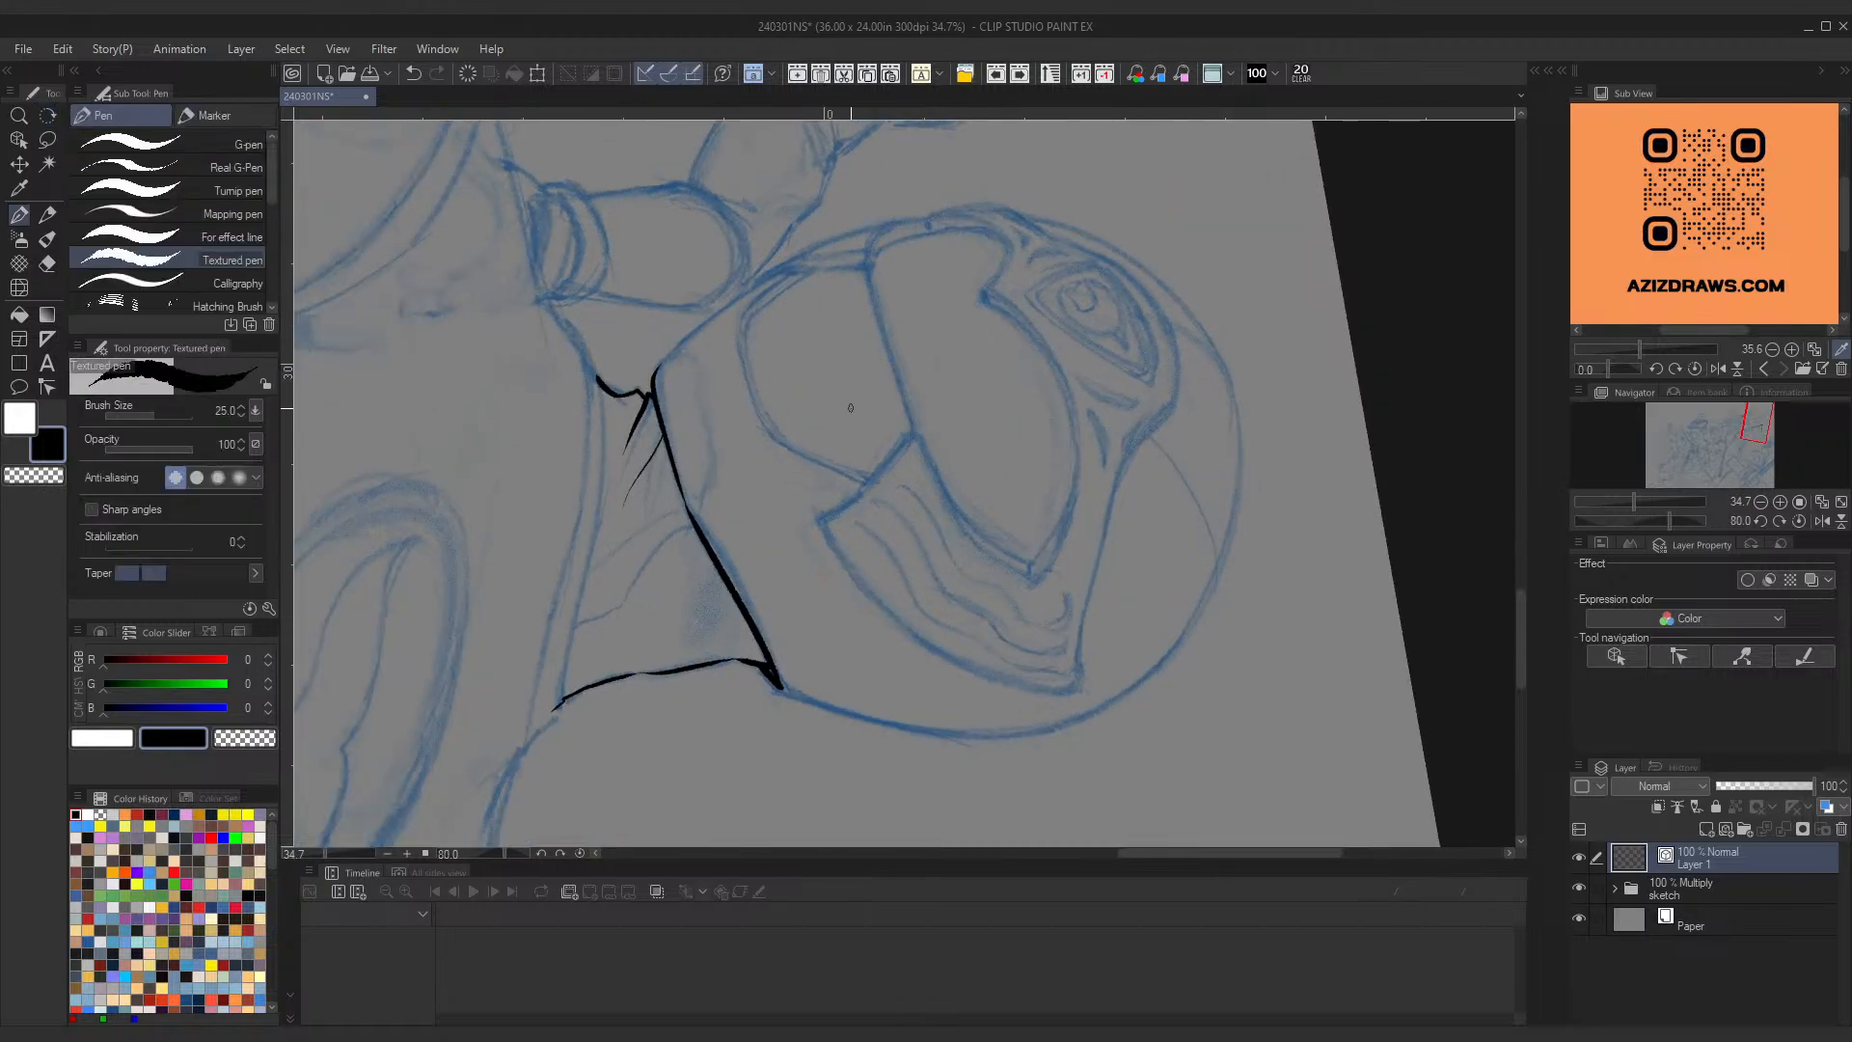
{"action": "left_click_drag", "start_coordinate": [779, 268], "coordinate": [774, 485]}
{"action": "left_click_drag", "start_coordinate": [781, 637], "coordinate": [747, 538]}
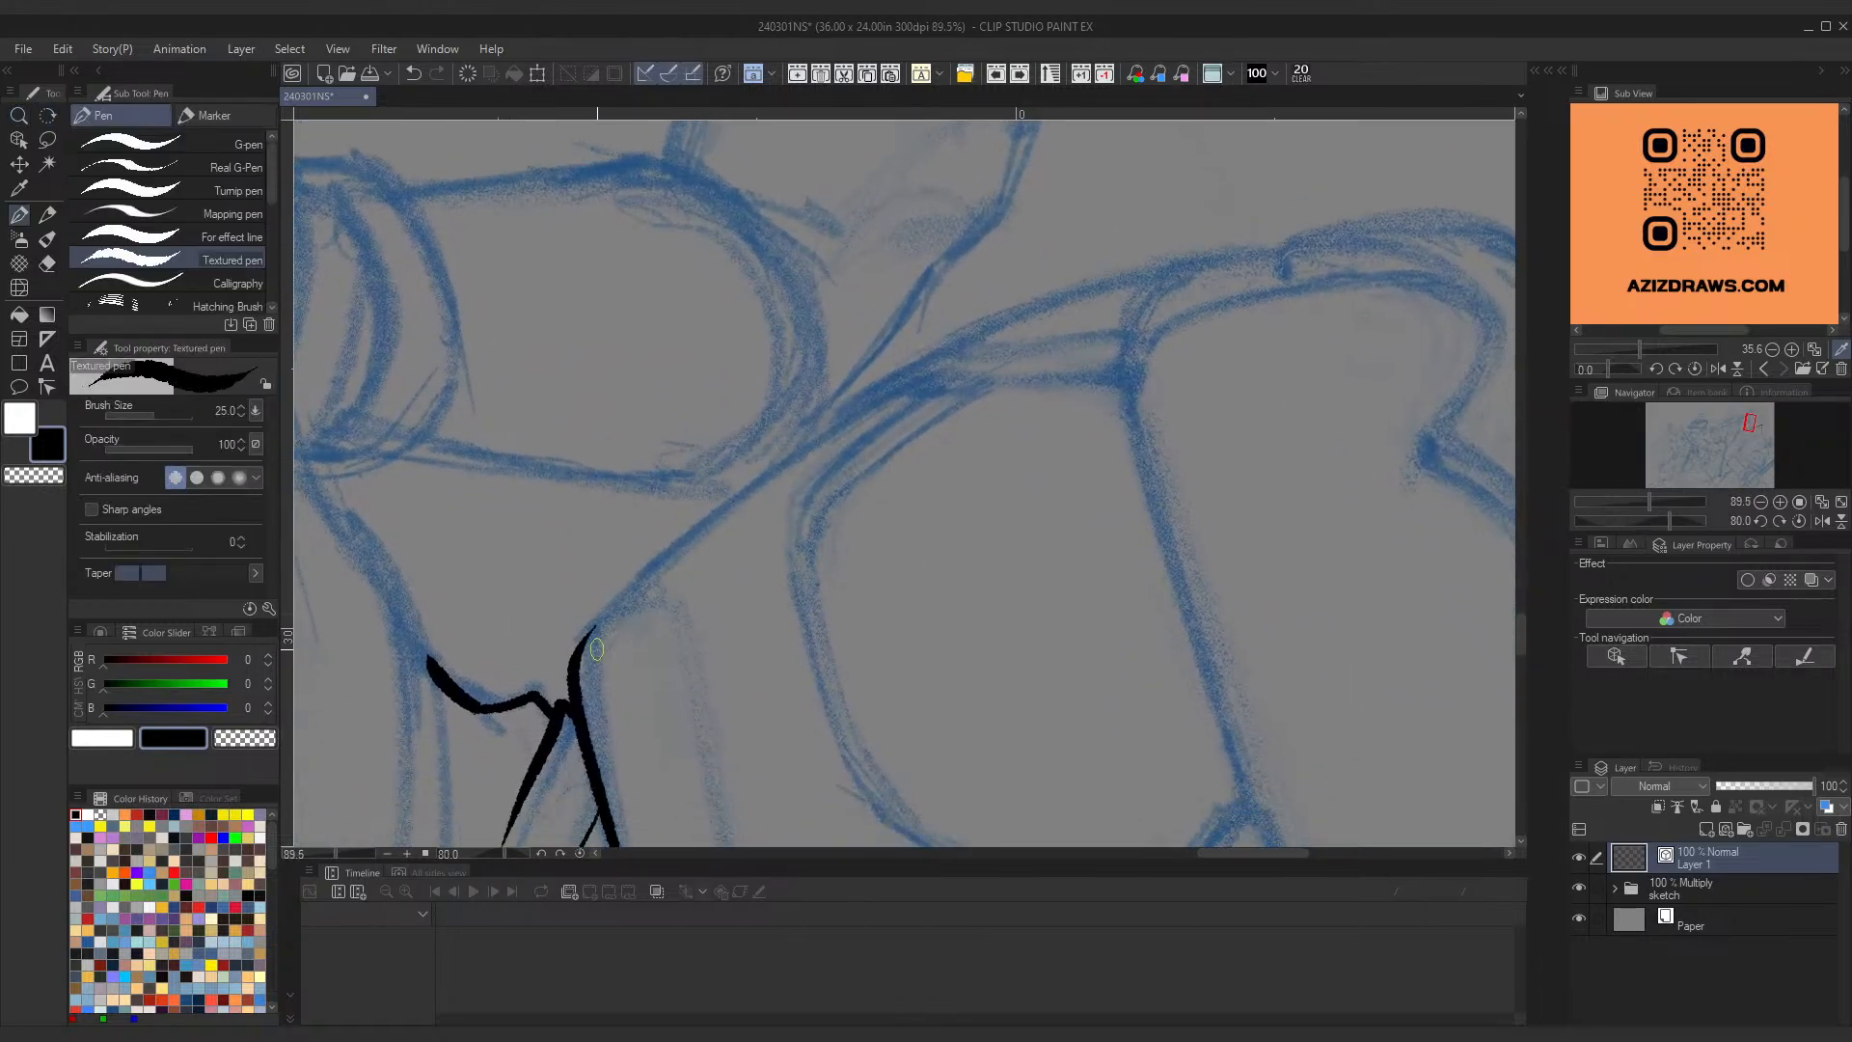
{"action": "left_click_drag", "start_coordinate": [591, 636], "coordinate": [938, 376]}
{"action": "key", "text": "ctrl+z"}
{"action": "mouse_move", "coordinate": [590, 637]}
{"action": "left_mouse_down"}
{"action": "mouse_move", "coordinate": [636, 579]}
{"action": "mouse_move", "coordinate": [937, 377]}
{"action": "left_mouse_up"}
{"action": "key", "text": "ctrl+z"}
{"action": "left_click_drag", "start_coordinate": [591, 637], "coordinate": [910, 398]}
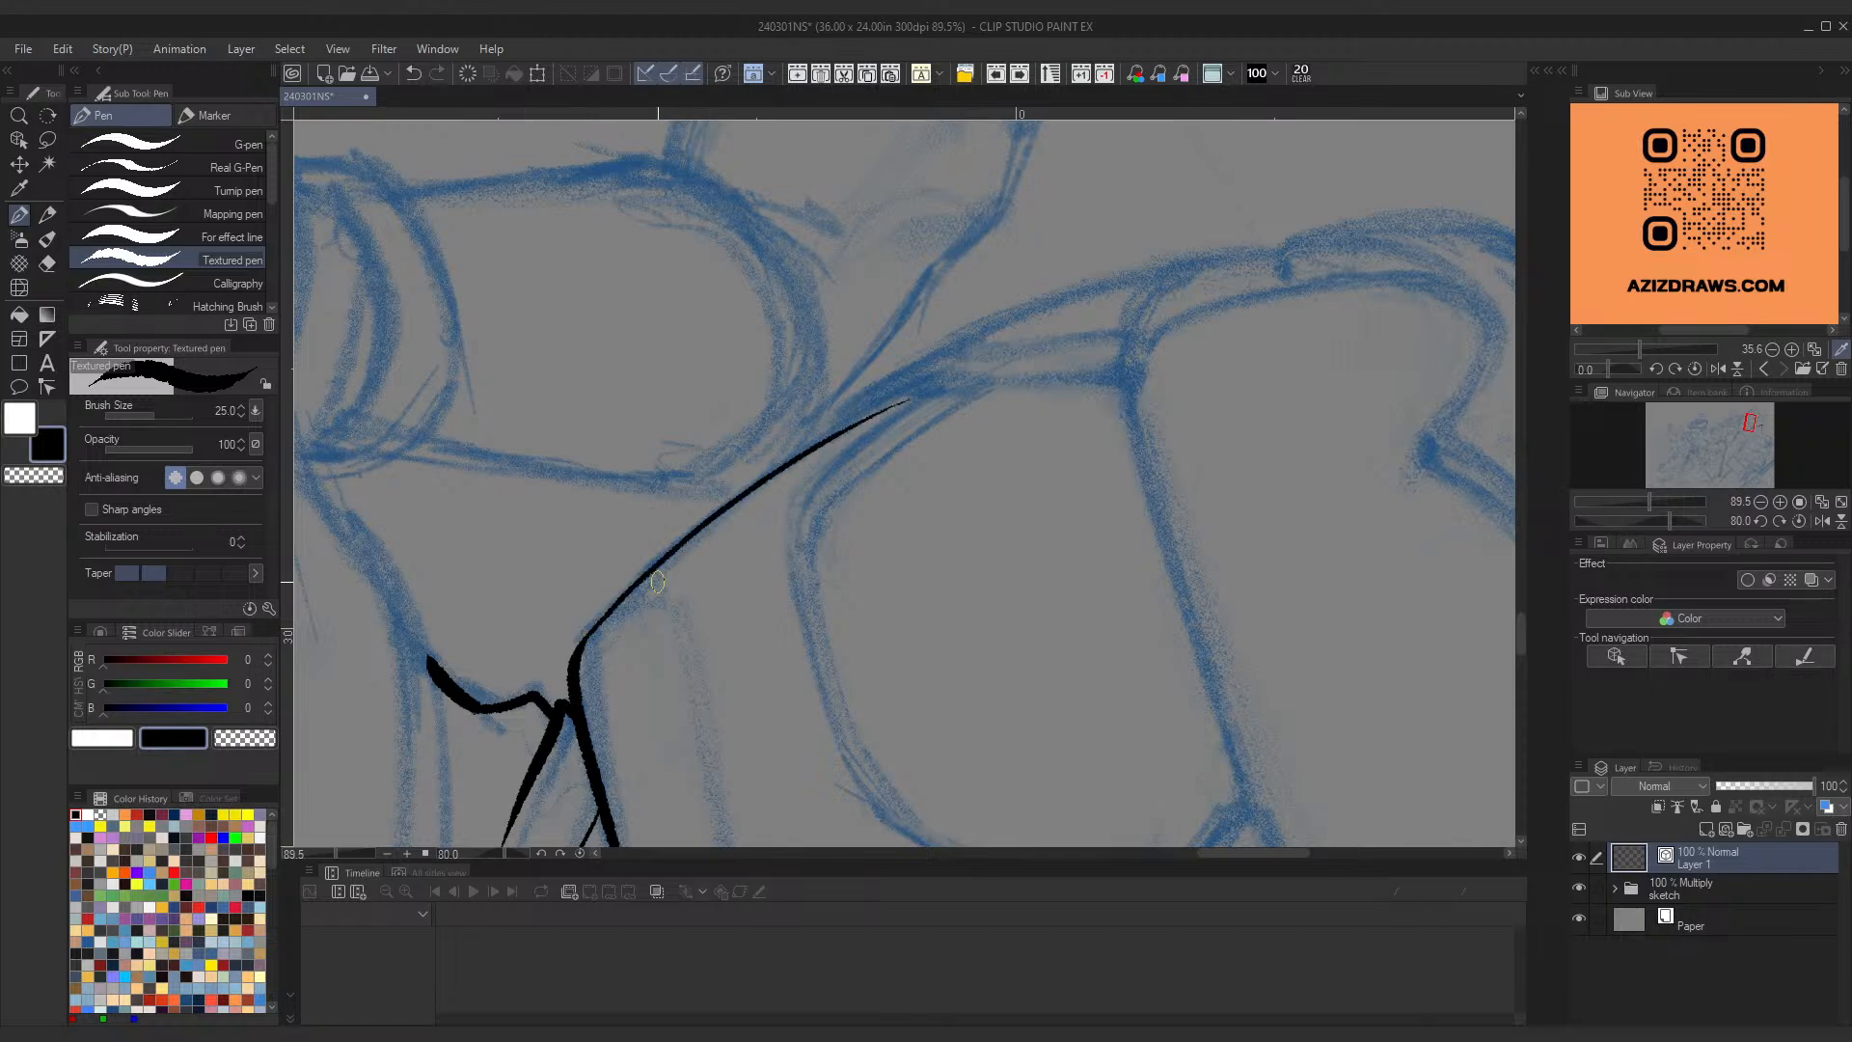
{"action": "key", "text": "ctrl+z"}
{"action": "left_click_drag", "start_coordinate": [590, 637], "coordinate": [892, 401]}
Step: Ink a short tapered stroke continuing the front helmet contour upward beside the mouthpiece, undoing unwanted attempts
{"action": "left_click_drag", "start_coordinate": [833, 584], "coordinate": [900, 625]}
{"action": "mouse_move", "coordinate": [1050, 512]}
{"action": "left_mouse_down"}
{"action": "mouse_move", "coordinate": [972, 393]}
{"action": "mouse_move", "coordinate": [885, 390]}
{"action": "mouse_move", "coordinate": [876, 475]}
{"action": "mouse_move", "coordinate": [849, 345]}
{"action": "mouse_move", "coordinate": [844, 424]}
{"action": "left_mouse_up"}
{"action": "key", "text": "ctrl+z"}
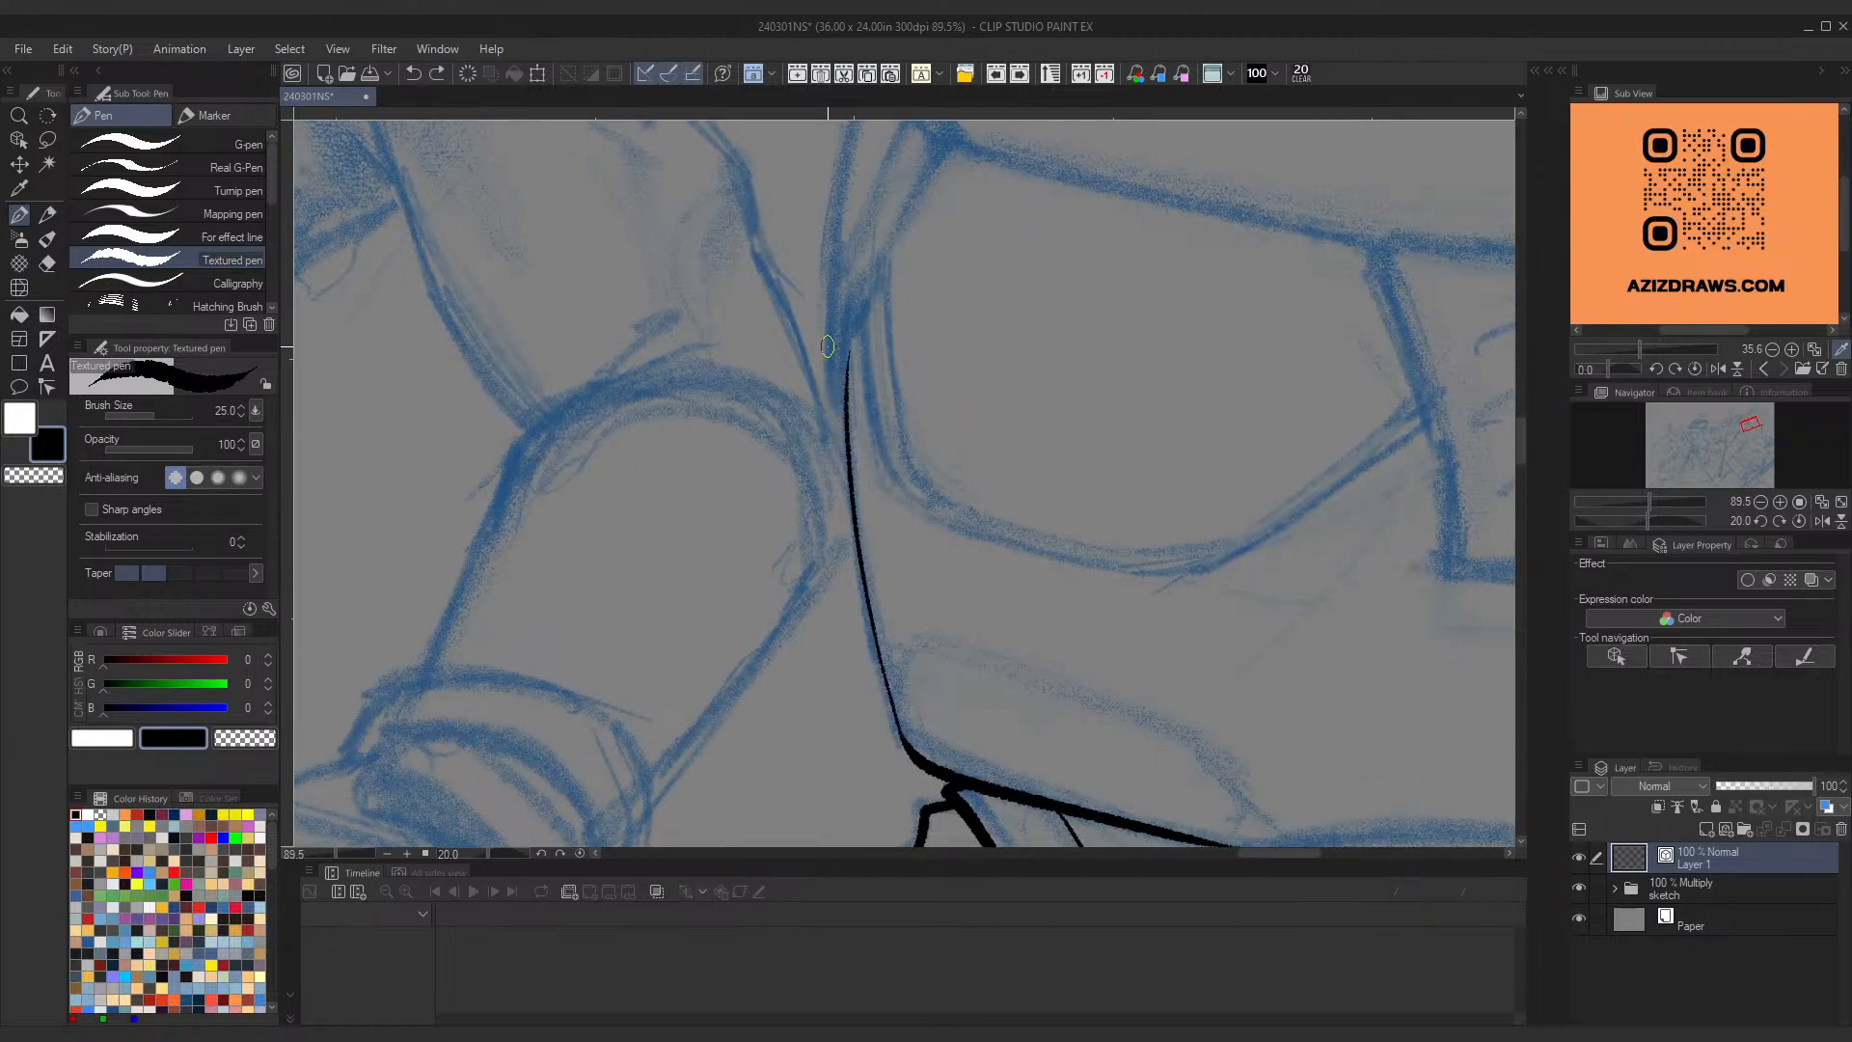
{"action": "left_click_drag", "start_coordinate": [828, 292], "coordinate": [840, 412]}
{"action": "key", "text": "ctrl+z"}
{"action": "left_click_drag", "start_coordinate": [828, 290], "coordinate": [840, 406]}
{"action": "key", "text": "ctrl+z"}
{"action": "left_click_drag", "start_coordinate": [828, 295], "coordinate": [841, 415]}
Step: Examine the inked jaw, neck and front helmet contour against the whole head sketch
{"action": "key", "text": "ctrl+space"}
{"action": "mouse_move", "coordinate": [887, 300]}
{"action": "left_mouse_down"}
{"action": "mouse_move", "coordinate": [808, 367]}
{"action": "mouse_move", "coordinate": [826, 356]}
{"action": "mouse_move", "coordinate": [881, 396]}
{"action": "mouse_move", "coordinate": [832, 457]}
{"action": "mouse_move", "coordinate": [830, 397]}
{"action": "left_mouse_up"}
{"action": "key", "text": "space"}
{"action": "key", "text": "ctrl+space"}
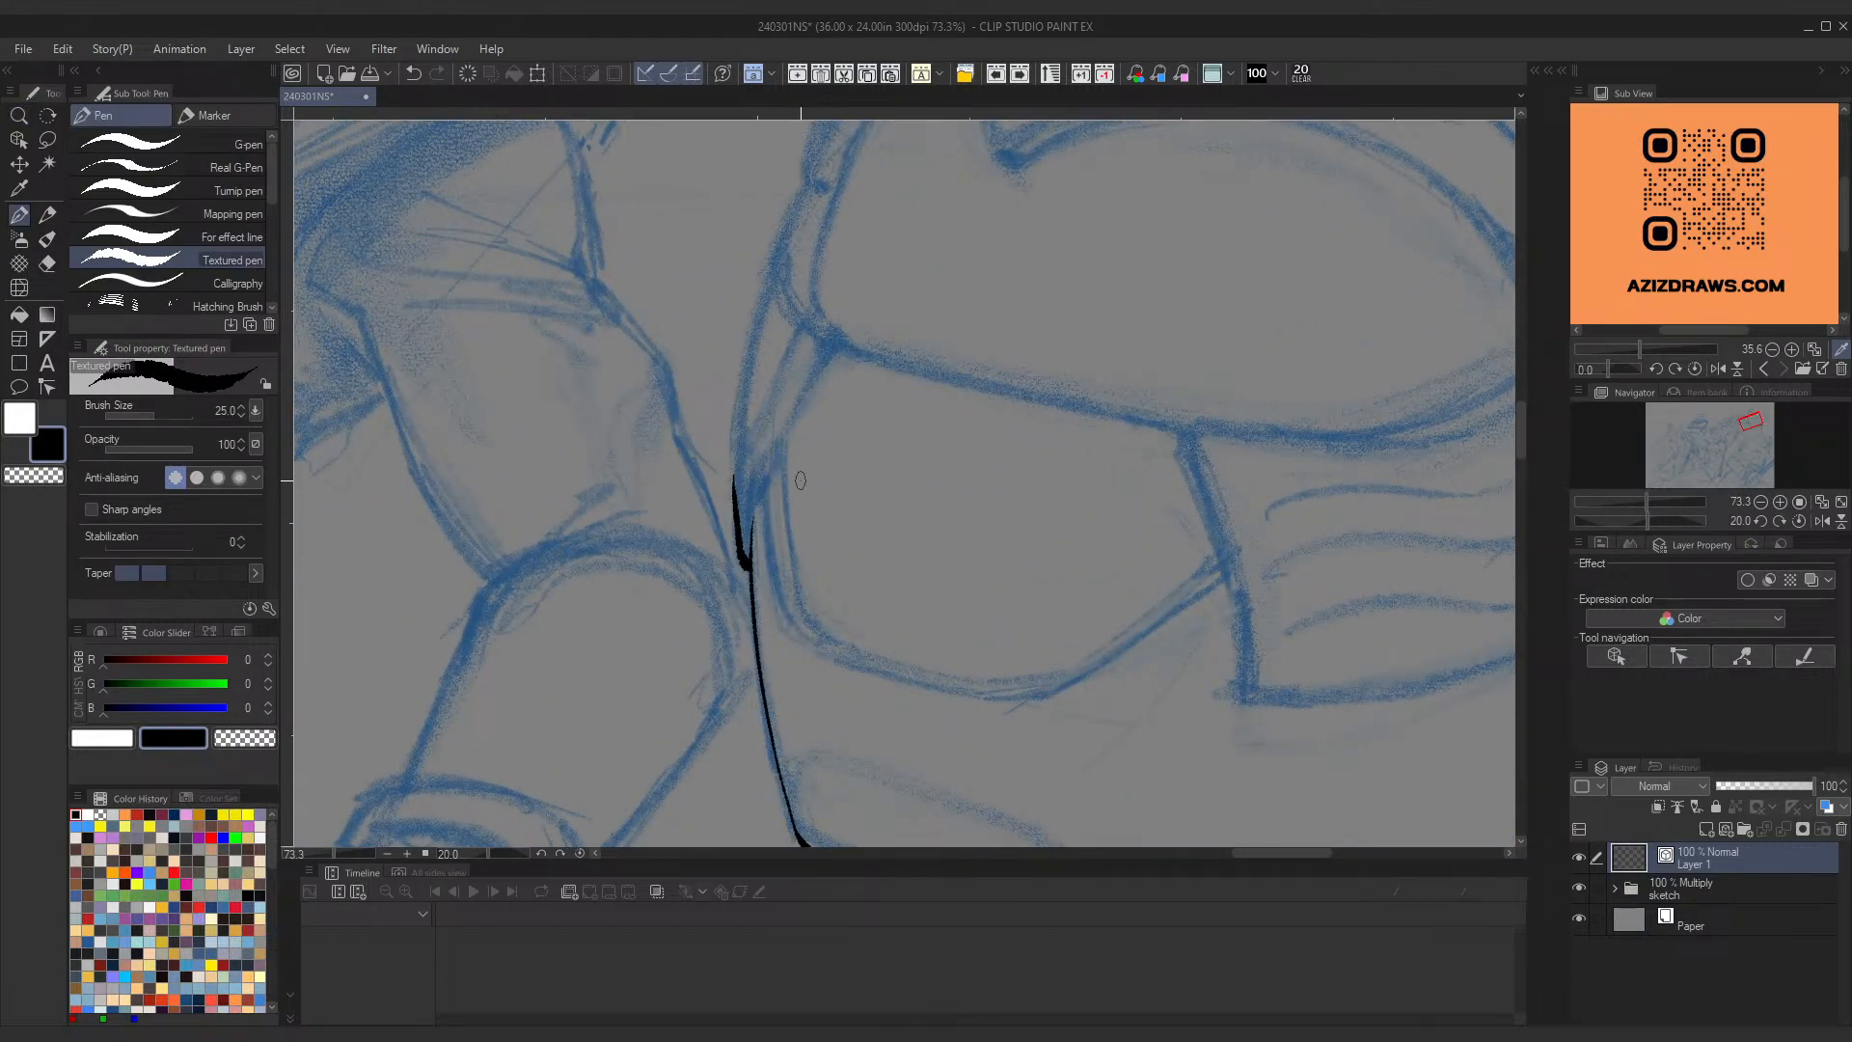
{"action": "key", "text": "space"}
{"action": "left_click_drag", "start_coordinate": [1176, 679], "coordinate": [799, 429]}
{"action": "left_click_drag", "start_coordinate": [1032, 471], "coordinate": [903, 528]}
{"action": "key", "text": "ctrl+space"}
{"action": "left_click_drag", "start_coordinate": [819, 435], "coordinate": [760, 492]}
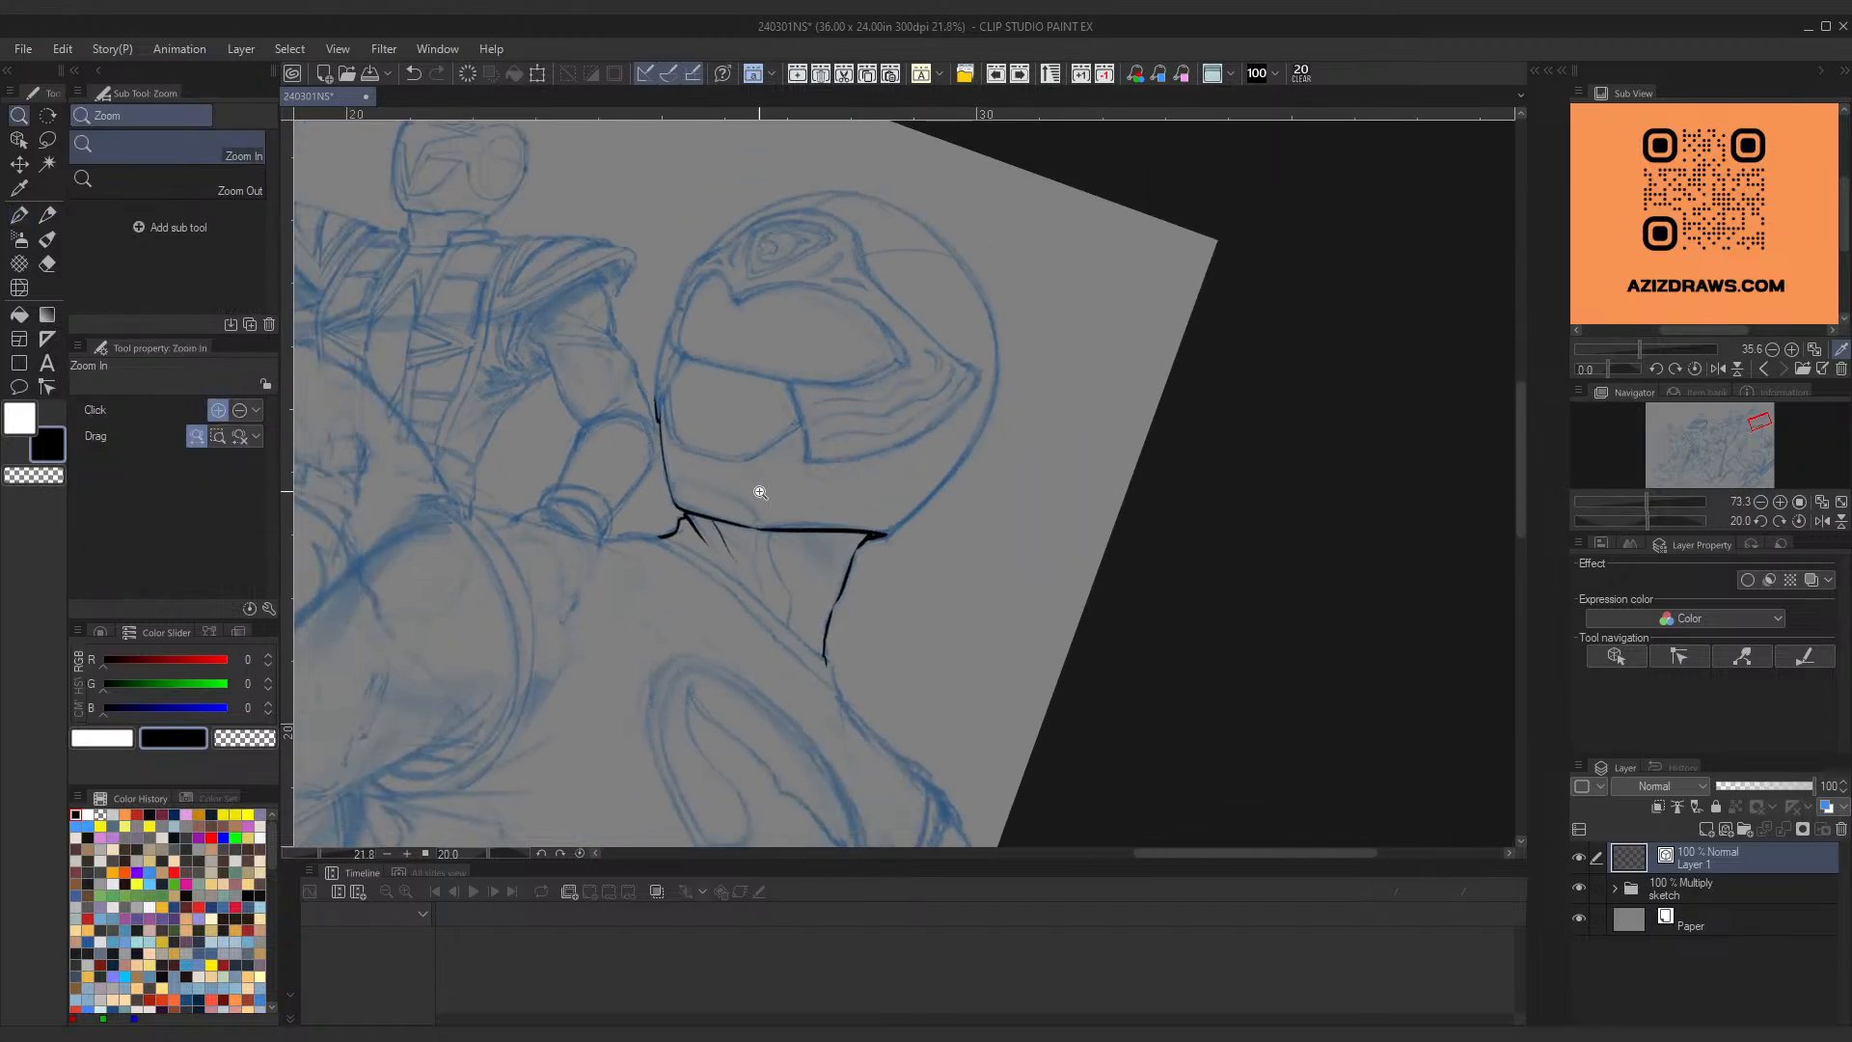
{"action": "key", "text": "space"}
{"action": "left_click_drag", "start_coordinate": [830, 548], "coordinate": [1009, 512]}
{"action": "key", "text": "shift+space"}
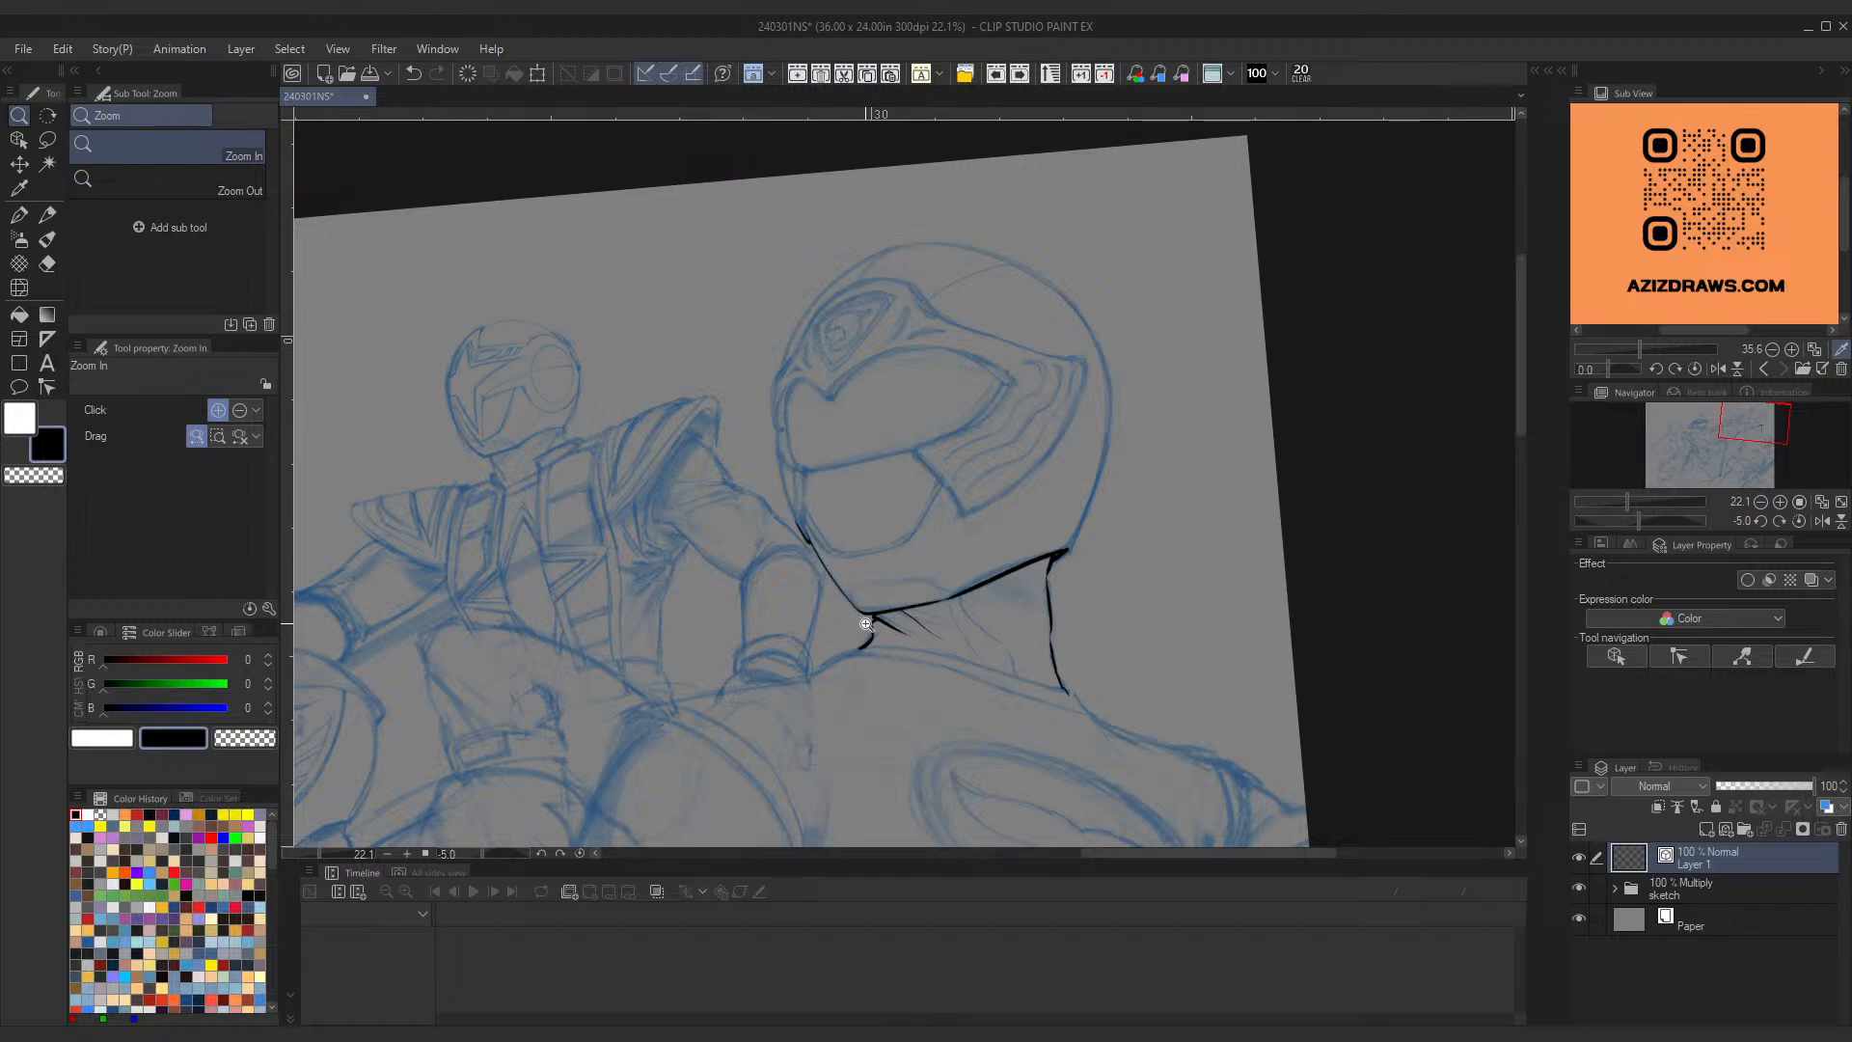
Step: Ink the long outer curve of the helmet's wavy-lined side panel in one stroke, undoing unwanted attempts
{"action": "left_click_drag", "start_coordinate": [827, 278], "coordinate": [961, 394]}
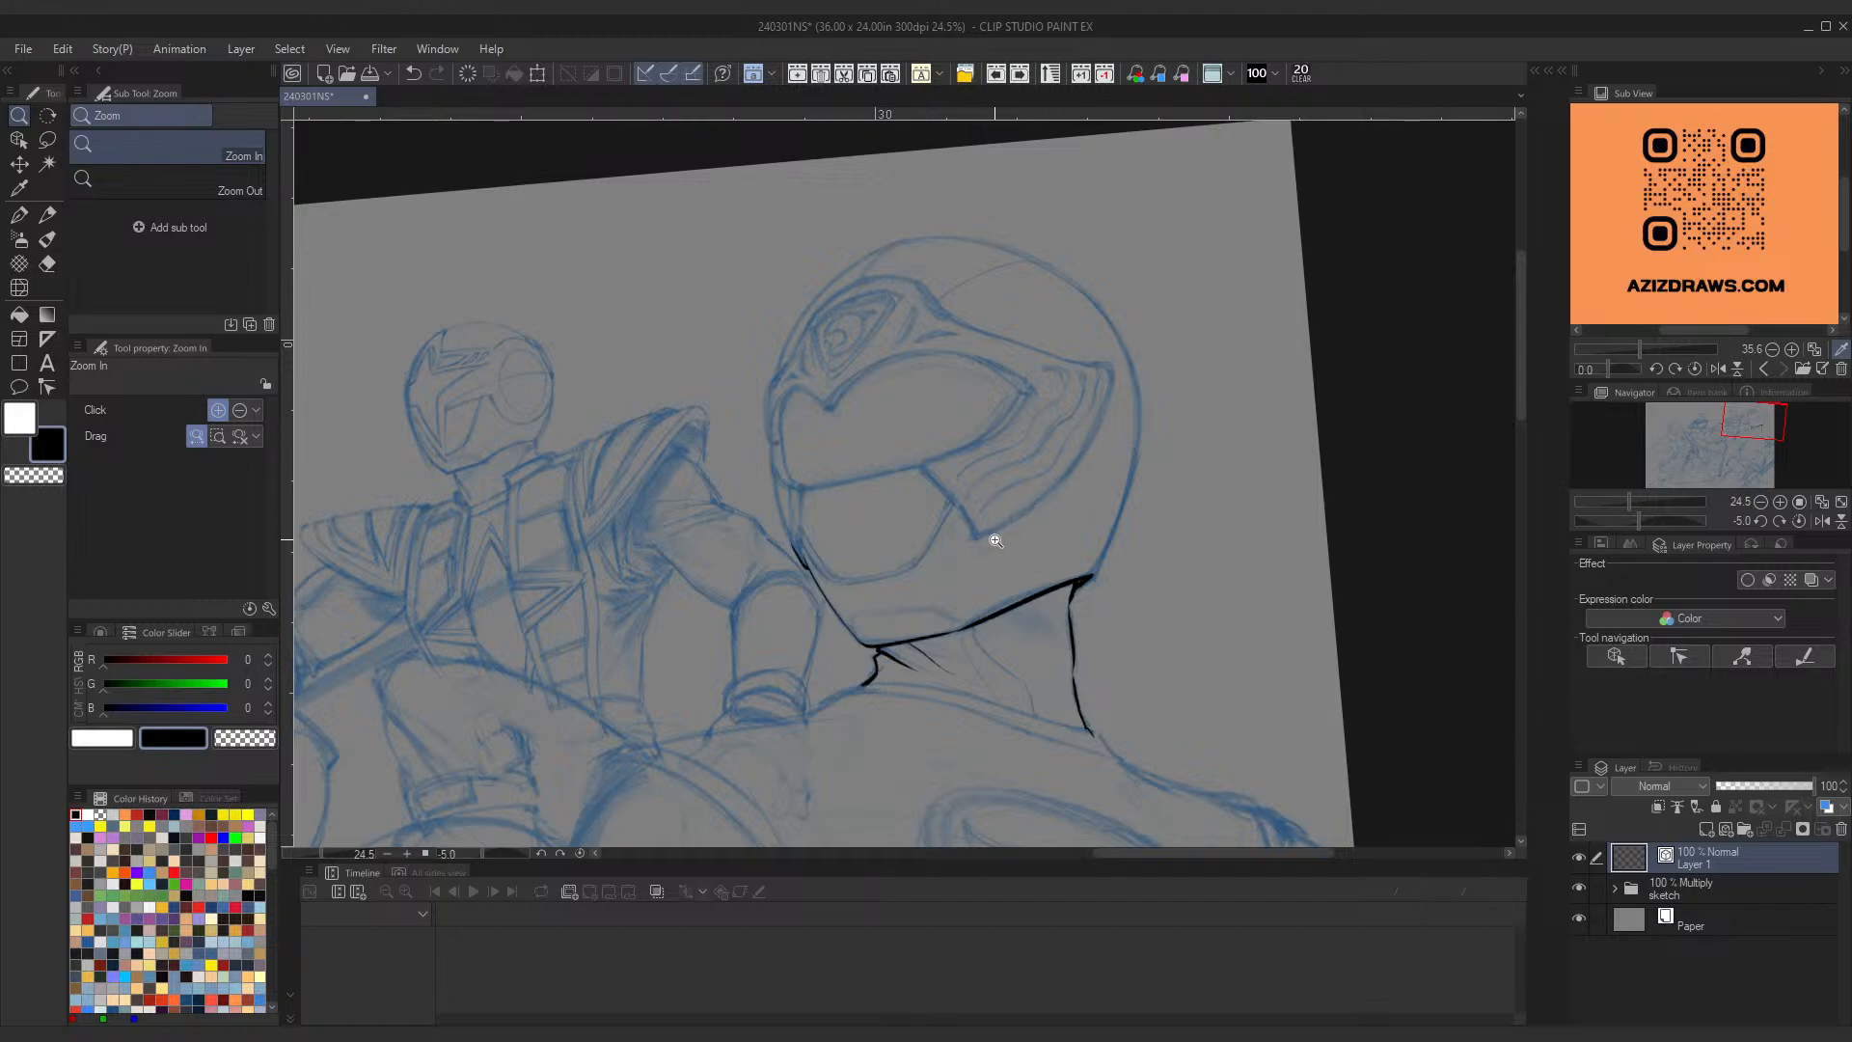
{"action": "left_click_drag", "start_coordinate": [1069, 605], "coordinate": [765, 397]}
{"action": "key", "text": "p"}
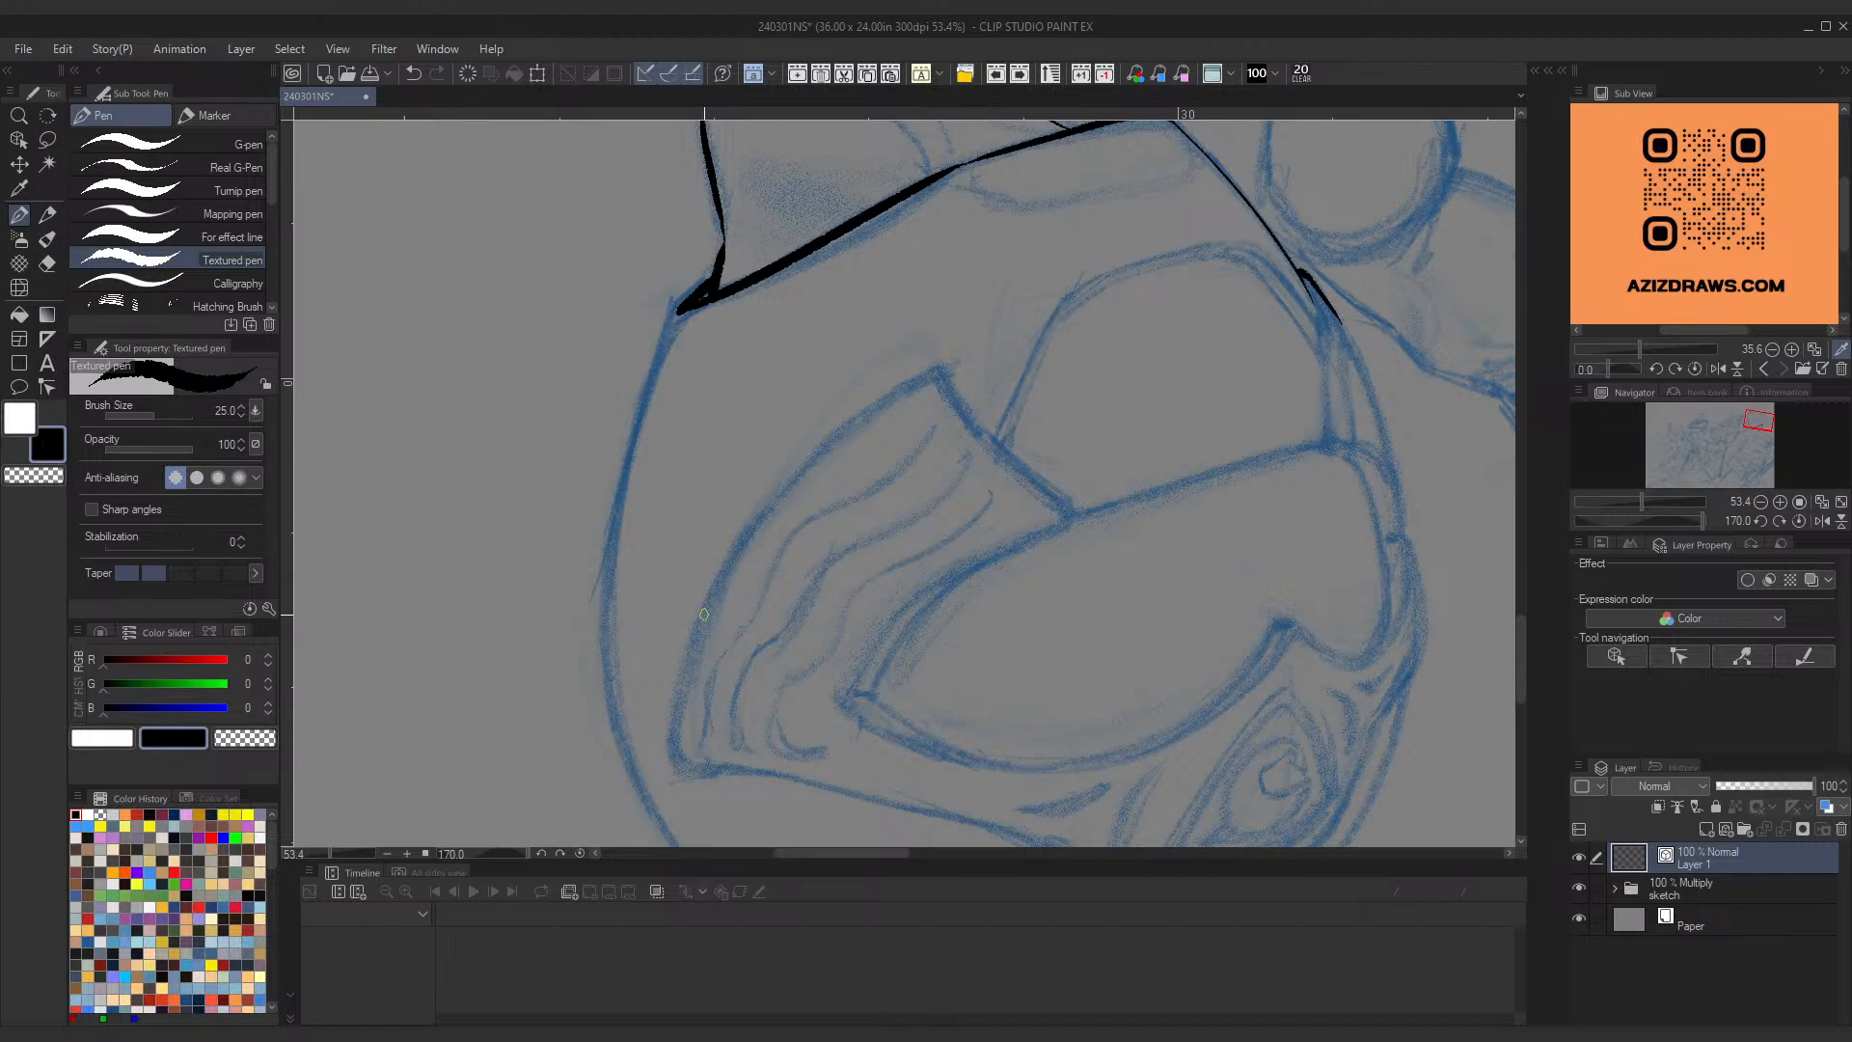
{"action": "mouse_move", "coordinate": [677, 757]}
{"action": "left_mouse_down"}
{"action": "mouse_move", "coordinate": [707, 608]}
{"action": "mouse_move", "coordinate": [950, 359]}
{"action": "left_mouse_up"}
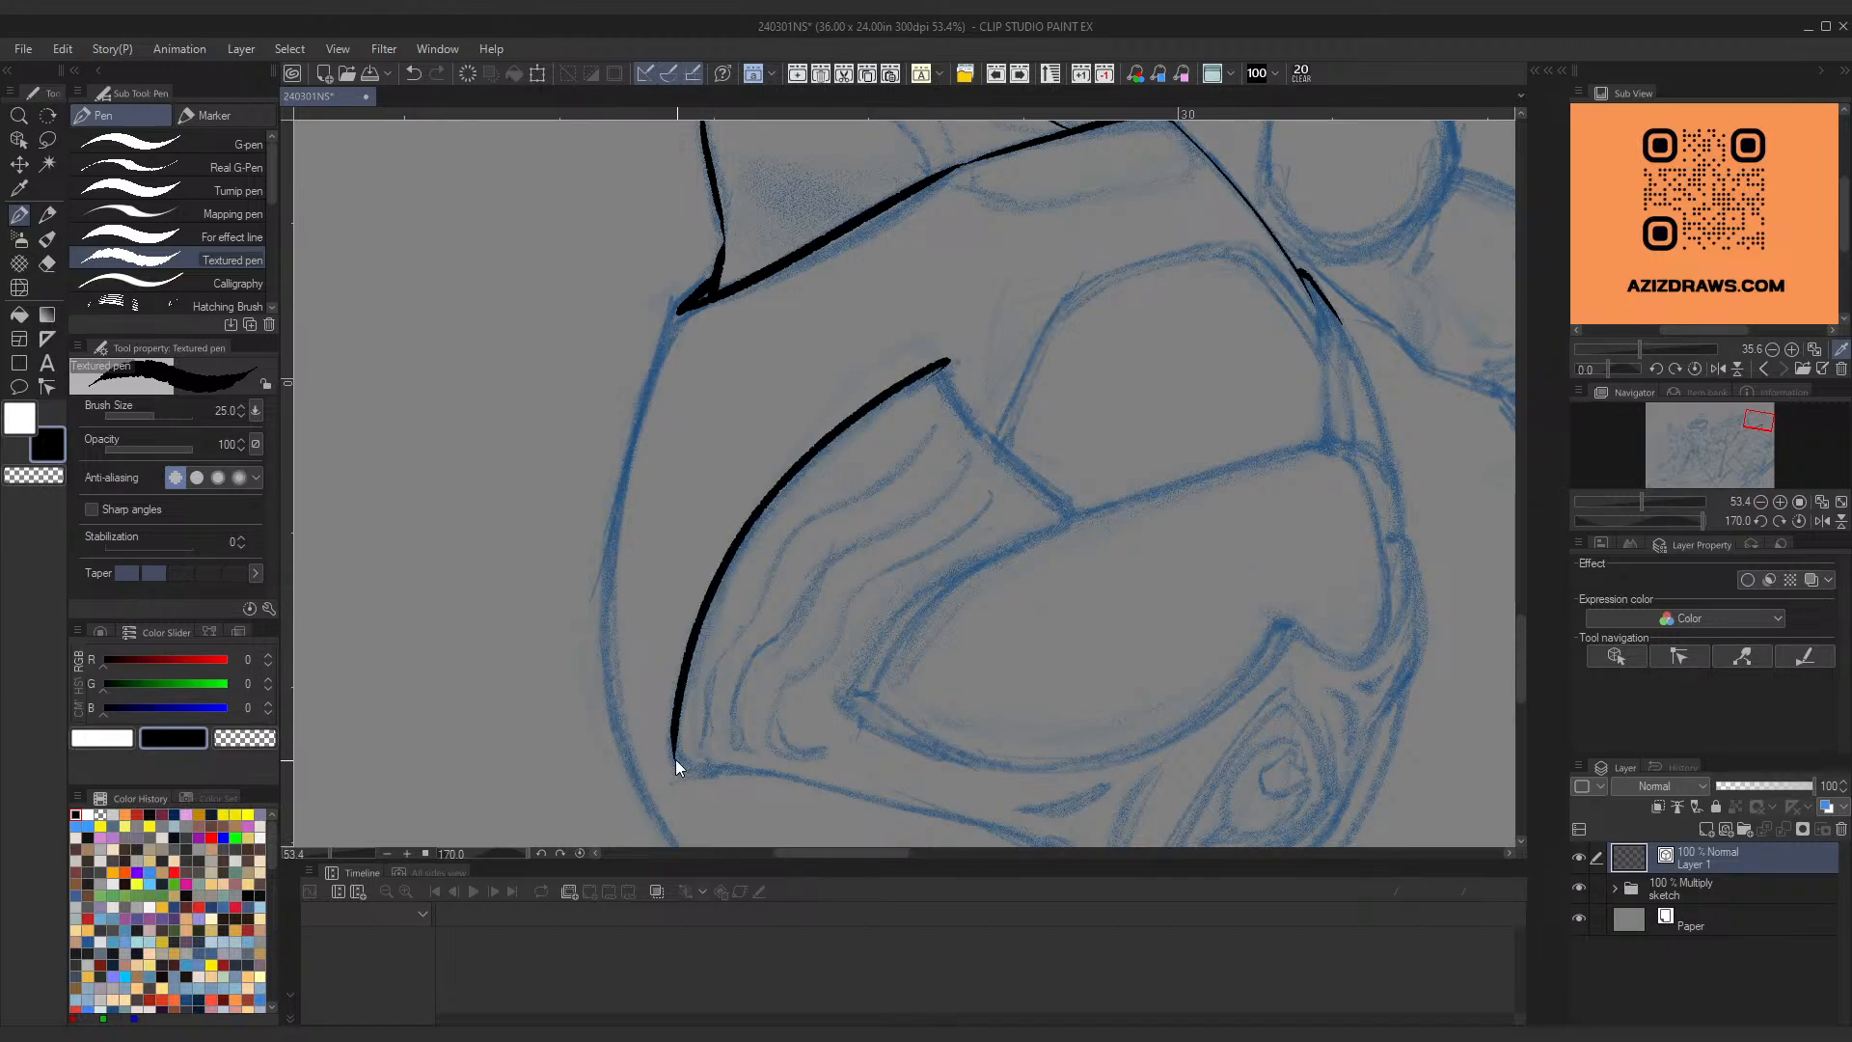
{"action": "key", "text": "ctrl+z"}
{"action": "key", "text": "ctrl+y"}
{"action": "key", "text": "ctrl+z"}
{"action": "mouse_move", "coordinate": [675, 762]}
{"action": "left_mouse_down"}
{"action": "mouse_move", "coordinate": [738, 536]}
{"action": "mouse_move", "coordinate": [916, 370]}
{"action": "left_mouse_up"}
{"action": "key", "text": "ctrl+z"}
{"action": "left_click_drag", "start_coordinate": [675, 769], "coordinate": [940, 371]}
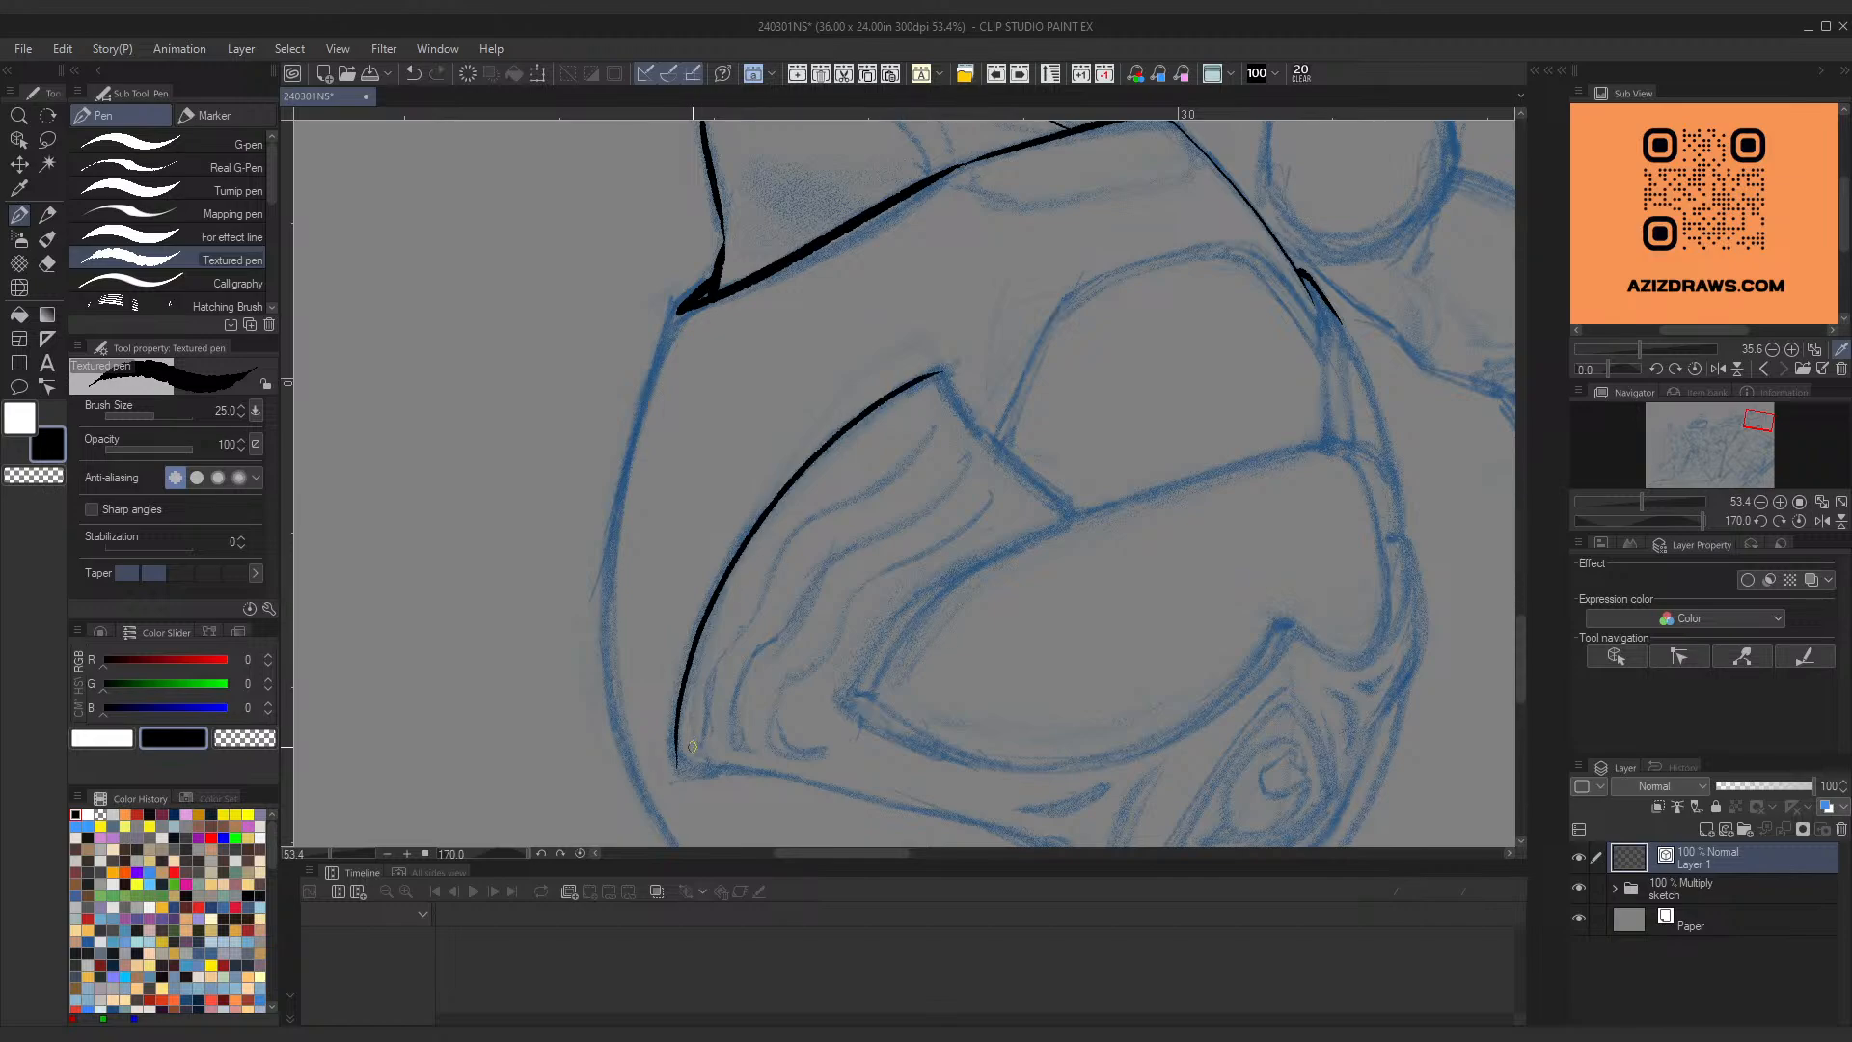
Step: Ink the lower half of the side panel's short front edge down to its bottom corner, undoing unwanted attempts
{"action": "key", "text": "r"}
{"action": "left_click_drag", "start_coordinate": [1042, 512], "coordinate": [800, 433]}
{"action": "key", "text": "p"}
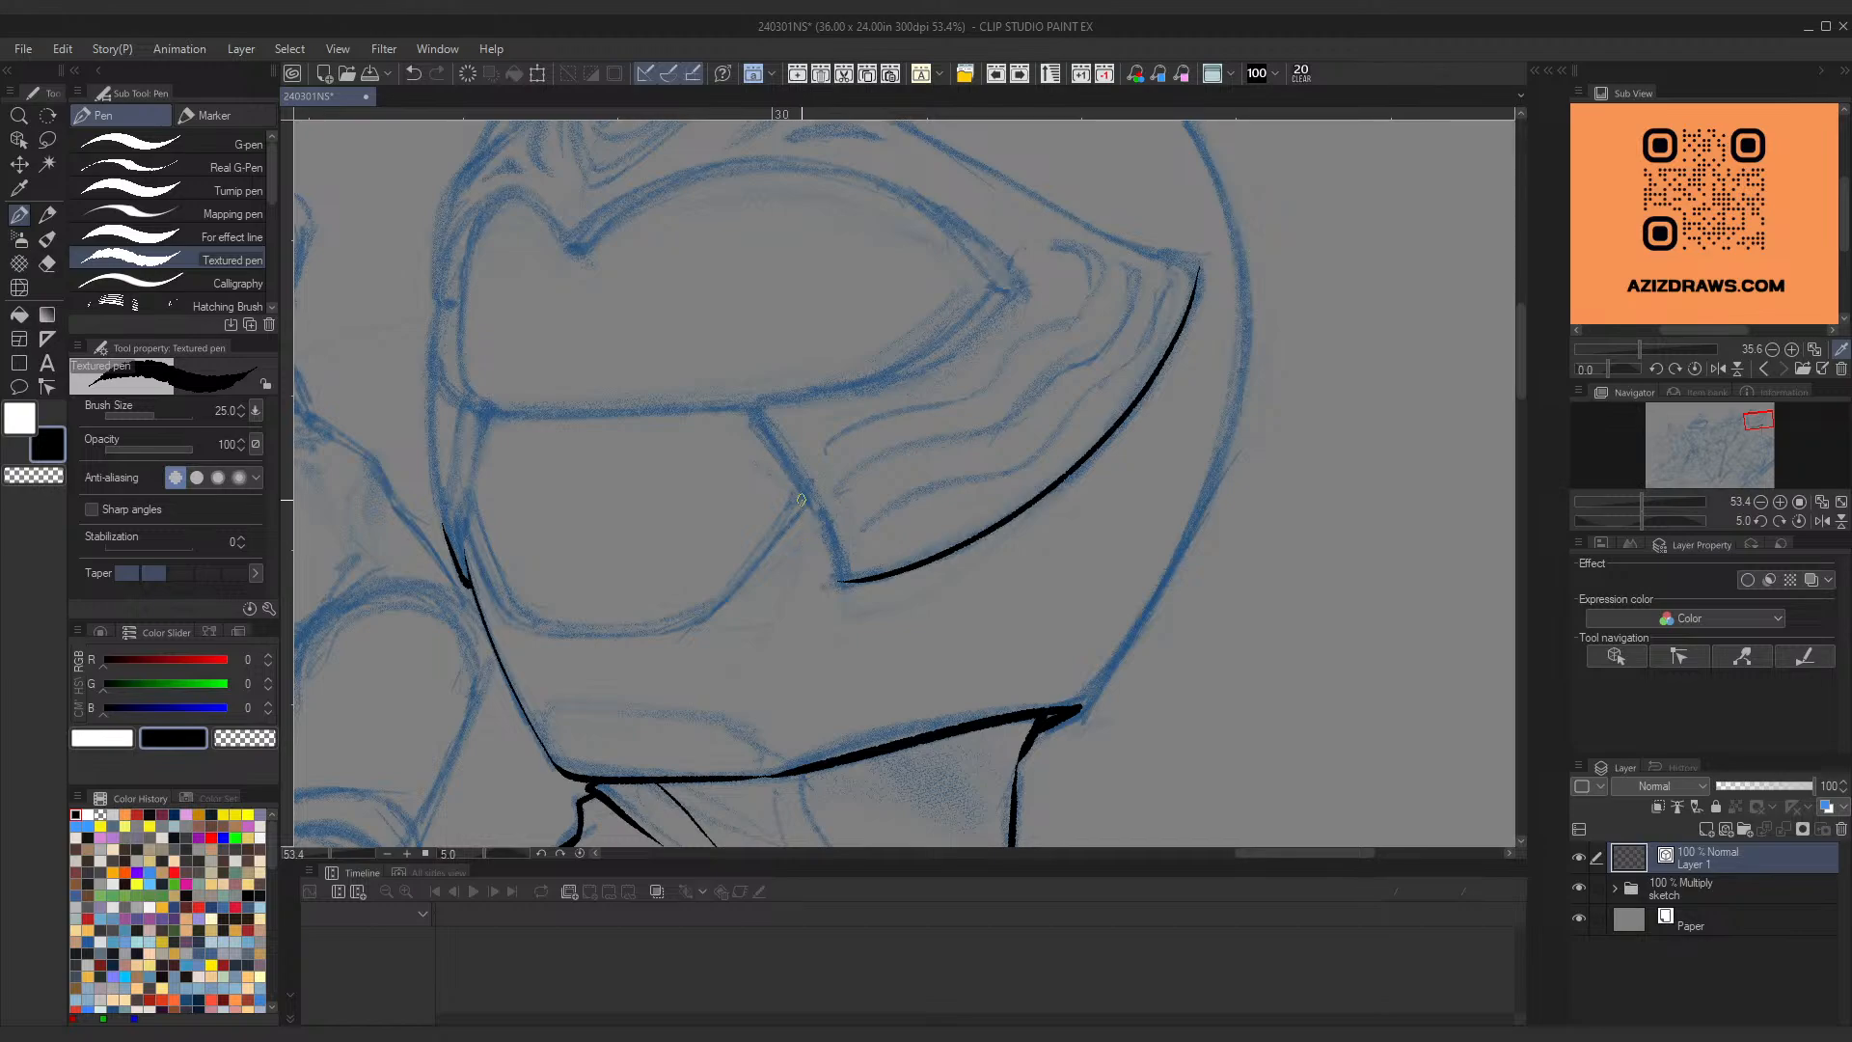
{"action": "left_click_drag", "start_coordinate": [813, 507], "coordinate": [841, 581]}
{"action": "key", "text": "ctrl+z"}
{"action": "left_click_drag", "start_coordinate": [813, 506], "coordinate": [839, 579]}
{"action": "key", "text": "ctrl+z"}
{"action": "left_click_drag", "start_coordinate": [812, 504], "coordinate": [840, 583]}
{"action": "key", "text": "ctrl+z"}
{"action": "left_click_drag", "start_coordinate": [816, 508], "coordinate": [841, 581]}
Step: Ink the upper half of the side panel's short front edge from the visor down to the bend, undoing unwanted attempts
{"action": "left_click_drag", "start_coordinate": [752, 415], "coordinate": [805, 502]}
{"action": "key", "text": "ctrl+z"}
{"action": "left_click_drag", "start_coordinate": [752, 415], "coordinate": [805, 502]}
{"action": "key", "text": "ctrl+z"}
{"action": "left_click_drag", "start_coordinate": [749, 397], "coordinate": [807, 496]}
{"action": "key", "text": "ctrl+z"}
{"action": "left_click_drag", "start_coordinate": [752, 417], "coordinate": [806, 496]}
Step: Ink the visor's lower rear curve between its back tip and the side panel's front corner, retrying the stroke once
{"action": "left_click_drag", "start_coordinate": [983, 458], "coordinate": [943, 575]}
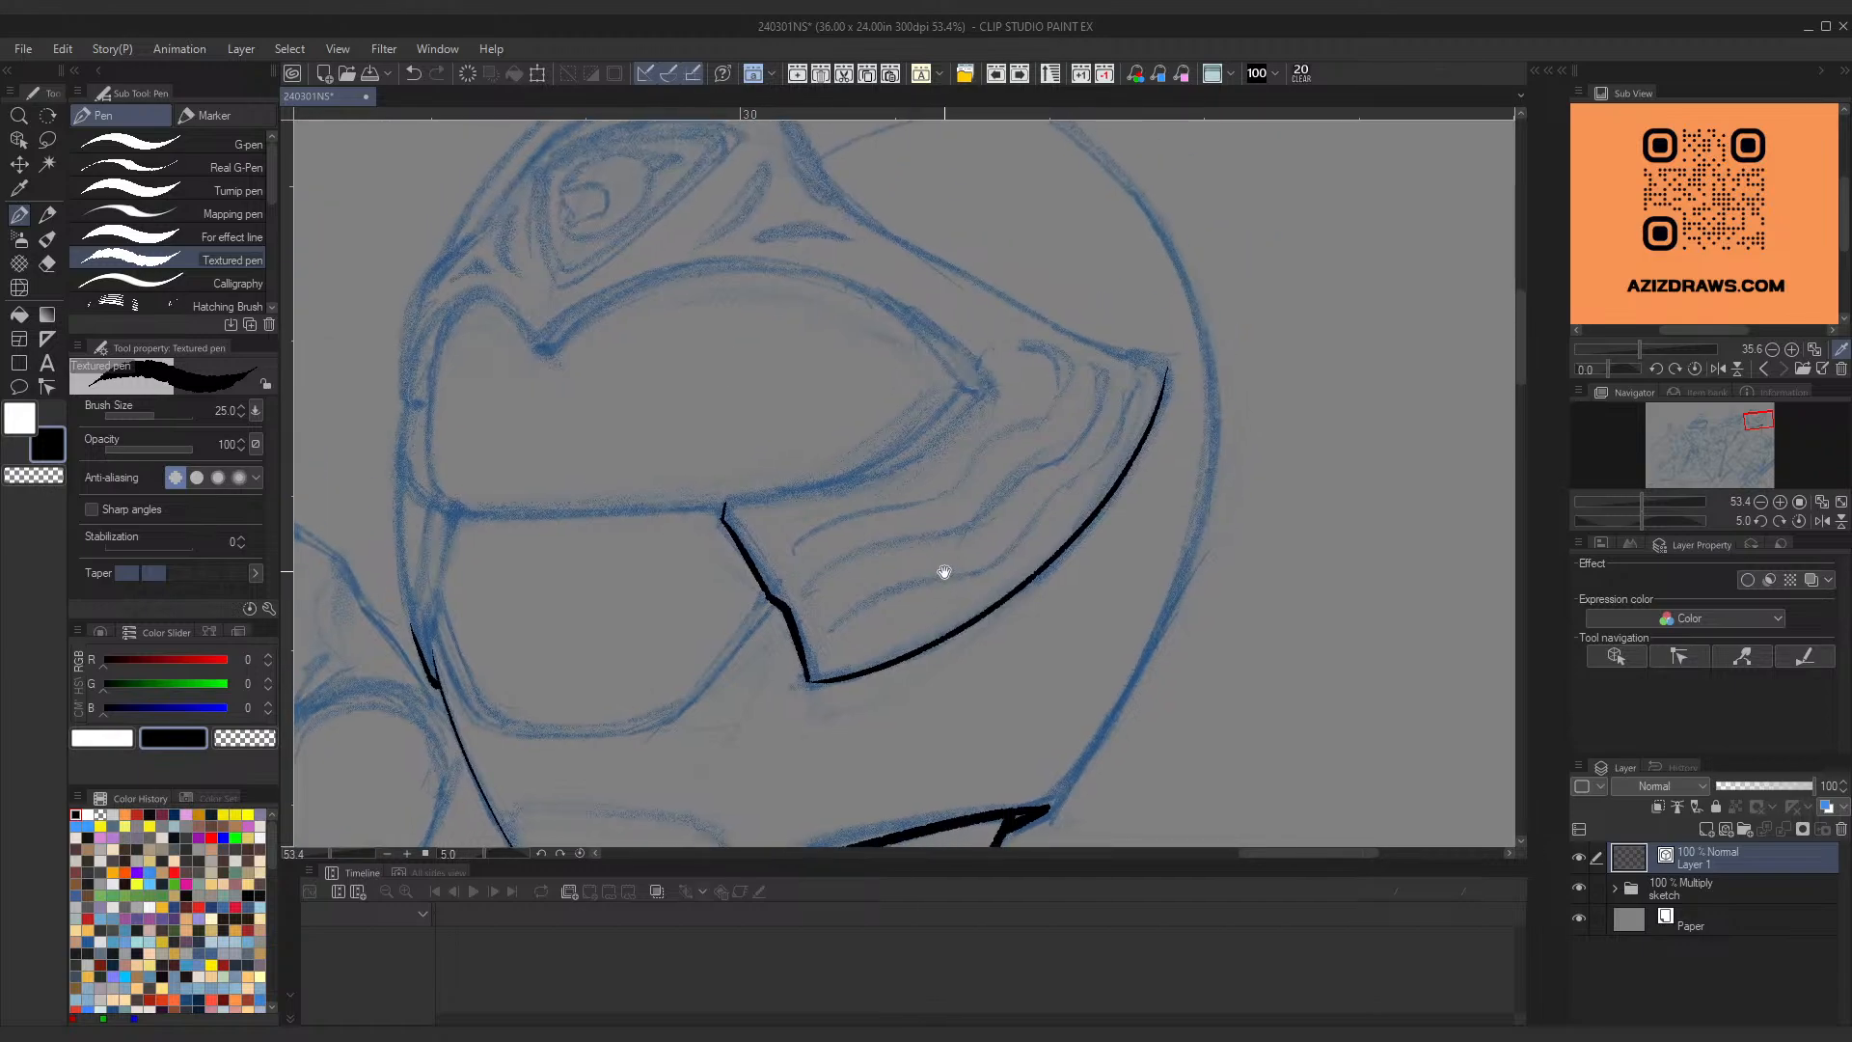
{"action": "key", "text": "r"}
{"action": "left_click_drag", "start_coordinate": [1055, 415], "coordinate": [800, 589]}
{"action": "key", "text": "ctrl+space"}
{"action": "left_click_drag", "start_coordinate": [917, 532], "coordinate": [943, 496]}
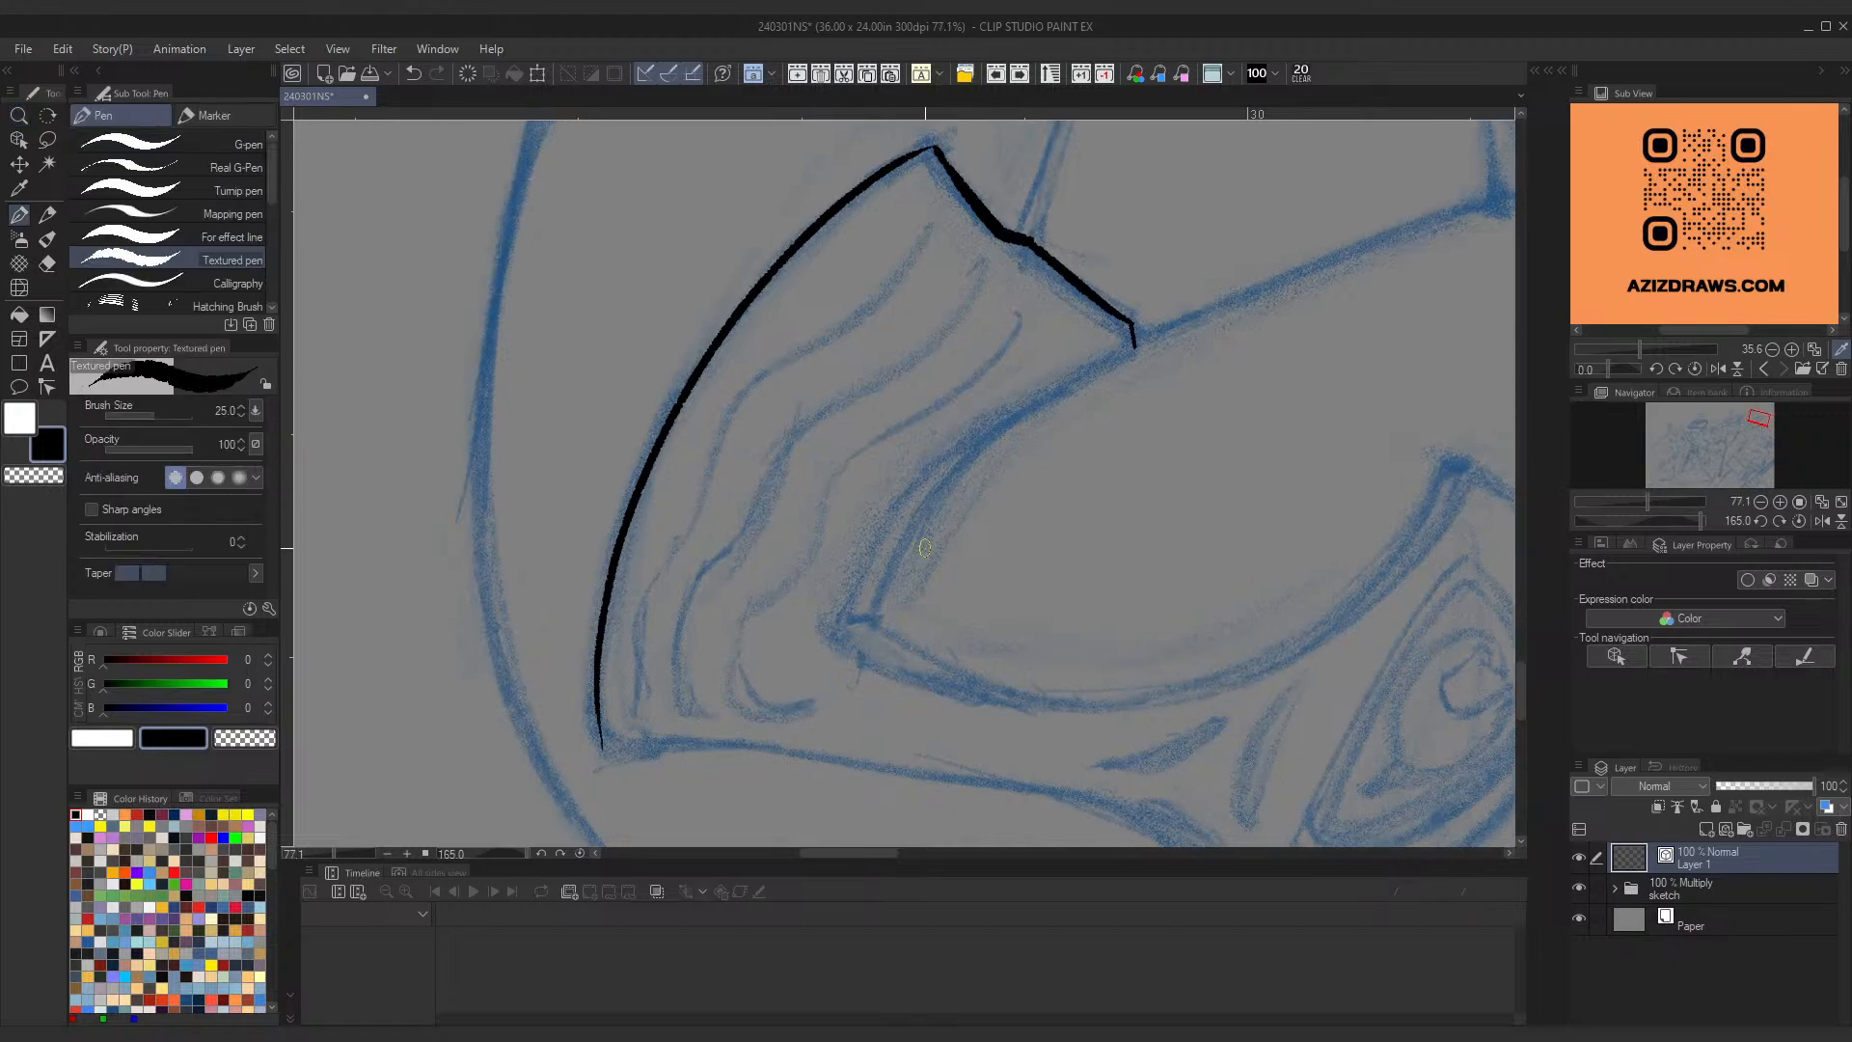
{"action": "mouse_move", "coordinate": [869, 621]}
{"action": "left_mouse_down"}
{"action": "mouse_move", "coordinate": [986, 432]}
{"action": "mouse_move", "coordinate": [1196, 301]}
{"action": "left_mouse_up"}
{"action": "key", "text": "ctrl+z"}
{"action": "mouse_move", "coordinate": [867, 623]}
{"action": "left_mouse_down"}
{"action": "mouse_move", "coordinate": [992, 433]}
{"action": "mouse_move", "coordinate": [1172, 323]}
{"action": "left_mouse_up"}
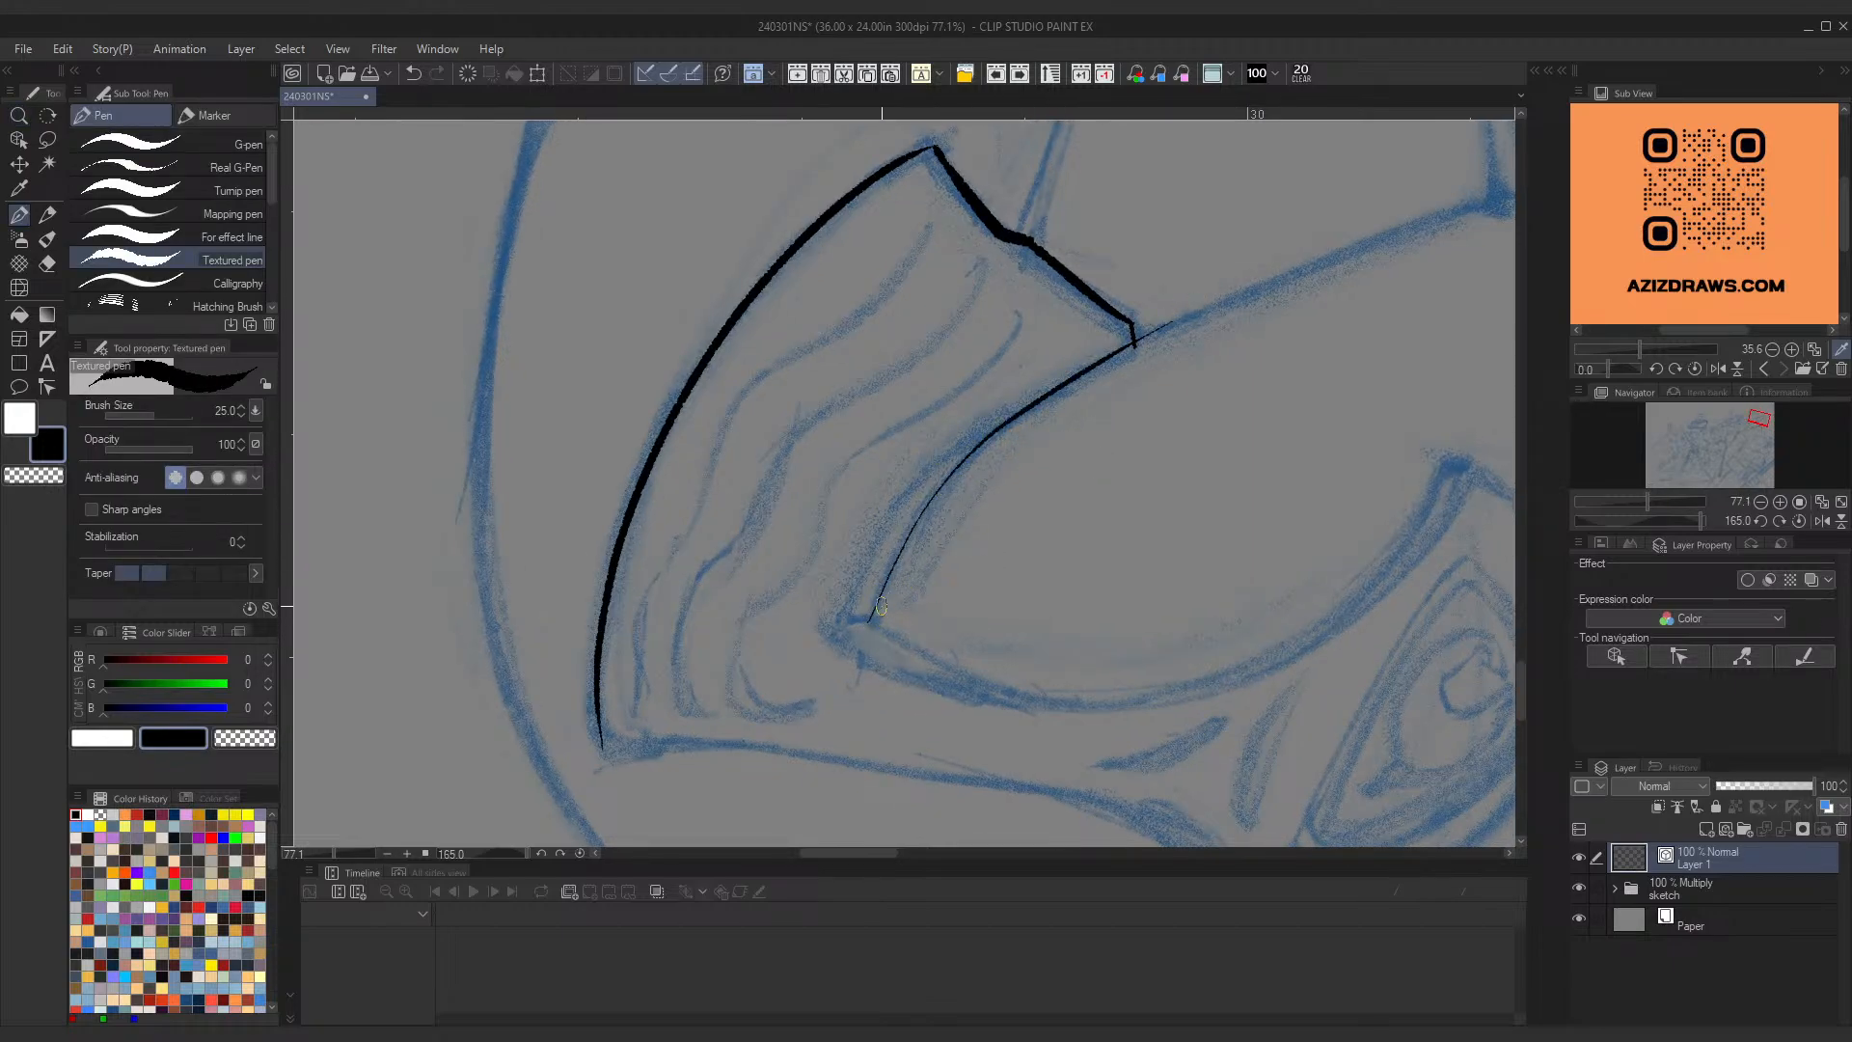
Step: Add a short thickening stroke at the visor's back tip and adjust its end with the vector handles
{"action": "left_click_drag", "start_coordinate": [873, 616], "coordinate": [895, 571]}
{"action": "key", "text": "ctrl+z"}
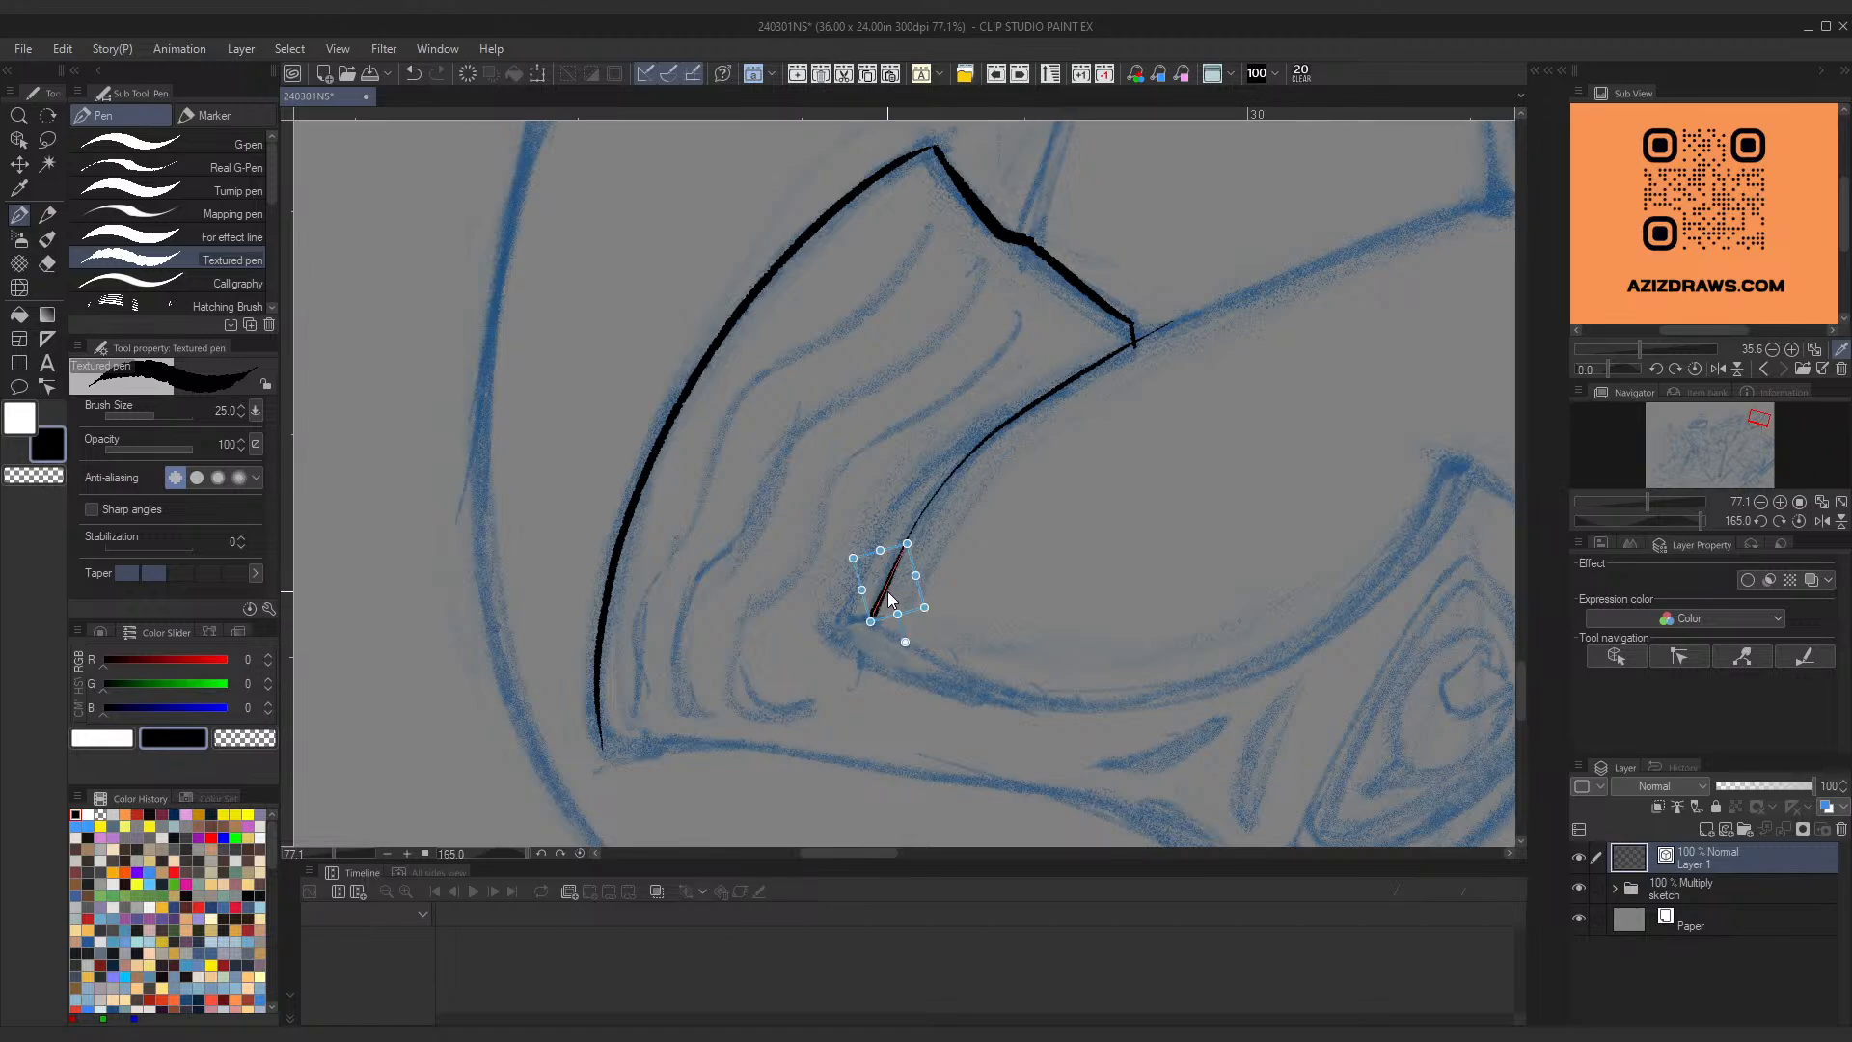
{"action": "left_click_drag", "start_coordinate": [910, 542], "coordinate": [904, 541]}
{"action": "left_click", "coordinate": [881, 623], "text": "ctrl"}
{"action": "left_click_drag", "start_coordinate": [870, 622], "coordinate": [870, 623]}
Step: Ink the visor's upper edge as a tapered curve from the nose notch towards the back tip, undoing unwanted attempts
{"action": "left_click_drag", "start_coordinate": [1067, 432], "coordinate": [1029, 472]}
{"action": "left_click_drag", "start_coordinate": [1119, 333], "coordinate": [820, 728]}
{"action": "left_click_drag", "start_coordinate": [944, 479], "coordinate": [1100, 334]}
{"action": "left_click_drag", "start_coordinate": [880, 369], "coordinate": [924, 370]}
{"action": "mouse_move", "coordinate": [729, 700]}
{"action": "left_mouse_down"}
{"action": "mouse_move", "coordinate": [722, 622]}
{"action": "mouse_move", "coordinate": [959, 268]}
{"action": "left_mouse_up"}
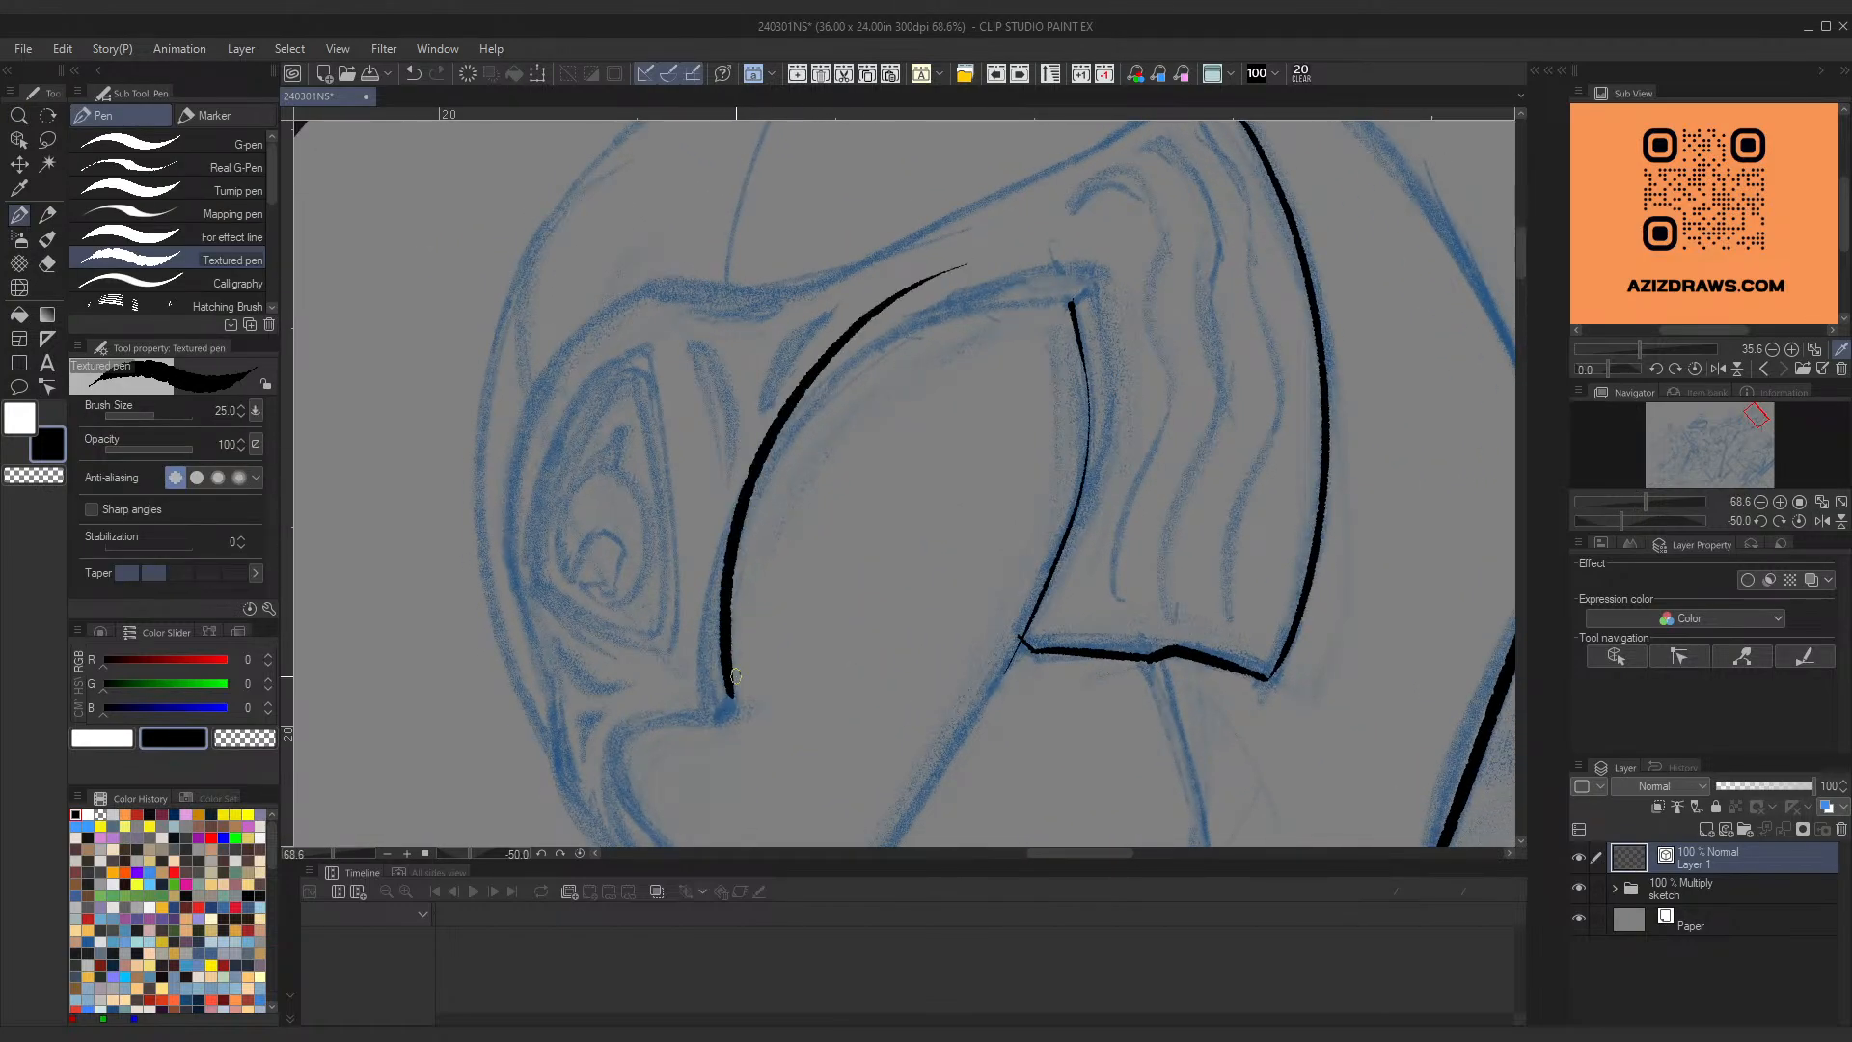
{"action": "key", "text": "ctrl+z"}
{"action": "mouse_move", "coordinate": [731, 707]}
{"action": "left_mouse_down"}
{"action": "mouse_move", "coordinate": [724, 649]}
{"action": "mouse_move", "coordinate": [958, 290]}
{"action": "left_mouse_up"}
{"action": "key", "text": "ctrl+z"}
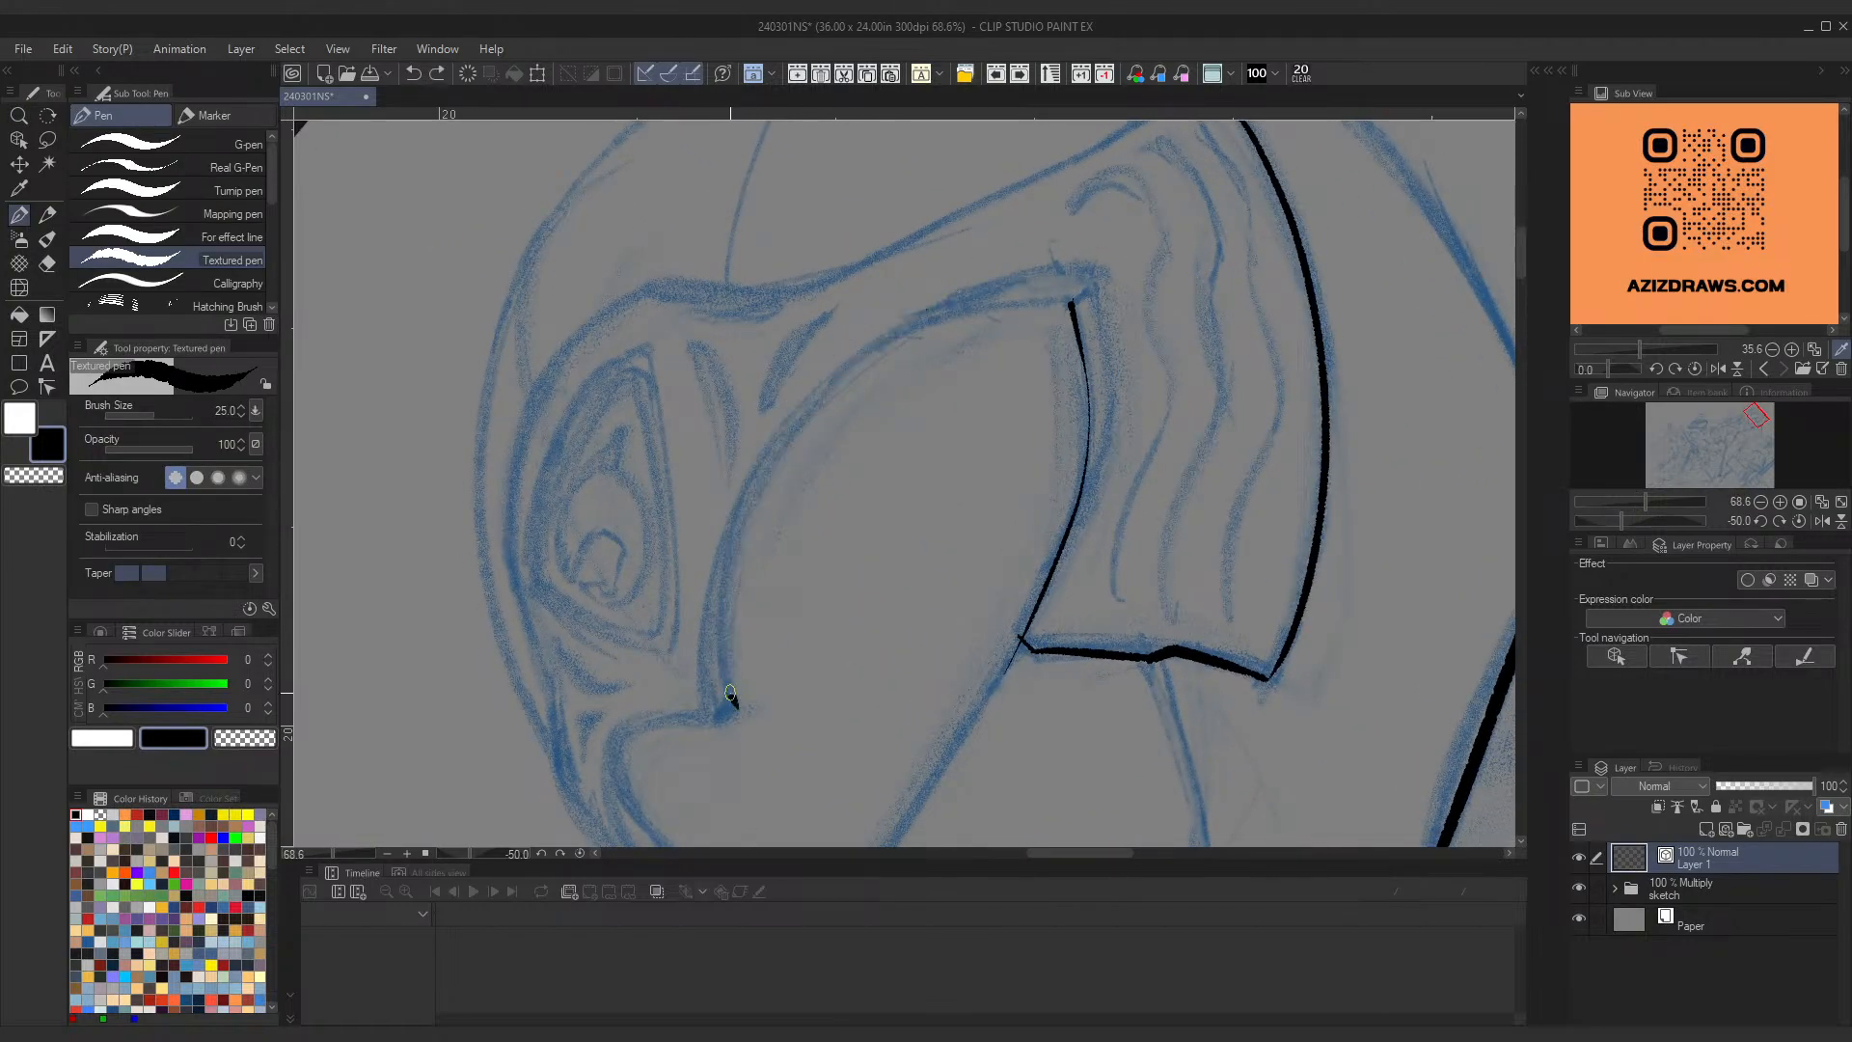
{"action": "left_click_drag", "start_coordinate": [733, 705], "coordinate": [961, 301]}
Step: Select the upper visor stroke and reshape it with its corner handles to match the sketched curve
{"action": "left_click", "coordinate": [723, 637], "text": "ctrl"}
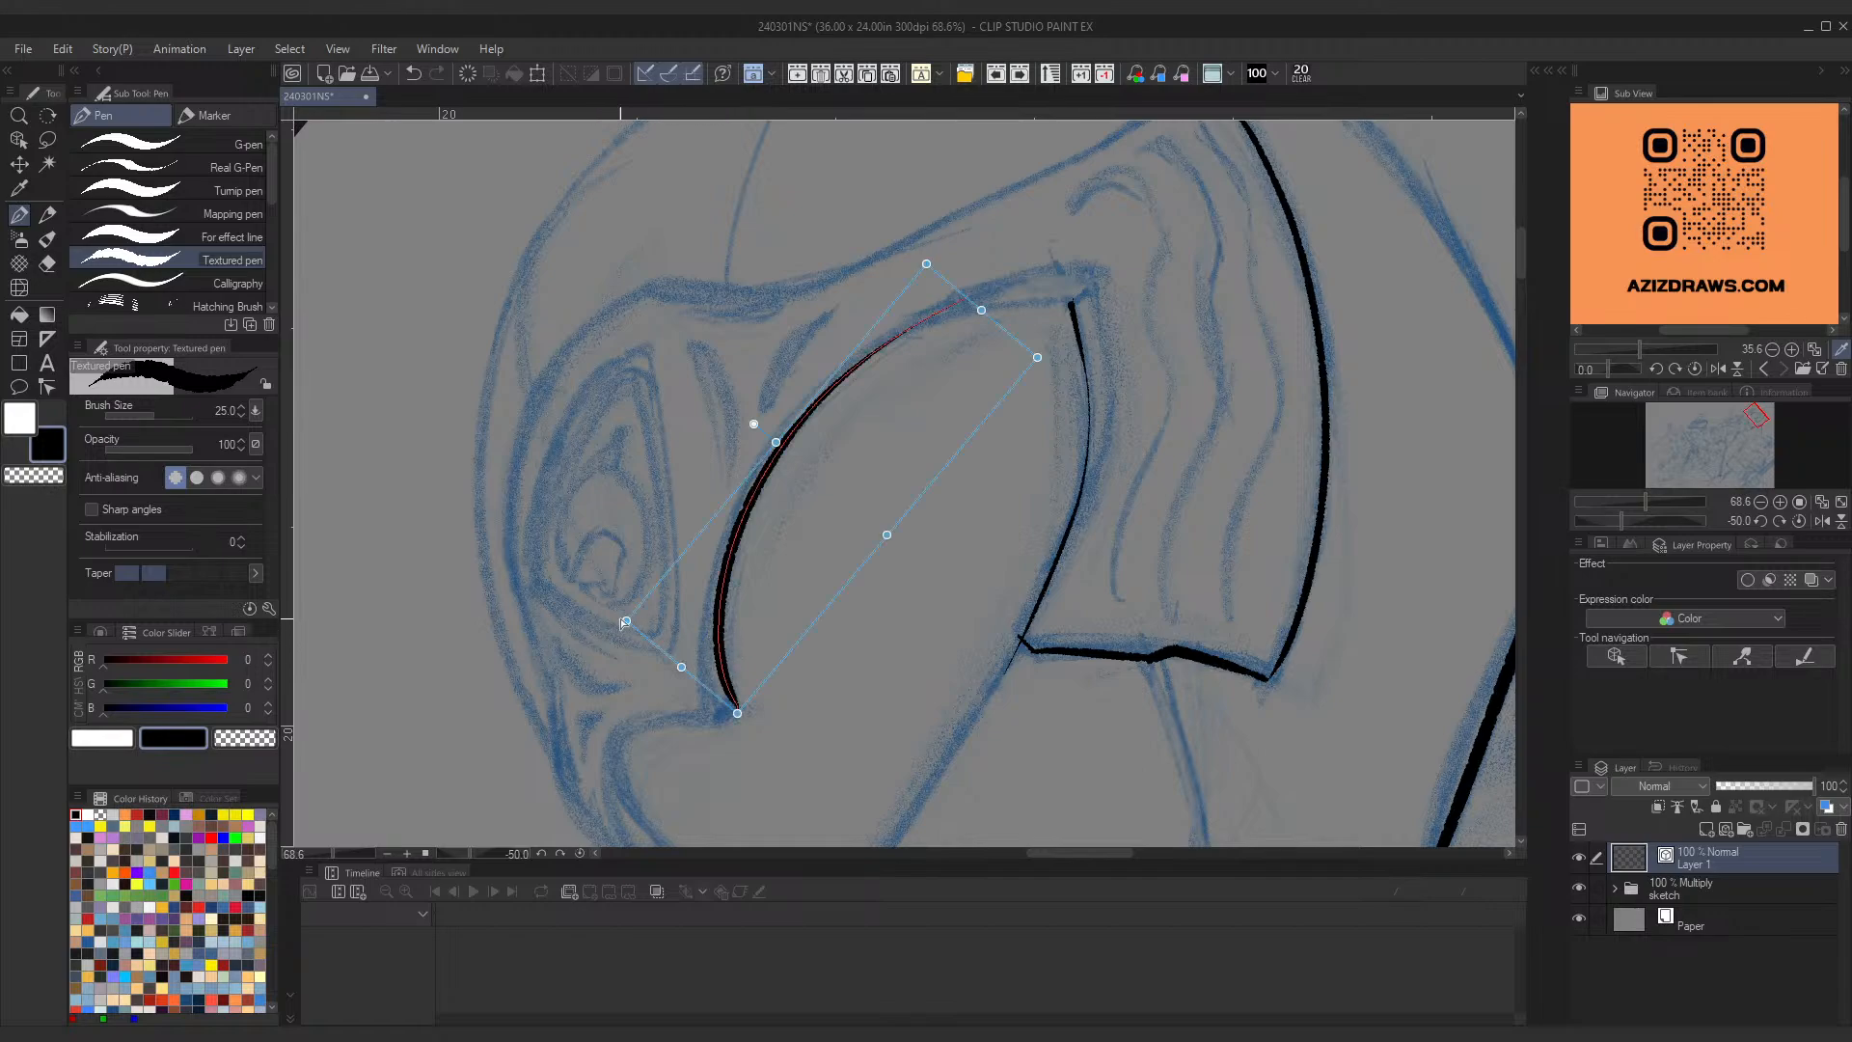
{"action": "left_click_drag", "start_coordinate": [624, 622], "coordinate": [638, 611]}
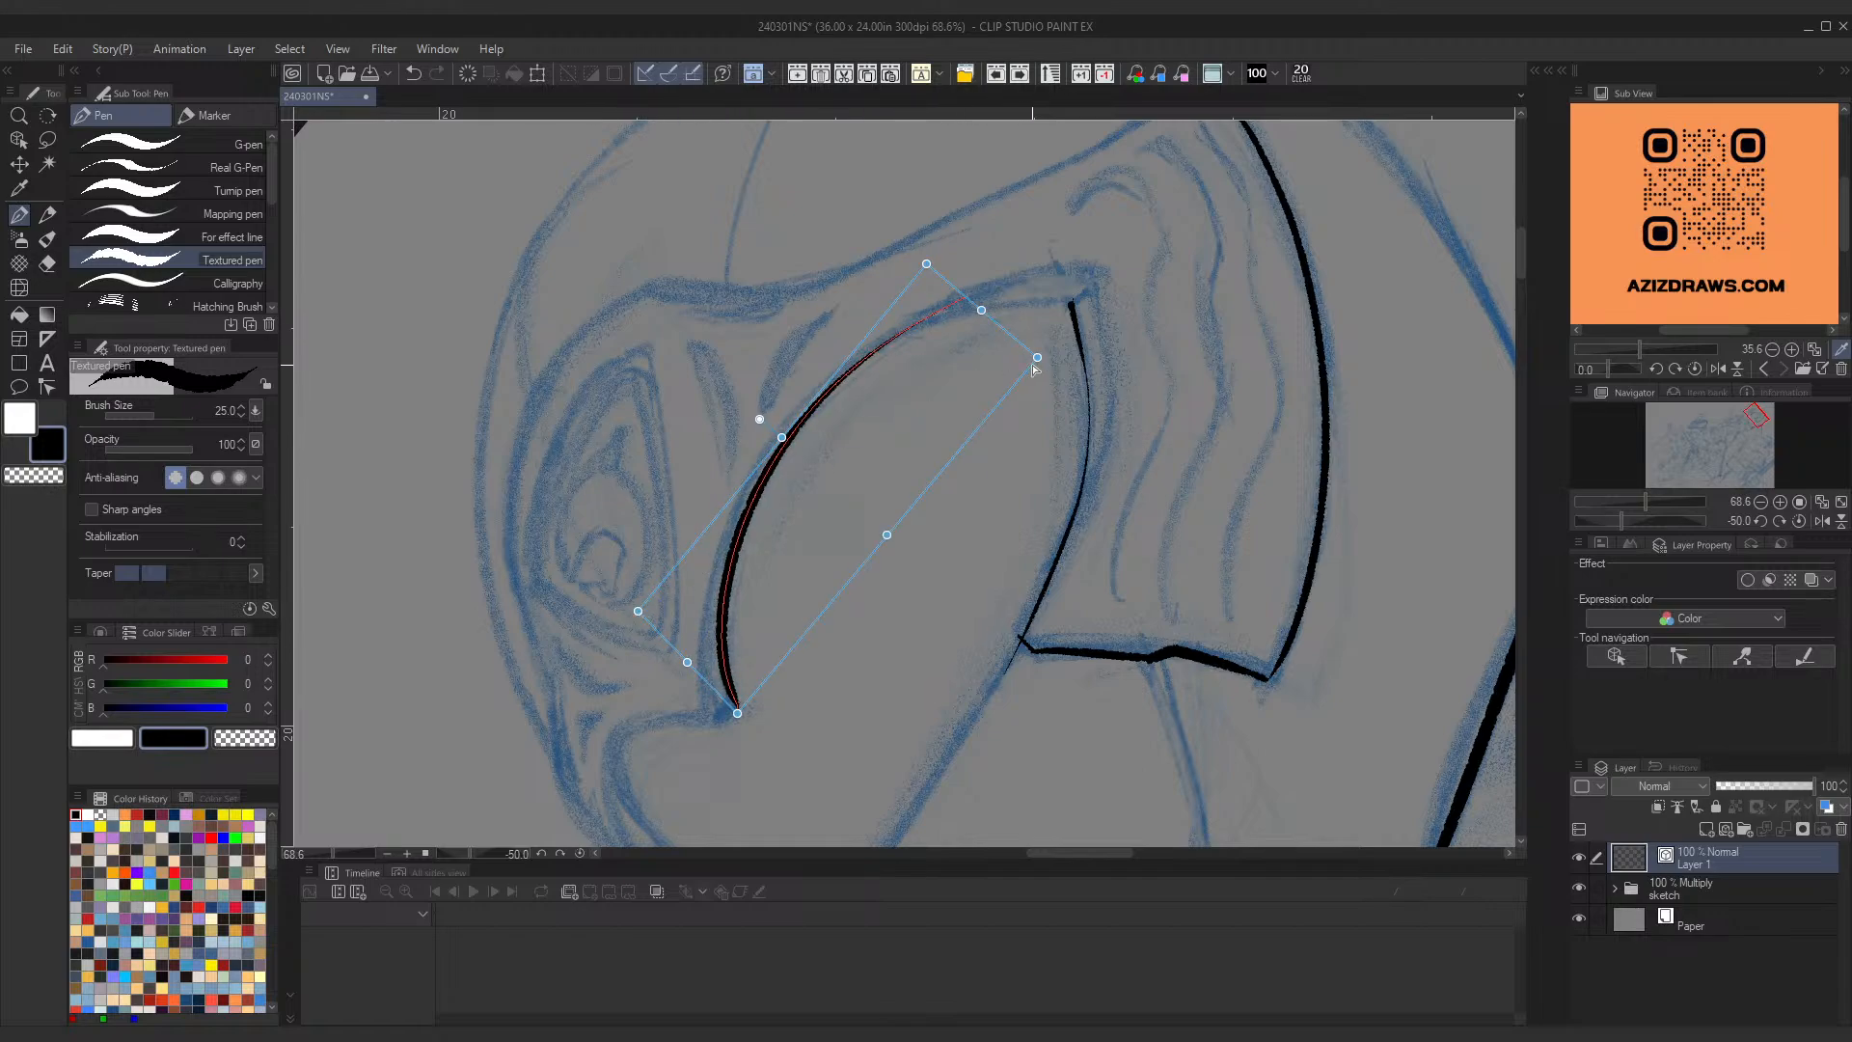
{"action": "left_click_drag", "start_coordinate": [1036, 359], "coordinate": [1003, 393]}
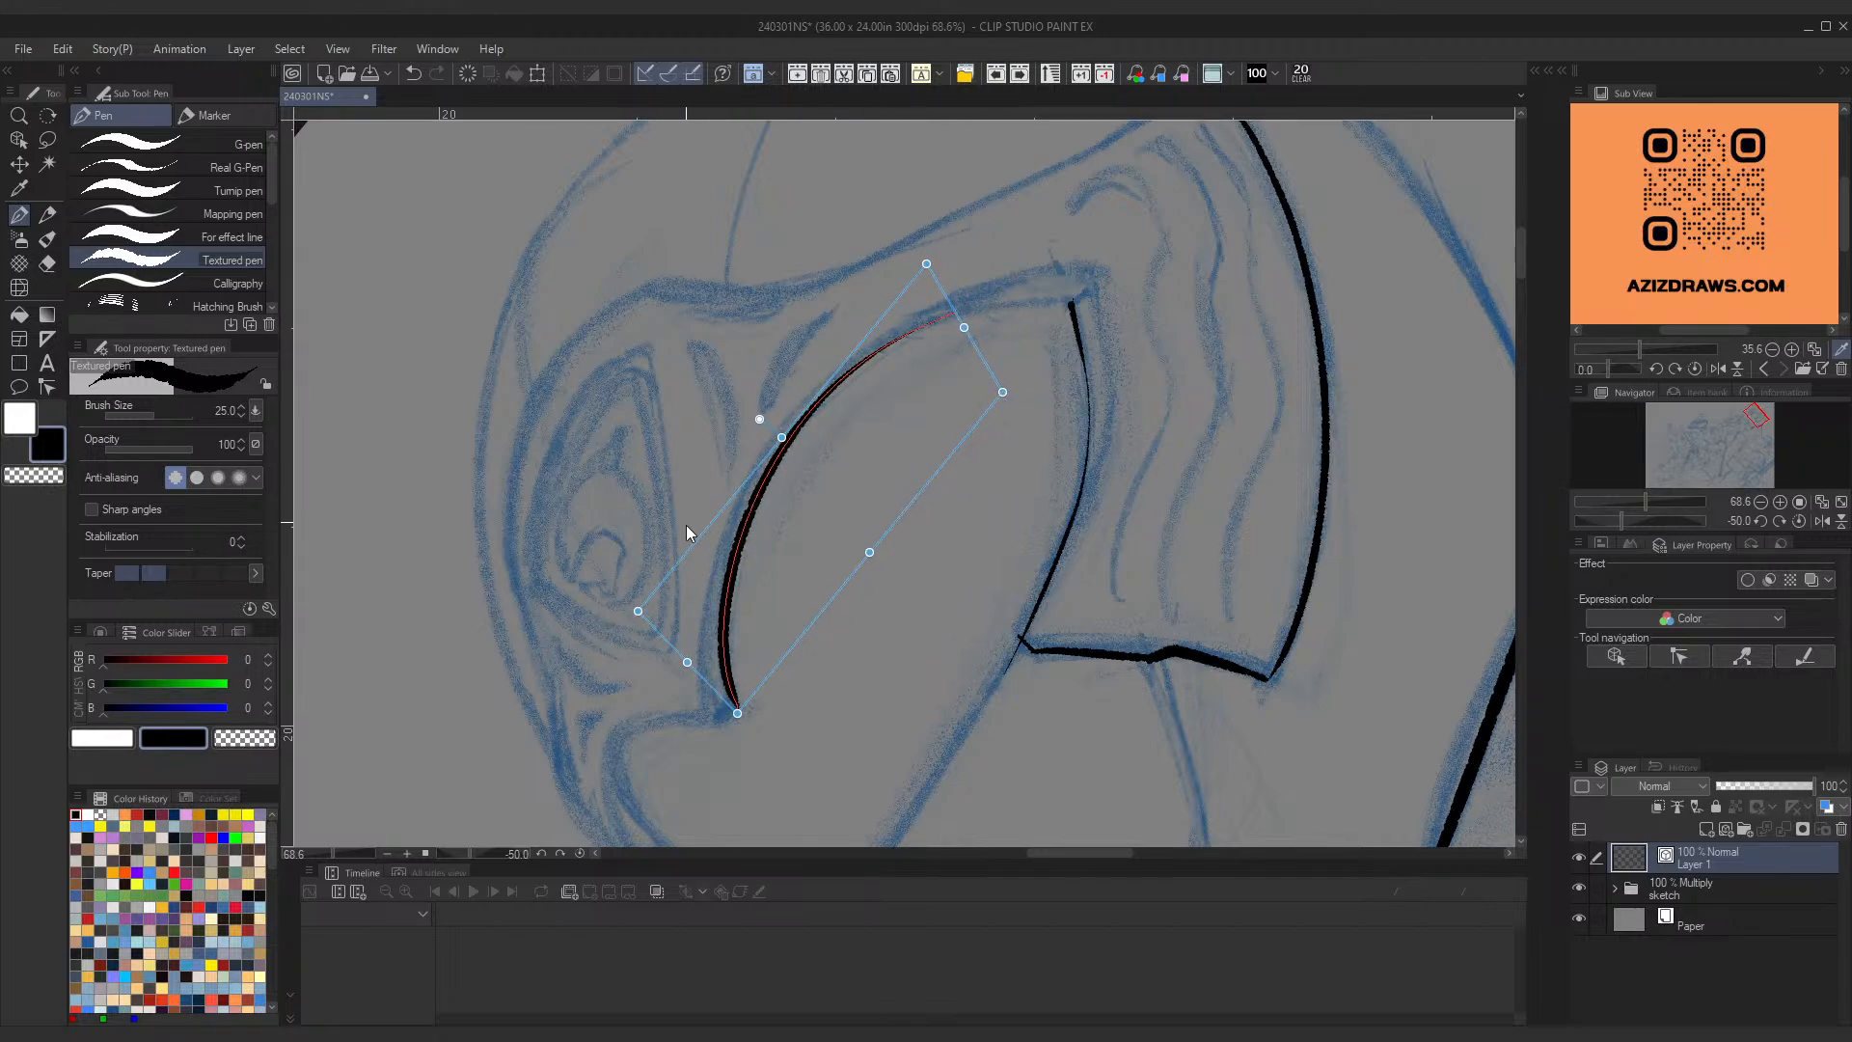
{"action": "left_click_drag", "start_coordinate": [638, 612], "coordinate": [632, 614]}
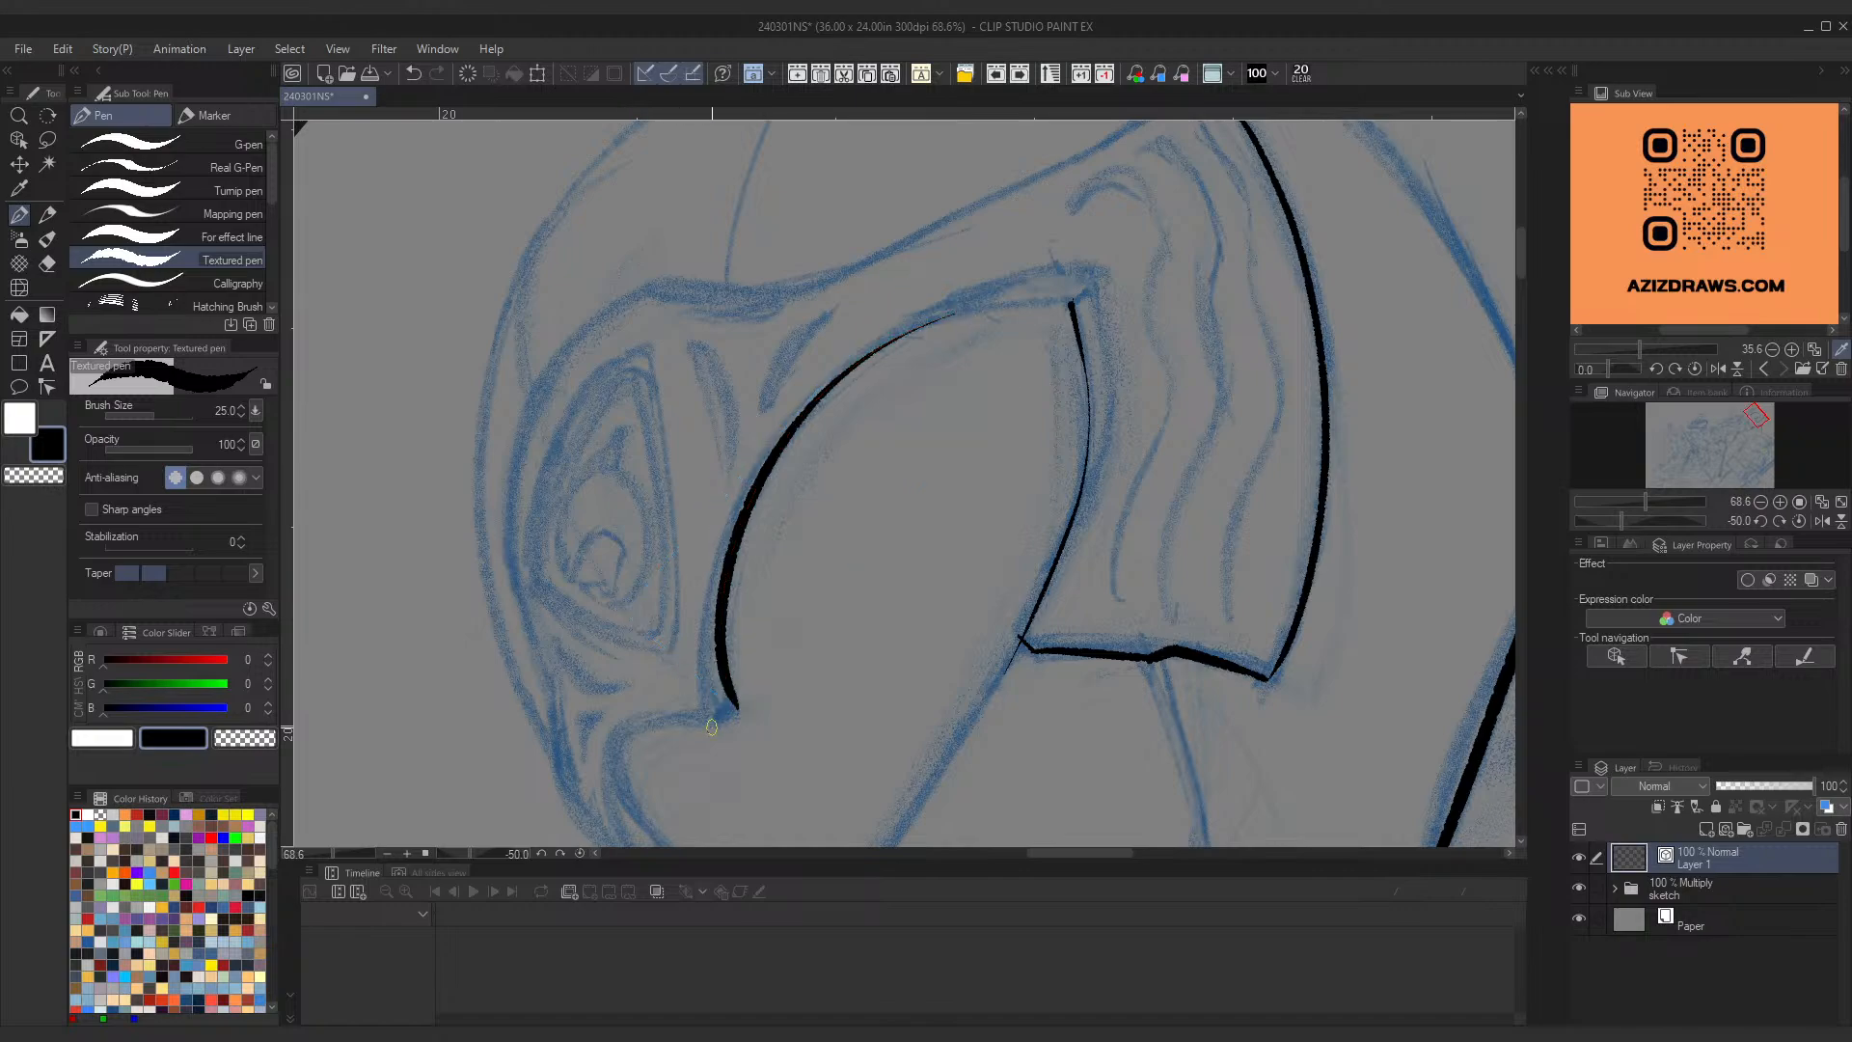
Step: Try additional strokes along the visor's upper edge between the nose notch and the back tip, undoing unwanted ones
{"action": "left_click_drag", "start_coordinate": [717, 659], "coordinate": [868, 319]}
{"action": "mouse_move", "coordinate": [855, 382]}
{"action": "left_mouse_down"}
{"action": "mouse_move", "coordinate": [917, 356]}
{"action": "mouse_move", "coordinate": [839, 391]}
{"action": "left_mouse_up"}
{"action": "key", "text": "ctrl+z"}
{"action": "key", "text": "ctrl+z"}
{"action": "key", "text": "ctrl+z"}
{"action": "scroll", "coordinate": [815, 465], "scroll_direction": "down", "scroll_amount": 8}
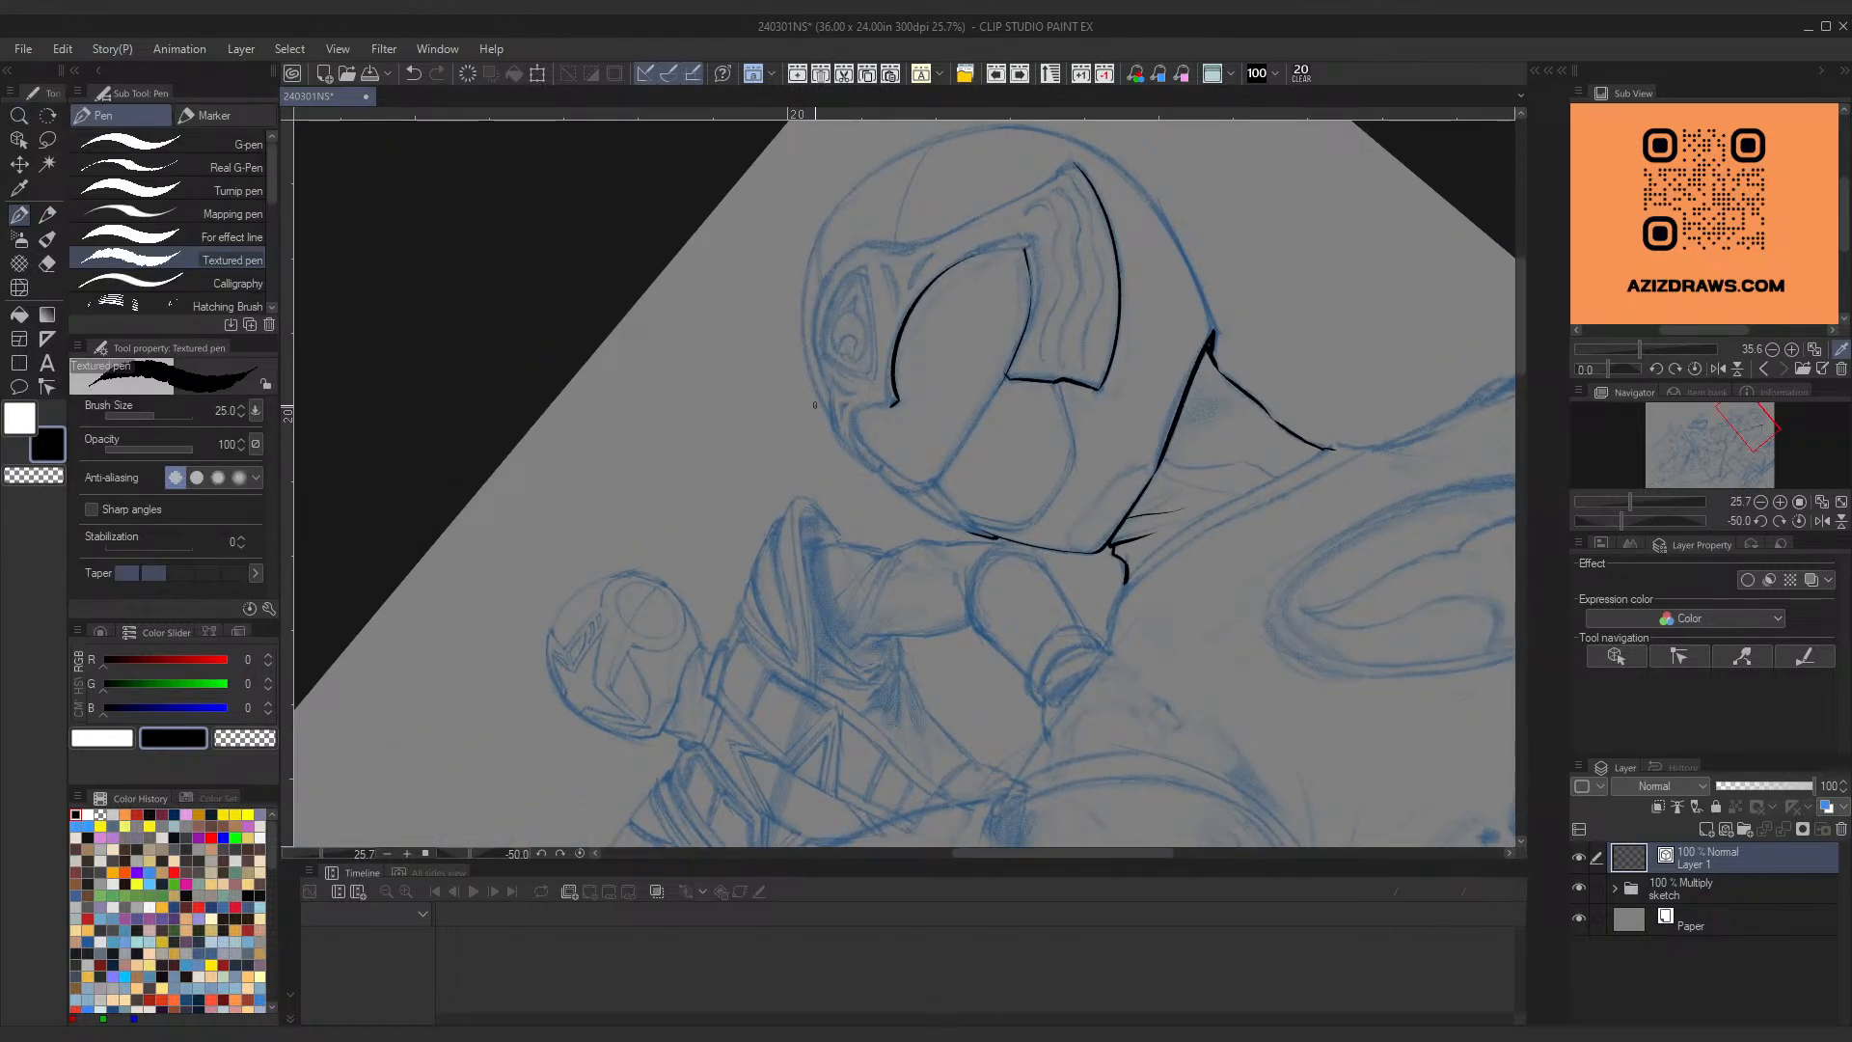
Step: Redraw the rear part of the visor's upper edge from the back tip into the existing curve, undoing unwanted attempts
{"action": "scroll", "coordinate": [913, 434], "scroll_direction": "up", "scroll_amount": 6}
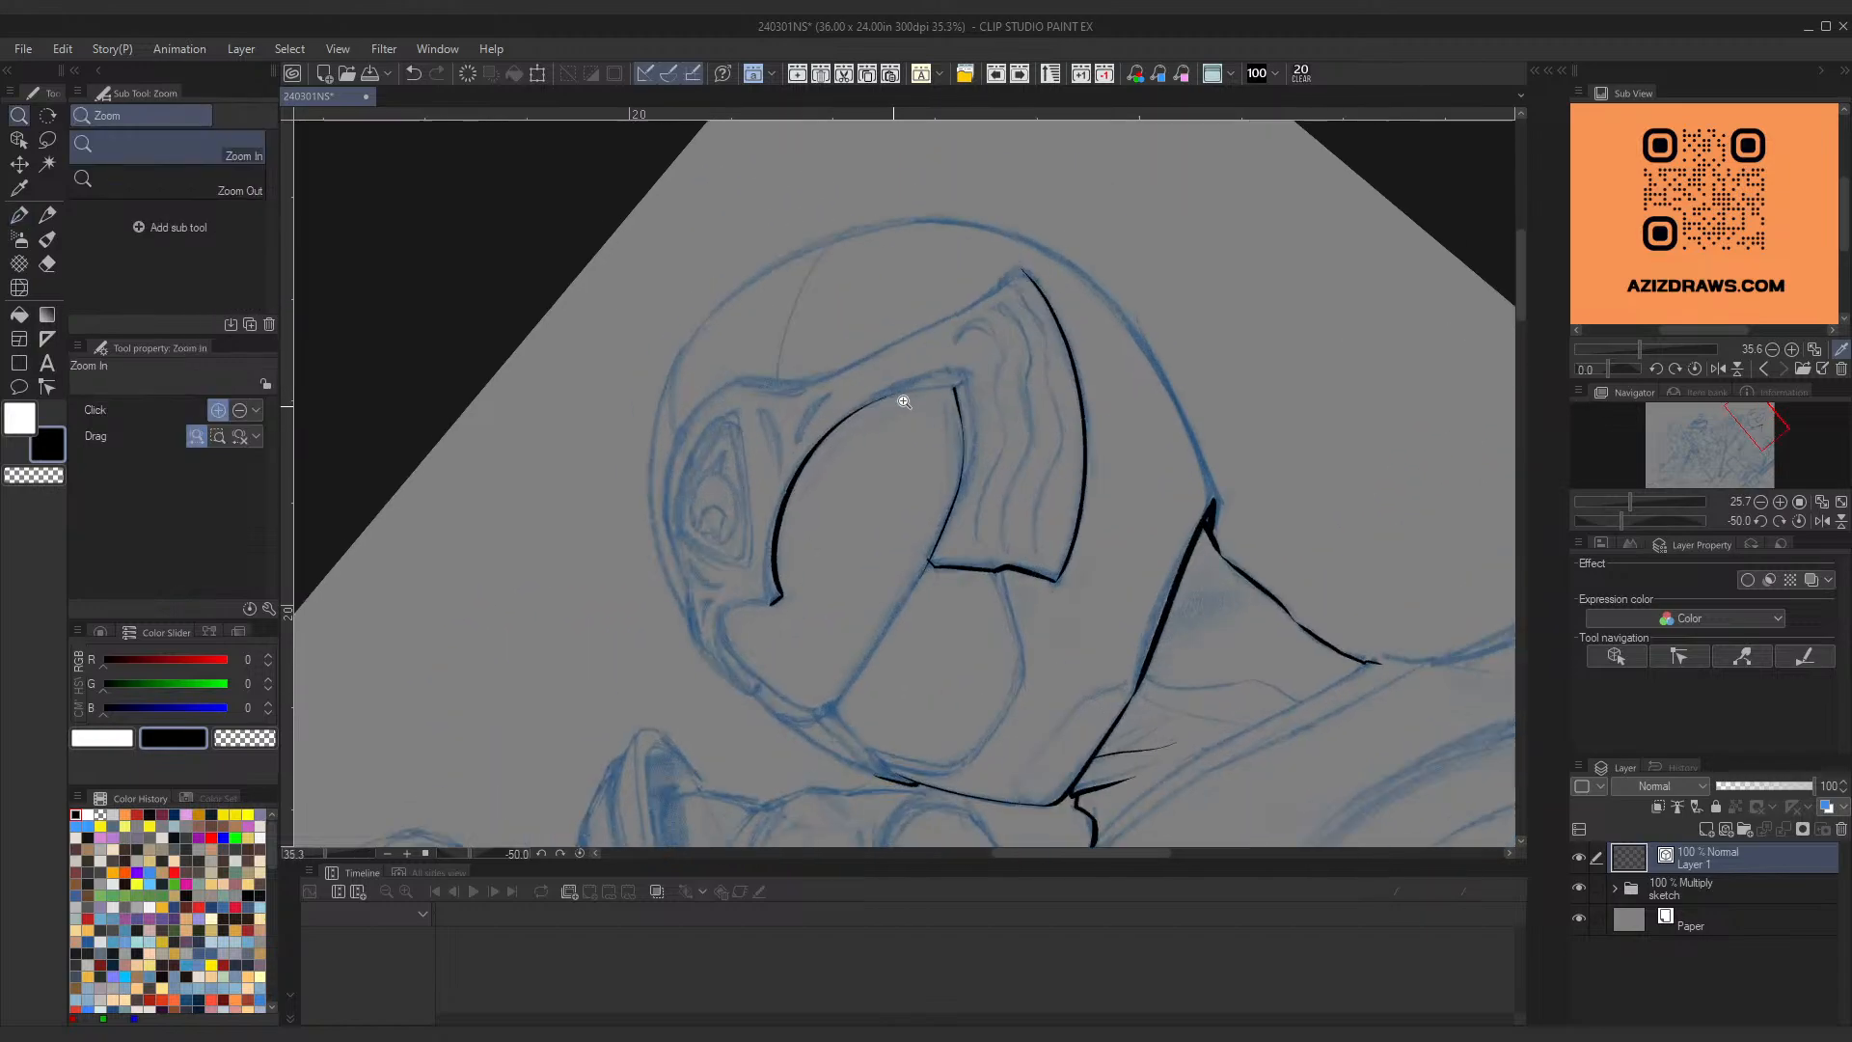
{"action": "key", "text": "shift+space"}
{"action": "mouse_move", "coordinate": [1093, 415]}
{"action": "left_mouse_down"}
{"action": "mouse_move", "coordinate": [1074, 289]}
{"action": "mouse_move", "coordinate": [1039, 272]}
{"action": "mouse_move", "coordinate": [783, 446]}
{"action": "left_mouse_up"}
{"action": "key", "text": "ctrl+z"}
{"action": "left_click_drag", "start_coordinate": [996, 224], "coordinate": [776, 482]}
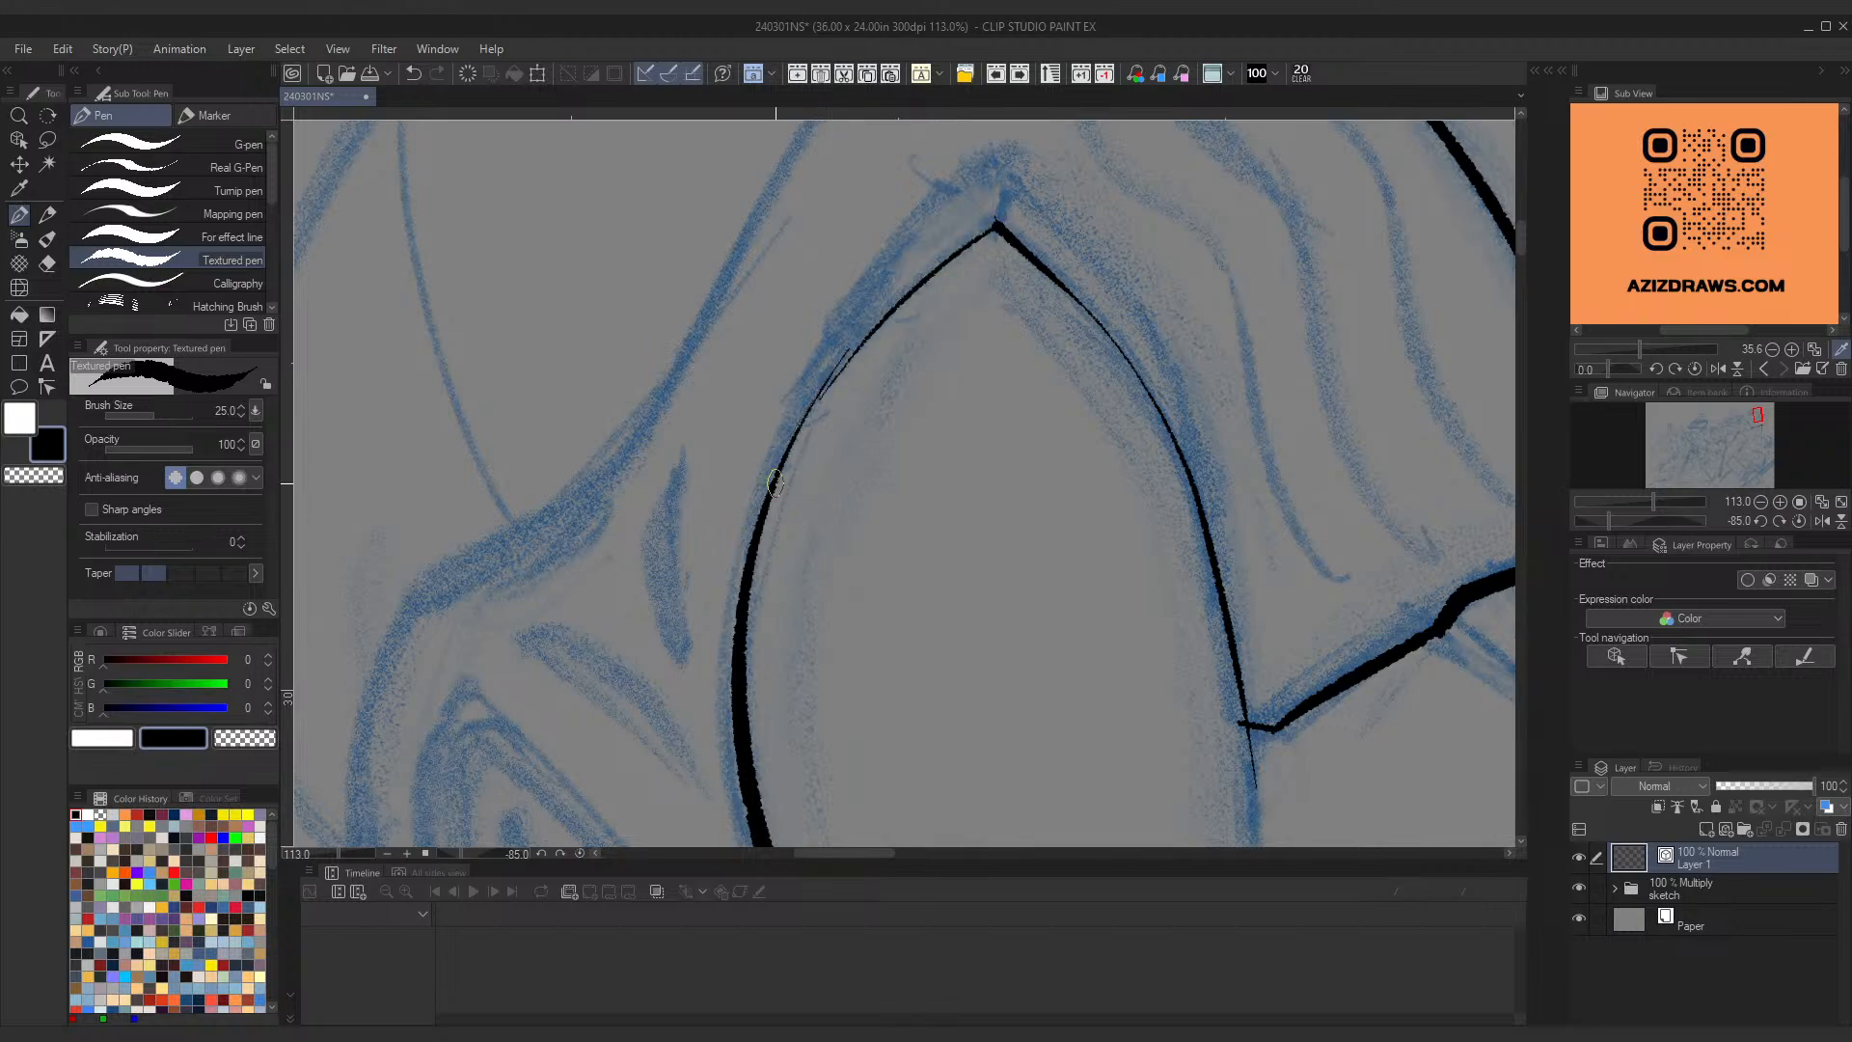
{"action": "key", "text": "ctrl+z"}
{"action": "left_click_drag", "start_coordinate": [996, 224], "coordinate": [781, 495]}
{"action": "key", "text": "ctrl+z"}
{"action": "left_click_drag", "start_coordinate": [996, 224], "coordinate": [772, 483]}
{"action": "key", "text": "ctrl+z"}
{"action": "left_click_drag", "start_coordinate": [996, 224], "coordinate": [783, 434]}
{"action": "key", "text": "ctrl+z"}
{"action": "left_click_drag", "start_coordinate": [996, 225], "coordinate": [775, 483]}
{"action": "key", "text": "ctrl+z"}
{"action": "left_click_drag", "start_coordinate": [996, 225], "coordinate": [804, 420]}
{"action": "left_click", "coordinate": [862, 327], "text": "ctrl"}
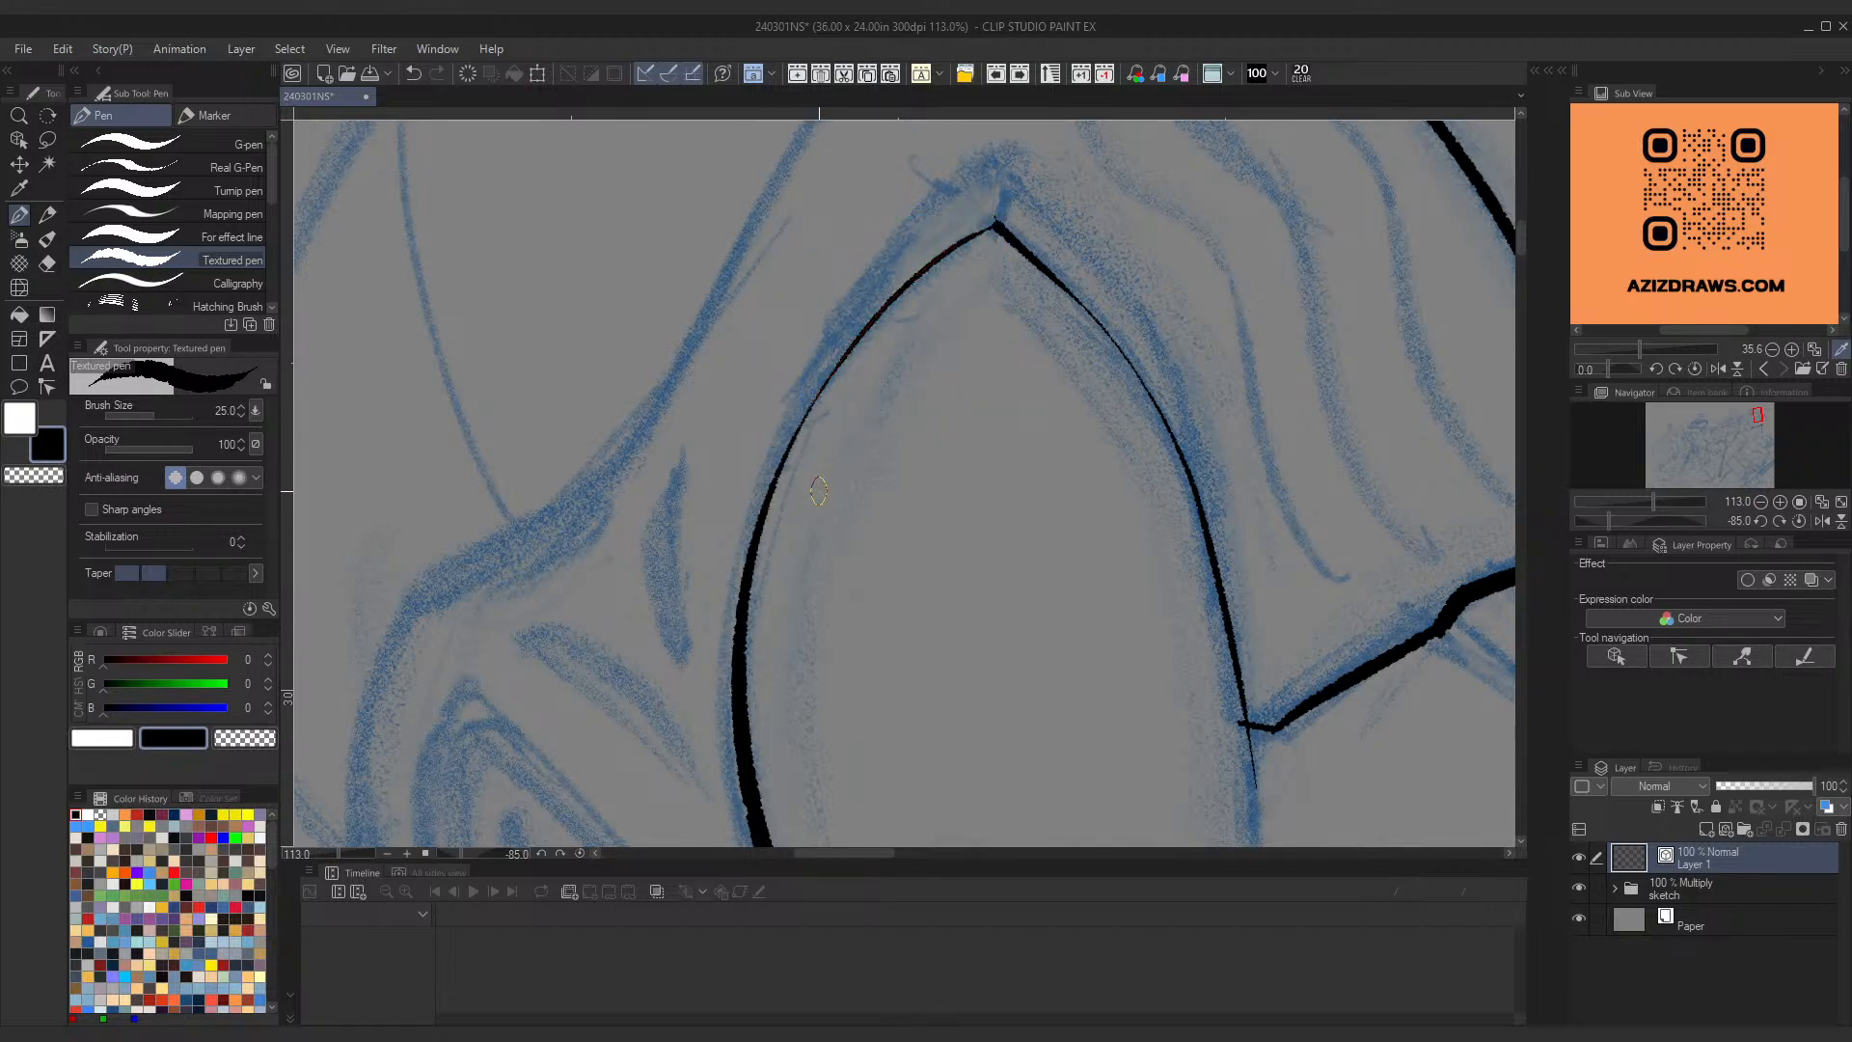
Step: Review the inked visor outline on the whole helmet and look closely at its nose notch
{"action": "key", "text": "ctrl+space"}
{"action": "left_click_drag", "start_coordinate": [915, 351], "coordinate": [840, 405]}
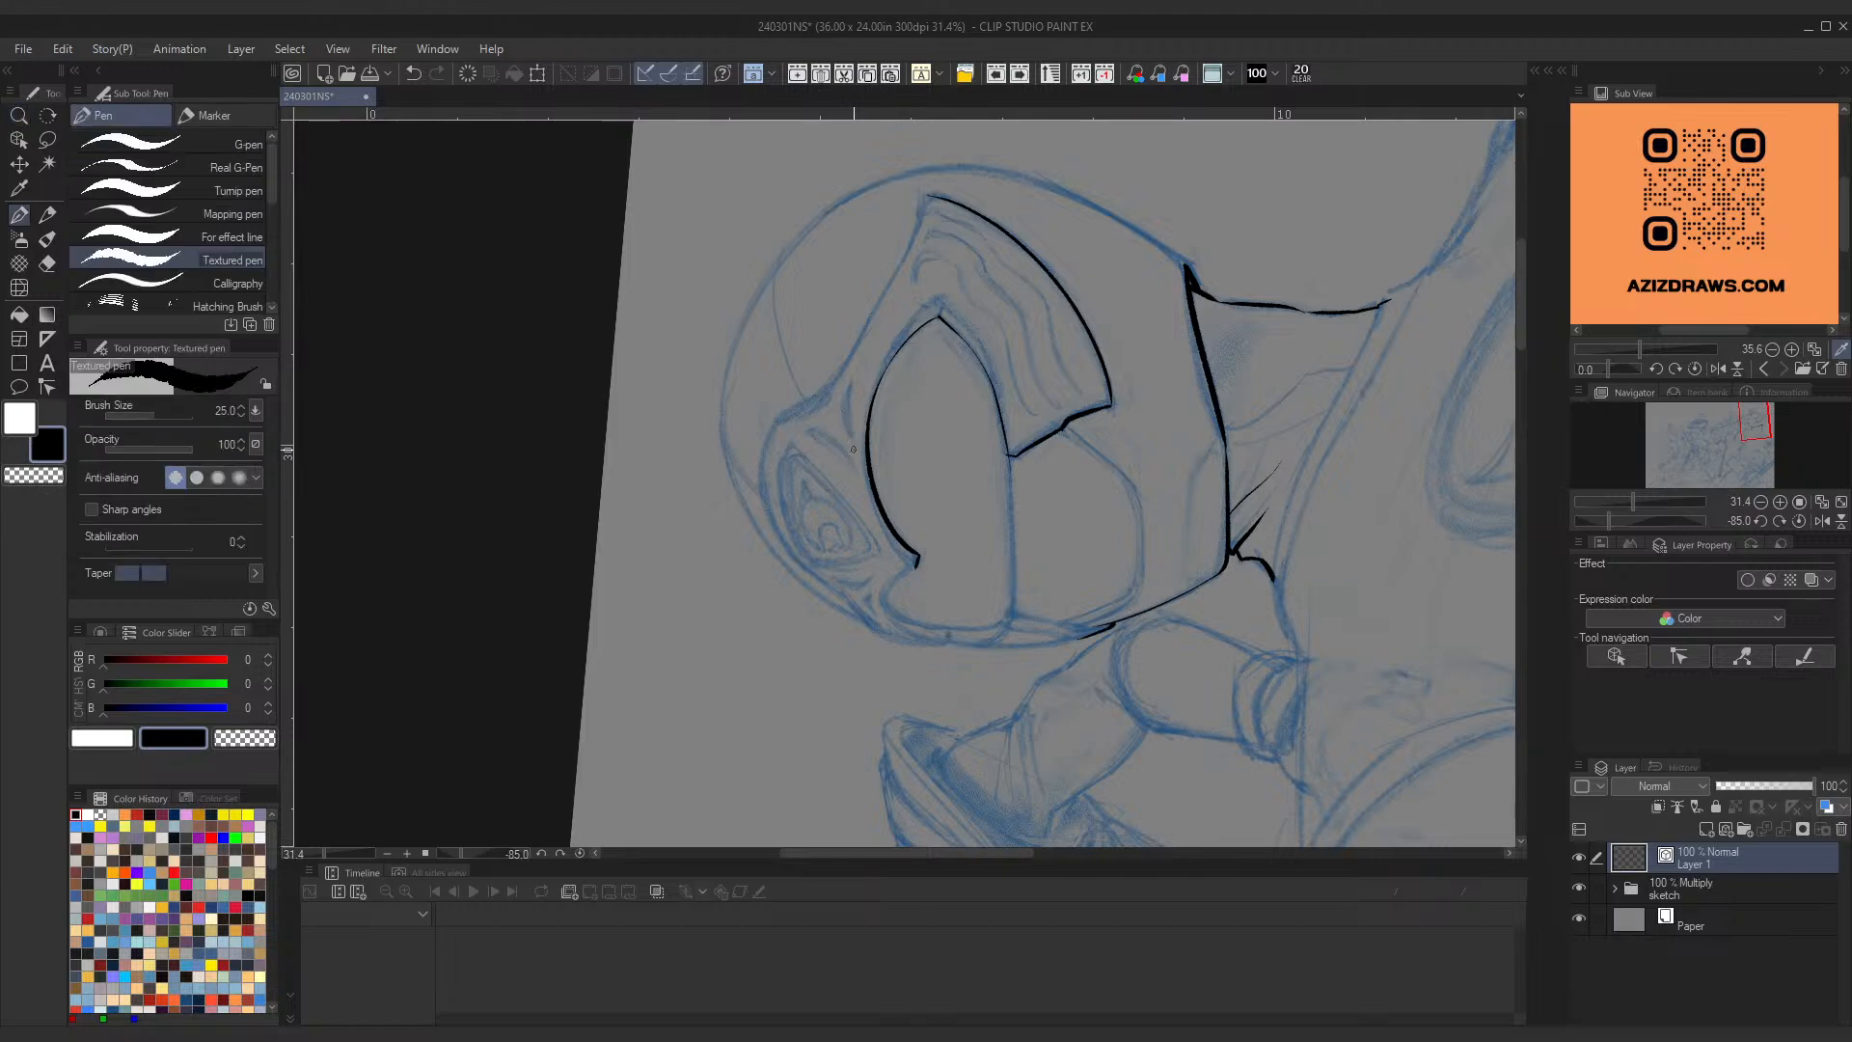
{"action": "key", "text": "ctrl+space"}
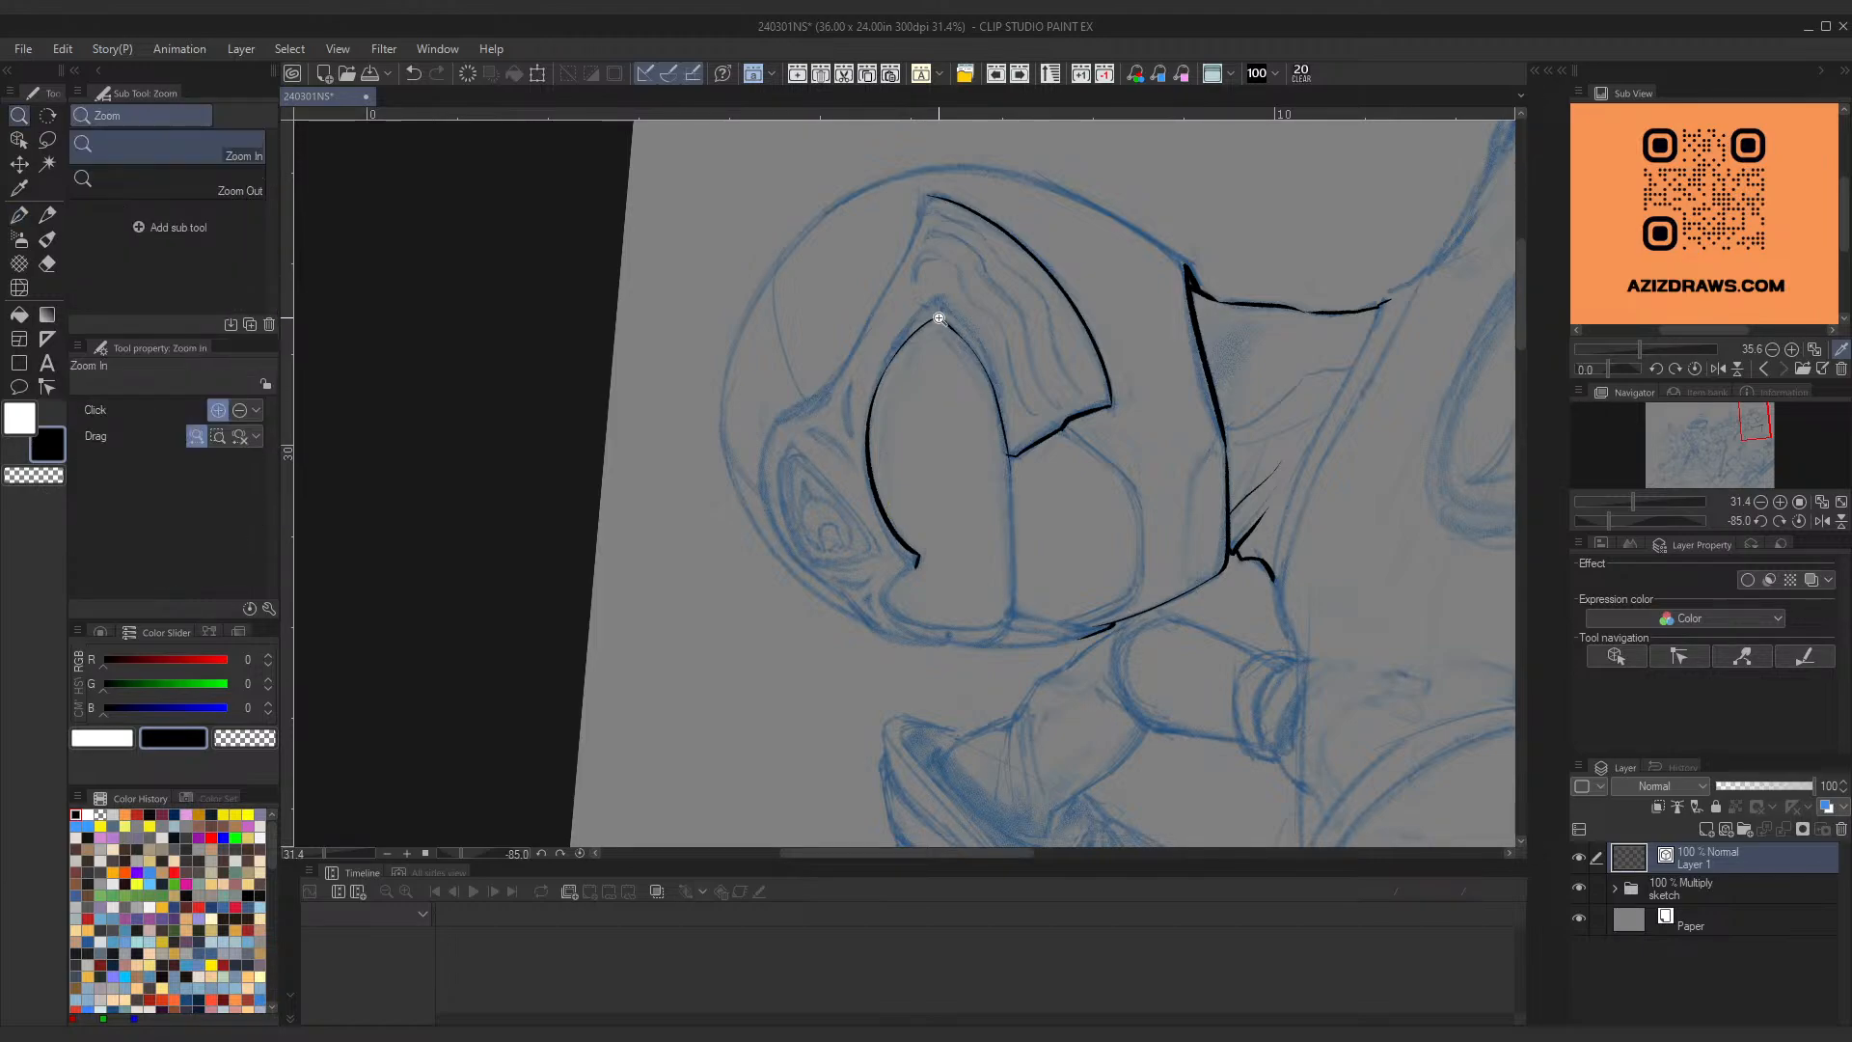
{"action": "mouse_move", "coordinate": [944, 314]}
{"action": "left_mouse_down"}
{"action": "mouse_move", "coordinate": [881, 364]}
{"action": "mouse_move", "coordinate": [941, 336]}
{"action": "left_mouse_up"}
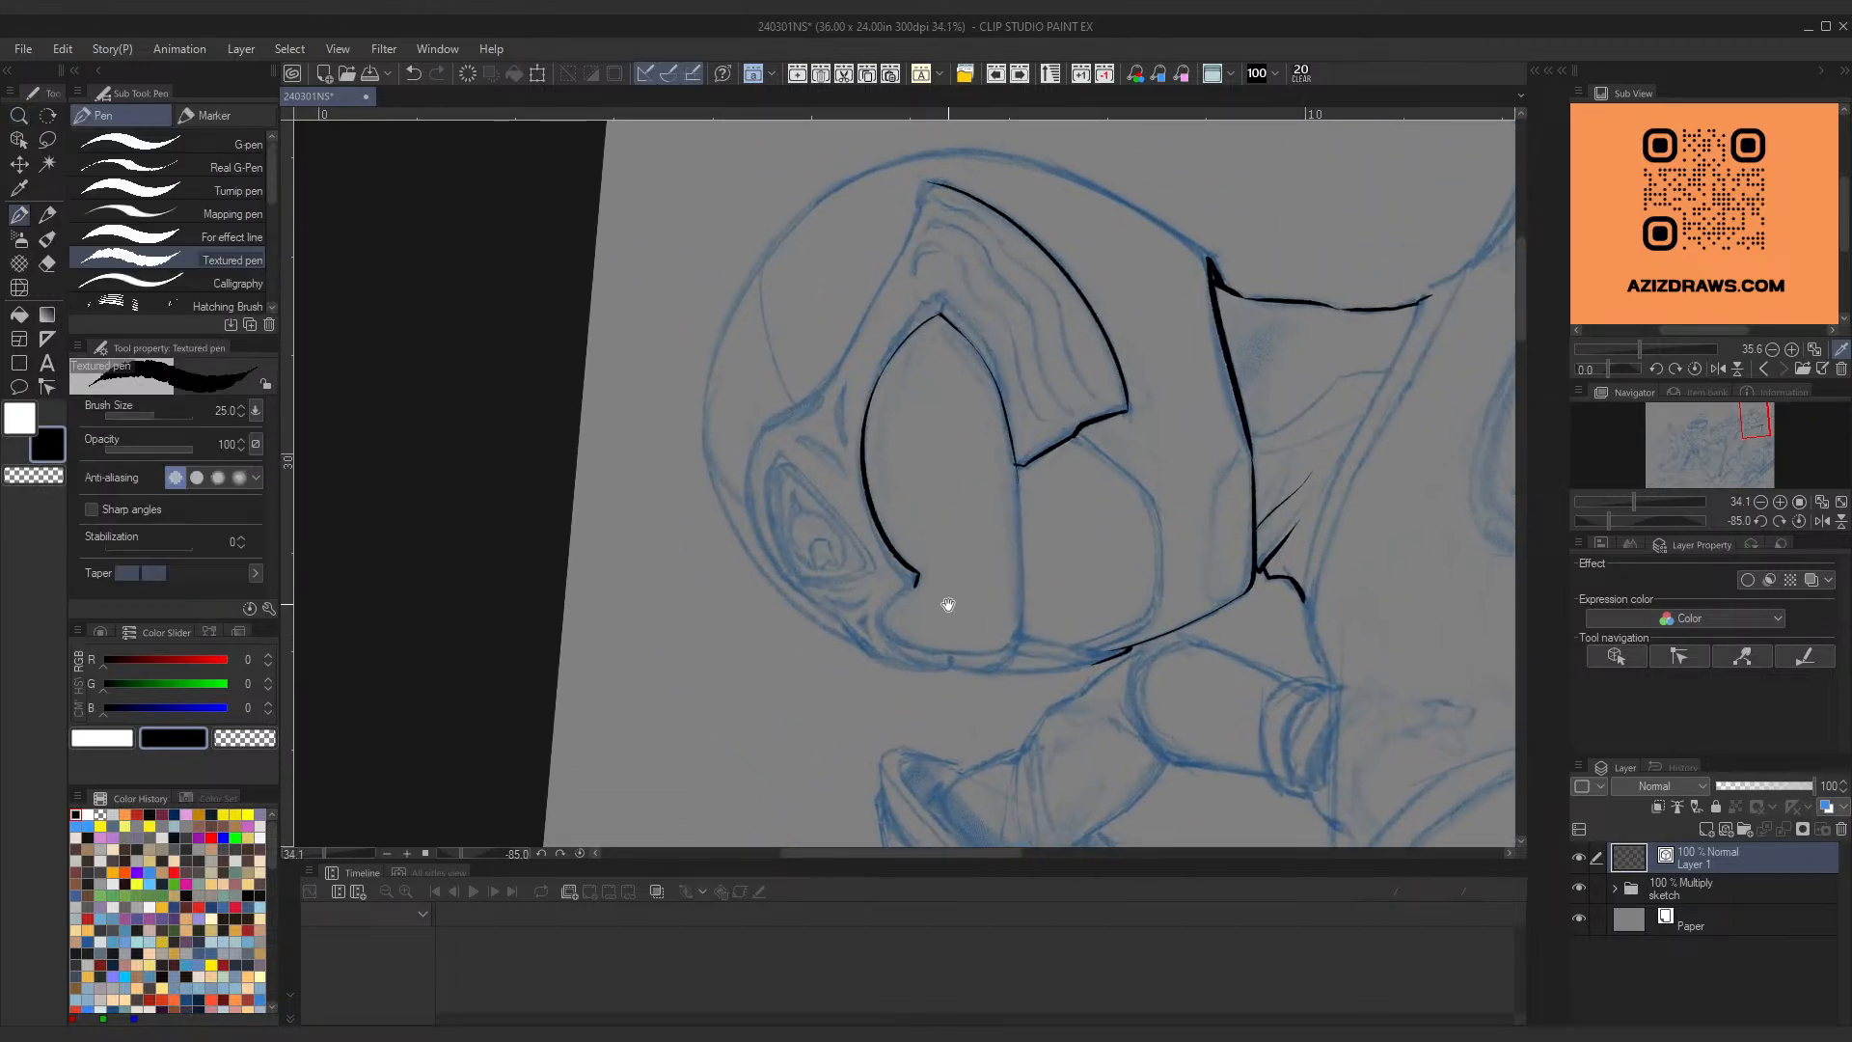
{"action": "key", "text": "space"}
{"action": "left_click_drag", "start_coordinate": [946, 604], "coordinate": [938, 299]}
{"action": "key", "text": "ctrl+space"}
{"action": "key", "text": "shift+space"}
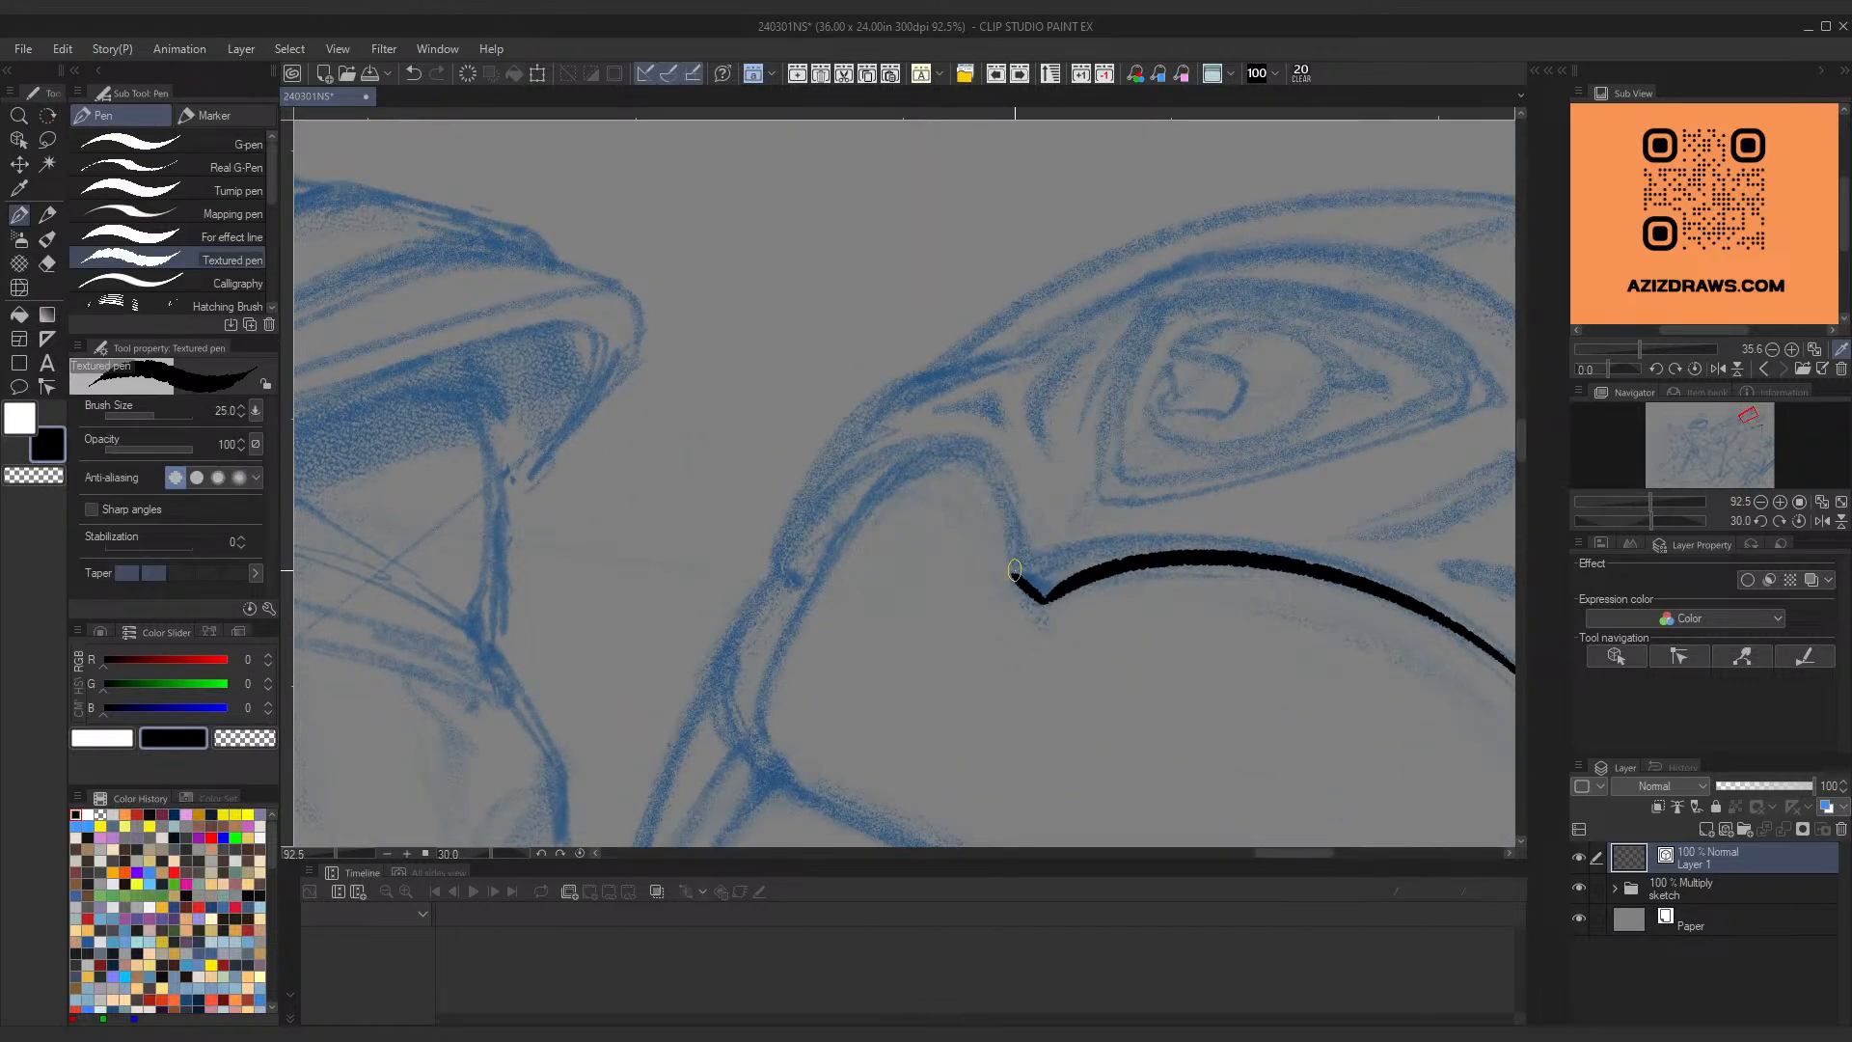
Step: Ink the visor's front arch from the nose notch up and over its peak, undoing unwanted attempts
{"action": "left_click_drag", "start_coordinate": [1015, 570], "coordinate": [808, 489]}
{"action": "key", "text": "ctrl+z"}
{"action": "left_click_drag", "start_coordinate": [1015, 570], "coordinate": [822, 497]}
{"action": "key", "text": "ctrl+z"}
{"action": "left_click_drag", "start_coordinate": [1011, 564], "coordinate": [897, 436]}
{"action": "key", "text": "ctrl+z"}
{"action": "left_click_drag", "start_coordinate": [1013, 575], "coordinate": [833, 473]}
{"action": "key", "text": "ctrl+z"}
{"action": "mouse_move", "coordinate": [1013, 576]}
{"action": "left_mouse_down"}
{"action": "mouse_move", "coordinate": [1007, 500]}
{"action": "mouse_move", "coordinate": [874, 466]}
{"action": "mouse_move", "coordinate": [849, 531]}
{"action": "left_mouse_up"}
Step: Reshape the front arch stroke with its corner handles so it follows the sketched curve more closely
{"action": "left_click", "coordinate": [944, 464], "text": "ctrl"}
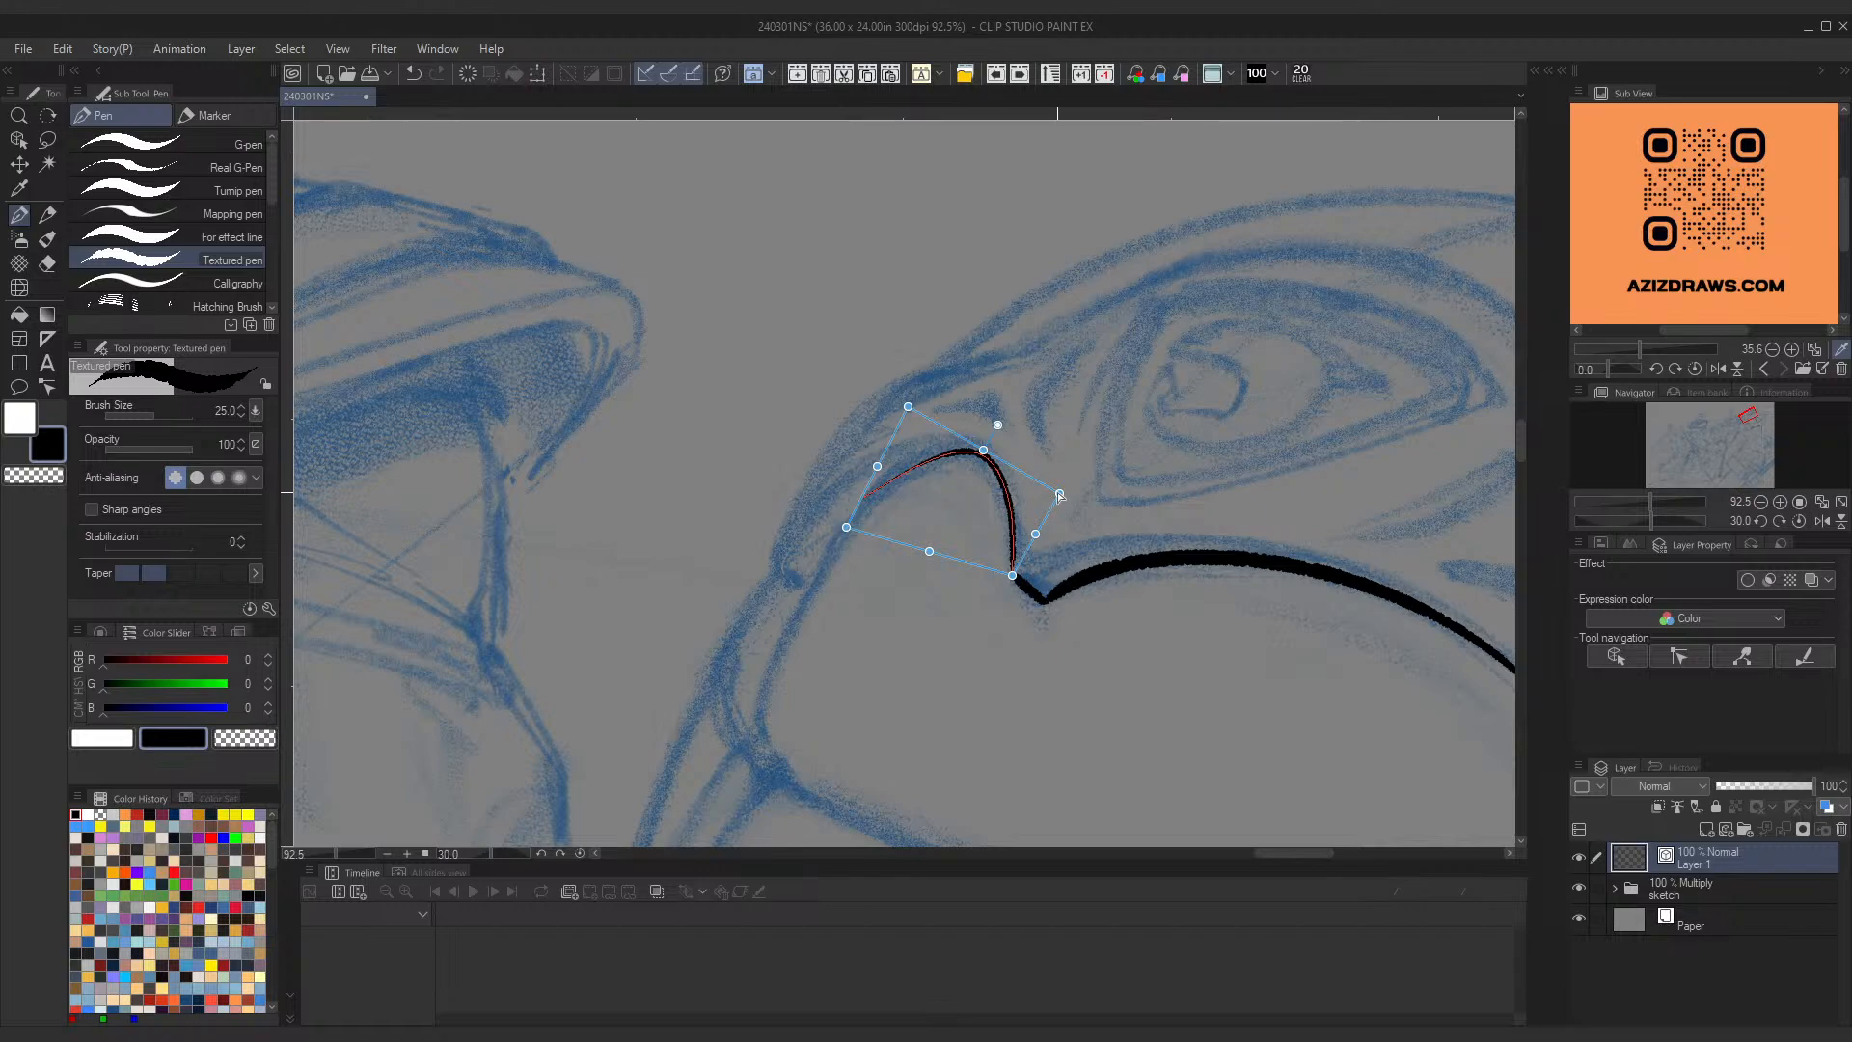
{"action": "left_click_drag", "start_coordinate": [1059, 495], "coordinate": [1044, 498]}
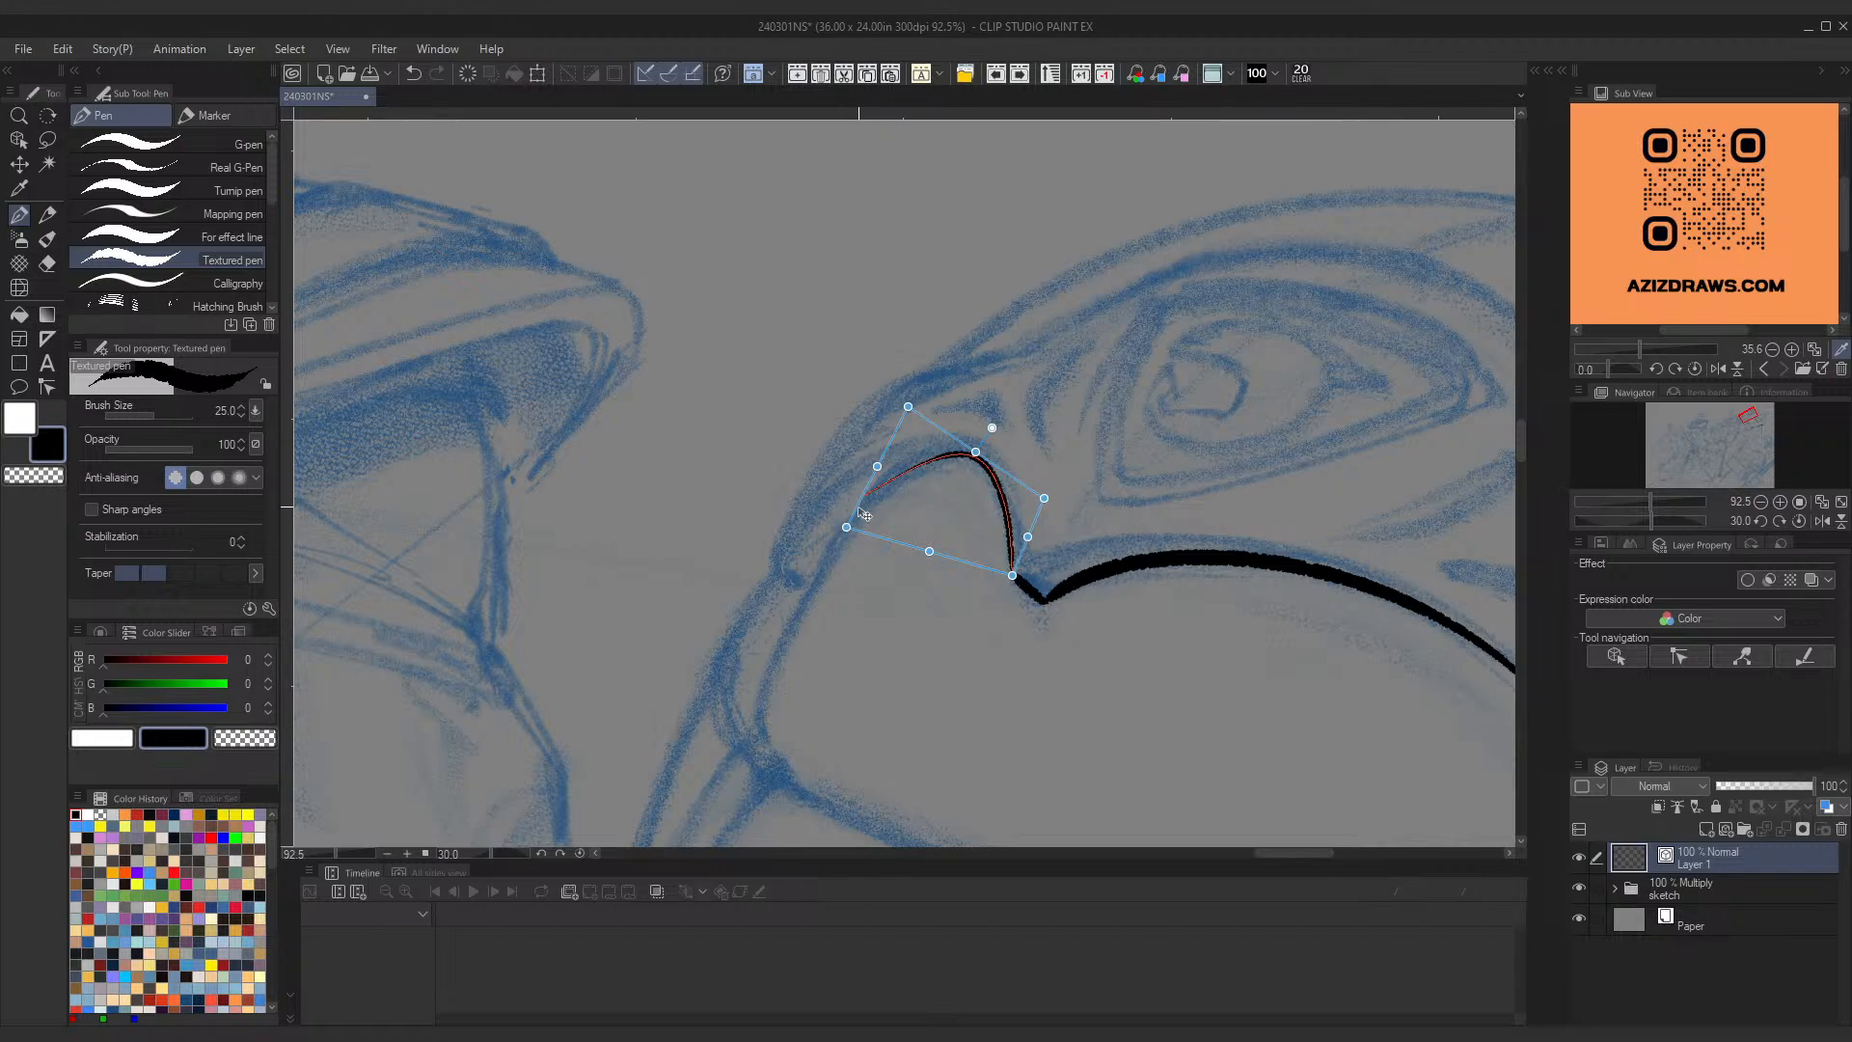
{"action": "left_click_drag", "start_coordinate": [847, 526], "coordinate": [863, 522]}
{"action": "key", "text": "Return"}
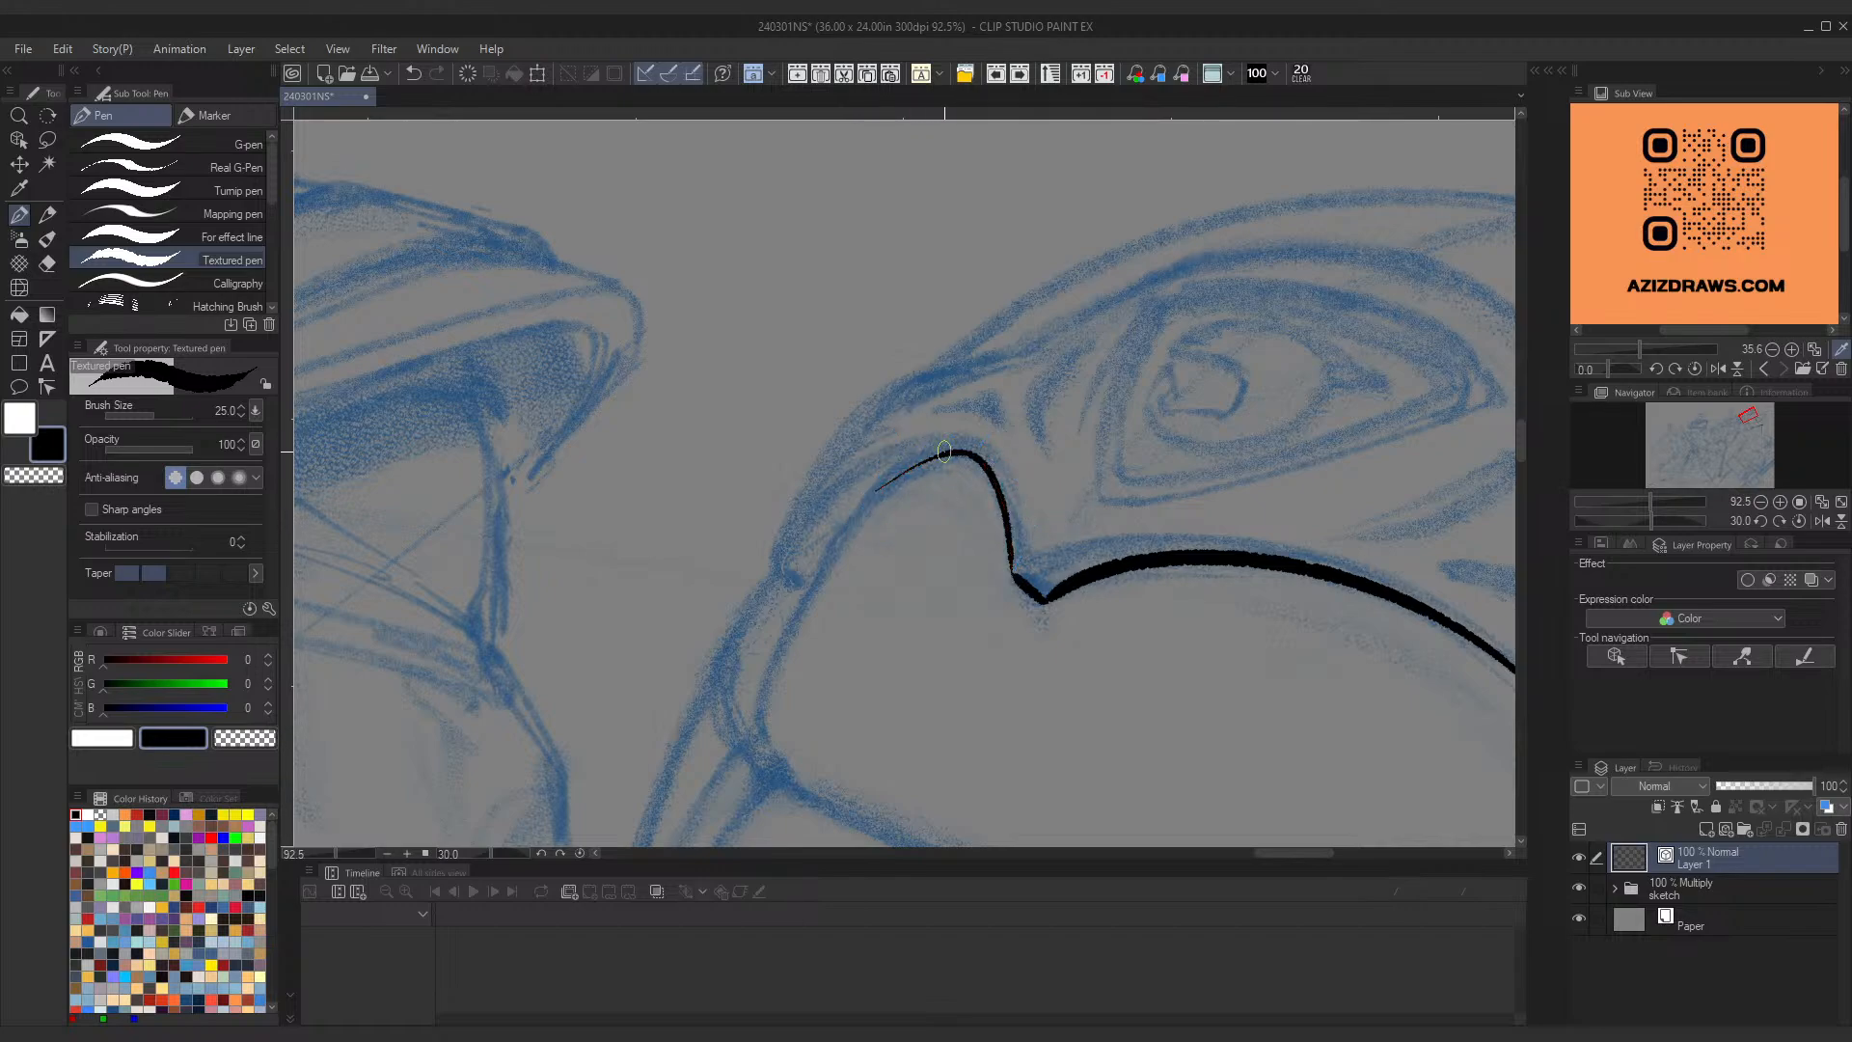
Step: Ink the visor's front edge from the arch's peak down along the sketch, undoing unwanted attempts, and select the stroke
{"action": "mouse_move", "coordinate": [819, 587]}
{"action": "left_mouse_down"}
{"action": "mouse_move", "coordinate": [955, 449]}
{"action": "mouse_move", "coordinate": [805, 610]}
{"action": "left_mouse_up"}
{"action": "key", "text": "ctrl+z"}
{"action": "key", "text": "ctrl+z"}
{"action": "left_click_drag", "start_coordinate": [954, 451], "coordinate": [790, 625]}
{"action": "key", "text": "ctrl+z"}
{"action": "mouse_move", "coordinate": [954, 451]}
{"action": "left_mouse_down"}
{"action": "mouse_move", "coordinate": [901, 454]}
{"action": "mouse_move", "coordinate": [790, 619]}
{"action": "mouse_move", "coordinate": [916, 452]}
{"action": "mouse_move", "coordinate": [787, 614]}
{"action": "mouse_move", "coordinate": [823, 620]}
{"action": "left_mouse_up"}
{"action": "key", "text": "ctrl+z"}
{"action": "left_click", "coordinate": [801, 593], "text": "ctrl"}
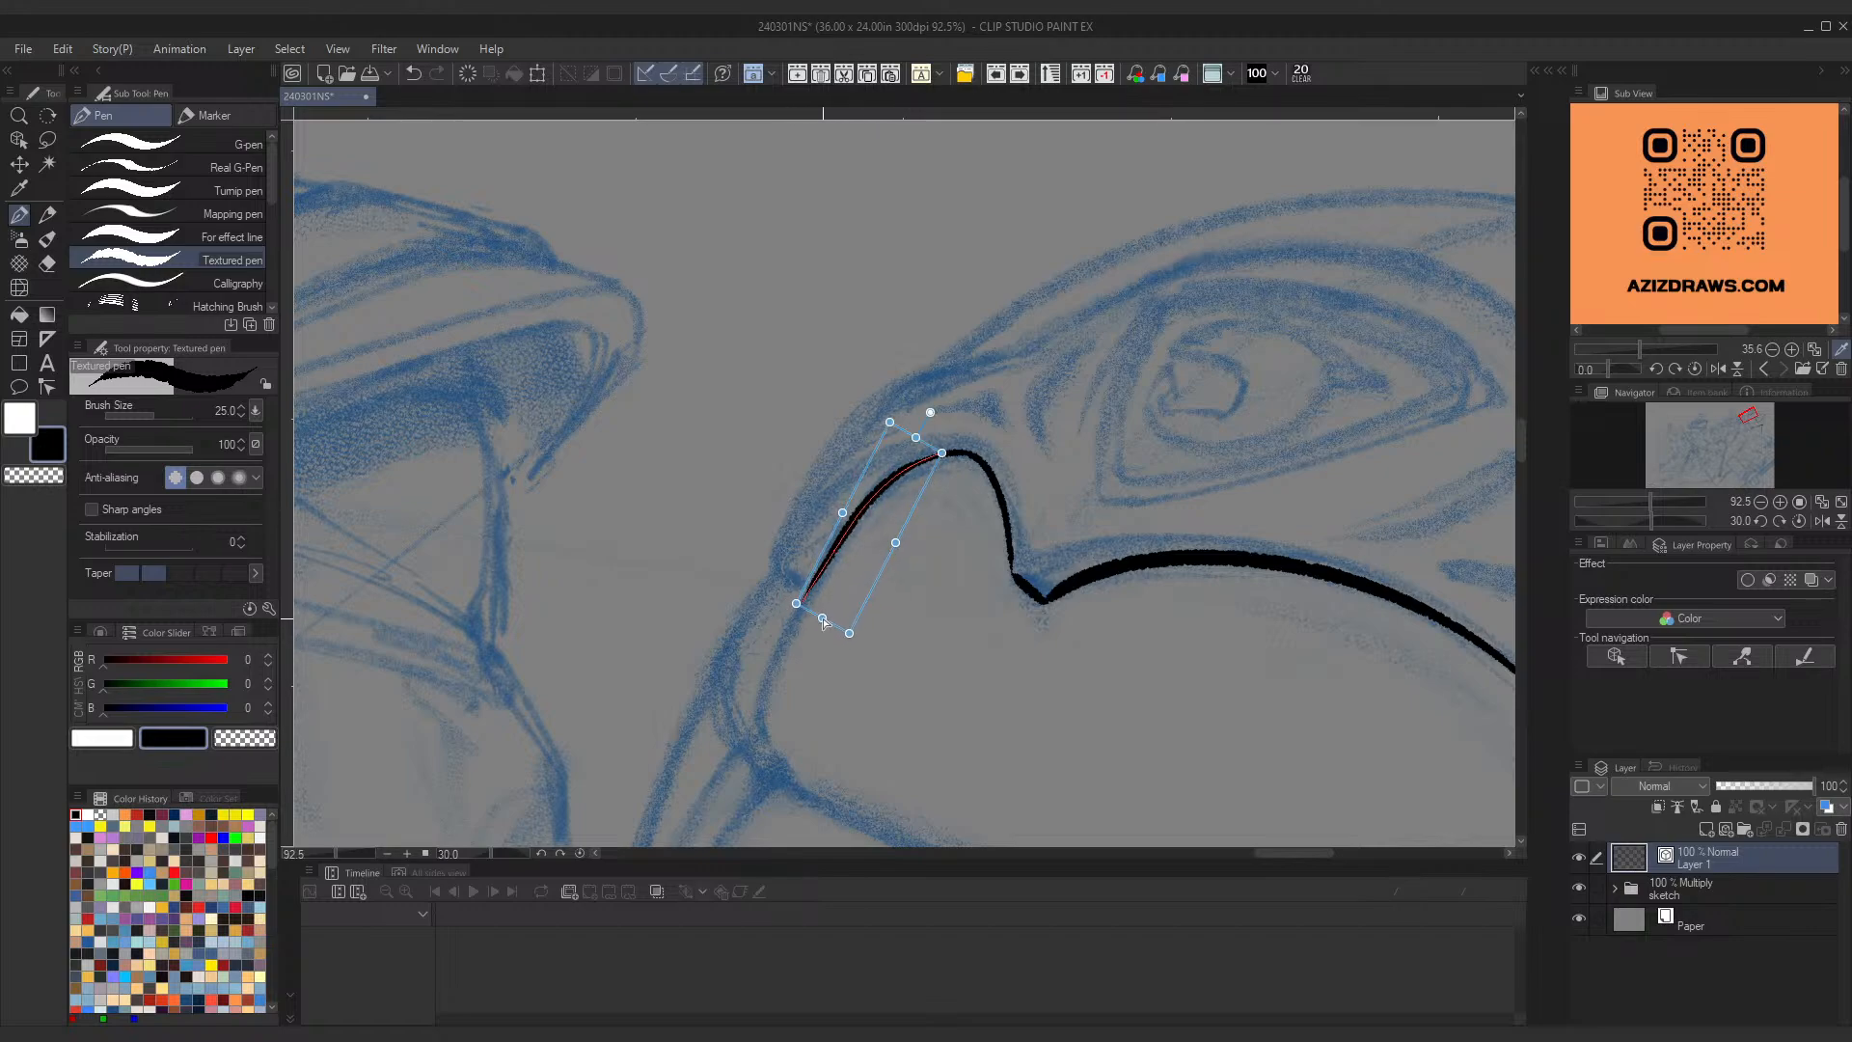
Step: Ink the visor's rounded lower front corner up into the front edge, undoing unwanted attempts
{"action": "key", "text": "ctrl+space"}
{"action": "mouse_move", "coordinate": [938, 536]}
{"action": "left_mouse_down"}
{"action": "mouse_move", "coordinate": [848, 578]}
{"action": "mouse_move", "coordinate": [934, 501]}
{"action": "left_mouse_up"}
{"action": "key", "text": "space"}
{"action": "mouse_move", "coordinate": [800, 750]}
{"action": "left_mouse_down"}
{"action": "mouse_move", "coordinate": [729, 481]}
{"action": "mouse_move", "coordinate": [759, 295]}
{"action": "left_mouse_up"}
{"action": "key", "text": "ctrl+z"}
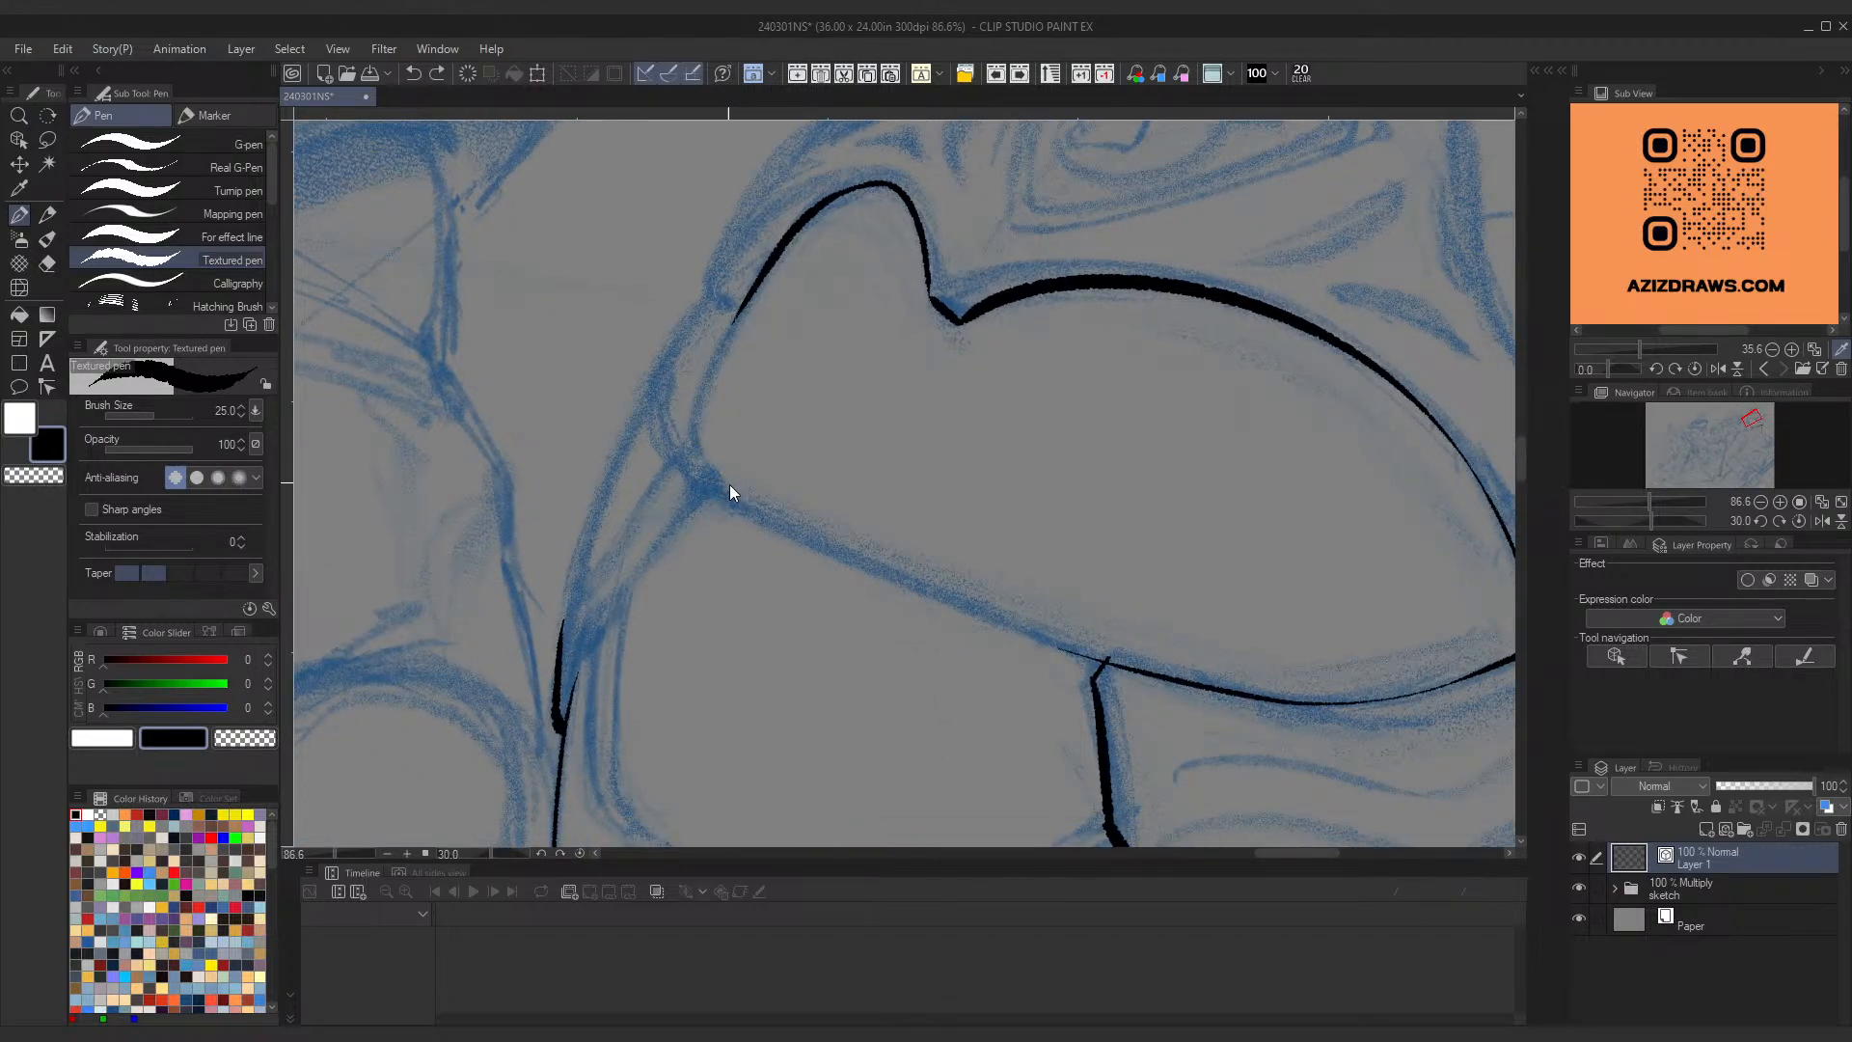
{"action": "left_click_drag", "start_coordinate": [728, 499], "coordinate": [758, 273]}
{"action": "key", "text": "ctrl+z"}
{"action": "left_click_drag", "start_coordinate": [723, 494], "coordinate": [761, 273]}
{"action": "key", "text": "ctrl+z"}
{"action": "left_click_drag", "start_coordinate": [726, 498], "coordinate": [746, 320]}
{"action": "key", "text": "ctrl+z"}
{"action": "left_click_drag", "start_coordinate": [725, 499], "coordinate": [750, 306]}
Step: Adjust the lower front corner stroke with its handles so it joins the visor's front edge smoothly
{"action": "left_click", "coordinate": [704, 413], "text": "ctrl"}
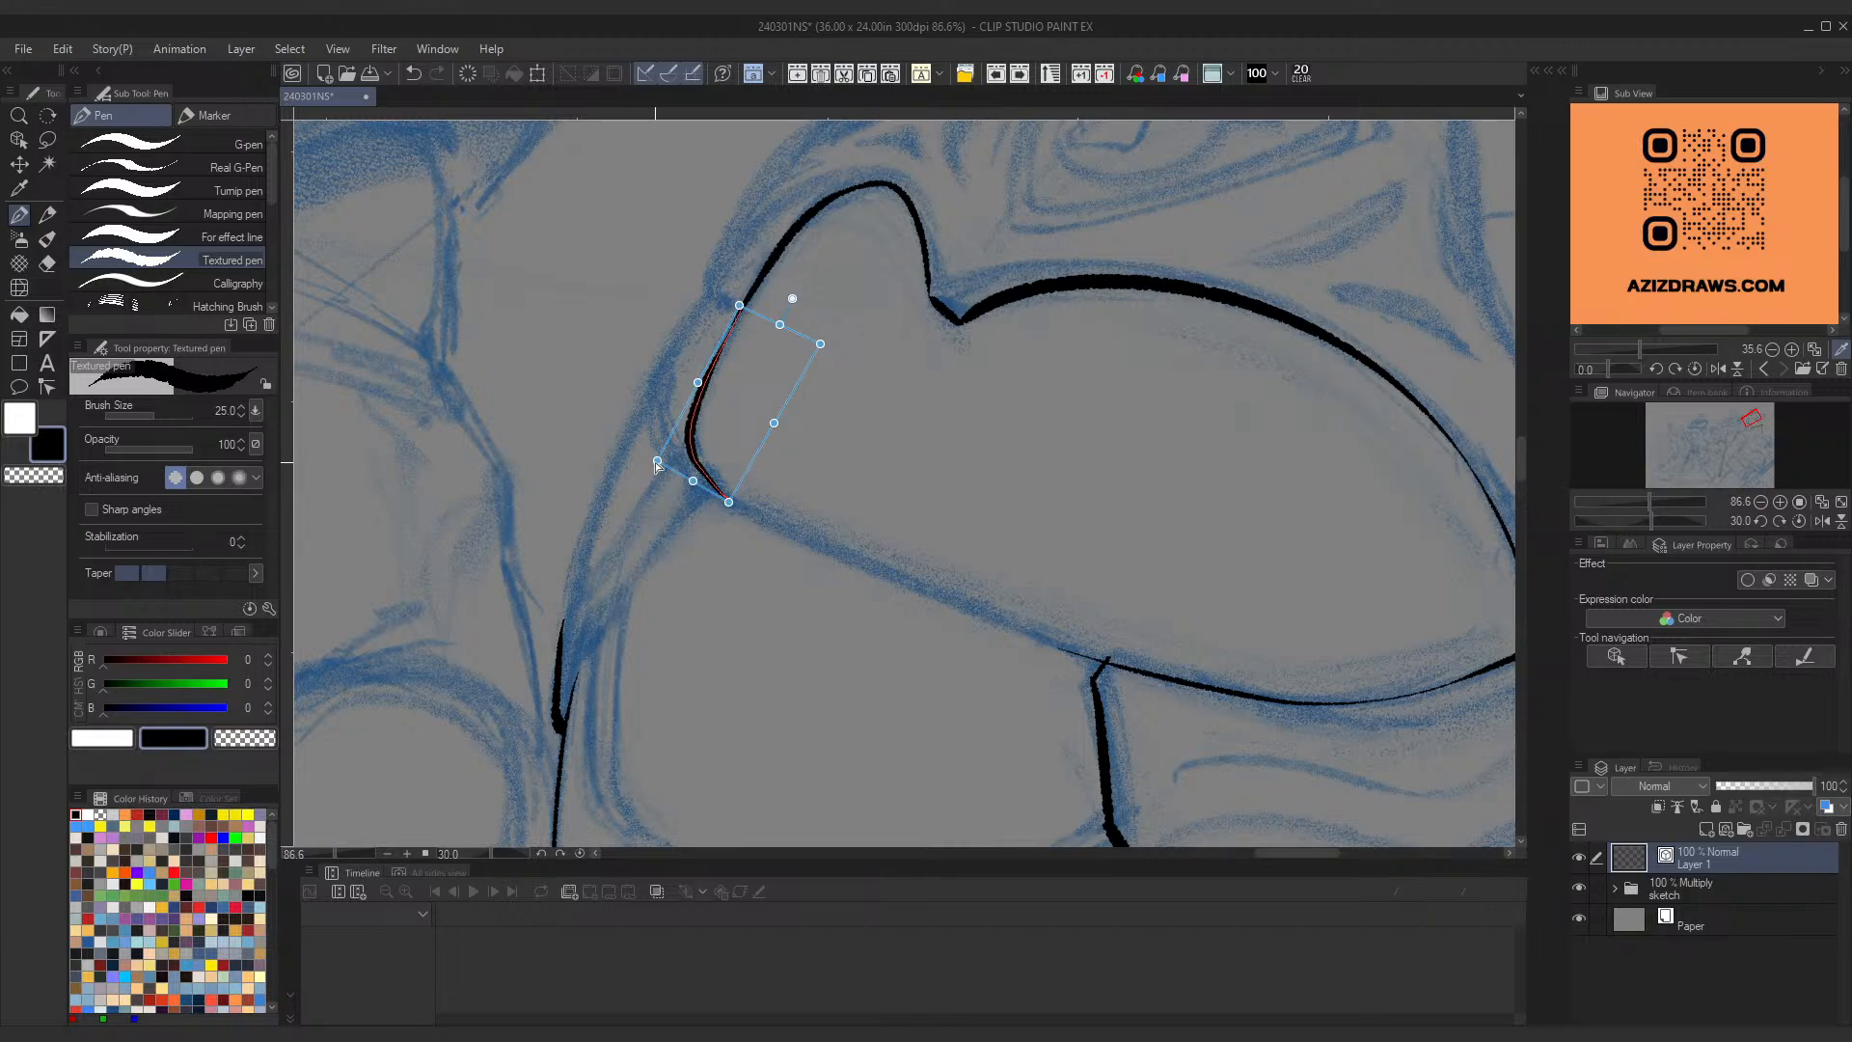
{"action": "left_click_drag", "start_coordinate": [657, 463], "coordinate": [664, 464]}
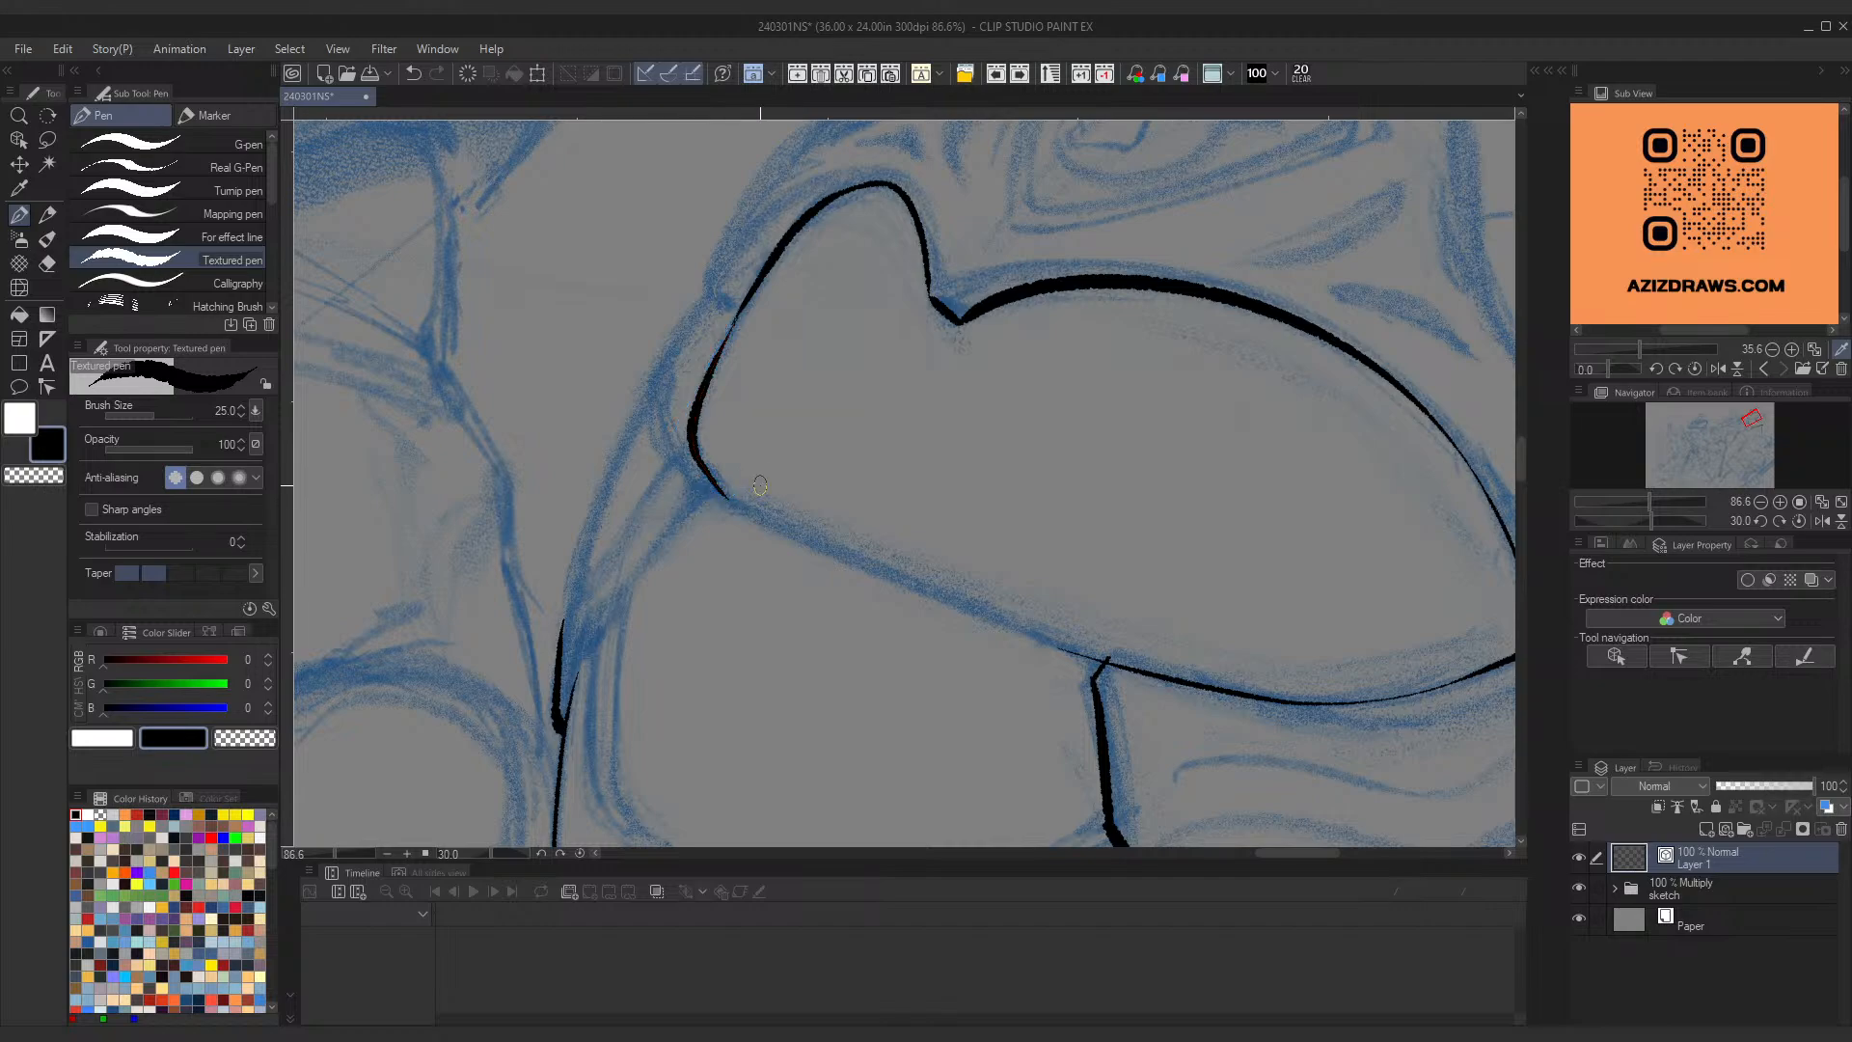
{"action": "left_click", "coordinate": [724, 344], "text": "ctrl"}
{"action": "left_click_drag", "start_coordinate": [741, 311], "coordinate": [739, 309]}
Step: Ink a short tick from the visor's front edge outward to the helmet contour, redrawing it until it fits
{"action": "left_click_drag", "start_coordinate": [836, 544], "coordinate": [811, 410]}
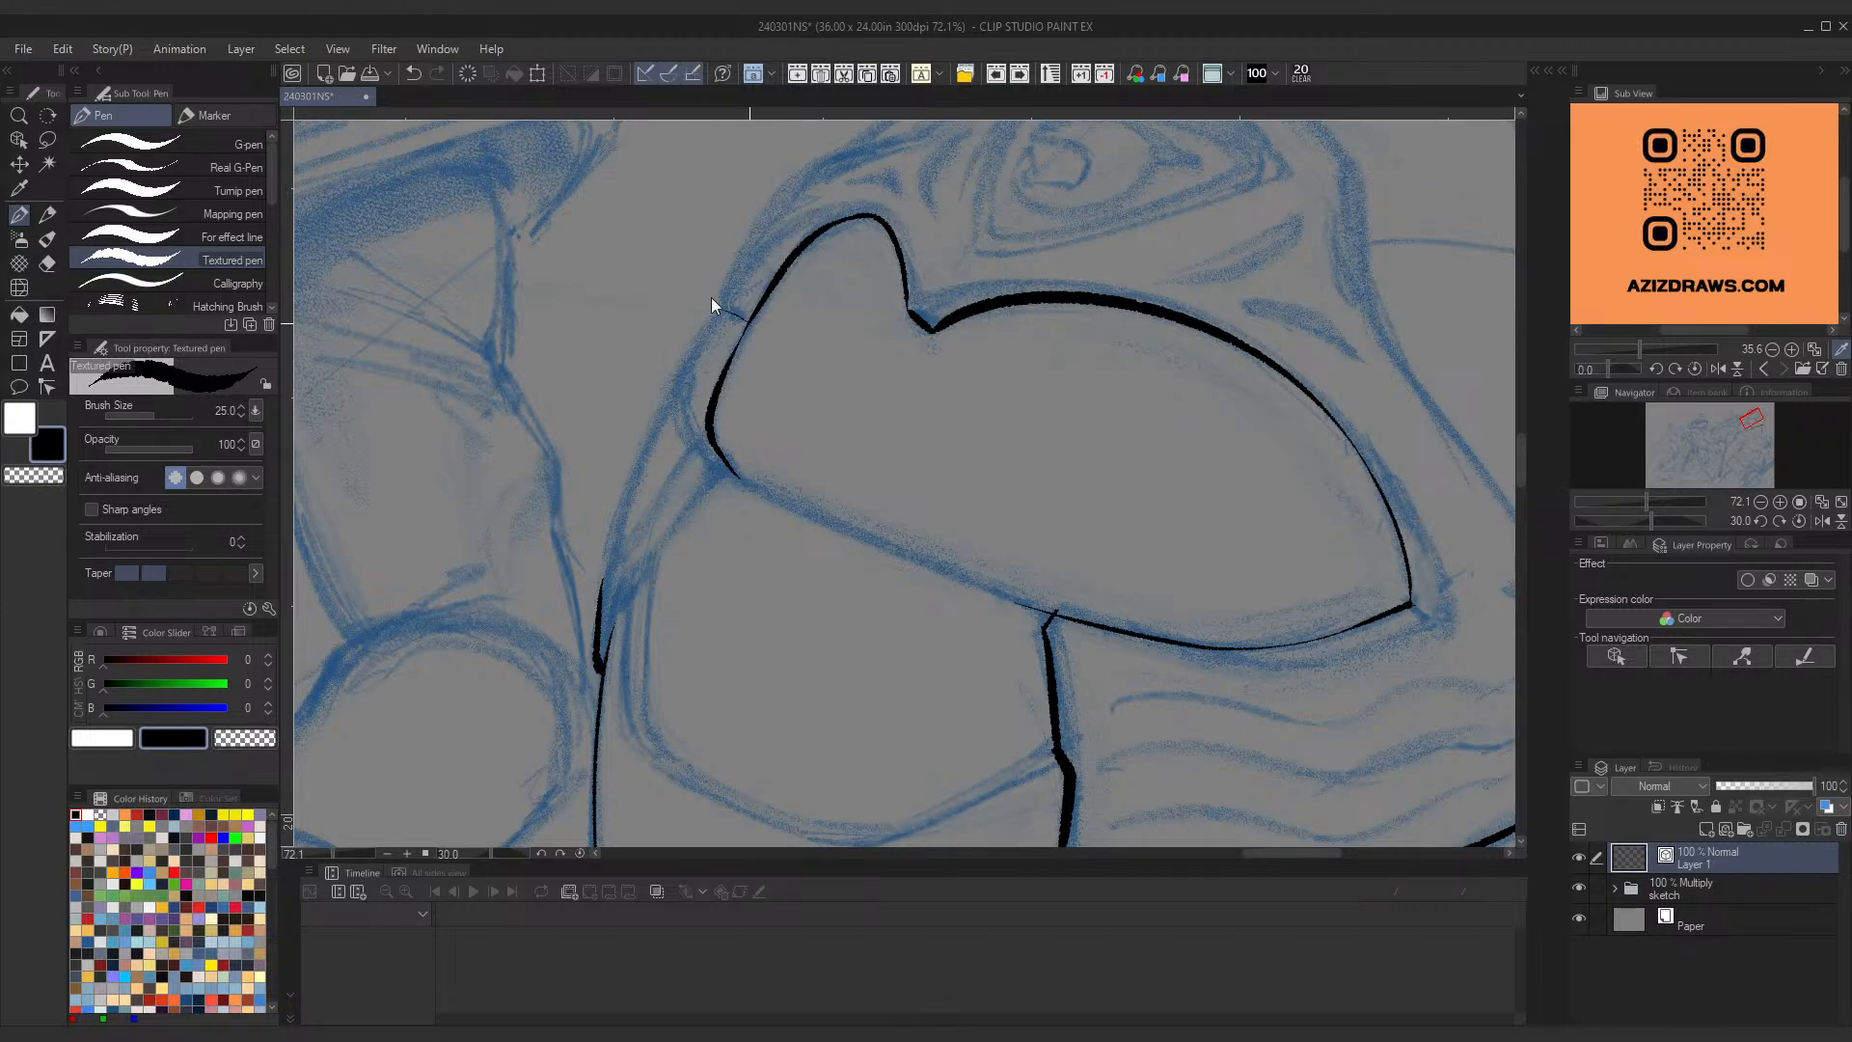
{"action": "key", "text": "ctrl+z"}
{"action": "left_click_drag", "start_coordinate": [720, 307], "coordinate": [745, 322]}
{"action": "key", "text": "ctrl+z"}
{"action": "left_click_drag", "start_coordinate": [993, 371], "coordinate": [1009, 589]}
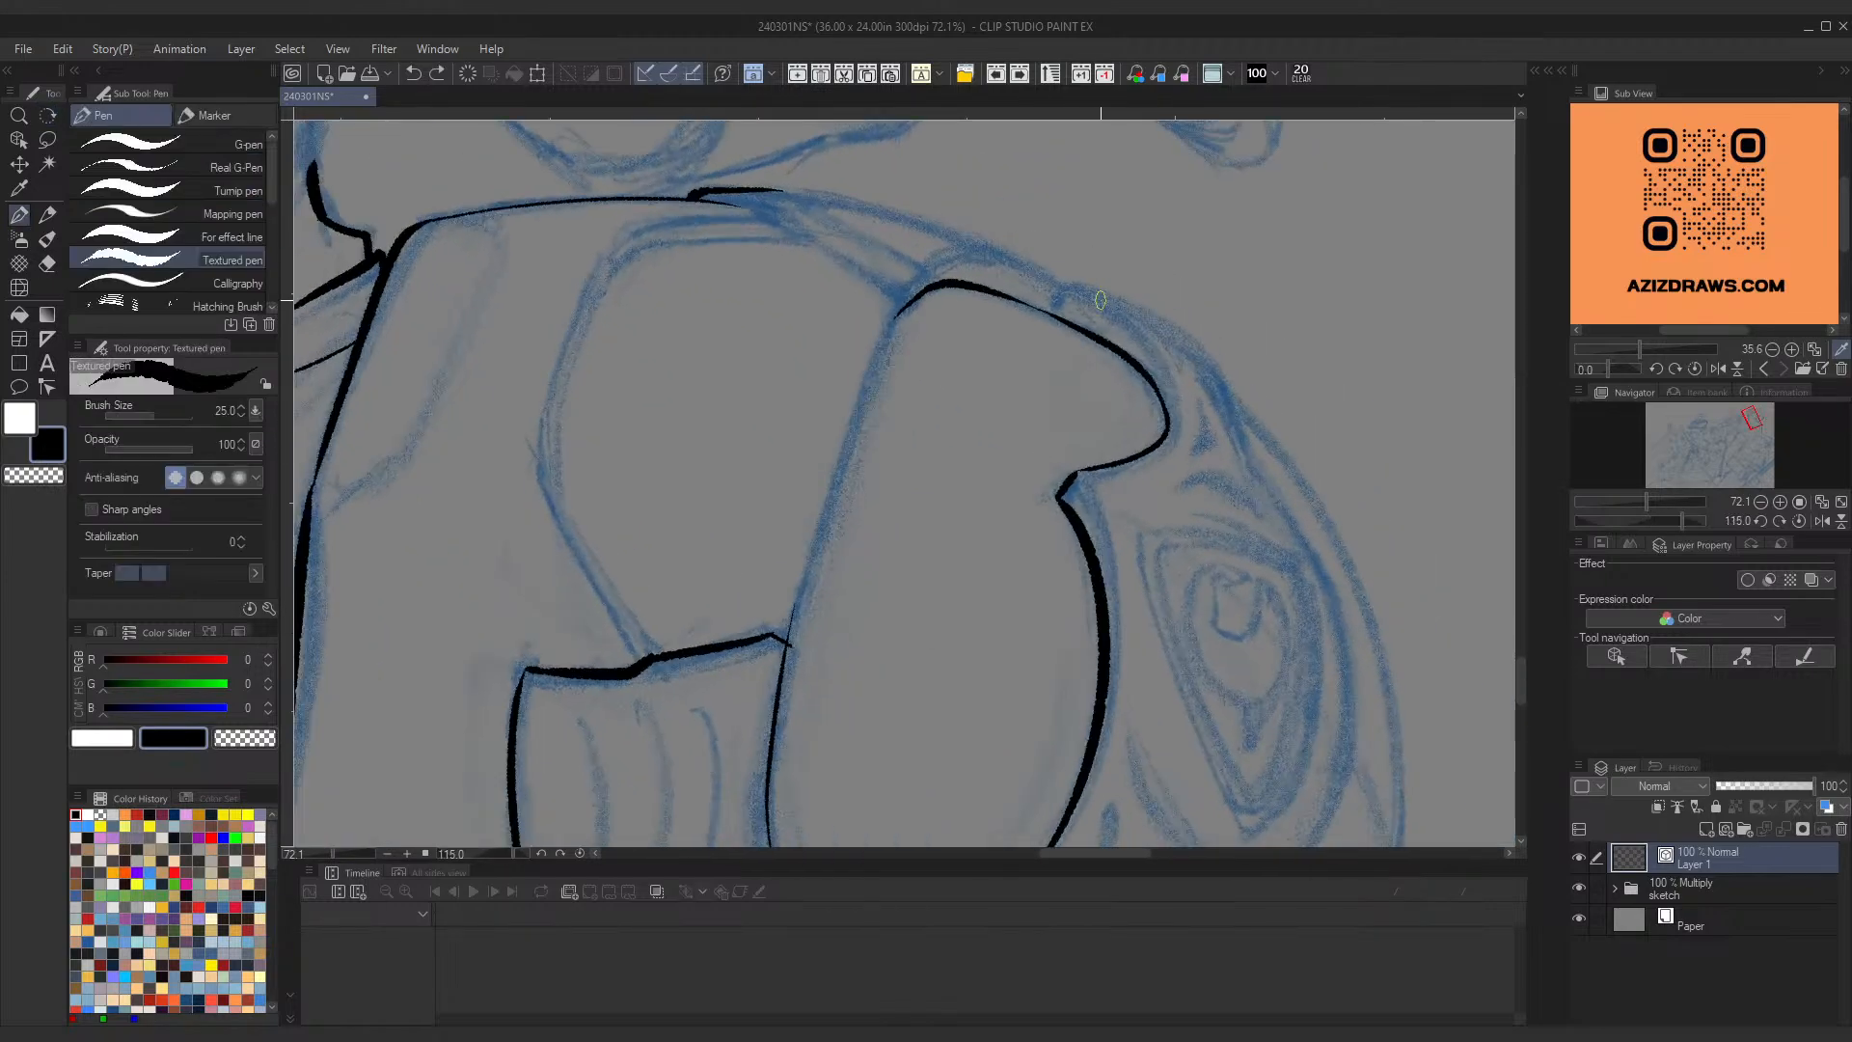
{"action": "mouse_move", "coordinate": [1059, 304]}
{"action": "left_mouse_down"}
{"action": "mouse_move", "coordinate": [1125, 233]}
{"action": "mouse_move", "coordinate": [1060, 340]}
{"action": "left_mouse_up"}
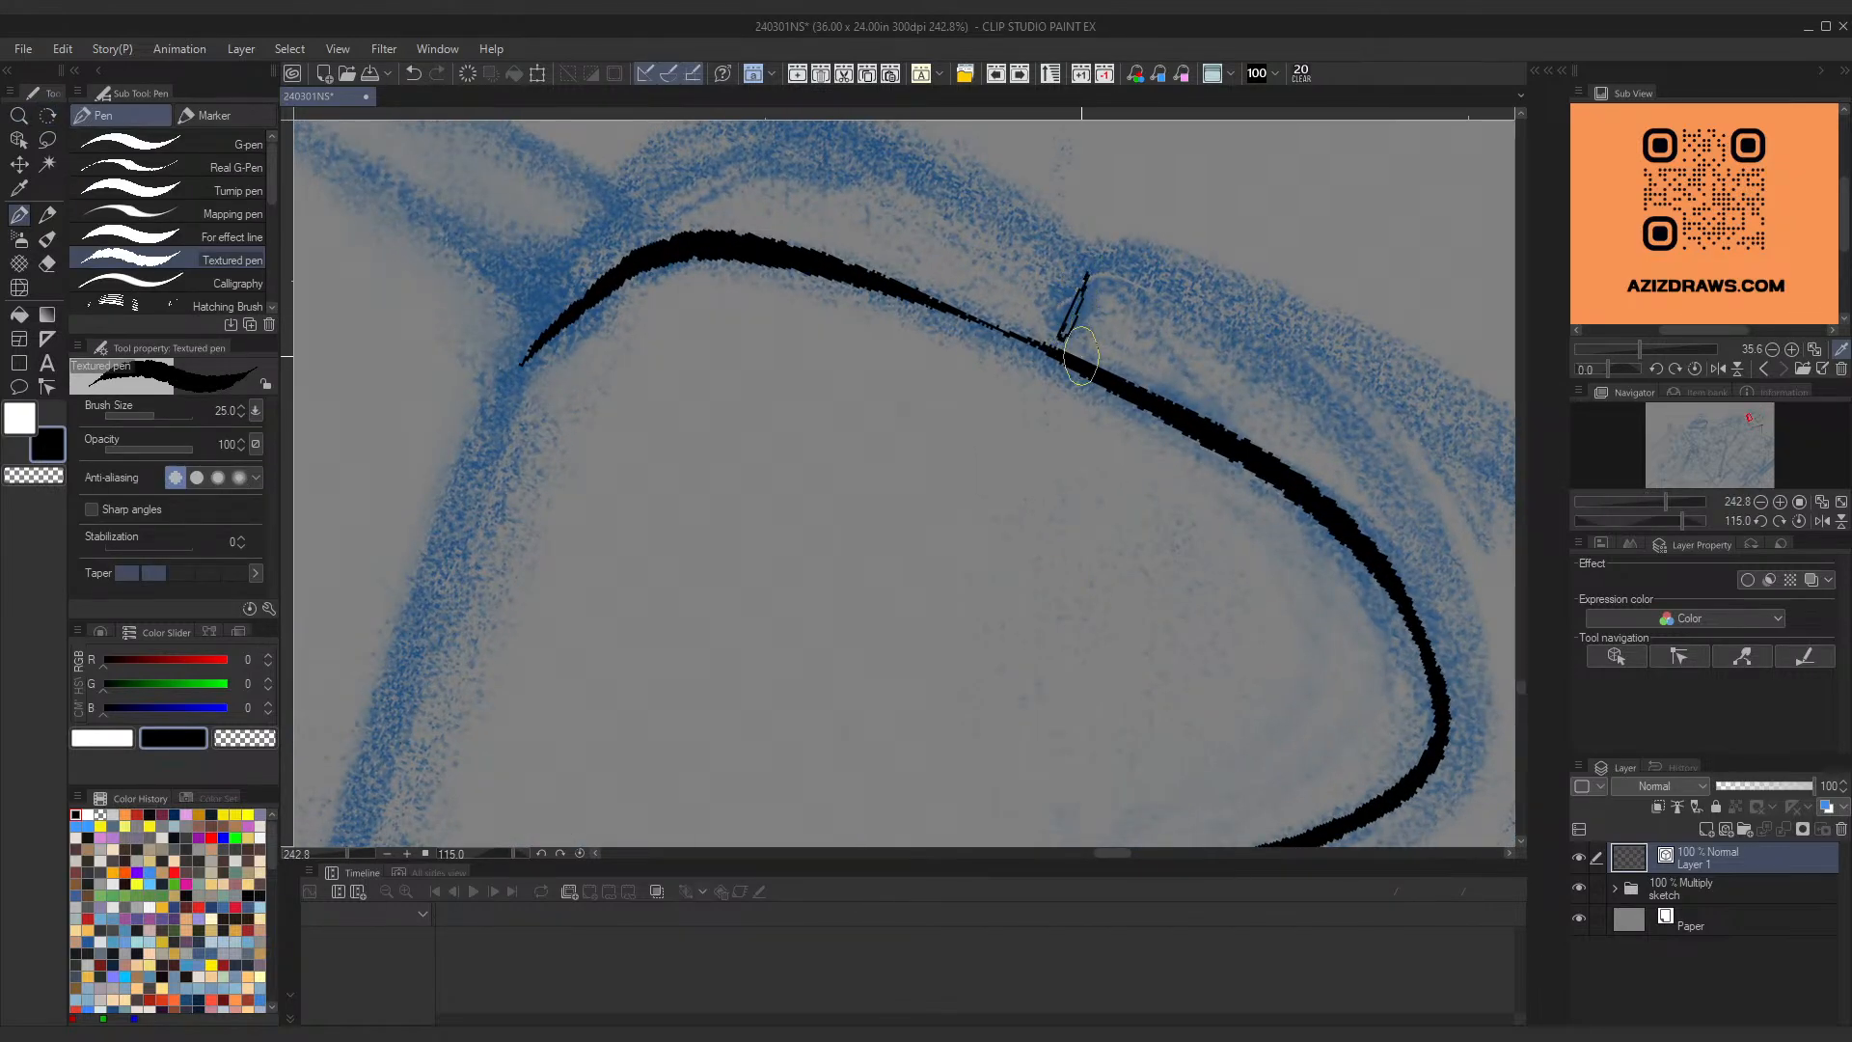
{"action": "key", "text": "ctrl+z"}
{"action": "left_click_drag", "start_coordinate": [1085, 264], "coordinate": [1061, 338]}
{"action": "key", "text": "ctrl+z"}
{"action": "left_click_drag", "start_coordinate": [1080, 275], "coordinate": [1061, 343]}
{"action": "mouse_move", "coordinate": [1069, 344]}
{"action": "left_mouse_down"}
{"action": "mouse_move", "coordinate": [1080, 281]}
{"action": "mouse_move", "coordinate": [915, 368]}
{"action": "left_mouse_up"}
Step: Ink the front edge of the mouthpiece from the visor's lower front corner down to the jaw, undoing unwanted attempts
{"action": "key", "text": "ctrl+space"}
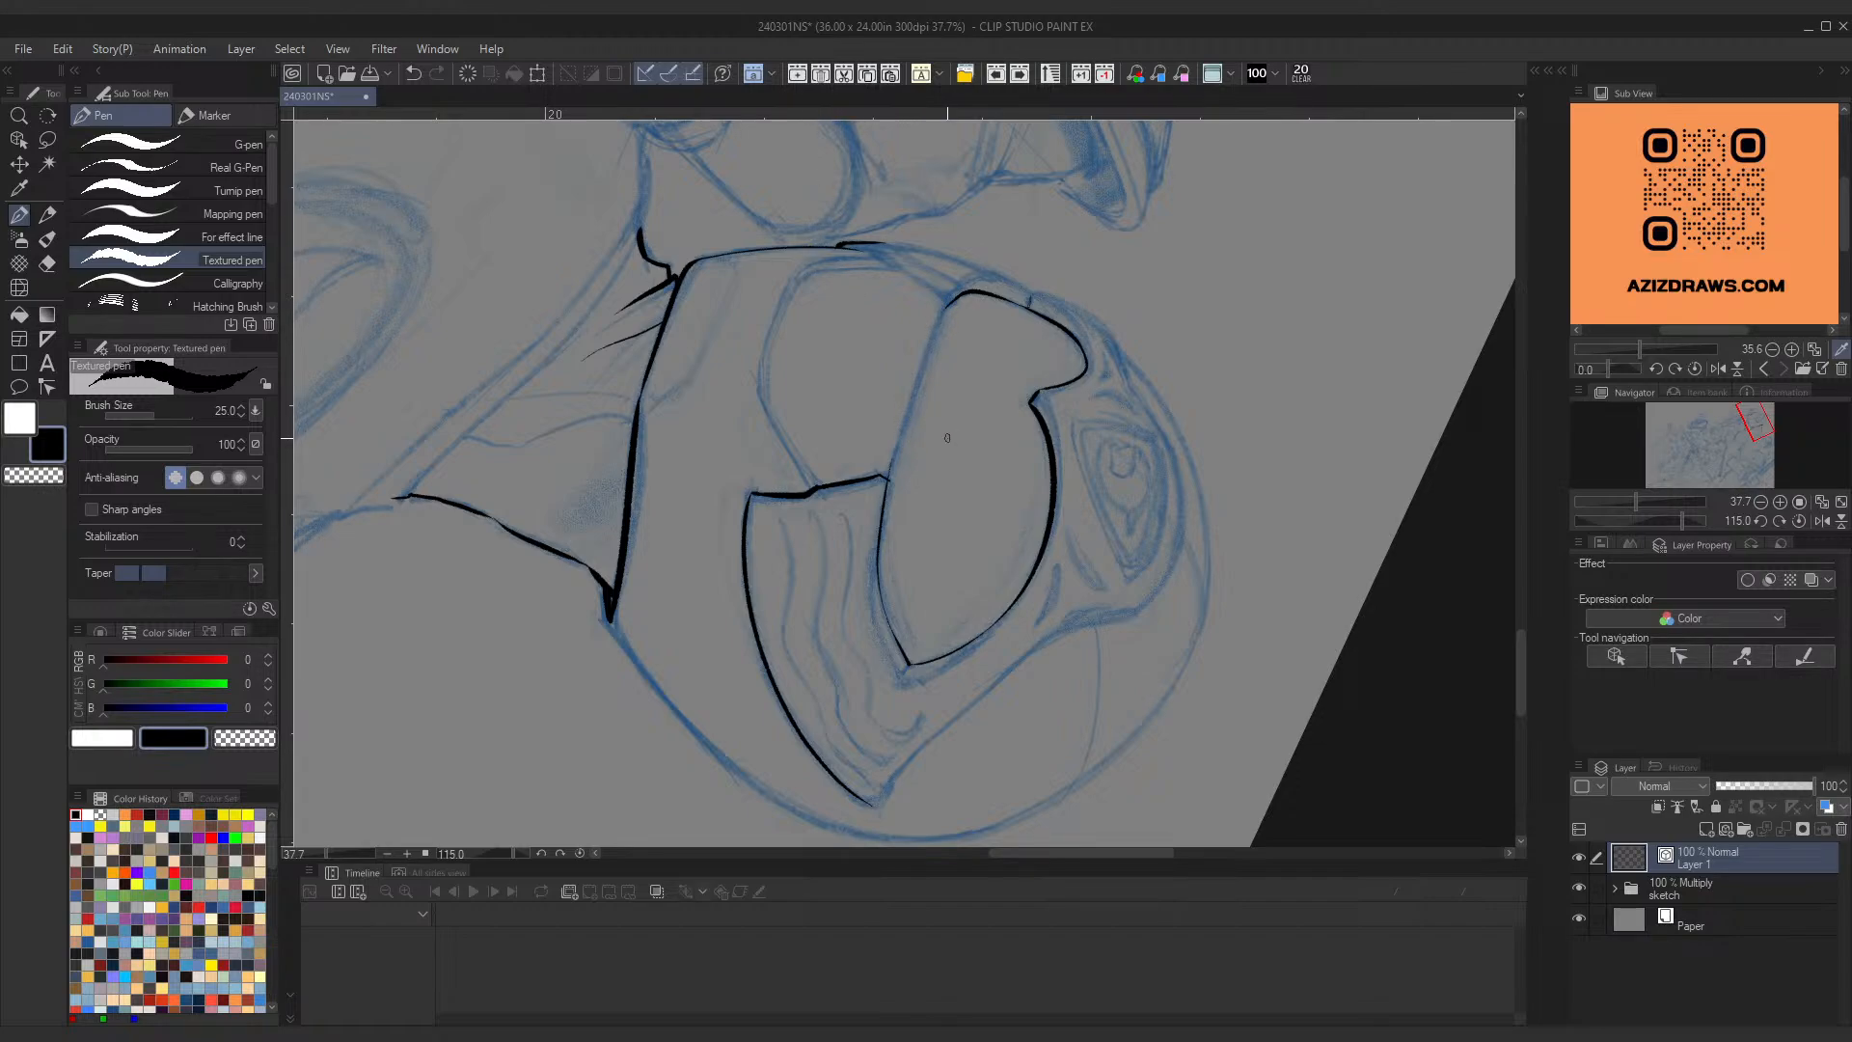
{"action": "key", "text": "shift+space"}
{"action": "left_click_drag", "start_coordinate": [1025, 520], "coordinate": [810, 555]}
{"action": "key", "text": "ctrl+space"}
{"action": "key", "text": "space"}
{"action": "left_click_drag", "start_coordinate": [732, 695], "coordinate": [742, 468]}
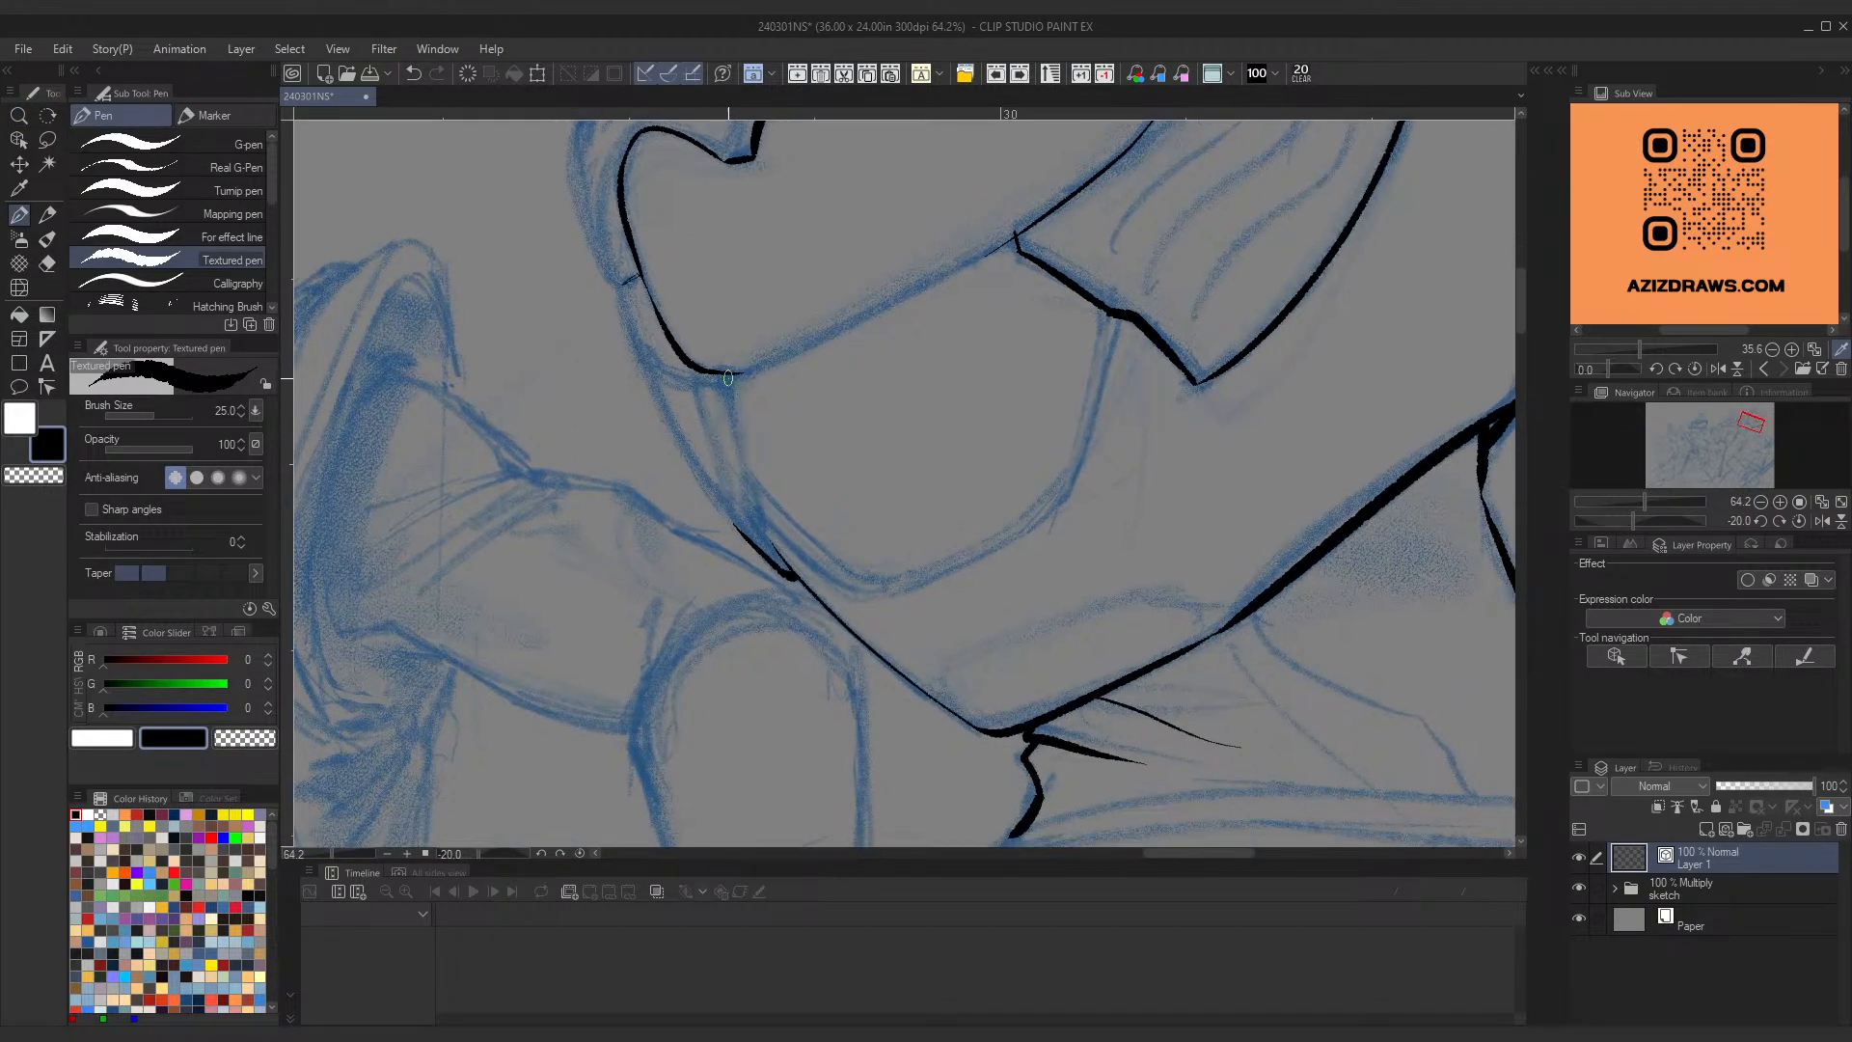
{"action": "left_click_drag", "start_coordinate": [727, 373], "coordinate": [743, 480]}
{"action": "key", "text": "ctrl+z"}
{"action": "left_click_drag", "start_coordinate": [725, 375], "coordinate": [748, 490]}
{"action": "key", "text": "ctrl+z"}
{"action": "left_click_drag", "start_coordinate": [726, 375], "coordinate": [748, 490]}
{"action": "left_click_drag", "start_coordinate": [726, 374], "coordinate": [748, 497]}
{"action": "key", "text": "ctrl+z"}
{"action": "mouse_move", "coordinate": [726, 373]}
{"action": "left_mouse_down"}
{"action": "mouse_move", "coordinate": [783, 565]}
{"action": "mouse_move", "coordinate": [777, 550]}
{"action": "left_mouse_up"}
{"action": "key", "text": "ctrl+z"}
{"action": "key", "text": "ctrl+z"}
{"action": "key", "text": "ctrl+space"}
{"action": "mouse_move", "coordinate": [851, 396]}
{"action": "left_mouse_down"}
{"action": "mouse_move", "coordinate": [769, 446]}
{"action": "mouse_move", "coordinate": [836, 380]}
{"action": "left_mouse_up"}
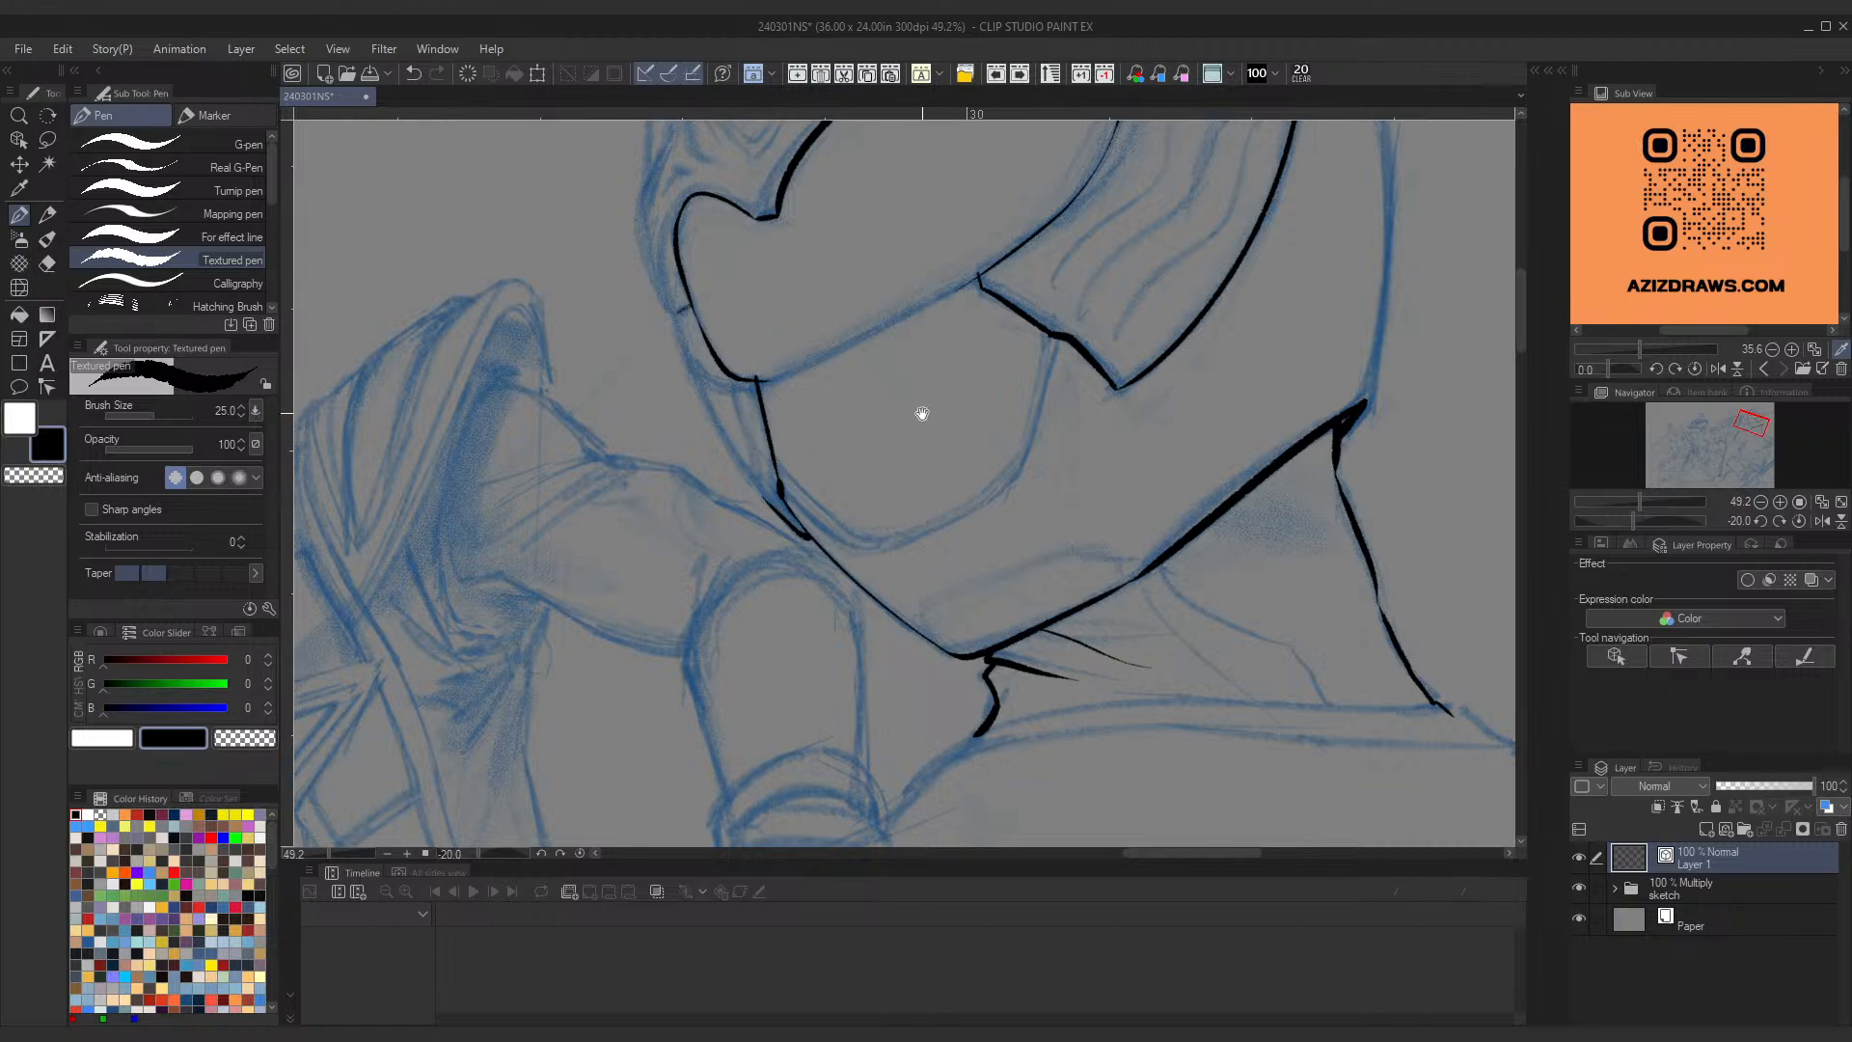
Step: Check the junction of the visor's lower front corner and the mouthpiece edge, undoing and redoing the latest strokes
{"action": "left_click_drag", "start_coordinate": [923, 412], "coordinate": [807, 604]}
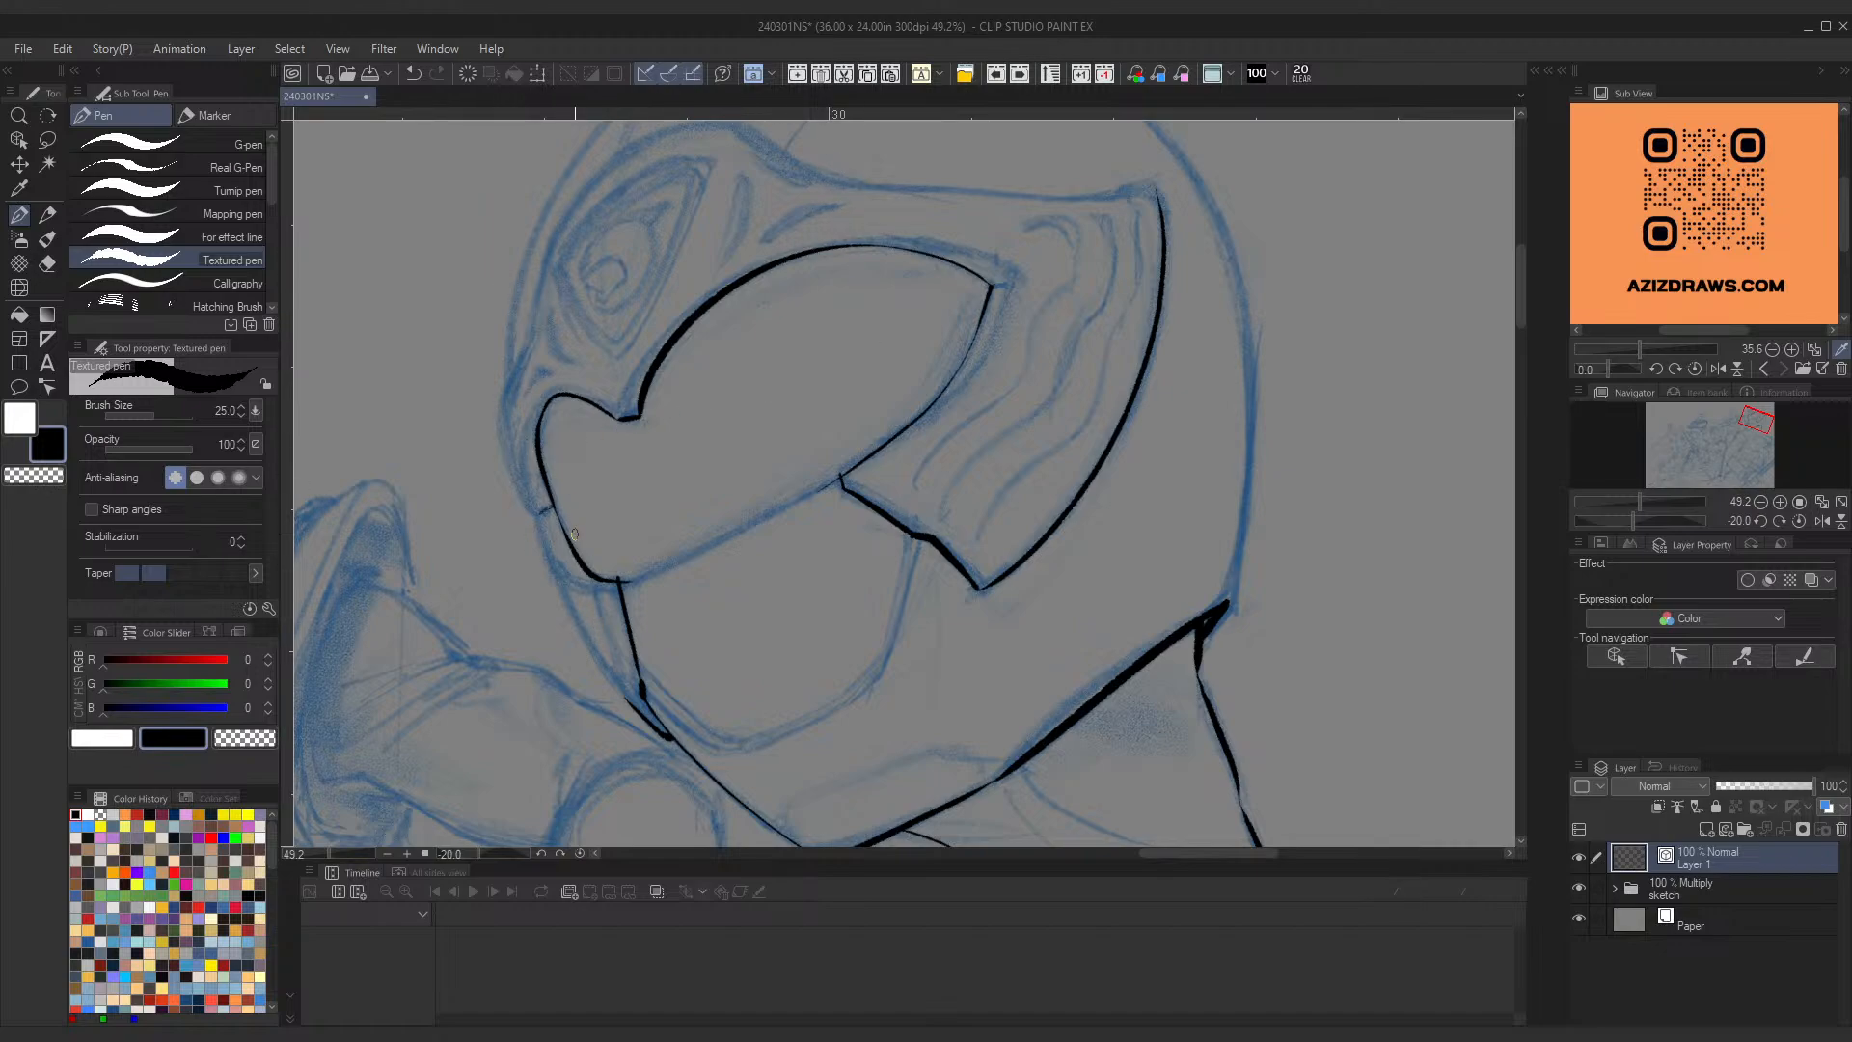
{"action": "mouse_move", "coordinate": [603, 593]}
{"action": "left_mouse_down"}
{"action": "mouse_move", "coordinate": [708, 492]}
{"action": "mouse_move", "coordinate": [757, 536]}
{"action": "mouse_move", "coordinate": [800, 532]}
{"action": "left_mouse_up"}
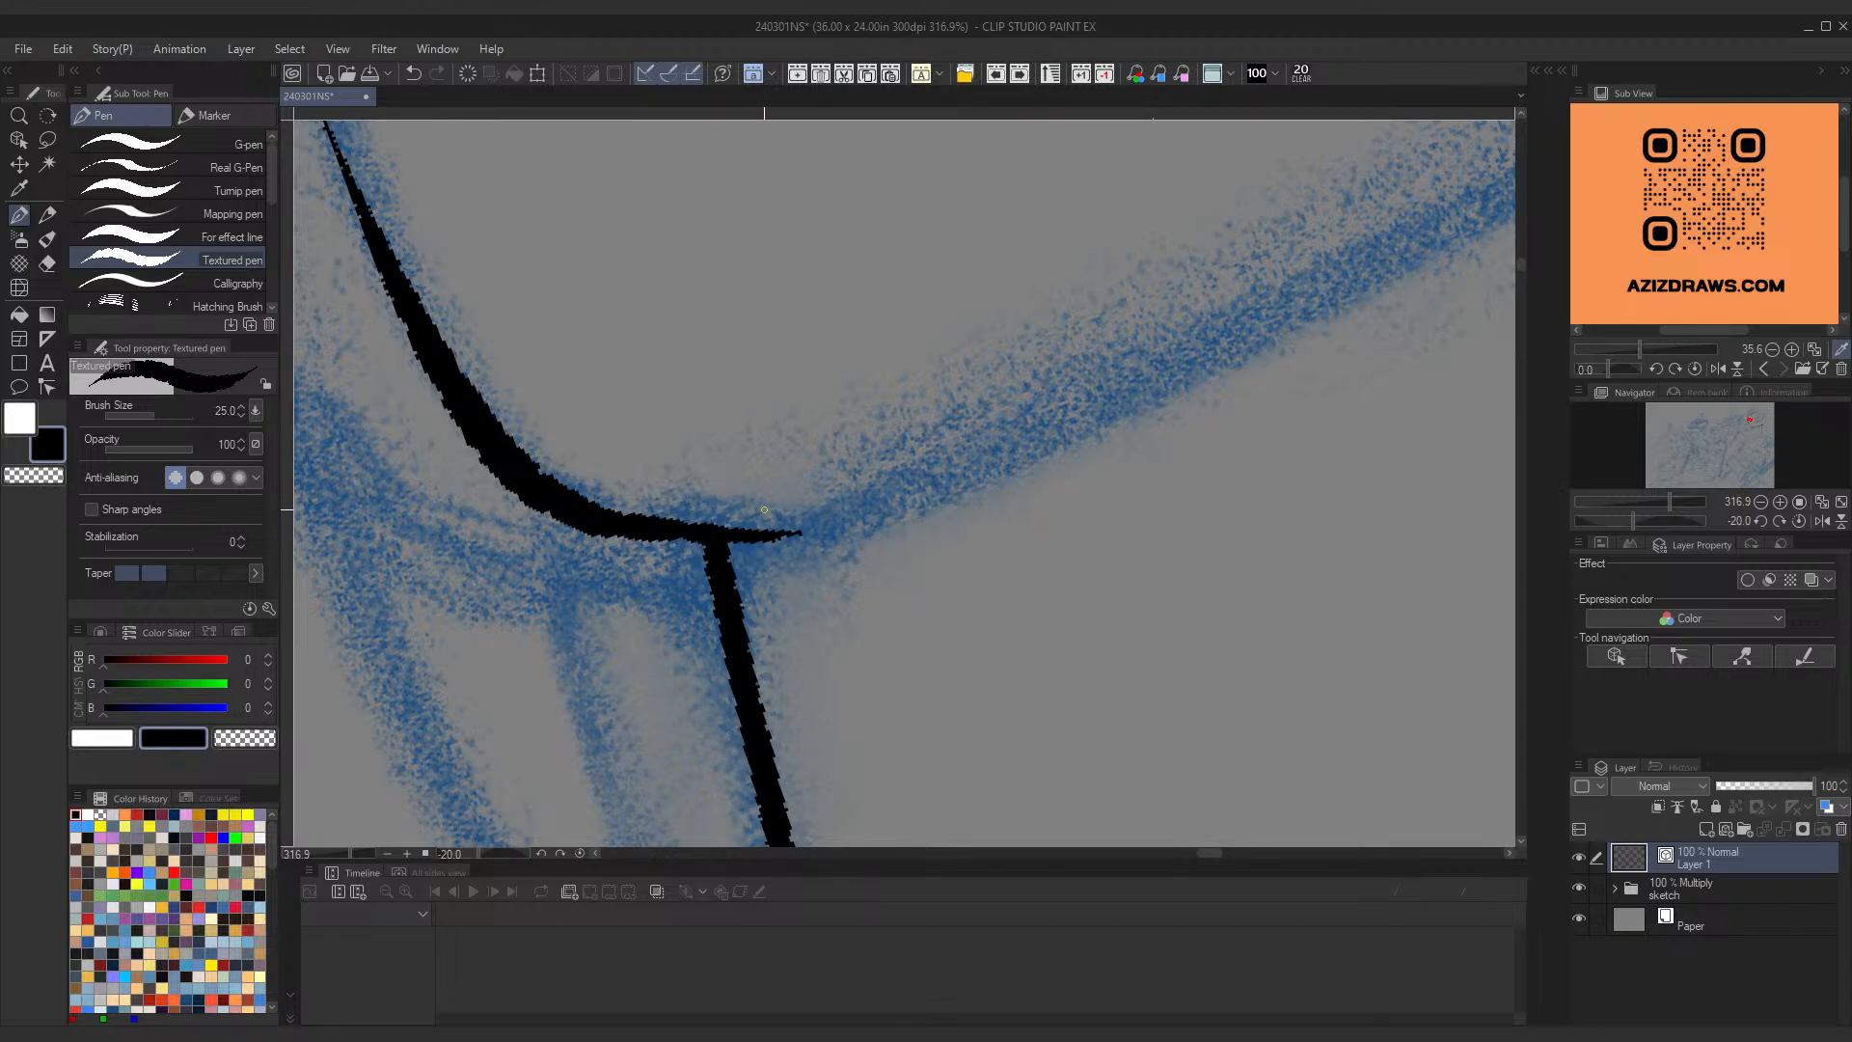
{"action": "key", "text": "ctrl+z"}
{"action": "key", "text": "ctrl+z"}
{"action": "key", "text": "ctrl+y"}
{"action": "key", "text": "ctrl+space"}
{"action": "left_click_drag", "start_coordinate": [889, 314], "coordinate": [733, 446]}
{"action": "key", "text": "space"}
{"action": "left_click_drag", "start_coordinate": [1096, 352], "coordinate": [871, 490]}
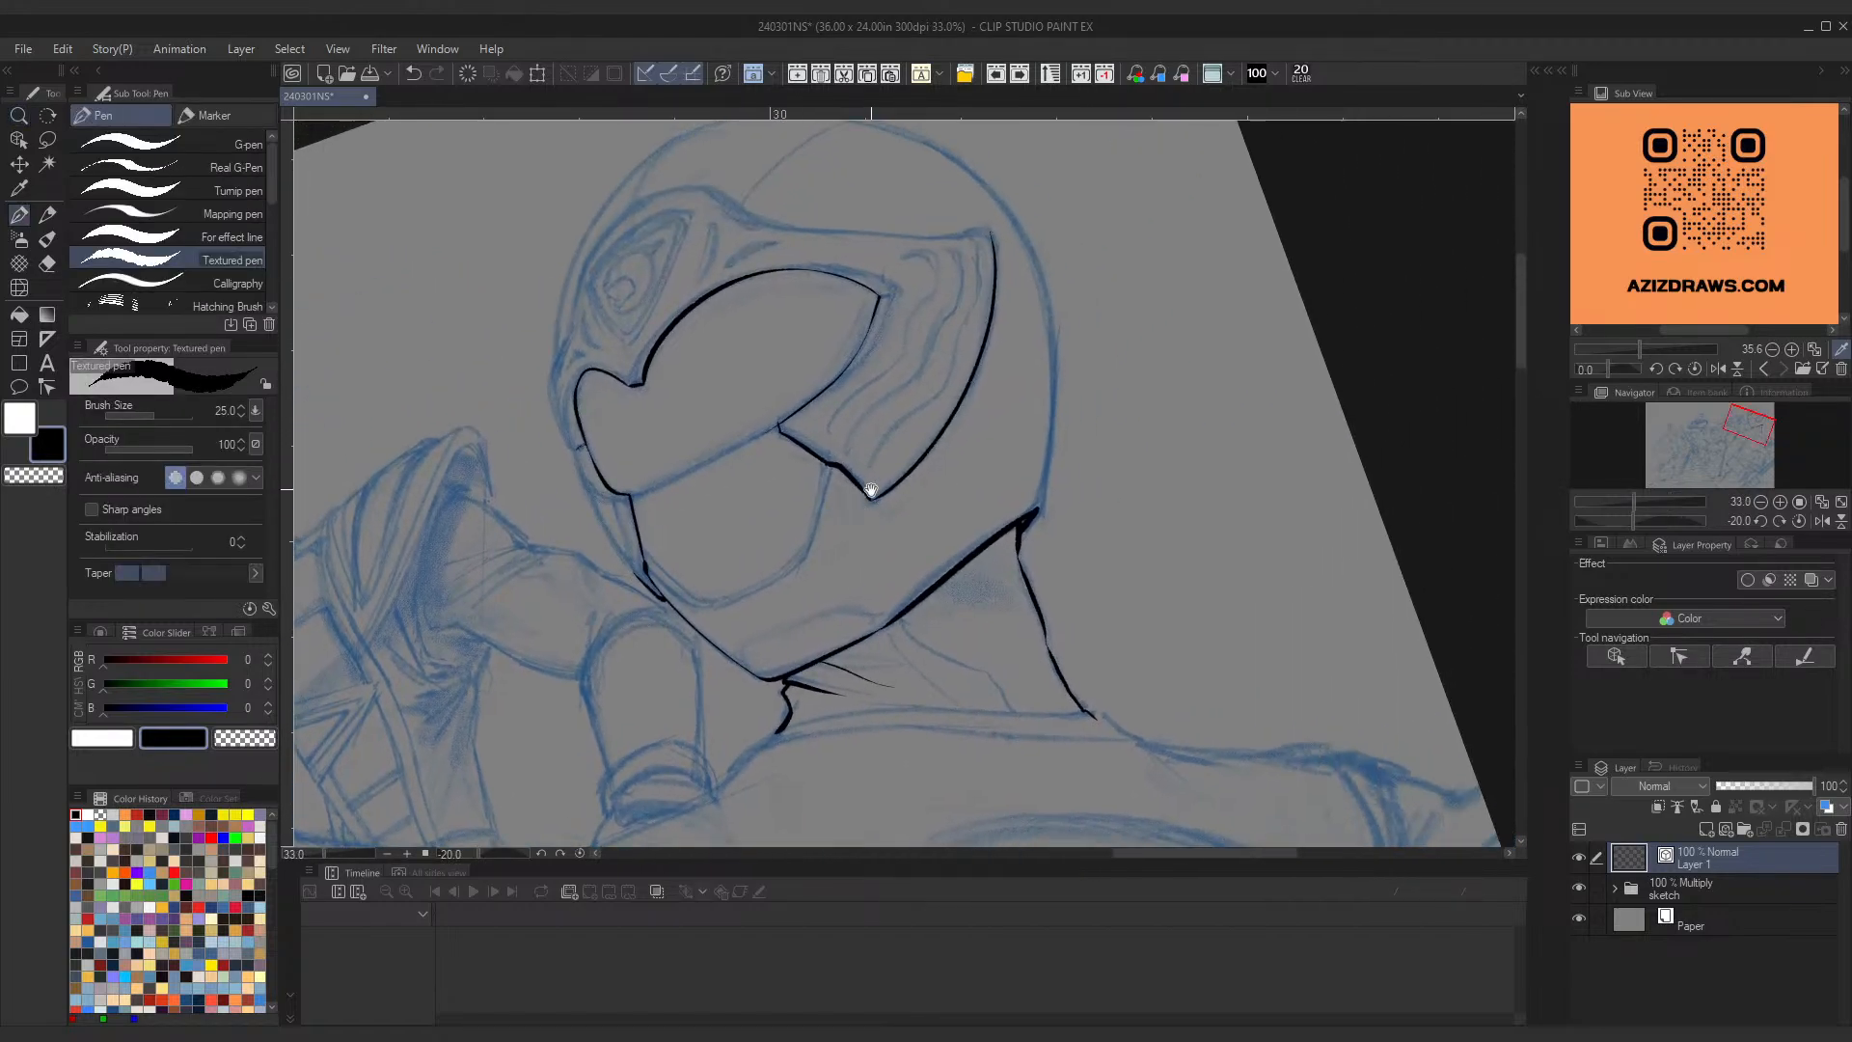
Step: Check the corner where the visor's lower edge meets the side panel and undo the last change
{"action": "key", "text": "ctrl+space"}
{"action": "left_click_drag", "start_coordinate": [800, 405], "coordinate": [923, 518]}
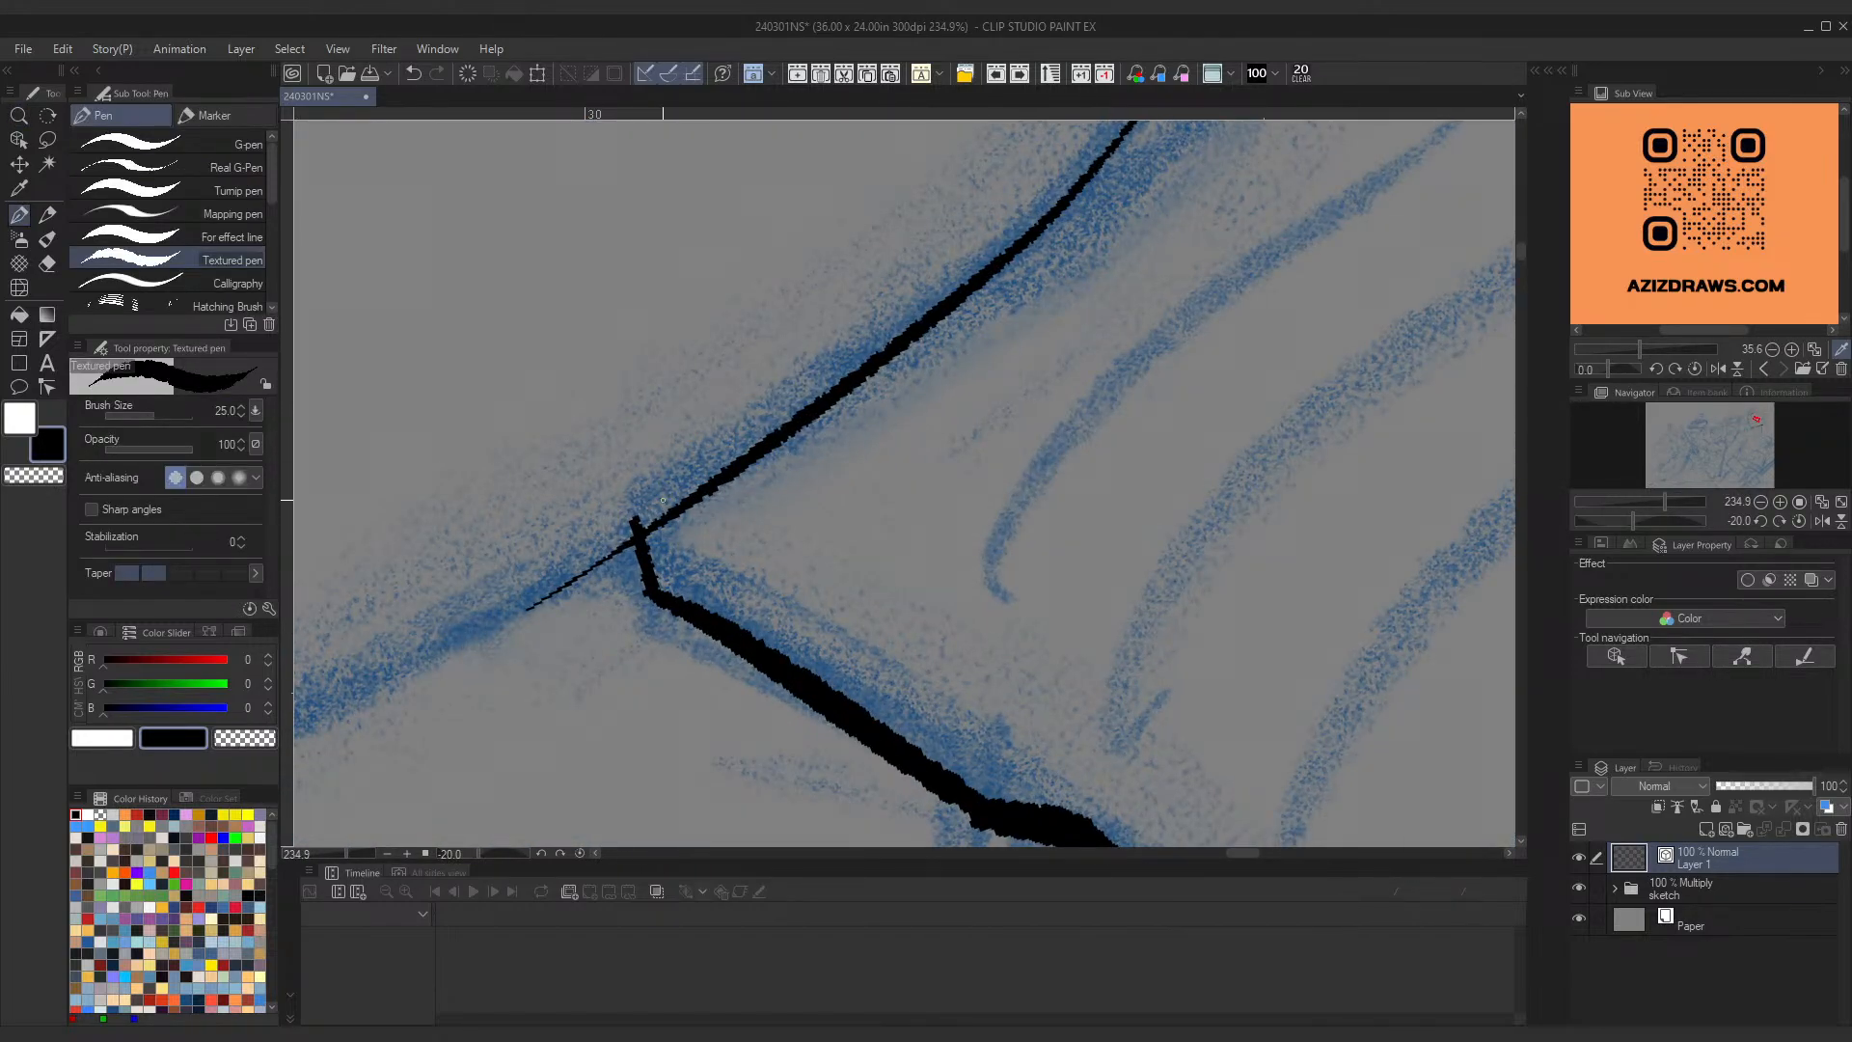
{"action": "key", "text": "ctrl+z"}
{"action": "key", "text": "ctrl+space"}
{"action": "left_click_drag", "start_coordinate": [907, 434], "coordinate": [864, 479]}
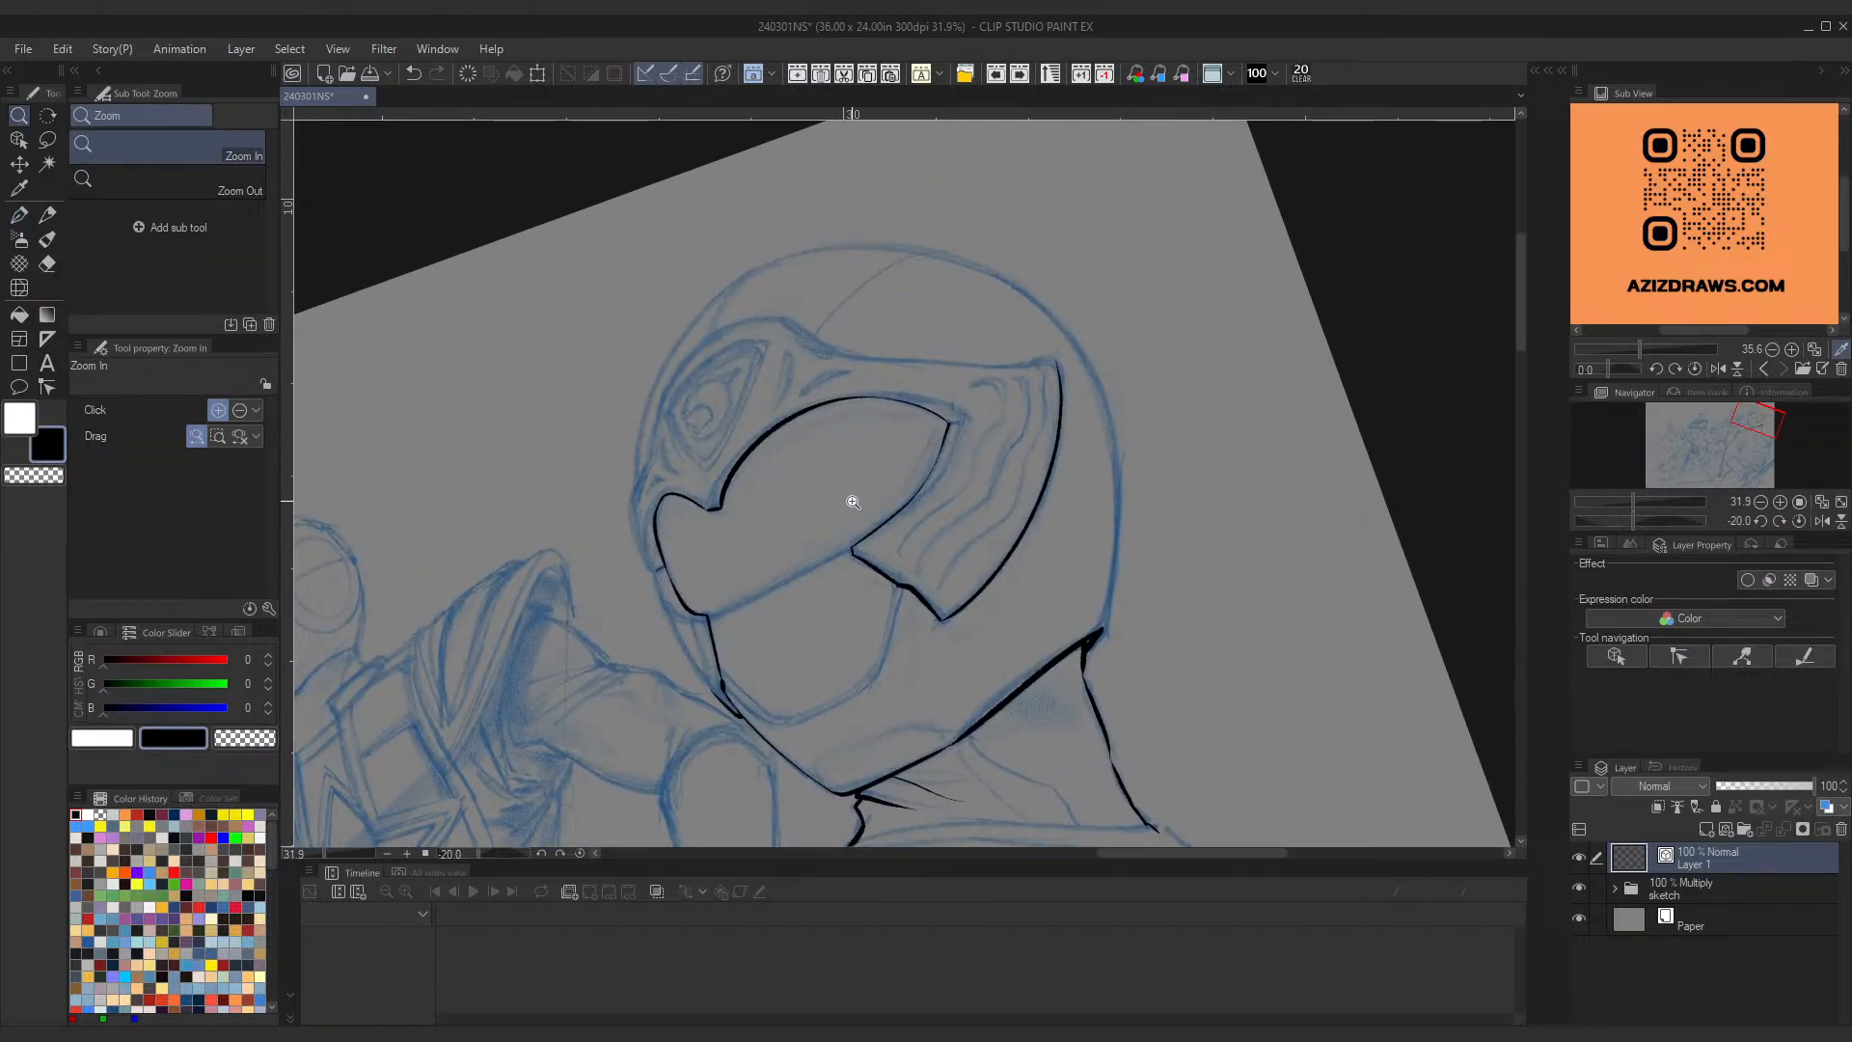
Step: Ink the helmet's outer front contour from the jaw up to the short tick and reshape it with its handles
{"action": "mouse_move", "coordinate": [660, 552]}
{"action": "left_mouse_down"}
{"action": "mouse_move", "coordinate": [720, 517]}
{"action": "mouse_move", "coordinate": [673, 555]}
{"action": "left_mouse_up"}
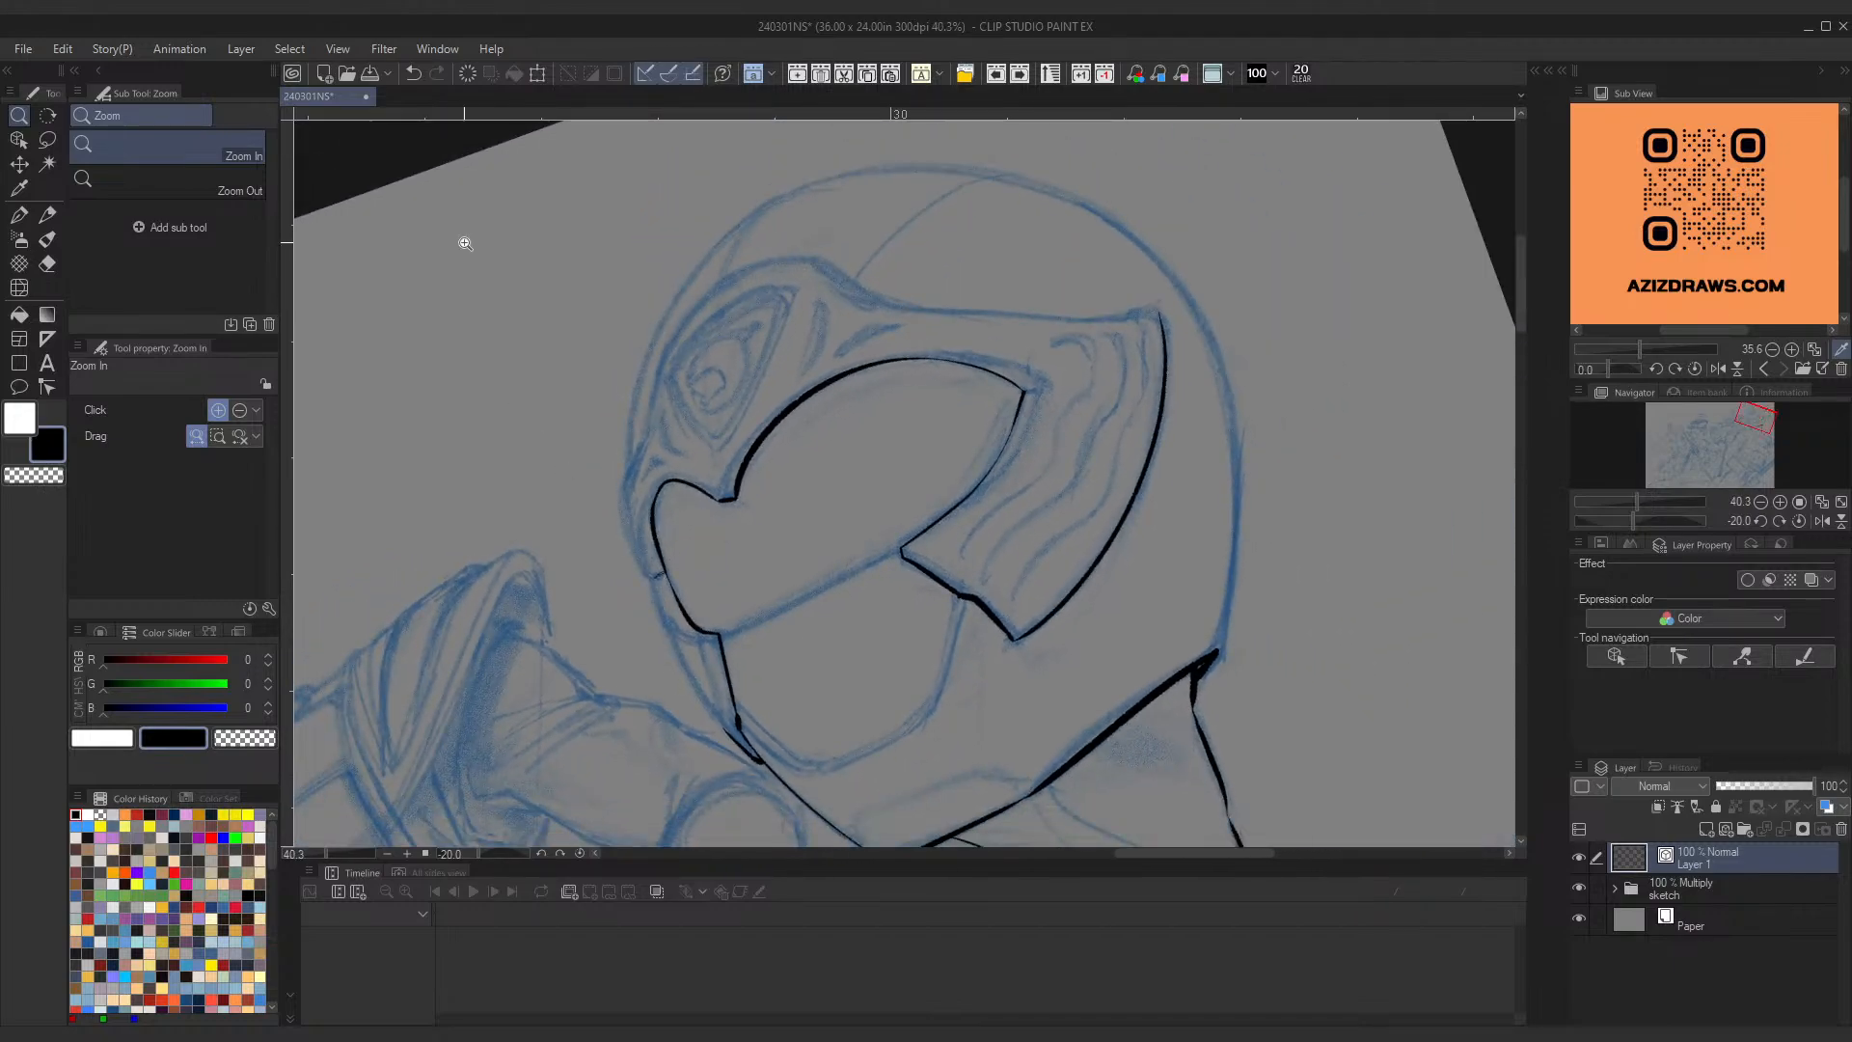
{"action": "left_click_drag", "start_coordinate": [657, 628], "coordinate": [740, 483]}
{"action": "key", "text": "shift+space"}
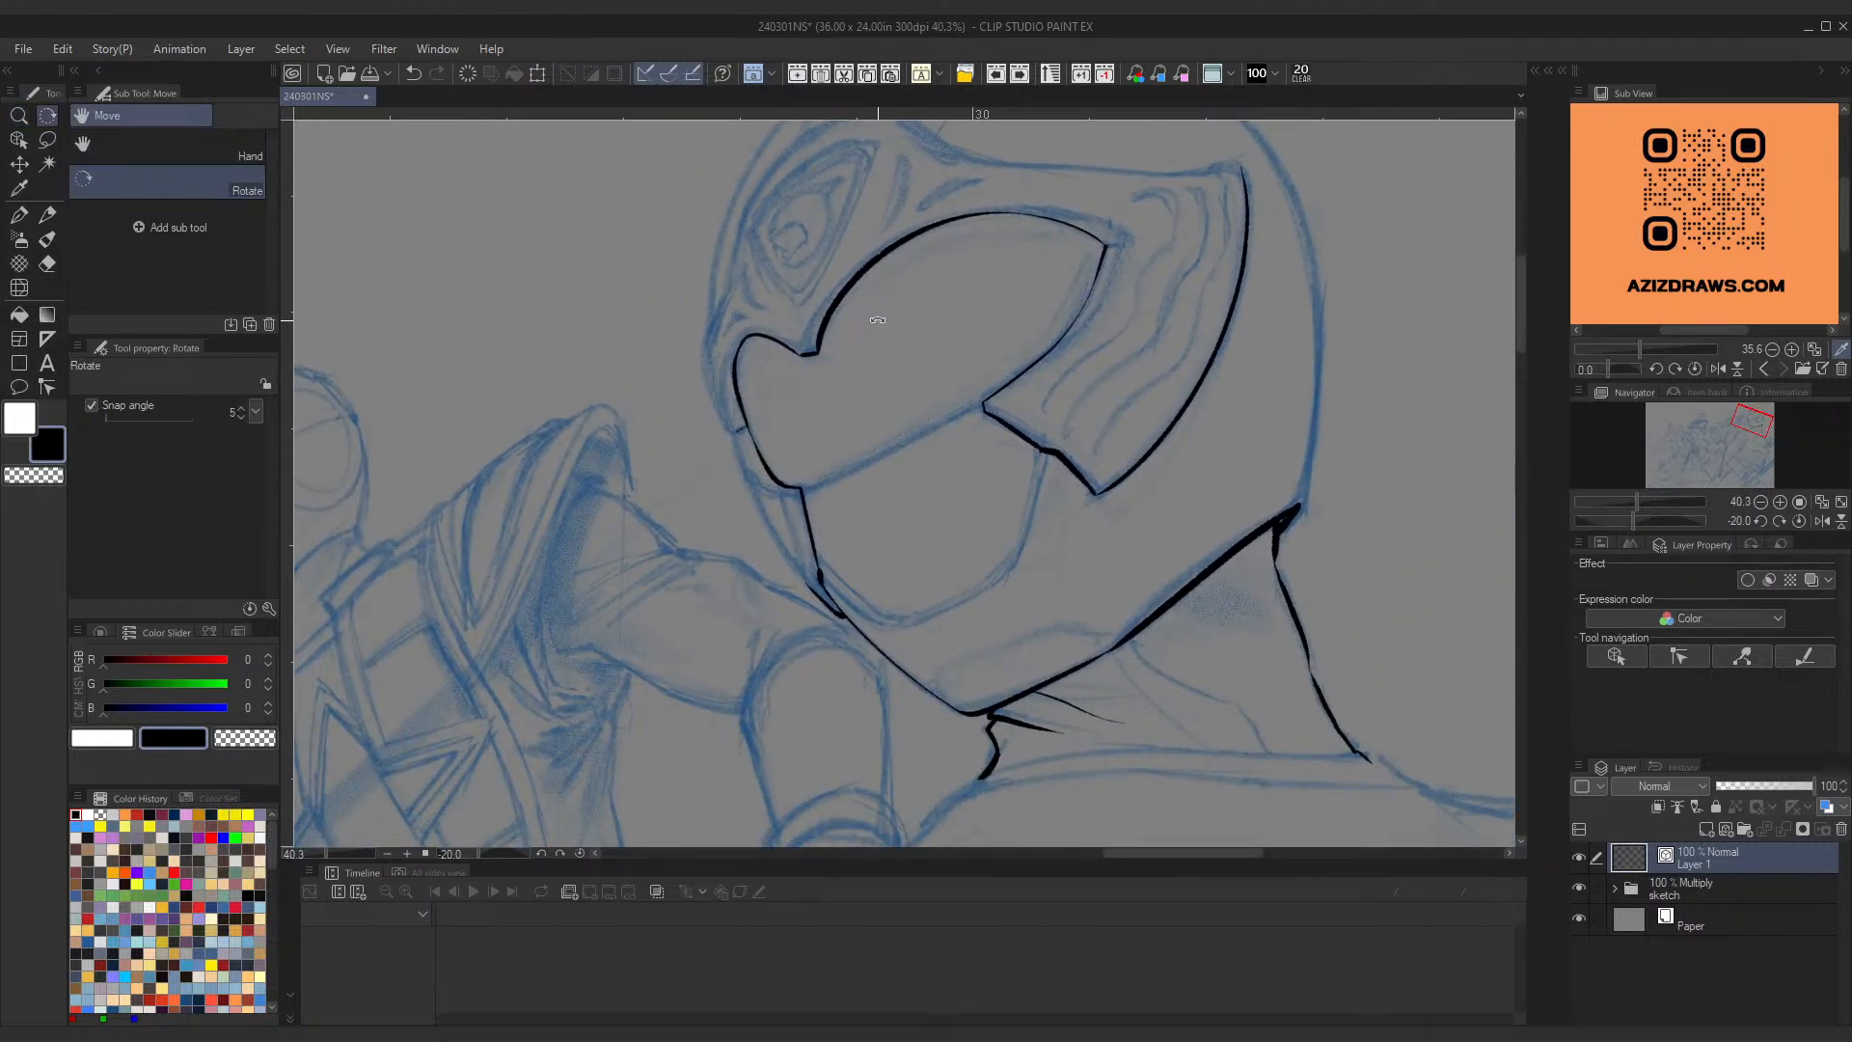
{"action": "left_click_drag", "start_coordinate": [878, 320], "coordinate": [996, 384]}
{"action": "key", "text": "ctrl+space"}
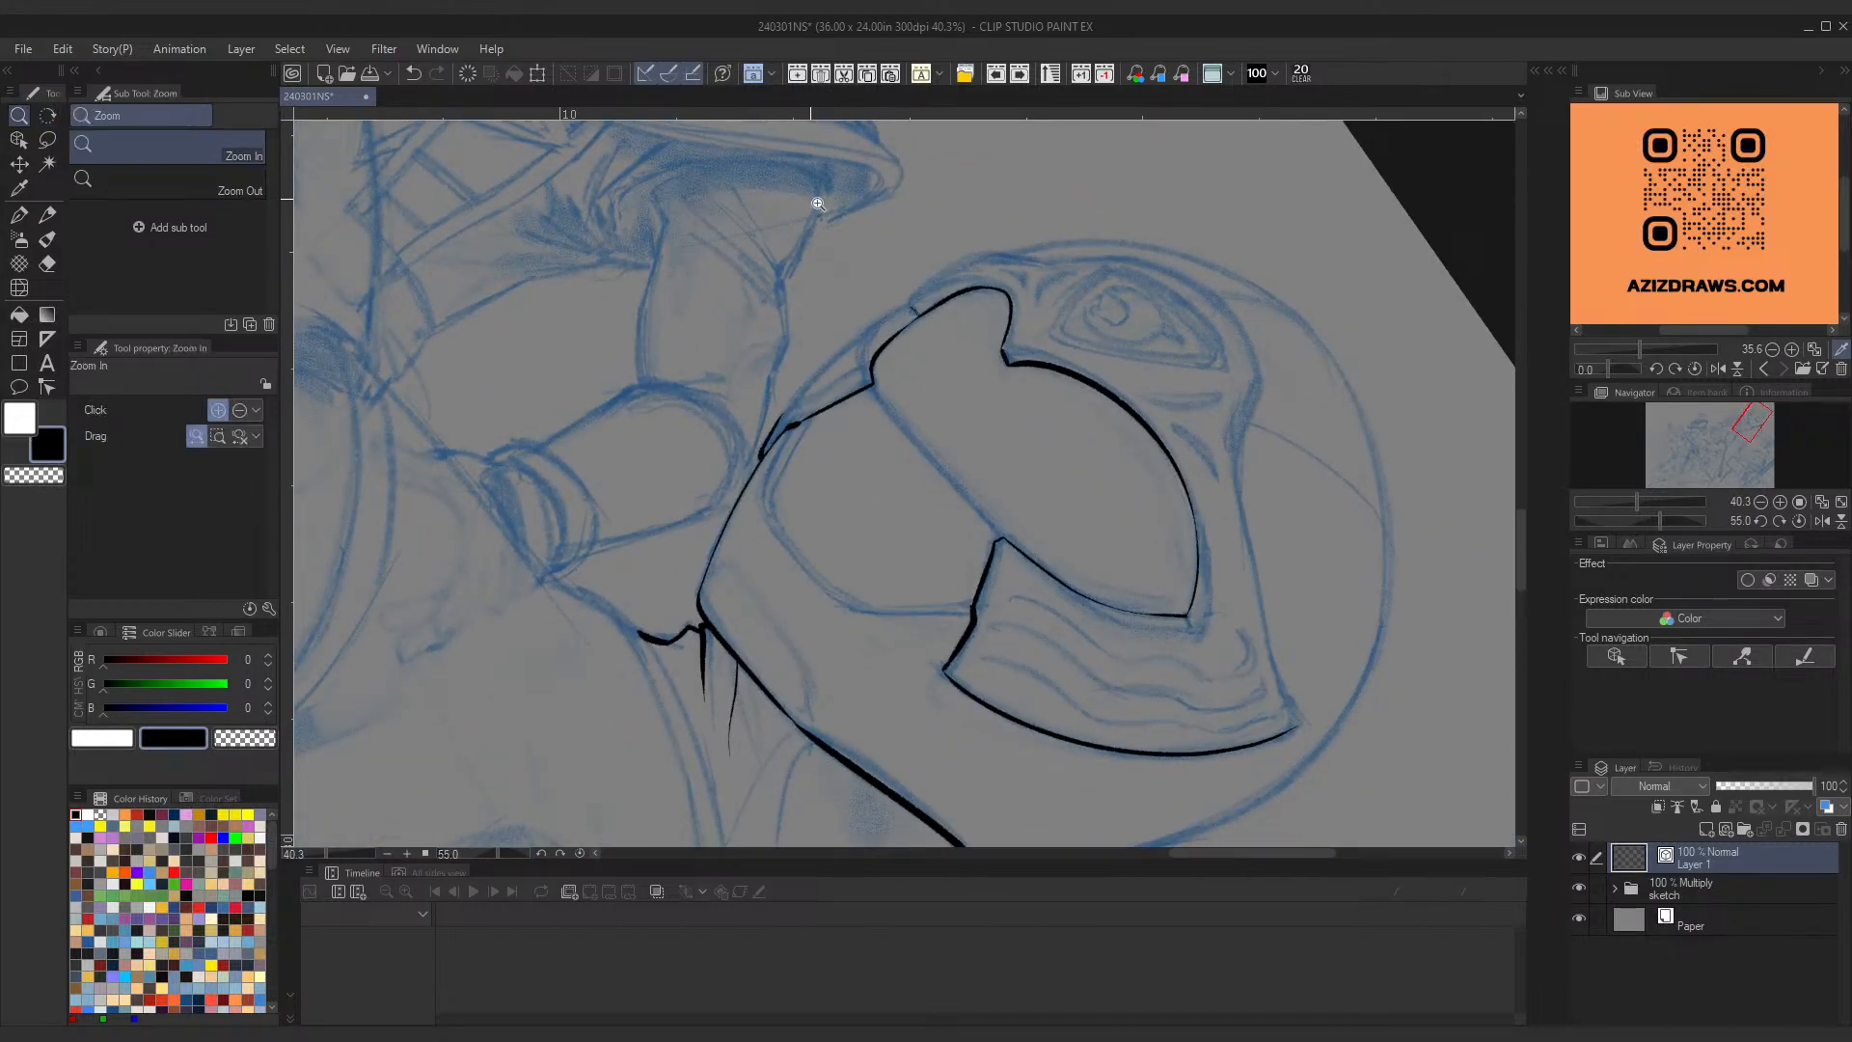
{"action": "scroll", "coordinate": [793, 451], "scroll_direction": "up", "scroll_amount": 4}
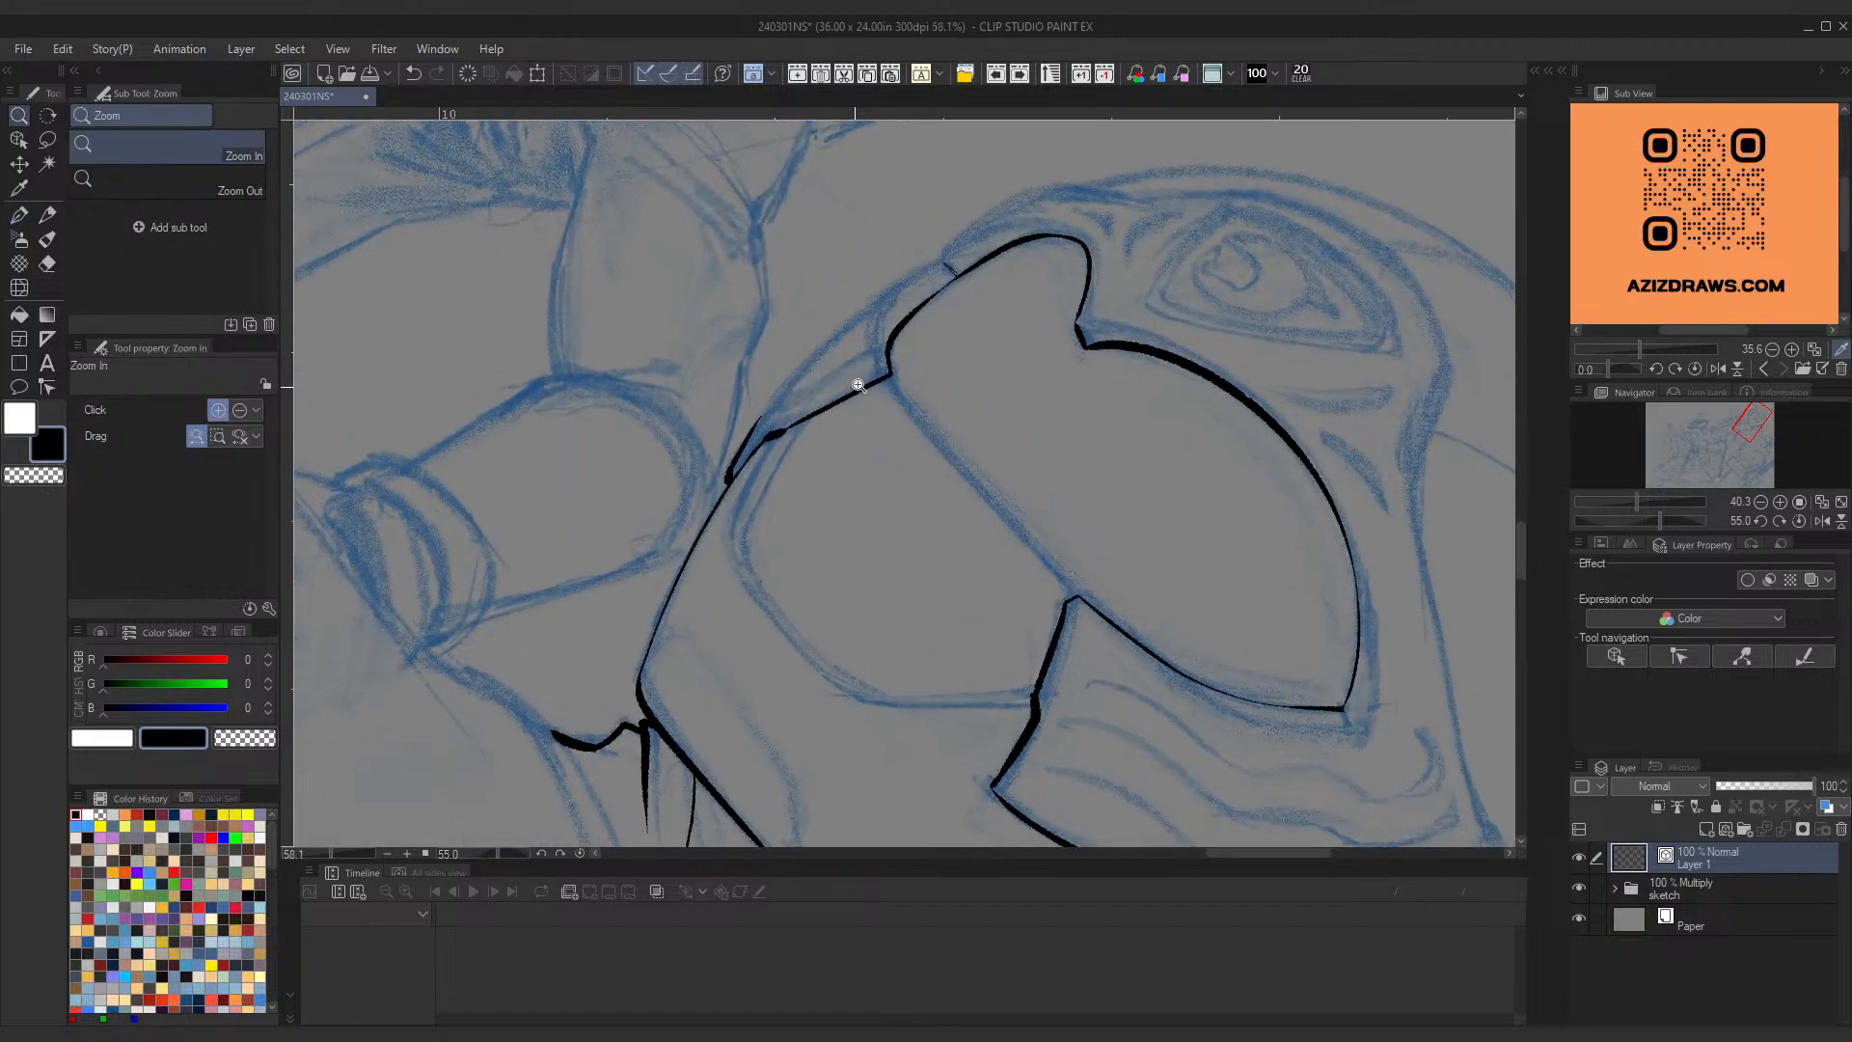
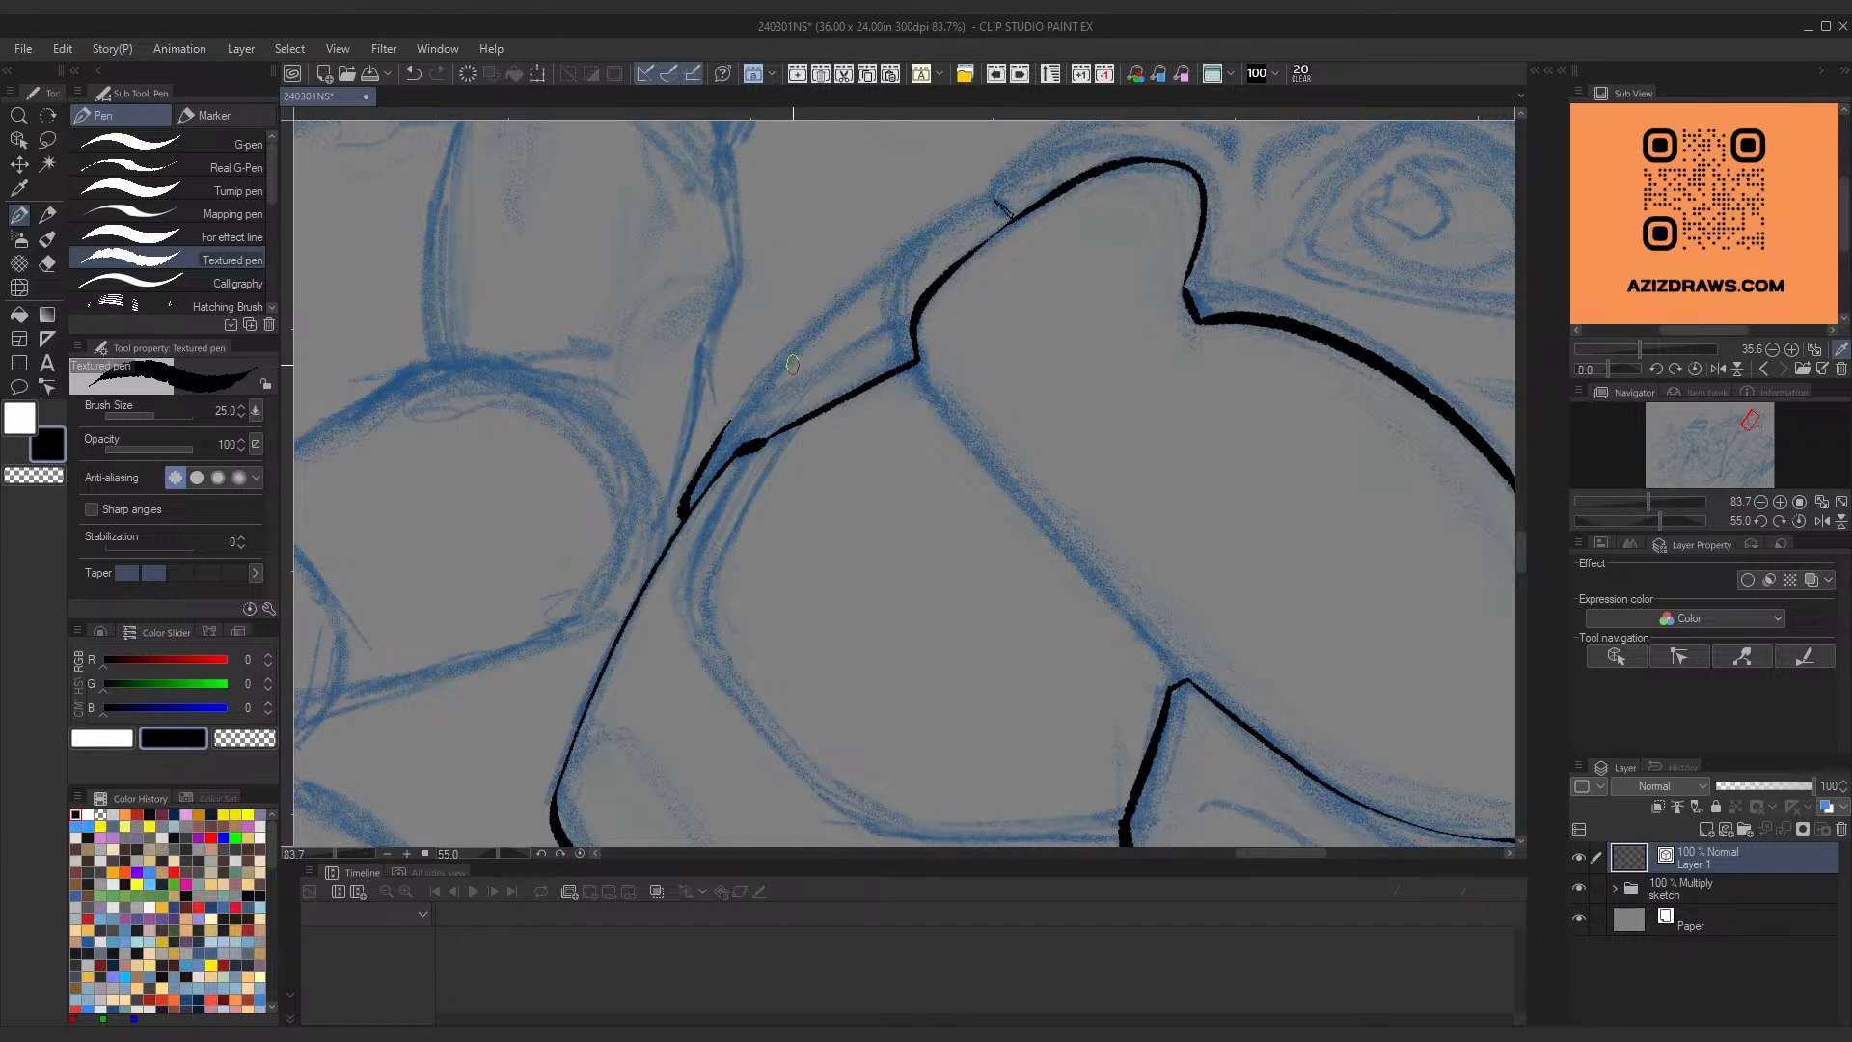
{"action": "mouse_move", "coordinate": [718, 446]}
{"action": "left_mouse_down"}
{"action": "mouse_move", "coordinate": [838, 299]}
{"action": "mouse_move", "coordinate": [1015, 185]}
{"action": "left_mouse_up"}
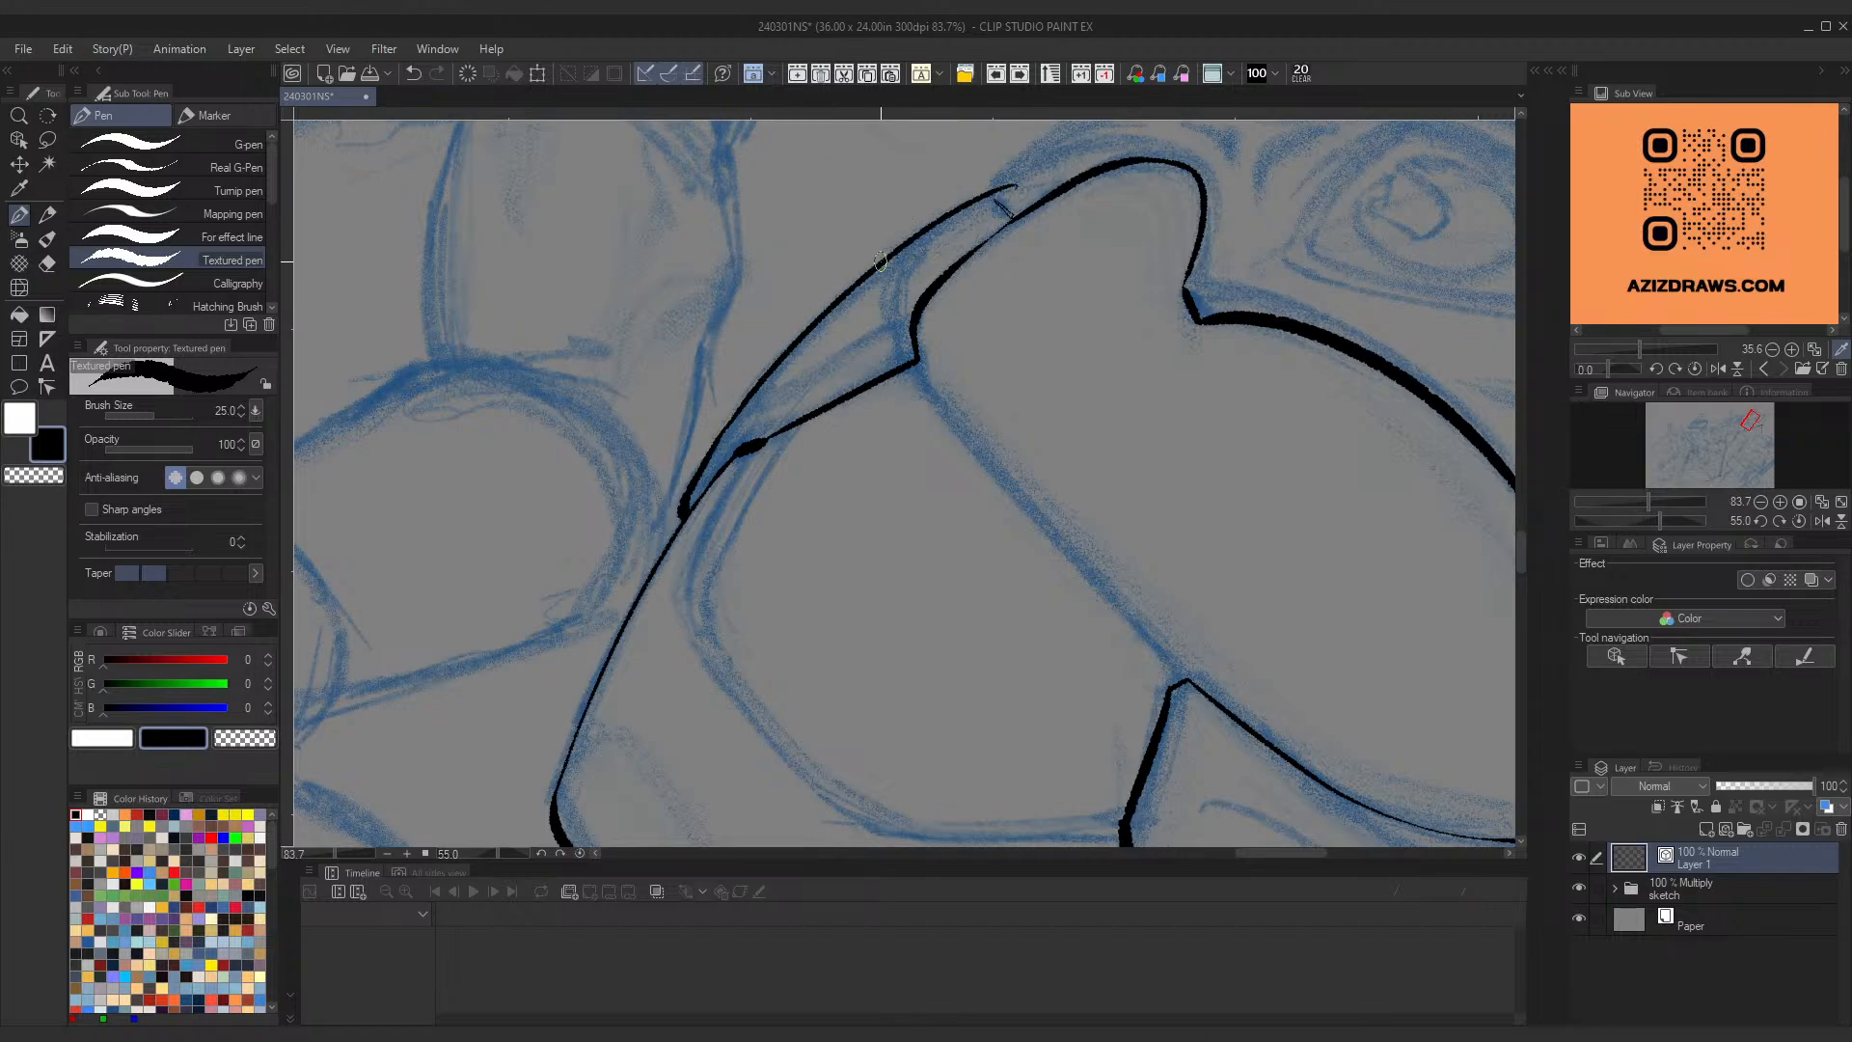
{"action": "left_click", "coordinate": [1011, 174], "text": "ctrl"}
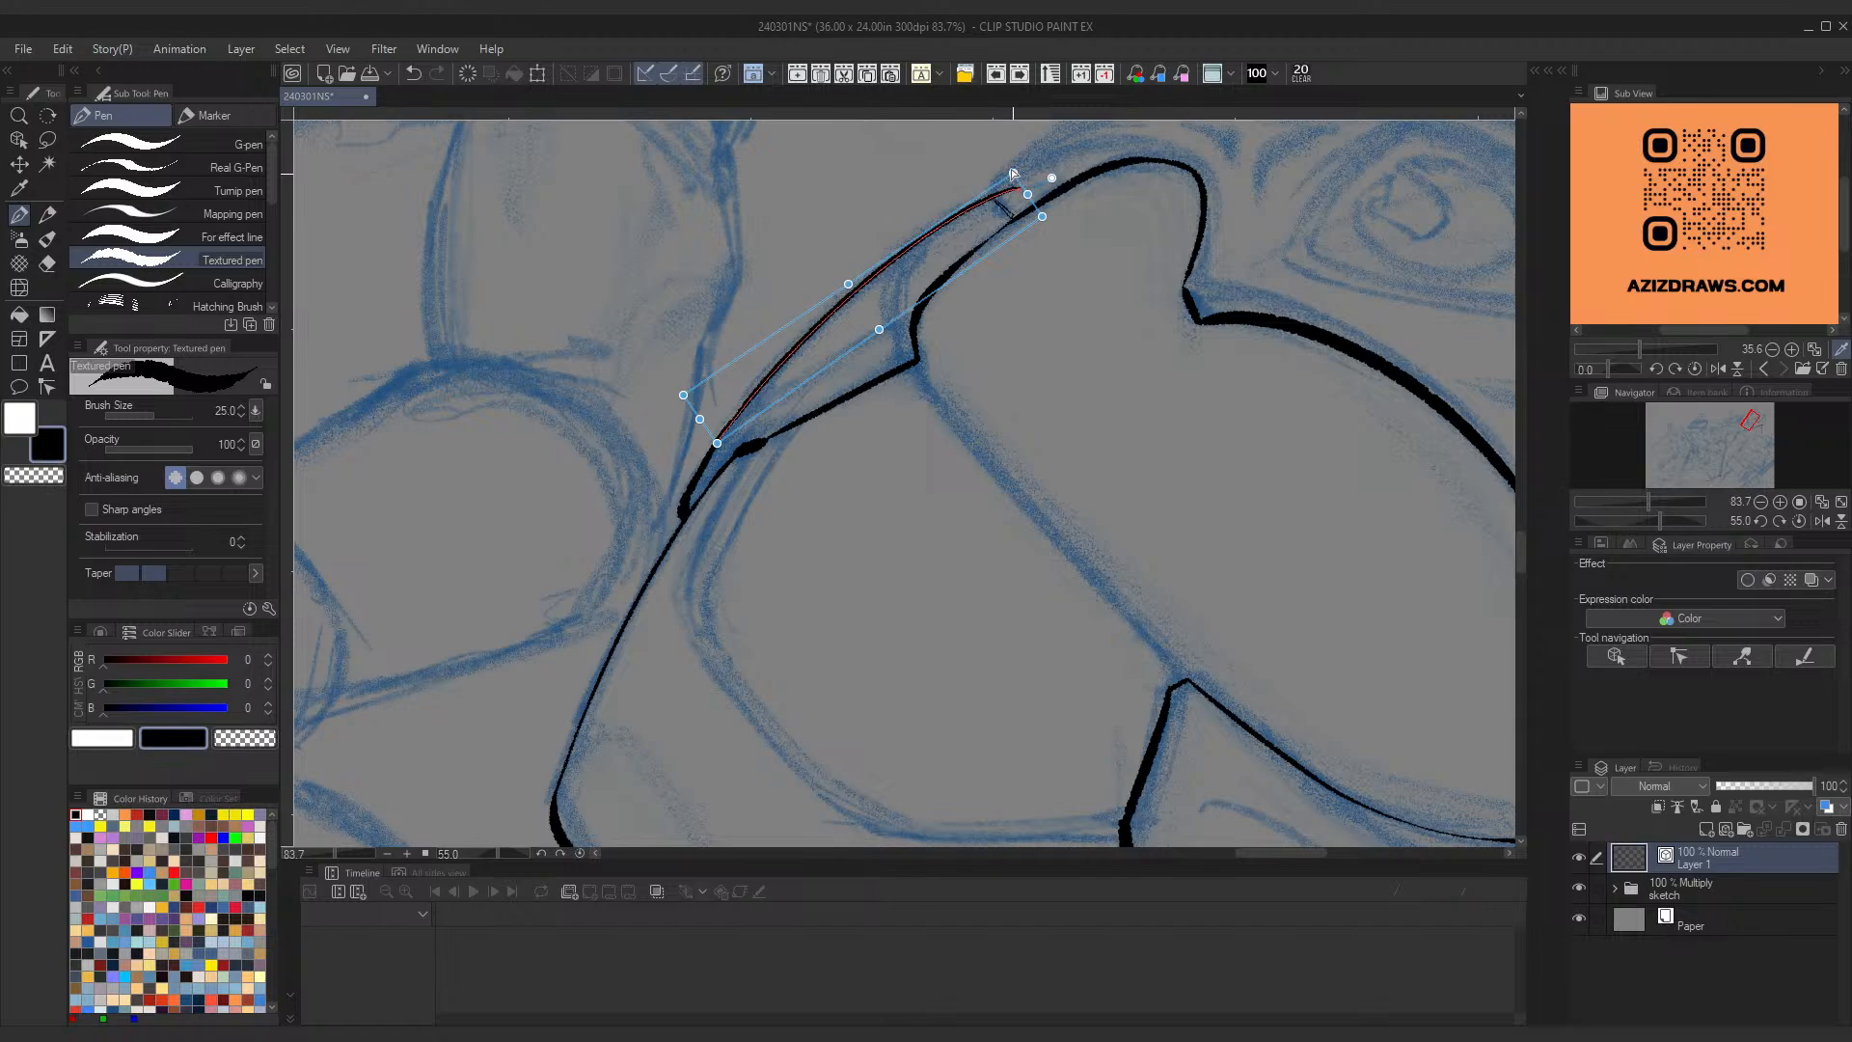
{"action": "left_click_drag", "start_coordinate": [1011, 175], "coordinate": [991, 188]}
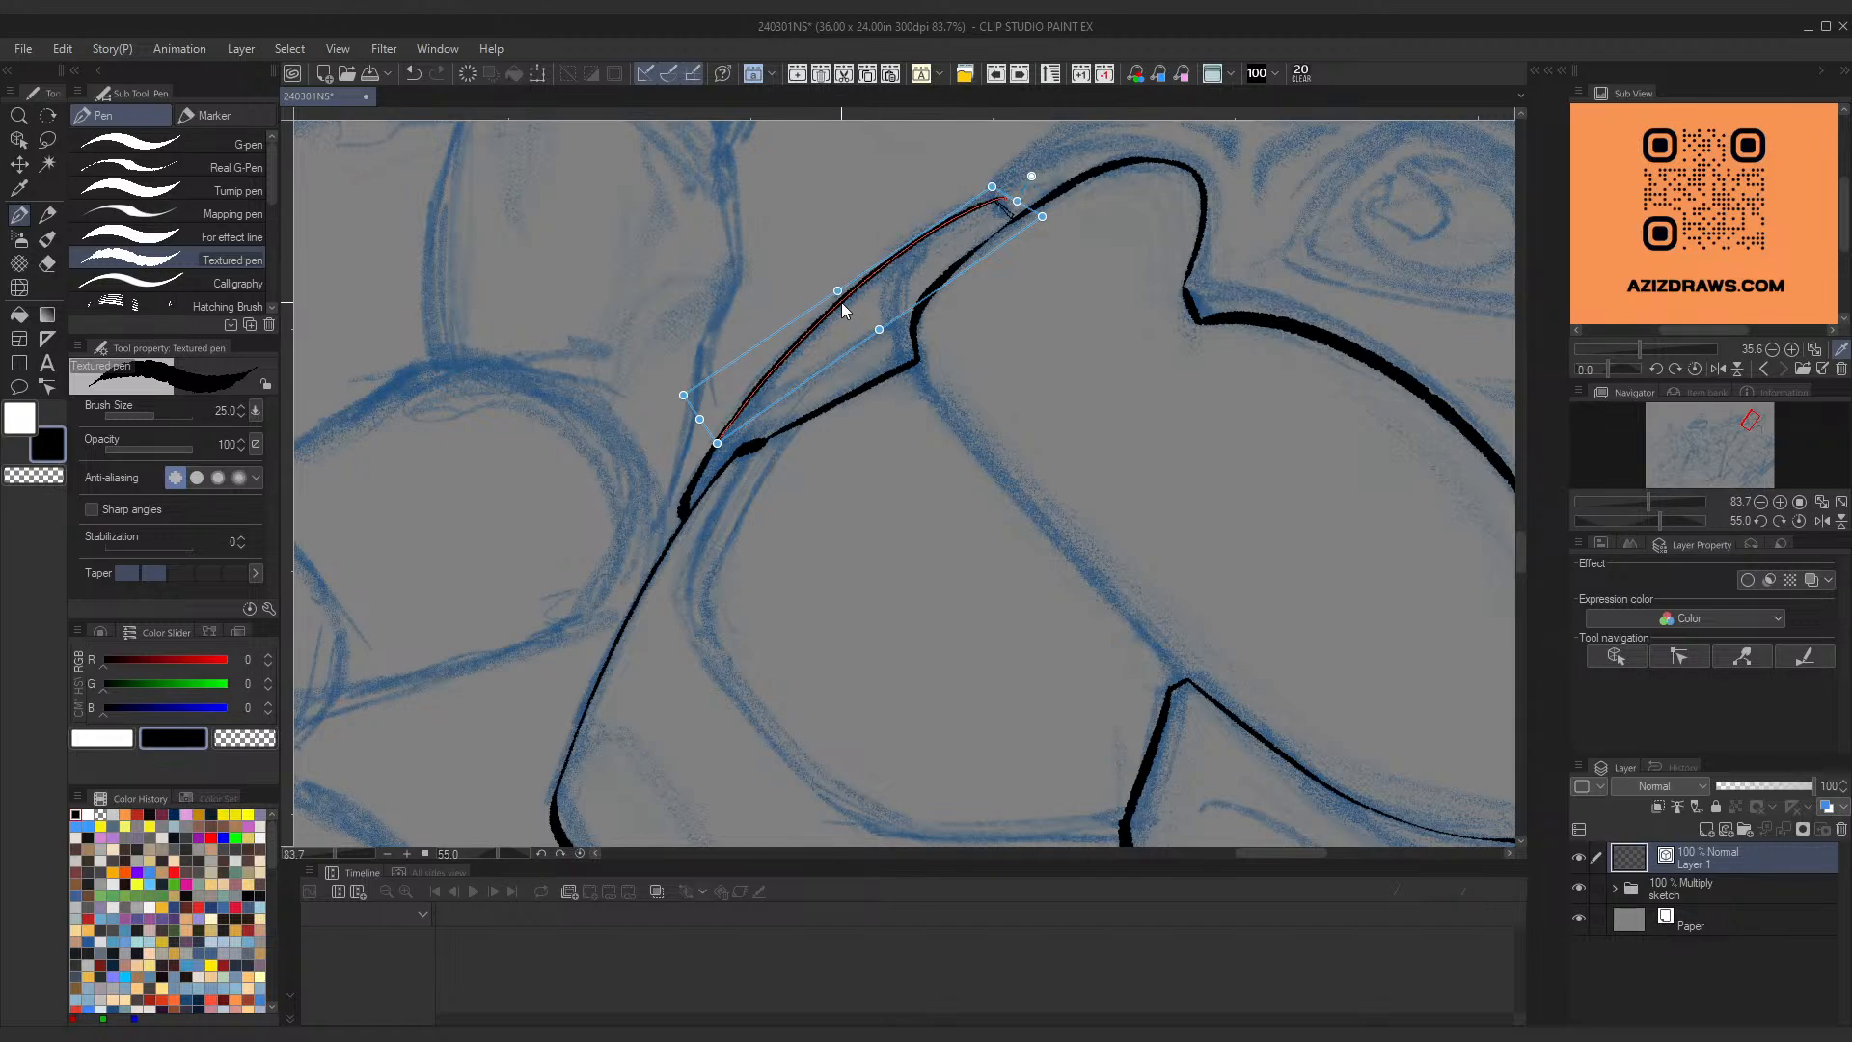
{"action": "left_click_drag", "start_coordinate": [840, 292], "coordinate": [845, 297]}
Step: Add a short thin stroke just outside the visor's lower front corner, within the helmet's front rim
{"action": "key", "text": "ctrl+space"}
{"action": "mouse_move", "coordinate": [943, 253]}
{"action": "left_mouse_down"}
{"action": "mouse_move", "coordinate": [876, 291]}
{"action": "mouse_move", "coordinate": [965, 253]}
{"action": "left_mouse_up"}
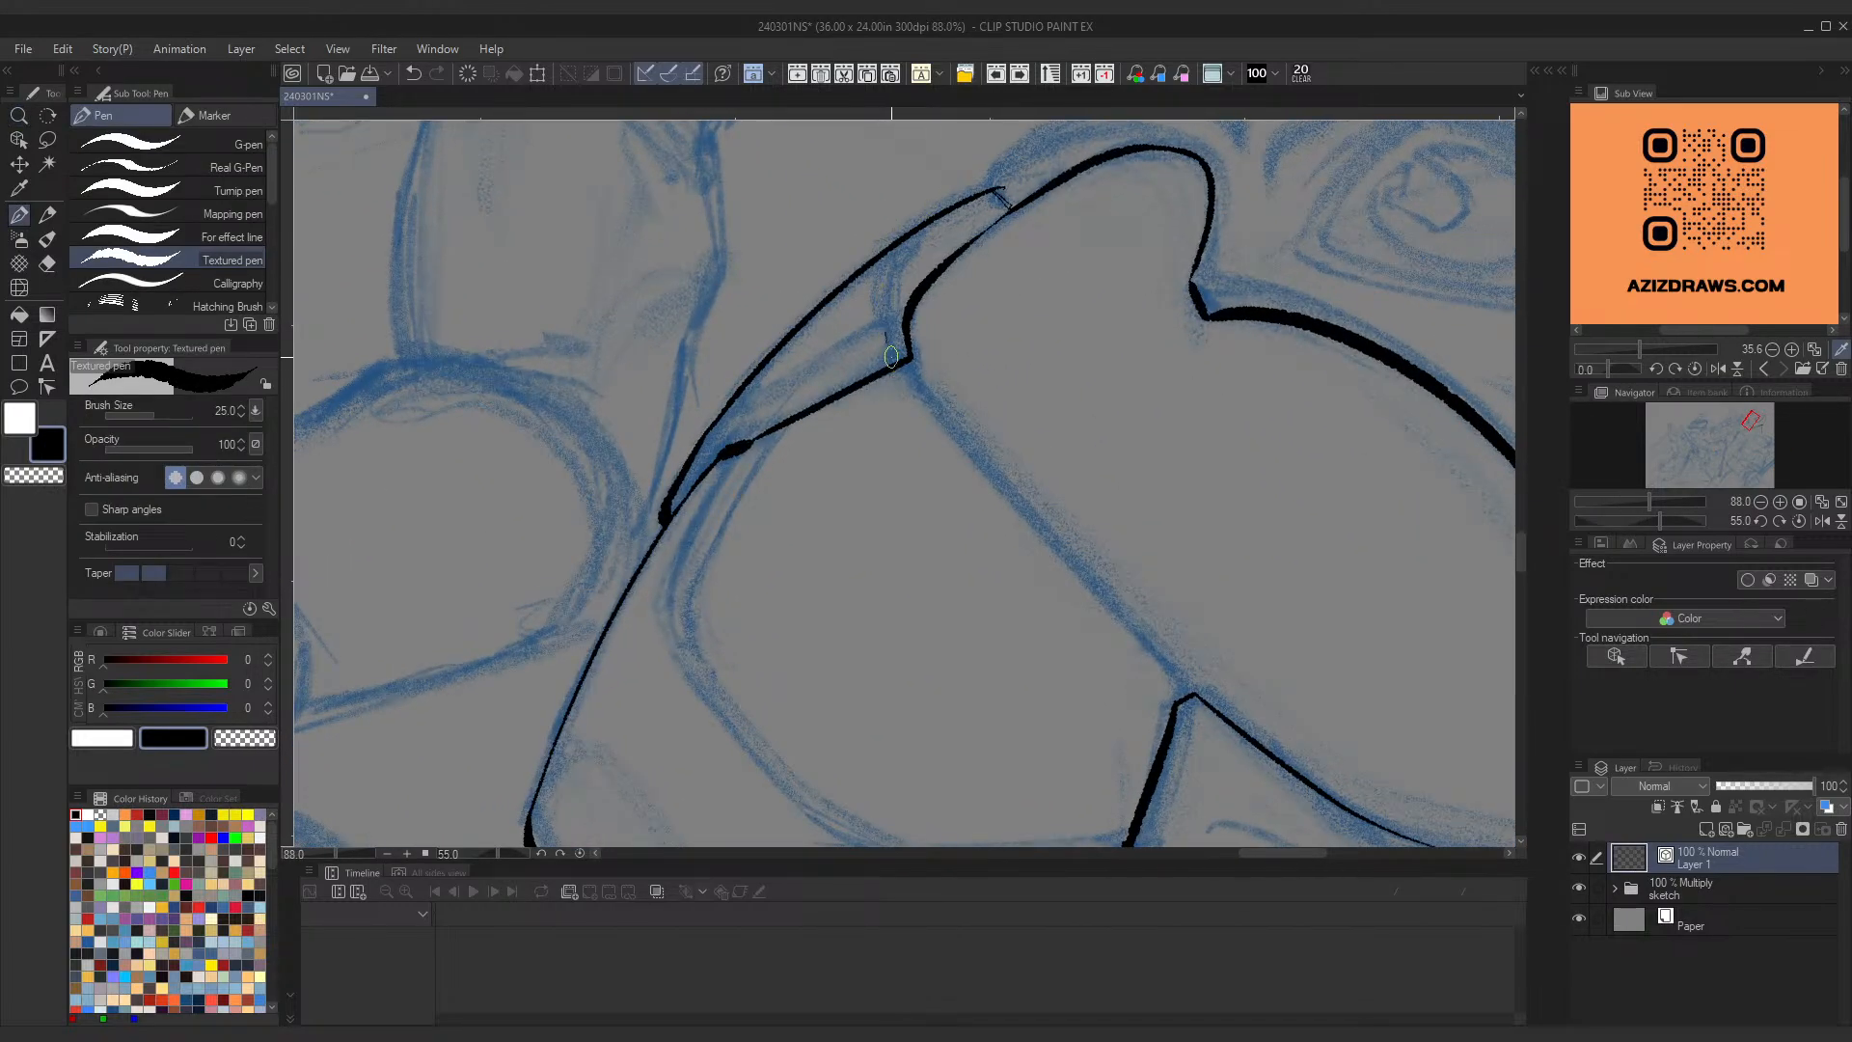
{"action": "left_click_drag", "start_coordinate": [887, 318], "coordinate": [904, 357]}
{"action": "key", "text": "ctrl+space"}
{"action": "left_click_drag", "start_coordinate": [915, 236], "coordinate": [851, 282]}
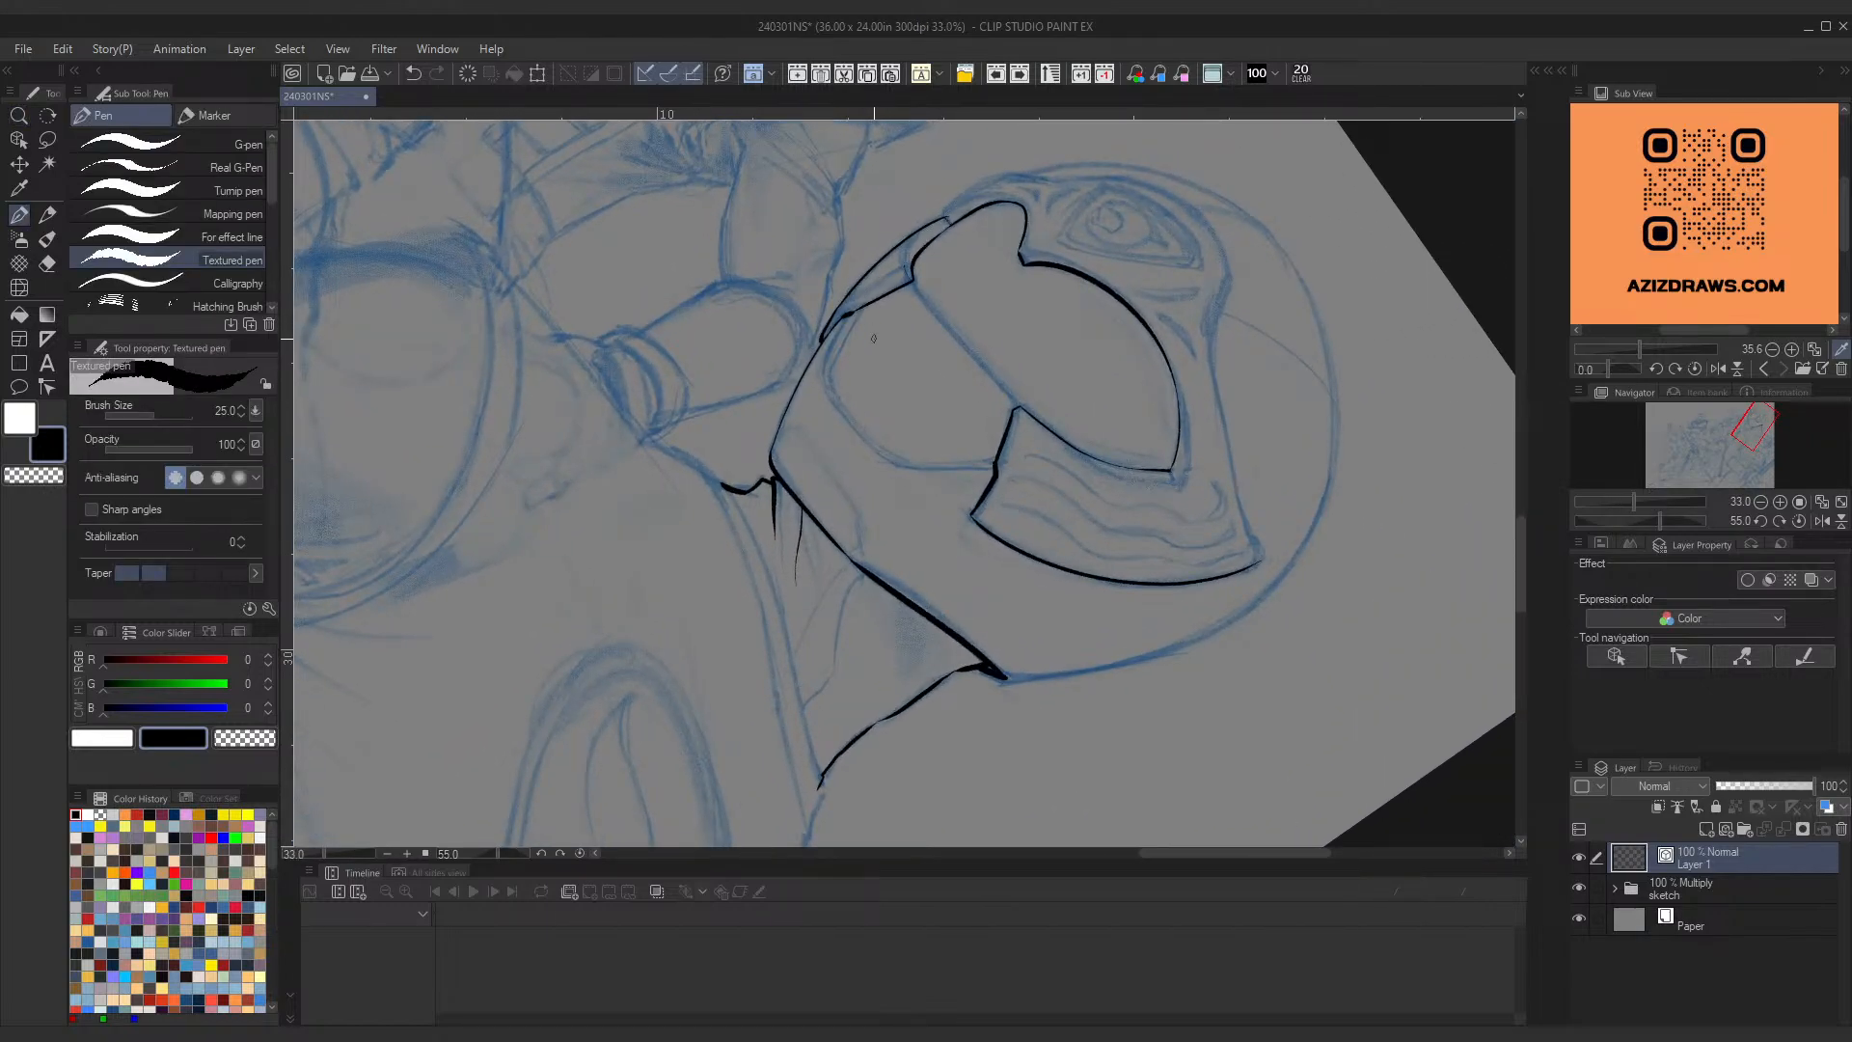
Step: Try strokes for the helmet's brow contour rising from the short tick above the visor's front edge
{"action": "key", "text": "ctrl+space"}
{"action": "left_click_drag", "start_coordinate": [942, 205], "coordinate": [1021, 208]}
{"action": "key", "text": "space"}
{"action": "left_click_drag", "start_coordinate": [993, 318], "coordinate": [781, 476]}
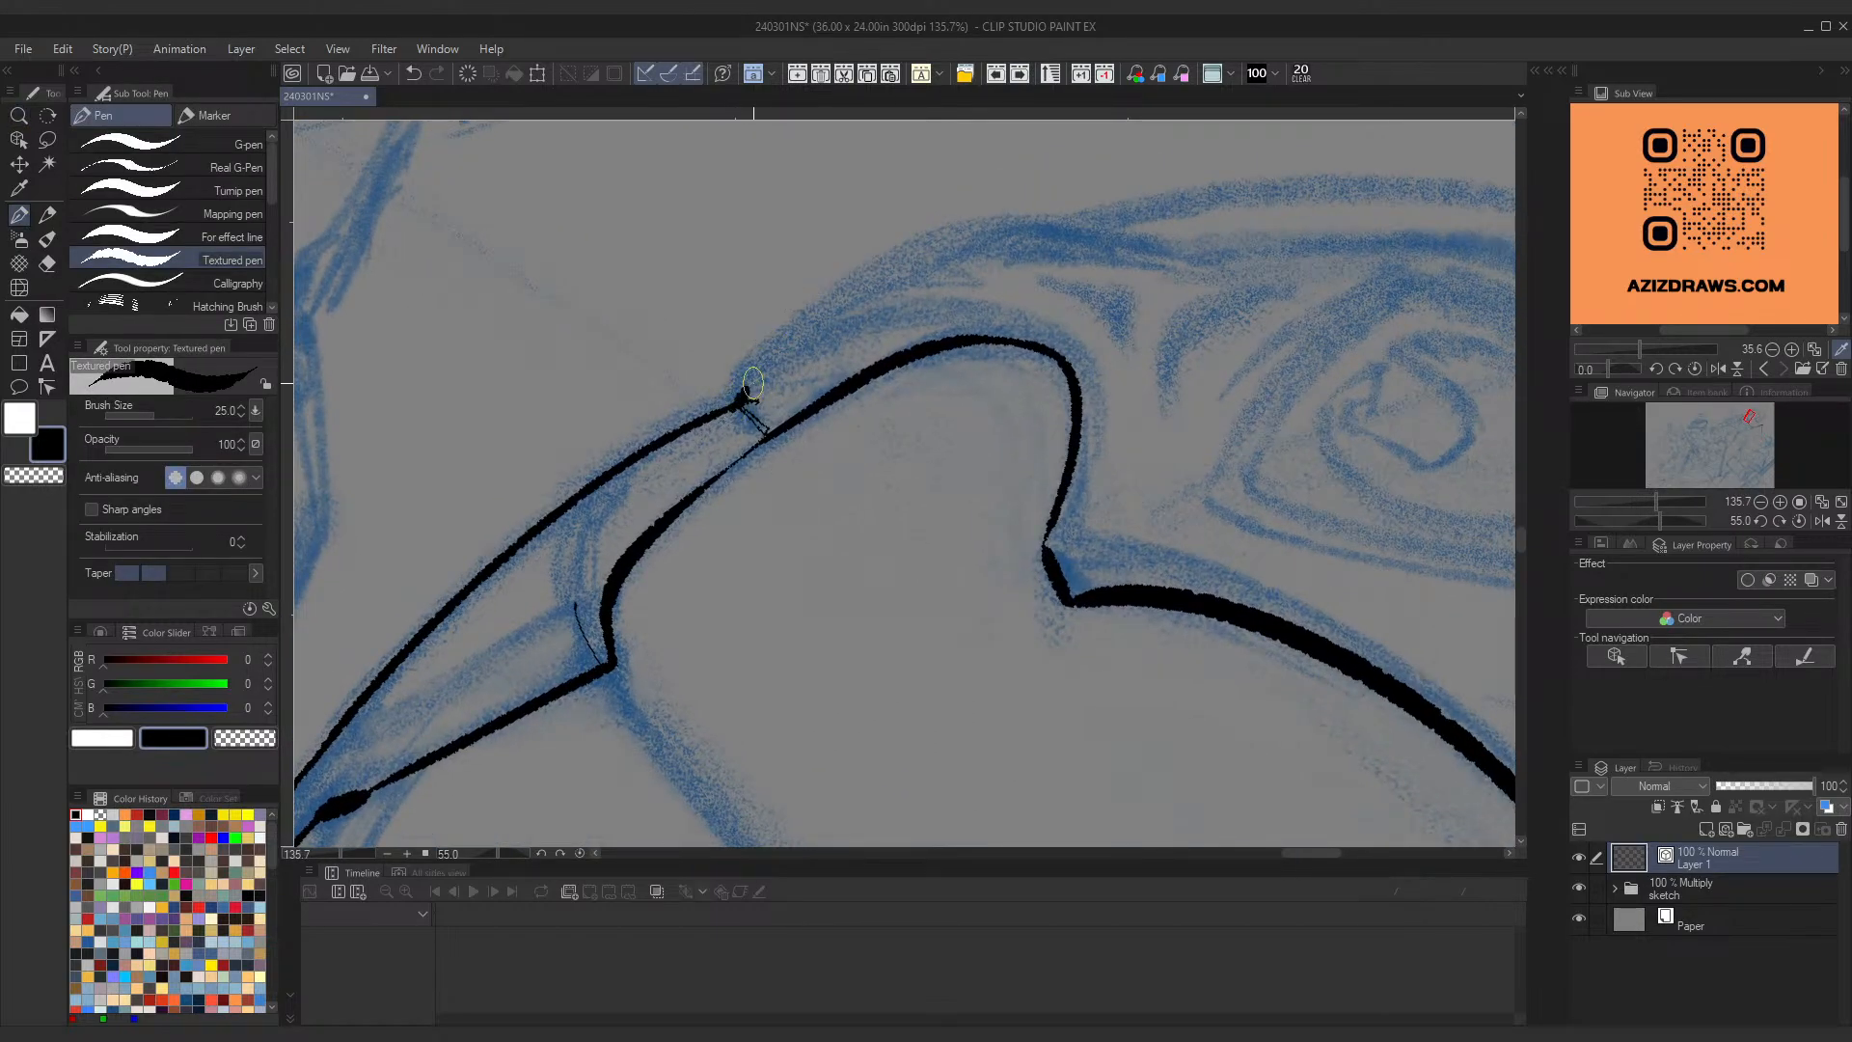
{"action": "left_click_drag", "start_coordinate": [744, 395], "coordinate": [973, 221]}
{"action": "key", "text": "ctrl+z"}
{"action": "mouse_move", "coordinate": [744, 395]}
{"action": "left_mouse_down"}
{"action": "mouse_move", "coordinate": [910, 252]}
{"action": "mouse_move", "coordinate": [973, 220]}
{"action": "left_mouse_up"}
{"action": "key", "text": "ctrl+z"}
{"action": "left_click_drag", "start_coordinate": [744, 394], "coordinate": [964, 222]}
{"action": "key", "text": "ctrl+space"}
{"action": "left_click_drag", "start_coordinate": [864, 312], "coordinate": [787, 358]}
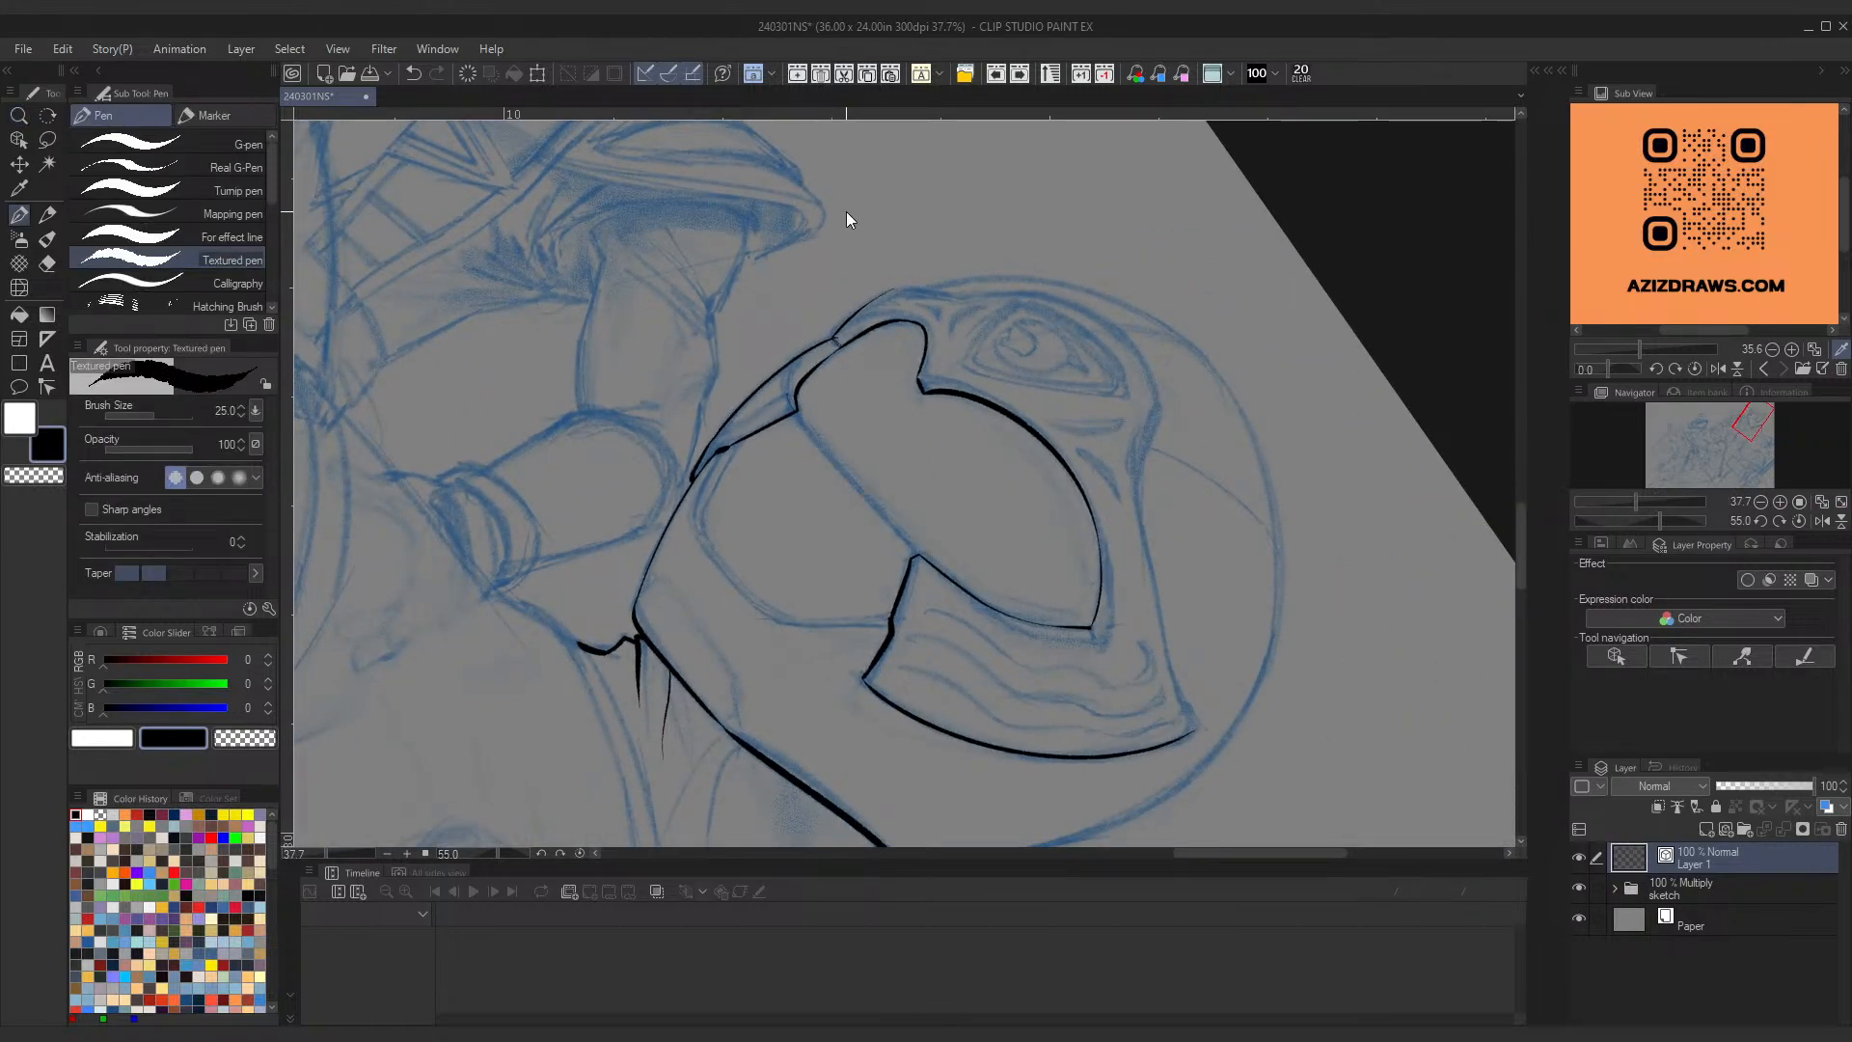
Step: Redraw the brow contour as a tapered curve from the short tick along the sketched forehead, undoing unwanted attempts
{"action": "key", "text": "ctrl+space"}
{"action": "left_click_drag", "start_coordinate": [859, 306], "coordinate": [915, 278]}
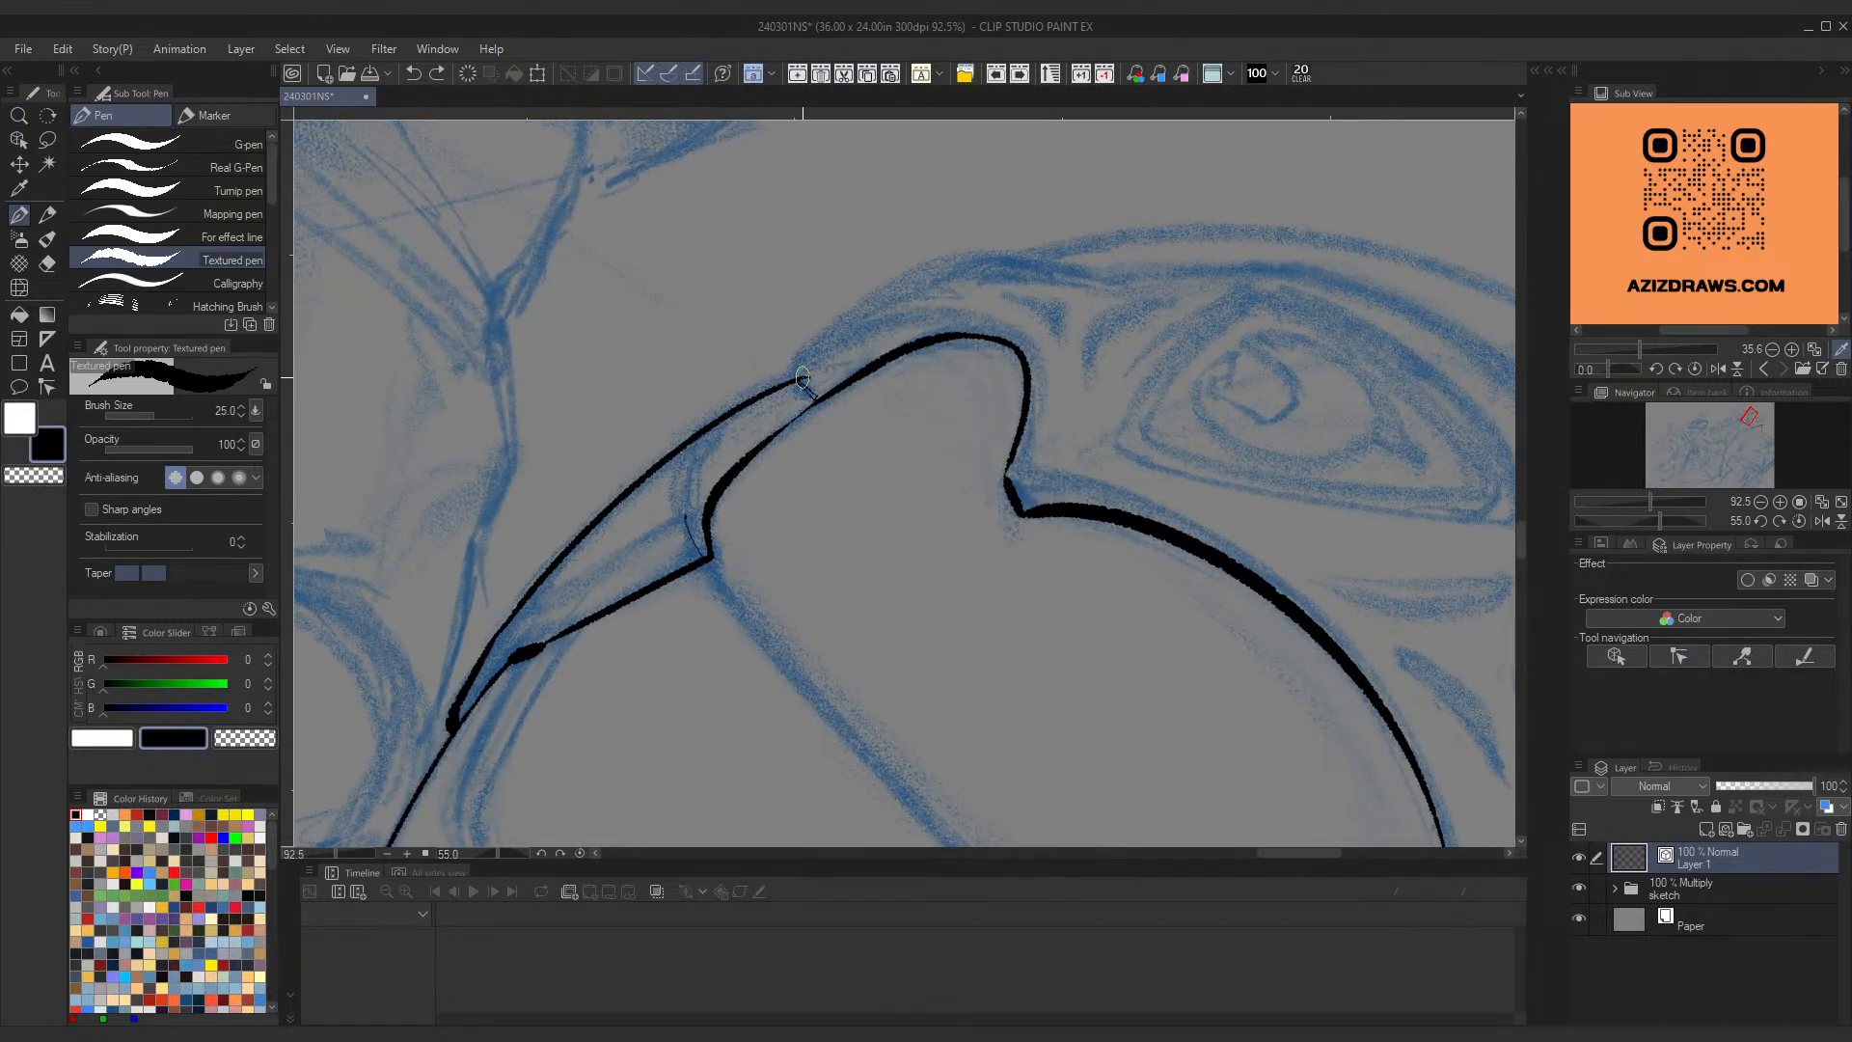
{"action": "left_click_drag", "start_coordinate": [794, 383], "coordinate": [958, 260]}
{"action": "key", "text": "ctrl+z"}
{"action": "left_click_drag", "start_coordinate": [793, 383], "coordinate": [960, 267]}
{"action": "key", "text": "ctrl+z"}
{"action": "left_click_drag", "start_coordinate": [799, 380], "coordinate": [969, 259]}
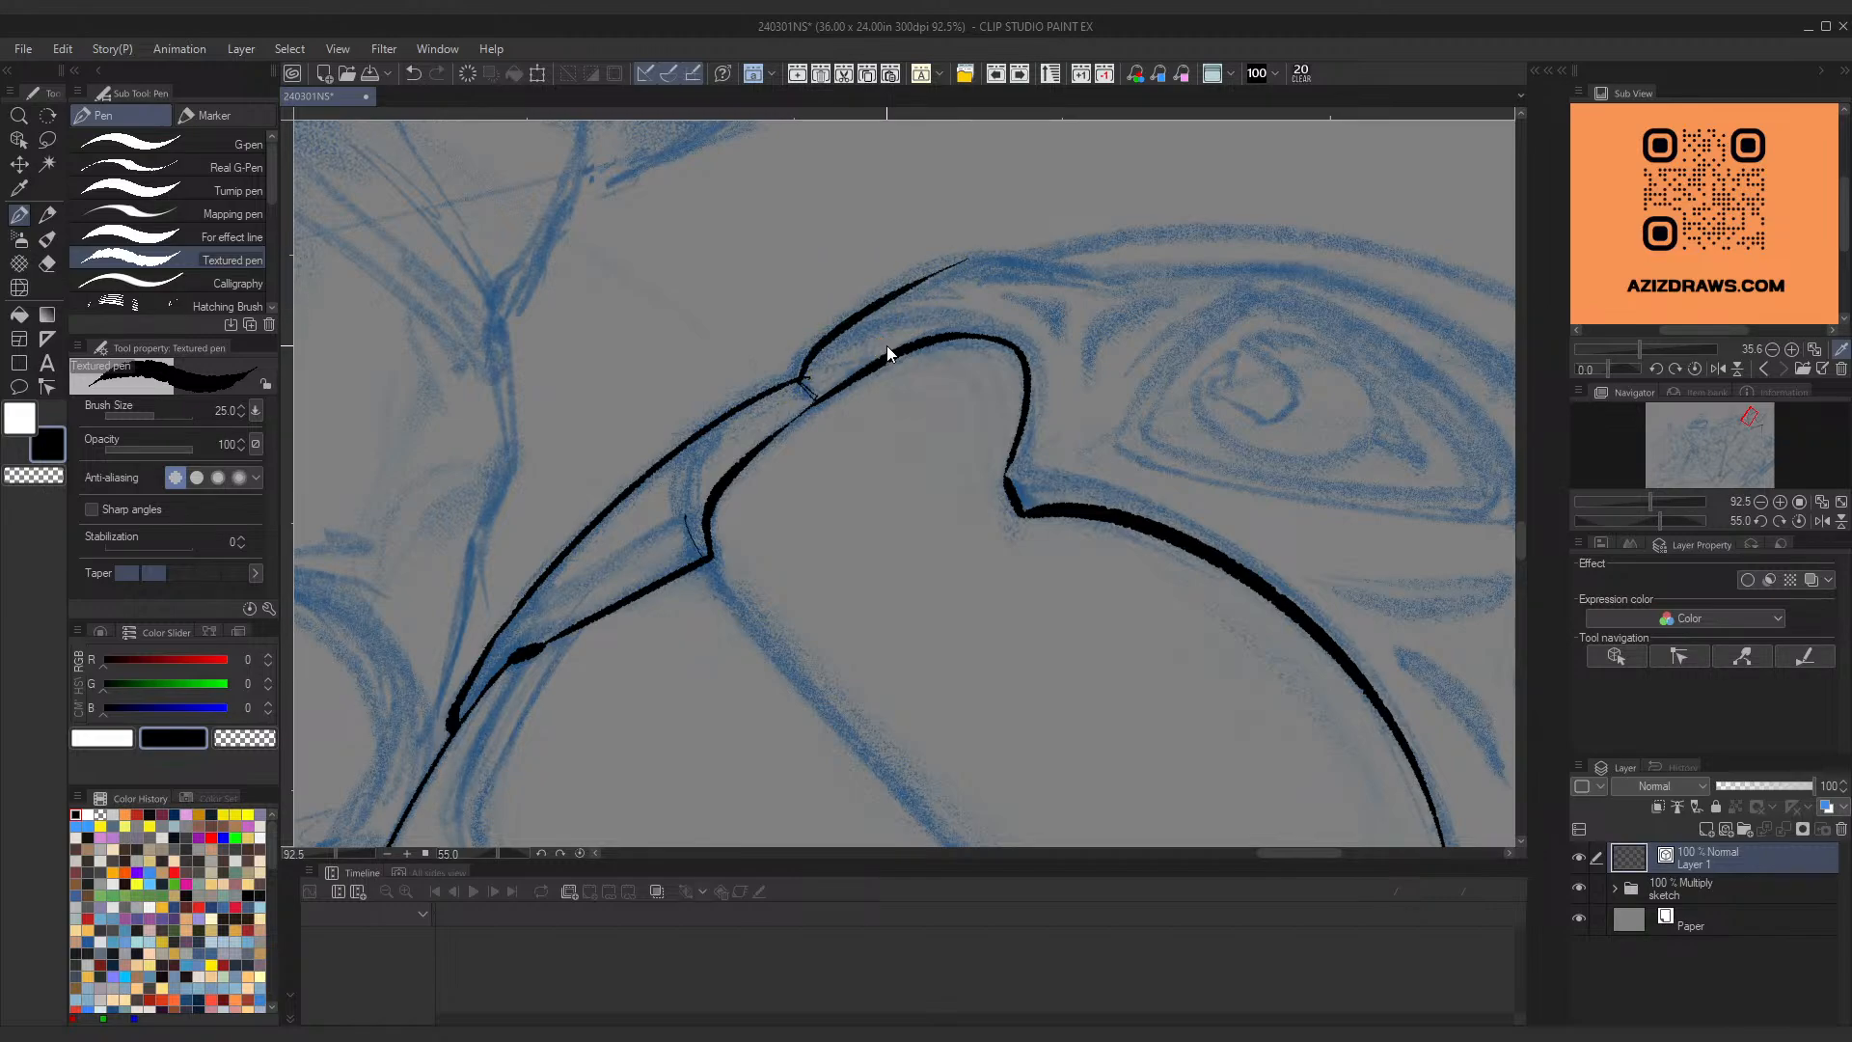
{"action": "key", "text": "ctrl+space"}
{"action": "left_click_drag", "start_coordinate": [930, 310], "coordinate": [855, 347]}
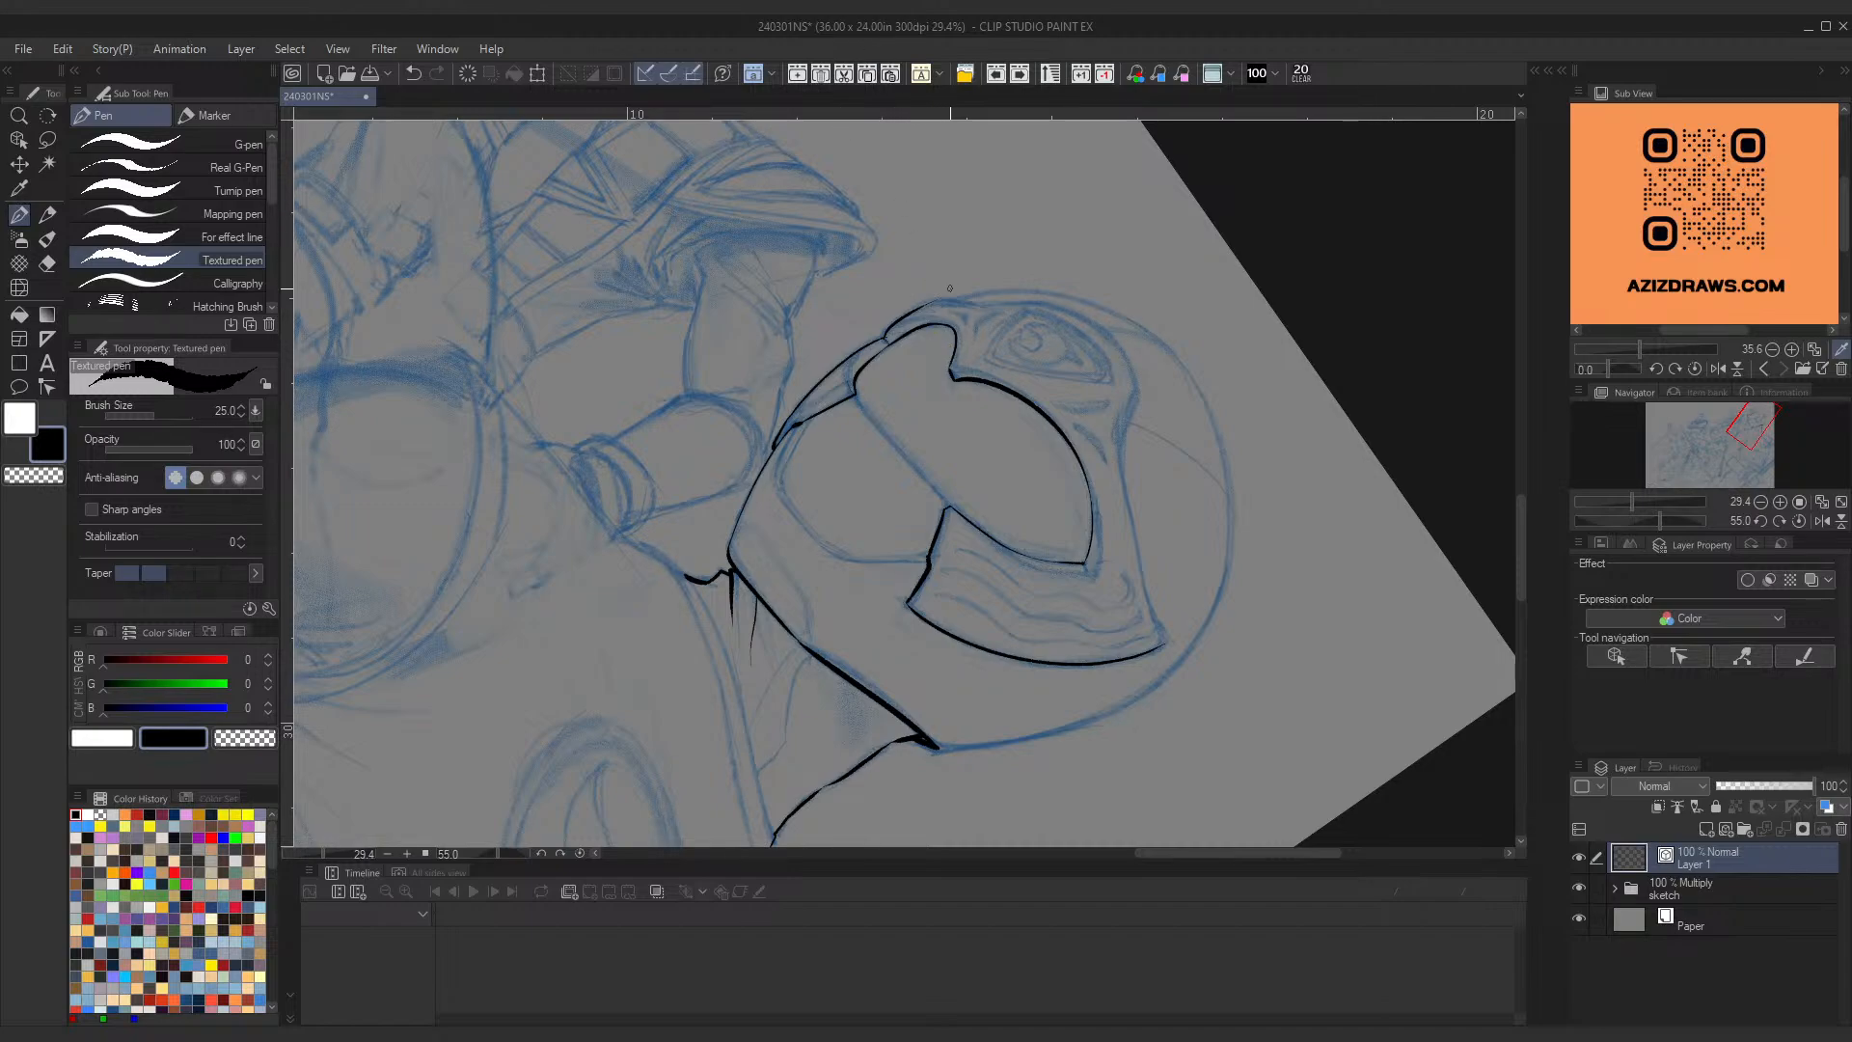
Step: Ink a thin tapered rim line curving around the front of the visor's rounded front lobe, undoing unwanted attempts
{"action": "key", "text": "shift+space"}
{"action": "left_click_drag", "start_coordinate": [997, 437], "coordinate": [851, 396]}
{"action": "key", "text": "ctrl+space"}
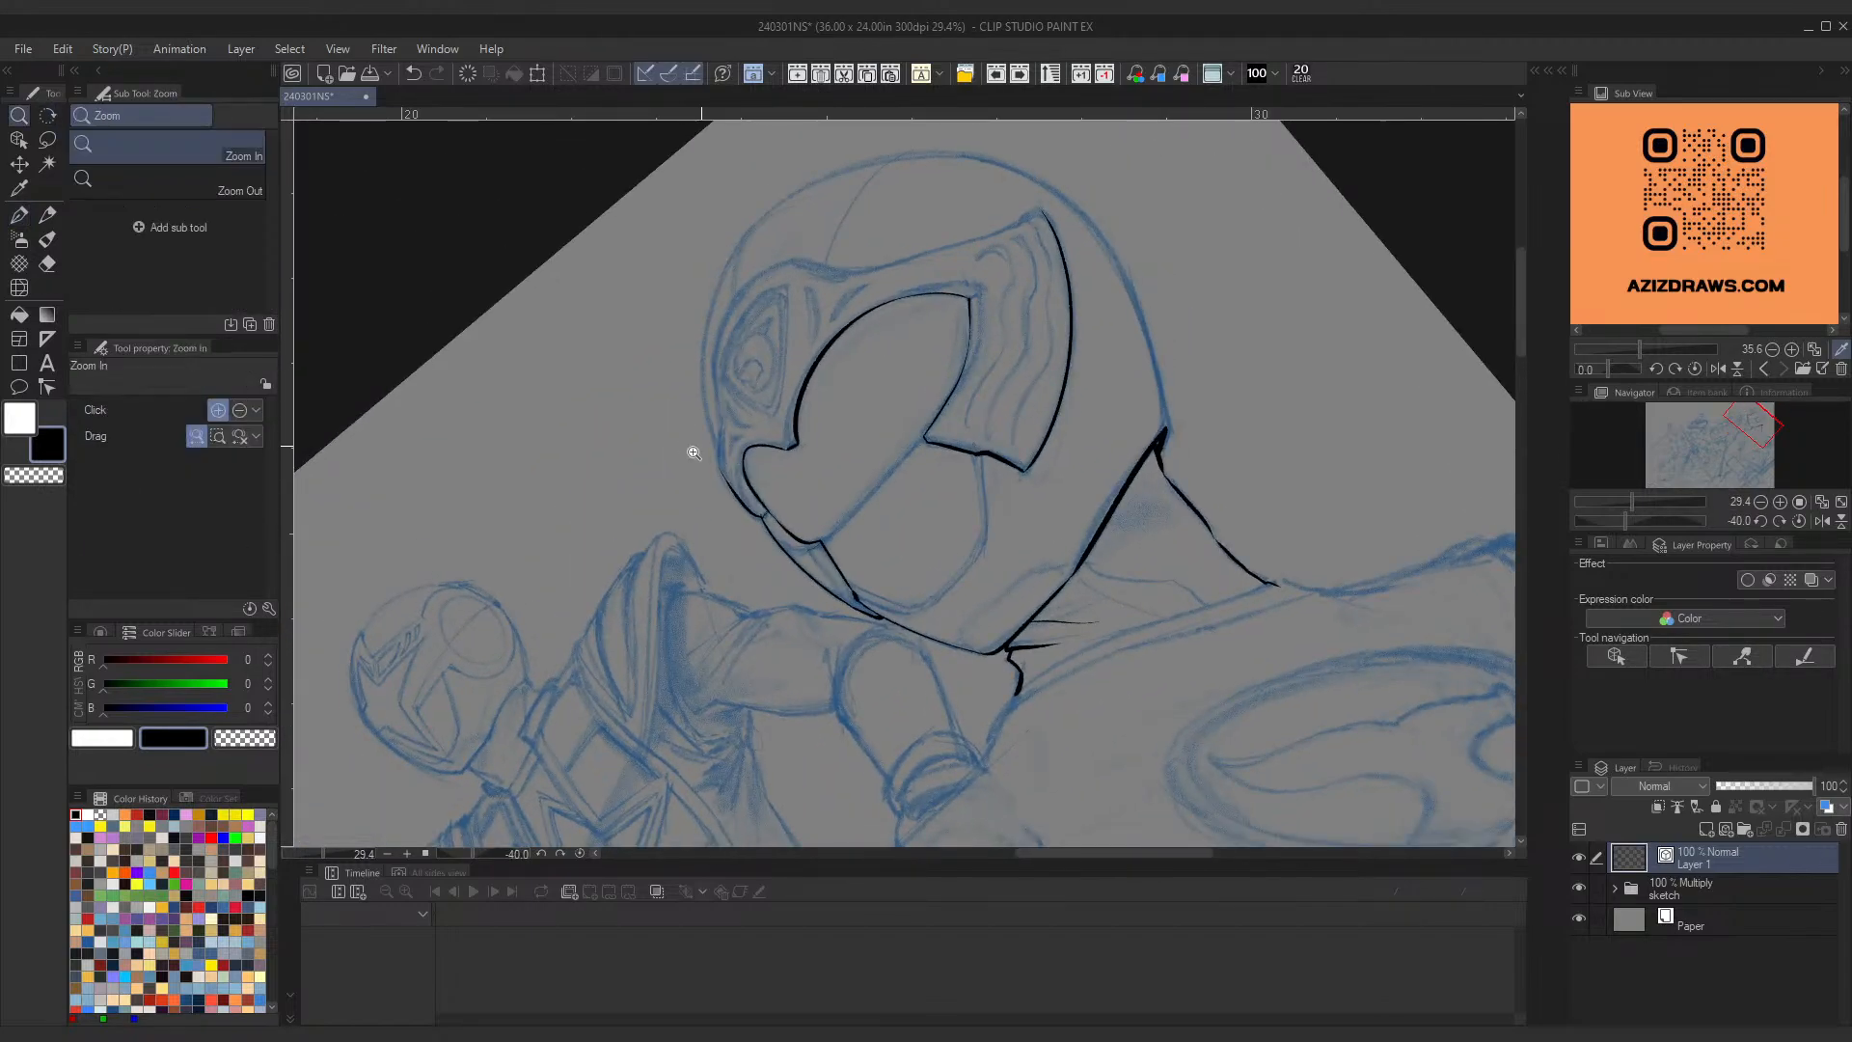
{"action": "mouse_move", "coordinate": [691, 451]}
{"action": "left_mouse_down"}
{"action": "mouse_move", "coordinate": [775, 429]}
{"action": "mouse_move", "coordinate": [849, 533]}
{"action": "left_mouse_up"}
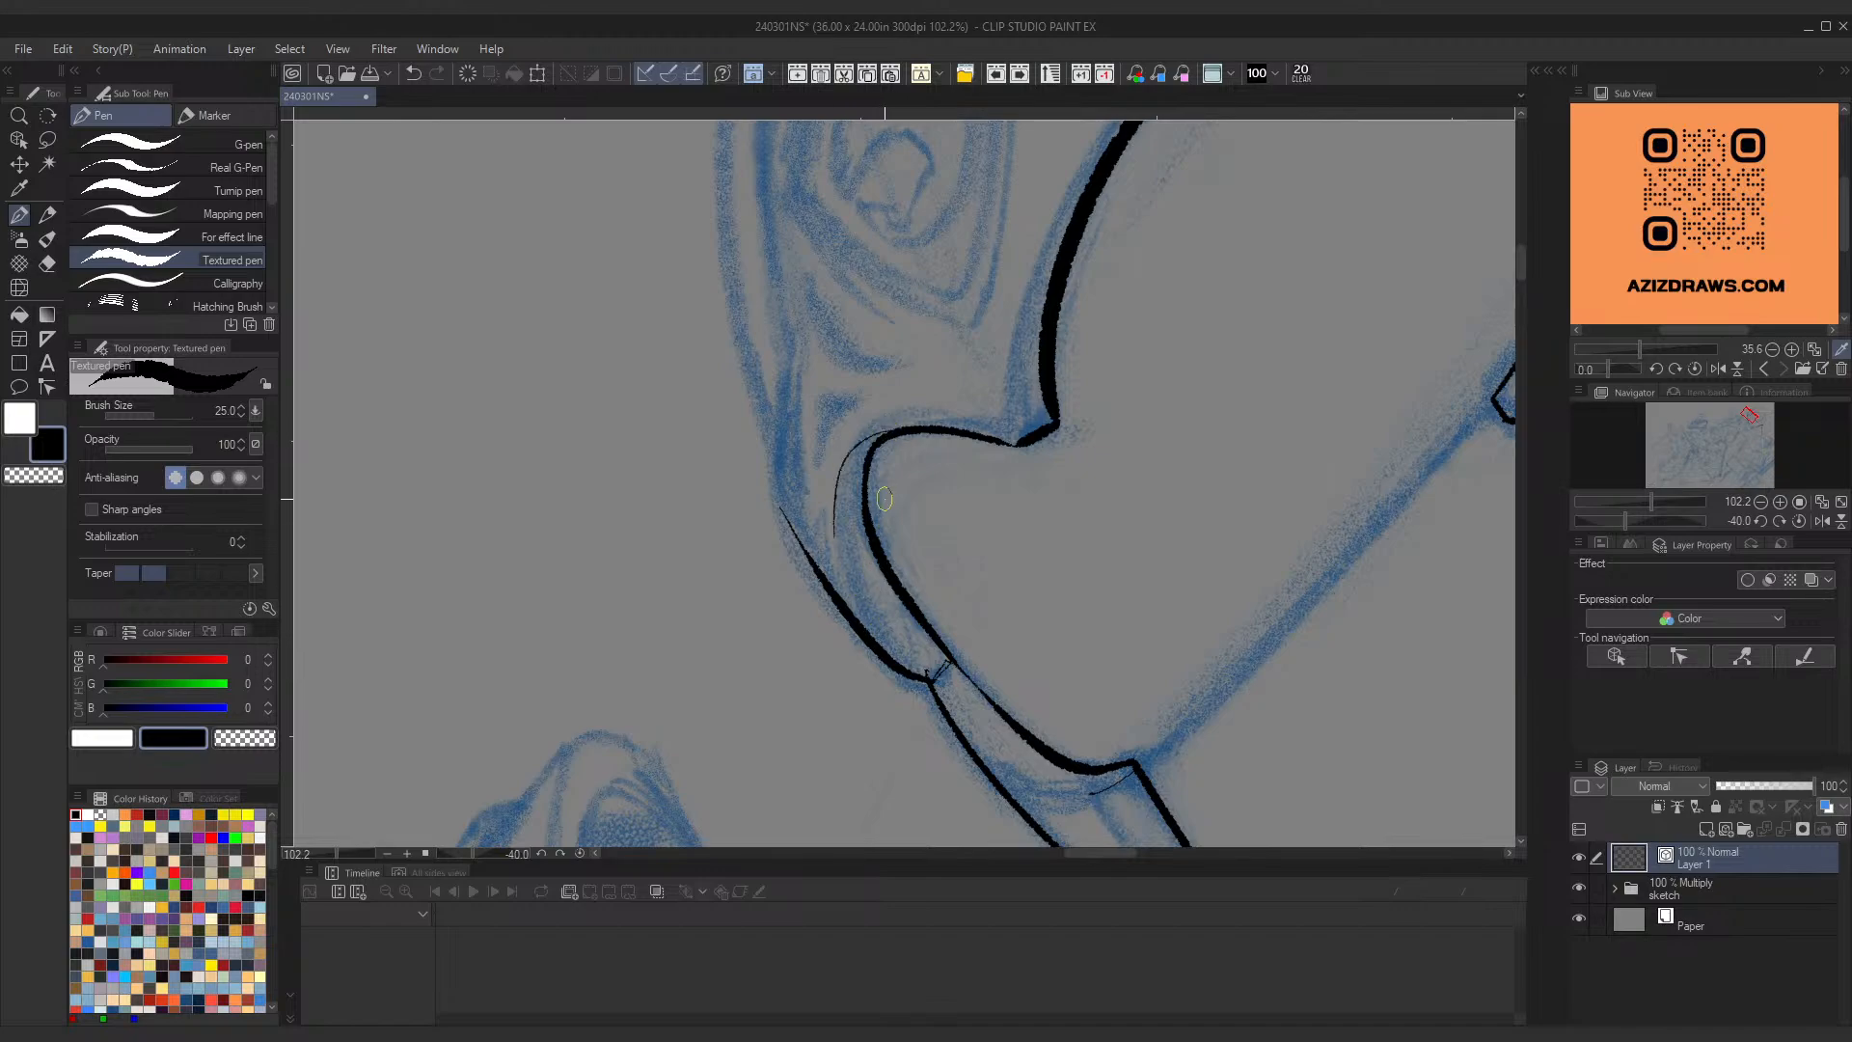
{"action": "key", "text": "ctrl+z"}
{"action": "mouse_move", "coordinate": [895, 432]}
{"action": "left_mouse_down"}
{"action": "mouse_move", "coordinate": [846, 483]}
{"action": "mouse_move", "coordinate": [833, 541]}
{"action": "left_mouse_up"}
{"action": "key", "text": "ctrl+z"}
{"action": "key", "text": "ctrl+z"}
{"action": "left_click_drag", "start_coordinate": [880, 441], "coordinate": [835, 519]}
{"action": "key", "text": "ctrl+z"}
{"action": "left_click_drag", "start_coordinate": [885, 434], "coordinate": [847, 540]}
{"action": "key", "text": "ctrl+z"}
{"action": "left_click_drag", "start_coordinate": [880, 439], "coordinate": [839, 538]}
{"action": "key", "text": "ctrl+z"}
{"action": "left_click_drag", "start_coordinate": [888, 434], "coordinate": [834, 542]}
{"action": "left_click_drag", "start_coordinate": [835, 538], "coordinate": [856, 600]}
Step: Ink the visor's lower edge as one thin line from its lower front corner to the side panel's corner, undoing unwanted attempts
{"action": "key", "text": "ctrl+space"}
{"action": "left_click_drag", "start_coordinate": [916, 422], "coordinate": [802, 527]}
{"action": "key", "text": "ctrl+space"}
{"action": "left_click_drag", "start_coordinate": [1019, 398], "coordinate": [1038, 230]}
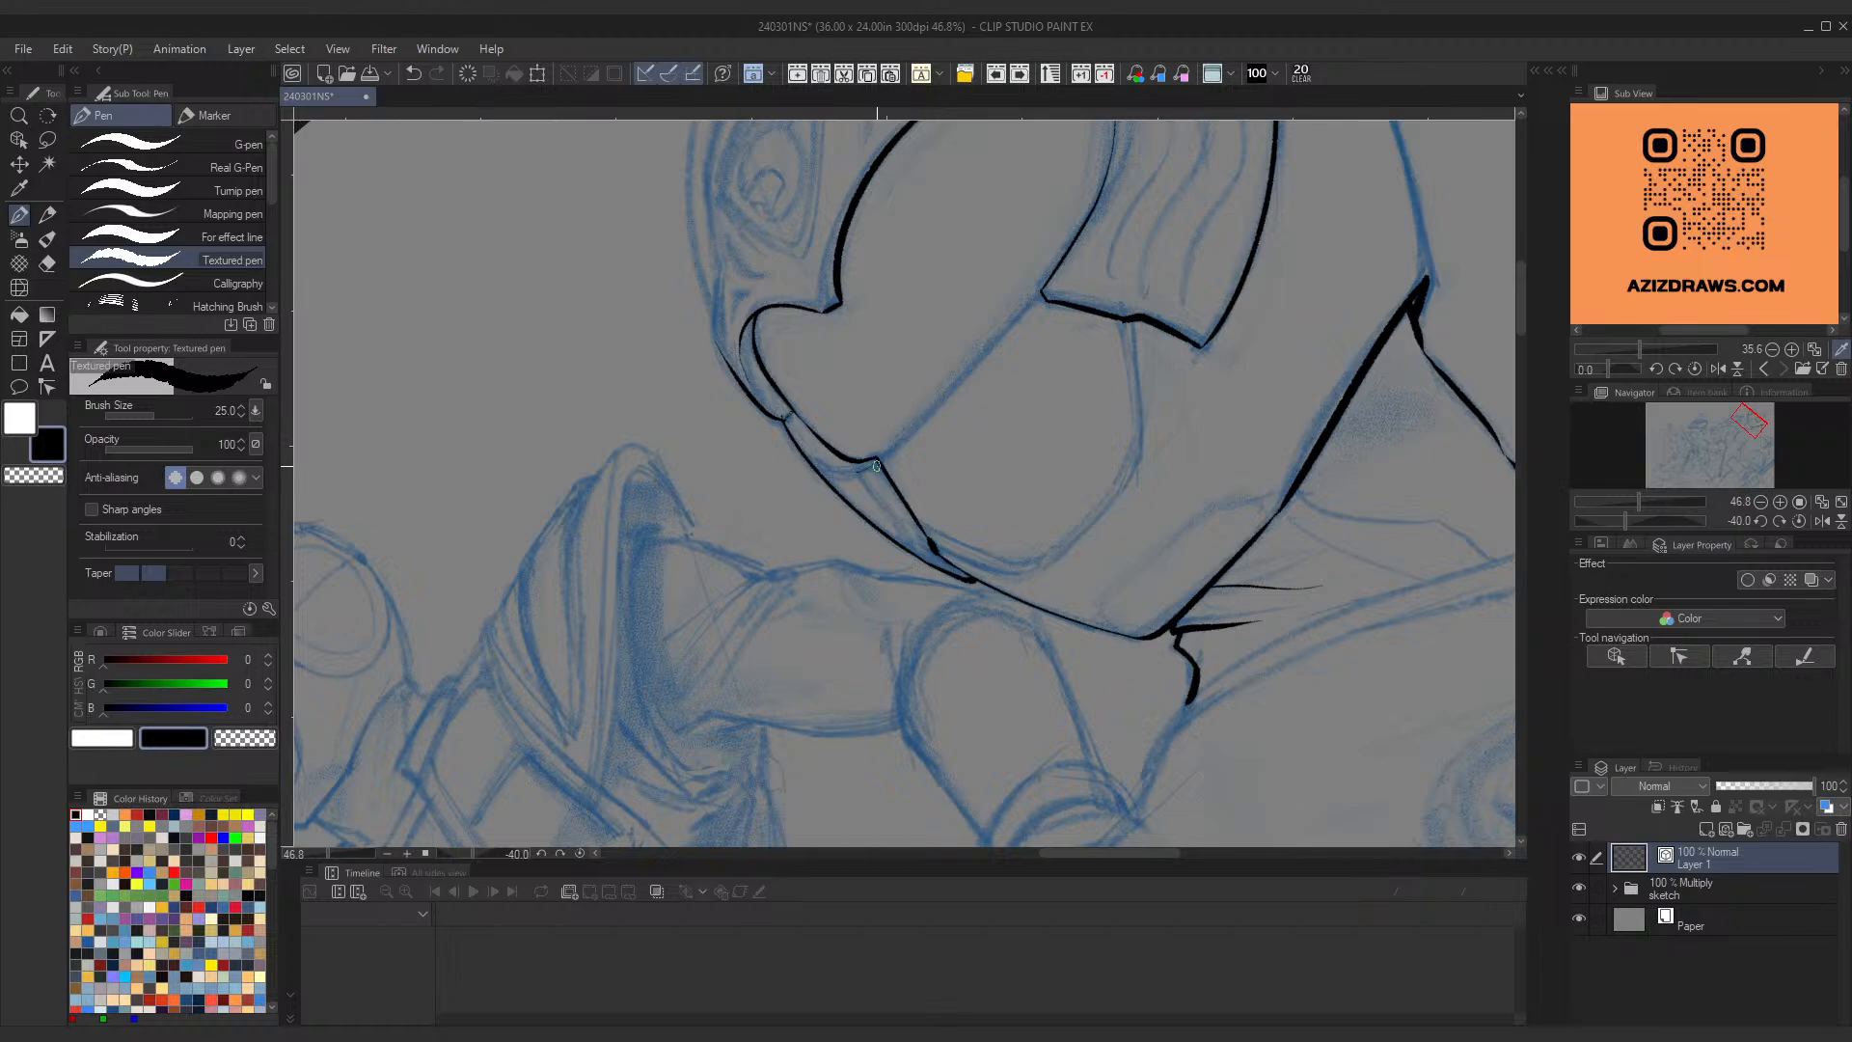
{"action": "left_click_drag", "start_coordinate": [876, 464], "coordinate": [1056, 281]}
{"action": "key", "text": "ctrl+z"}
{"action": "left_click_drag", "start_coordinate": [879, 459], "coordinate": [1052, 282]}
{"action": "key", "text": "ctrl+z"}
{"action": "left_click_drag", "start_coordinate": [878, 463], "coordinate": [1073, 272]}
{"action": "key", "text": "ctrl+z"}
{"action": "left_click_drag", "start_coordinate": [878, 462], "coordinate": [1056, 278]}
Step: Thicken the front end of the visor's lower edge with a short tapered stroke
{"action": "left_click_drag", "start_coordinate": [879, 461], "coordinate": [931, 413]}
{"action": "key", "text": "ctrl+z"}
{"action": "left_click_drag", "start_coordinate": [889, 460], "coordinate": [973, 391]}
{"action": "left_click_drag", "start_coordinate": [1118, 402], "coordinate": [904, 598]}
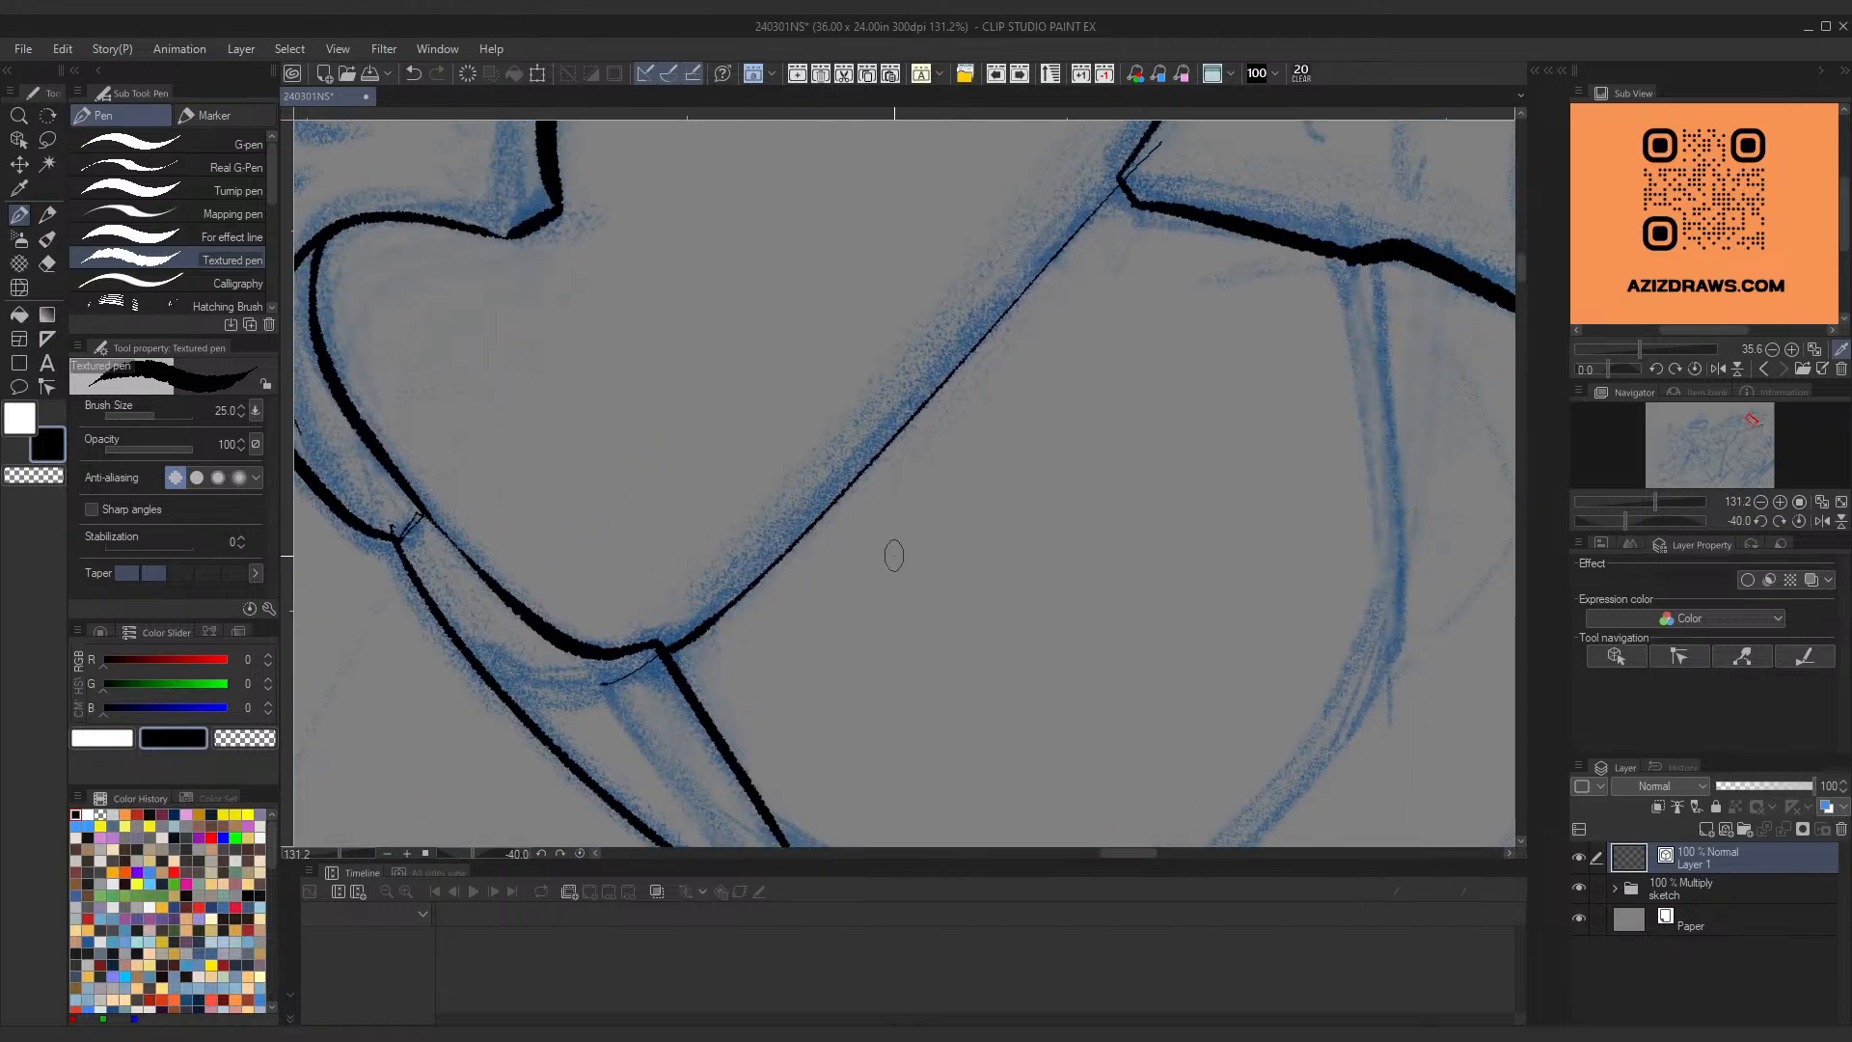
{"action": "left_click", "coordinate": [755, 601], "text": "ctrl"}
Step: Thicken the rear end of the visor's lower edge with a tapered stroke from the side panel's corner
{"action": "mouse_move", "coordinate": [871, 518]}
{"action": "left_mouse_down"}
{"action": "mouse_move", "coordinate": [791, 576]}
{"action": "mouse_move", "coordinate": [987, 362]}
{"action": "left_mouse_up"}
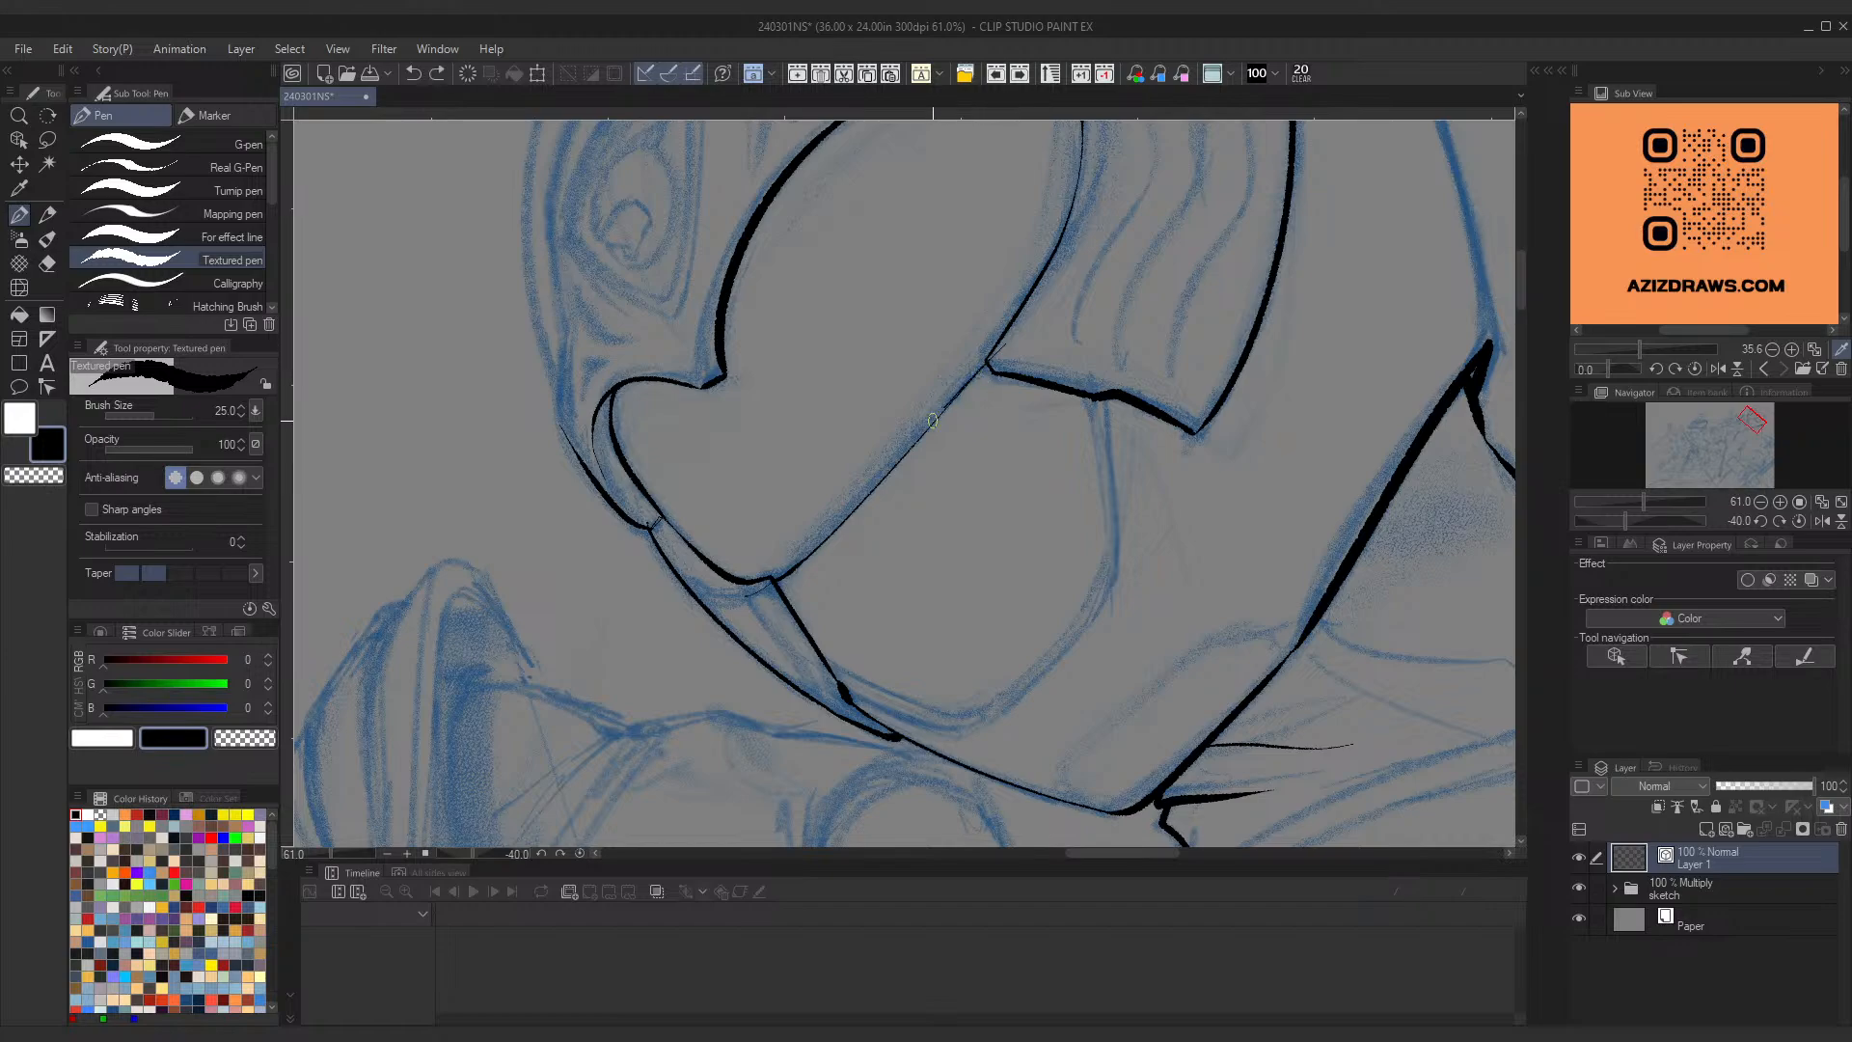
{"action": "key", "text": "ctrl+z"}
{"action": "mouse_move", "coordinate": [964, 379]}
{"action": "left_mouse_down"}
{"action": "mouse_move", "coordinate": [1034, 336]}
{"action": "mouse_move", "coordinate": [677, 749]}
{"action": "left_mouse_up"}
{"action": "key", "text": "ctrl+z"}
{"action": "left_click_drag", "start_coordinate": [1032, 332], "coordinate": [779, 618]}
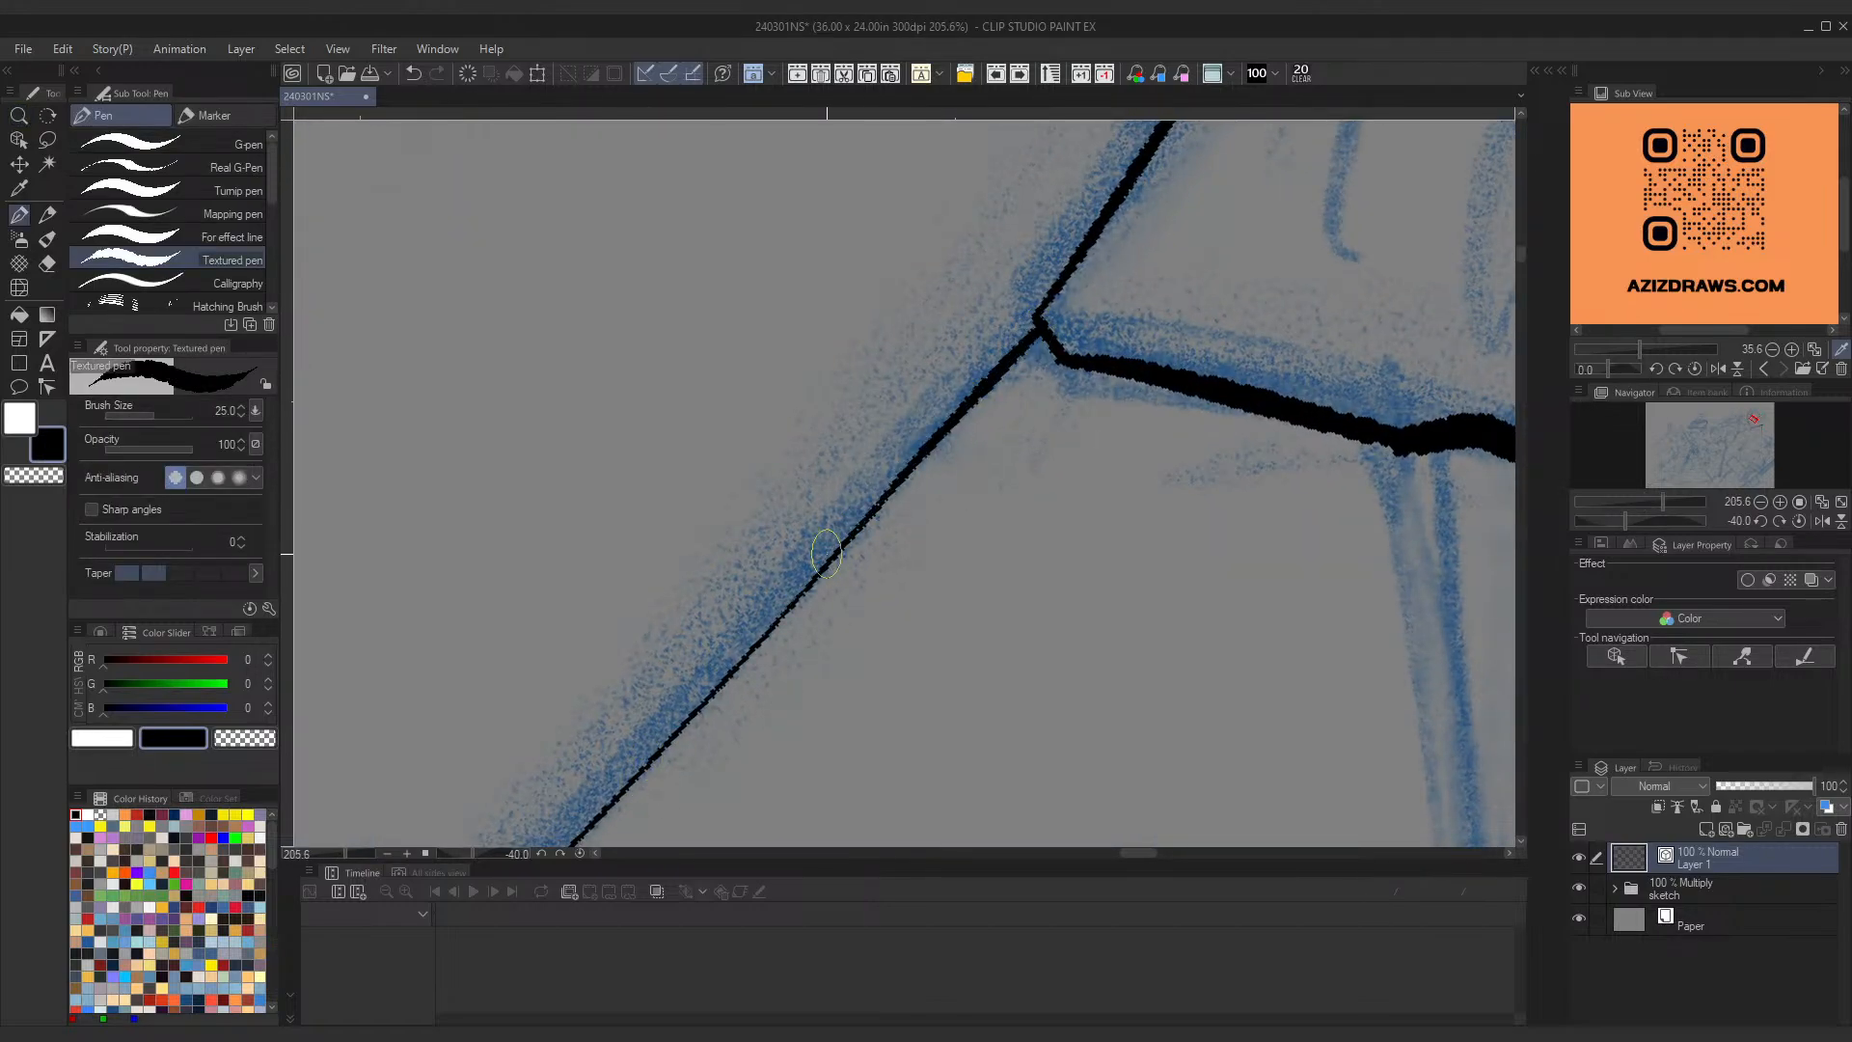
{"action": "left_click_drag", "start_coordinate": [971, 369], "coordinate": [856, 441]}
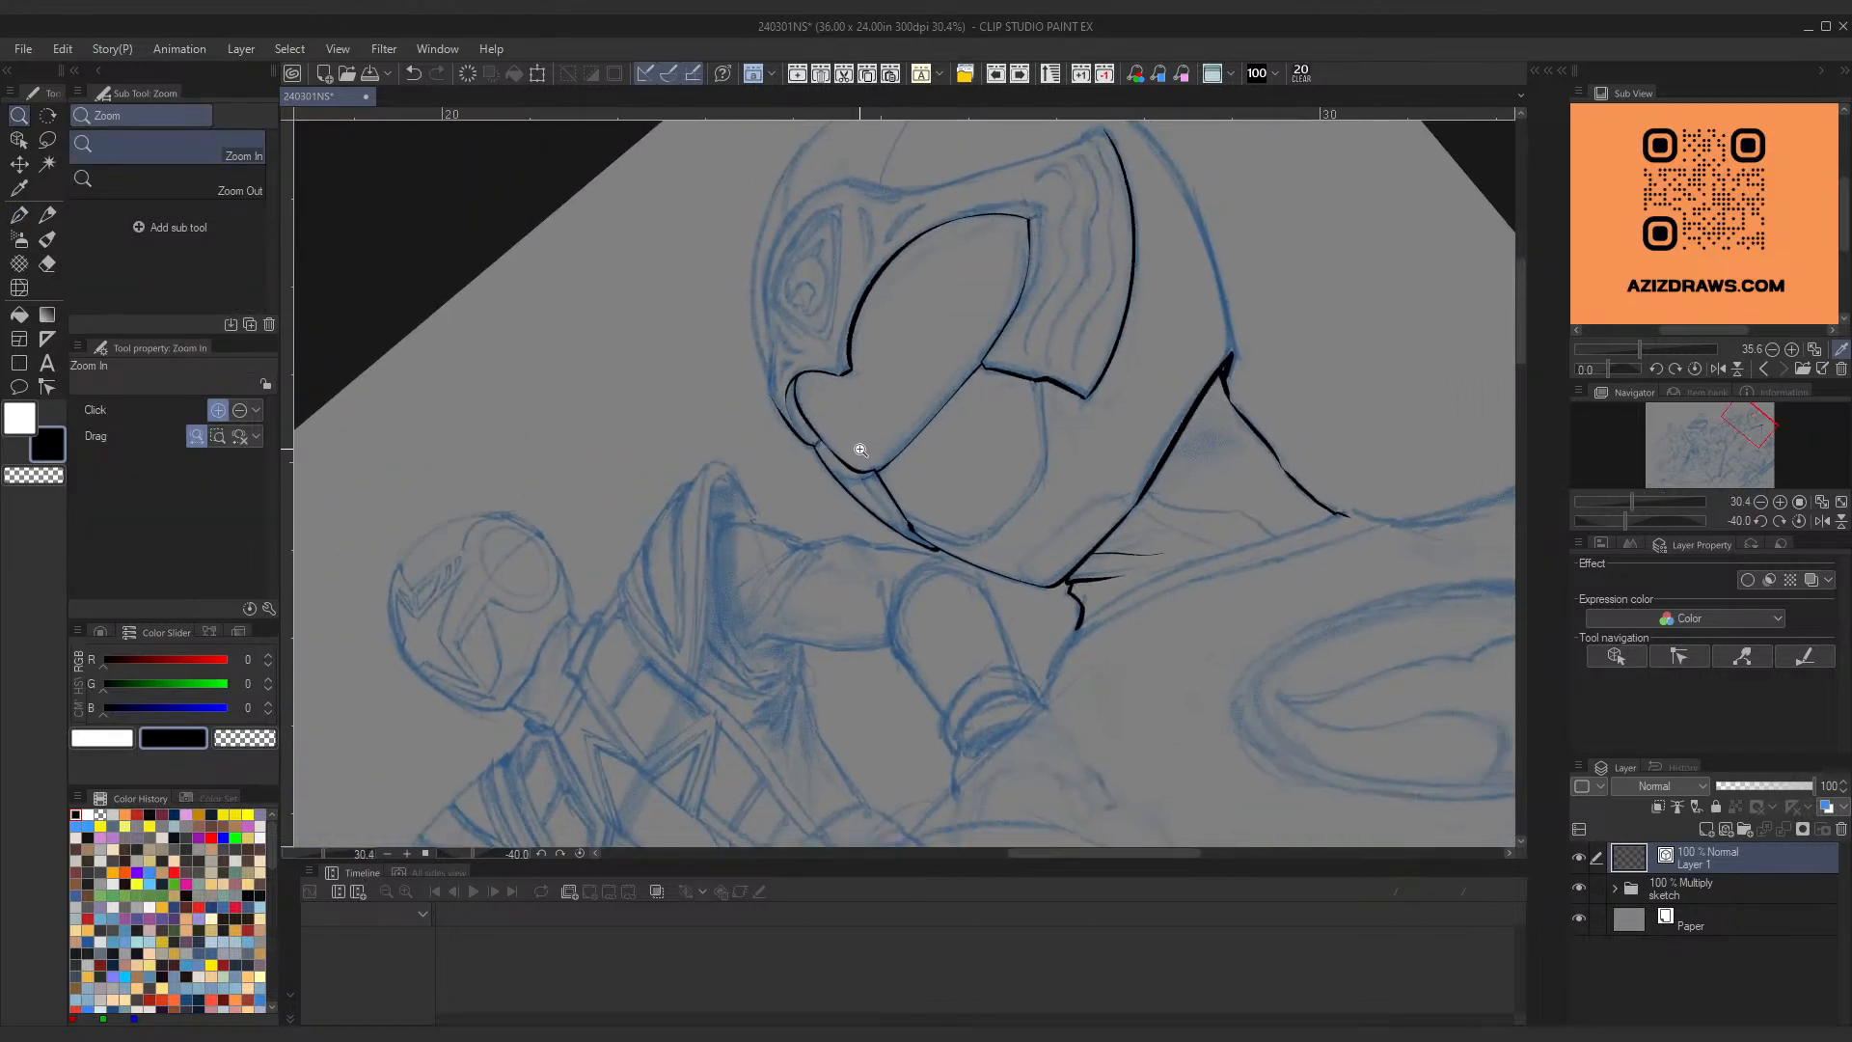
Step: Ink the helmet's front contour beside the forehead emblem and reshape the stroke with its handles to follow the sketch
{"action": "left_click_drag", "start_coordinate": [849, 275], "coordinate": [930, 347]}
{"action": "left_click_drag", "start_coordinate": [1048, 326], "coordinate": [1105, 476]}
{"action": "left_click_drag", "start_coordinate": [662, 550], "coordinate": [718, 468]}
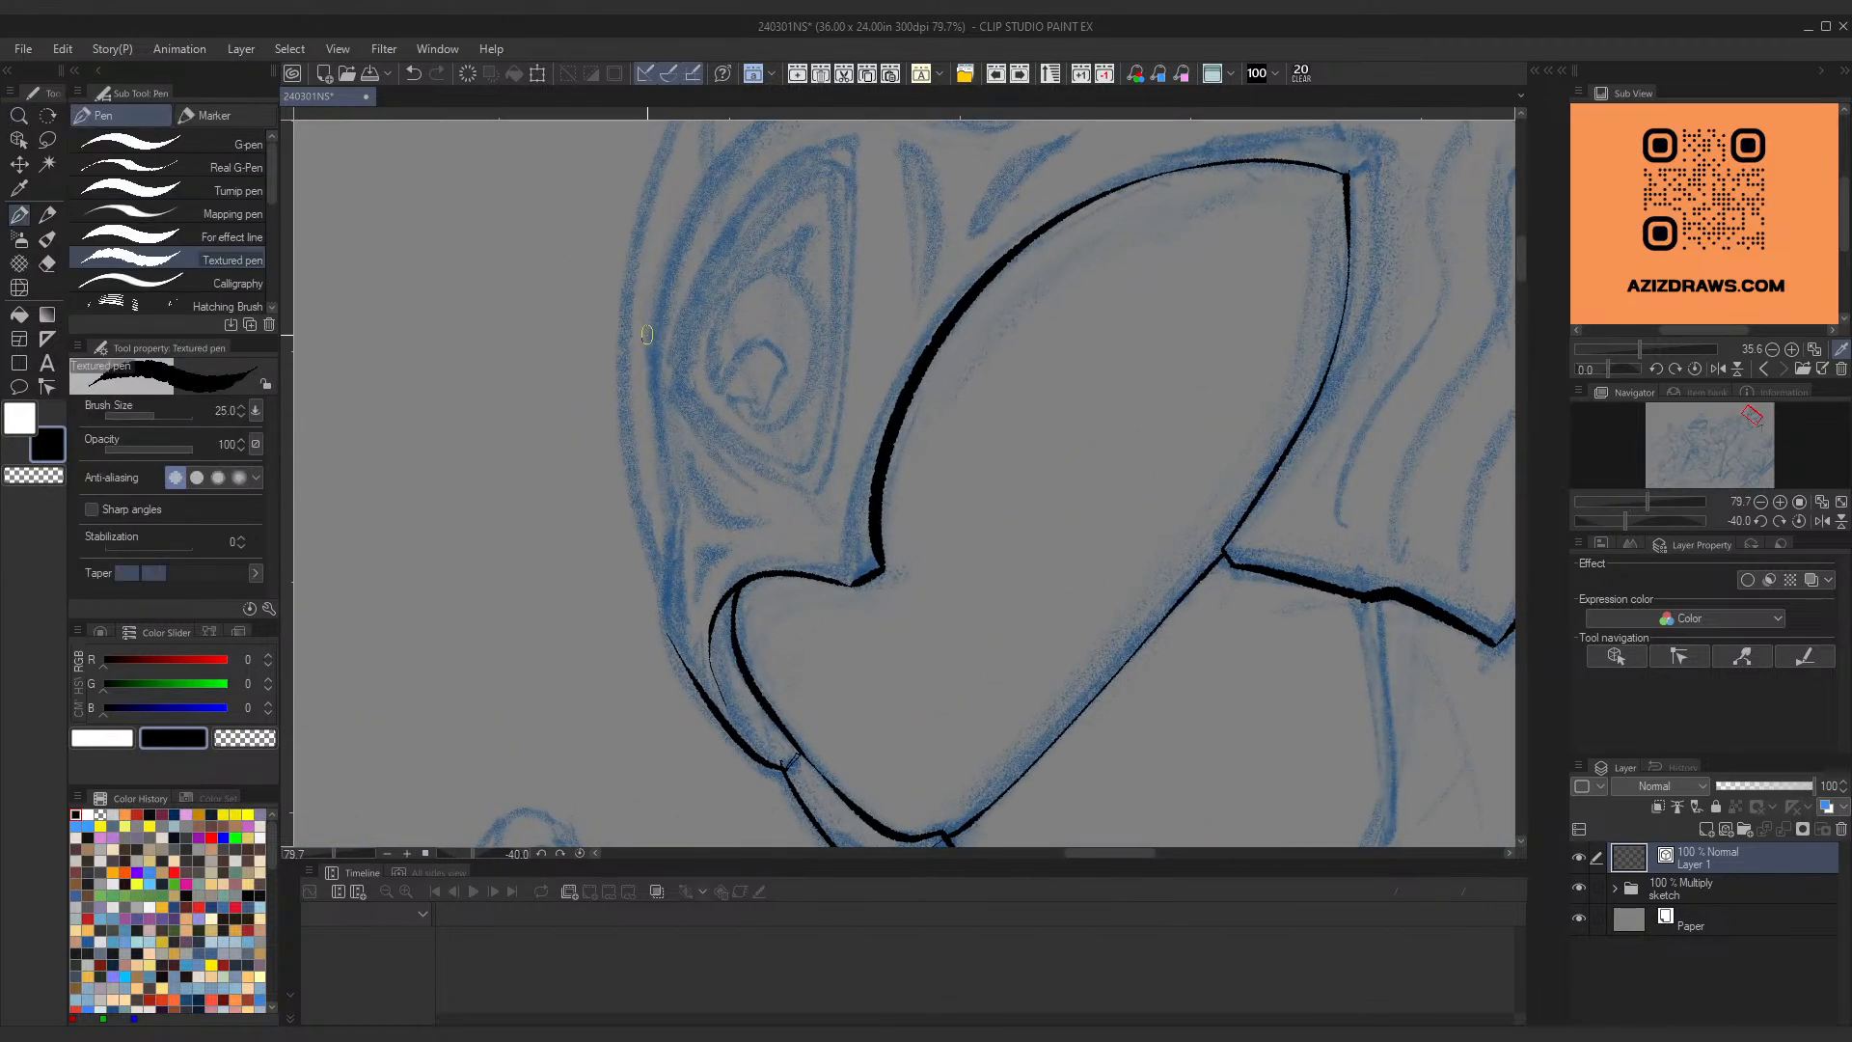
{"action": "left_click_drag", "start_coordinate": [647, 323], "coordinate": [681, 606]}
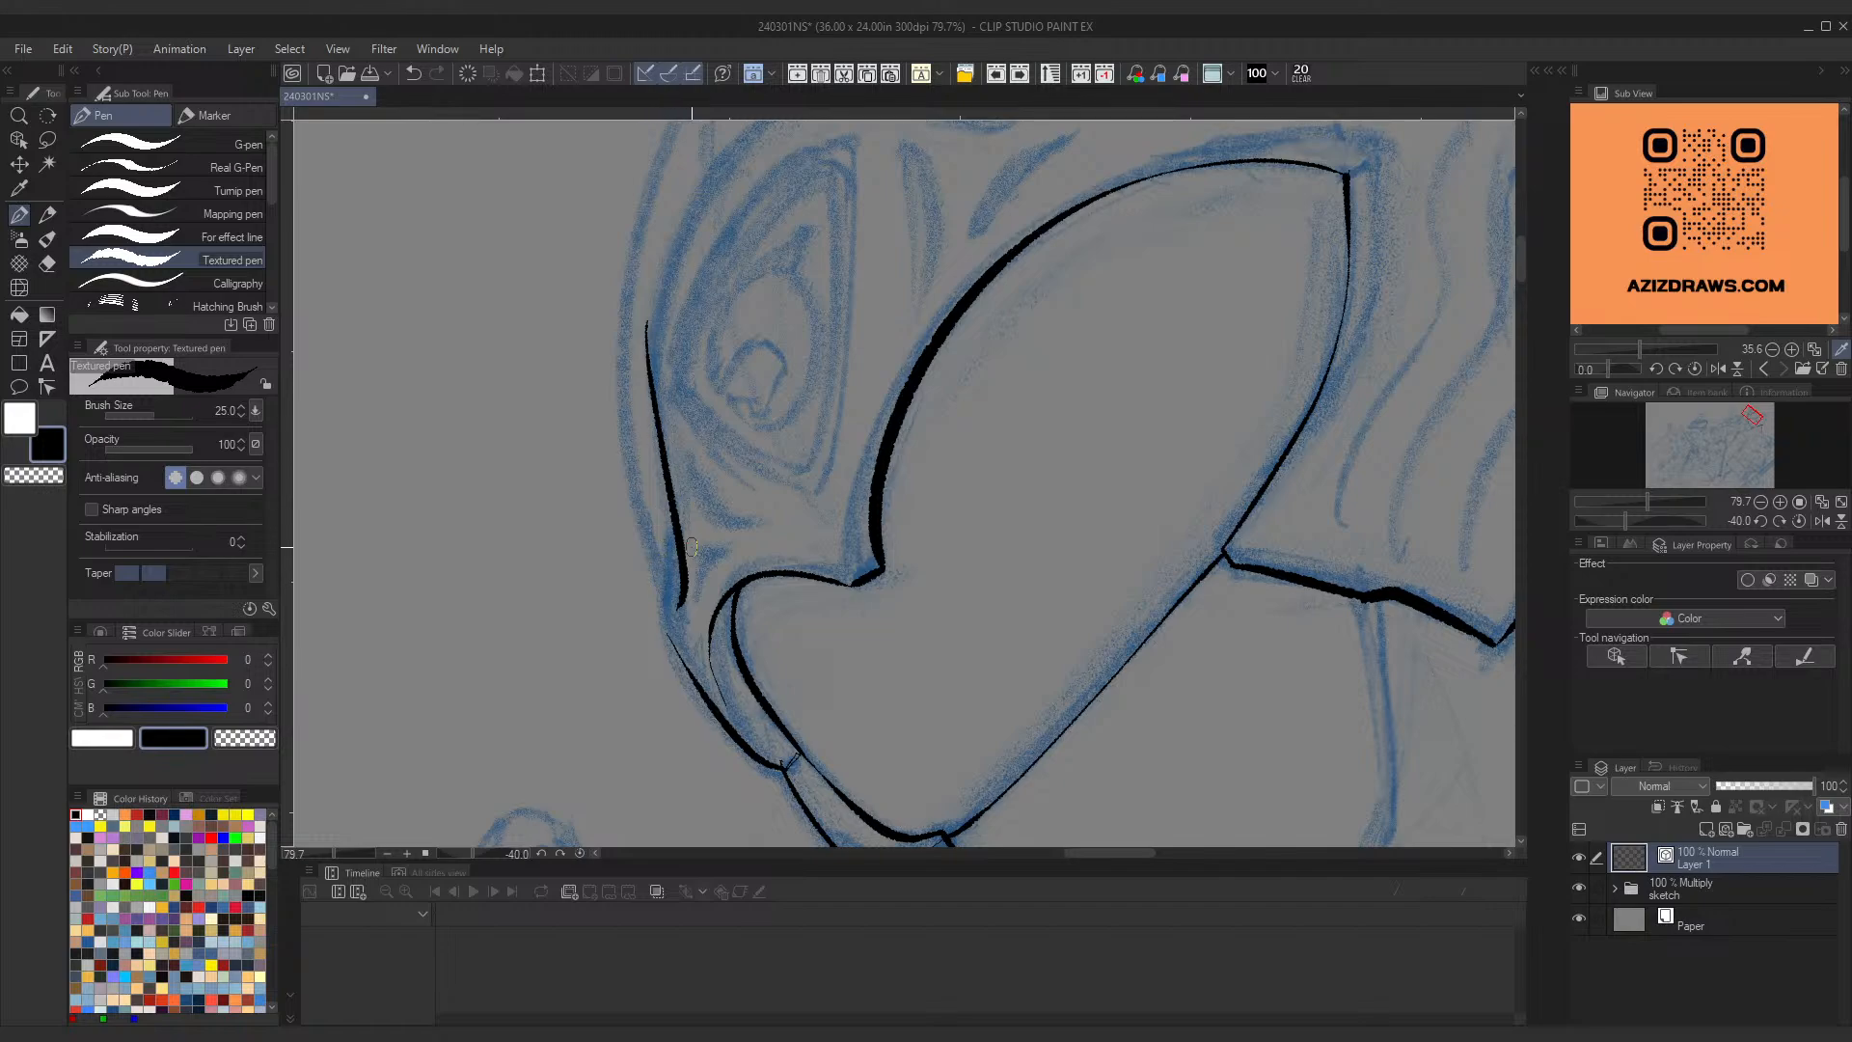
{"action": "left_click", "coordinate": [673, 509], "text": "ctrl"}
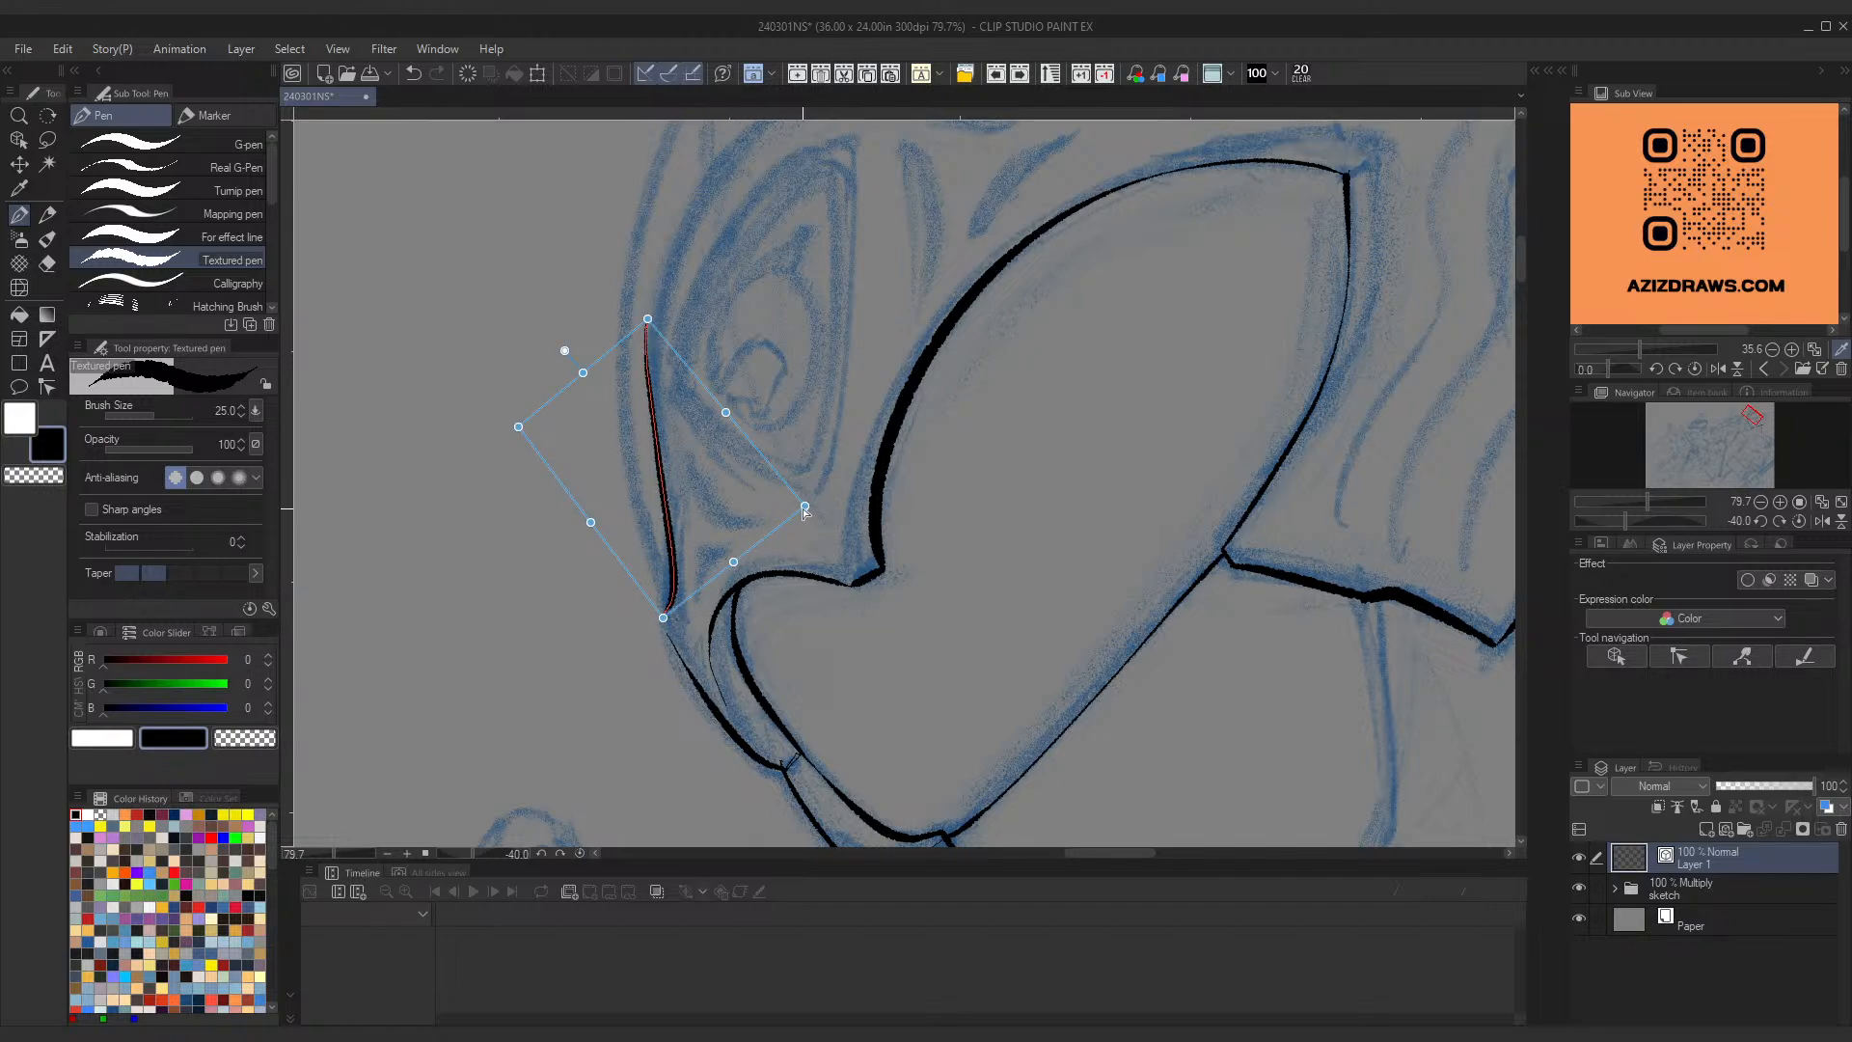
{"action": "left_click_drag", "start_coordinate": [805, 507], "coordinate": [765, 453]}
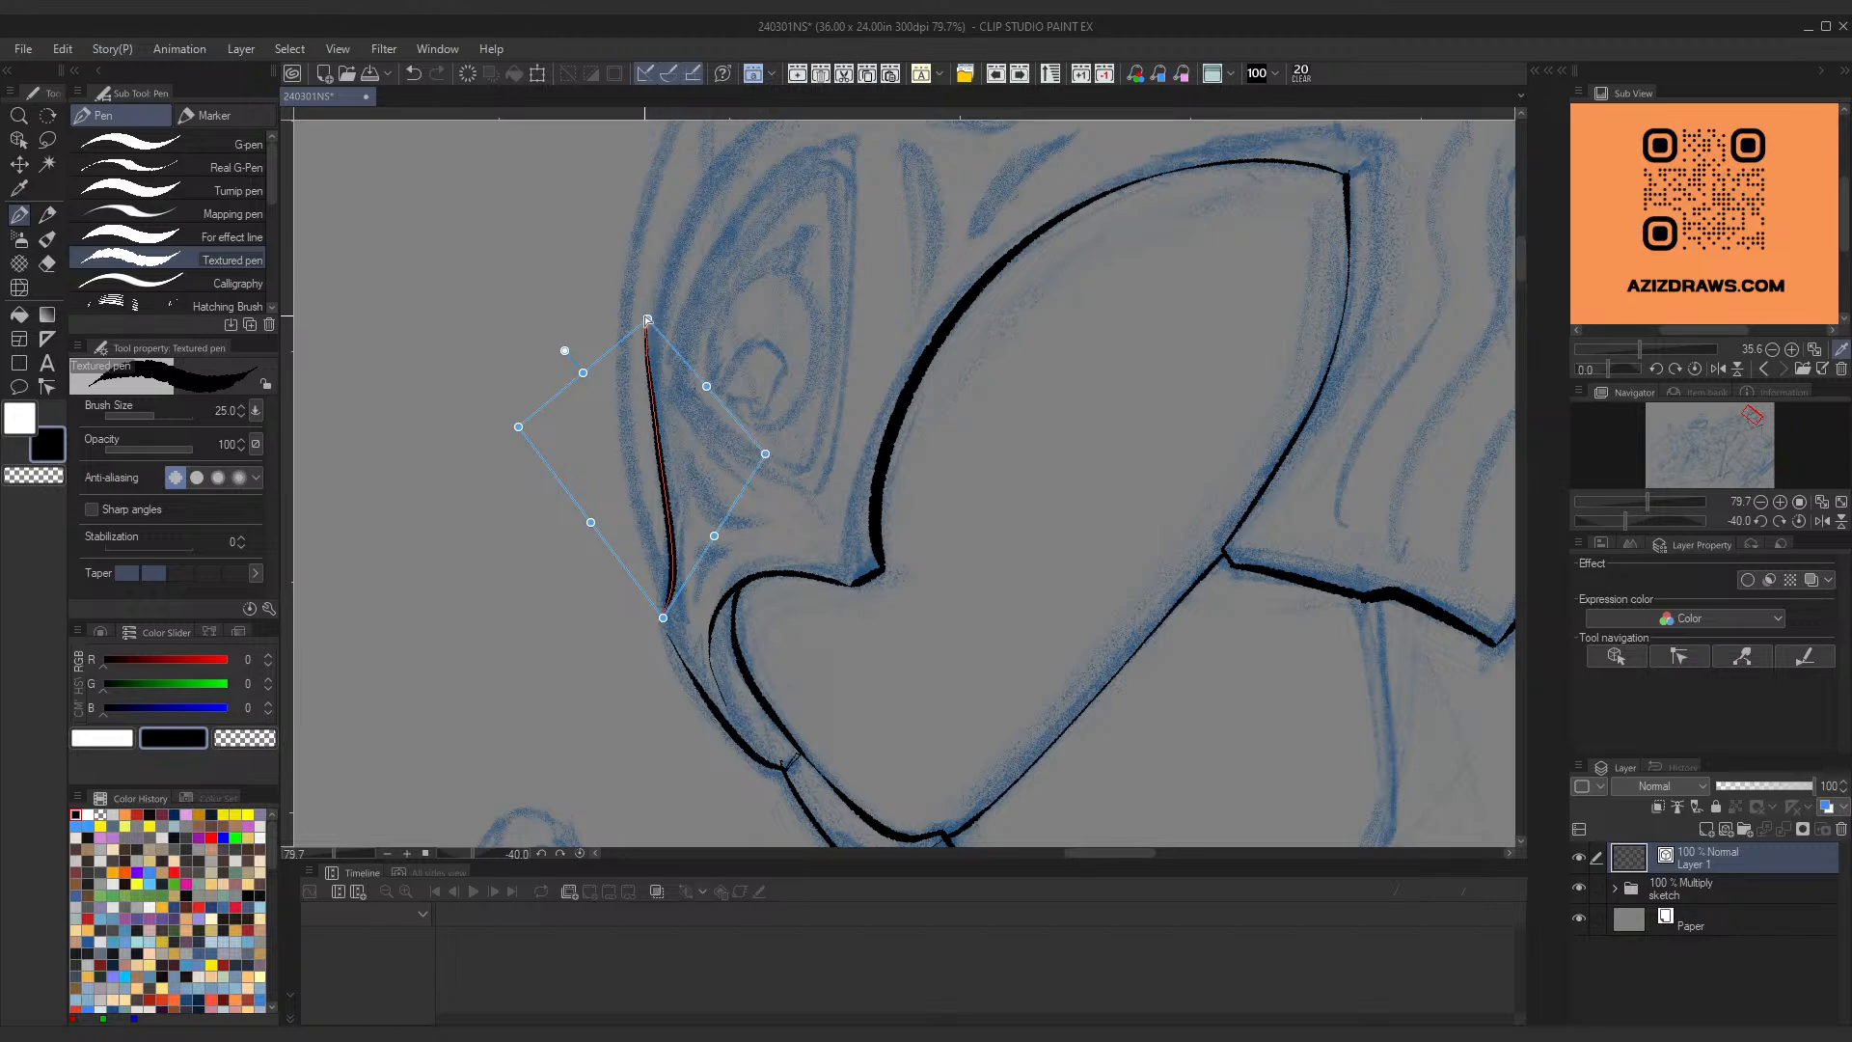
{"action": "left_click_drag", "start_coordinate": [647, 319], "coordinate": [648, 324]}
{"action": "left_click_drag", "start_coordinate": [518, 427], "coordinate": [499, 431]}
{"action": "left_click_drag", "start_coordinate": [663, 618], "coordinate": [661, 621]}
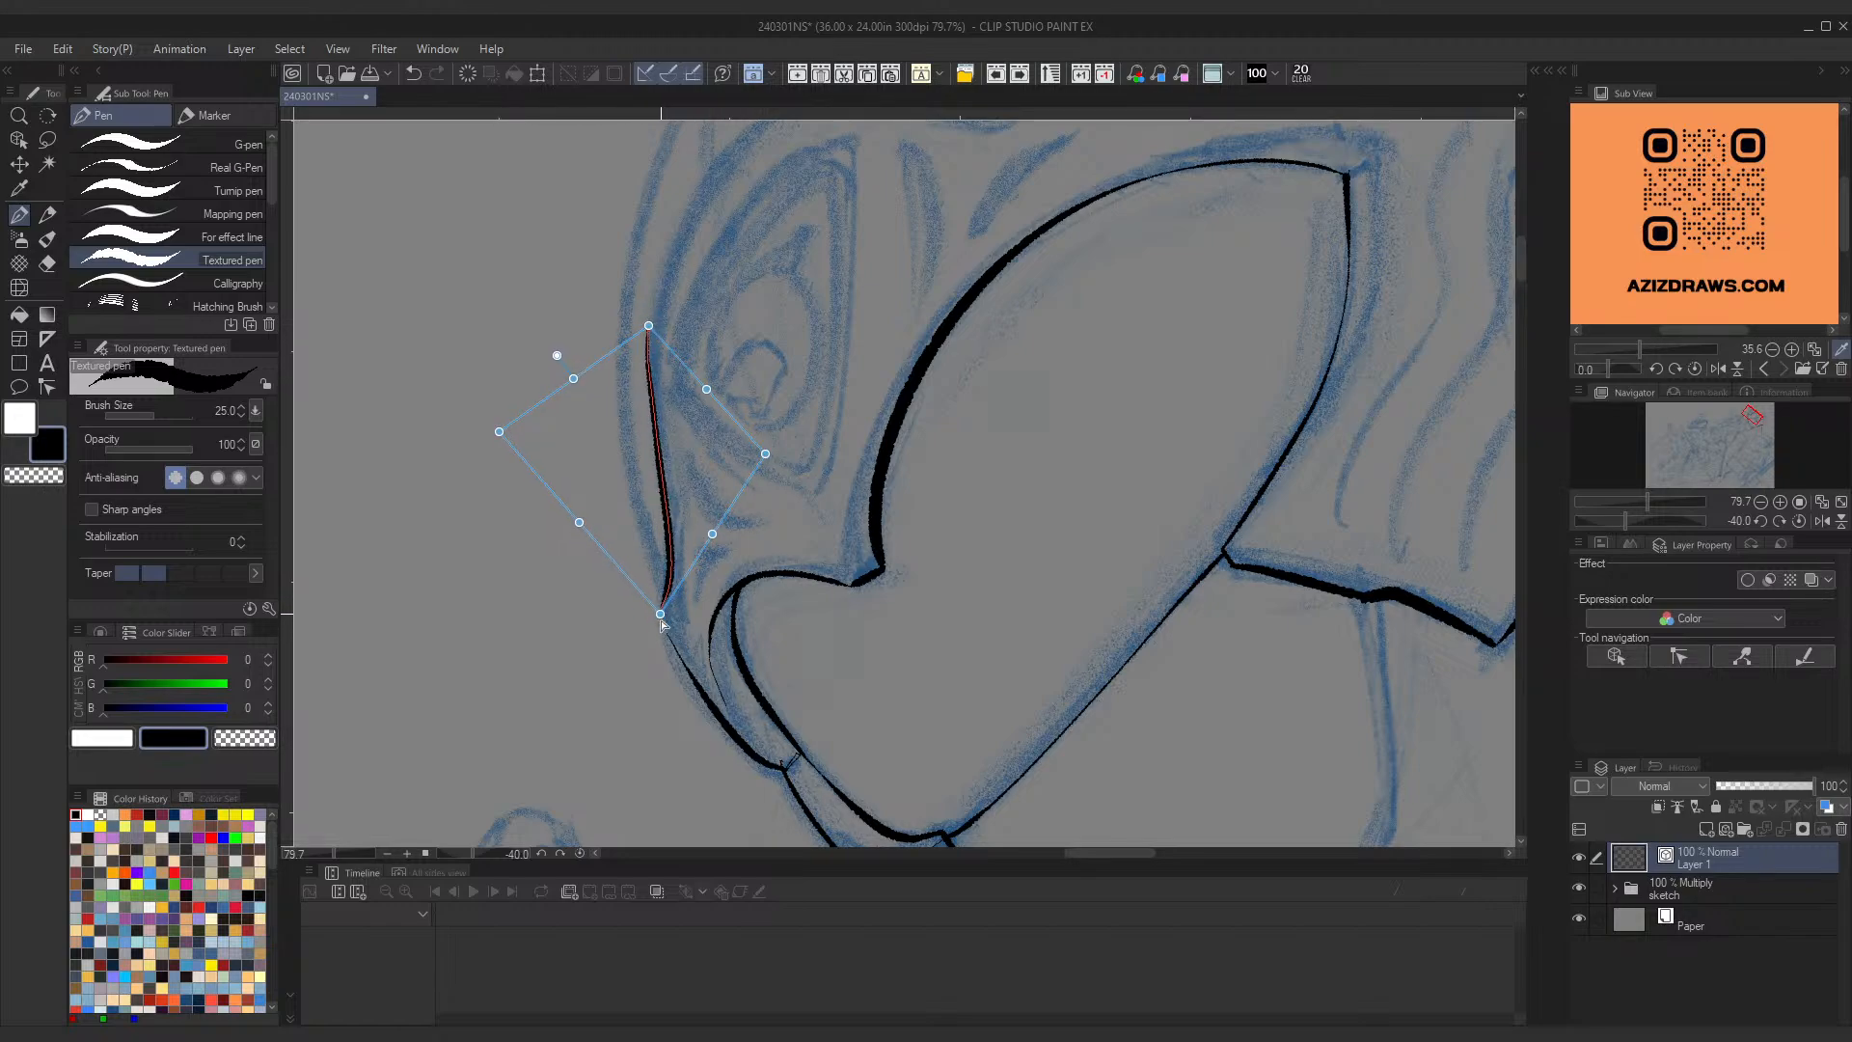
{"action": "key", "text": "Return"}
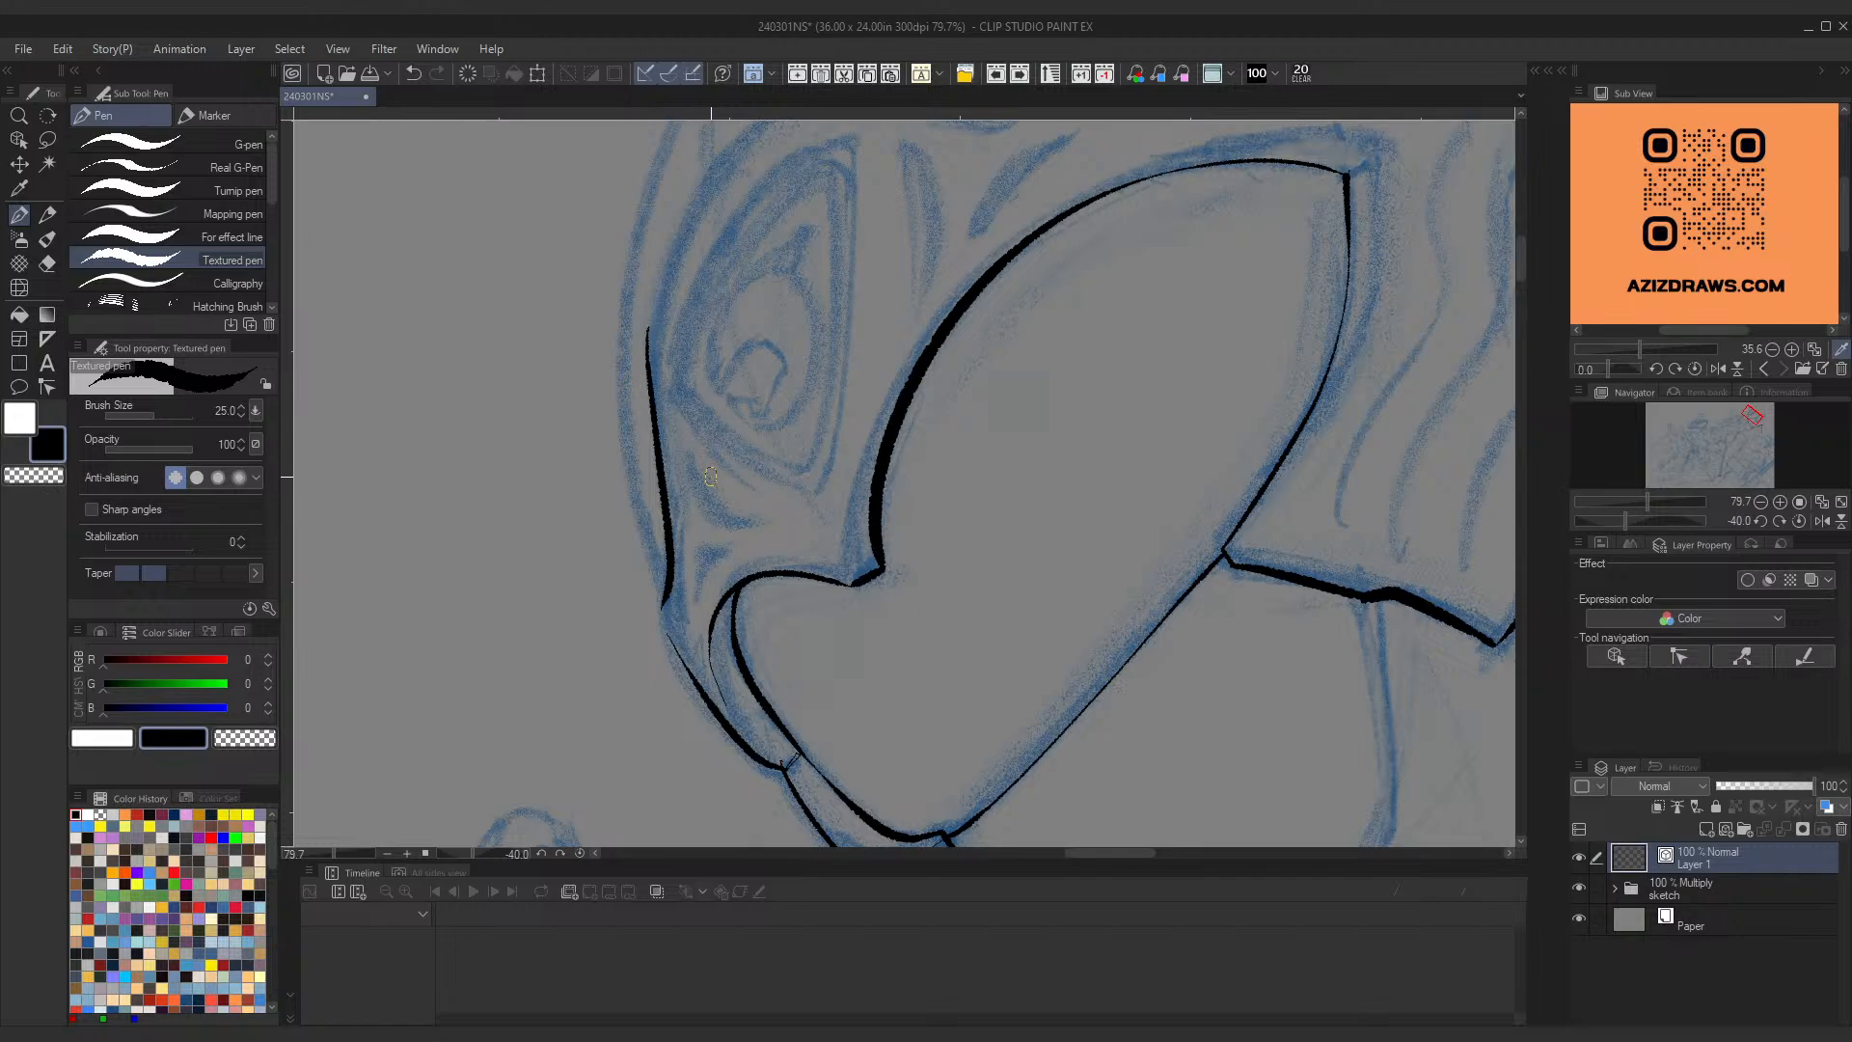
Step: Connect the contour beside the forehead emblem to the helmet's lower front contour with a short stroke, undoing unwanted attempts
{"action": "scroll", "coordinate": [696, 345], "scroll_direction": "down", "scroll_amount": 6}
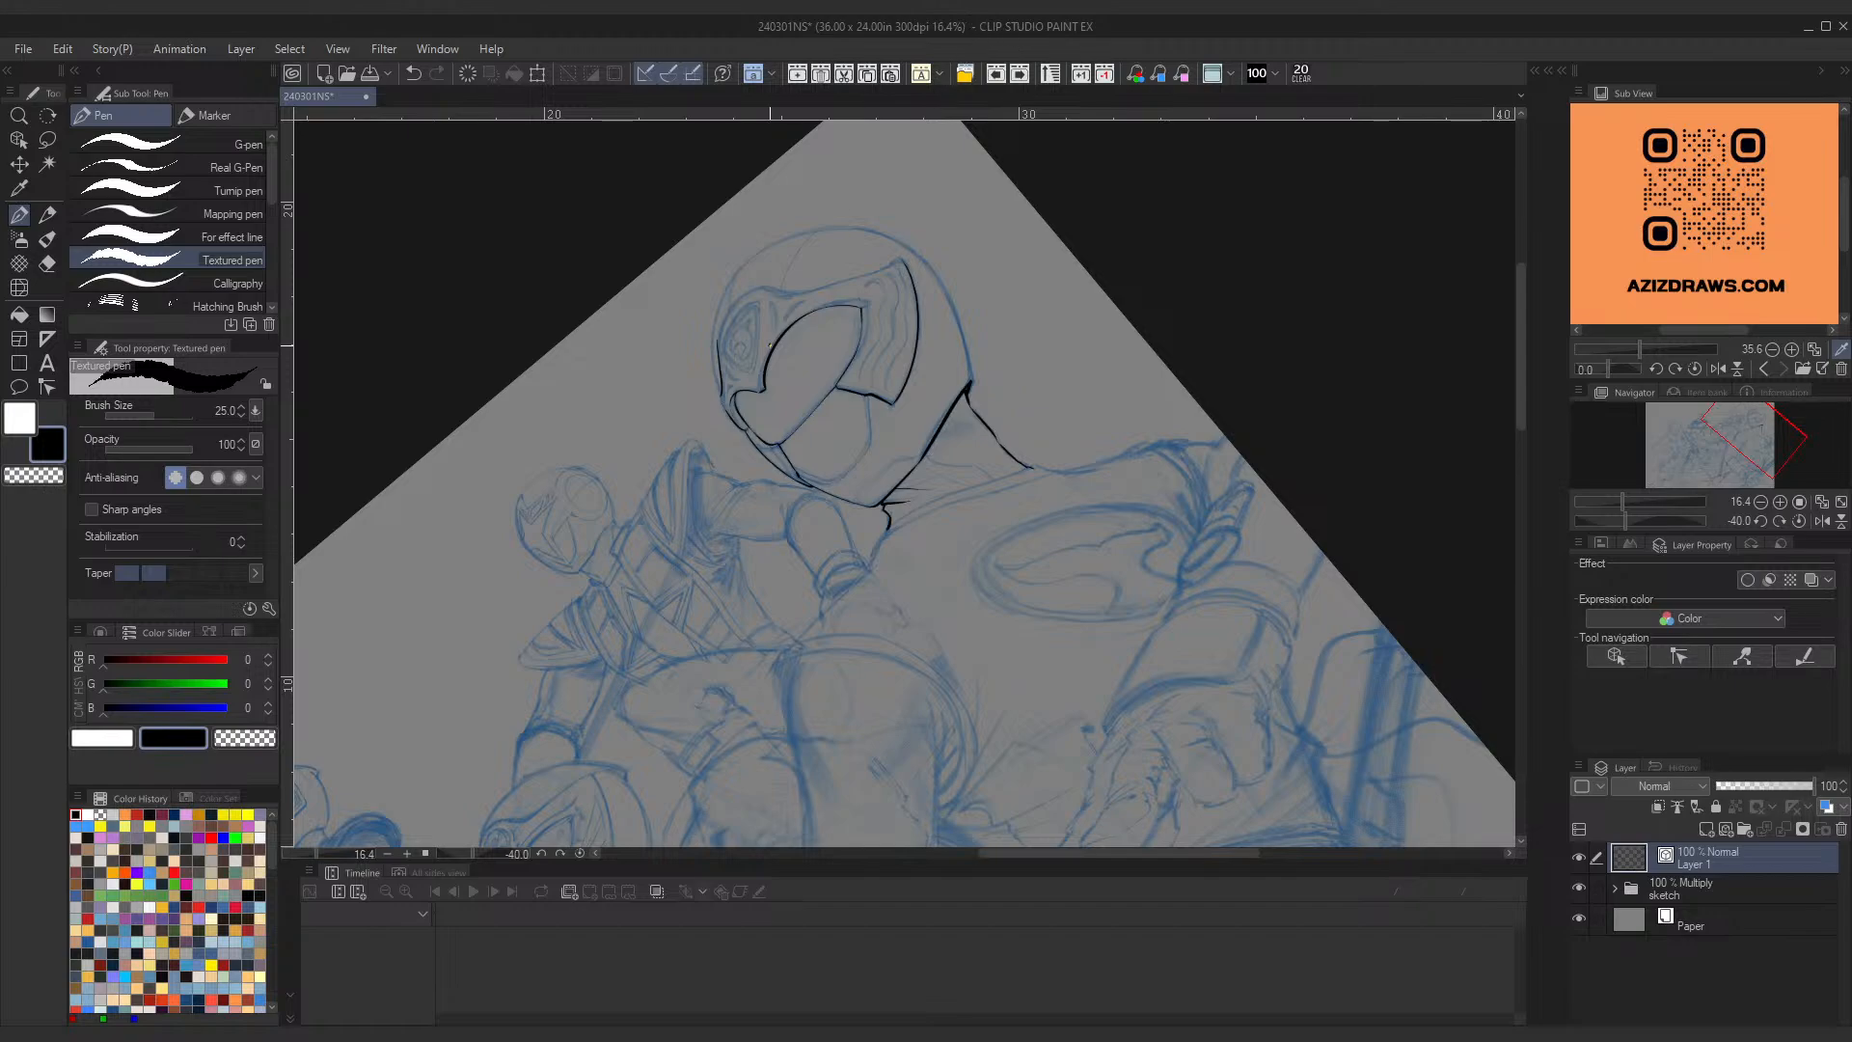
{"action": "scroll", "coordinate": [769, 339], "scroll_direction": "up", "scroll_amount": 5}
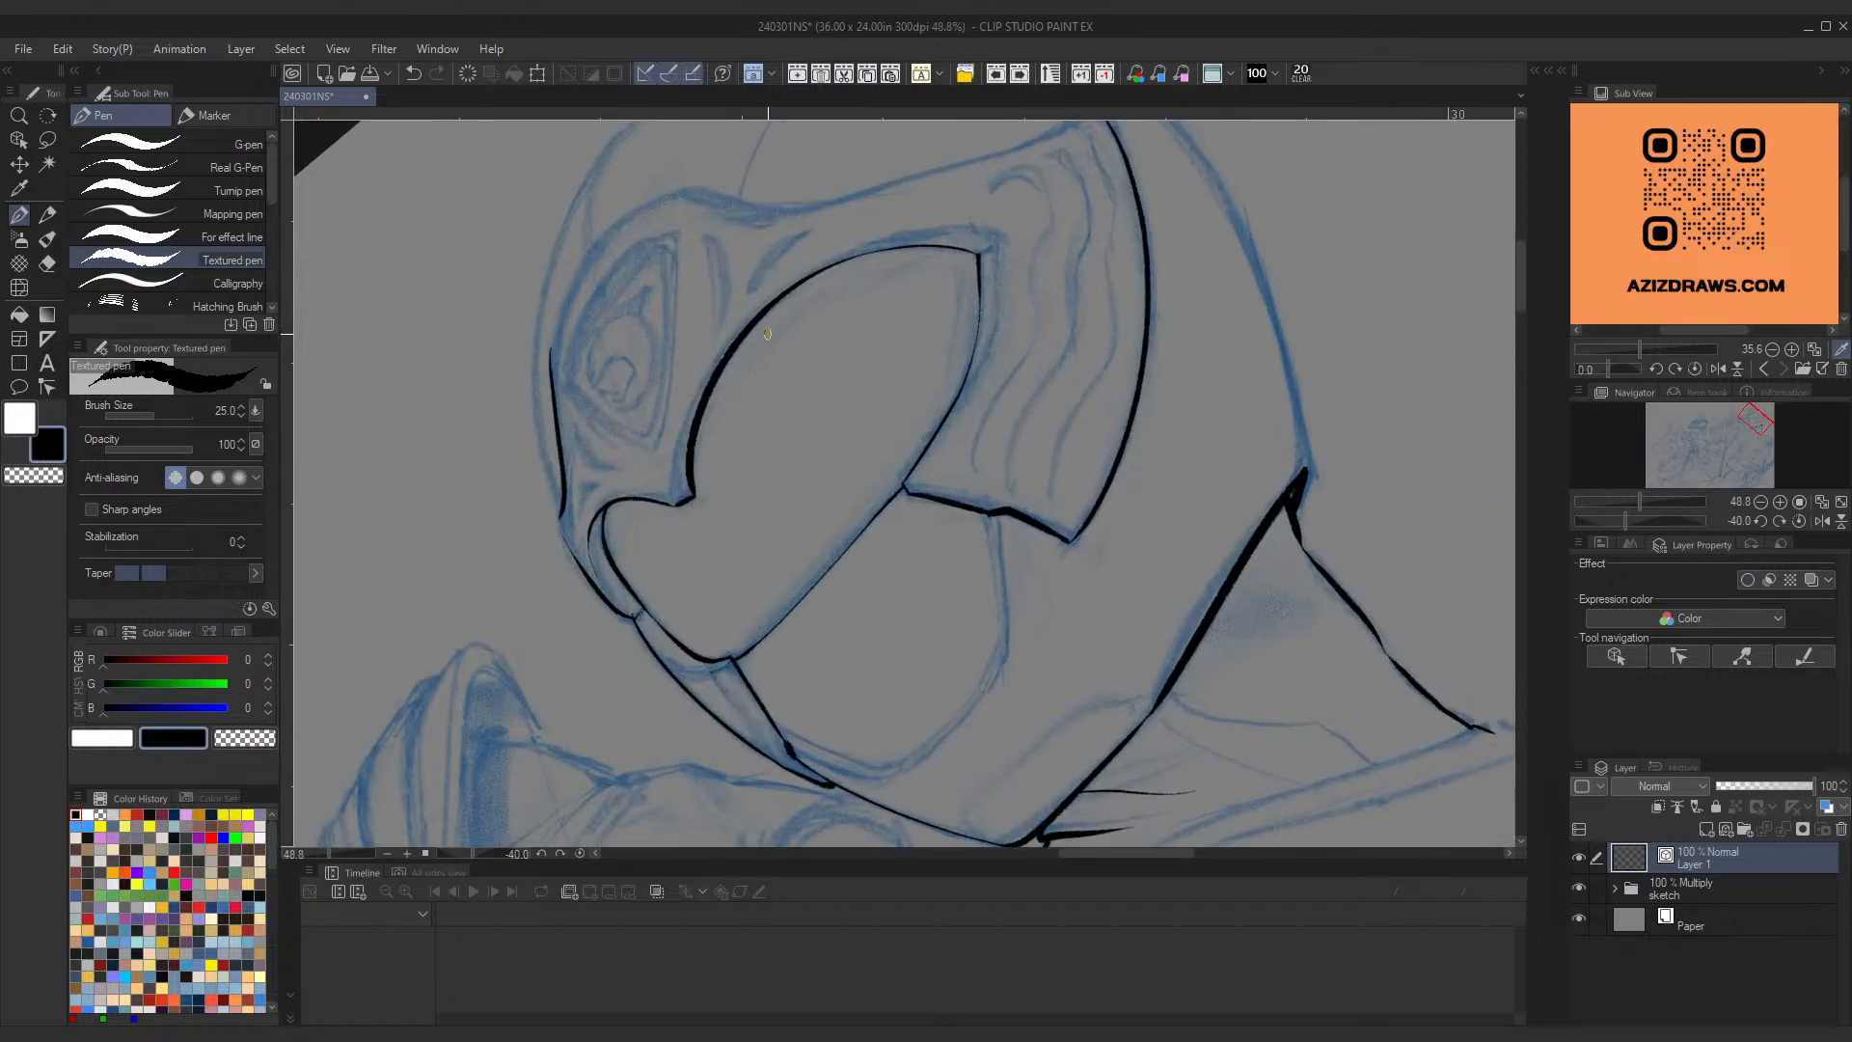
{"action": "scroll", "coordinate": [702, 356], "scroll_direction": "down", "scroll_amount": 2}
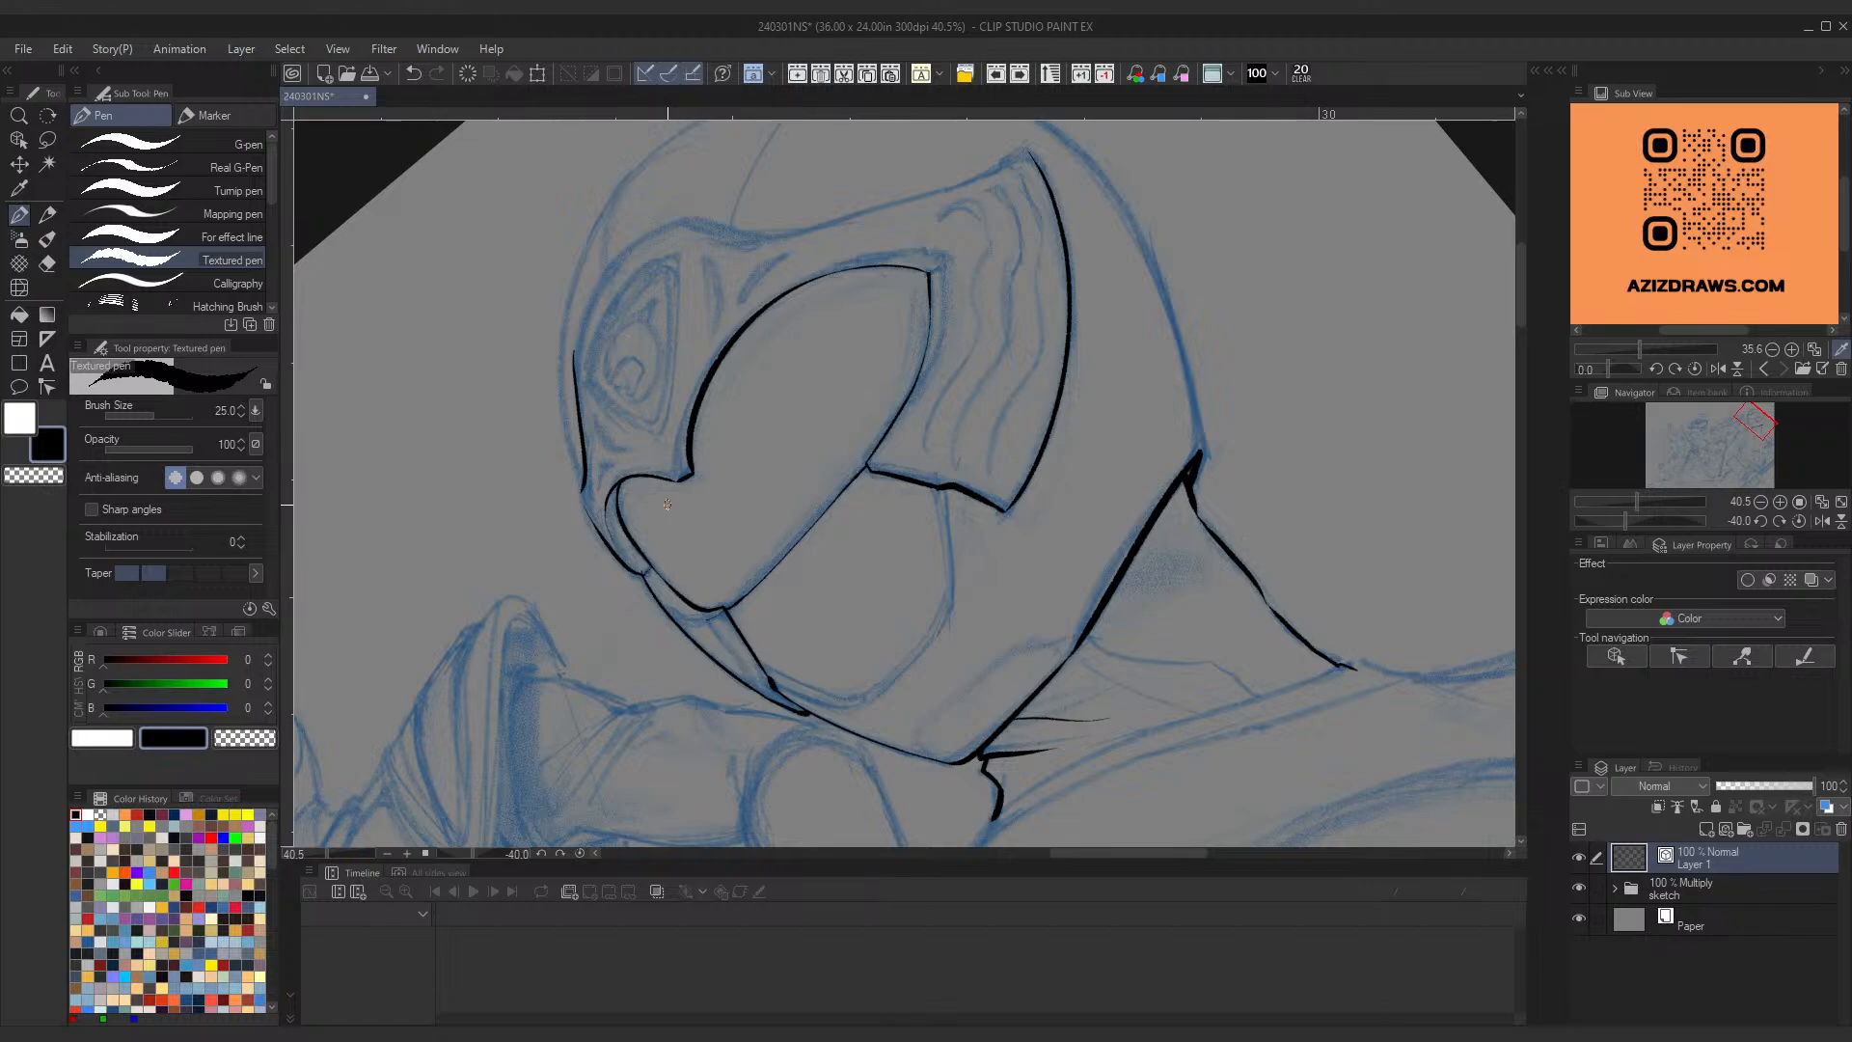
{"action": "scroll", "coordinate": [566, 489], "scroll_direction": "up", "scroll_amount": 3}
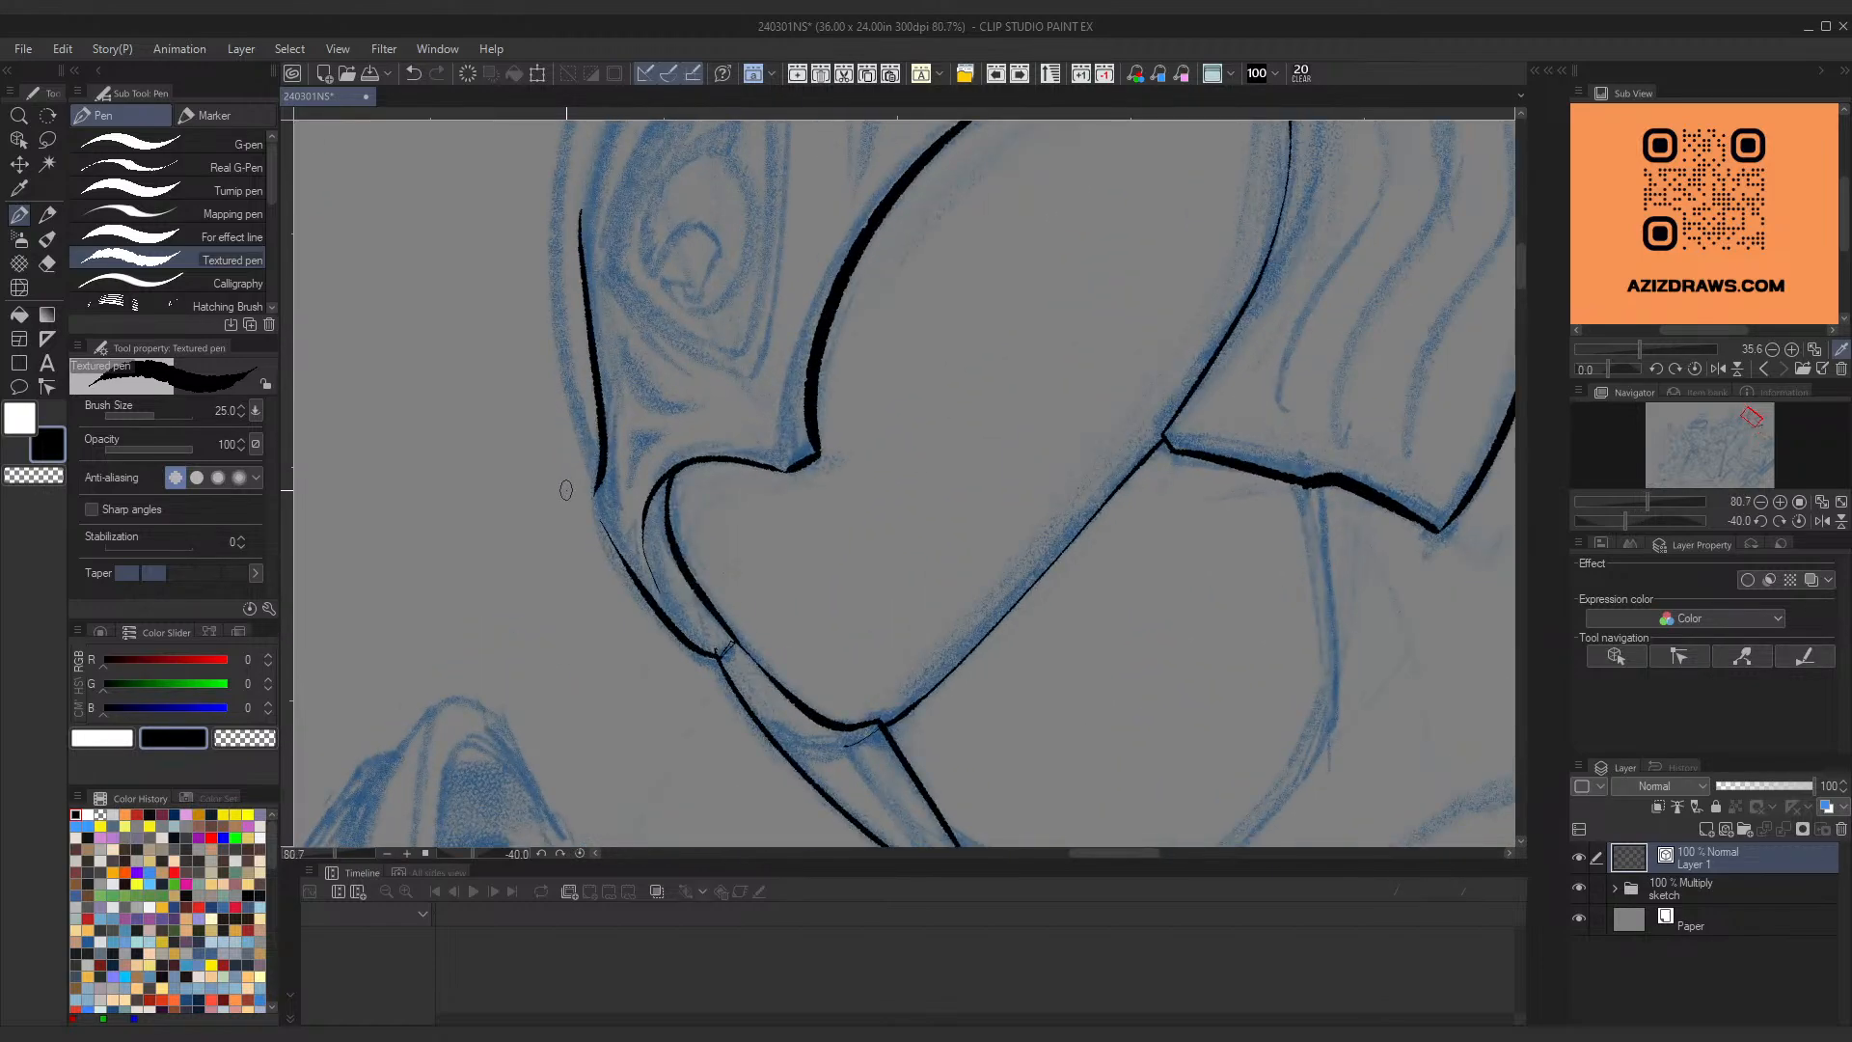
{"action": "left_click_drag", "start_coordinate": [597, 495], "coordinate": [633, 582]}
{"action": "key", "text": "ctrl+z"}
{"action": "left_click_drag", "start_coordinate": [595, 496], "coordinate": [634, 576]}
{"action": "key", "text": "ctrl+z"}
{"action": "left_click_drag", "start_coordinate": [596, 490], "coordinate": [657, 619]}
{"action": "scroll", "coordinate": [828, 316], "scroll_direction": "down", "scroll_amount": 8}
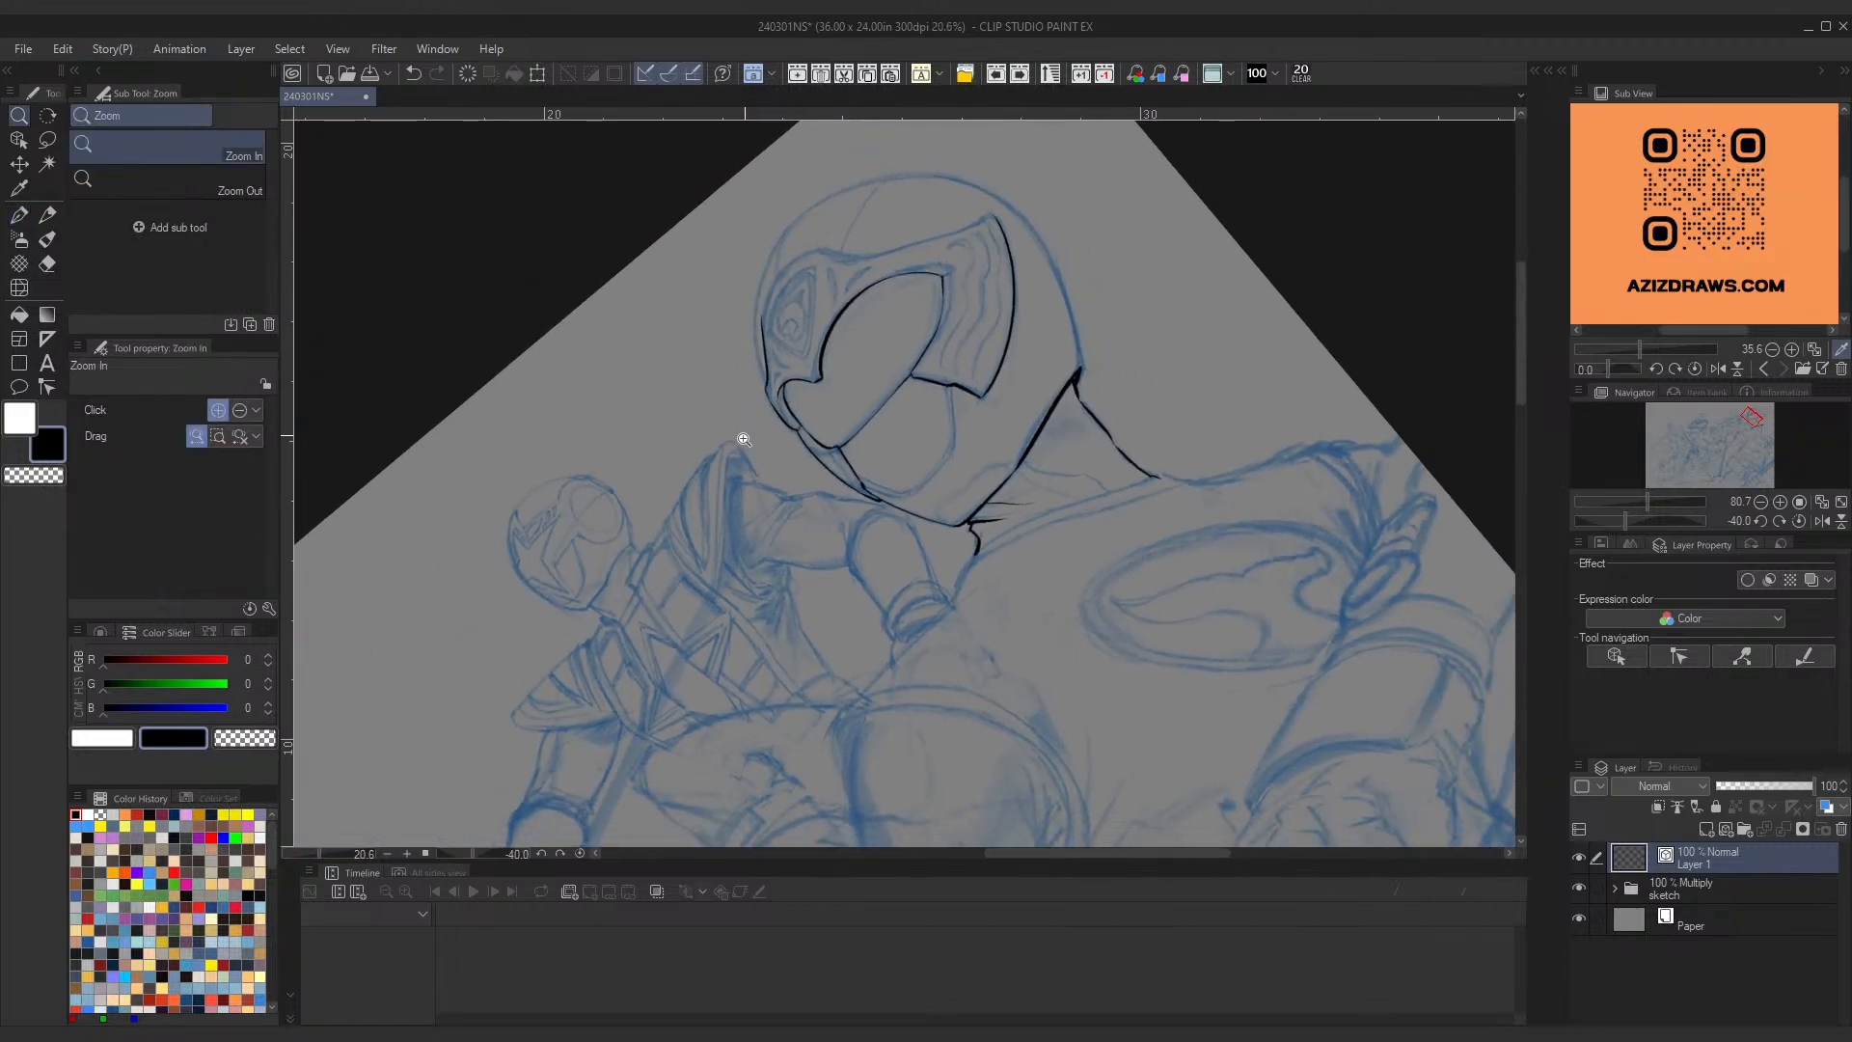
Step: Try strokes for the mouthpiece's rear edge running down from the side panel's lower edge
{"action": "scroll", "coordinate": [916, 424], "scroll_direction": "up", "scroll_amount": 5}
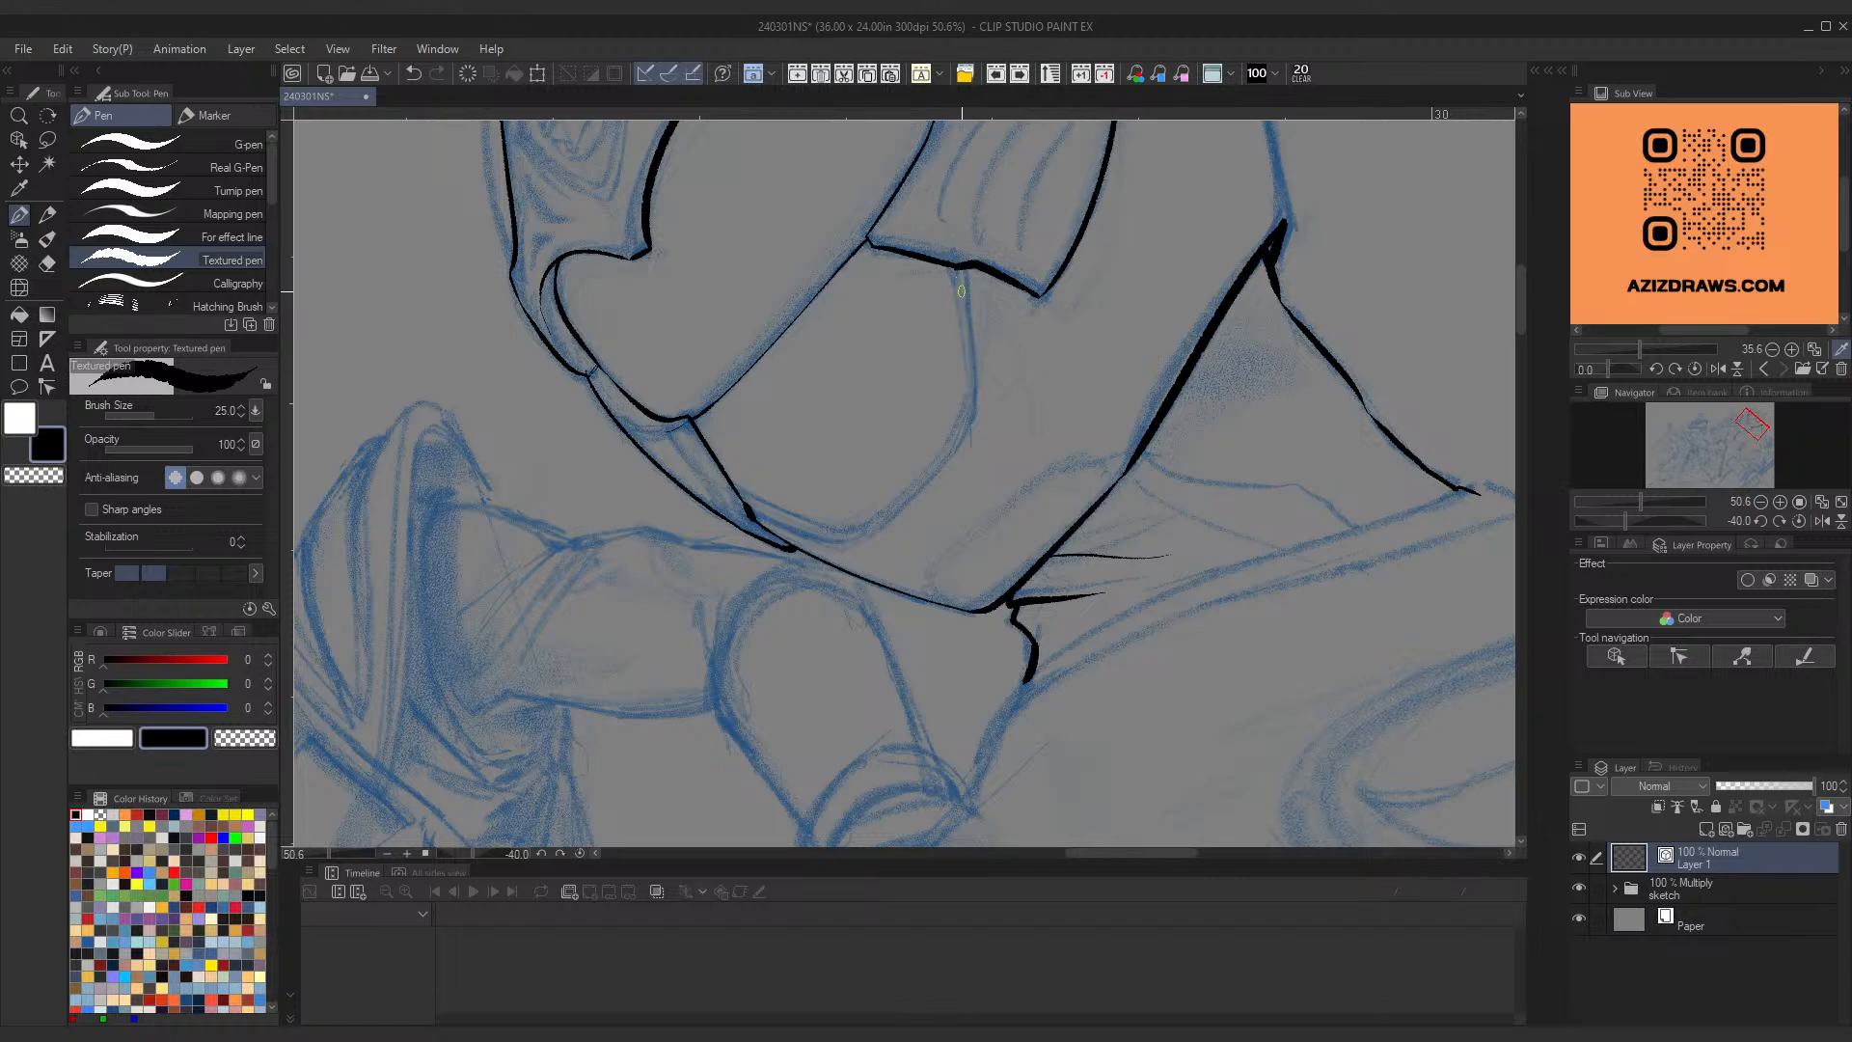
{"action": "left_click_drag", "start_coordinate": [956, 267], "coordinate": [969, 351]}
{"action": "key", "text": "ctrl+z"}
{"action": "left_click_drag", "start_coordinate": [956, 268], "coordinate": [971, 390]}
{"action": "key", "text": "ctrl+z"}
{"action": "left_click_drag", "start_coordinate": [955, 268], "coordinate": [962, 424]}
{"action": "key", "text": "ctrl+z"}
{"action": "mouse_move", "coordinate": [955, 268]}
{"action": "left_mouse_down"}
{"action": "mouse_move", "coordinate": [966, 406]}
{"action": "mouse_move", "coordinate": [965, 384]}
{"action": "left_mouse_up"}
{"action": "key", "text": "ctrl+z"}
{"action": "key", "text": "ctrl+z"}
{"action": "left_click_drag", "start_coordinate": [955, 268], "coordinate": [967, 384]}
{"action": "key", "text": "ctrl+z"}
{"action": "left_click_drag", "start_coordinate": [955, 269], "coordinate": [970, 393]}
{"action": "key", "text": "shift+space"}
{"action": "mouse_move", "coordinate": [1047, 328]}
{"action": "left_mouse_down"}
{"action": "mouse_move", "coordinate": [975, 653]}
{"action": "mouse_move", "coordinate": [752, 591]}
{"action": "left_mouse_up"}
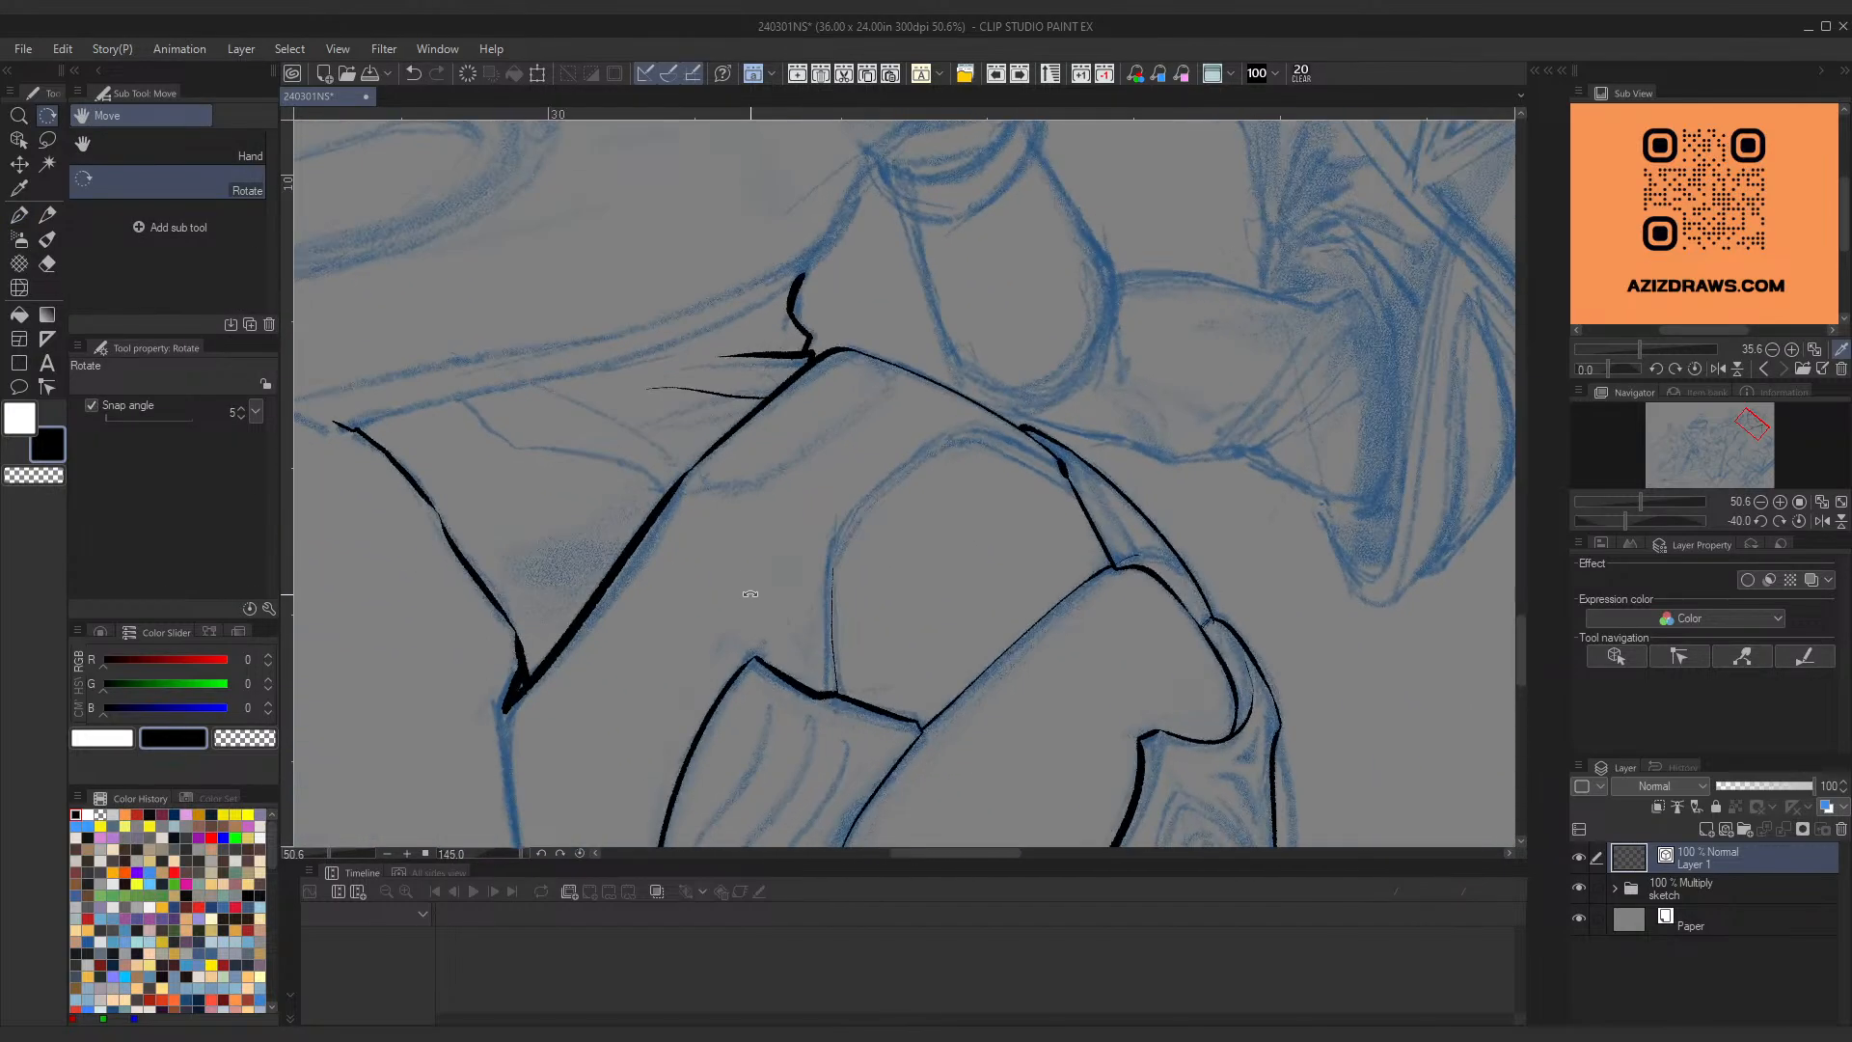
{"action": "key", "text": "ctrl+z"}
Step: Ink the mouthpiece's rear edge as a thin, nearly straight line starting at the side panel's lower edge
{"action": "key", "text": "shift+space"}
{"action": "left_click_drag", "start_coordinate": [893, 564], "coordinate": [822, 459]}
{"action": "key", "text": "ctrl+space"}
{"action": "key", "text": "shift+space"}
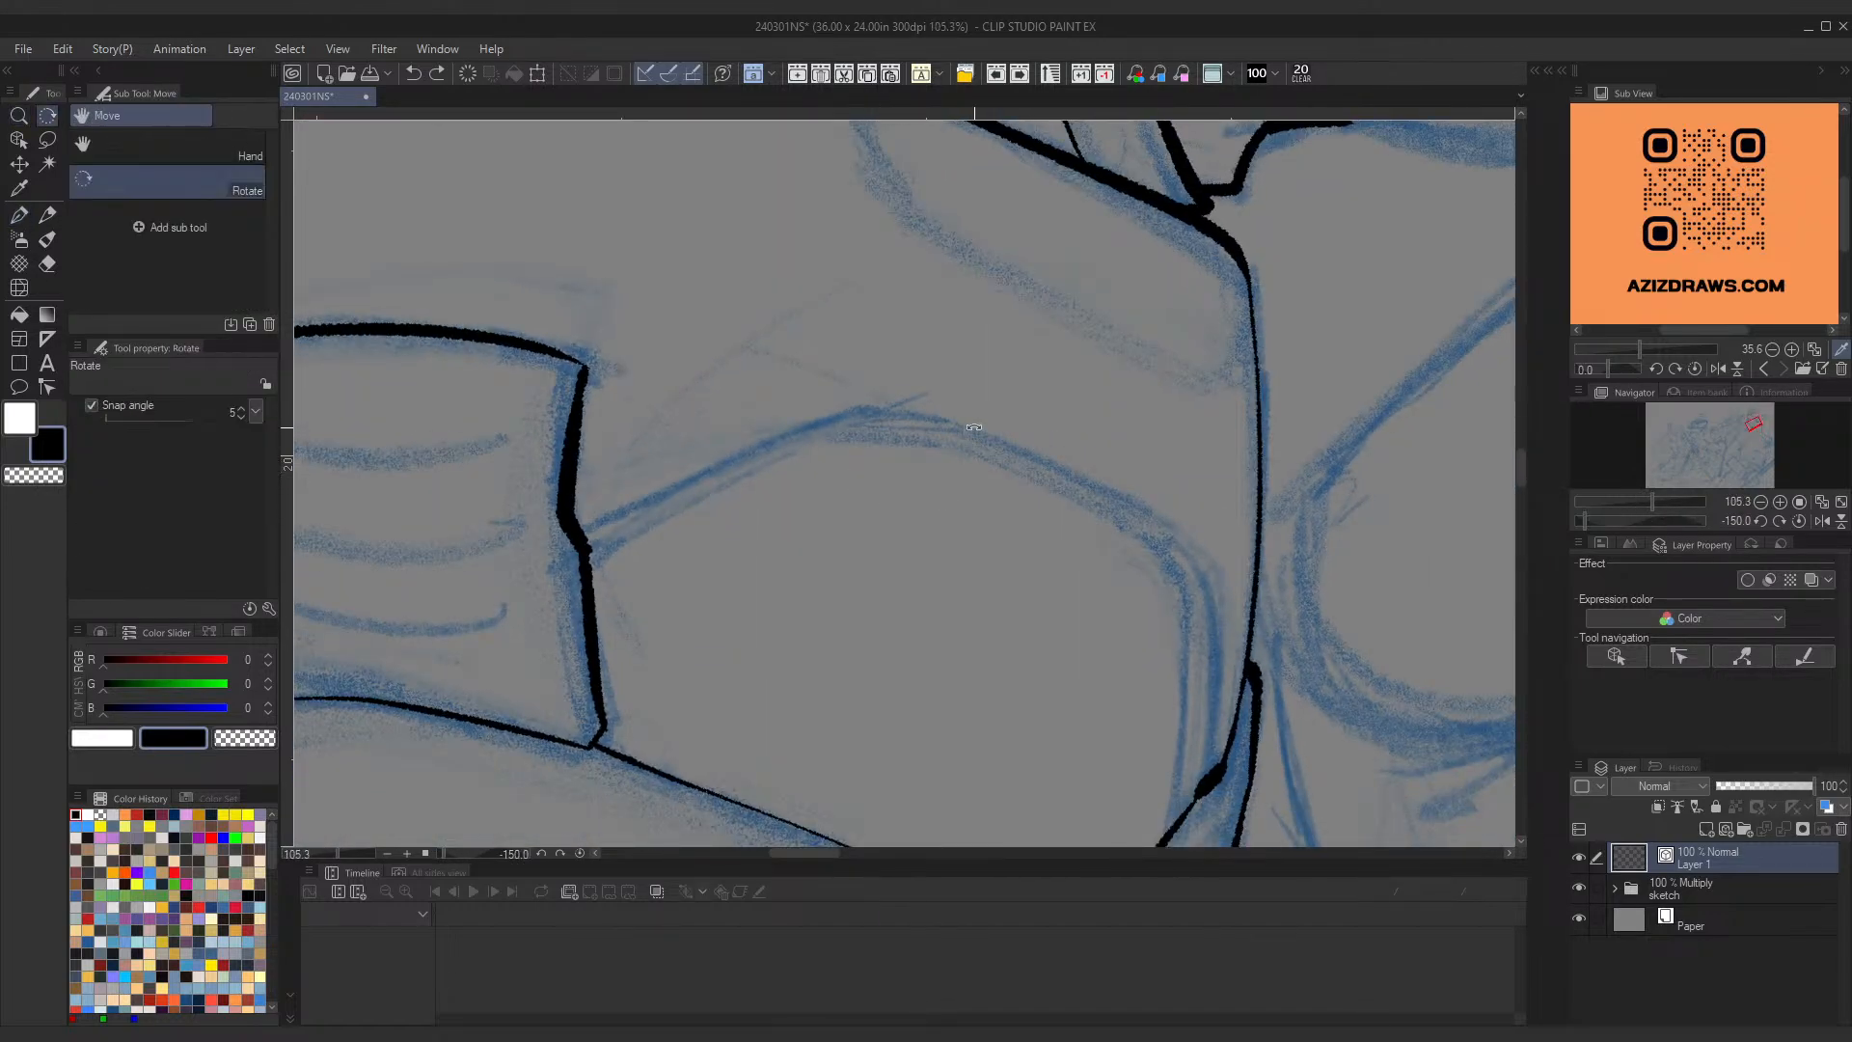
{"action": "left_click_drag", "start_coordinate": [972, 422], "coordinate": [964, 394]}
{"action": "left_click_drag", "start_coordinate": [616, 631], "coordinate": [851, 437]}
{"action": "key", "text": "ctrl+z"}
{"action": "left_click_drag", "start_coordinate": [617, 631], "coordinate": [849, 436]}
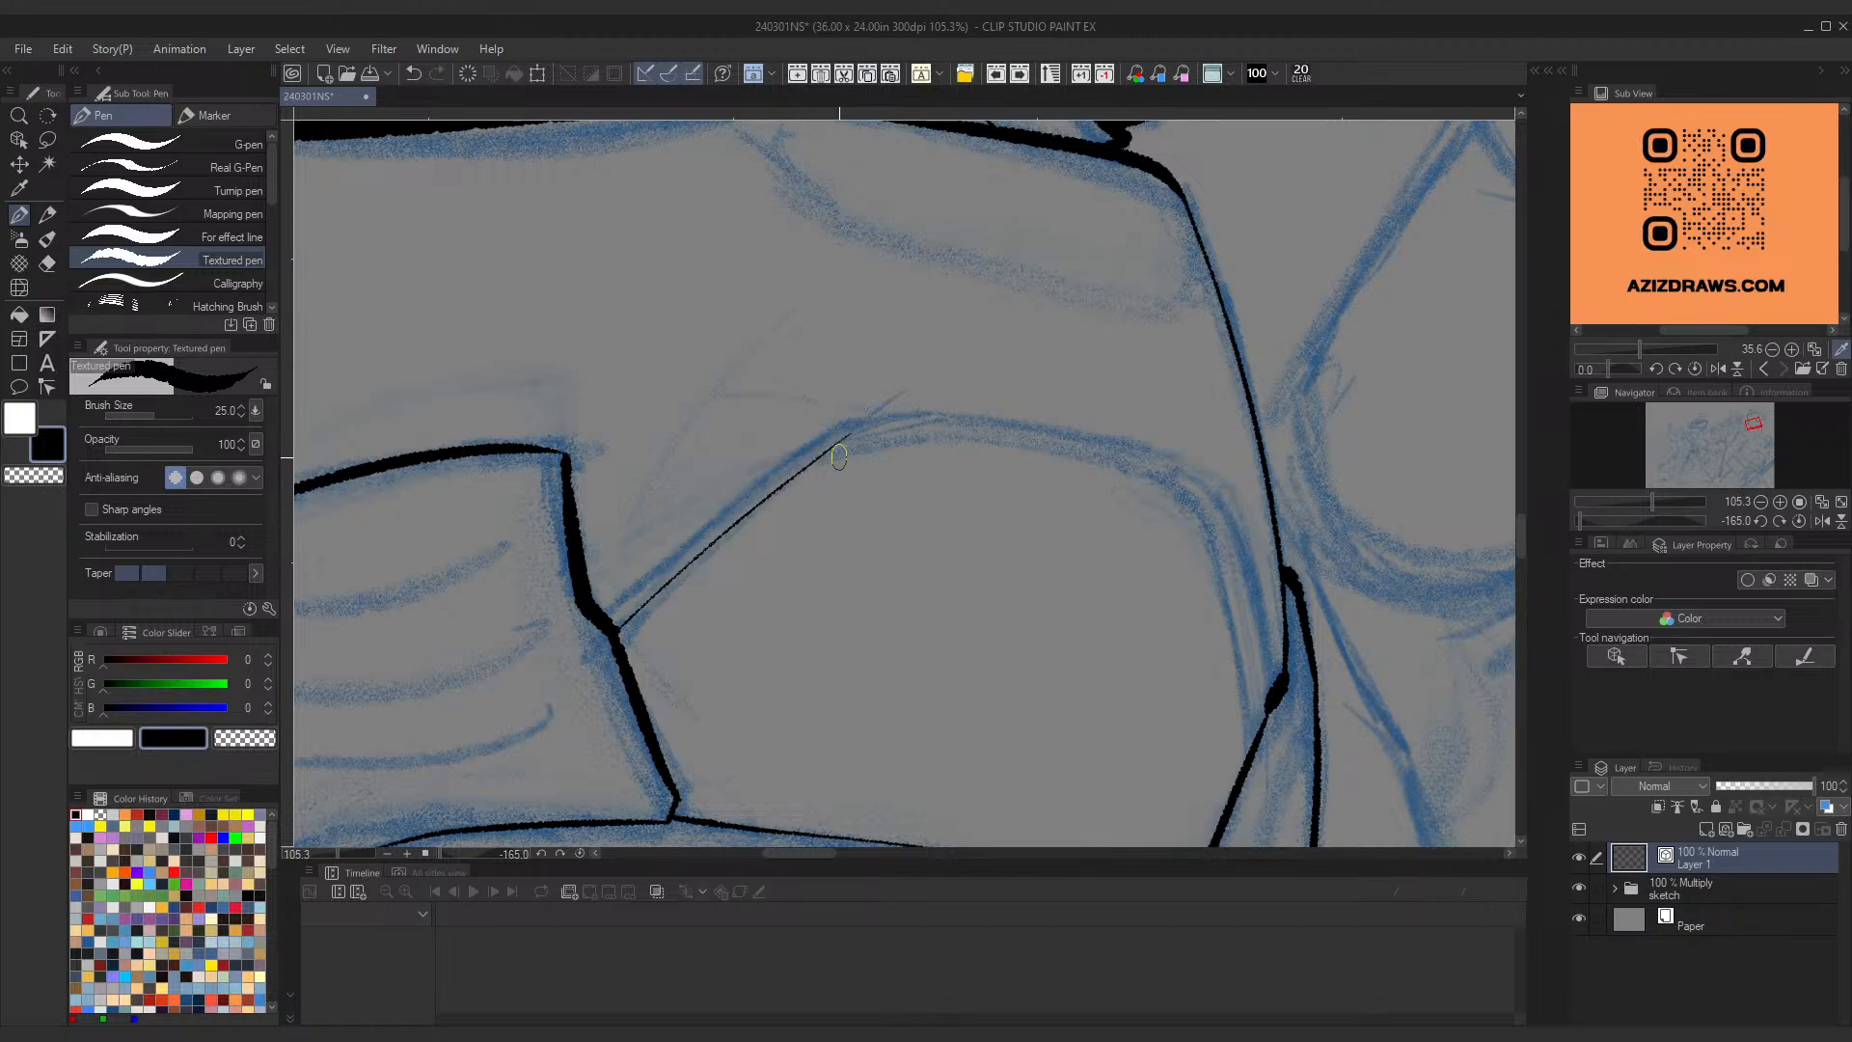
Step: Ink the mouthpiece's curved lower edge onward from the rear line and adjust its endpoint so the two lines meet
{"action": "key", "text": "shift+space"}
{"action": "mouse_move", "coordinate": [1166, 467]}
{"action": "left_mouse_down"}
{"action": "mouse_move", "coordinate": [1104, 324]}
{"action": "mouse_move", "coordinate": [1067, 298]}
{"action": "left_mouse_up"}
{"action": "mouse_move", "coordinate": [830, 511]}
{"action": "left_mouse_down"}
{"action": "mouse_move", "coordinate": [1101, 274]}
{"action": "mouse_move", "coordinate": [1091, 286]}
{"action": "left_mouse_up"}
{"action": "left_click", "coordinate": [968, 355], "text": "ctrl"}
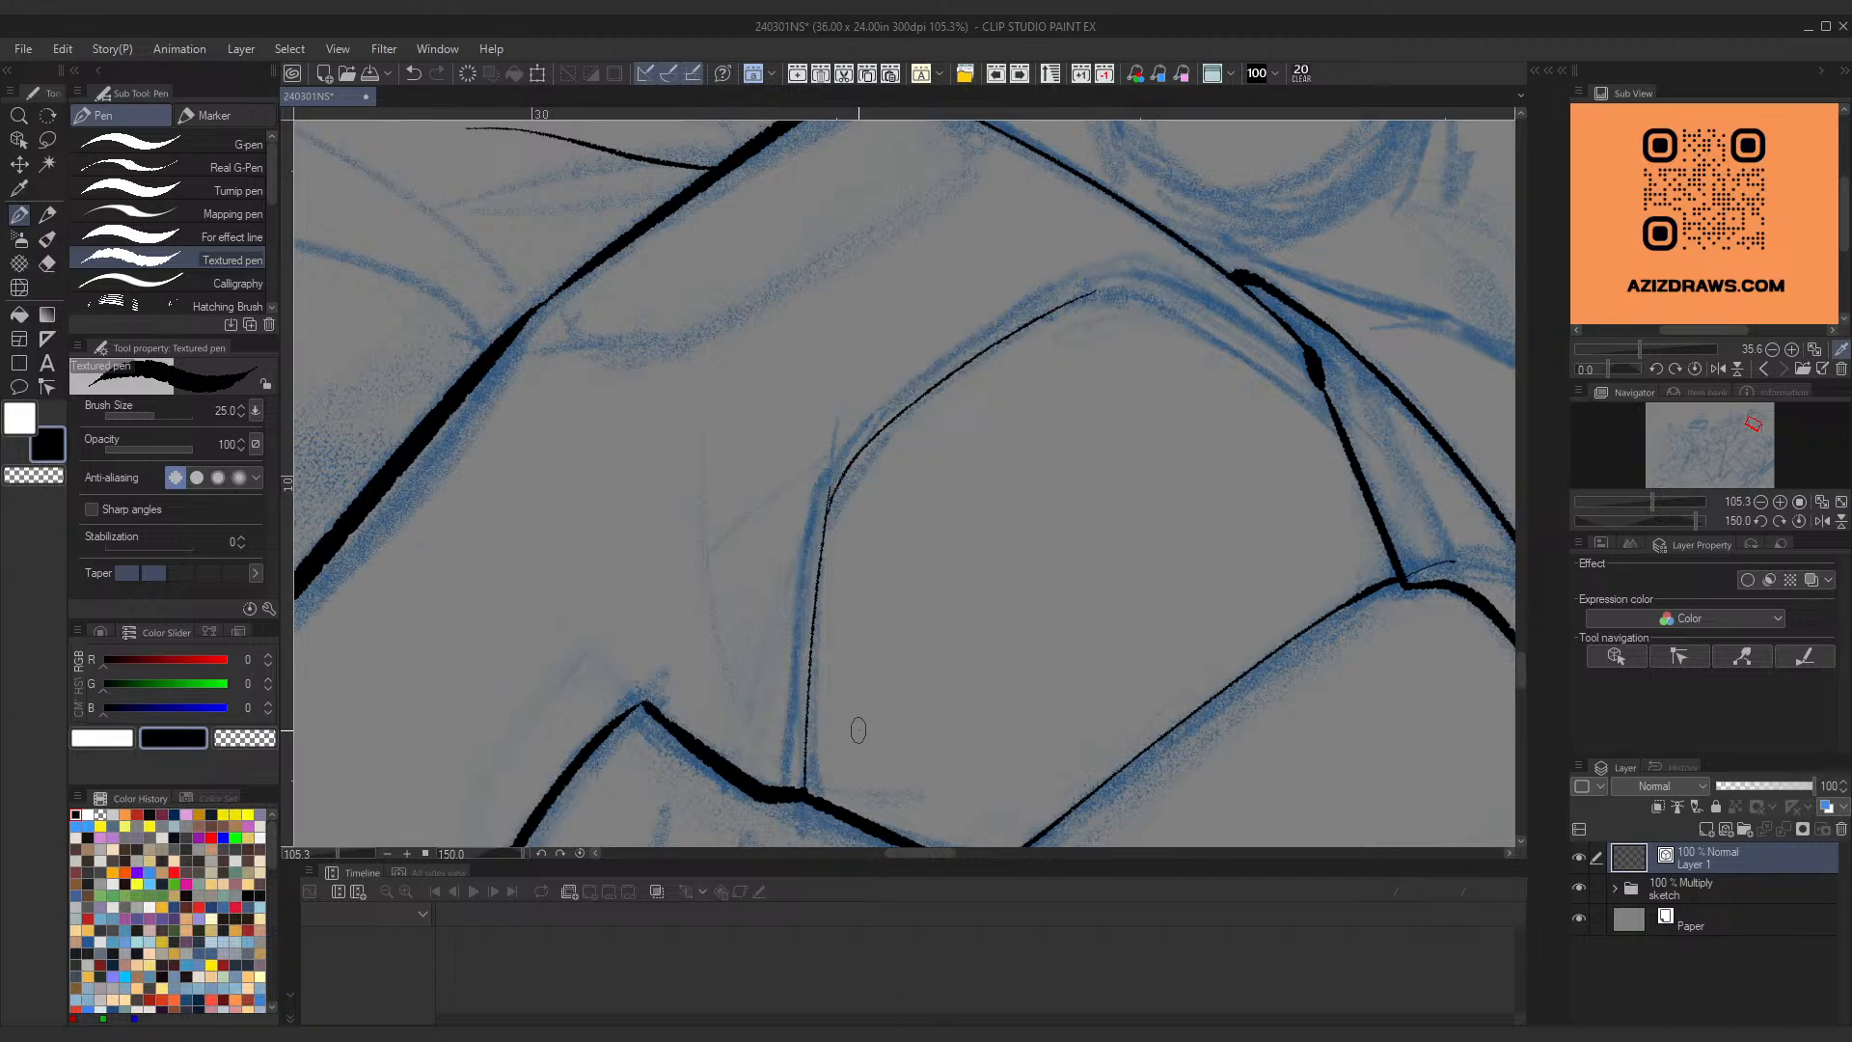
{"action": "key", "text": "ctrl+z"}
{"action": "key", "text": "ctrl+y"}
{"action": "left_click", "coordinate": [843, 471], "text": "ctrl"}
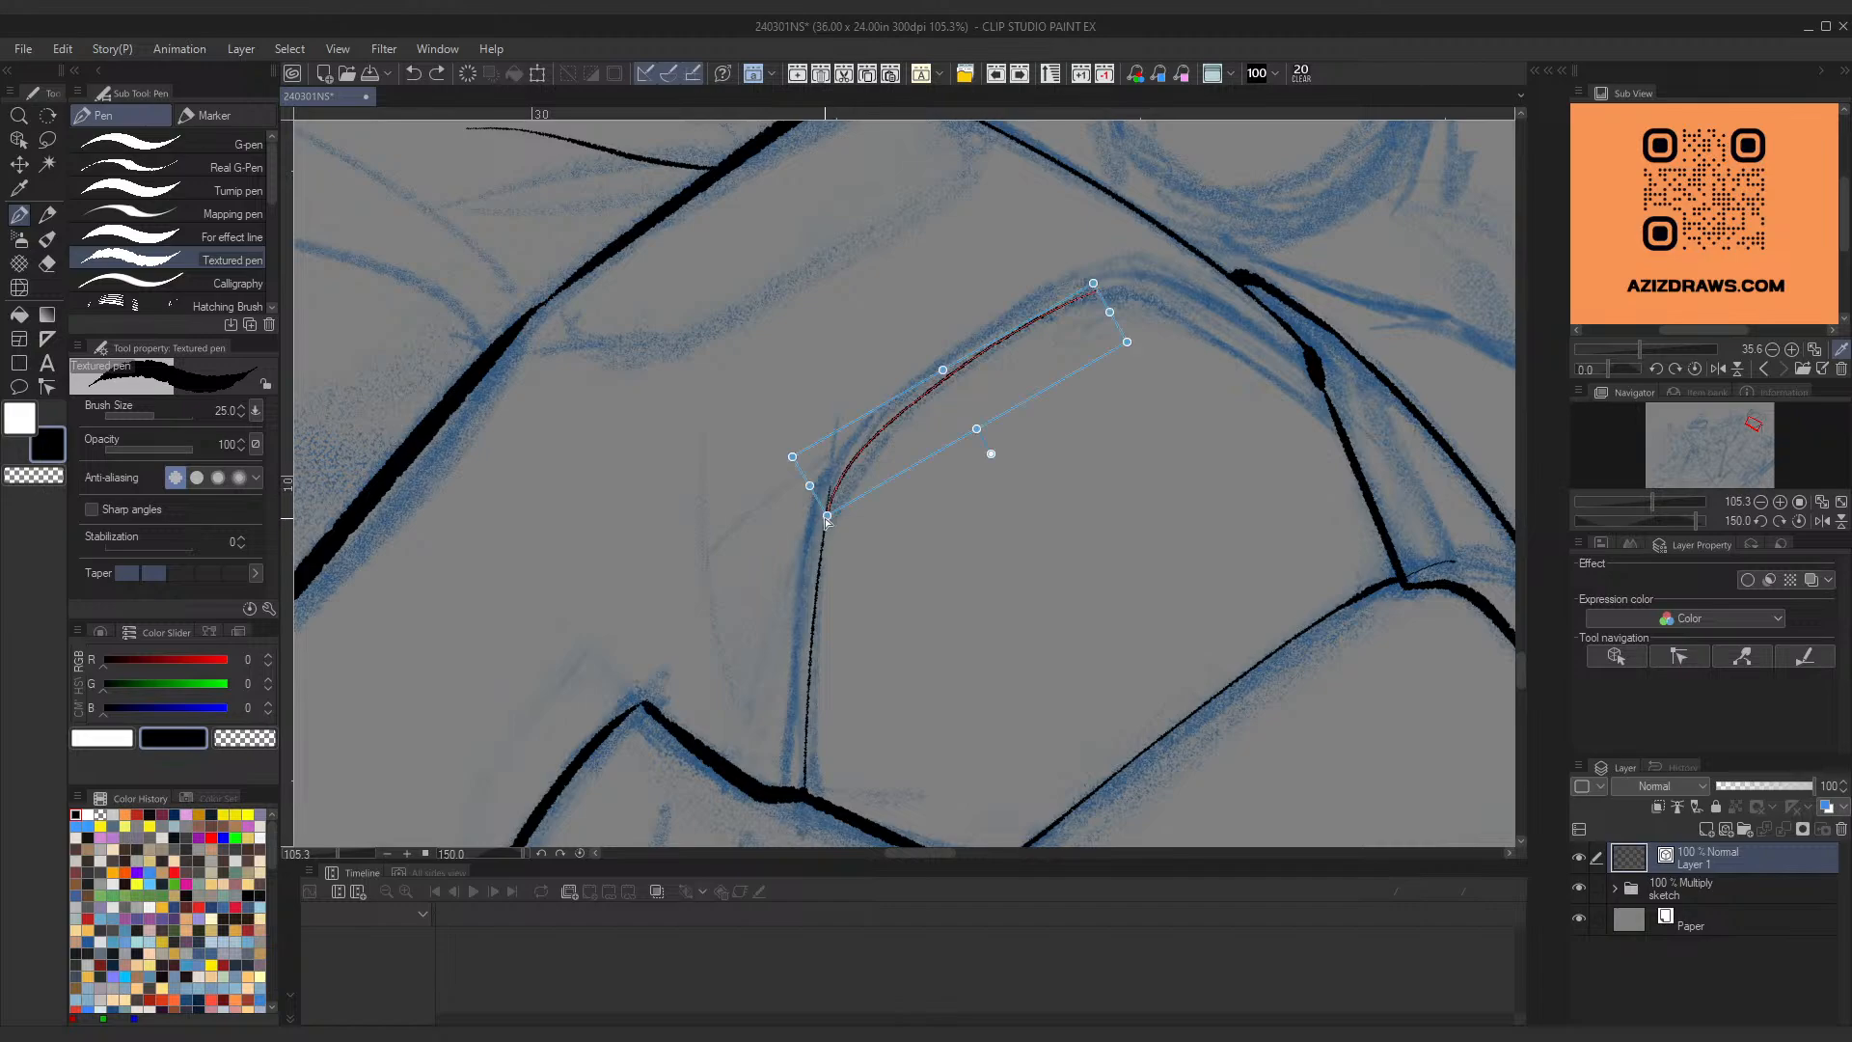
{"action": "left_click_drag", "start_coordinate": [825, 521], "coordinate": [827, 526]}
{"action": "left_click", "coordinate": [841, 488], "text": "ctrl"}
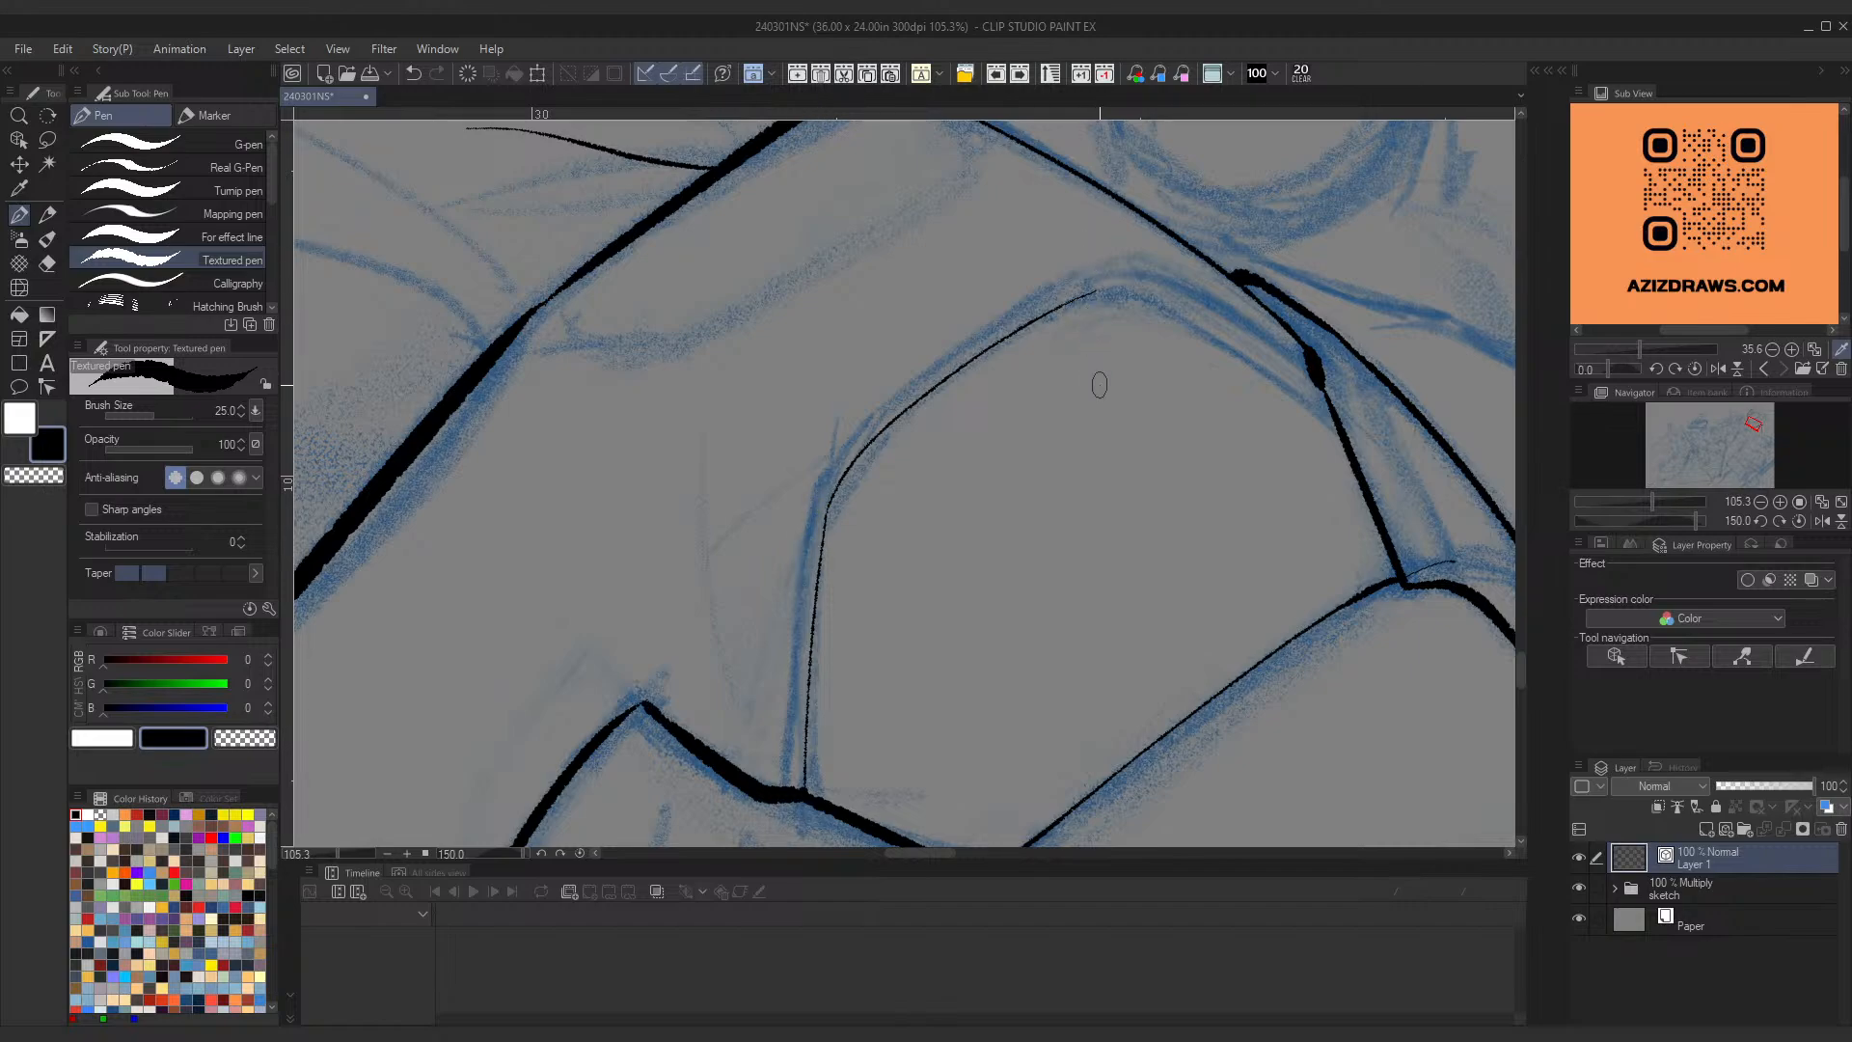
Step: Close the mouthpiece outline with a thin curved front edge reaching up to the strip below the visor's front corner
{"action": "key", "text": "shift+space"}
{"action": "left_click_drag", "start_coordinate": [1185, 461], "coordinate": [793, 249]}
{"action": "left_click_drag", "start_coordinate": [828, 506], "coordinate": [802, 728]}
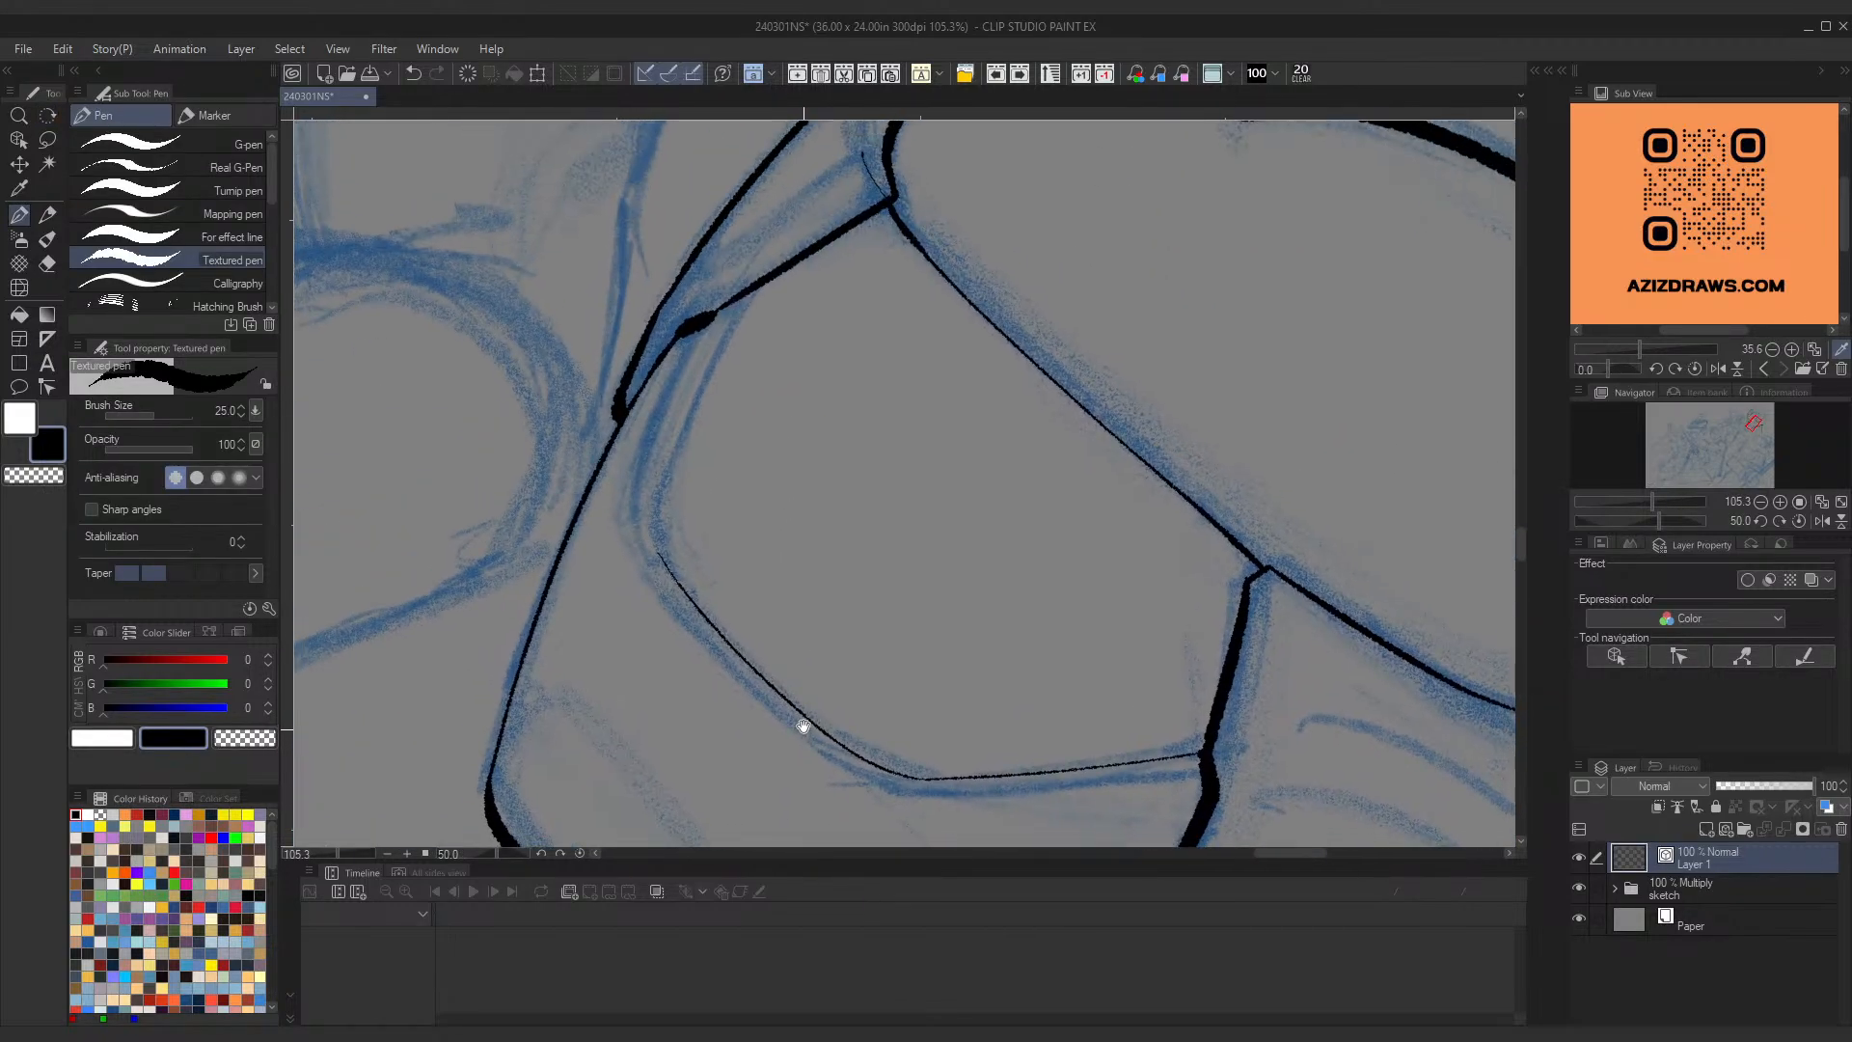
{"action": "left_click_drag", "start_coordinate": [654, 532], "coordinate": [755, 285]}
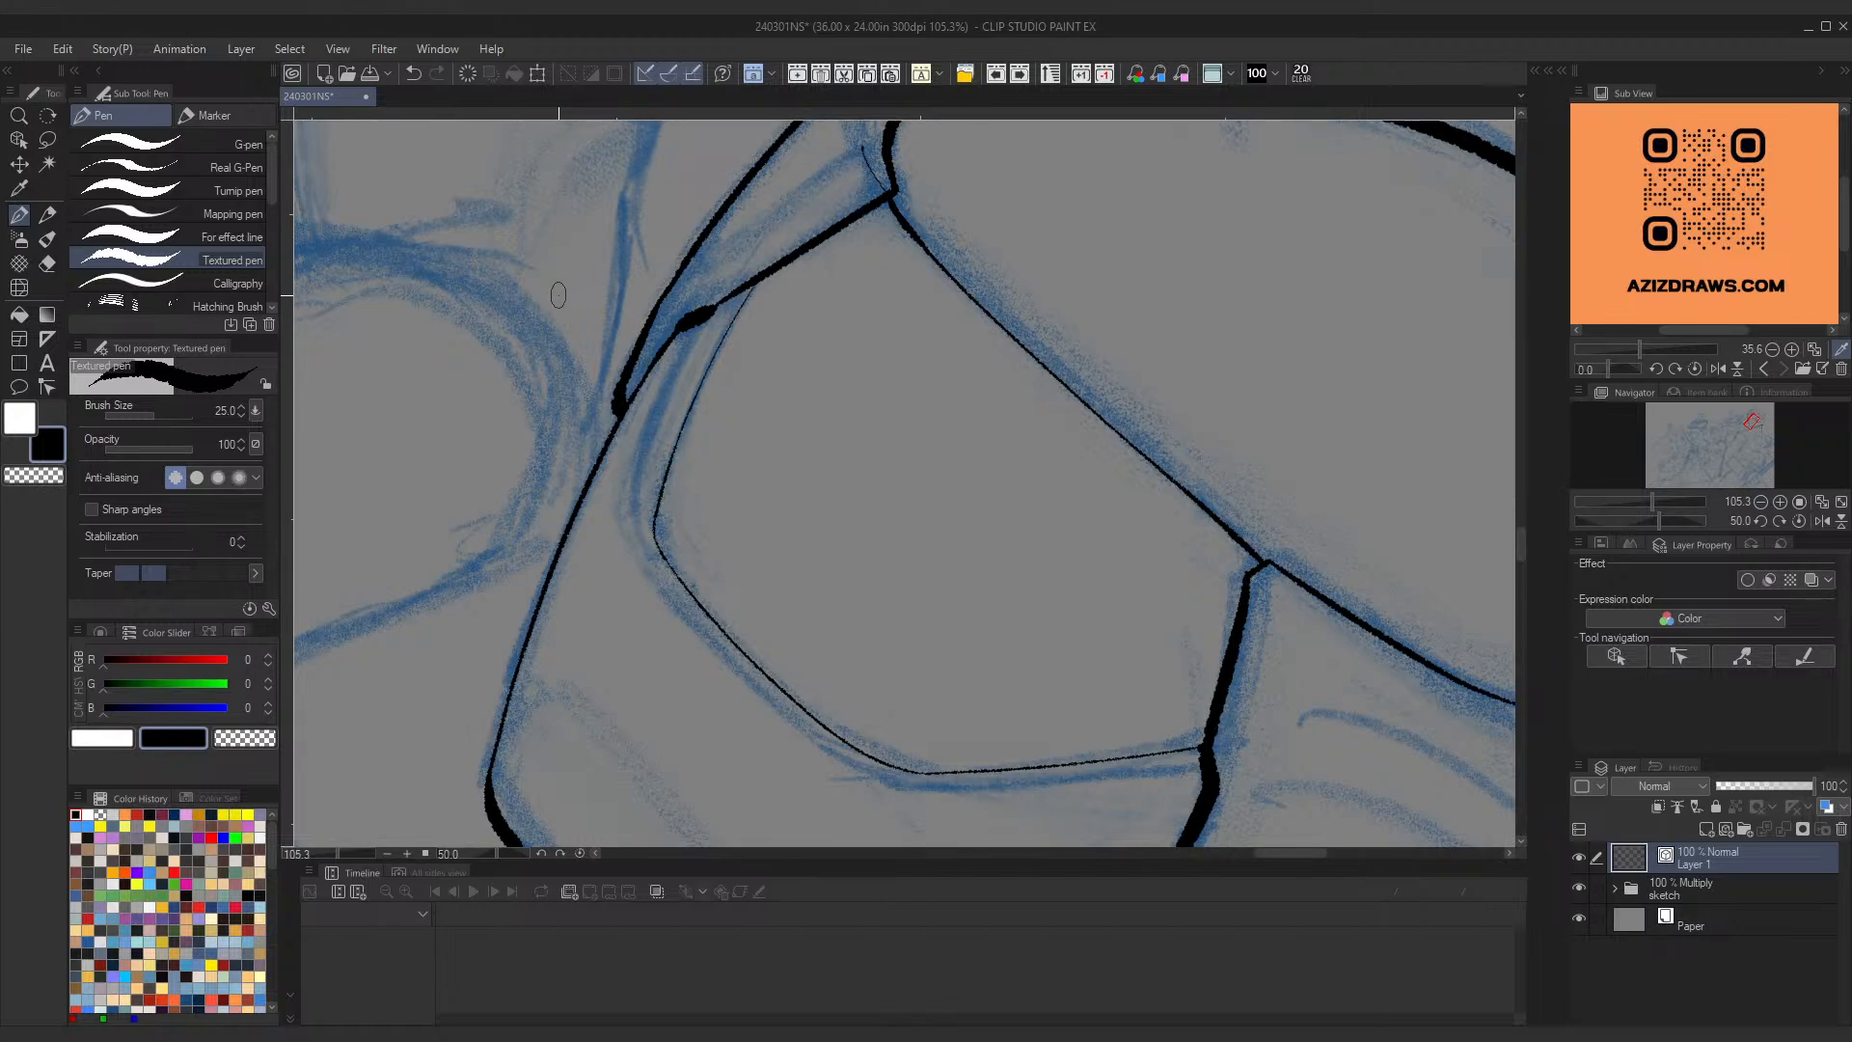
Step: Ink a thin outer rim line parallel to the mouthpiece's front edge, undoing unwanted attempts
{"action": "key", "text": "r"}
{"action": "left_click_drag", "start_coordinate": [1075, 425], "coordinate": [748, 339]}
{"action": "left_click_drag", "start_coordinate": [660, 573], "coordinate": [709, 662]}
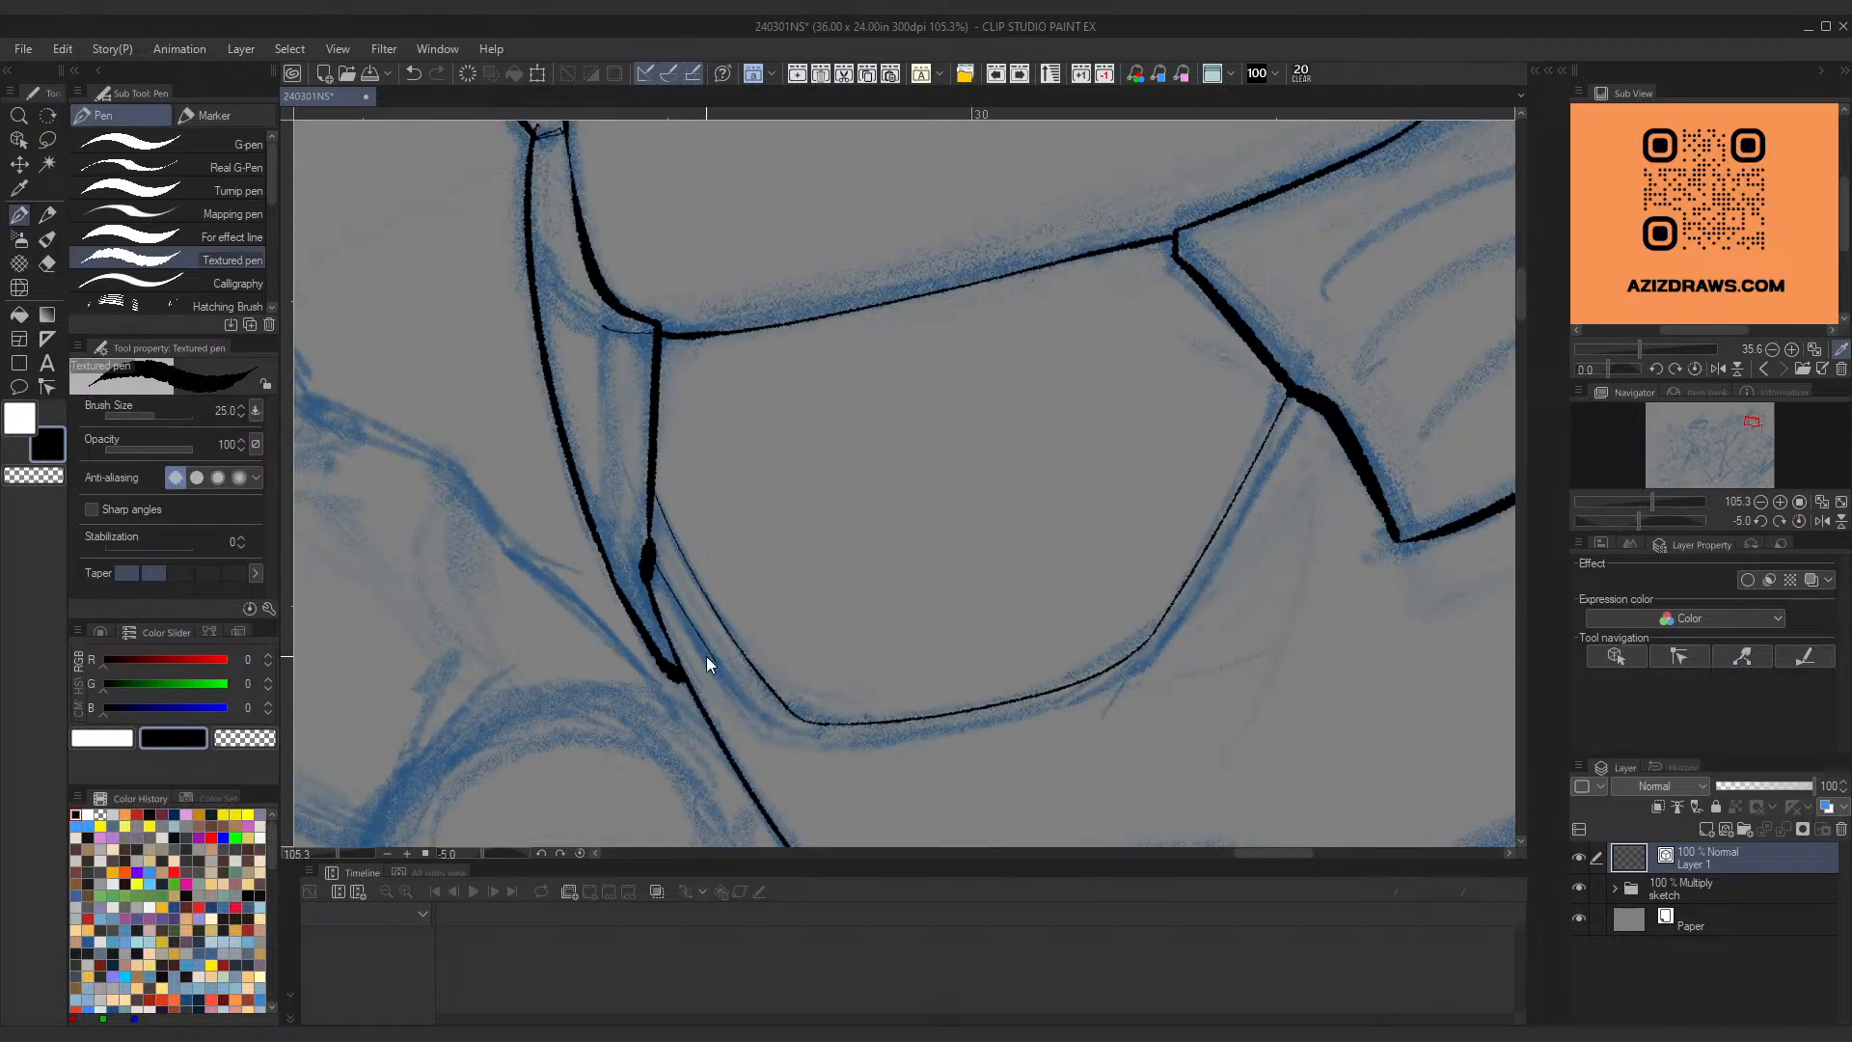
{"action": "key", "text": "ctrl+z"}
{"action": "left_click_drag", "start_coordinate": [650, 561], "coordinate": [731, 693]}
{"action": "key", "text": "ctrl+z"}
{"action": "left_click_drag", "start_coordinate": [652, 563], "coordinate": [774, 726]}
{"action": "key", "text": "ctrl+z"}
Step: Ink a thin outer rim line parallel to the mouthpiece's rear edge, starting at the side panel
{"action": "left_click_drag", "start_coordinate": [1302, 403], "coordinate": [1213, 573]}
{"action": "key", "text": "ctrl+z"}
{"action": "left_click_drag", "start_coordinate": [1300, 403], "coordinate": [1164, 631]}
{"action": "key", "text": "ctrl+z"}
{"action": "left_click_drag", "start_coordinate": [1298, 403], "coordinate": [1171, 630]}
Step: Continue the outer rim line along the mouthpiece's lower edge and adjust it to run parallel to the inner line
{"action": "key", "text": "r"}
{"action": "mouse_move", "coordinate": [1115, 498]}
{"action": "left_mouse_down"}
{"action": "mouse_move", "coordinate": [1010, 665]}
{"action": "mouse_move", "coordinate": [718, 653]}
{"action": "mouse_move", "coordinate": [675, 603]}
{"action": "mouse_move", "coordinate": [801, 193]}
{"action": "left_mouse_up"}
{"action": "key", "text": "ctrl+z"}
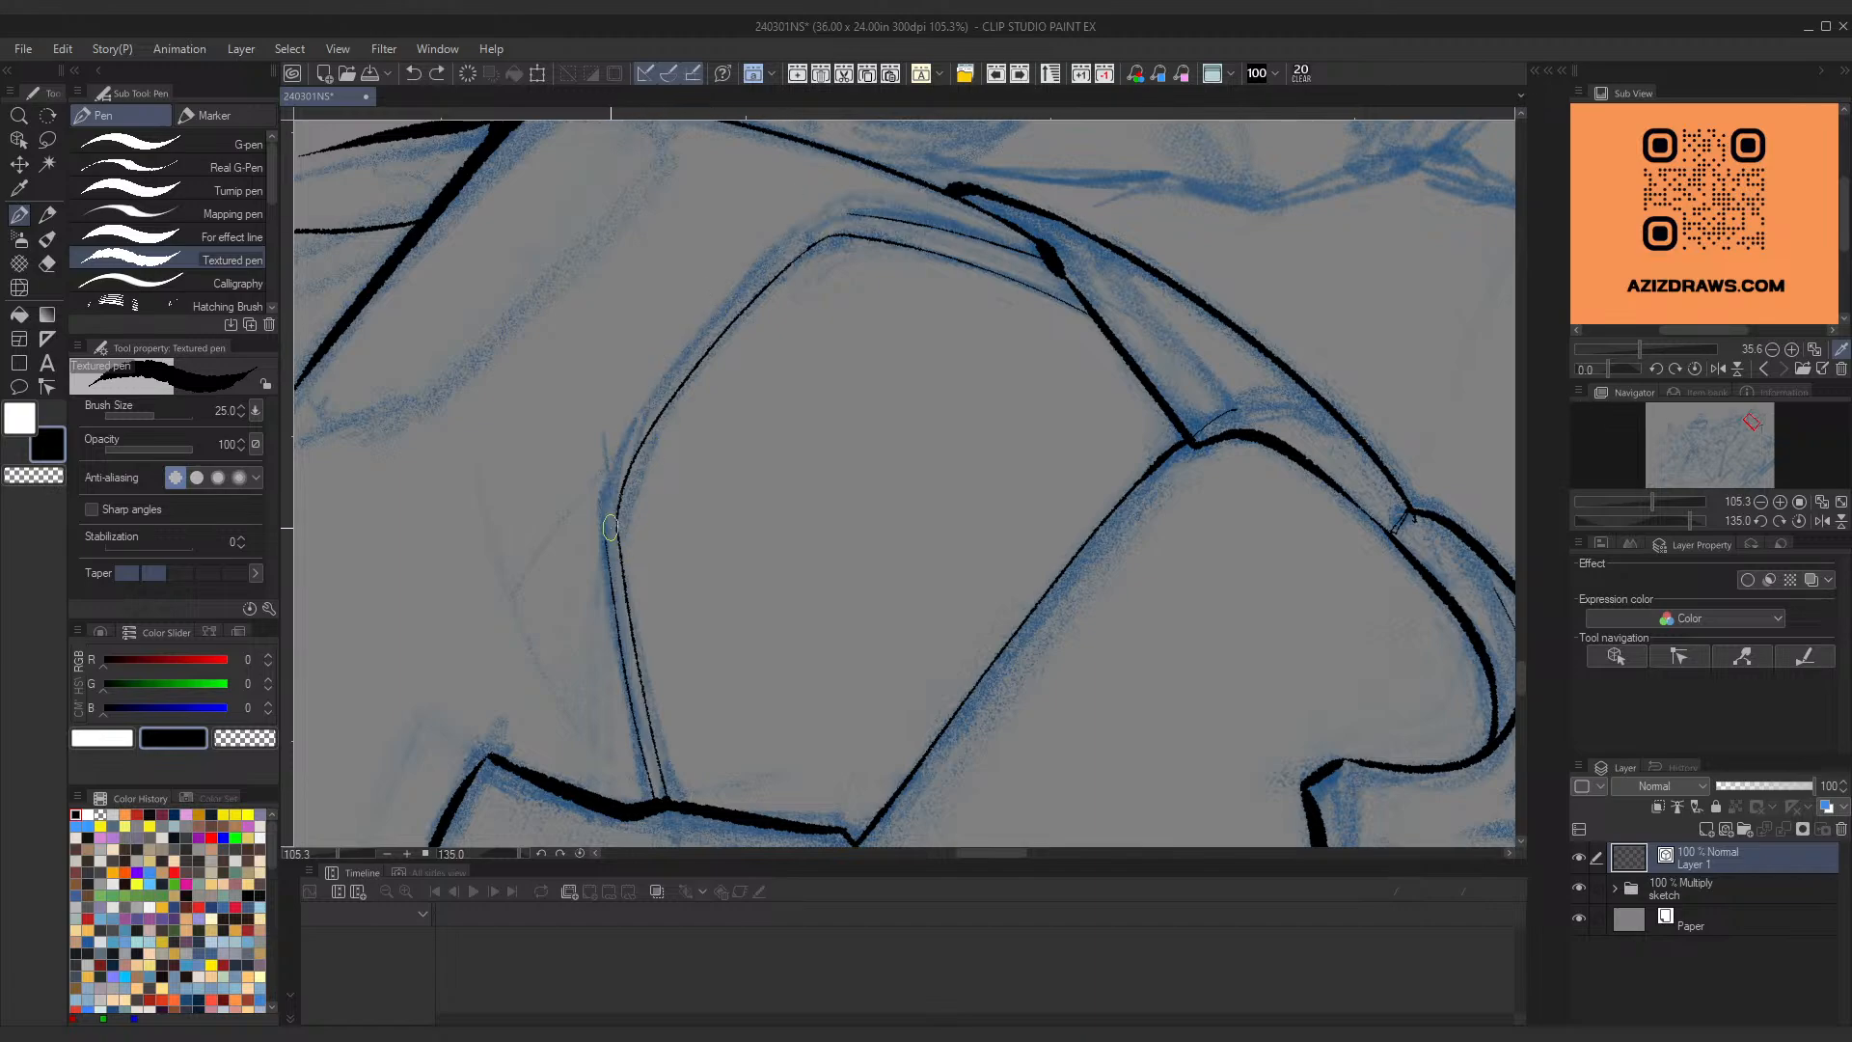
{"action": "mouse_move", "coordinate": [604, 548]}
{"action": "left_mouse_down"}
{"action": "mouse_move", "coordinate": [825, 193]}
{"action": "mouse_move", "coordinate": [812, 216]}
{"action": "left_mouse_up"}
{"action": "left_click", "coordinate": [790, 234], "text": "ctrl"}
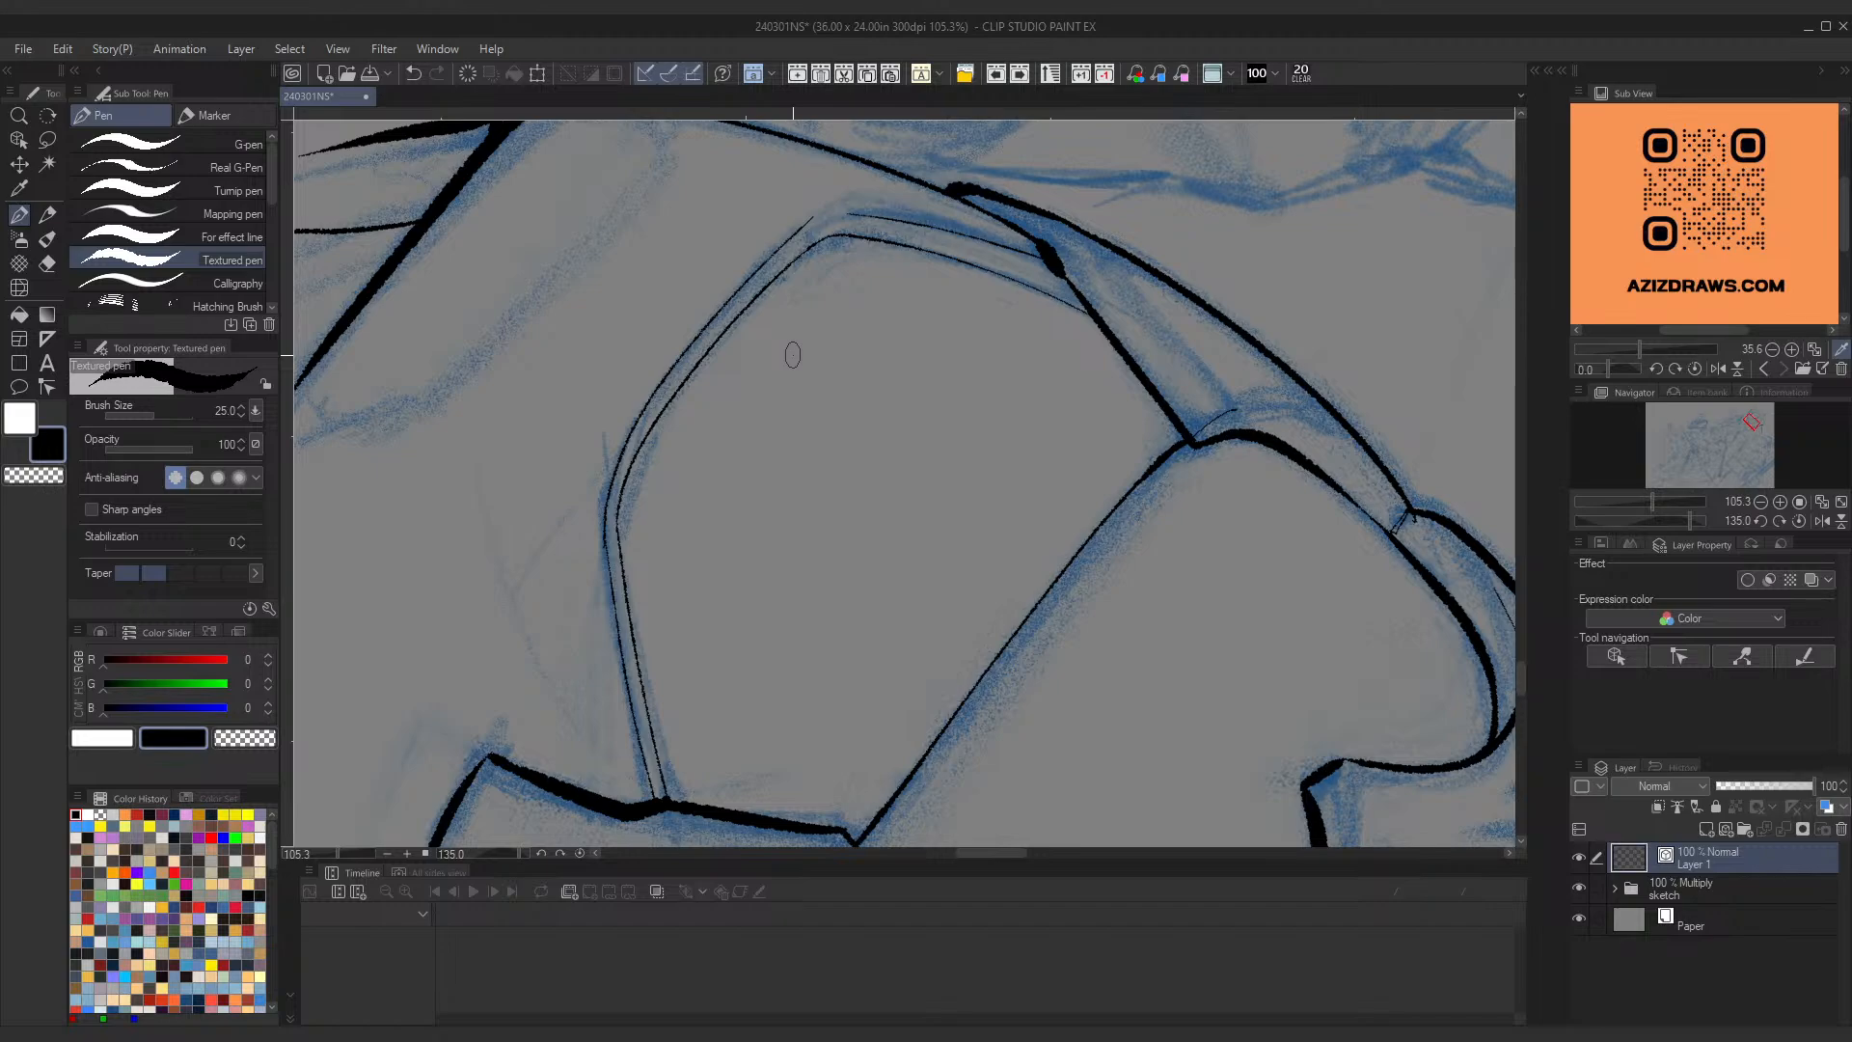
Step: Join the outer rim's front and lower lines at the mouthpiece's front corner by adjusting the lower line's endpoint
{"action": "key", "text": "shift+space"}
{"action": "mouse_move", "coordinate": [892, 280]}
{"action": "left_mouse_down"}
{"action": "mouse_move", "coordinate": [649, 492]}
{"action": "mouse_move", "coordinate": [606, 655]}
{"action": "mouse_move", "coordinate": [733, 705]}
{"action": "mouse_move", "coordinate": [728, 690]}
{"action": "left_mouse_up"}
{"action": "key", "text": "ctrl+z"}
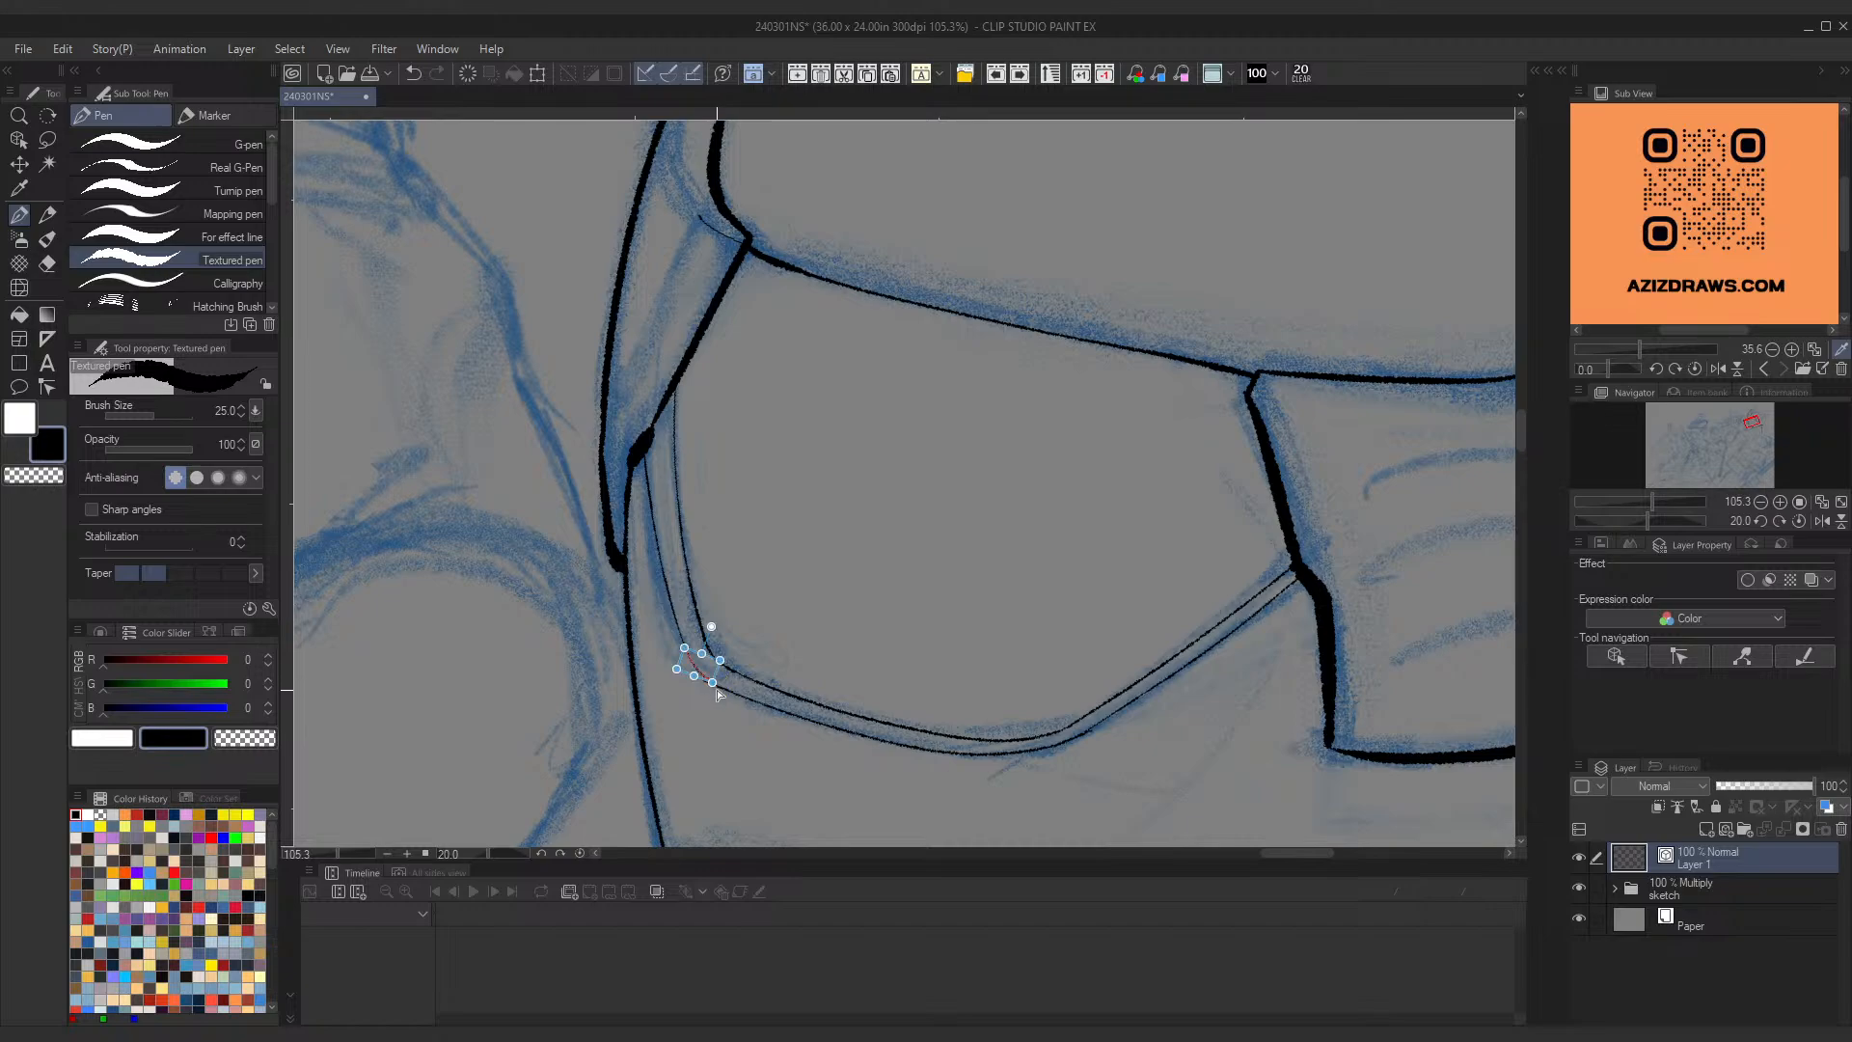
{"action": "left_click", "coordinate": [723, 696], "text": "ctrl"}
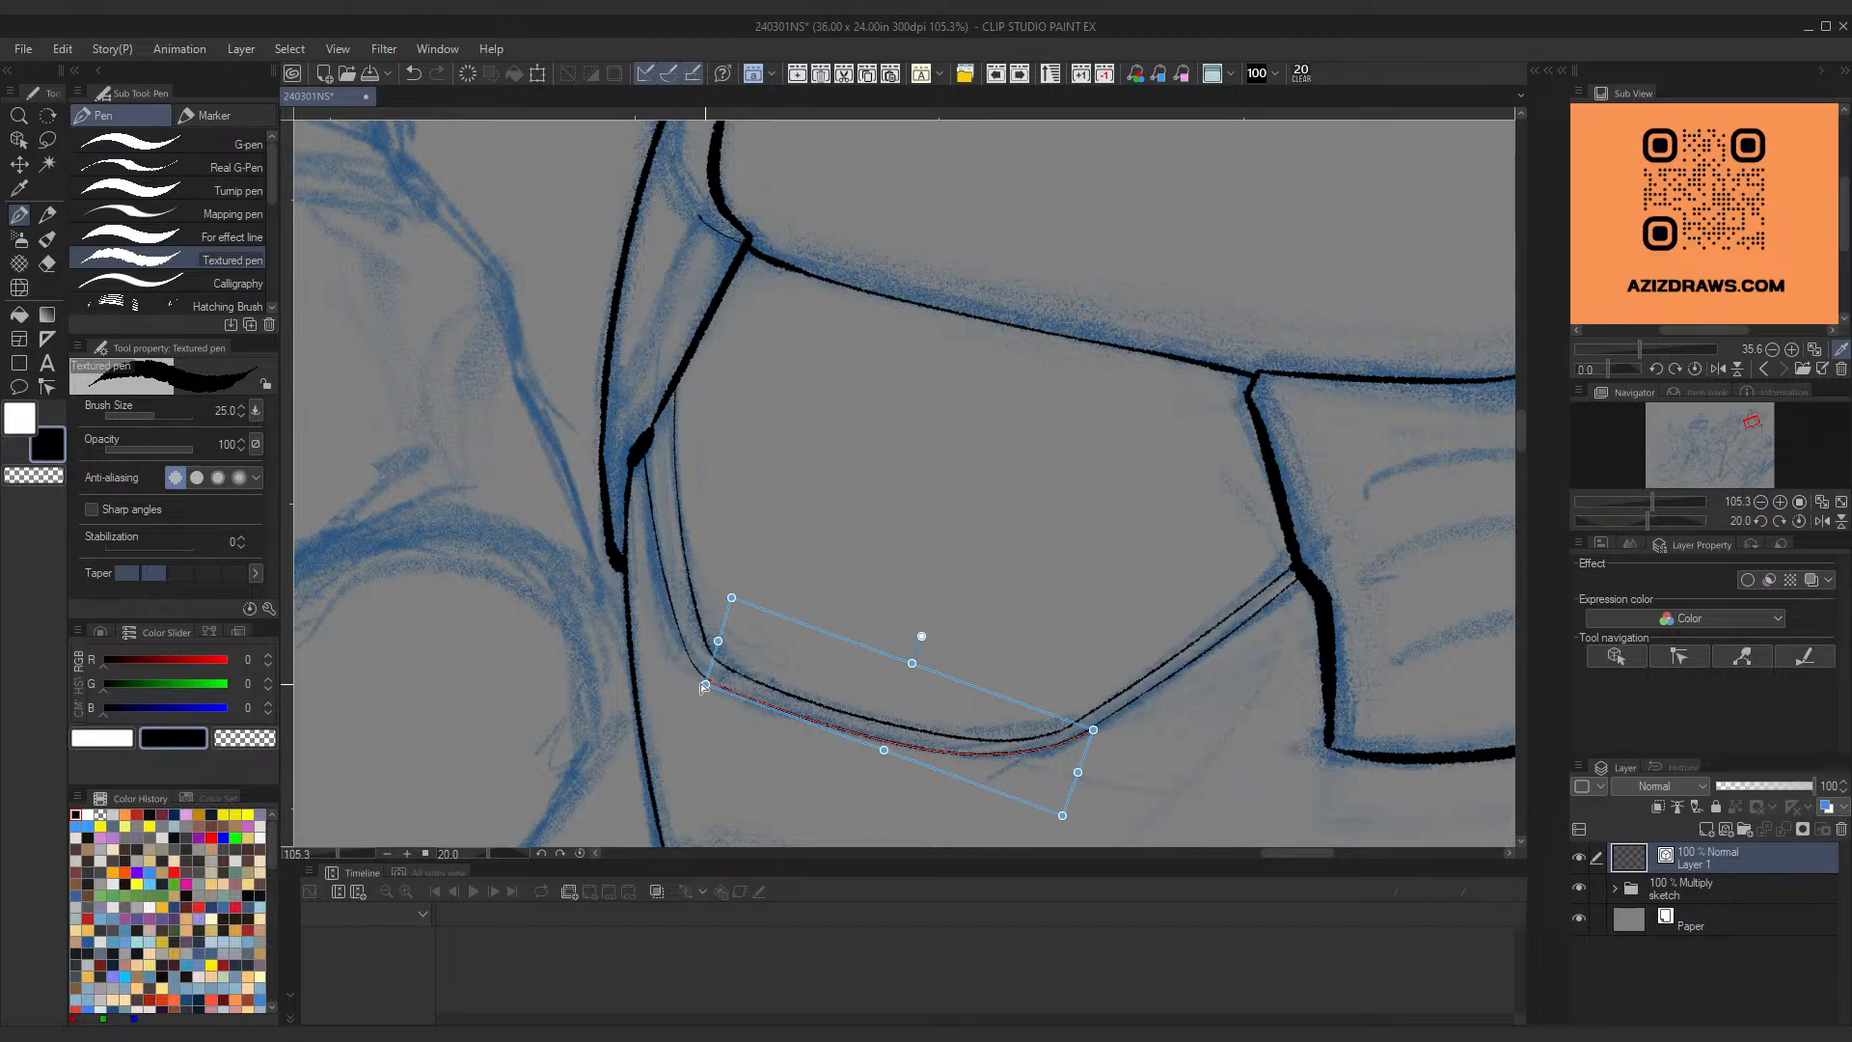
{"action": "left_click", "coordinate": [725, 696], "text": "ctrl"}
{"action": "left_click_drag", "start_coordinate": [706, 684], "coordinate": [707, 684]}
Step: Examine the inked helmet within the whole upright composition and up close
{"action": "key", "text": "ctrl+space"}
{"action": "left_click_drag", "start_coordinate": [946, 488], "coordinate": [882, 521]}
{"action": "key", "text": "space"}
{"action": "left_click_drag", "start_coordinate": [1056, 450], "coordinate": [992, 482]}
{"action": "key", "text": "ctrl+space"}
{"action": "key", "text": "shift+space"}
{"action": "left_click_drag", "start_coordinate": [1149, 502], "coordinate": [1135, 406]}
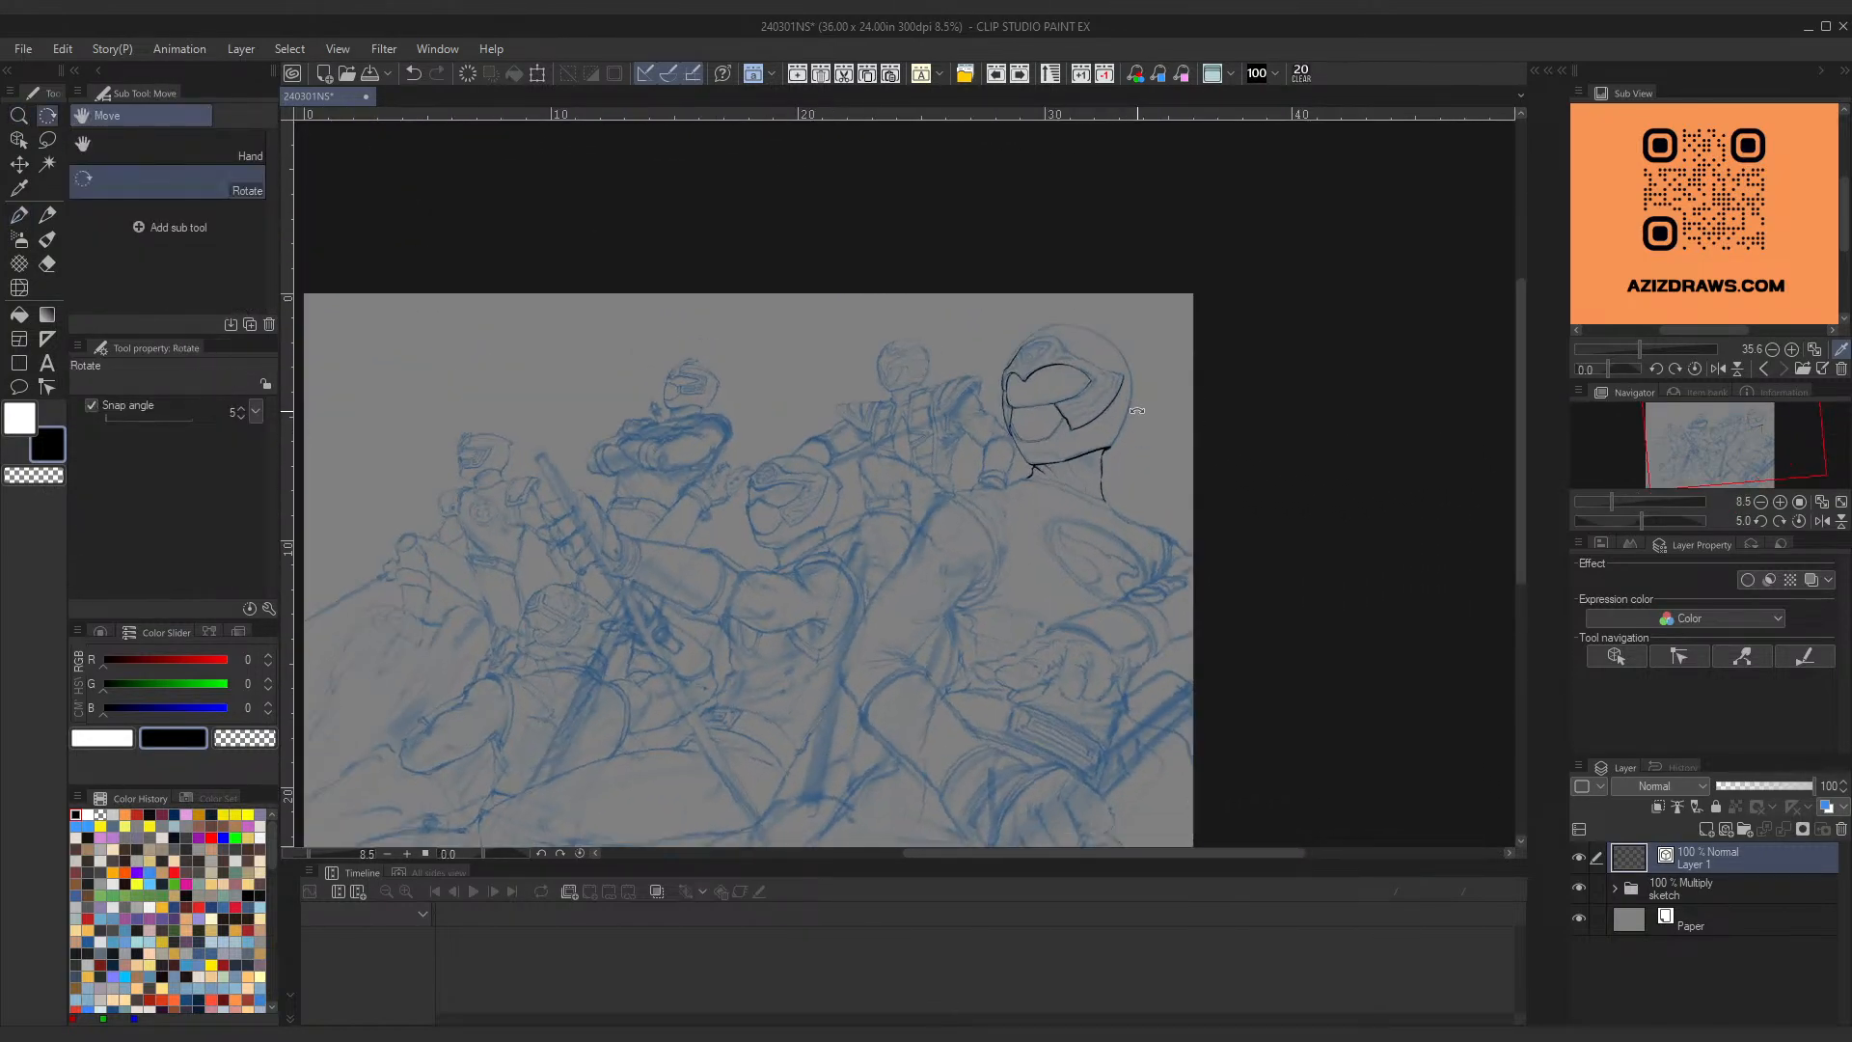
{"action": "key", "text": "ctrl+space"}
{"action": "left_click_drag", "start_coordinate": [1078, 495], "coordinate": [1064, 545]}
{"action": "key", "text": "space"}
{"action": "left_click_drag", "start_coordinate": [1069, 612], "coordinate": [1106, 521]}
{"action": "key", "text": "ctrl+space"}
{"action": "key", "text": "space"}
{"action": "left_click_drag", "start_coordinate": [1075, 561], "coordinate": [1120, 599]}
{"action": "key", "text": "ctrl+space"}
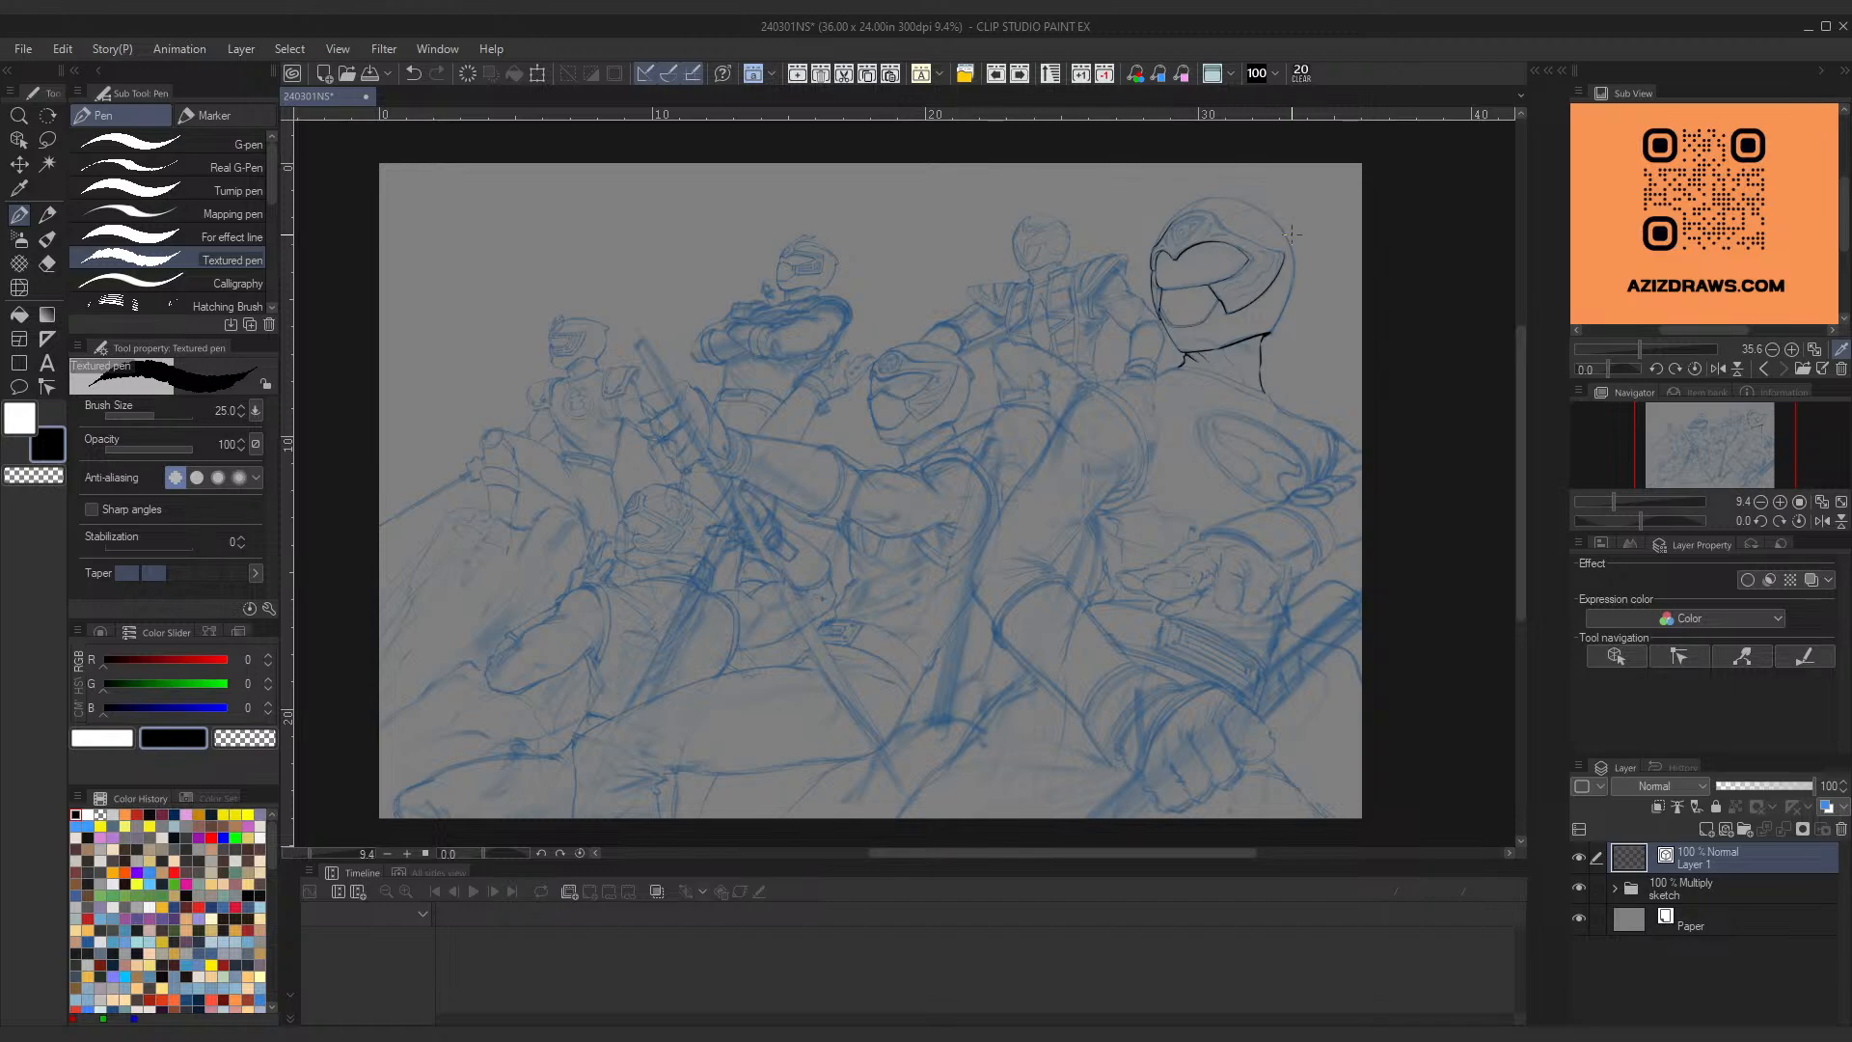
{"action": "scroll", "coordinate": [1293, 233], "scroll_direction": "up", "scroll_amount": 5}
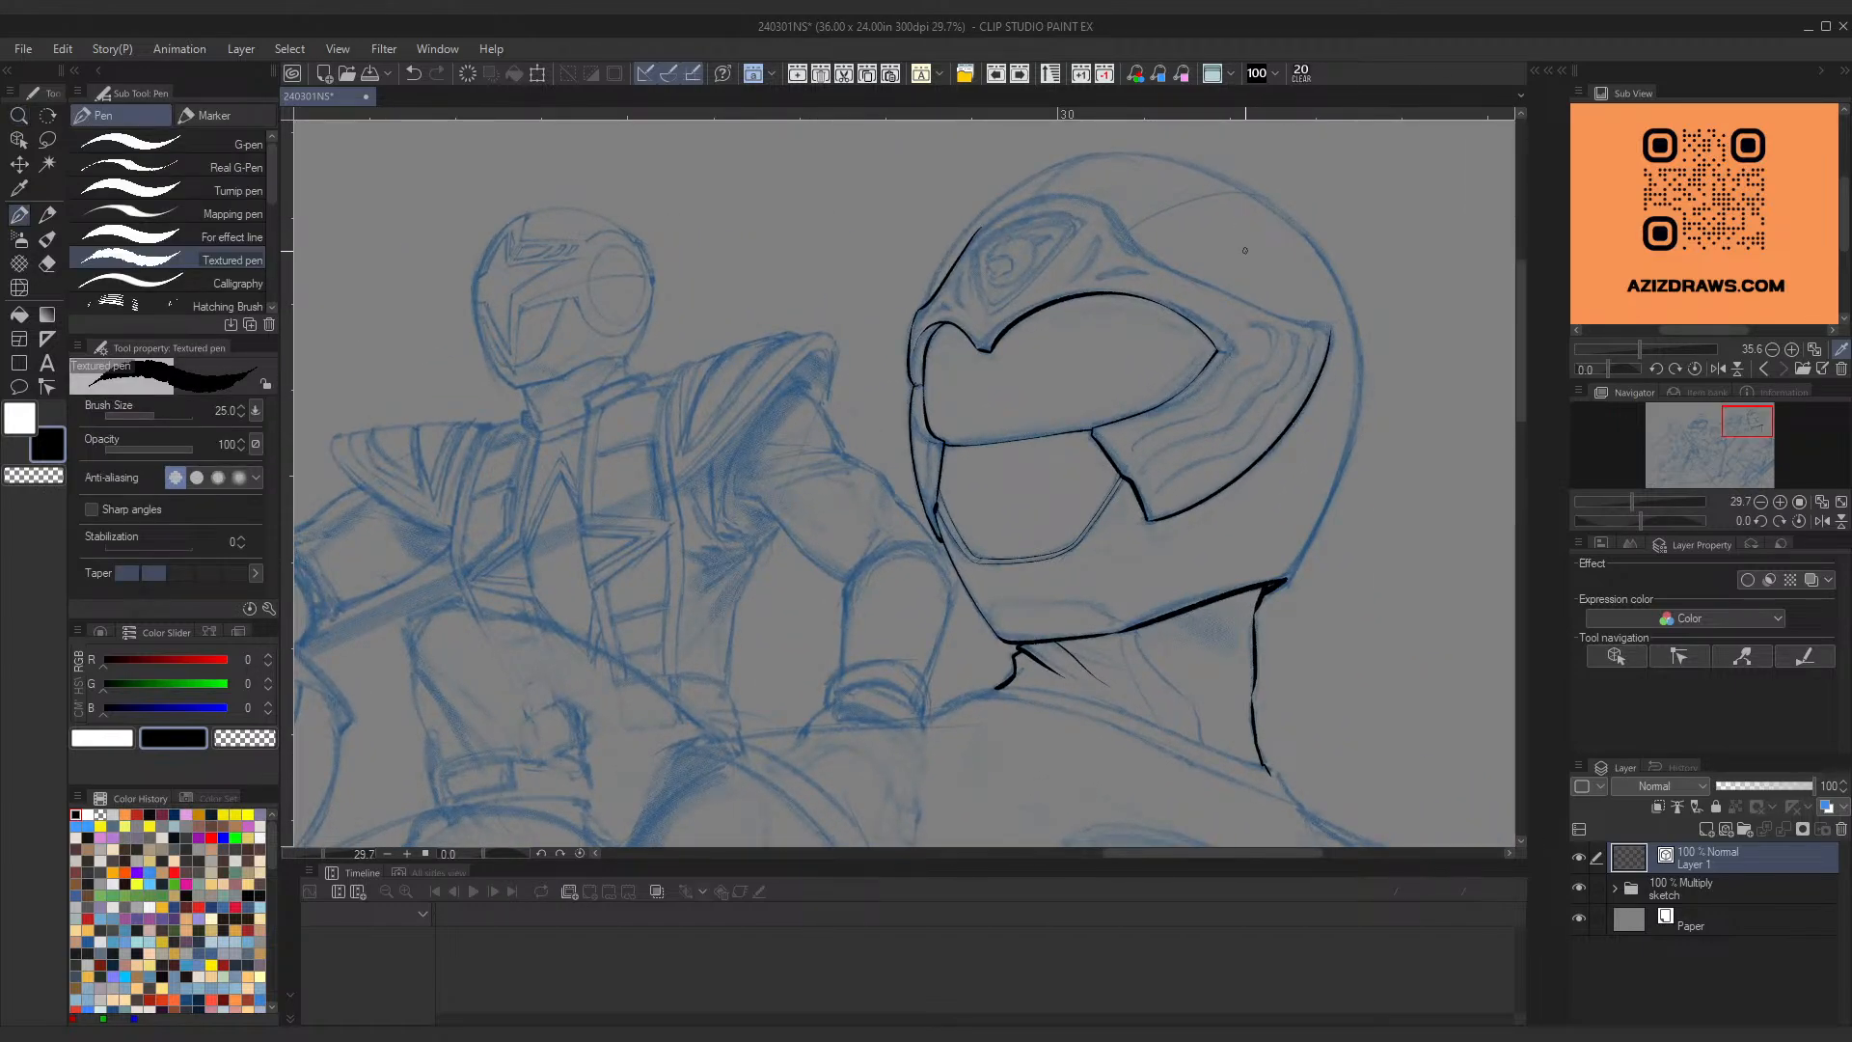
{"action": "left_click_drag", "start_coordinate": [1221, 349], "coordinate": [1142, 448]}
{"action": "key", "text": "ctrl+space"}
{"action": "mouse_move", "coordinate": [888, 323]}
{"action": "left_mouse_down"}
{"action": "mouse_move", "coordinate": [1096, 245]}
{"action": "mouse_move", "coordinate": [1233, 248]}
{"action": "left_mouse_up"}
{"action": "key", "text": "ctrl+z"}
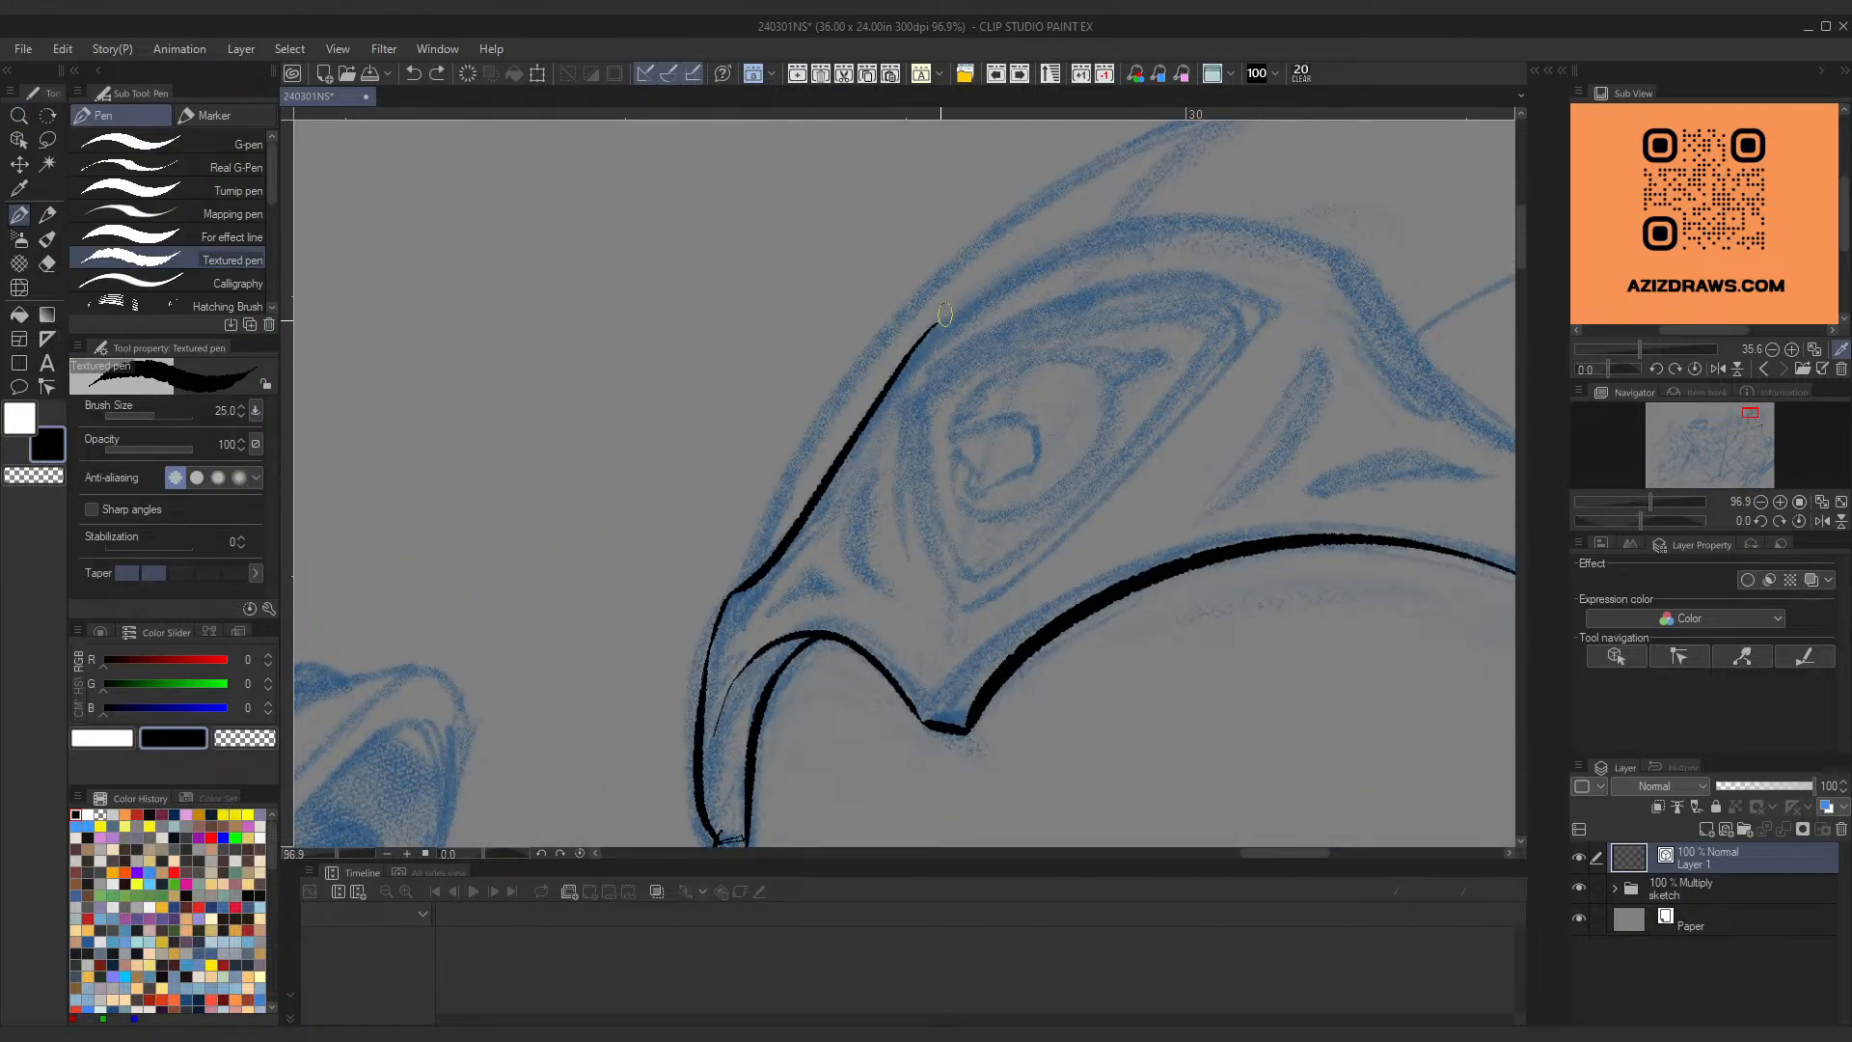
{"action": "left_click_drag", "start_coordinate": [944, 315], "coordinate": [1258, 234]}
{"action": "key", "text": "ctrl+z"}
{"action": "mouse_move", "coordinate": [928, 331]}
{"action": "left_mouse_down"}
{"action": "mouse_move", "coordinate": [1065, 243]}
{"action": "mouse_move", "coordinate": [1332, 239]}
{"action": "left_mouse_up"}
{"action": "key", "text": "ctrl+z"}
{"action": "mouse_move", "coordinate": [929, 331]}
{"action": "left_mouse_down"}
{"action": "mouse_move", "coordinate": [1073, 237]}
{"action": "mouse_move", "coordinate": [1291, 237]}
{"action": "left_mouse_up"}
{"action": "key", "text": "ctrl+z"}
{"action": "left_click_drag", "start_coordinate": [929, 331], "coordinate": [1204, 206]}
{"action": "key", "text": "ctrl+z"}
{"action": "mouse_move", "coordinate": [931, 330]}
{"action": "left_mouse_down"}
{"action": "mouse_move", "coordinate": [1109, 232]}
{"action": "mouse_move", "coordinate": [1201, 212]}
{"action": "mouse_move", "coordinate": [921, 340]}
{"action": "left_mouse_up"}
{"action": "key", "text": "ctrl+z"}
{"action": "key", "text": "ctrl+z"}
Step: Ink the forehead crest's upper contour from its top down to the front line and adjust the stroke's ends to the sketch
{"action": "mouse_move", "coordinate": [1230, 224]}
{"action": "left_mouse_down"}
{"action": "mouse_move", "coordinate": [1086, 236]}
{"action": "mouse_move", "coordinate": [863, 383]}
{"action": "left_mouse_up"}
{"action": "left_click", "coordinate": [1237, 241], "text": "ctrl"}
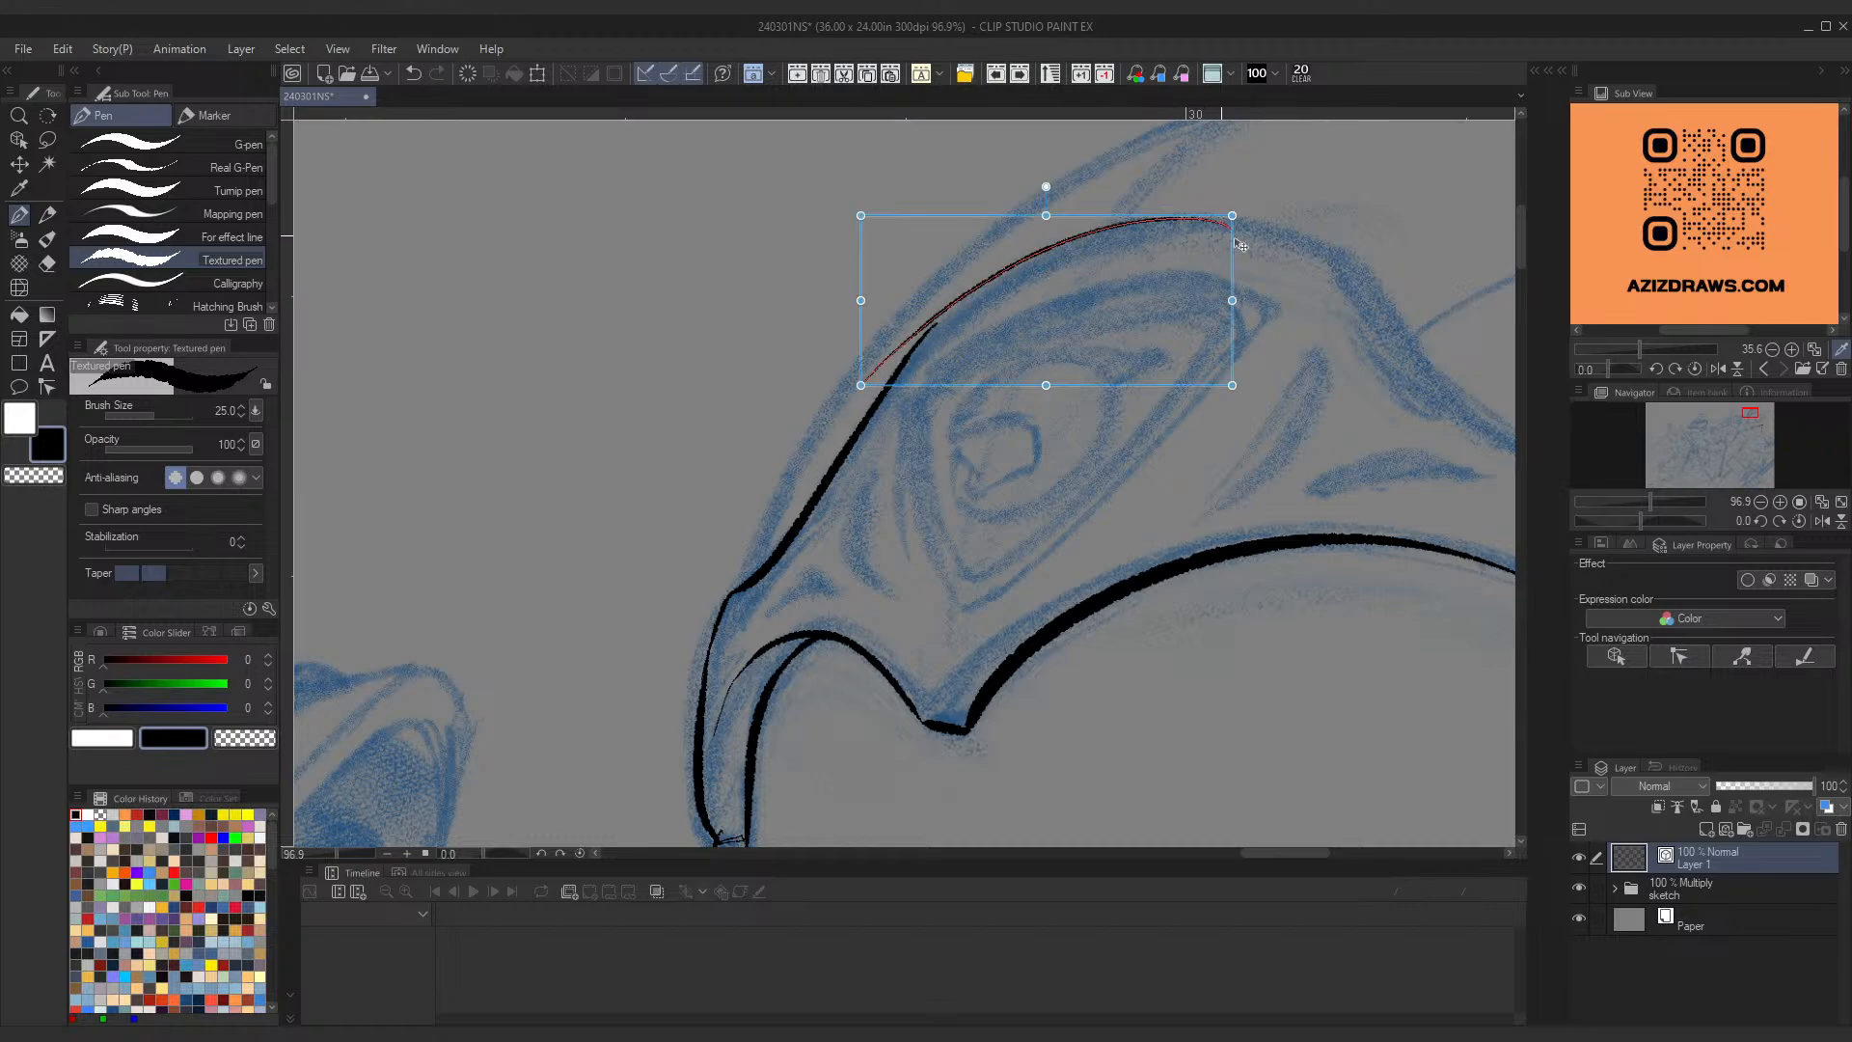
{"action": "left_click_drag", "start_coordinate": [1236, 307], "coordinate": [1240, 294]}
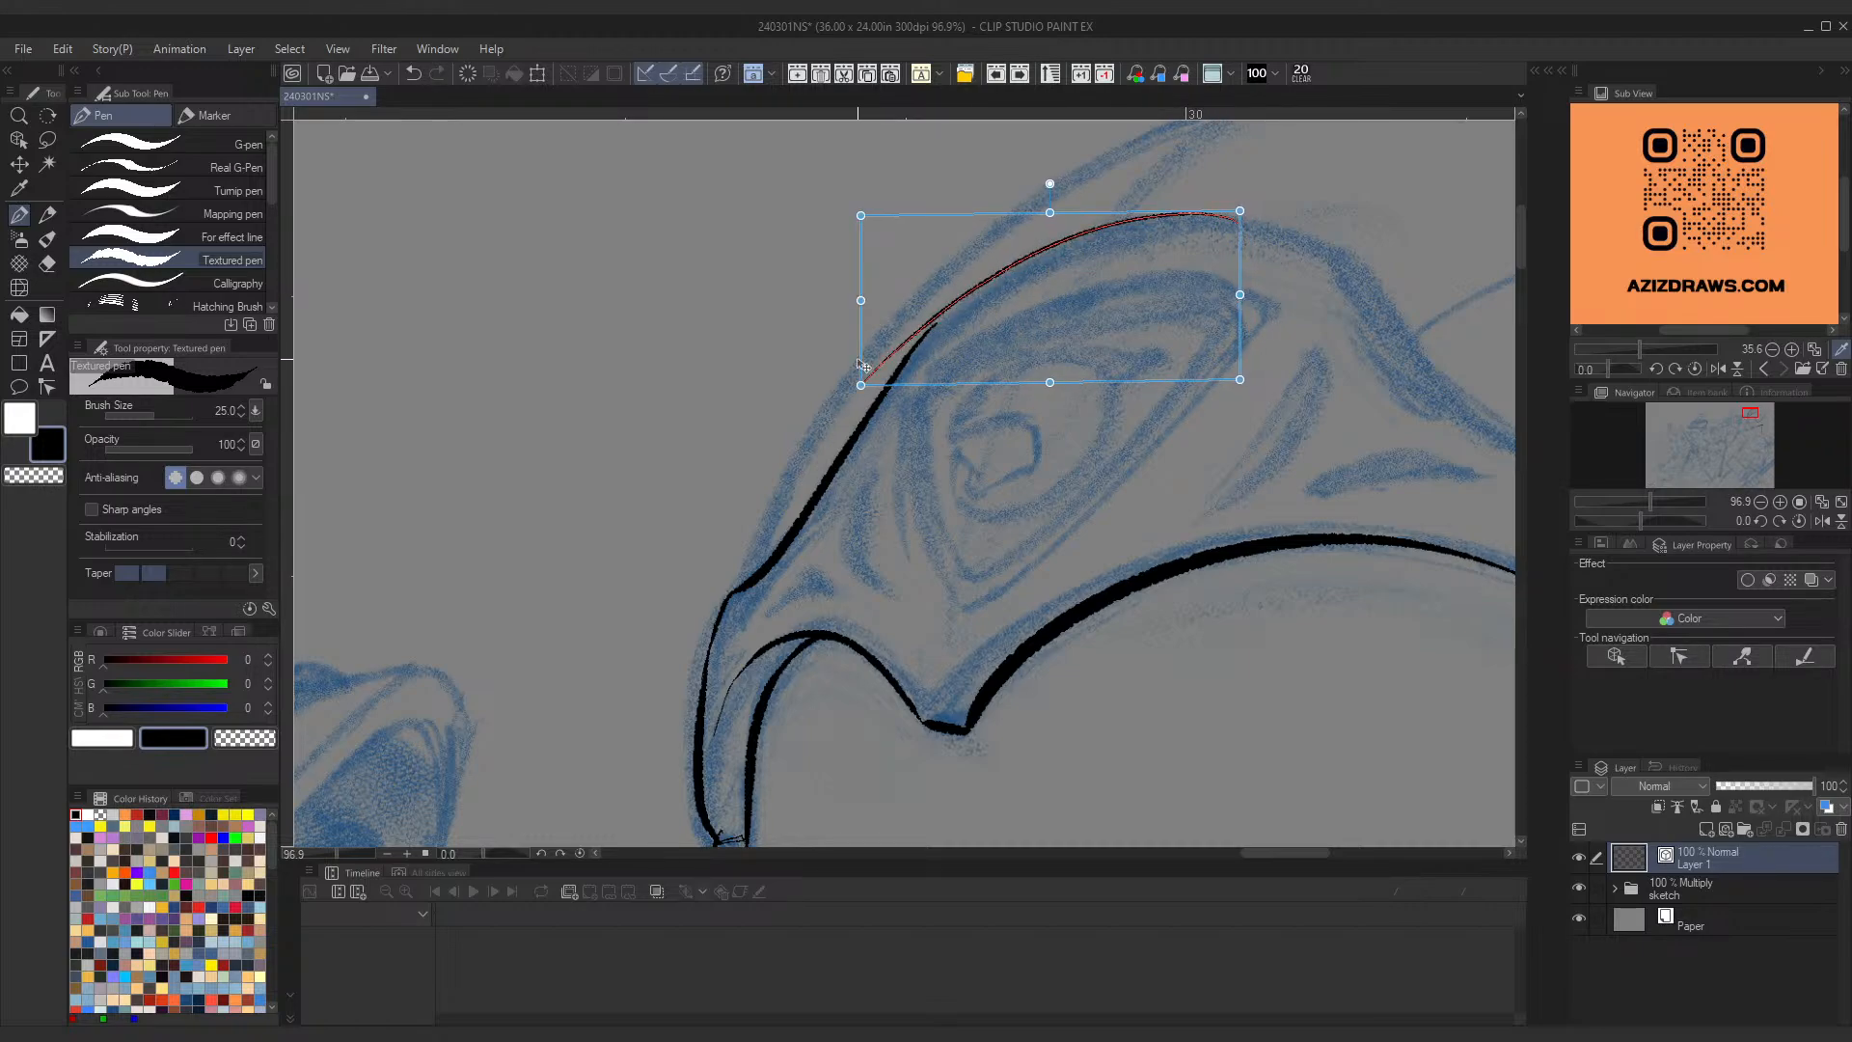
{"action": "left_click_drag", "start_coordinate": [861, 385], "coordinate": [877, 382]}
{"action": "left_click_drag", "start_coordinate": [1240, 210], "coordinate": [1238, 214]}
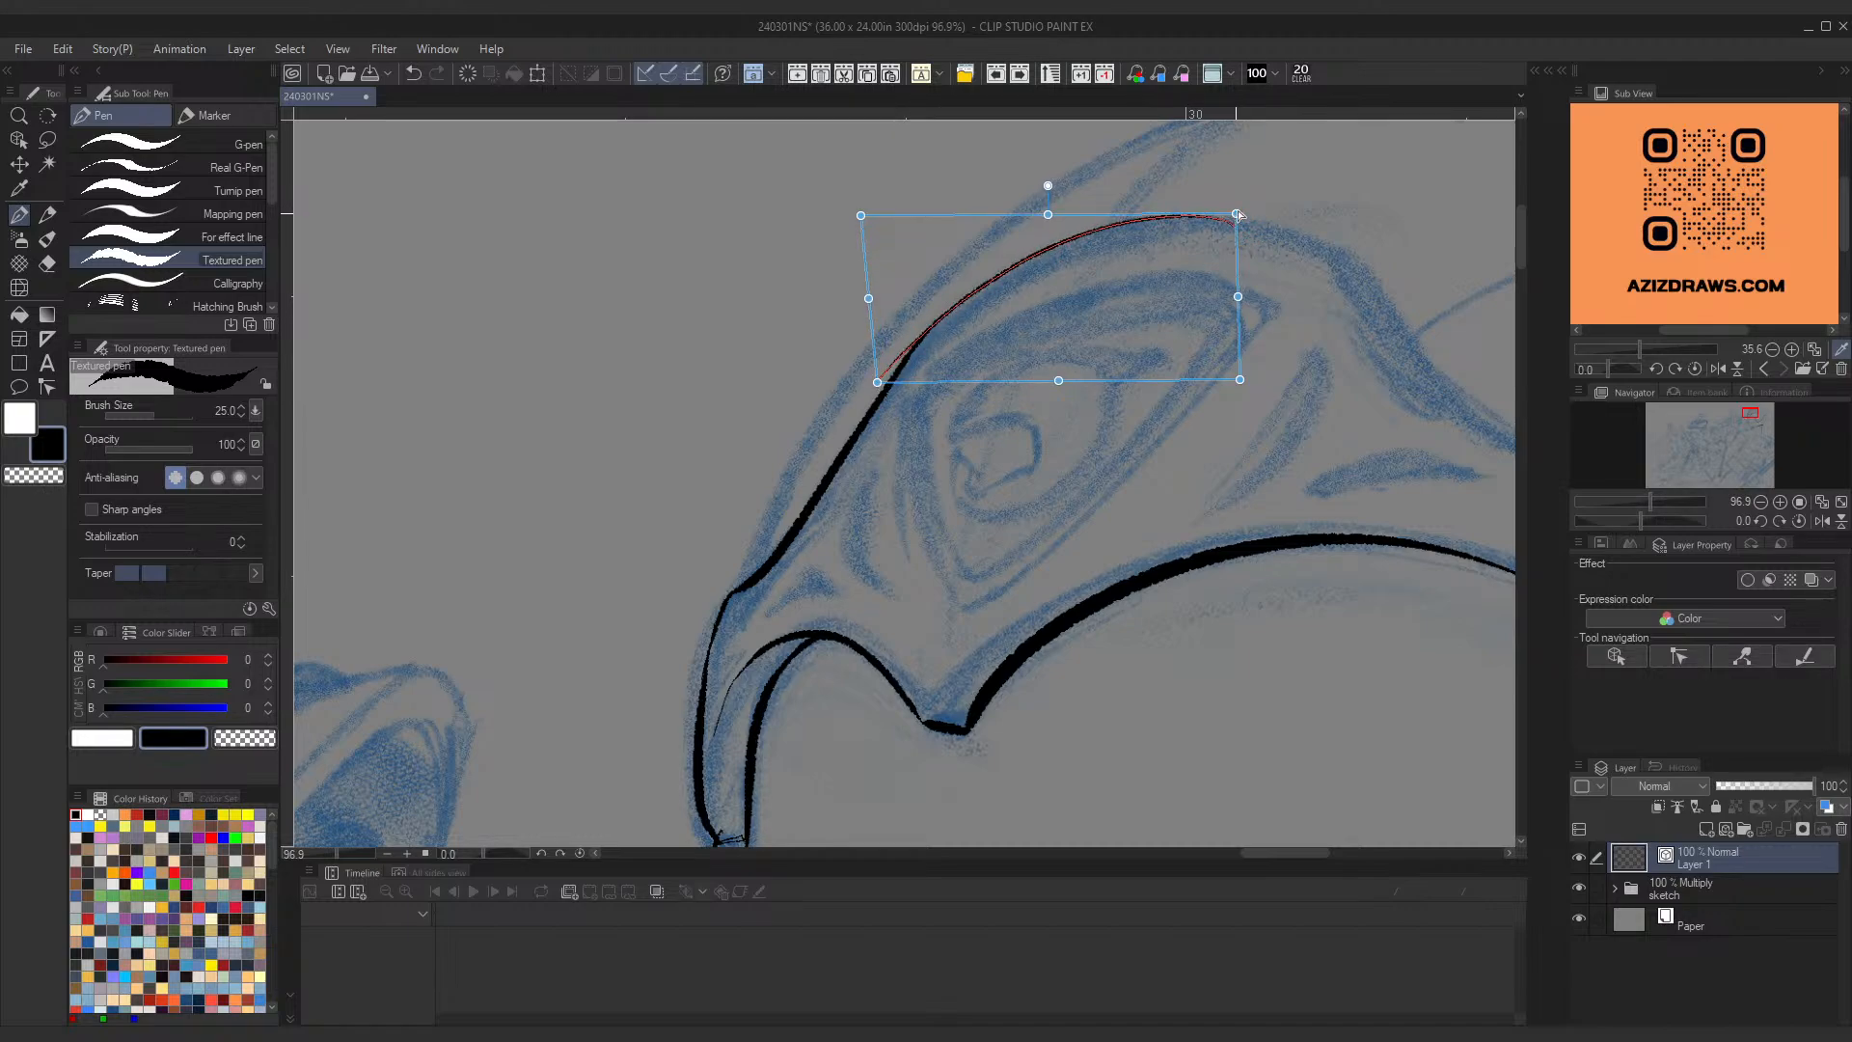
{"action": "key", "text": "Return"}
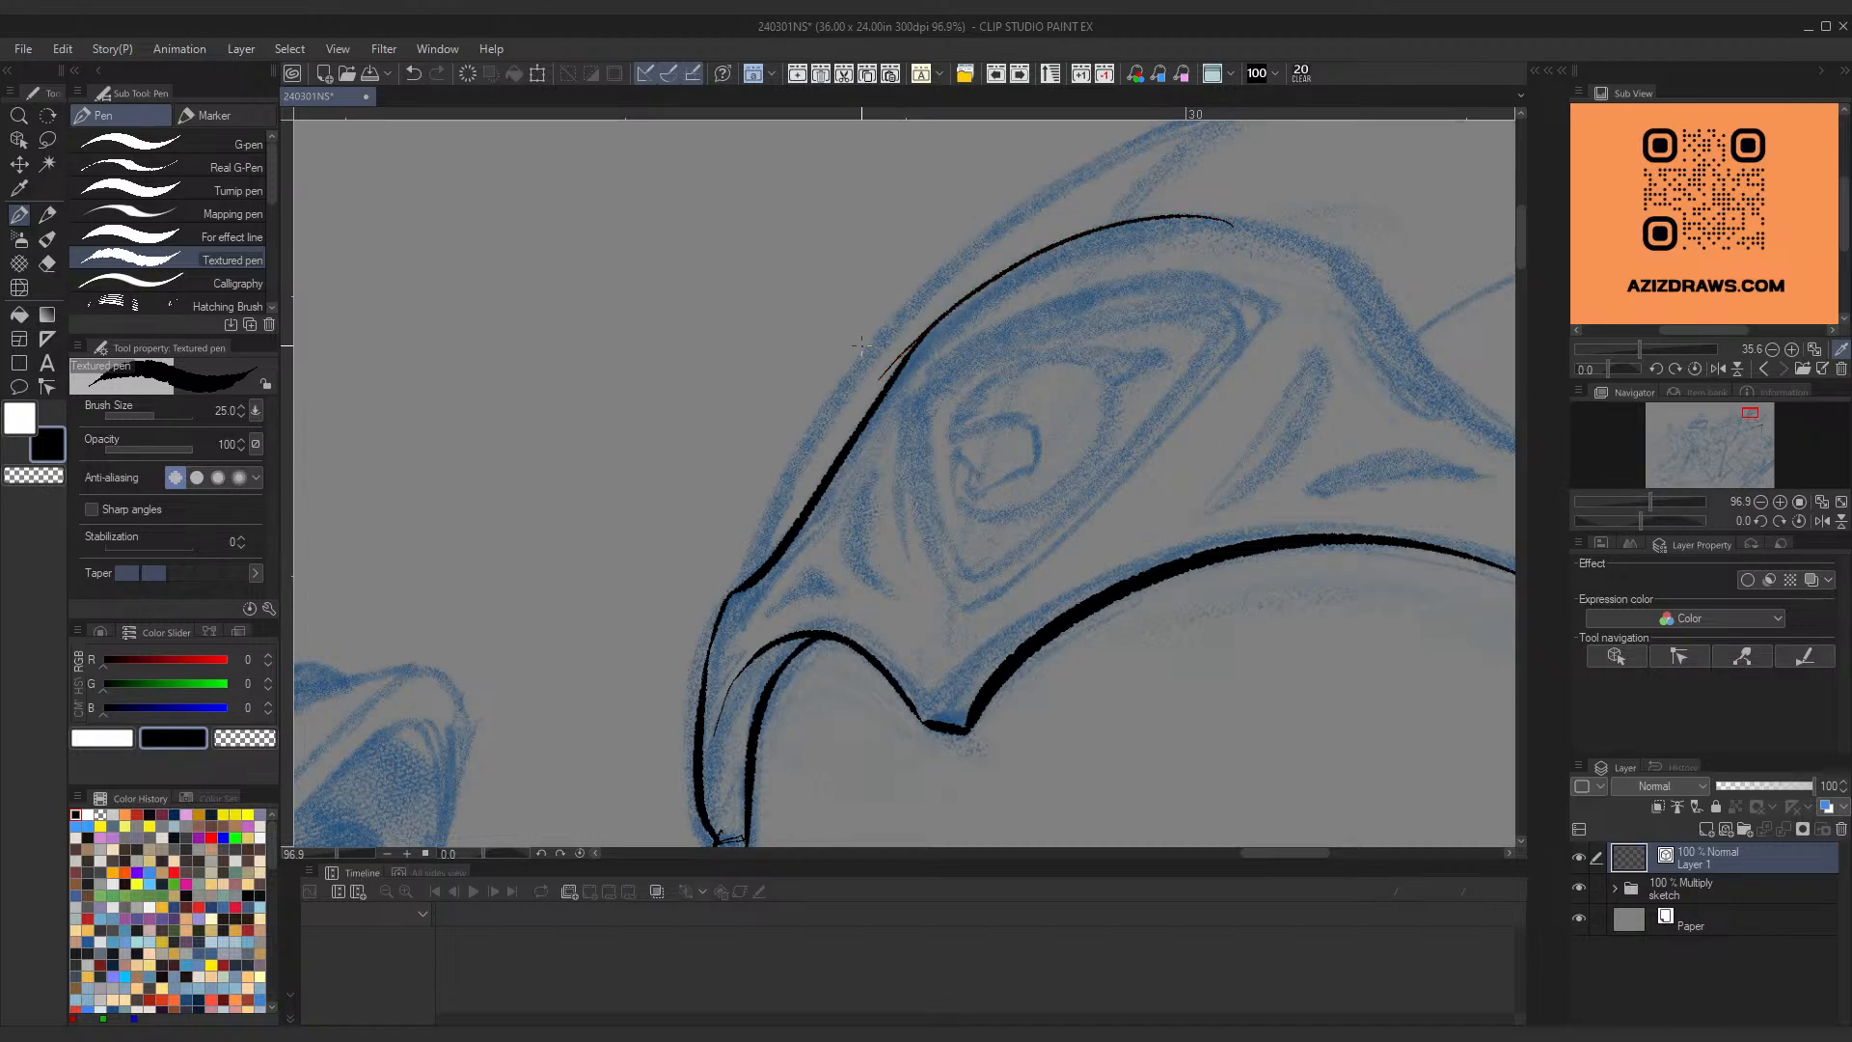
Step: Align the lower end of the crest's upper contour so it merges with the front line
{"action": "key", "text": "ctrl+z"}
{"action": "key", "text": "ctrl+y"}
{"action": "key", "text": "ctrl+t"}
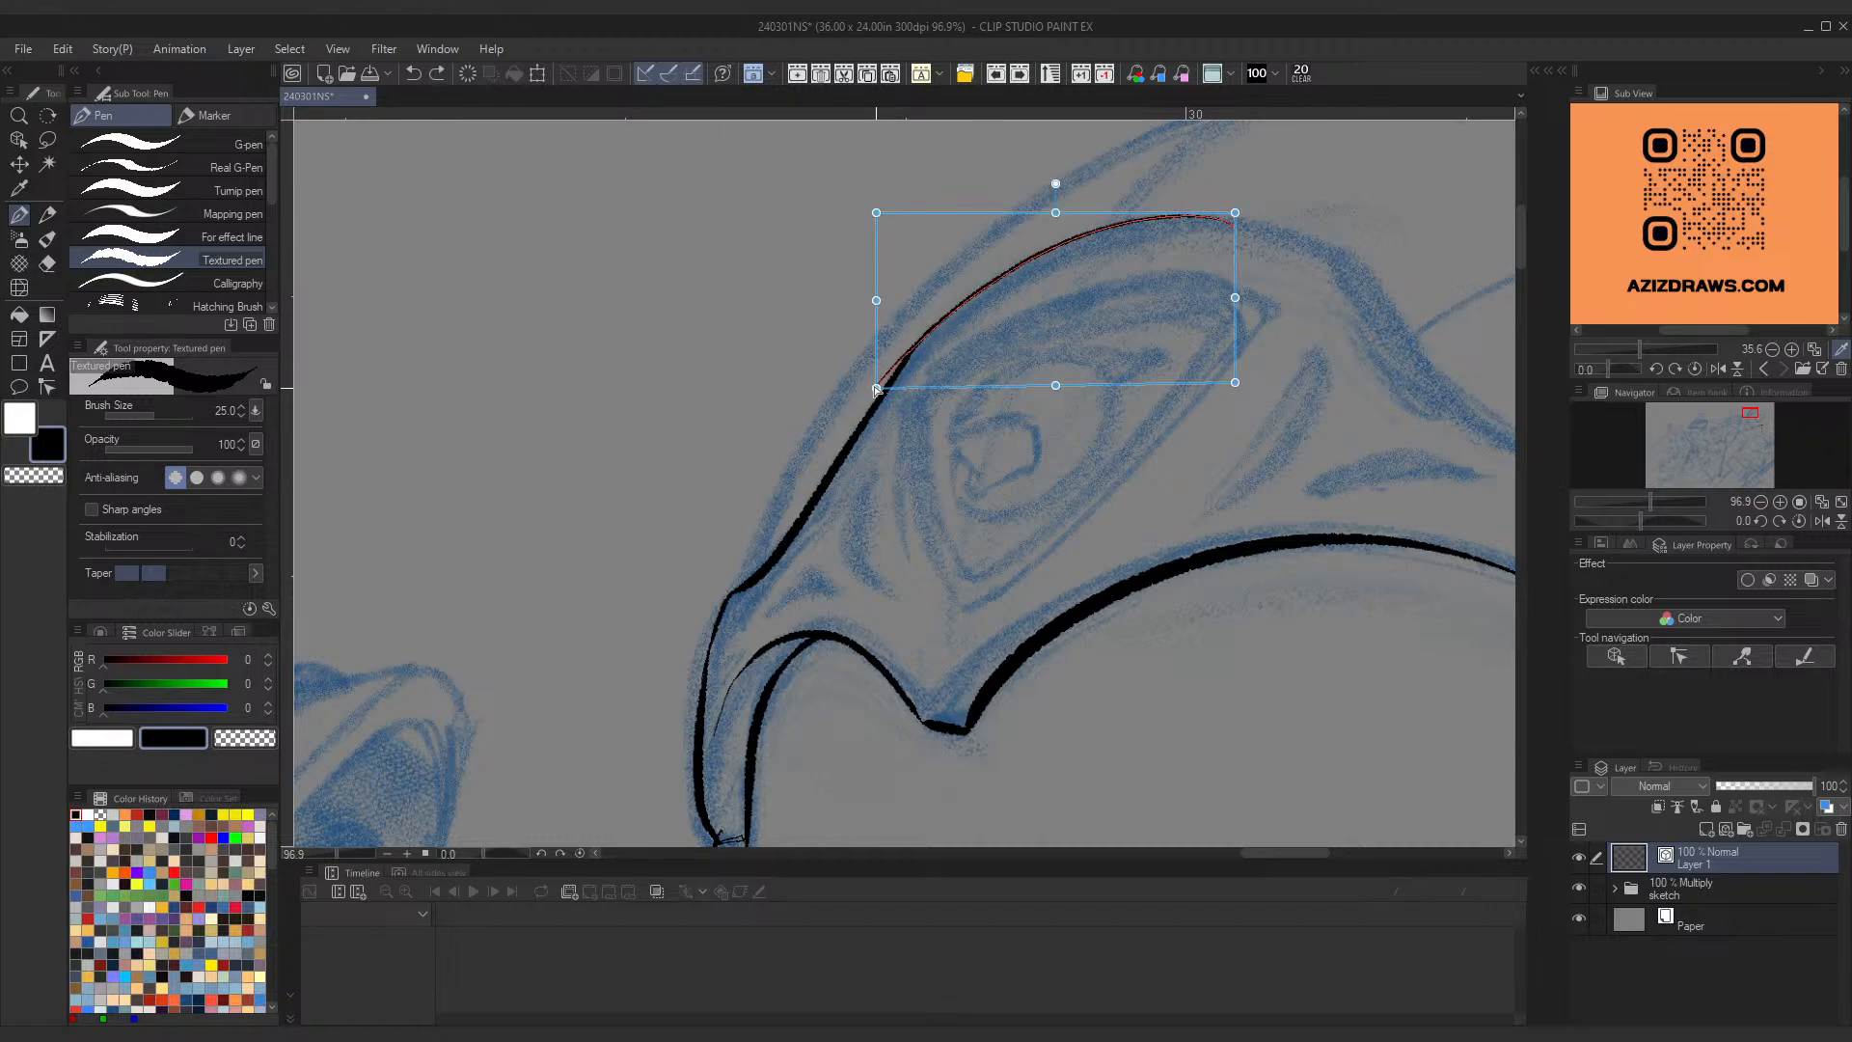
{"action": "key", "text": "Return"}
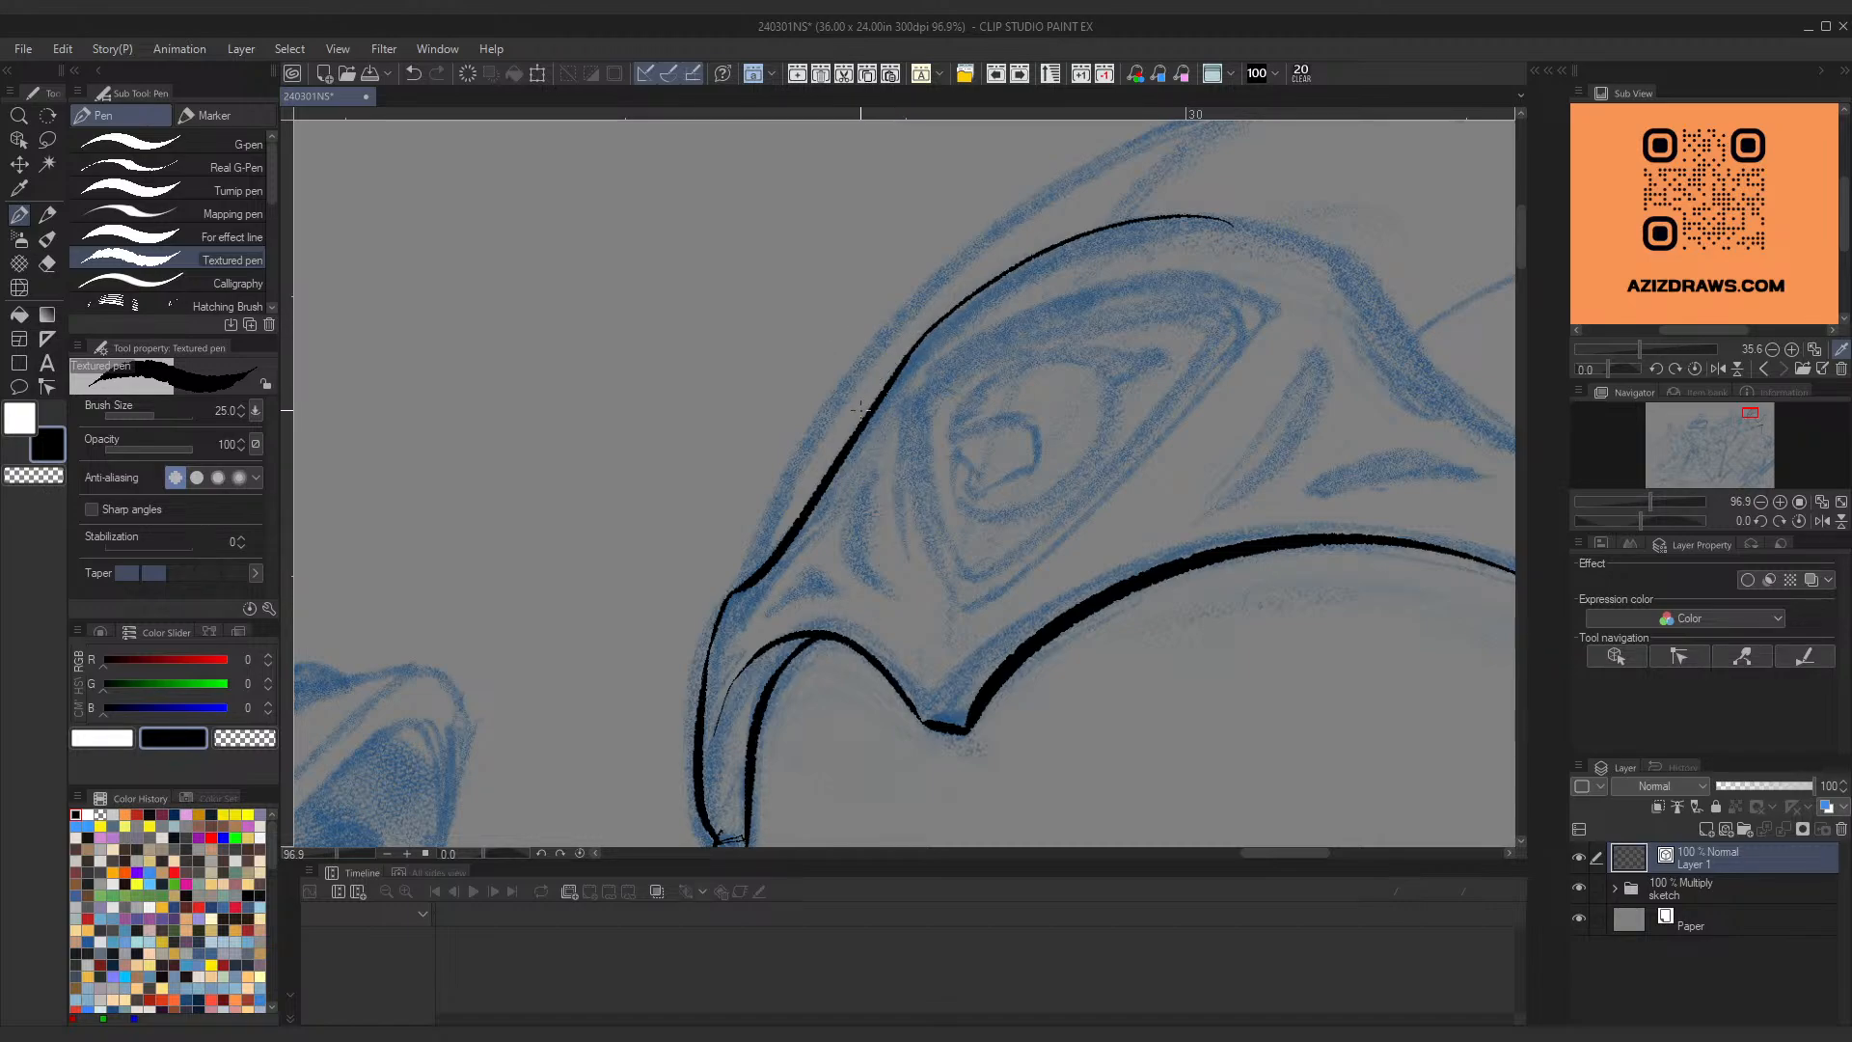
Step: Extend the forehead crest's upper contour along the sketch to its rear corner
{"action": "left_click_drag", "start_coordinate": [1114, 324], "coordinate": [988, 460]}
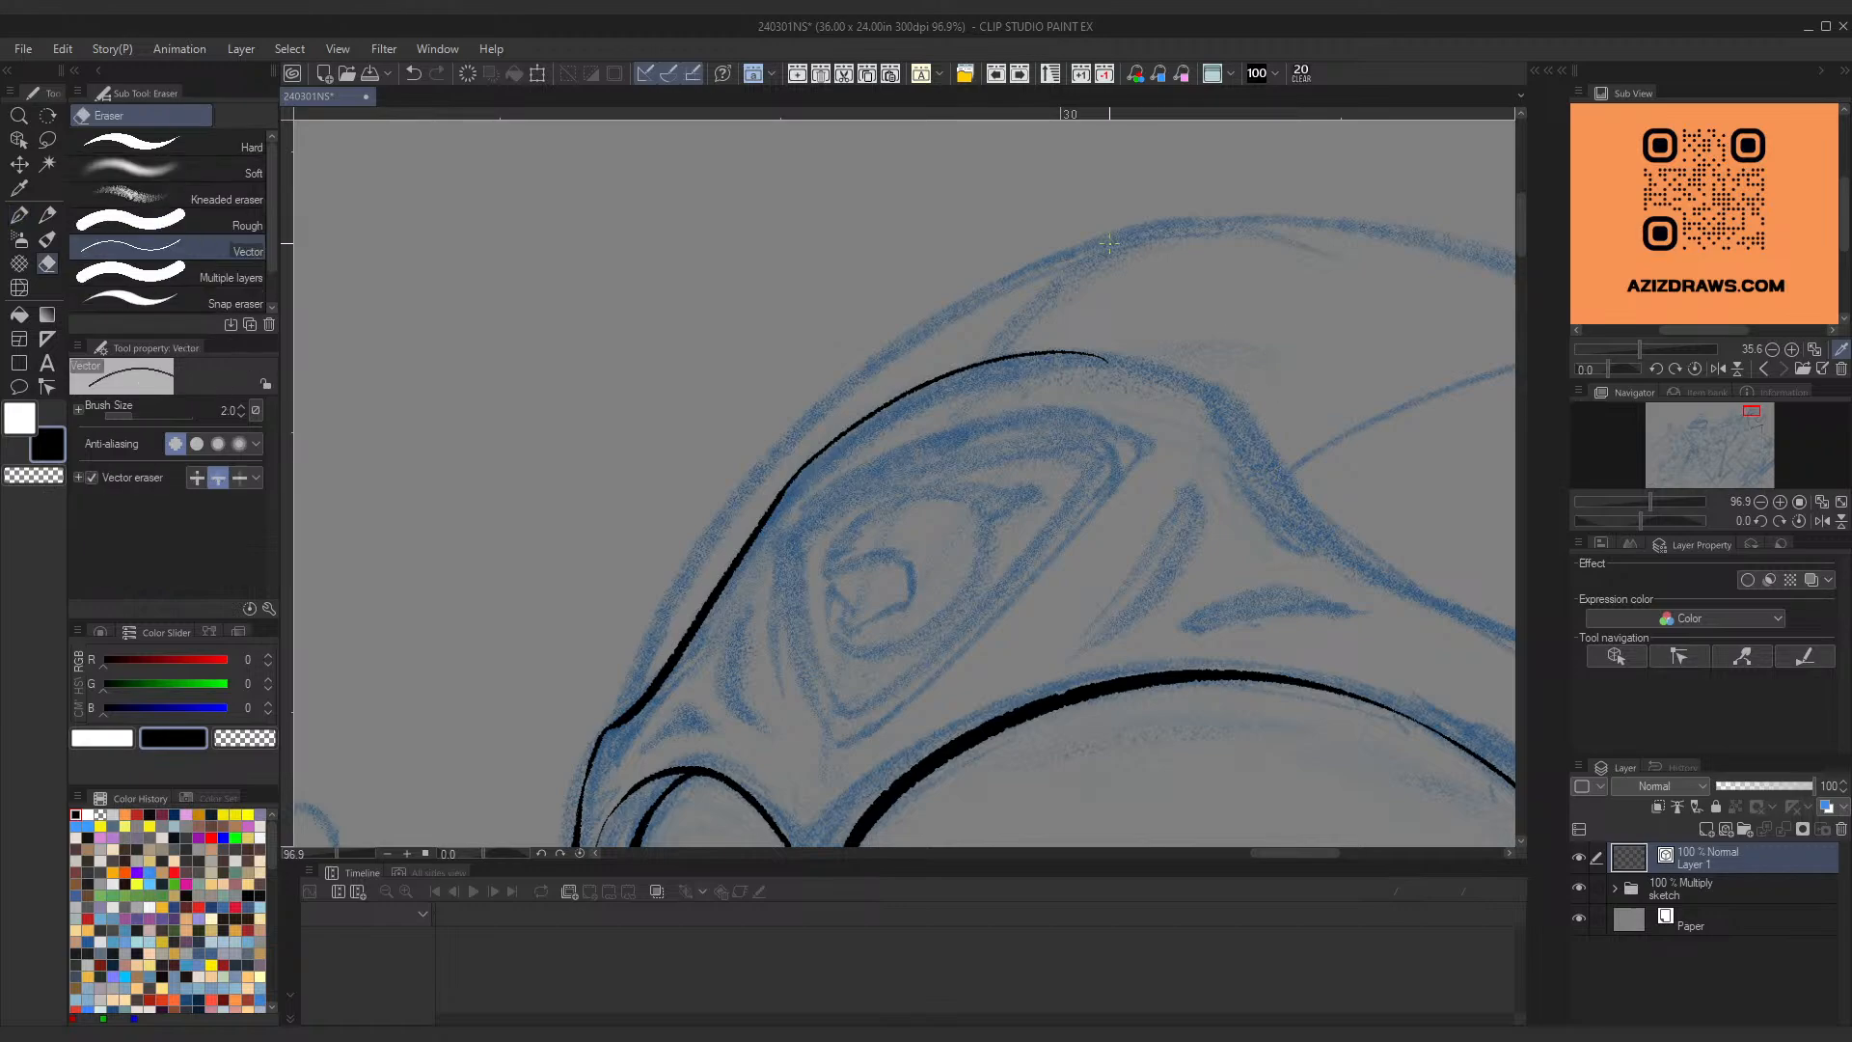
{"action": "key", "text": "shift+space"}
{"action": "left_click_drag", "start_coordinate": [1178, 344], "coordinate": [951, 232]}
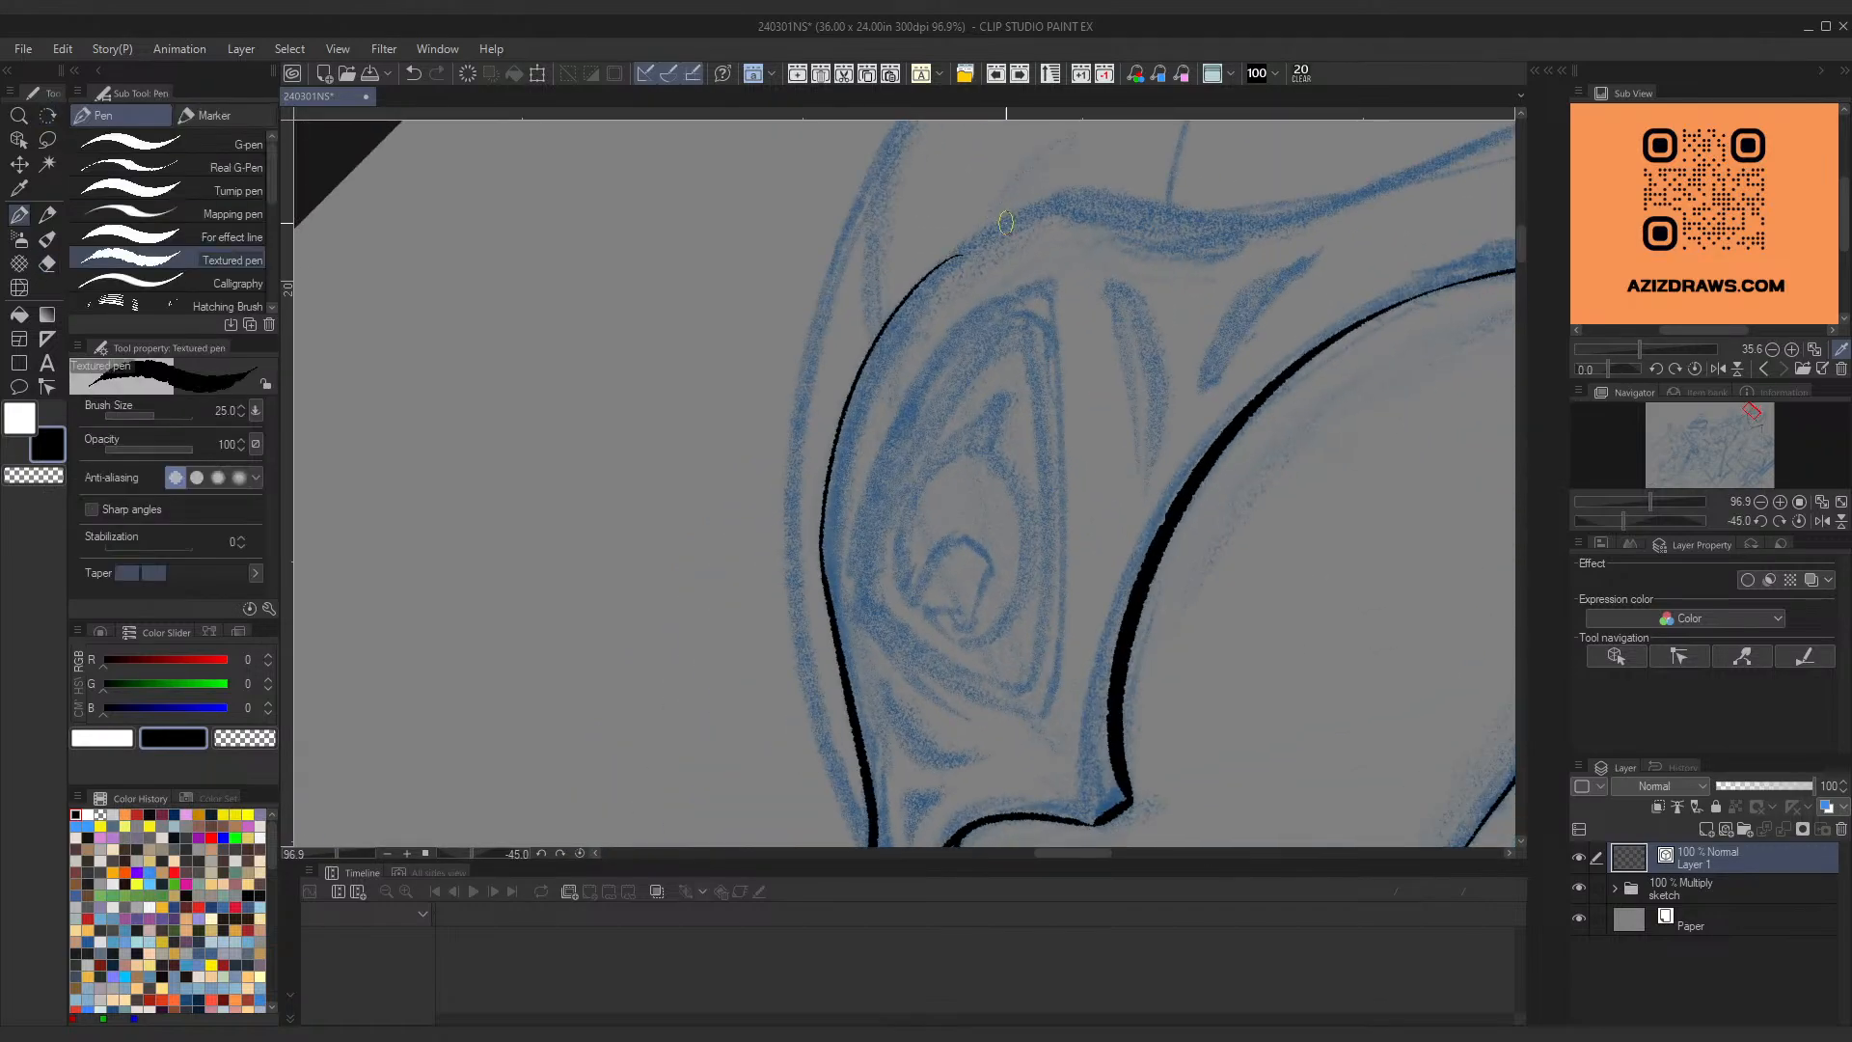
{"action": "mouse_move", "coordinate": [978, 301]}
{"action": "left_mouse_down"}
{"action": "mouse_move", "coordinate": [859, 447]}
{"action": "mouse_move", "coordinate": [970, 329]}
{"action": "left_mouse_up"}
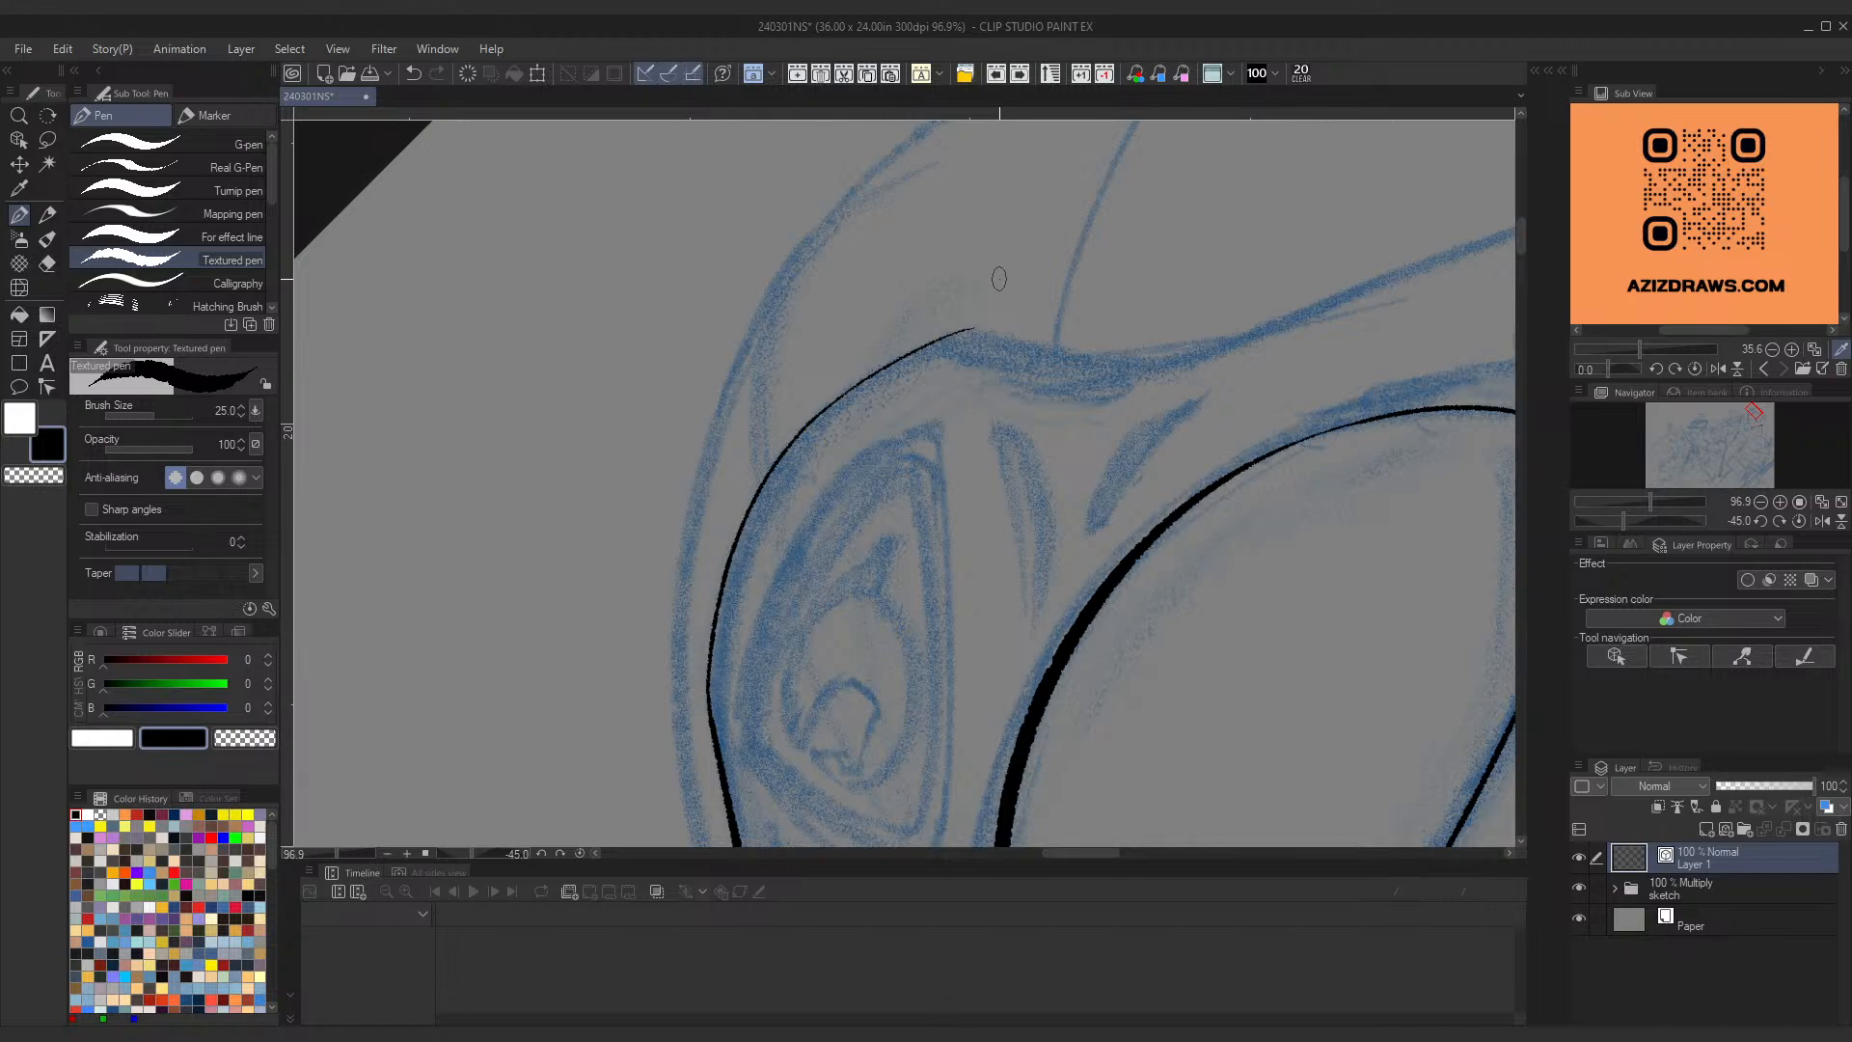
{"action": "left_click_drag", "start_coordinate": [885, 337], "coordinate": [980, 293]}
{"action": "key", "text": "ctrl+z"}
{"action": "key", "text": "ctrl+space"}
{"action": "left_click_drag", "start_coordinate": [959, 380], "coordinate": [858, 450]}
{"action": "key", "text": "shift+space"}
{"action": "left_click_drag", "start_coordinate": [1172, 301], "coordinate": [878, 738]}
{"action": "left_click_drag", "start_coordinate": [963, 649], "coordinate": [899, 403]}
{"action": "key", "text": "ctrl+space"}
{"action": "left_click_drag", "start_coordinate": [884, 335], "coordinate": [951, 311]}
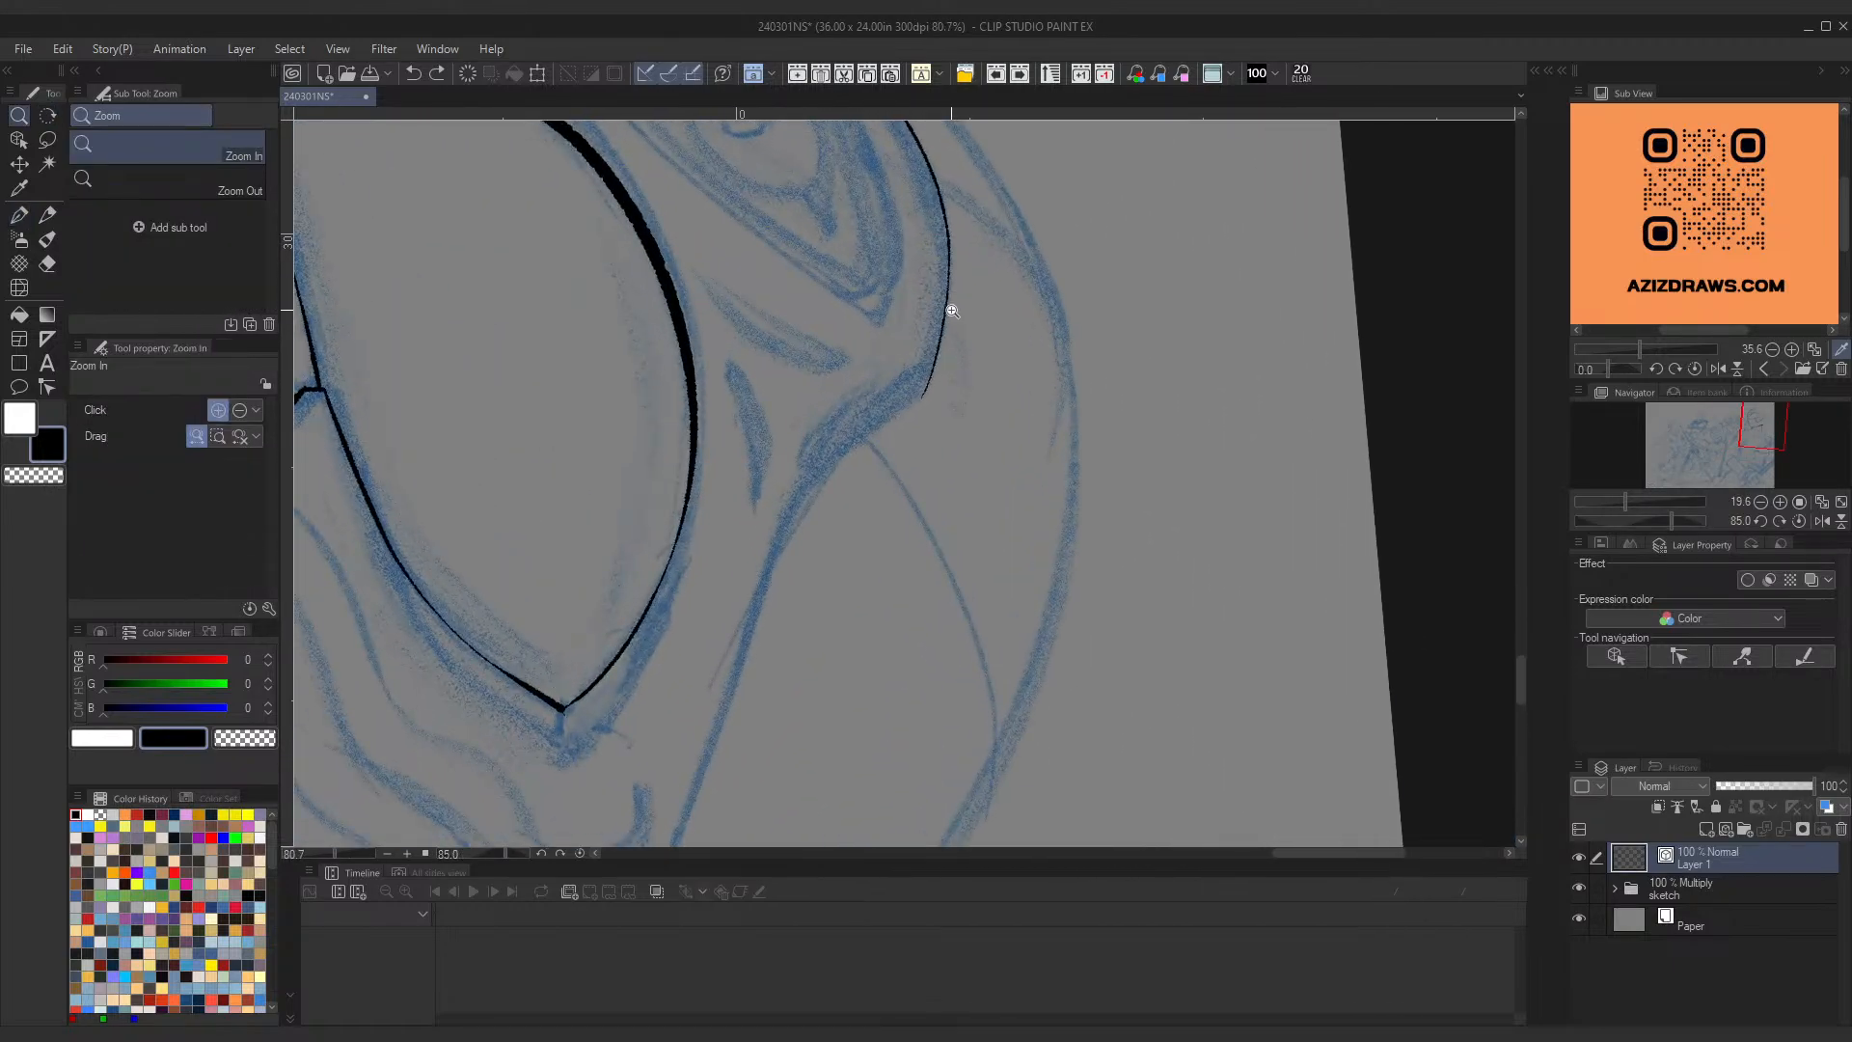
{"action": "left_click_drag", "start_coordinate": [921, 400], "coordinate": [945, 324]}
{"action": "key", "text": "ctrl+z"}
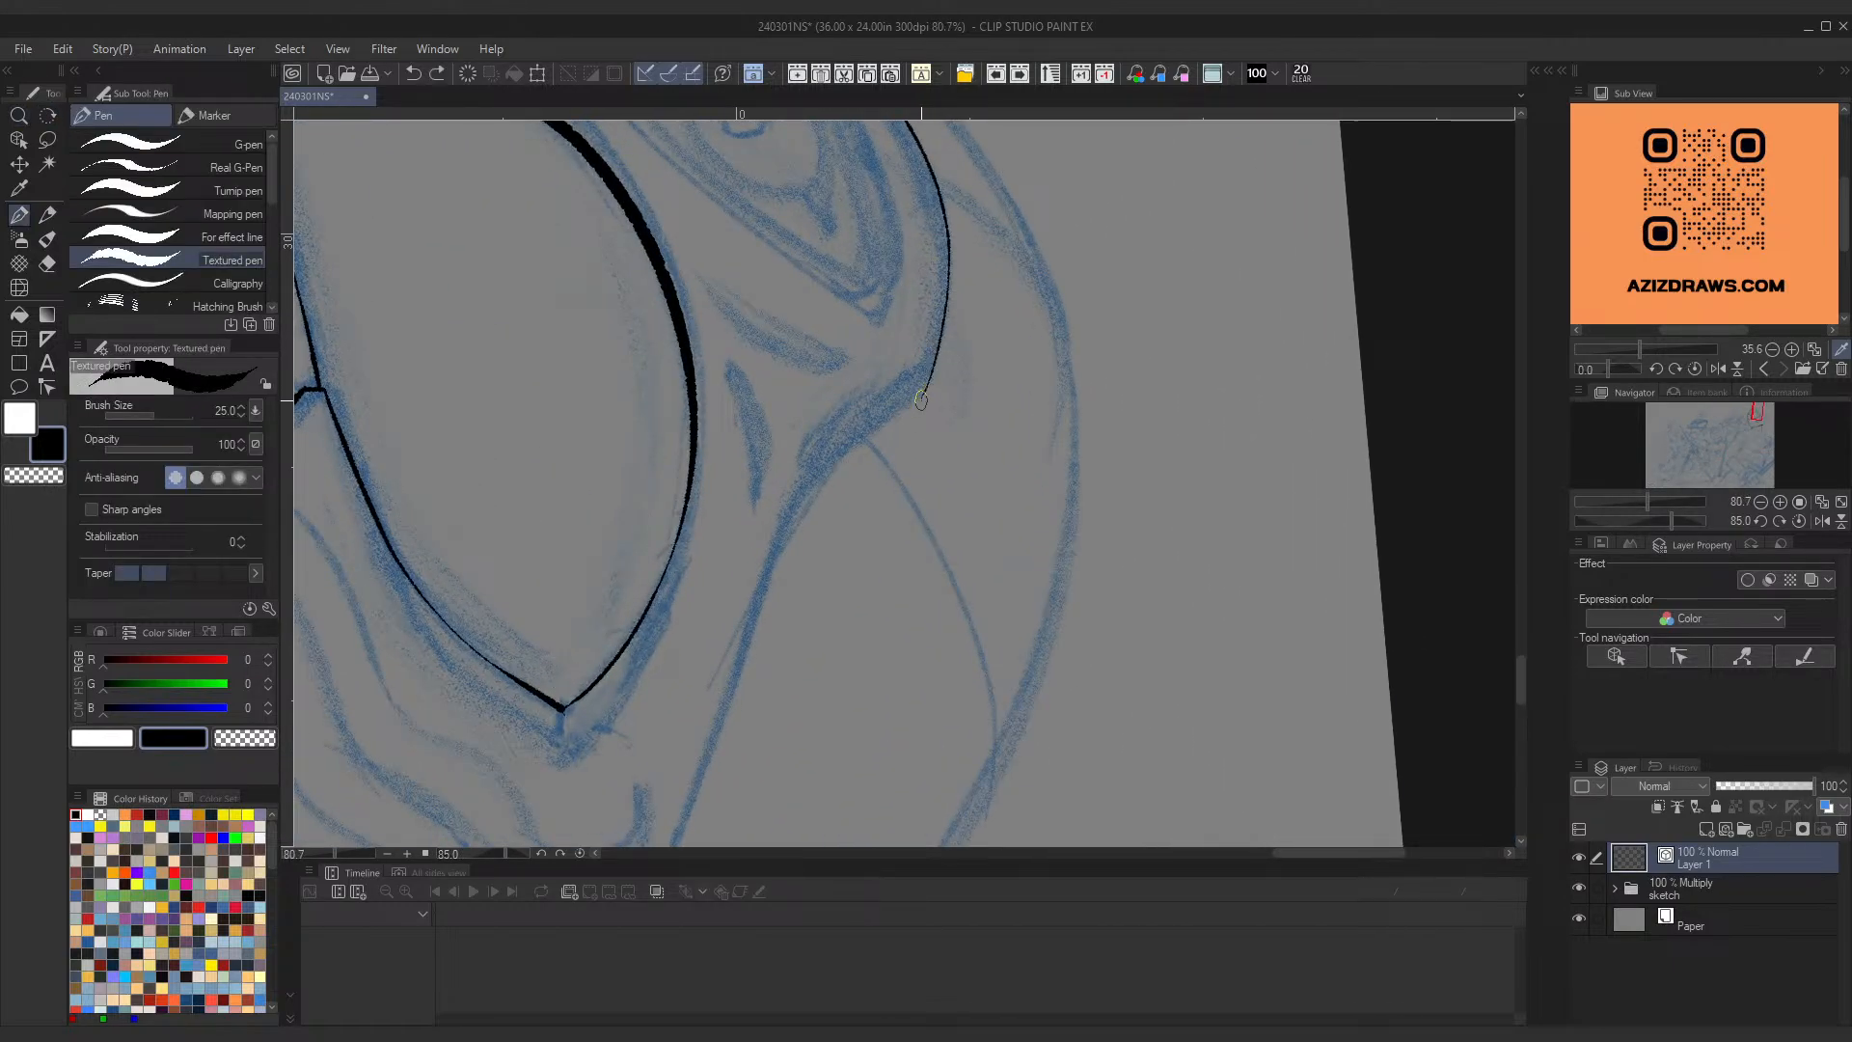
{"action": "left_click_drag", "start_coordinate": [922, 399], "coordinate": [946, 319]}
{"action": "left_click_drag", "start_coordinate": [920, 400], "coordinate": [945, 337]}
{"action": "key", "text": "ctrl+z"}
{"action": "mouse_move", "coordinate": [920, 399]}
{"action": "left_mouse_down"}
{"action": "mouse_move", "coordinate": [951, 292]}
{"action": "mouse_move", "coordinate": [923, 397]}
{"action": "mouse_move", "coordinate": [938, 357]}
{"action": "left_mouse_up"}
{"action": "key", "text": "ctrl+z"}
{"action": "key", "text": "ctrl+z"}
Step: Ink the crest's concave rear contour from its rear corner down toward the side panel
{"action": "left_click_drag", "start_coordinate": [869, 456], "coordinate": [969, 297]}
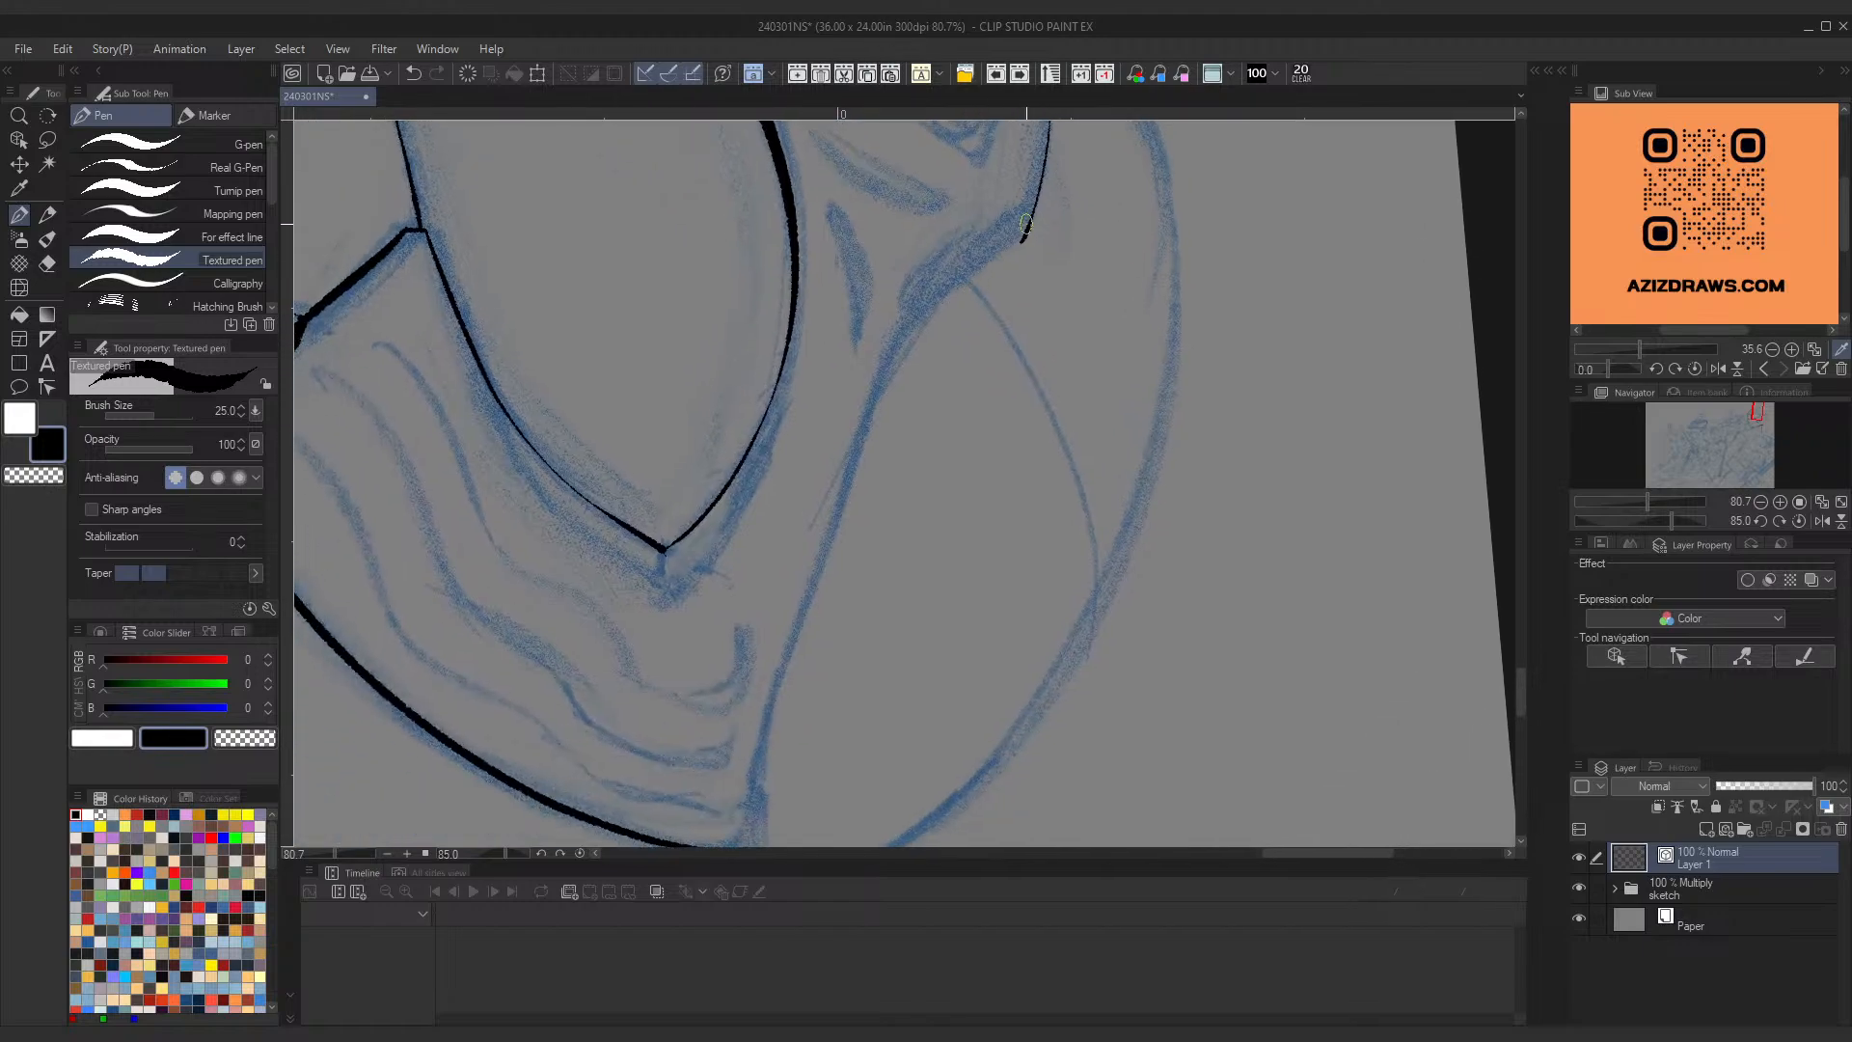
{"action": "left_click_drag", "start_coordinate": [1027, 236], "coordinate": [849, 494]}
{"action": "key", "text": "ctrl+z"}
{"action": "left_click_drag", "start_coordinate": [1020, 240], "coordinate": [868, 424]}
{"action": "key", "text": "ctrl+z"}
{"action": "left_click_drag", "start_coordinate": [1025, 237], "coordinate": [878, 416]}
{"action": "key", "text": "ctrl+z"}
{"action": "mouse_move", "coordinate": [1023, 241]}
{"action": "left_mouse_down"}
{"action": "mouse_move", "coordinate": [864, 431]}
{"action": "mouse_move", "coordinate": [1024, 237]}
{"action": "mouse_move", "coordinate": [881, 351]}
{"action": "left_mouse_up"}
{"action": "key", "text": "ctrl+z"}
{"action": "key", "text": "ctrl+t"}
{"action": "key", "text": "Return"}
{"action": "key", "text": "ctrl+z"}
Step: Ink the rest of the crest's rear contour up to the side panel's rear corner and refine the join there
{"action": "key", "text": "ctrl+space"}
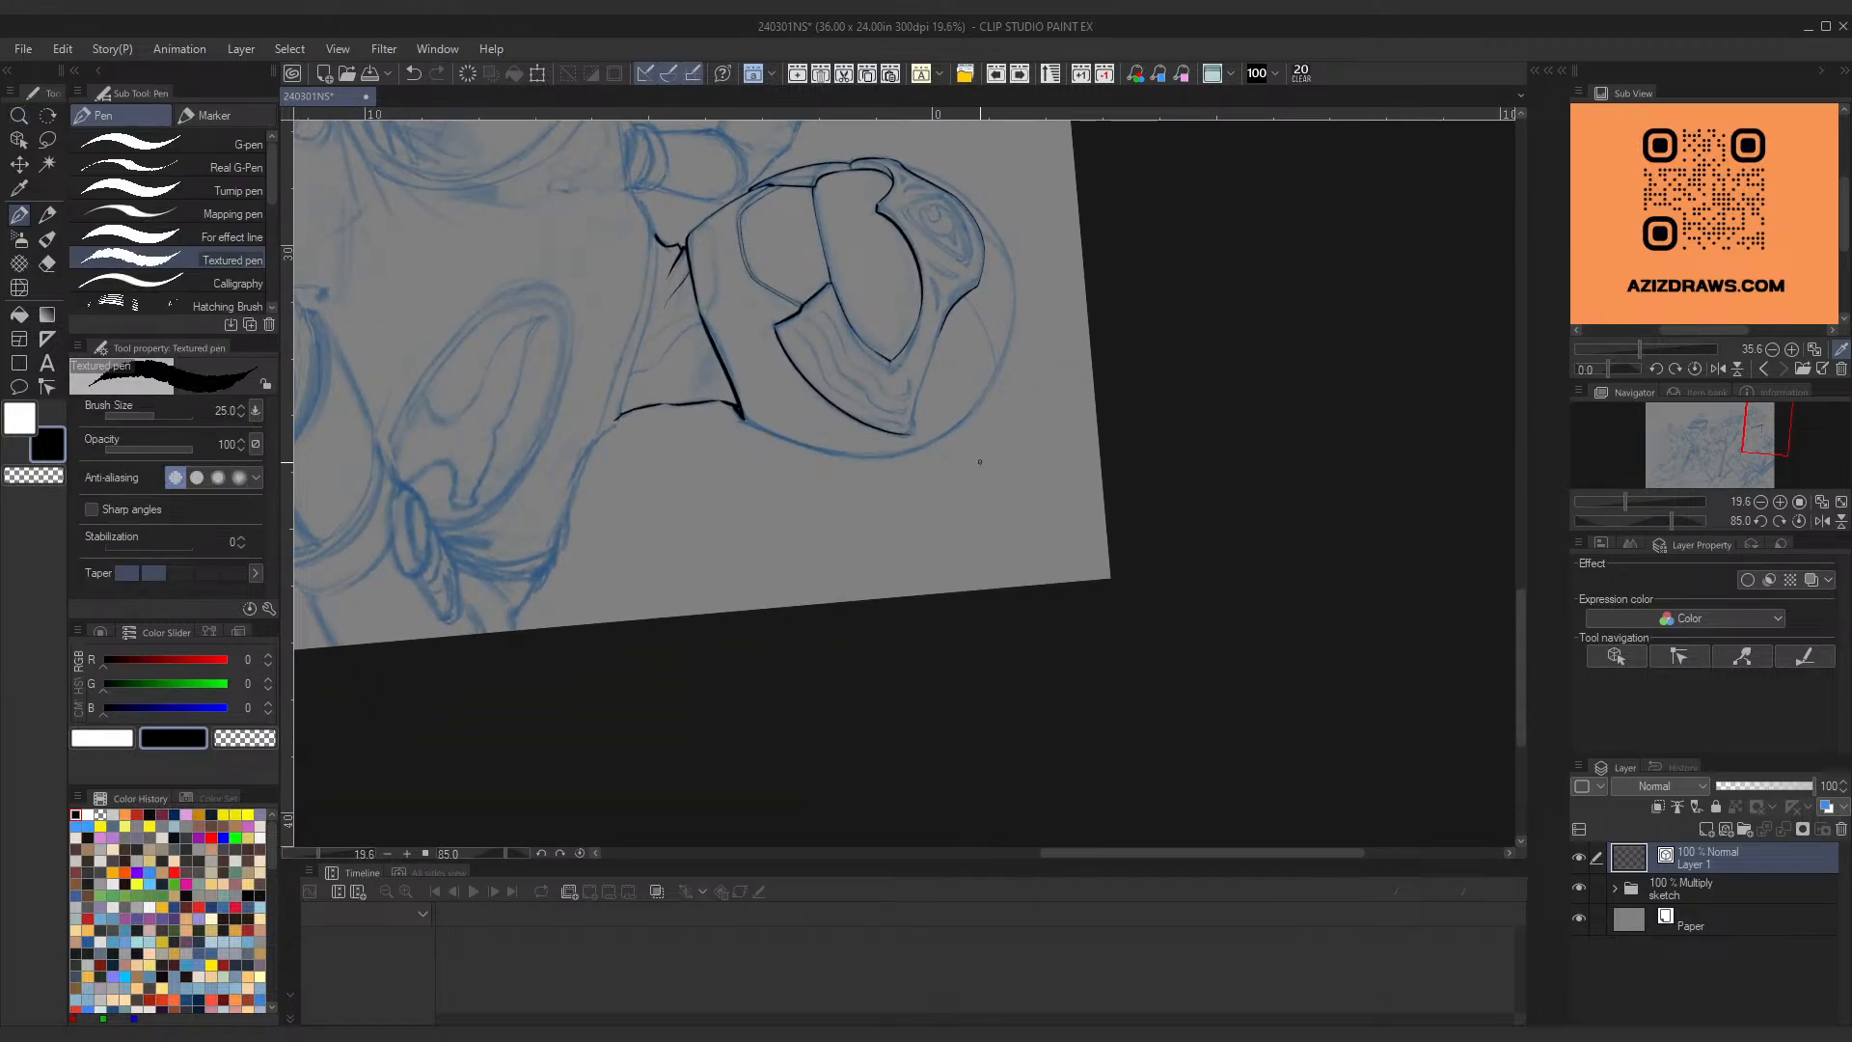
{"action": "key", "text": "shift+space"}
{"action": "mouse_move", "coordinate": [1012, 371]}
{"action": "left_mouse_down"}
{"action": "mouse_move", "coordinate": [847, 237]}
{"action": "mouse_move", "coordinate": [711, 480]}
{"action": "mouse_move", "coordinate": [765, 543]}
{"action": "mouse_move", "coordinate": [757, 378]}
{"action": "left_mouse_up"}
{"action": "key", "text": "space"}
{"action": "key", "text": "ctrl+space"}
{"action": "mouse_move", "coordinate": [777, 359]}
{"action": "left_mouse_down"}
{"action": "mouse_move", "coordinate": [848, 248]}
{"action": "mouse_move", "coordinate": [571, 546]}
{"action": "left_mouse_up"}
{"action": "key", "text": "ctrl+z"}
{"action": "key", "text": "ctrl+z"}
{"action": "key", "text": "ctrl+z"}
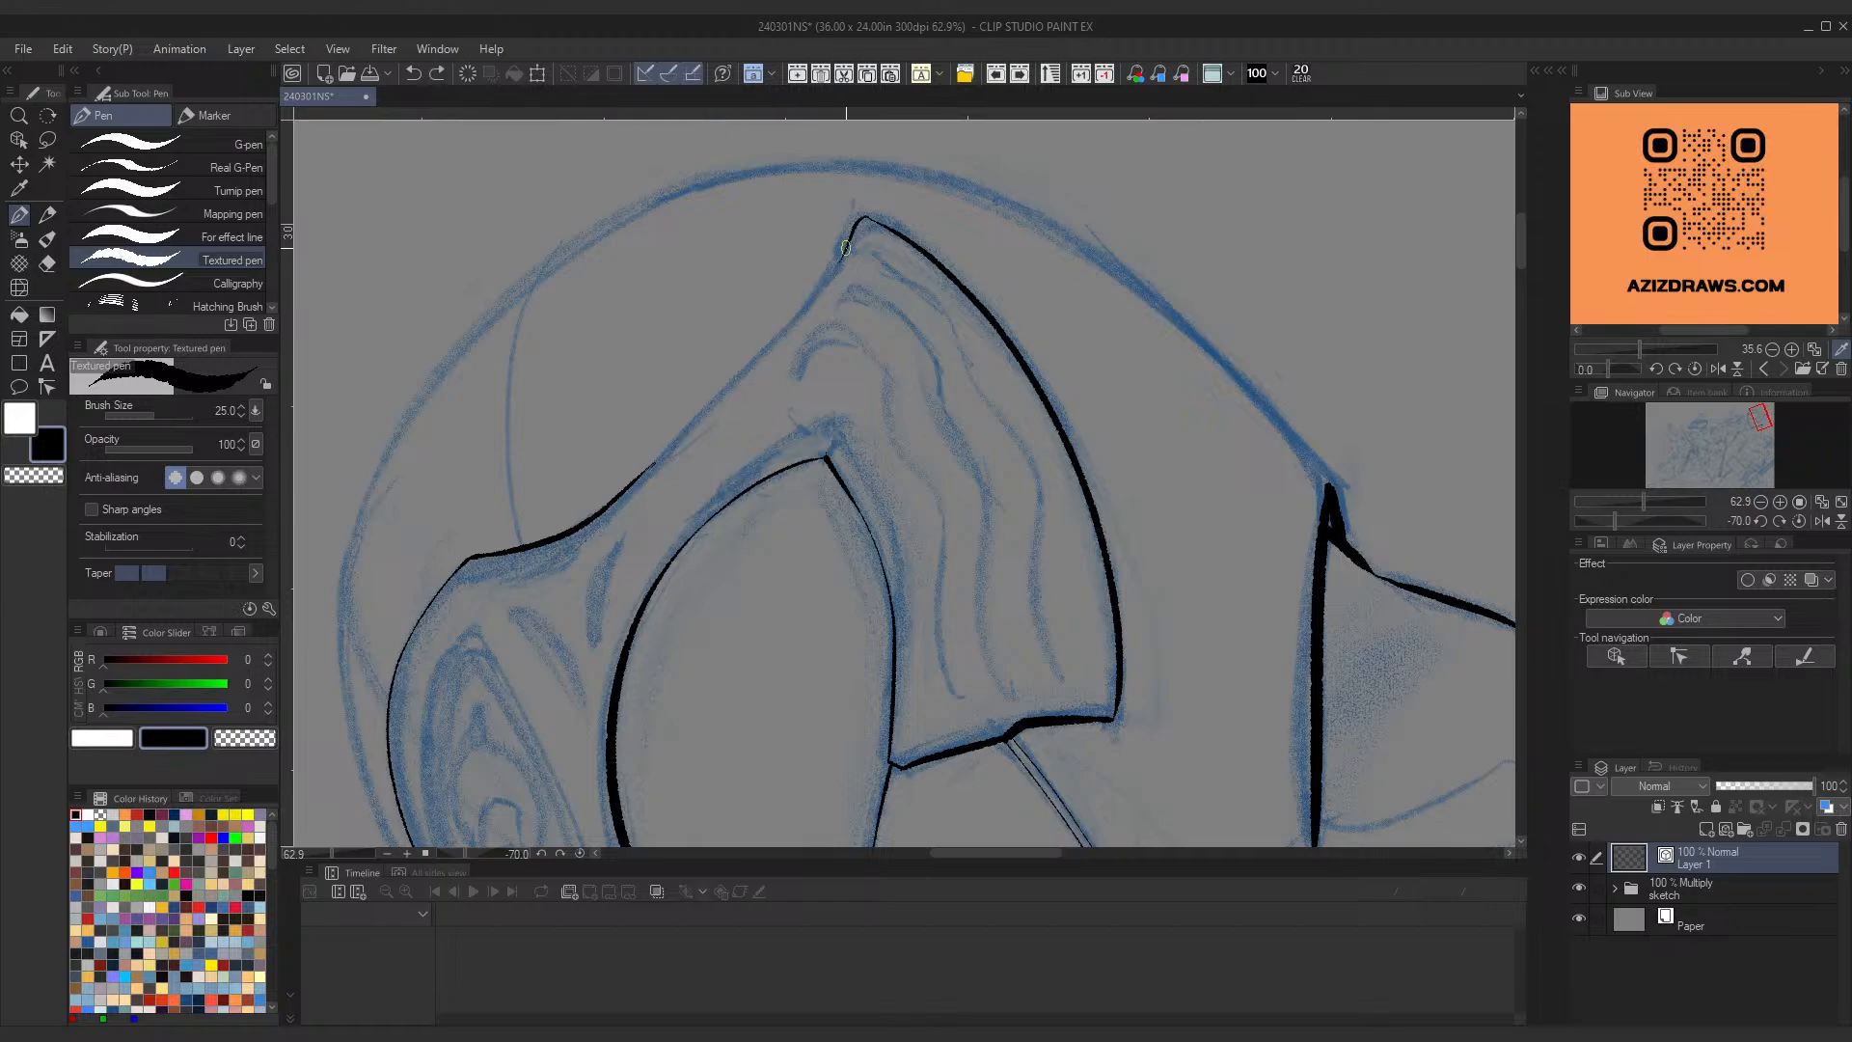
{"action": "left_click_drag", "start_coordinate": [848, 244], "coordinate": [649, 479]}
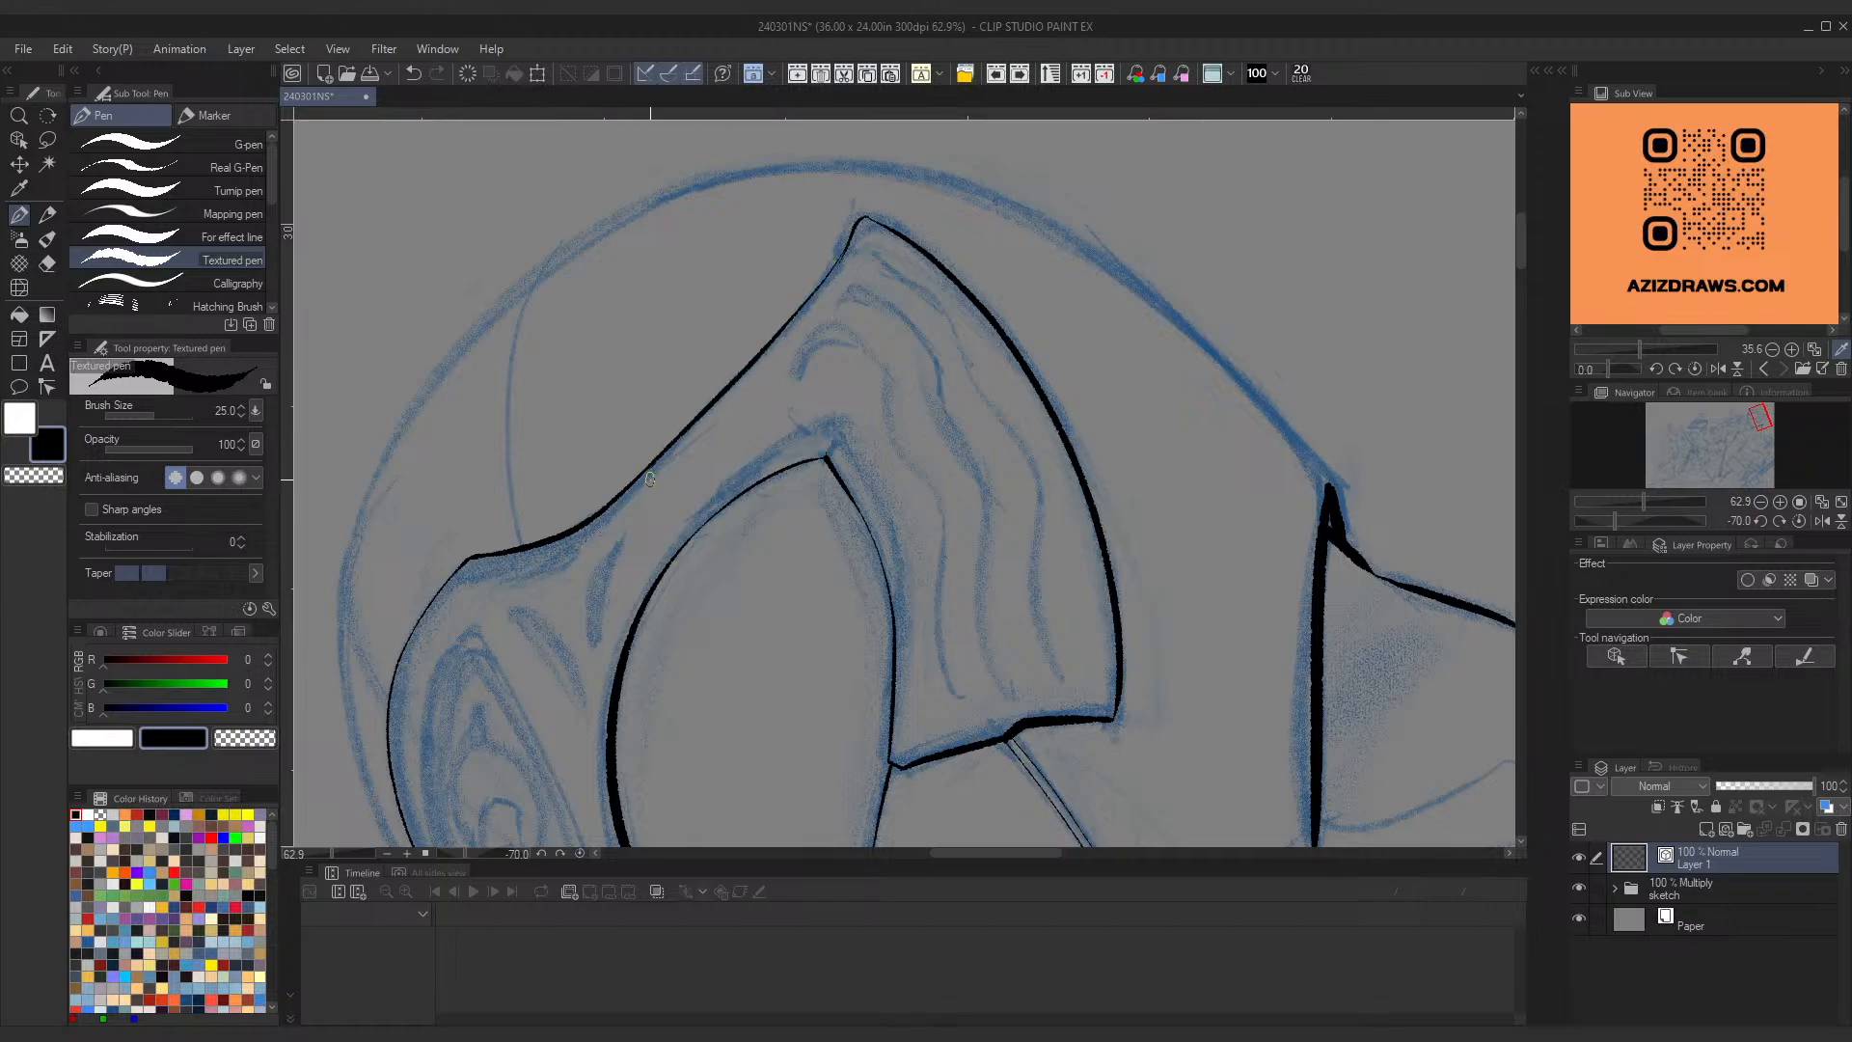
{"action": "key", "text": "ctrl+space"}
{"action": "left_click_drag", "start_coordinate": [837, 248], "coordinate": [899, 217]}
{"action": "left_click", "coordinate": [871, 233], "text": "ctrl"}
{"action": "left_click_drag", "start_coordinate": [851, 283], "coordinate": [823, 324]}
Step: Examine the inked crest contour against the whole helmet and the surrounding figures
{"action": "key", "text": "ctrl+space"}
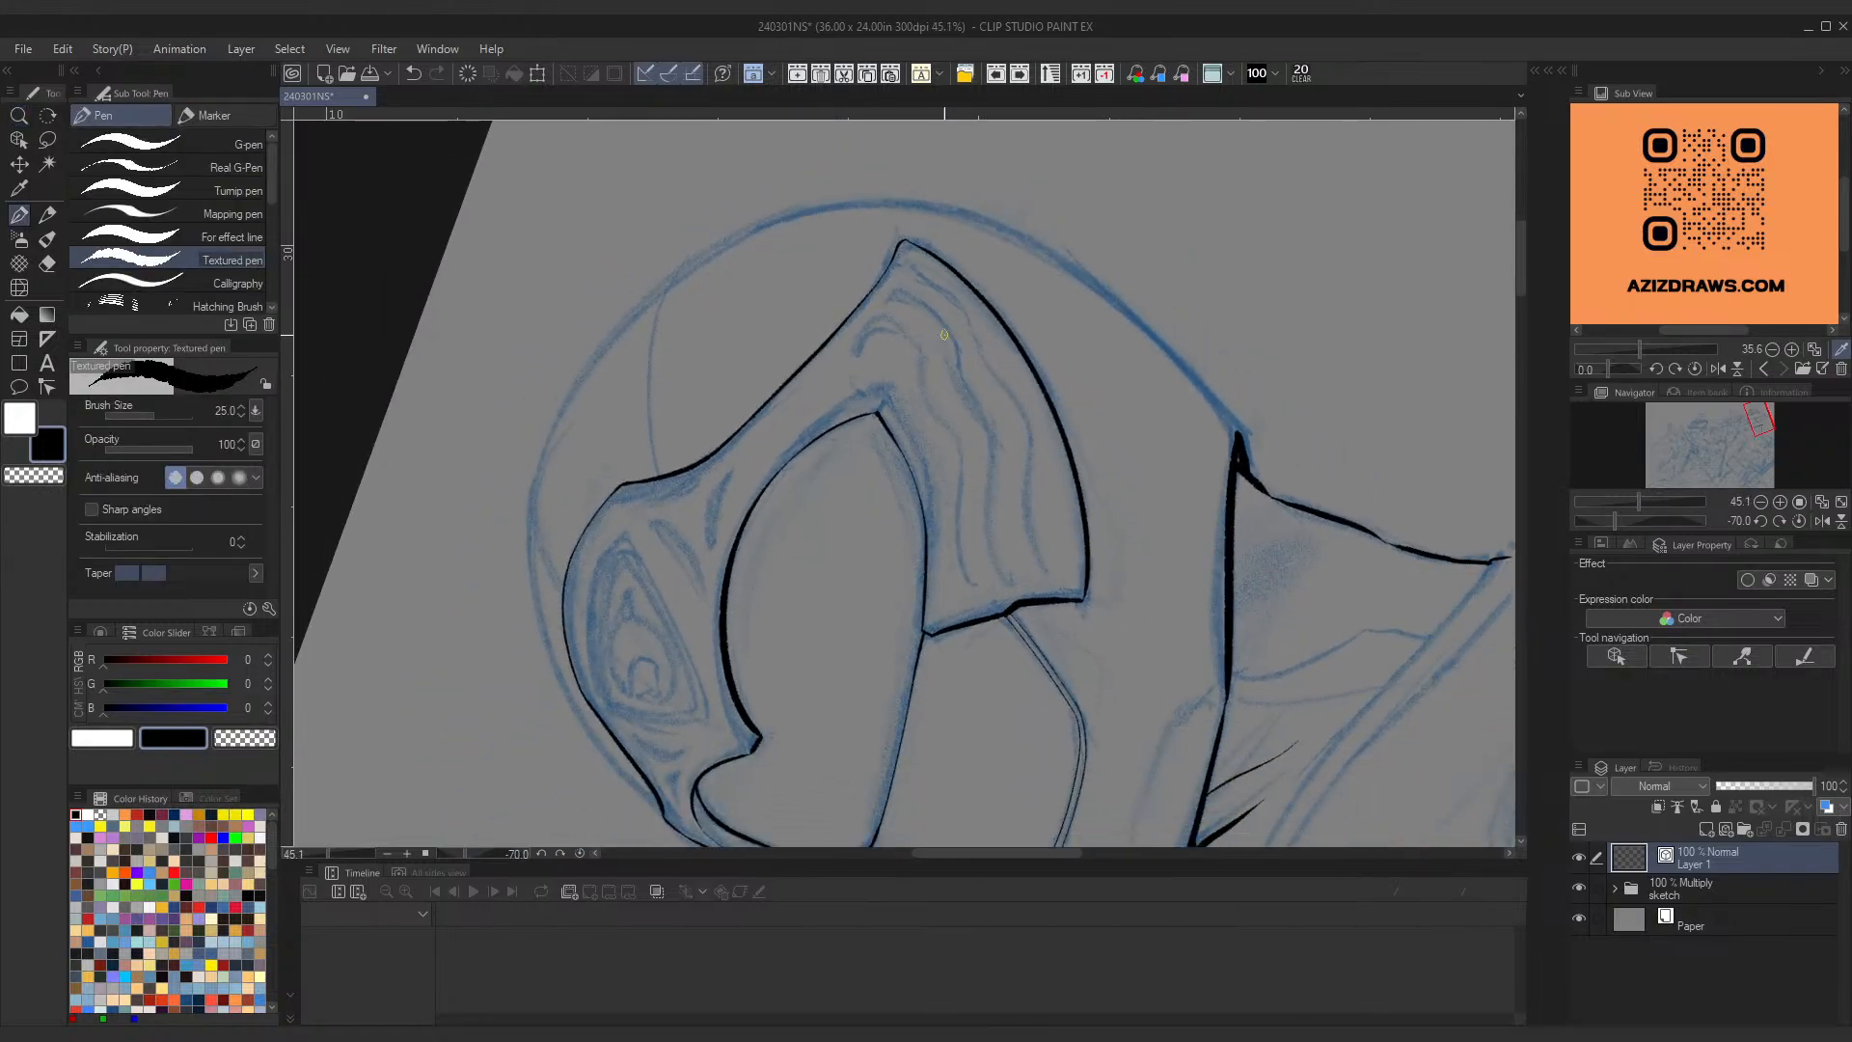
{"action": "key", "text": "ctrl+space"}
{"action": "left_click_drag", "start_coordinate": [944, 334], "coordinate": [910, 384]}
{"action": "key", "text": "space"}
{"action": "left_click_drag", "start_coordinate": [959, 550], "coordinate": [928, 471]}
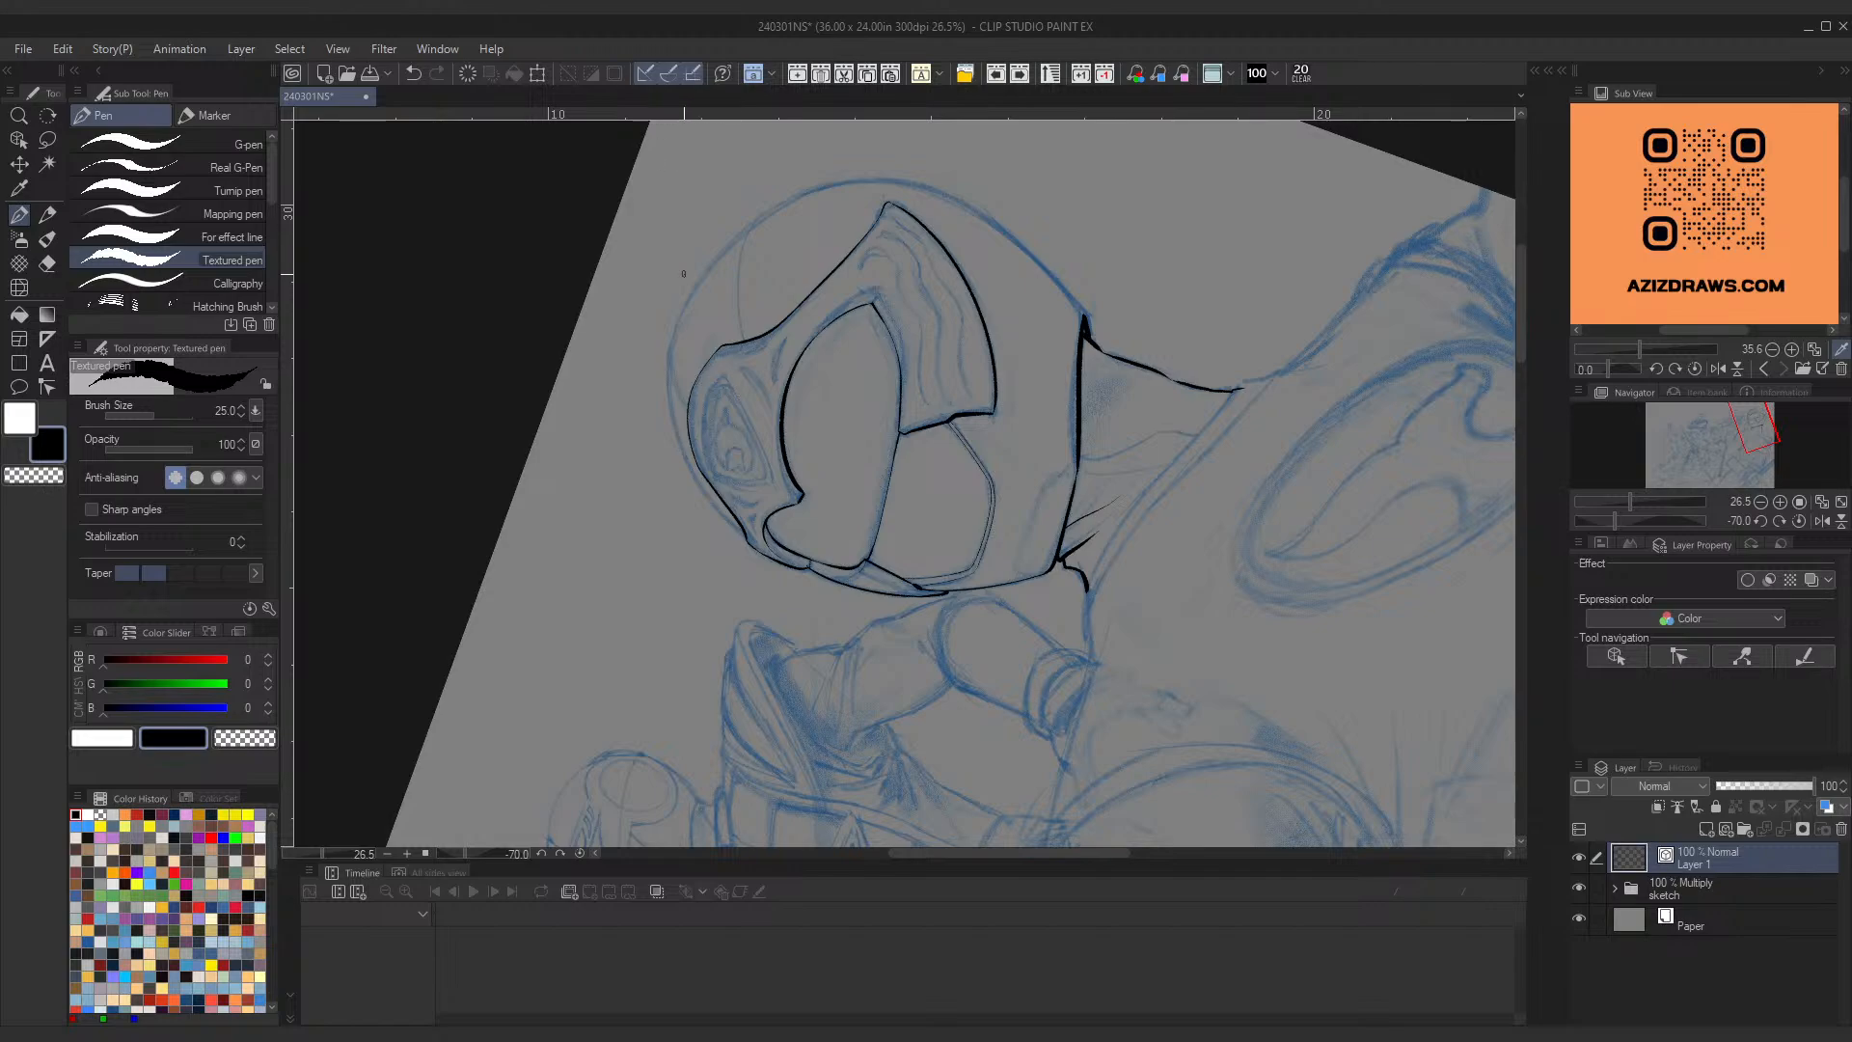
{"action": "key", "text": "shift+space"}
{"action": "left_click_drag", "start_coordinate": [855, 383], "coordinate": [945, 383]}
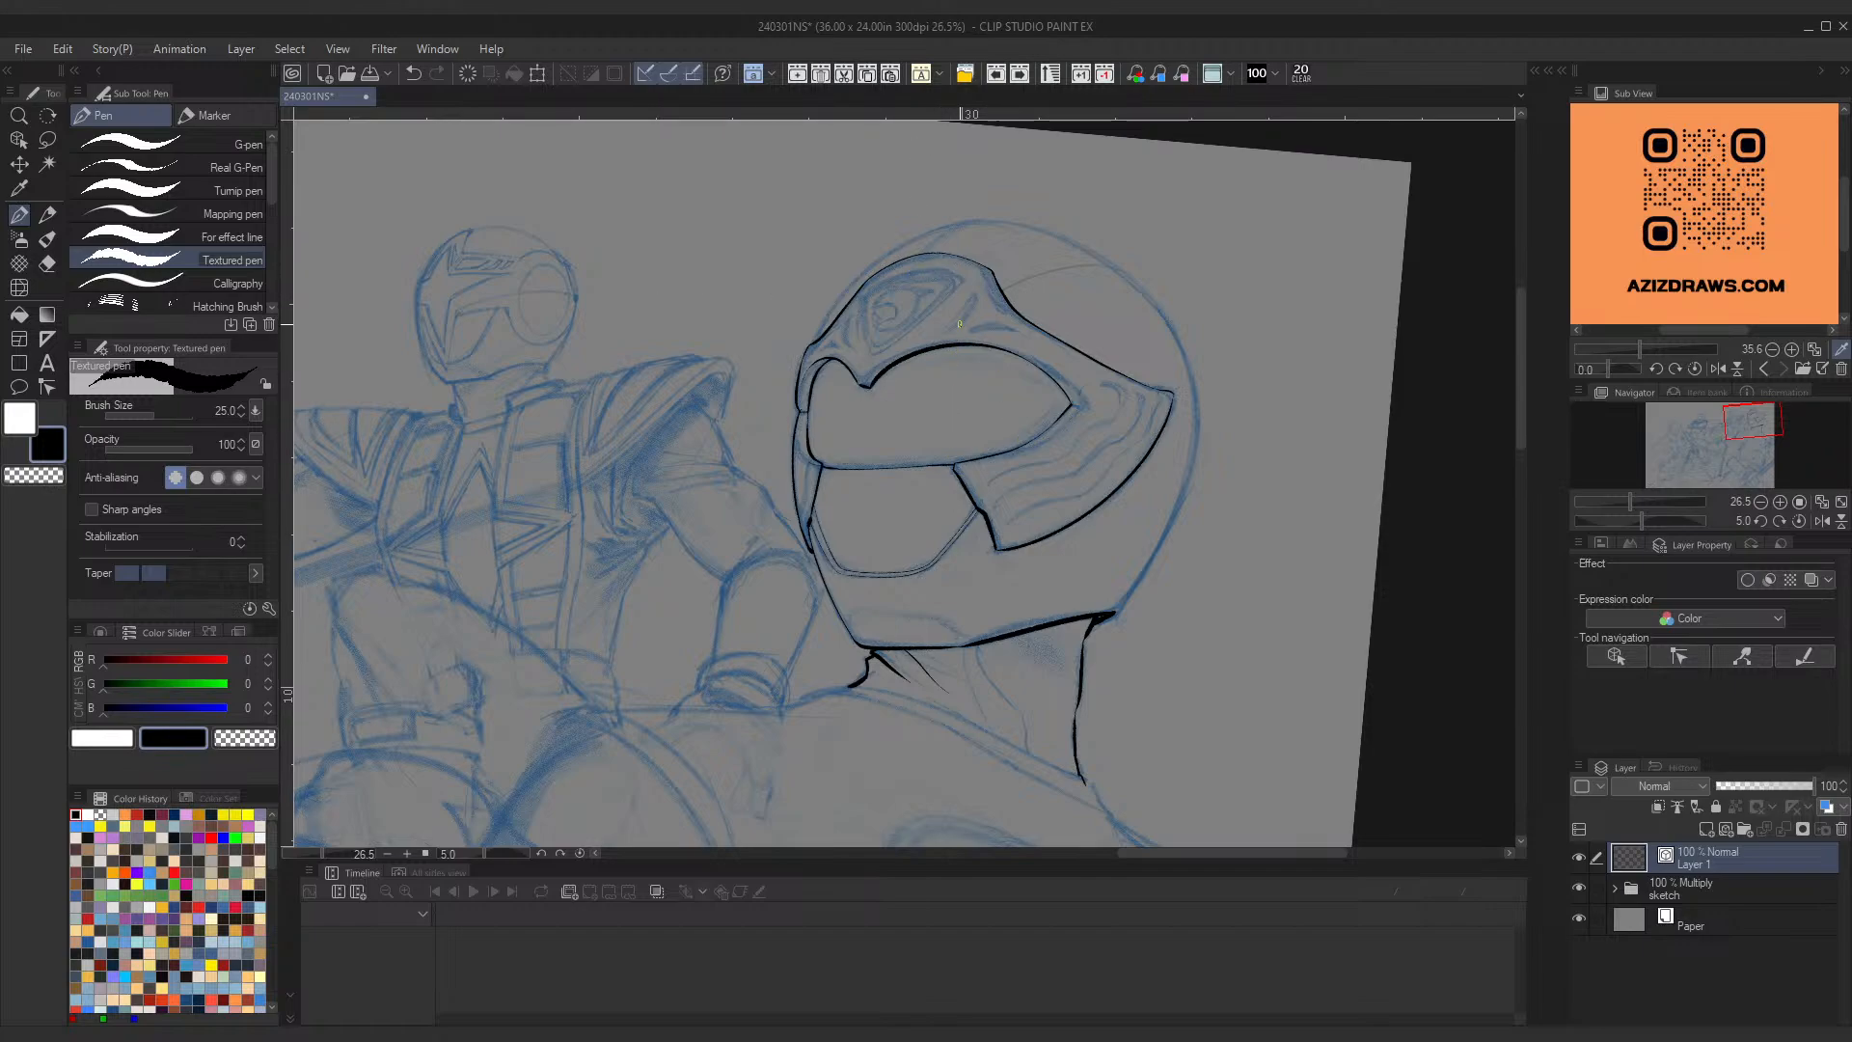
{"action": "scroll", "coordinate": [902, 241], "scroll_direction": "up", "scroll_amount": 4}
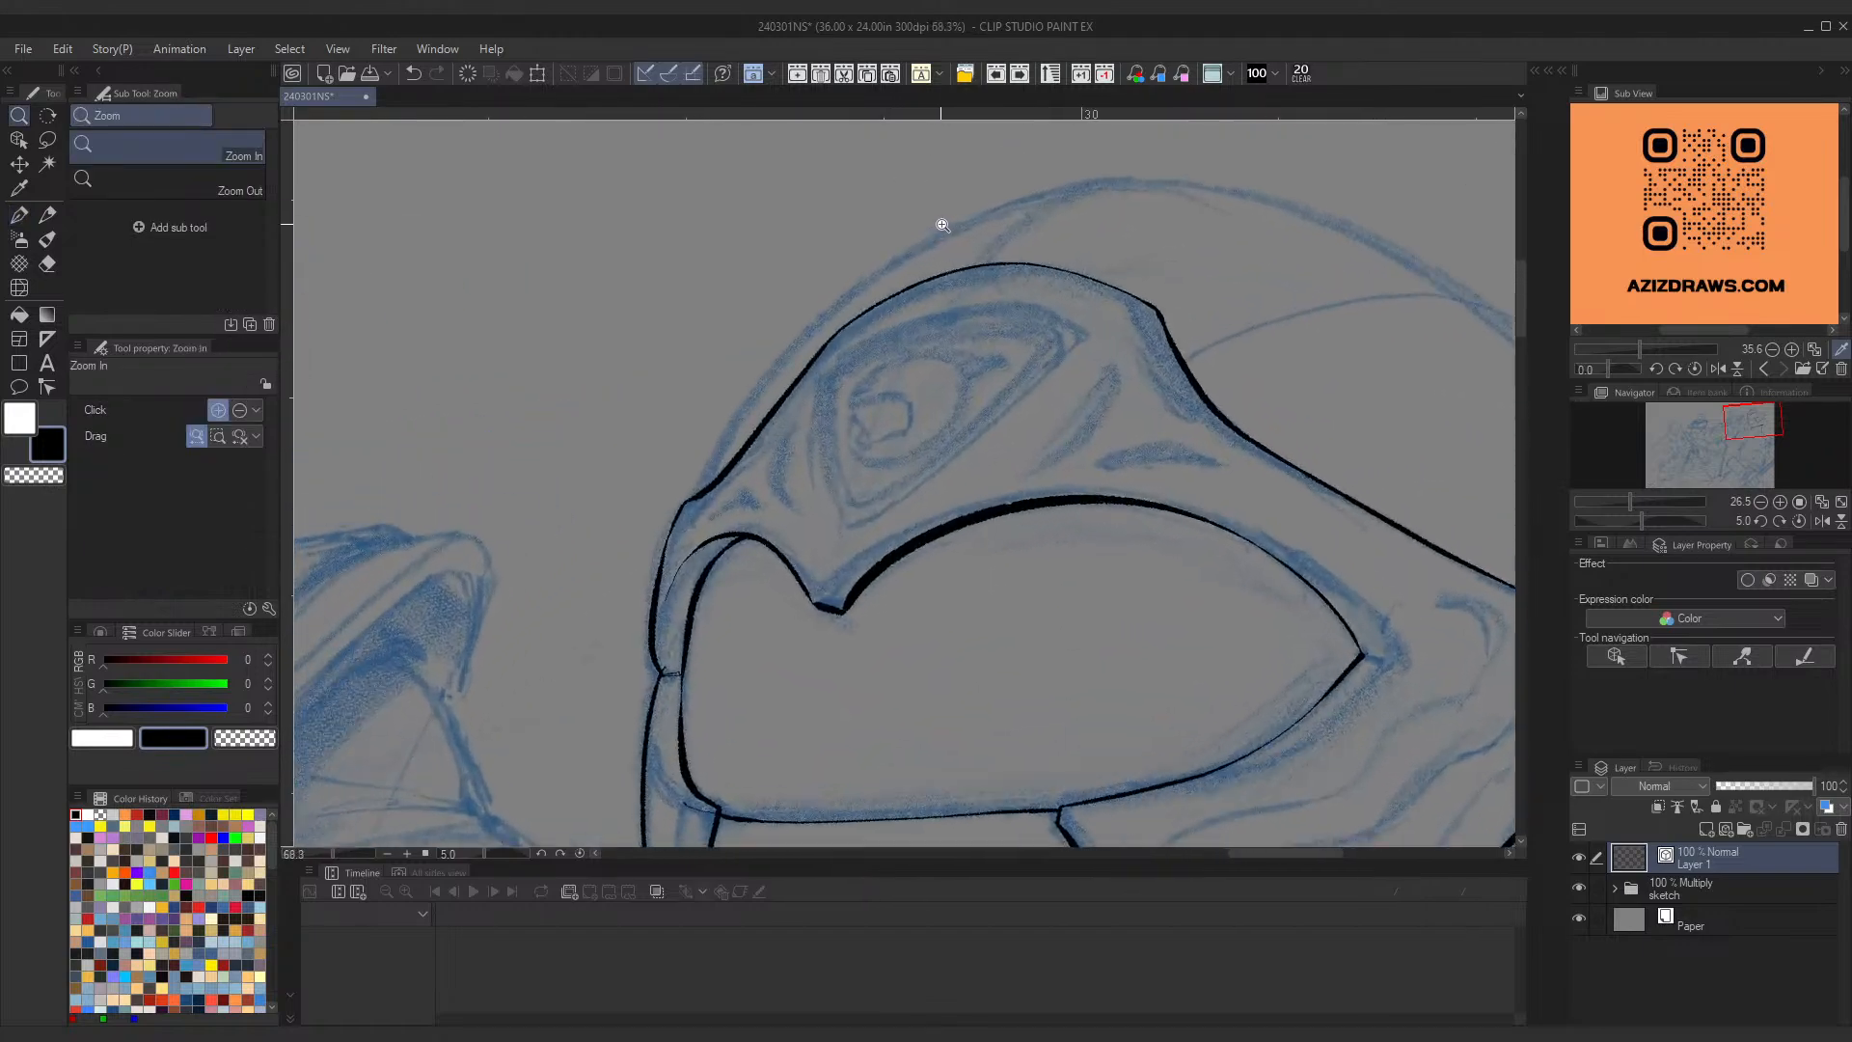
{"action": "mouse_move", "coordinate": [697, 492]}
{"action": "left_mouse_down"}
{"action": "mouse_move", "coordinate": [1005, 195]}
{"action": "mouse_move", "coordinate": [1119, 166]}
{"action": "left_mouse_up"}
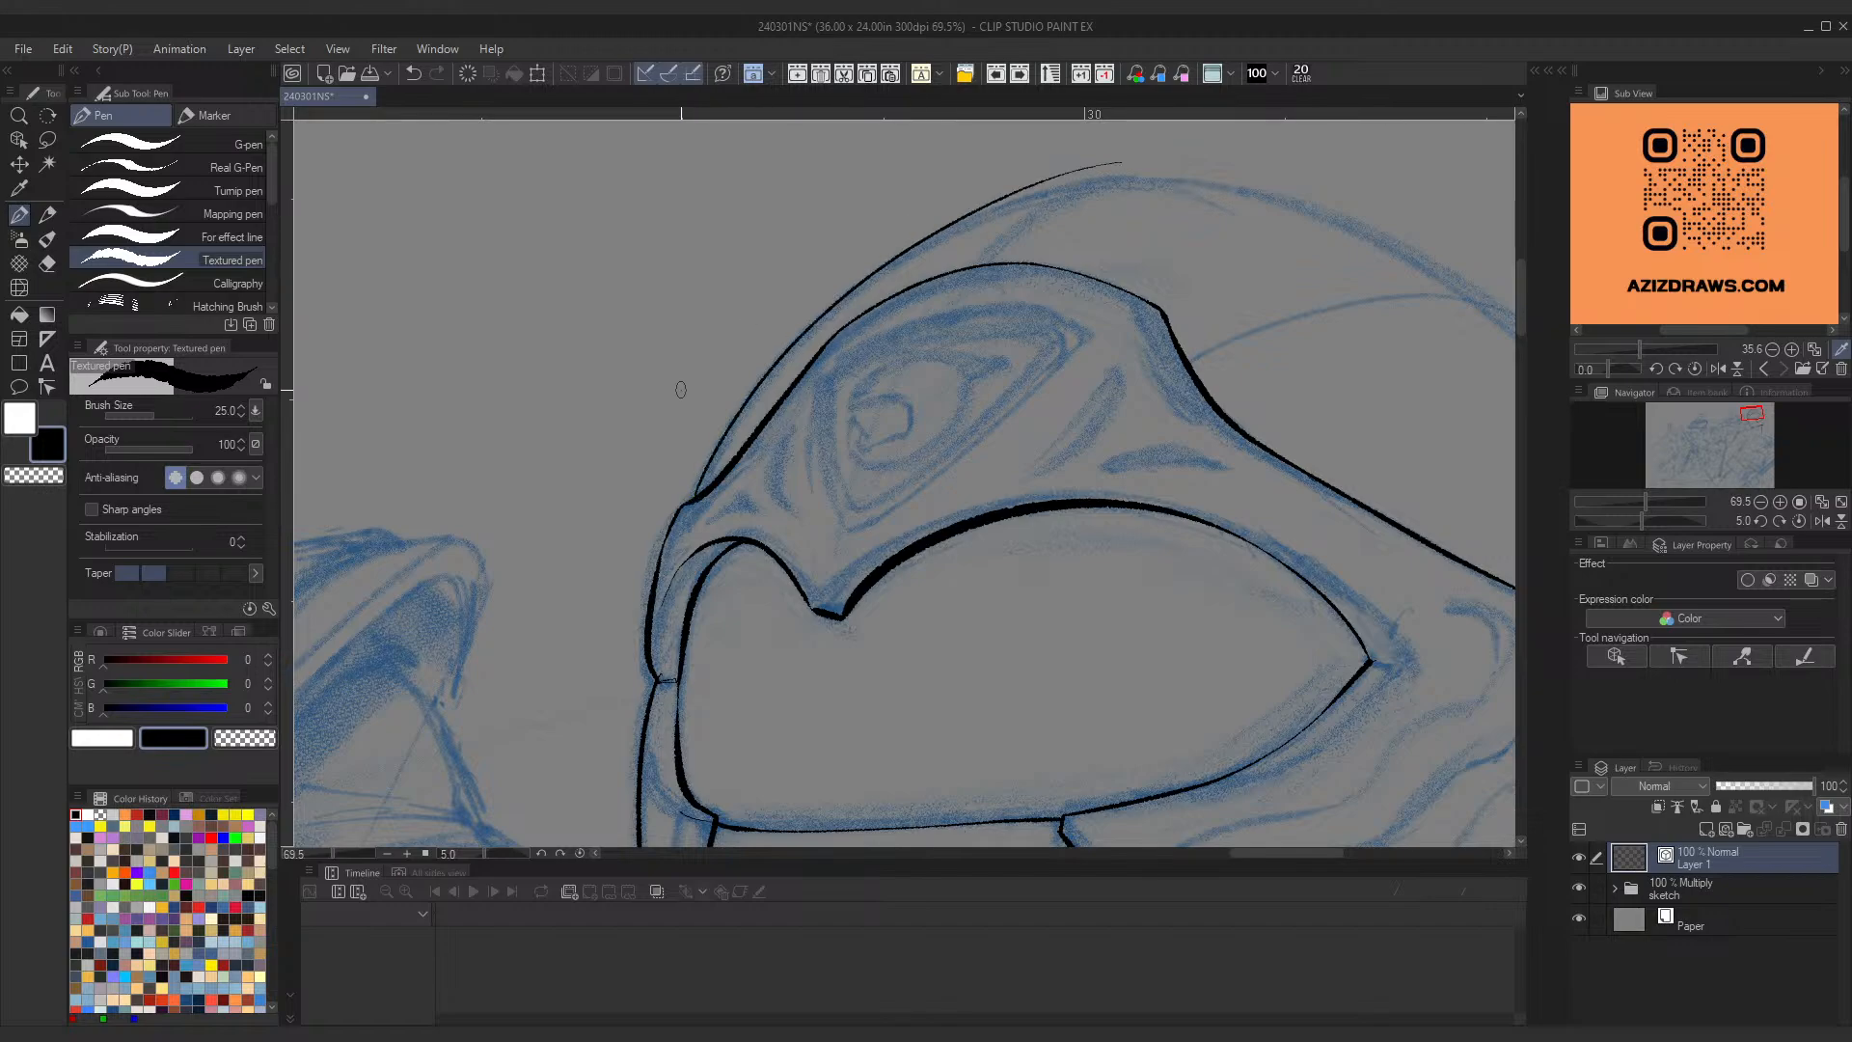
{"action": "key", "text": "ctrl+z"}
{"action": "left_click_drag", "start_coordinate": [707, 473], "coordinate": [1100, 188]}
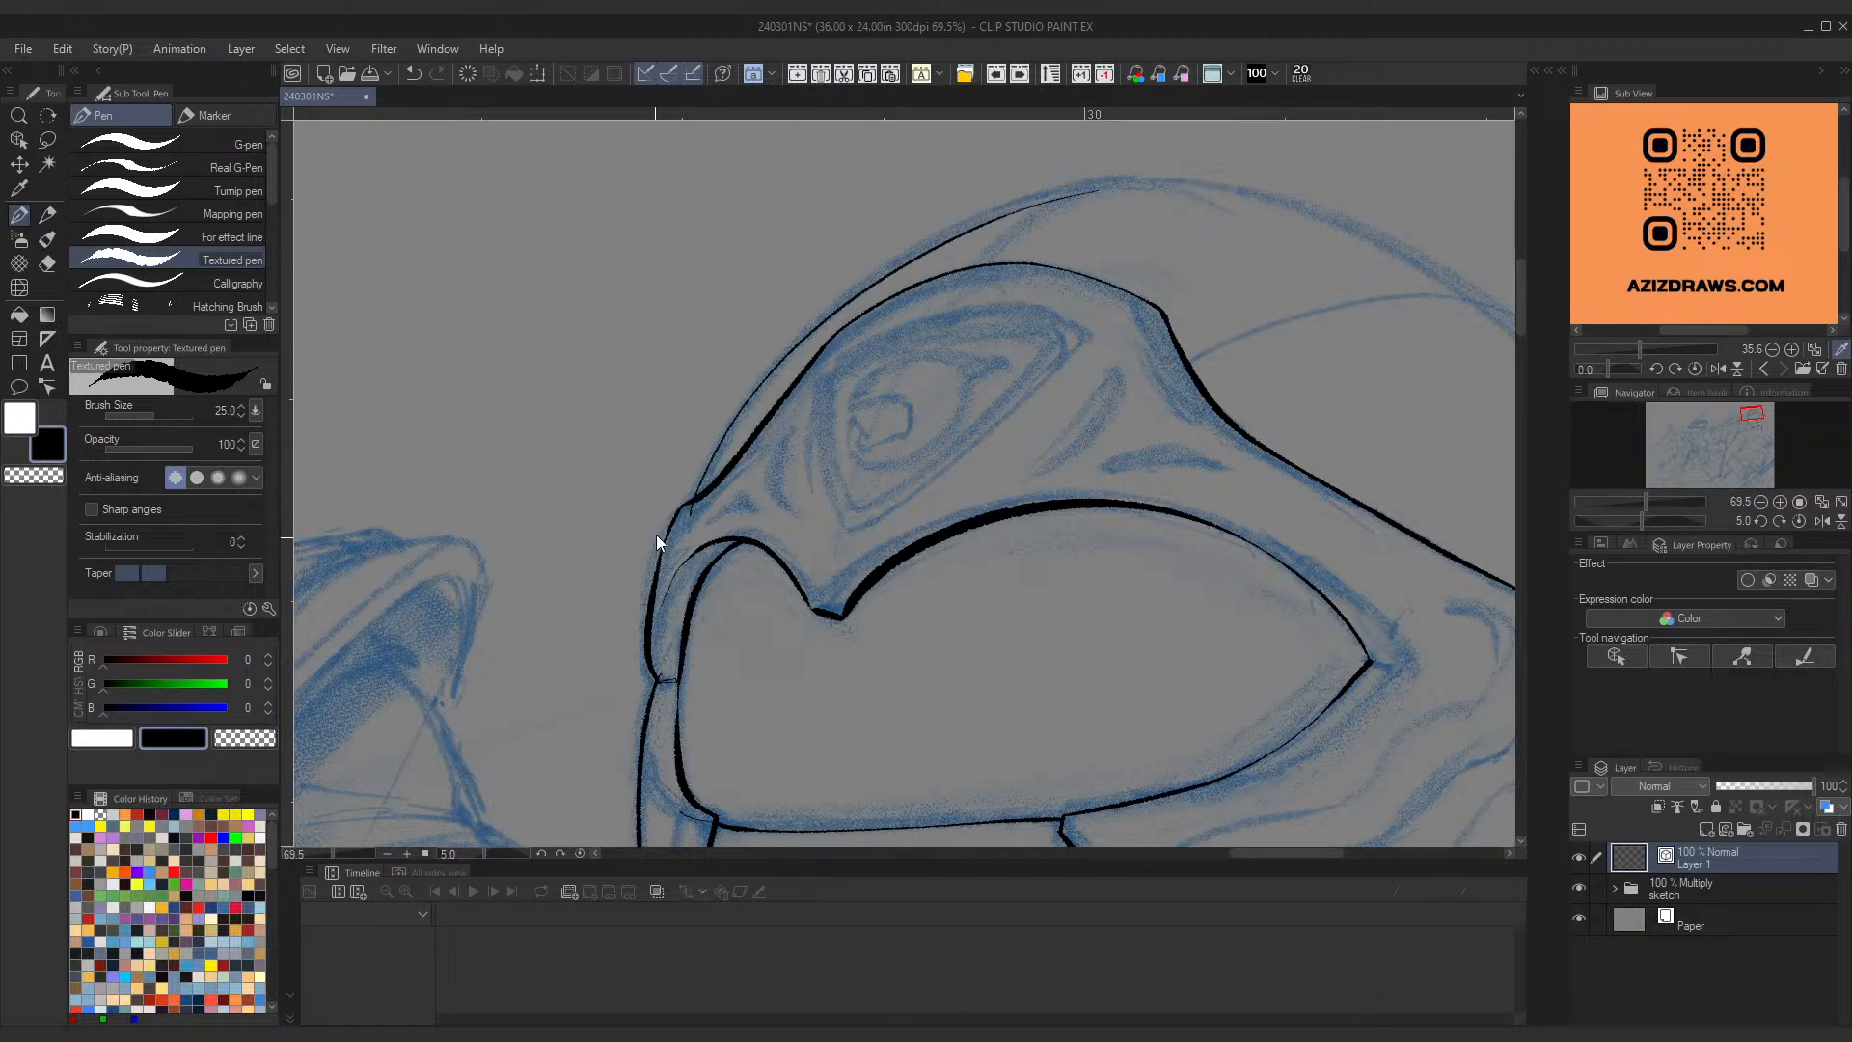
{"action": "key", "text": "ctrl+z"}
{"action": "left_click_drag", "start_coordinate": [691, 510], "coordinate": [1185, 164]}
{"action": "key", "text": "ctrl+z"}
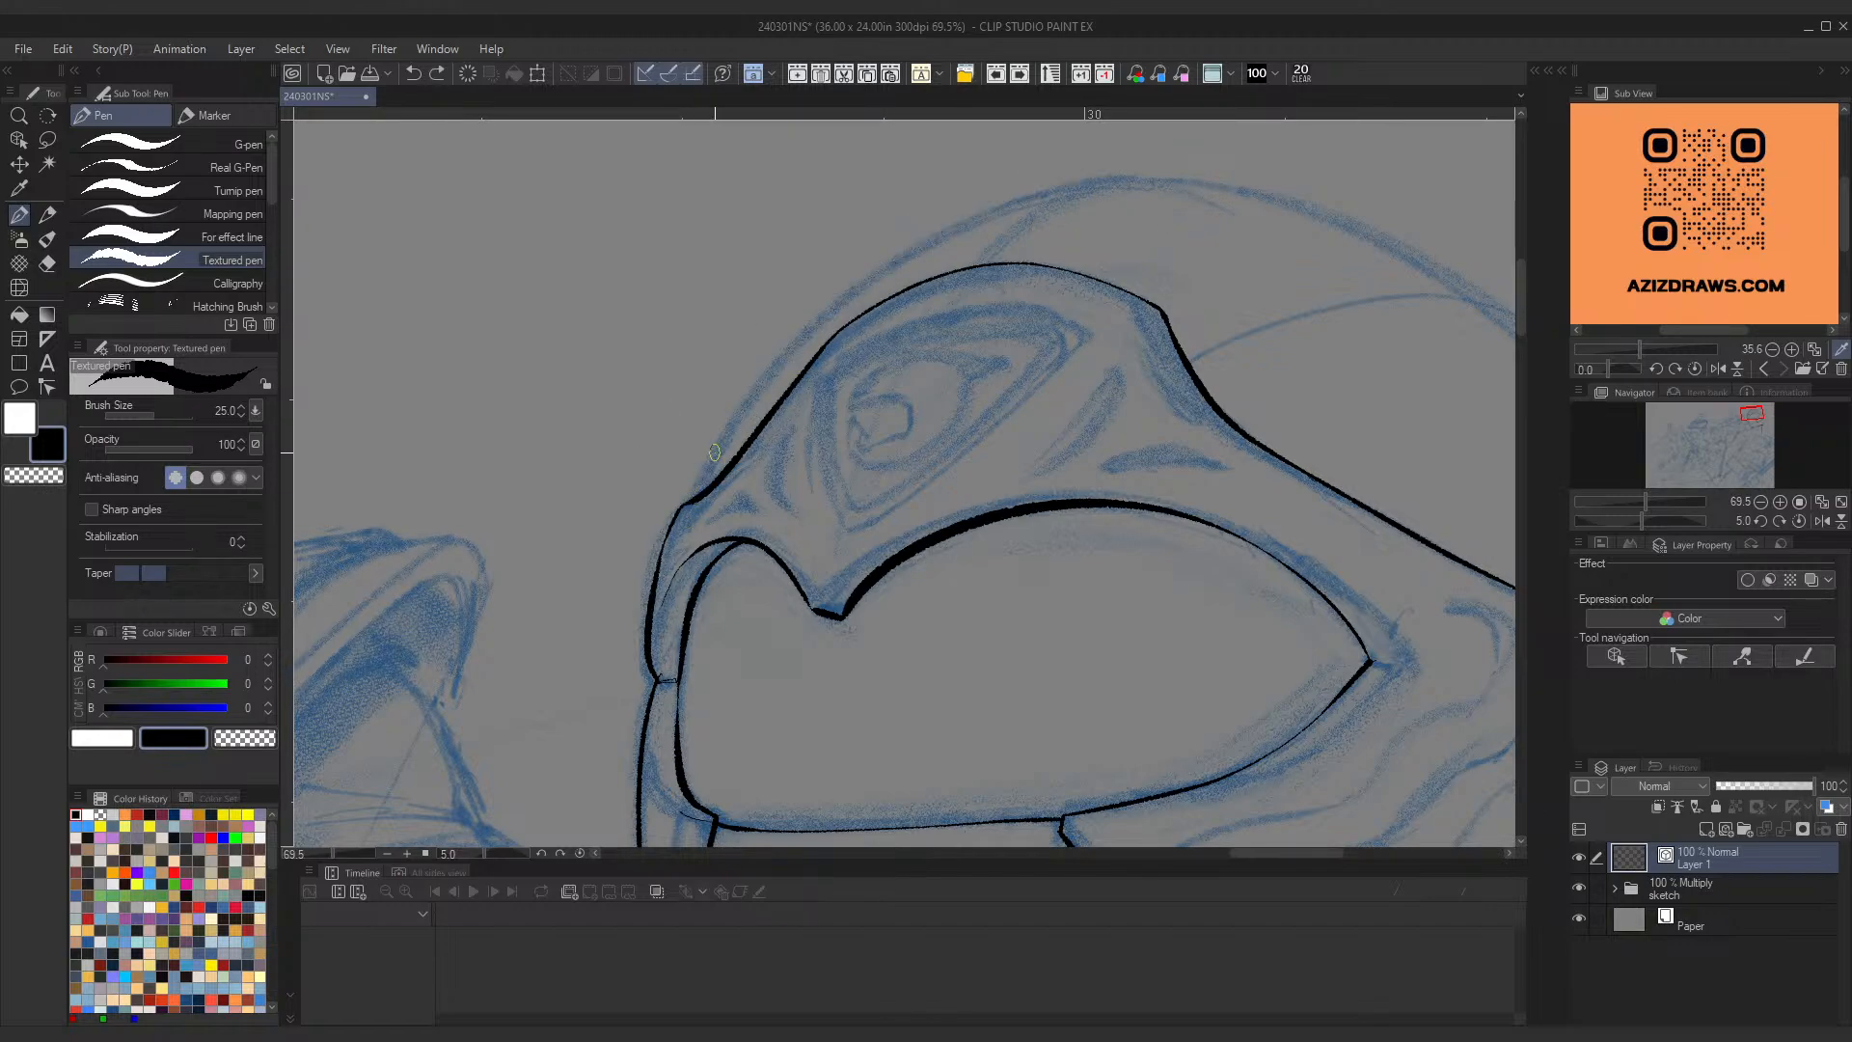
{"action": "left_click_drag", "start_coordinate": [692, 504], "coordinate": [1192, 171]}
{"action": "key", "text": "ctrl+z"}
Step: Ink the helmet dome's front outline from the crest's front corner toward the top and adjust the stroke to the sketch
{"action": "left_click_drag", "start_coordinate": [691, 510], "coordinate": [1096, 185]}
{"action": "key", "text": "ctrl+t"}
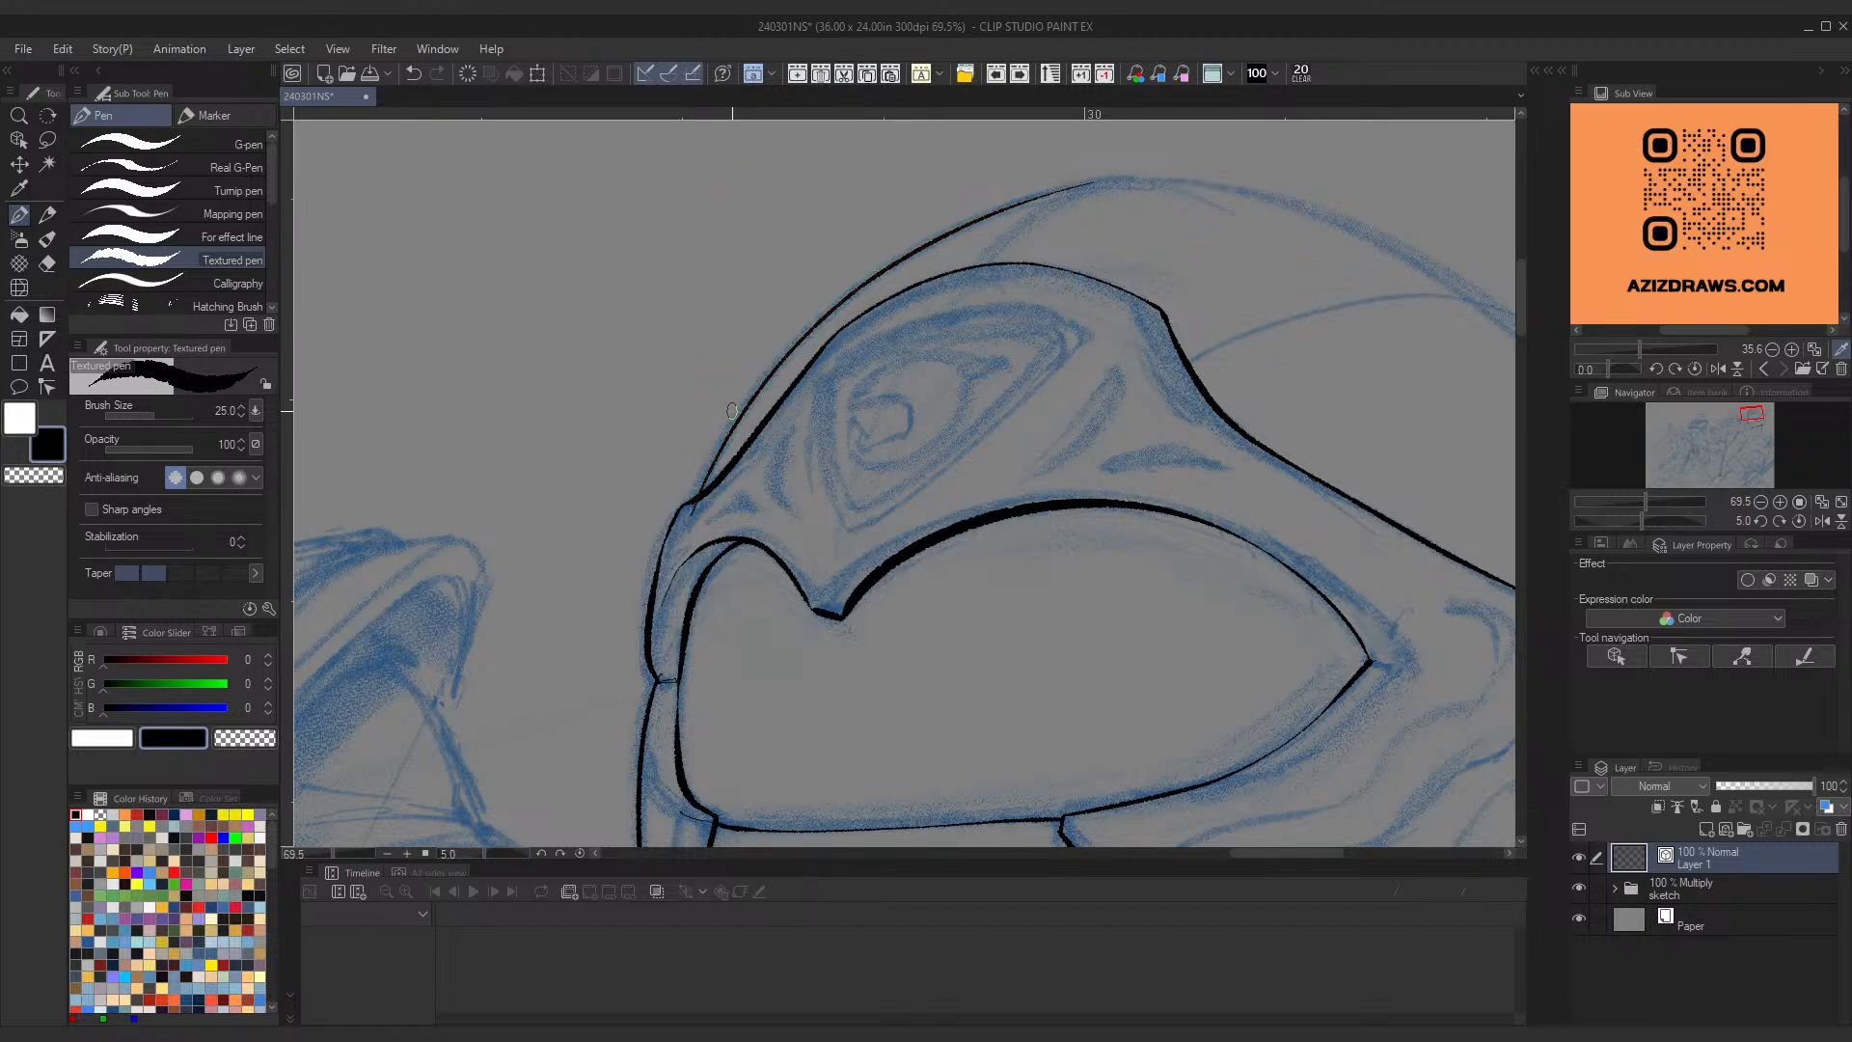
{"action": "left_click", "coordinate": [725, 441], "text": "ctrl"}
{"action": "left_click_drag", "start_coordinate": [691, 517], "coordinate": [691, 509]}
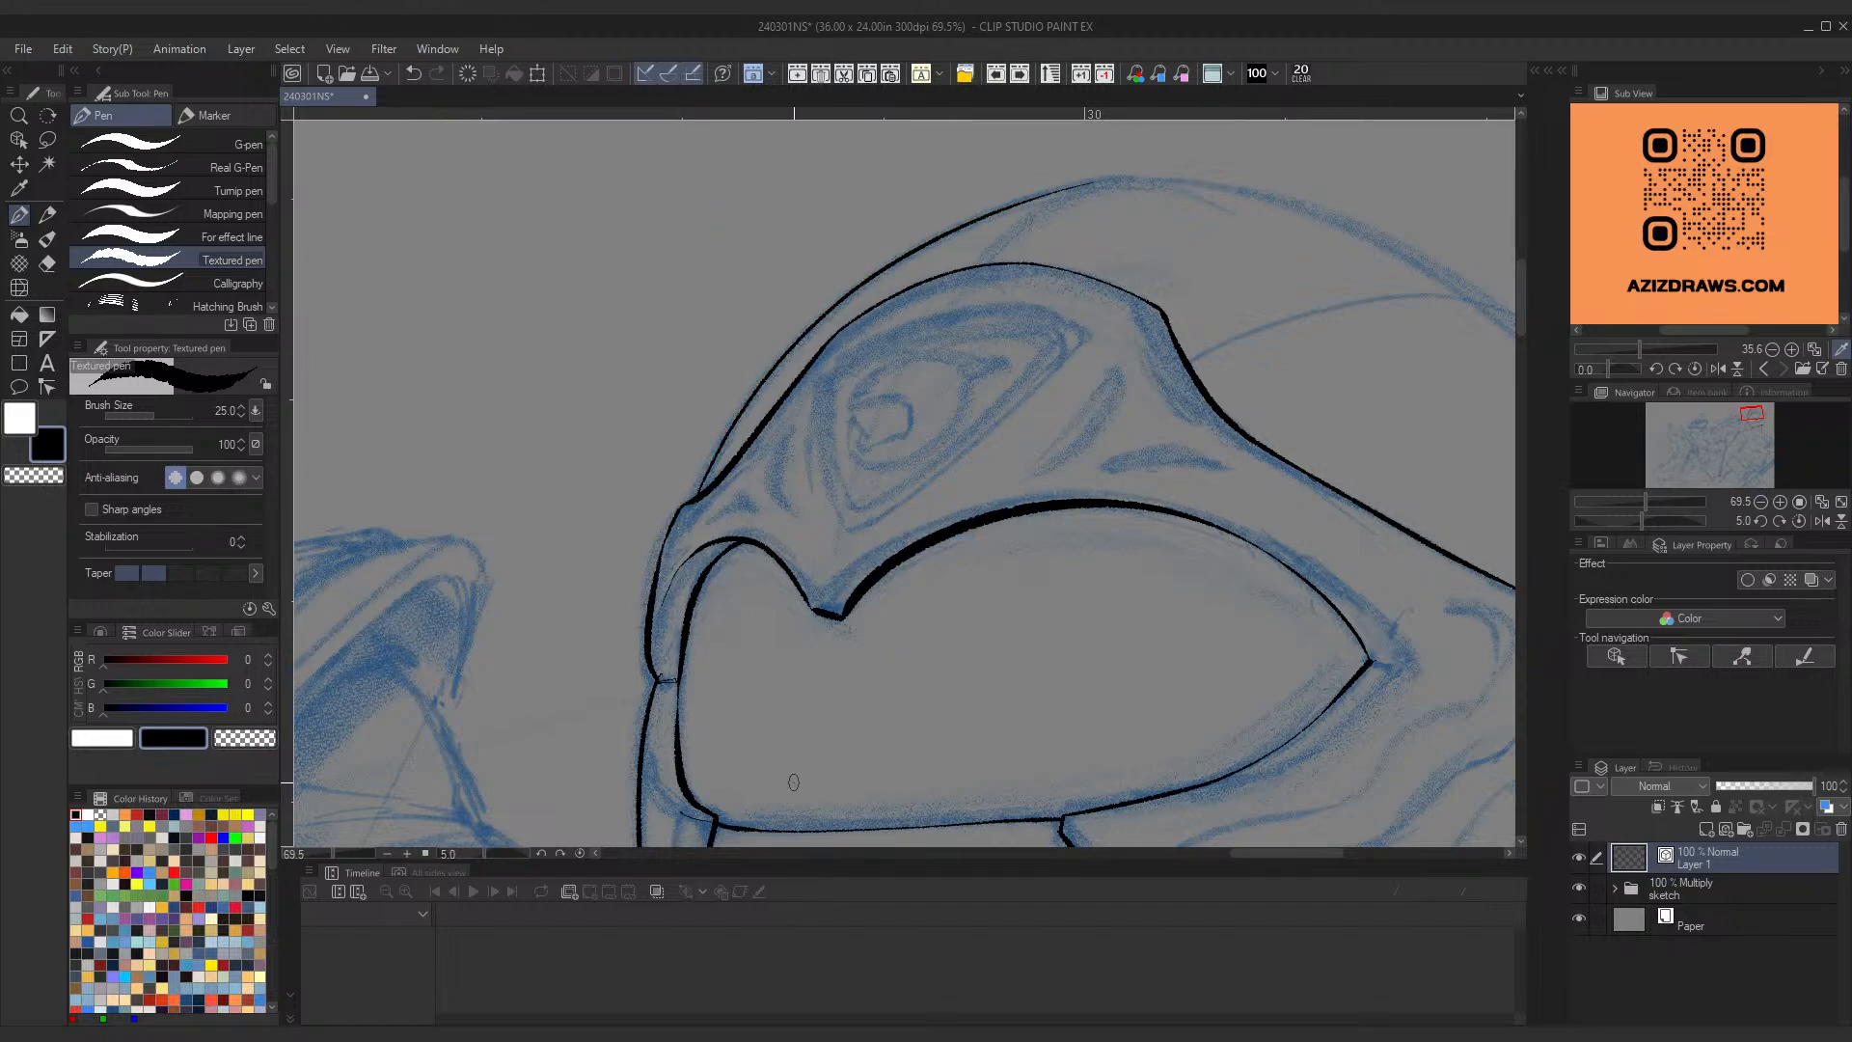
{"action": "left_click_drag", "start_coordinate": [1089, 598], "coordinate": [1003, 291]}
{"action": "left_click_drag", "start_coordinate": [842, 391], "coordinate": [931, 794]}
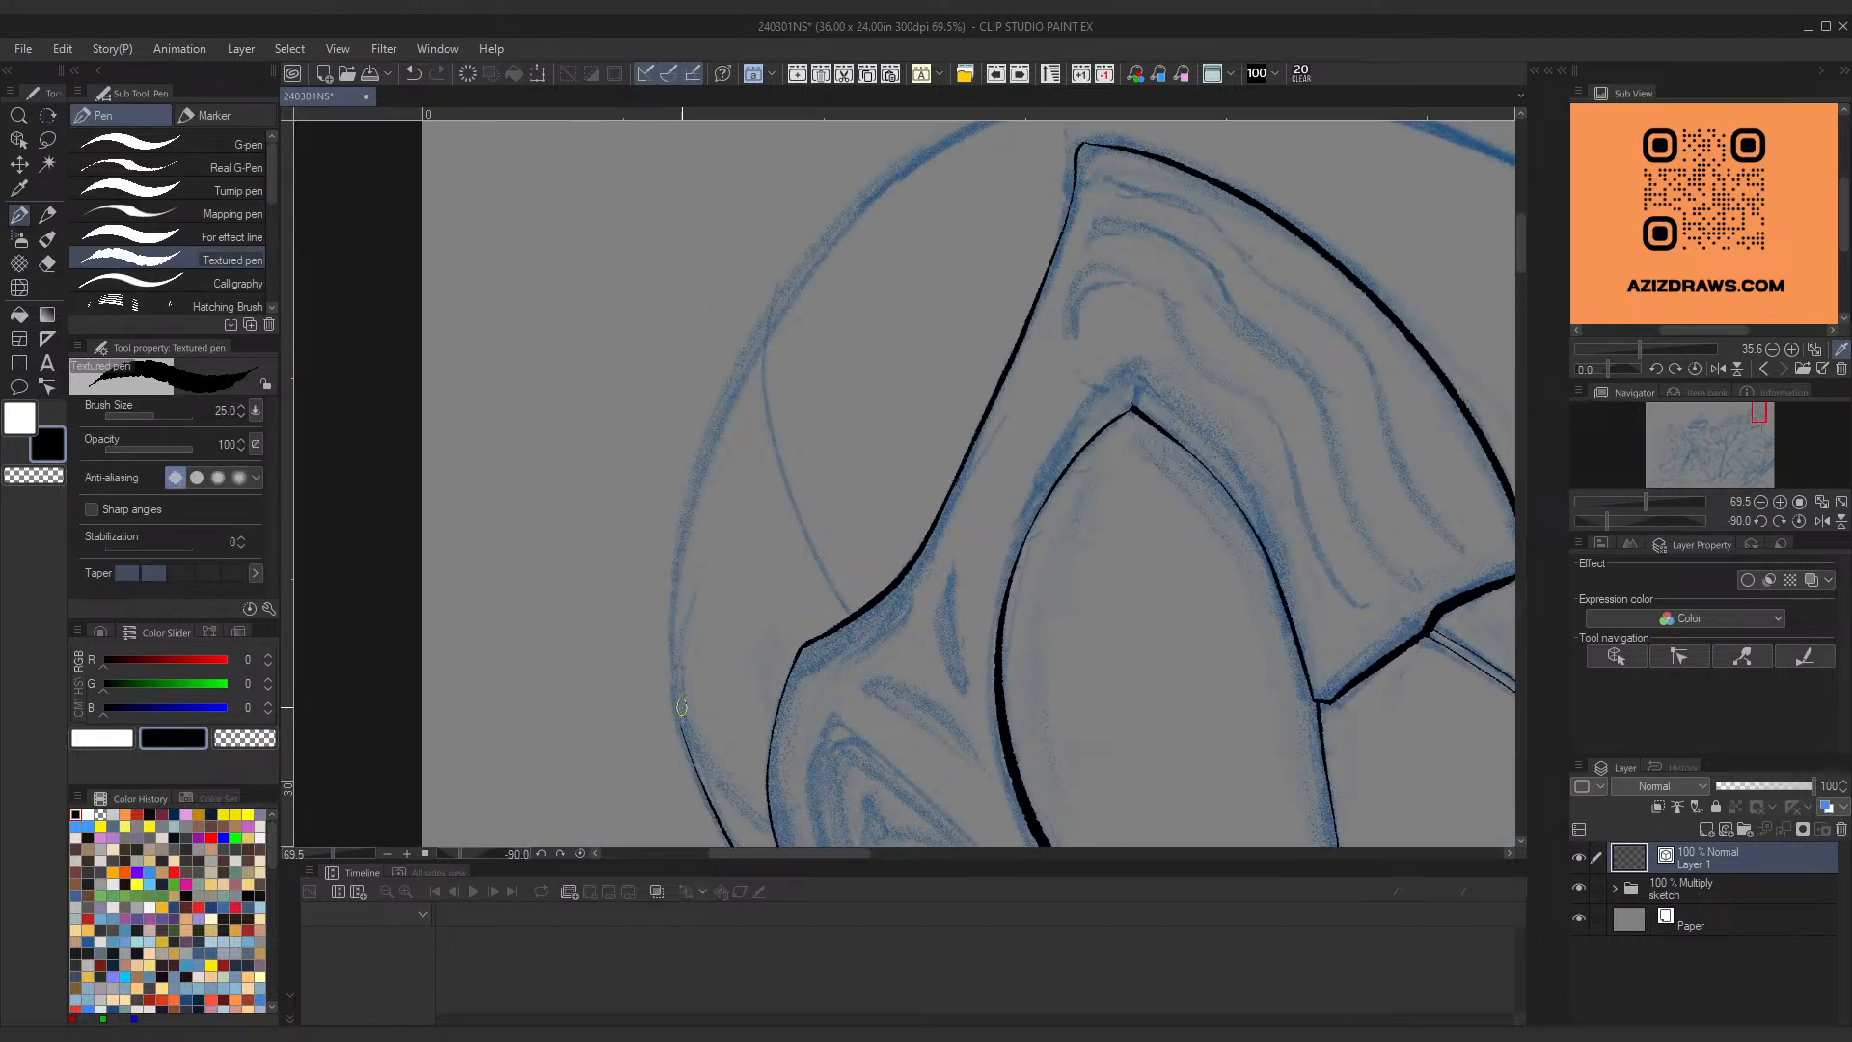
{"action": "left_click_drag", "start_coordinate": [684, 736], "coordinate": [968, 150]}
{"action": "mouse_move", "coordinate": [790, 427]}
{"action": "left_mouse_down"}
{"action": "mouse_move", "coordinate": [740, 484]}
{"action": "mouse_move", "coordinate": [757, 463]}
{"action": "left_mouse_up"}
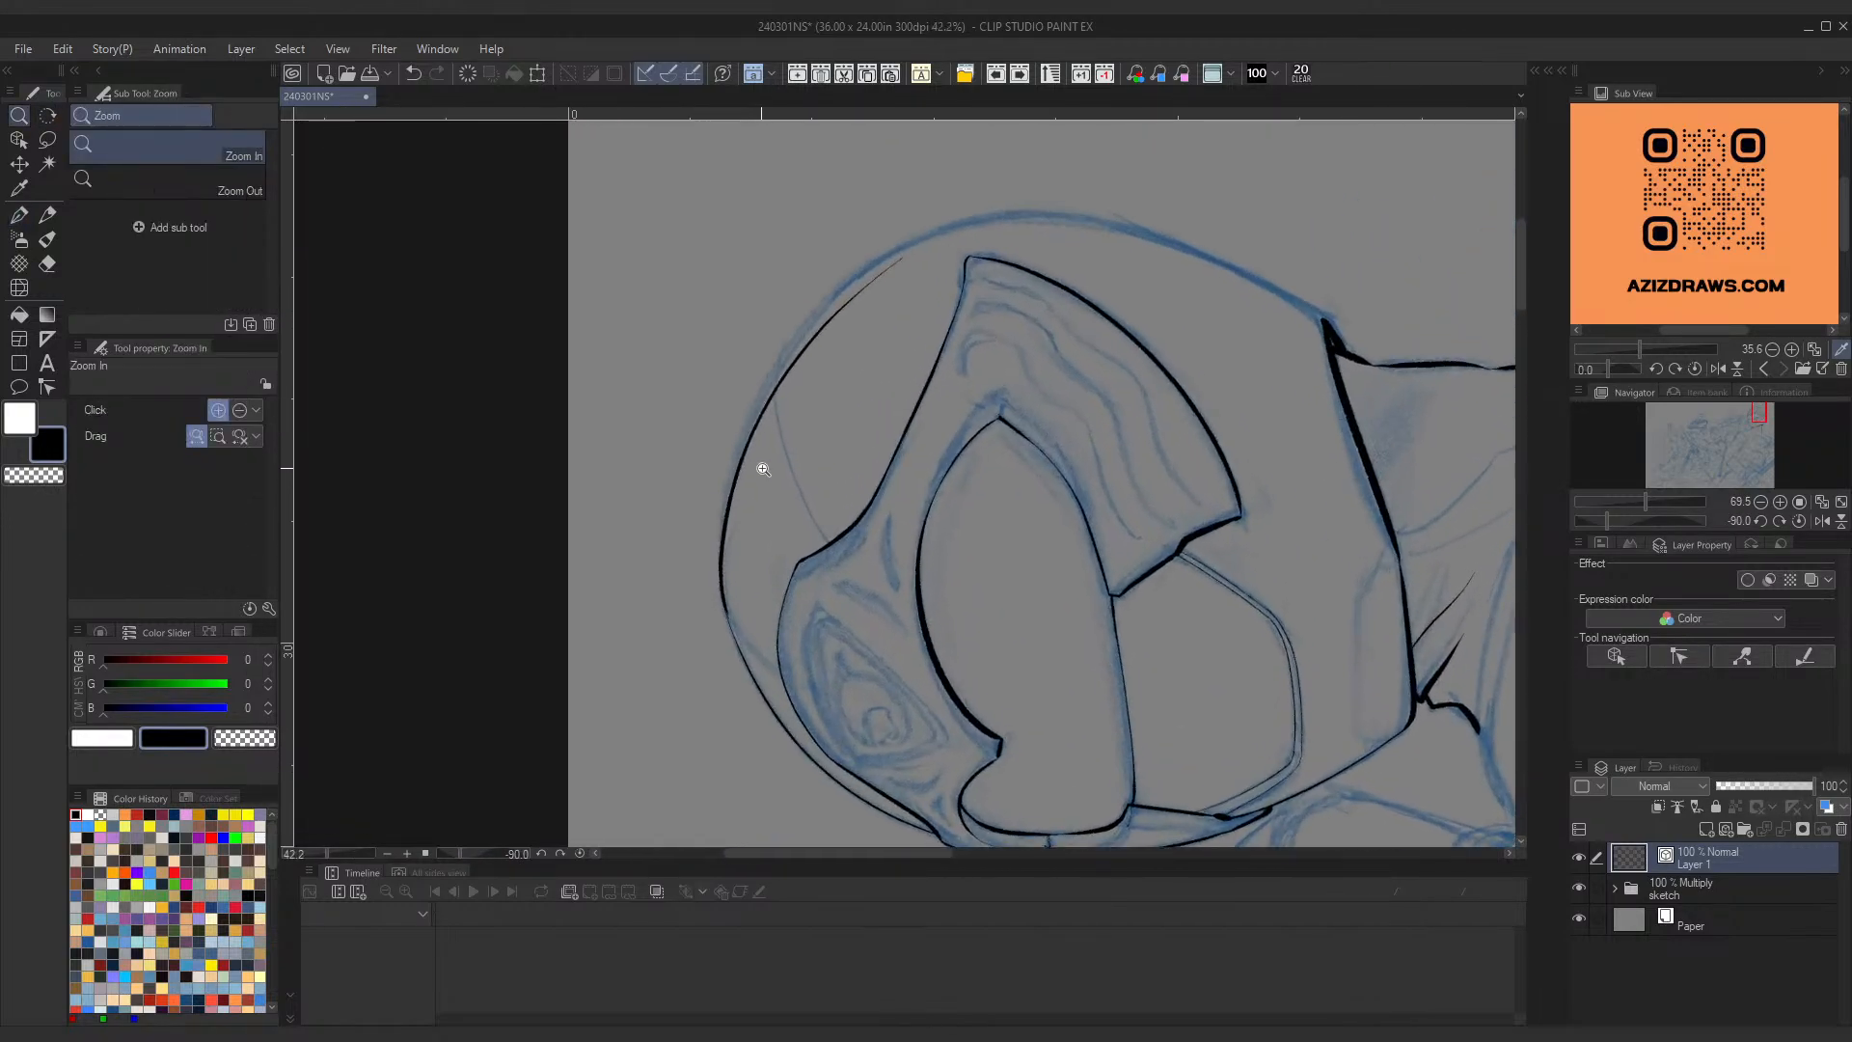
{"action": "left_click_drag", "start_coordinate": [720, 586], "coordinate": [955, 197]}
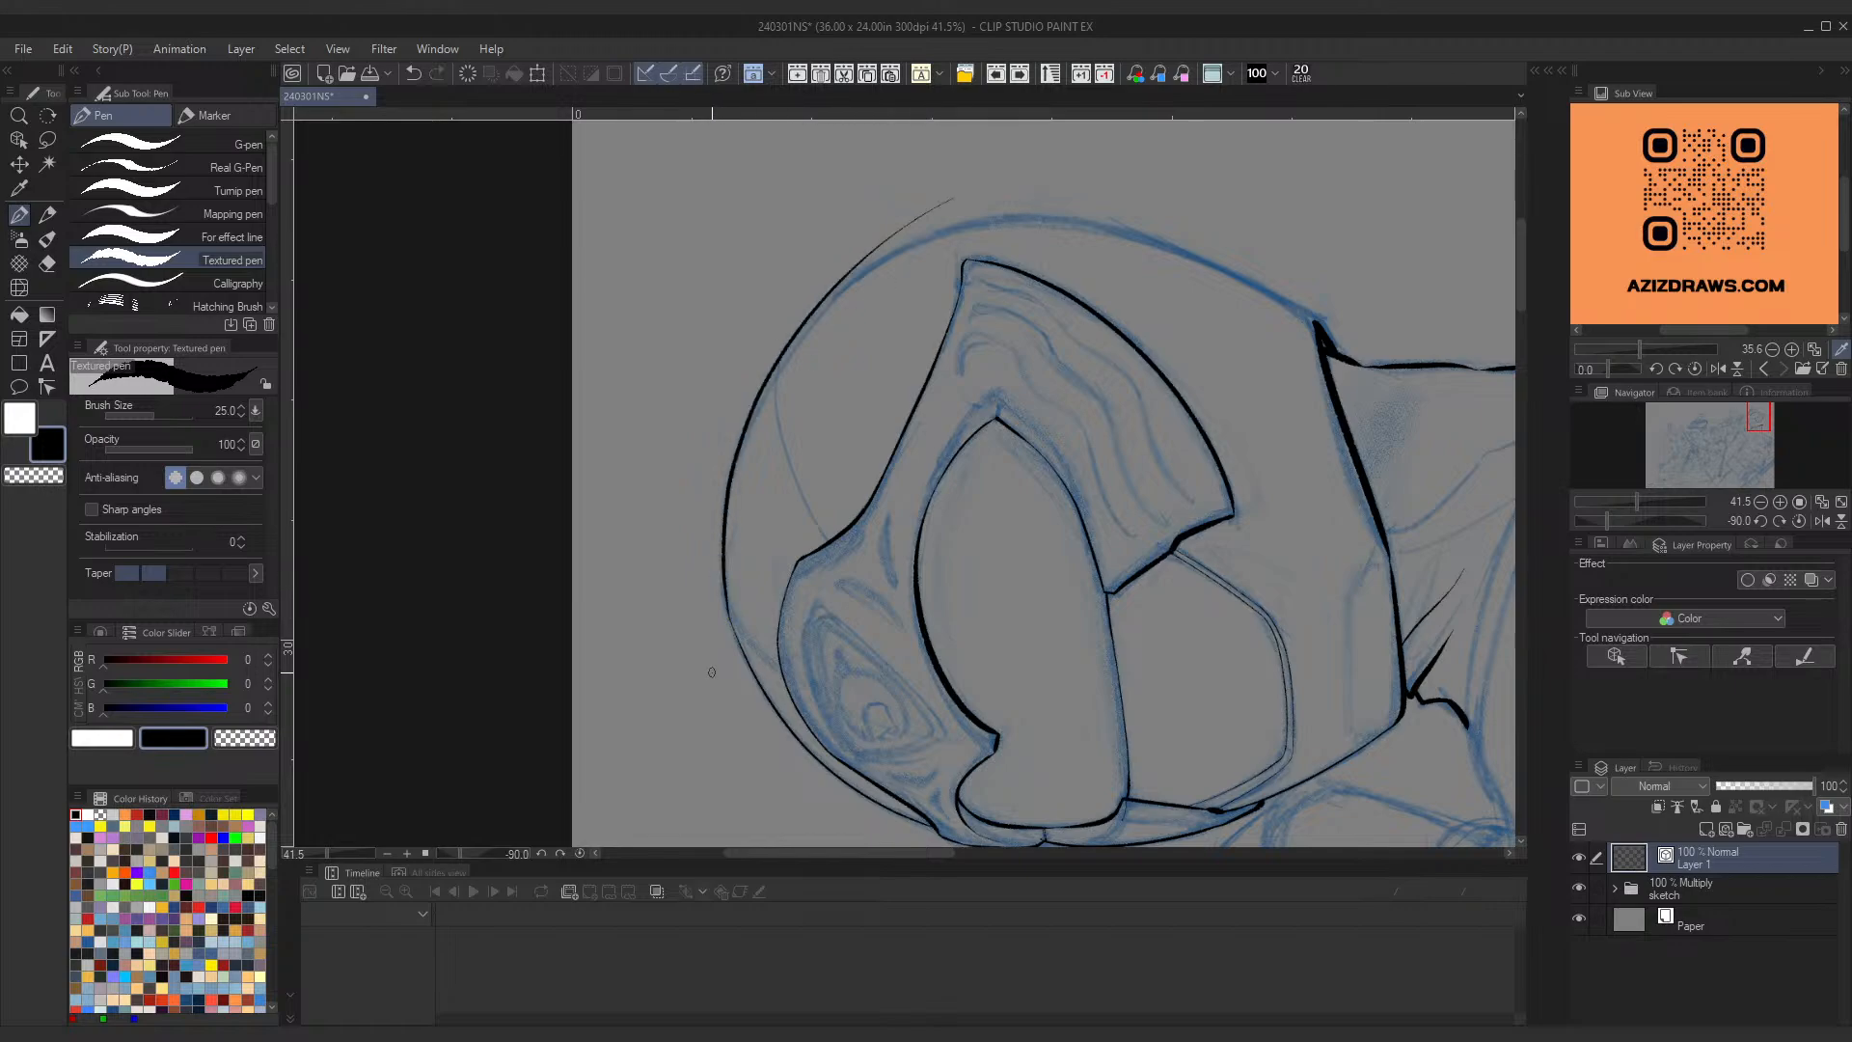
{"action": "key", "text": "ctrl+z"}
{"action": "mouse_move", "coordinate": [720, 617]}
{"action": "left_mouse_down"}
{"action": "mouse_move", "coordinate": [795, 347]}
{"action": "mouse_move", "coordinate": [874, 289]}
{"action": "left_mouse_up"}
{"action": "key", "text": "ctrl+z"}
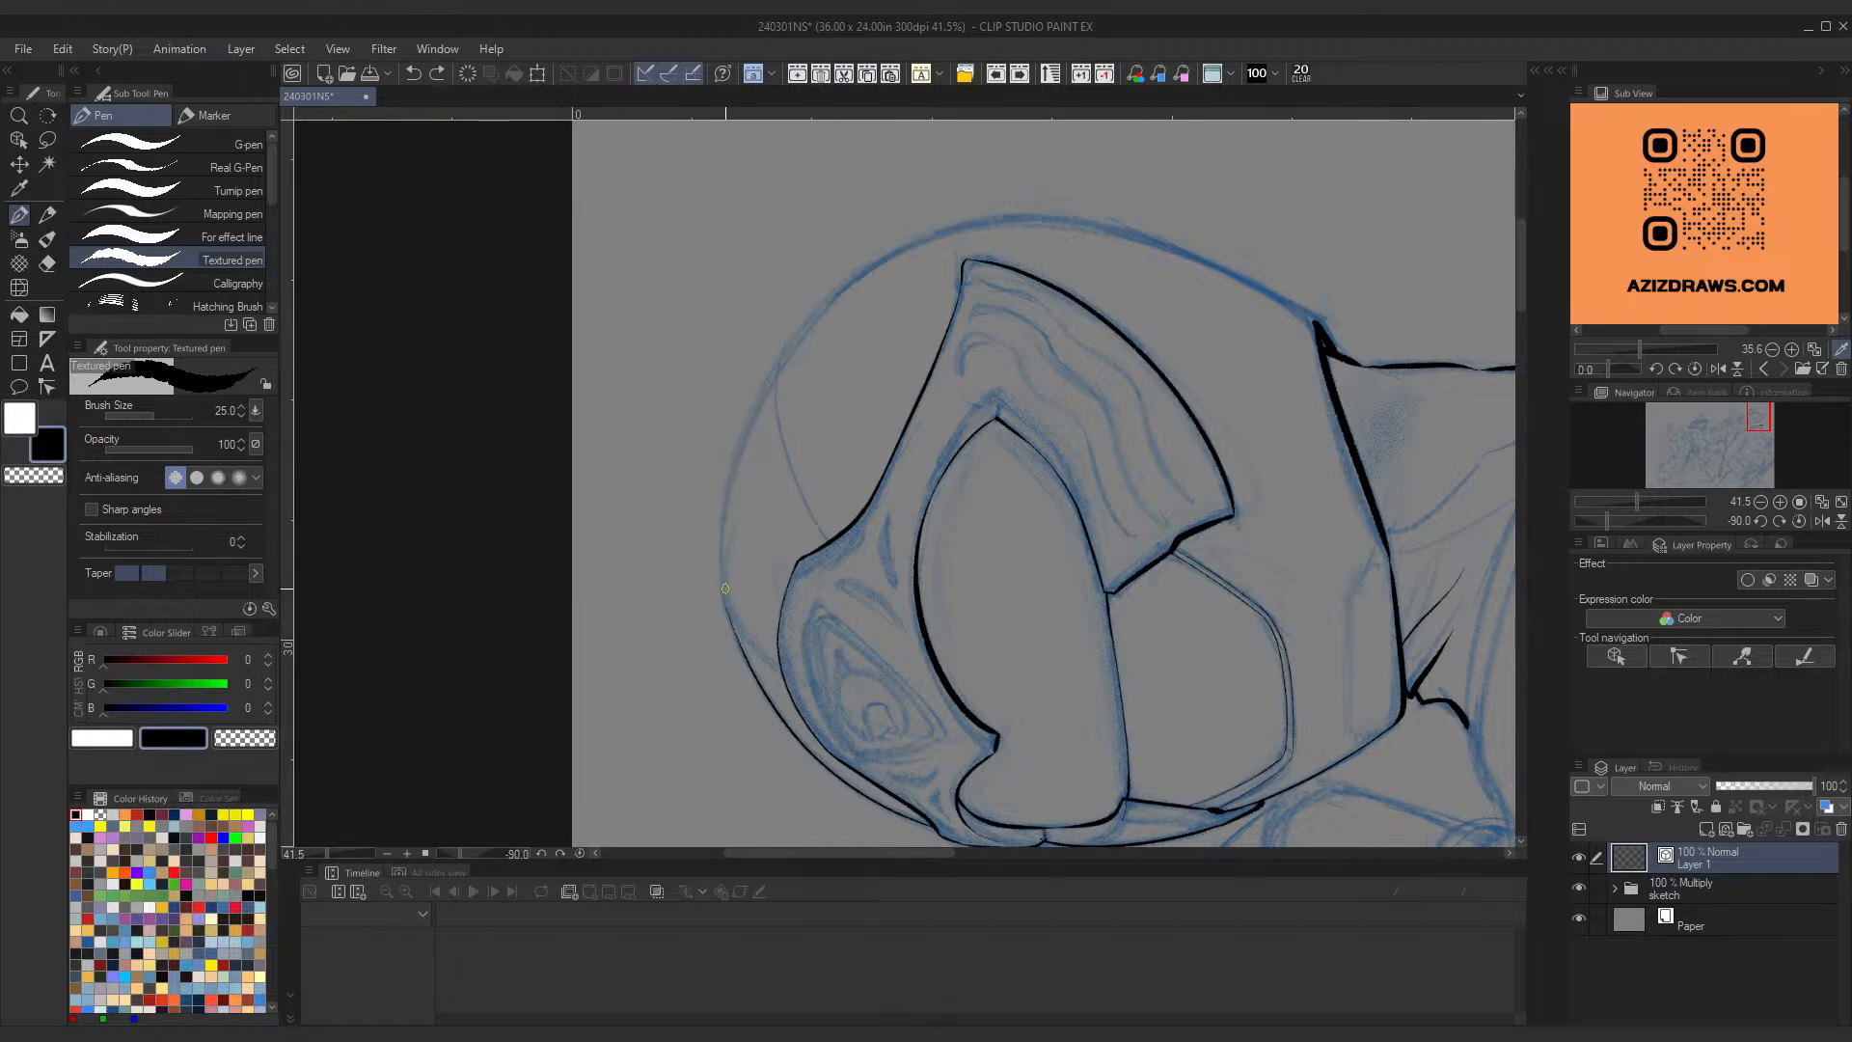
Step: Continue the helmet dome's outline over the top and adjust the stroke's ends and curve to follow the sketch
{"action": "left_click_drag", "start_coordinate": [725, 589], "coordinate": [970, 214]}
{"action": "left_click", "coordinate": [743, 470], "text": "ctrl"}
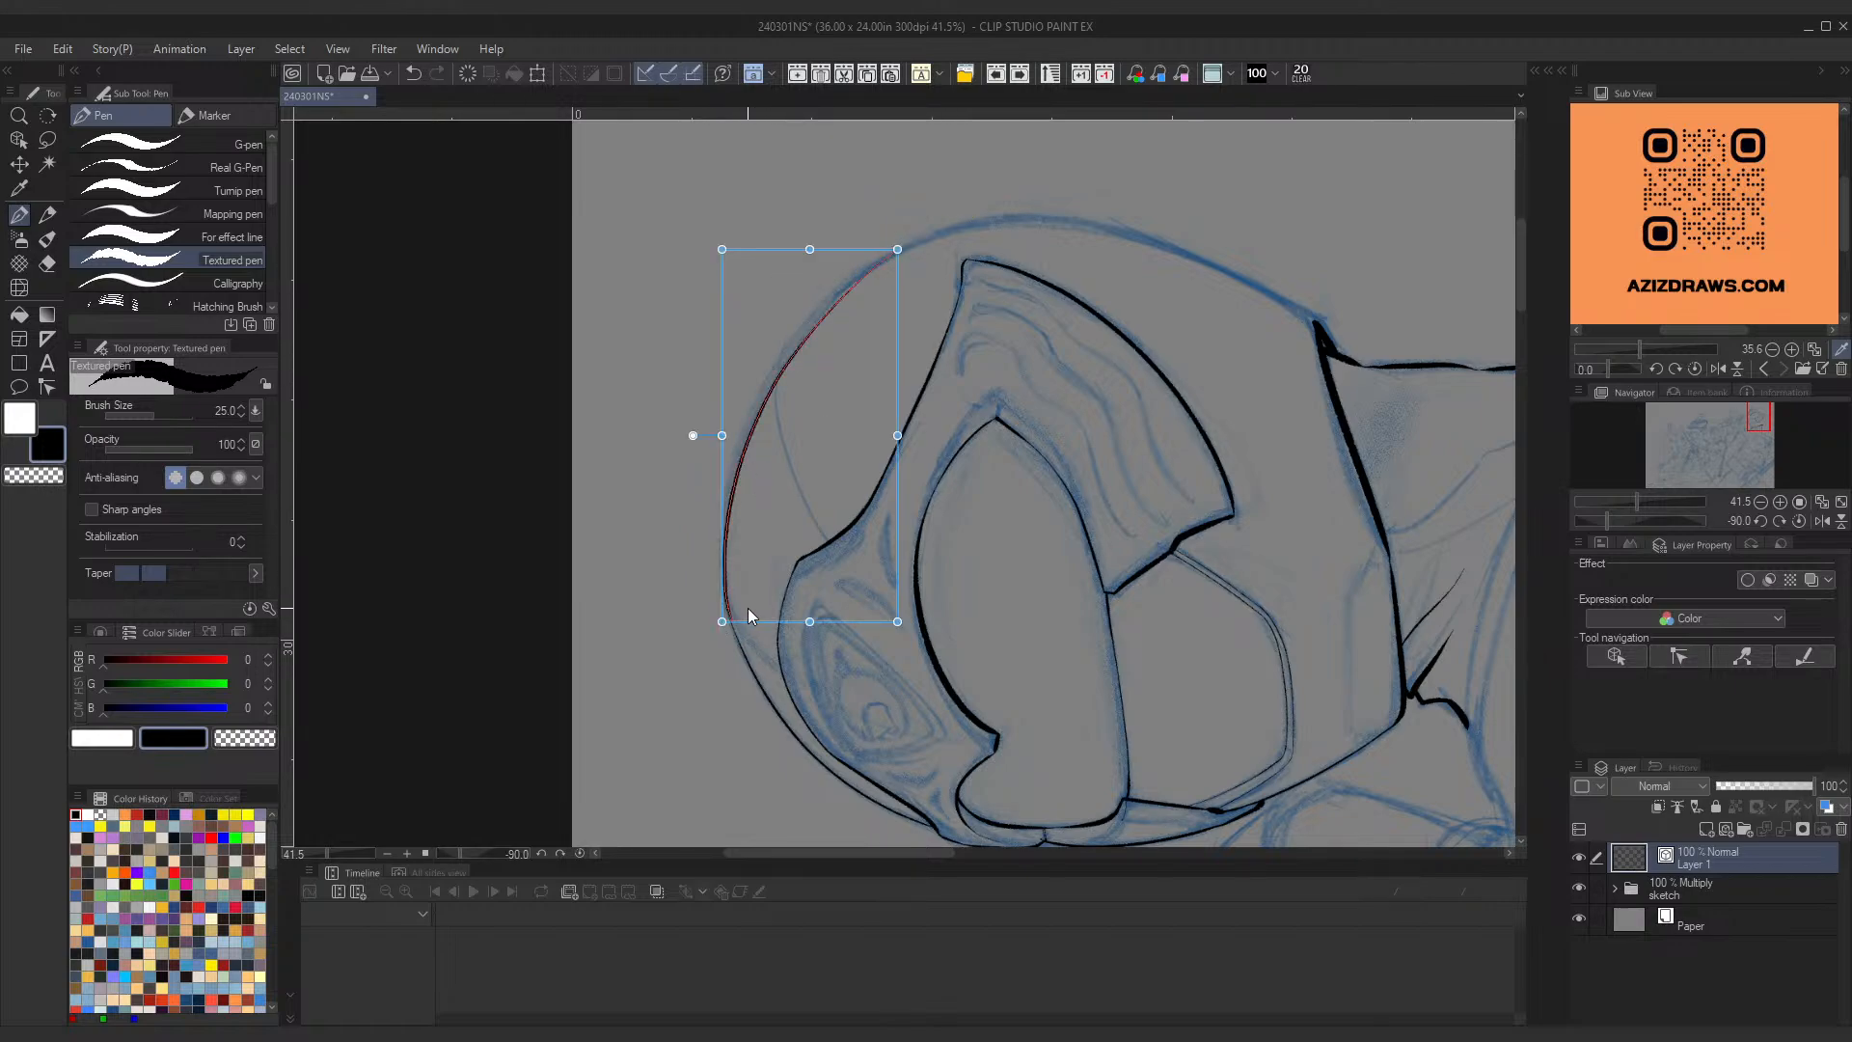
{"action": "left_click_drag", "start_coordinate": [723, 623], "coordinate": [722, 624]}
{"action": "left_click", "coordinate": [835, 325], "text": "ctrl"}
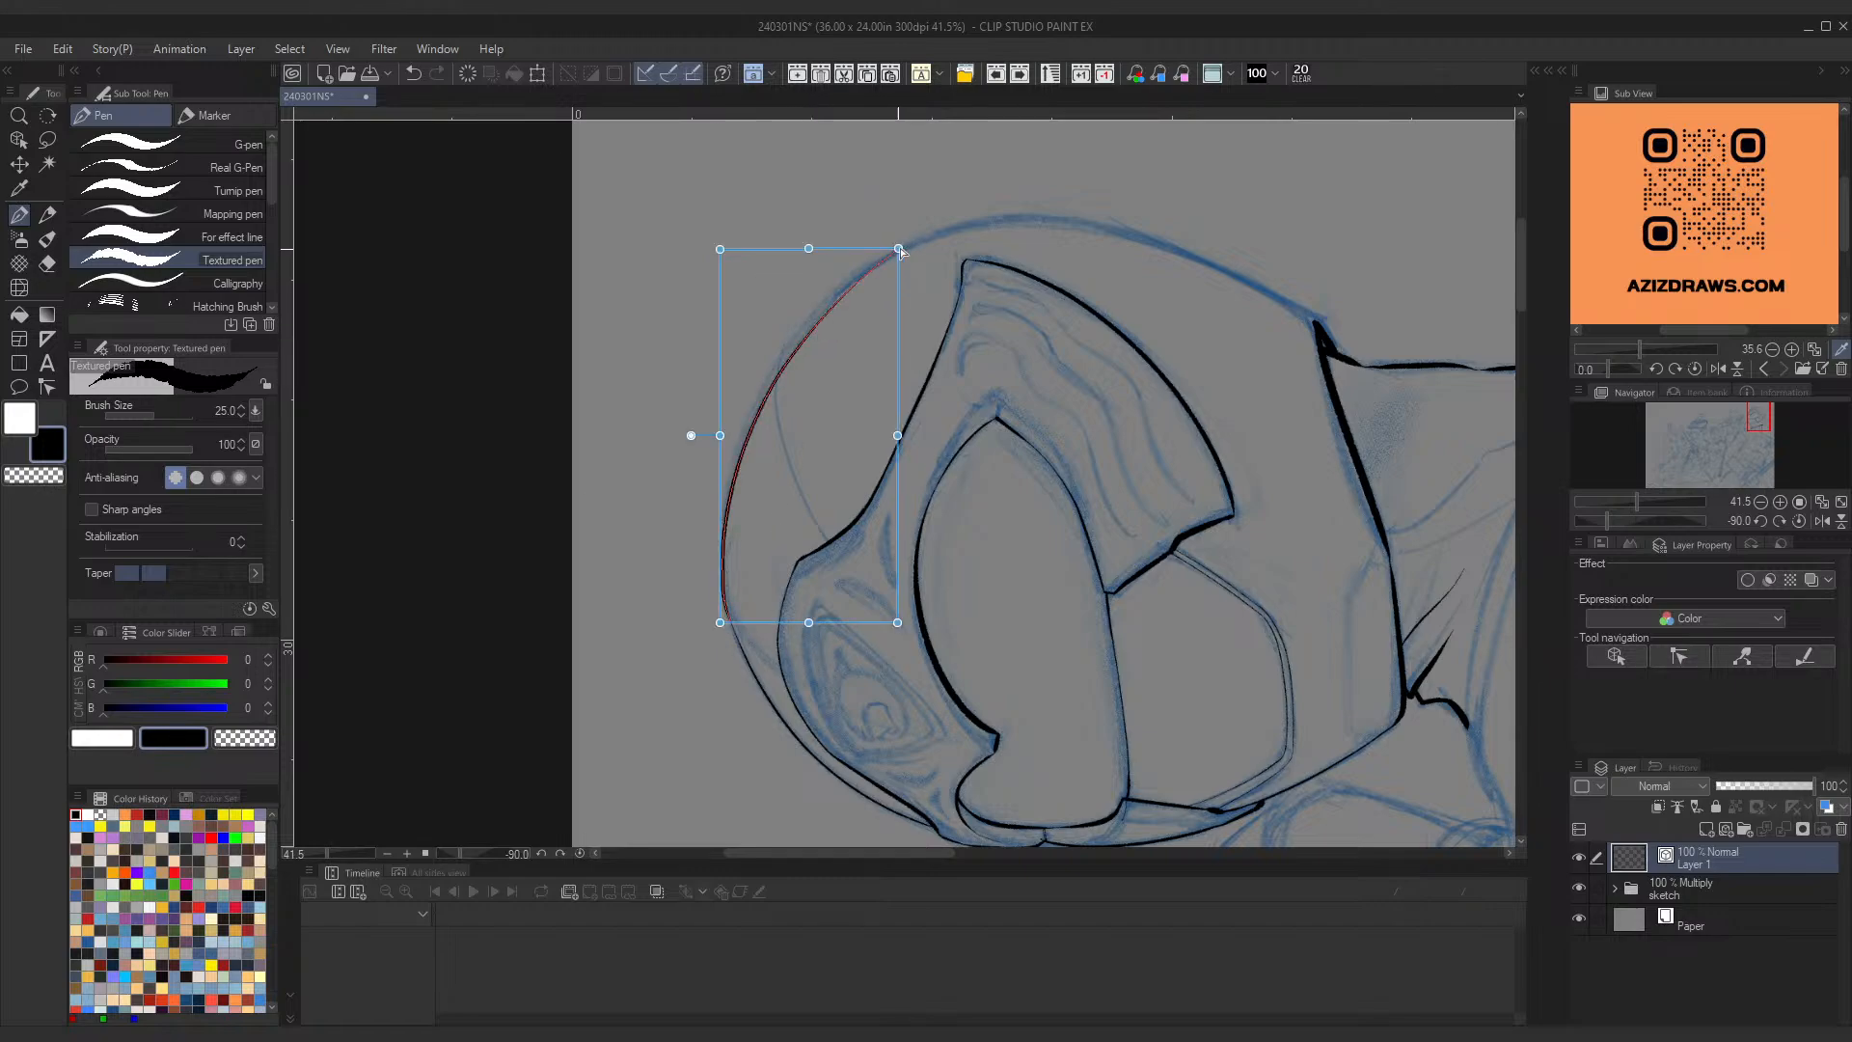
{"action": "left_click_drag", "start_coordinate": [898, 249], "coordinate": [882, 261]}
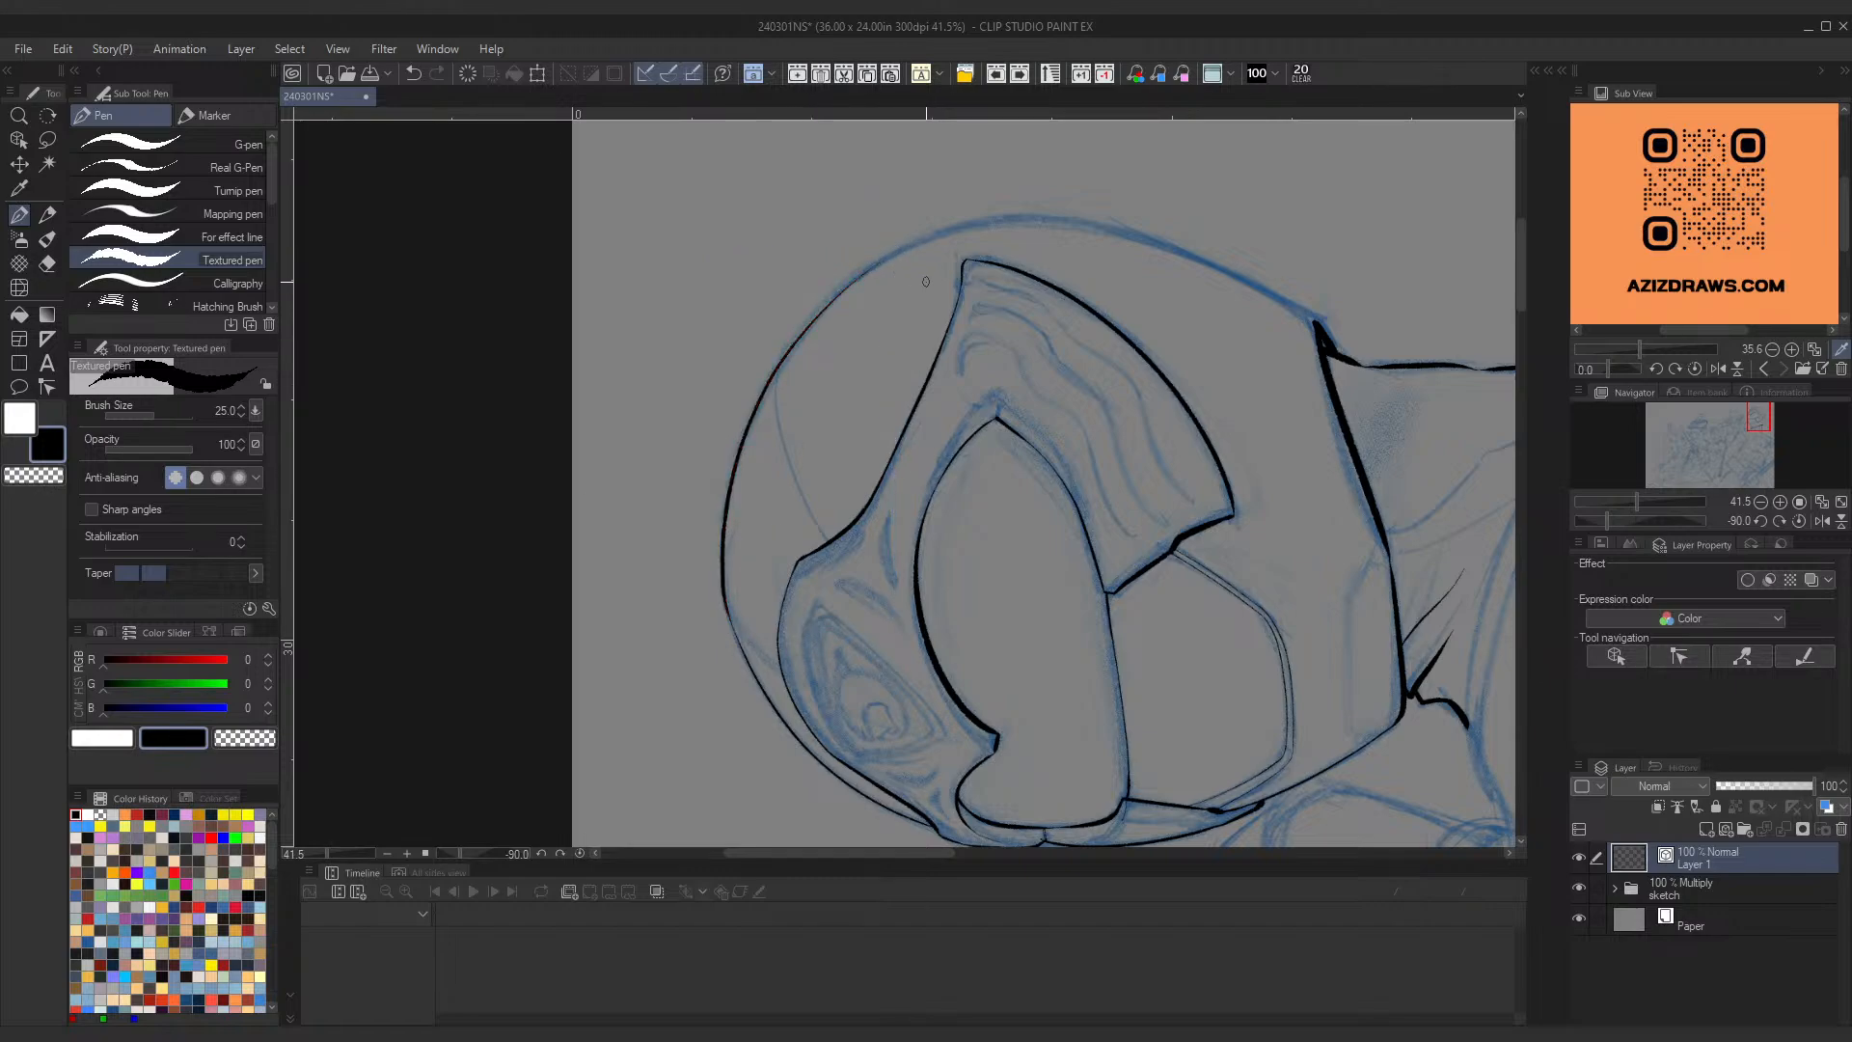
{"action": "mouse_move", "coordinate": [849, 322]}
{"action": "left_mouse_down"}
{"action": "mouse_move", "coordinate": [773, 373]}
{"action": "mouse_move", "coordinate": [831, 337]}
{"action": "left_mouse_up"}
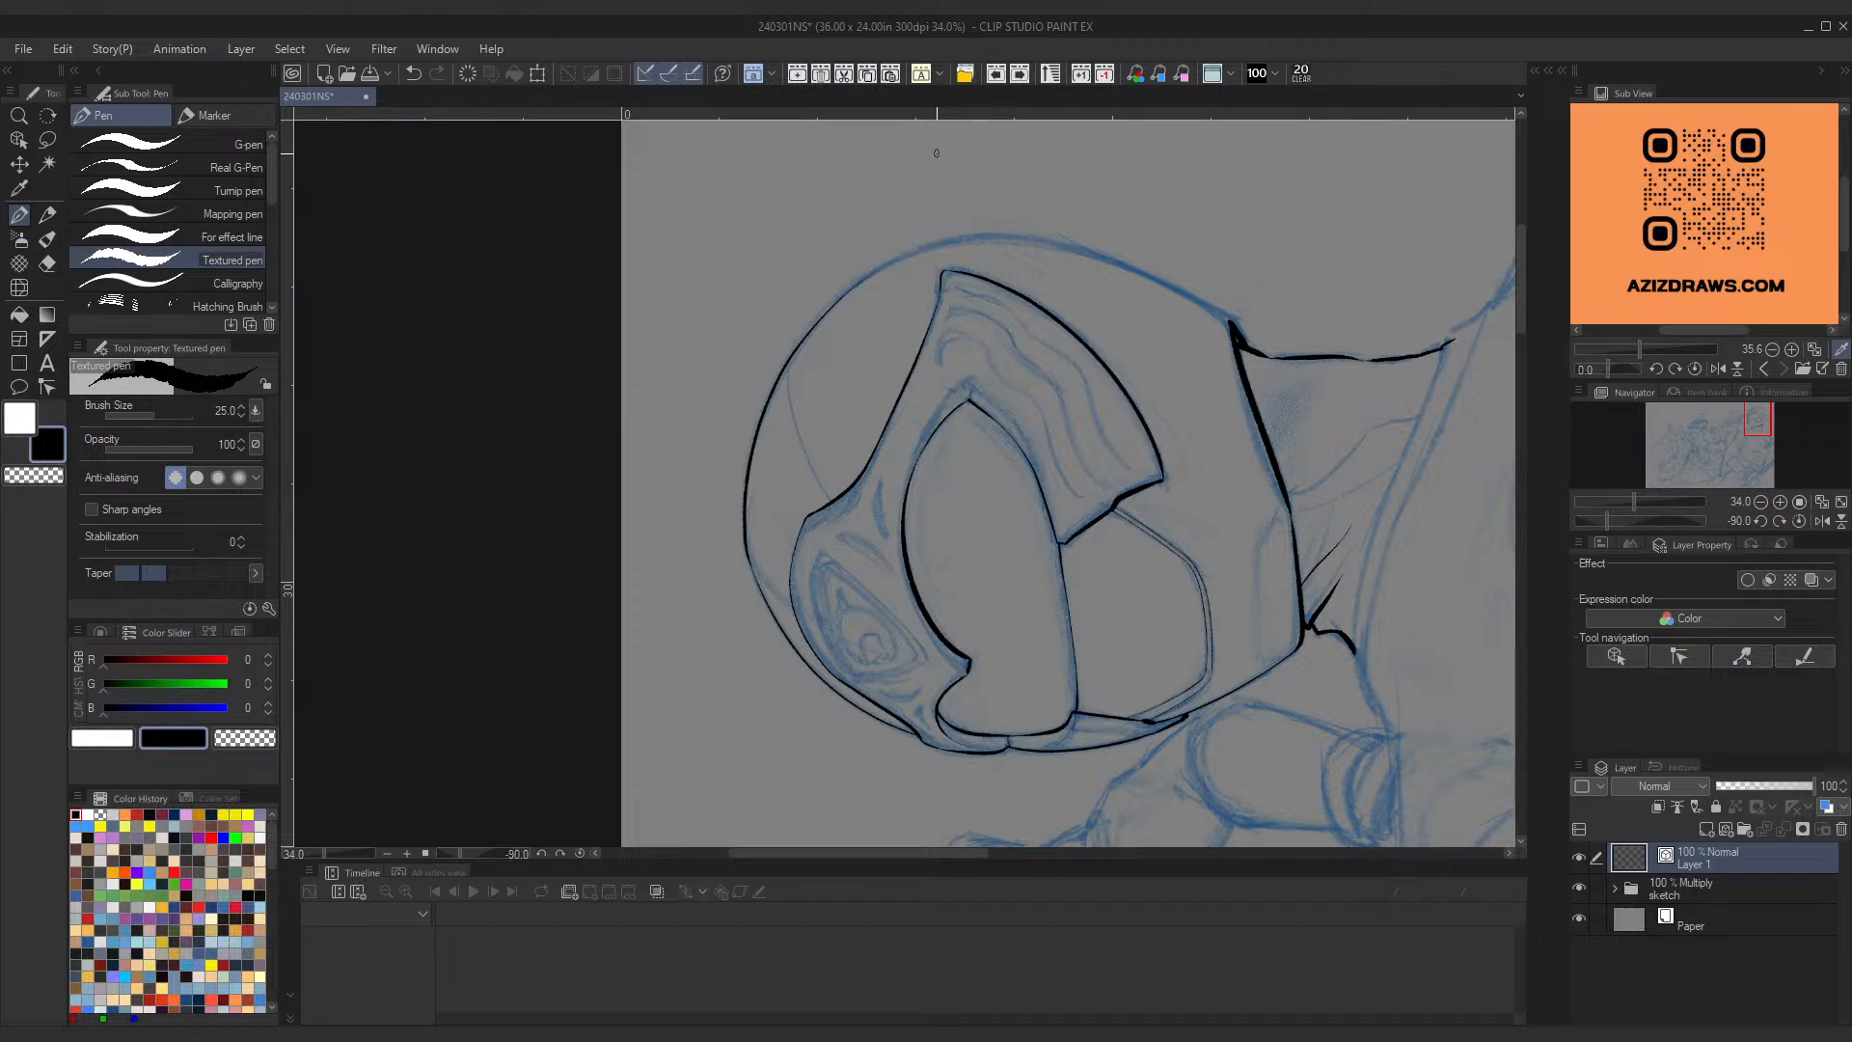
{"action": "key", "text": "shift+space"}
{"action": "left_click_drag", "start_coordinate": [1062, 338], "coordinate": [986, 255]}
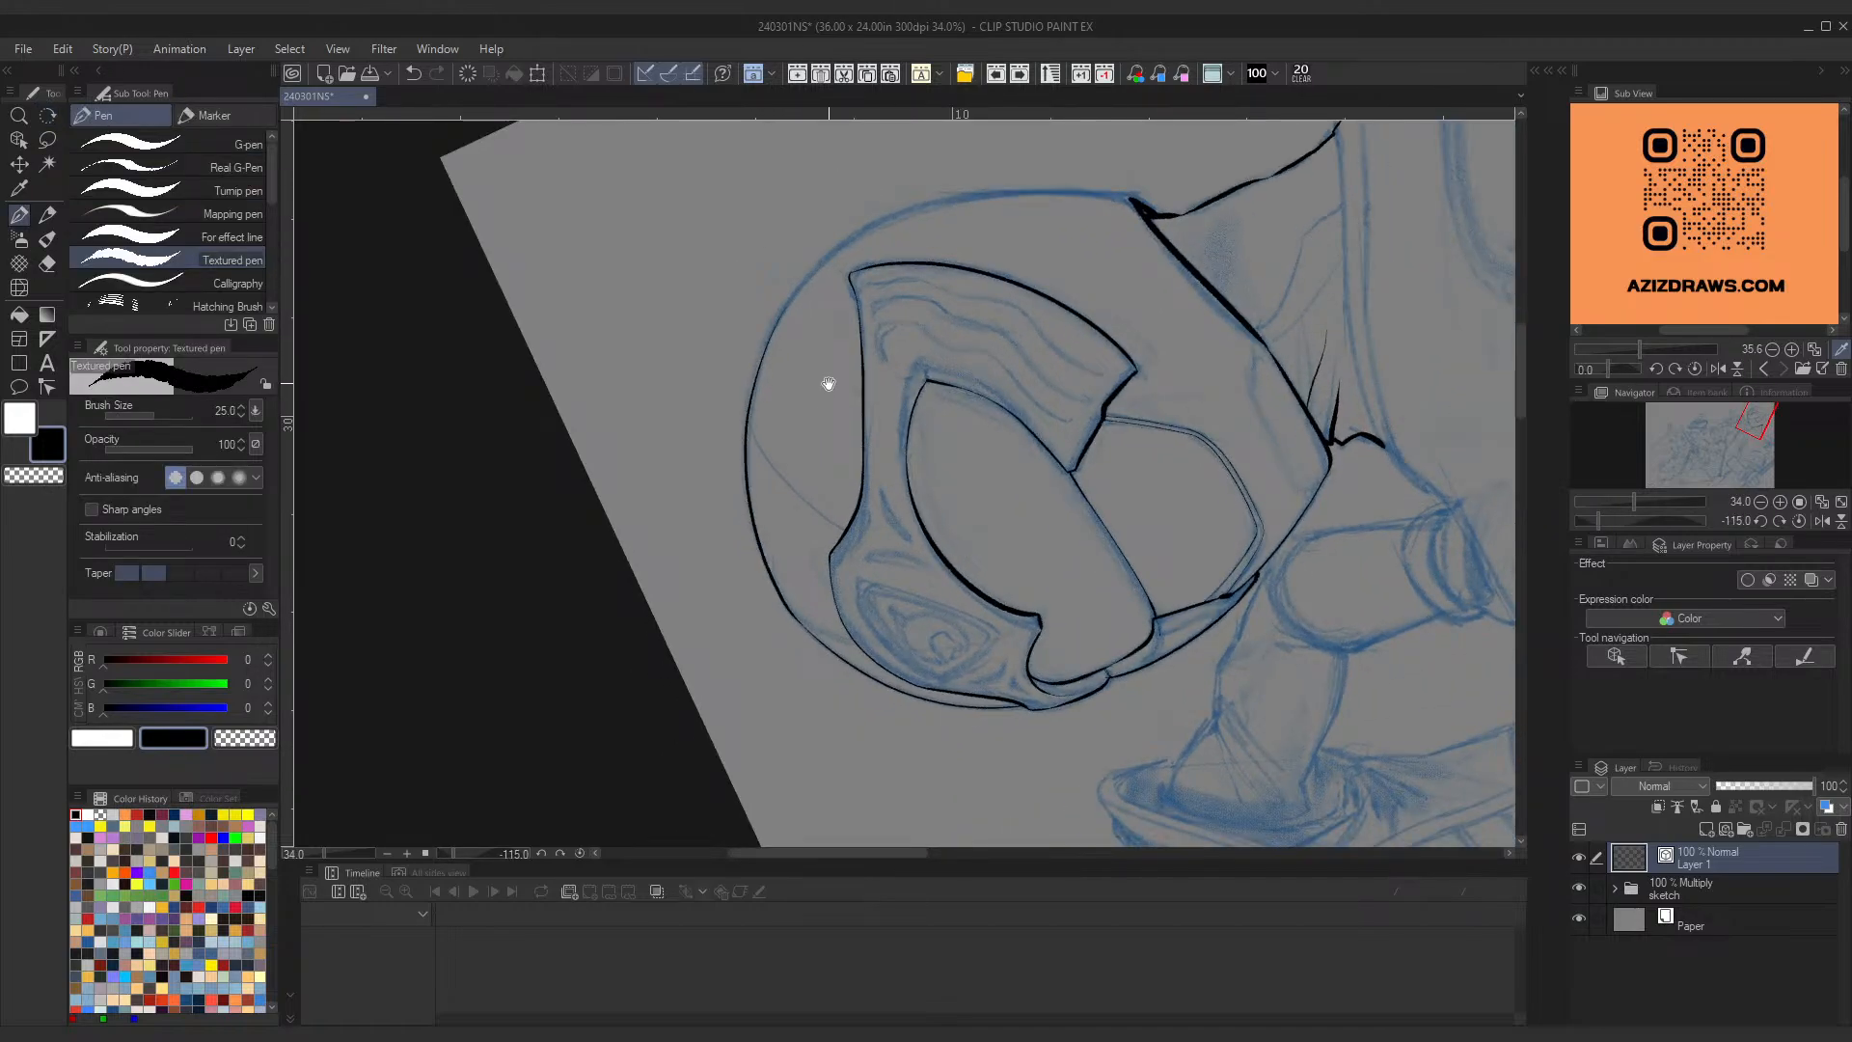
{"action": "left_click_drag", "start_coordinate": [827, 385], "coordinate": [820, 464]}
{"action": "left_click", "coordinate": [742, 514], "text": "ctrl"}
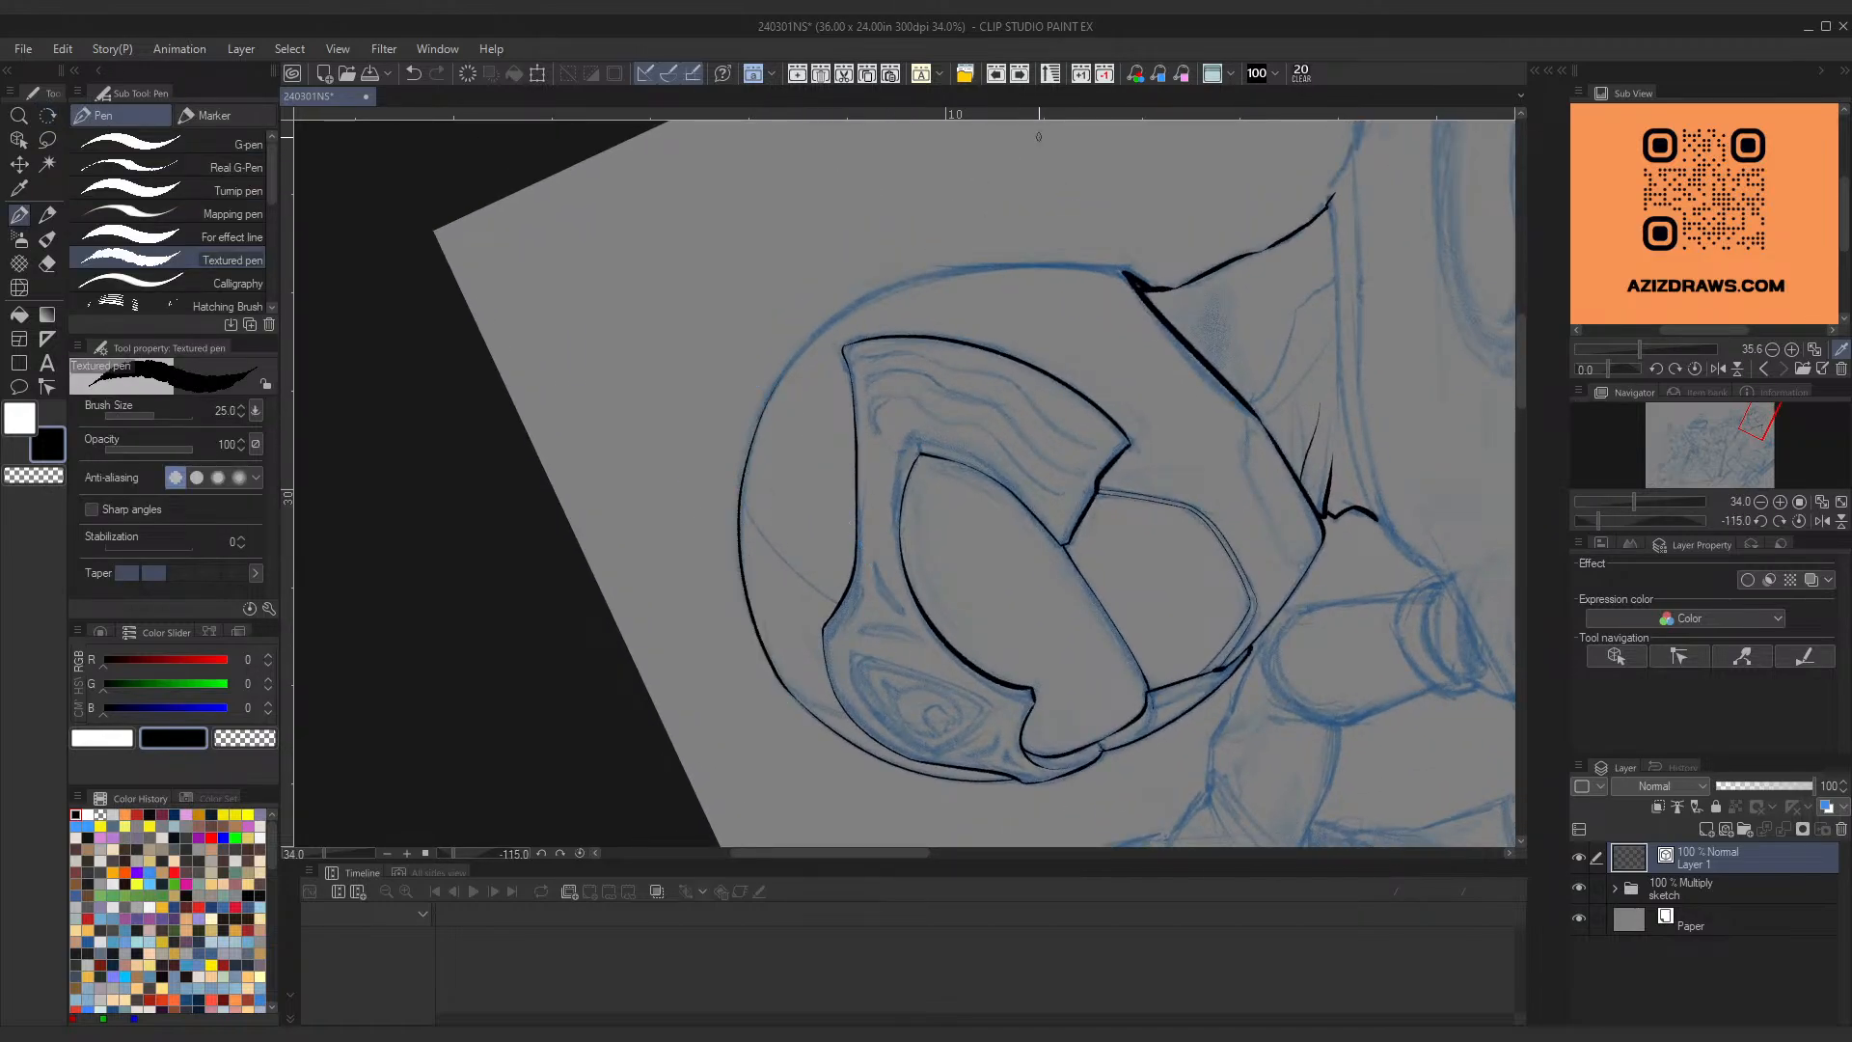
{"action": "key", "text": "shift+space"}
{"action": "mouse_move", "coordinate": [1100, 258]}
{"action": "left_mouse_down"}
{"action": "mouse_move", "coordinate": [1063, 181]}
{"action": "mouse_move", "coordinate": [717, 535]}
{"action": "left_mouse_up"}
{"action": "key", "text": "ctrl+z"}
{"action": "left_click_drag", "start_coordinate": [1017, 198], "coordinate": [764, 475]}
{"action": "key", "text": "ctrl+z"}
{"action": "left_click_drag", "start_coordinate": [1013, 198], "coordinate": [684, 534]}
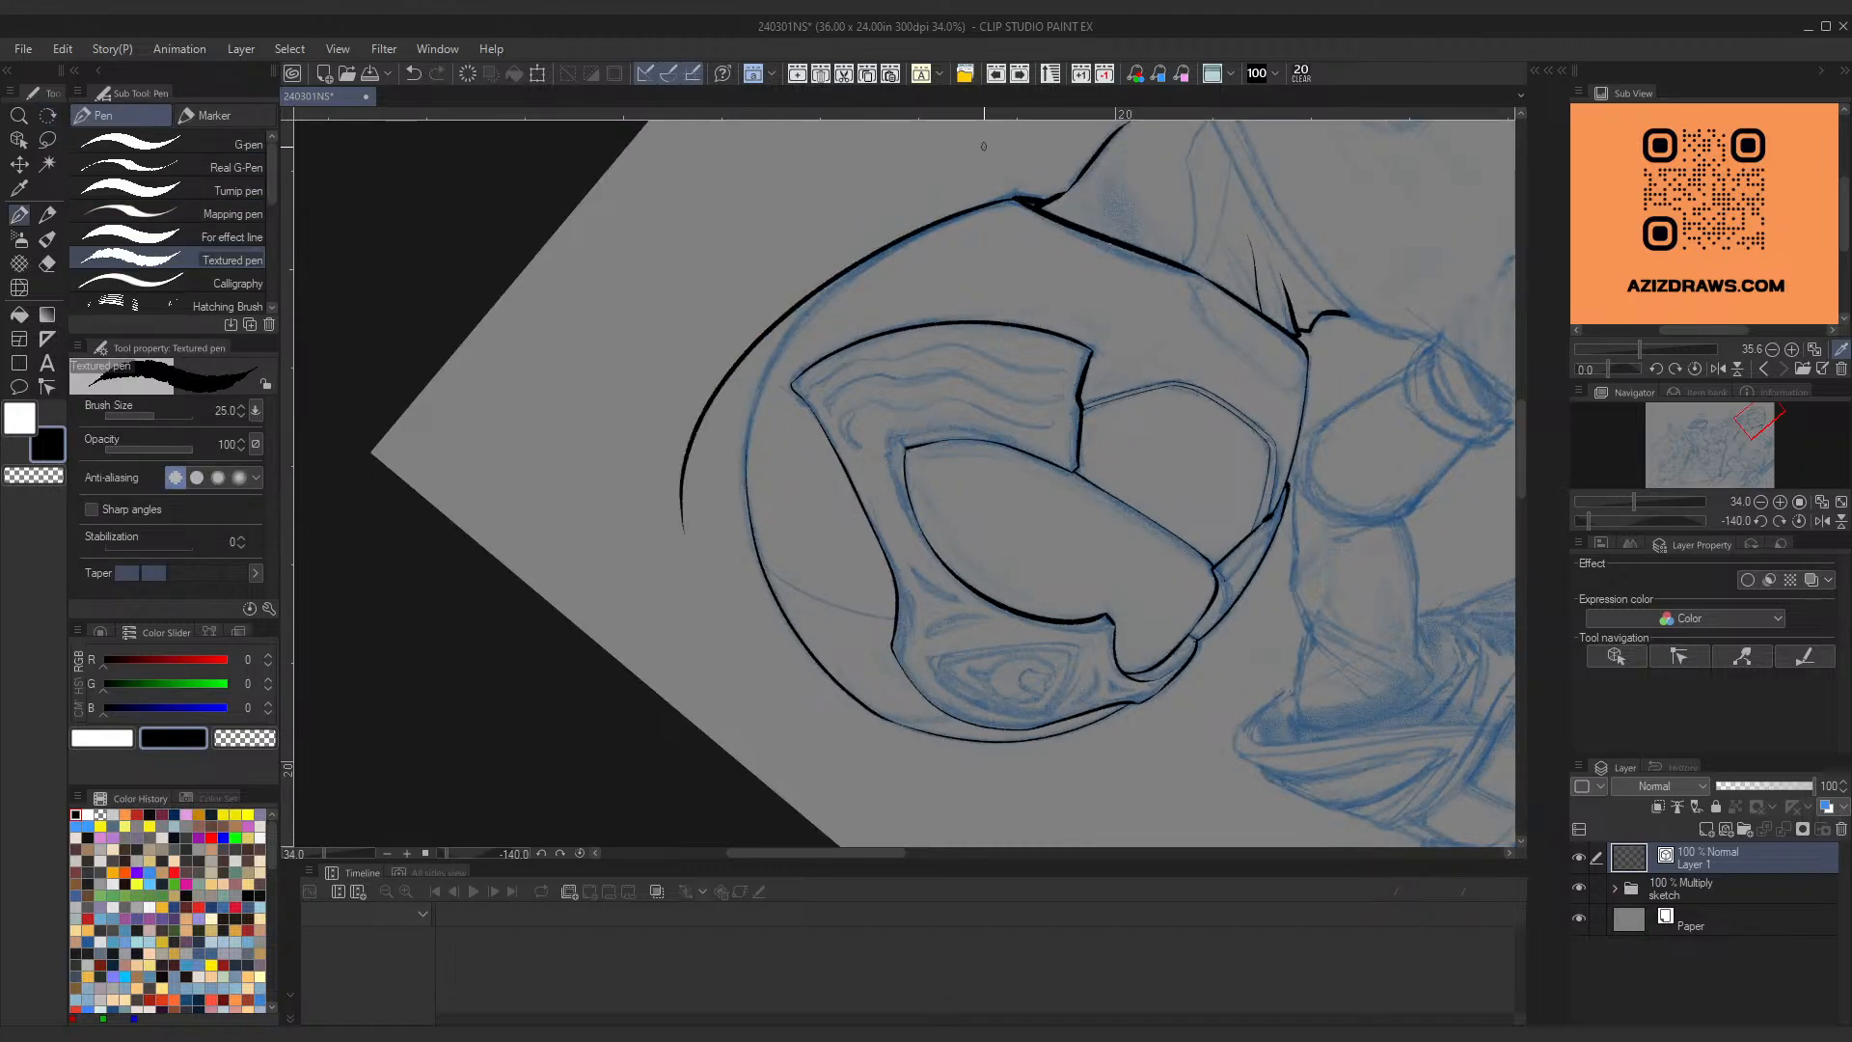
{"action": "key", "text": "ctrl+z"}
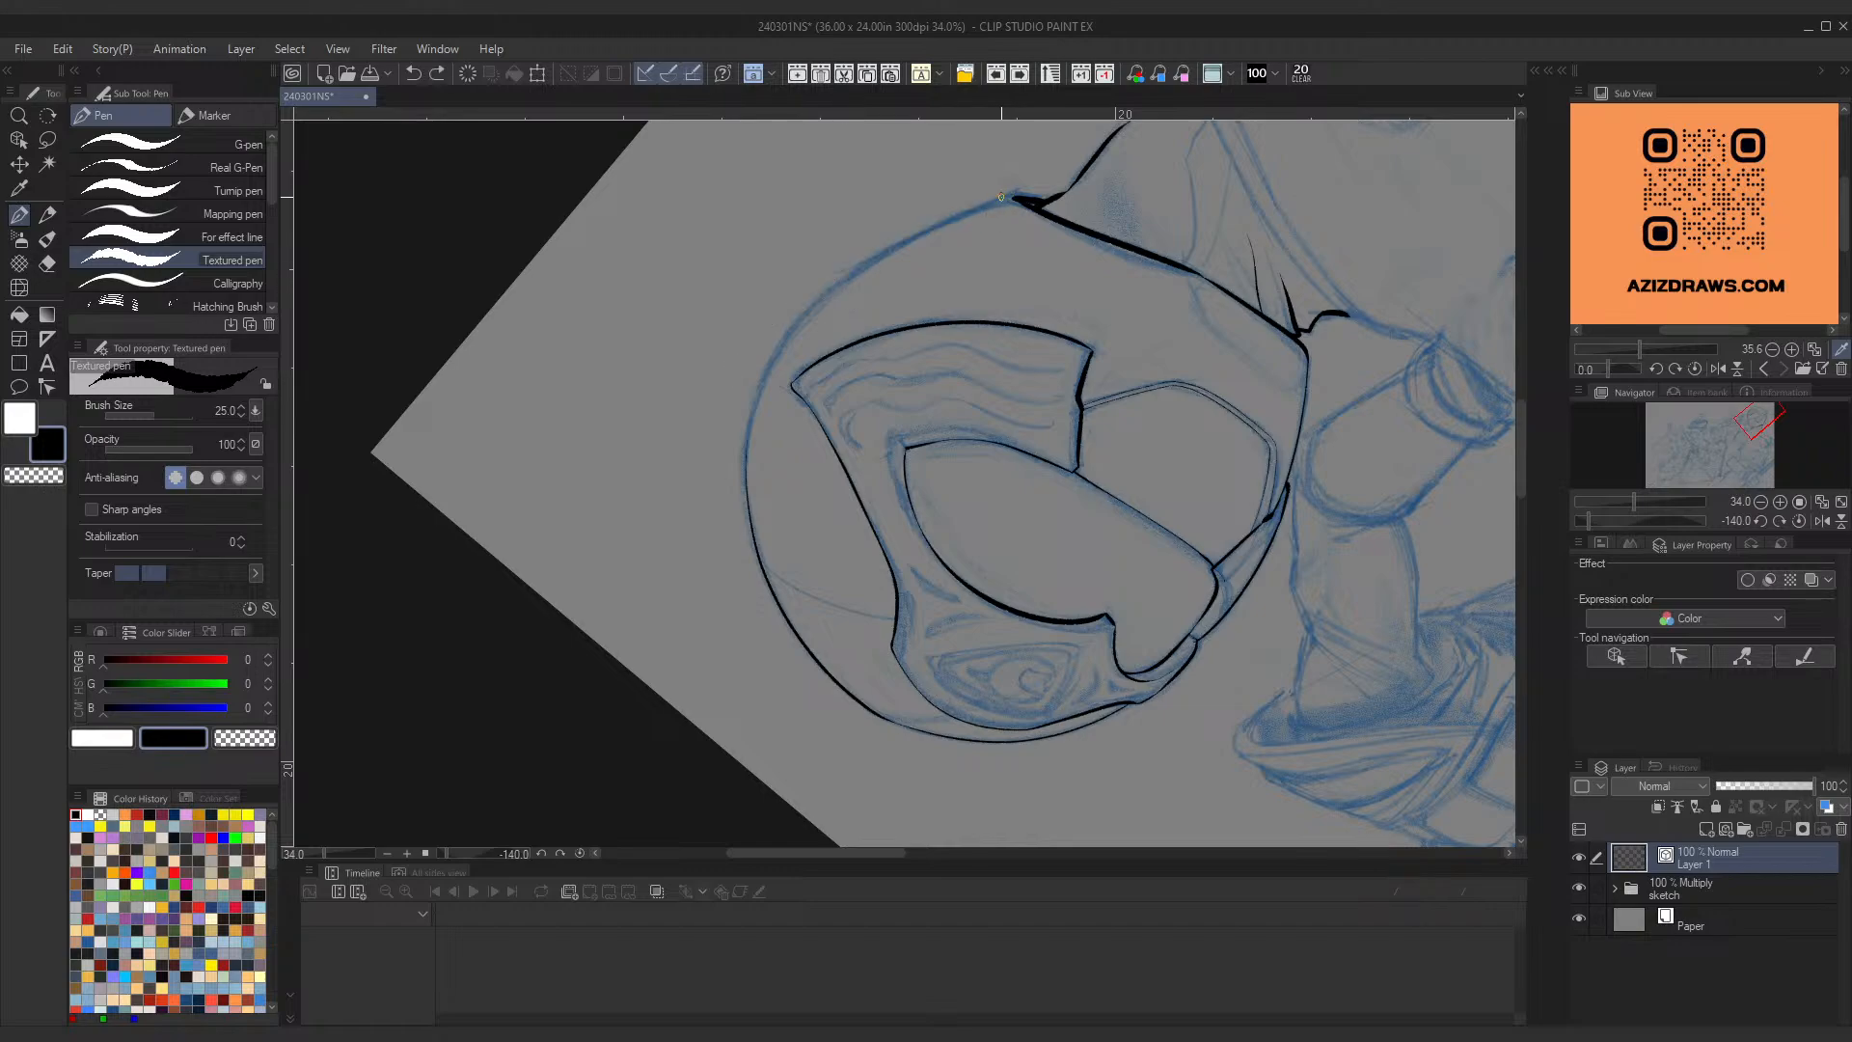
Step: Ink the back of the large figure's helmet dome from the nape corner upward, then bridge and adjust its join with the inked top outline
{"action": "mouse_move", "coordinate": [1013, 199]}
{"action": "left_mouse_down"}
{"action": "mouse_move", "coordinate": [722, 450]}
{"action": "mouse_move", "coordinate": [745, 461]}
{"action": "mouse_move", "coordinate": [764, 440]}
{"action": "left_mouse_up"}
{"action": "left_click", "coordinate": [748, 385], "text": "ctrl"}
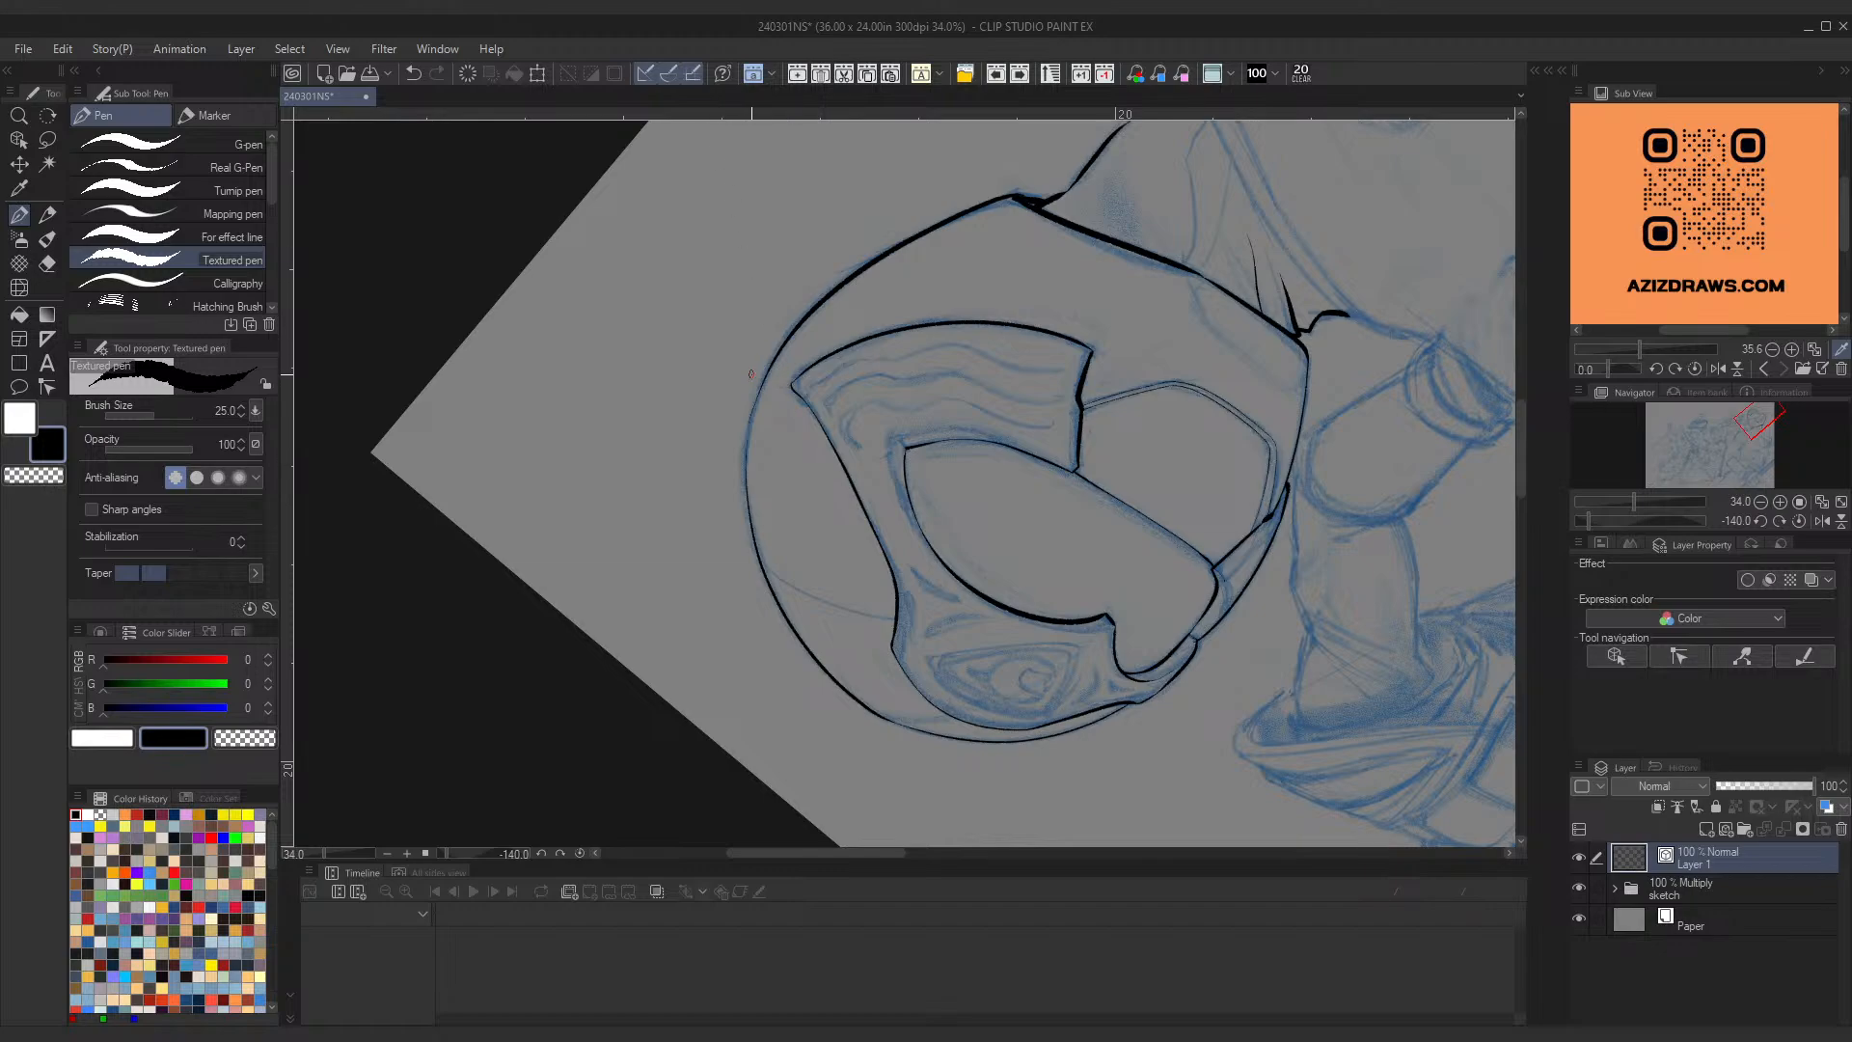
{"action": "key", "text": "shift+space"}
{"action": "left_click_drag", "start_coordinate": [985, 207], "coordinate": [1075, 368]}
{"action": "key", "text": "ctrl+space"}
{"action": "left_click_drag", "start_coordinate": [771, 395], "coordinate": [1056, 186]}
{"action": "key", "text": "ctrl+z"}
{"action": "left_click_drag", "start_coordinate": [825, 338], "coordinate": [1047, 183]}
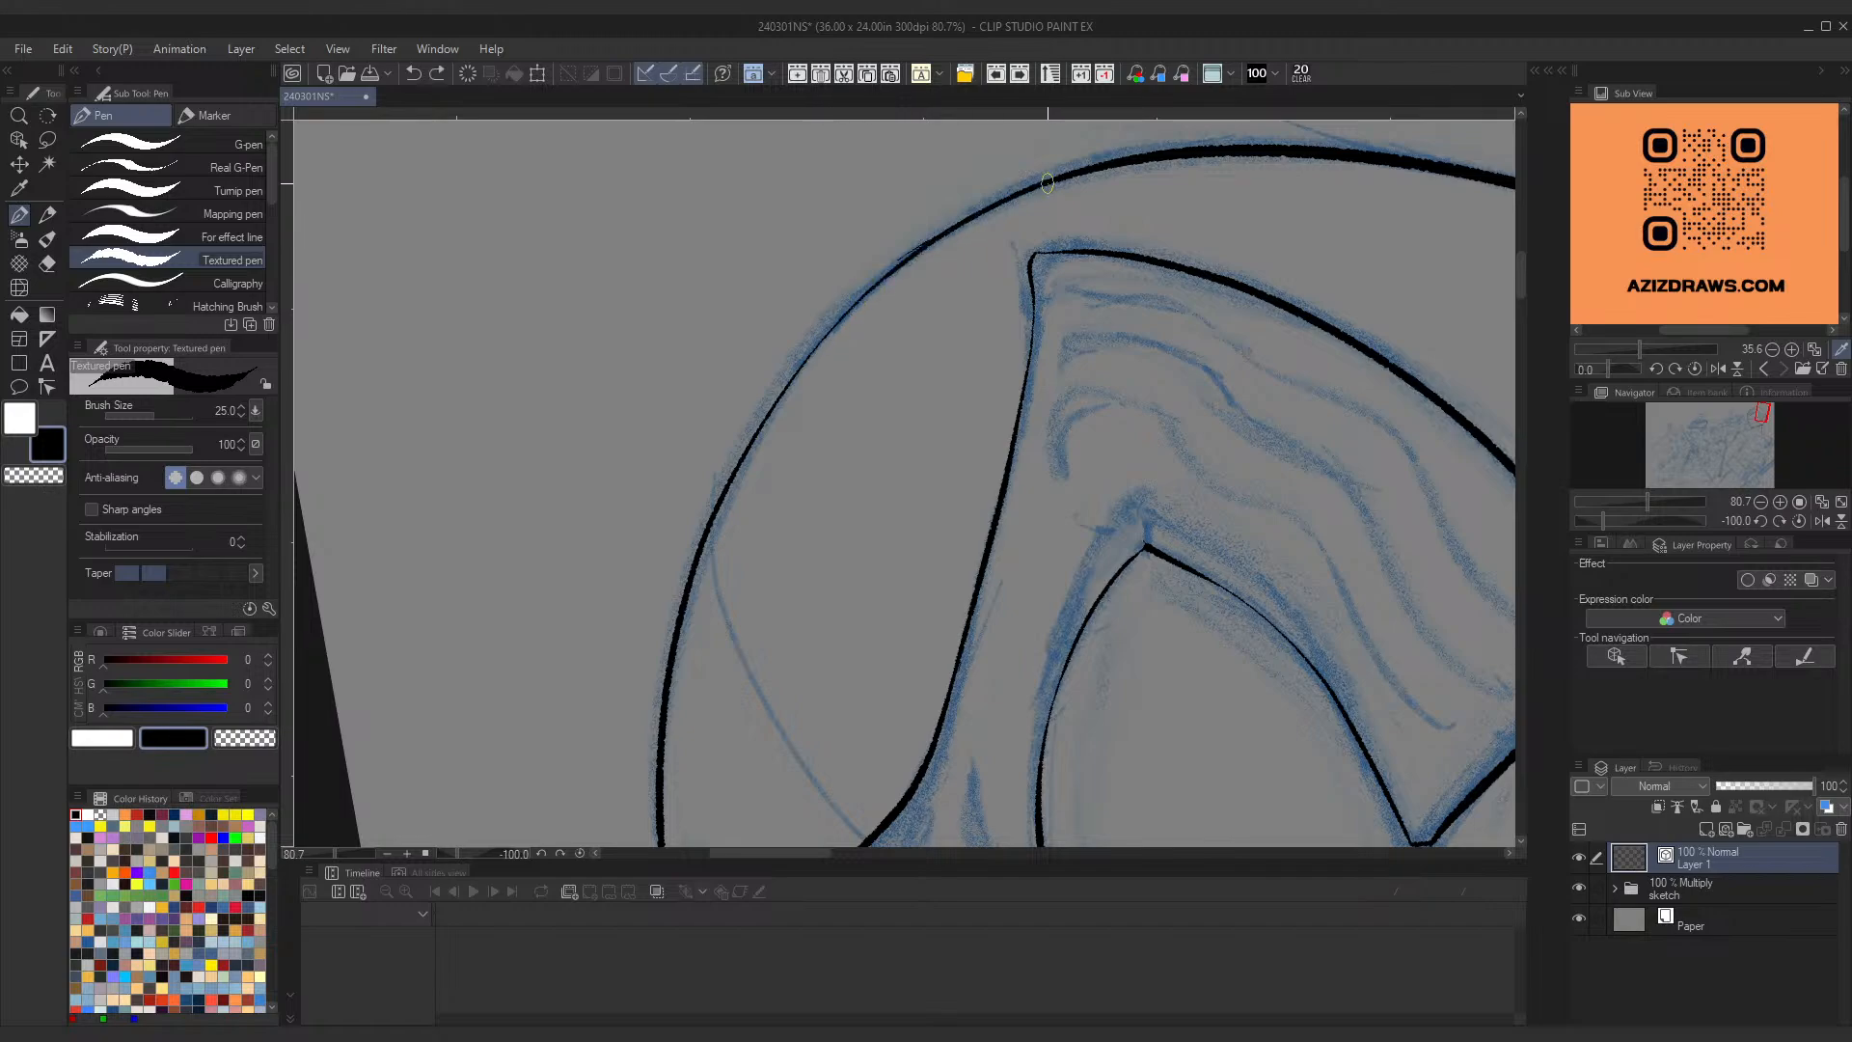
{"action": "left_click", "coordinate": [900, 259], "text": "ctrl"}
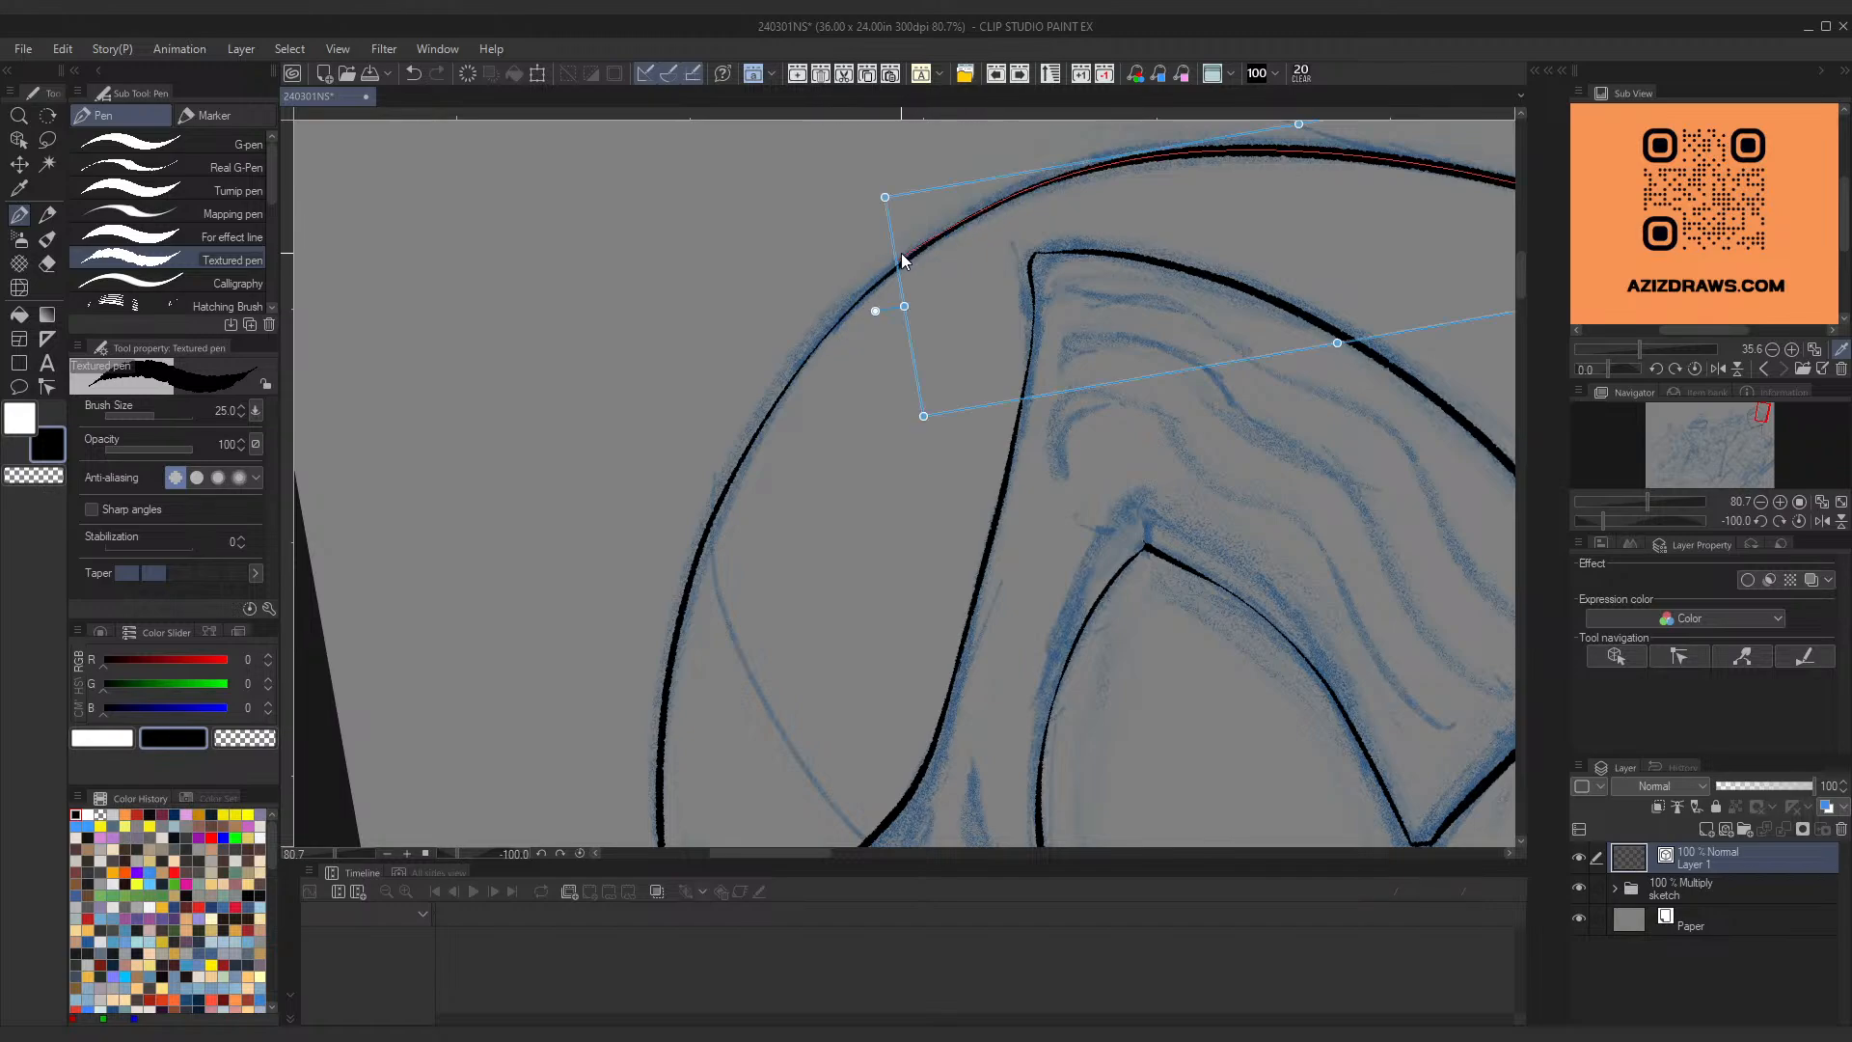
{"action": "left_click_drag", "start_coordinate": [903, 307], "coordinate": [872, 363]}
{"action": "key", "text": "ctrl+space"}
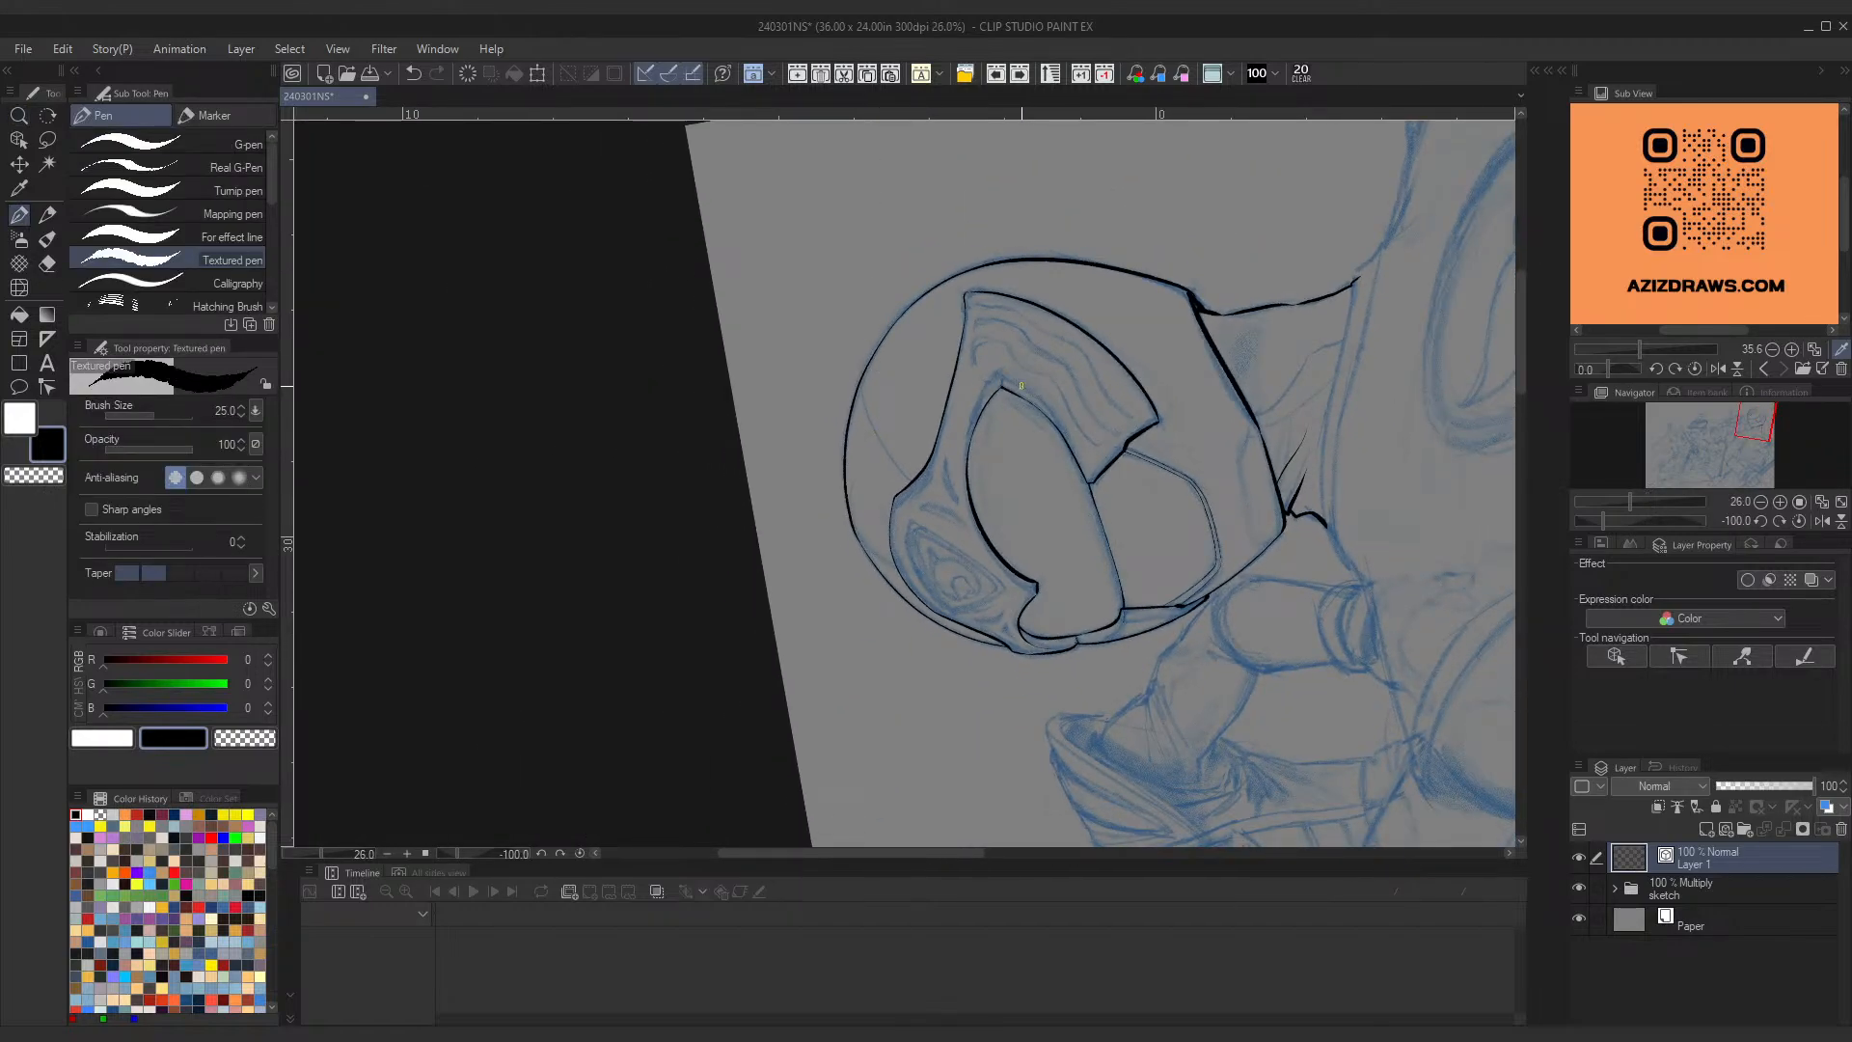
{"action": "key", "text": "shift+space"}
{"action": "left_click_drag", "start_coordinate": [1021, 386], "coordinate": [1032, 569]}
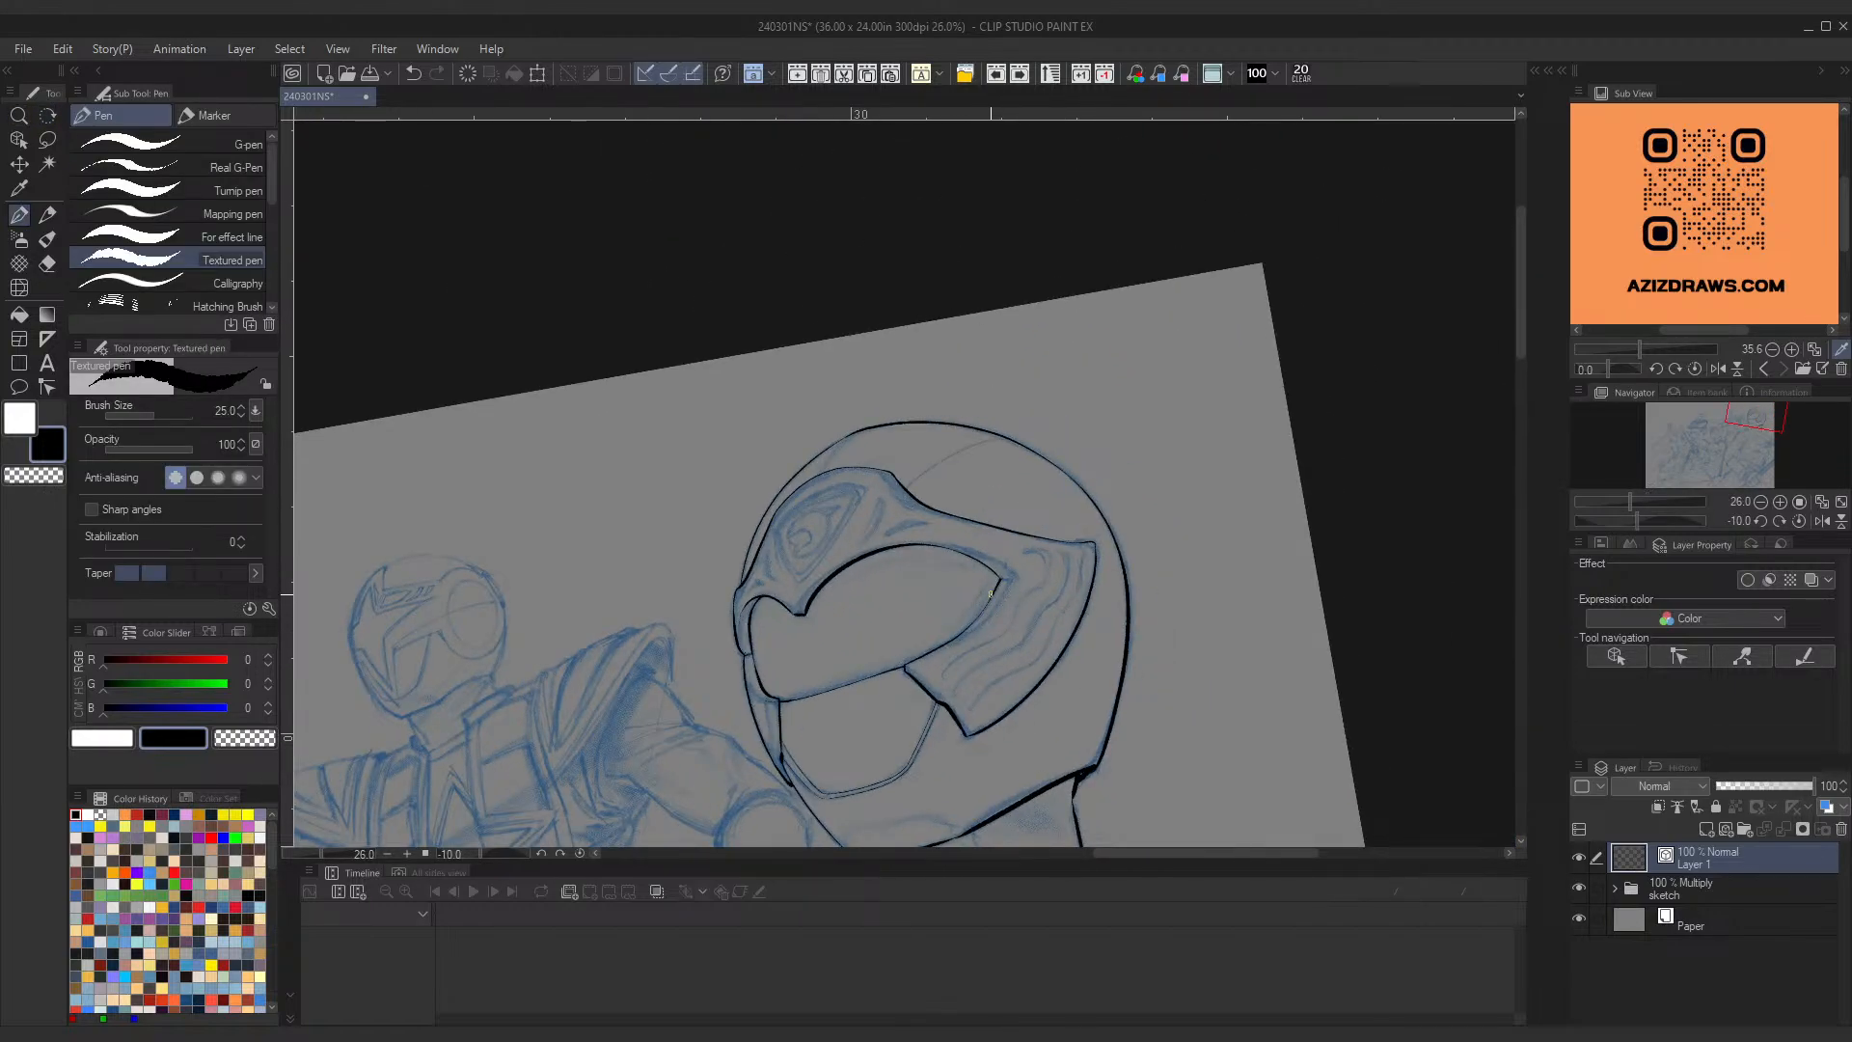
Step: Ink a thin curved seam across the top of the large helmet with the Textured pen, following the sketch
{"action": "key", "text": "space"}
{"action": "left_click_drag", "start_coordinate": [1059, 634], "coordinate": [1040, 390]}
{"action": "key", "text": "ctrl+space"}
{"action": "left_click_drag", "start_coordinate": [885, 171], "coordinate": [982, 216]}
{"action": "mouse_move", "coordinate": [864, 536]}
{"action": "left_mouse_down"}
{"action": "mouse_move", "coordinate": [1056, 349]}
{"action": "mouse_move", "coordinate": [1336, 290]}
{"action": "left_mouse_up"}
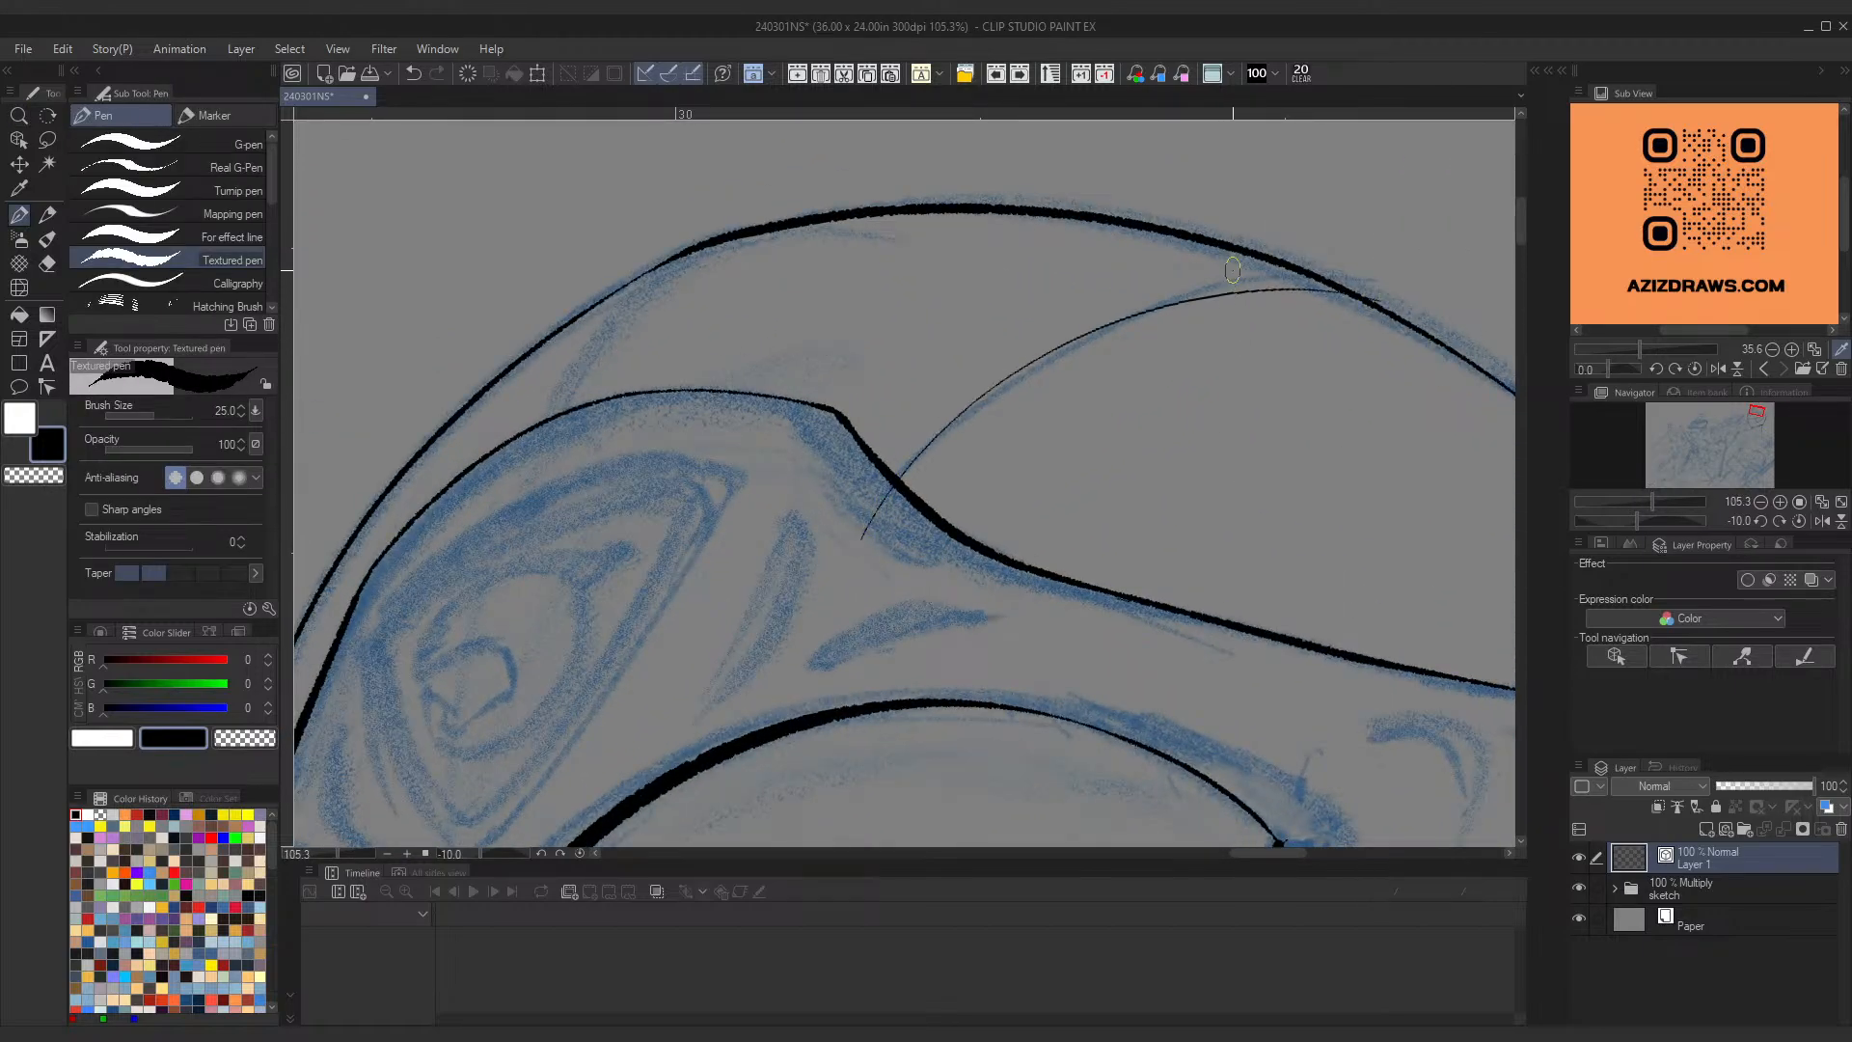
Step: Free-transform the helmet's crown seam to match the sketch and trim its lower end overlapping the visor frame
{"action": "key", "text": "ctrl+t"}
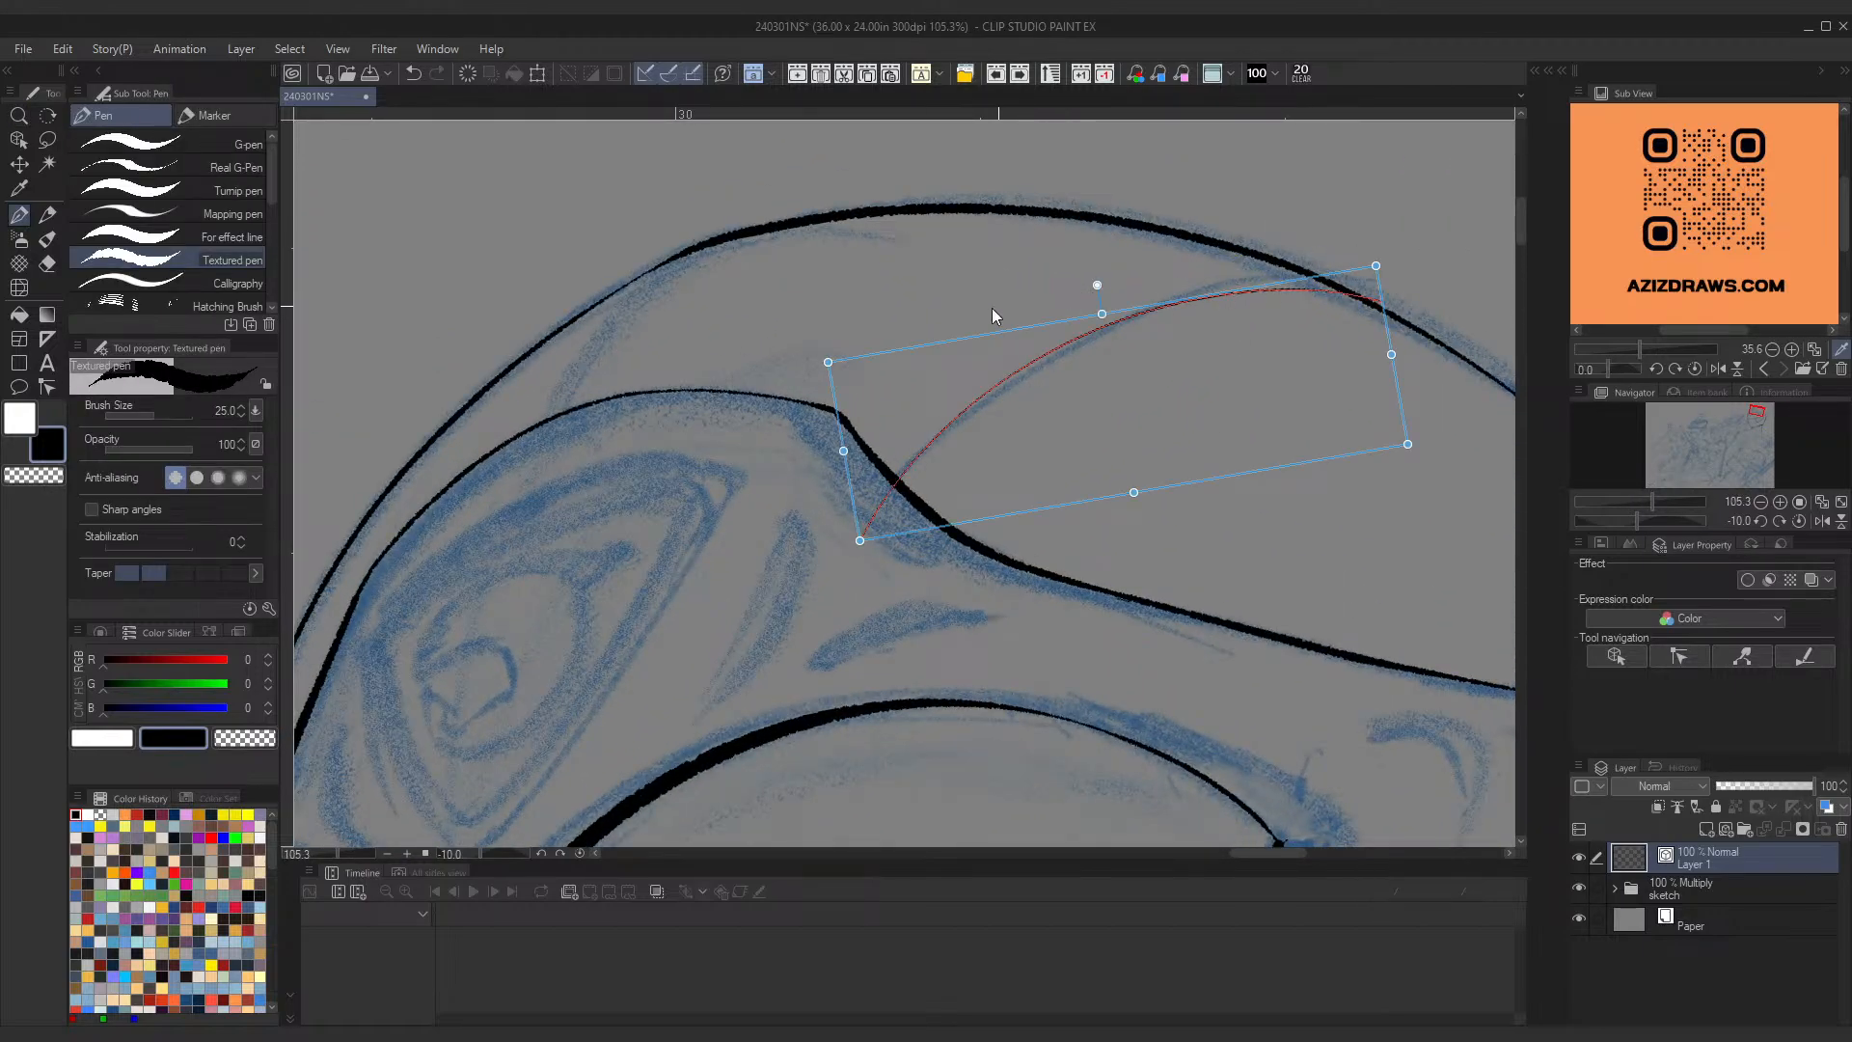
{"action": "left_click_drag", "start_coordinate": [828, 363], "coordinate": [946, 304]}
{"action": "left_click_drag", "start_coordinate": [874, 539], "coordinate": [859, 539]}
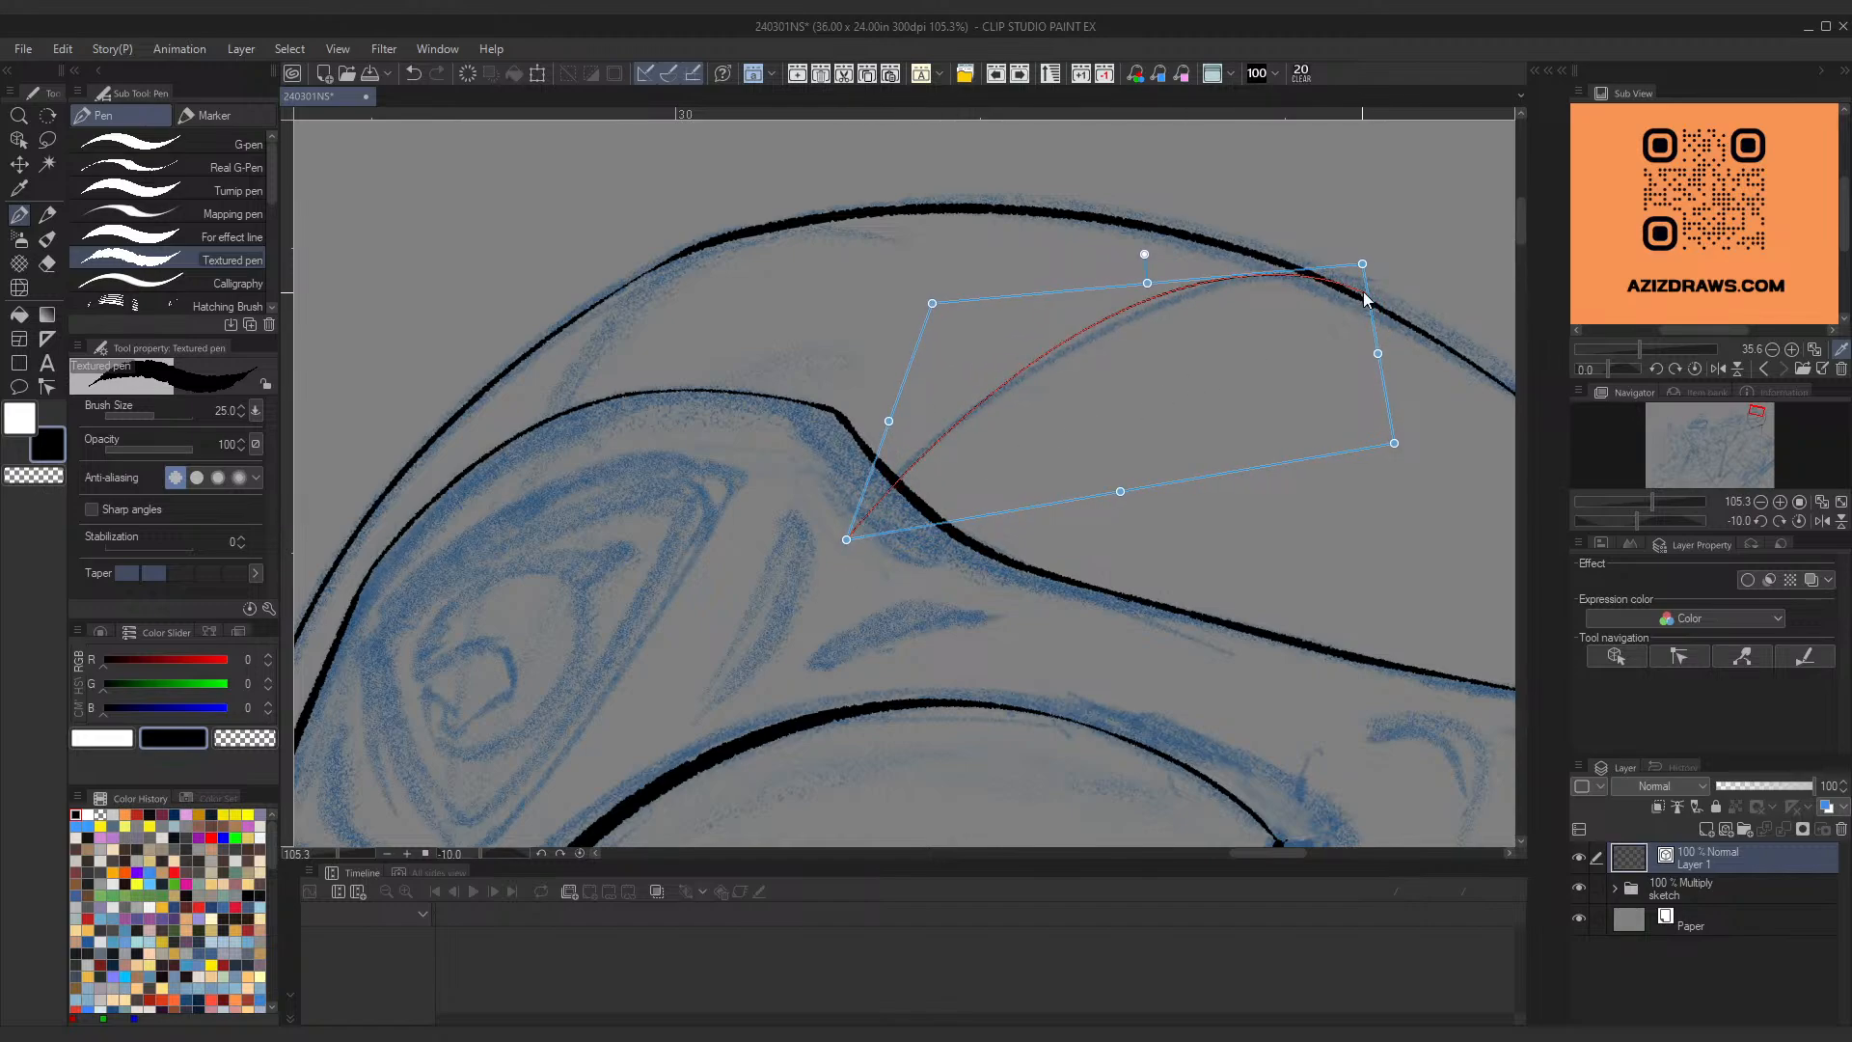
{"action": "left_click_drag", "start_coordinate": [1367, 273], "coordinate": [1366, 277]}
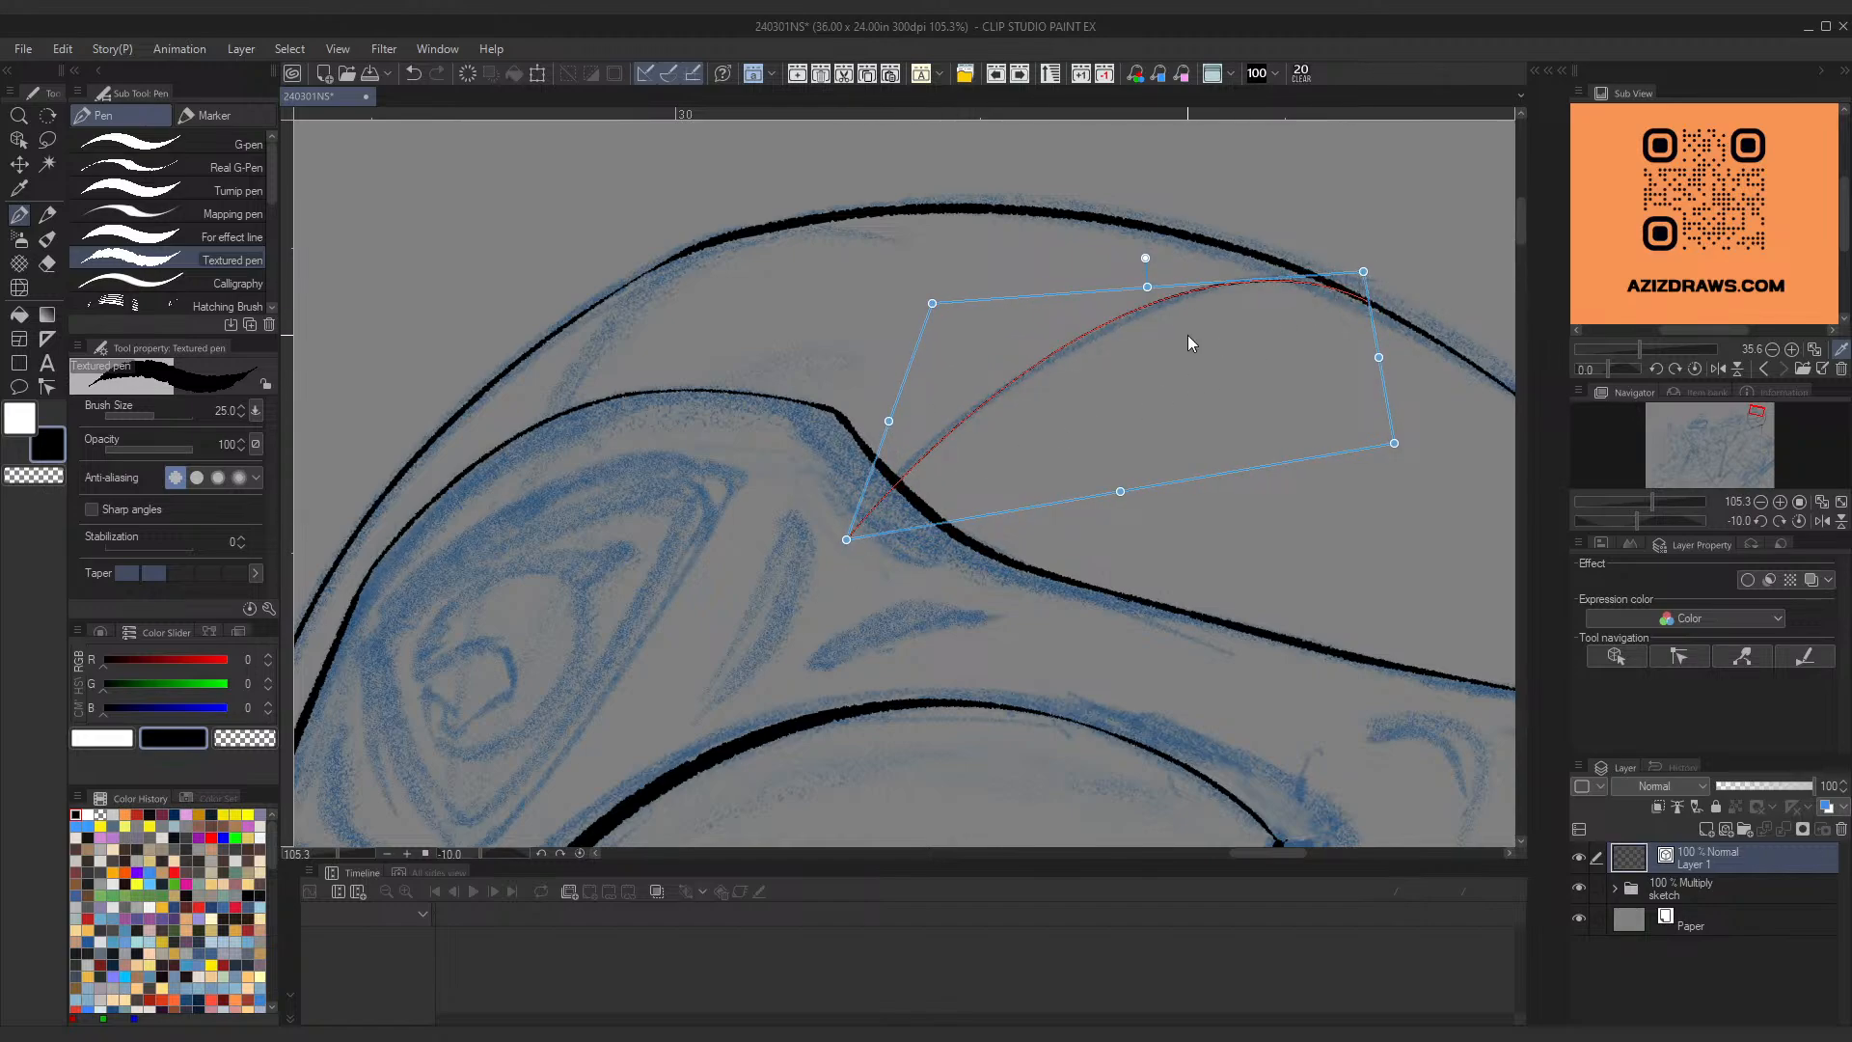
{"action": "key", "text": "Return"}
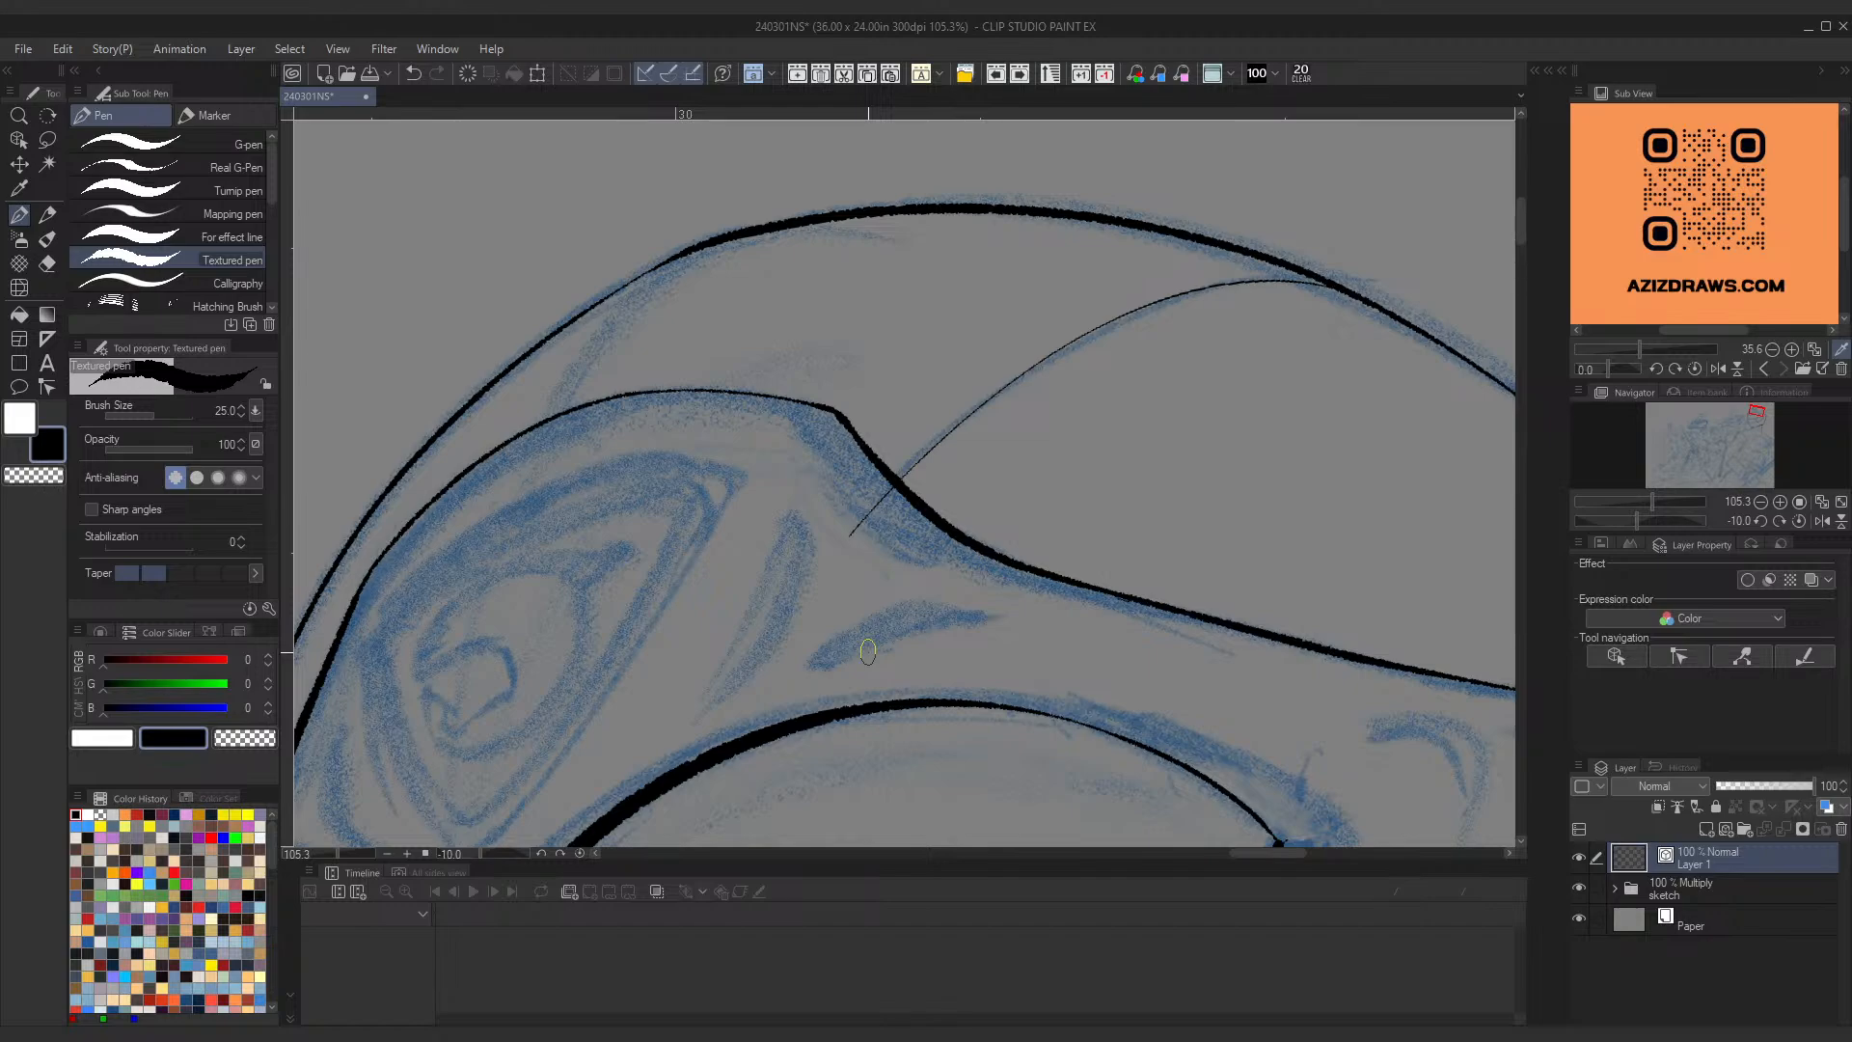
{"action": "left_click", "coordinate": [872, 512]}
{"action": "left_click_drag", "start_coordinate": [650, 447], "coordinate": [893, 235]}
{"action": "left_click_drag", "start_coordinate": [630, 413], "coordinate": [589, 450]}
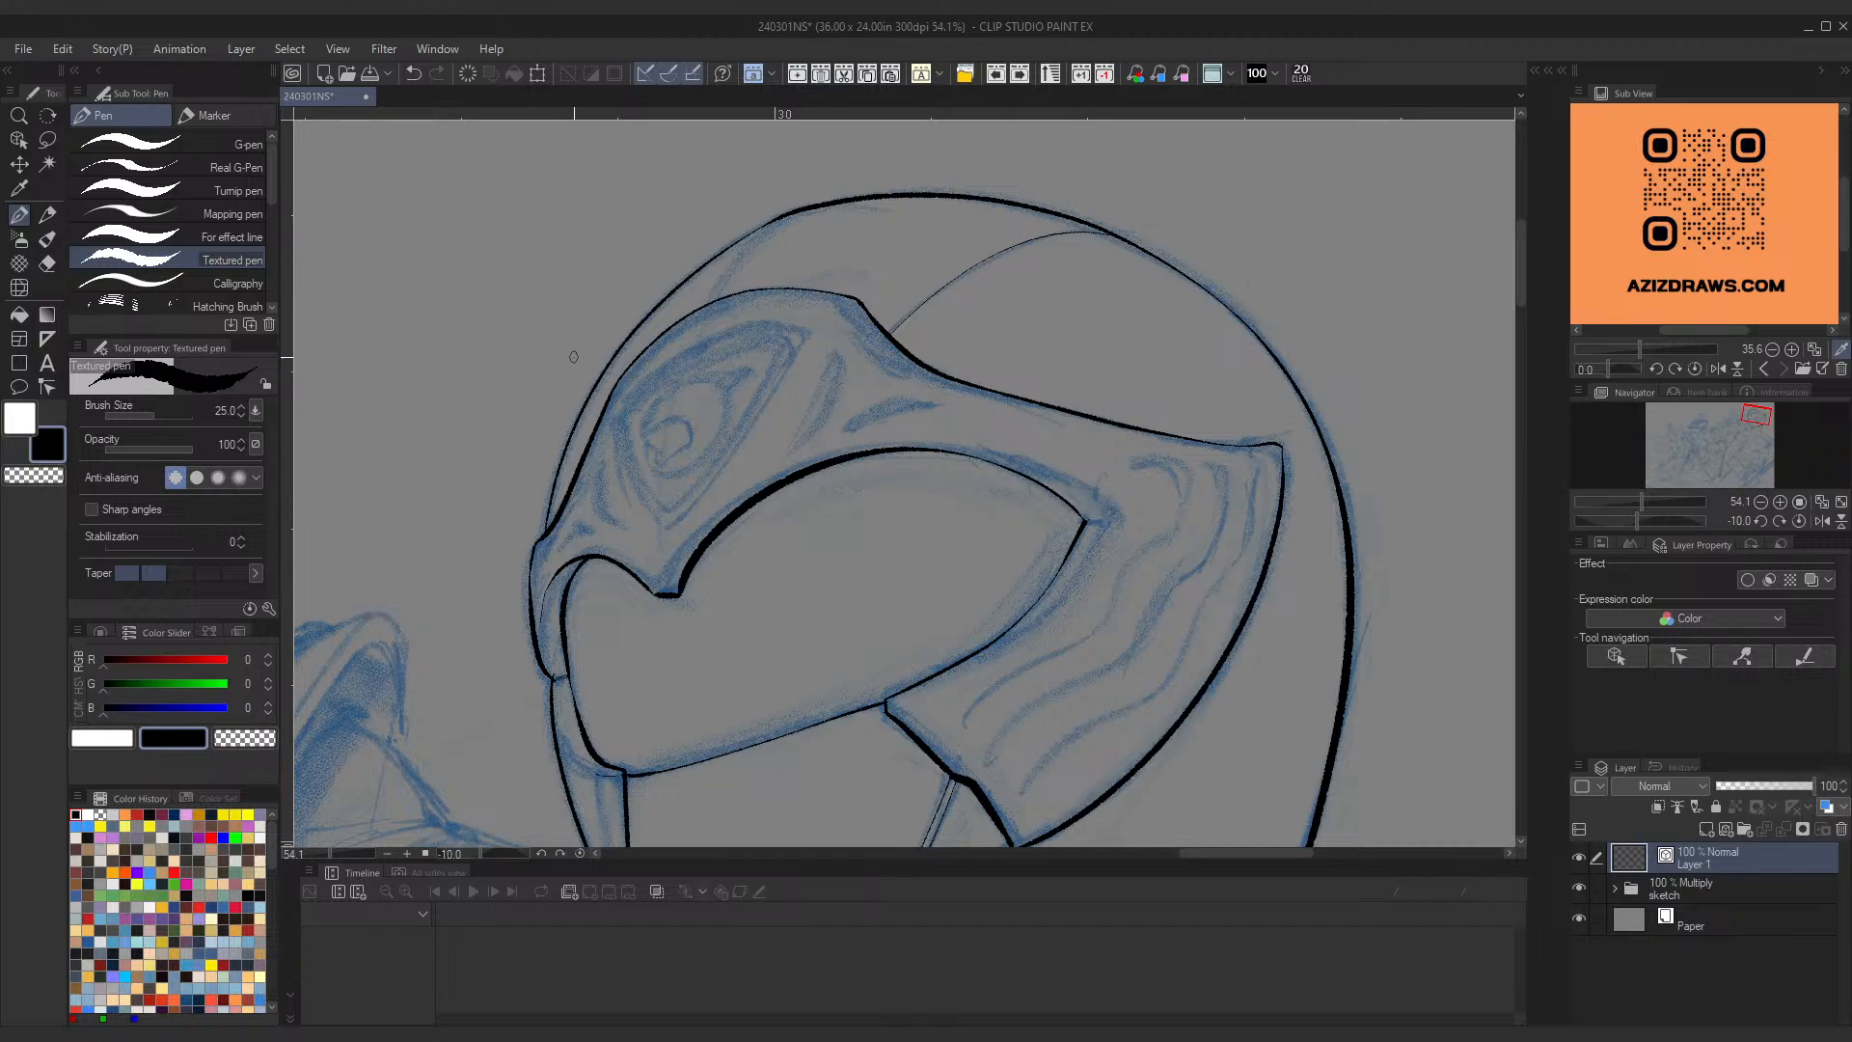
{"action": "key", "text": "ctrl+z"}
{"action": "mouse_move", "coordinate": [588, 397]}
{"action": "left_mouse_down"}
{"action": "mouse_move", "coordinate": [625, 498]}
{"action": "mouse_move", "coordinate": [597, 460]}
{"action": "left_mouse_up"}
{"action": "key", "text": "ctrl+z"}
Step: Adjust the two thin vector lines along the mouthpiece's rear edge so they meet the visor frame
{"action": "scroll", "coordinate": [894, 415], "scroll_direction": "down", "scroll_amount": 4}
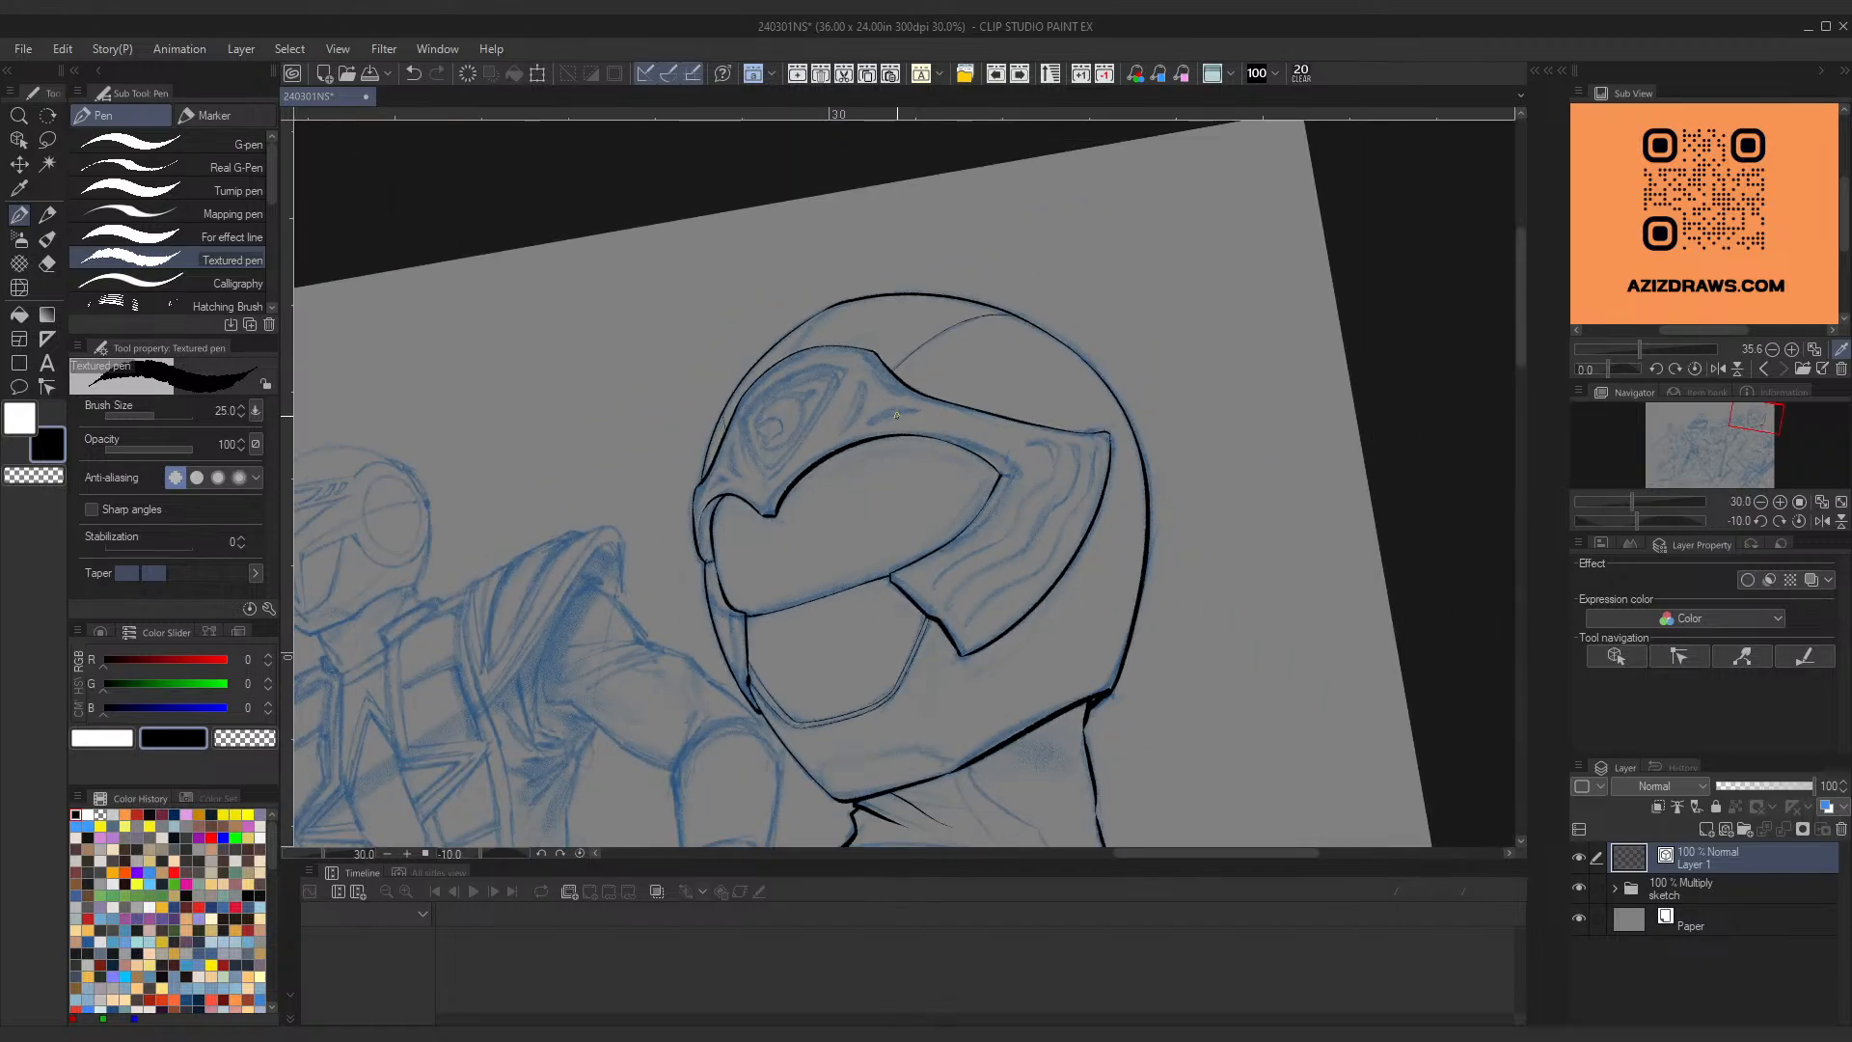
{"action": "scroll", "coordinate": [1046, 583], "scroll_direction": "up", "scroll_amount": 2}
{"action": "scroll", "coordinate": [906, 631], "scroll_direction": "up", "scroll_amount": 2}
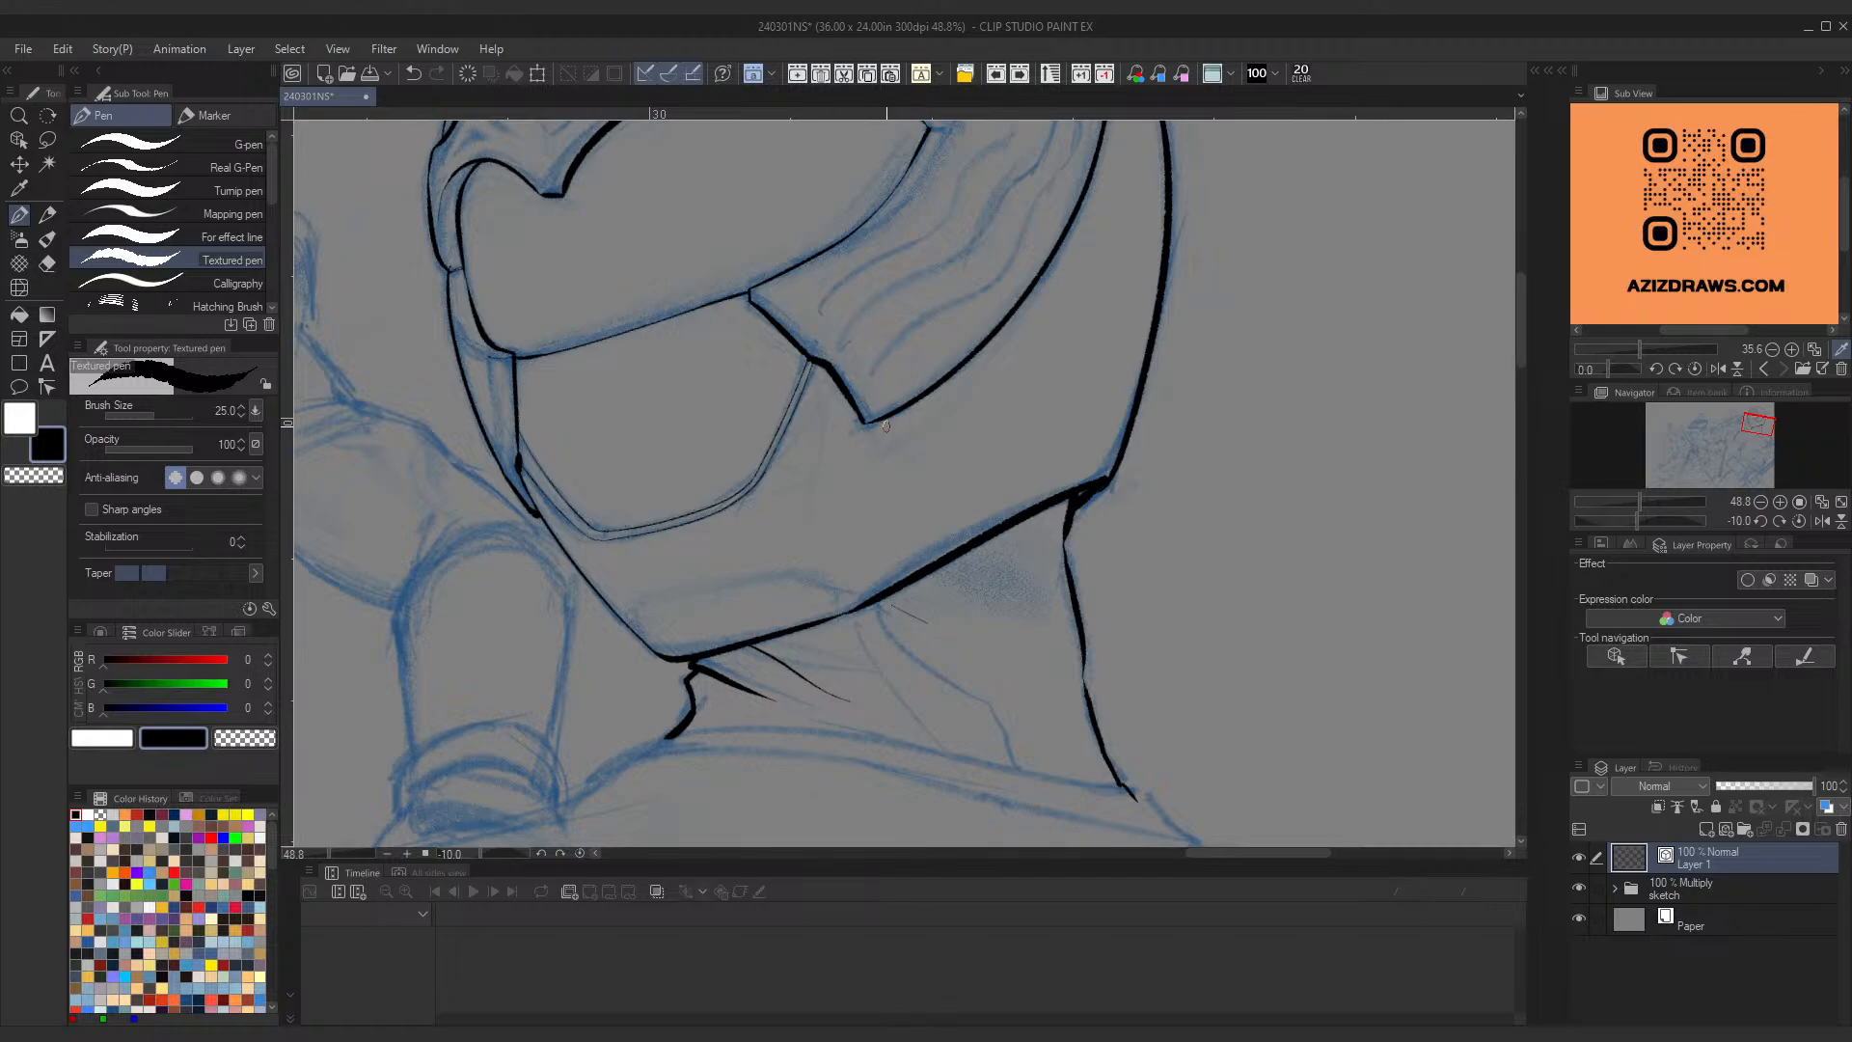
{"action": "scroll", "coordinate": [885, 425], "scroll_direction": "down", "scroll_amount": 5}
{"action": "scroll", "coordinate": [868, 385], "scroll_direction": "up", "scroll_amount": 7}
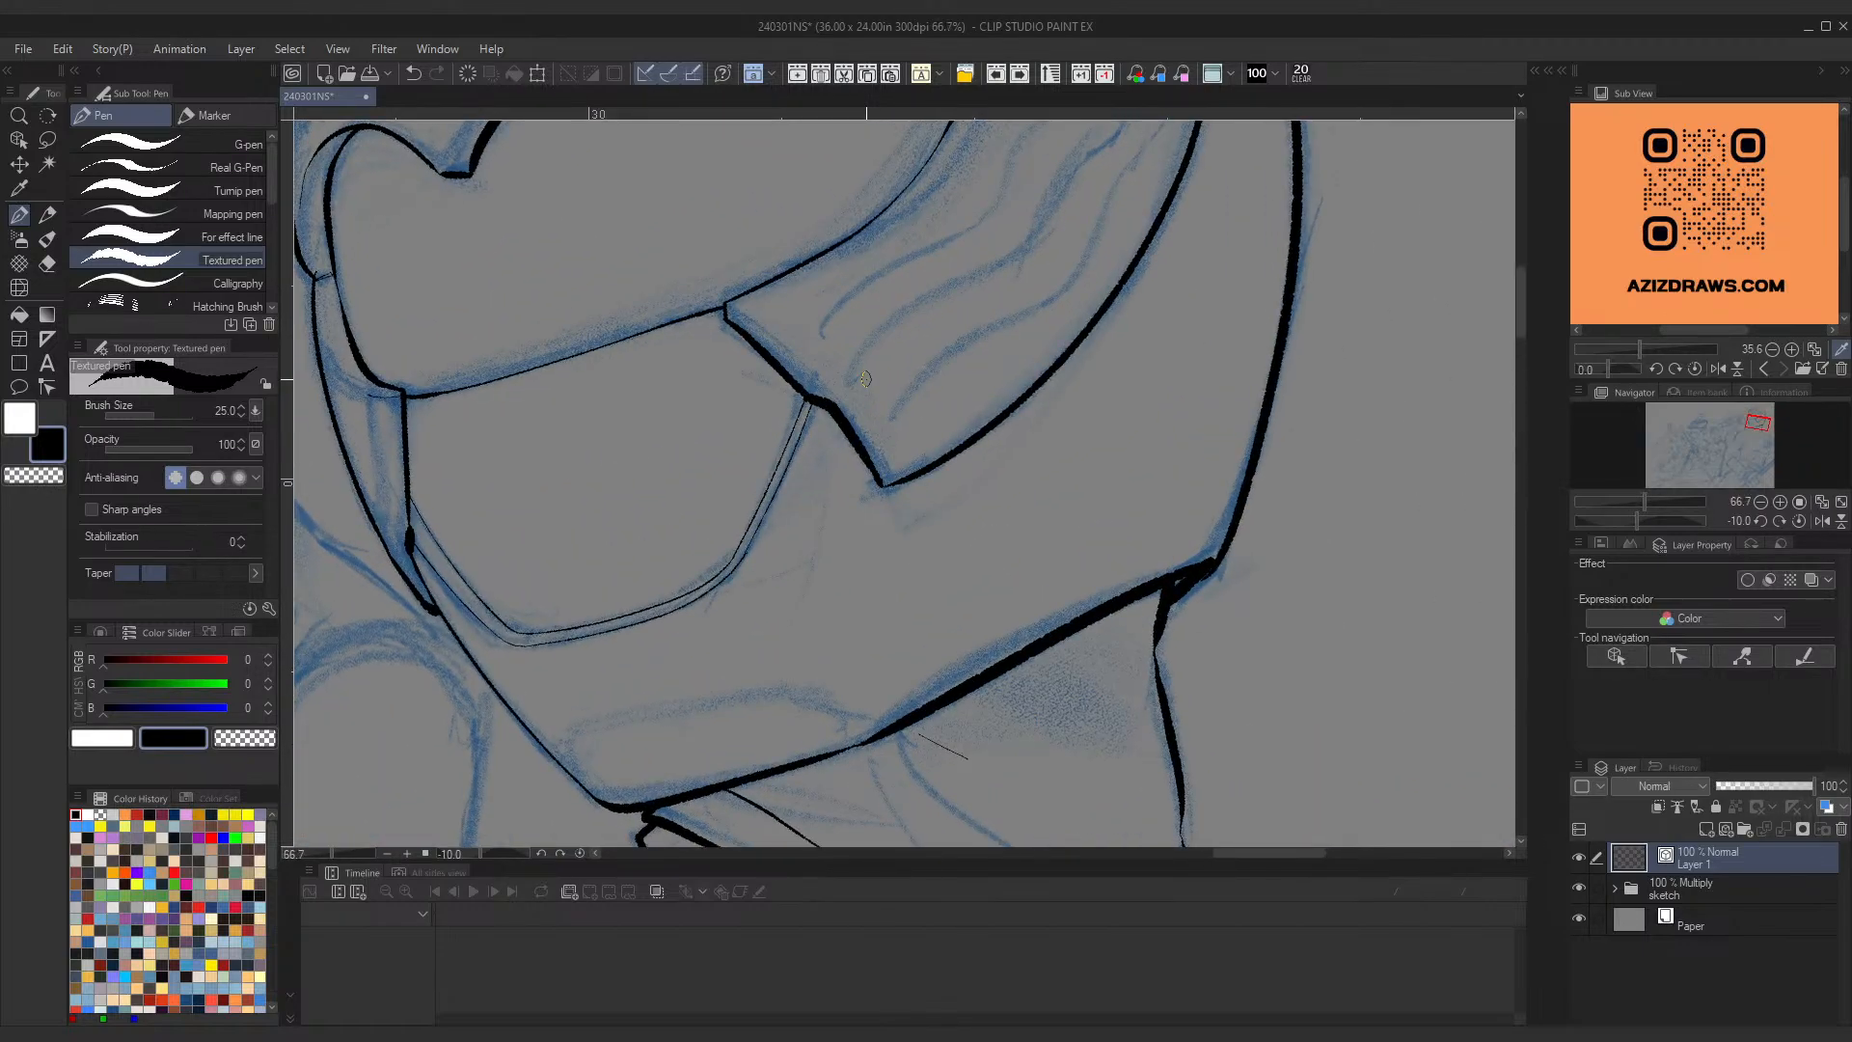
{"action": "left_click", "coordinate": [18, 139]}
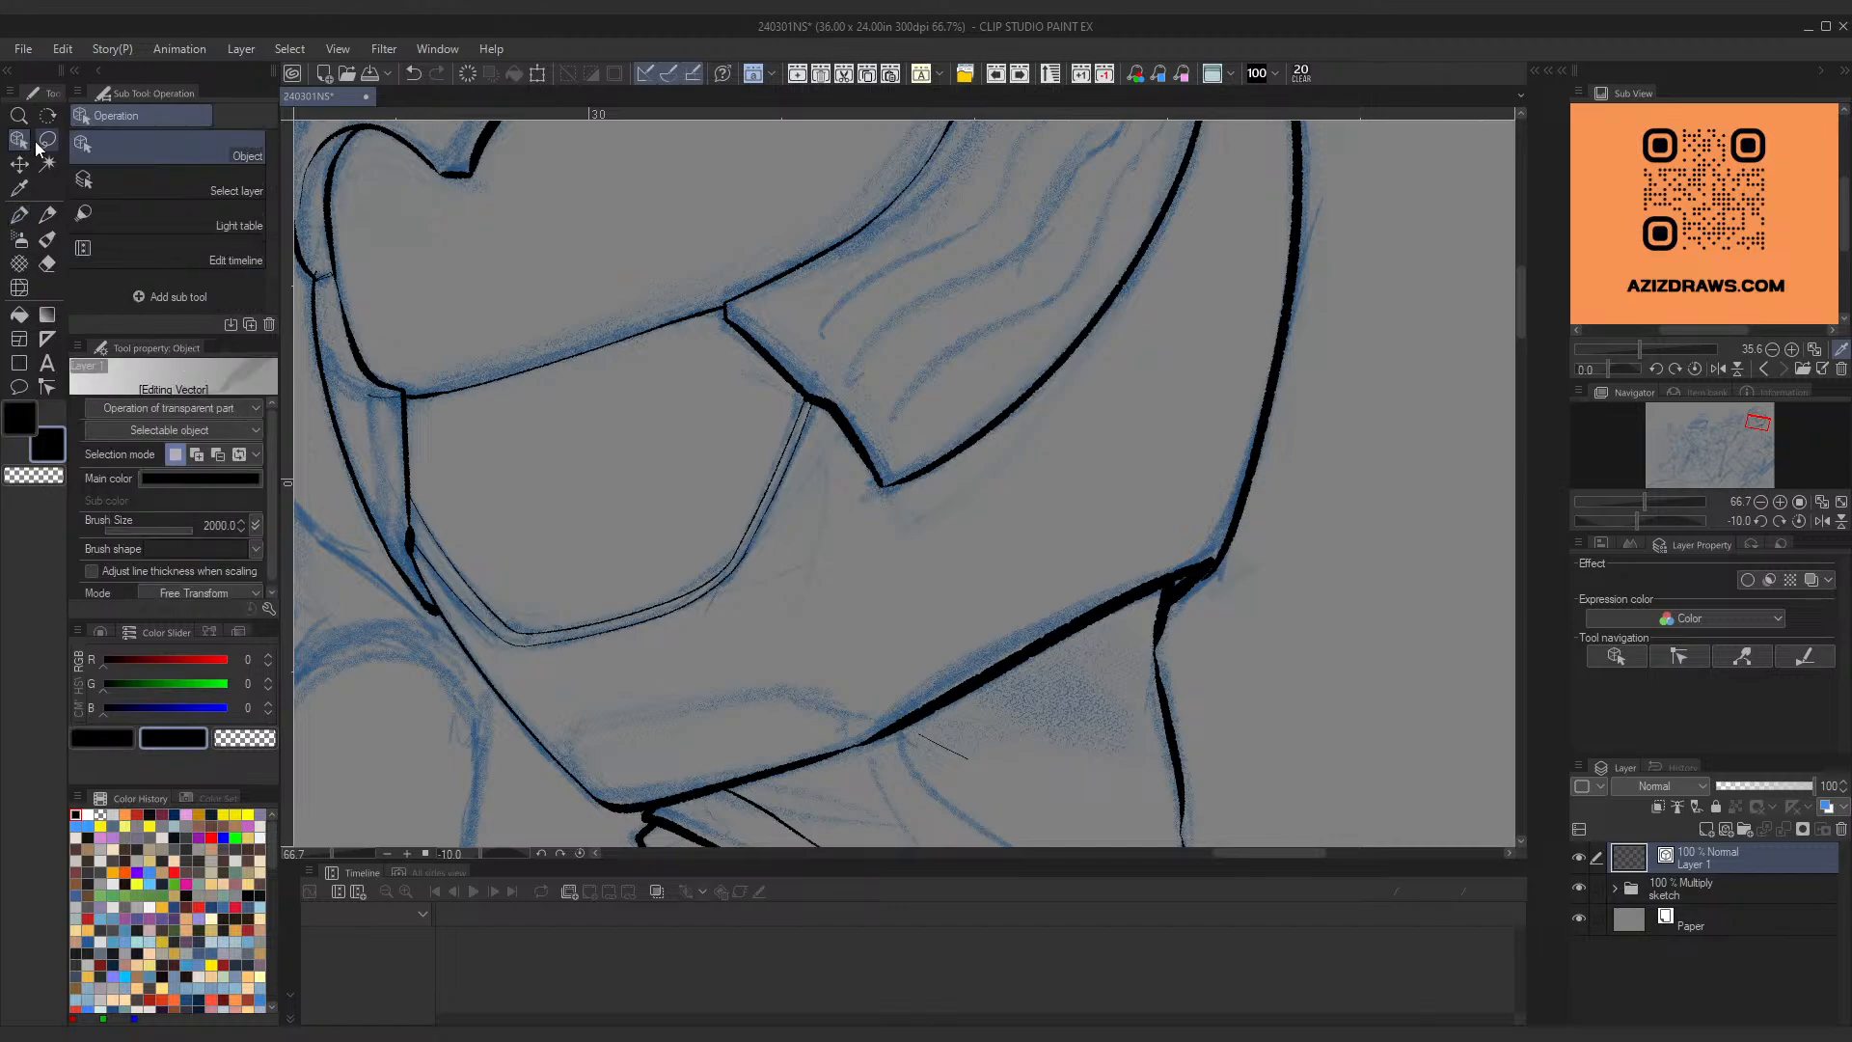
{"action": "left_click", "coordinate": [810, 414]}
{"action": "left_click_drag", "start_coordinate": [815, 399], "coordinate": [812, 398]}
{"action": "left_click", "coordinate": [786, 434]}
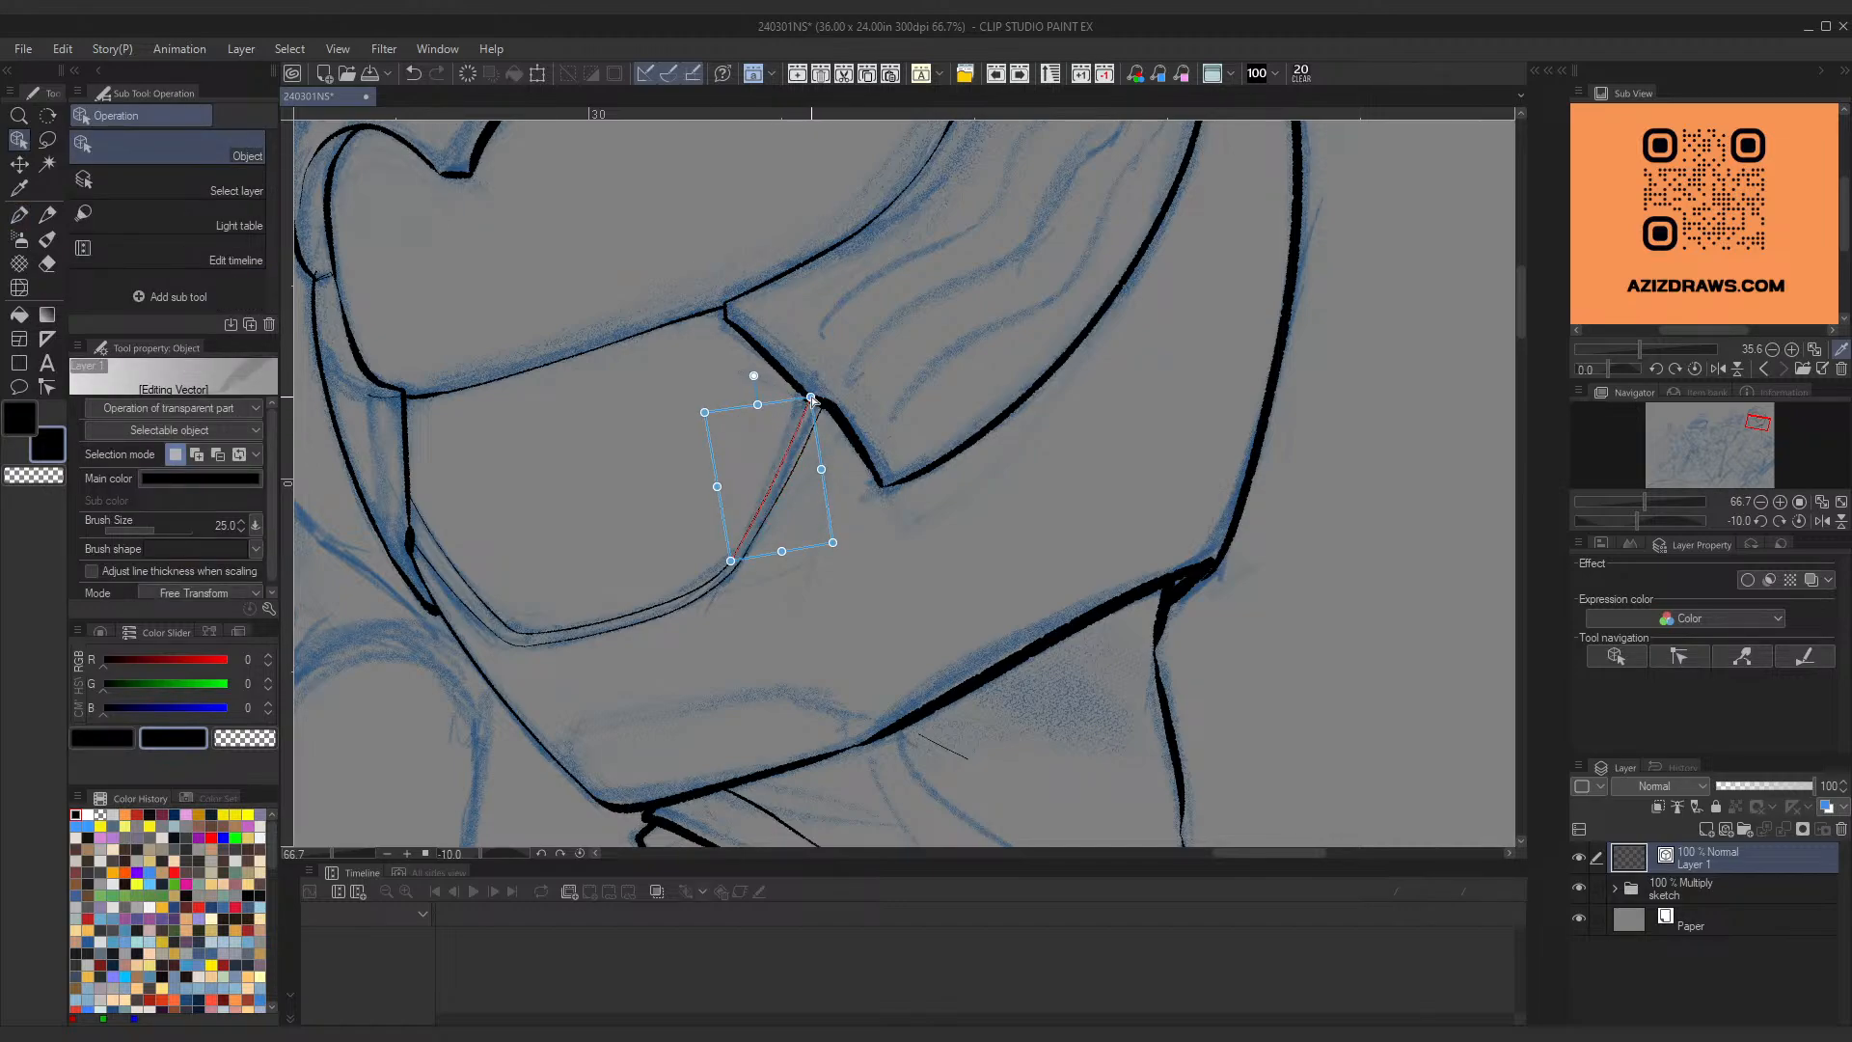
{"action": "left_click", "coordinate": [785, 478]}
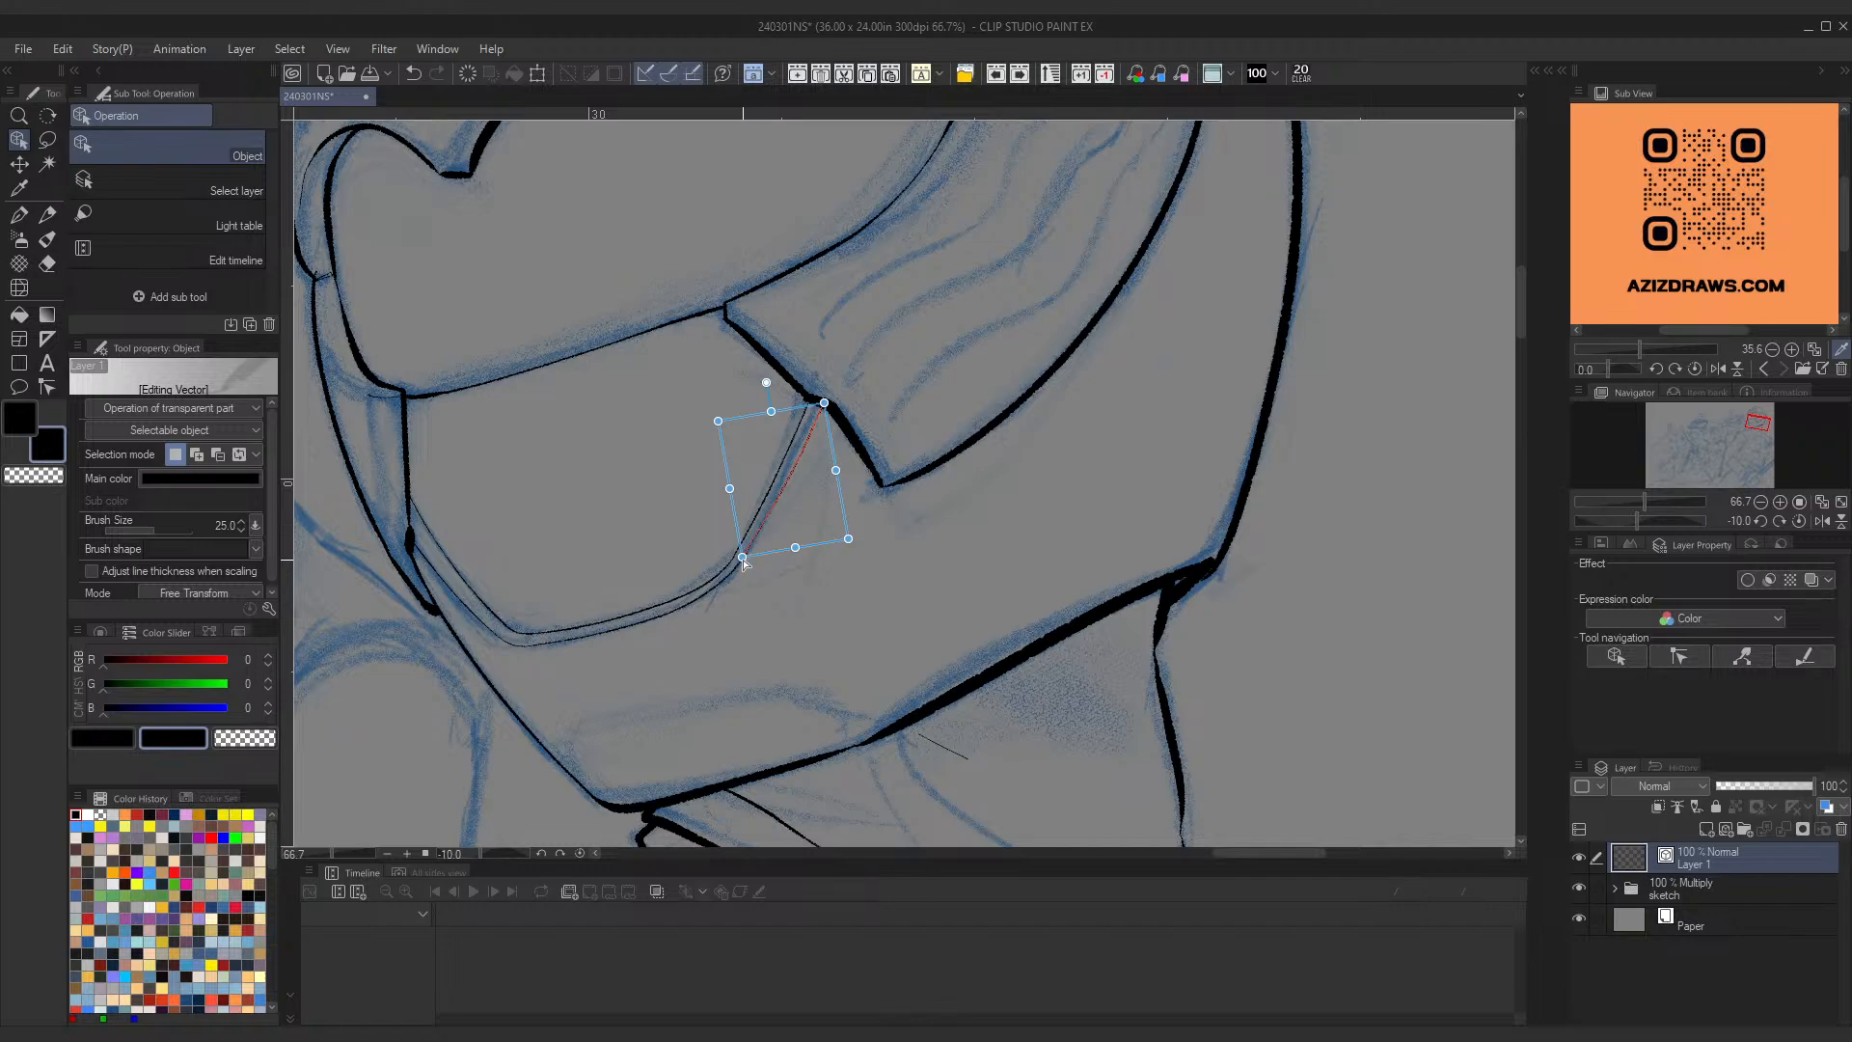
{"action": "left_click", "coordinate": [758, 595]}
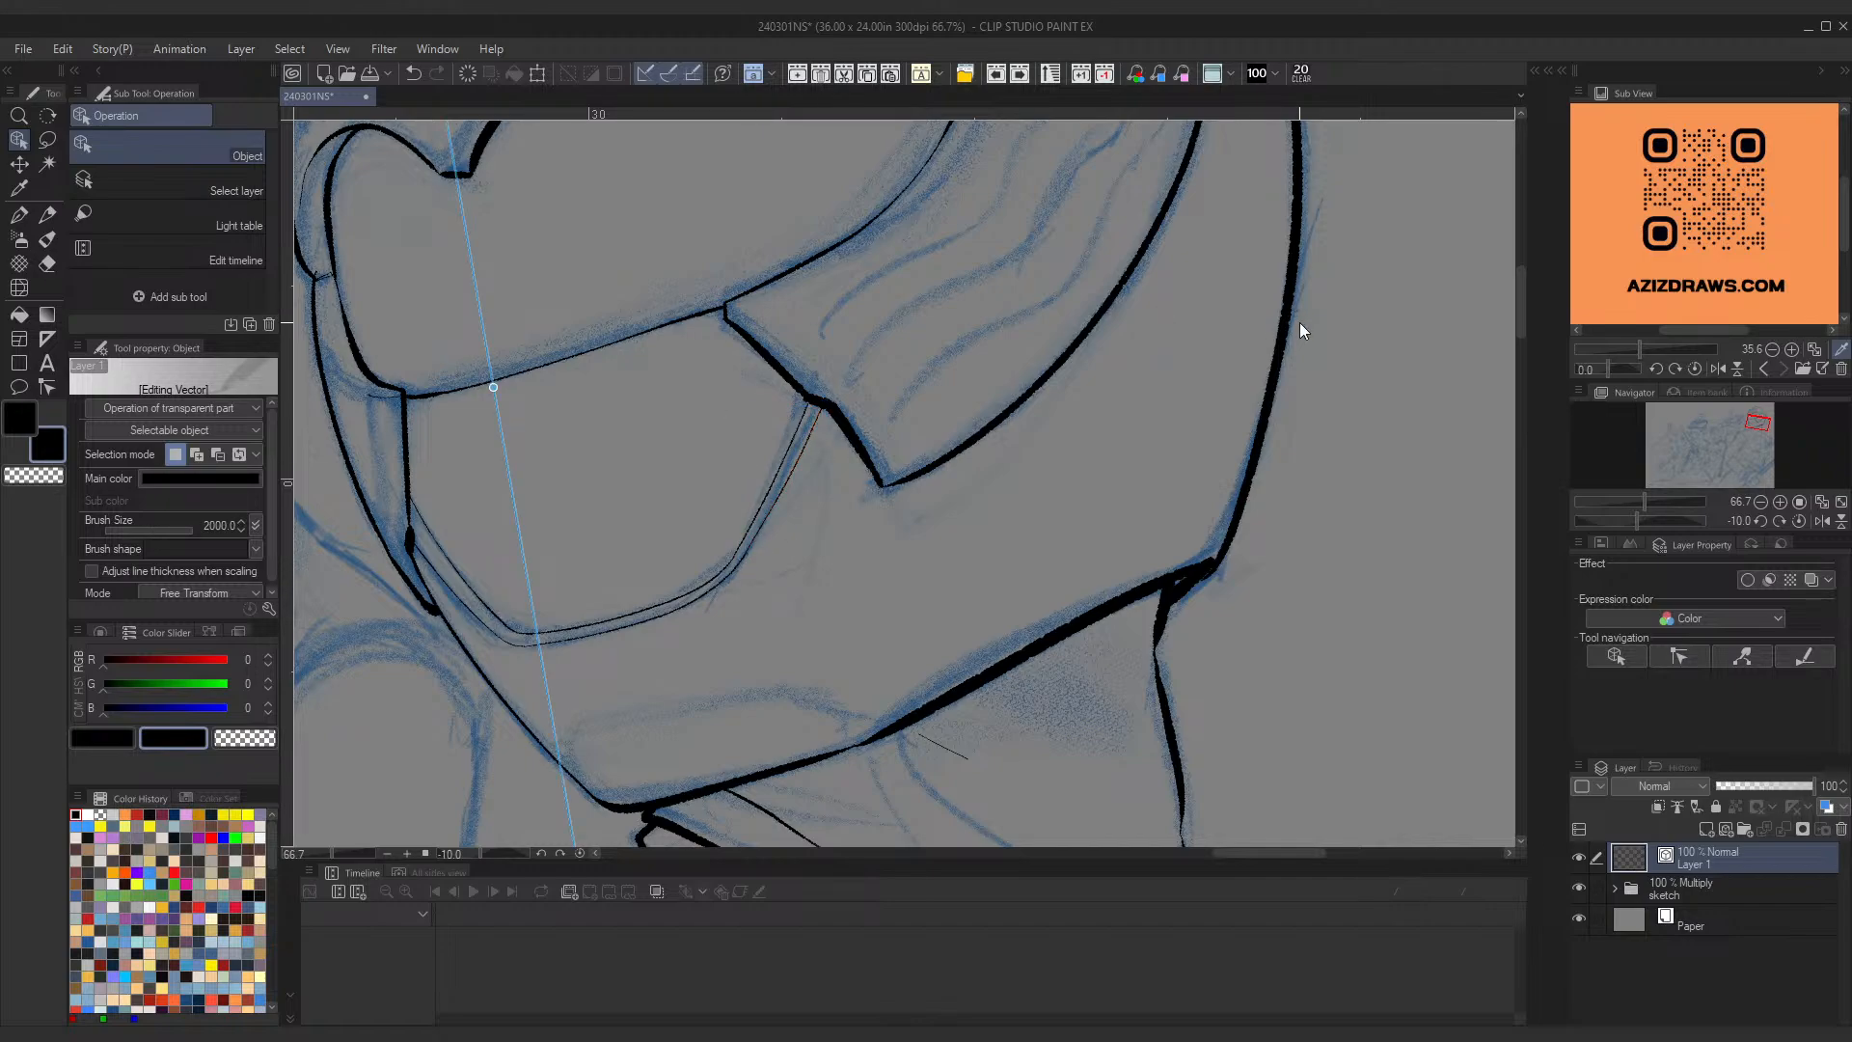
Step: Select the vector line along the helmet's front cheek to examine how it joins the visor outline
{"action": "scroll", "coordinate": [1104, 357], "scroll_direction": "down", "scroll_amount": 5}
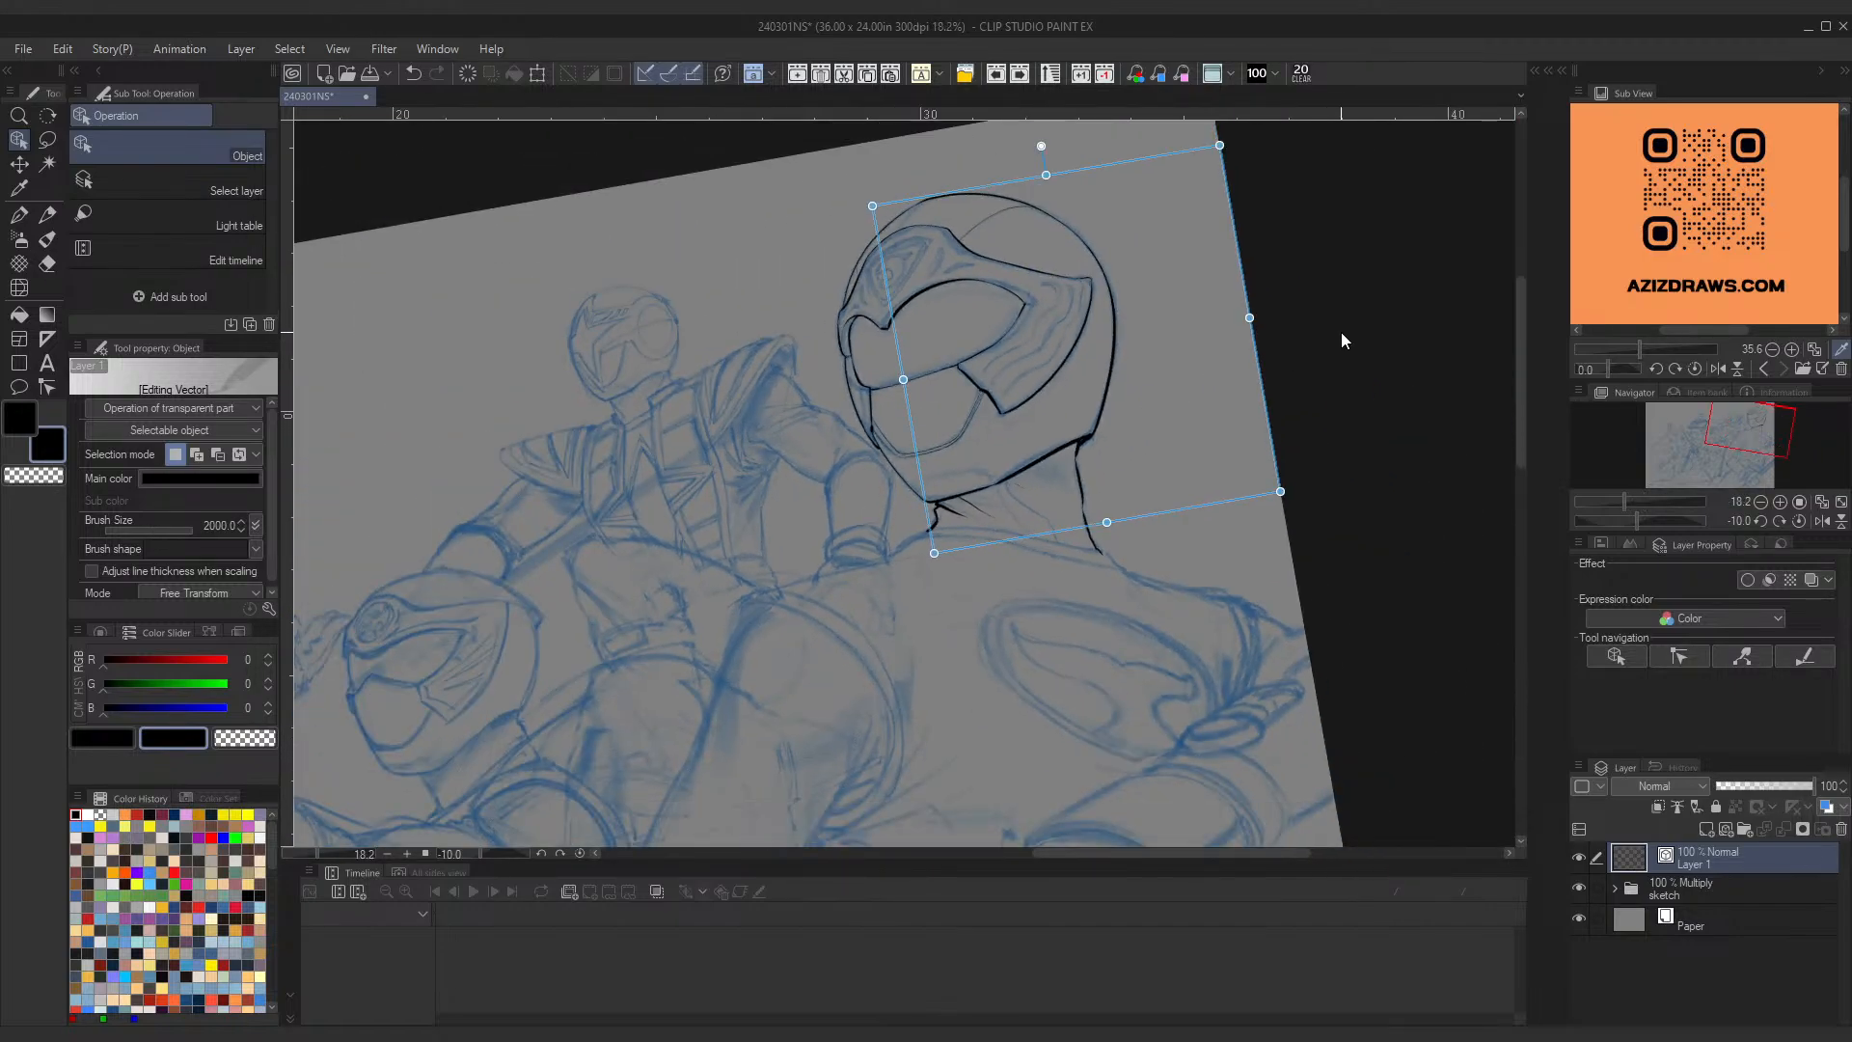
{"action": "left_click", "coordinate": [1341, 332]}
{"action": "scroll", "coordinate": [1003, 319], "scroll_direction": "up", "scroll_amount": 2}
{"action": "scroll", "coordinate": [996, 315], "scroll_direction": "up", "scroll_amount": 5}
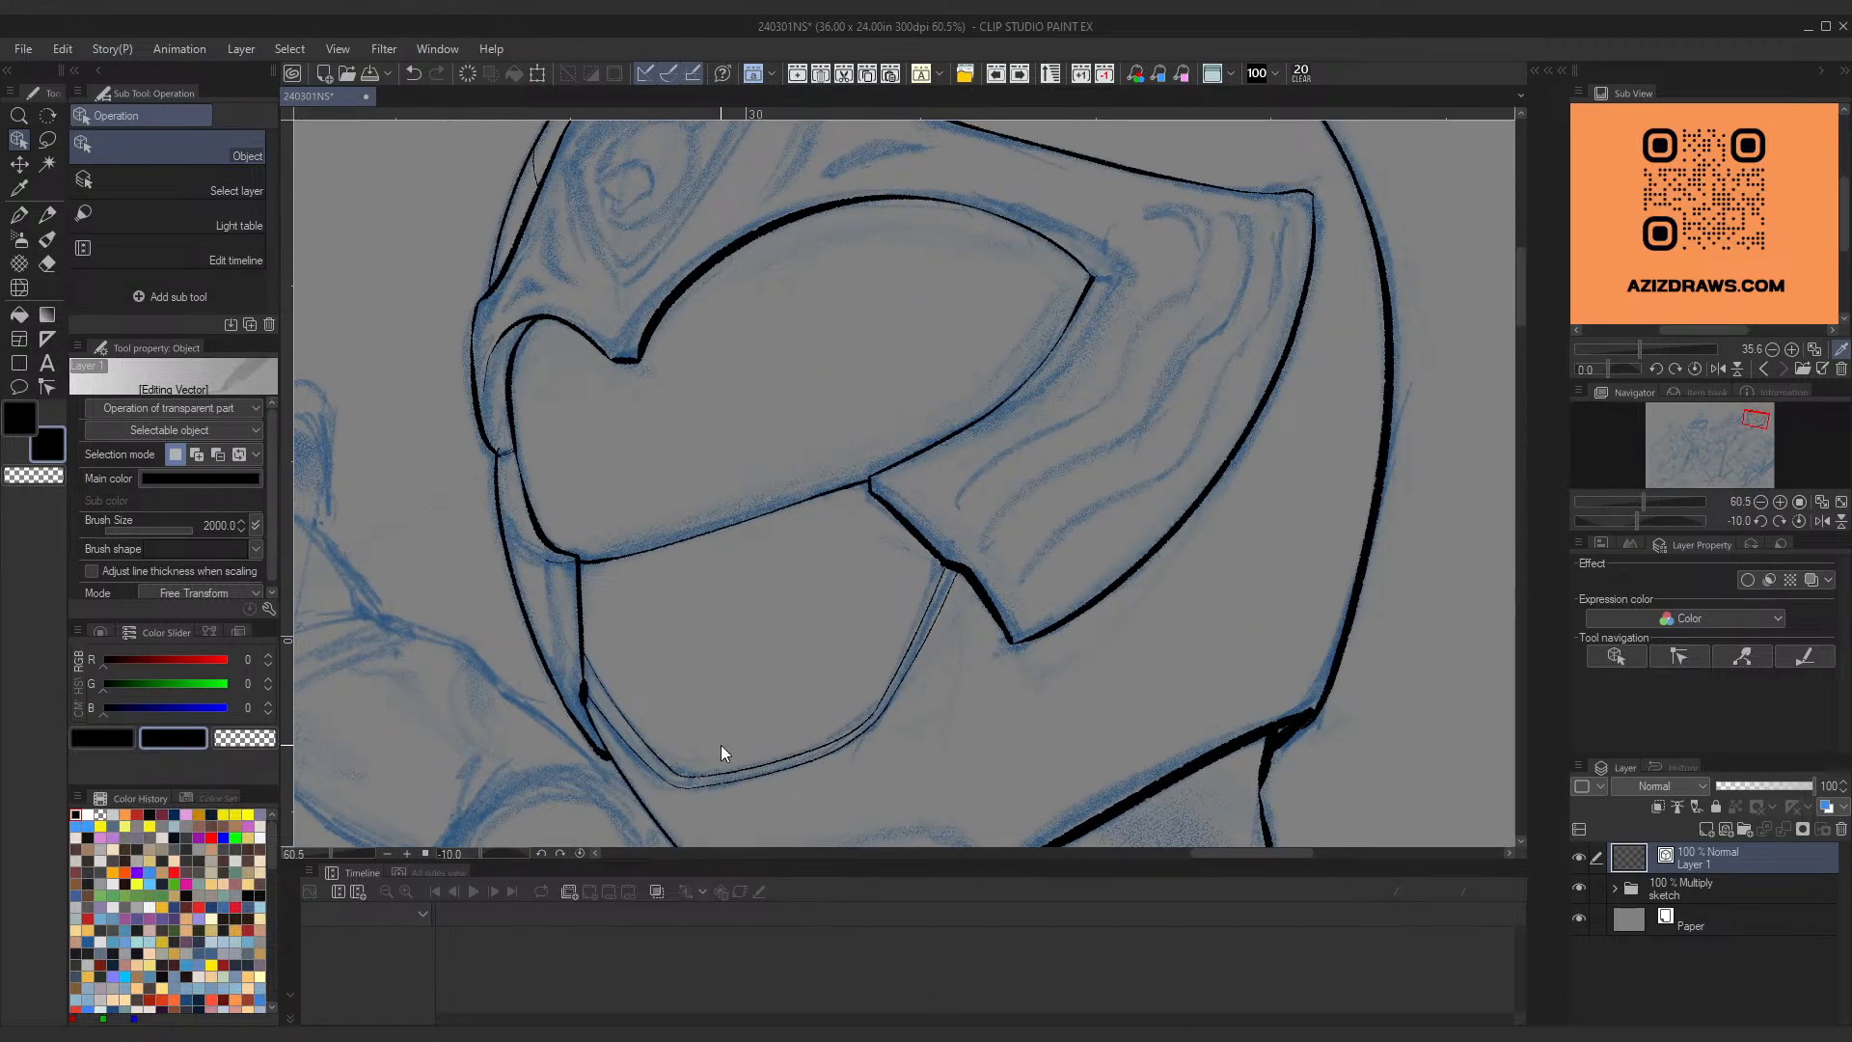
{"action": "left_click", "coordinate": [496, 447]}
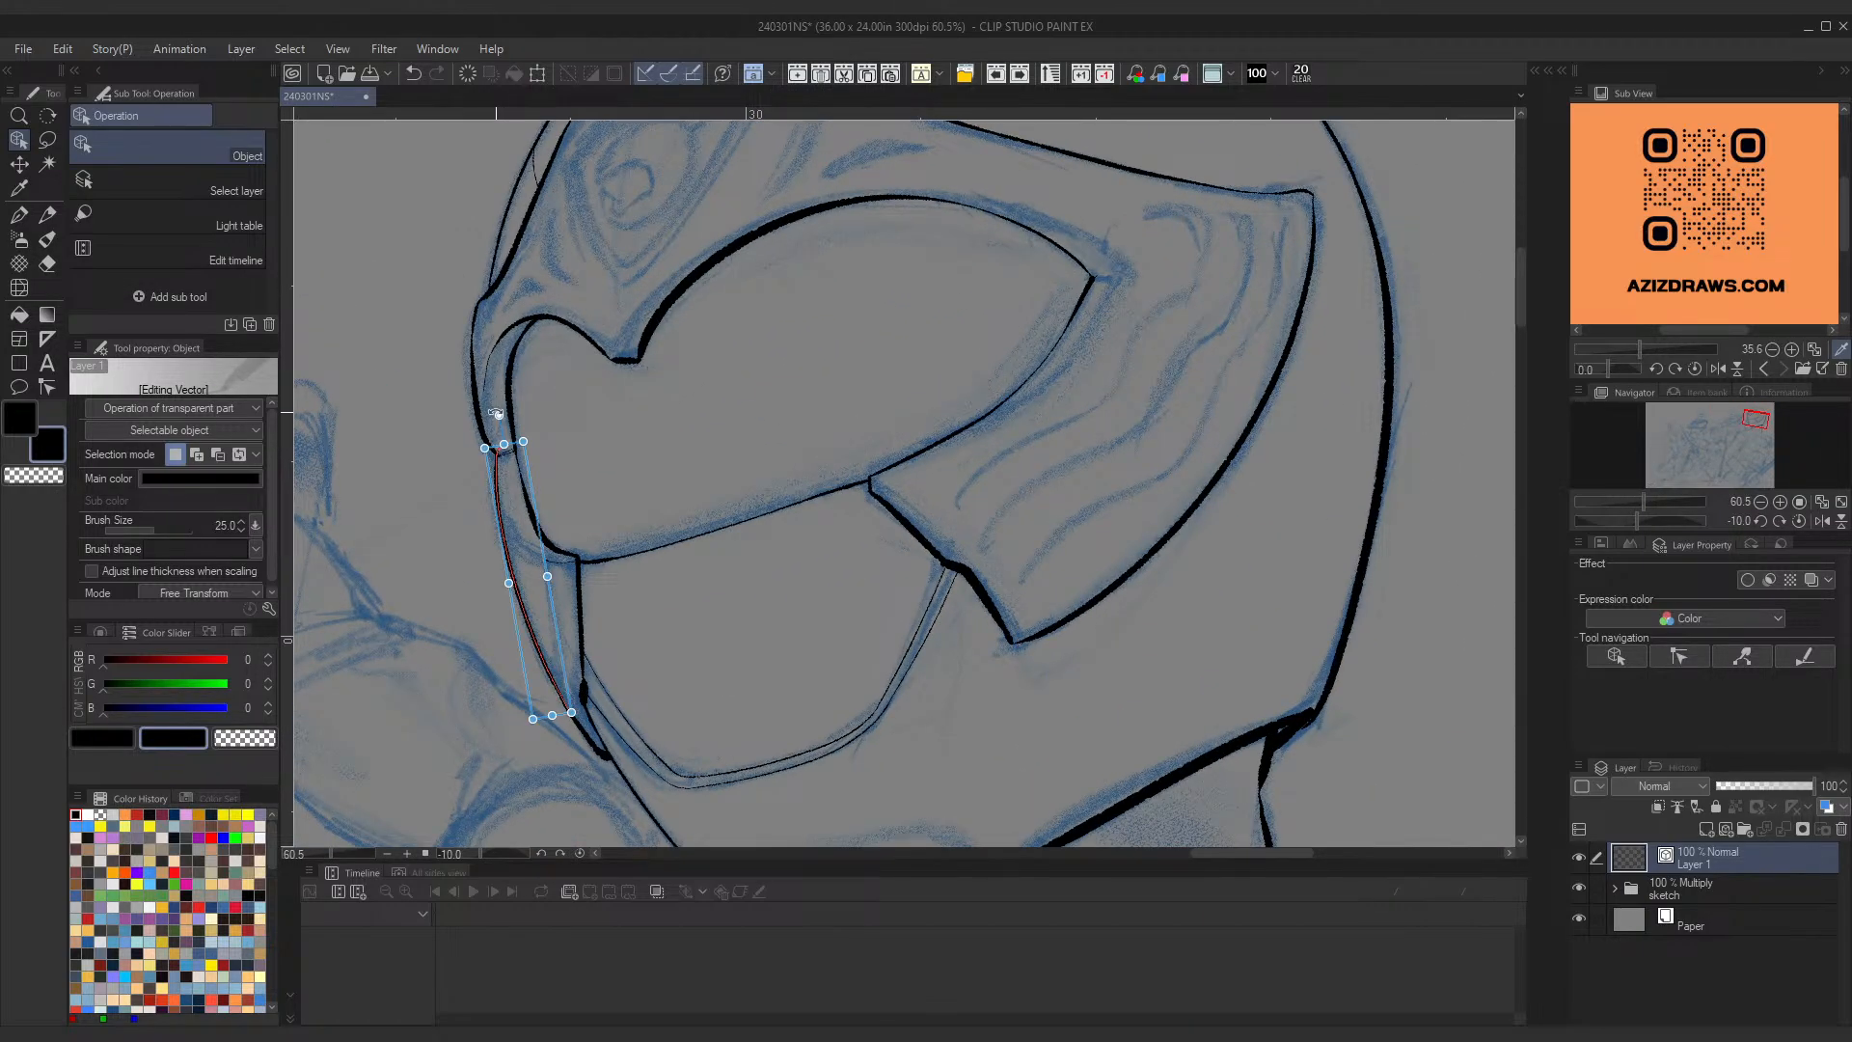
{"action": "left_click", "coordinate": [541, 386]}
{"action": "left_click", "coordinate": [499, 450]}
{"action": "key", "text": "p"}
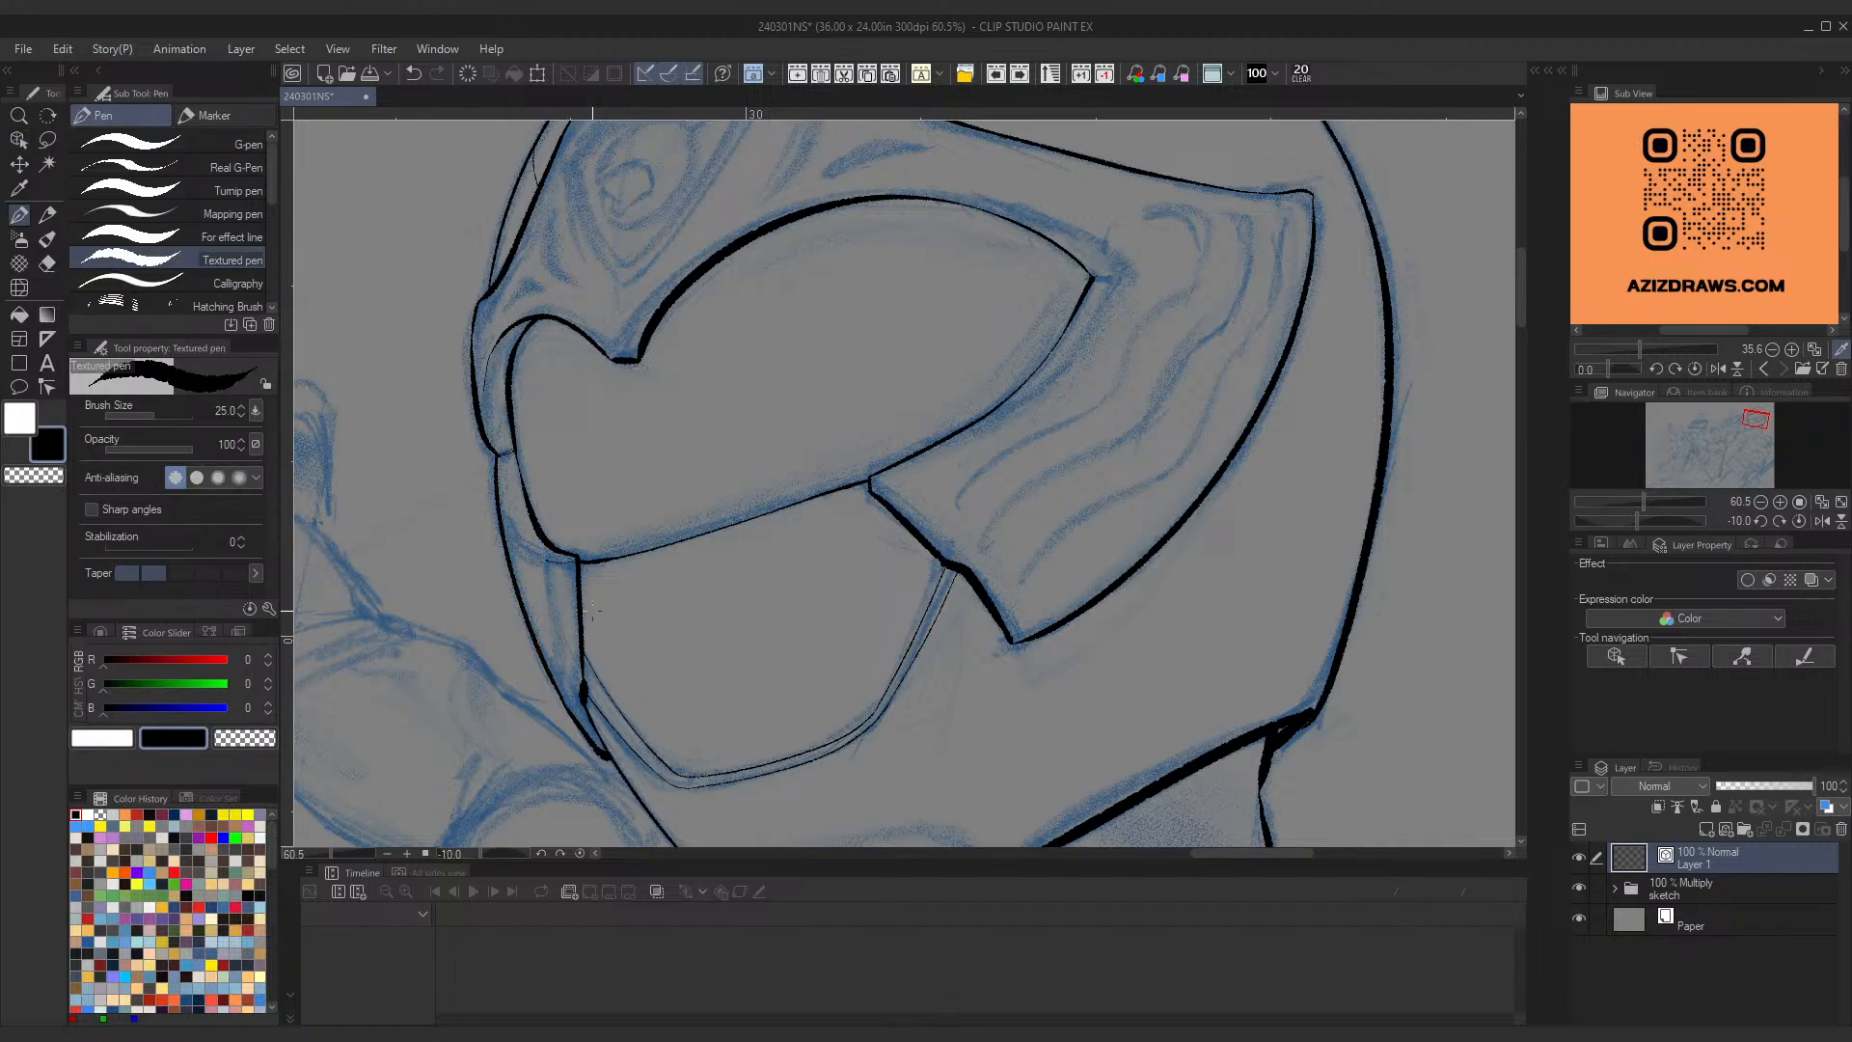
{"action": "mouse_move", "coordinate": [1094, 279]}
{"action": "left_mouse_down"}
{"action": "mouse_move", "coordinate": [1120, 270]}
{"action": "mouse_move", "coordinate": [1090, 359]}
{"action": "mouse_move", "coordinate": [997, 442]}
{"action": "left_mouse_up"}
{"action": "key", "text": "ctrl+z"}
Step: Ink the collar's lower edge below the helmet in two overlapping strokes, redoing them until they follow the sketch
{"action": "left_click_drag", "start_coordinate": [994, 637], "coordinate": [983, 476]}
{"action": "left_click_drag", "start_coordinate": [948, 579], "coordinate": [967, 516]}
{"action": "left_click_drag", "start_coordinate": [1112, 516], "coordinate": [1063, 367]}
{"action": "left_click_drag", "start_coordinate": [979, 480], "coordinate": [1019, 440]}
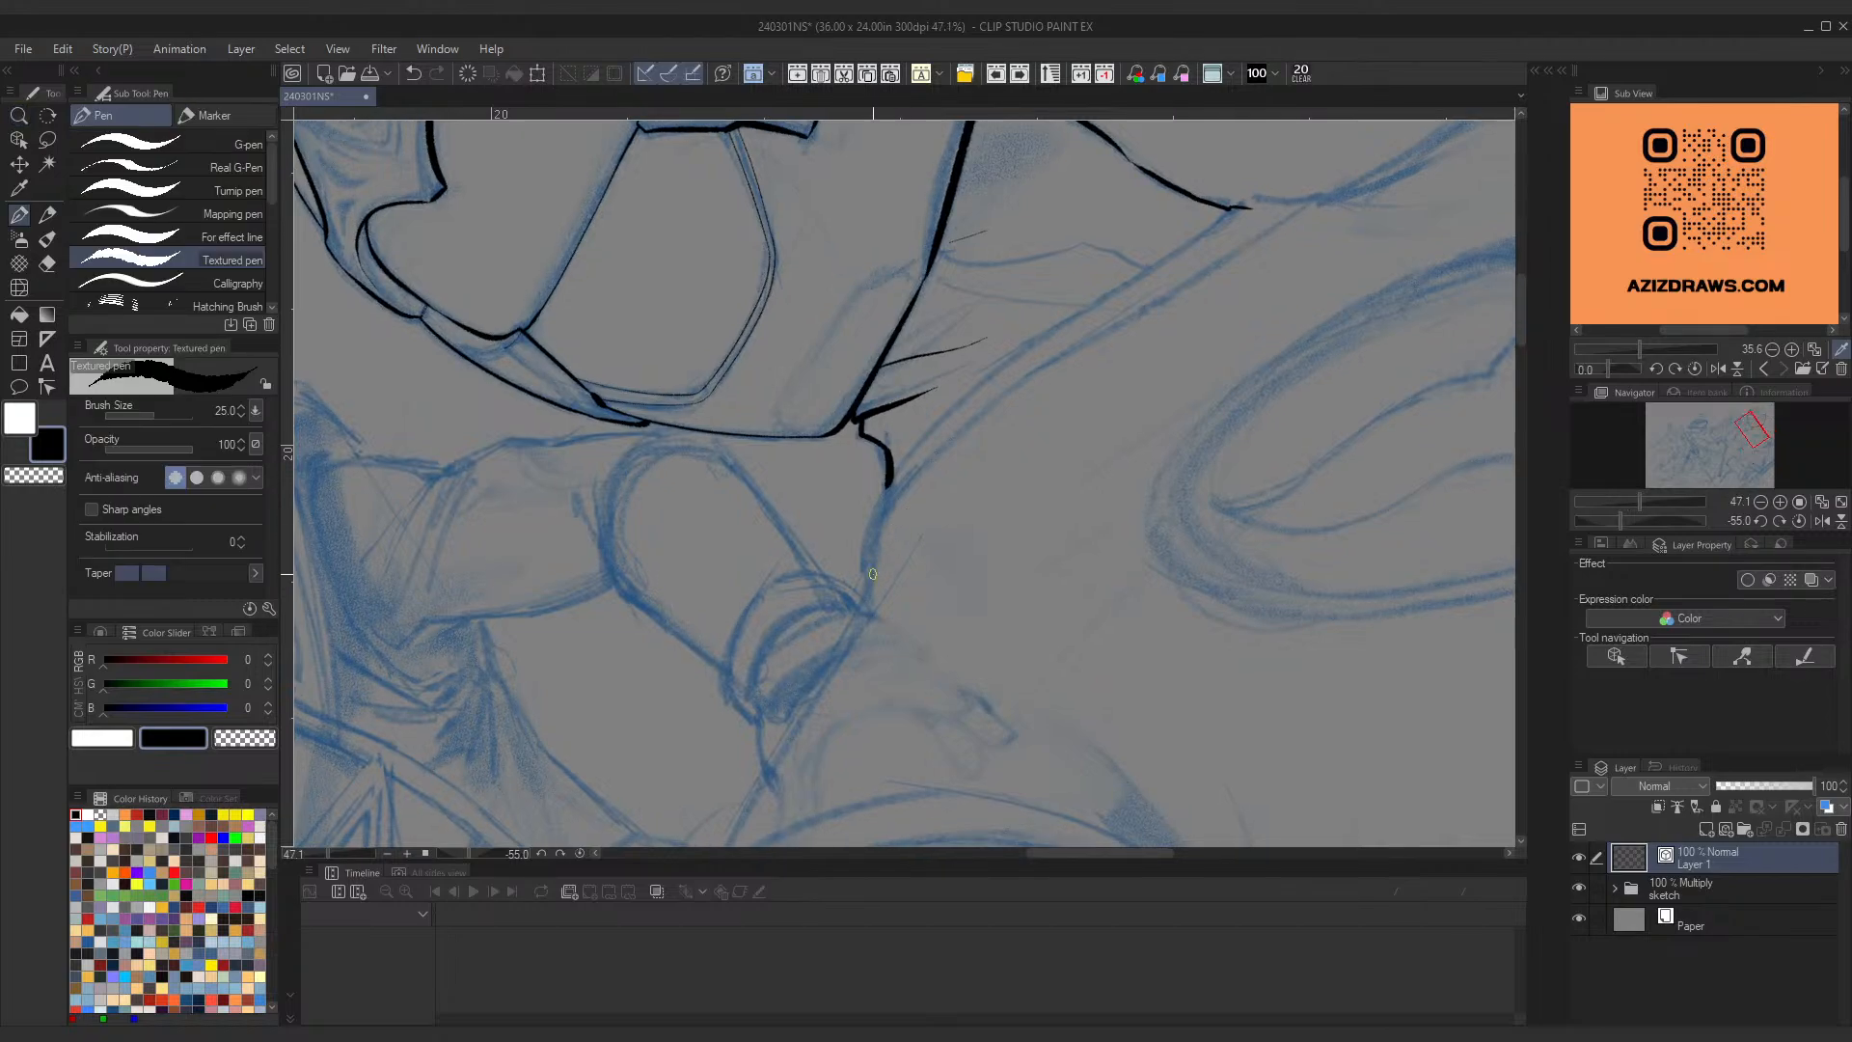
{"action": "left_click_drag", "start_coordinate": [872, 576], "coordinate": [1292, 216]}
{"action": "key", "text": "ctrl+z"}
{"action": "mouse_move", "coordinate": [880, 553]}
{"action": "left_mouse_down"}
{"action": "mouse_move", "coordinate": [1013, 403]}
{"action": "mouse_move", "coordinate": [1276, 213]}
{"action": "left_mouse_up"}
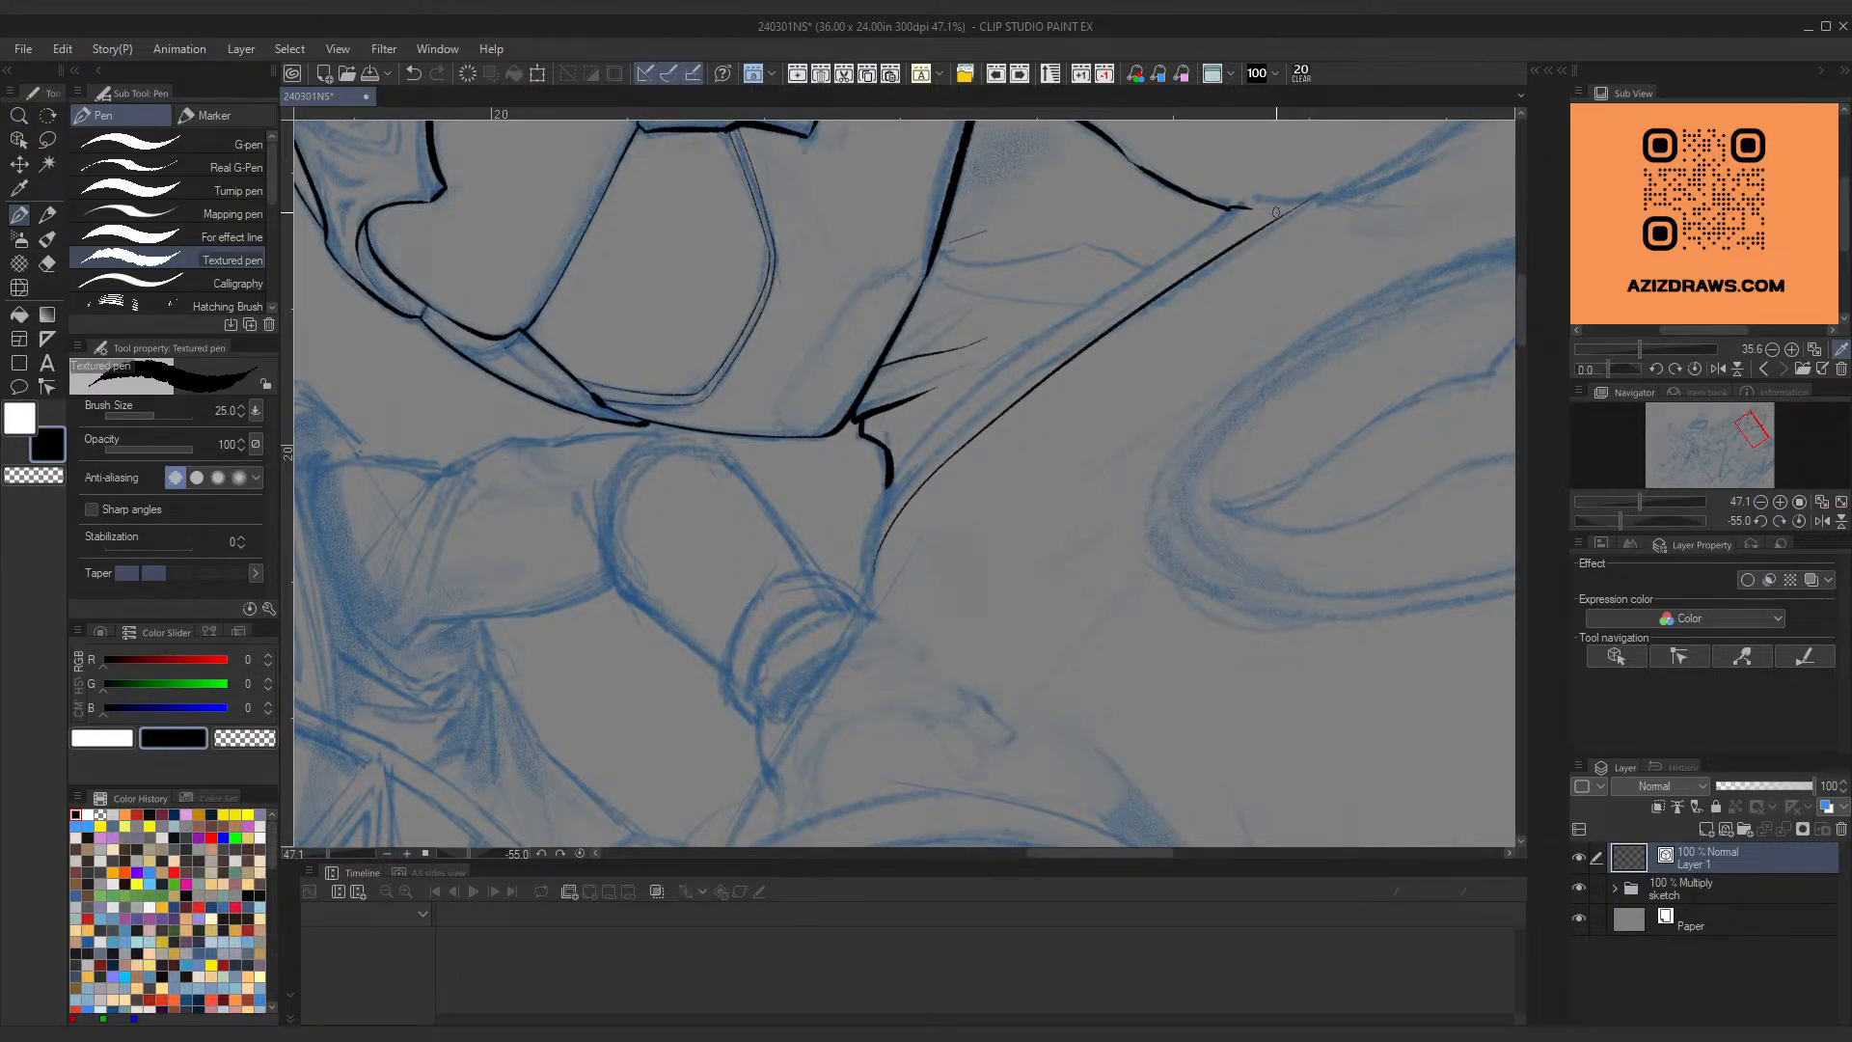
{"action": "key", "text": "ctrl+z"}
{"action": "left_click_drag", "start_coordinate": [872, 569], "coordinate": [1350, 173]}
{"action": "key", "text": "ctrl+z"}
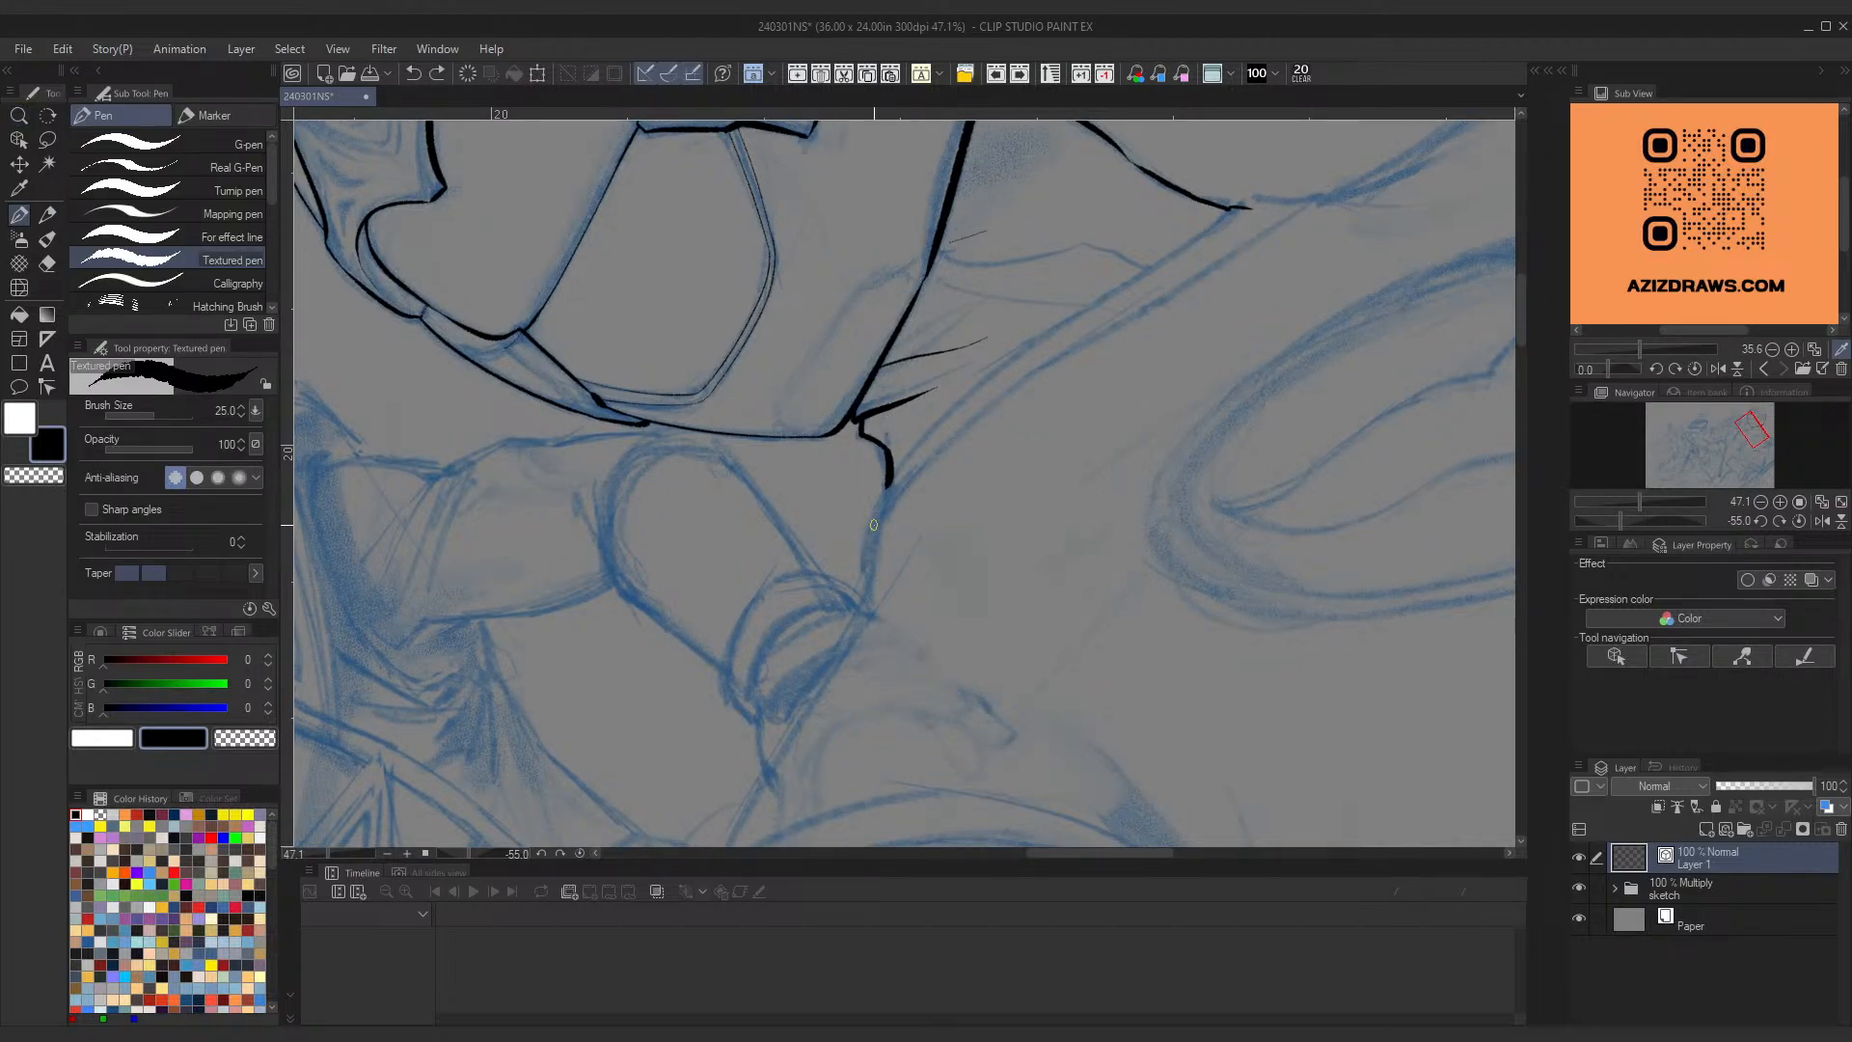
{"action": "mouse_move", "coordinate": [872, 571]}
{"action": "left_mouse_down"}
{"action": "mouse_move", "coordinate": [899, 515]}
{"action": "mouse_move", "coordinate": [1234, 275]}
{"action": "left_mouse_up"}
{"action": "key", "text": "ctrl+z"}
{"action": "left_click_drag", "start_coordinate": [1318, 194], "coordinate": [1105, 357]}
{"action": "key", "text": "ctrl+z"}
{"action": "left_click_drag", "start_coordinate": [1320, 196], "coordinate": [975, 420]}
{"action": "left_click_drag", "start_coordinate": [872, 570], "coordinate": [1200, 293]}
{"action": "key", "text": "ctrl+z"}
{"action": "mouse_move", "coordinate": [870, 583]}
{"action": "left_mouse_down"}
{"action": "mouse_move", "coordinate": [1226, 289]}
{"action": "mouse_move", "coordinate": [1218, 274]}
{"action": "left_mouse_up"}
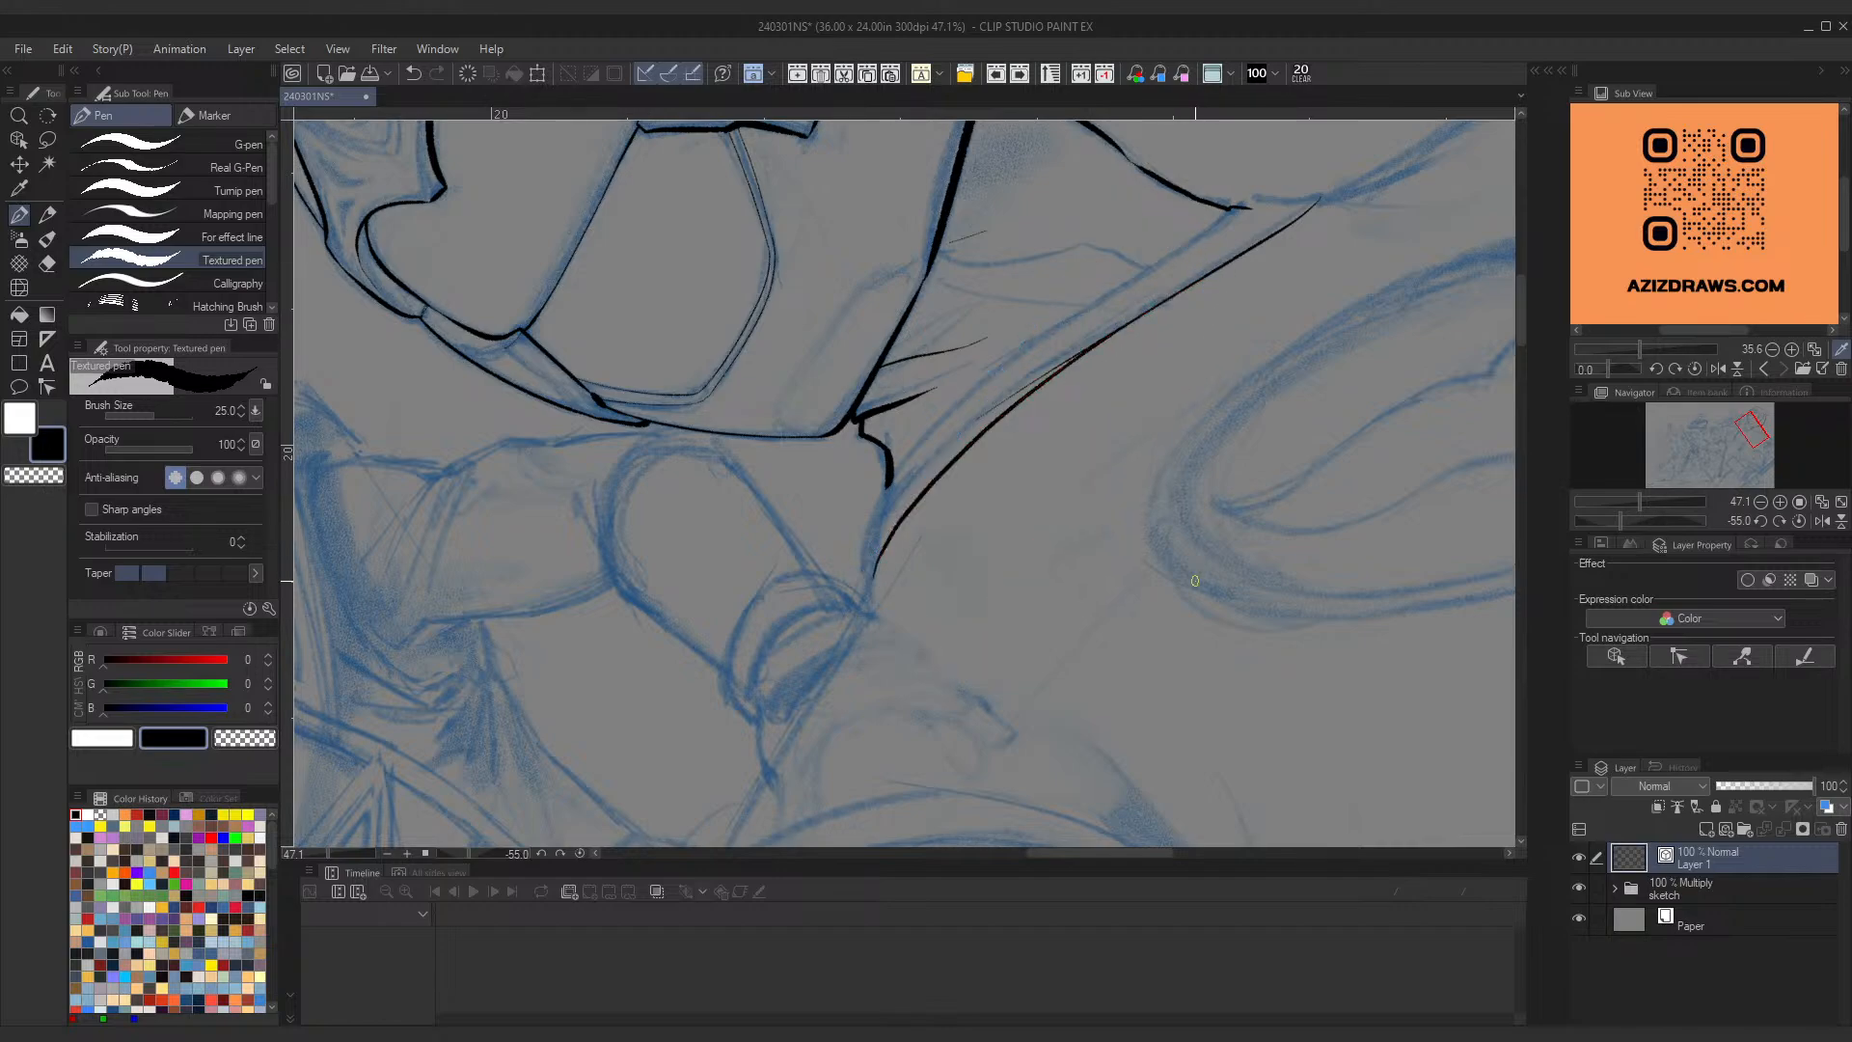
{"action": "key", "text": "ctrl+z"}
{"action": "key", "text": "ctrl+y"}
Step: Trim the overlap in the collar's lower edge and stretch its rear segment to reach the shoulder line
{"action": "left_click", "coordinate": [1314, 212], "text": "ctrl"}
{"action": "mouse_move", "coordinate": [975, 425]}
{"action": "left_mouse_down"}
{"action": "mouse_move", "coordinate": [1106, 344]}
{"action": "mouse_move", "coordinate": [1054, 375]}
{"action": "left_mouse_up"}
{"action": "left_click", "coordinate": [1096, 357], "text": "ctrl"}
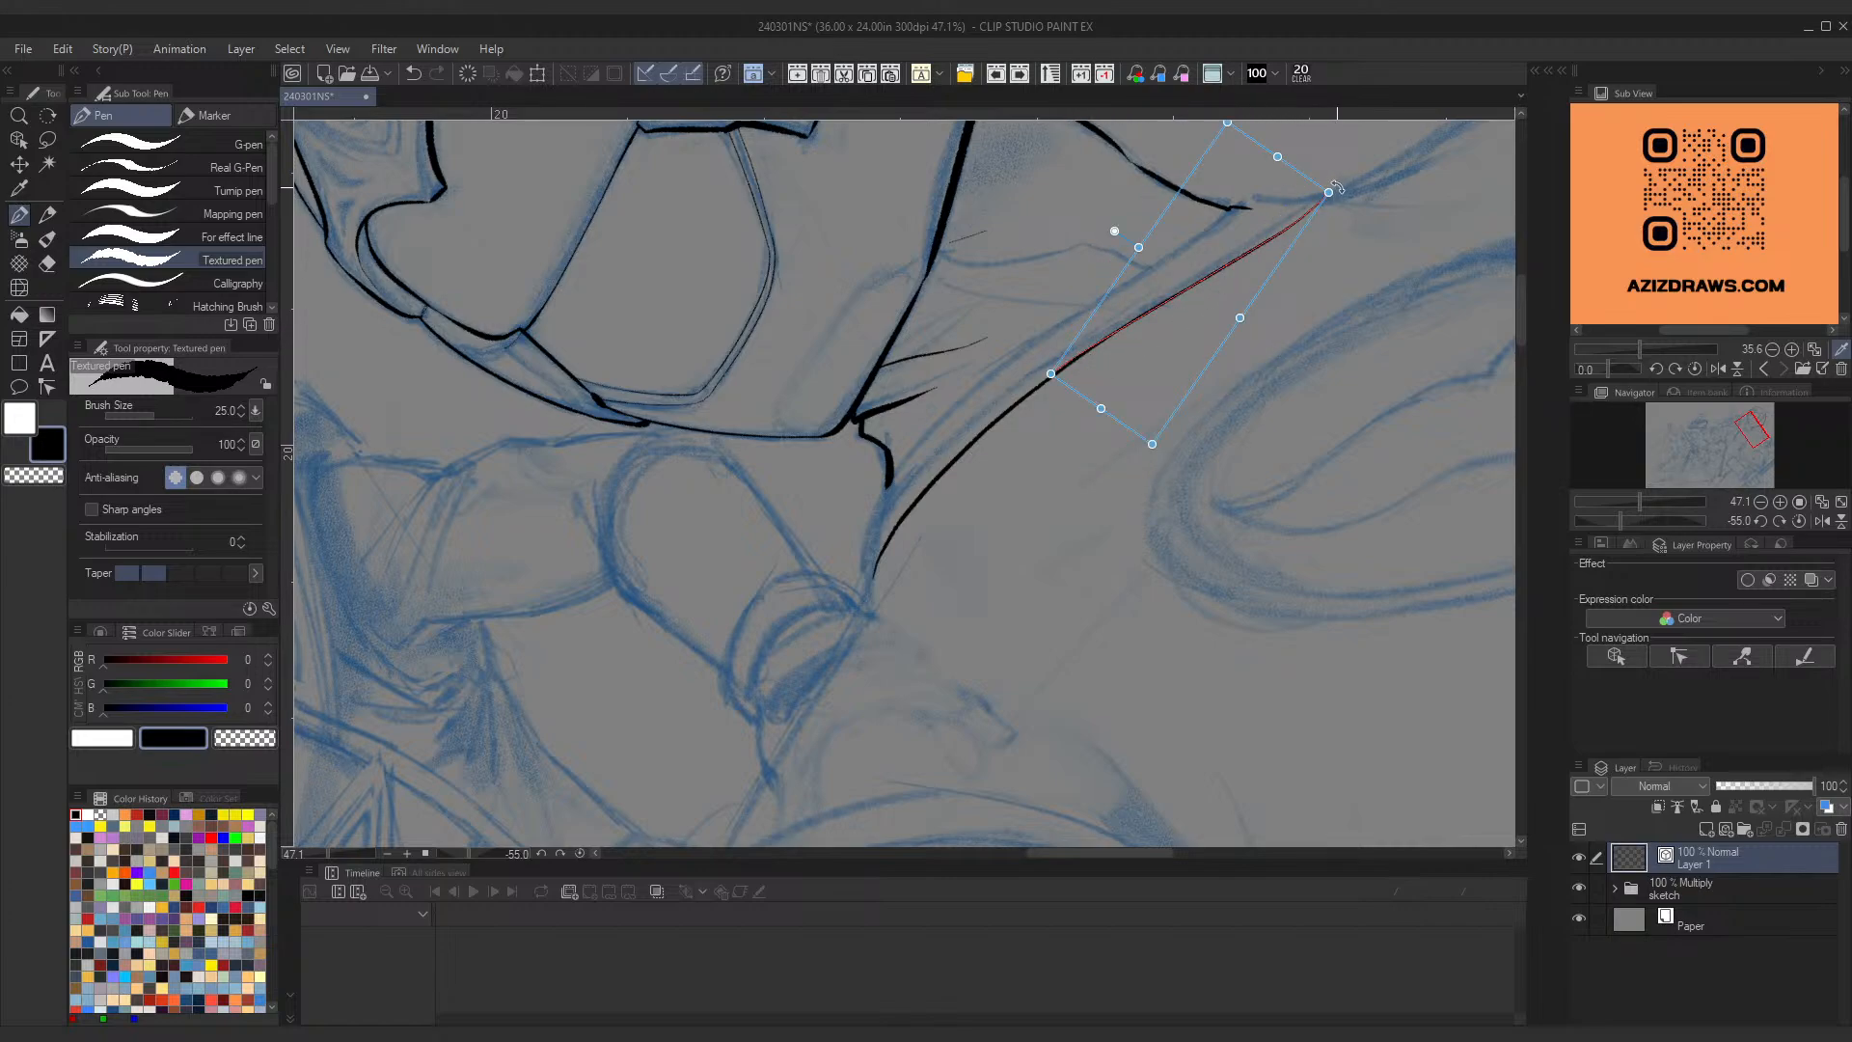
{"action": "left_click_drag", "start_coordinate": [1336, 186], "coordinate": [1337, 188]}
{"action": "left_click", "coordinate": [1198, 363], "text": "ctrl"}
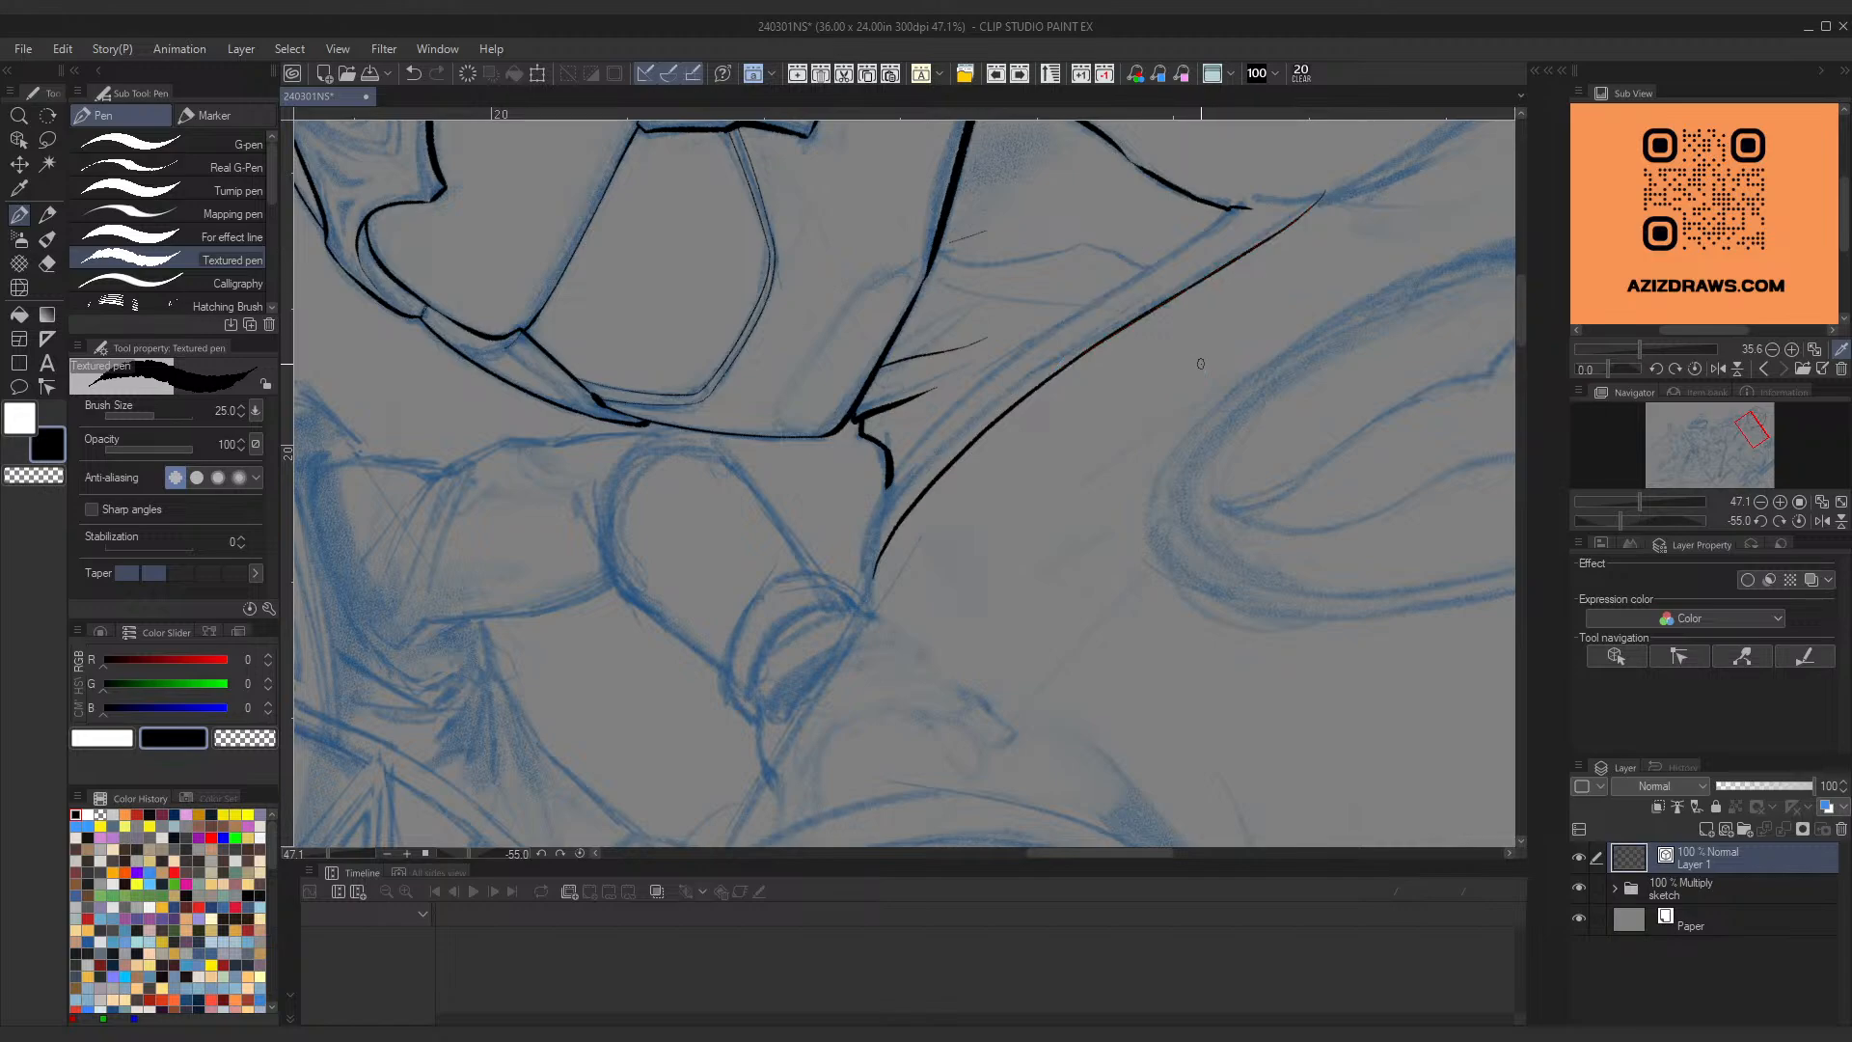
Step: Ink the front part of the collar's upper edge, starting from the base of the neck
{"action": "left_click", "coordinate": [1151, 316], "text": "ctrl"}
{"action": "left_click_drag", "start_coordinate": [874, 515], "coordinate": [1141, 280]}
{"action": "key", "text": "ctrl+z"}
{"action": "left_click_drag", "start_coordinate": [878, 506], "coordinate": [1165, 272]}
{"action": "key", "text": "ctrl+z"}
{"action": "left_click_drag", "start_coordinate": [879, 497], "coordinate": [1192, 267]}
{"action": "key", "text": "ctrl+z"}
{"action": "left_click_drag", "start_coordinate": [881, 491], "coordinate": [1175, 267]}
{"action": "key", "text": "ctrl+z"}
{"action": "mouse_move", "coordinate": [880, 494]}
{"action": "left_mouse_down"}
{"action": "mouse_move", "coordinate": [1236, 199]}
{"action": "mouse_move", "coordinate": [1088, 318]}
{"action": "left_mouse_up"}
{"action": "key", "text": "ctrl+z"}
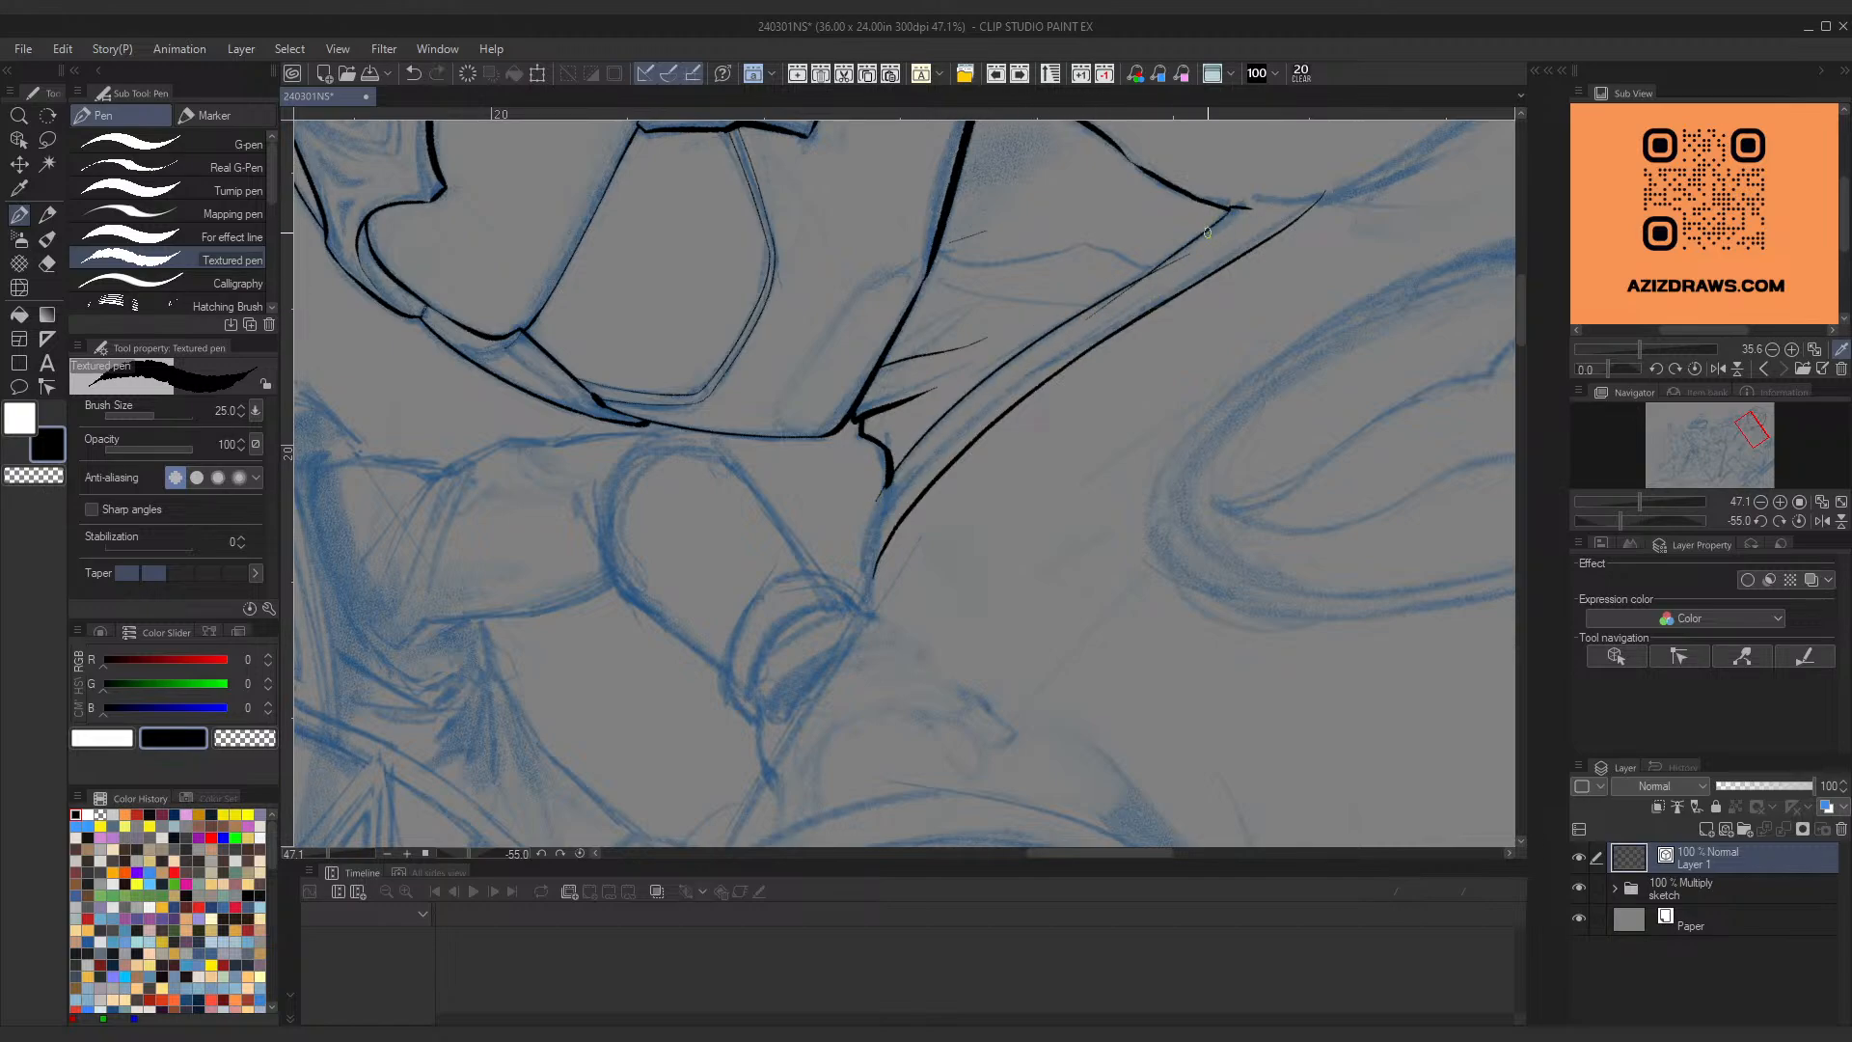
Step: Ink the rear part of the collar's upper edge from the back of the neck and clean up the overlap
{"action": "key", "text": "ctrl+z"}
{"action": "left_click_drag", "start_coordinate": [1232, 207], "coordinate": [1069, 313]}
{"action": "key", "text": "ctrl+z"}
{"action": "left_click_drag", "start_coordinate": [1233, 206], "coordinate": [1037, 331]}
{"action": "key", "text": "ctrl+z"}
{"action": "left_click_drag", "start_coordinate": [1235, 206], "coordinate": [1055, 326]}
{"action": "left_click", "coordinate": [1168, 263], "text": "ctrl"}
{"action": "left_click", "coordinate": [1183, 257]}
Step: Ink the short tapered line that closes the collar's front end and runs down onto the chest
{"action": "left_click_drag", "start_coordinate": [883, 486], "coordinate": [861, 616]}
{"action": "key", "text": "ctrl+z"}
{"action": "left_click_drag", "start_coordinate": [882, 490], "coordinate": [861, 603]}
{"action": "key", "text": "ctrl+z"}
{"action": "mouse_move", "coordinate": [884, 488]}
{"action": "left_mouse_down"}
{"action": "mouse_move", "coordinate": [872, 598]}
{"action": "mouse_move", "coordinate": [873, 571]}
{"action": "mouse_move", "coordinate": [847, 629]}
{"action": "left_mouse_up"}
{"action": "key", "text": "ctrl+z"}
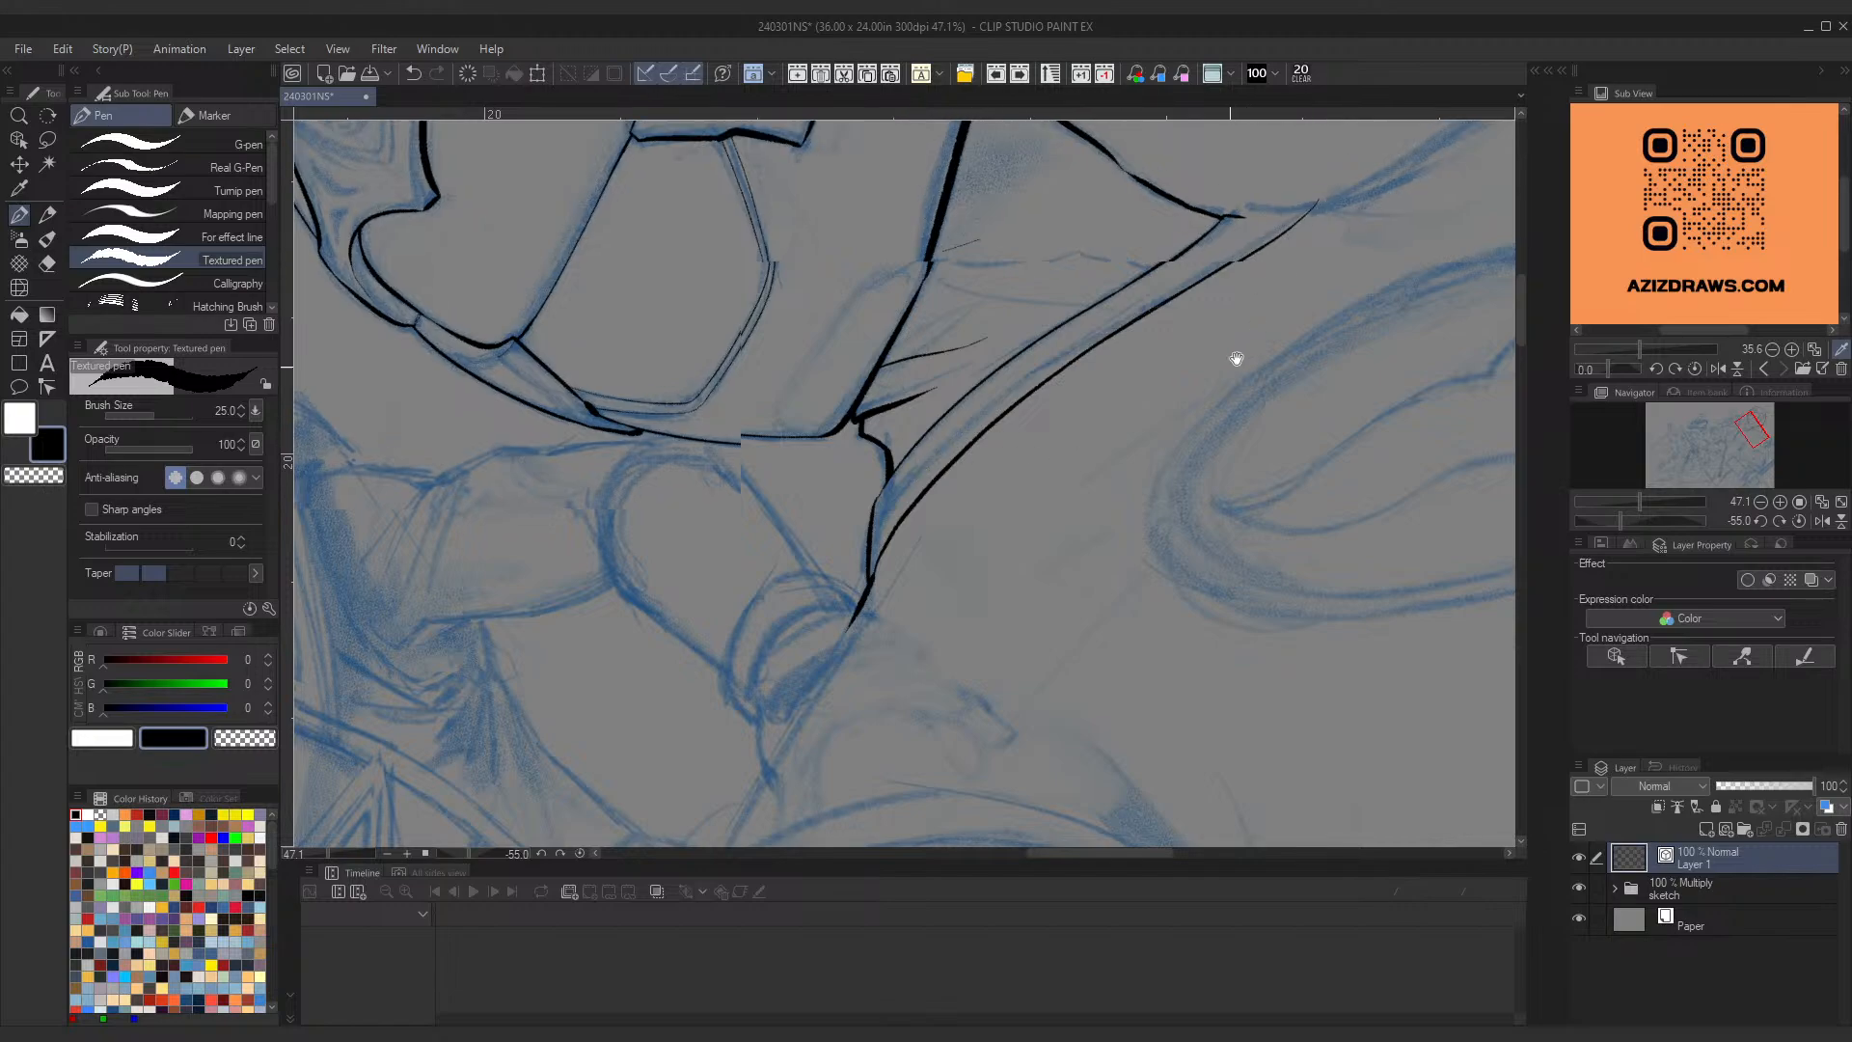
Step: Ink the short line closing the collar's rear end, from the back of the neck down to the shoulder
{"action": "left_click_drag", "start_coordinate": [1237, 362], "coordinate": [1039, 546]}
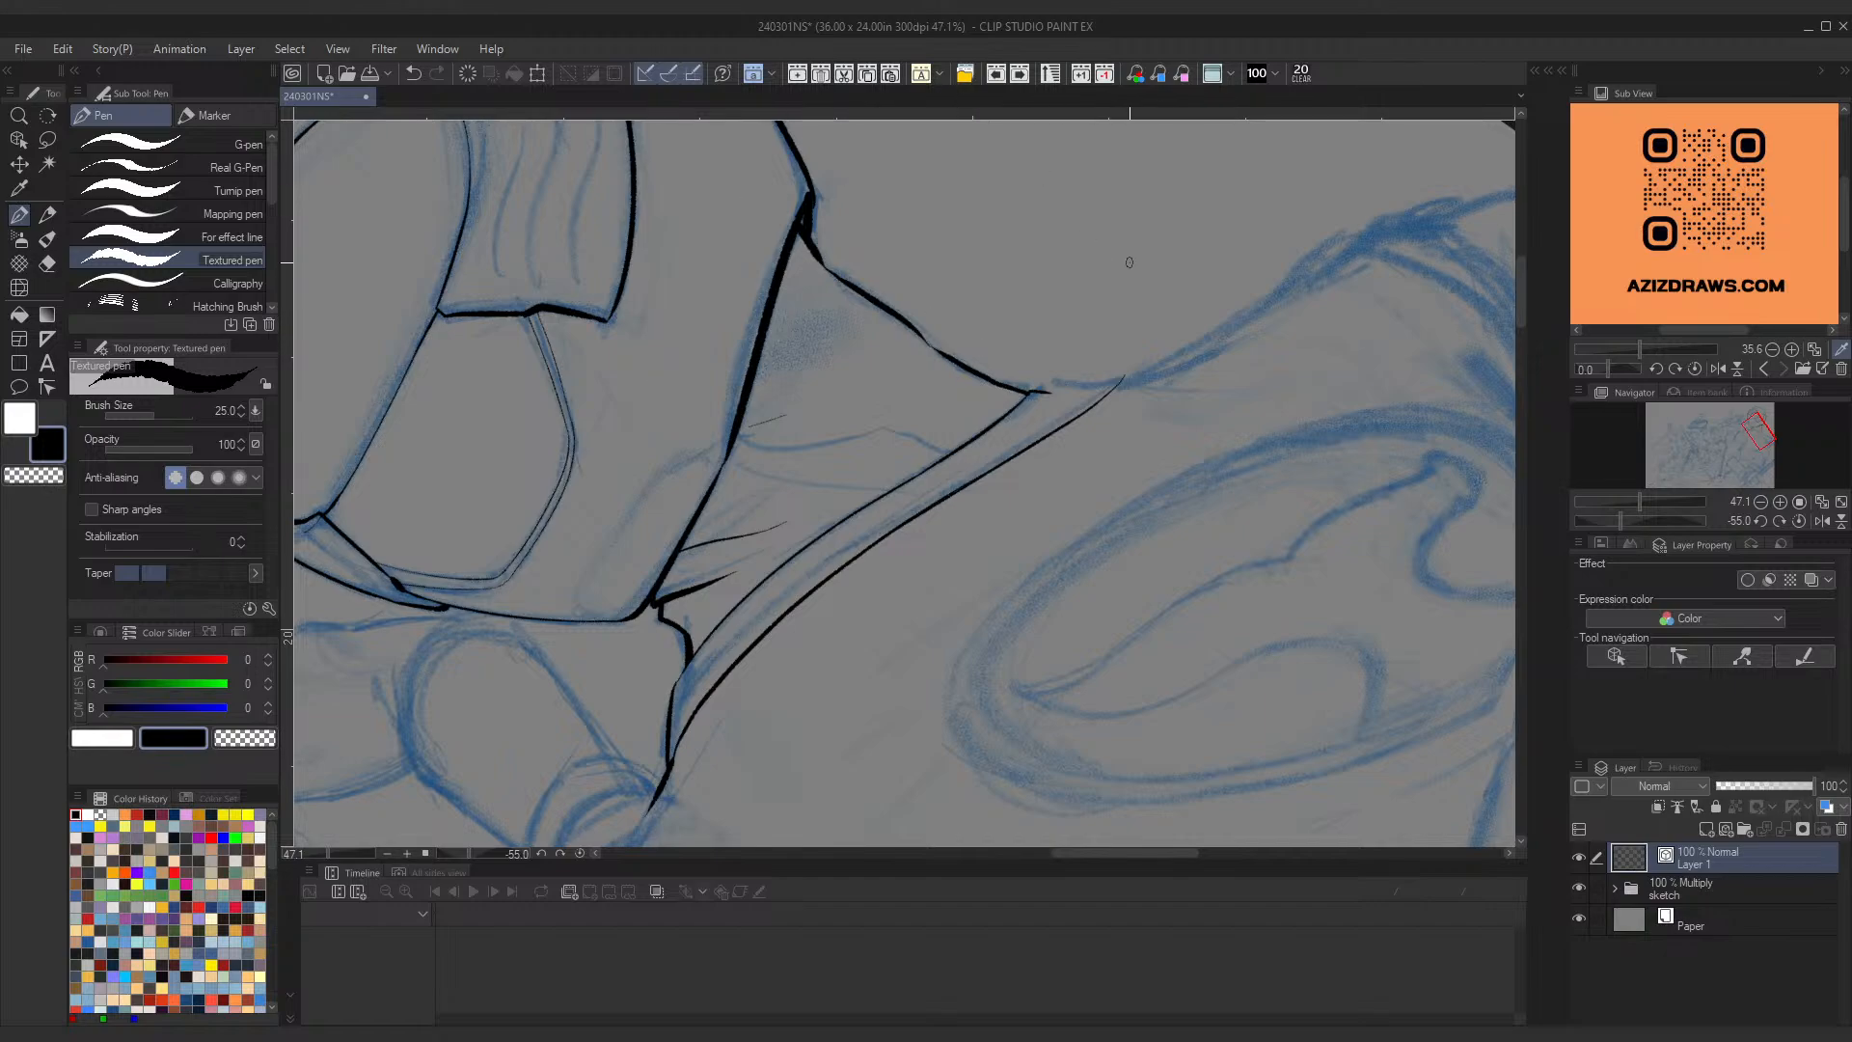
{"action": "key", "text": "r"}
{"action": "mouse_move", "coordinate": [1112, 356]}
{"action": "left_mouse_down"}
{"action": "mouse_move", "coordinate": [1125, 521]}
{"action": "mouse_move", "coordinate": [1067, 626]}
{"action": "mouse_move", "coordinate": [1028, 403]}
{"action": "mouse_move", "coordinate": [1059, 468]}
{"action": "left_mouse_up"}
{"action": "key", "text": "space"}
{"action": "left_click", "coordinate": [1013, 375], "text": "ctrl"}
{"action": "key", "text": "ctrl+z"}
{"action": "left_click_drag", "start_coordinate": [1016, 384], "coordinate": [1059, 459]}
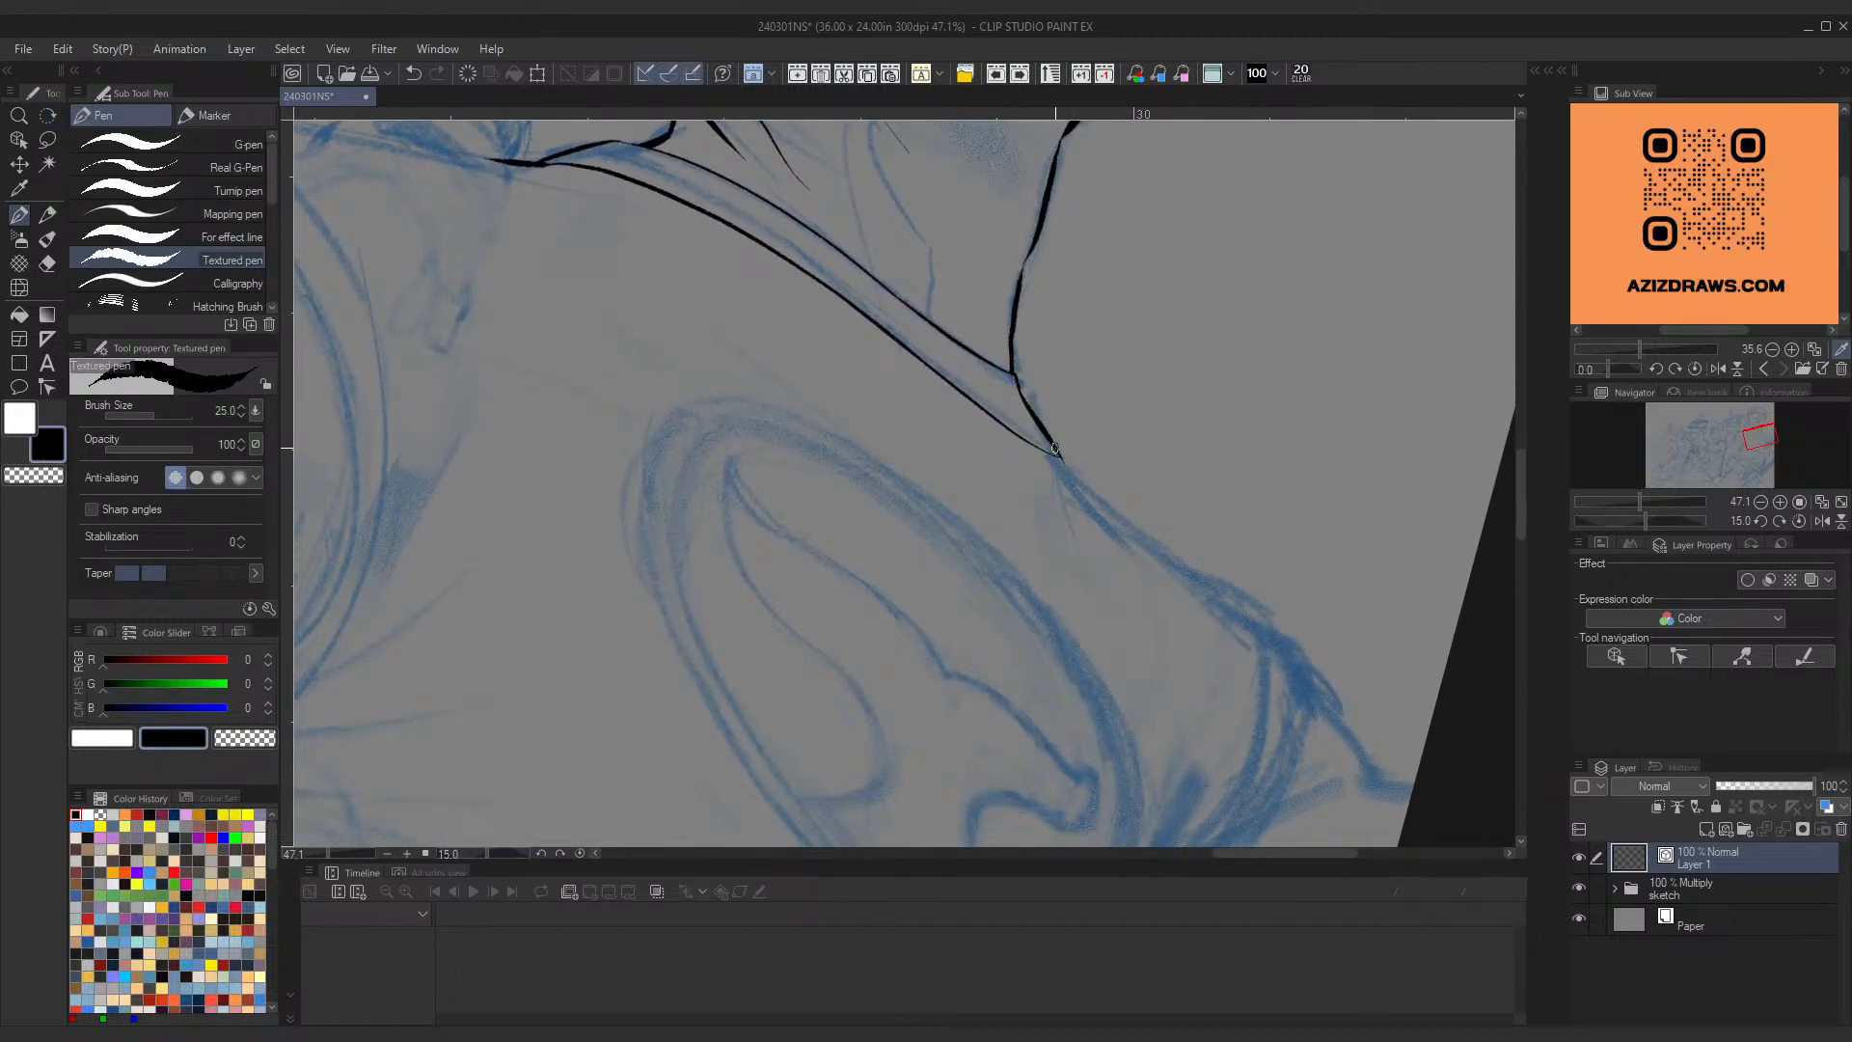
{"action": "key", "text": "ctrl+z"}
{"action": "left_click_drag", "start_coordinate": [1018, 386], "coordinate": [1061, 461]}
{"action": "key", "text": "ctrl+z"}
{"action": "left_click_drag", "start_coordinate": [1017, 385], "coordinate": [1056, 456]}
{"action": "key", "text": "ctrl+z"}
{"action": "key", "text": "ctrl+z"}
{"action": "left_click_drag", "start_coordinate": [1047, 453], "coordinate": [1062, 473]}
{"action": "key", "text": "ctrl+z"}
{"action": "left_click_drag", "start_coordinate": [1057, 458], "coordinate": [1059, 458]}
{"action": "key", "text": "ctrl+z"}
Step: Ink a thin tapered crease running down over the shoulder from the collar's rear corner
{"action": "left_click_drag", "start_coordinate": [1017, 391], "coordinate": [1110, 516]}
{"action": "key", "text": "ctrl+z"}
{"action": "key", "text": "ctrl+z"}
{"action": "key", "text": "ctrl+z"}
{"action": "left_click_drag", "start_coordinate": [1049, 461], "coordinate": [1072, 534]}
{"action": "key", "text": "ctrl+z"}
{"action": "left_click_drag", "start_coordinate": [1050, 458], "coordinate": [1092, 550]}
{"action": "key", "text": "ctrl+z"}
{"action": "key", "text": "ctrl+z"}
{"action": "key", "text": "ctrl+z"}
{"action": "left_click_drag", "start_coordinate": [1051, 465], "coordinate": [1090, 560]}
{"action": "key", "text": "ctrl+z"}
{"action": "left_click_drag", "start_coordinate": [1050, 467], "coordinate": [1100, 567]}
Step: Ink two short tapered fold lines on the upper arm beside the oval shoulder emblem
{"action": "scroll", "coordinate": [942, 380], "scroll_direction": "down", "scroll_amount": 4}
{"action": "scroll", "coordinate": [926, 372], "scroll_direction": "up", "scroll_amount": 3}
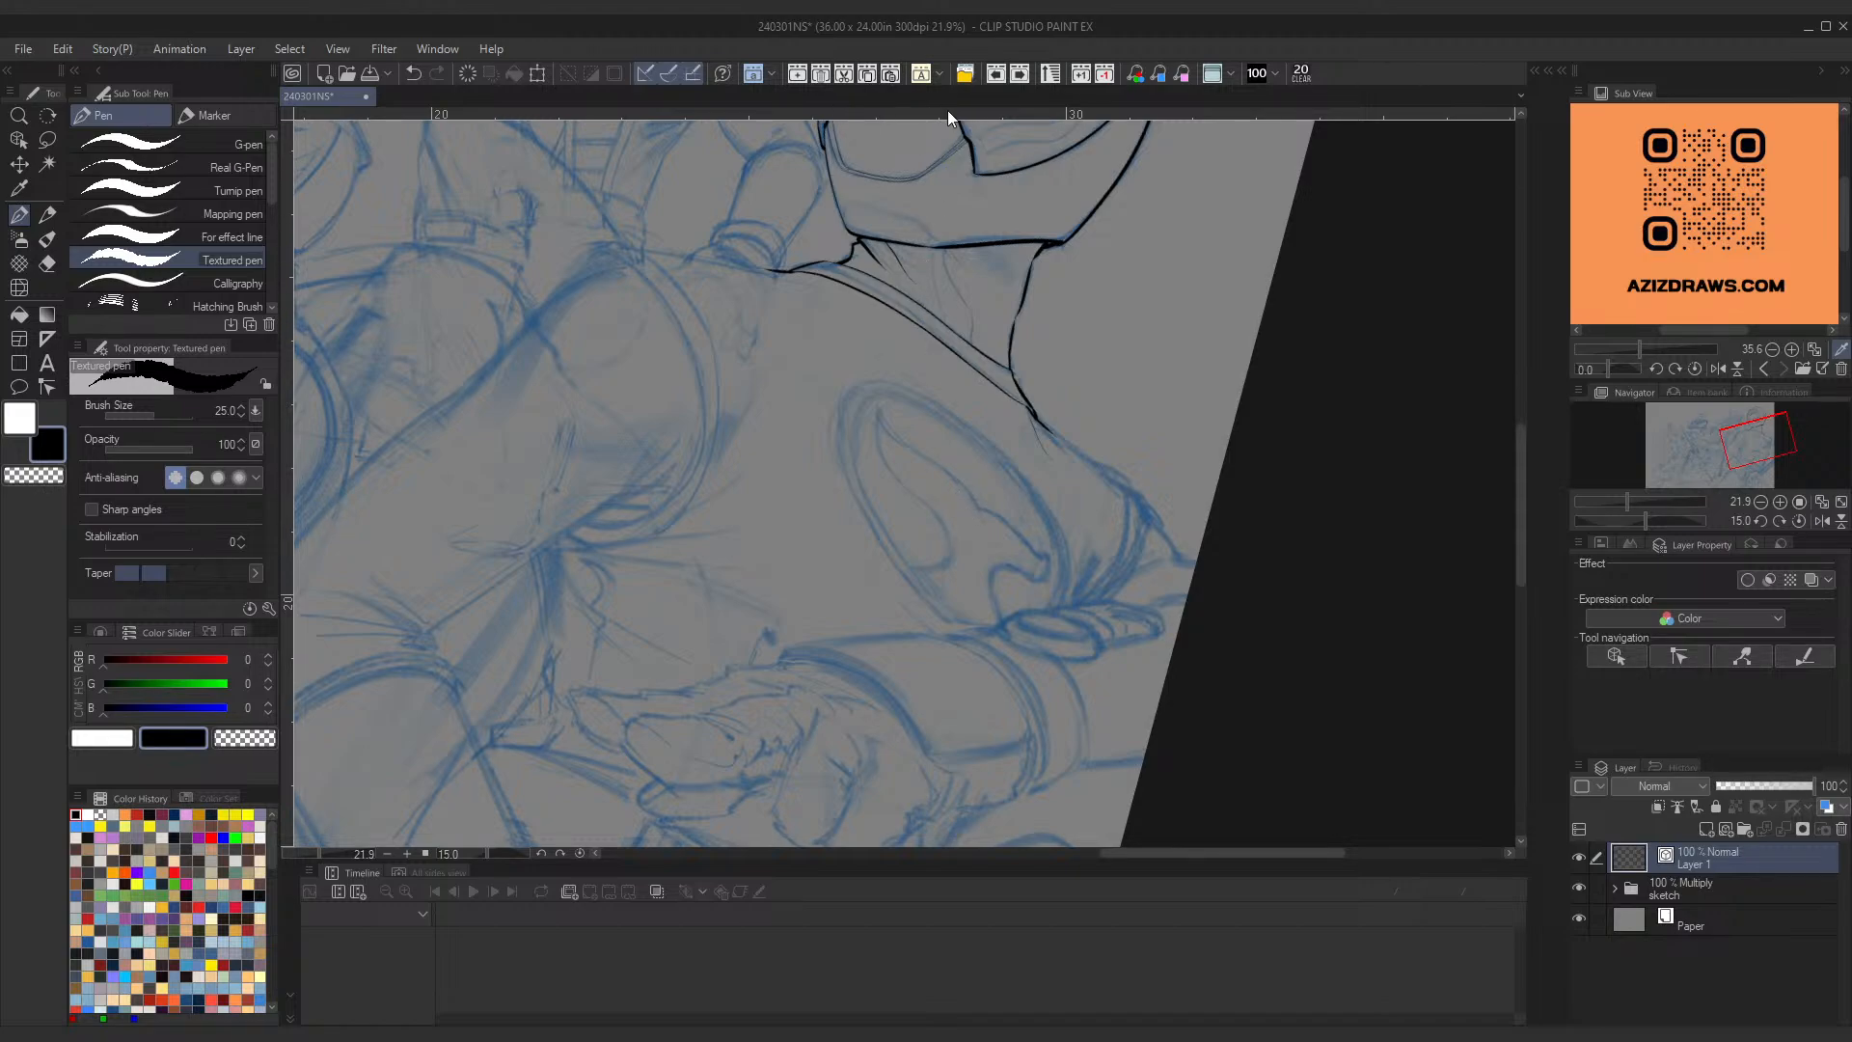
{"action": "left_click_drag", "start_coordinate": [1091, 526], "coordinate": [1081, 589]}
{"action": "left_click_drag", "start_coordinate": [1091, 529], "coordinate": [1077, 611]}
Step: Ink the outer shoulder contour from the collar's rear corner out towards the upper arm
{"action": "key", "text": "ctrl+space"}
{"action": "left_click_drag", "start_coordinate": [970, 311], "coordinate": [924, 359]}
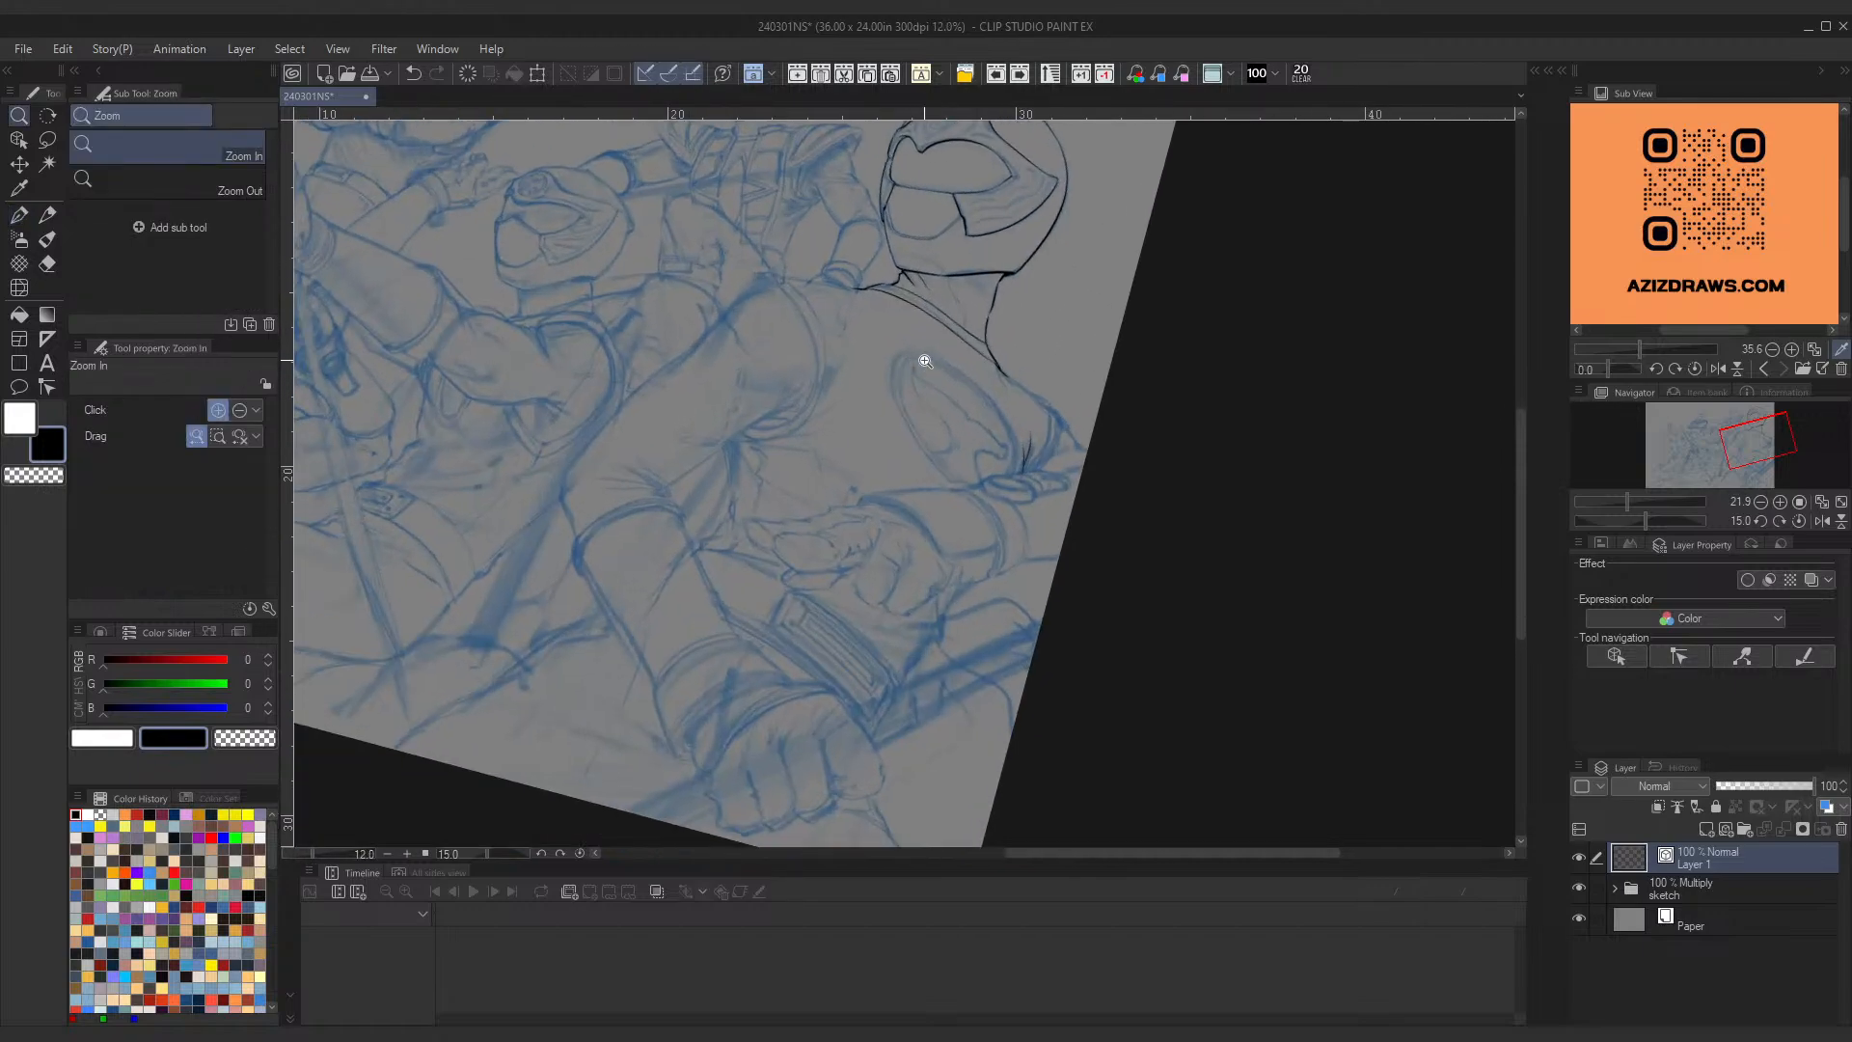
{"action": "left_click_drag", "start_coordinate": [989, 249], "coordinate": [900, 474]}
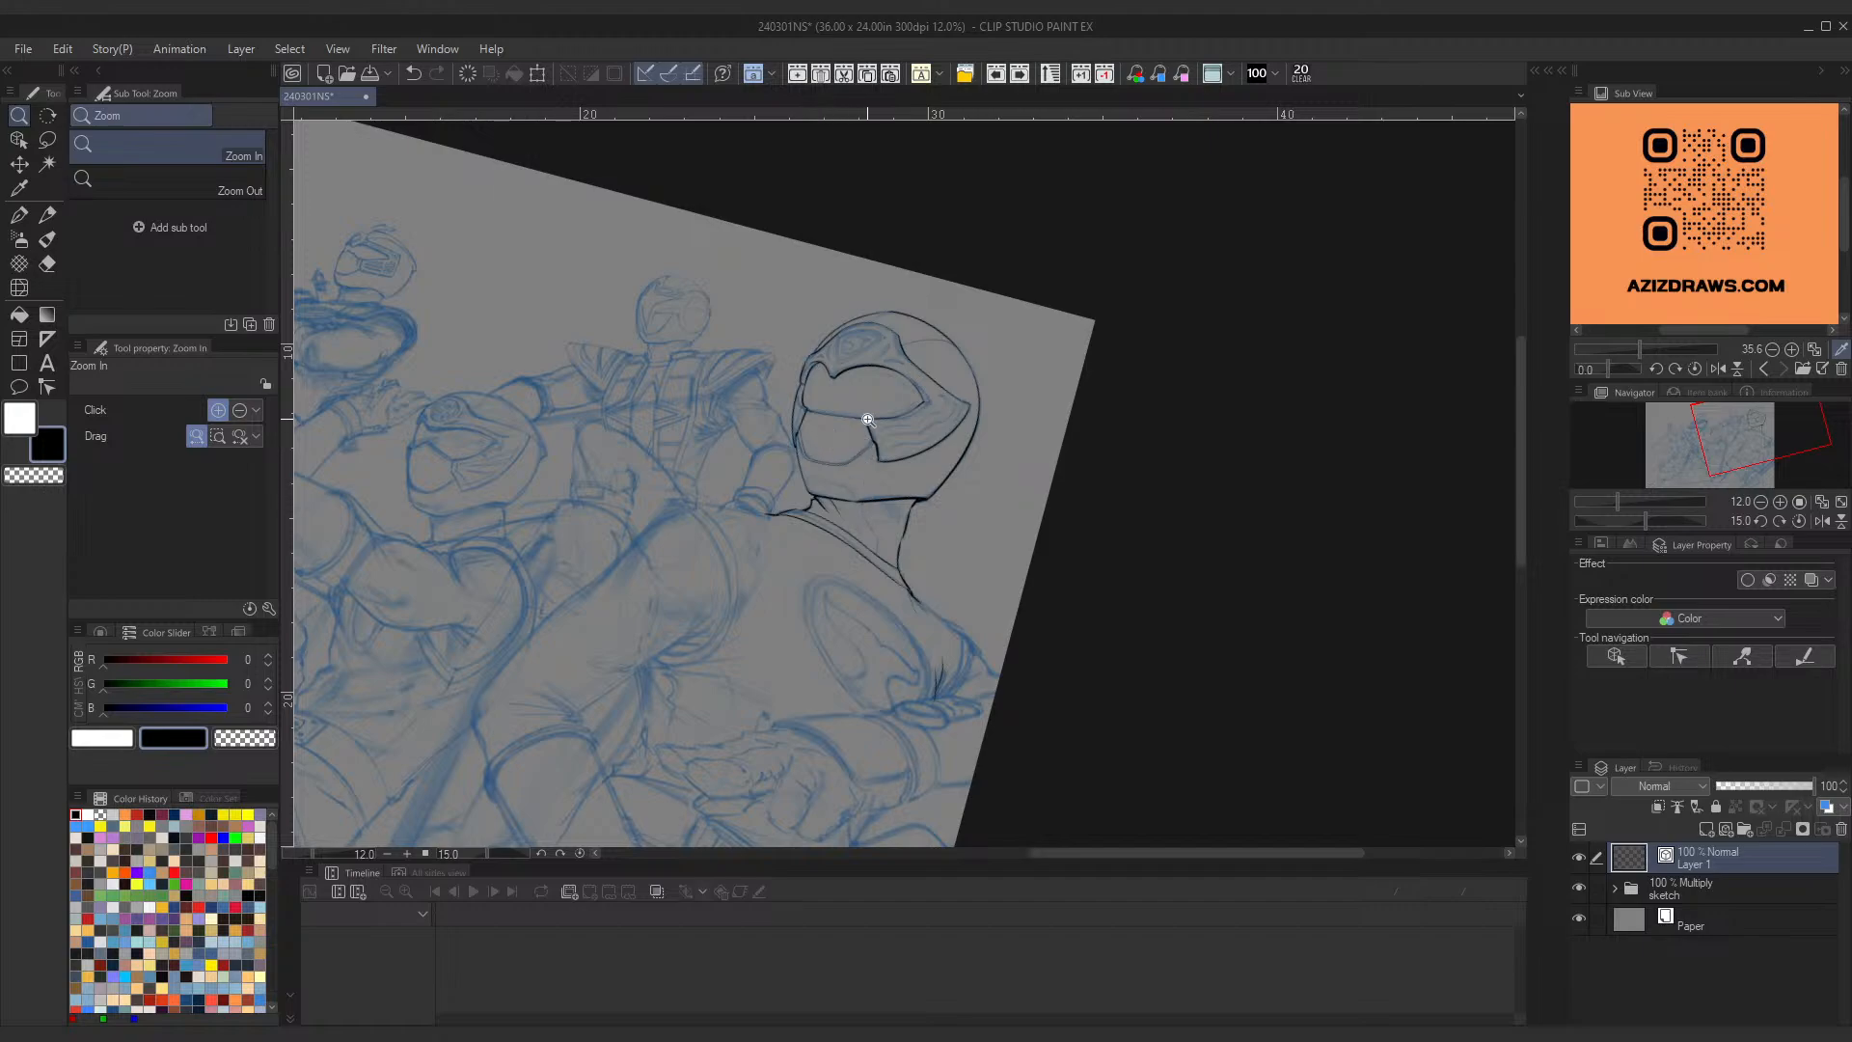
{"action": "left_click_drag", "start_coordinate": [930, 624], "coordinate": [959, 534]}
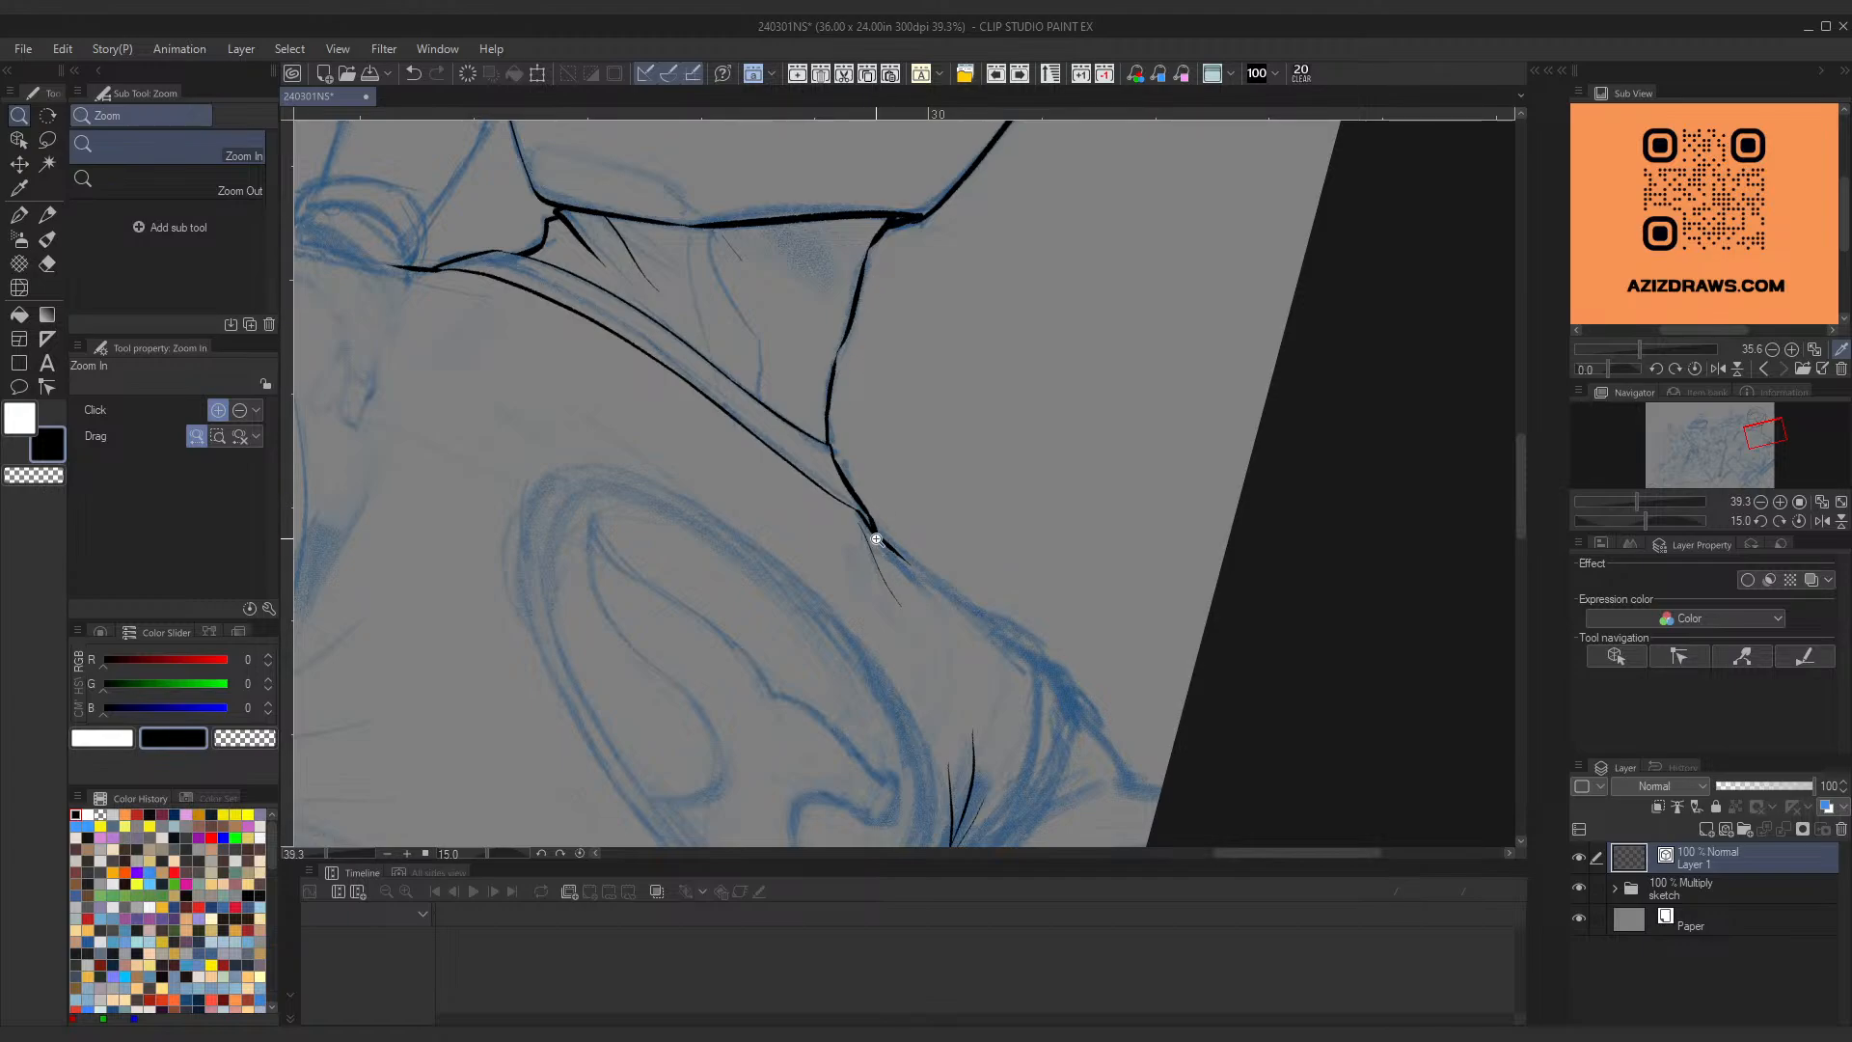
{"action": "key", "text": "shift+space"}
{"action": "left_click_drag", "start_coordinate": [1029, 494], "coordinate": [906, 236]}
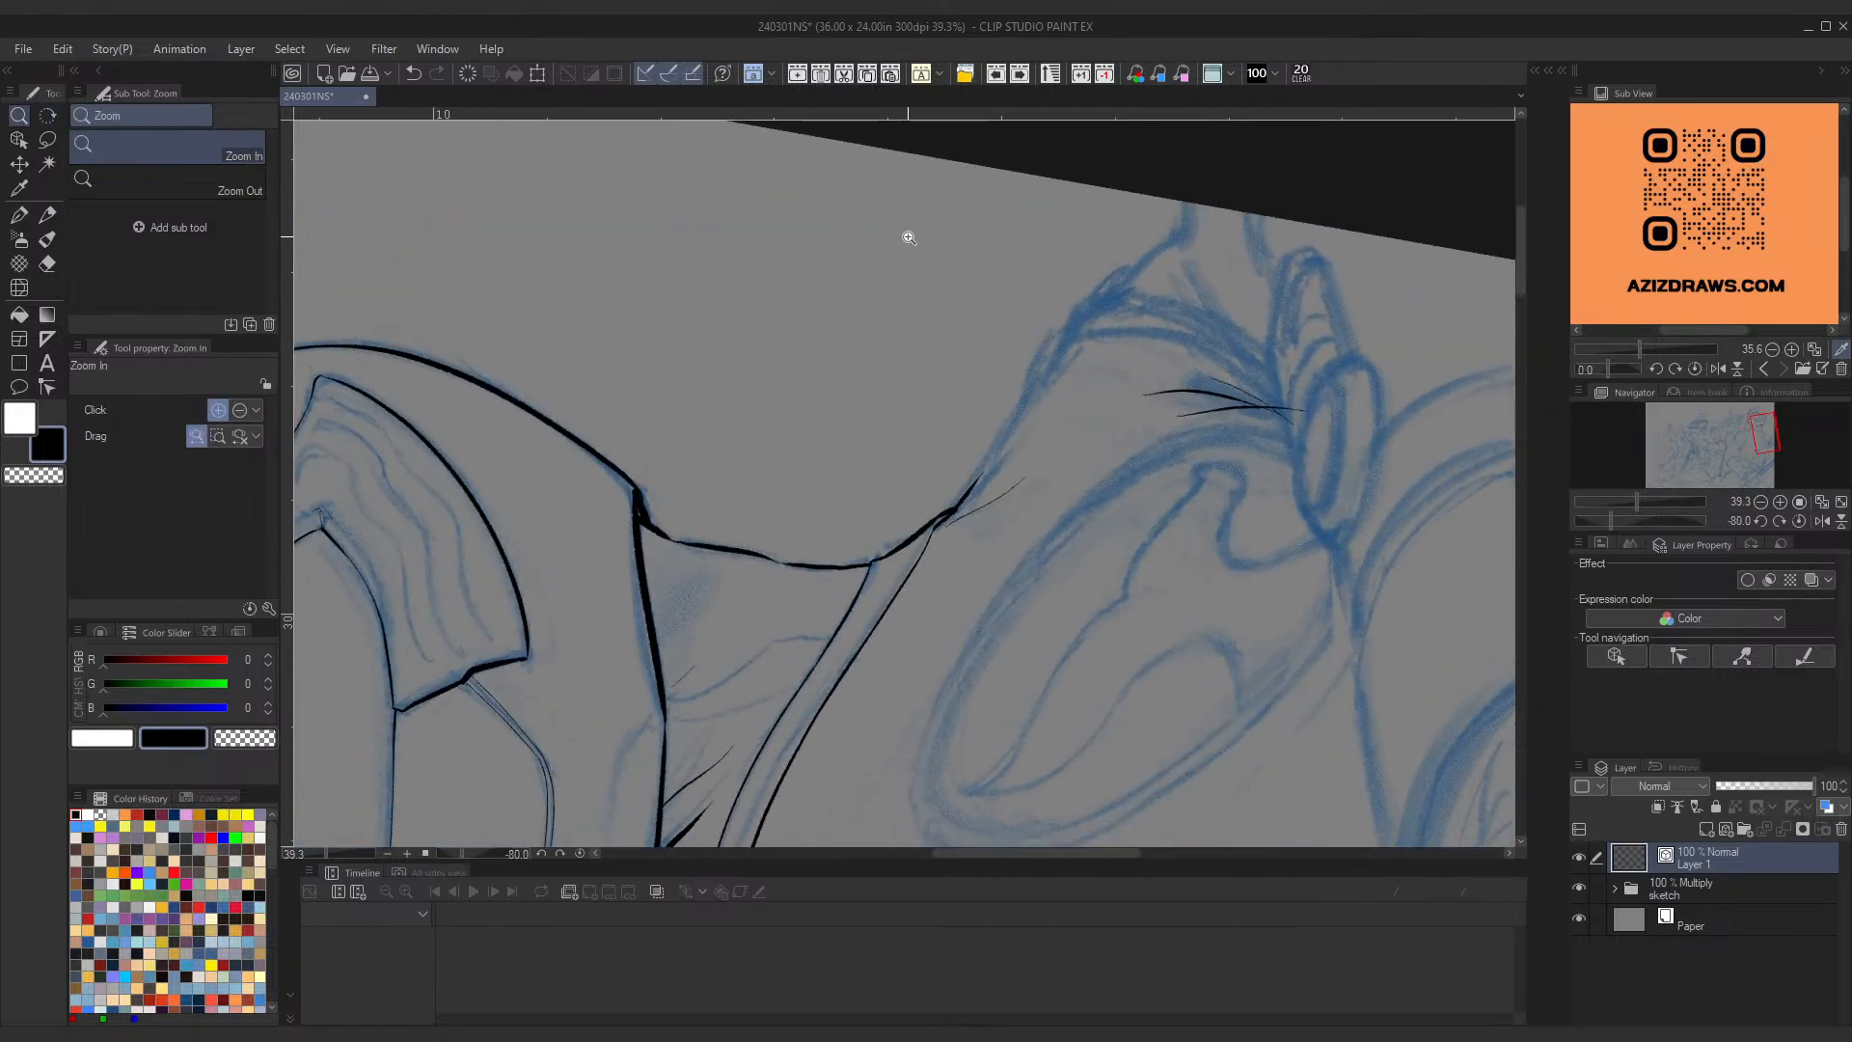
{"action": "key", "text": "p"}
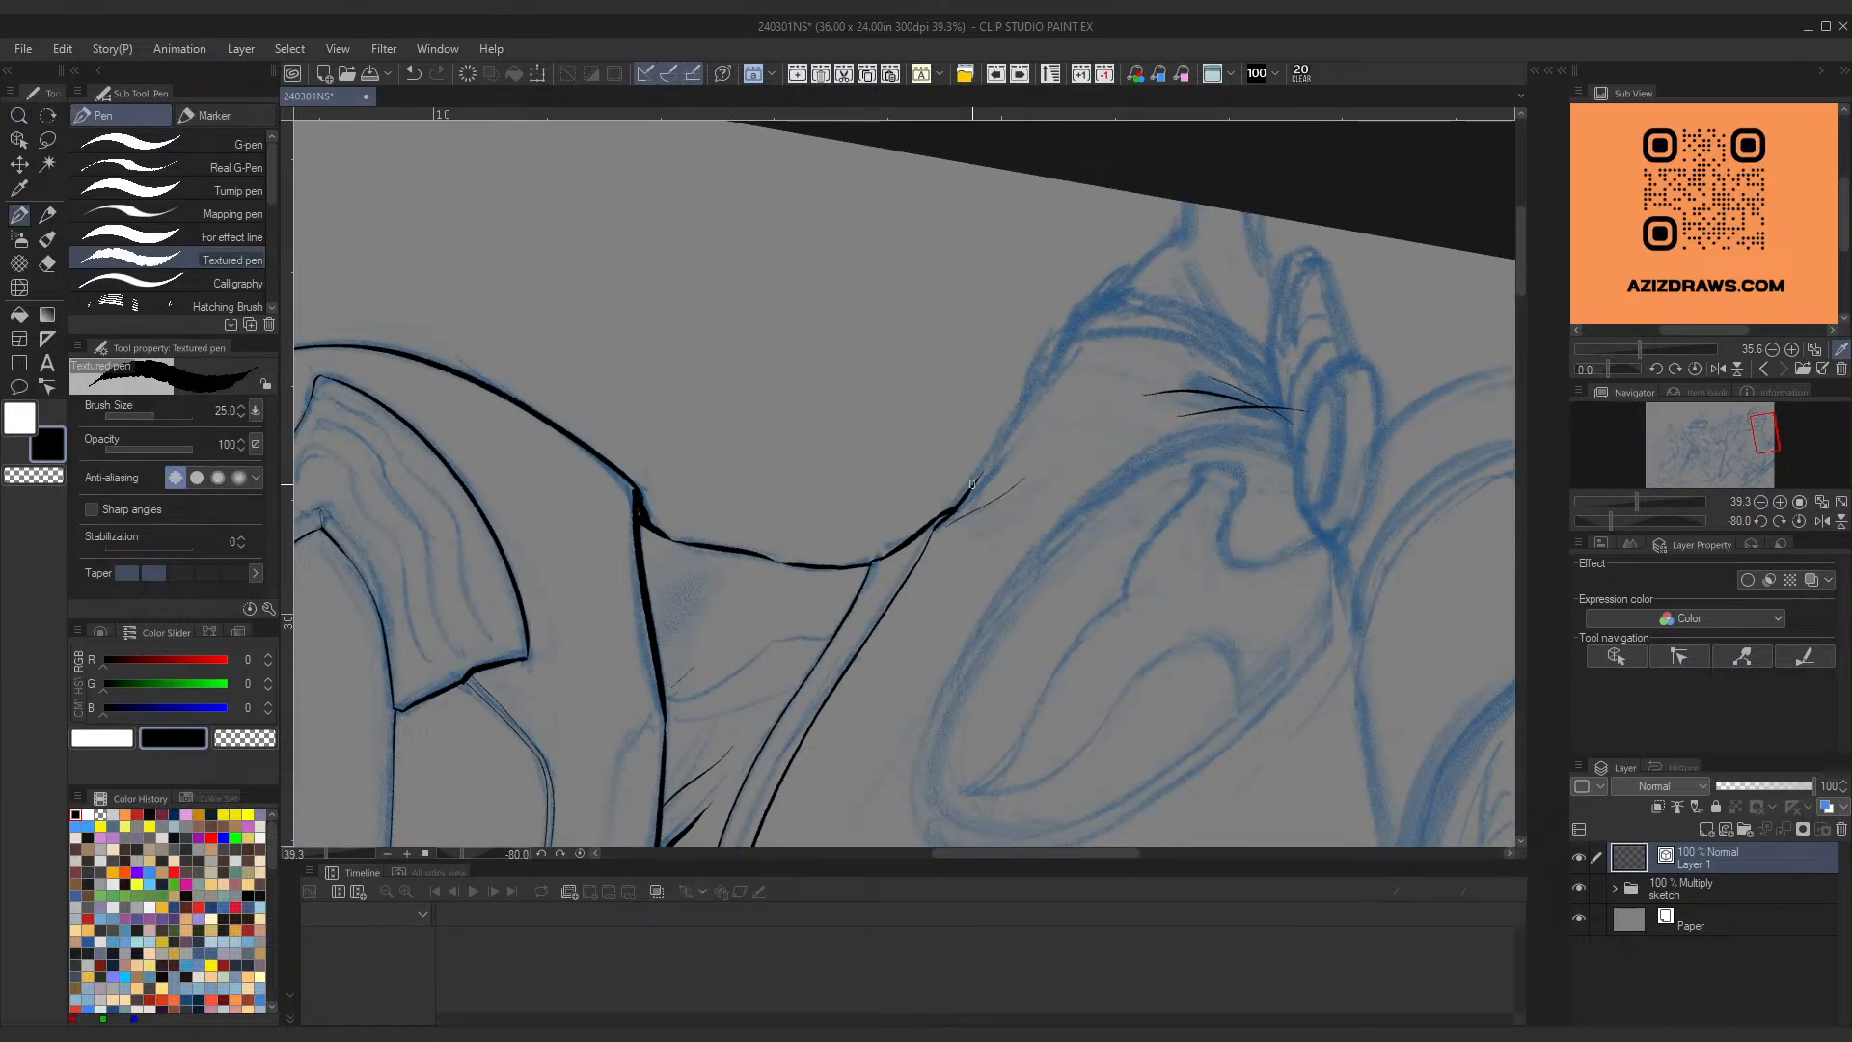
{"action": "left_click_drag", "start_coordinate": [973, 483], "coordinate": [1067, 336]}
{"action": "key", "text": "ctrl+z"}
{"action": "mouse_move", "coordinate": [1024, 408]}
{"action": "left_mouse_down"}
{"action": "mouse_move", "coordinate": [1060, 339]}
{"action": "mouse_move", "coordinate": [1024, 408]}
{"action": "left_mouse_up"}
{"action": "key", "text": "ctrl+z"}
{"action": "key", "text": "ctrl+z"}
{"action": "left_click_drag", "start_coordinate": [1060, 338], "coordinate": [971, 492]}
{"action": "key", "text": "ctrl+space"}
{"action": "left_click_drag", "start_coordinate": [1099, 336], "coordinate": [942, 498]}
{"action": "key", "text": "ctrl+space"}
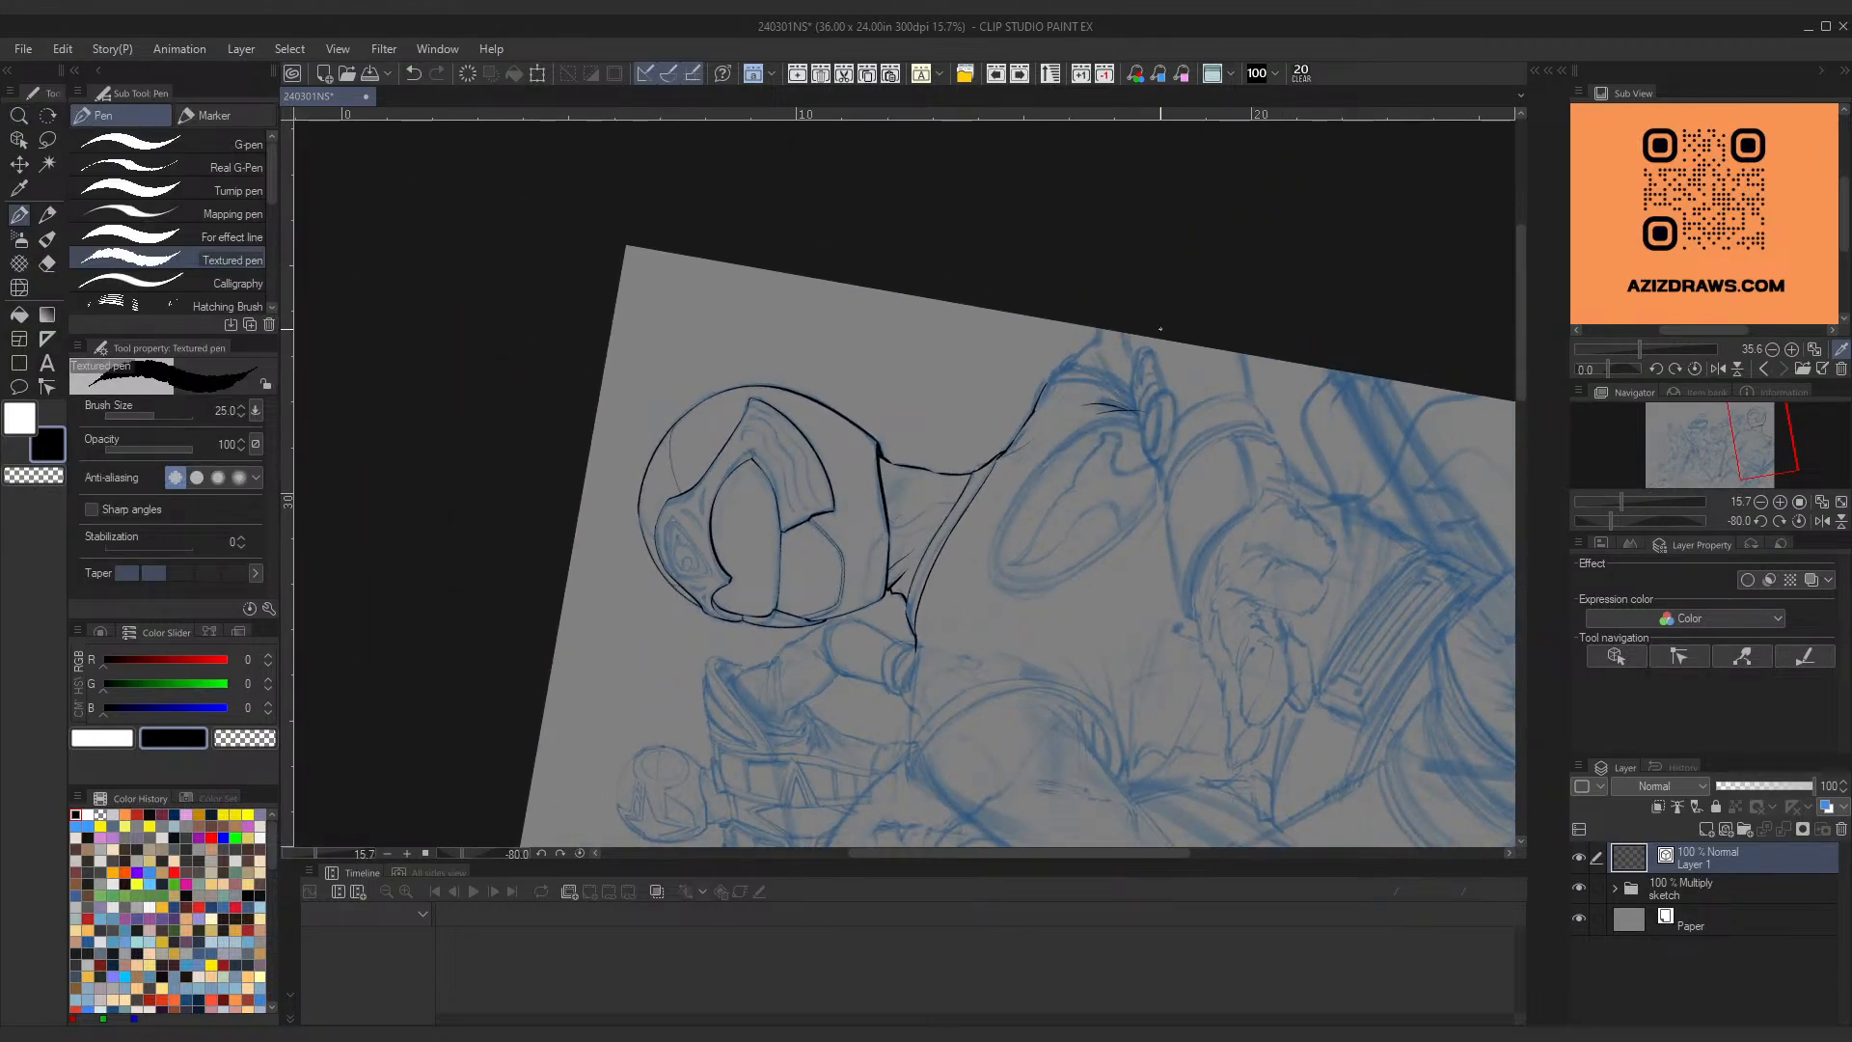
{"action": "key", "text": "shift+space"}
{"action": "left_click_drag", "start_coordinate": [1161, 329], "coordinate": [1074, 627]}
{"action": "key", "text": "ctrl+space"}
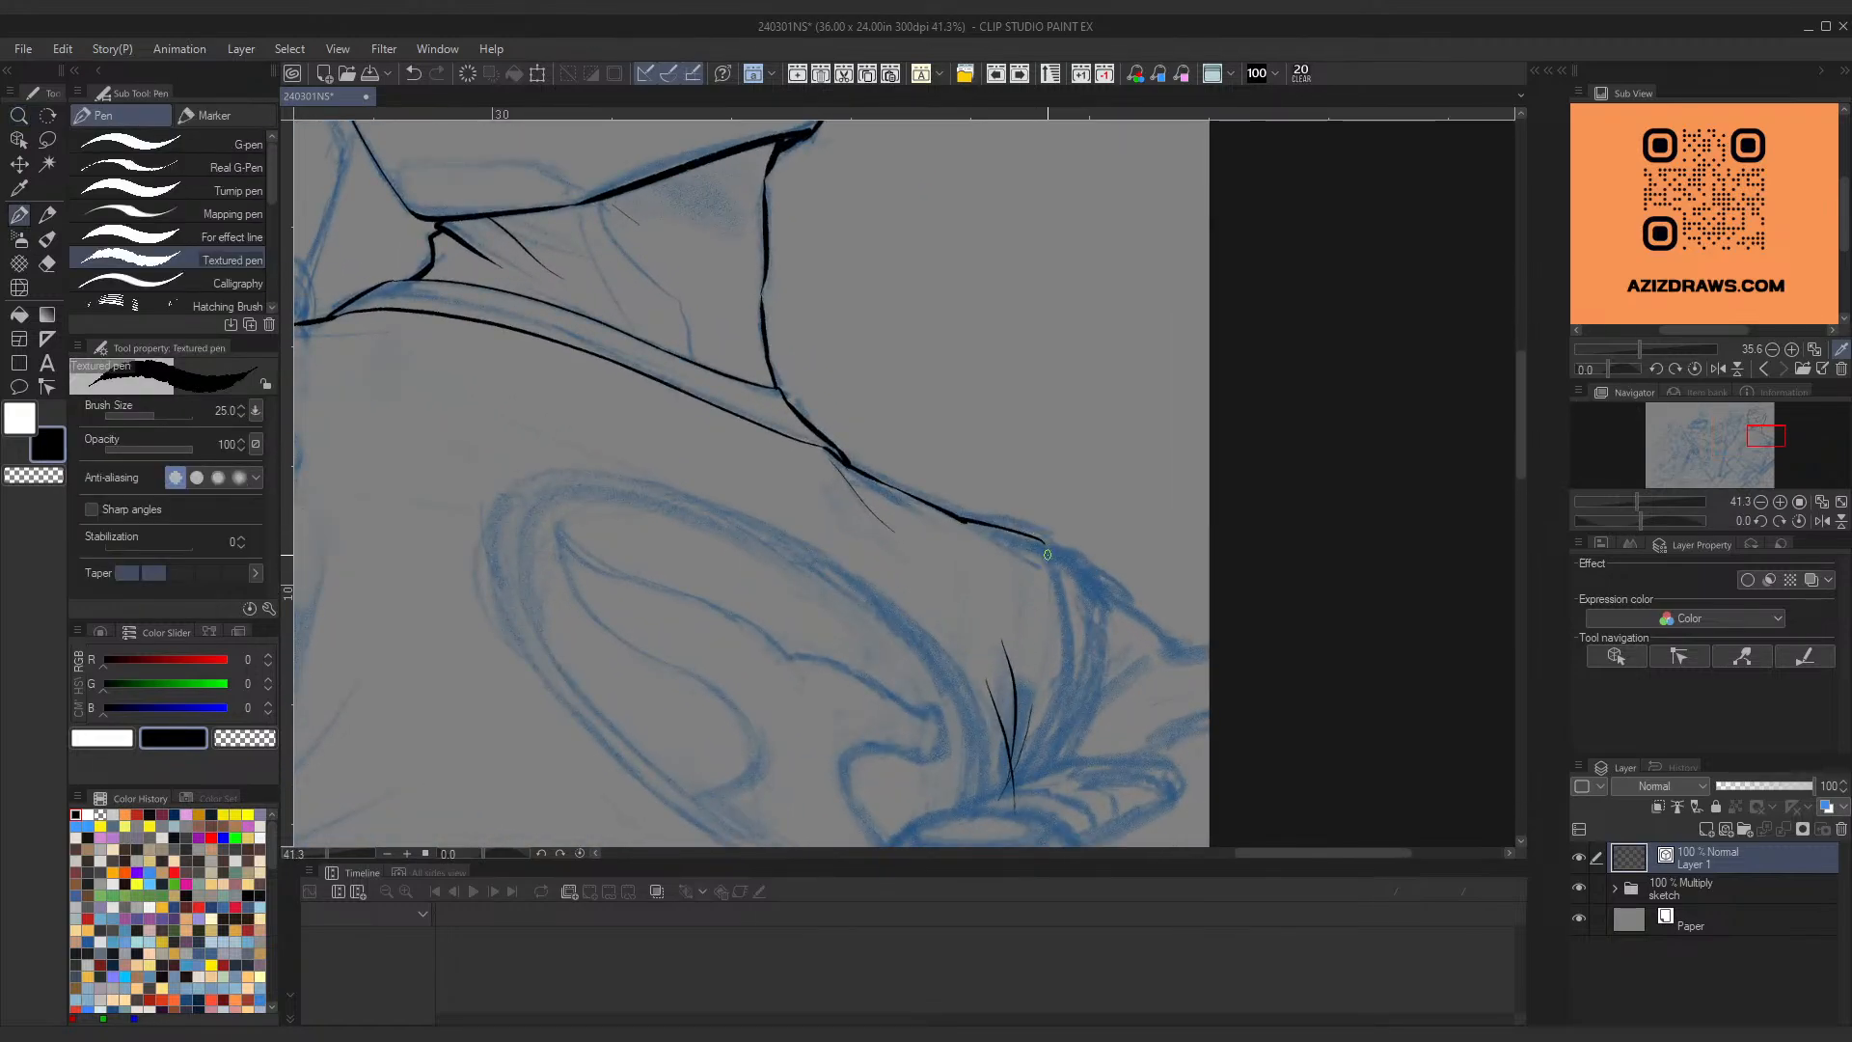
Step: Ink the inner sleeve seam curving from the end of the shoulder contour down towards the fold lines beside the oval emblem
{"action": "left_click_drag", "start_coordinate": [1044, 542], "coordinate": [1072, 697]}
{"action": "key", "text": "ctrl+z"}
{"action": "key", "text": "space"}
{"action": "left_click_drag", "start_coordinate": [1070, 613], "coordinate": [1088, 479]}
{"action": "key", "text": "ctrl+z"}
{"action": "mouse_move", "coordinate": [1061, 406]}
{"action": "left_mouse_down"}
{"action": "mouse_move", "coordinate": [1051, 632]}
{"action": "mouse_move", "coordinate": [1029, 666]}
{"action": "left_mouse_up"}
{"action": "key", "text": "ctrl+z"}
{"action": "left_click_drag", "start_coordinate": [1076, 573], "coordinate": [1023, 679]}
{"action": "key", "text": "ctrl+z"}
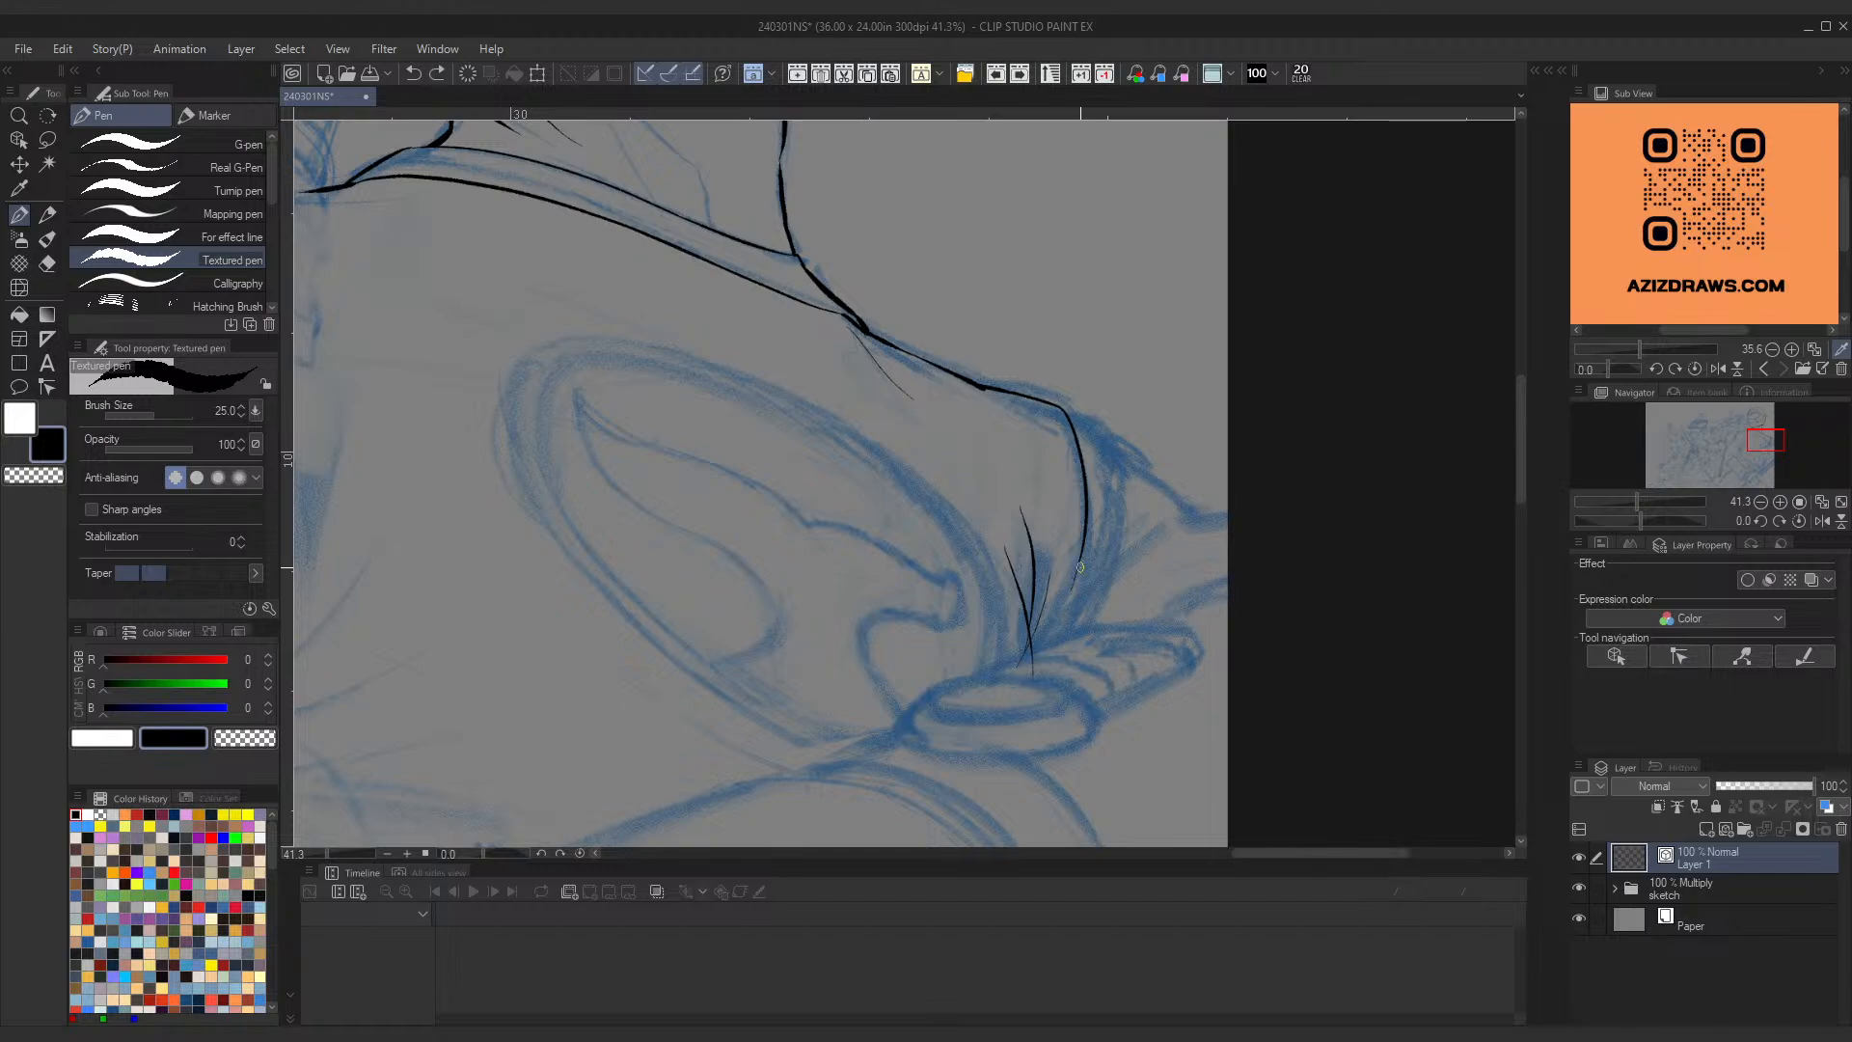
{"action": "left_click_drag", "start_coordinate": [1081, 567], "coordinate": [1026, 673]}
{"action": "key", "text": "ctrl+z"}
Step: Ink a short stroke joining the fold lines to the sleeve seam's lower point and adjust its shape
{"action": "left_click_drag", "start_coordinate": [1034, 679], "coordinate": [1019, 584]}
{"action": "left_click", "coordinate": [1032, 654], "text": "ctrl"}
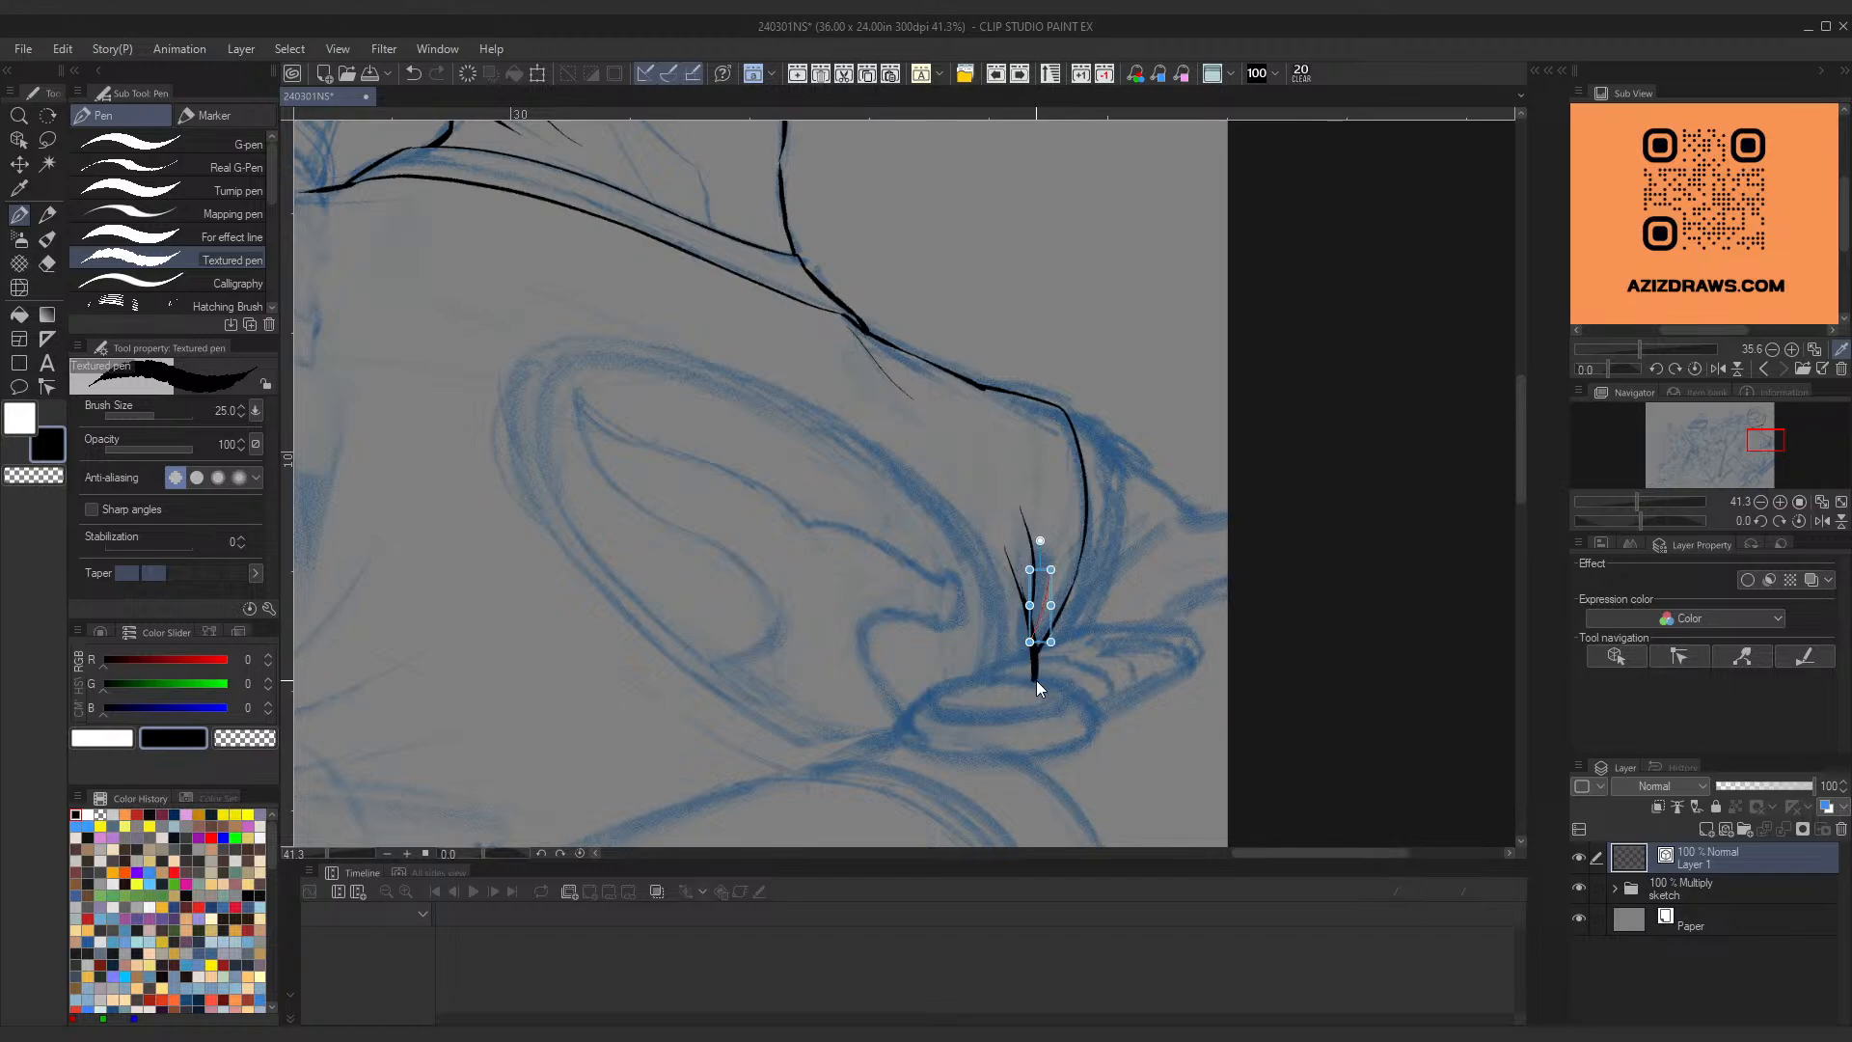
{"action": "left_click_drag", "start_coordinate": [1021, 584], "coordinate": [1100, 574]}
{"action": "key", "text": "ctrl+space"}
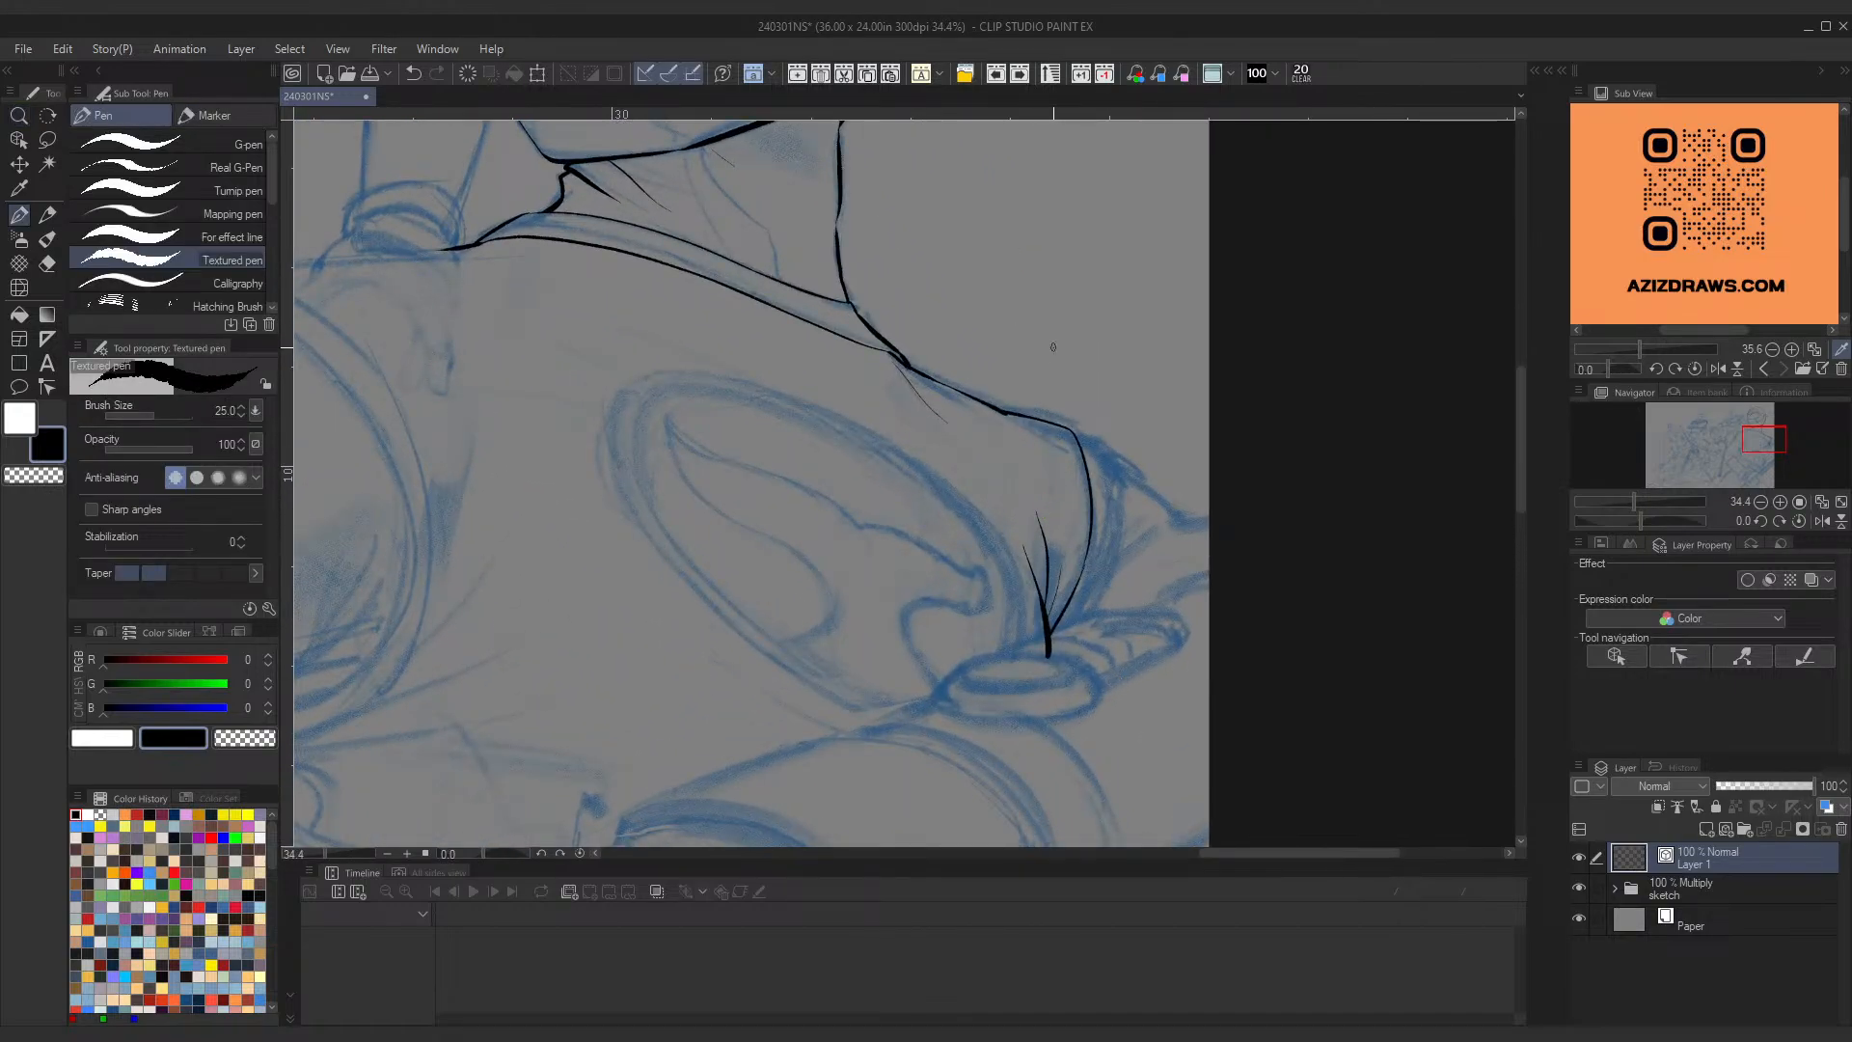
Step: Ink the outer sleeve seam parallel to the inner one, from the shoulder corner down to the point where the folds meet
{"action": "left_click_drag", "start_coordinate": [1106, 445], "coordinate": [1041, 665]}
{"action": "key", "text": "ctrl+z"}
{"action": "left_click_drag", "start_coordinate": [1106, 440], "coordinate": [1039, 664]}
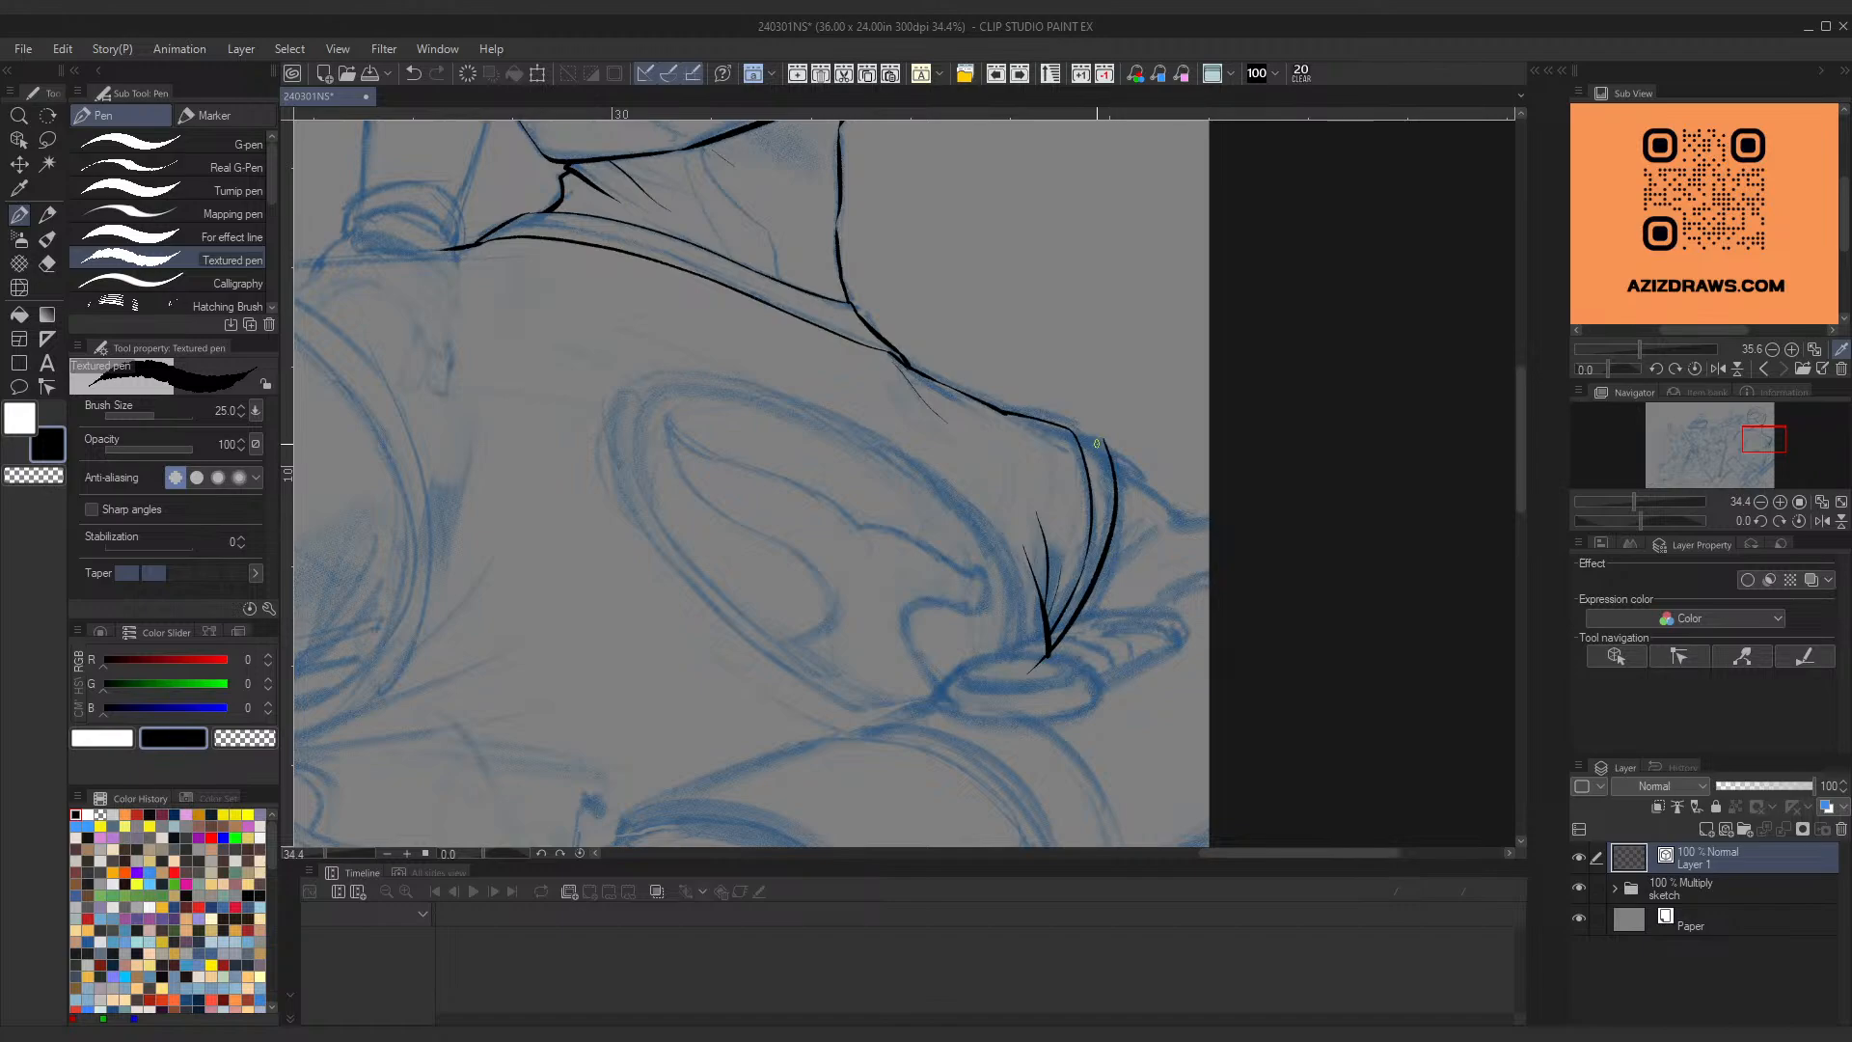
{"action": "key", "text": "ctrl"}
{"action": "key", "text": "shift+space"}
{"action": "left_click_drag", "start_coordinate": [1351, 324], "coordinate": [907, 249]}
{"action": "key", "text": "ctrl+space"}
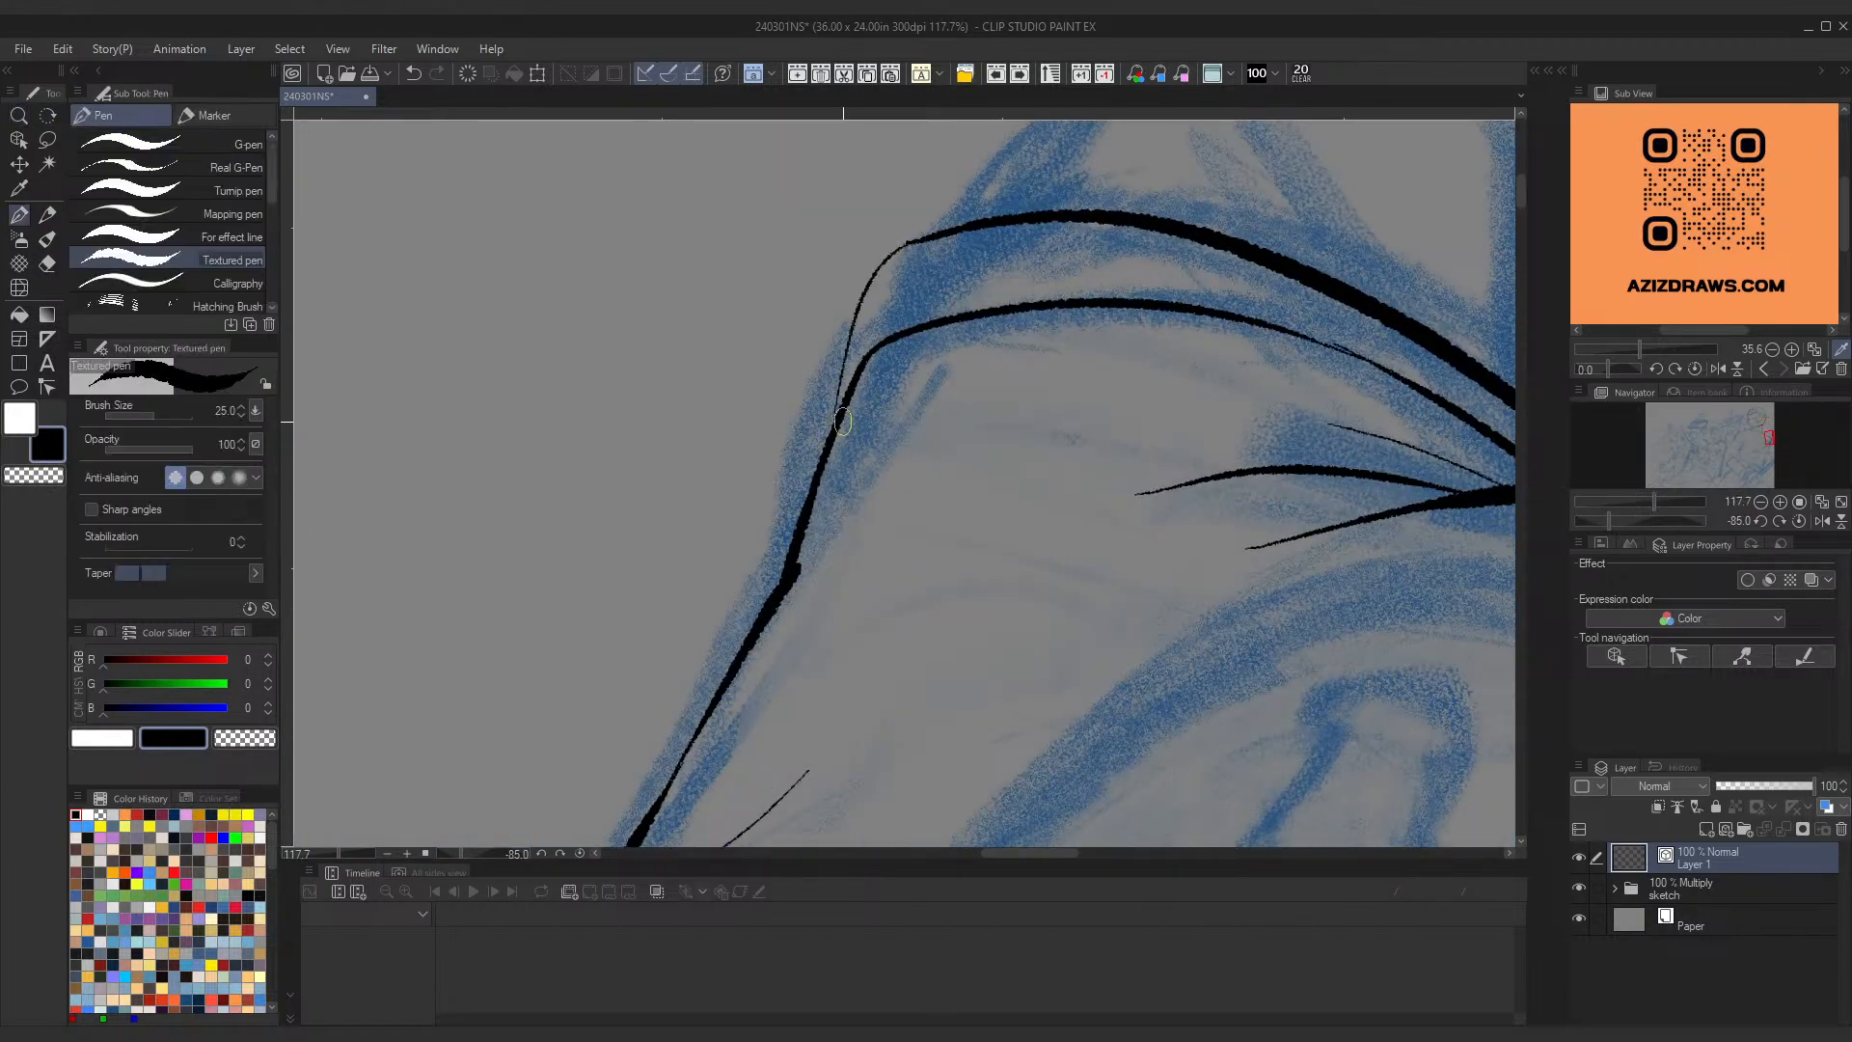
Step: Ink the upper-arm contour from the outer sleeve seam out to the edge of the canvas
{"action": "key", "text": "ctrl+space"}
{"action": "mouse_move", "coordinate": [878, 391]}
{"action": "left_mouse_down"}
{"action": "mouse_move", "coordinate": [781, 431]}
{"action": "mouse_move", "coordinate": [878, 416]}
{"action": "mouse_move", "coordinate": [950, 304]}
{"action": "mouse_move", "coordinate": [994, 277]}
{"action": "left_mouse_up"}
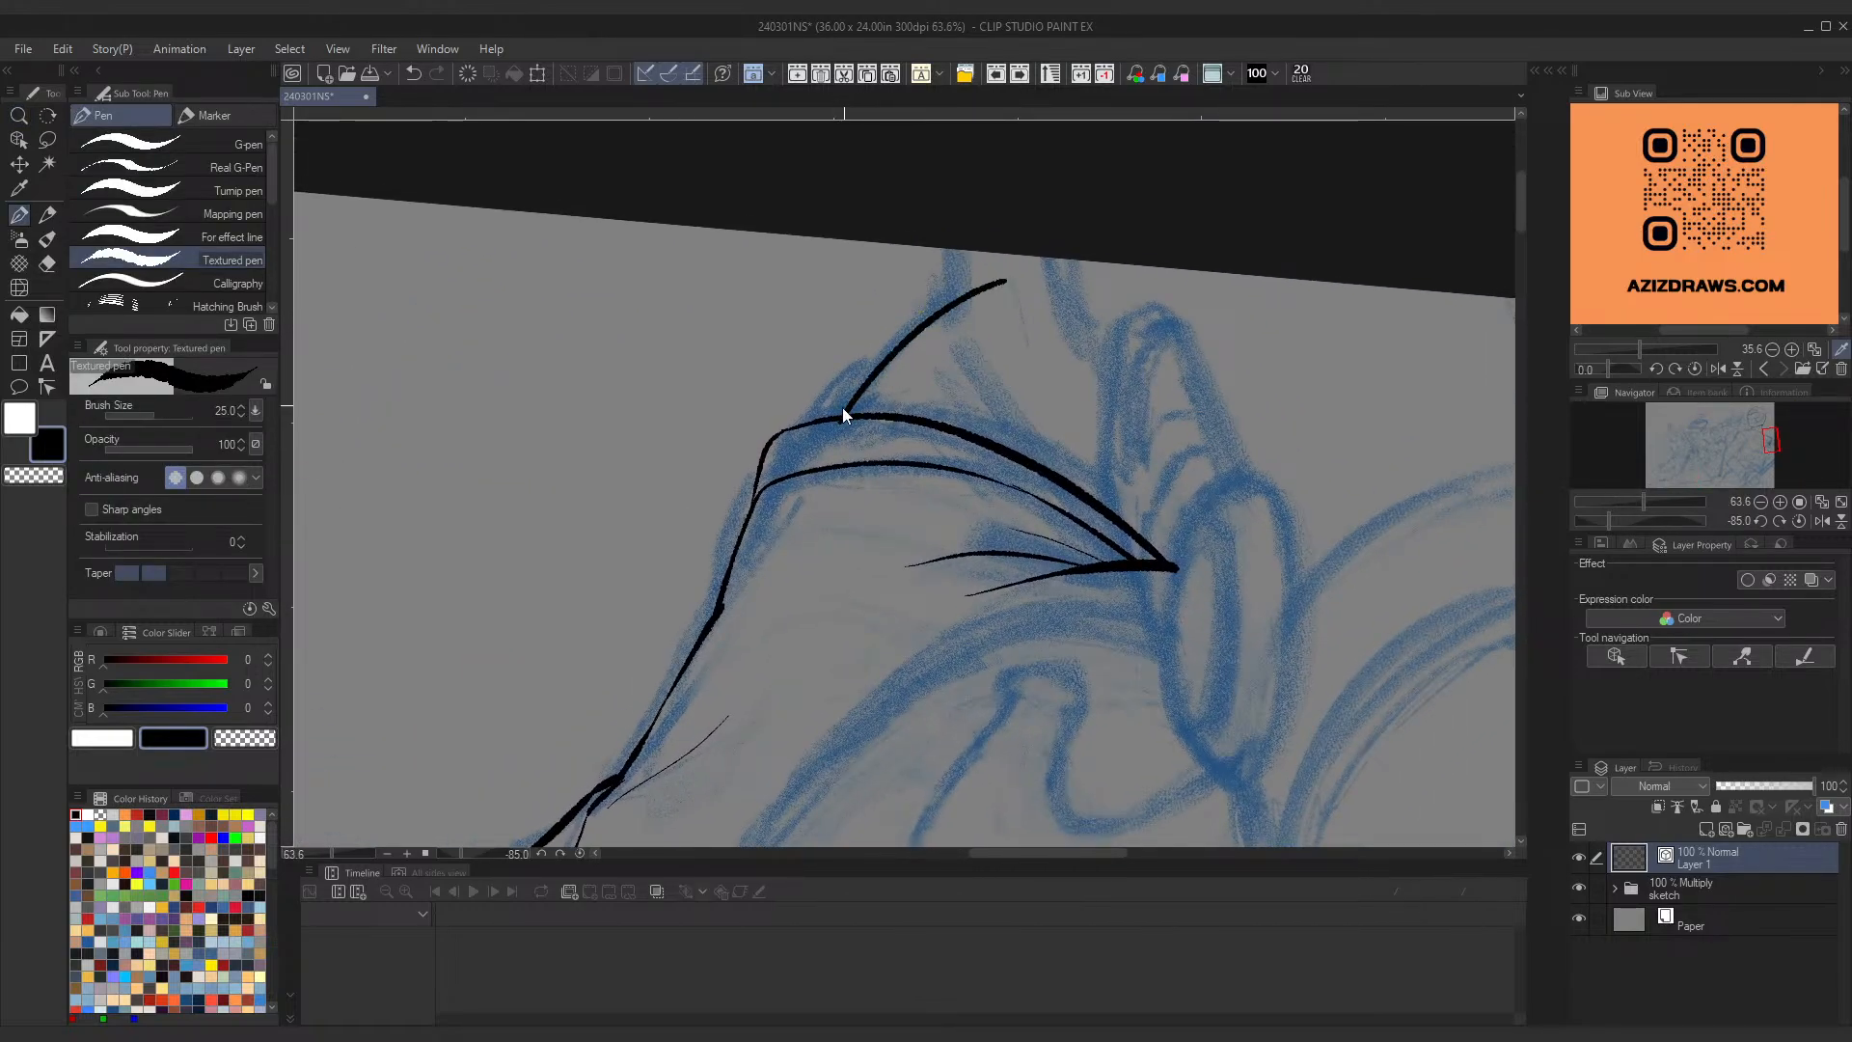
{"action": "key", "text": "ctrl+z"}
{"action": "left_click_drag", "start_coordinate": [835, 417], "coordinate": [994, 277]}
{"action": "key", "text": "ctrl+z"}
{"action": "left_click_drag", "start_coordinate": [838, 415], "coordinate": [980, 293]}
{"action": "key", "text": "ctrl+z"}
{"action": "mouse_move", "coordinate": [844, 414]}
{"action": "left_mouse_down"}
{"action": "mouse_move", "coordinate": [949, 295]}
{"action": "mouse_move", "coordinate": [965, 307]}
{"action": "mouse_move", "coordinate": [945, 249]}
{"action": "left_mouse_up"}
Step: Ink the underside contour of the arm back to the sleeve seam, plus a thin tapered crease beside it
{"action": "mouse_move", "coordinate": [959, 316]}
{"action": "left_mouse_down"}
{"action": "mouse_move", "coordinate": [989, 386]}
{"action": "mouse_move", "coordinate": [1085, 489]}
{"action": "left_mouse_up"}
{"action": "key", "text": "ctrl+z"}
{"action": "key", "text": "ctrl+z"}
{"action": "left_click_drag", "start_coordinate": [1077, 474], "coordinate": [1091, 492]}
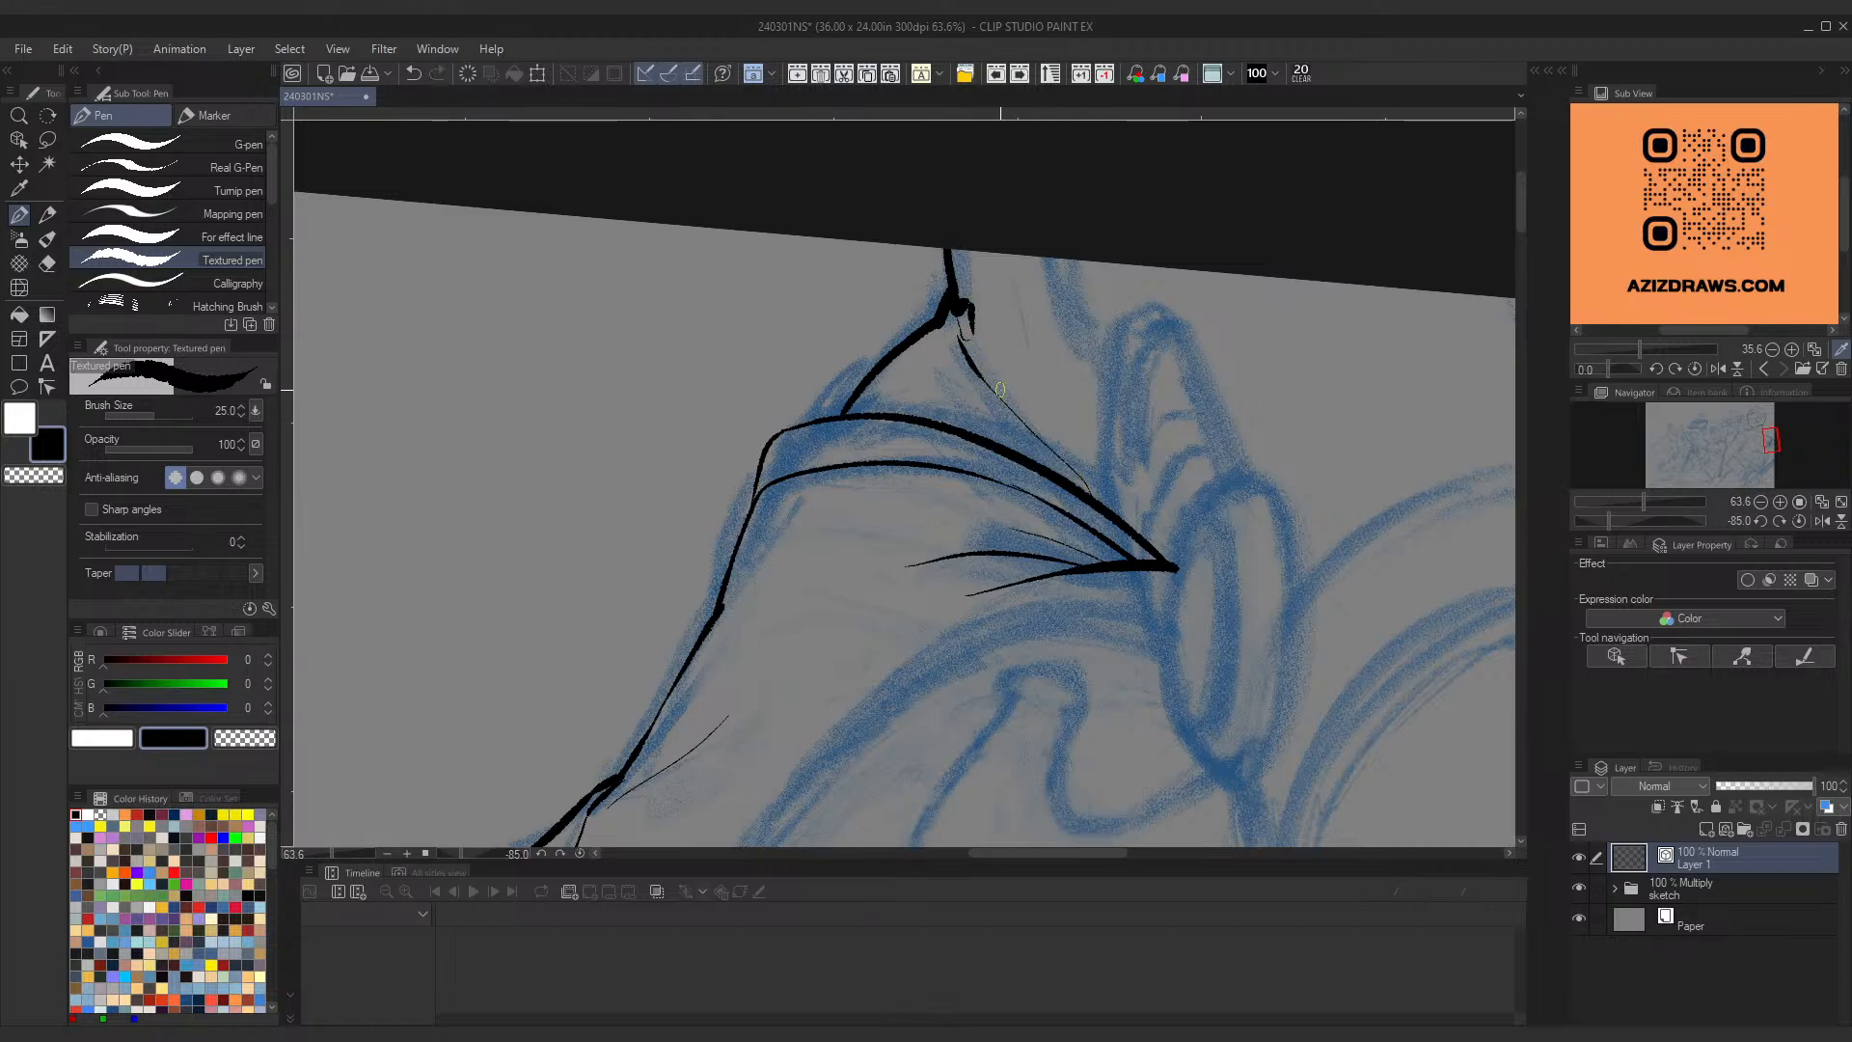
{"action": "key", "text": "ctrl+z"}
{"action": "left_click_drag", "start_coordinate": [984, 377], "coordinate": [1100, 504]}
{"action": "left_click_drag", "start_coordinate": [991, 356], "coordinate": [1084, 472]}
{"action": "key", "text": "ctrl+z"}
{"action": "left_click_drag", "start_coordinate": [1009, 362], "coordinate": [1066, 444]}
{"action": "key", "text": "r"}
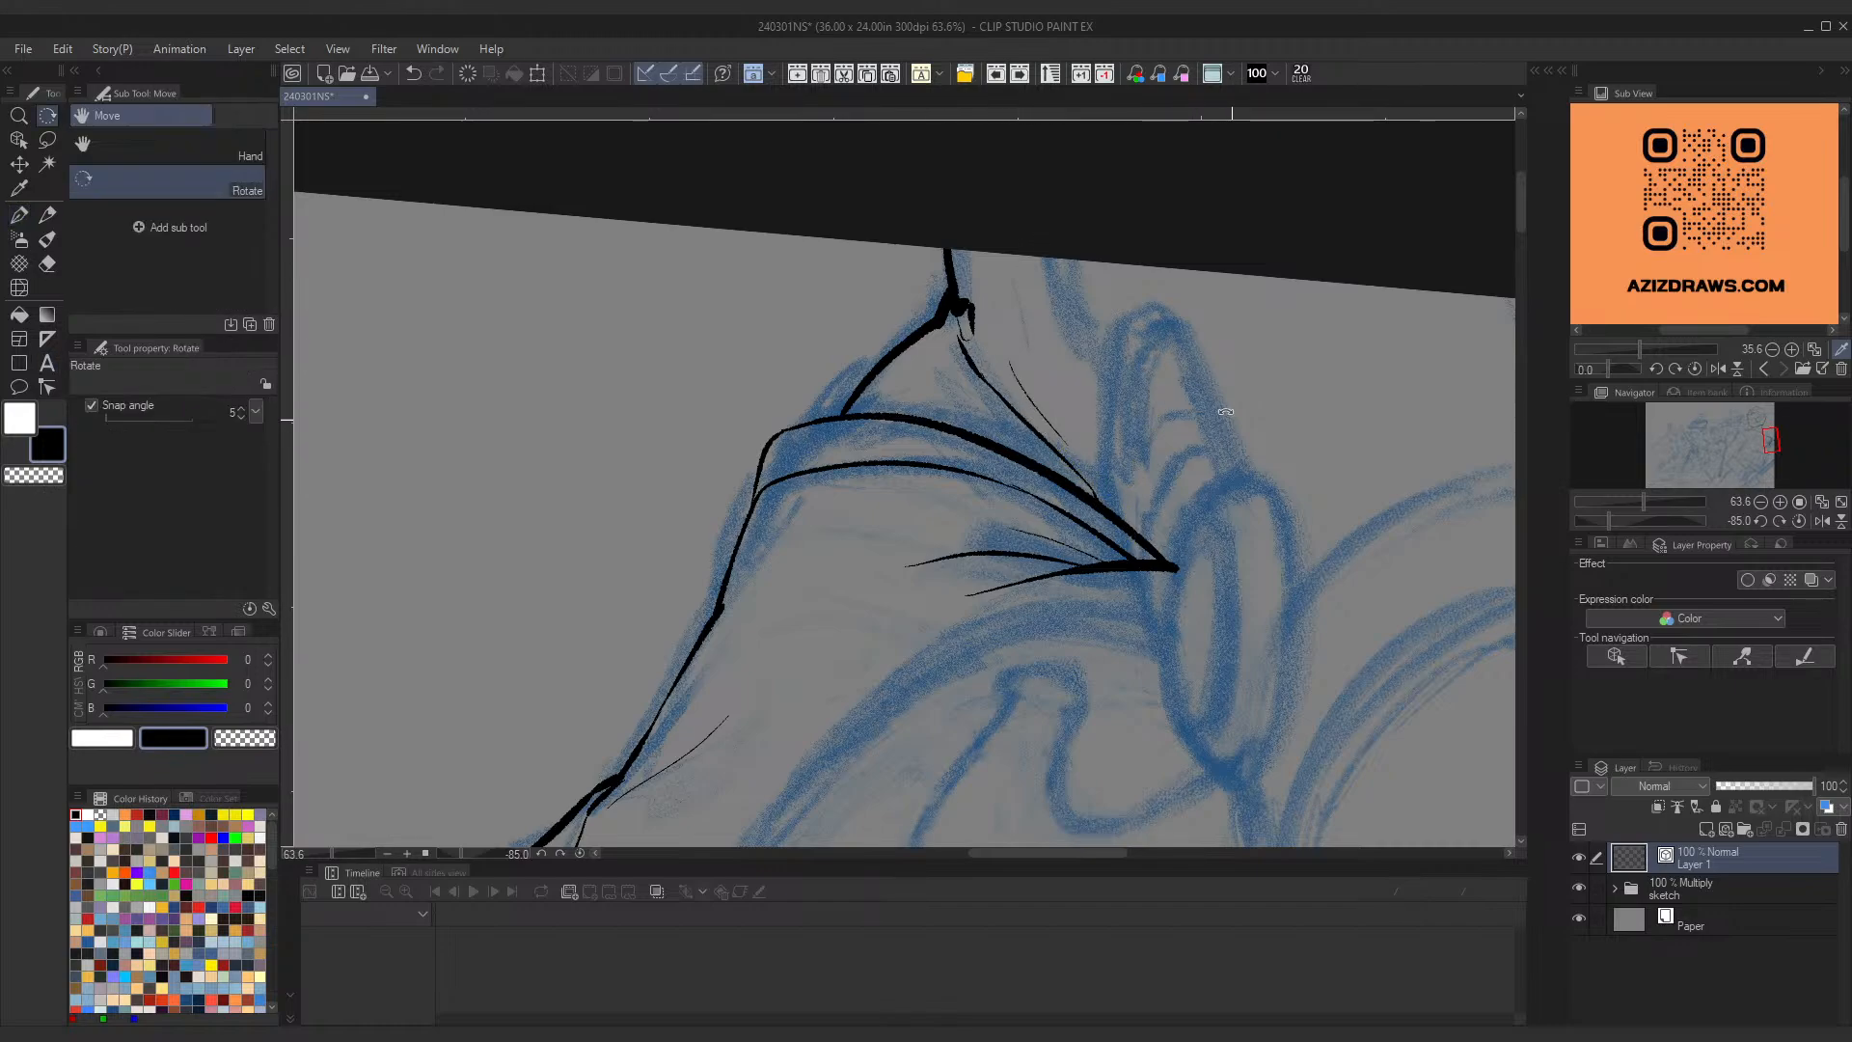
{"action": "left_click_drag", "start_coordinate": [1231, 418], "coordinate": [1003, 724]}
{"action": "key", "text": "t"}
{"action": "key", "text": "ctrl+space"}
{"action": "left_click_drag", "start_coordinate": [1064, 489], "coordinate": [981, 517]}
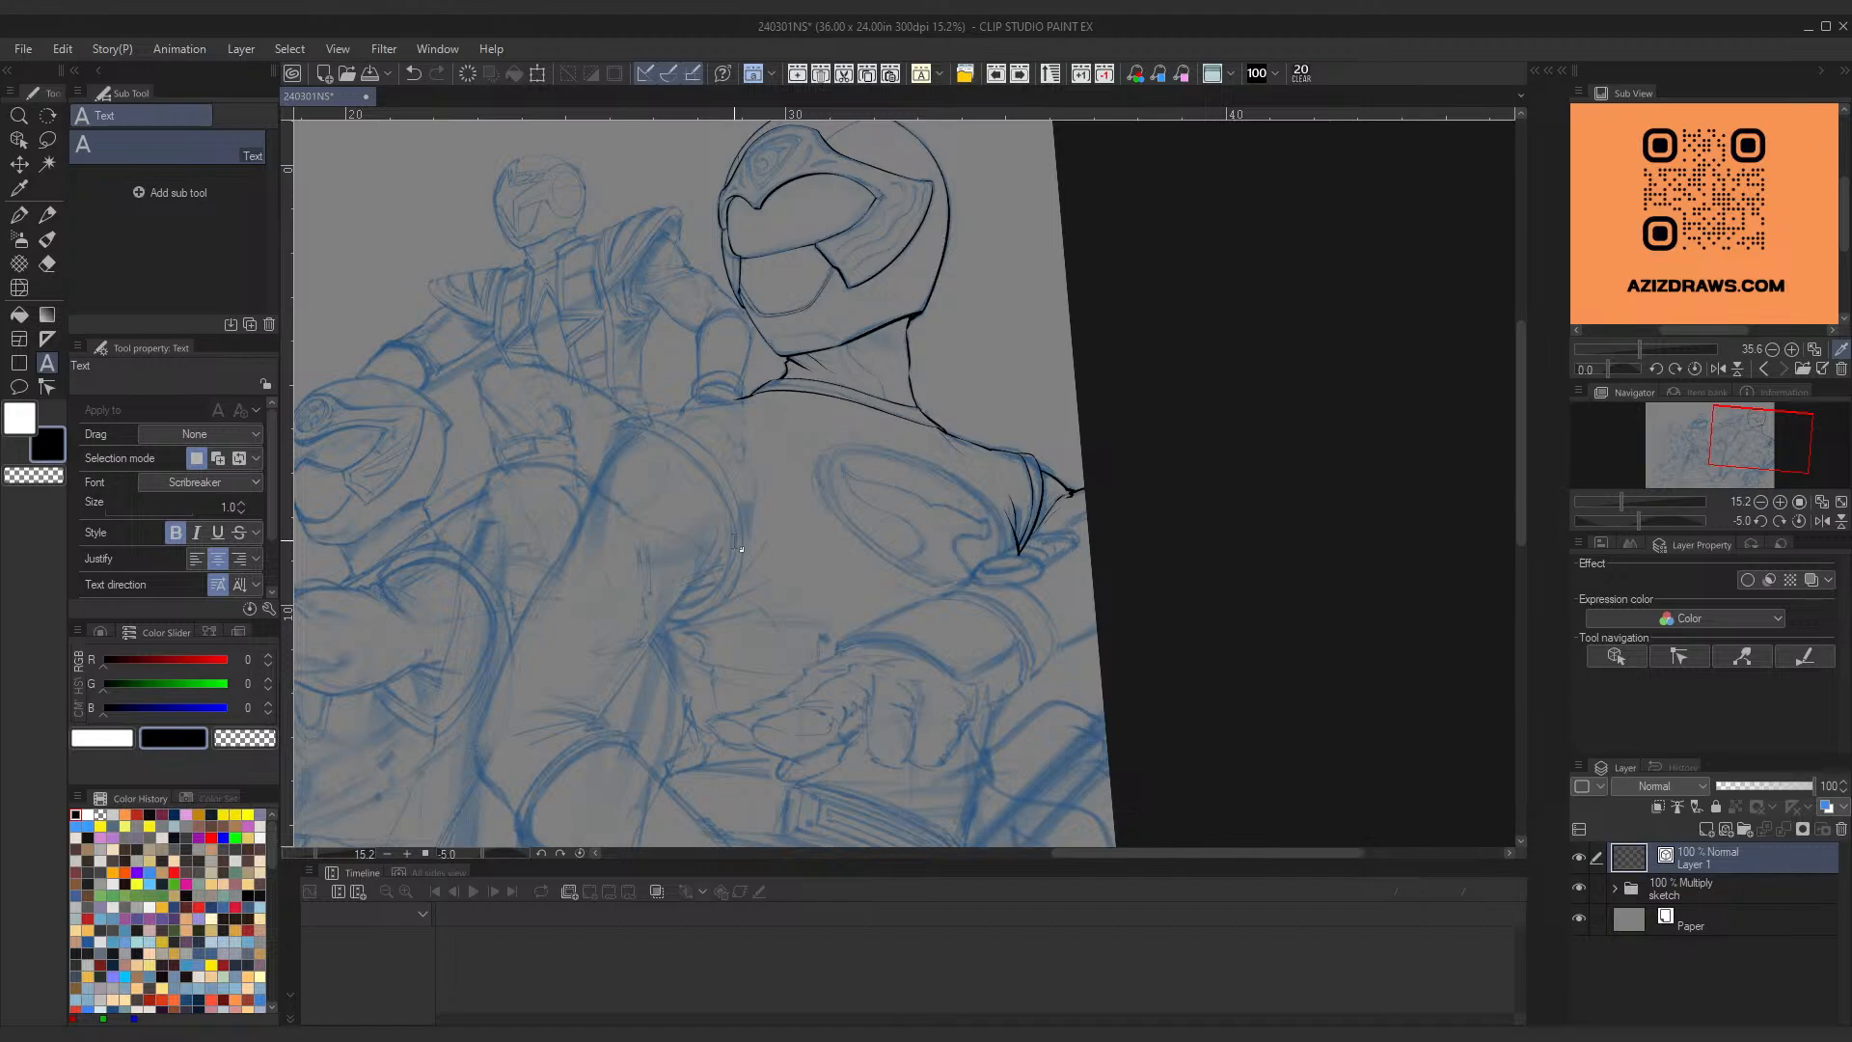
{"action": "key", "text": "p"}
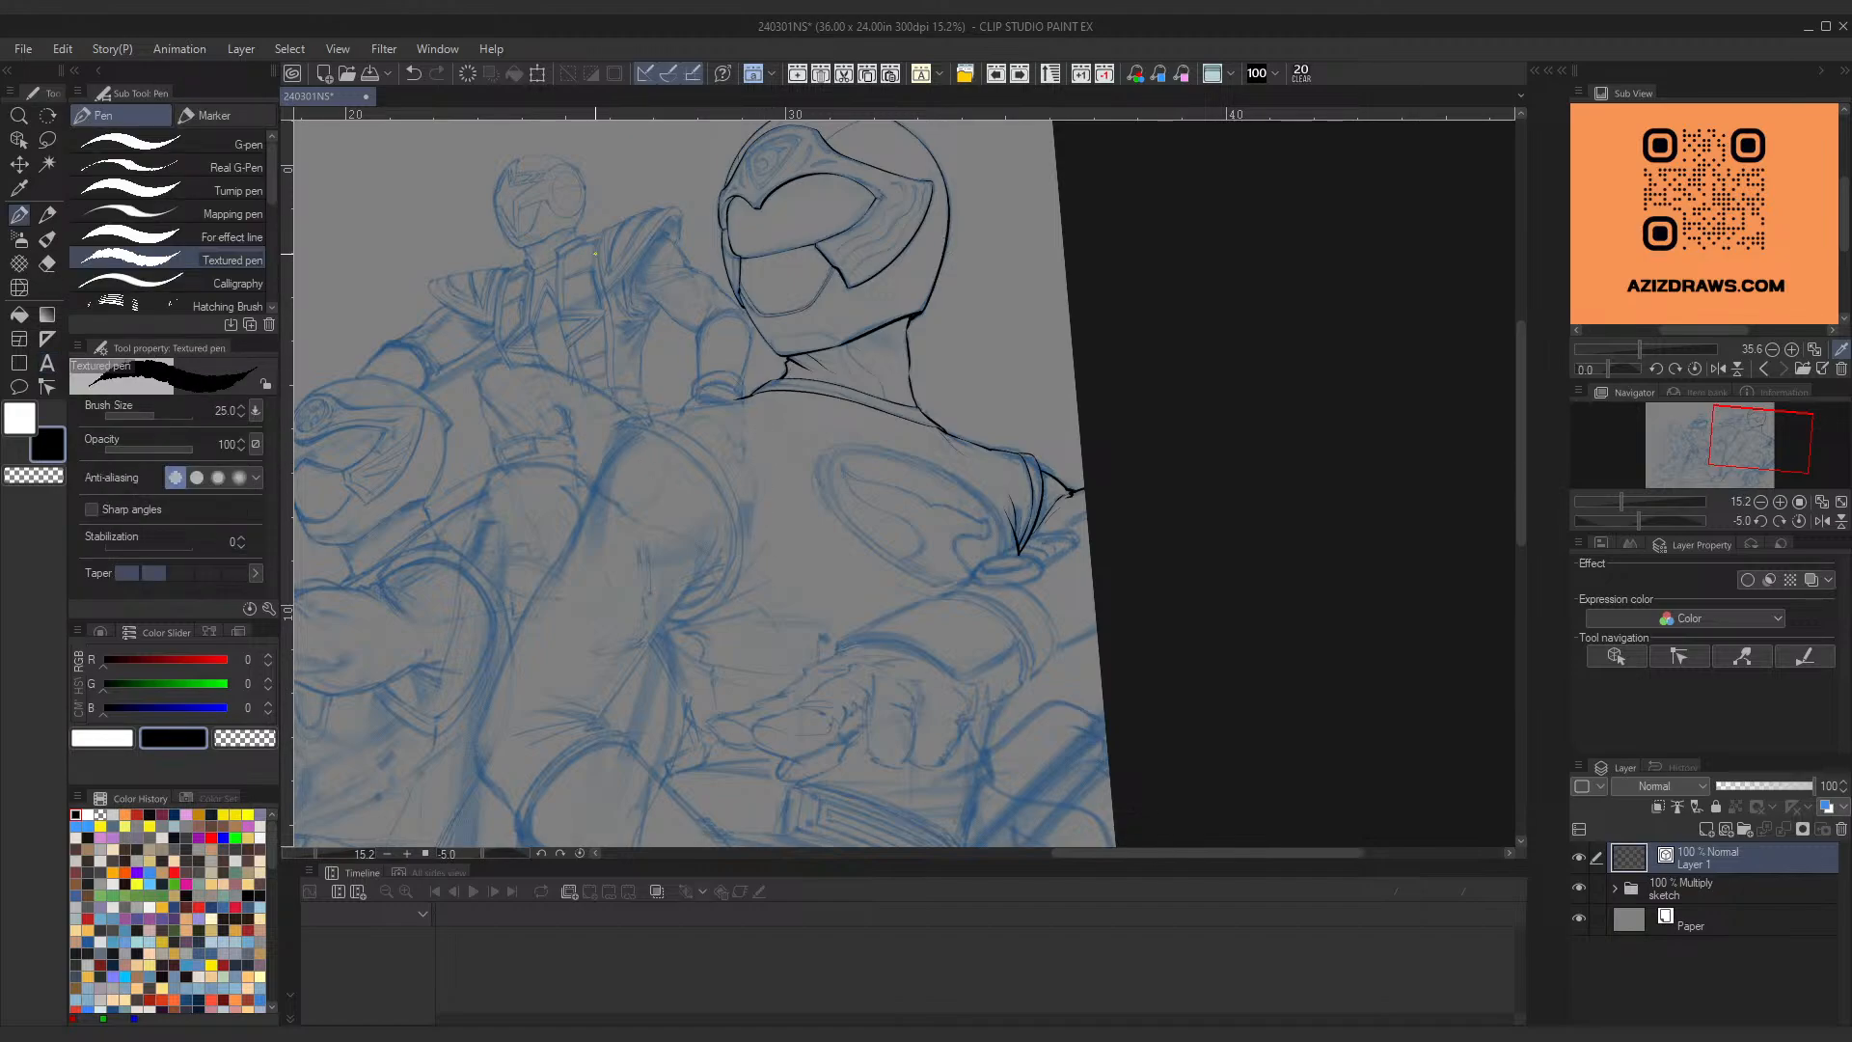
Step: Try to stretch the sleeve seam curves and a fold line farther down over the sketched hand as vector lines
{"action": "key", "text": "o"}
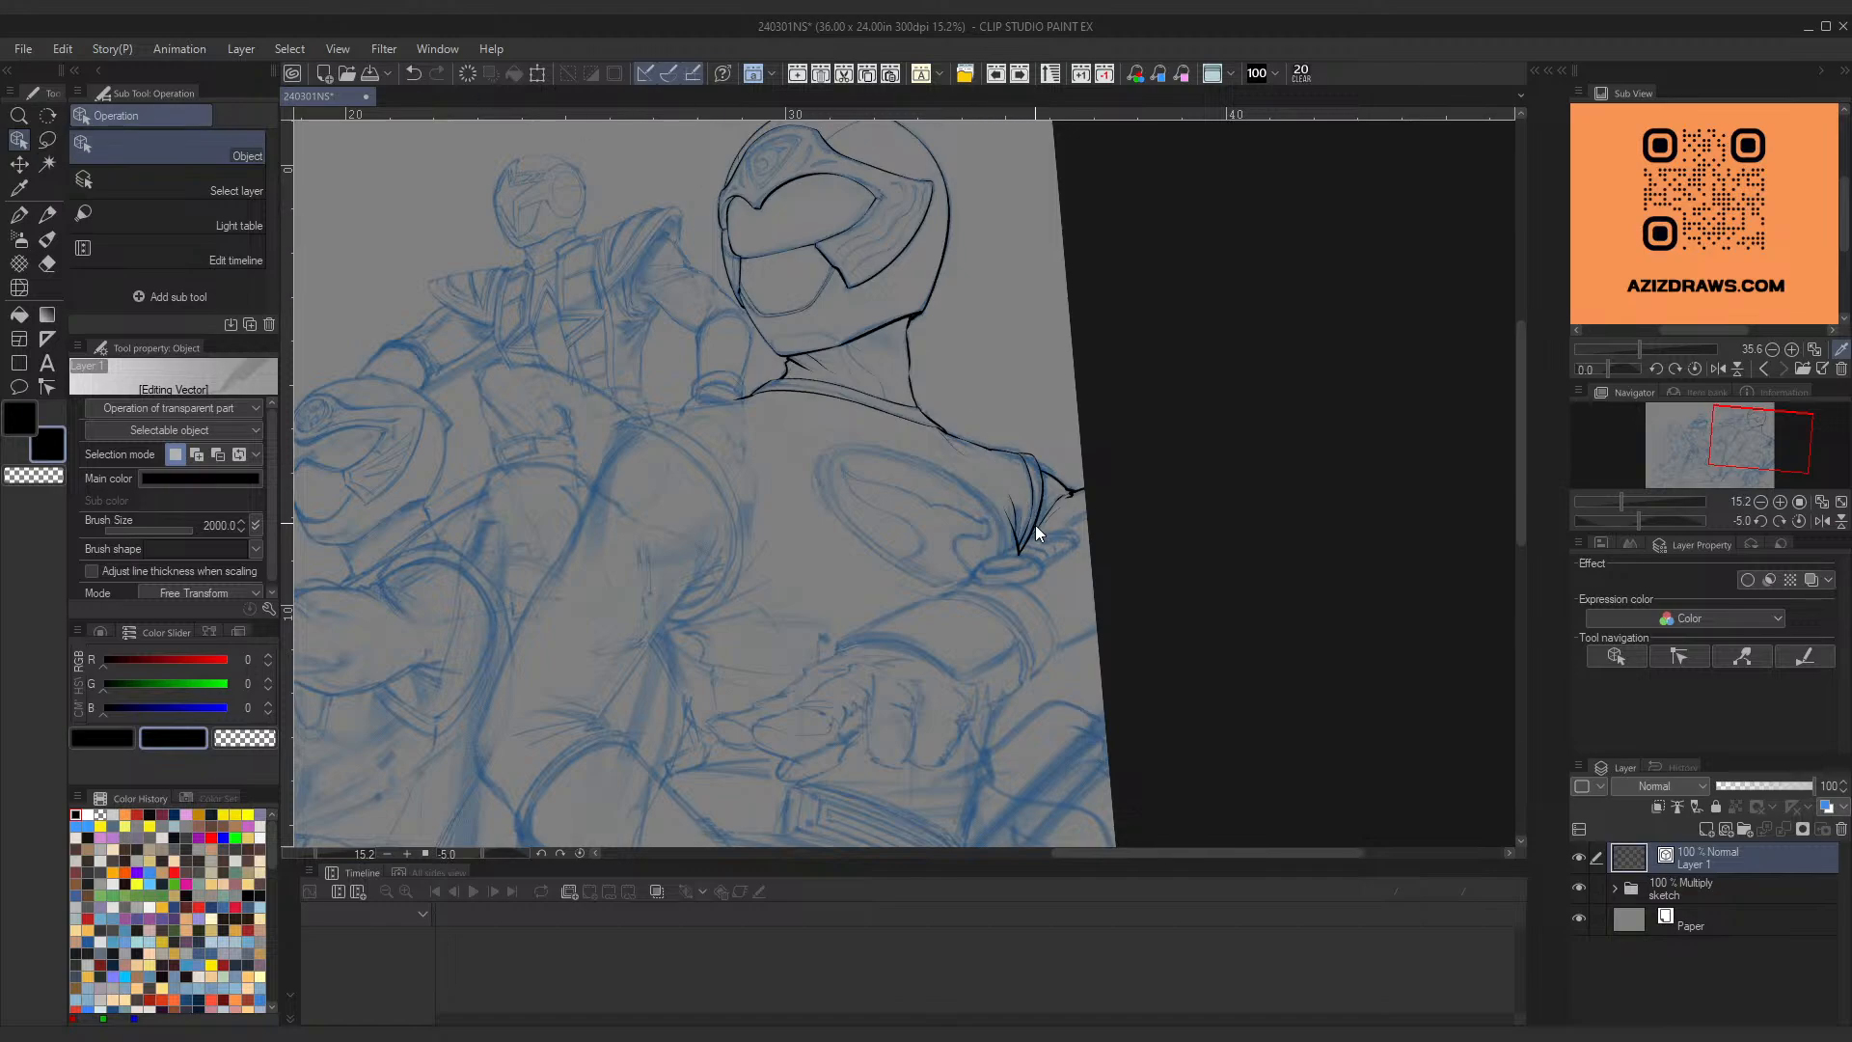
{"action": "scroll", "coordinate": [1034, 525], "scroll_direction": "up", "scroll_amount": 5}
{"action": "left_click", "coordinate": [975, 483]}
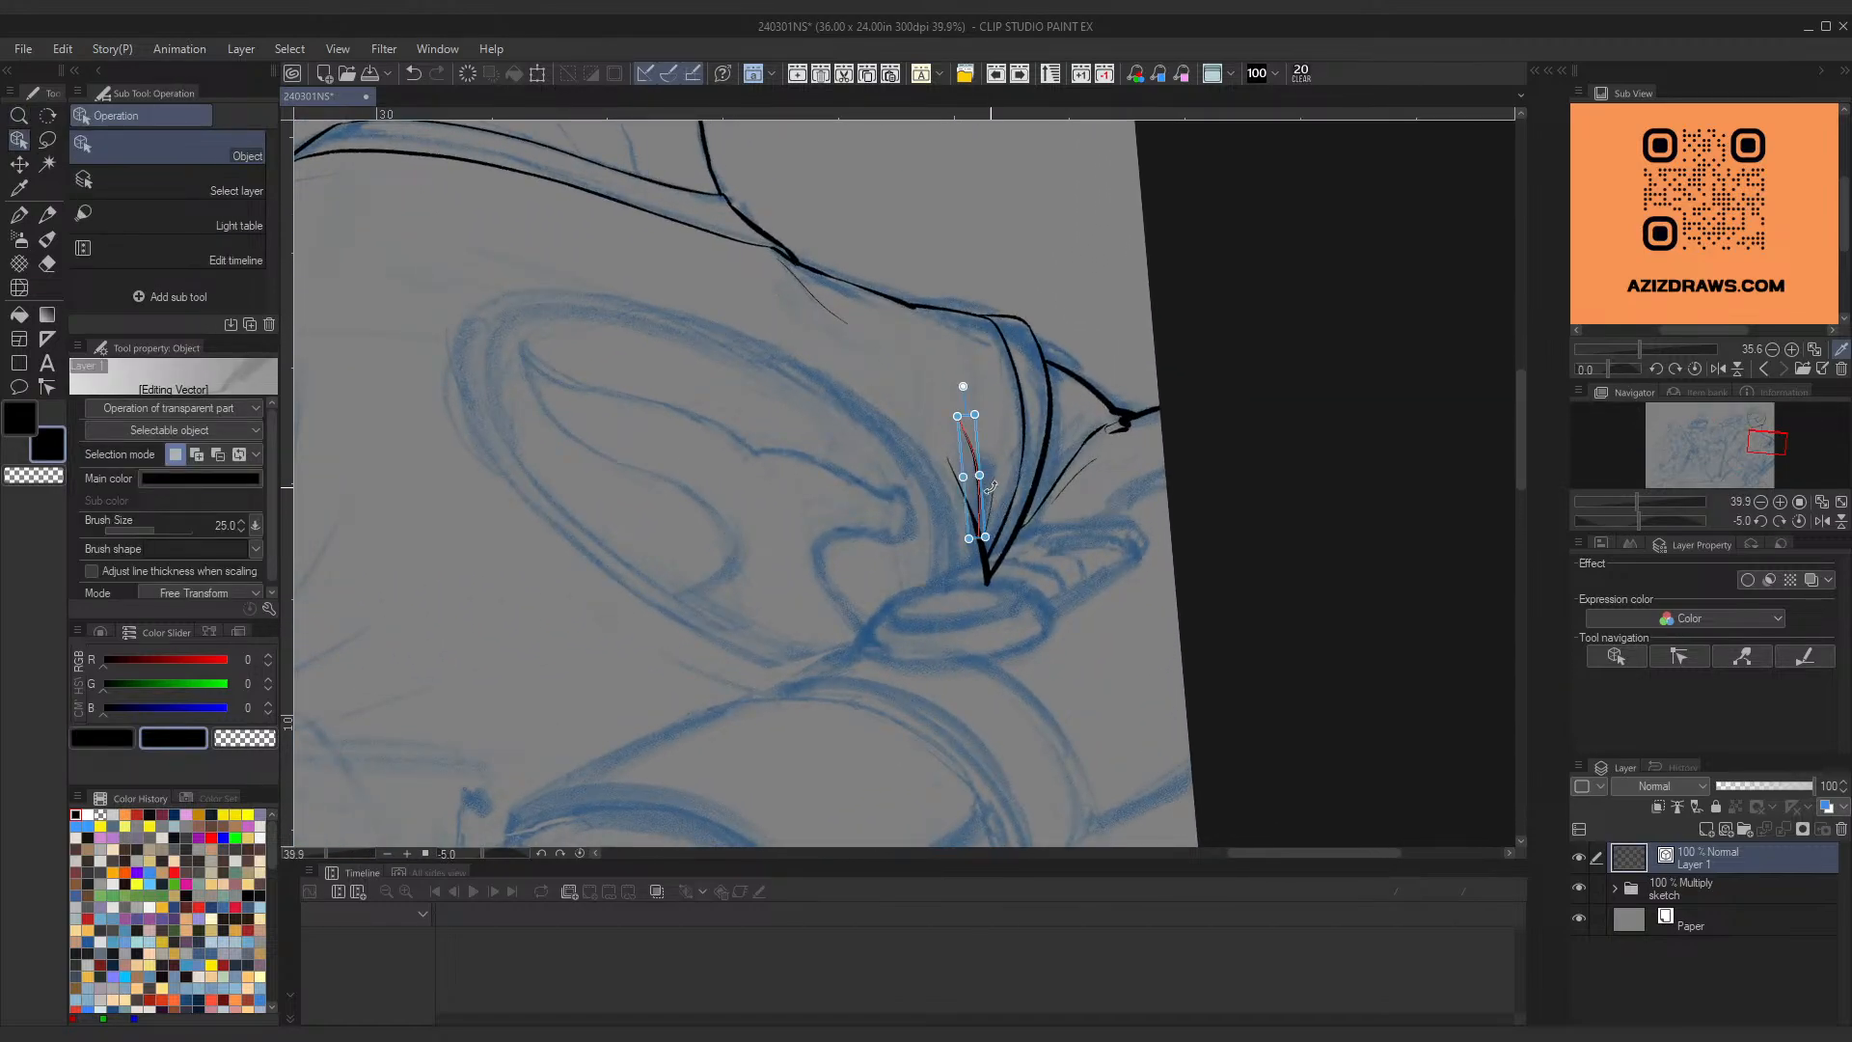
{"action": "left_click", "coordinate": [993, 484], "text": "shift"}
{"action": "left_click", "coordinate": [1059, 422], "text": "shift"}
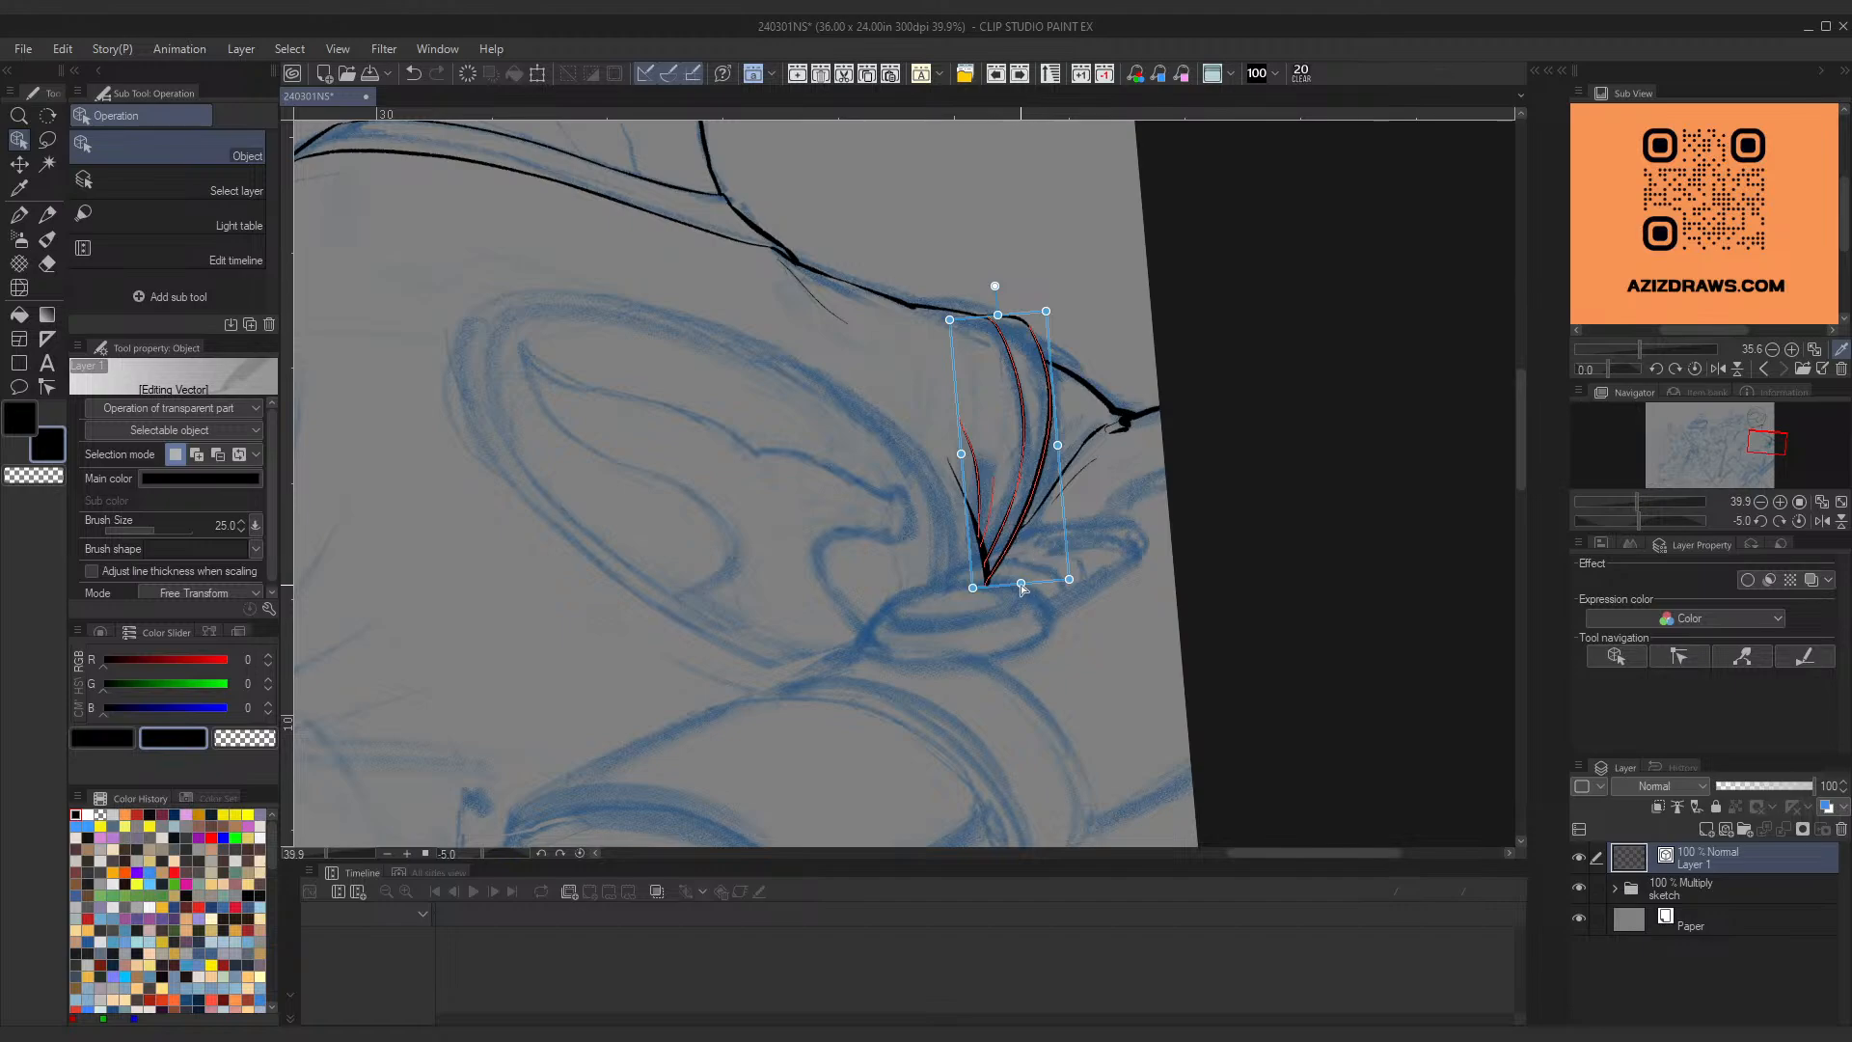
{"action": "left_click_drag", "start_coordinate": [1022, 585], "coordinate": [1031, 627]}
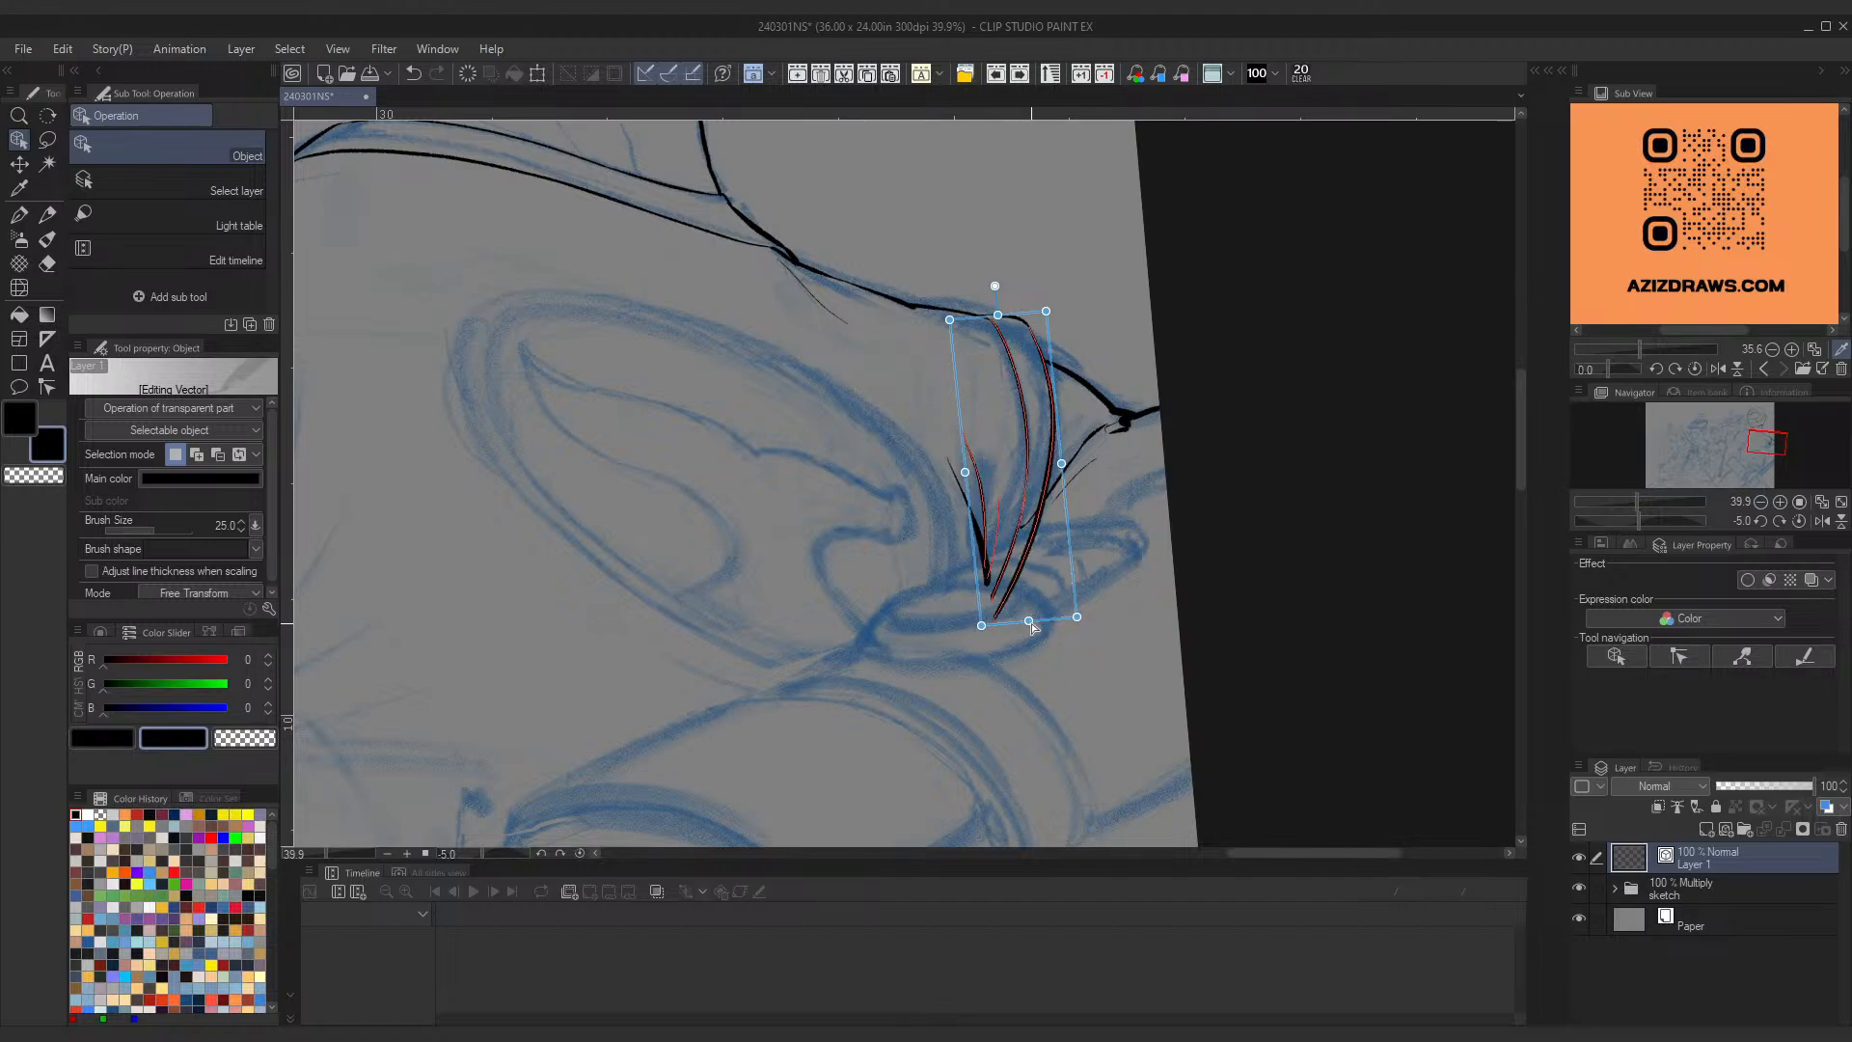
{"action": "left_click", "coordinate": [1020, 531]}
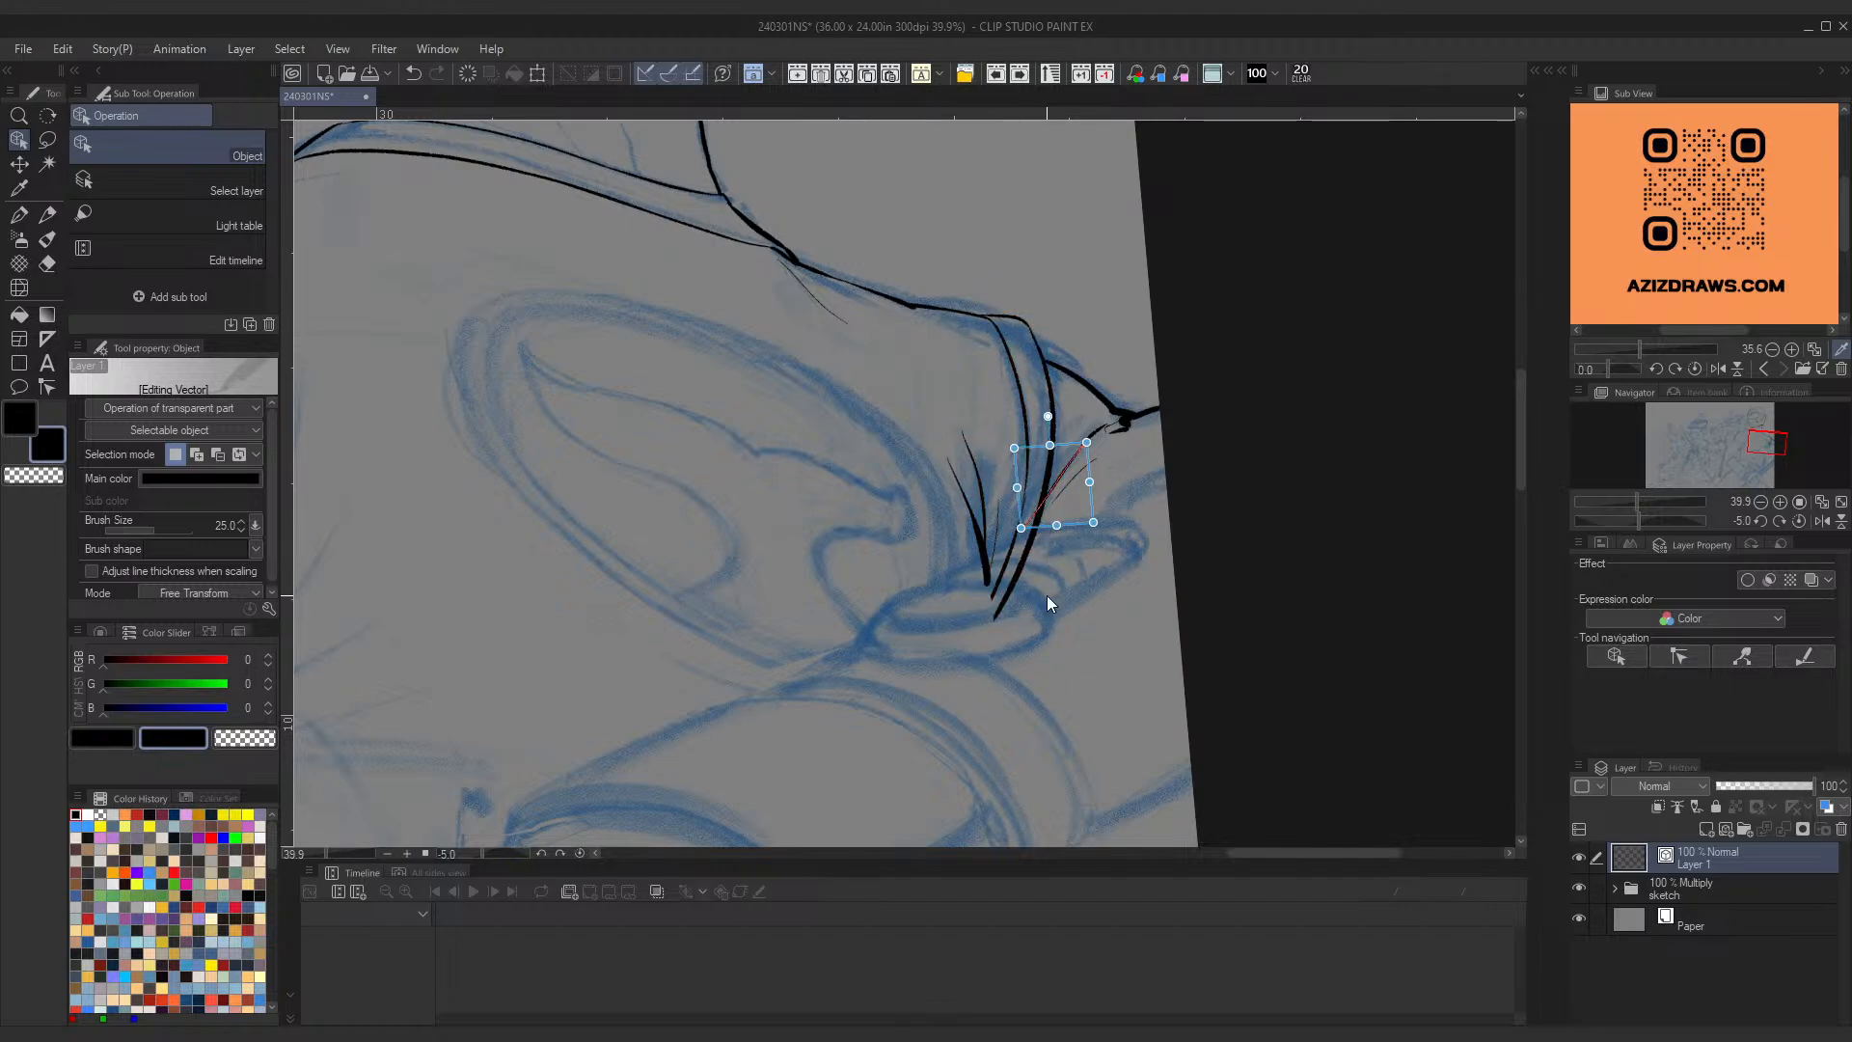
{"action": "left_click", "coordinate": [1029, 512]}
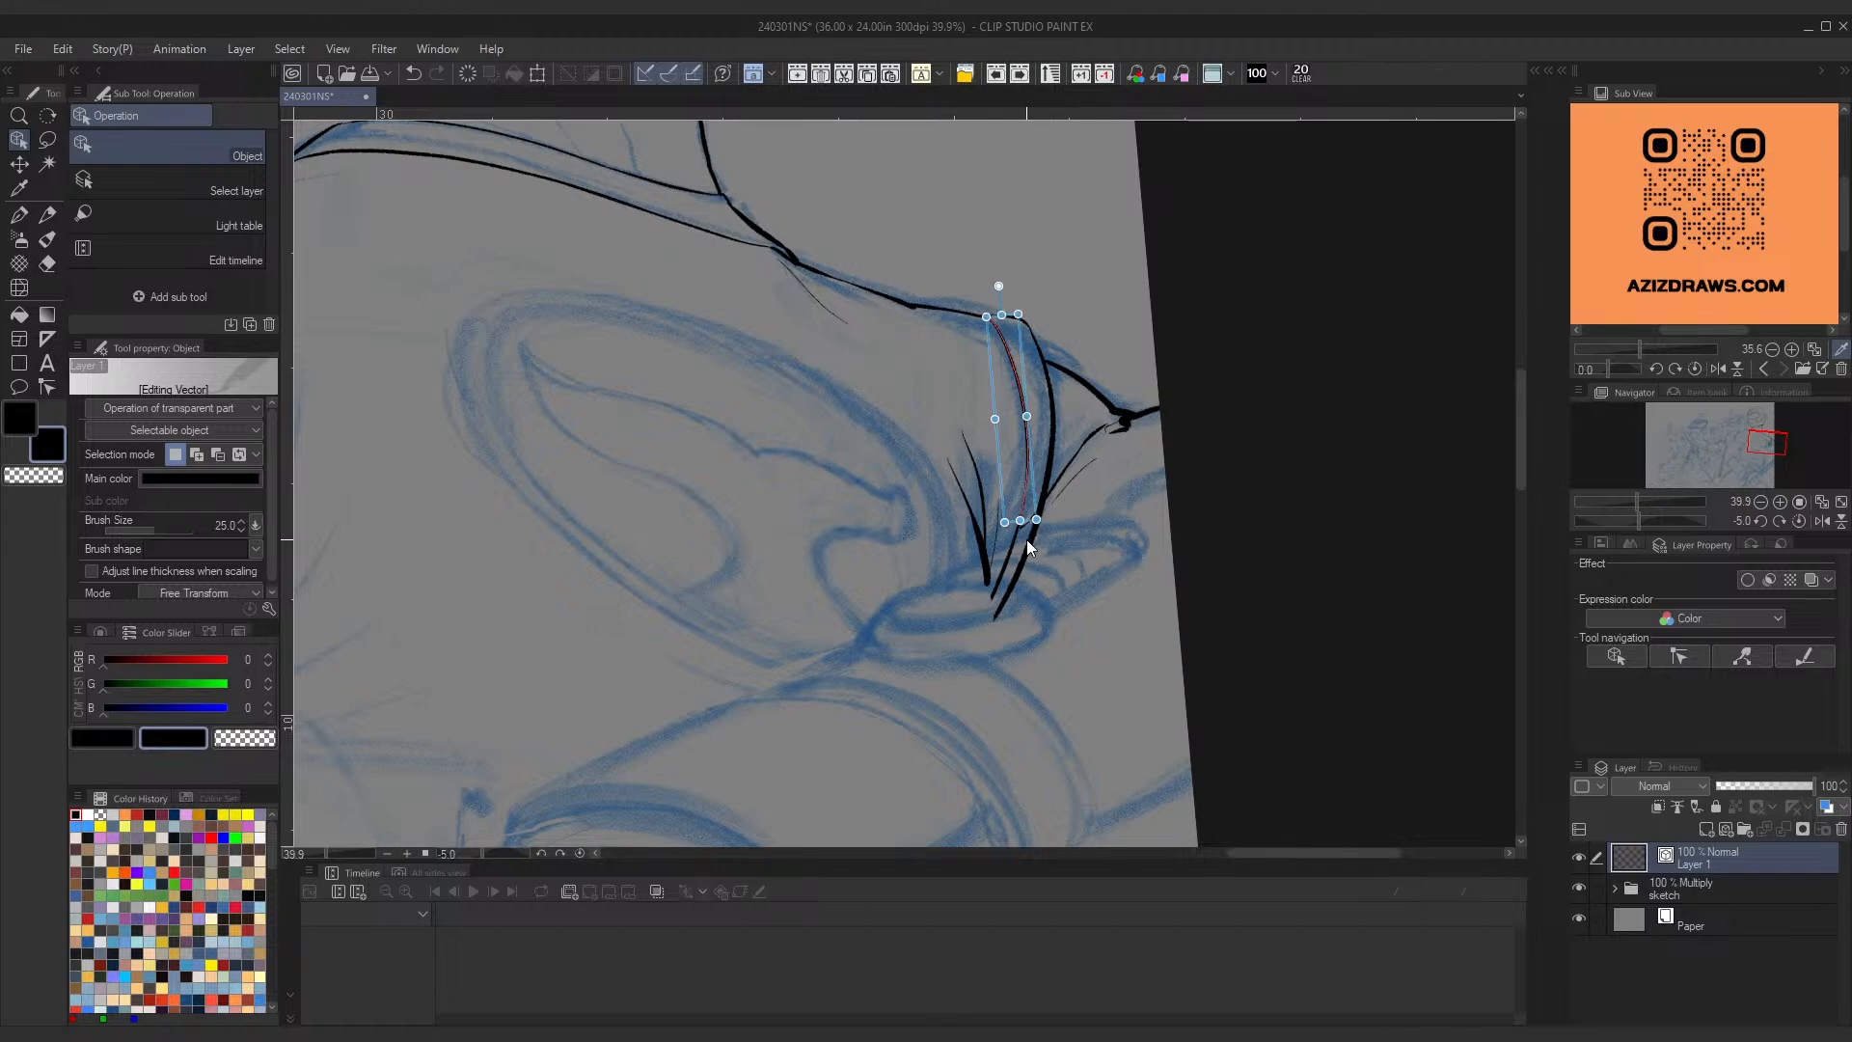
{"action": "key", "text": "p"}
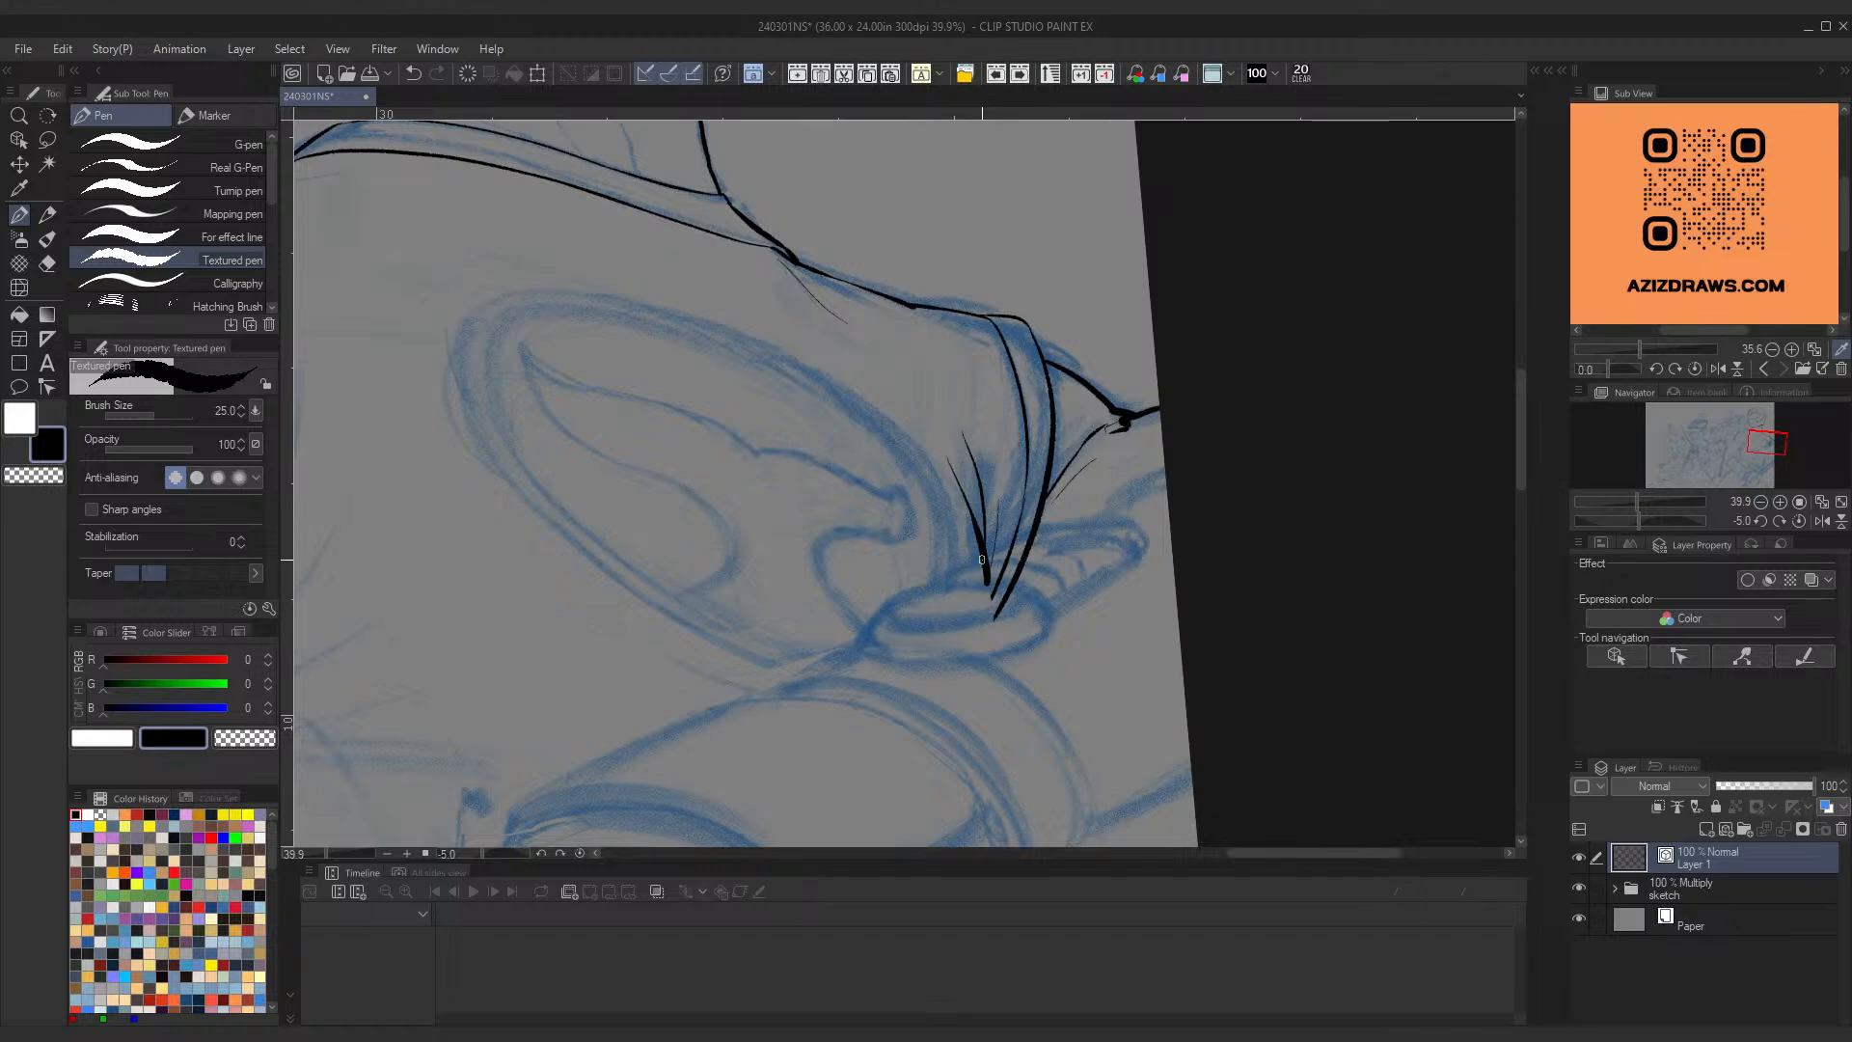
{"action": "left_click_drag", "start_coordinate": [983, 567], "coordinate": [996, 643]}
{"action": "key", "text": "ctrl+z"}
{"action": "key", "text": "ctrl+z"}
{"action": "key", "text": "ctrl+z"}
Step: Ink the top contour of the near shoulder from the collar's front end towards the upper arm
{"action": "scroll", "coordinate": [1093, 457], "scroll_direction": "down", "scroll_amount": 5}
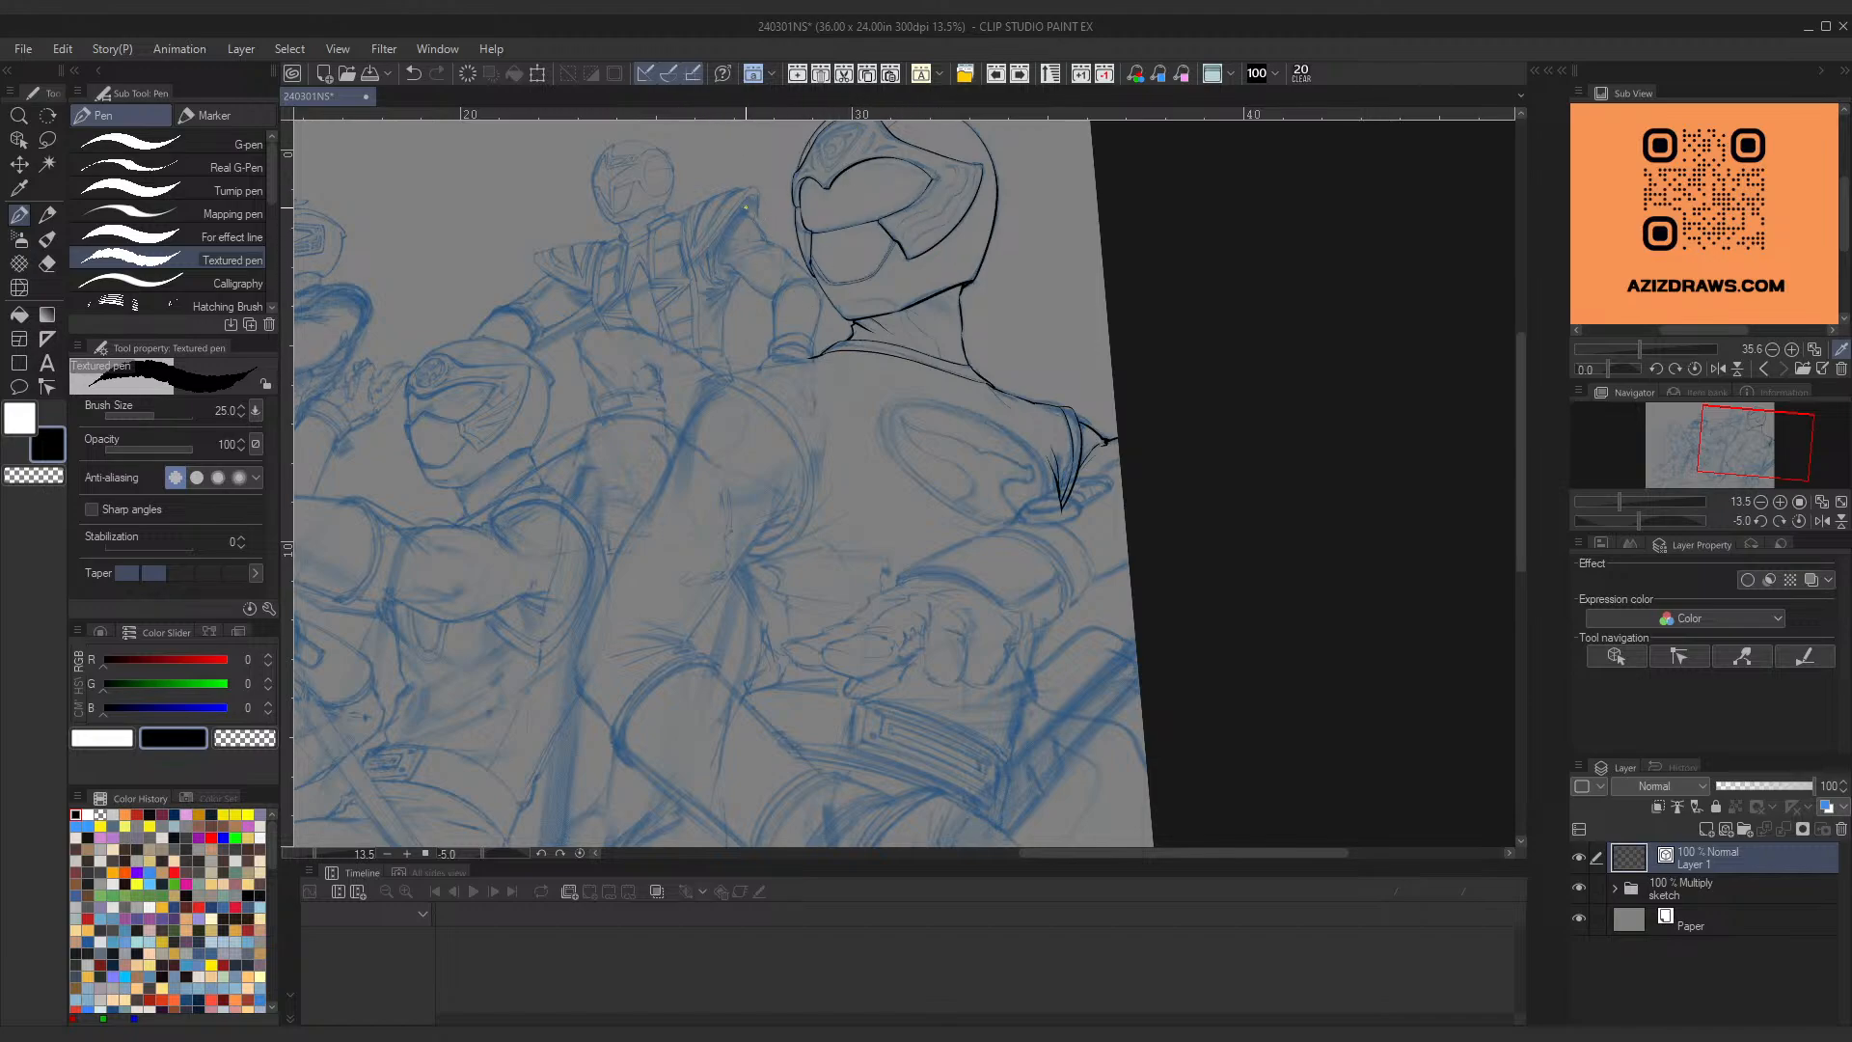
{"action": "key", "text": "shift+space"}
{"action": "left_click_drag", "start_coordinate": [855, 402], "coordinate": [762, 461]}
{"action": "key", "text": "ctrl+space"}
{"action": "mouse_move", "coordinate": [703, 524]}
{"action": "left_mouse_down"}
{"action": "mouse_move", "coordinate": [797, 430]}
{"action": "mouse_move", "coordinate": [754, 502]}
{"action": "left_mouse_up"}
{"action": "key", "text": "ctrl+z"}
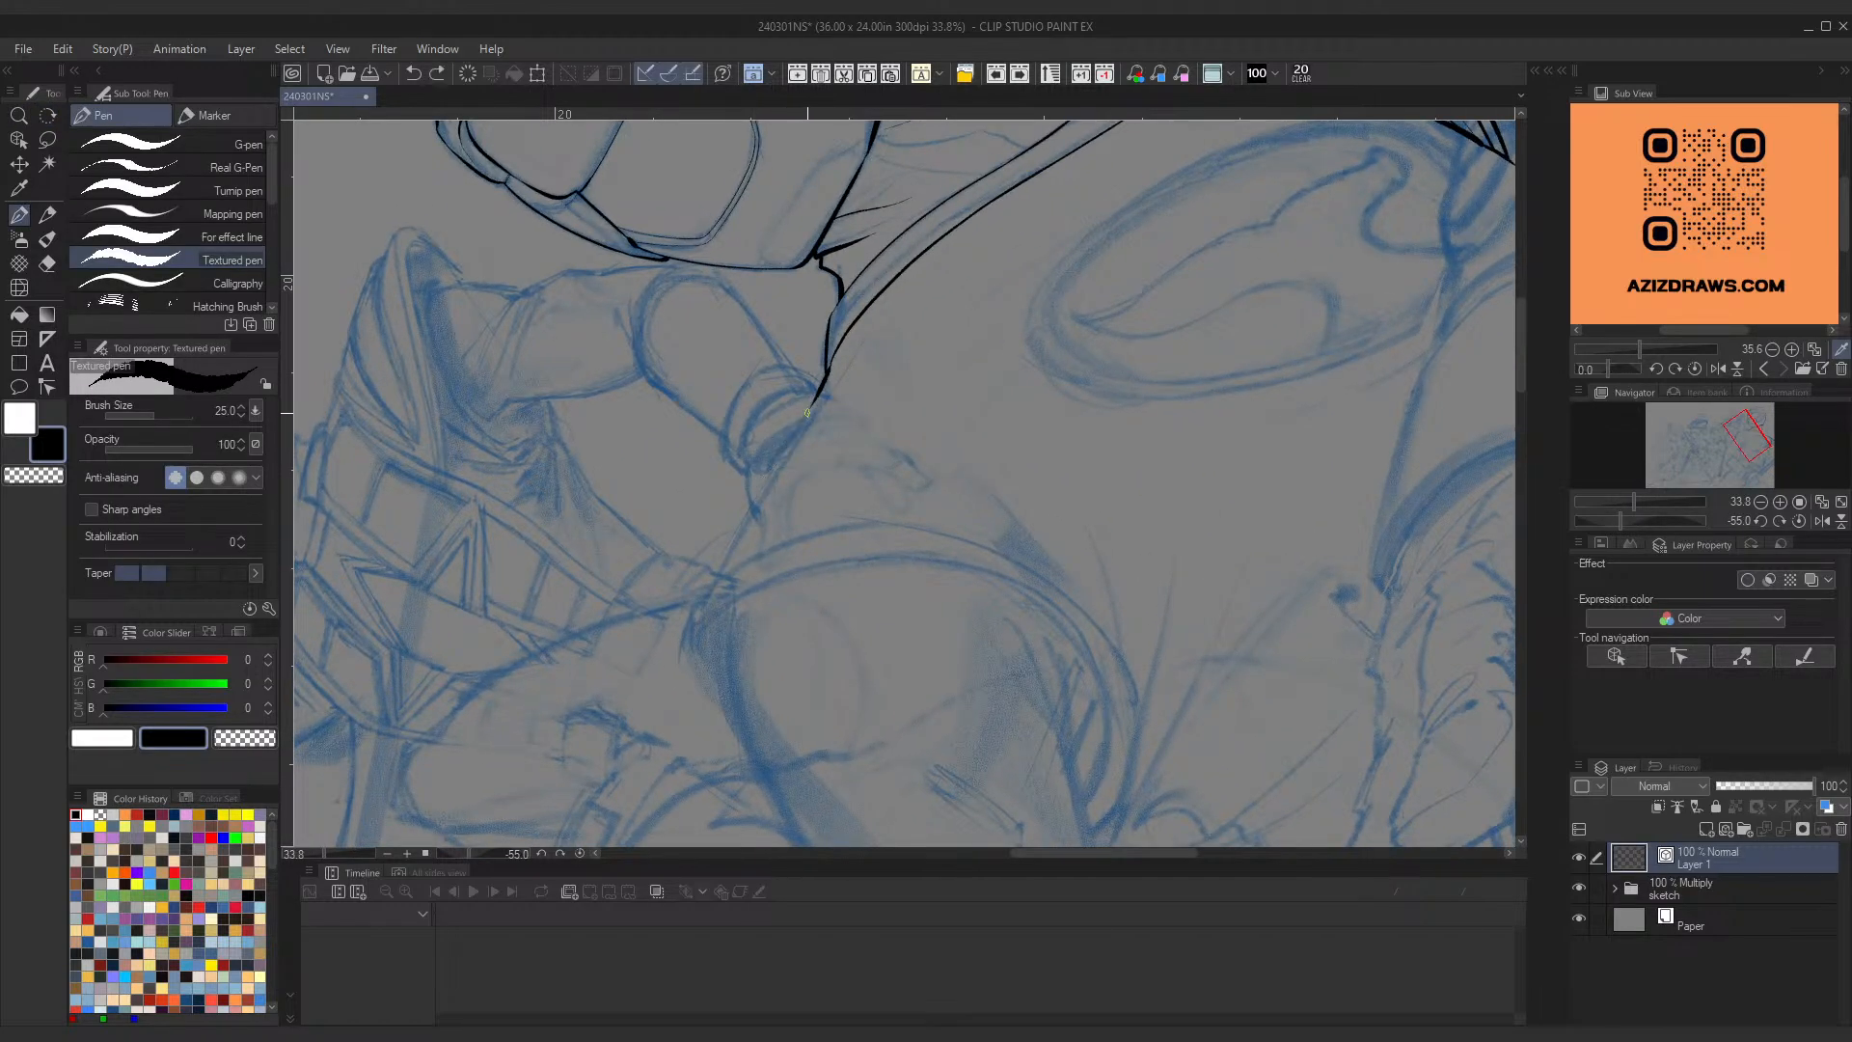
{"action": "mouse_move", "coordinate": [812, 401]}
{"action": "left_mouse_down"}
{"action": "mouse_move", "coordinate": [708, 589]}
{"action": "mouse_move", "coordinate": [770, 485]}
{"action": "mouse_move", "coordinate": [722, 552]}
{"action": "left_mouse_up"}
Step: Ink the upper half of the near shoulder's large curved sleeve seam, starting at the shoulder contour's end
{"action": "key", "text": "shift+space"}
{"action": "left_click_drag", "start_coordinate": [907, 466], "coordinate": [881, 303]}
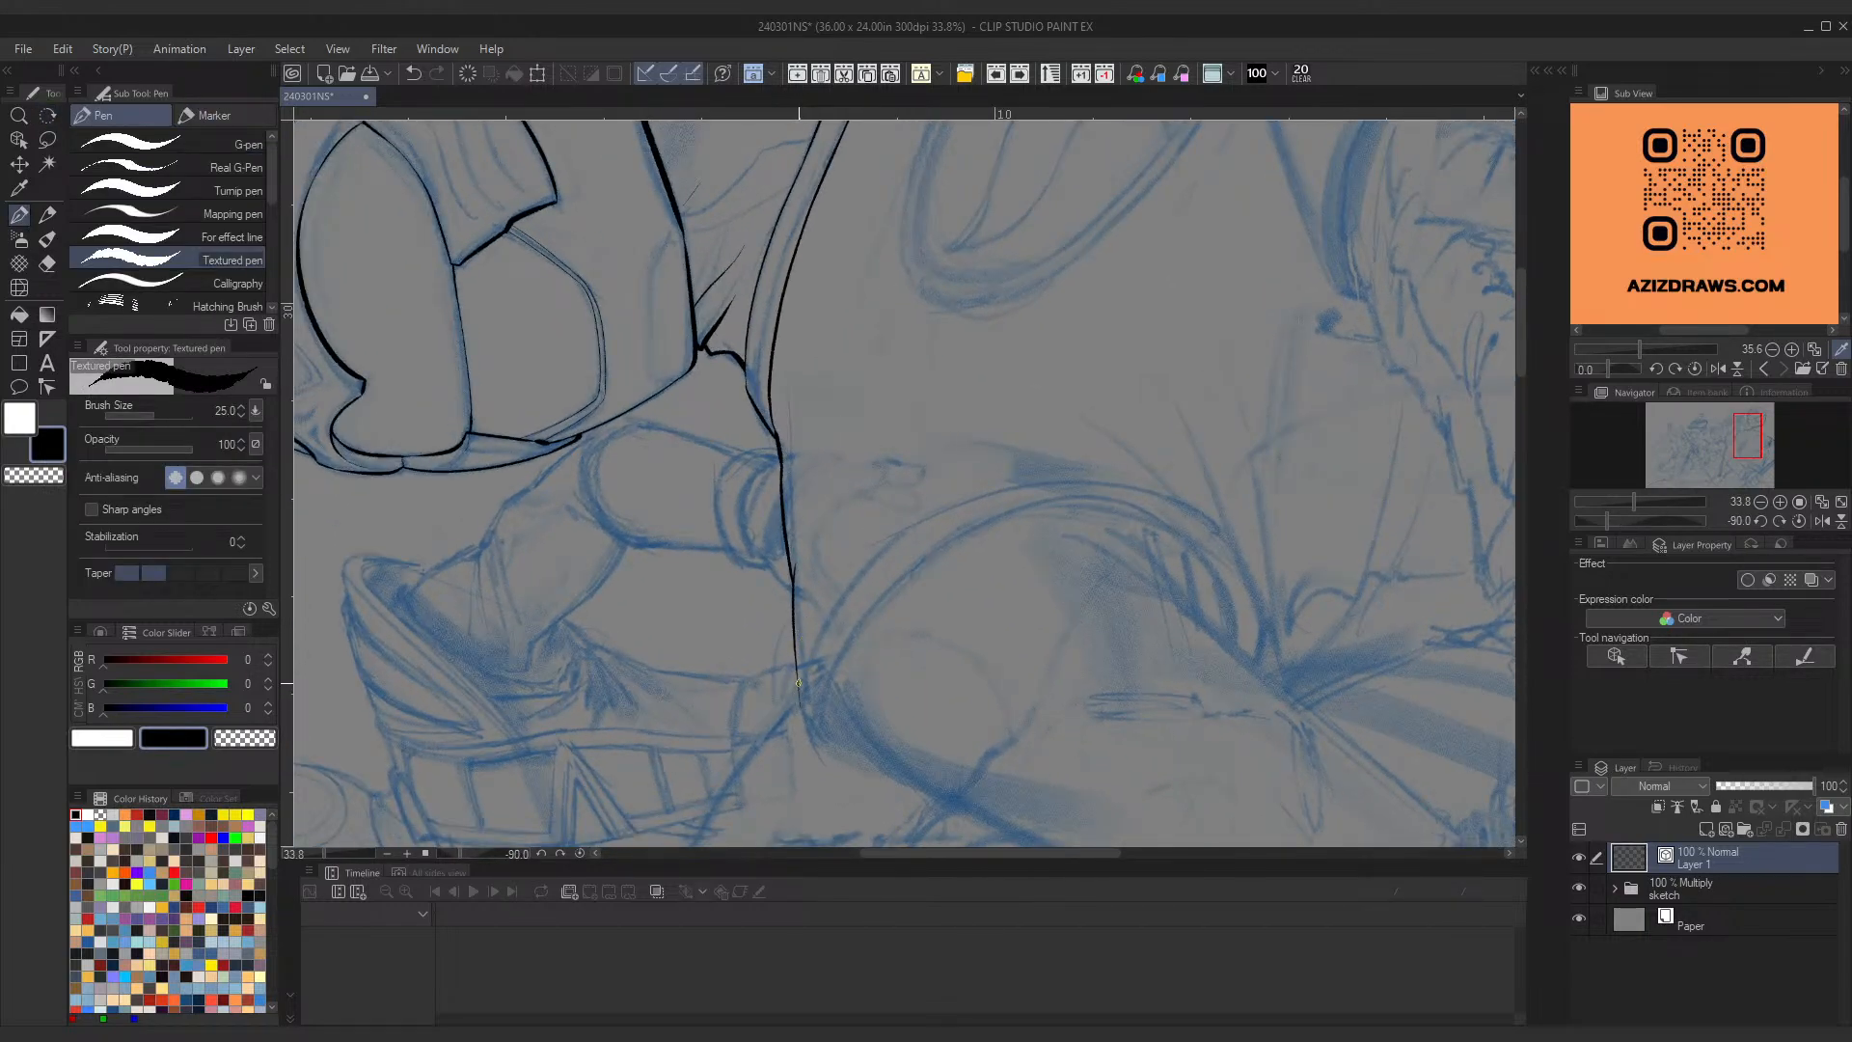
{"action": "left_click_drag", "start_coordinate": [799, 683], "coordinate": [1024, 488]}
{"action": "key", "text": "ctrl+z"}
{"action": "key", "text": "ctrl+y"}
Step: Ink a short rounded curve where the near shoulder's contour turns down past the top of the sleeve seam
{"action": "scroll", "coordinate": [783, 732], "scroll_direction": "up", "scroll_amount": 5}
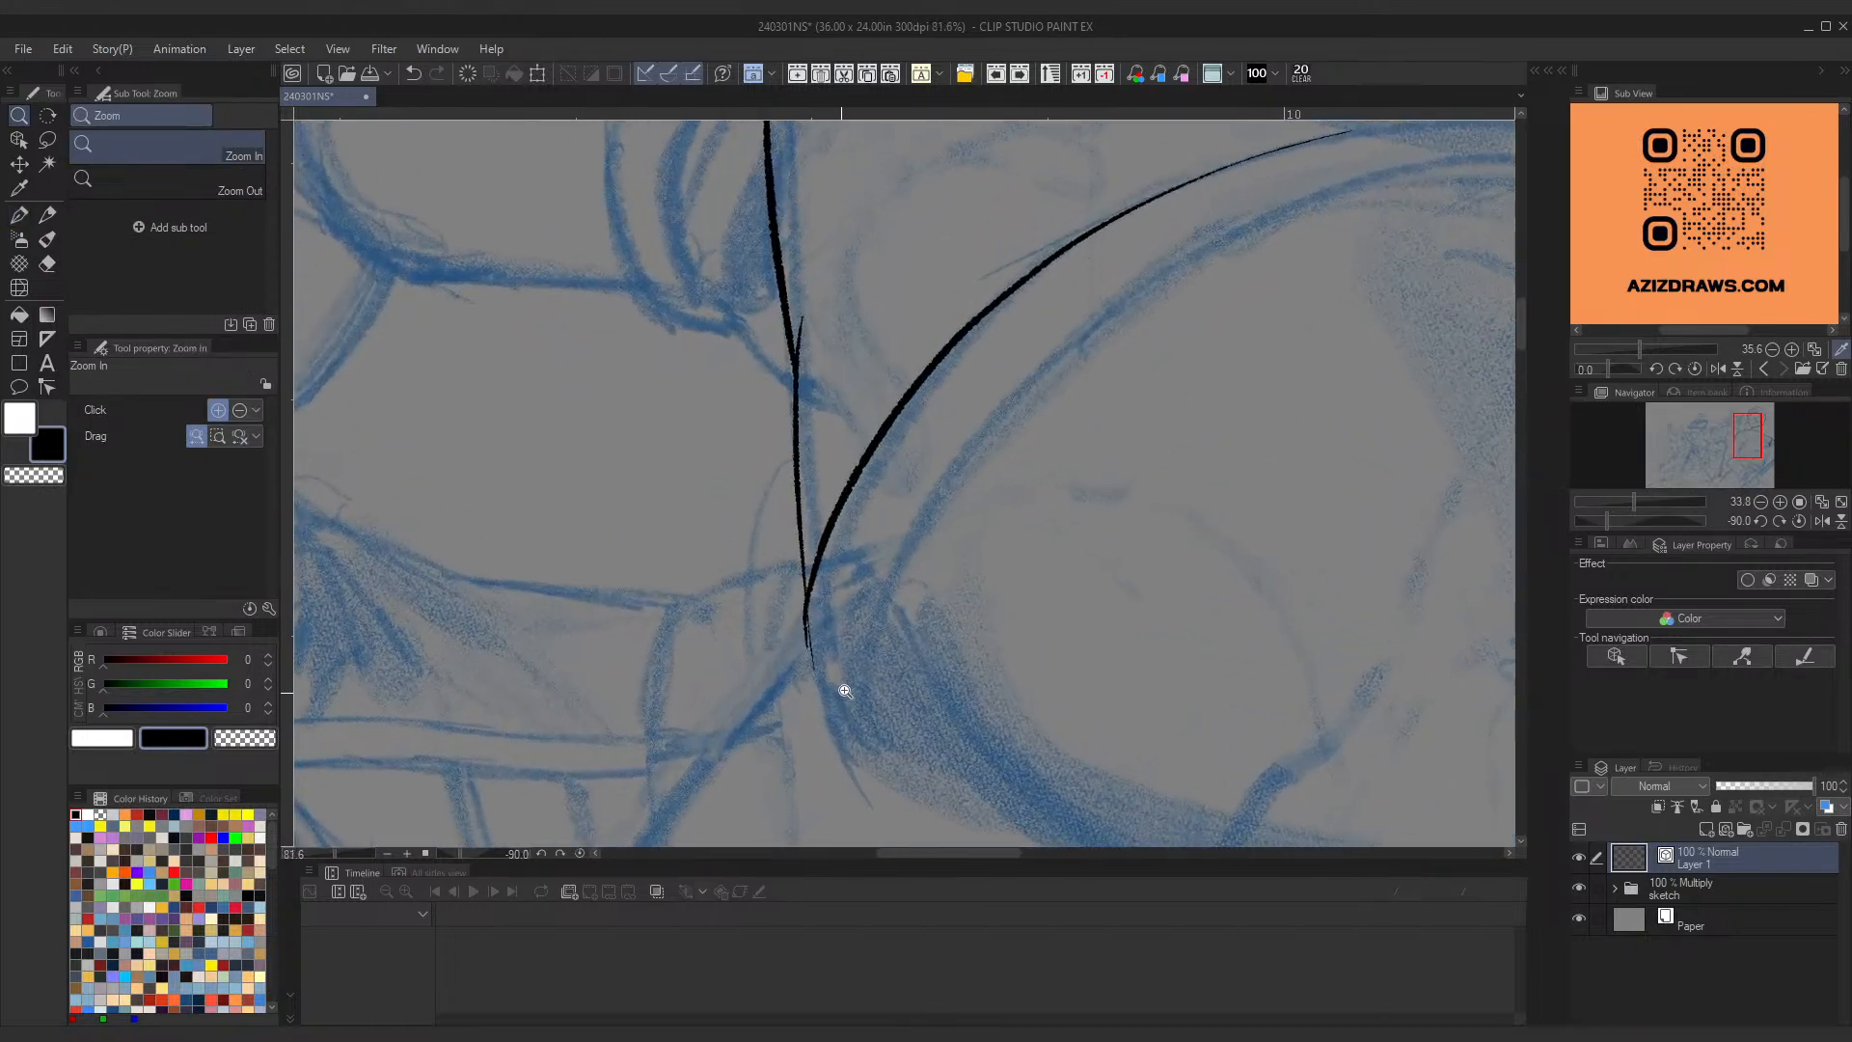
{"action": "mouse_move", "coordinate": [806, 603]}
{"action": "left_mouse_down"}
{"action": "mouse_move", "coordinate": [816, 690]}
{"action": "mouse_move", "coordinate": [873, 772]}
{"action": "left_mouse_up"}
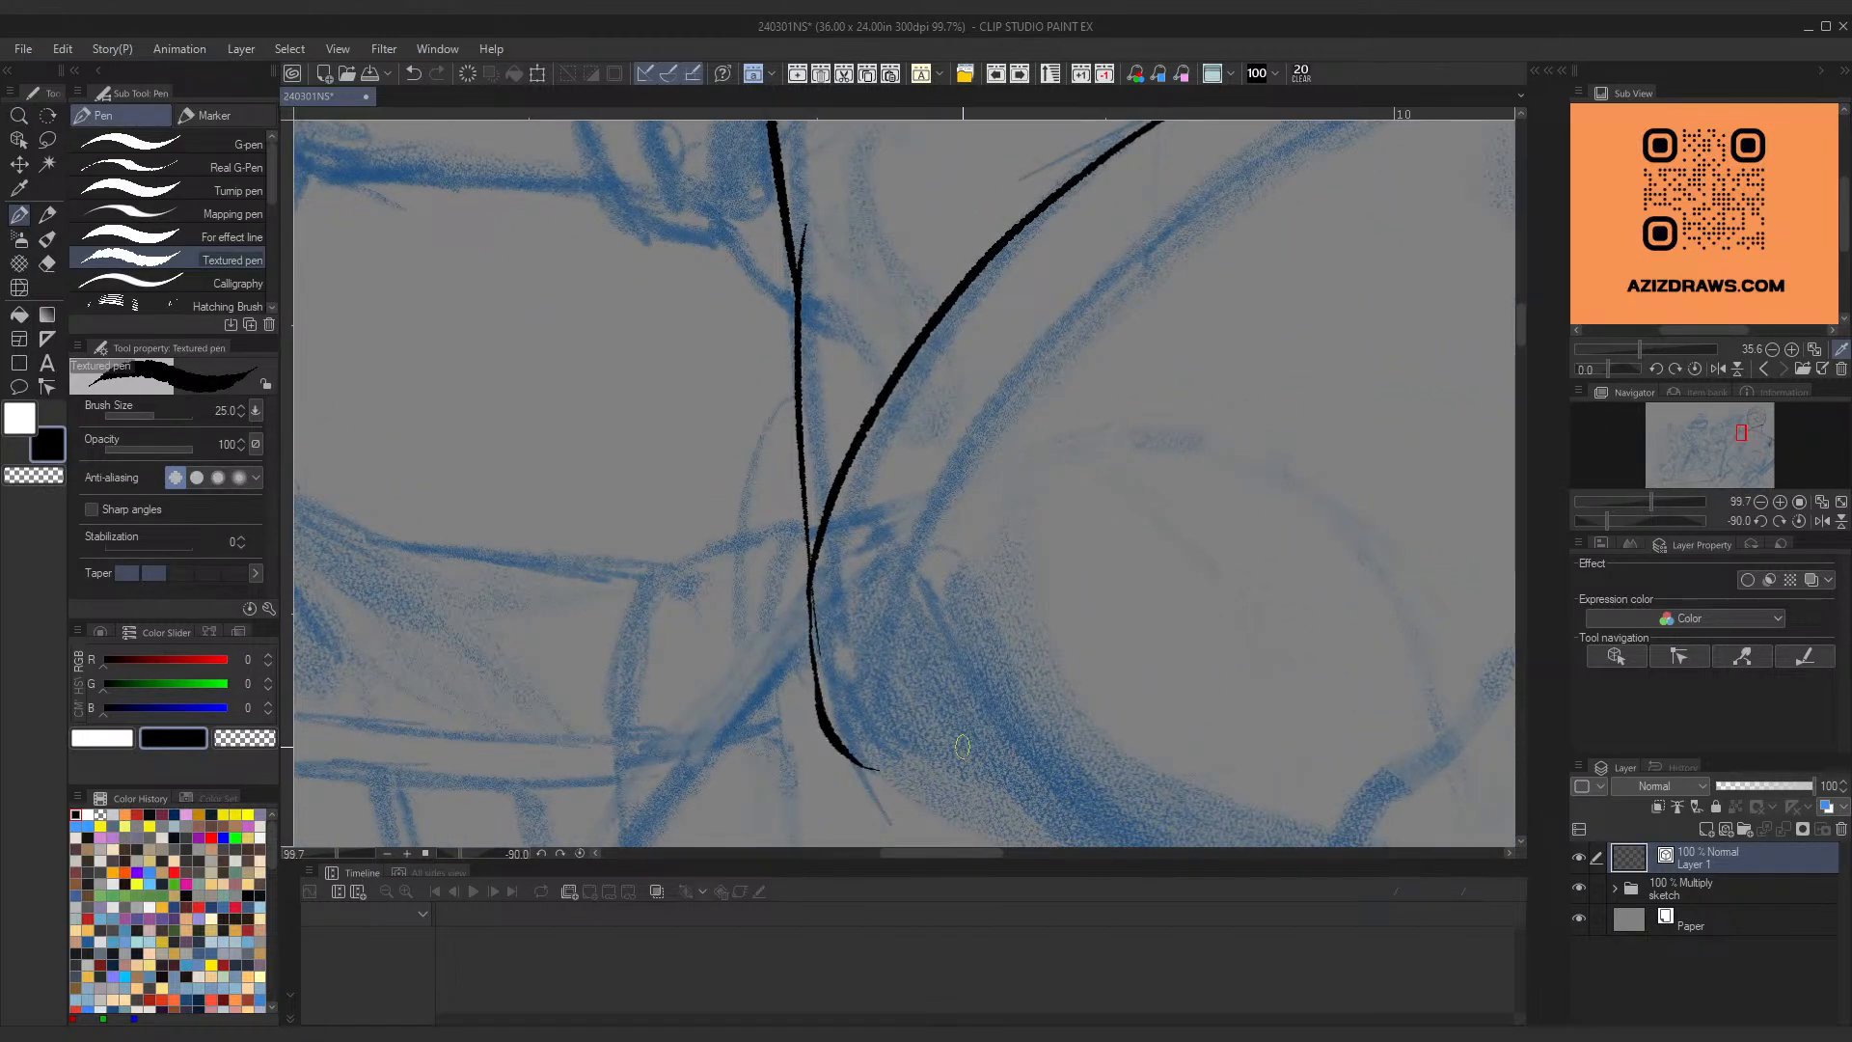
{"action": "scroll", "coordinate": [881, 592], "scroll_direction": "down", "scroll_amount": 2}
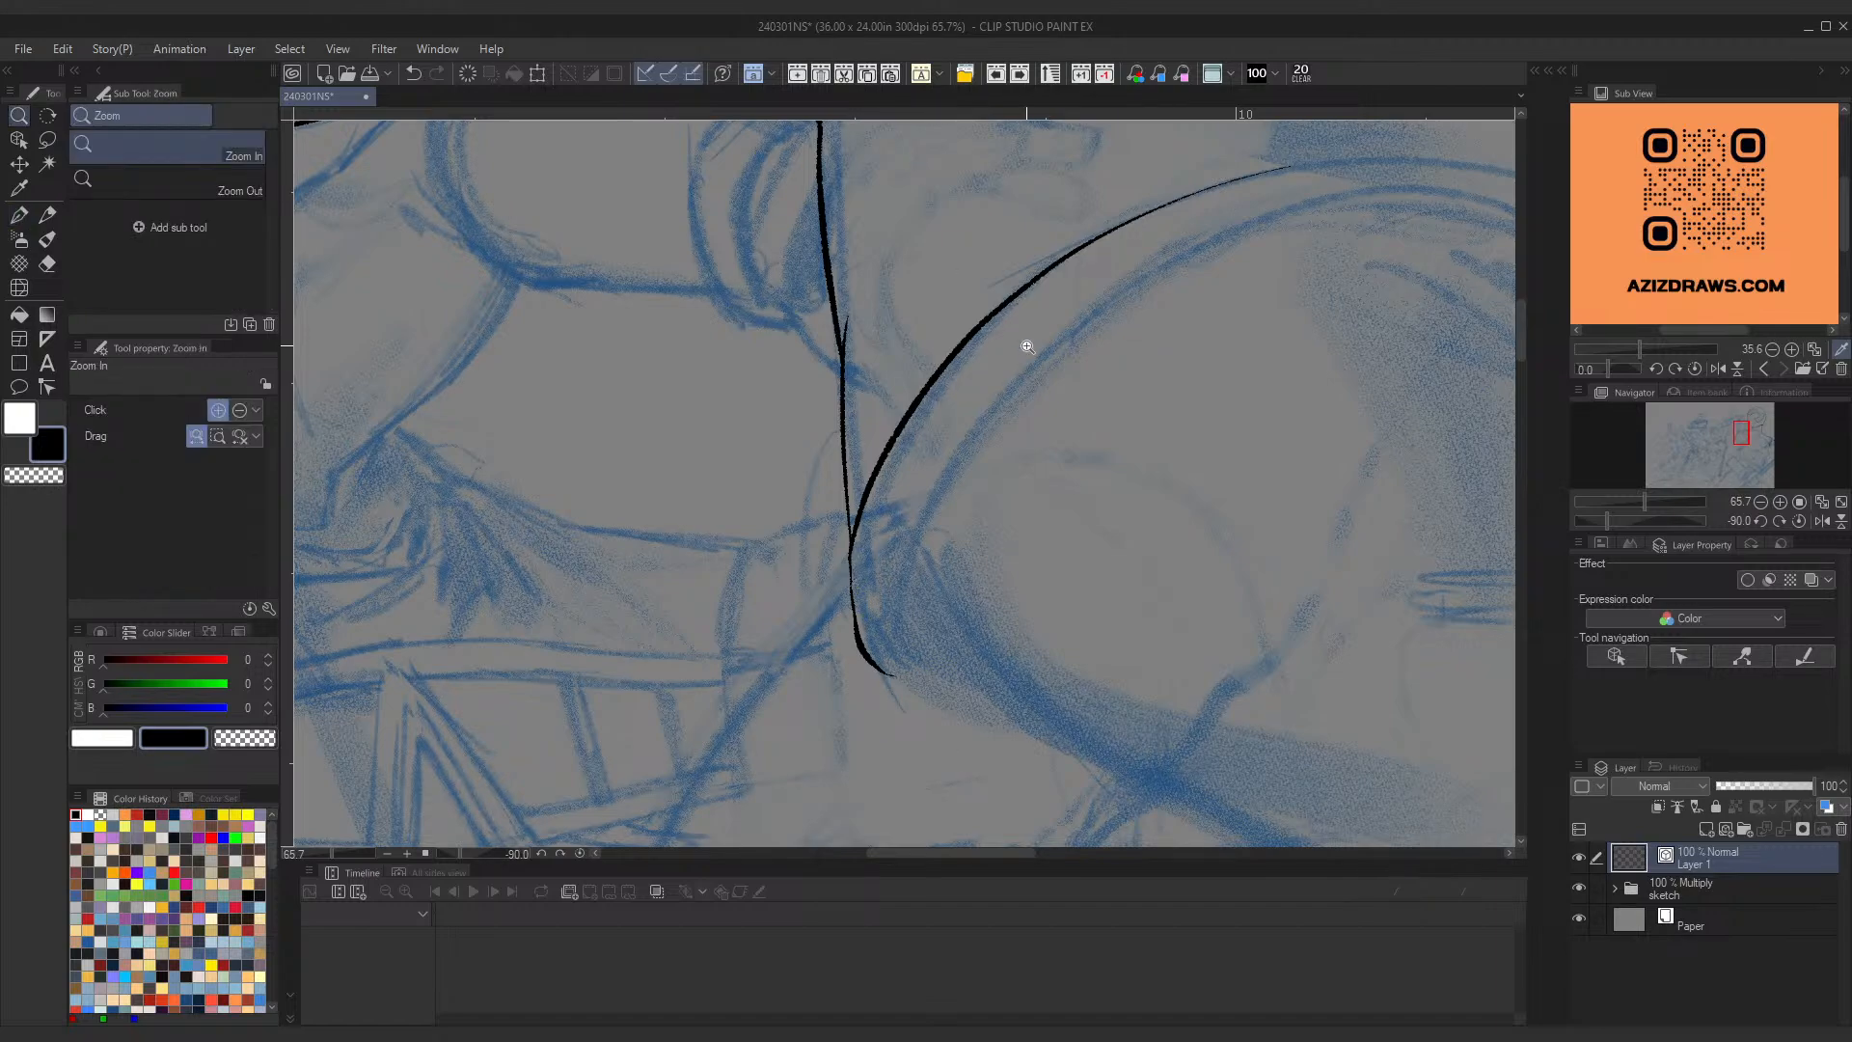
Step: Ink the lower half of the near shoulder's curved sleeve seam down to the armpit and fit the stroke to the sketch
{"action": "scroll", "coordinate": [918, 426], "scroll_direction": "down", "scroll_amount": 5}
{"action": "left_click_drag", "start_coordinate": [1005, 452], "coordinate": [840, 614]}
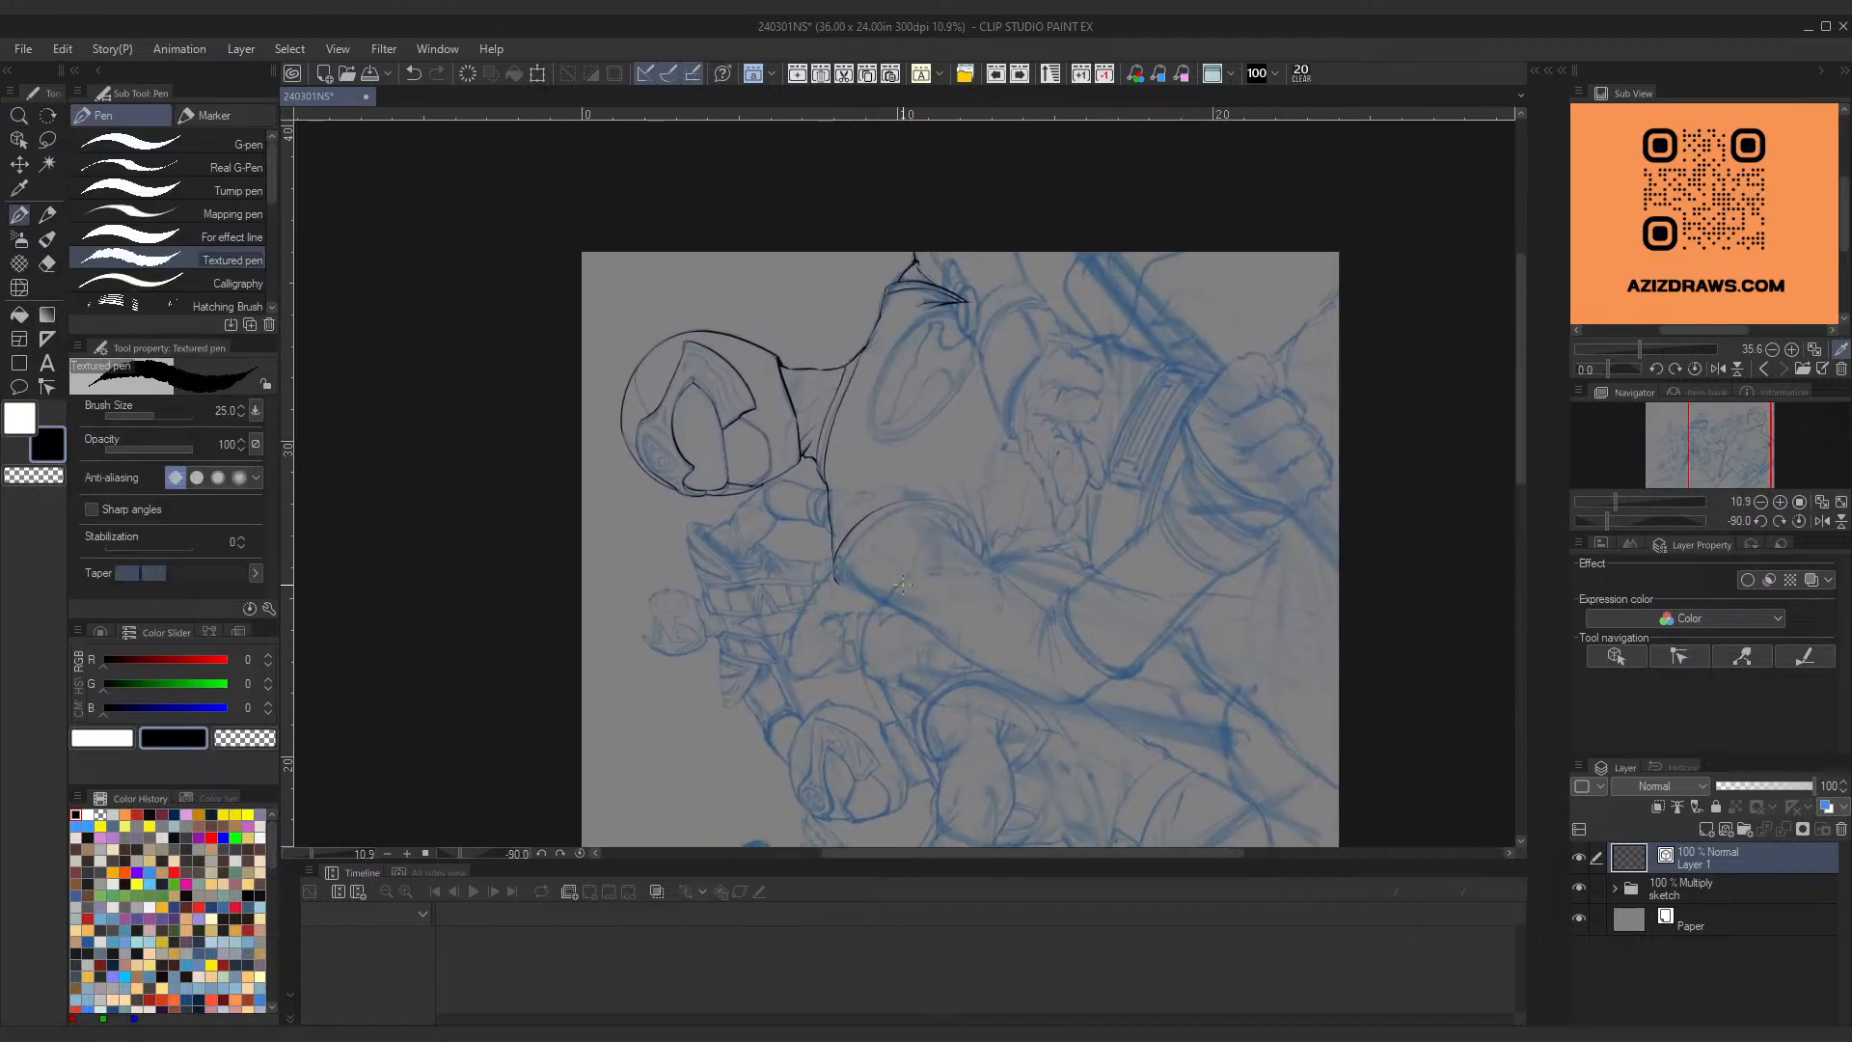
{"action": "key", "text": "r"}
{"action": "left_click_drag", "start_coordinate": [1062, 454], "coordinate": [916, 374]}
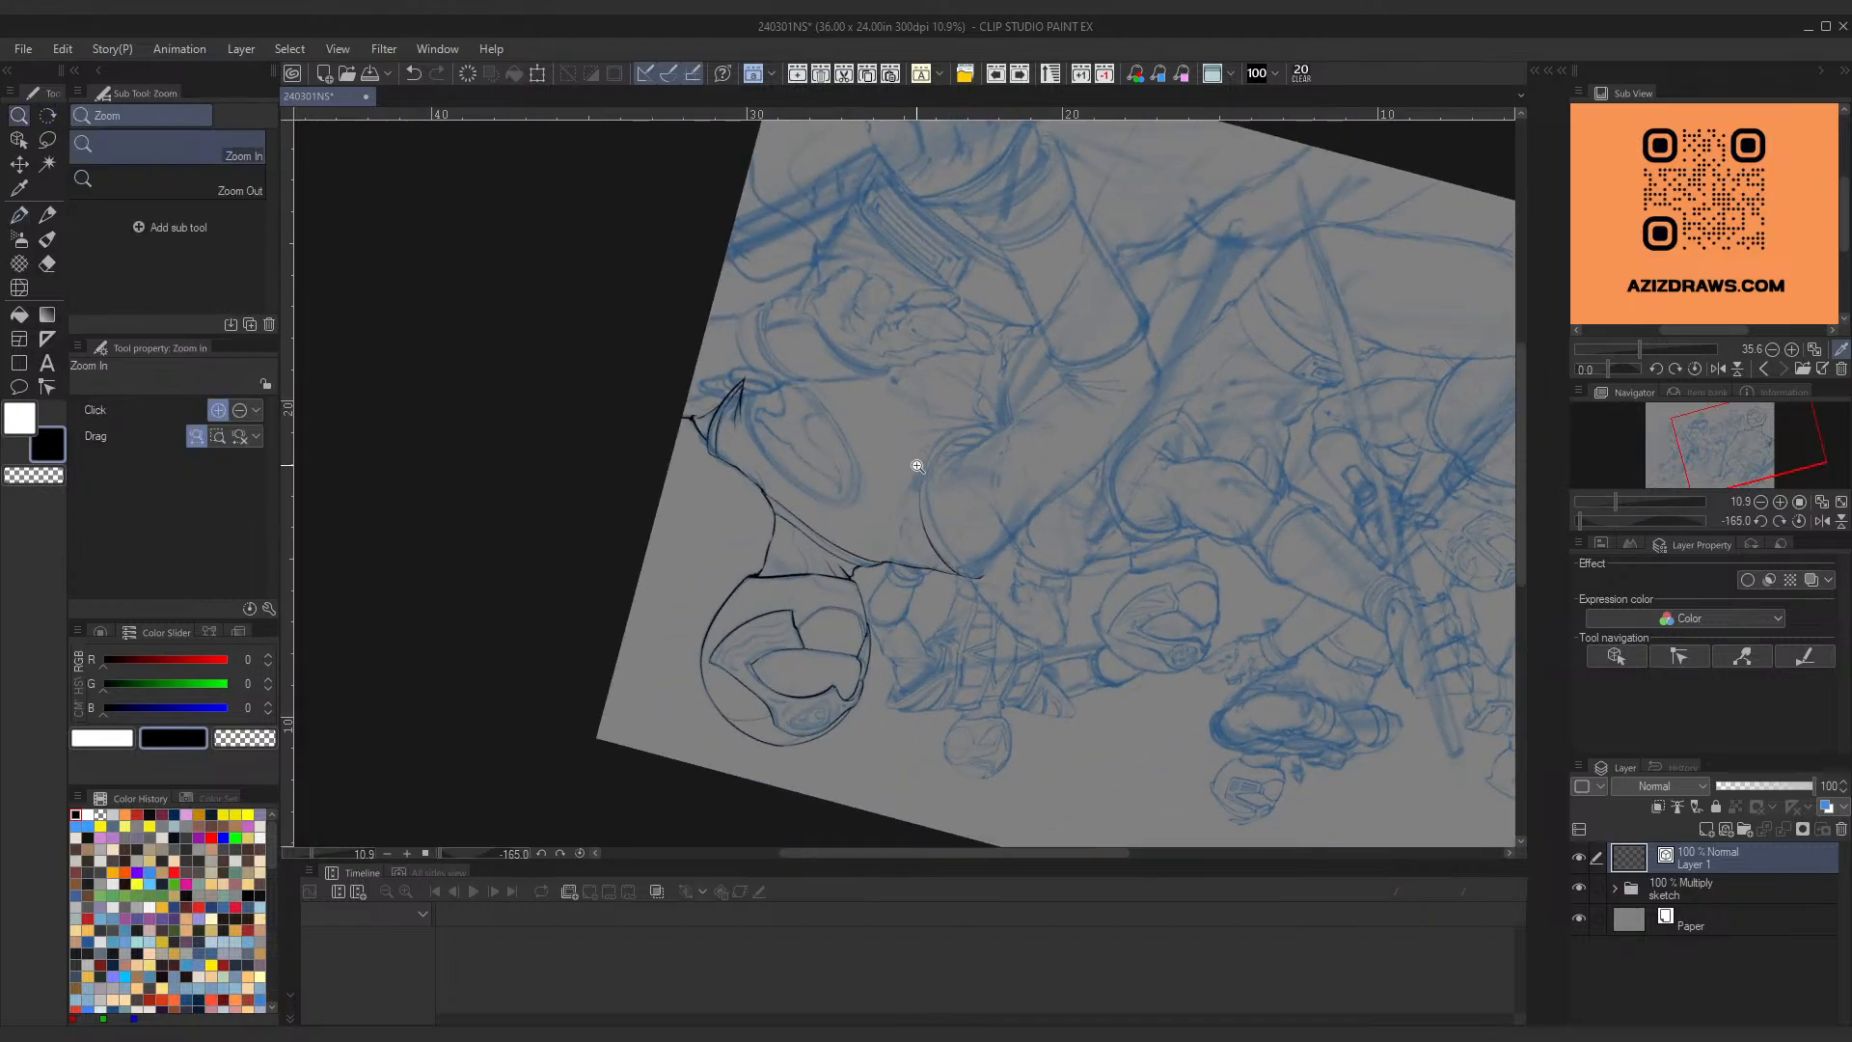
{"action": "scroll", "coordinate": [918, 463], "scroll_direction": "up", "scroll_amount": 5}
{"action": "mouse_move", "coordinate": [926, 616]}
{"action": "left_mouse_down"}
{"action": "mouse_move", "coordinate": [1144, 328]}
{"action": "mouse_move", "coordinate": [1159, 353]}
{"action": "mouse_move", "coordinate": [1195, 318]}
{"action": "left_mouse_up"}
{"action": "left_click", "coordinate": [1158, 351], "text": "ctrl"}
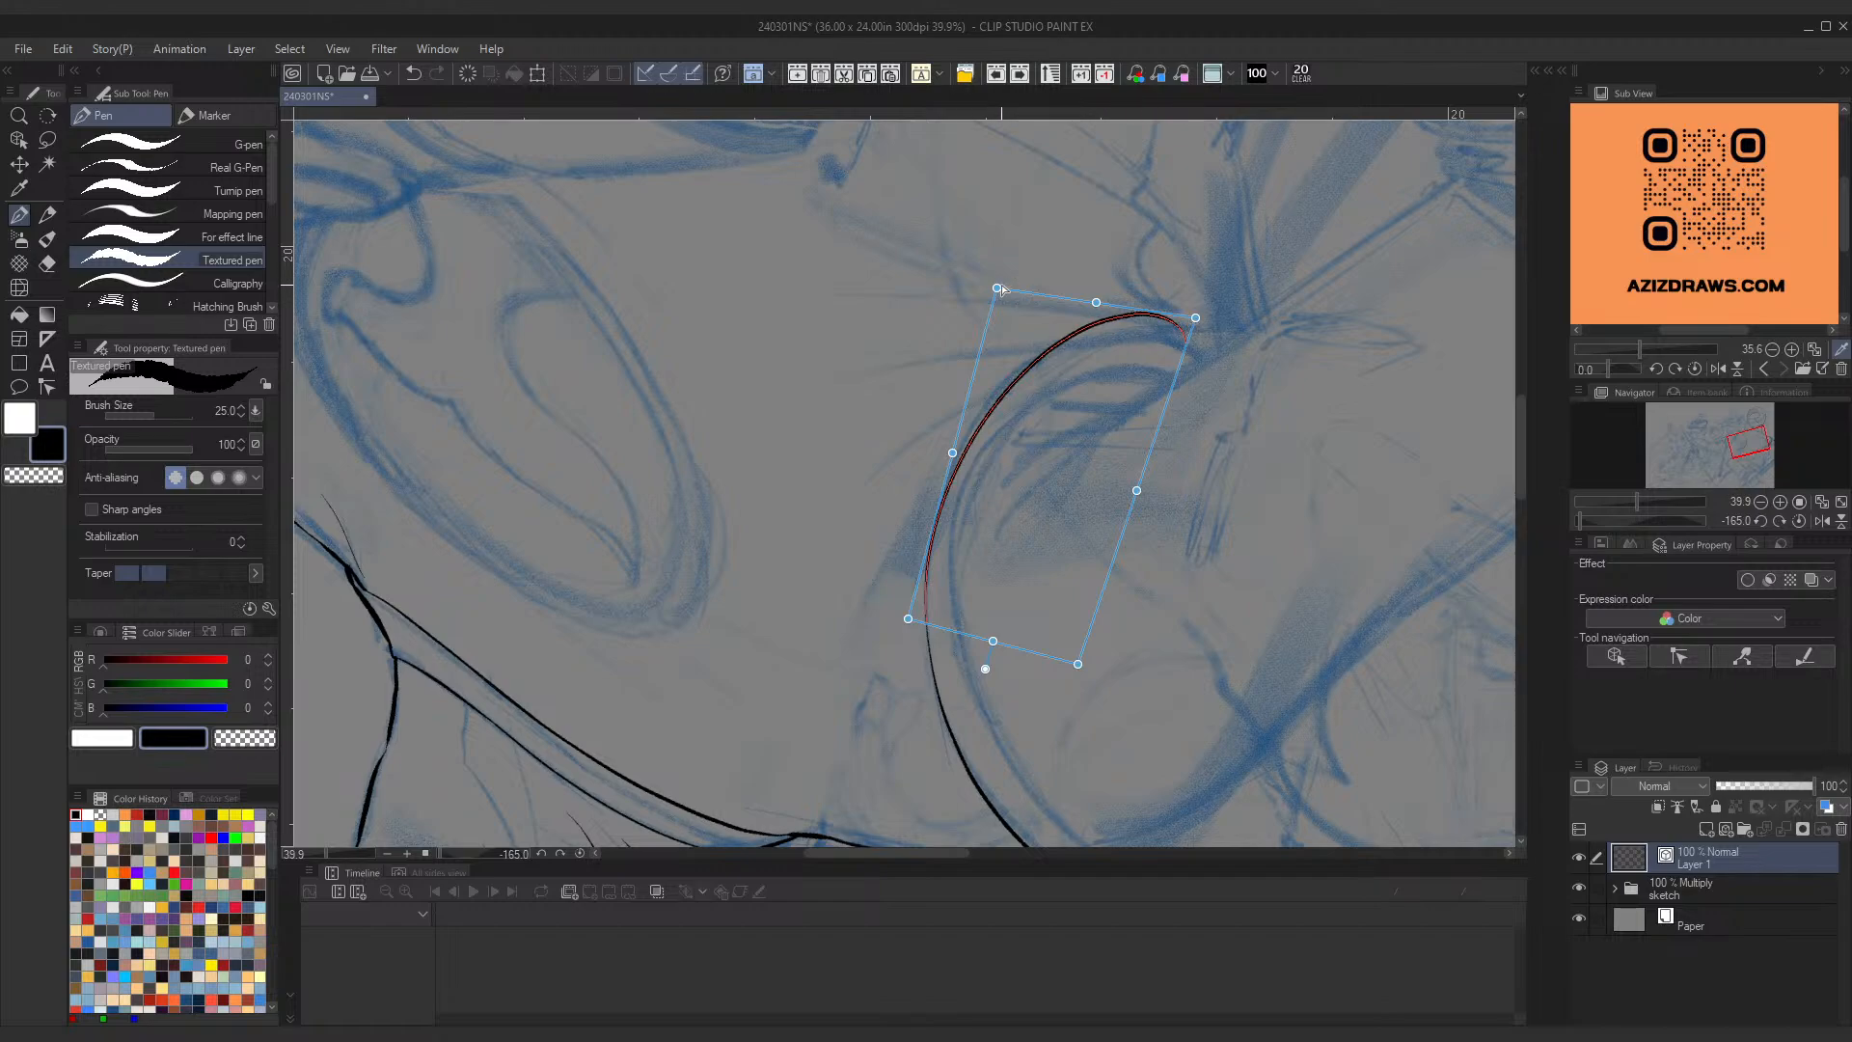
{"action": "left_click_drag", "start_coordinate": [997, 288], "coordinate": [990, 278]}
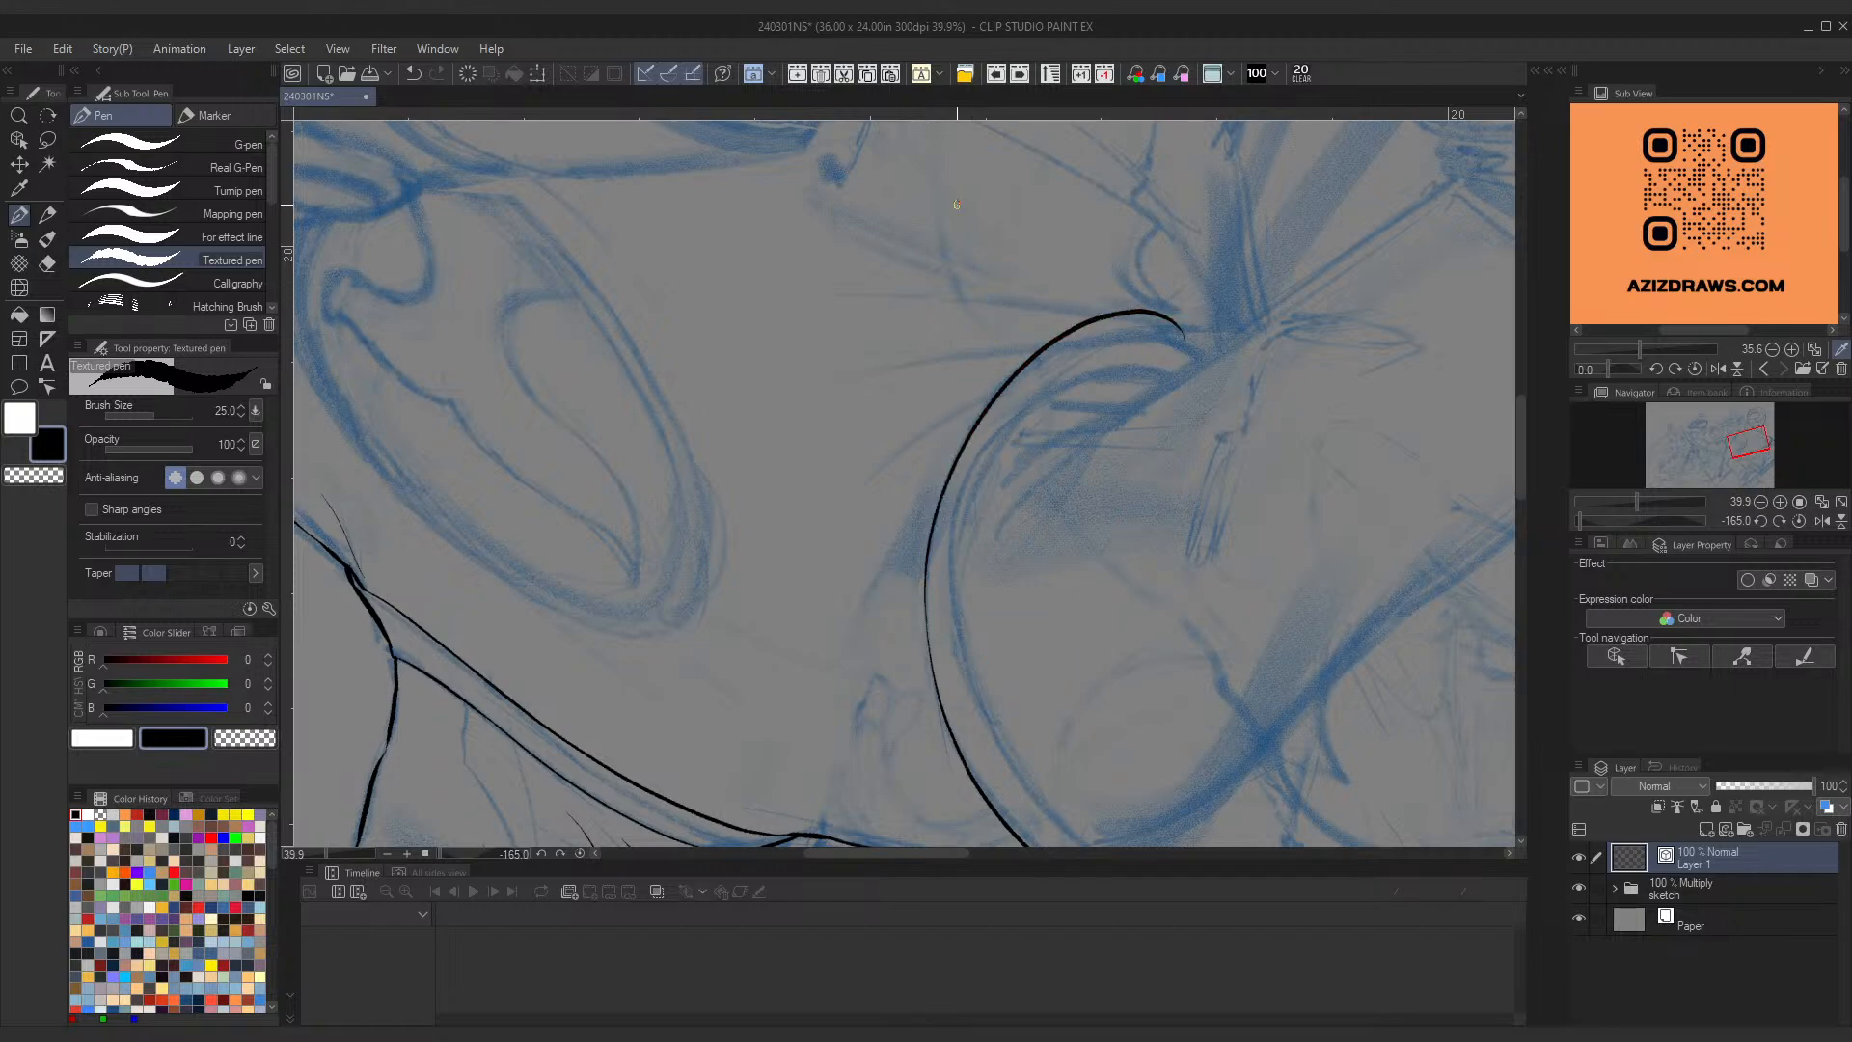
Step: Try to extend the near sleeve seam's lower end with a short stroke at the armpit
{"action": "key", "text": "shift+space"}
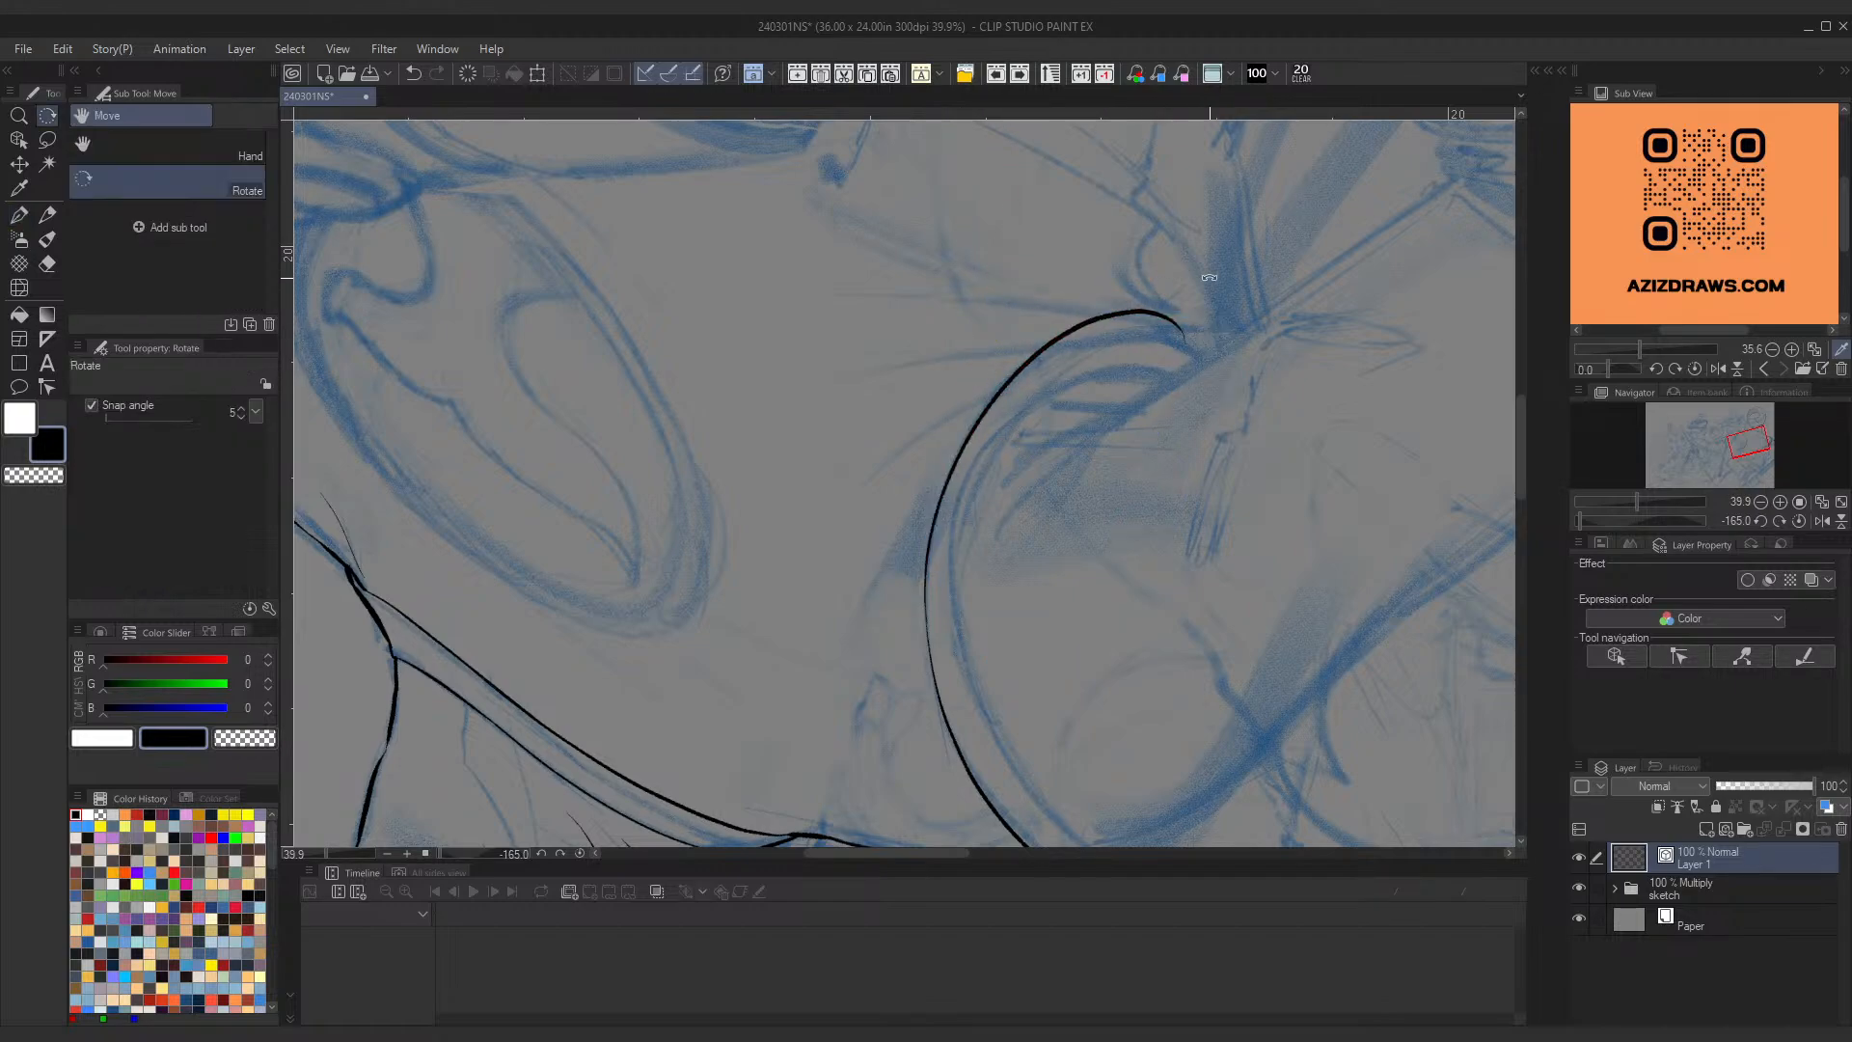
{"action": "left_click_drag", "start_coordinate": [1042, 373], "coordinate": [745, 633]}
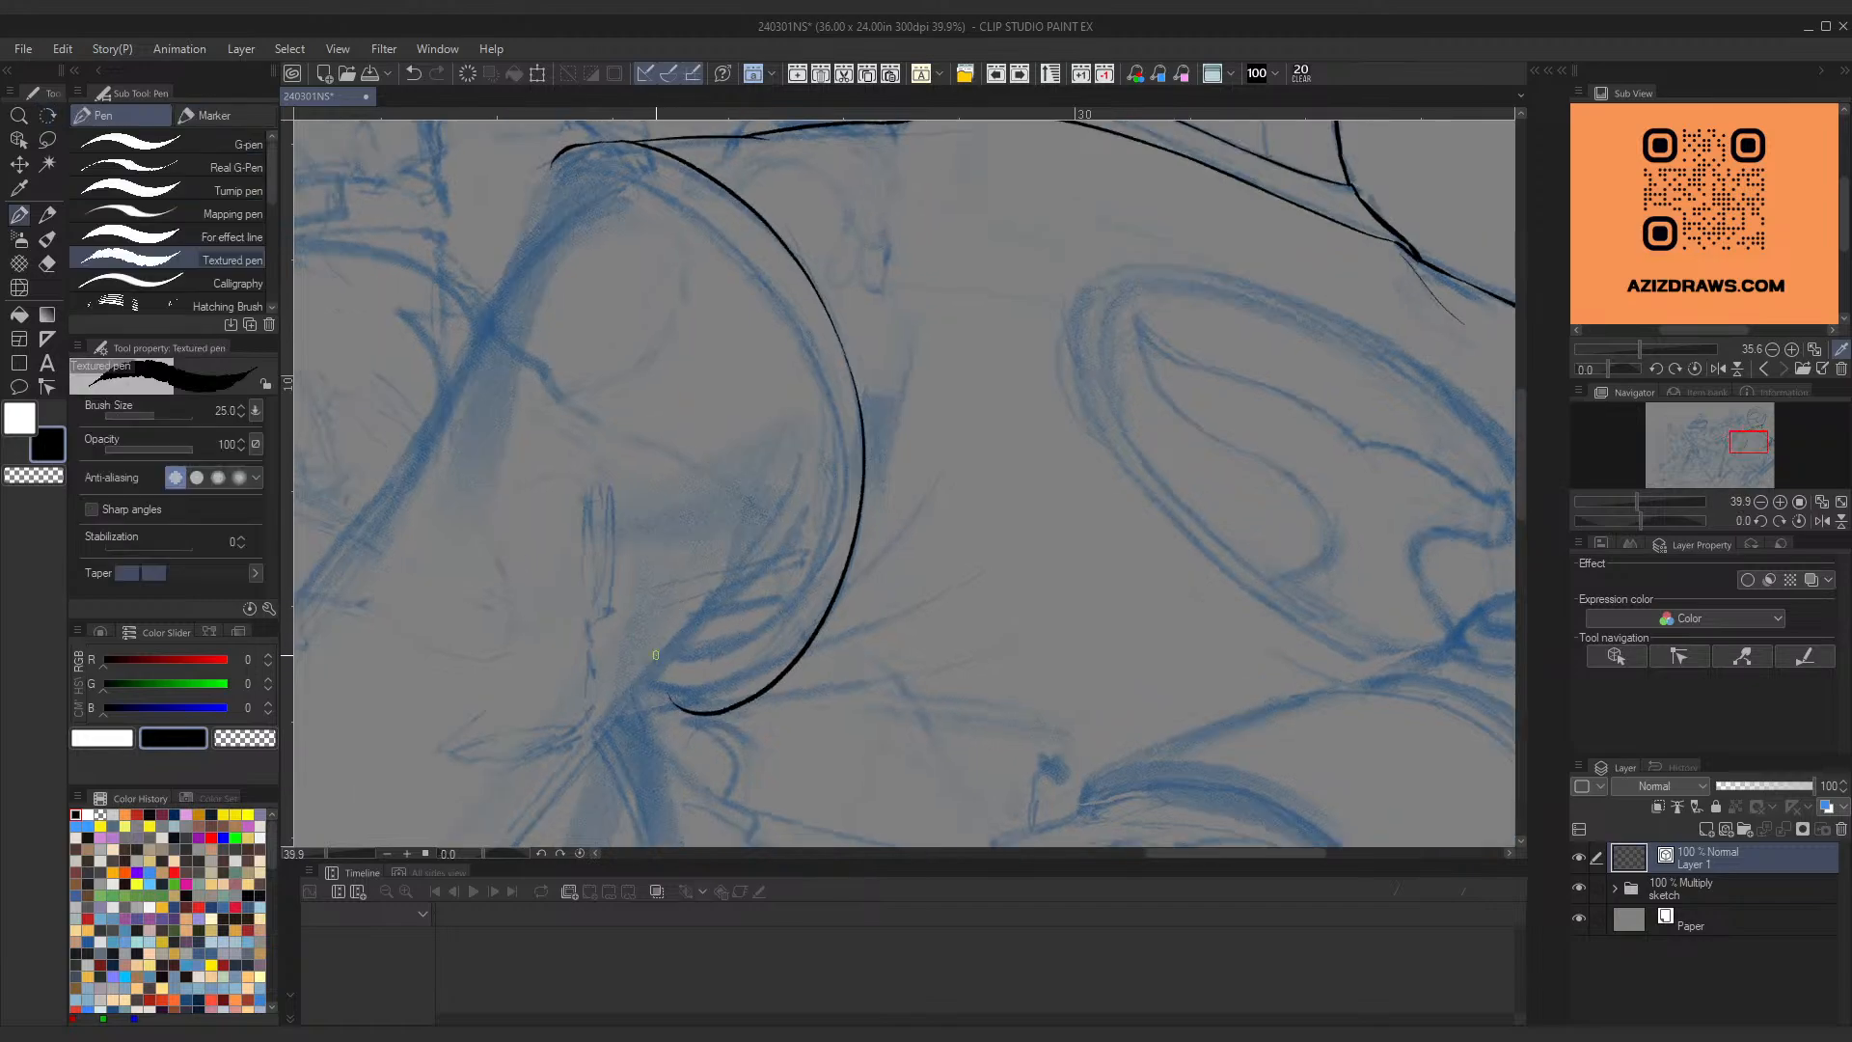
{"action": "left_click_drag", "start_coordinate": [643, 679], "coordinate": [683, 707]}
{"action": "key", "text": "ctrl+z"}
{"action": "key", "text": "space"}
{"action": "left_click_drag", "start_coordinate": [724, 380], "coordinate": [762, 560]}
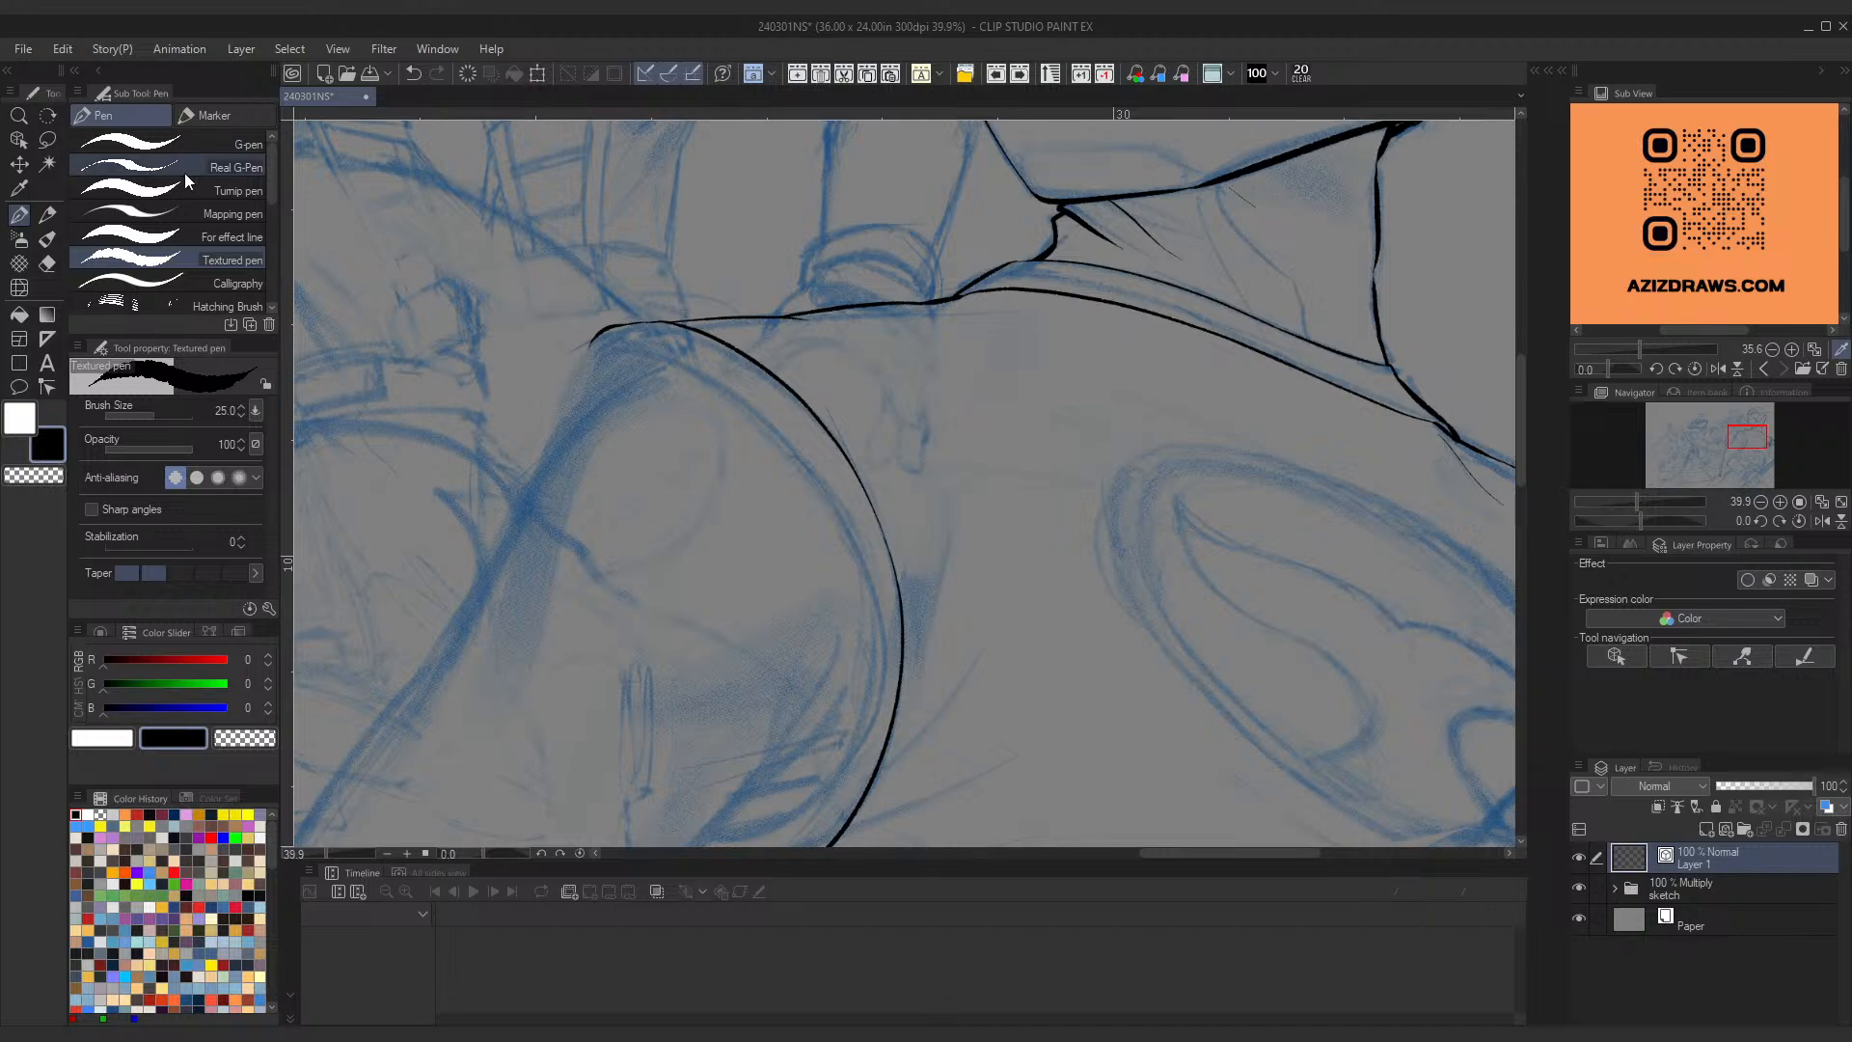
Step: Reshape the small curve at the near shoulder's top corner and ink a stroke from it down the arm's outer side
{"action": "key", "text": "o"}
{"action": "left_click", "coordinate": [594, 345]}
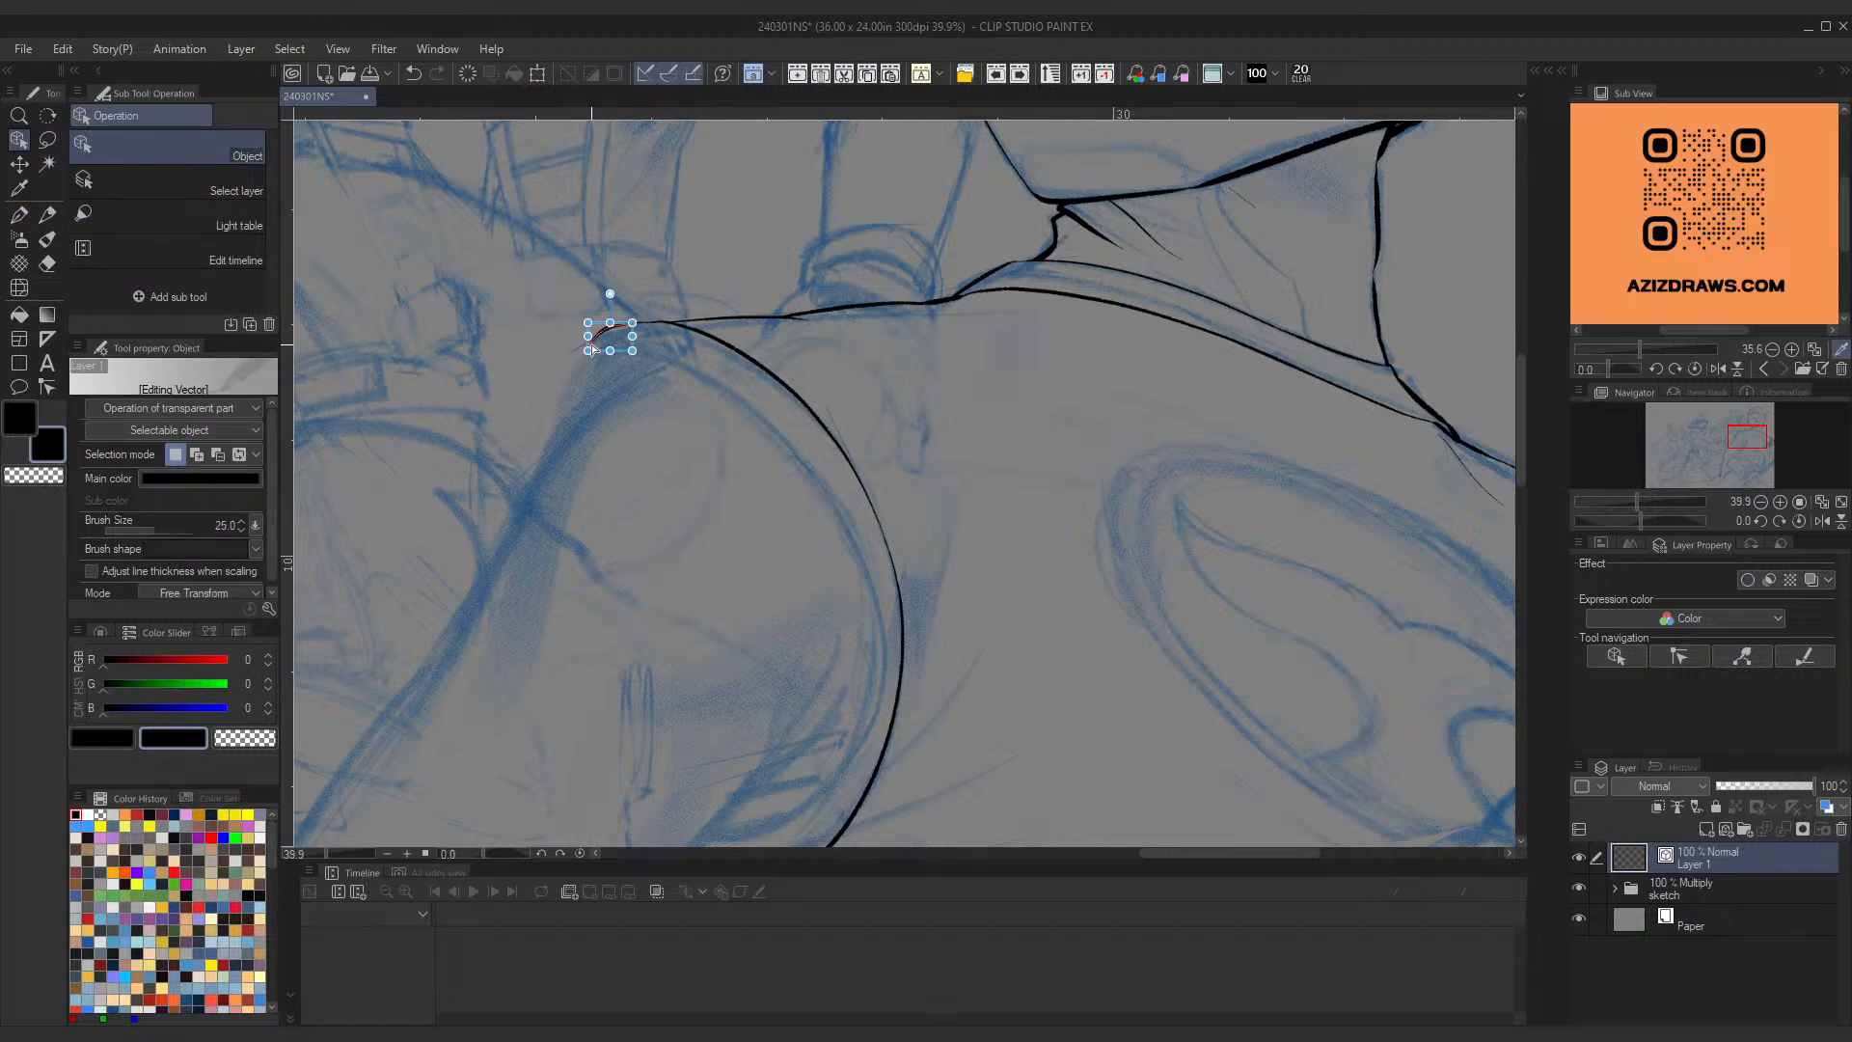
{"action": "mouse_move", "coordinate": [594, 349]}
{"action": "left_mouse_down"}
{"action": "mouse_move", "coordinate": [568, 354]}
{"action": "mouse_move", "coordinate": [563, 479]}
{"action": "mouse_move", "coordinate": [558, 415]}
{"action": "mouse_move", "coordinate": [568, 457]}
{"action": "left_mouse_up"}
{"action": "key", "text": "p"}
{"action": "key", "text": "ctrl+z"}
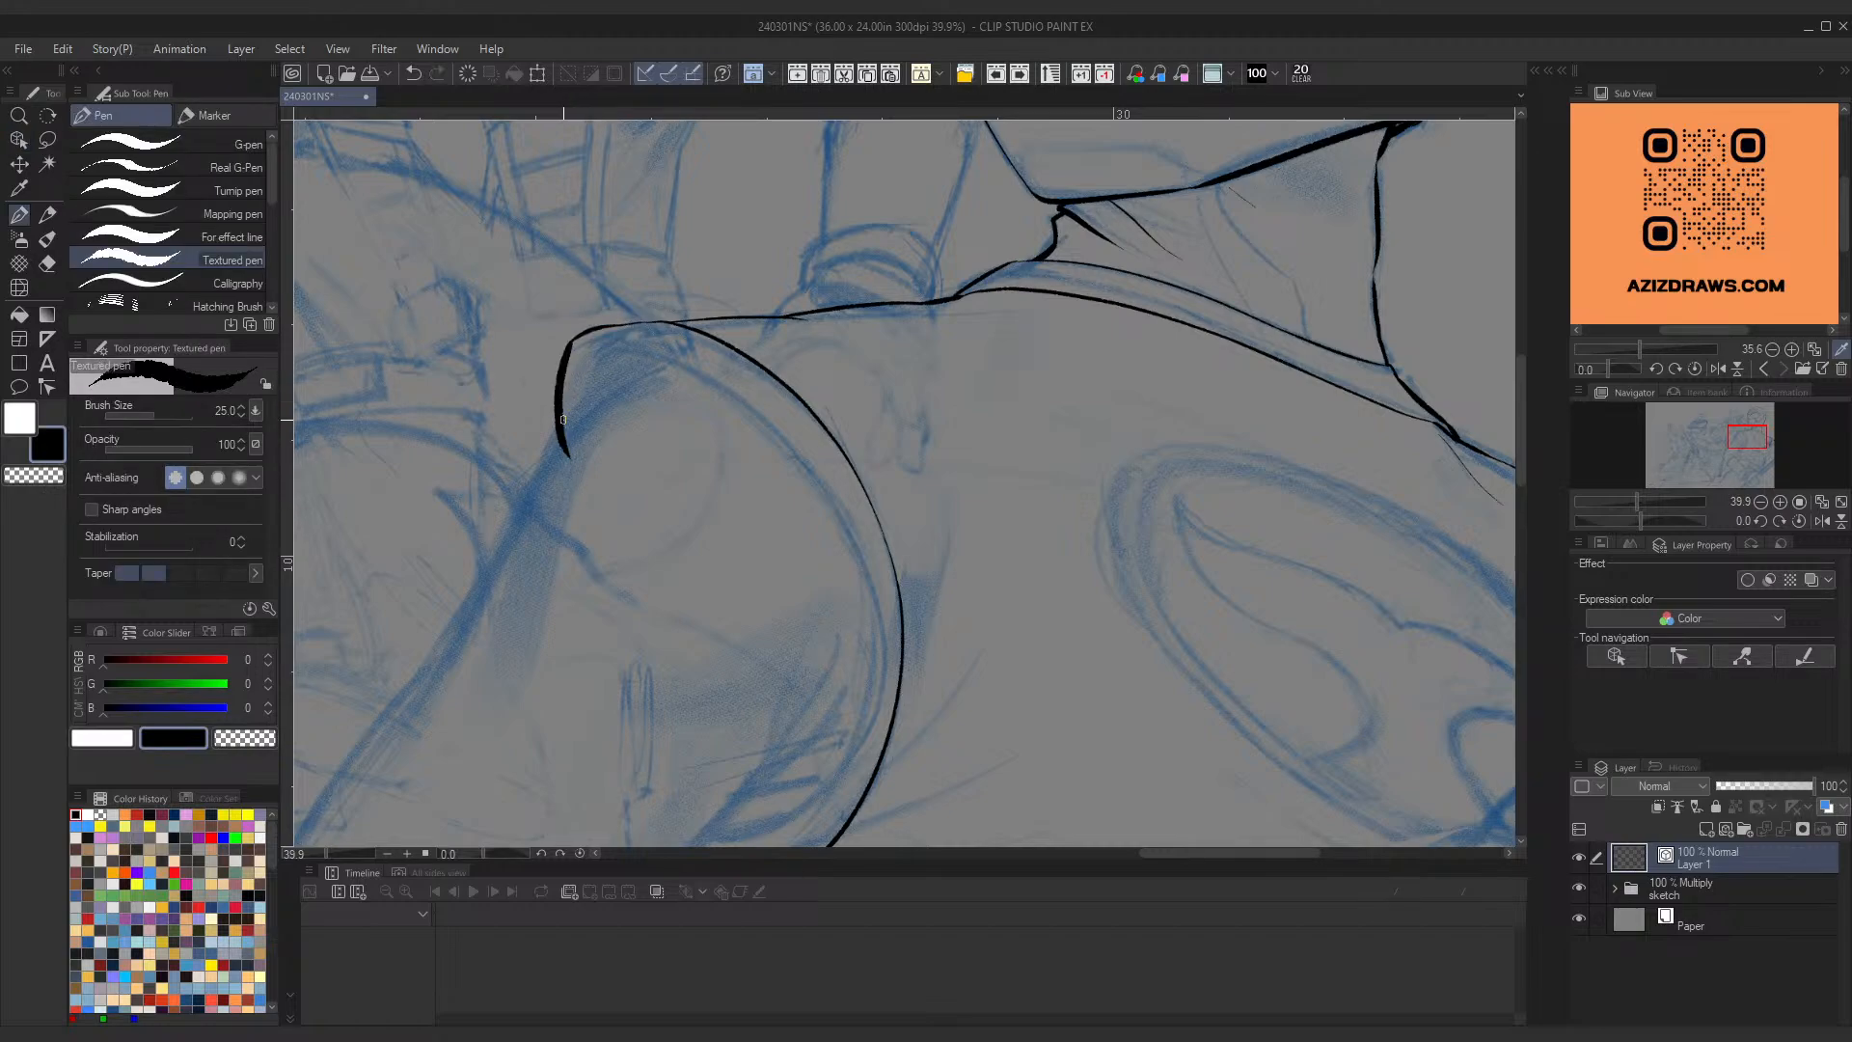
{"action": "key", "text": "ctrl+z"}
{"action": "left_click_drag", "start_coordinate": [569, 340], "coordinate": [564, 439]}
Step: Stretch the outer stroke of the near shoulder downward and outward with its vector handles to round the shoulder
{"action": "scroll", "coordinate": [583, 395], "scroll_direction": "down", "scroll_amount": 6}
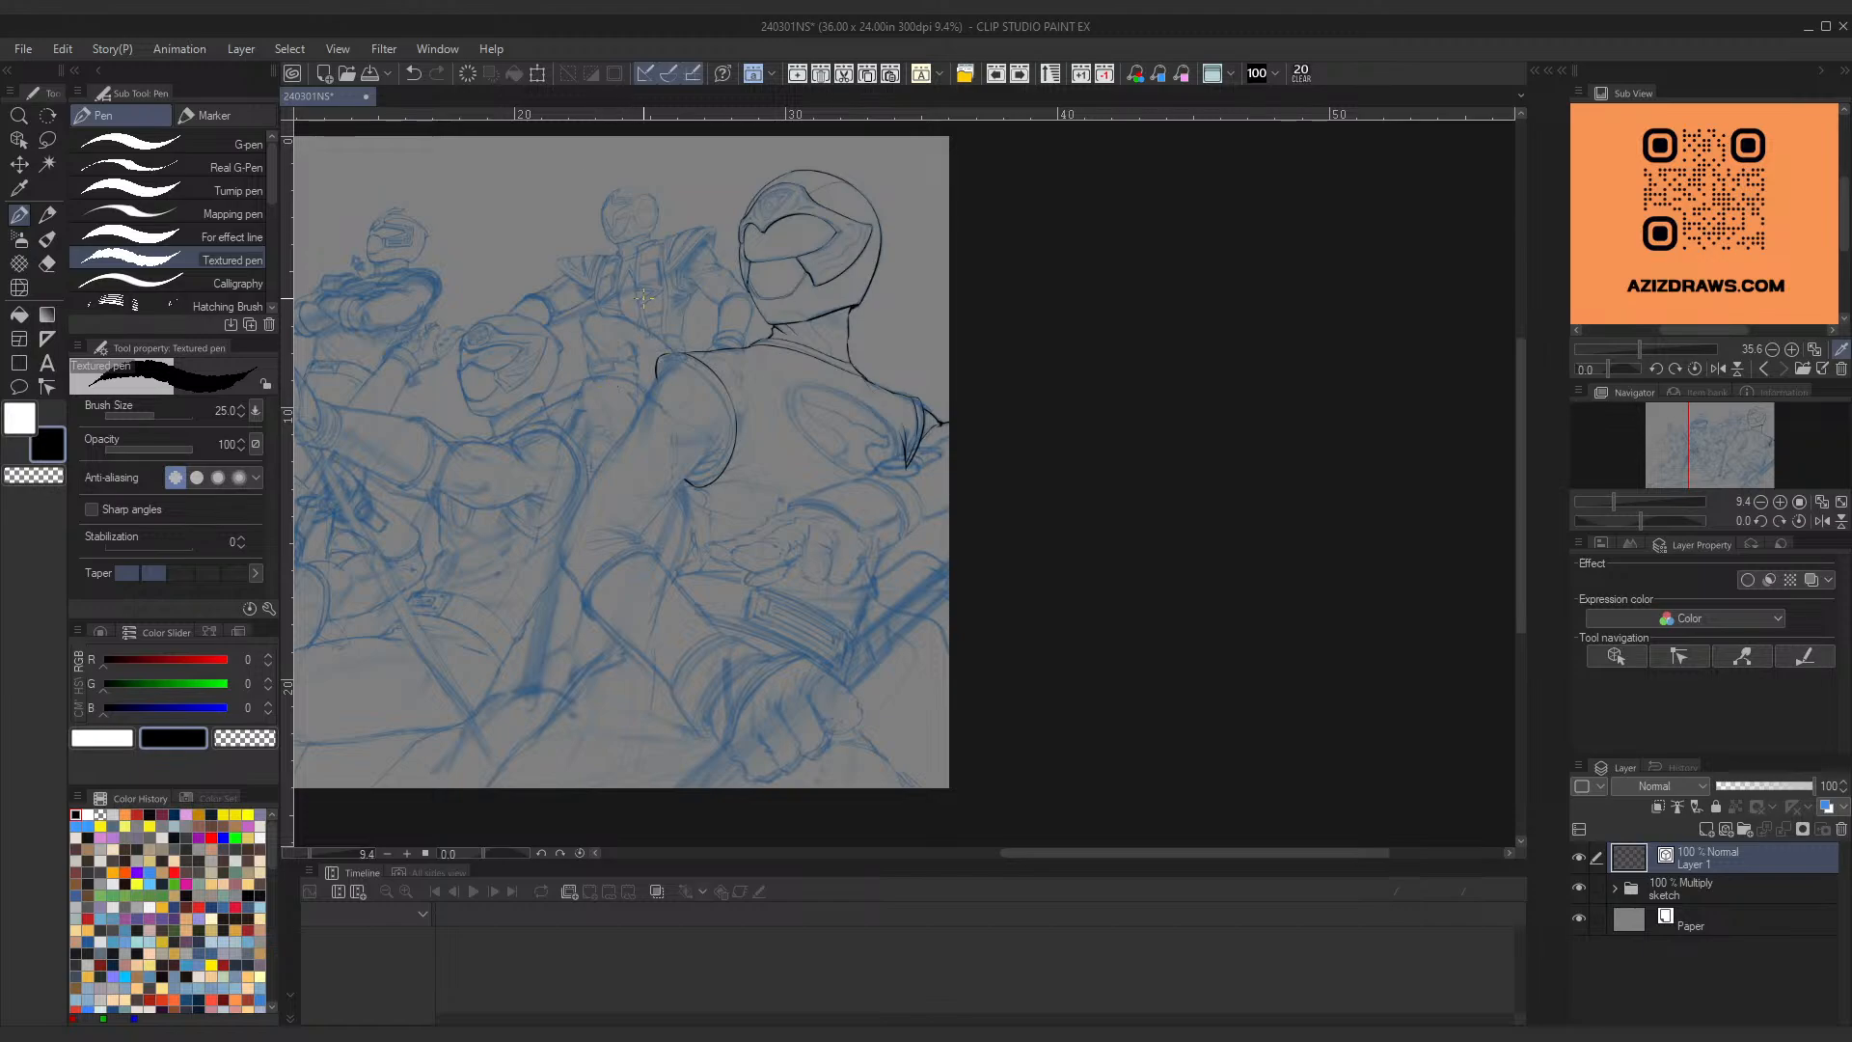
{"action": "scroll", "coordinate": [642, 367], "scroll_direction": "up", "scroll_amount": 6}
{"action": "left_click", "coordinate": [729, 403], "text": "ctrl"}
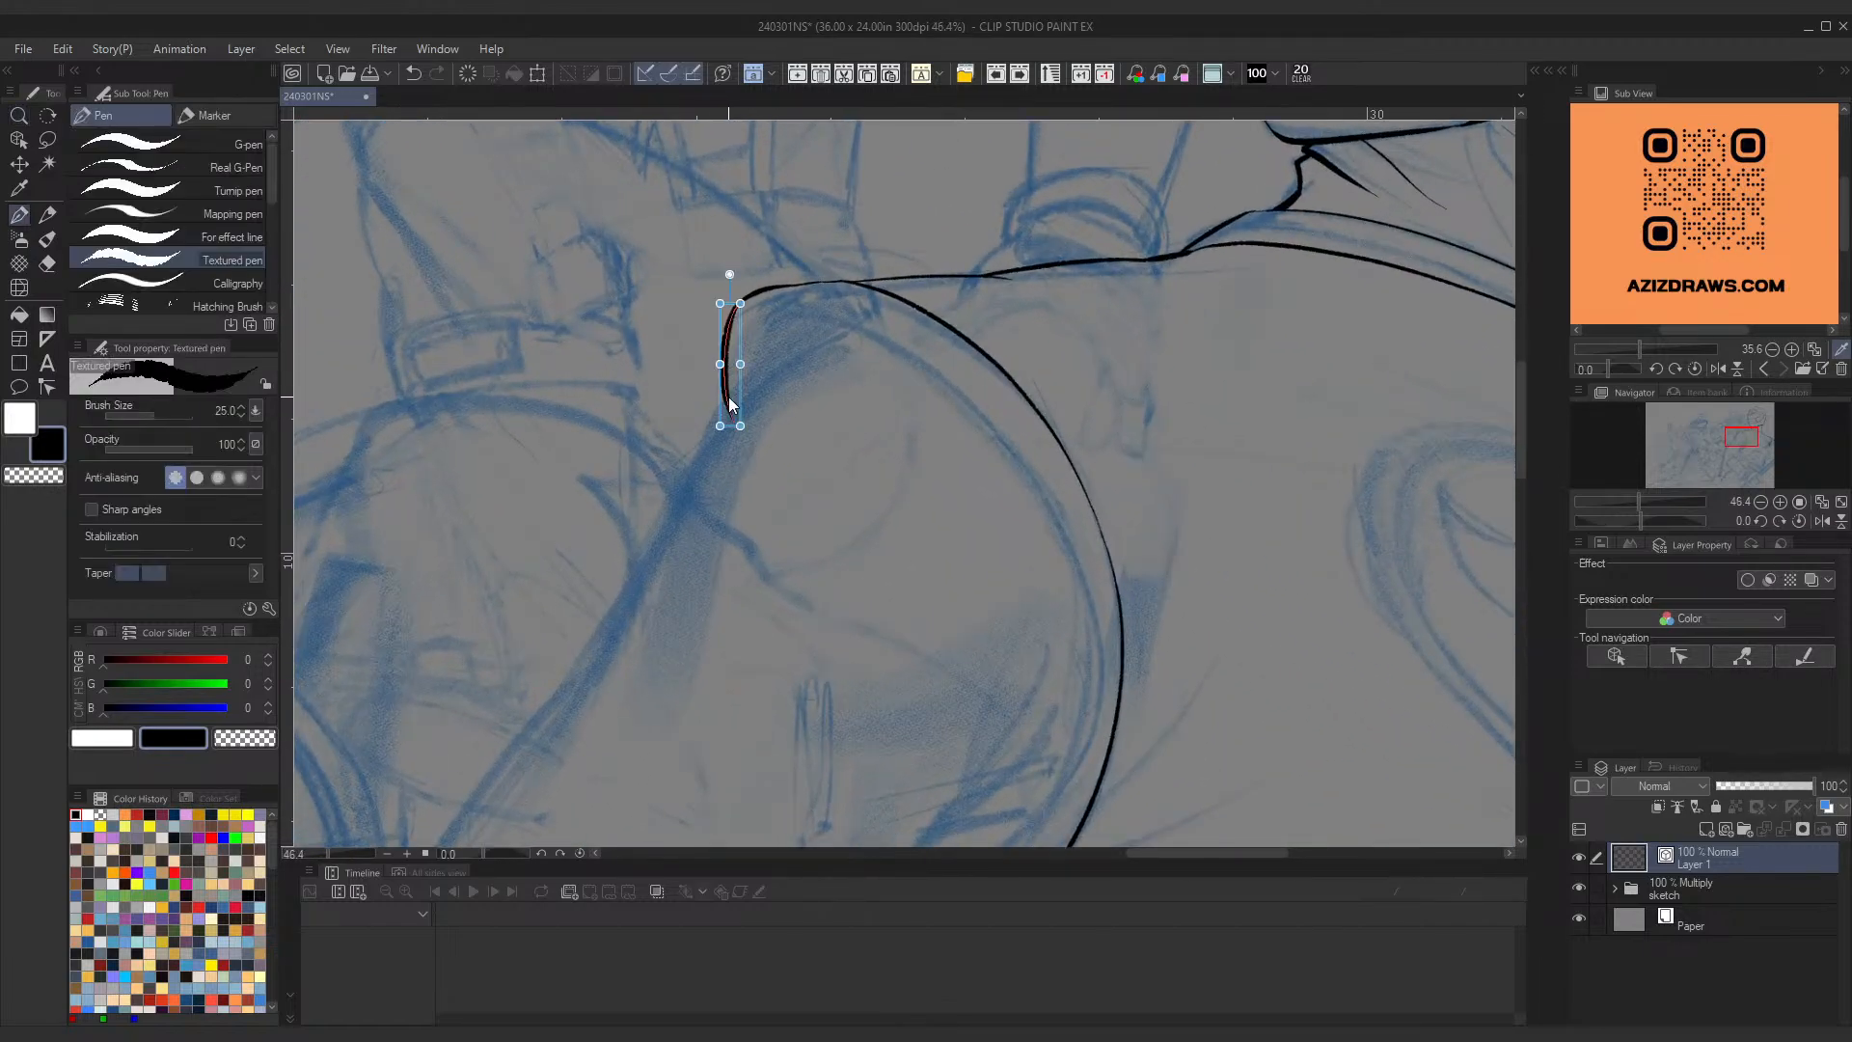
{"action": "left_click_drag", "start_coordinate": [719, 425], "coordinate": [679, 479]}
{"action": "left_click_drag", "start_coordinate": [739, 426], "coordinate": [736, 492]}
{"action": "key", "text": "ctrl+space"}
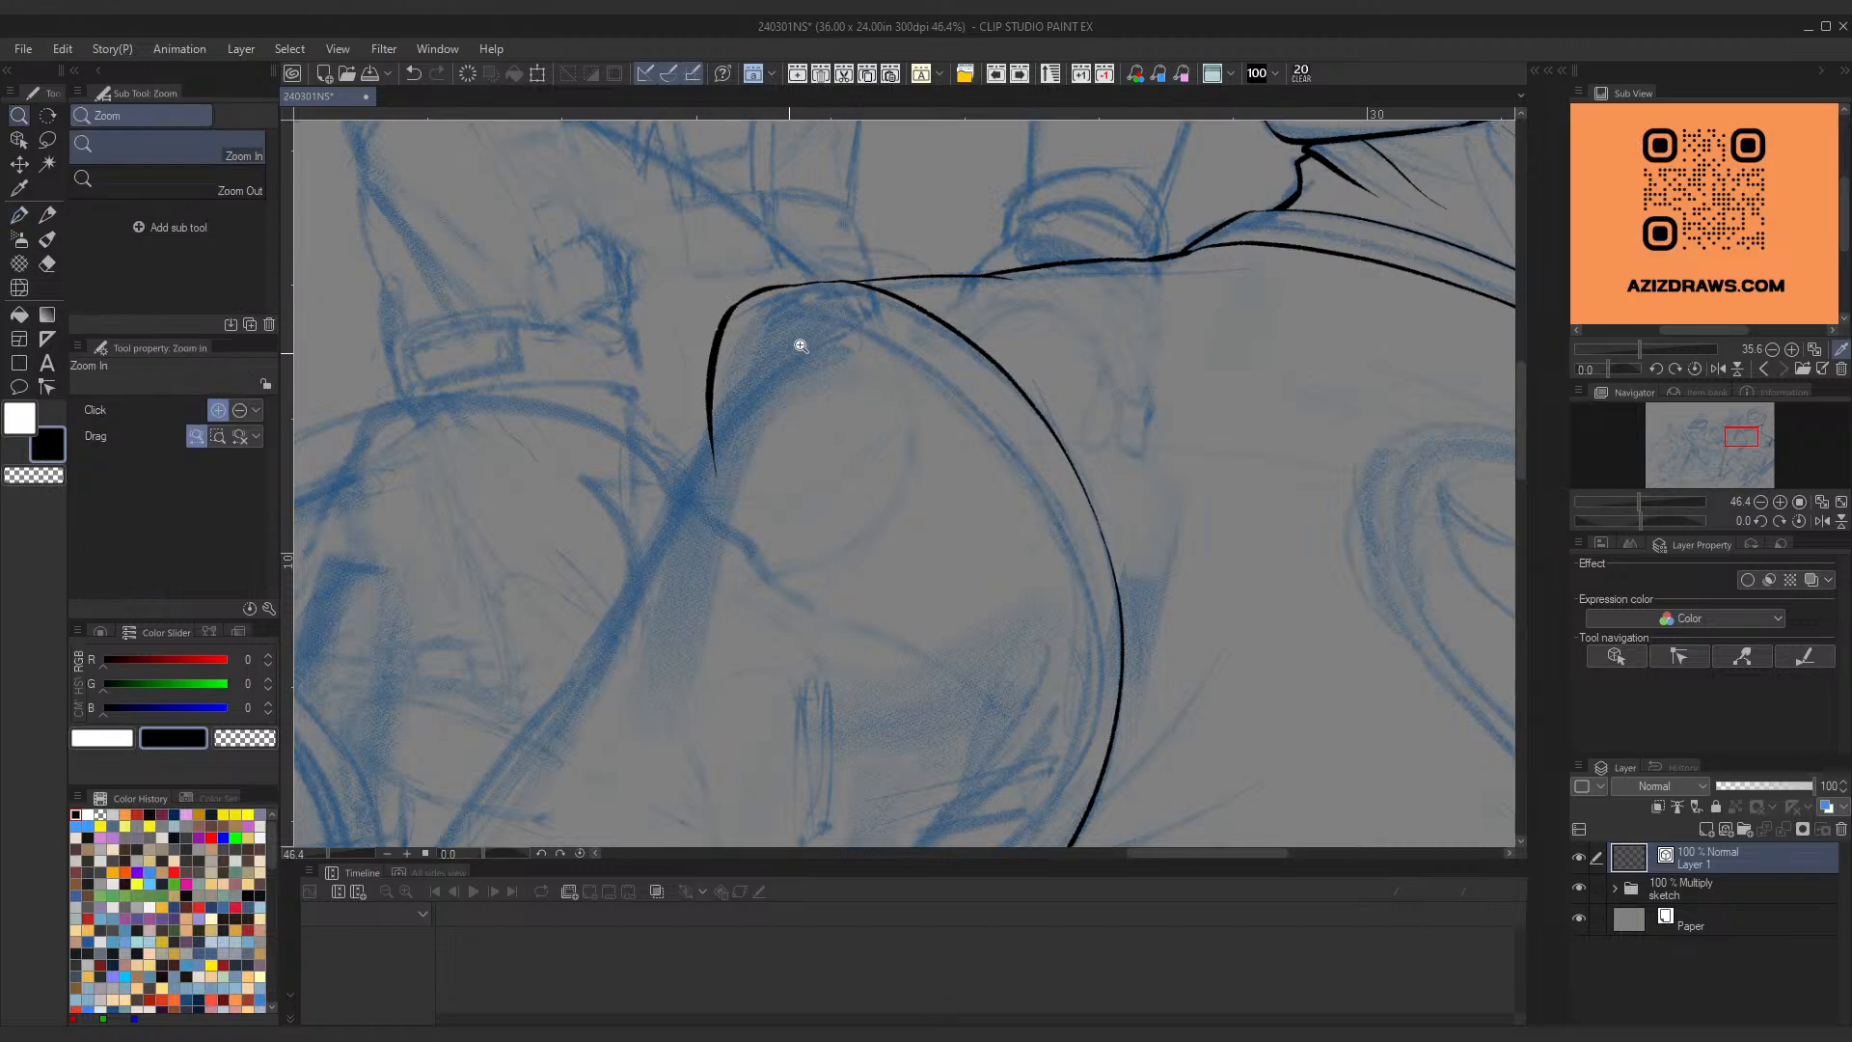
Step: Pull the small curve at the near shoulder's top corner outward and down with its vector handles to widen the sleeve opening
{"action": "scroll", "coordinate": [801, 345], "scroll_direction": "down", "scroll_amount": 5}
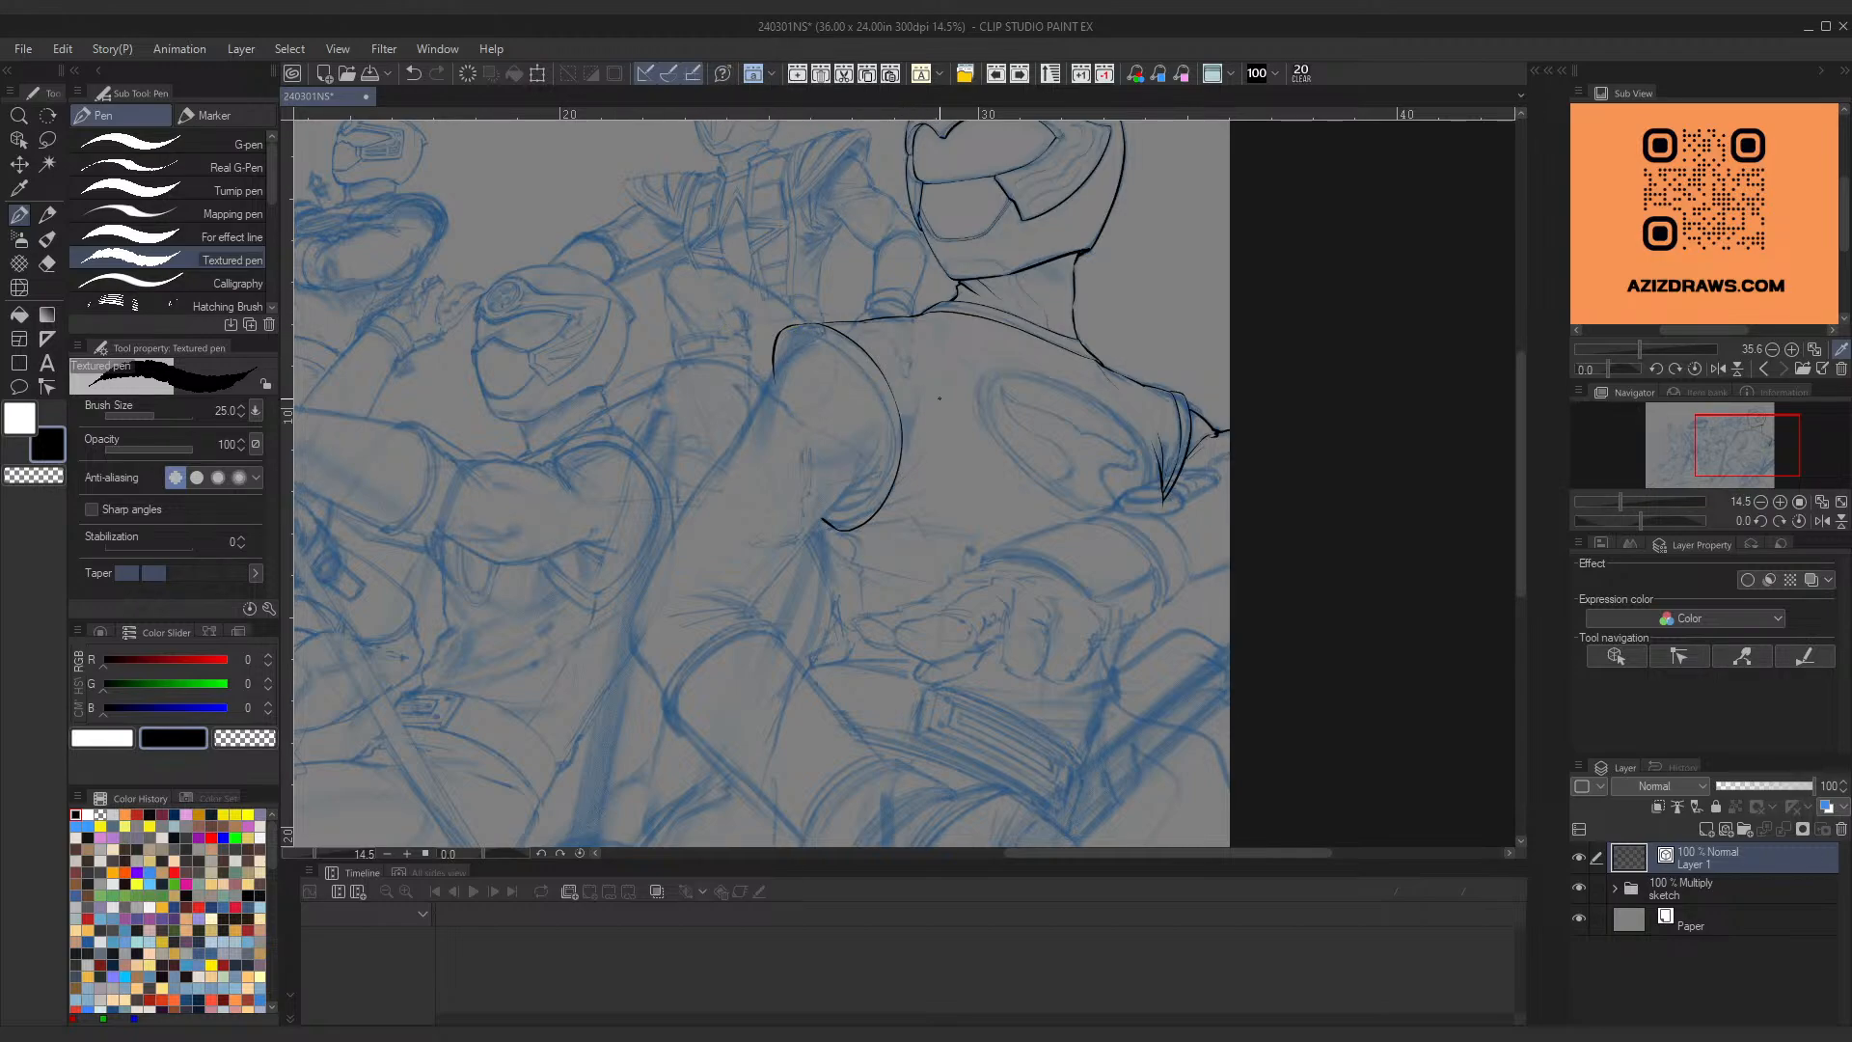
{"action": "mouse_move", "coordinate": [926, 379]}
{"action": "left_mouse_down"}
{"action": "mouse_move", "coordinate": [910, 441]}
{"action": "mouse_move", "coordinate": [984, 376]}
{"action": "mouse_move", "coordinate": [959, 400]}
{"action": "mouse_move", "coordinate": [797, 280]}
{"action": "left_mouse_up"}
{"action": "key", "text": "ctrl+space"}
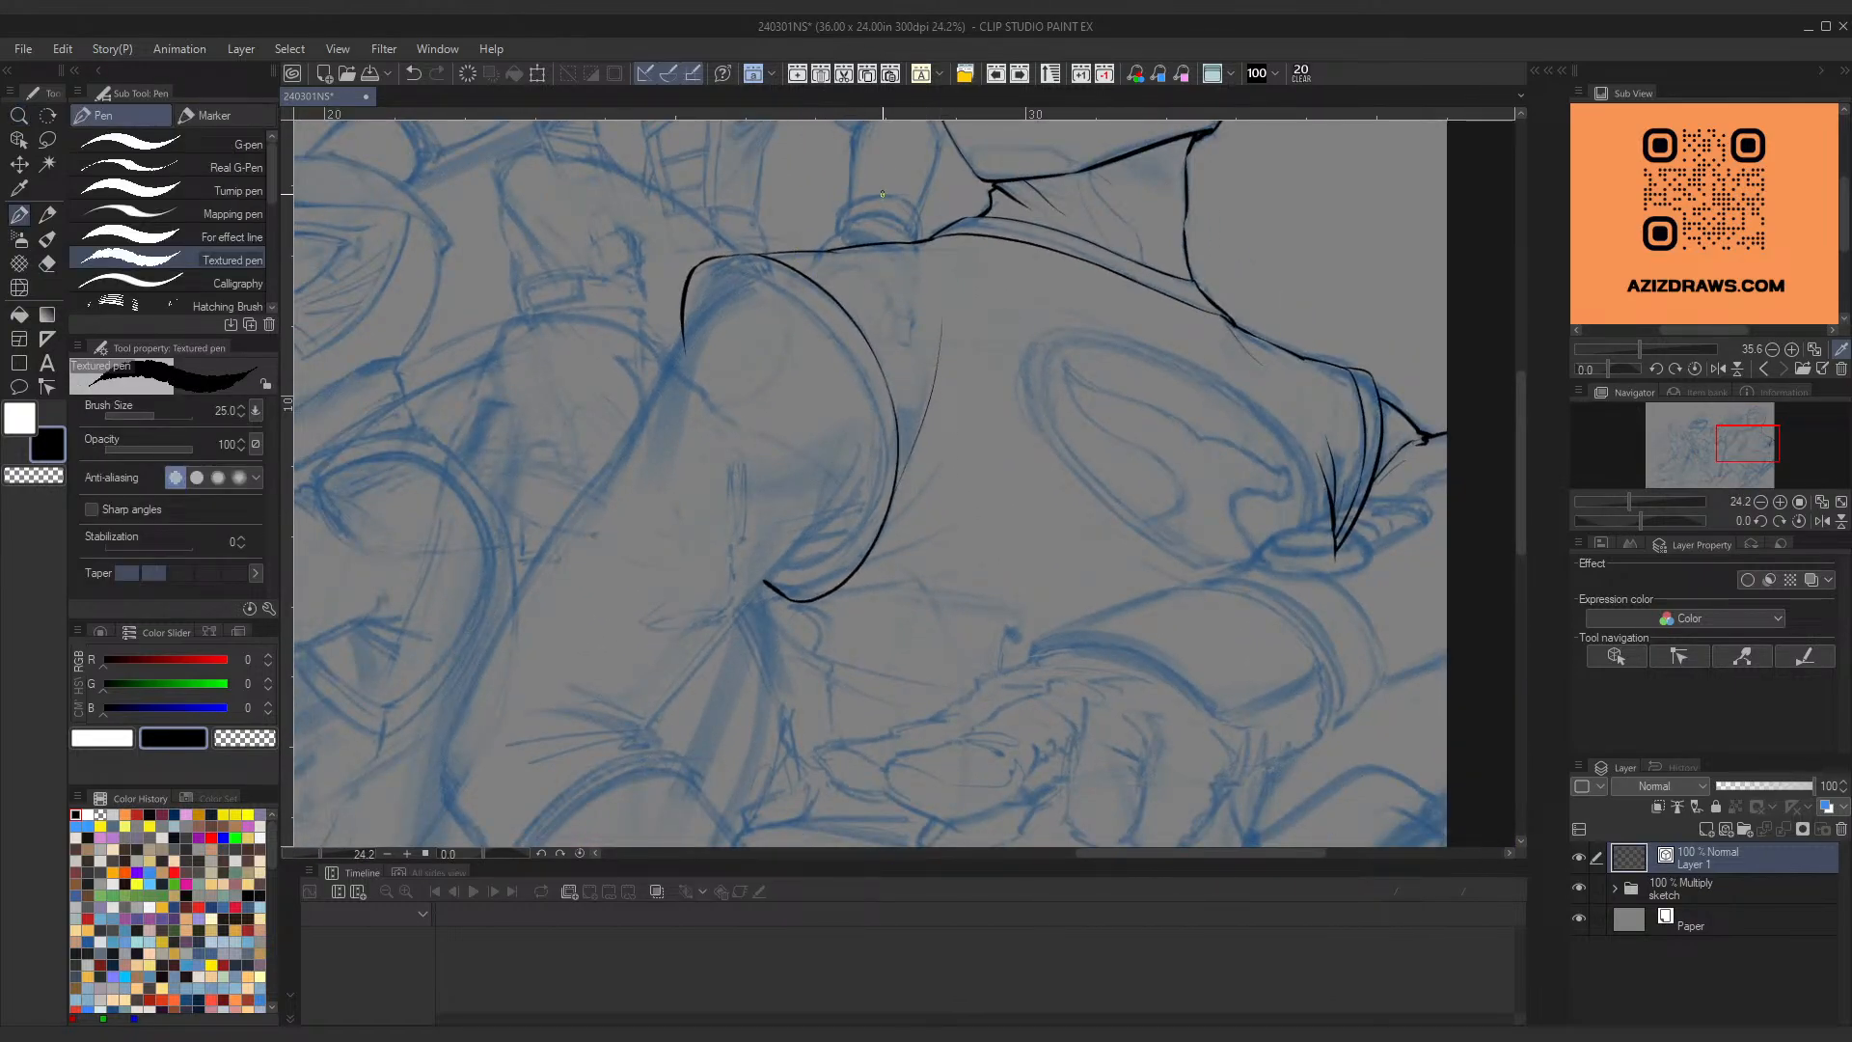
{"action": "key", "text": "o"}
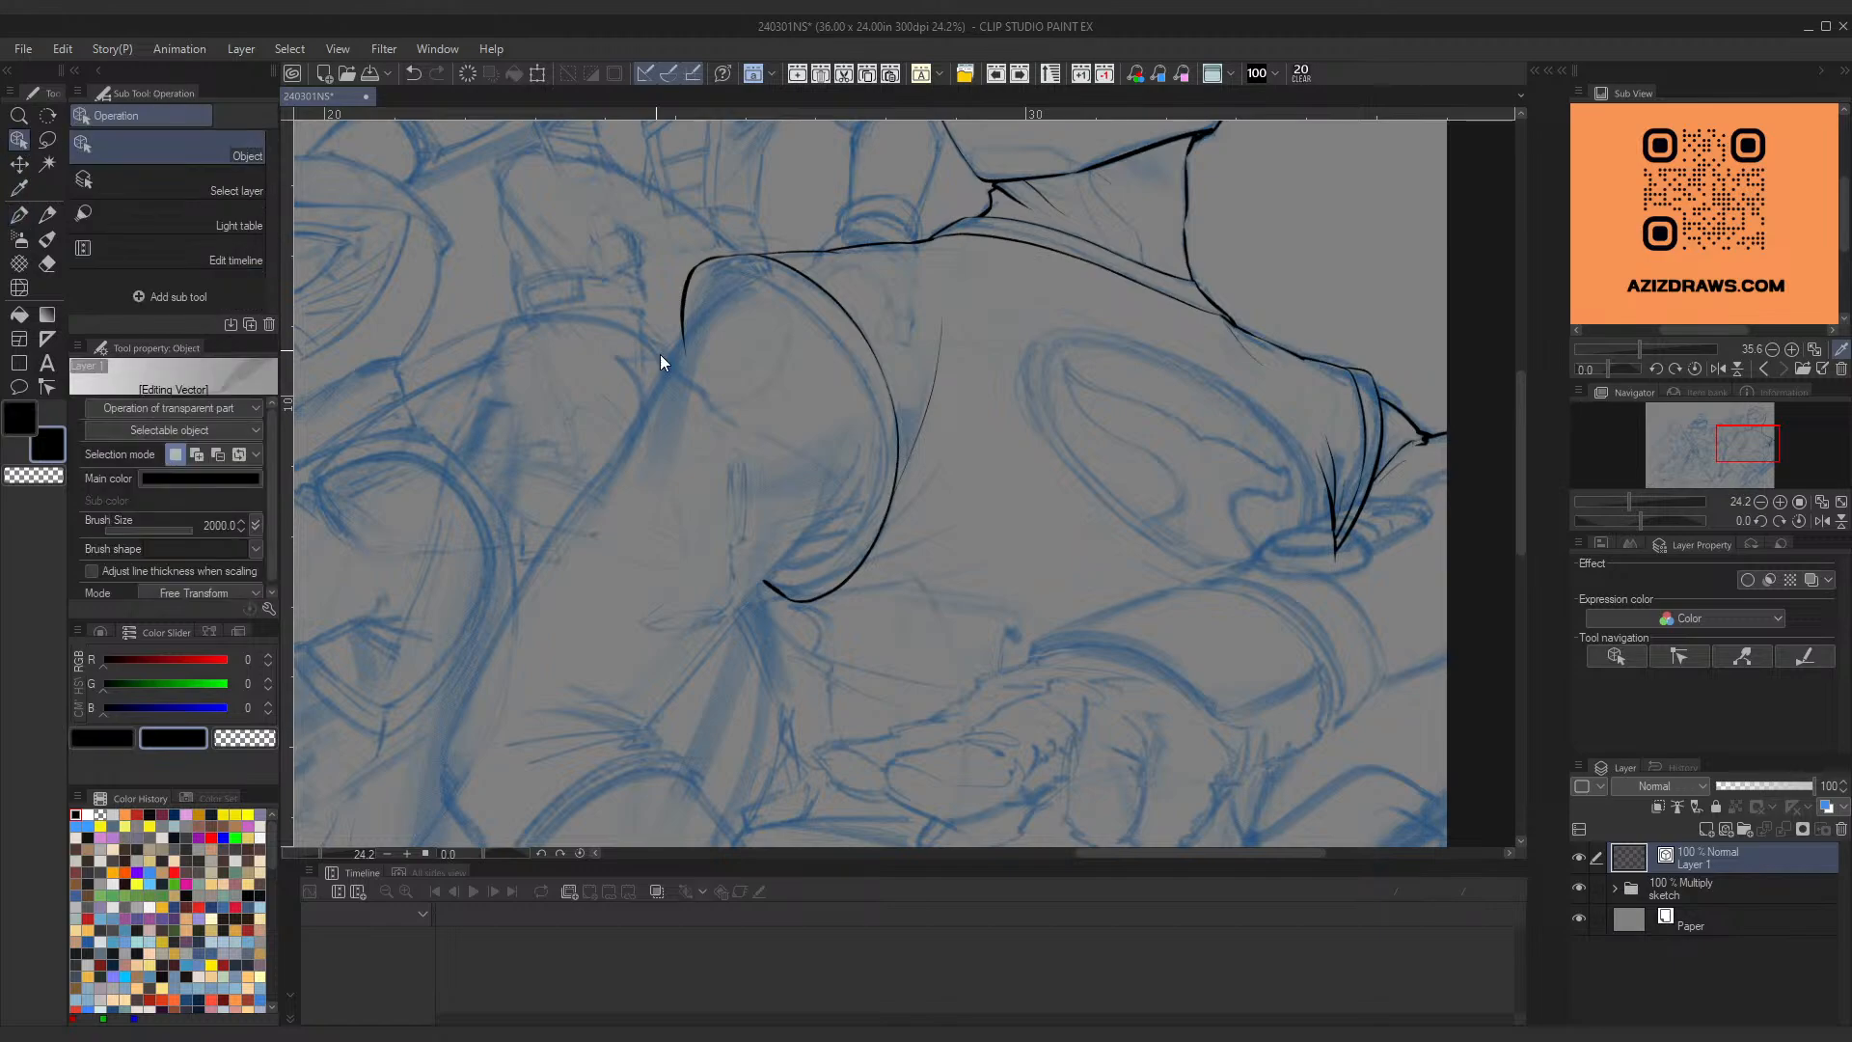
{"action": "left_click", "coordinate": [686, 317]}
{"action": "mouse_move", "coordinate": [629, 234]}
{"action": "left_mouse_down"}
{"action": "mouse_move", "coordinate": [670, 263]}
{"action": "mouse_move", "coordinate": [716, 357]}
{"action": "left_mouse_up"}
{"action": "left_click_drag", "start_coordinate": [678, 259], "coordinate": [652, 250]}
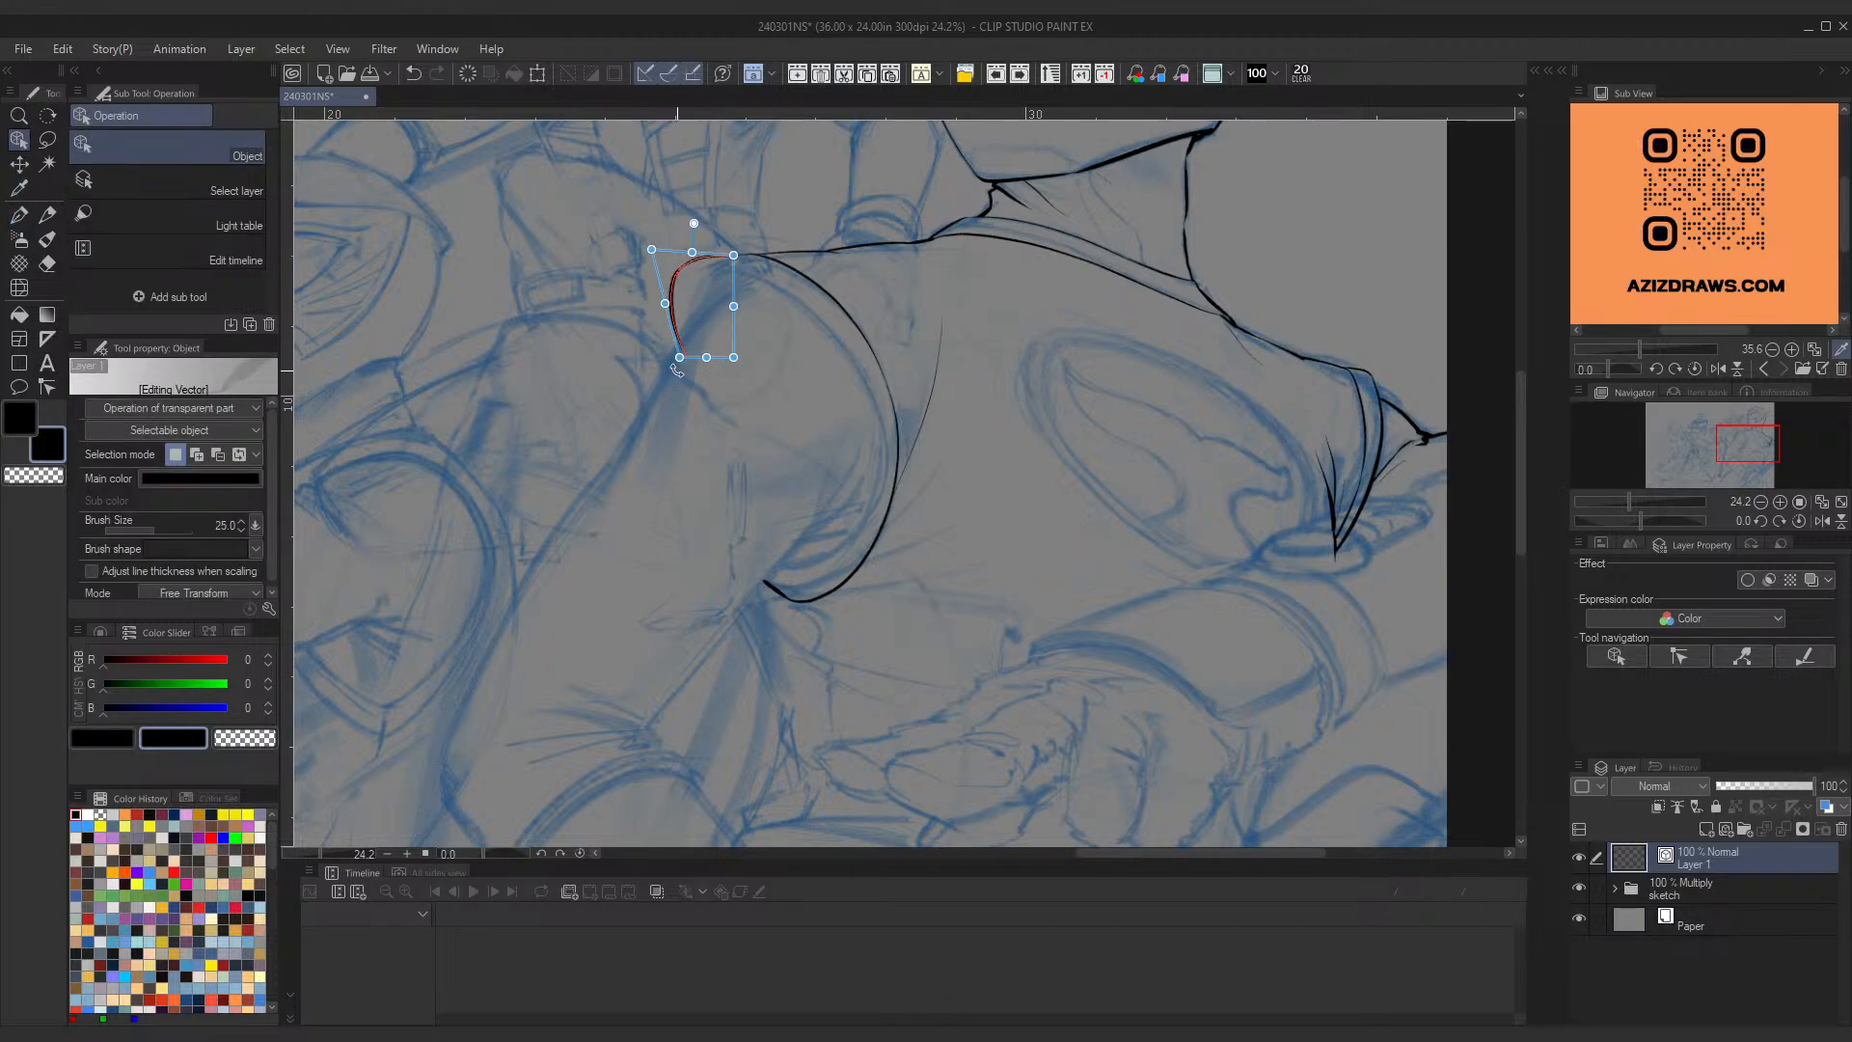
{"action": "left_click_drag", "start_coordinate": [680, 358], "coordinate": [667, 367]}
{"action": "left_click", "coordinate": [812, 561]}
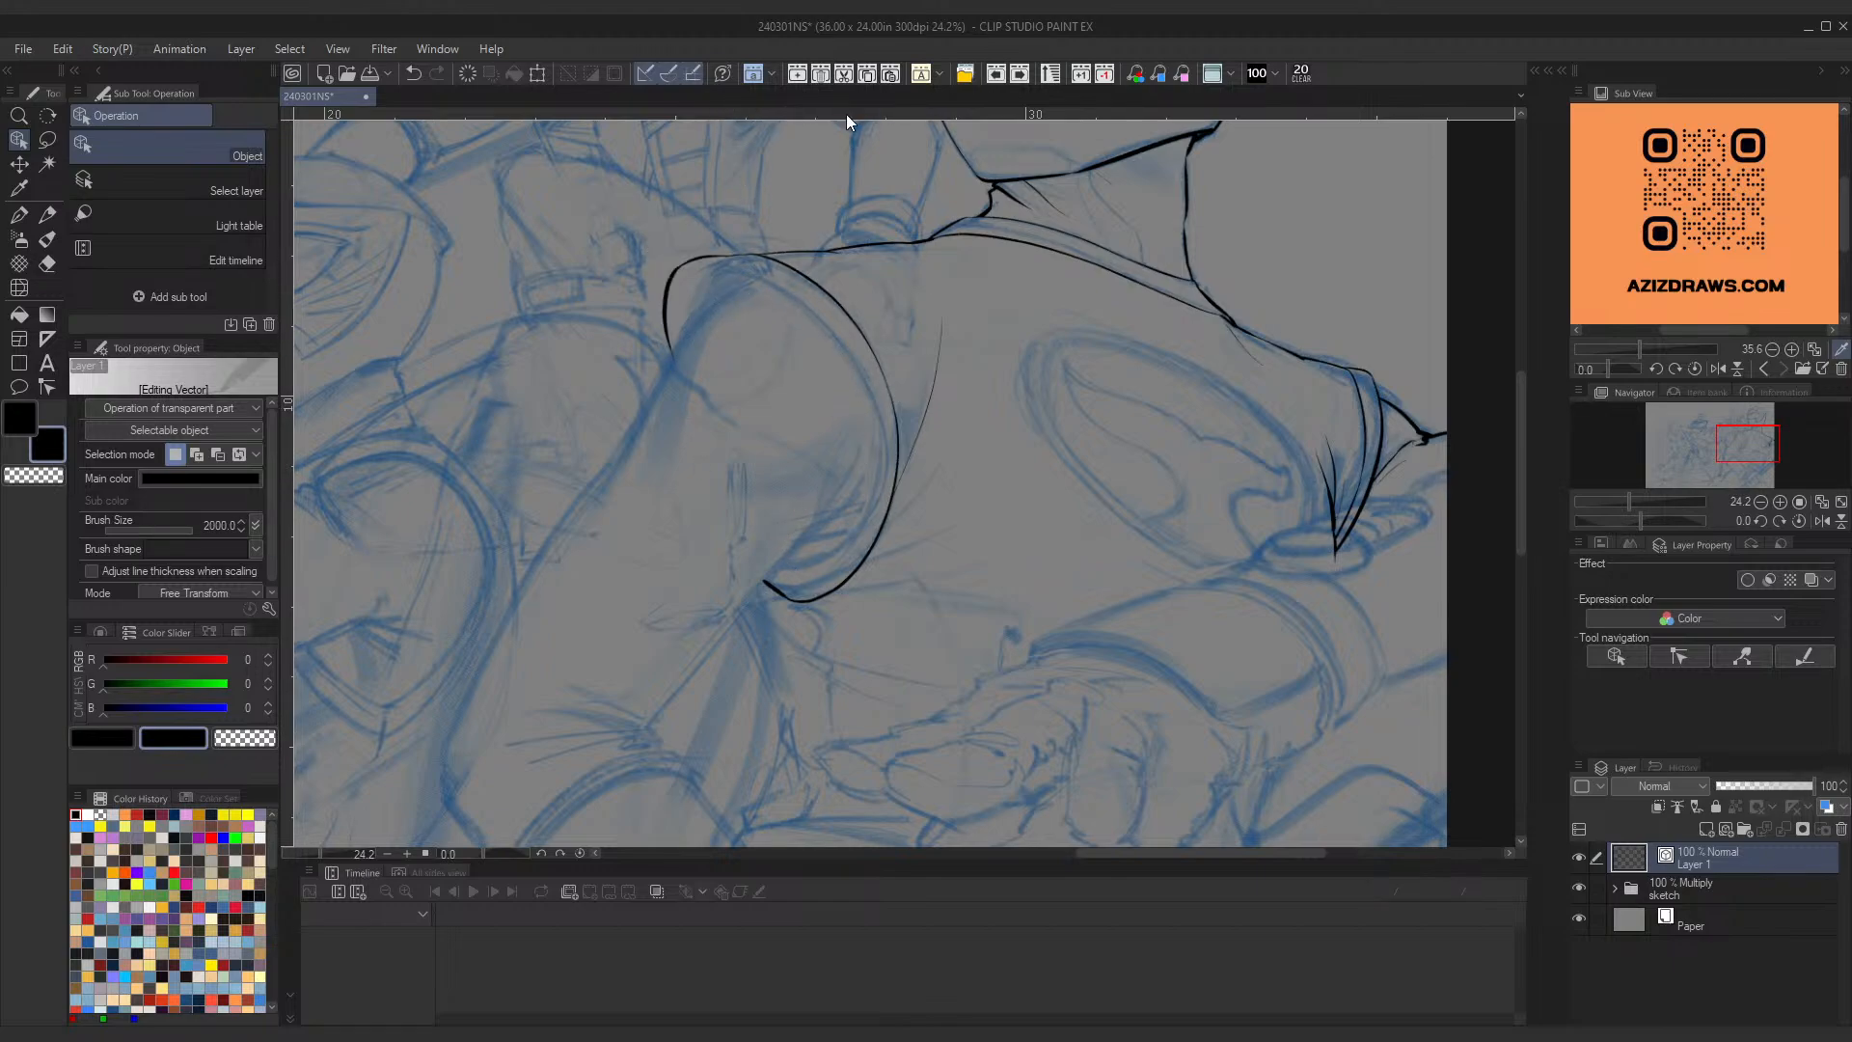
Step: Ink a short tapered fold line on the back, branching up from the near sleeve seam's lower half
{"action": "key", "text": "p"}
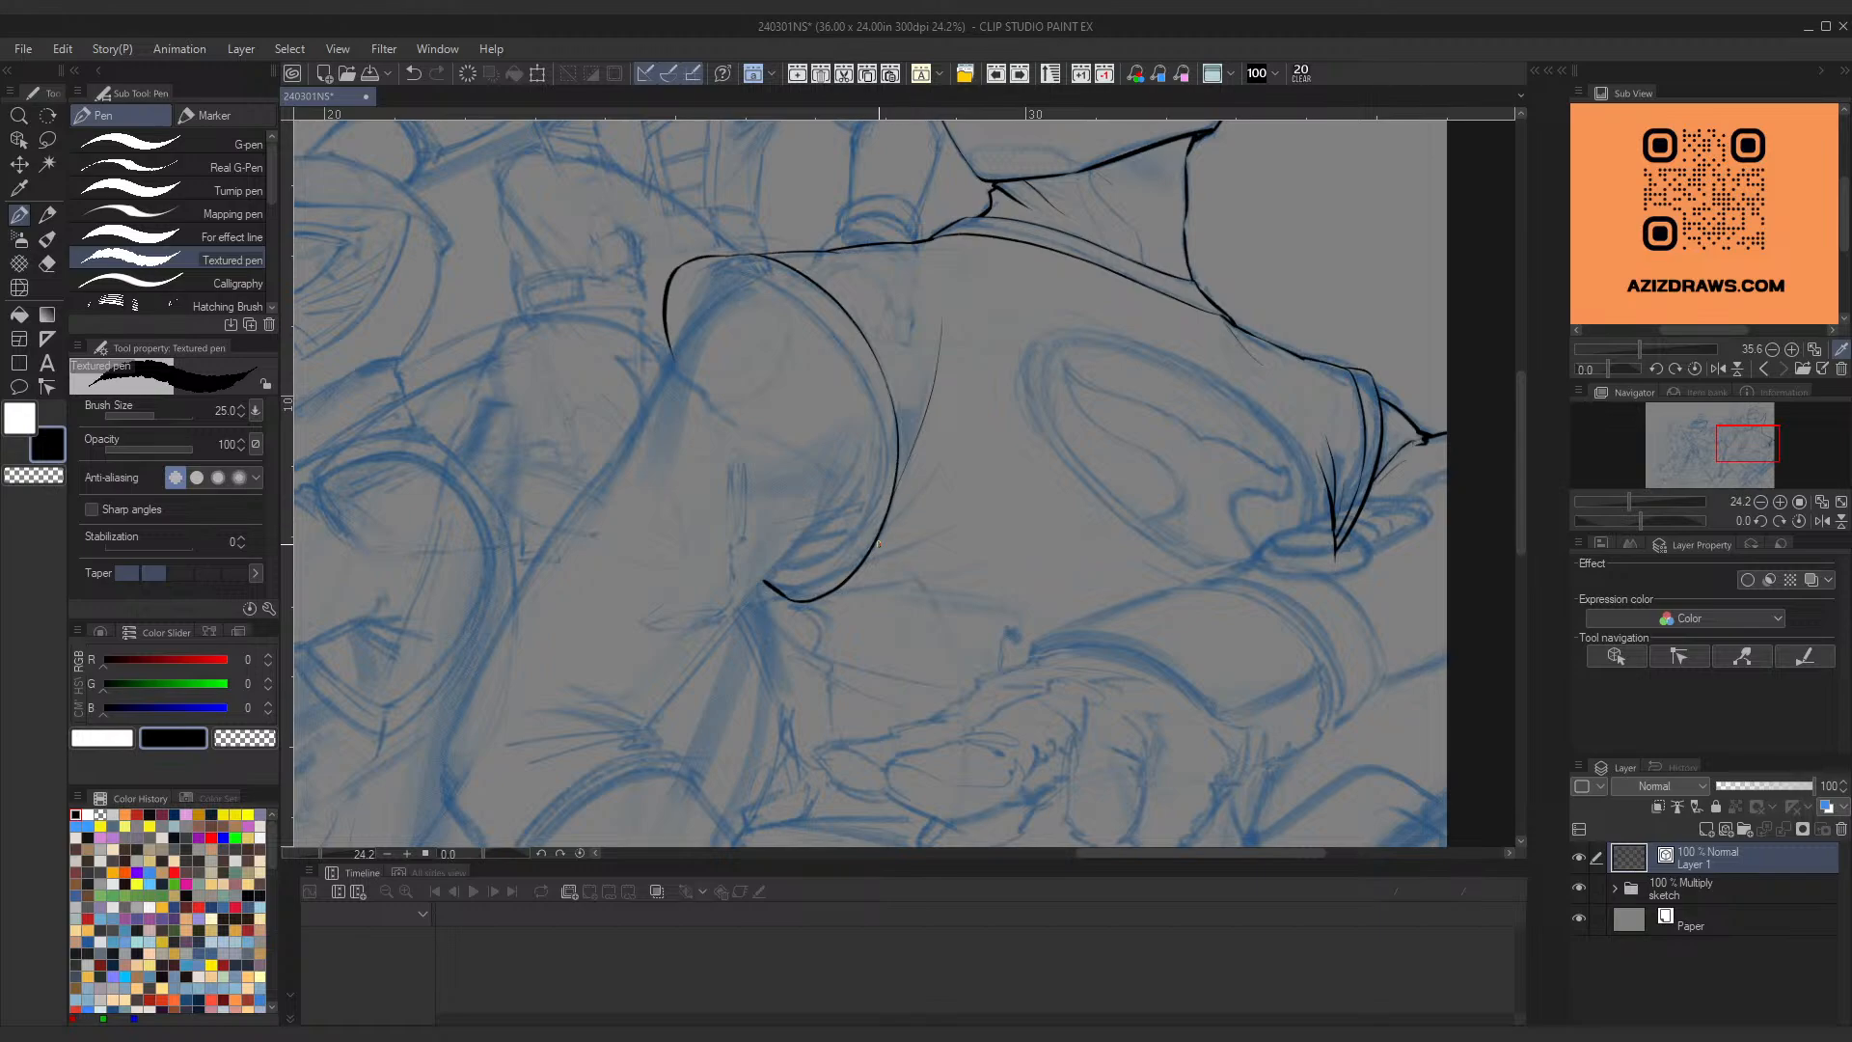
{"action": "left_click_drag", "start_coordinate": [878, 545], "coordinate": [947, 469]}
{"action": "left_click_drag", "start_coordinate": [886, 537], "coordinate": [964, 467]}
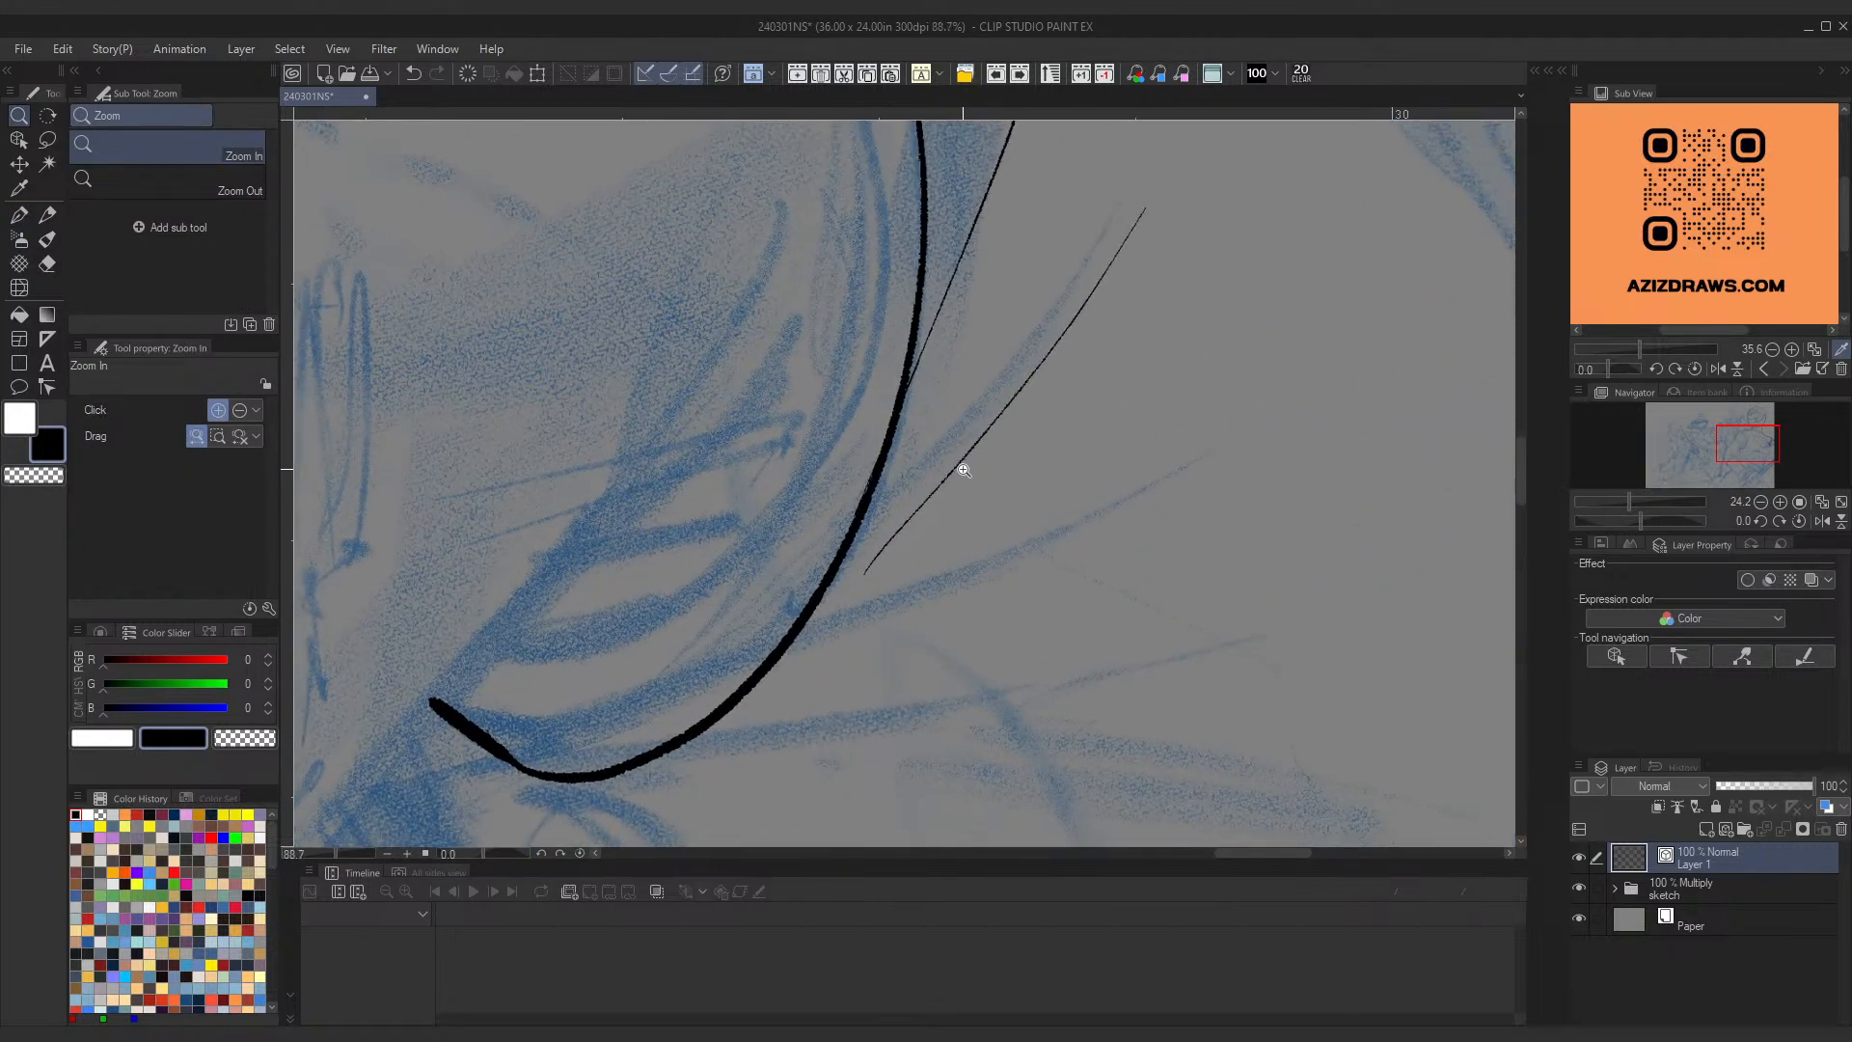
{"action": "key", "text": "ctrl+z"}
{"action": "left_click_drag", "start_coordinate": [839, 593], "coordinate": [1050, 374]}
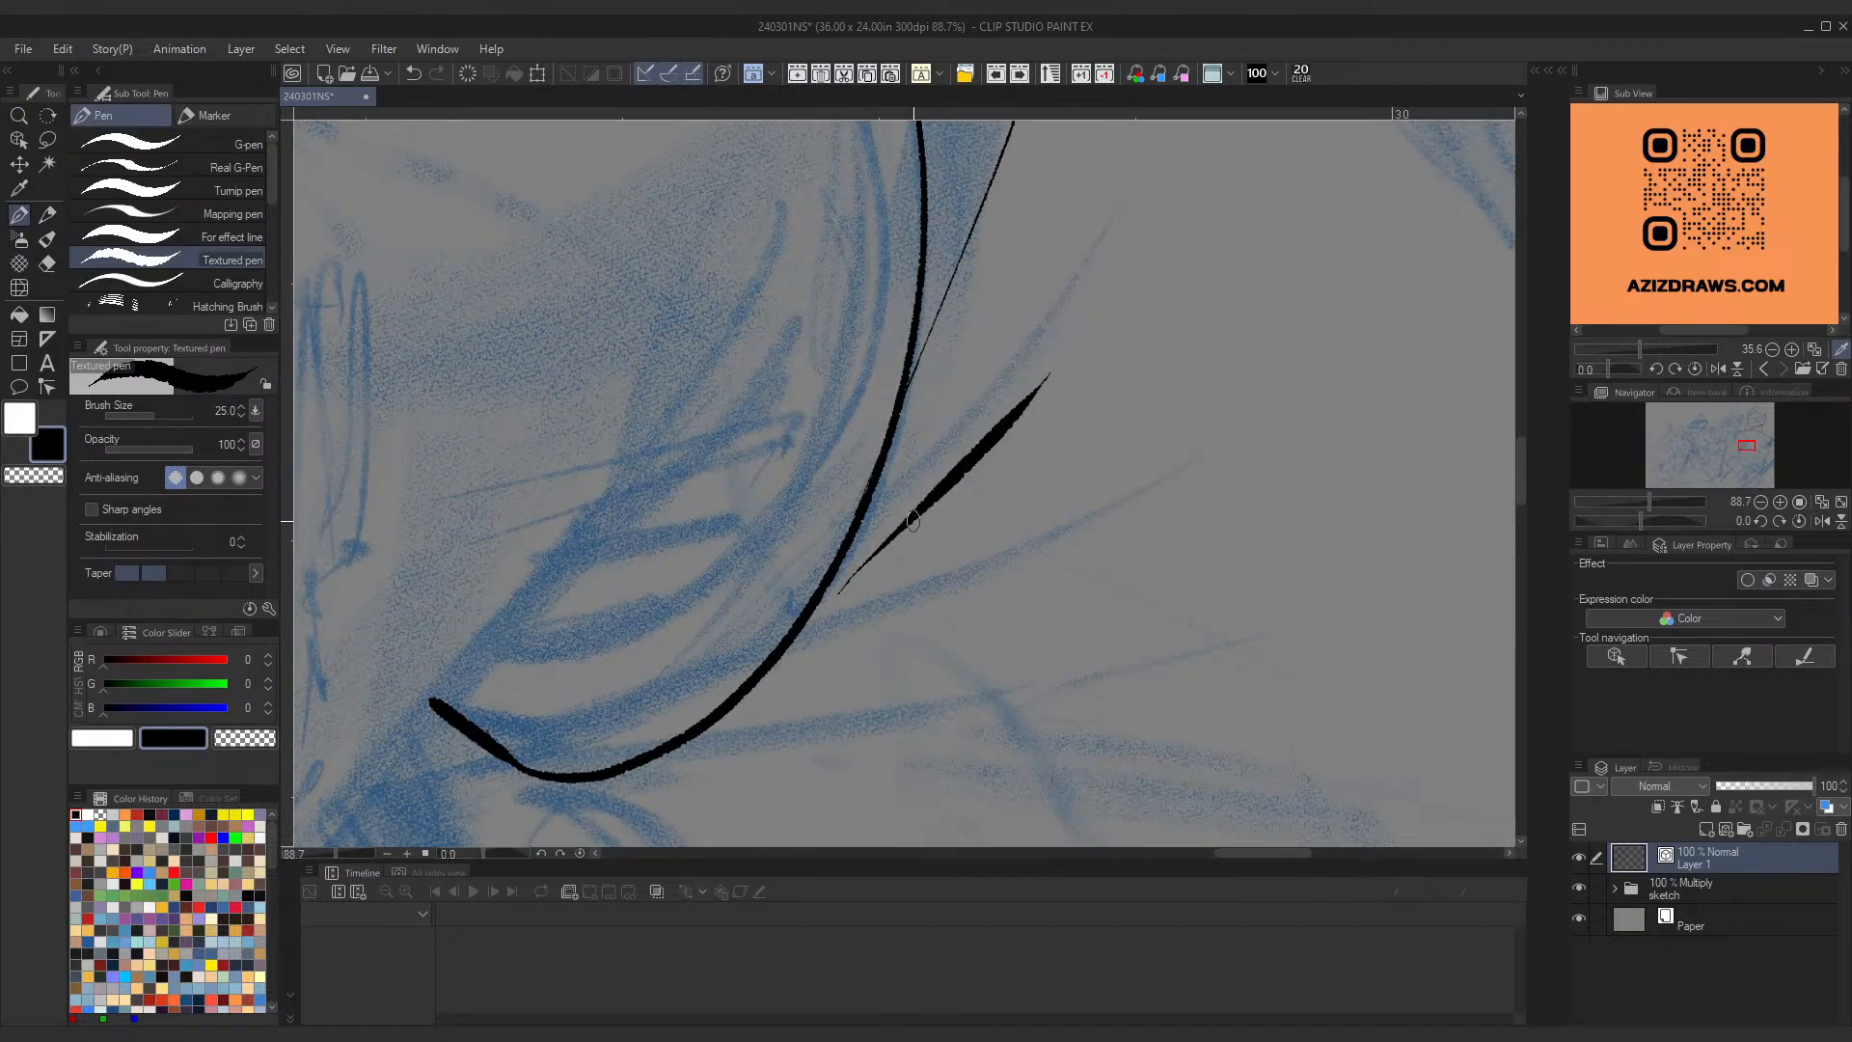
{"action": "left_click_drag", "start_coordinate": [965, 473], "coordinate": [1134, 280]}
{"action": "key", "text": "ctrl+z"}
{"action": "left_click_drag", "start_coordinate": [986, 455], "coordinate": [1122, 313]}
{"action": "key", "text": "ctrl+z"}
{"action": "mouse_move", "coordinate": [988, 458]}
{"action": "left_mouse_down"}
{"action": "mouse_move", "coordinate": [1138, 297]}
{"action": "mouse_move", "coordinate": [902, 413]}
{"action": "mouse_move", "coordinate": [931, 413]}
{"action": "left_mouse_up"}
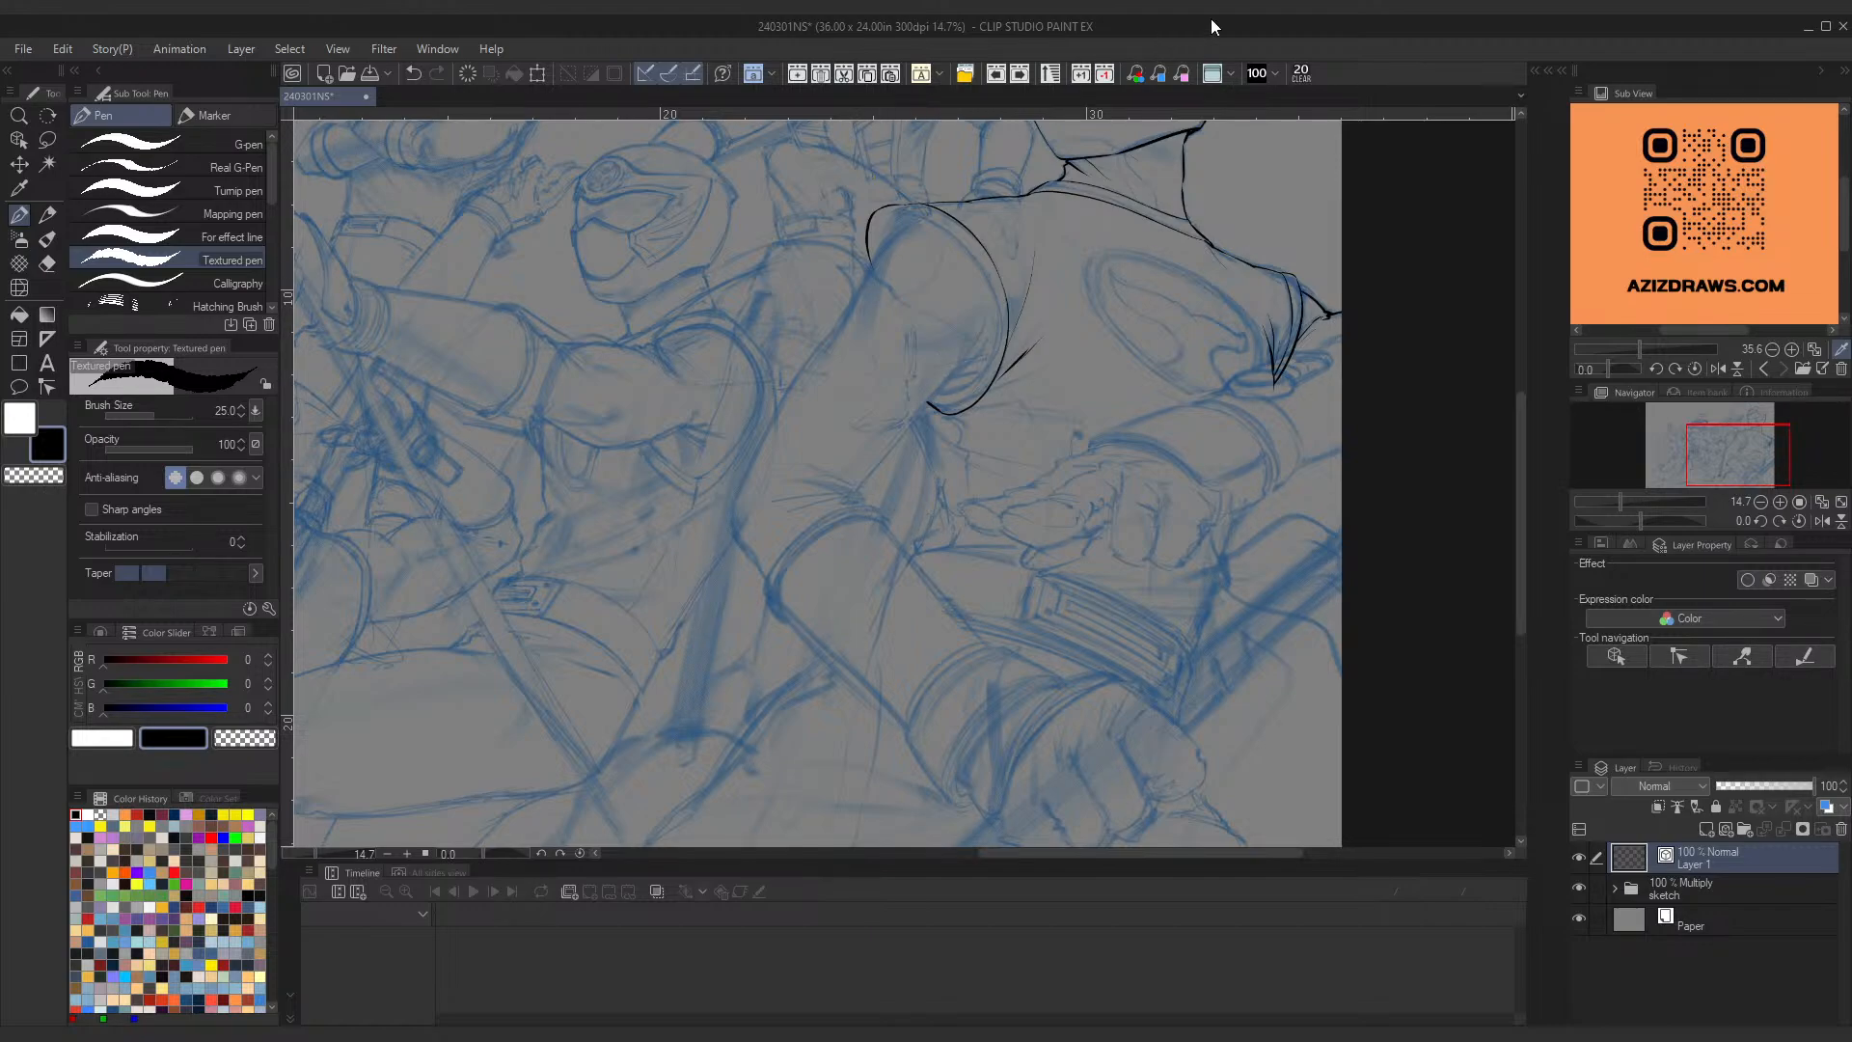
Step: Select the far shoulder's sleeve and fold strokes and skew them outward and down with their vector handles
{"action": "mouse_move", "coordinate": [1307, 353]}
{"action": "left_mouse_down"}
{"action": "mouse_move", "coordinate": [1269, 351]}
{"action": "mouse_move", "coordinate": [1331, 326]}
{"action": "left_mouse_up"}
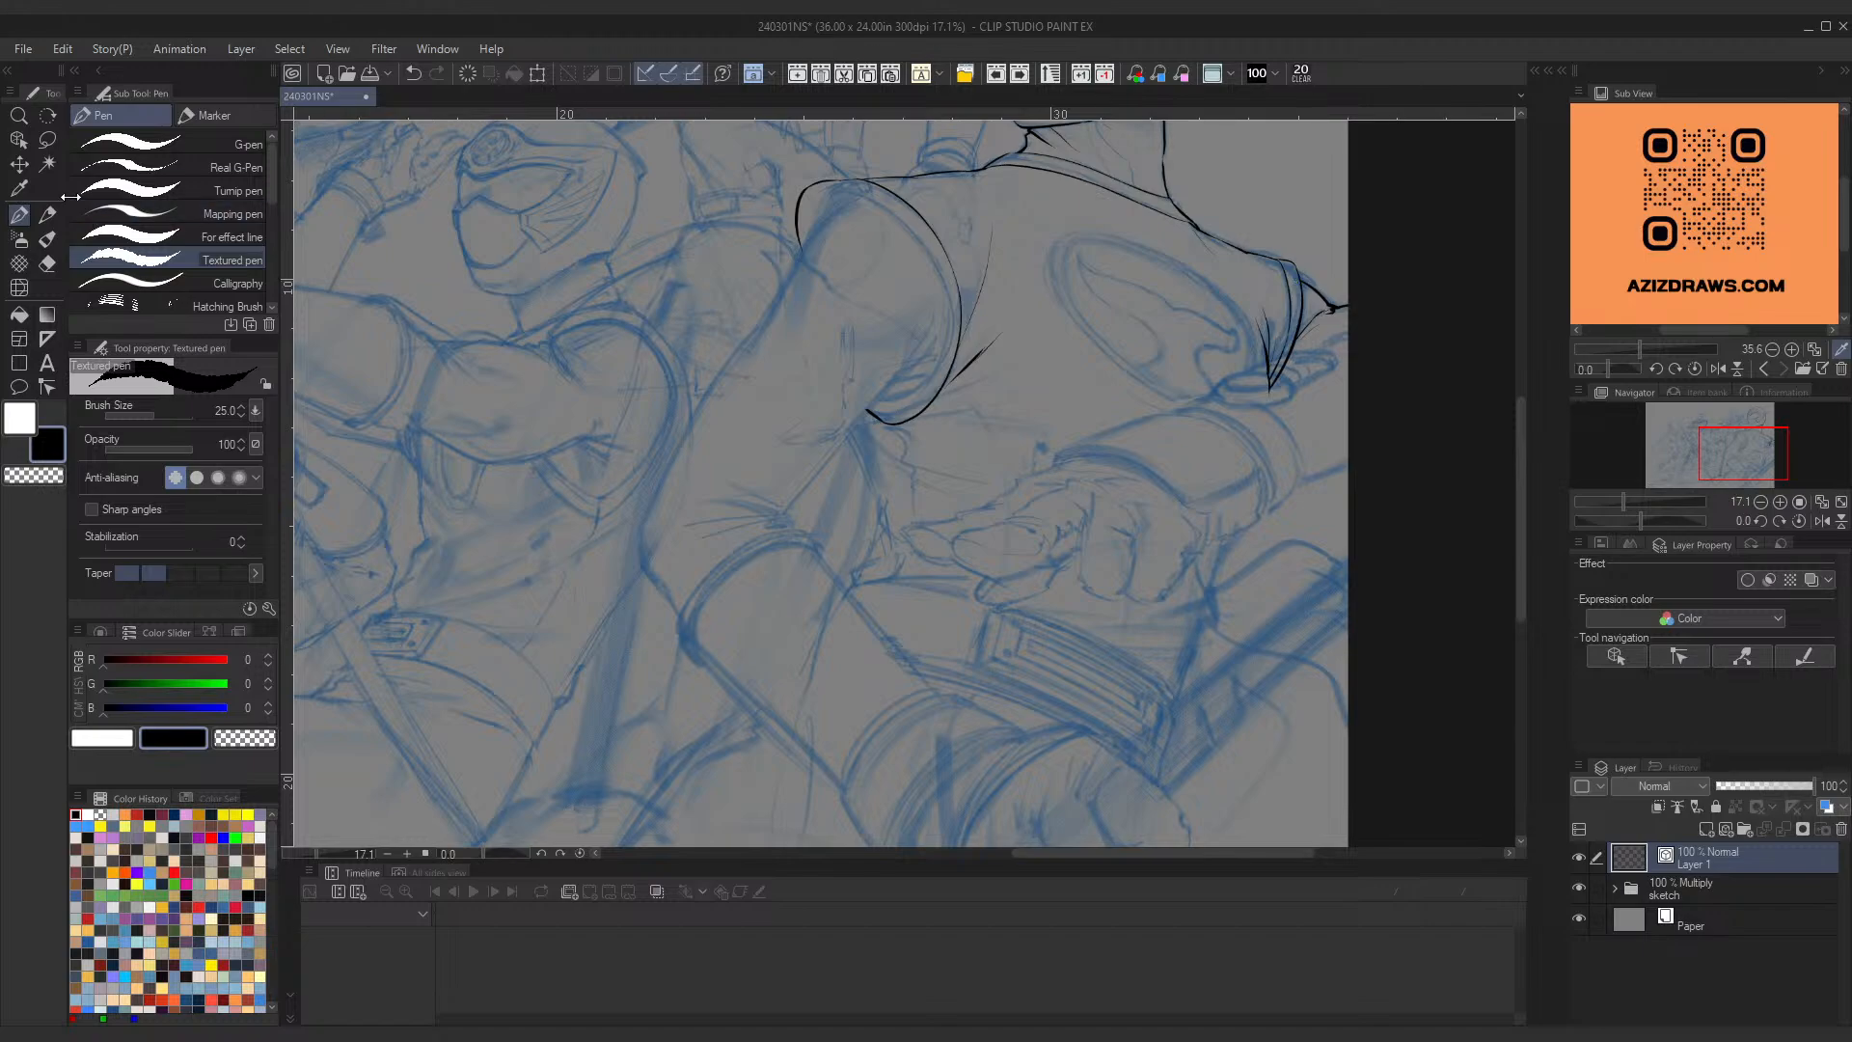
{"action": "left_click_drag", "start_coordinate": [66, 197], "coordinate": [50, 188]}
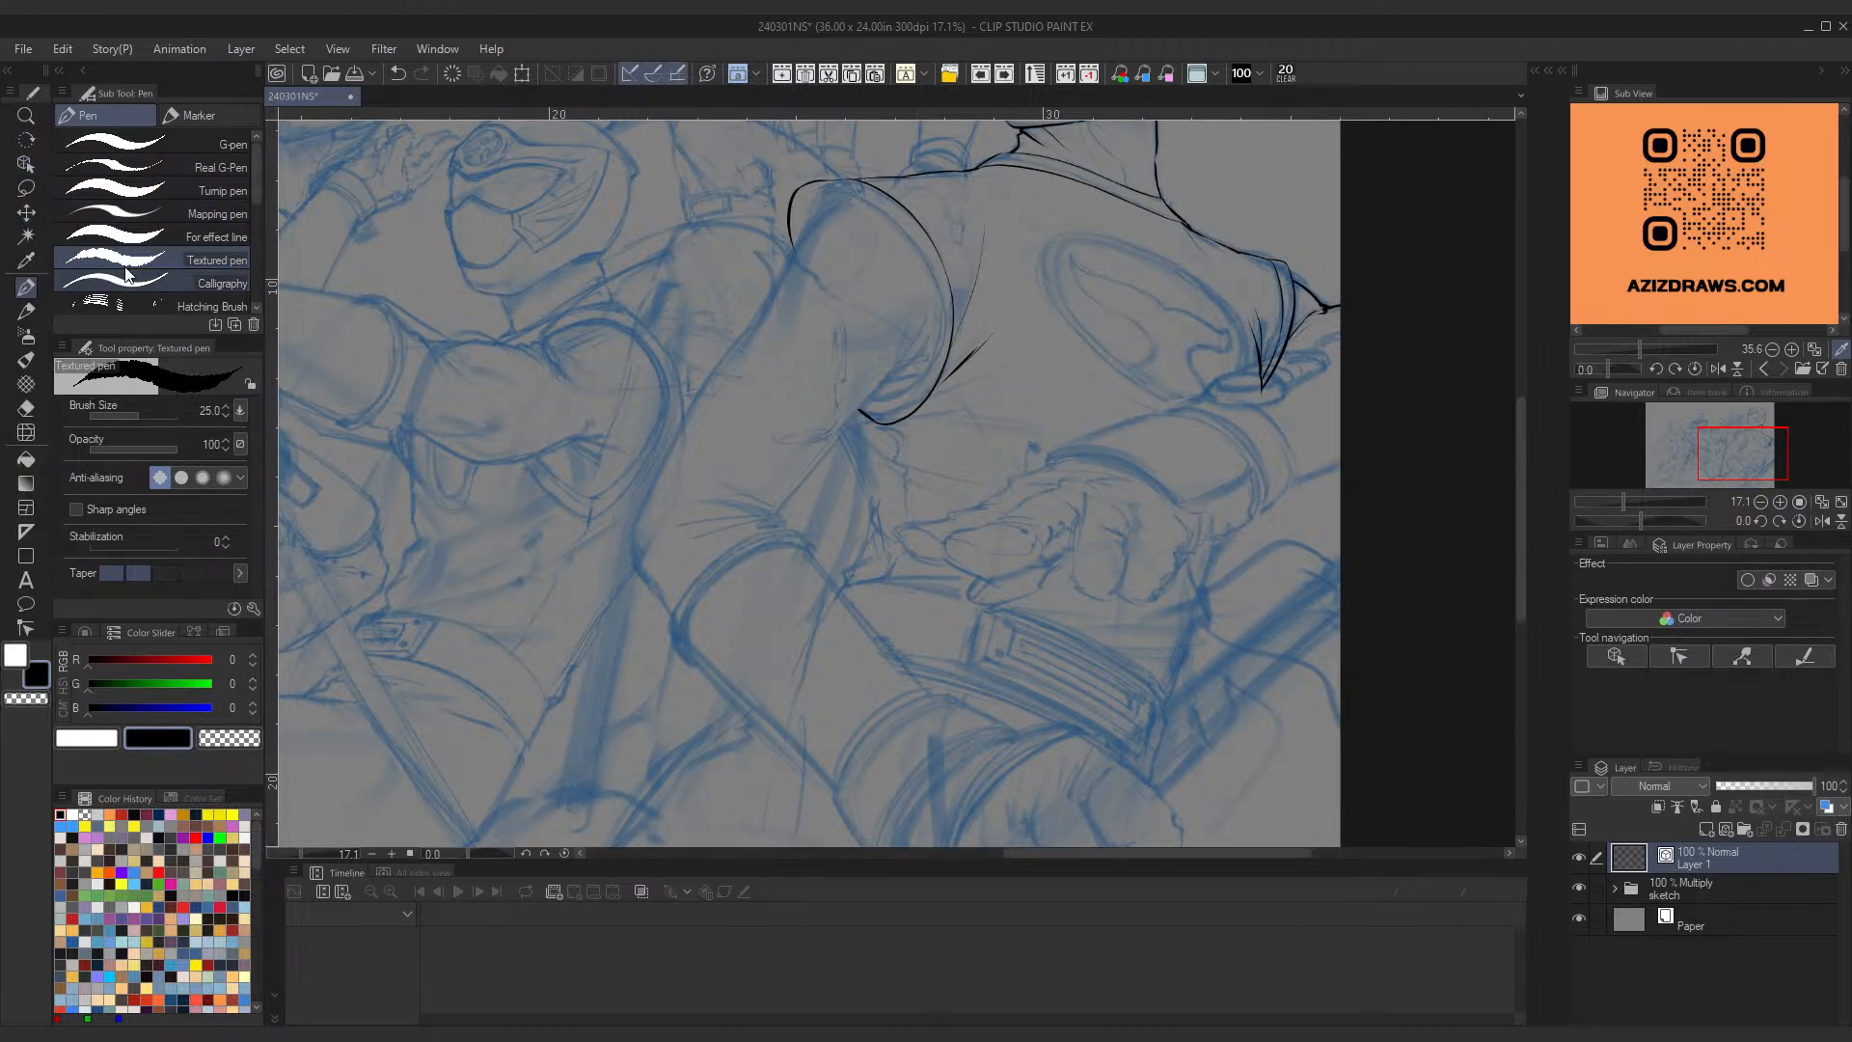
{"action": "left_click", "coordinate": [26, 163]}
{"action": "mouse_move", "coordinate": [1361, 447]}
{"action": "left_mouse_down"}
{"action": "mouse_move", "coordinate": [1240, 270]}
{"action": "mouse_move", "coordinate": [1282, 297]}
{"action": "left_mouse_up"}
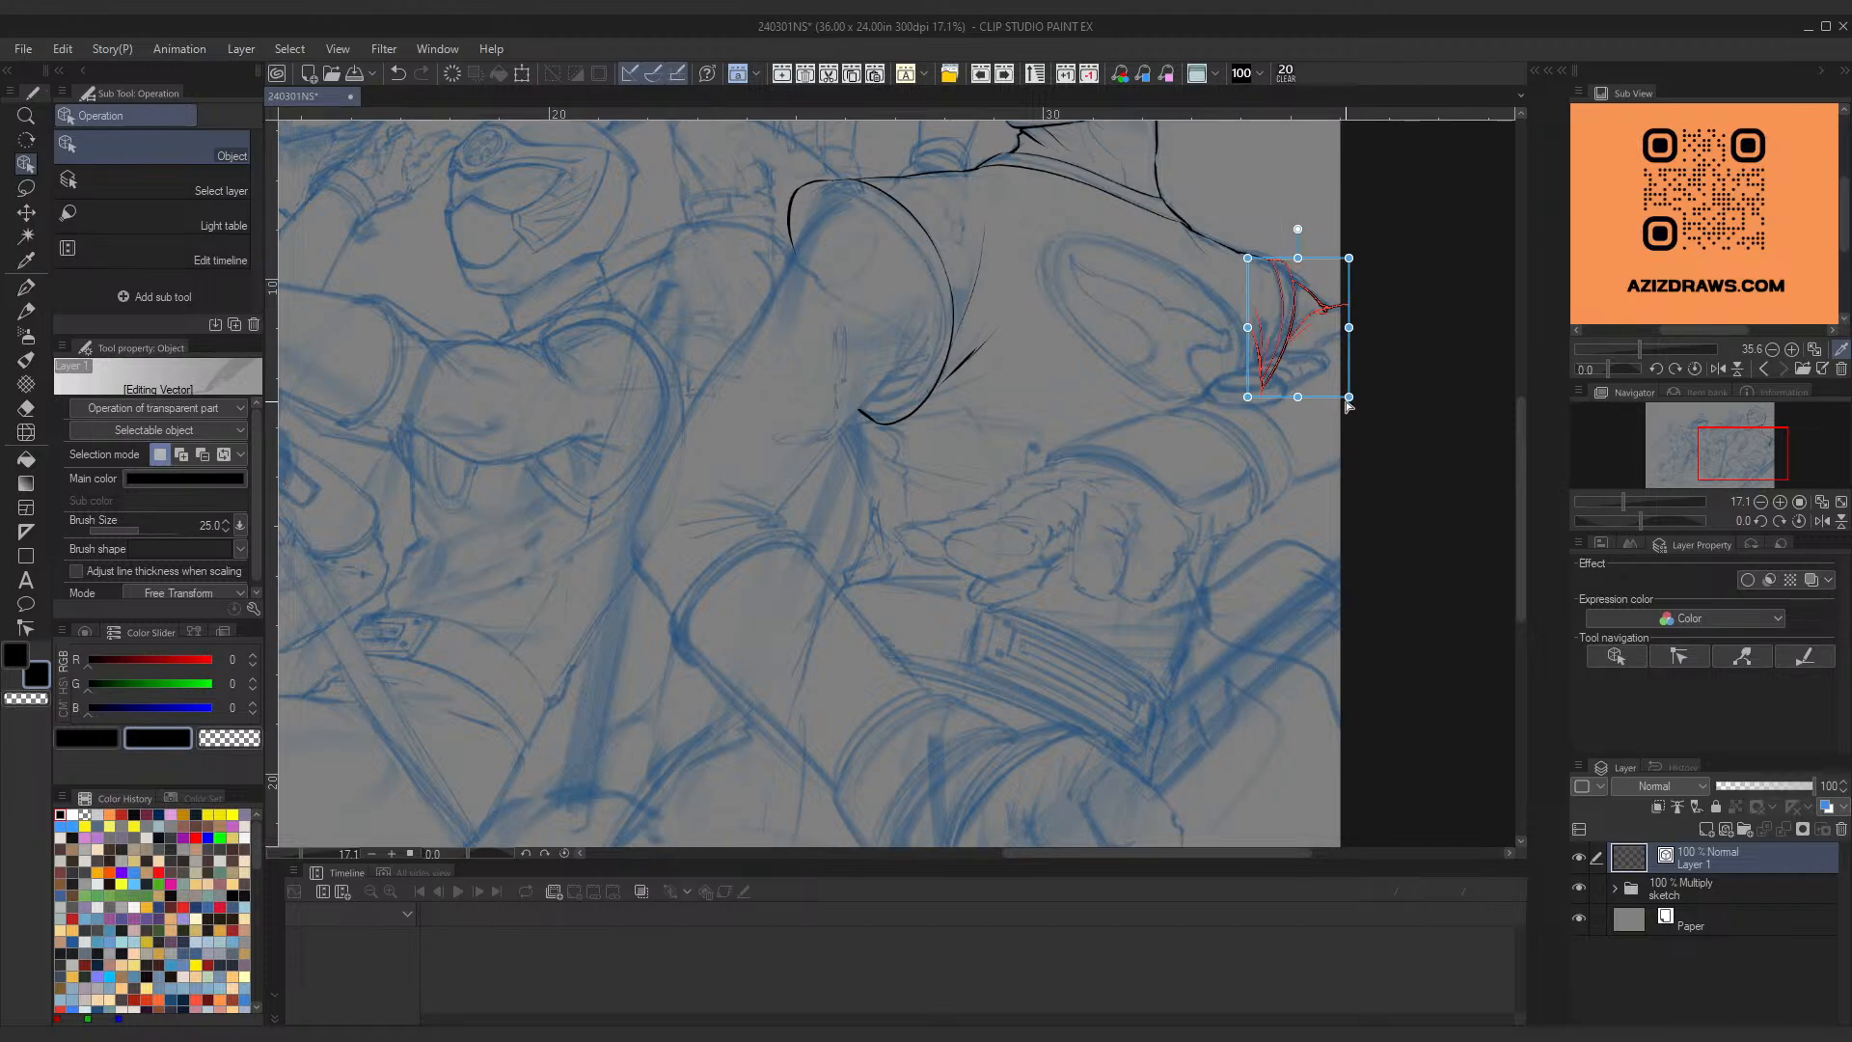
{"action": "left_click_drag", "start_coordinate": [1349, 396], "coordinate": [1349, 401]}
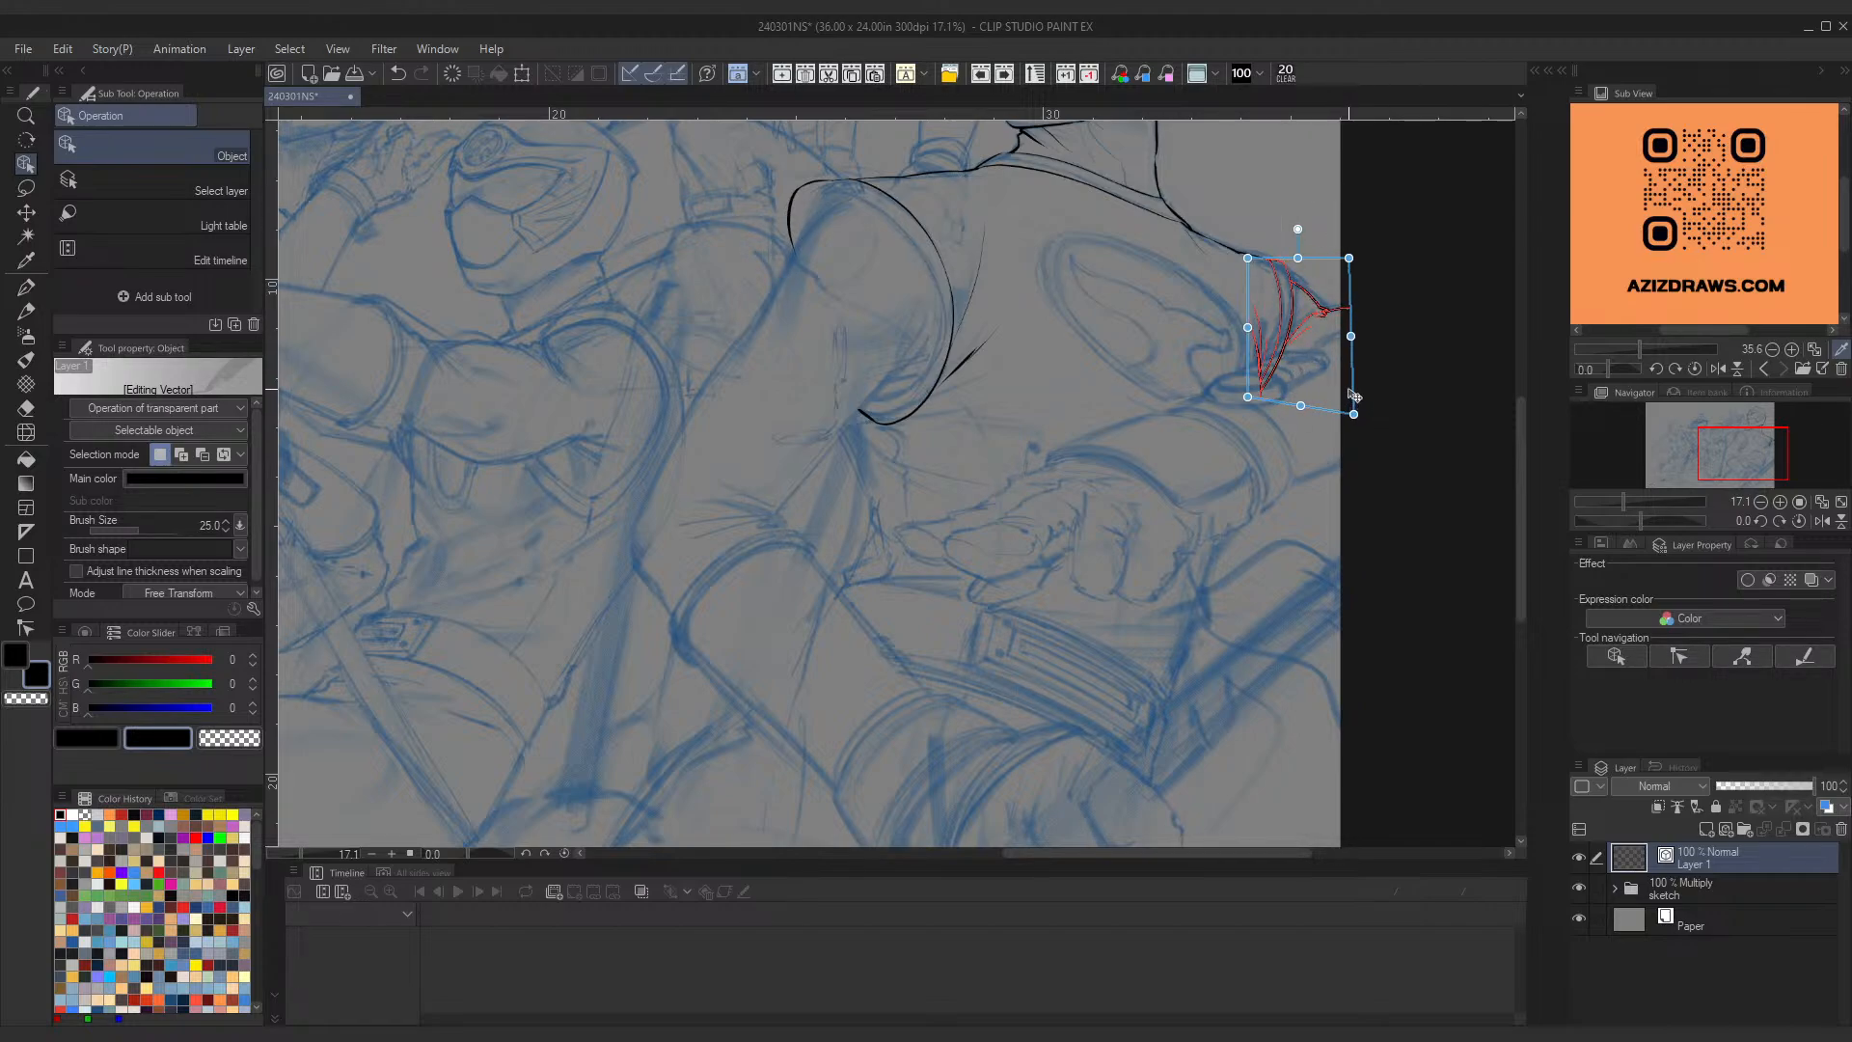
{"action": "left_click", "coordinate": [1364, 221]}
{"action": "left_click_drag", "start_coordinate": [1365, 214], "coordinate": [1254, 432]}
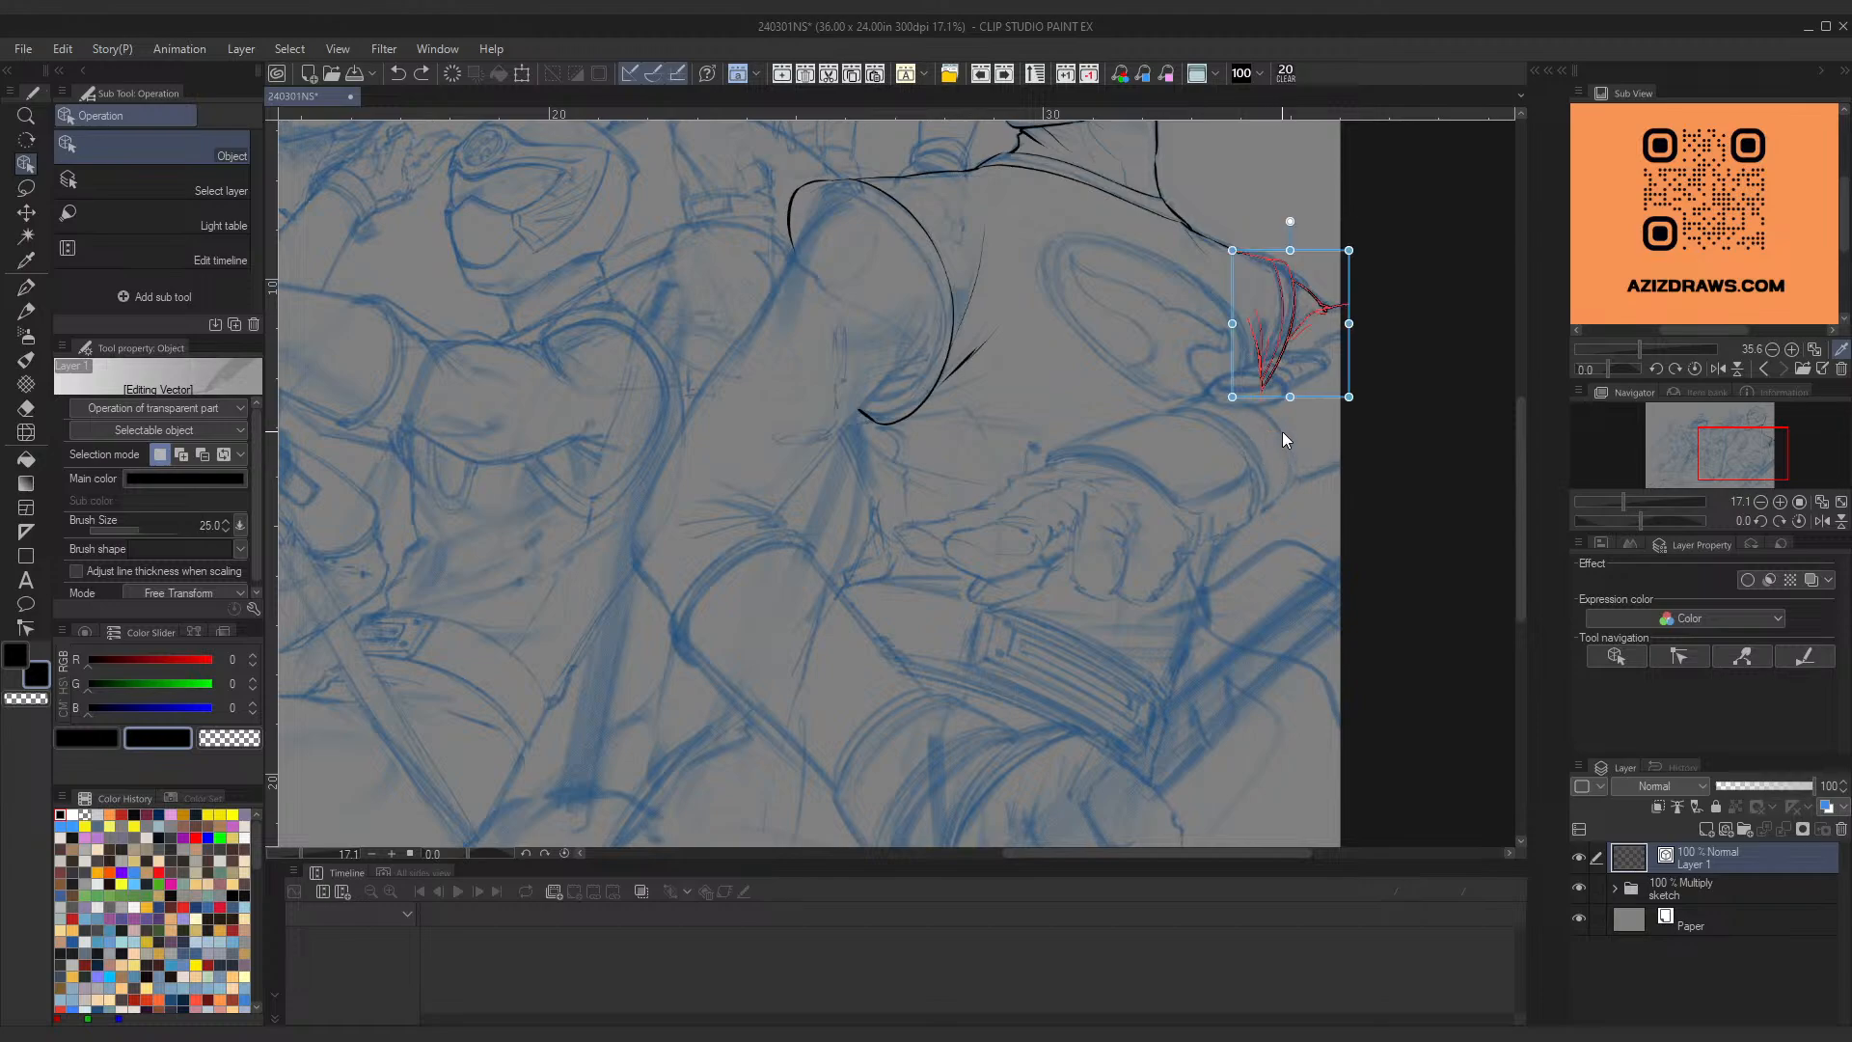
{"action": "left_click_drag", "start_coordinate": [1349, 250], "coordinate": [1366, 263]}
{"action": "left_click_drag", "start_coordinate": [1349, 397], "coordinate": [1358, 421]}
{"action": "left_click_drag", "start_coordinate": [1232, 397], "coordinate": [1233, 399]}
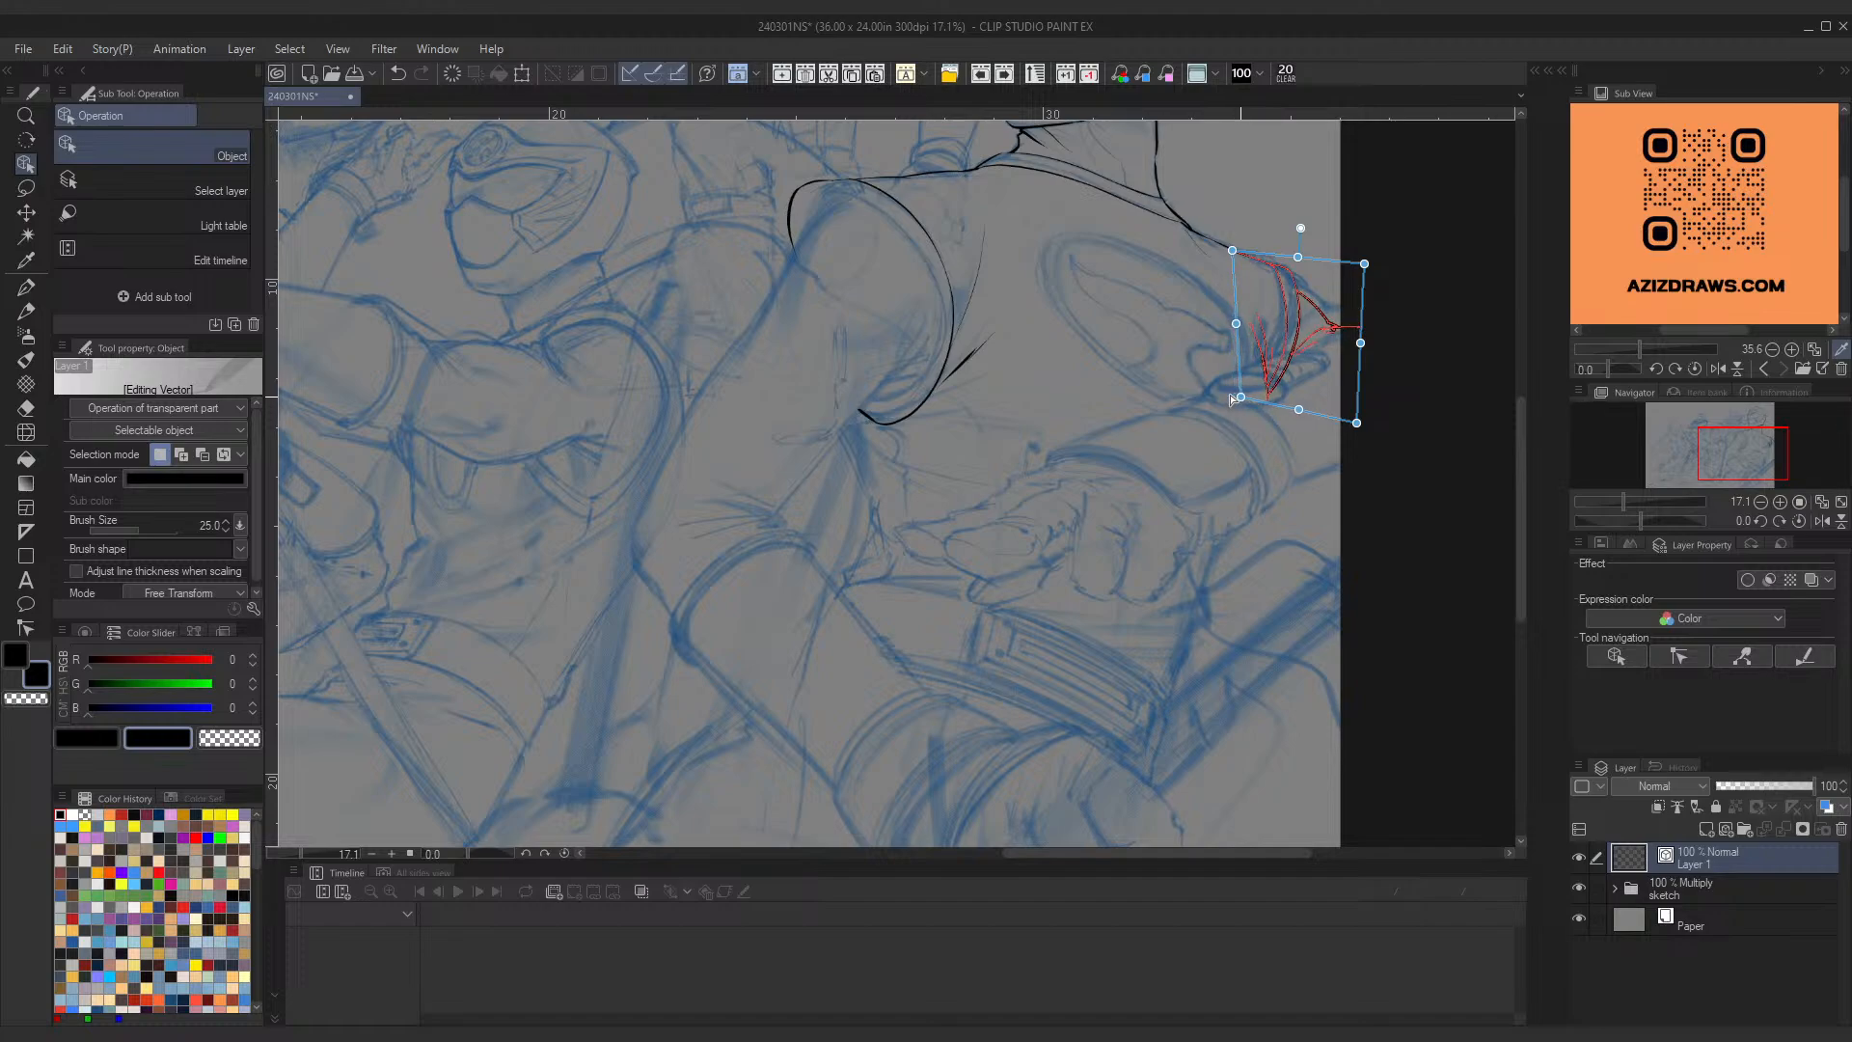
{"action": "left_click", "coordinate": [1275, 455]}
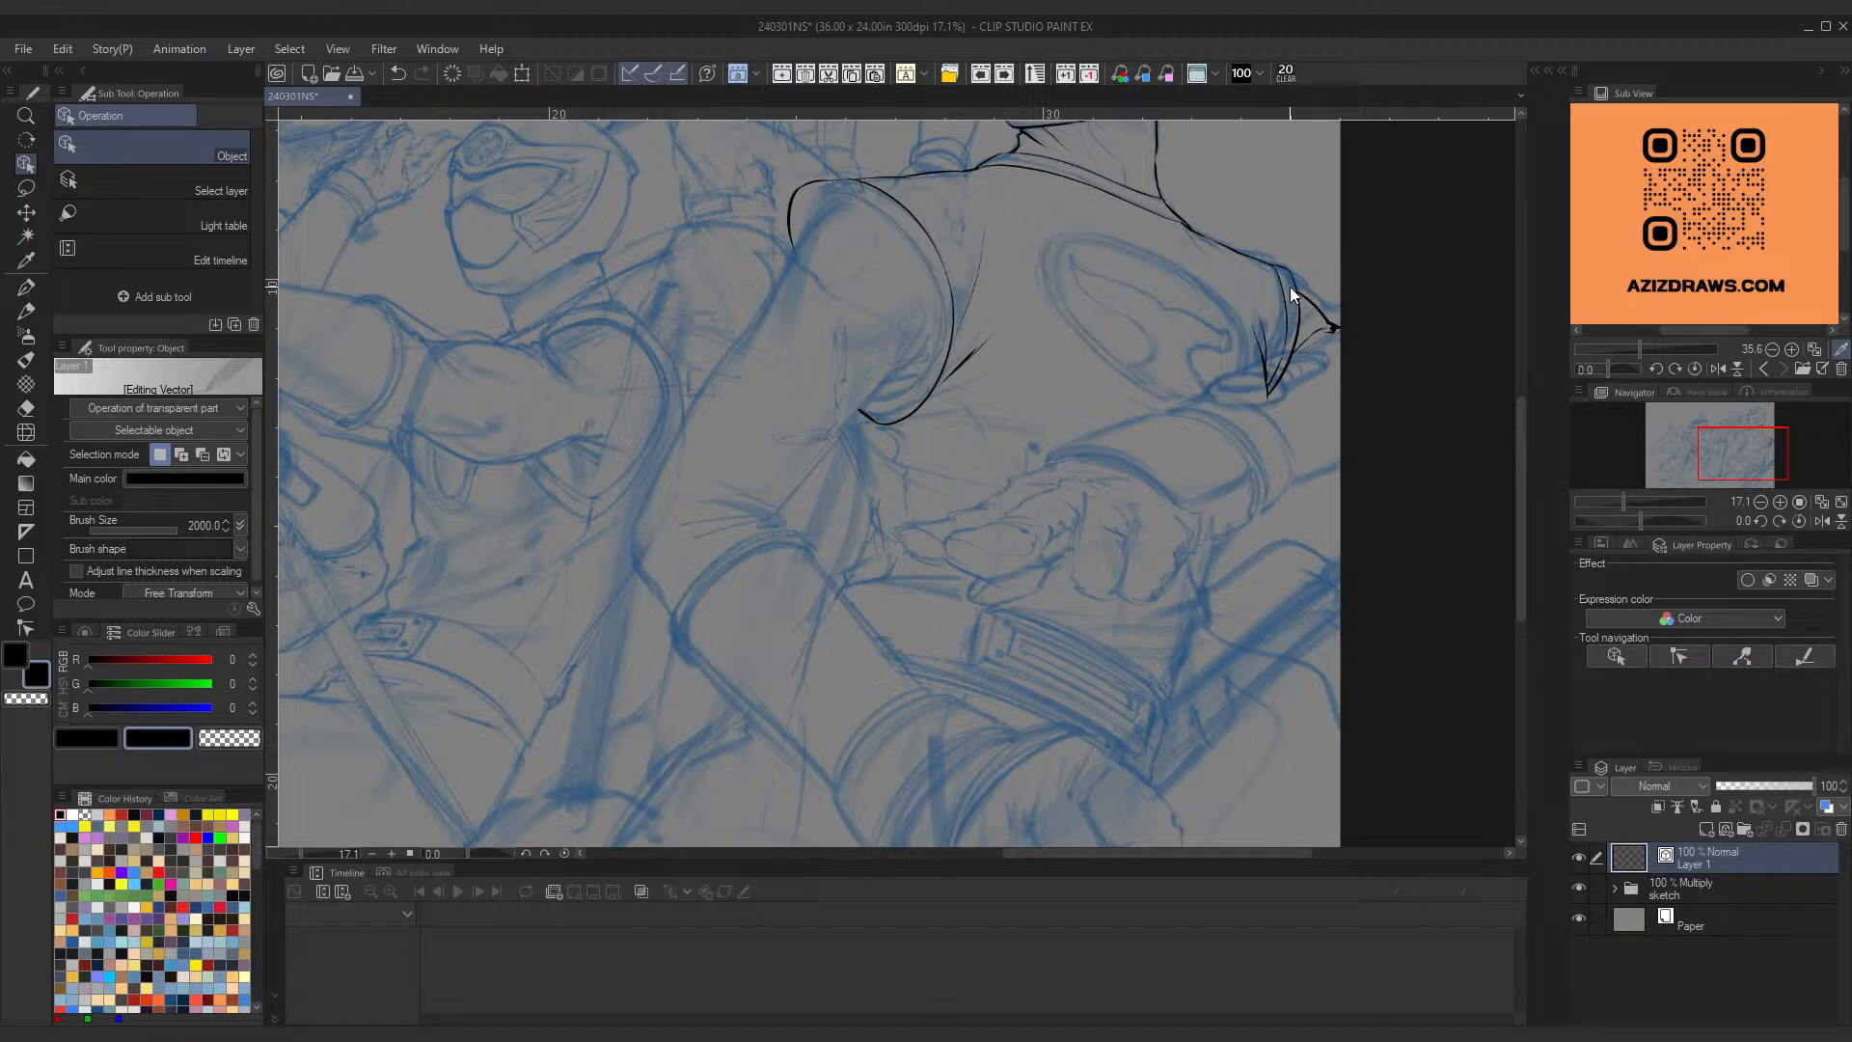
Step: Ink the upper half of the near sleeve band's inner line parallel to the outer seam, with the canvas rotated to suit the curve
{"action": "left_click_drag", "start_coordinate": [903, 284], "coordinate": [782, 382]}
{"action": "key", "text": "r"}
{"action": "key", "text": "p"}
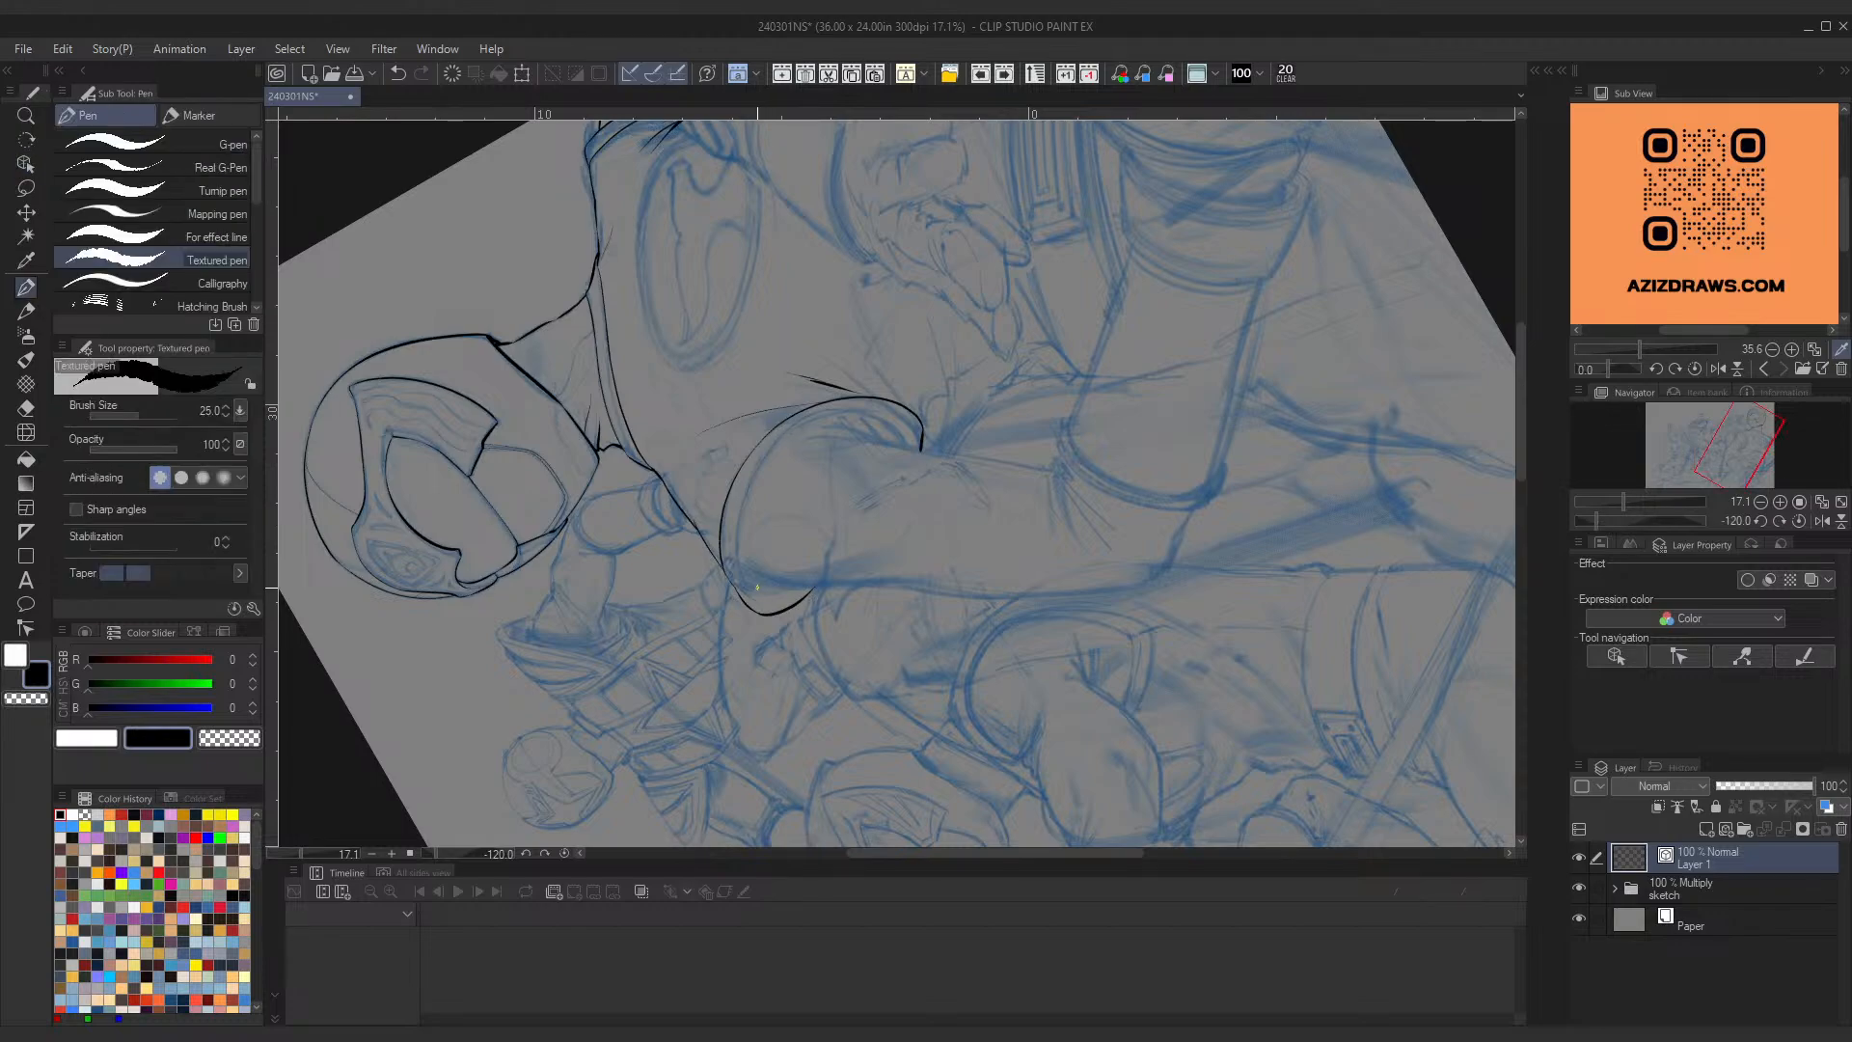
{"action": "scroll", "coordinate": [760, 618], "scroll_direction": "up", "scroll_amount": 5}
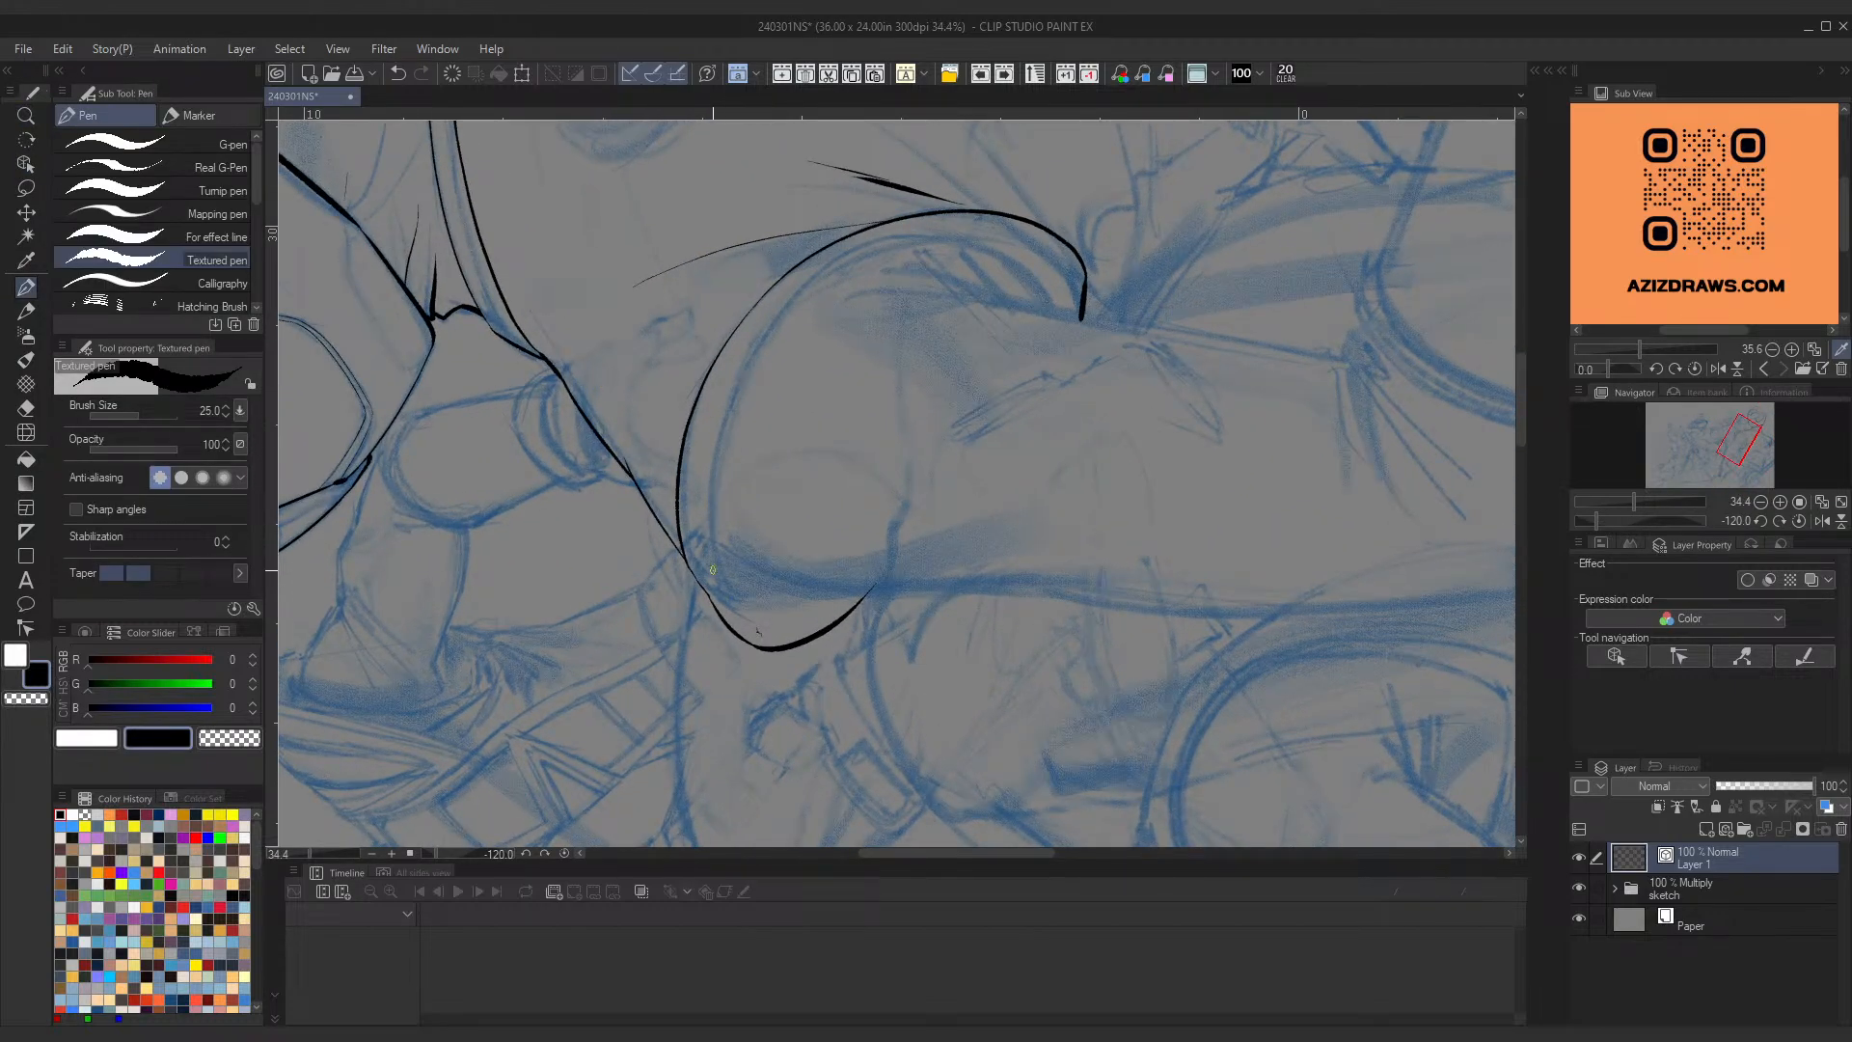
{"action": "mouse_move", "coordinate": [753, 633]}
{"action": "left_mouse_down"}
{"action": "mouse_move", "coordinate": [766, 292]}
{"action": "mouse_move", "coordinate": [854, 201]}
{"action": "left_mouse_up"}
{"action": "key", "text": "ctrl+z"}
{"action": "mouse_move", "coordinate": [750, 629]}
{"action": "left_mouse_down"}
{"action": "mouse_move", "coordinate": [718, 565]}
{"action": "mouse_move", "coordinate": [860, 247]}
{"action": "left_mouse_up"}
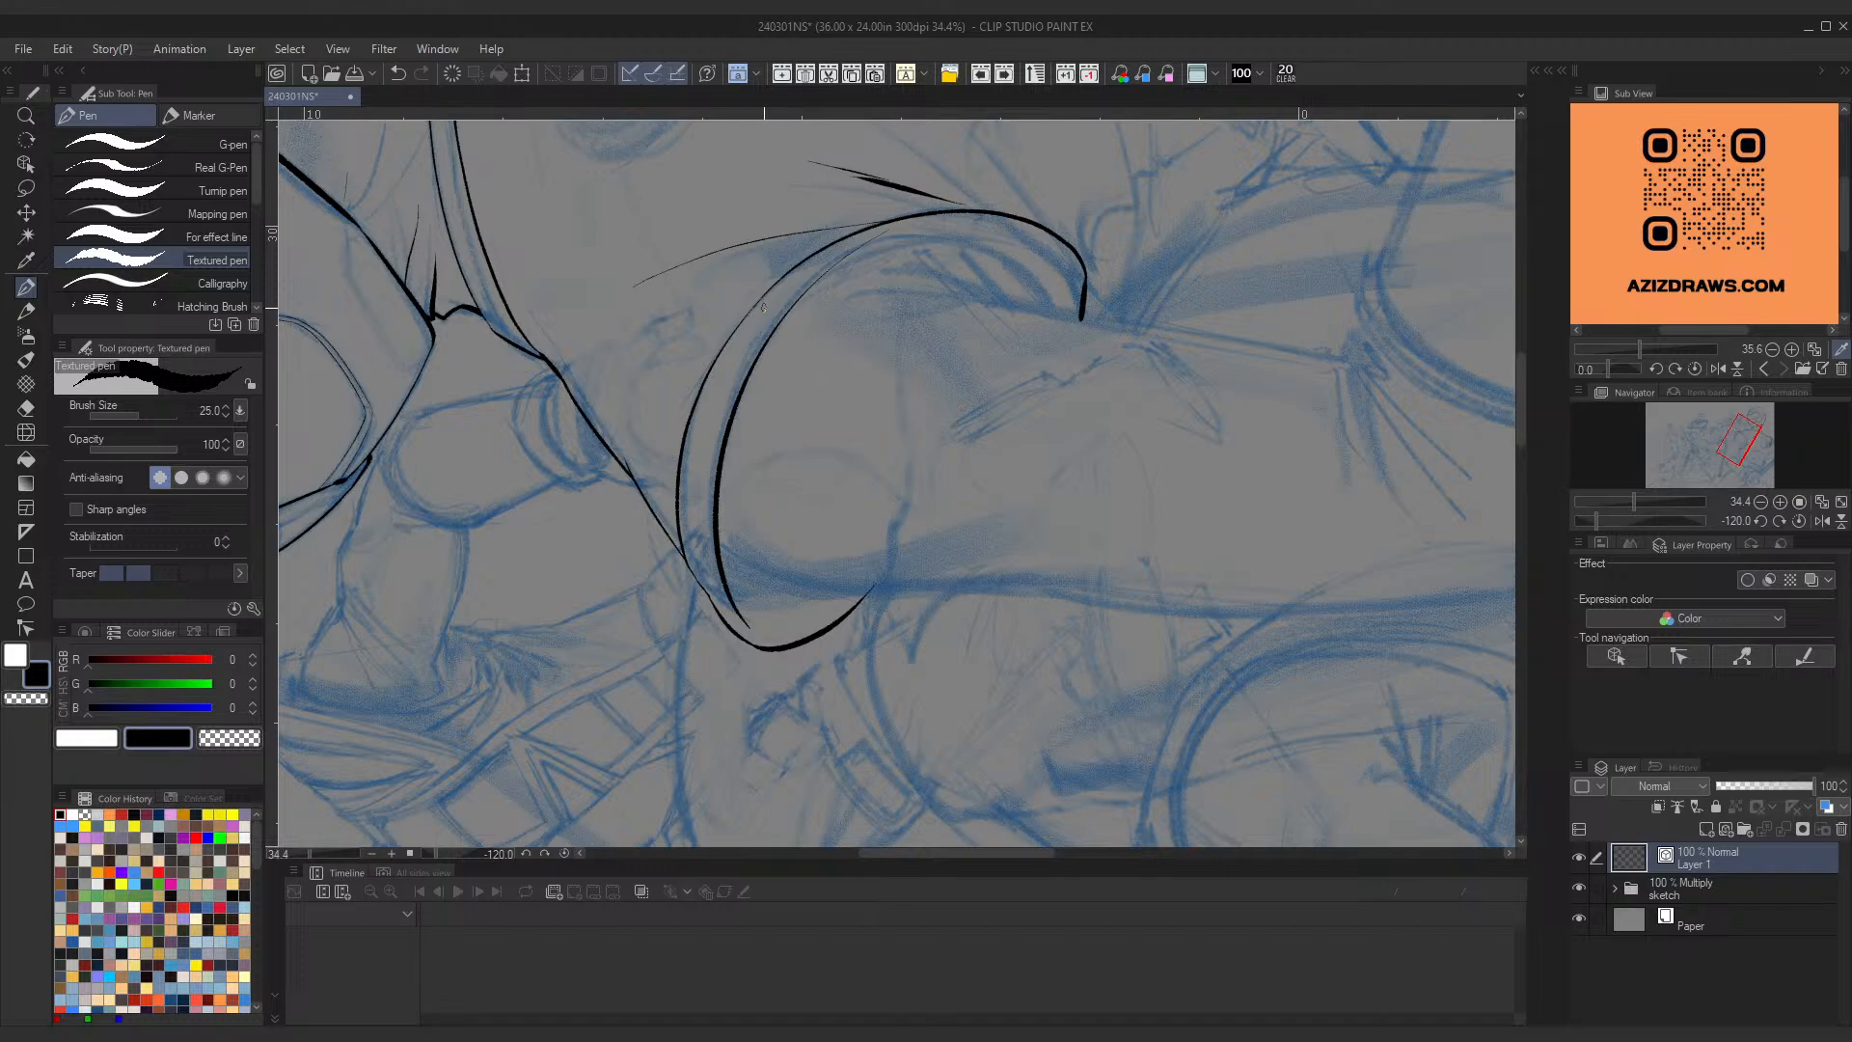
Step: Extend the near sleeve band's inner line down toward the armpit with a tapered stroke and fit it to the sketch
{"action": "key", "text": "shift+space"}
{"action": "left_click_drag", "start_coordinate": [1013, 363], "coordinate": [959, 639]}
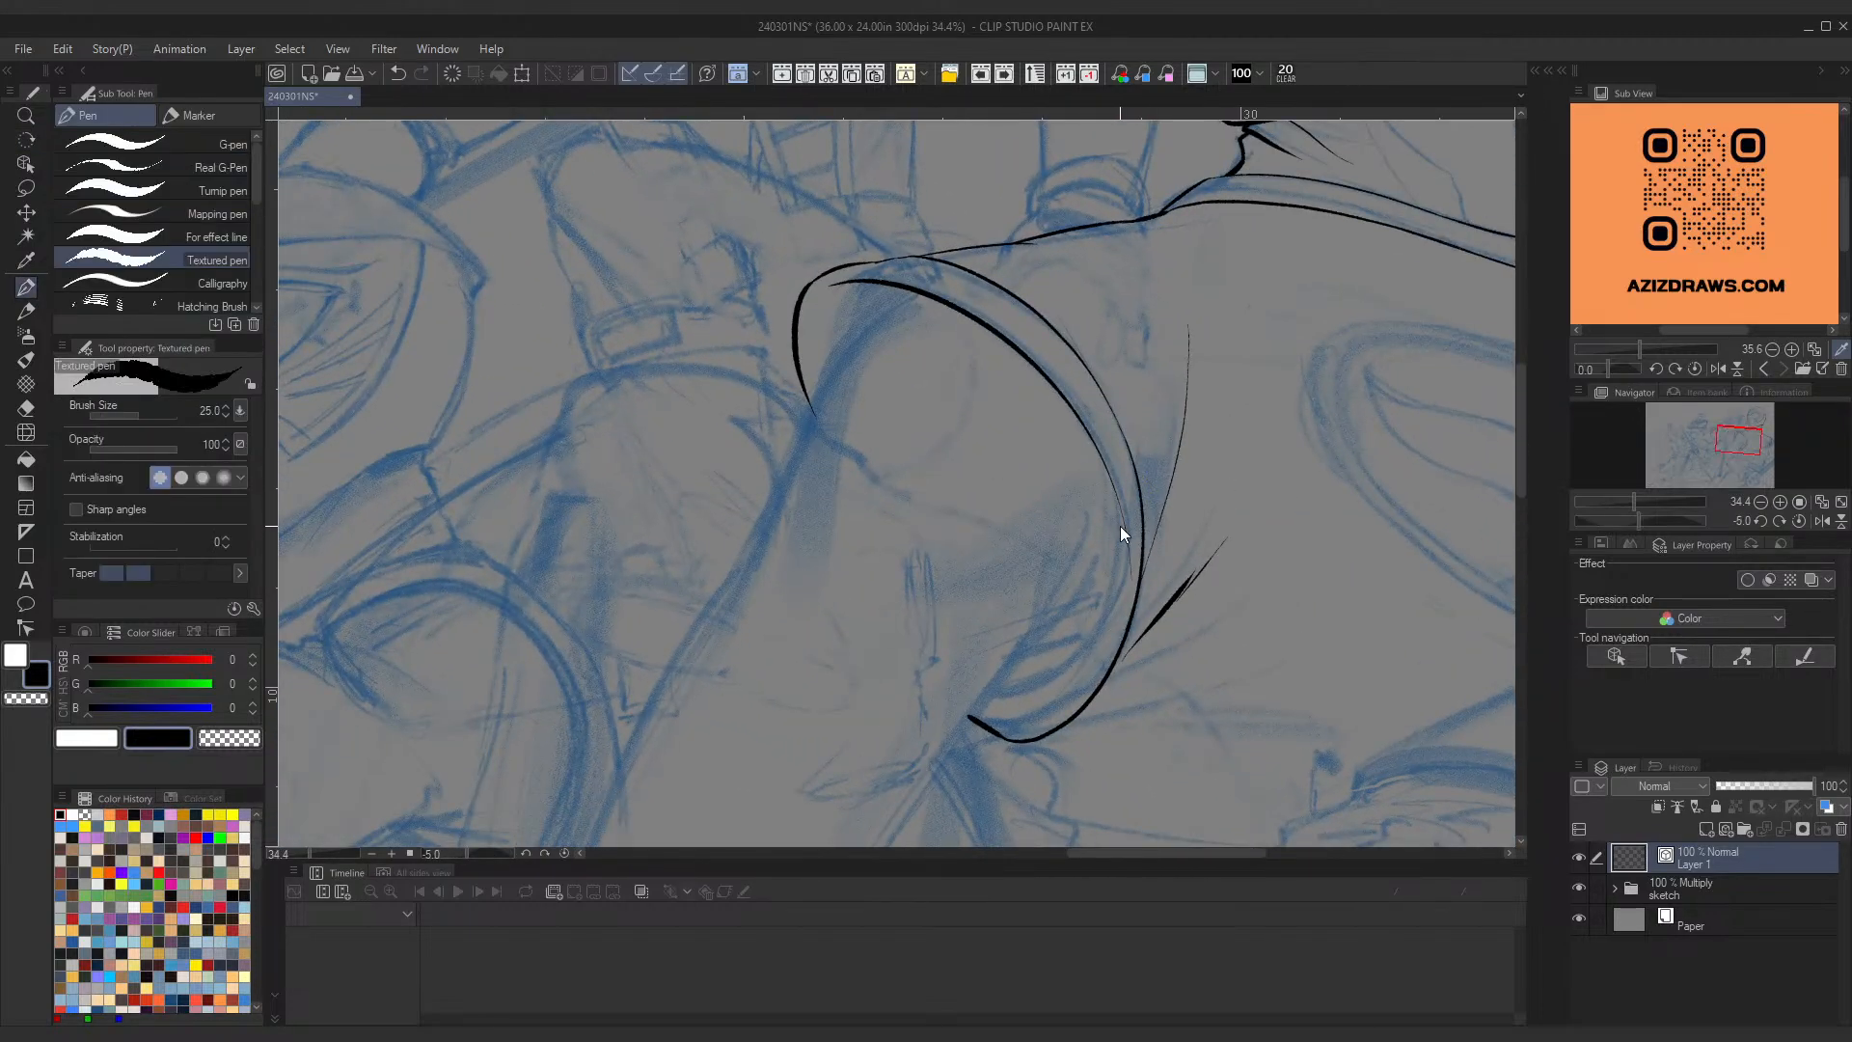
{"action": "left_click", "coordinate": [1128, 564], "text": "ctrl"}
{"action": "left_click_drag", "start_coordinate": [1128, 582], "coordinate": [1113, 579]}
{"action": "left_click_drag", "start_coordinate": [1105, 511], "coordinate": [1093, 664]}
{"action": "key", "text": "ctrl+z"}
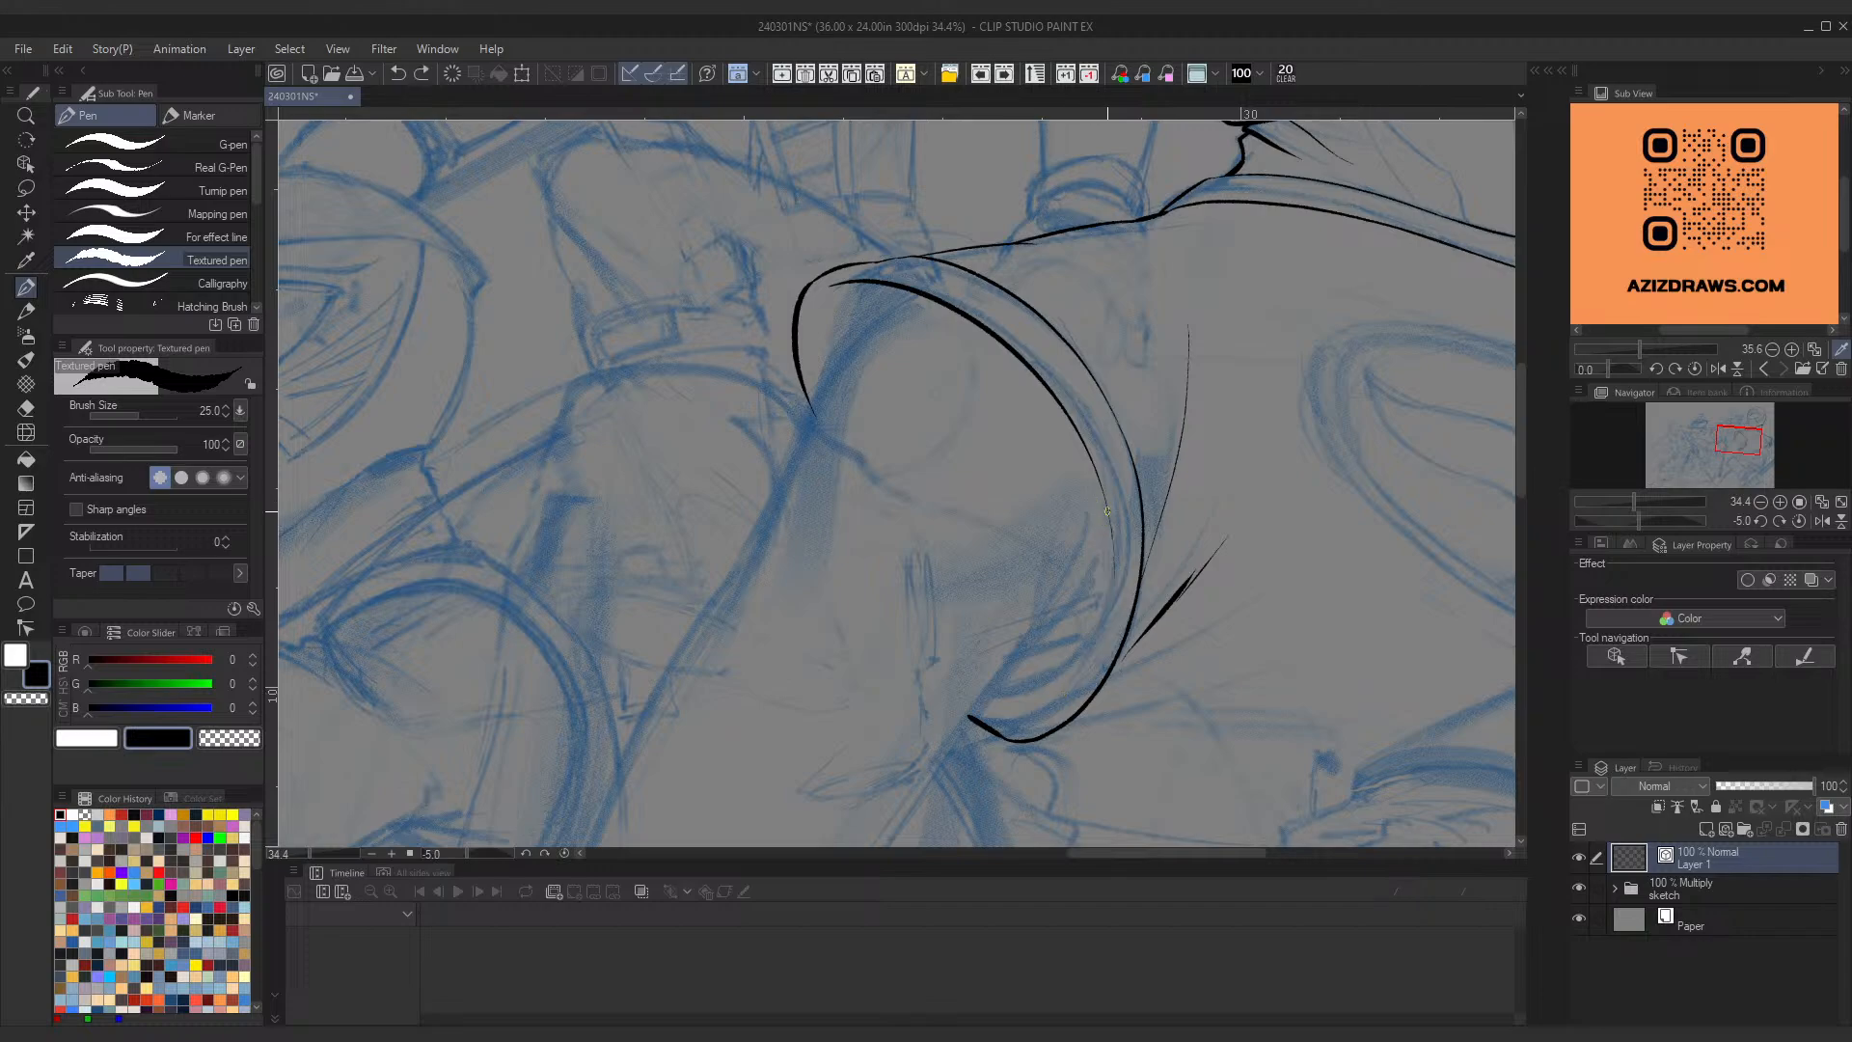
{"action": "left_click_drag", "start_coordinate": [1106, 506], "coordinate": [1081, 707]}
{"action": "key", "text": "ctrl+z"}
{"action": "left_click_drag", "start_coordinate": [1106, 514], "coordinate": [1075, 680]}
{"action": "left_click", "coordinate": [1107, 609], "text": "ctrl"}
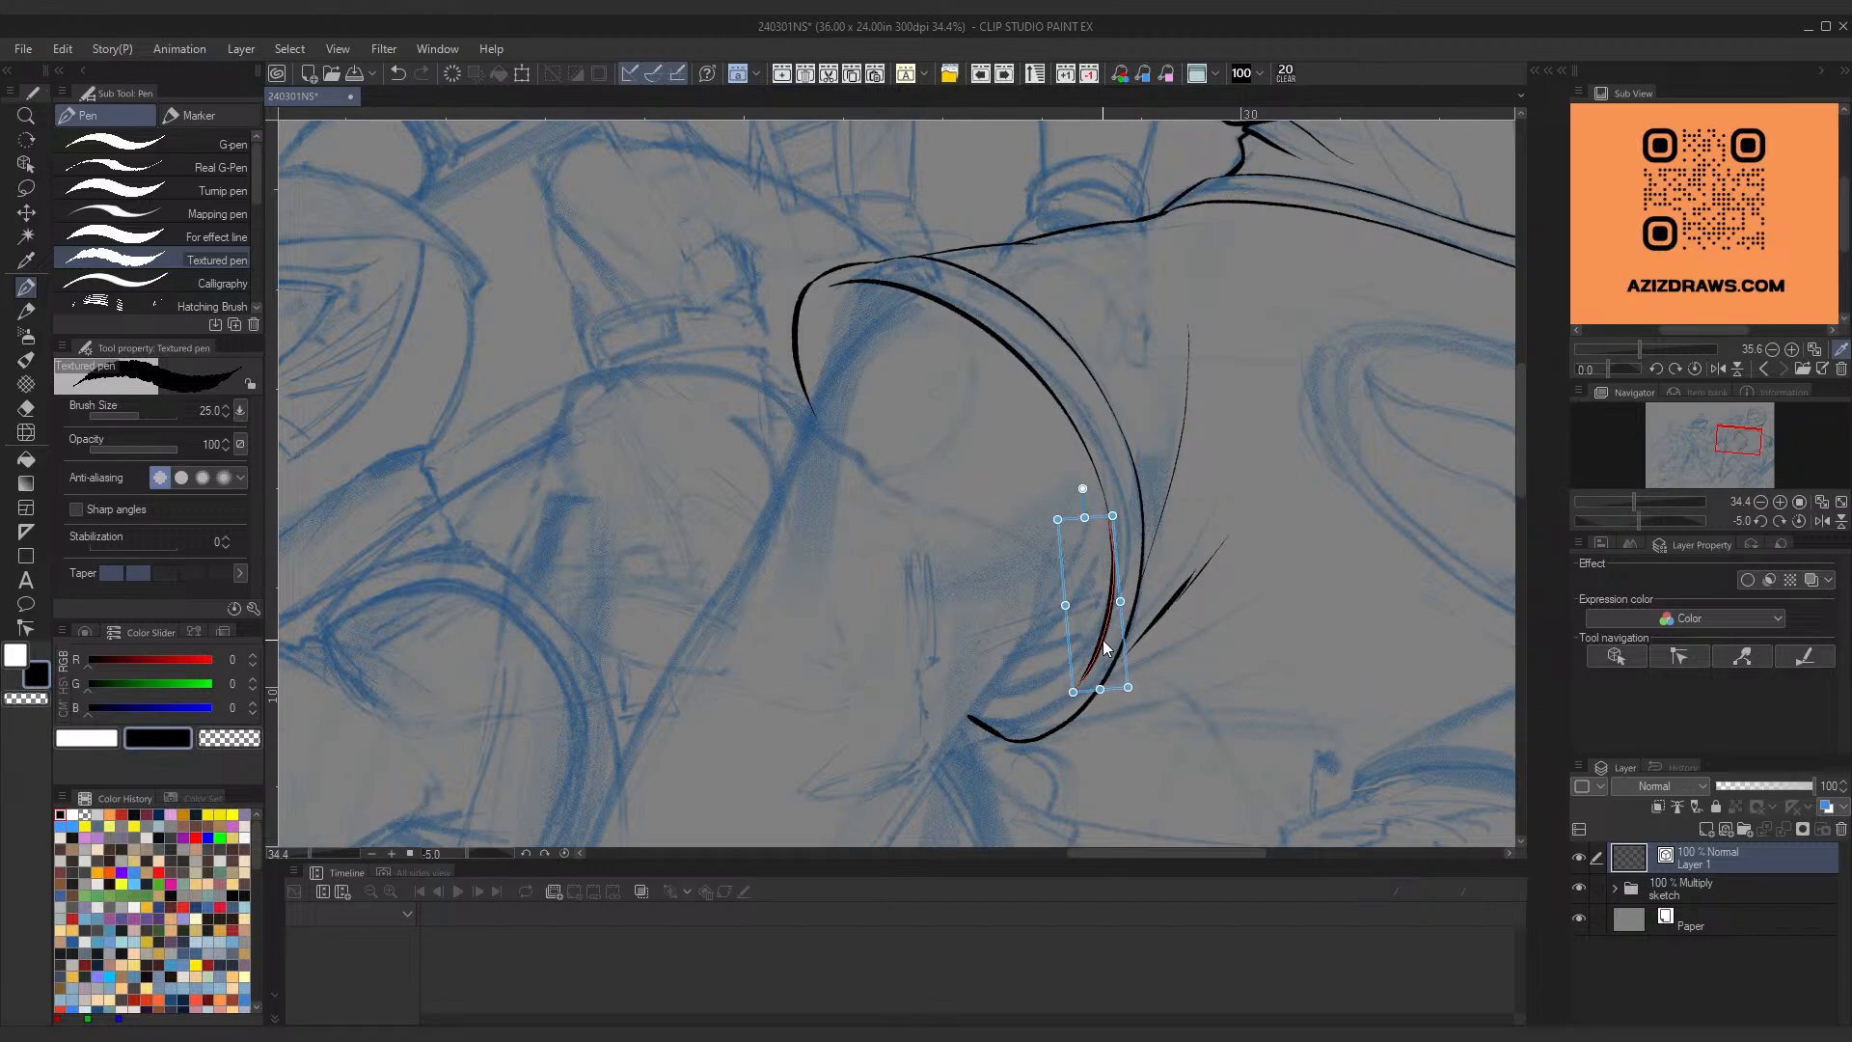
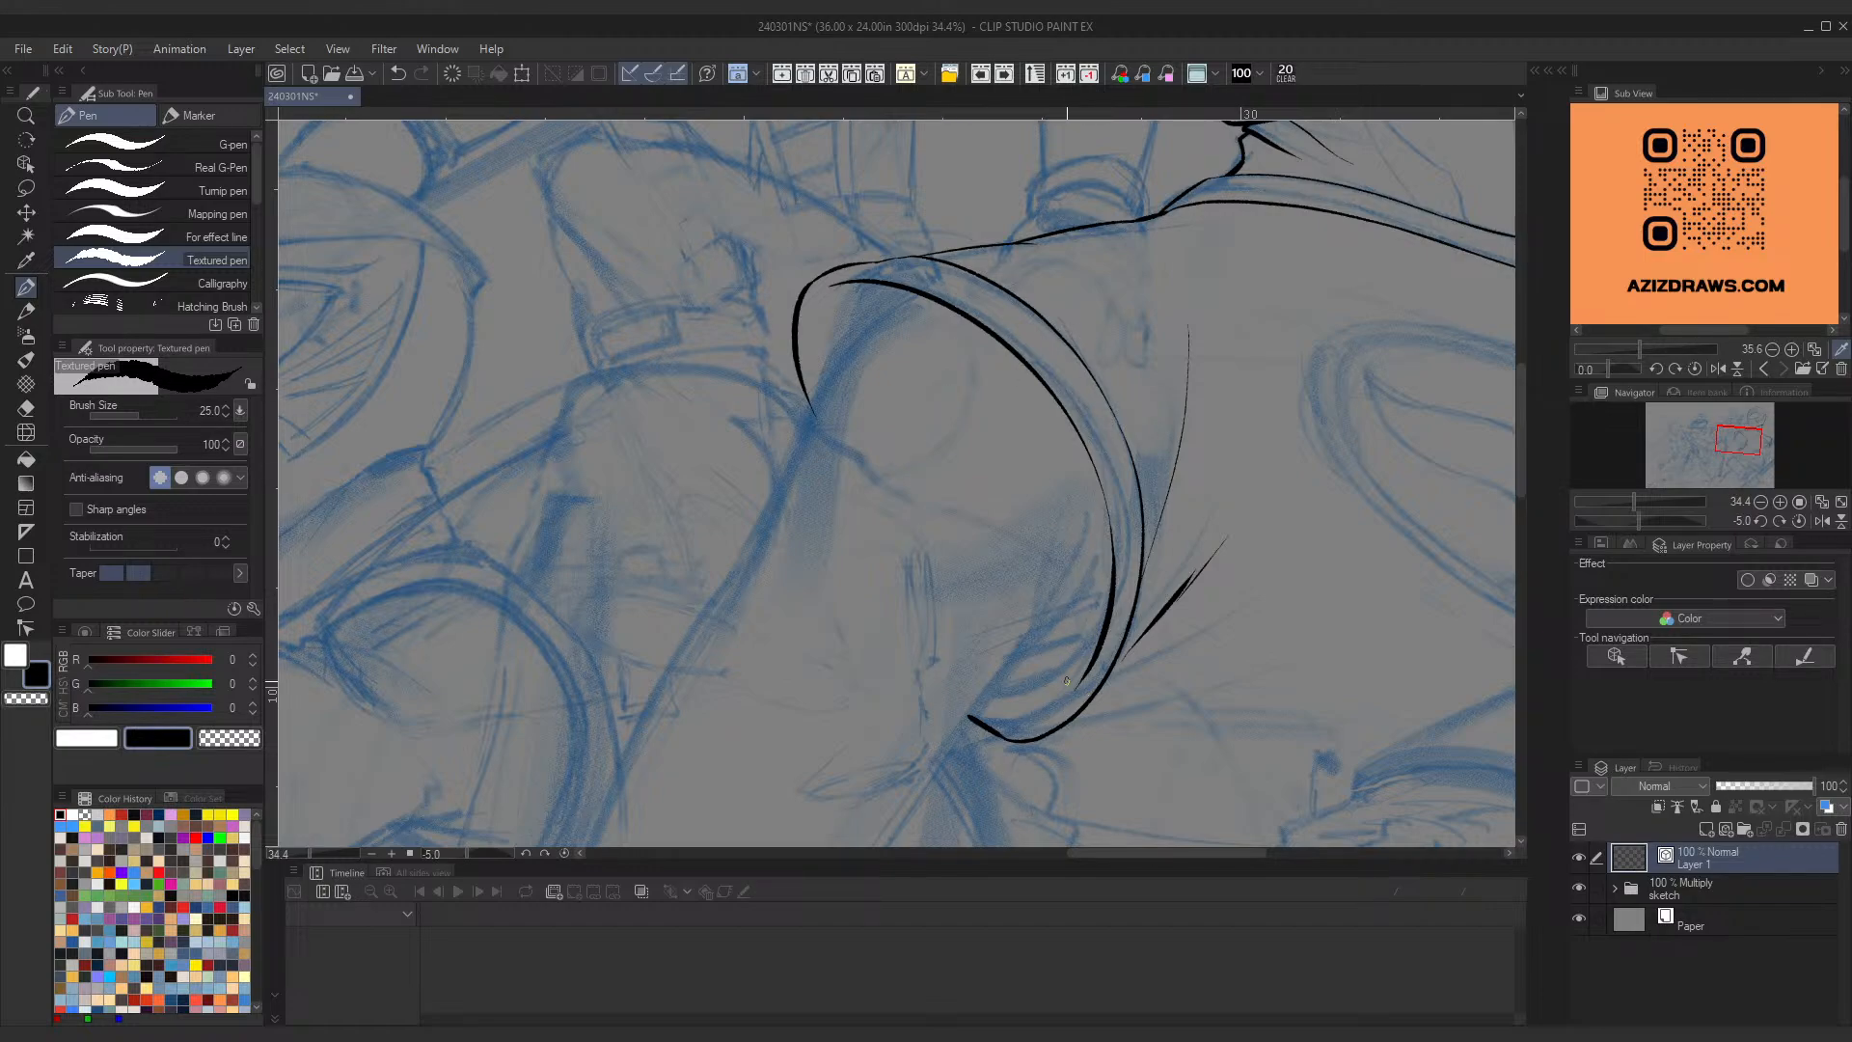
Step: Try to close the lower end of the sleeve band's inner line with a short curved stroke at the armpit
{"action": "left_click_drag", "start_coordinate": [1018, 714], "coordinate": [1096, 661]}
{"action": "key", "text": "ctrl+z"}
{"action": "key", "text": "ctrl+z"}
{"action": "left_click_drag", "start_coordinate": [1017, 714], "coordinate": [1092, 664]}
{"action": "key", "text": "ctrl+z"}
{"action": "mouse_move", "coordinate": [985, 701]}
{"action": "left_mouse_down"}
{"action": "mouse_move", "coordinate": [1024, 722]}
{"action": "mouse_move", "coordinate": [1022, 744]}
{"action": "left_mouse_up"}
{"action": "key", "text": "ctrl+z"}
{"action": "key", "text": "ctrl+z"}
{"action": "left_click", "coordinate": [1004, 715], "text": "ctrl"}
Step: Ink the curved lower end of the sleeve band's inner line at the armpit and adjust it to meet the line above
{"action": "mouse_move", "coordinate": [1017, 716]}
{"action": "left_mouse_down"}
{"action": "mouse_move", "coordinate": [1011, 730]}
{"action": "mouse_move", "coordinate": [1091, 672]}
{"action": "left_mouse_up"}
{"action": "key", "text": "ctrl+z"}
{"action": "left_click_drag", "start_coordinate": [1014, 722], "coordinate": [1087, 669]}
{"action": "key", "text": "ctrl+z"}
{"action": "mouse_move", "coordinate": [1013, 724]}
{"action": "left_mouse_down"}
{"action": "mouse_move", "coordinate": [1087, 672]}
{"action": "mouse_move", "coordinate": [1074, 699]}
{"action": "left_mouse_up"}
{"action": "left_click", "coordinate": [1094, 669], "text": "ctrl"}
{"action": "left_click_drag", "start_coordinate": [1014, 724], "coordinate": [1011, 716]}
{"action": "left_click", "coordinate": [984, 704], "text": "ctrl"}
Step: Ink the sleeve band's inner edge at the near shoulder's top corner and the start of the upper arm's outer contour
{"action": "left_click_drag", "start_coordinate": [835, 287], "coordinate": [817, 371]}
{"action": "key", "text": "ctrl+z"}
{"action": "left_click_drag", "start_coordinate": [835, 287], "coordinate": [824, 374]}
{"action": "left_click_drag", "start_coordinate": [906, 289], "coordinate": [825, 378]}
{"action": "key", "text": "ctrl+z"}
{"action": "mouse_move", "coordinate": [899, 284]}
{"action": "left_mouse_down"}
{"action": "mouse_move", "coordinate": [781, 526]}
{"action": "mouse_move", "coordinate": [740, 564]}
{"action": "left_mouse_up"}
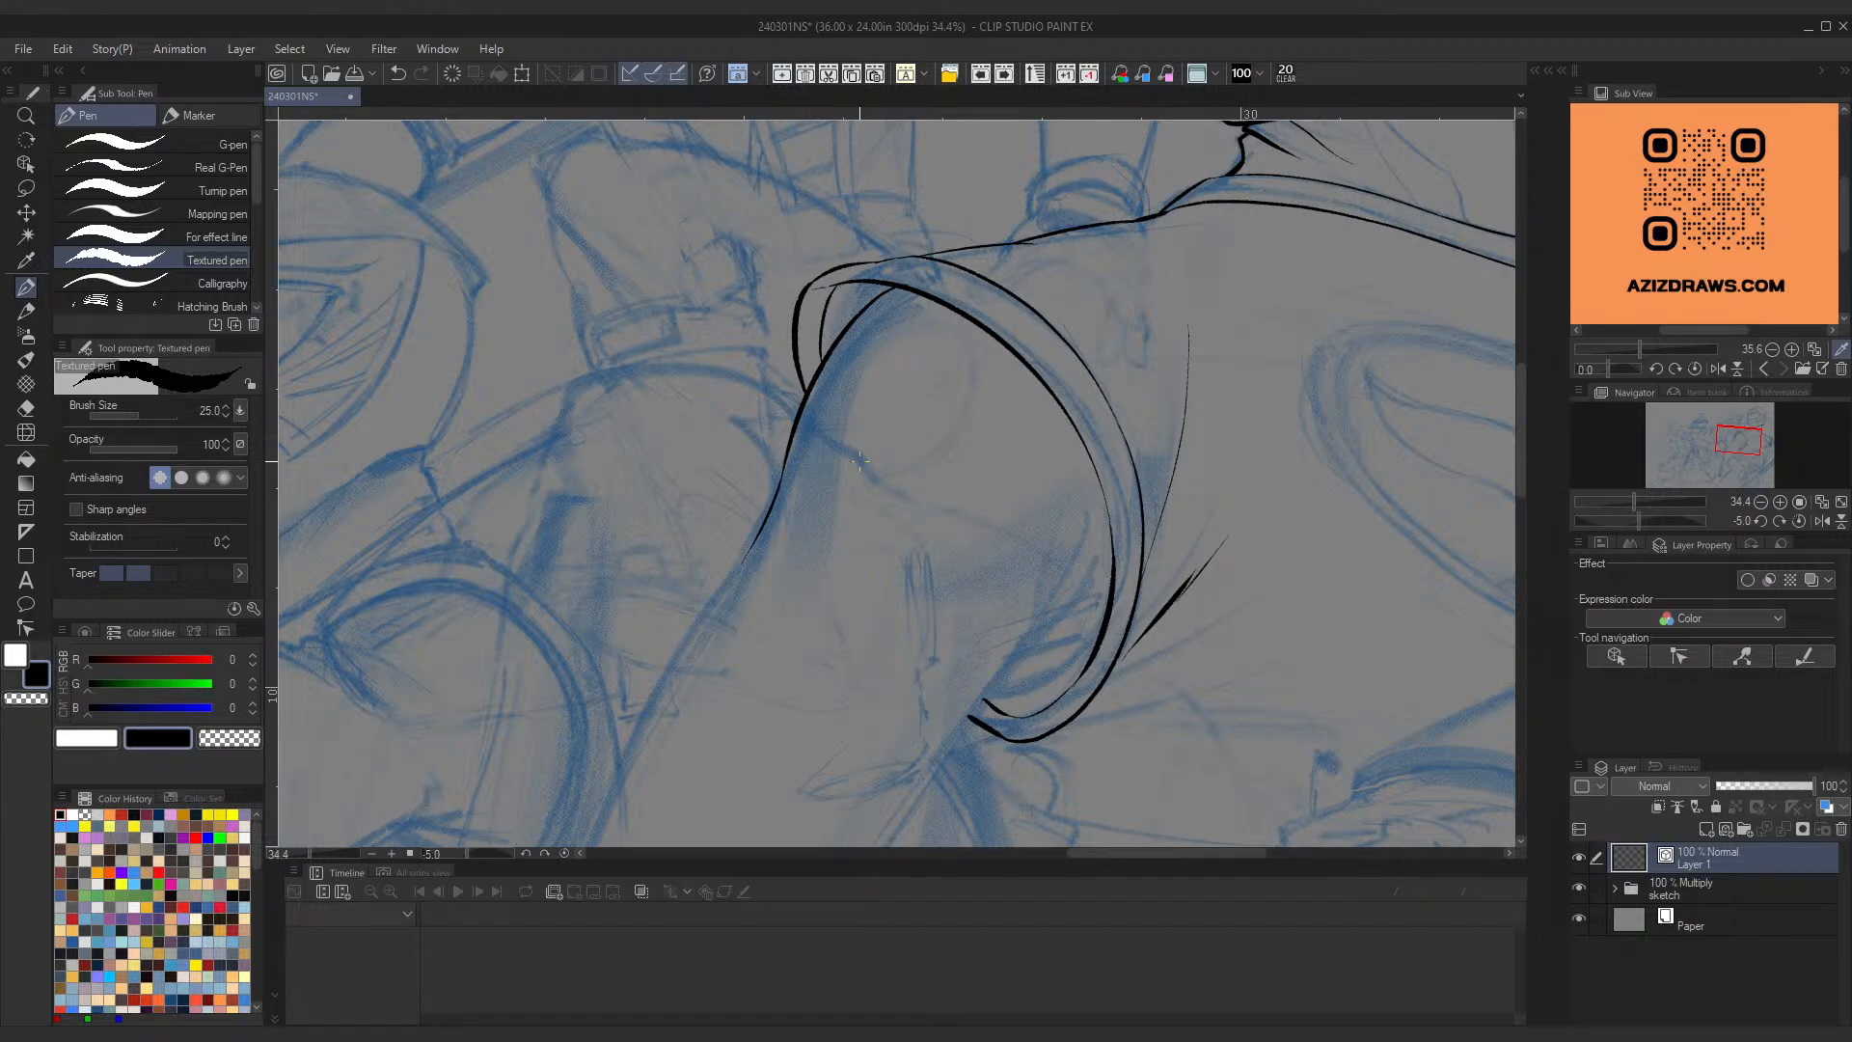
Step: Ink tapered fold lines on the upper arm just inside the sleeve band near the armpit
{"action": "key", "text": "ctrl+space"}
{"action": "left_click_drag", "start_coordinate": [1061, 449], "coordinate": [1042, 572]}
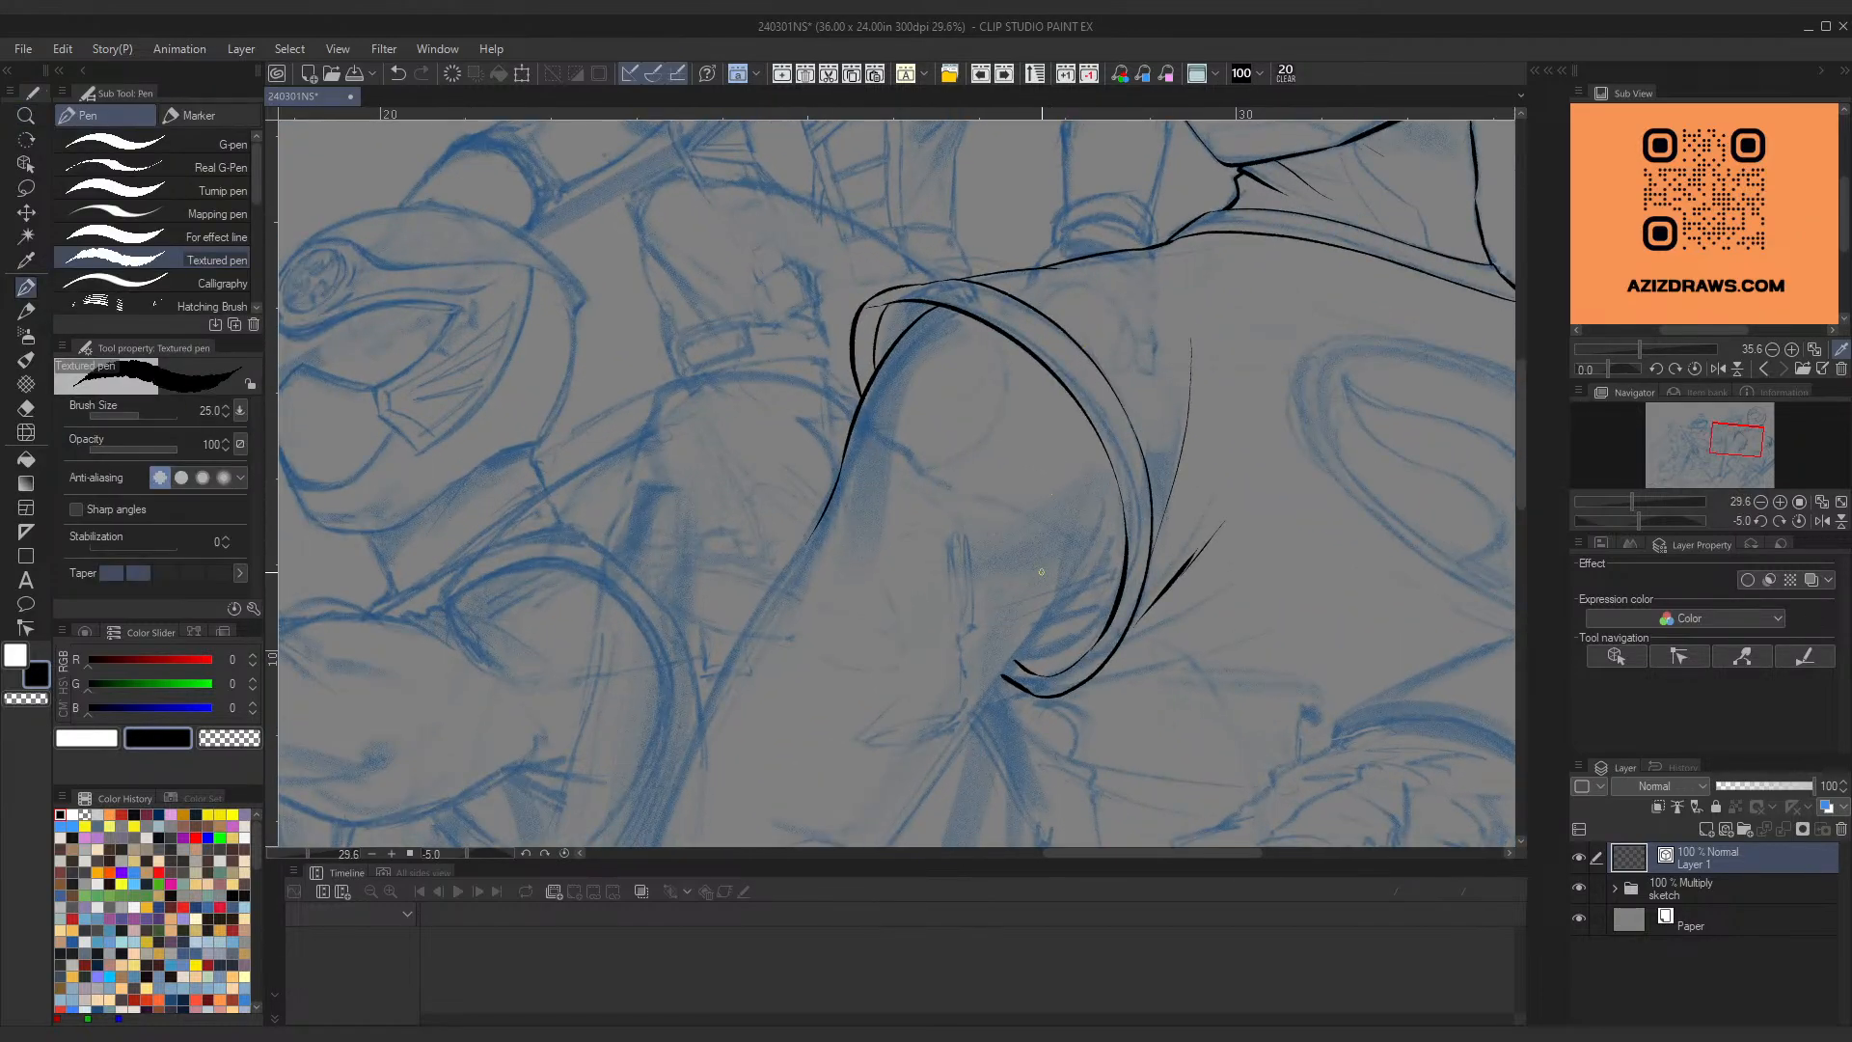
{"action": "left_click_drag", "start_coordinate": [1104, 506], "coordinate": [1046, 612]}
{"action": "key", "text": "ctrl+z"}
{"action": "mouse_move", "coordinate": [1105, 505]}
{"action": "left_mouse_down"}
{"action": "mouse_move", "coordinate": [1034, 628]}
{"action": "mouse_move", "coordinate": [1110, 553]}
{"action": "left_mouse_up"}
{"action": "key", "text": "ctrl+z"}
{"action": "mouse_move", "coordinate": [1049, 613]}
{"action": "left_mouse_down"}
{"action": "mouse_move", "coordinate": [1120, 545]}
{"action": "mouse_move", "coordinate": [1051, 621]}
{"action": "mouse_move", "coordinate": [1100, 592]}
{"action": "left_mouse_up"}
{"action": "key", "text": "ctrl+z"}
{"action": "key", "text": "ctrl+z"}
{"action": "key", "text": "ctrl+z"}
{"action": "left_click_drag", "start_coordinate": [1051, 615], "coordinate": [1123, 527]}
{"action": "left_click_drag", "start_coordinate": [1041, 597], "coordinate": [1059, 513]}
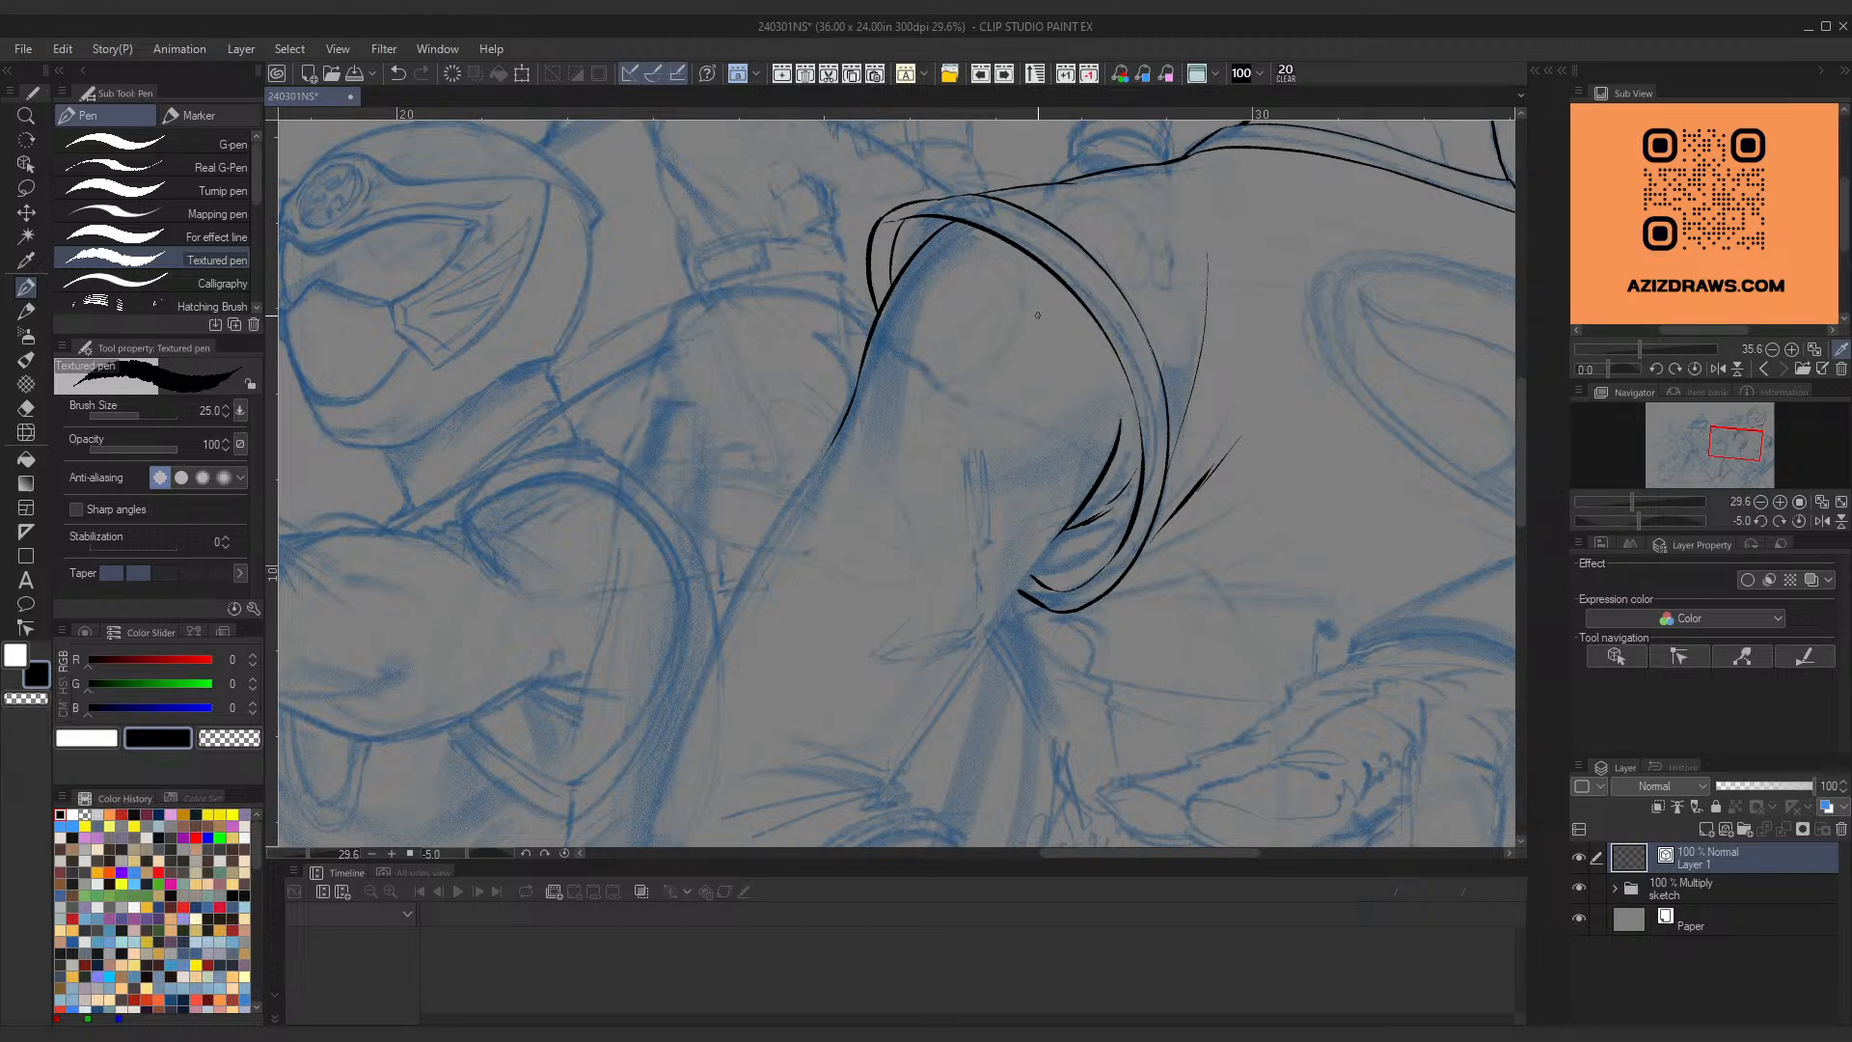
Step: Ink the underarm contour from the fold lines down to the armpit and add a lower fold stroke beside it
{"action": "key", "text": "ctrl+space"}
{"action": "mouse_move", "coordinate": [1047, 544]}
{"action": "left_mouse_down"}
{"action": "mouse_move", "coordinate": [1099, 520]}
{"action": "mouse_move", "coordinate": [1017, 607]}
{"action": "left_mouse_up"}
{"action": "key", "text": "ctrl+z"}
{"action": "left_click_drag", "start_coordinate": [1069, 523], "coordinate": [984, 622]}
{"action": "key", "text": "ctrl+z"}
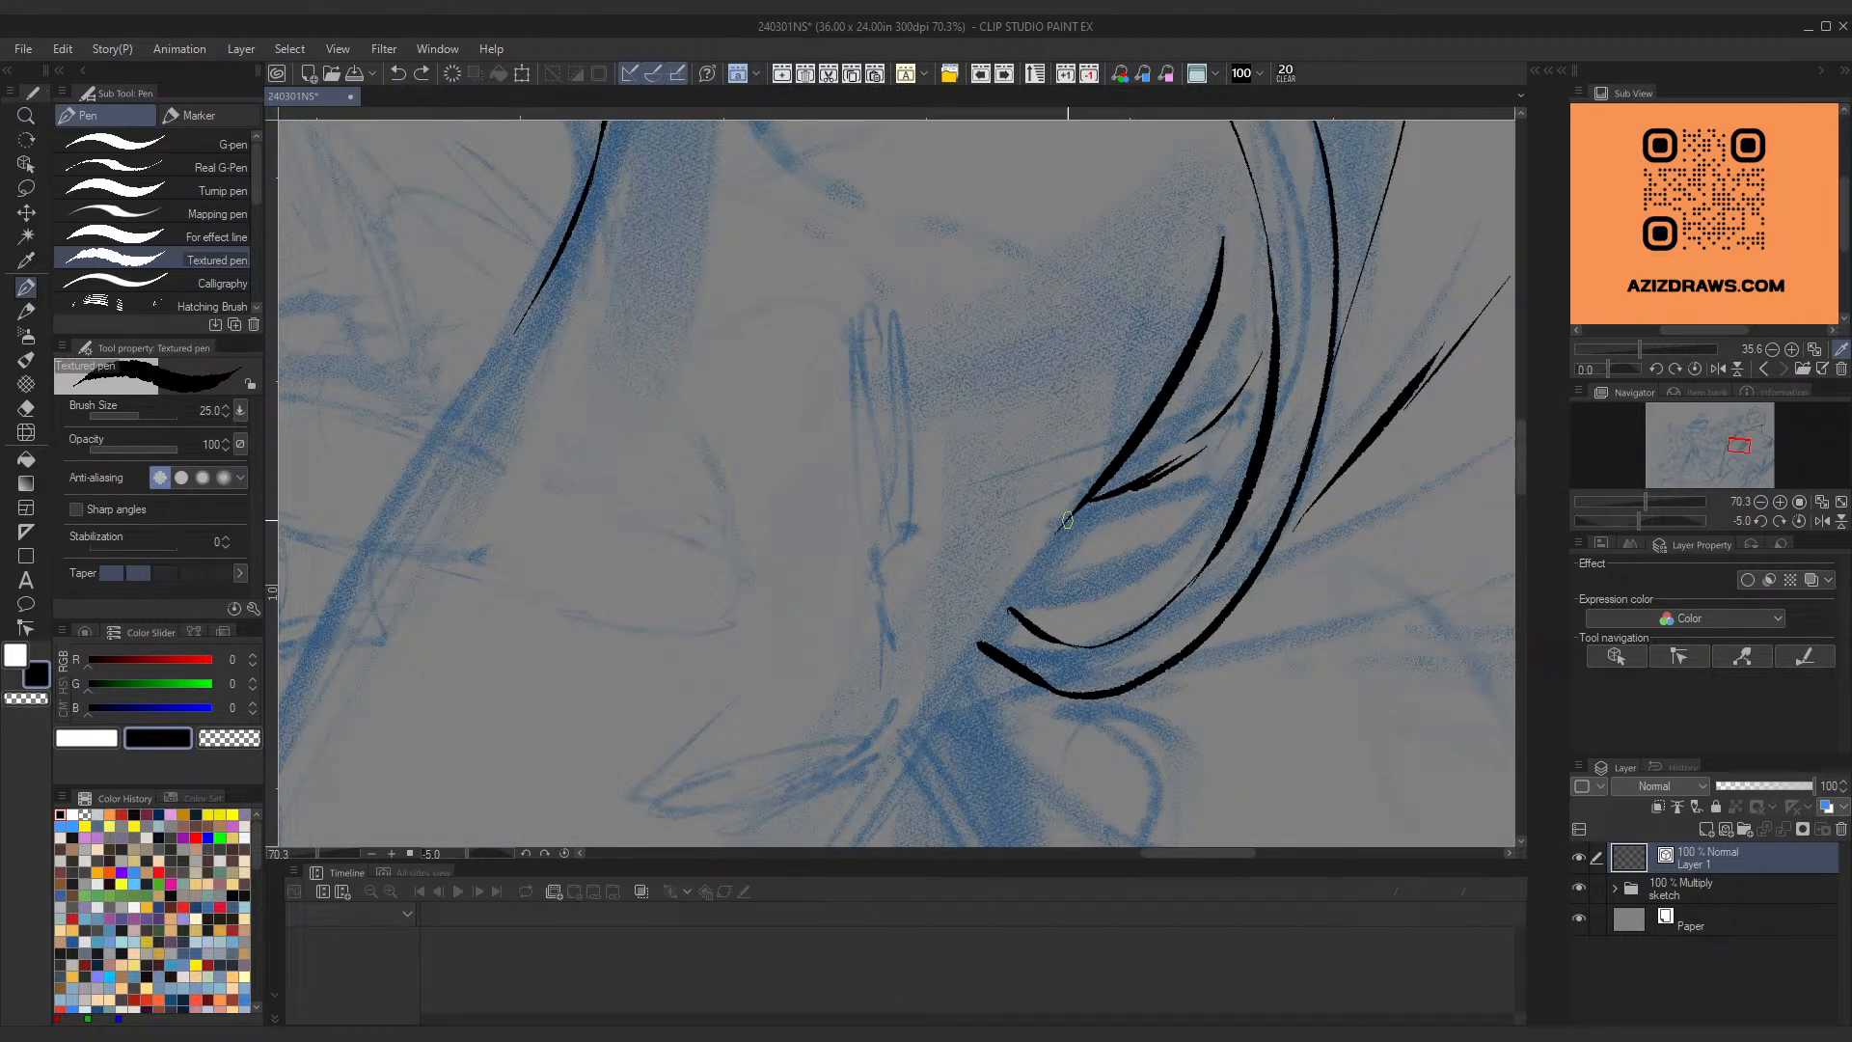
{"action": "left_click_drag", "start_coordinate": [1071, 513], "coordinate": [974, 636]}
{"action": "key", "text": "ctrl+z"}
{"action": "mouse_move", "coordinate": [1072, 511]}
{"action": "left_mouse_down"}
{"action": "mouse_move", "coordinate": [984, 631]}
{"action": "mouse_move", "coordinate": [996, 534]}
{"action": "mouse_move", "coordinate": [980, 544]}
{"action": "mouse_move", "coordinate": [1065, 491]}
{"action": "mouse_move", "coordinate": [1121, 496]}
{"action": "mouse_move", "coordinate": [1089, 527]}
{"action": "mouse_move", "coordinate": [1109, 528]}
{"action": "mouse_move", "coordinate": [1096, 541]}
{"action": "mouse_move", "coordinate": [1115, 507]}
{"action": "mouse_move", "coordinate": [1111, 525]}
{"action": "left_mouse_up"}
{"action": "key", "text": "ctrl+space"}
{"action": "key", "text": "ctrl+z"}
{"action": "key", "text": "ctrl+z"}
{"action": "key", "text": "ctrl+z"}
{"action": "key", "text": "ctrl+z"}
{"action": "key", "text": "ctrl+z"}
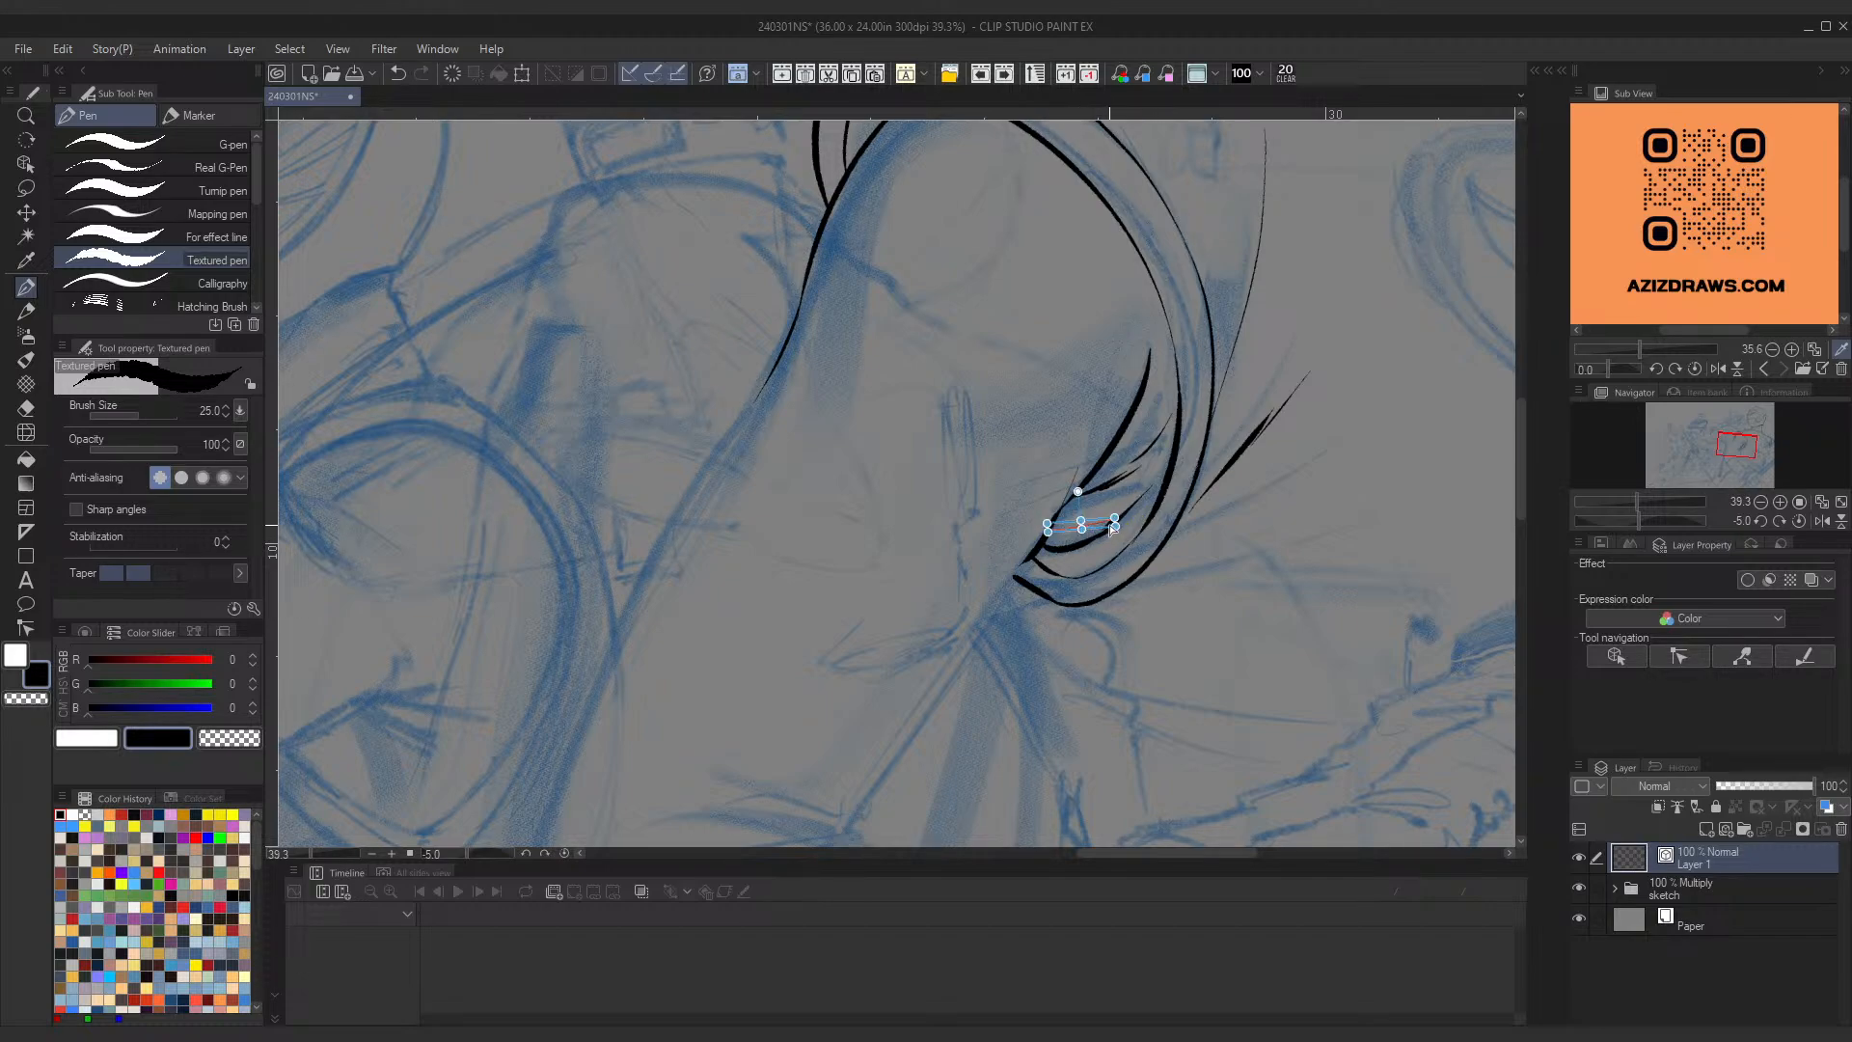
Step: Delete the thin stray stroke between the armpit folds
{"action": "mouse_move", "coordinate": [1114, 526]}
{"action": "left_mouse_down"}
{"action": "mouse_move", "coordinate": [1091, 551]}
{"action": "mouse_move", "coordinate": [1148, 552]}
{"action": "left_mouse_up"}
{"action": "key", "text": "ctrl+z"}
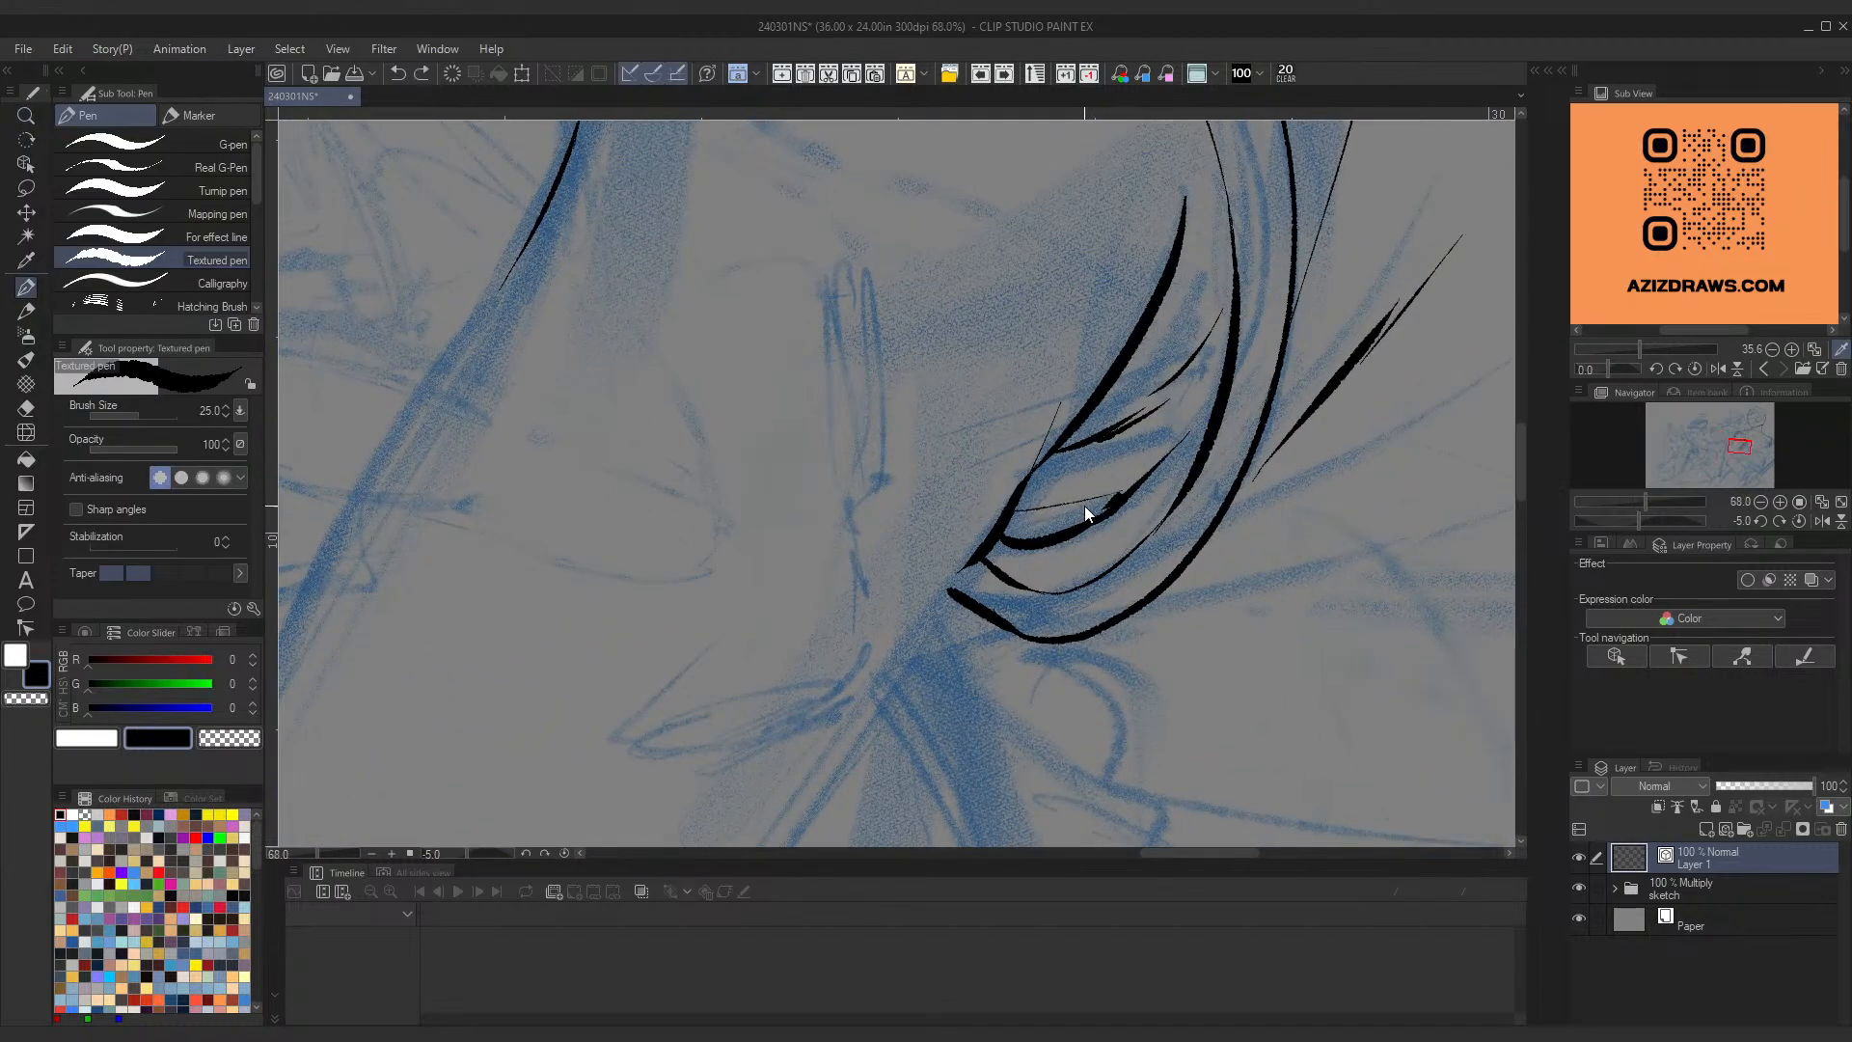
{"action": "key", "text": "ctrl+z"}
{"action": "key", "text": "ctrl+y"}
{"action": "left_click", "coordinate": [1074, 502], "text": "ctrl"}
{"action": "key", "text": "Delete"}
{"action": "mouse_move", "coordinate": [1020, 505]}
{"action": "left_mouse_down"}
{"action": "mouse_move", "coordinate": [1089, 509]}
{"action": "mouse_move", "coordinate": [917, 528]}
{"action": "mouse_move", "coordinate": [943, 491]}
{"action": "mouse_move", "coordinate": [881, 472]}
{"action": "left_mouse_up"}
{"action": "key", "text": "ctrl+z"}
Step: Examine the inked helmet, back and near shoulder against the whole group composition
{"action": "key", "text": "ctrl+space"}
{"action": "key", "text": "ctrl+space"}
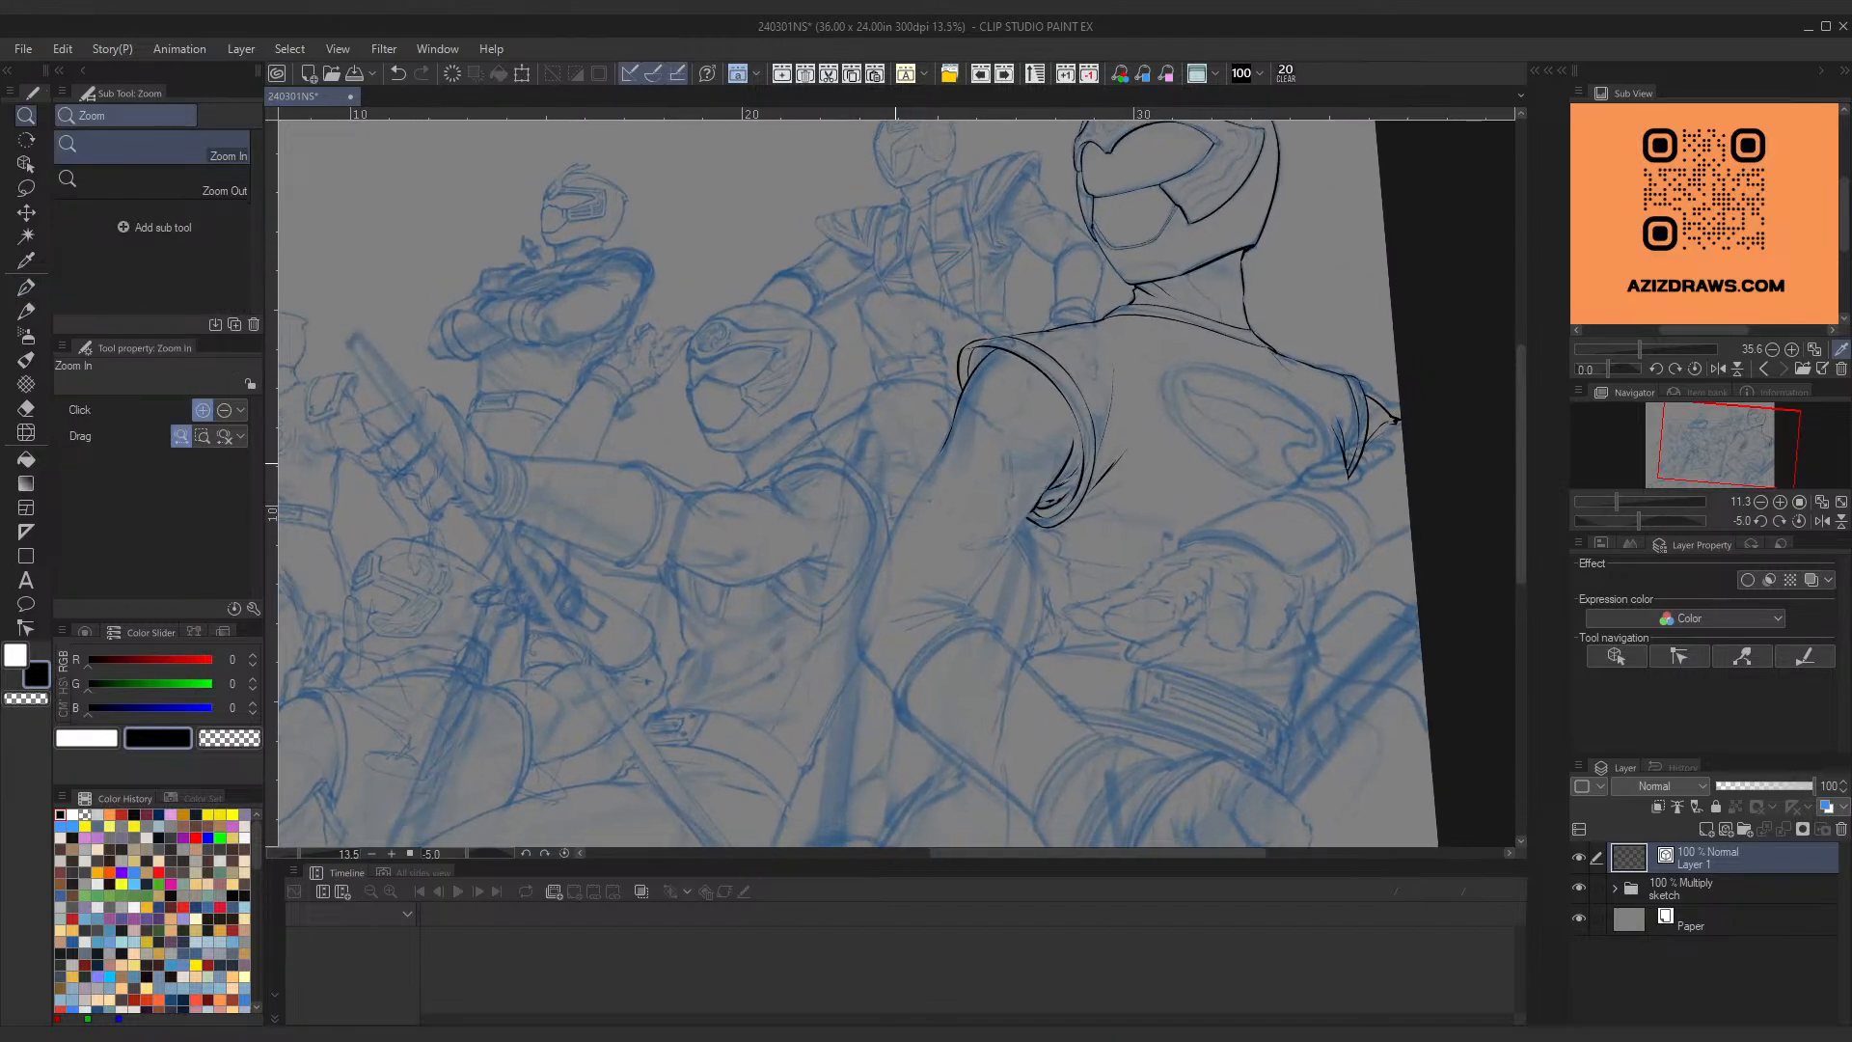
{"action": "key", "text": "space"}
{"action": "mouse_move", "coordinate": [1158, 518]}
{"action": "left_mouse_down"}
{"action": "mouse_move", "coordinate": [1059, 584]}
{"action": "mouse_move", "coordinate": [1189, 503]}
{"action": "left_mouse_up"}
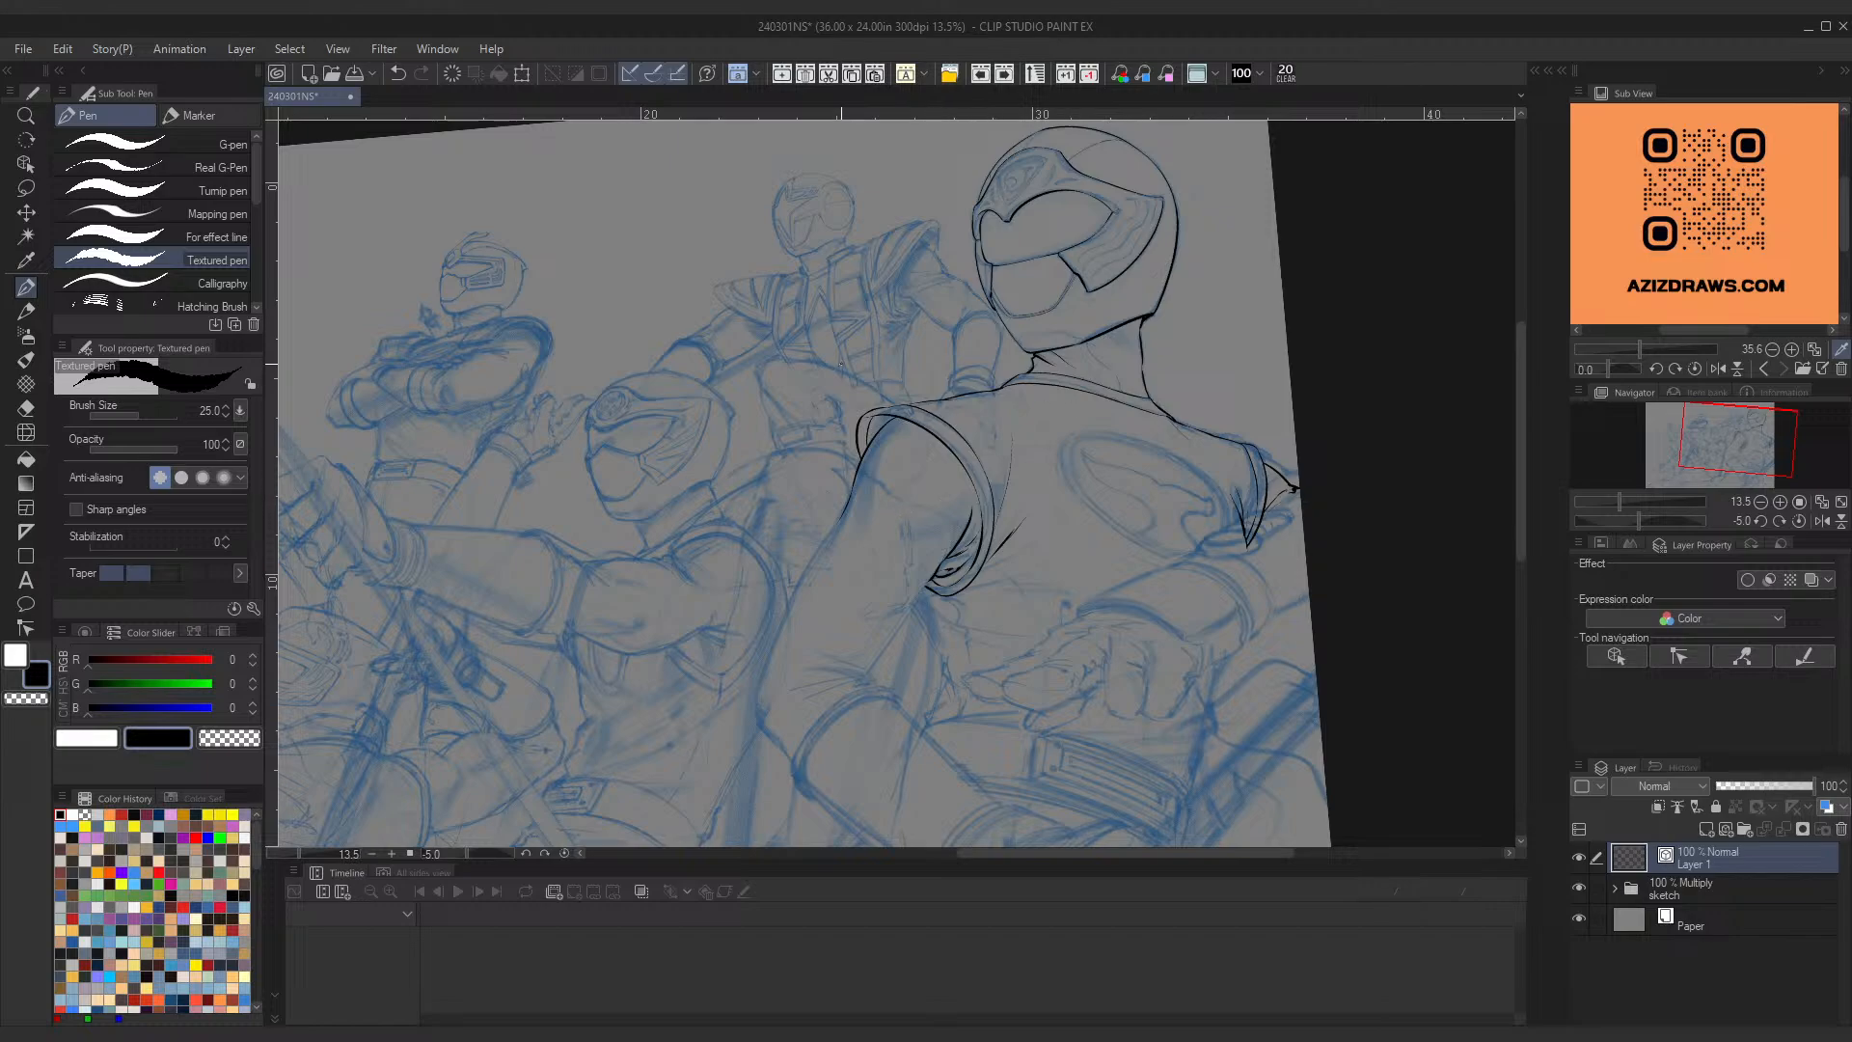
{"action": "key", "text": "ctrl+space"}
{"action": "left_click_drag", "start_coordinate": [840, 364], "coordinate": [855, 434]}
{"action": "key", "text": "space"}
{"action": "left_click_drag", "start_coordinate": [914, 608], "coordinate": [949, 522]}
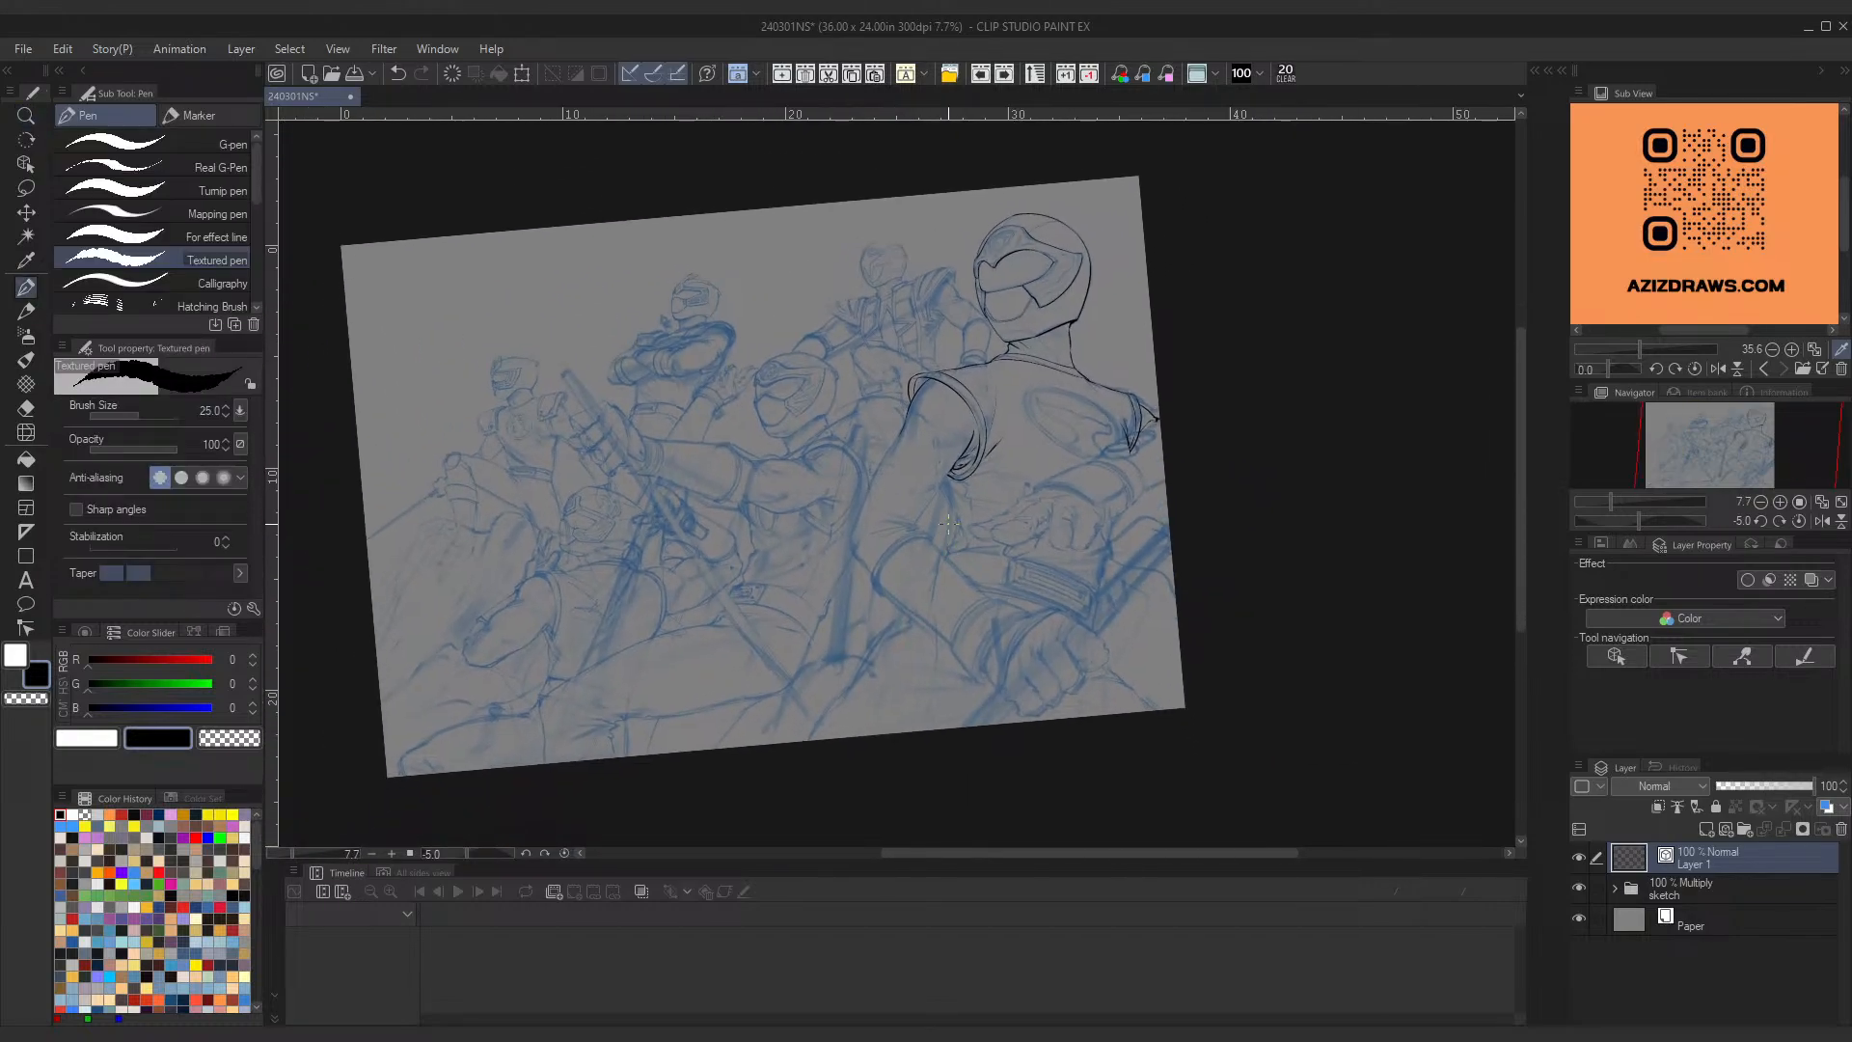
Step: Ink the near arm's outer contour from the upper arm down to the bend at the elbow
{"action": "key", "text": "ctrl+space"}
{"action": "left_click_drag", "start_coordinate": [918, 414], "coordinate": [760, 415]}
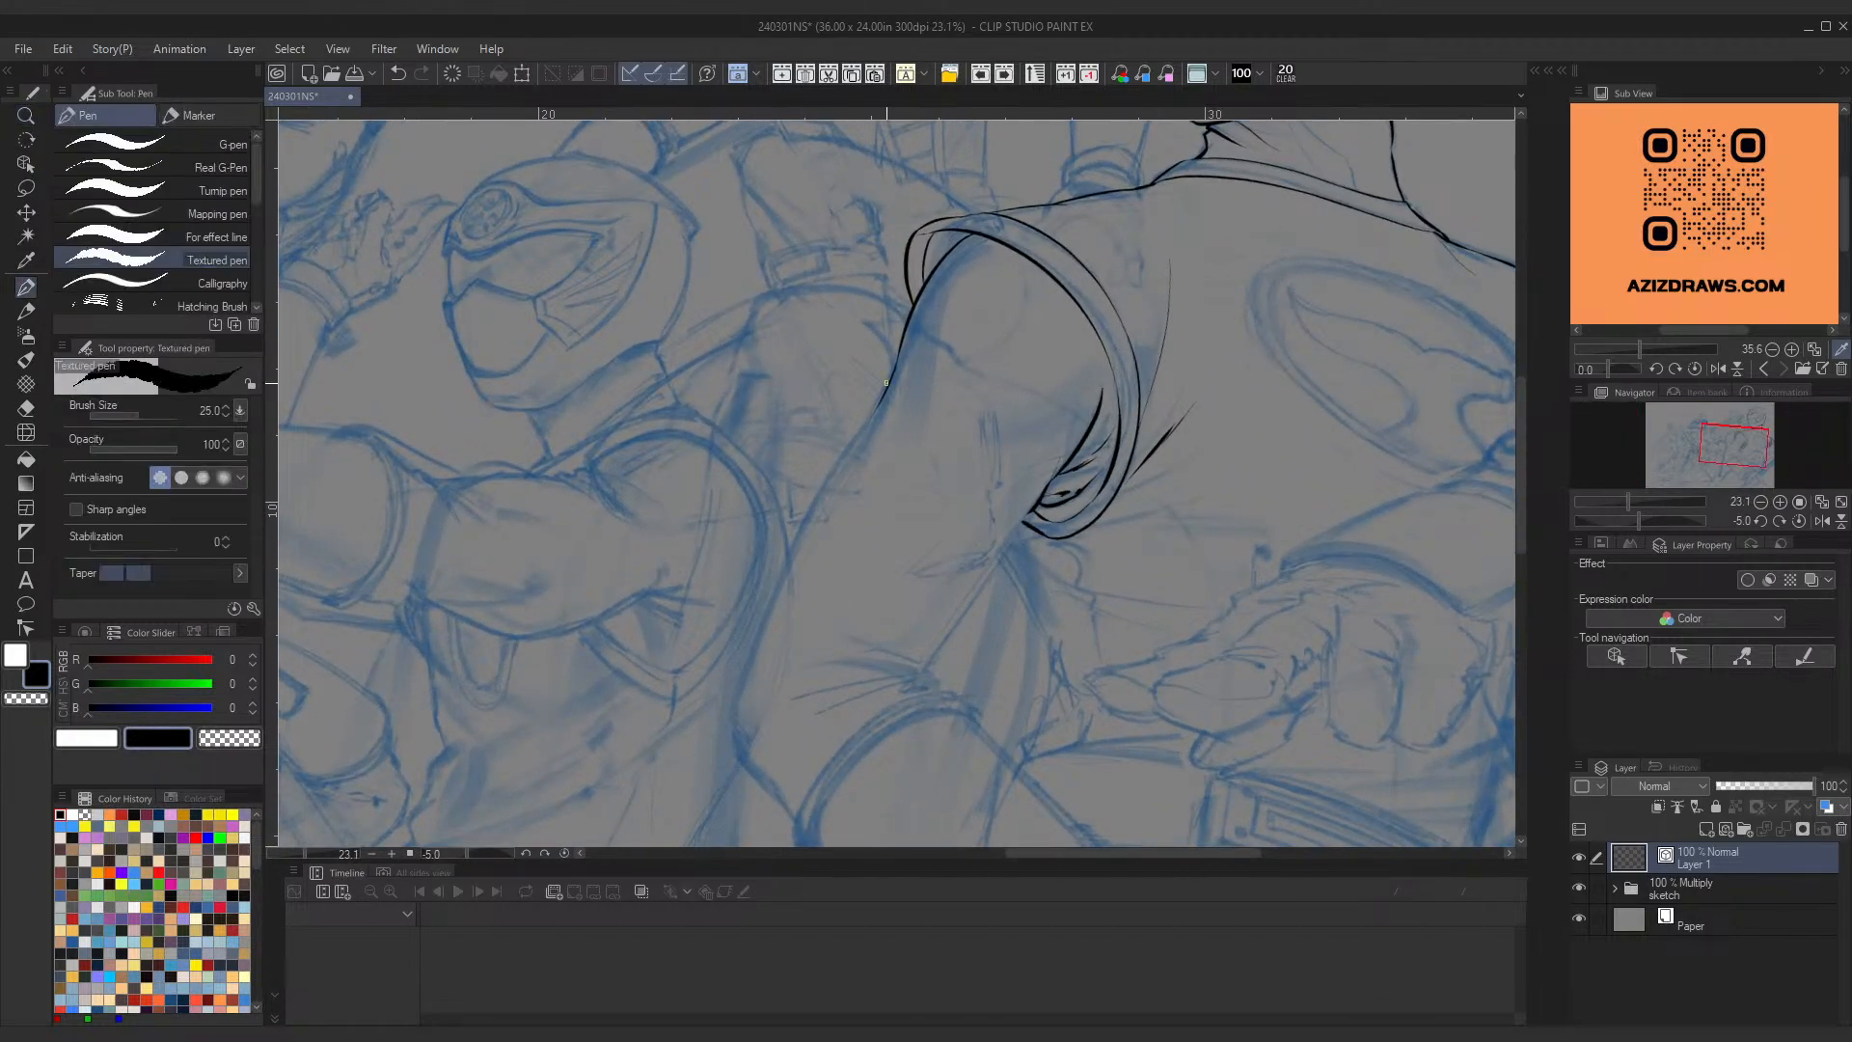
{"action": "mouse_move", "coordinate": [881, 397]}
{"action": "left_mouse_down"}
{"action": "mouse_move", "coordinate": [773, 583]}
{"action": "mouse_move", "coordinate": [769, 783]}
{"action": "left_mouse_up"}
{"action": "mouse_move", "coordinate": [730, 711]}
{"action": "left_mouse_down"}
{"action": "mouse_move", "coordinate": [777, 799]}
{"action": "mouse_move", "coordinate": [813, 704]}
{"action": "left_mouse_up"}
{"action": "key", "text": "ctrl+space"}
{"action": "key", "text": "space"}
{"action": "left_click_drag", "start_coordinate": [716, 552], "coordinate": [619, 240]}
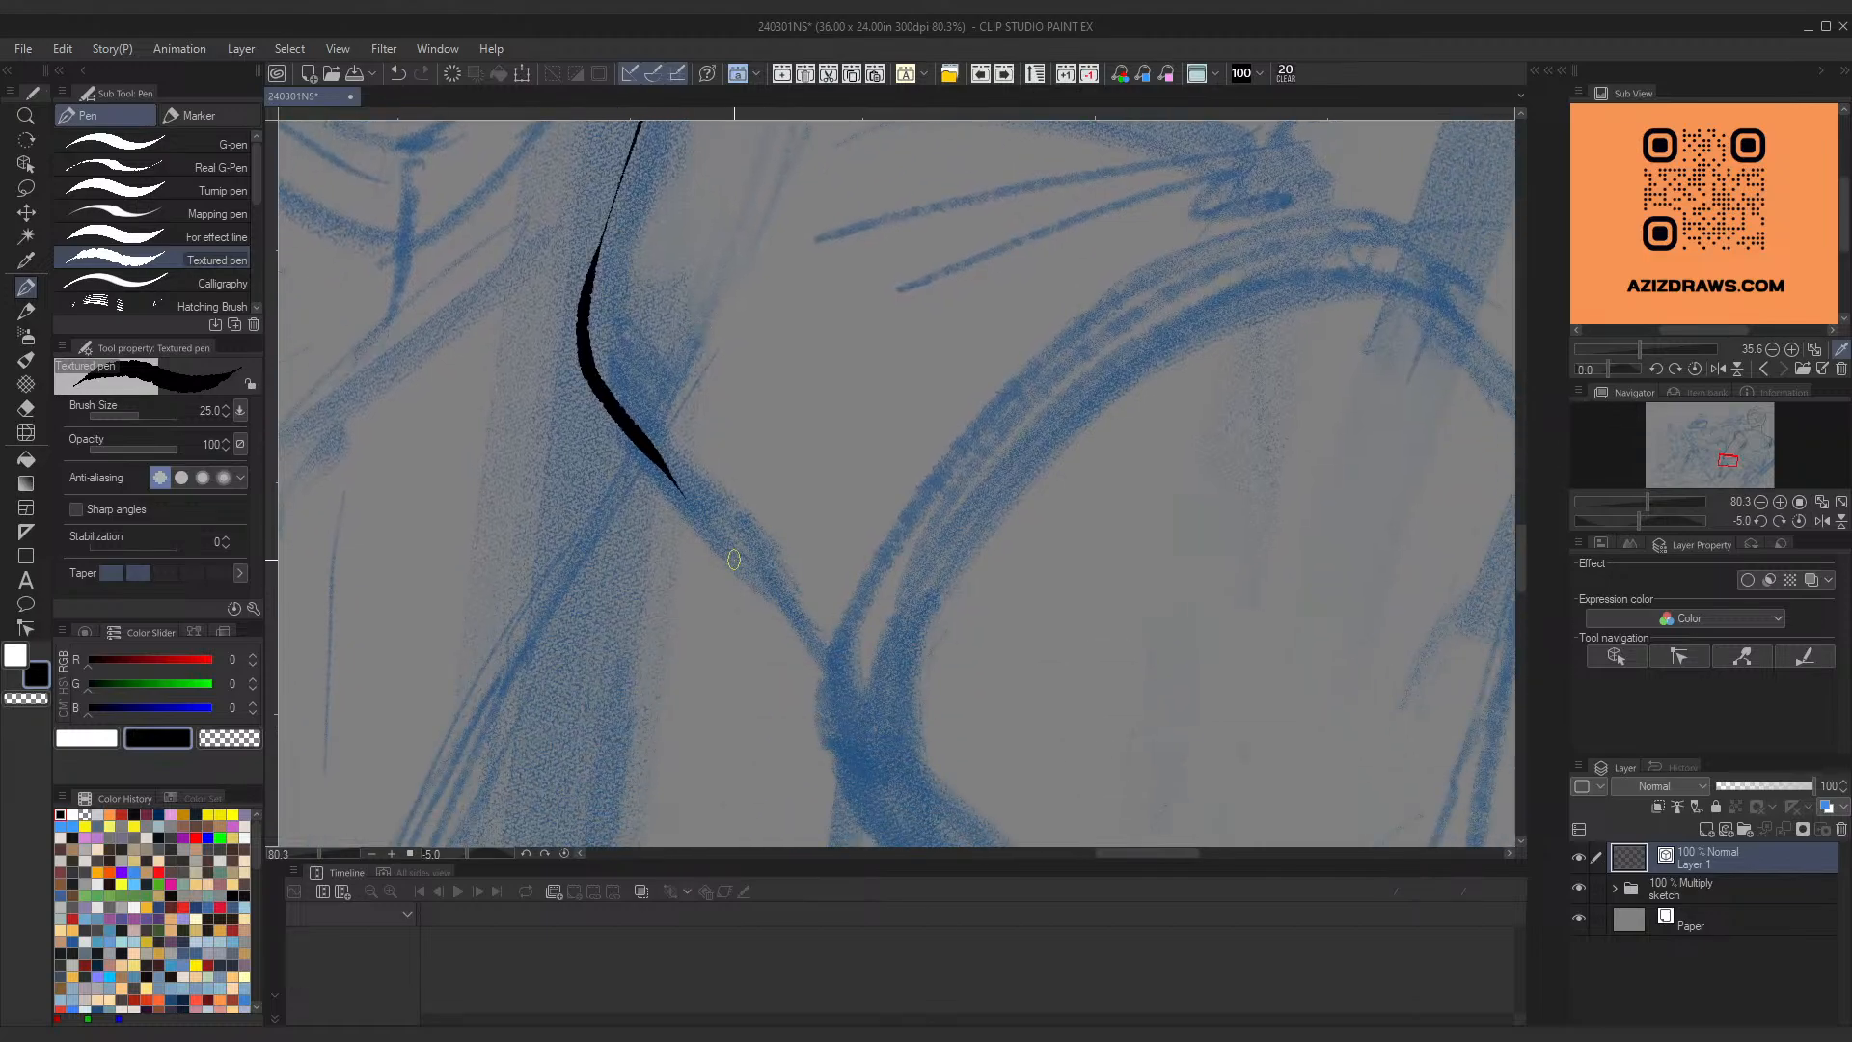
Step: Continue the near arm's outer contour from the elbow bend to the edge of the sketched band around the forearm
{"action": "mouse_move", "coordinate": [675, 480]}
{"action": "left_mouse_down"}
{"action": "mouse_move", "coordinate": [780, 636]}
{"action": "mouse_move", "coordinate": [801, 629]}
{"action": "left_mouse_up"}
{"action": "key", "text": "ctrl+z"}
{"action": "key", "text": "ctrl+z"}
{"action": "left_click_drag", "start_coordinate": [674, 479], "coordinate": [765, 579]}
{"action": "key", "text": "ctrl+z"}
{"action": "mouse_move", "coordinate": [675, 483]}
{"action": "left_mouse_down"}
{"action": "mouse_move", "coordinate": [786, 596]}
{"action": "mouse_move", "coordinate": [826, 682]}
{"action": "left_mouse_up"}
{"action": "key", "text": "ctrl+z"}
{"action": "left_click_drag", "start_coordinate": [784, 591], "coordinate": [826, 661]}
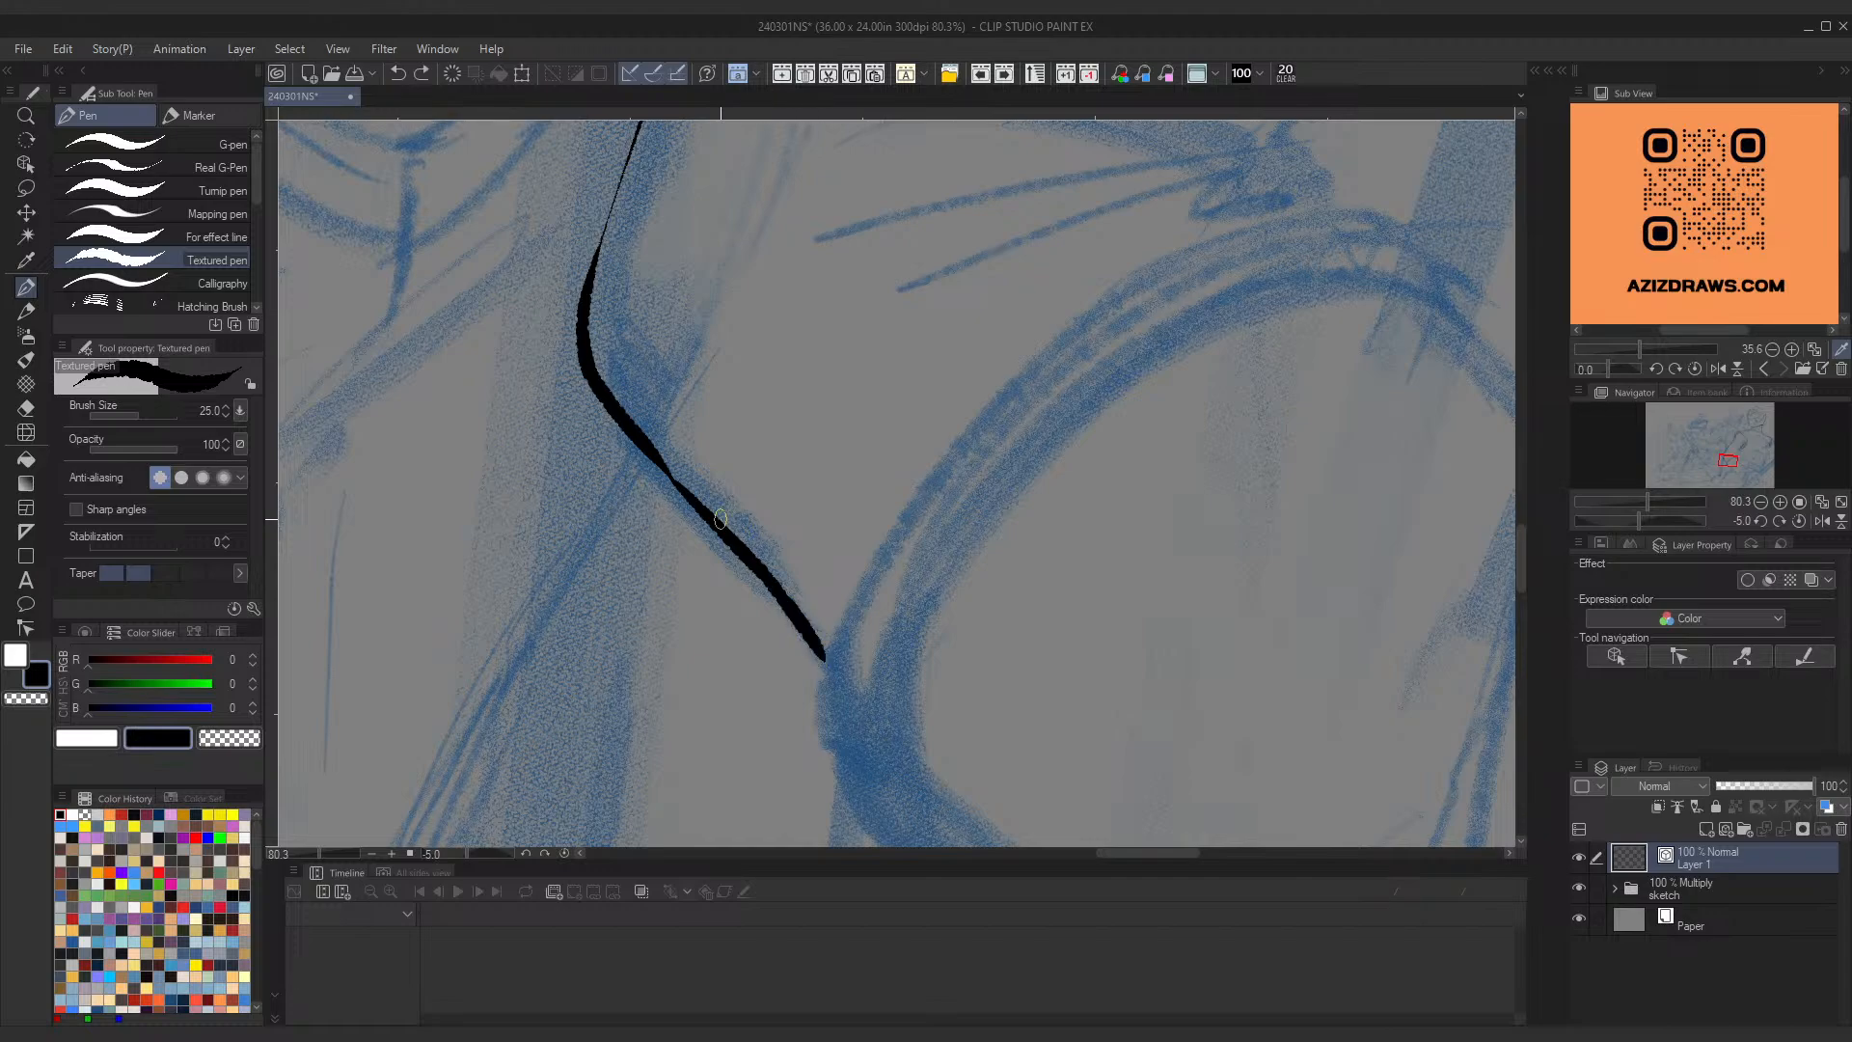
Step: Redraw the near arm's outer contour from just below the elbow bend to the edge of the sketched forearm band
{"action": "key", "text": "ctrl+z"}
{"action": "key", "text": "ctrl+z"}
{"action": "left_click_drag", "start_coordinate": [676, 483], "coordinate": [827, 676]}
{"action": "key", "text": "ctrl+z"}
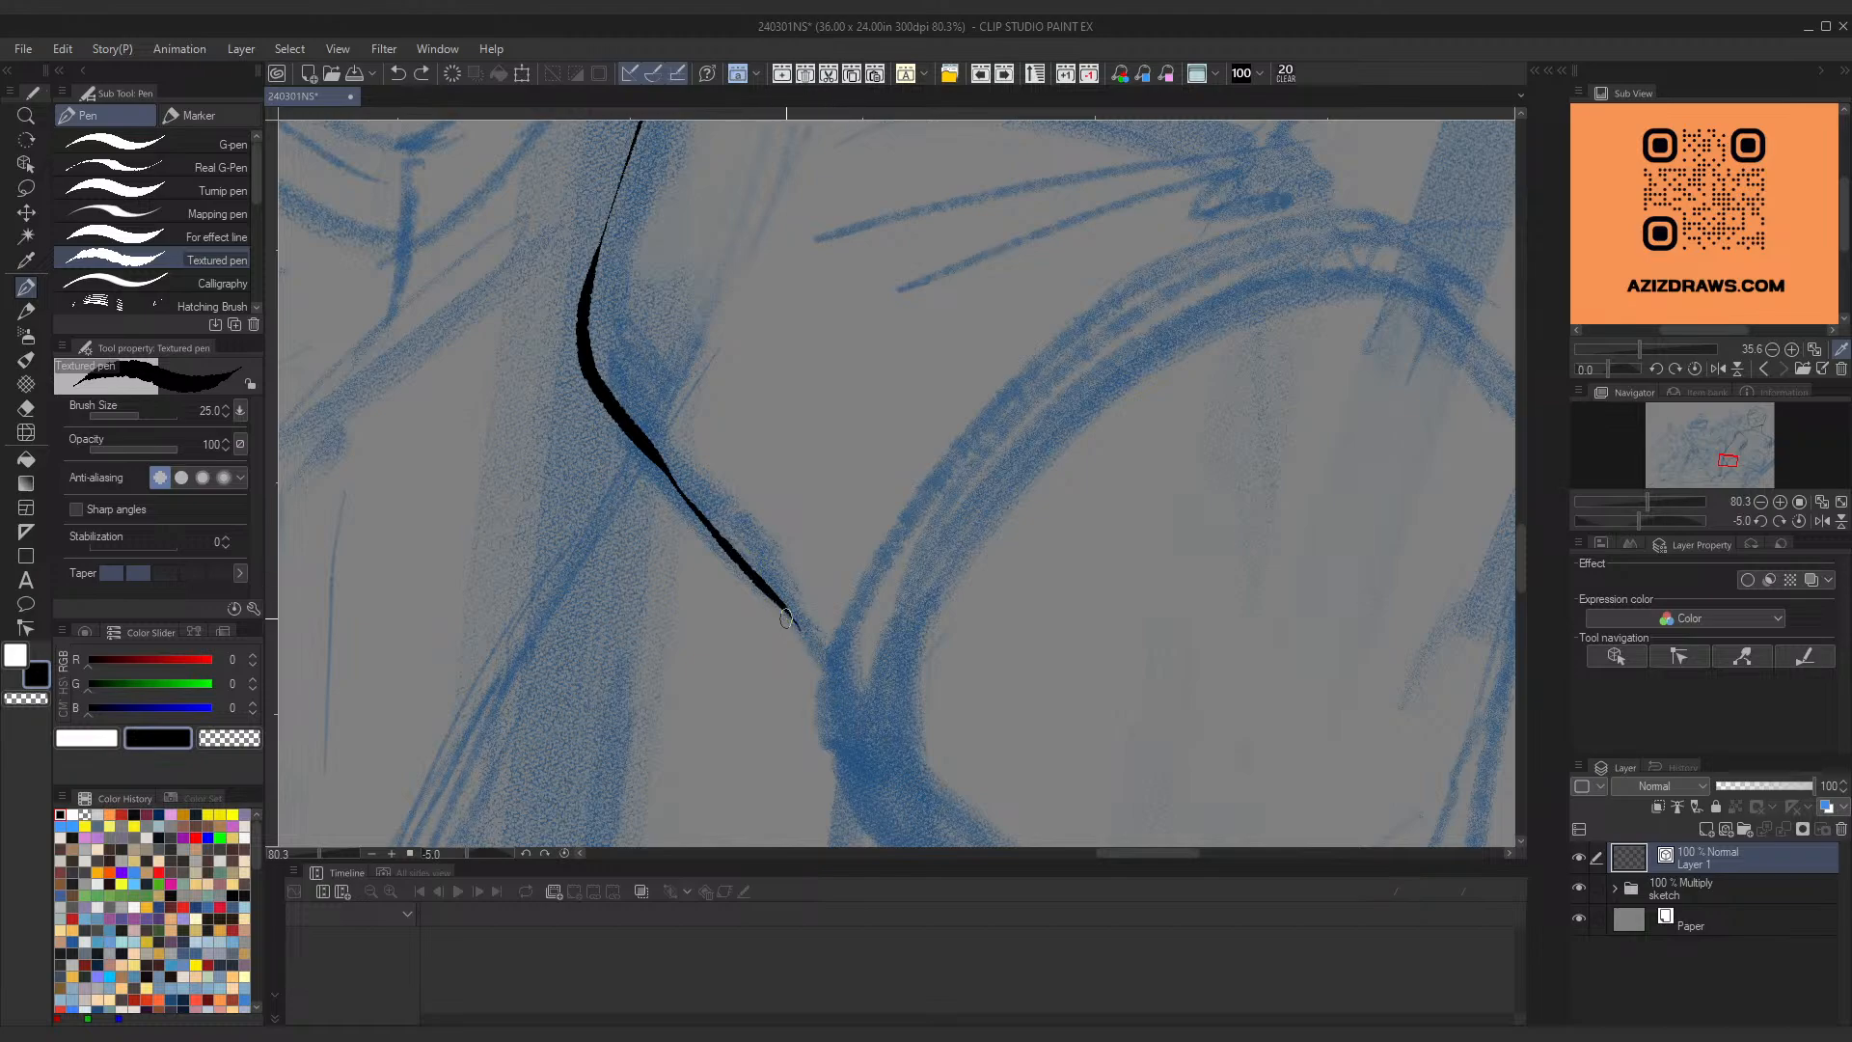
{"action": "left_click_drag", "start_coordinate": [781, 600], "coordinate": [826, 673]}
{"action": "key", "text": "ctrl+z"}
{"action": "left_click_drag", "start_coordinate": [783, 603], "coordinate": [841, 673]}
{"action": "key", "text": "ctrl+z"}
{"action": "left_click_drag", "start_coordinate": [777, 602], "coordinate": [834, 666]}
Step: Ink the near arm's inner contour as a tapered line from the armpit folds down to the crook of the elbow
{"action": "left_click_drag", "start_coordinate": [899, 279], "coordinate": [831, 524]}
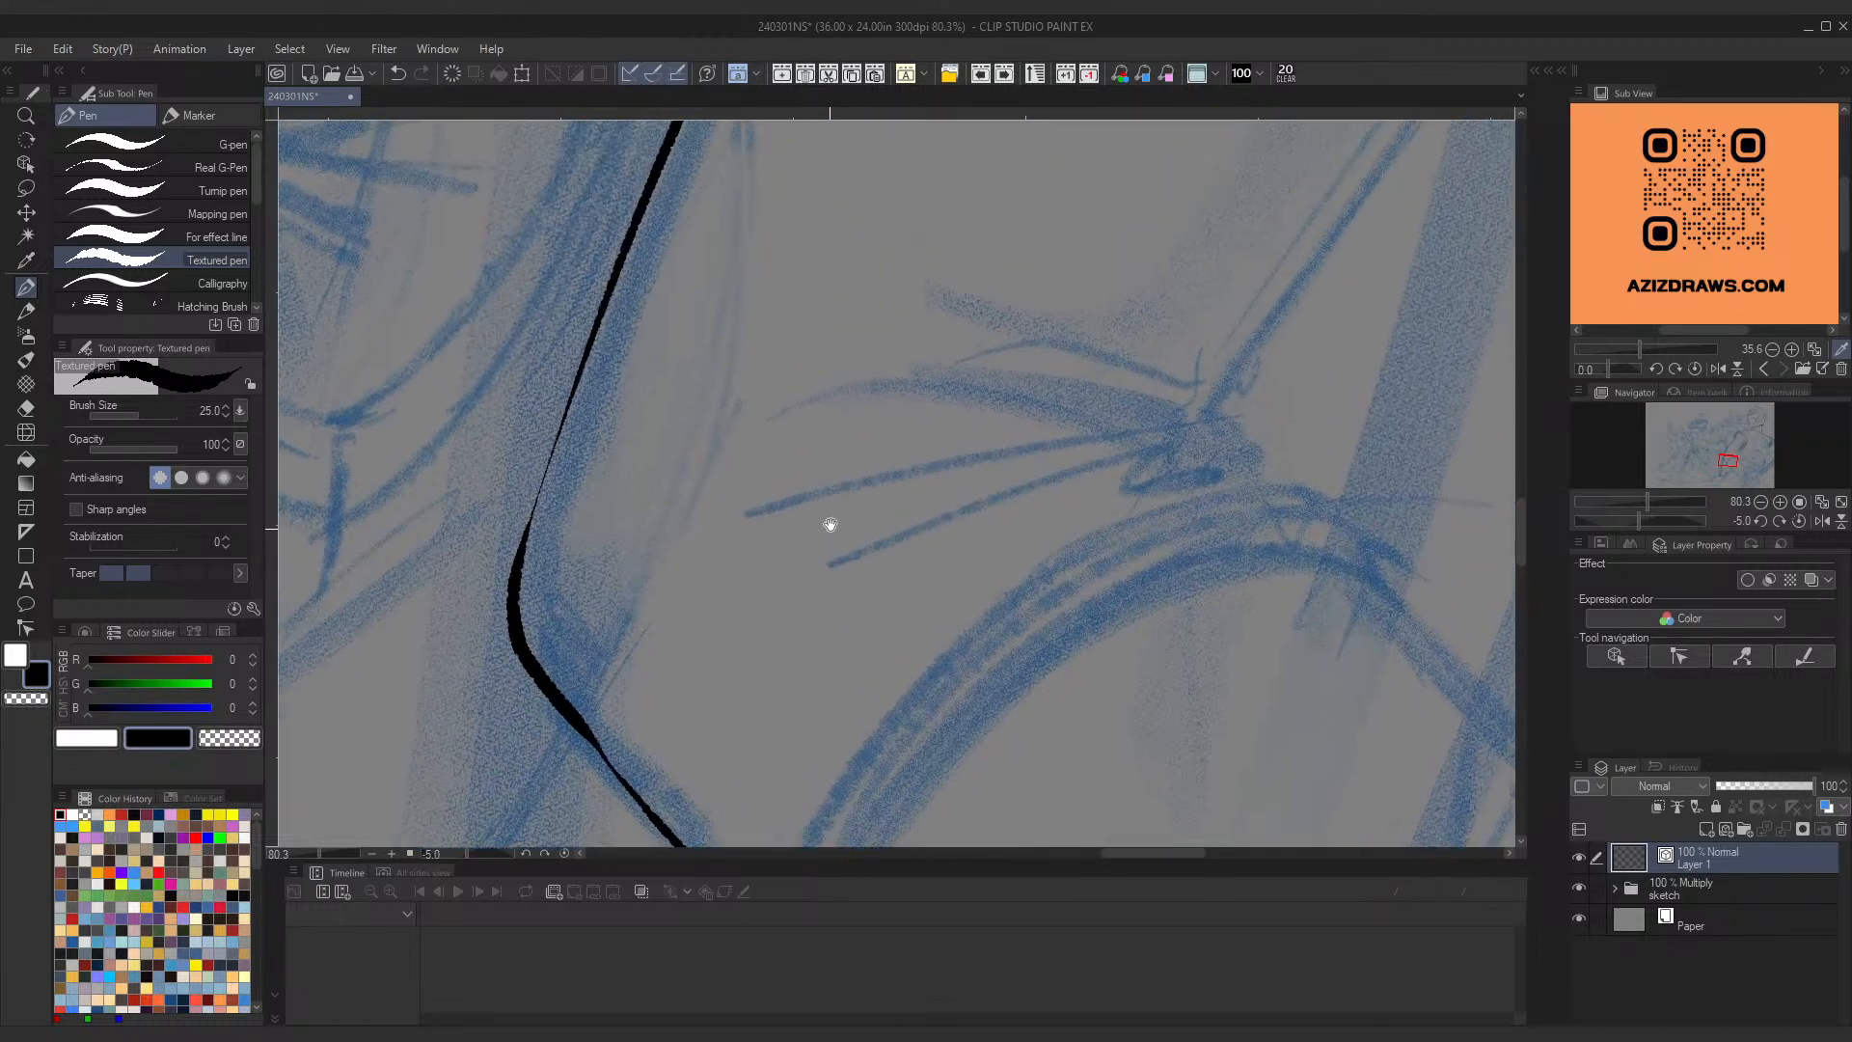
{"action": "left_click_drag", "start_coordinate": [817, 438], "coordinate": [823, 588]}
{"action": "key", "text": "ctrl+space"}
{"action": "left_click_drag", "start_coordinate": [861, 490], "coordinate": [801, 512]}
{"action": "mouse_move", "coordinate": [1108, 318]}
{"action": "left_mouse_down"}
{"action": "mouse_move", "coordinate": [980, 513]}
{"action": "mouse_move", "coordinate": [1102, 331]}
{"action": "left_mouse_up"}
{"action": "key", "text": "ctrl+z"}
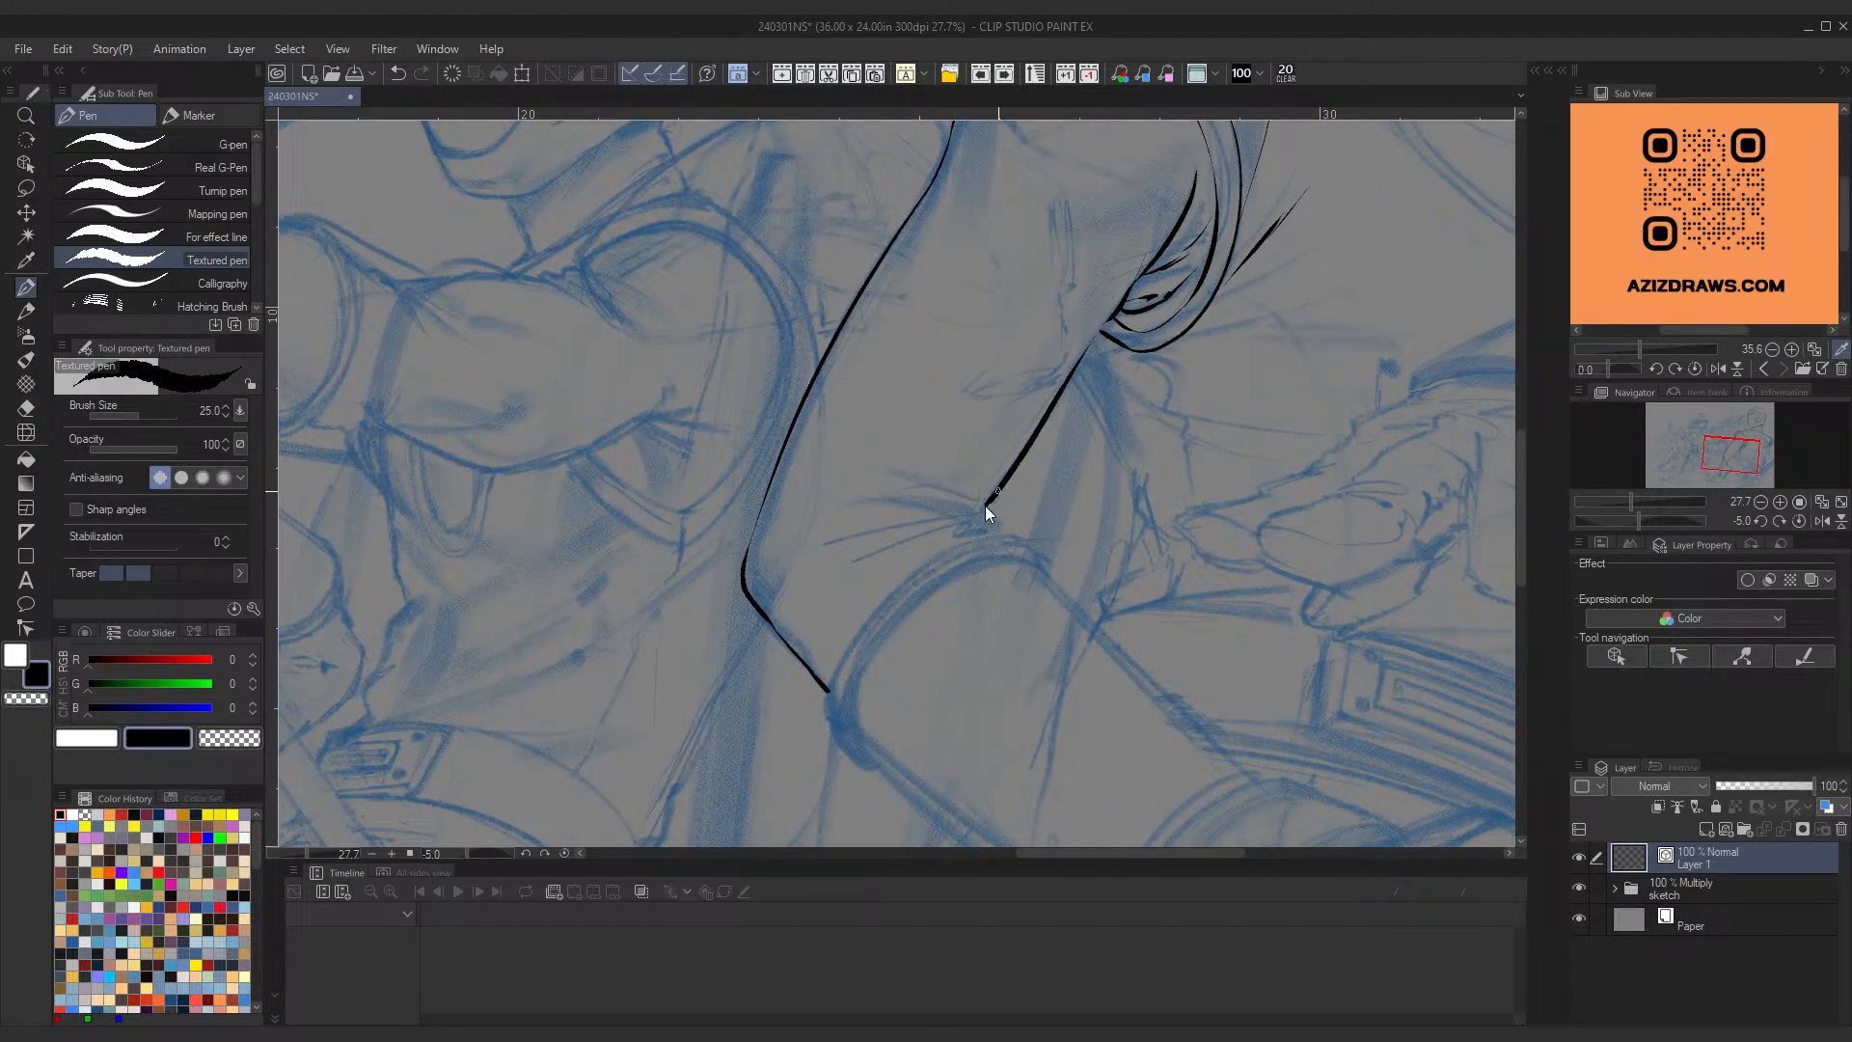
{"action": "key", "text": "ctrl+z"}
{"action": "mouse_move", "coordinate": [986, 504]}
{"action": "left_mouse_down"}
{"action": "mouse_move", "coordinate": [1105, 316]}
{"action": "mouse_move", "coordinate": [949, 542]}
{"action": "left_mouse_up"}
{"action": "key", "text": "ctrl+z"}
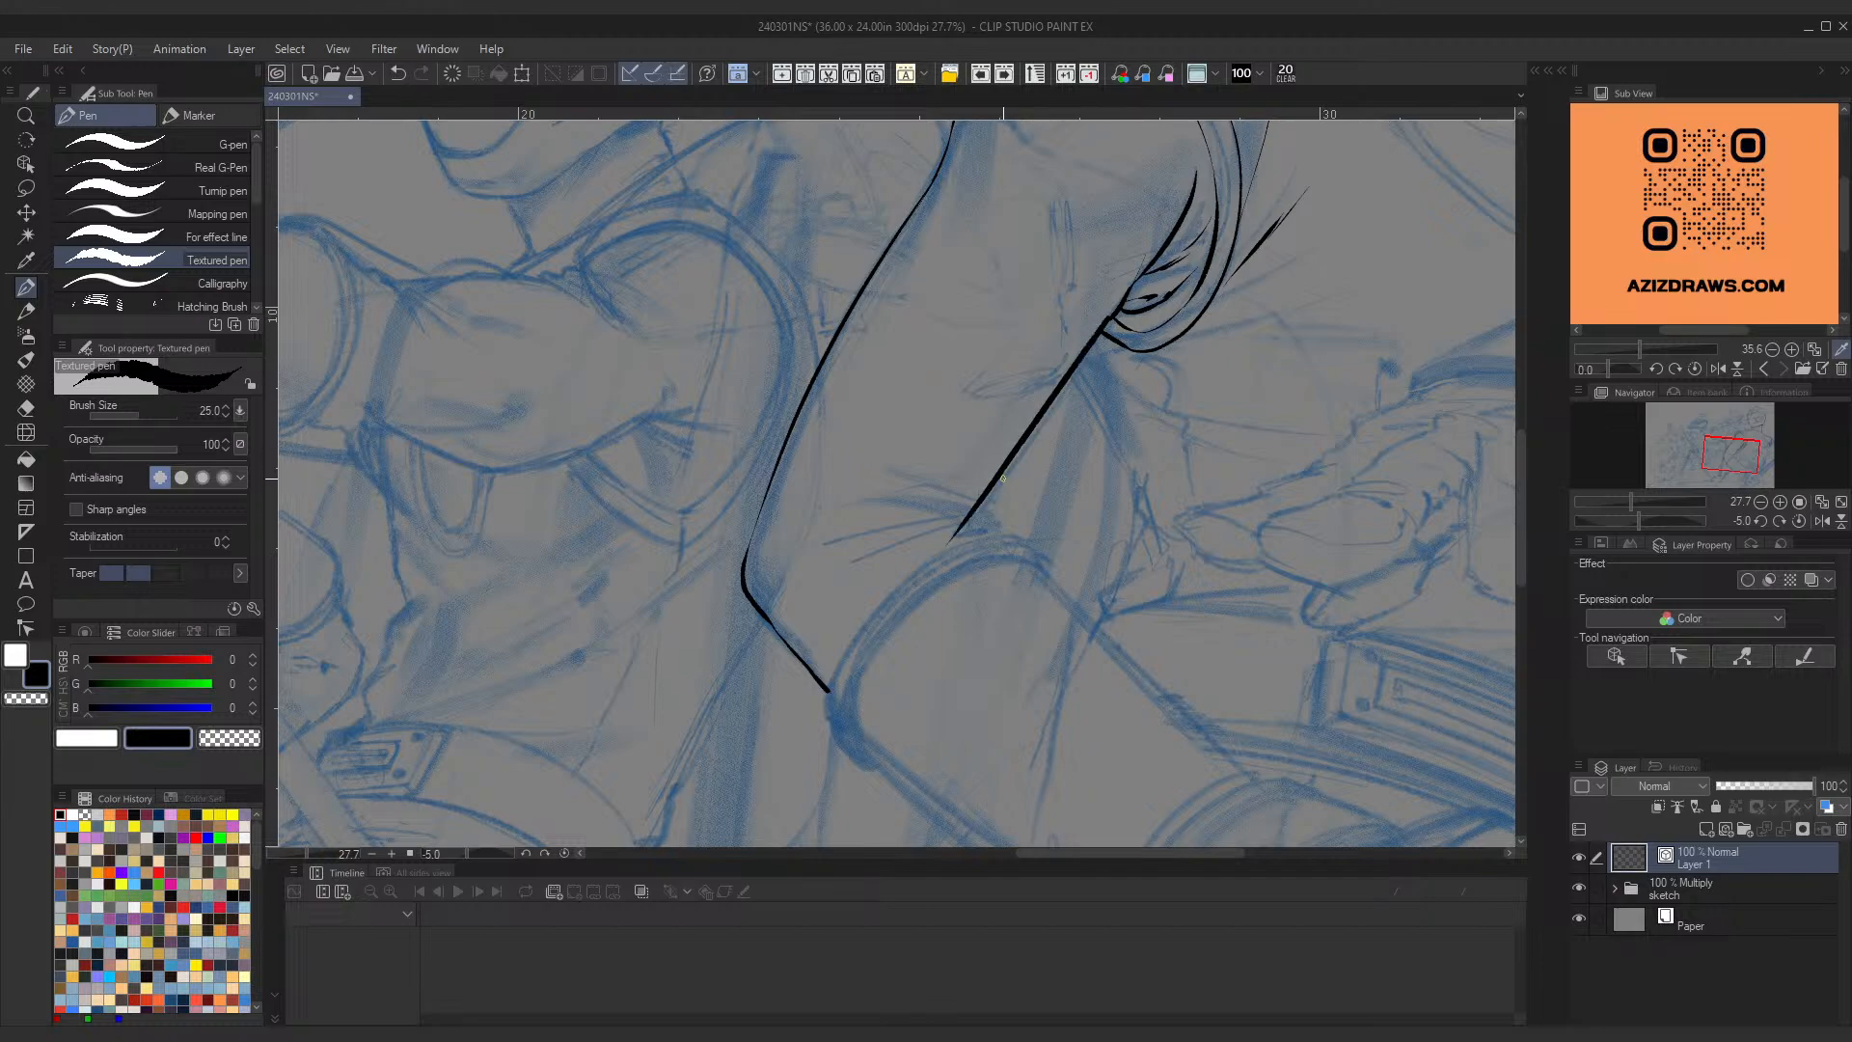
{"action": "key", "text": "ctrl+z"}
{"action": "left_click_drag", "start_coordinate": [1107, 330], "coordinate": [964, 519]}
{"action": "key", "text": "ctrl+z"}
{"action": "mouse_move", "coordinate": [1111, 328]}
{"action": "left_mouse_down"}
{"action": "mouse_move", "coordinate": [966, 509]}
{"action": "mouse_move", "coordinate": [998, 494]}
{"action": "mouse_move", "coordinate": [1103, 351]}
{"action": "mouse_move", "coordinate": [985, 504]}
{"action": "left_mouse_up"}
{"action": "key", "text": "ctrl+z"}
{"action": "key", "text": "ctrl+z"}
Step: Finish the inner arm contour with a short curved hook at the crook of the elbow
{"action": "scroll", "coordinate": [984, 506], "scroll_direction": "up", "scroll_amount": 5}
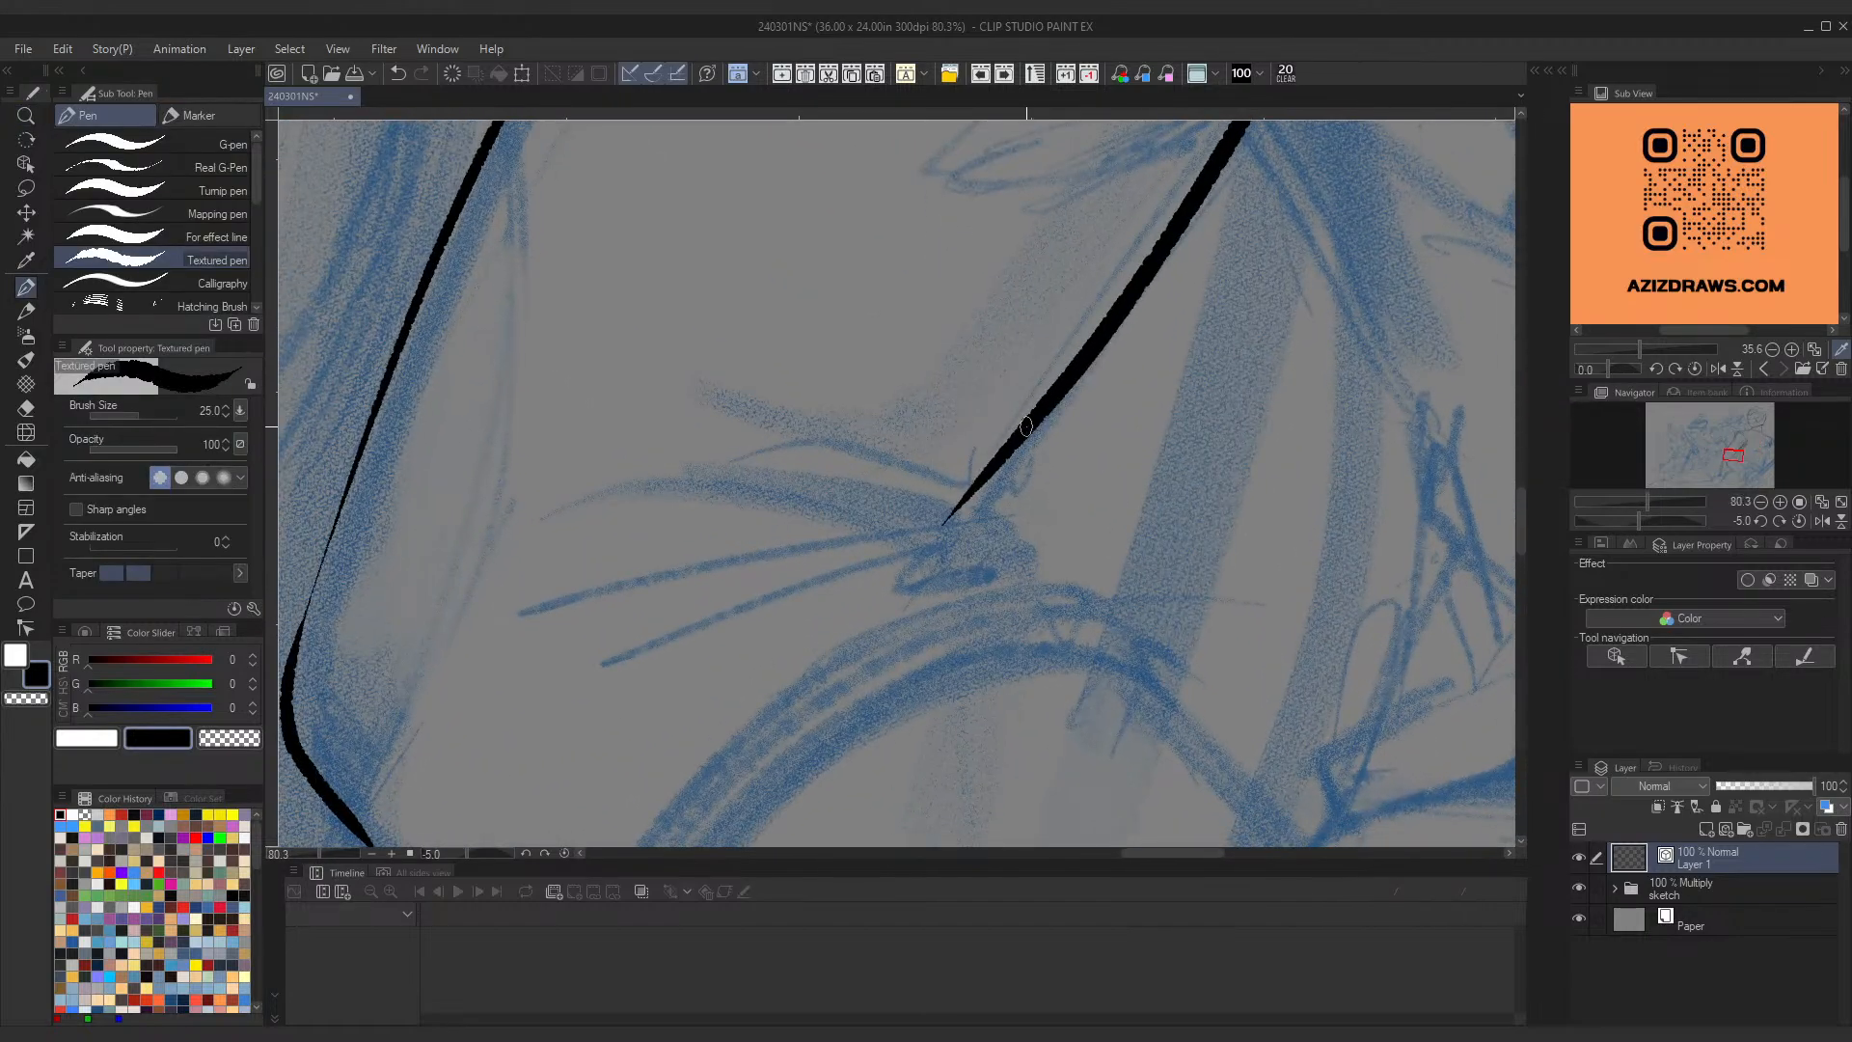
{"action": "left_click_drag", "start_coordinate": [1010, 452], "coordinate": [996, 528]}
{"action": "key", "text": "ctrl+z"}
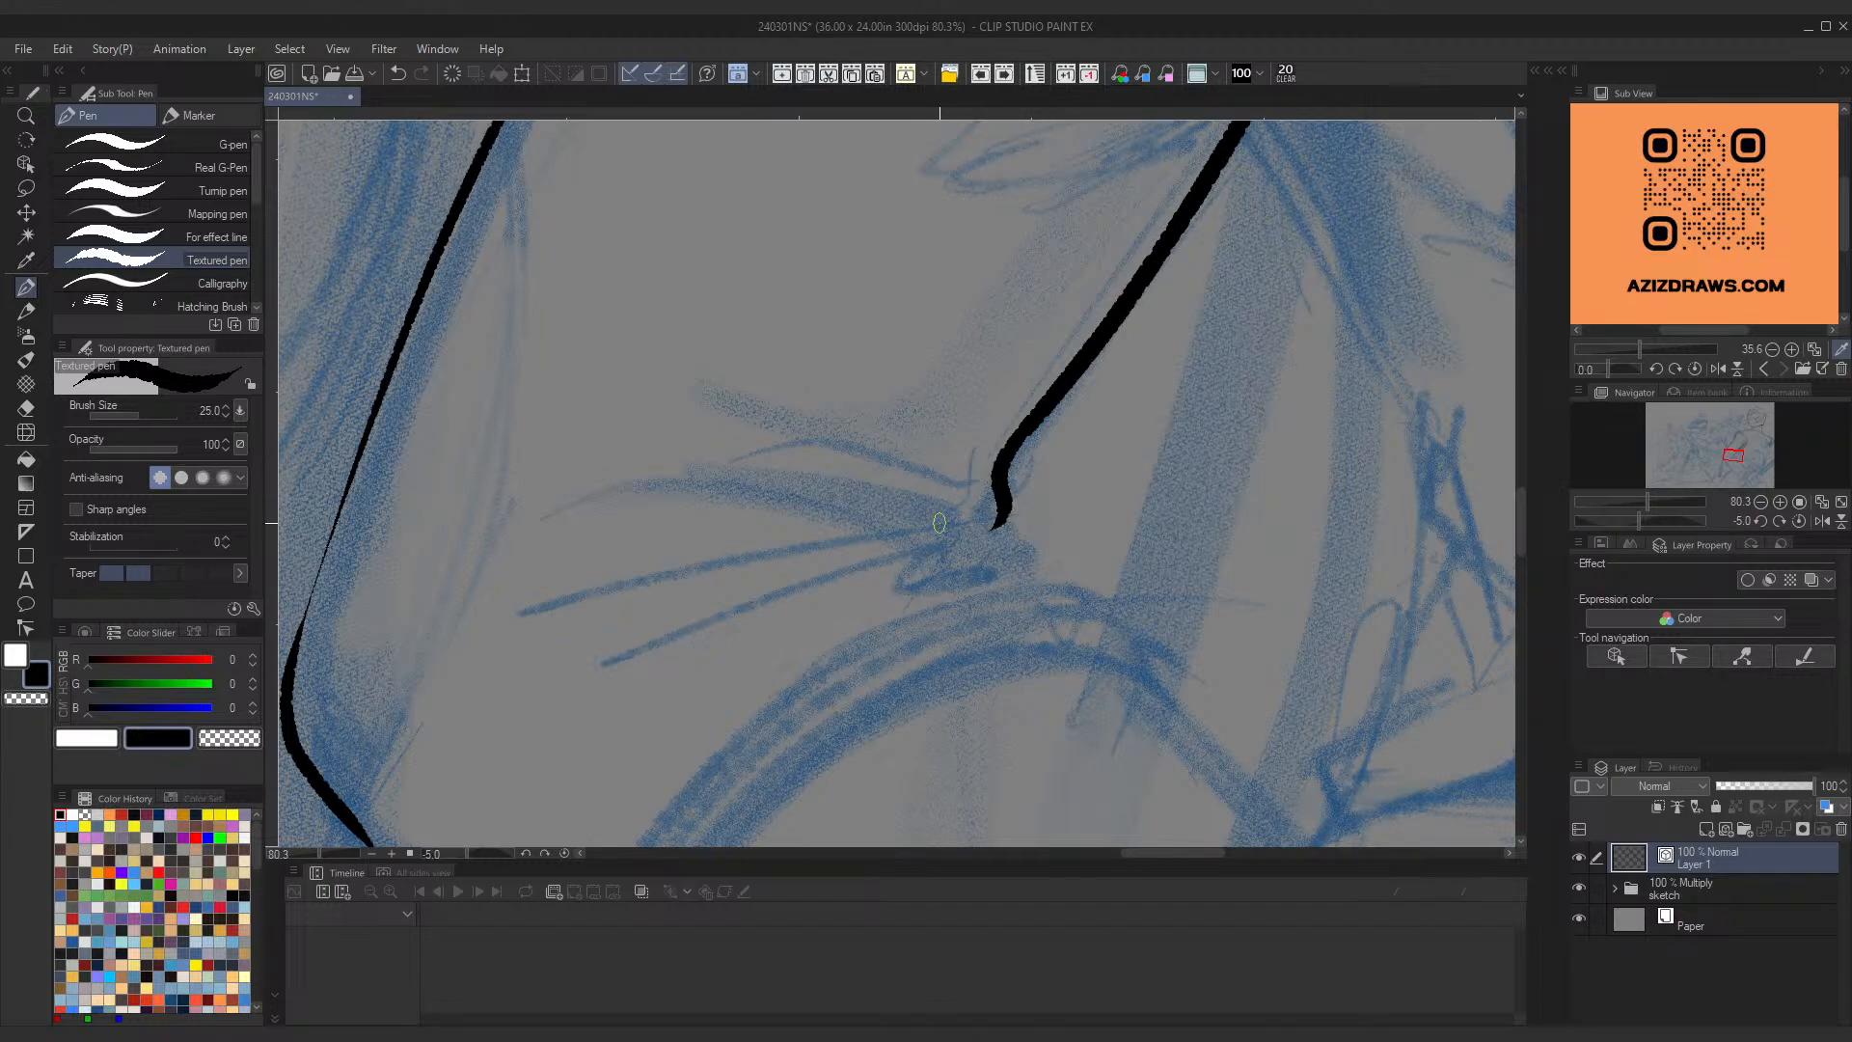
Step: Ink the tapered crease lines running from the crook of the elbow across the inside of the arm
{"action": "key", "text": "shift+space"}
{"action": "mouse_move", "coordinate": [1083, 562]}
{"action": "left_mouse_down"}
{"action": "mouse_move", "coordinate": [1071, 431]}
{"action": "mouse_move", "coordinate": [996, 331]}
{"action": "left_mouse_up"}
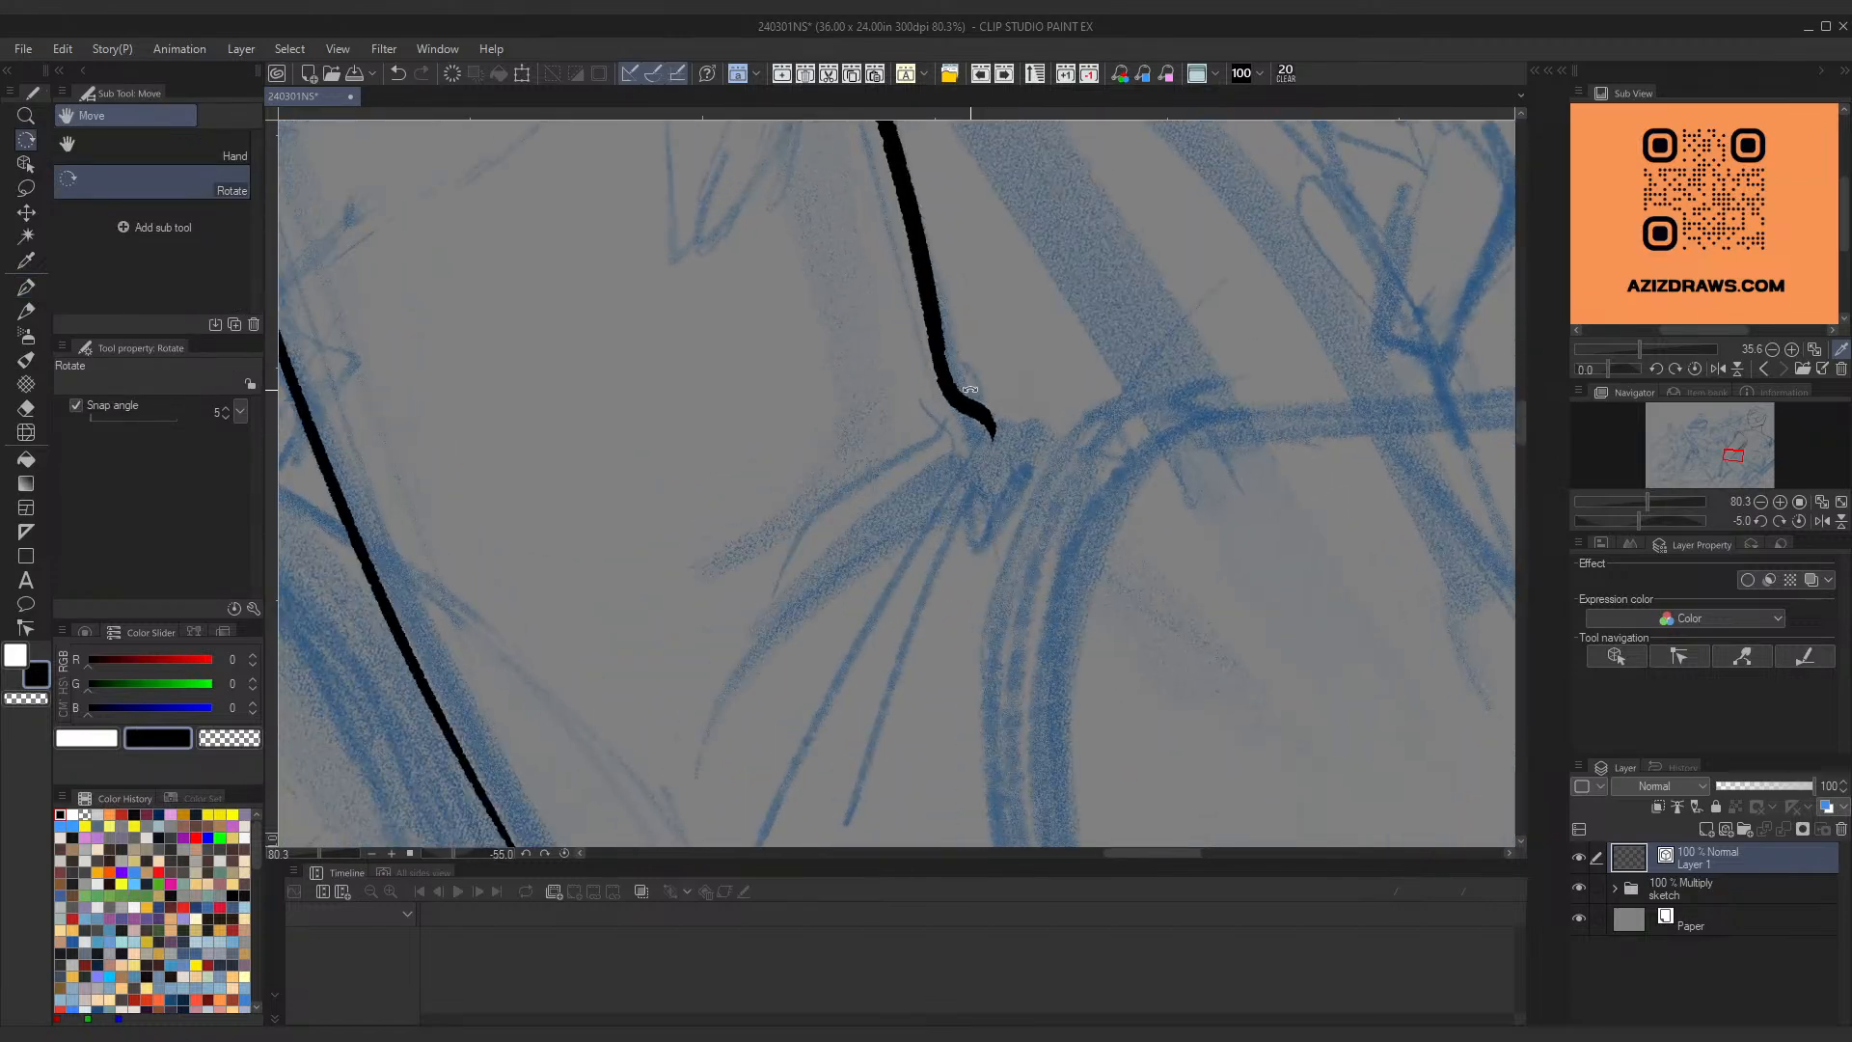
{"action": "mouse_move", "coordinate": [992, 434]}
{"action": "left_mouse_down"}
{"action": "mouse_move", "coordinate": [970, 492]}
{"action": "mouse_move", "coordinate": [1058, 455]}
{"action": "mouse_move", "coordinate": [697, 750]}
{"action": "left_mouse_up"}
{"action": "key", "text": "ctrl+z"}
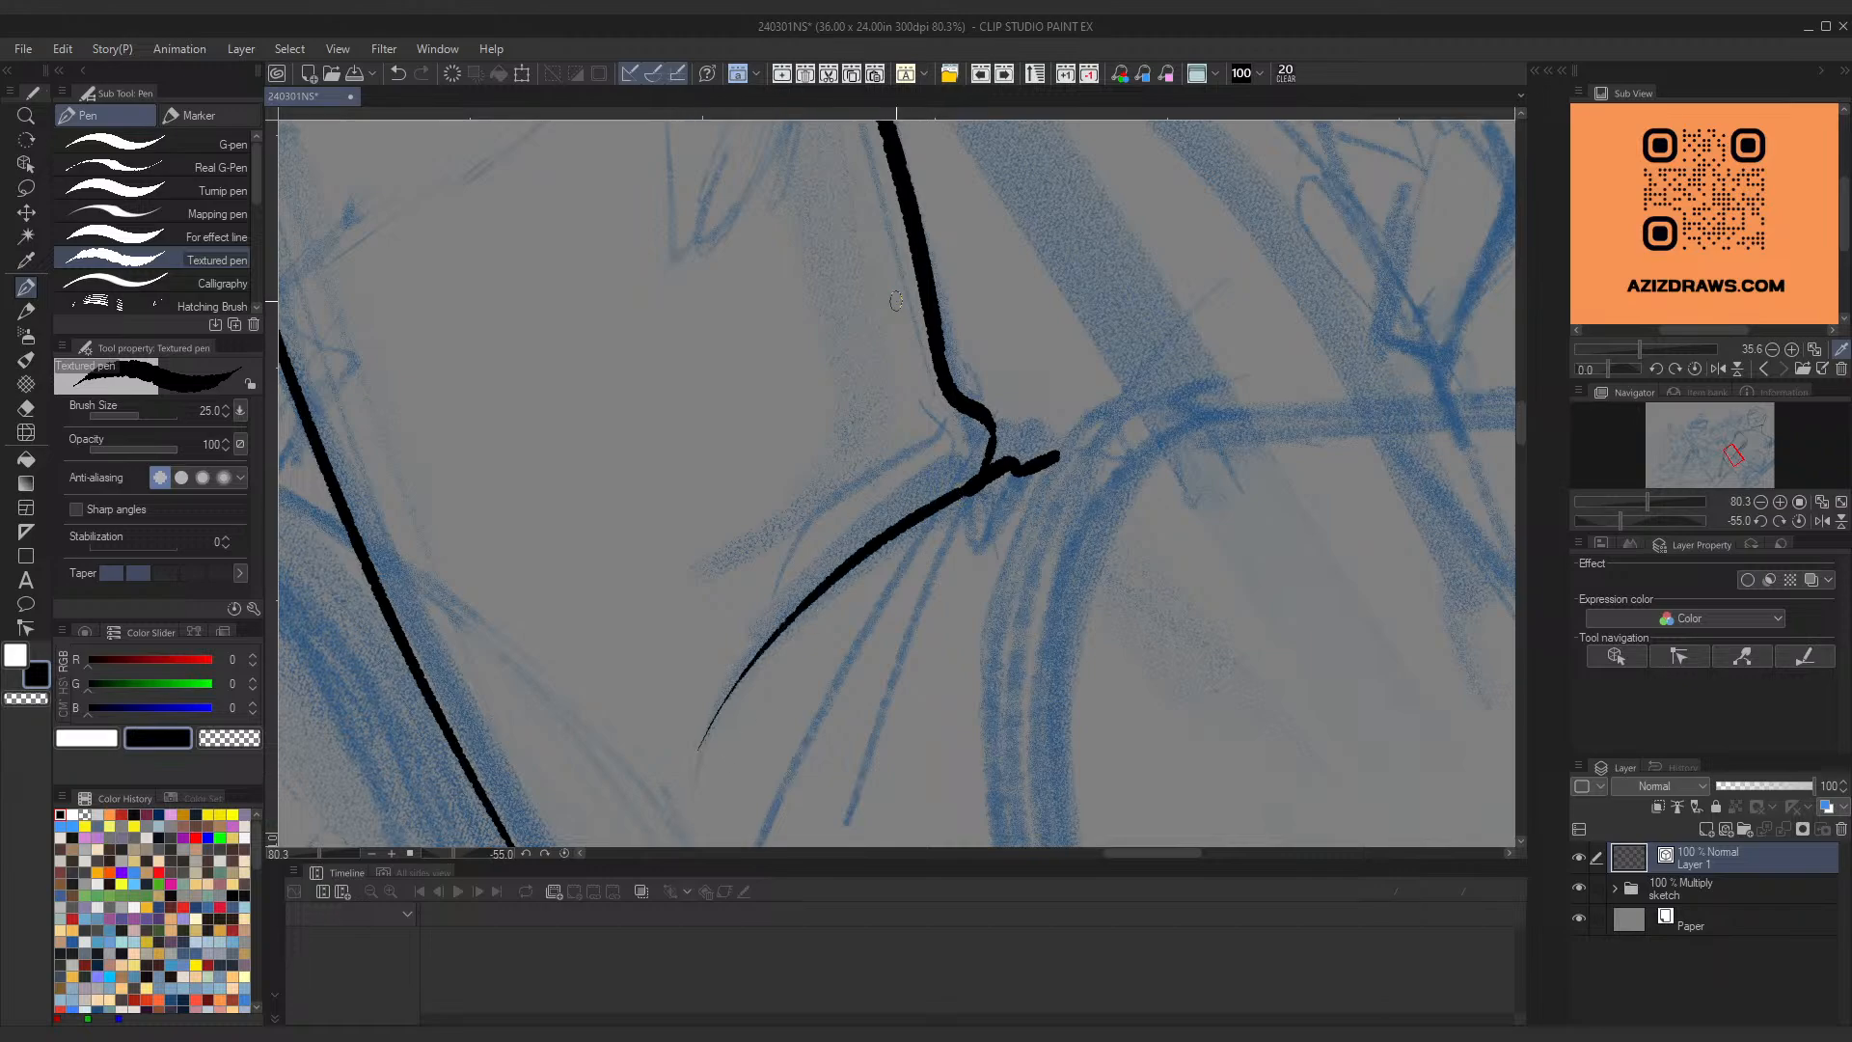
{"action": "left_click_drag", "start_coordinate": [951, 486], "coordinate": [934, 482]}
{"action": "key", "text": "ctrl+z"}
{"action": "mouse_move", "coordinate": [926, 478]}
{"action": "left_mouse_down"}
{"action": "mouse_move", "coordinate": [689, 663]}
{"action": "mouse_move", "coordinate": [960, 468]}
{"action": "mouse_move", "coordinate": [767, 612]}
{"action": "left_mouse_up"}
{"action": "key", "text": "ctrl+z"}
{"action": "key", "text": "ctrl+z"}
Step: Rework the near arm's outer contour with a stroke running from the elbow bend up the upper arm
{"action": "key", "text": "ctrl+space"}
{"action": "left_click_drag", "start_coordinate": [840, 493], "coordinate": [891, 628]}
{"action": "mouse_move", "coordinate": [837, 393]}
{"action": "left_mouse_down"}
{"action": "mouse_move", "coordinate": [769, 476]}
{"action": "mouse_move", "coordinate": [798, 447]}
{"action": "left_mouse_up"}
{"action": "key", "text": "ctrl+space"}
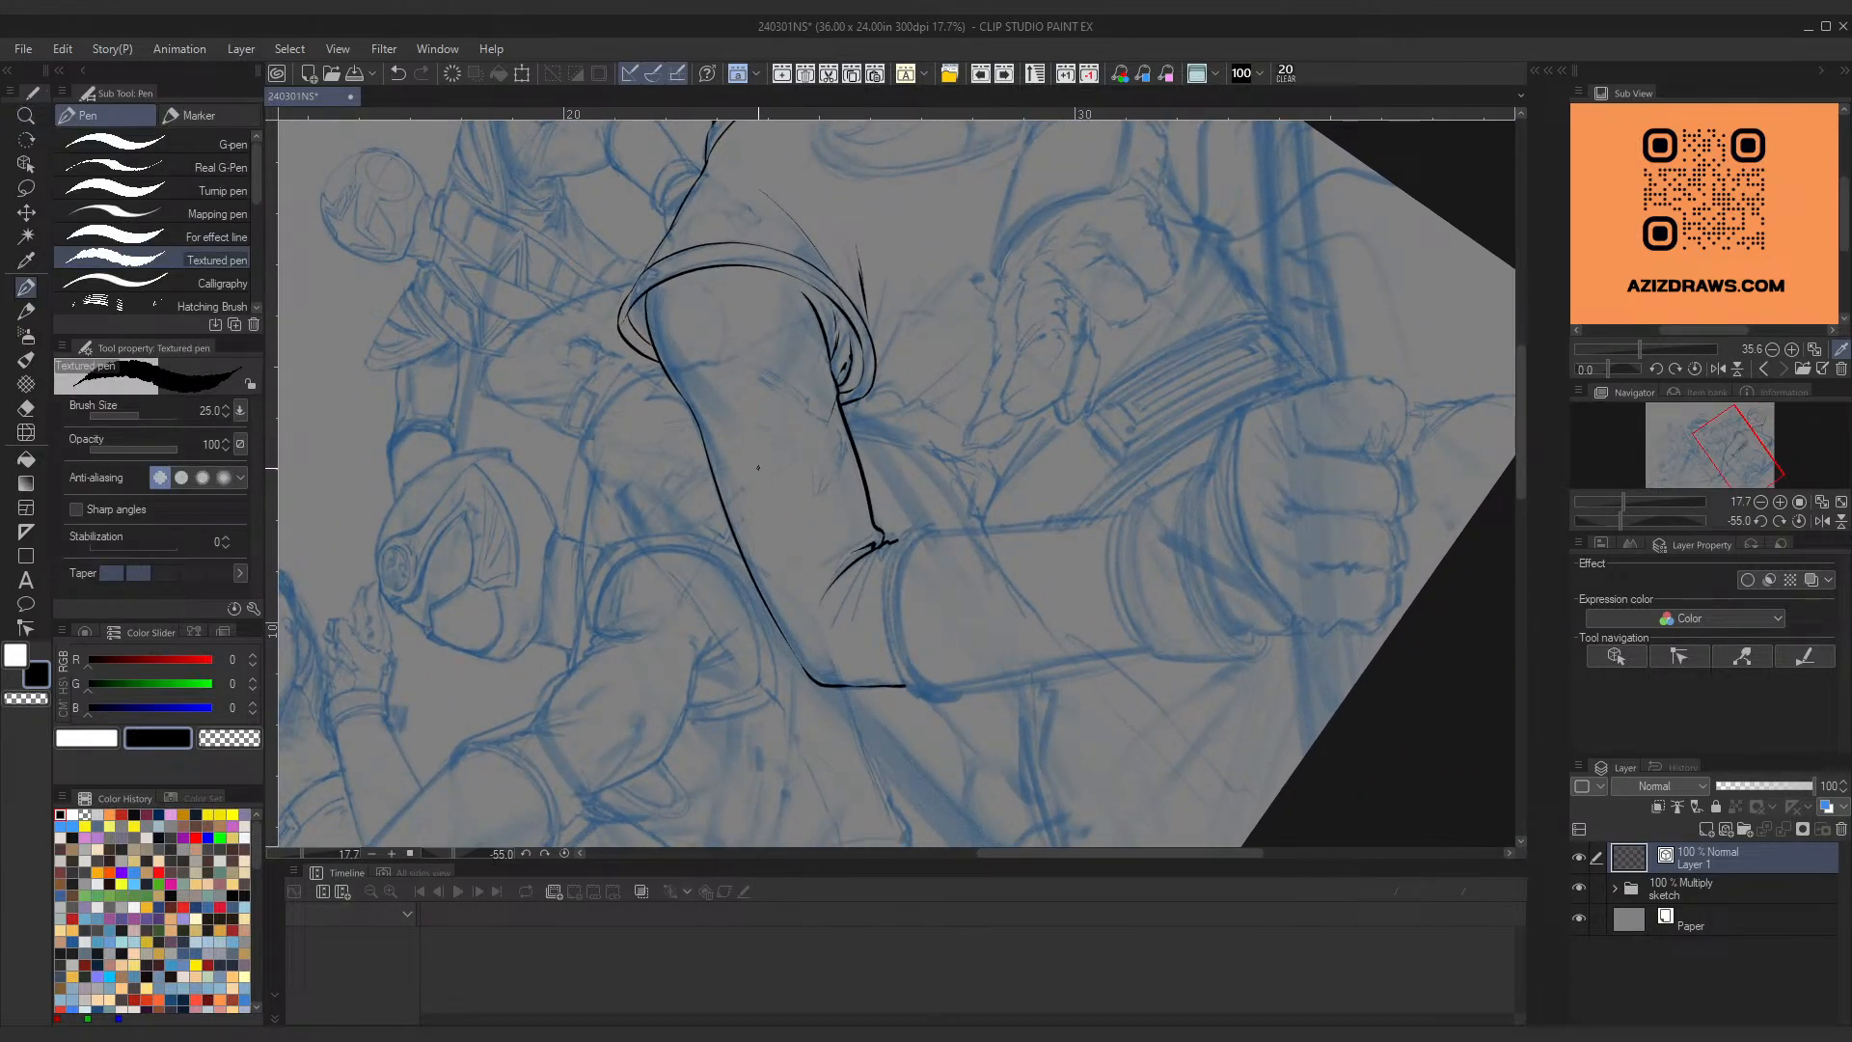
{"action": "key", "text": "ctrl+space"}
{"action": "mouse_move", "coordinate": [777, 576]}
{"action": "left_mouse_down"}
{"action": "mouse_move", "coordinate": [868, 666]}
{"action": "mouse_move", "coordinate": [726, 525]}
{"action": "left_mouse_up"}
{"action": "key", "text": "ctrl+z"}
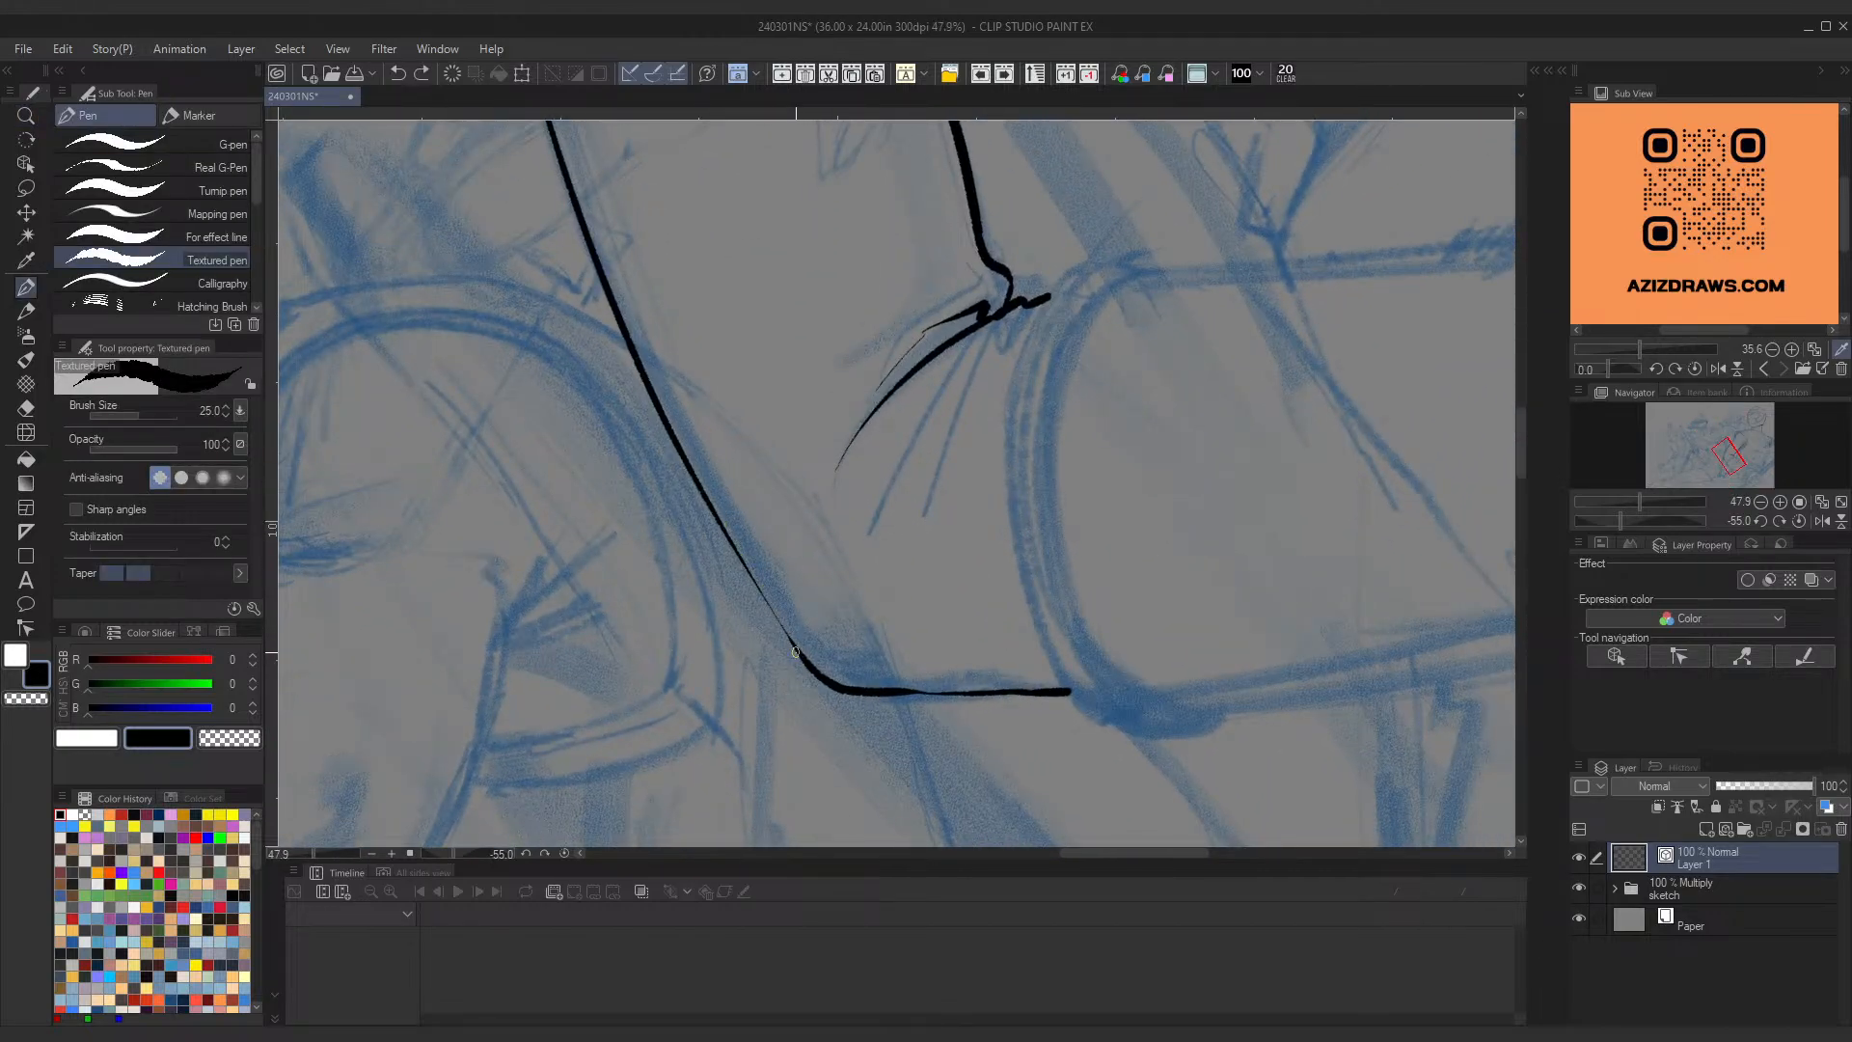
{"action": "left_click_drag", "start_coordinate": [793, 648], "coordinate": [722, 526]}
{"action": "key", "text": "ctrl+z"}
{"action": "left_click_drag", "start_coordinate": [793, 649], "coordinate": [722, 524]}
{"action": "key", "text": "ctrl+z"}
{"action": "left_click_drag", "start_coordinate": [793, 646], "coordinate": [717, 517]}
Step: Examine the inked near arm, shoulder and helmet against the whole group composition
{"action": "key", "text": "ctrl+space"}
{"action": "mouse_move", "coordinate": [852, 496]}
{"action": "left_mouse_down"}
{"action": "mouse_move", "coordinate": [815, 530]}
{"action": "mouse_move", "coordinate": [827, 455]}
{"action": "mouse_move", "coordinate": [900, 441]}
{"action": "mouse_move", "coordinate": [905, 496]}
{"action": "mouse_move", "coordinate": [866, 521]}
{"action": "left_mouse_up"}
{"action": "key", "text": "ctrl+space"}
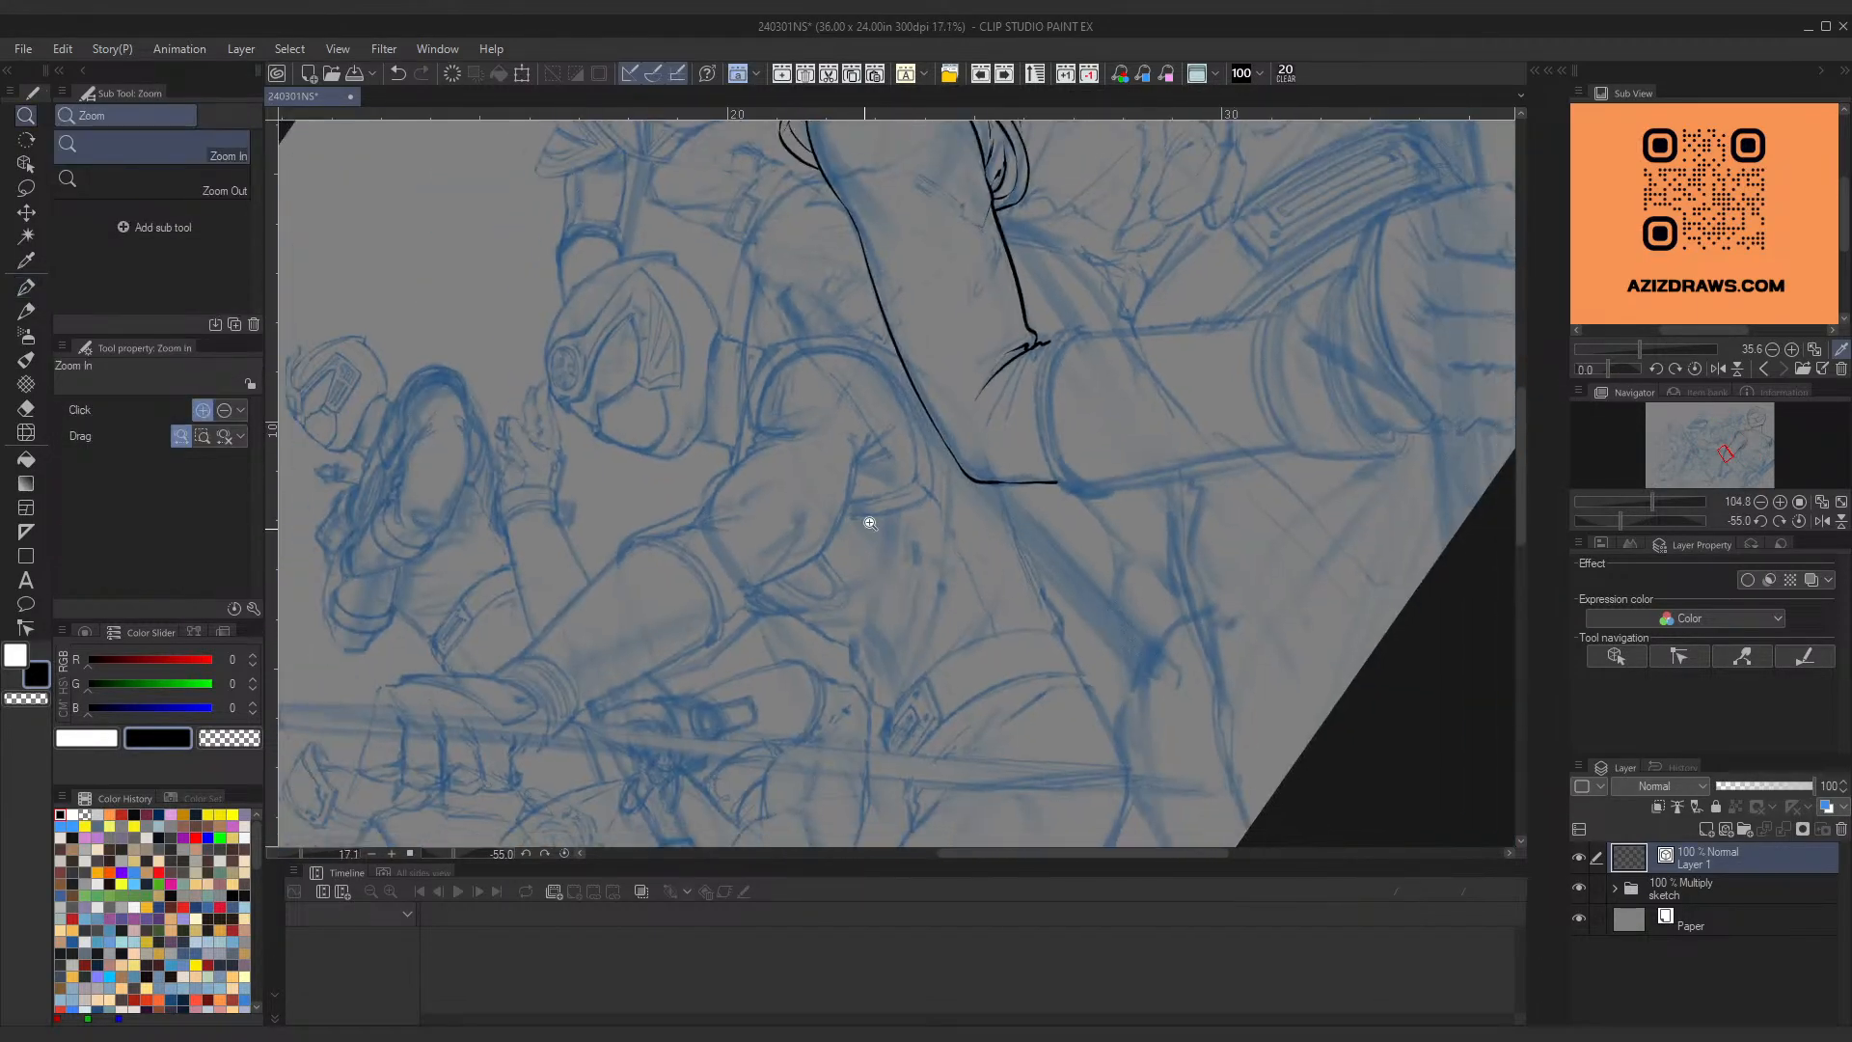
{"action": "key", "text": "space"}
{"action": "left_click_drag", "start_coordinate": [994, 418], "coordinate": [831, 752]}
{"action": "key", "text": "ctrl+space"}
{"action": "left_click_drag", "start_coordinate": [757, 417], "coordinate": [767, 420]}
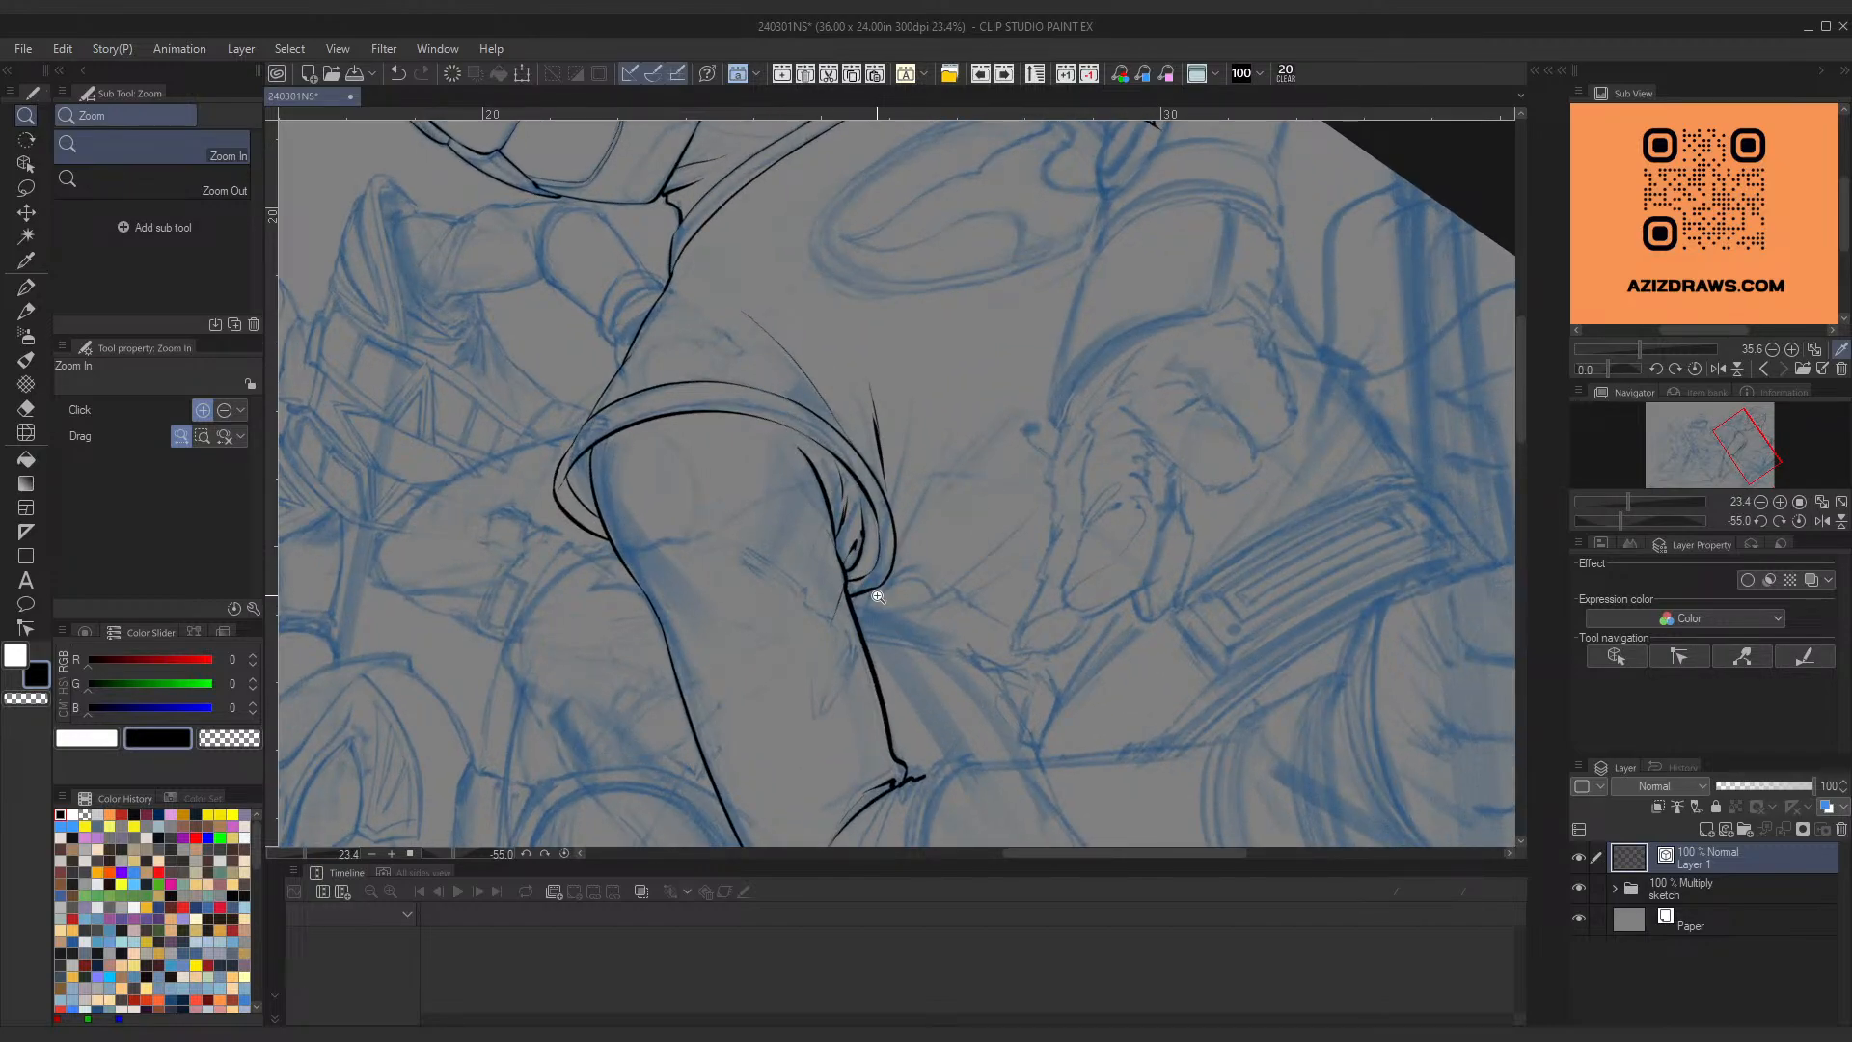
{"action": "key", "text": "shift+space"}
{"action": "mouse_move", "coordinate": [1043, 421]}
{"action": "left_mouse_down"}
{"action": "mouse_move", "coordinate": [1018, 592]}
{"action": "mouse_move", "coordinate": [968, 339]}
{"action": "left_mouse_up"}
{"action": "key", "text": "space"}
{"action": "mouse_move", "coordinate": [837, 382]}
{"action": "left_mouse_down"}
{"action": "mouse_move", "coordinate": [770, 432]}
{"action": "mouse_move", "coordinate": [778, 414]}
{"action": "left_mouse_up"}
{"action": "key", "text": "shift+space"}
{"action": "left_click_drag", "start_coordinate": [1001, 448], "coordinate": [951, 315]}
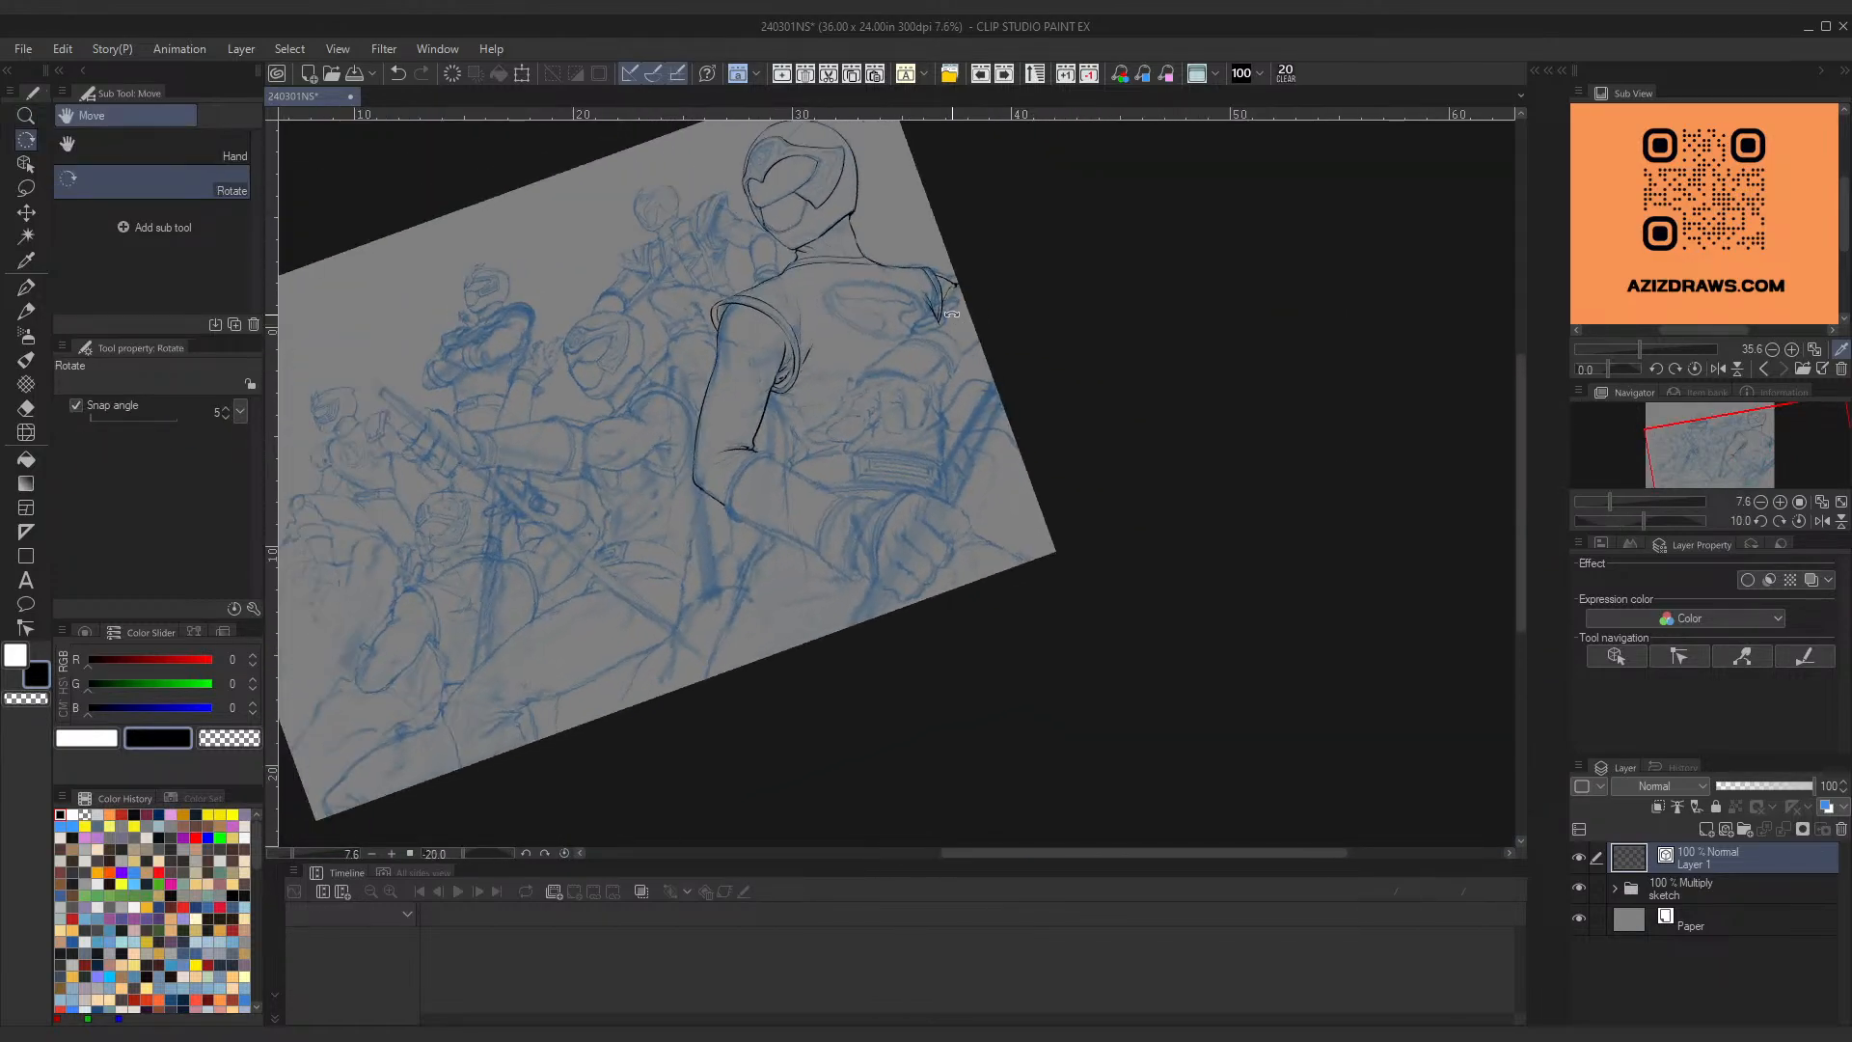
Step: Ink a tapered fold line on the torso running outward from the lower edge of the sleeve band
{"action": "left_click_drag", "start_coordinate": [788, 348], "coordinate": [864, 322]}
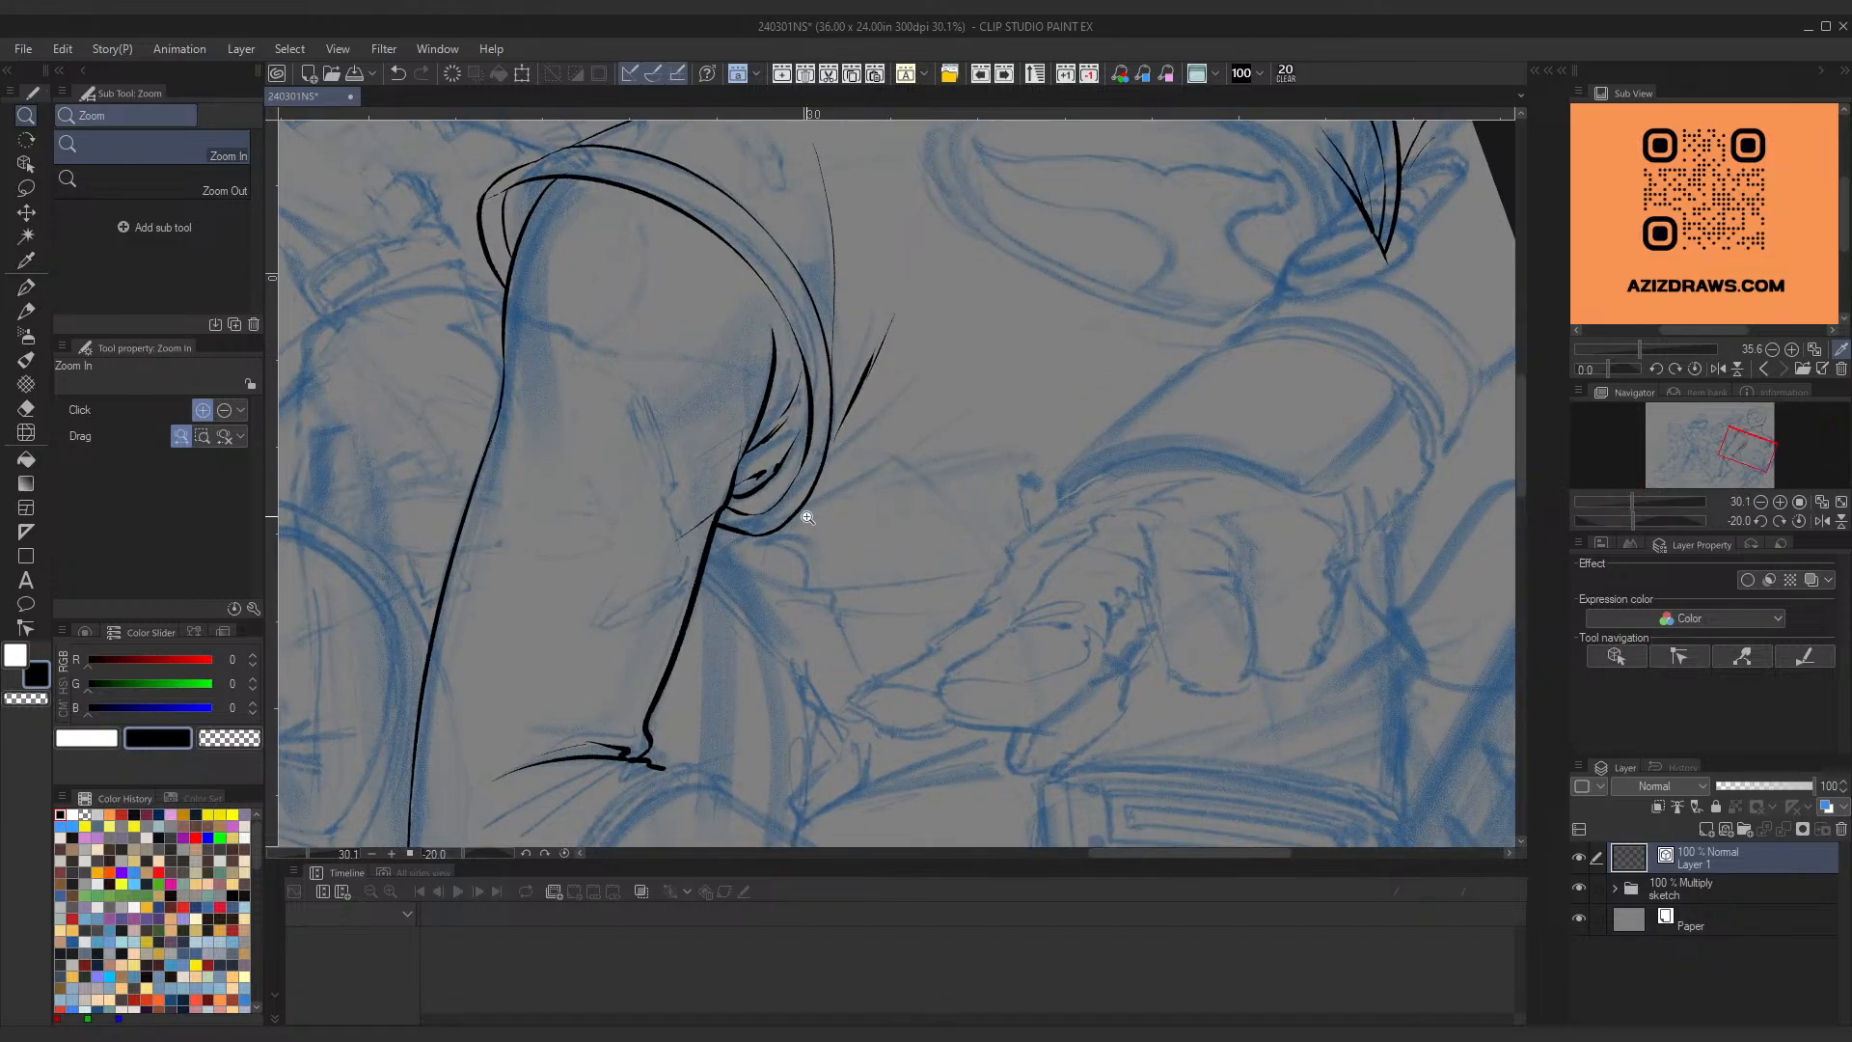
{"action": "left_click_drag", "start_coordinate": [773, 534], "coordinate": [906, 473]}
{"action": "key", "text": "ctrl+z"}
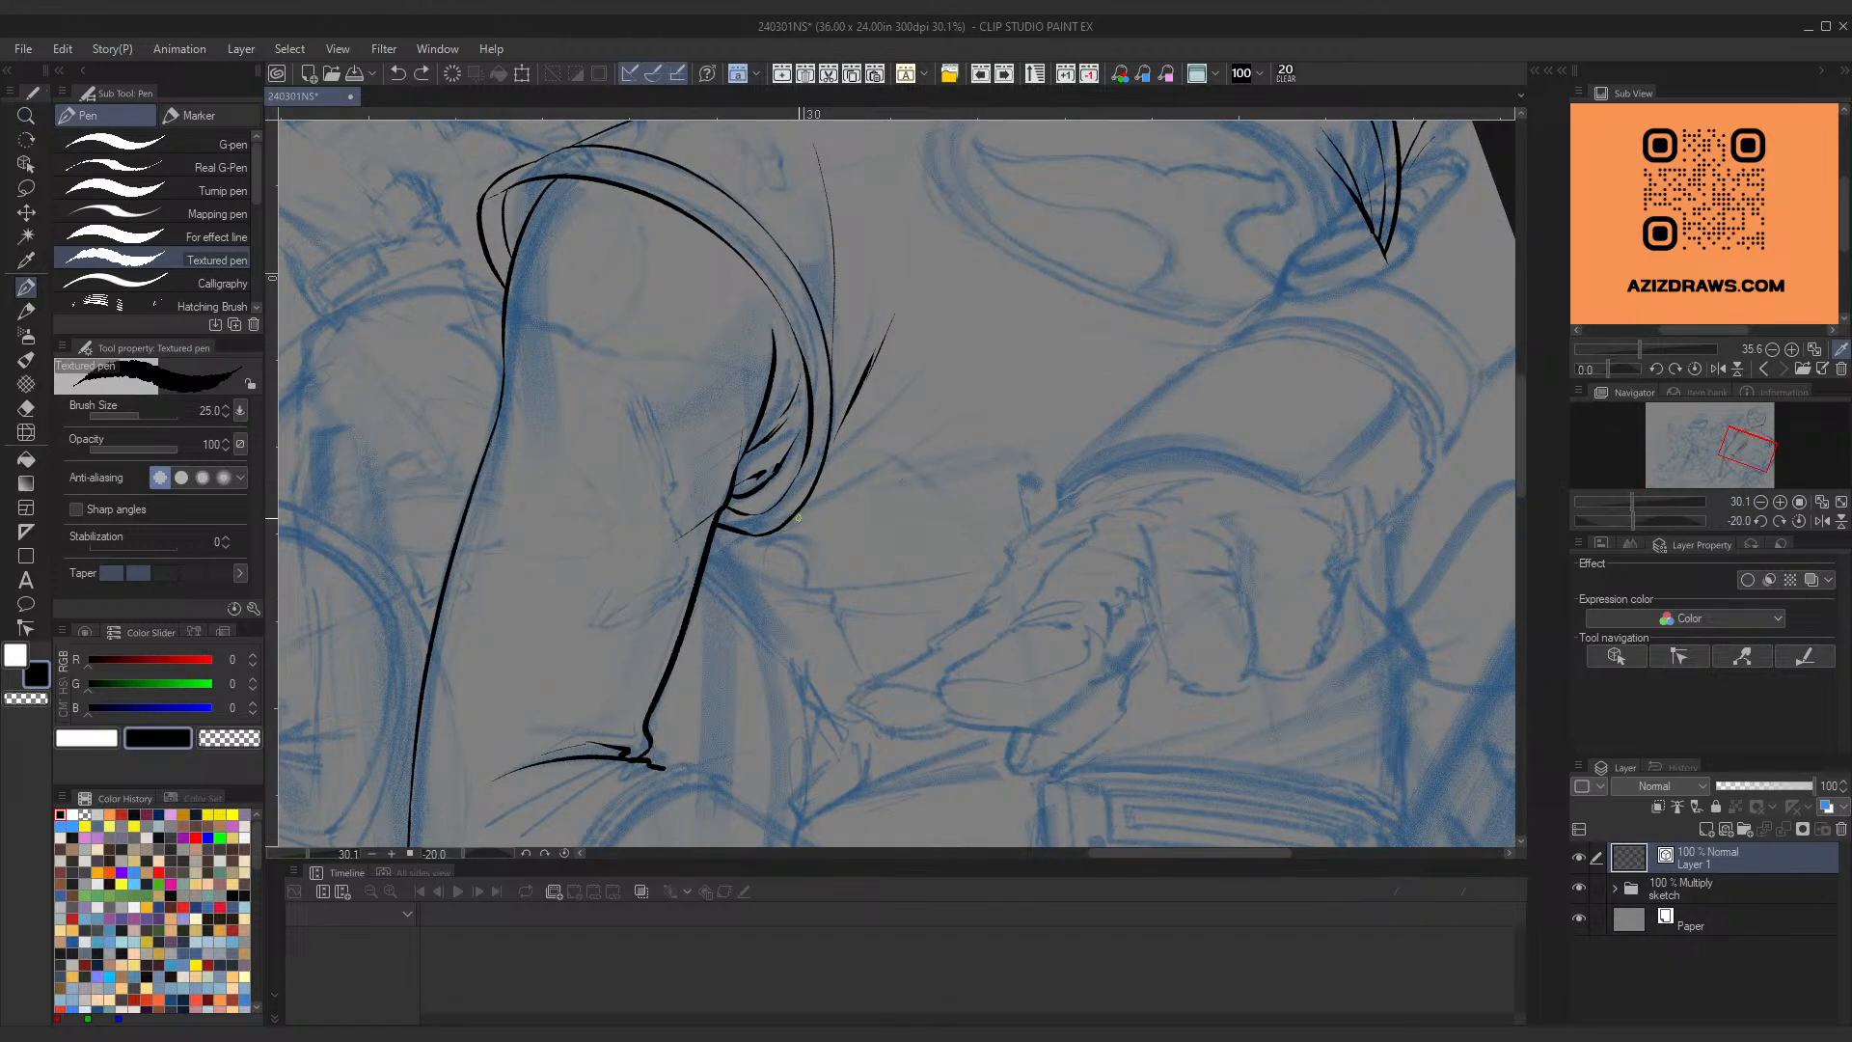
{"action": "left_click_drag", "start_coordinate": [769, 538], "coordinate": [886, 487]}
{"action": "left_click_drag", "start_coordinate": [769, 538], "coordinate": [893, 482]}
{"action": "key", "text": "ctrl+z"}
{"action": "mouse_move", "coordinate": [767, 537]}
{"action": "left_mouse_down"}
{"action": "mouse_move", "coordinate": [890, 487]}
{"action": "mouse_move", "coordinate": [793, 546]}
{"action": "mouse_move", "coordinate": [839, 542]}
{"action": "left_mouse_up"}
Step: Ink the torso's side contour below the armpit and a long curved fold running from it across the chest
{"action": "key", "text": "ctrl+space"}
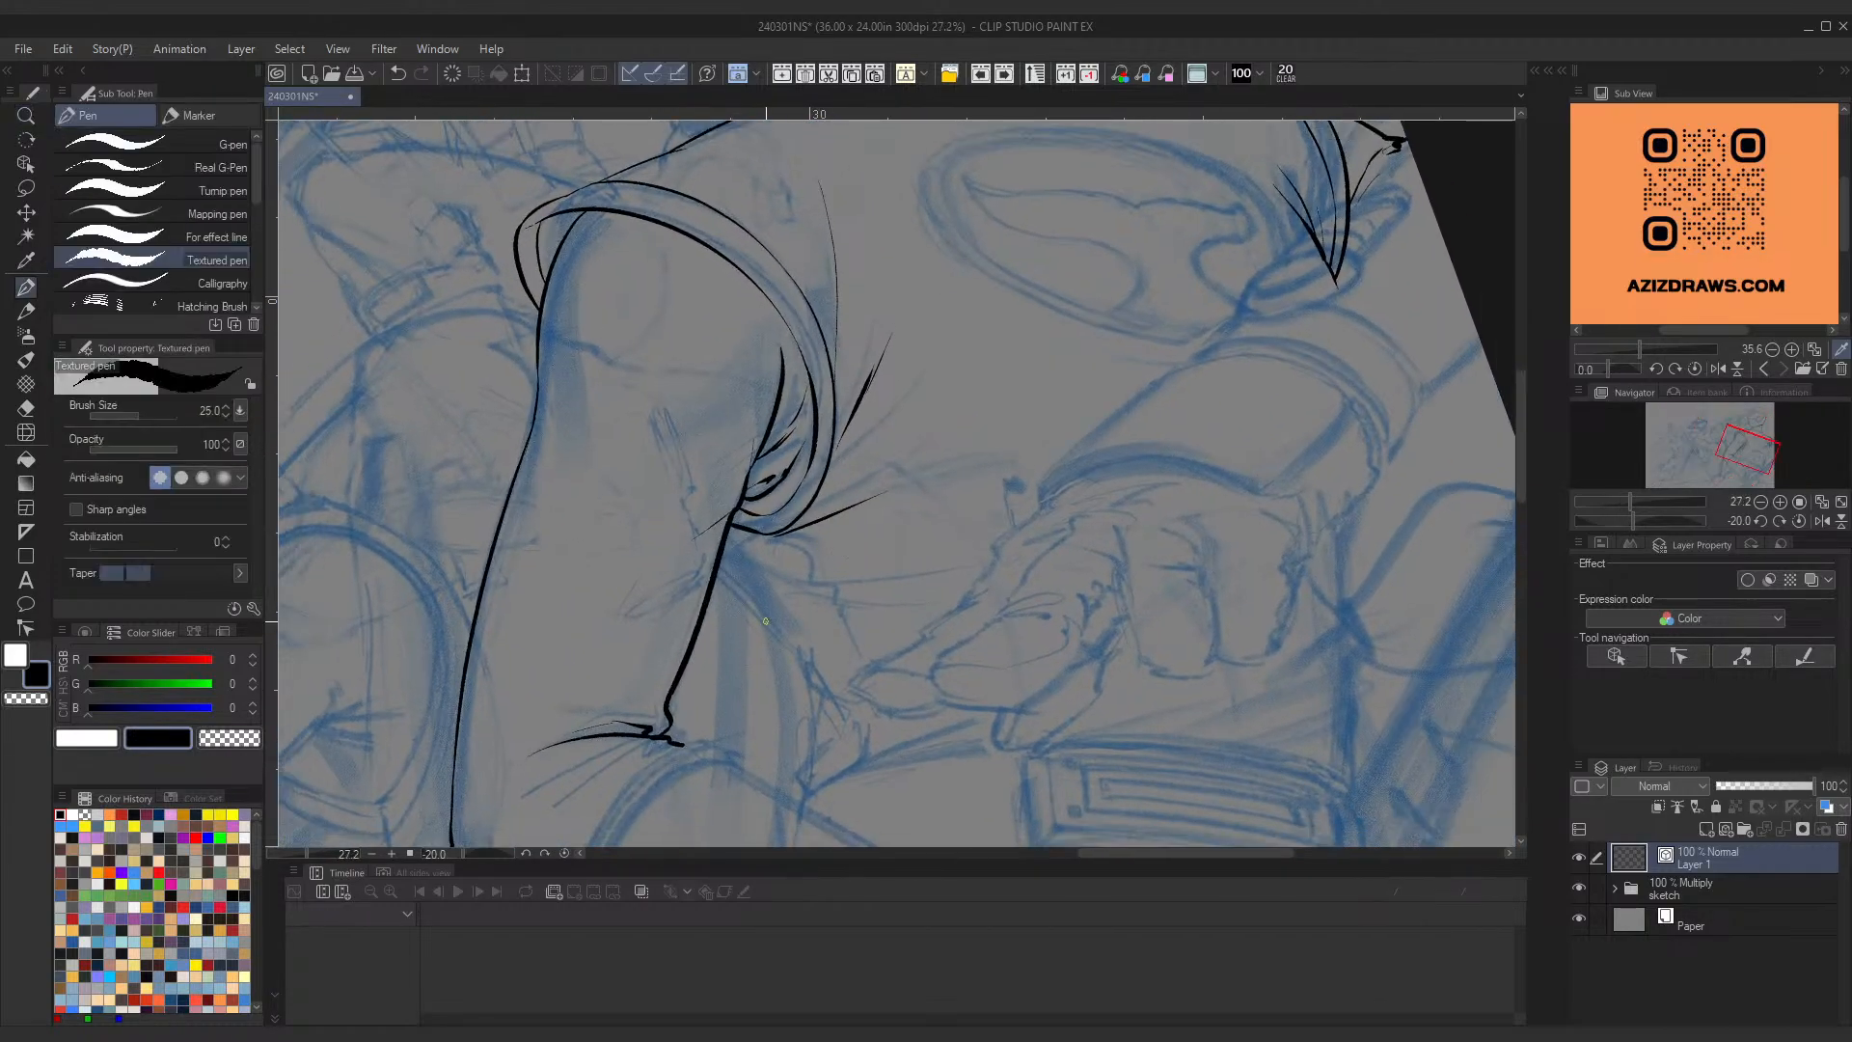
{"action": "left_click_drag", "start_coordinate": [718, 567], "coordinate": [770, 623]}
{"action": "key", "text": "ctrl+z"}
{"action": "left_click_drag", "start_coordinate": [718, 567], "coordinate": [816, 664]}
{"action": "mouse_move", "coordinate": [852, 523]}
{"action": "left_mouse_down"}
{"action": "mouse_move", "coordinate": [802, 533]}
{"action": "mouse_move", "coordinate": [858, 537]}
{"action": "left_mouse_up"}
{"action": "left_click_drag", "start_coordinate": [738, 571], "coordinate": [900, 588]}
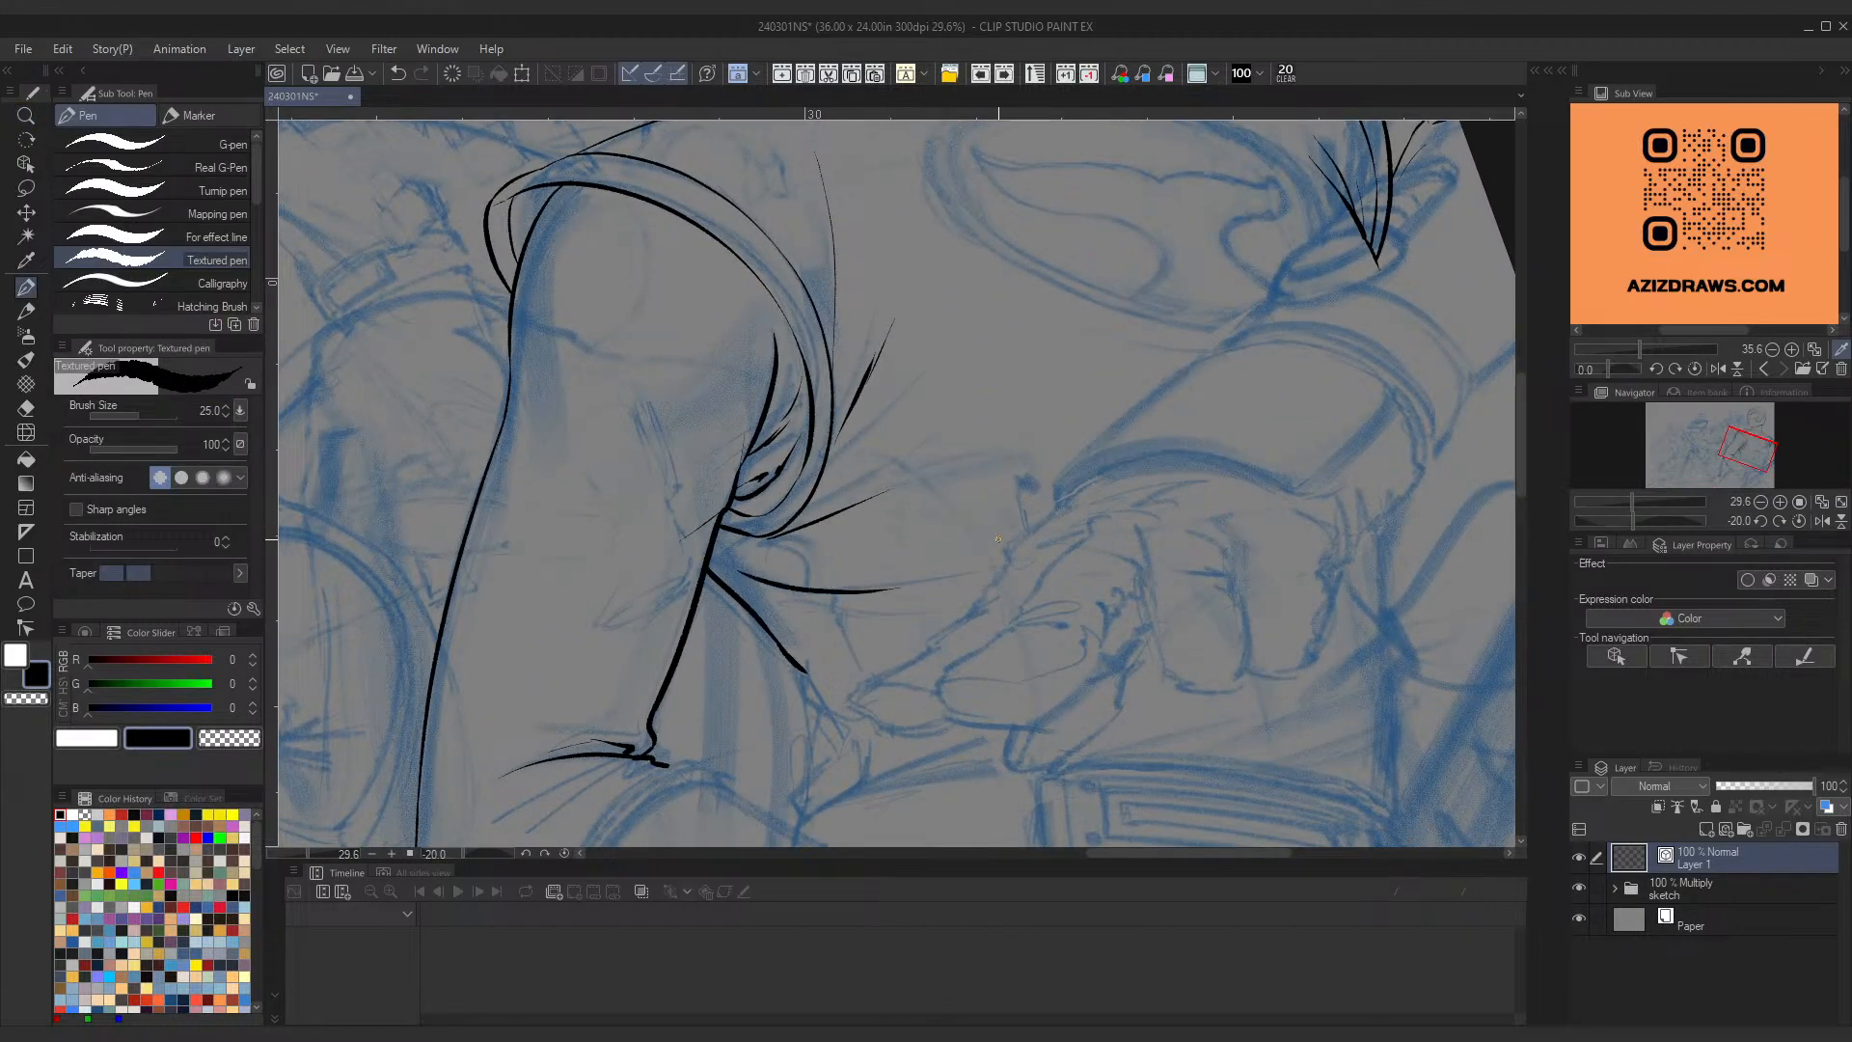
{"action": "key", "text": "ctrl+z"}
{"action": "left_click_drag", "start_coordinate": [735, 565], "coordinate": [938, 584]}
Step: Ink a second, shorter fold line just beneath the long curved torso fold
{"action": "mouse_move", "coordinate": [707, 544]}
{"action": "left_mouse_down"}
{"action": "mouse_move", "coordinate": [848, 393]}
{"action": "mouse_move", "coordinate": [984, 488]}
{"action": "mouse_move", "coordinate": [866, 390]}
{"action": "left_mouse_up"}
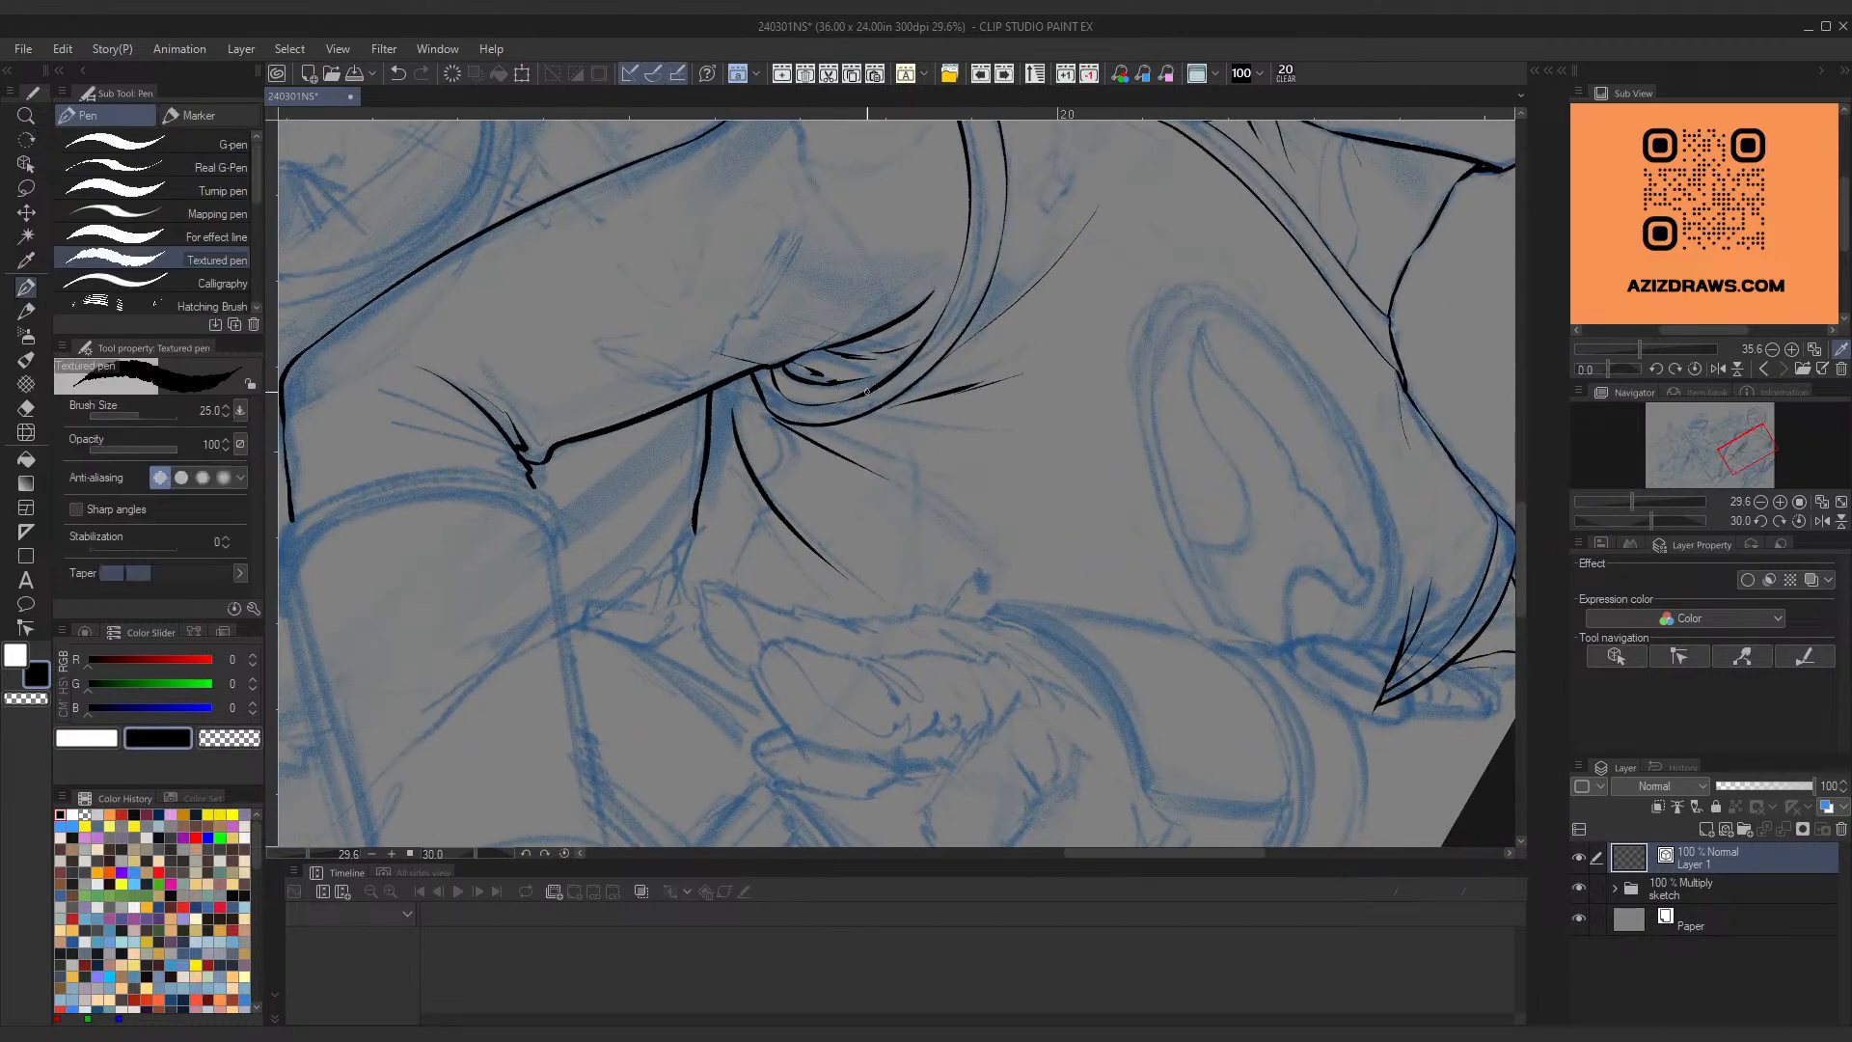
{"action": "left_click", "coordinate": [737, 436], "text": "ctrl"}
{"action": "mouse_move", "coordinate": [687, 488]}
{"action": "left_mouse_down"}
{"action": "mouse_move", "coordinate": [702, 465]}
{"action": "mouse_move", "coordinate": [757, 498]}
{"action": "mouse_move", "coordinate": [809, 577]}
{"action": "left_mouse_up"}
{"action": "key", "text": "ctrl+z"}
{"action": "left_click_drag", "start_coordinate": [746, 476], "coordinate": [811, 587]}
{"action": "key", "text": "ctrl+z"}
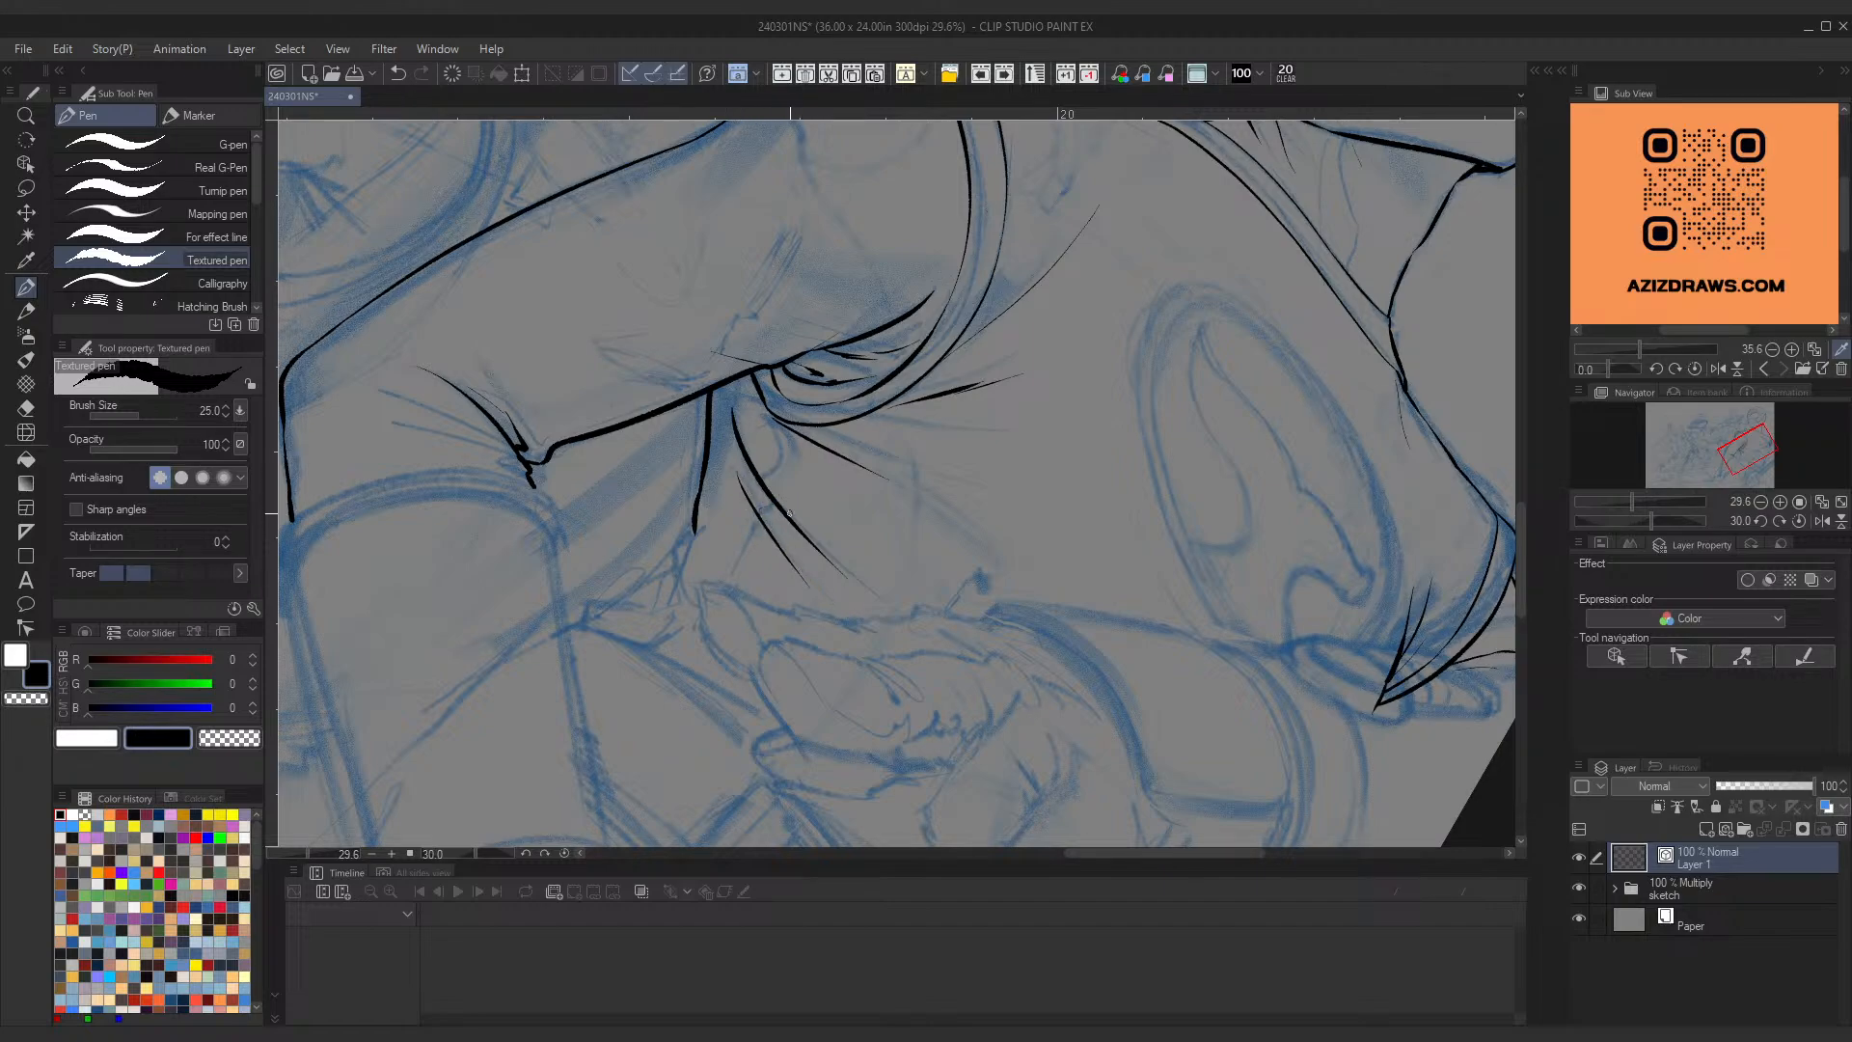
Step: Ink thin curved crease lines linking the sleeve band and the two torso folds
{"action": "key", "text": "ctrl+space"}
{"action": "left_click_drag", "start_coordinate": [758, 501], "coordinate": [820, 434]}
{"action": "left_click_drag", "start_coordinate": [761, 544], "coordinate": [795, 514]}
{"action": "key", "text": "ctrl+z"}
{"action": "left_click_drag", "start_coordinate": [759, 536], "coordinate": [816, 500]}
{"action": "left_click_drag", "start_coordinate": [763, 426], "coordinate": [826, 292]}
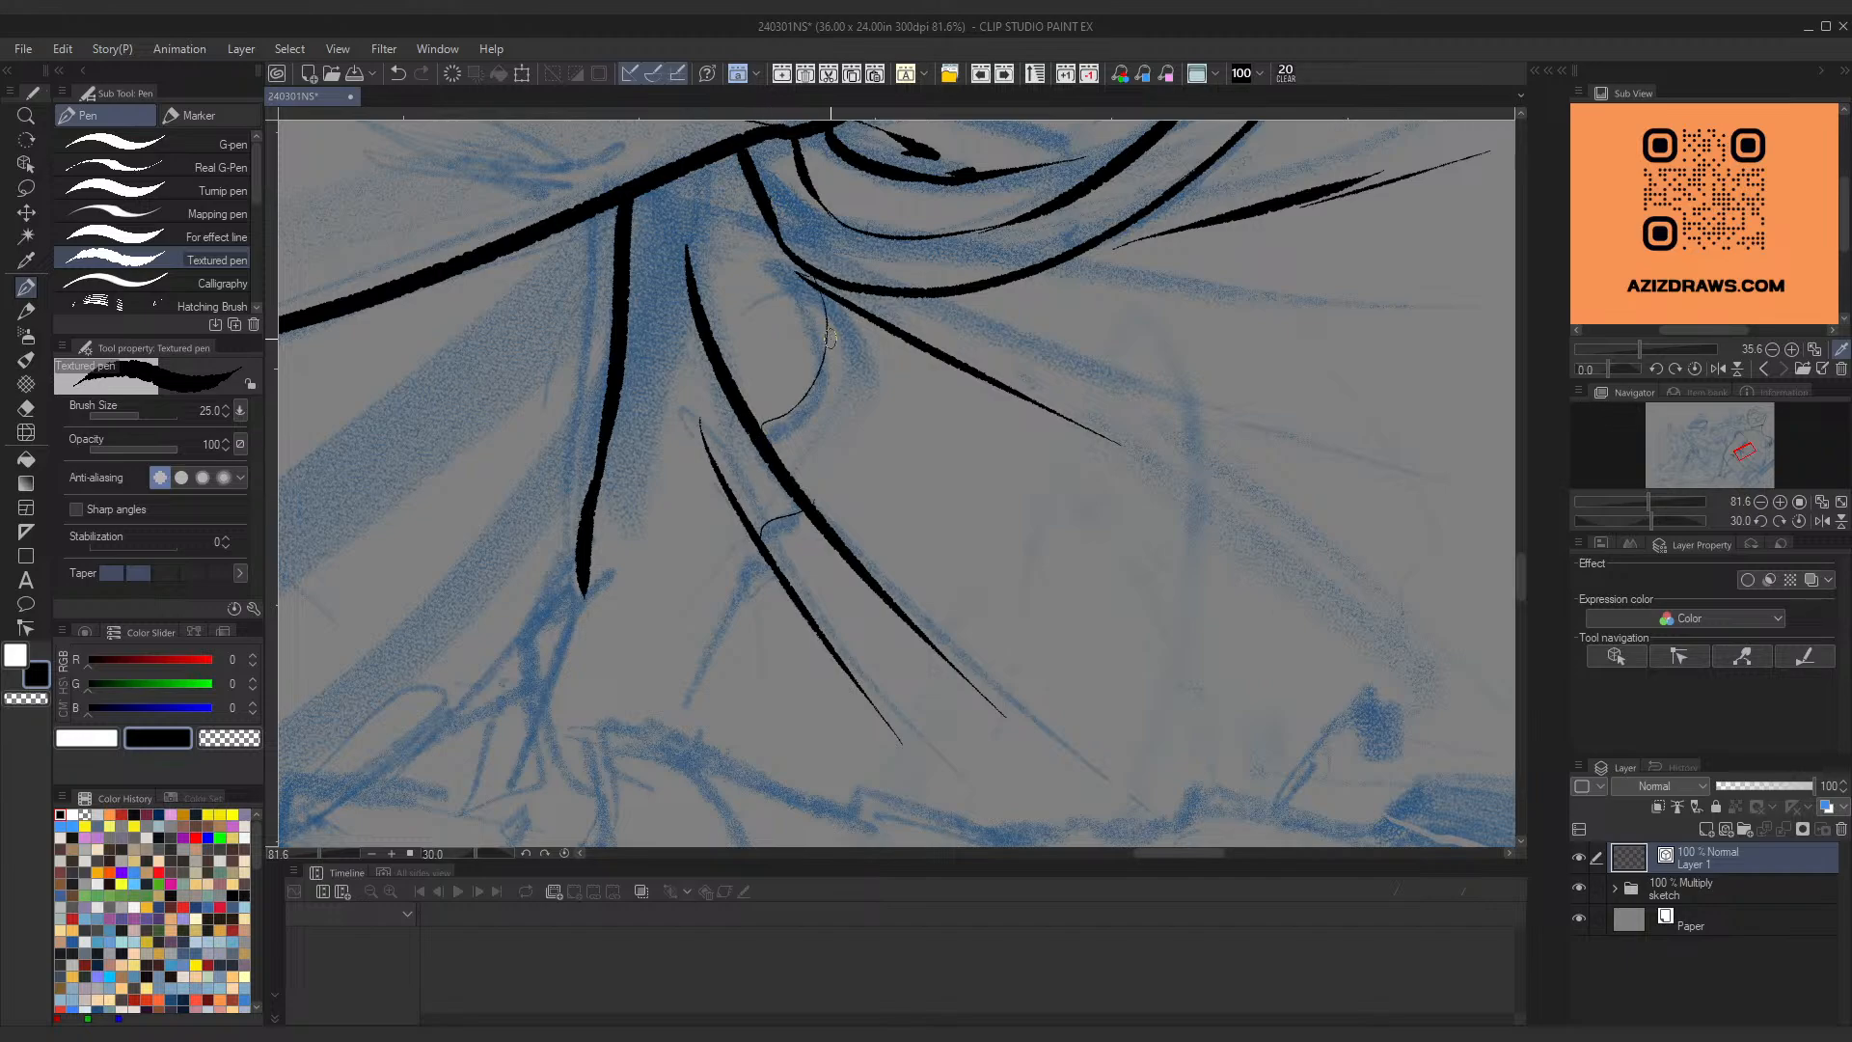
{"action": "key", "text": "ctrl+z"}
{"action": "left_click_drag", "start_coordinate": [762, 431], "coordinate": [845, 309]}
Step: Ink a thin crease from the lower torso fold toward the fingertips of the far hand
{"action": "key", "text": "ctrl+space"}
{"action": "mouse_move", "coordinate": [851, 334]}
{"action": "left_mouse_down"}
{"action": "mouse_move", "coordinate": [769, 396]}
{"action": "mouse_move", "coordinate": [792, 387]}
{"action": "mouse_move", "coordinate": [748, 563]}
{"action": "mouse_move", "coordinate": [777, 548]}
{"action": "mouse_move", "coordinate": [780, 501]}
{"action": "mouse_move", "coordinate": [754, 557]}
{"action": "mouse_move", "coordinate": [802, 464]}
{"action": "mouse_move", "coordinate": [756, 535]}
{"action": "mouse_move", "coordinate": [782, 491]}
{"action": "mouse_move", "coordinate": [766, 524]}
{"action": "mouse_move", "coordinate": [781, 496]}
{"action": "mouse_move", "coordinate": [761, 537]}
{"action": "left_mouse_up"}
{"action": "key", "text": "ctrl+z"}
{"action": "key", "text": "ctrl+z"}
{"action": "key", "text": "ctrl+z"}
{"action": "key", "text": "ctrl+z"}
Step: Ink the small notch in the torso's side contour where the line below the armpit ends
{"action": "key", "text": "ctrl+space"}
{"action": "left_click_drag", "start_coordinate": [794, 423], "coordinate": [716, 490]}
{"action": "key", "text": "shift+space"}
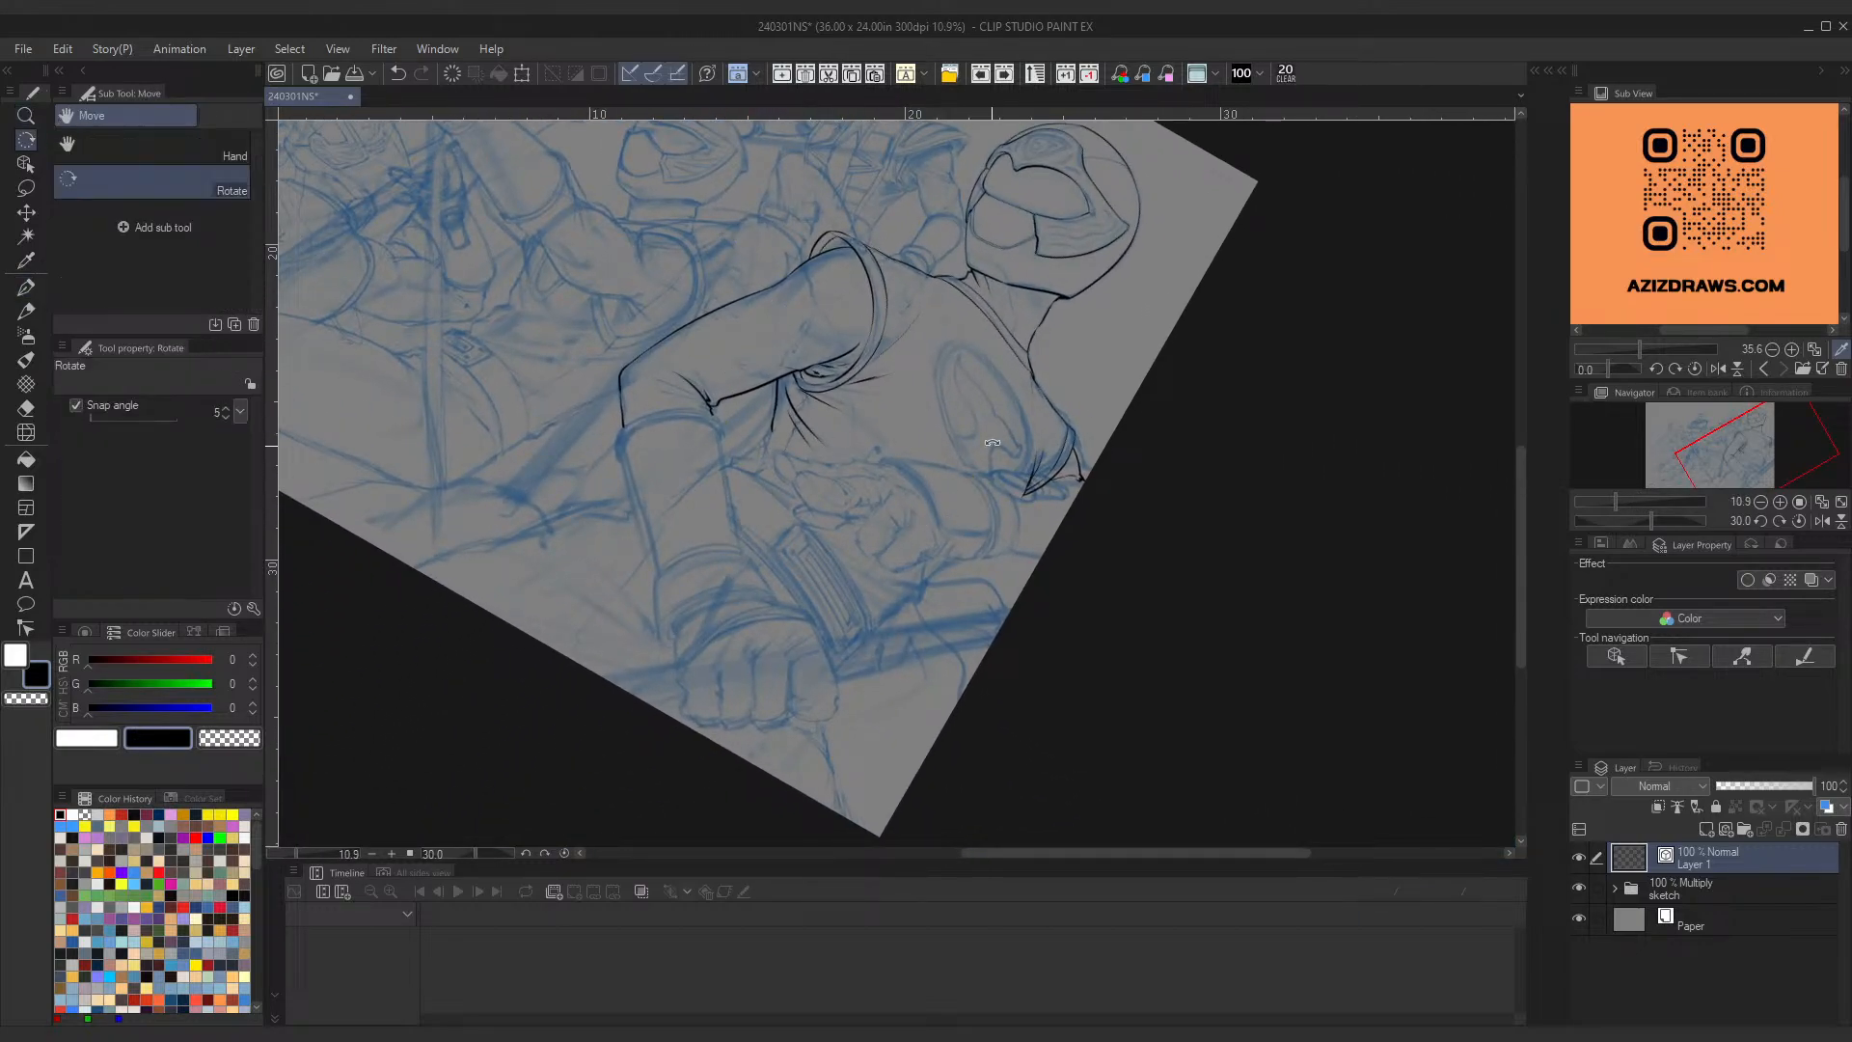
{"action": "left_click_drag", "start_coordinate": [851, 473], "coordinate": [873, 418]}
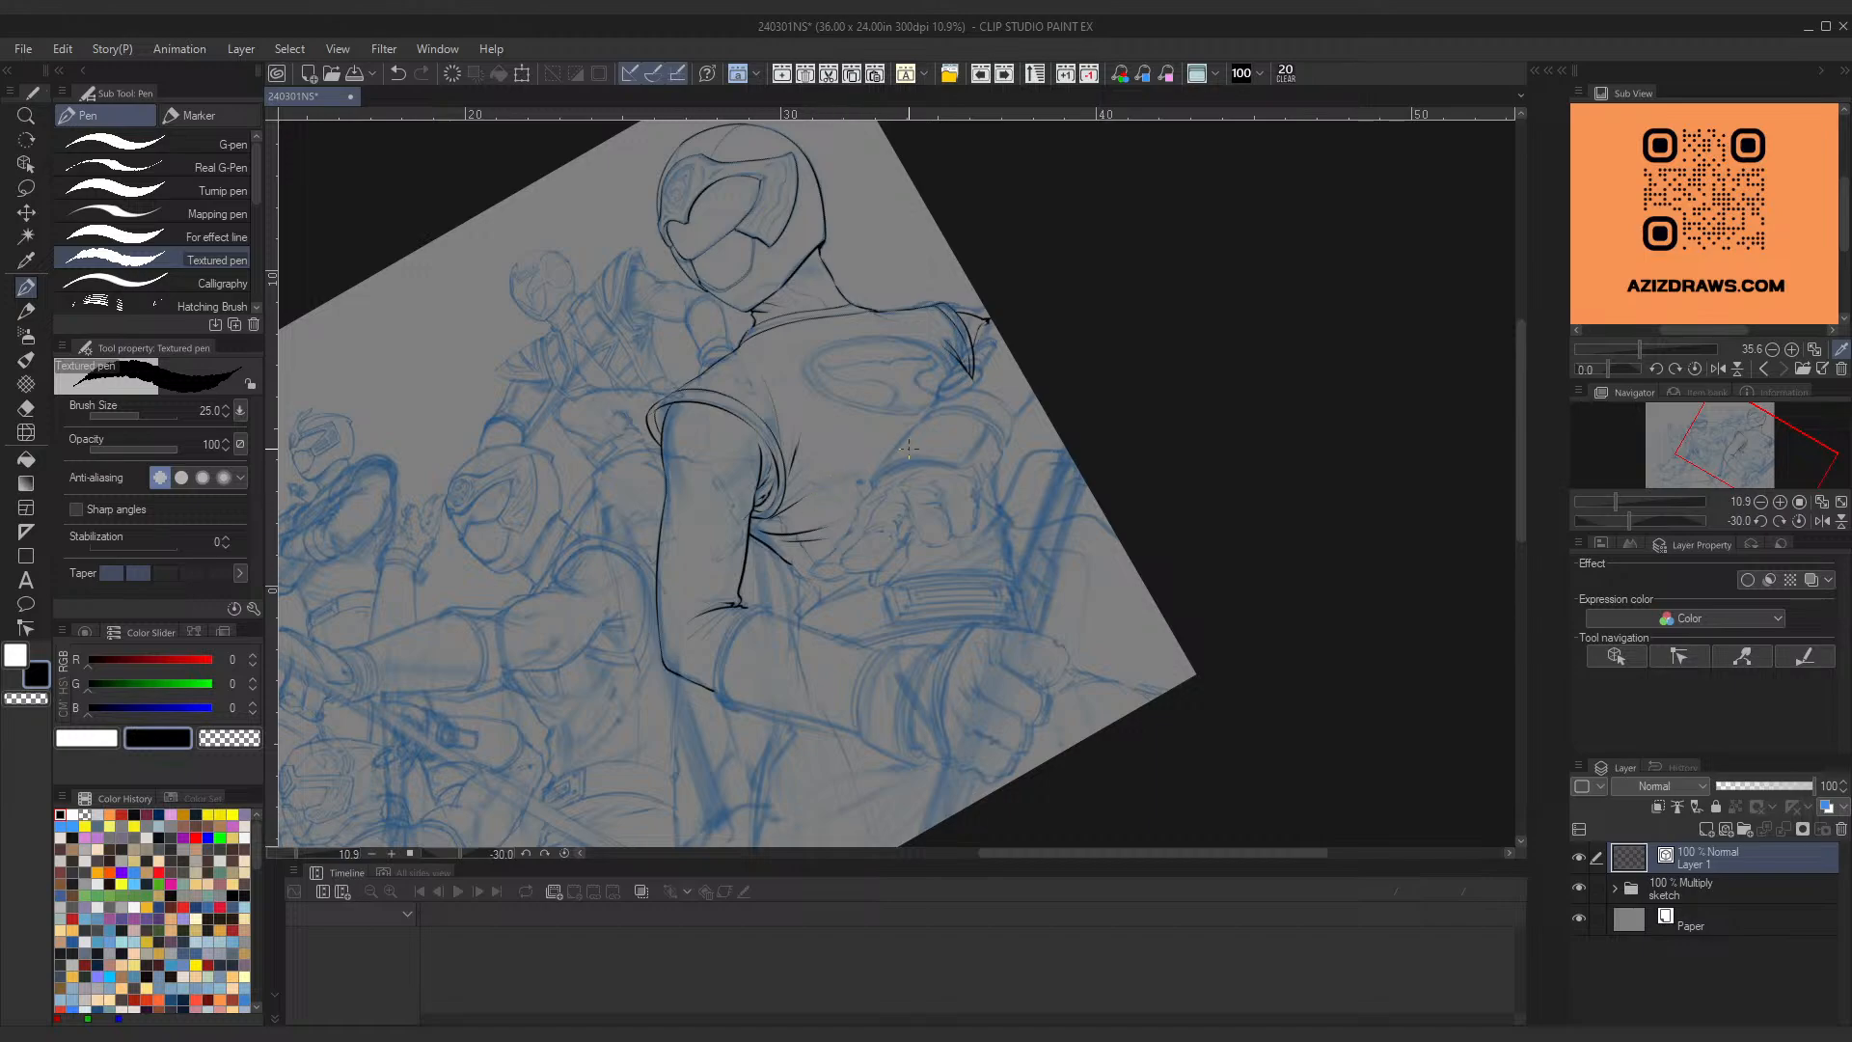
{"action": "key", "text": "ctrl+space"}
{"action": "left_click_drag", "start_coordinate": [793, 484], "coordinate": [845, 438]}
{"action": "key", "text": "ctrl+space"}
{"action": "key", "text": "space"}
{"action": "left_click_drag", "start_coordinate": [907, 572], "coordinate": [827, 438]}
{"action": "key", "text": "ctrl+space"}
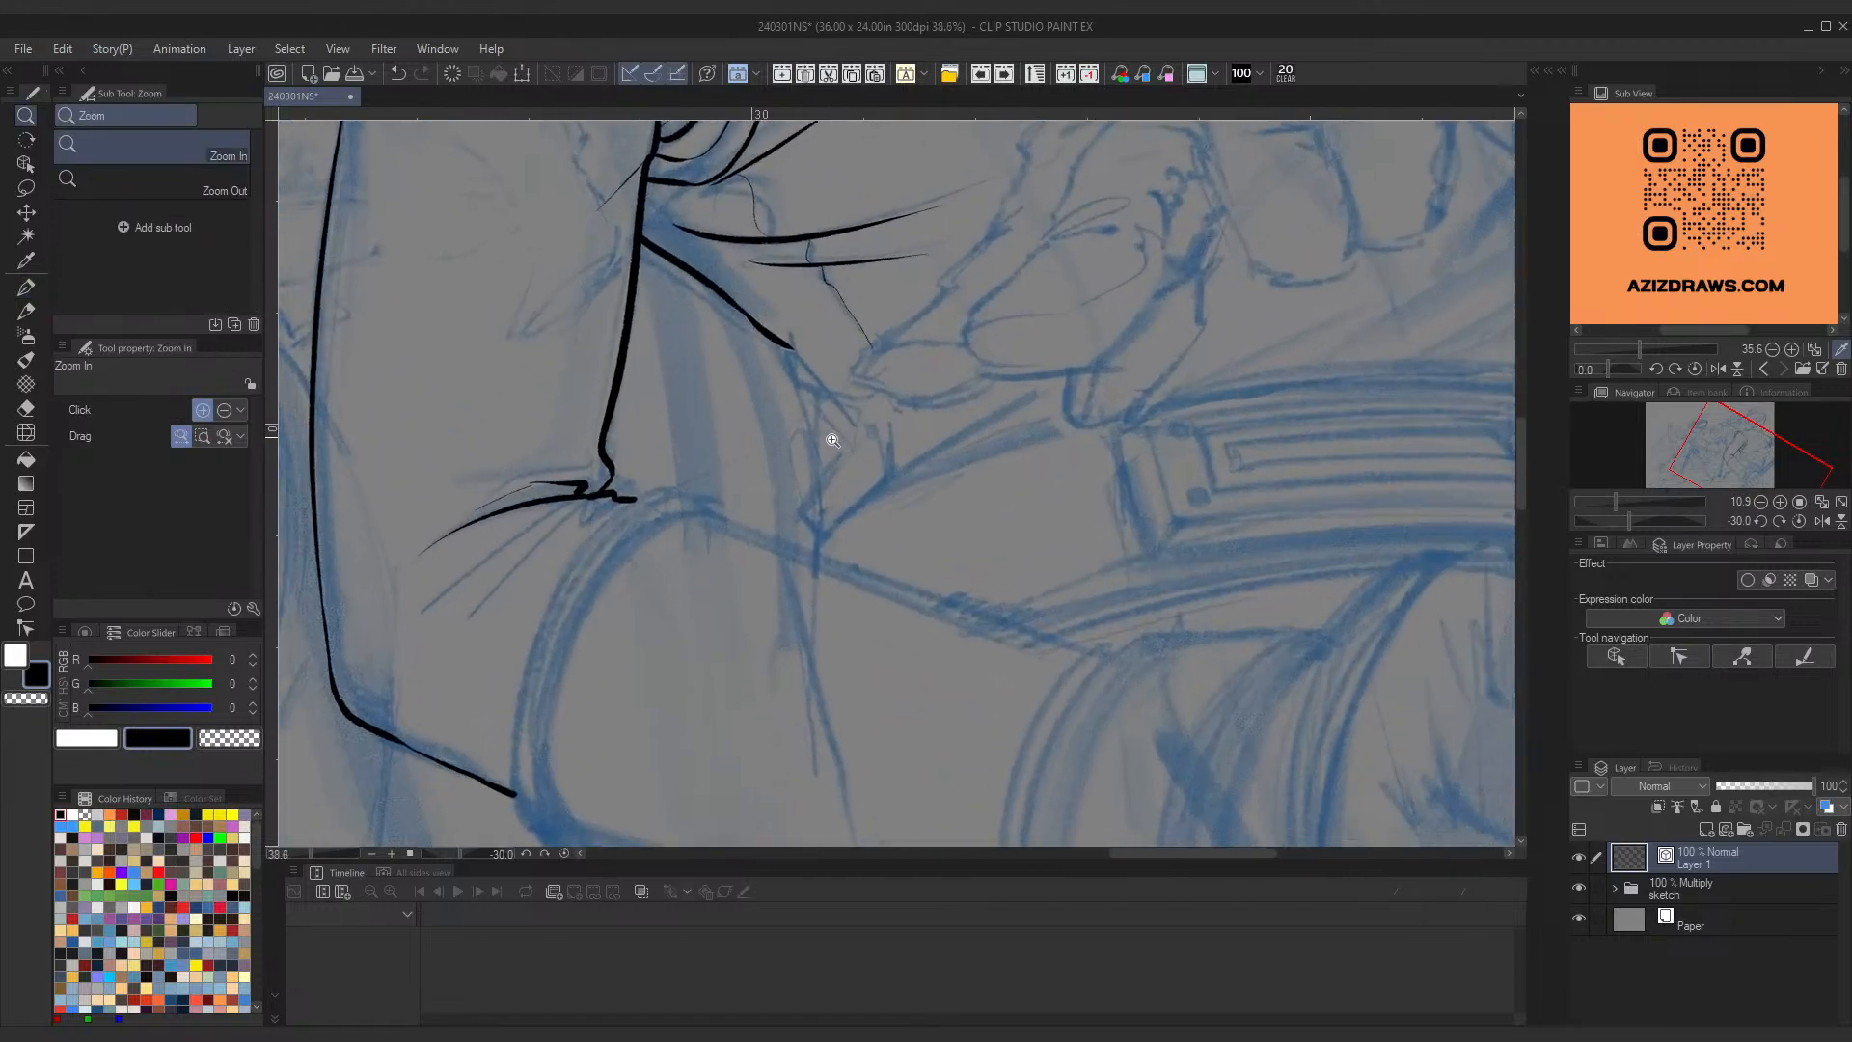
{"action": "mouse_move", "coordinate": [792, 348]}
{"action": "left_mouse_down"}
{"action": "mouse_move", "coordinate": [837, 358]}
{"action": "mouse_move", "coordinate": [839, 404]}
{"action": "mouse_move", "coordinate": [792, 364]}
{"action": "mouse_move", "coordinate": [868, 399]}
{"action": "left_mouse_up"}
{"action": "key", "text": "ctrl+z"}
{"action": "key", "text": "ctrl+z"}
Step: Ink the torso's side contour from the notch down to the sketched forearm
{"action": "scroll", "coordinate": [816, 385], "scroll_direction": "down", "scroll_amount": 2}
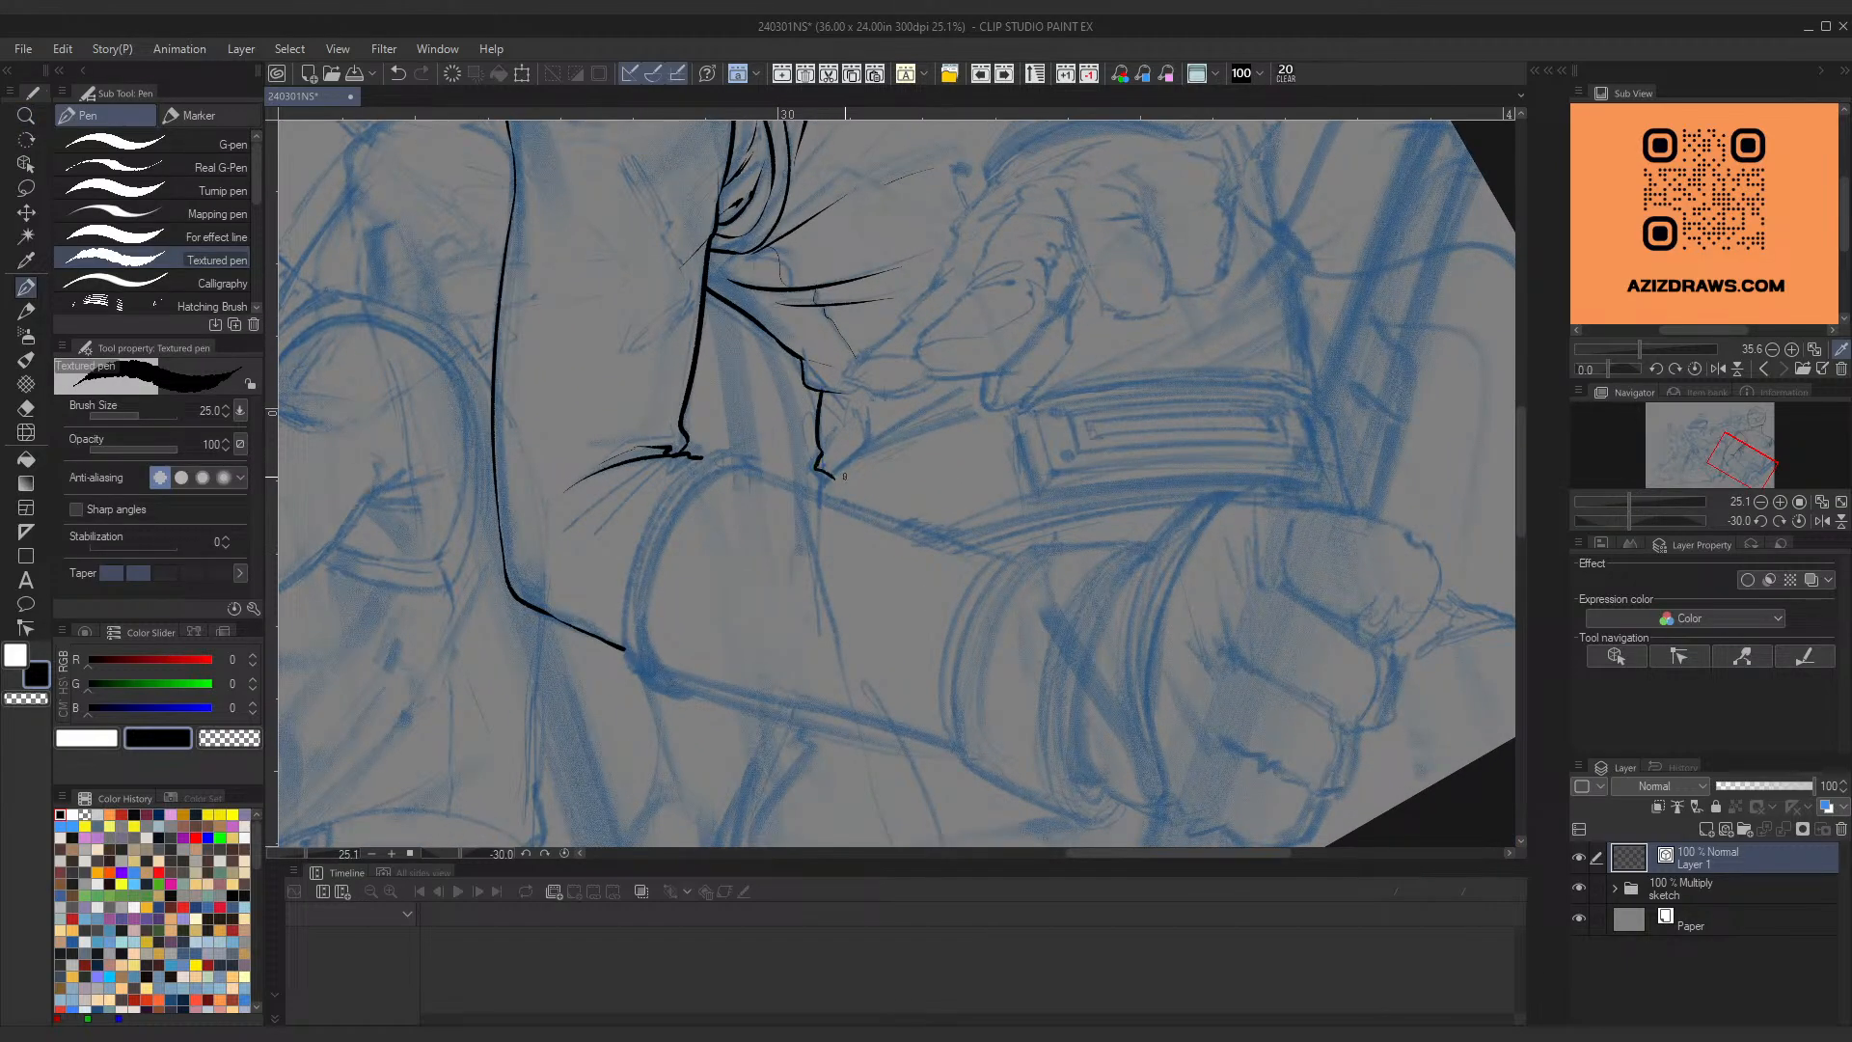
{"action": "key", "text": "ctrl+z"}
{"action": "left_click_drag", "start_coordinate": [825, 481], "coordinate": [818, 391]}
Step: Add an outlined tip to the main elbow crease and ink another fold line beneath it
{"action": "scroll", "coordinate": [808, 204], "scroll_direction": "down", "scroll_amount": 2}
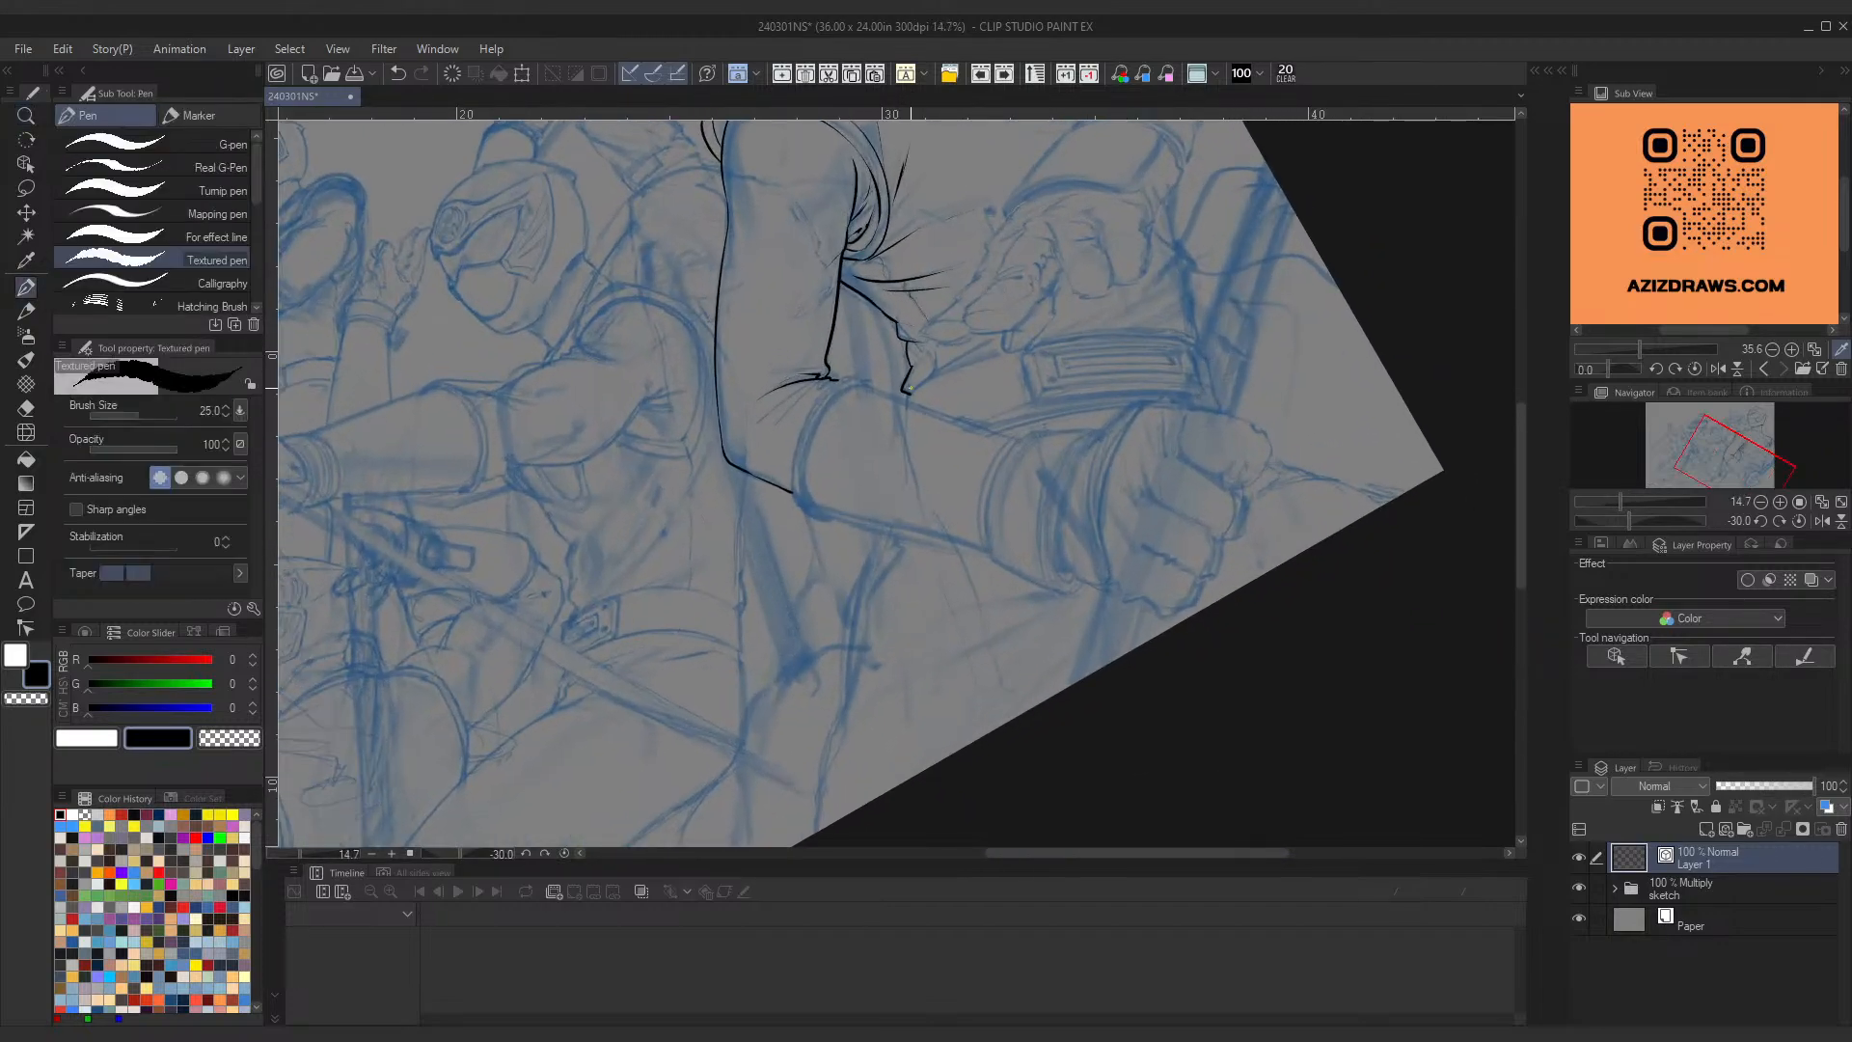
{"action": "left_click_drag", "start_coordinate": [955, 326], "coordinate": [853, 580]}
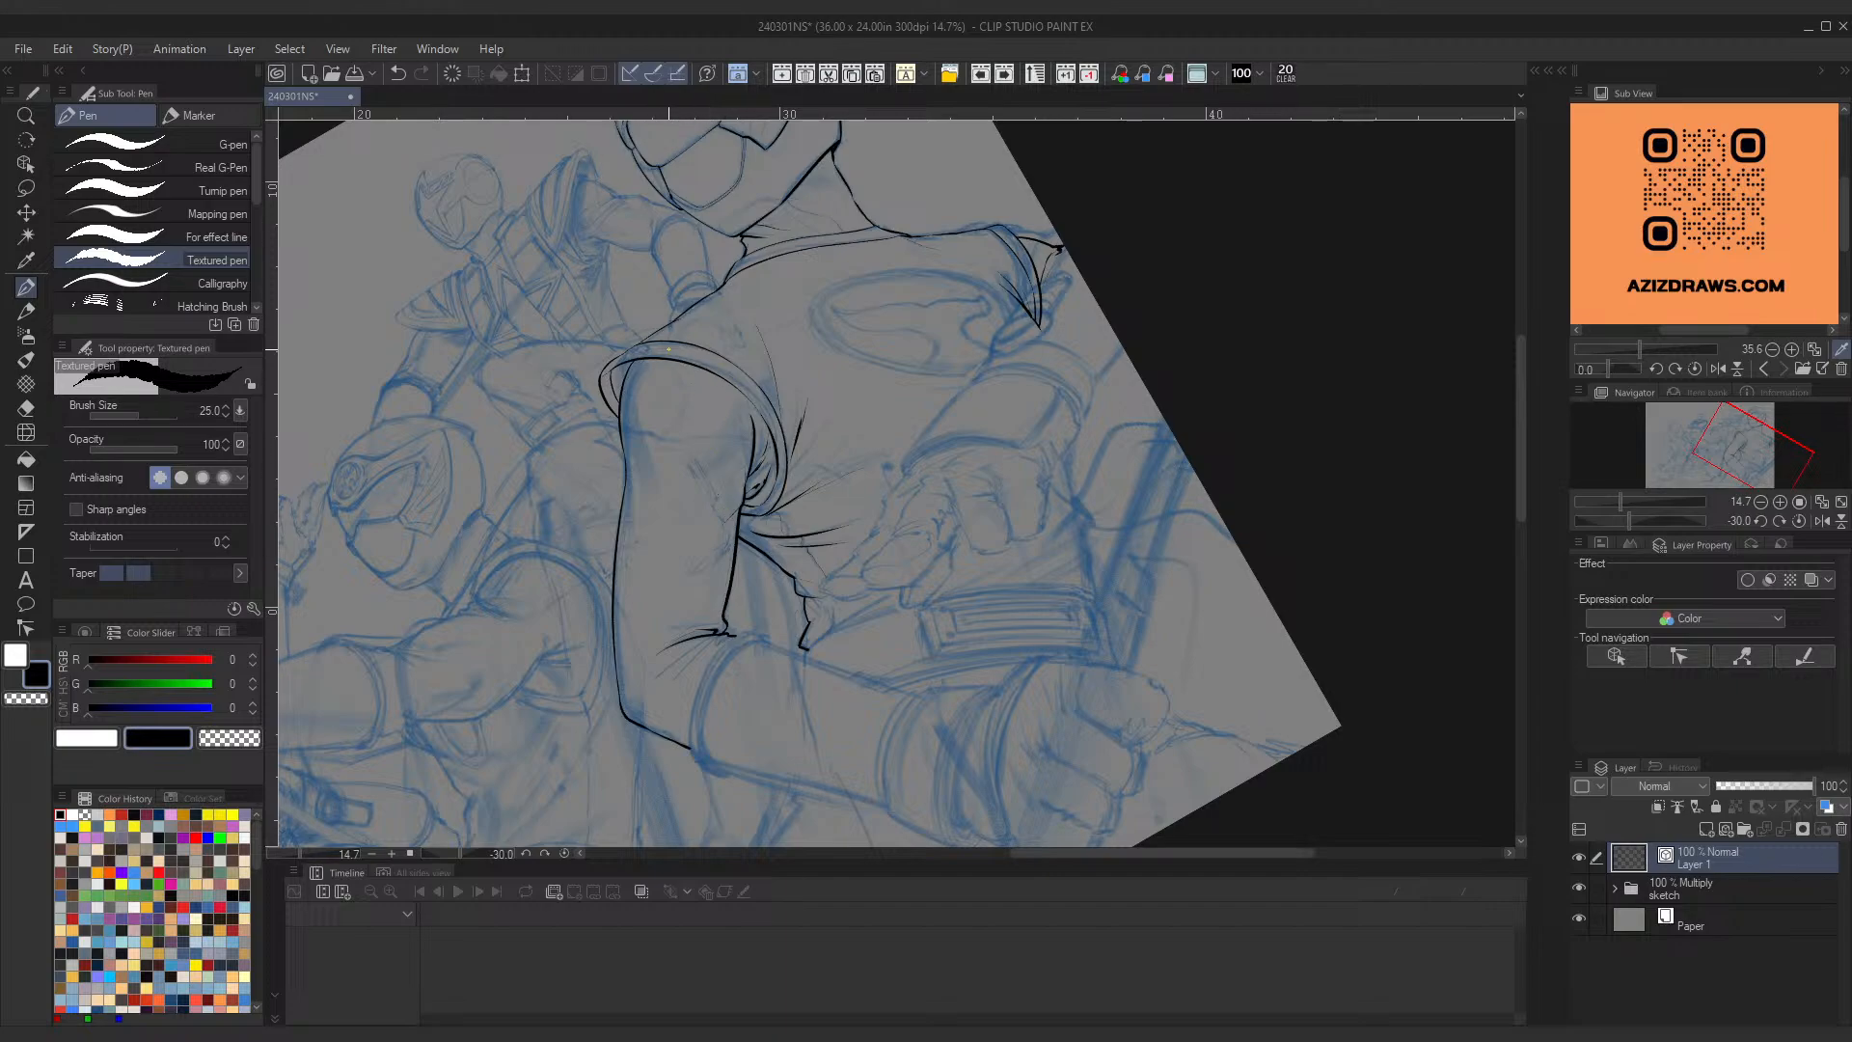
{"action": "key", "text": "ctrl+space"}
{"action": "mouse_move", "coordinate": [653, 668]}
{"action": "left_mouse_down"}
{"action": "mouse_move", "coordinate": [733, 628]}
{"action": "mouse_move", "coordinate": [718, 602]}
{"action": "mouse_move", "coordinate": [775, 566]}
{"action": "left_mouse_up"}
{"action": "key", "text": "ctrl+z"}
{"action": "left_click_drag", "start_coordinate": [656, 641], "coordinate": [786, 566]}
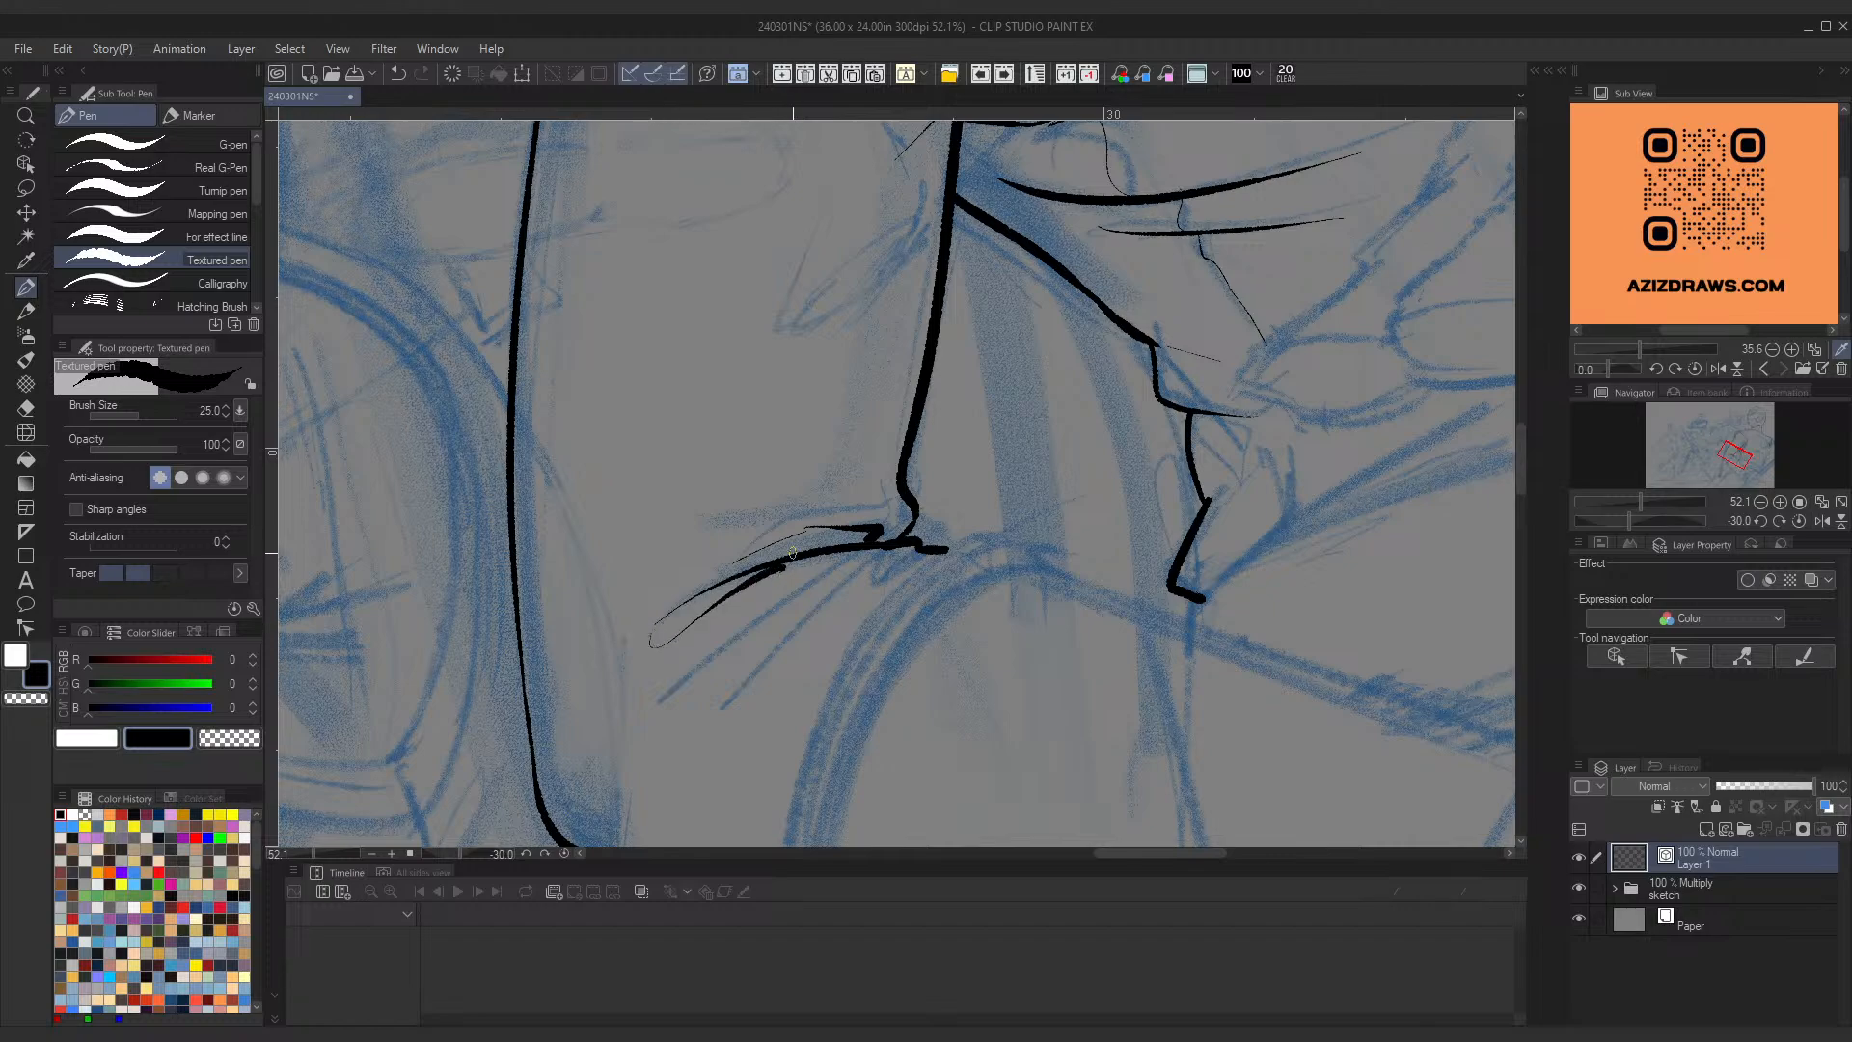
{"action": "key", "text": "ctrl+z"}
{"action": "left_click_drag", "start_coordinate": [645, 653], "coordinate": [757, 579]}
{"action": "left_click_drag", "start_coordinate": [640, 644], "coordinate": [649, 686]}
{"action": "left_click_drag", "start_coordinate": [852, 550], "coordinate": [719, 658]}
Step: Ink the diagonal fold rising from the torso's near side at the waist, with a thin crease beside its base
{"action": "key", "text": "ctrl+space"}
{"action": "mouse_move", "coordinate": [906, 518]}
{"action": "left_mouse_down"}
{"action": "mouse_move", "coordinate": [827, 542]}
{"action": "mouse_move", "coordinate": [878, 526]}
{"action": "left_mouse_up"}
{"action": "key", "text": "space"}
{"action": "left_click_drag", "start_coordinate": [1183, 467], "coordinate": [836, 608]}
{"action": "left_click_drag", "start_coordinate": [747, 653], "coordinate": [845, 590]}
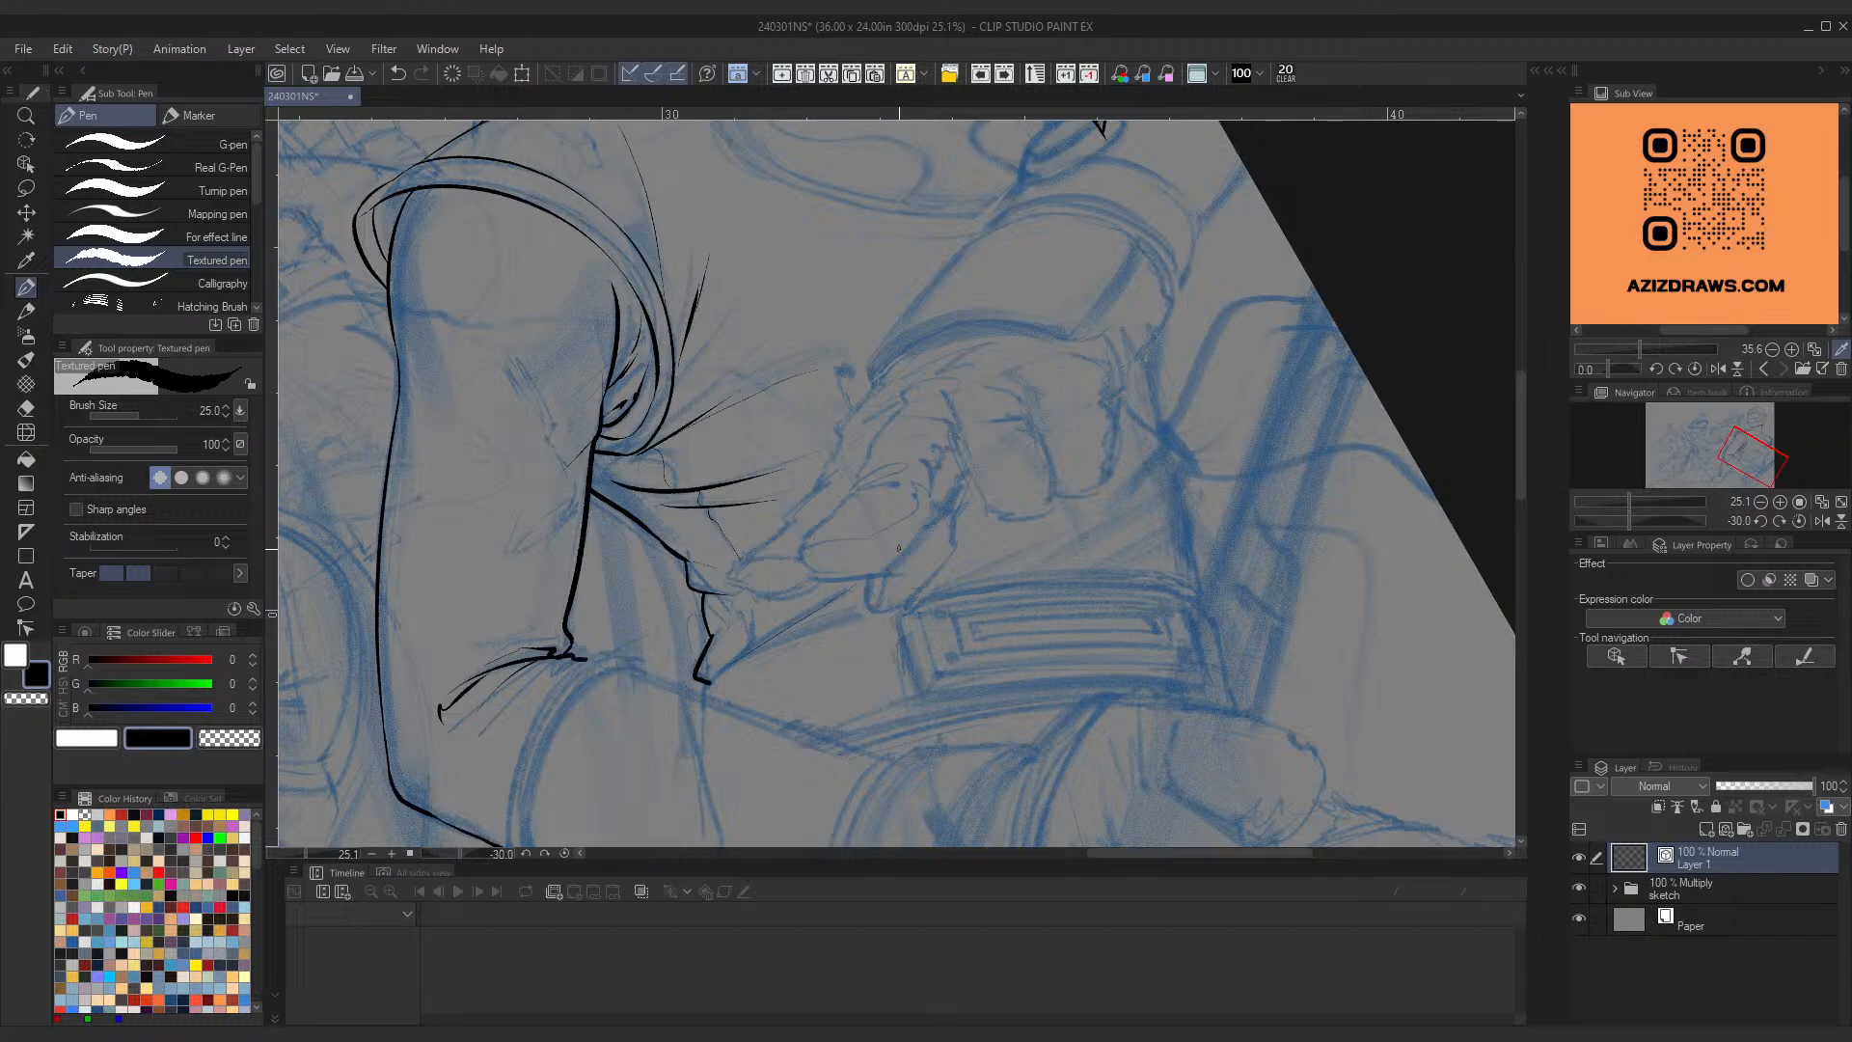
{"action": "mouse_move", "coordinate": [746, 655]}
{"action": "left_mouse_down"}
{"action": "mouse_move", "coordinate": [841, 590]}
{"action": "mouse_move", "coordinate": [743, 633]}
{"action": "mouse_move", "coordinate": [742, 614]}
{"action": "mouse_move", "coordinate": [740, 657]}
{"action": "left_mouse_up"}
{"action": "key", "text": "ctrl+z"}
Step: Ink the bent fold at the far side of the waist above the belt, with a thin looped tip at its lower end
{"action": "mouse_move", "coordinate": [848, 556]}
{"action": "left_mouse_down"}
{"action": "mouse_move", "coordinate": [778, 591]}
{"action": "mouse_move", "coordinate": [823, 582]}
{"action": "left_mouse_up"}
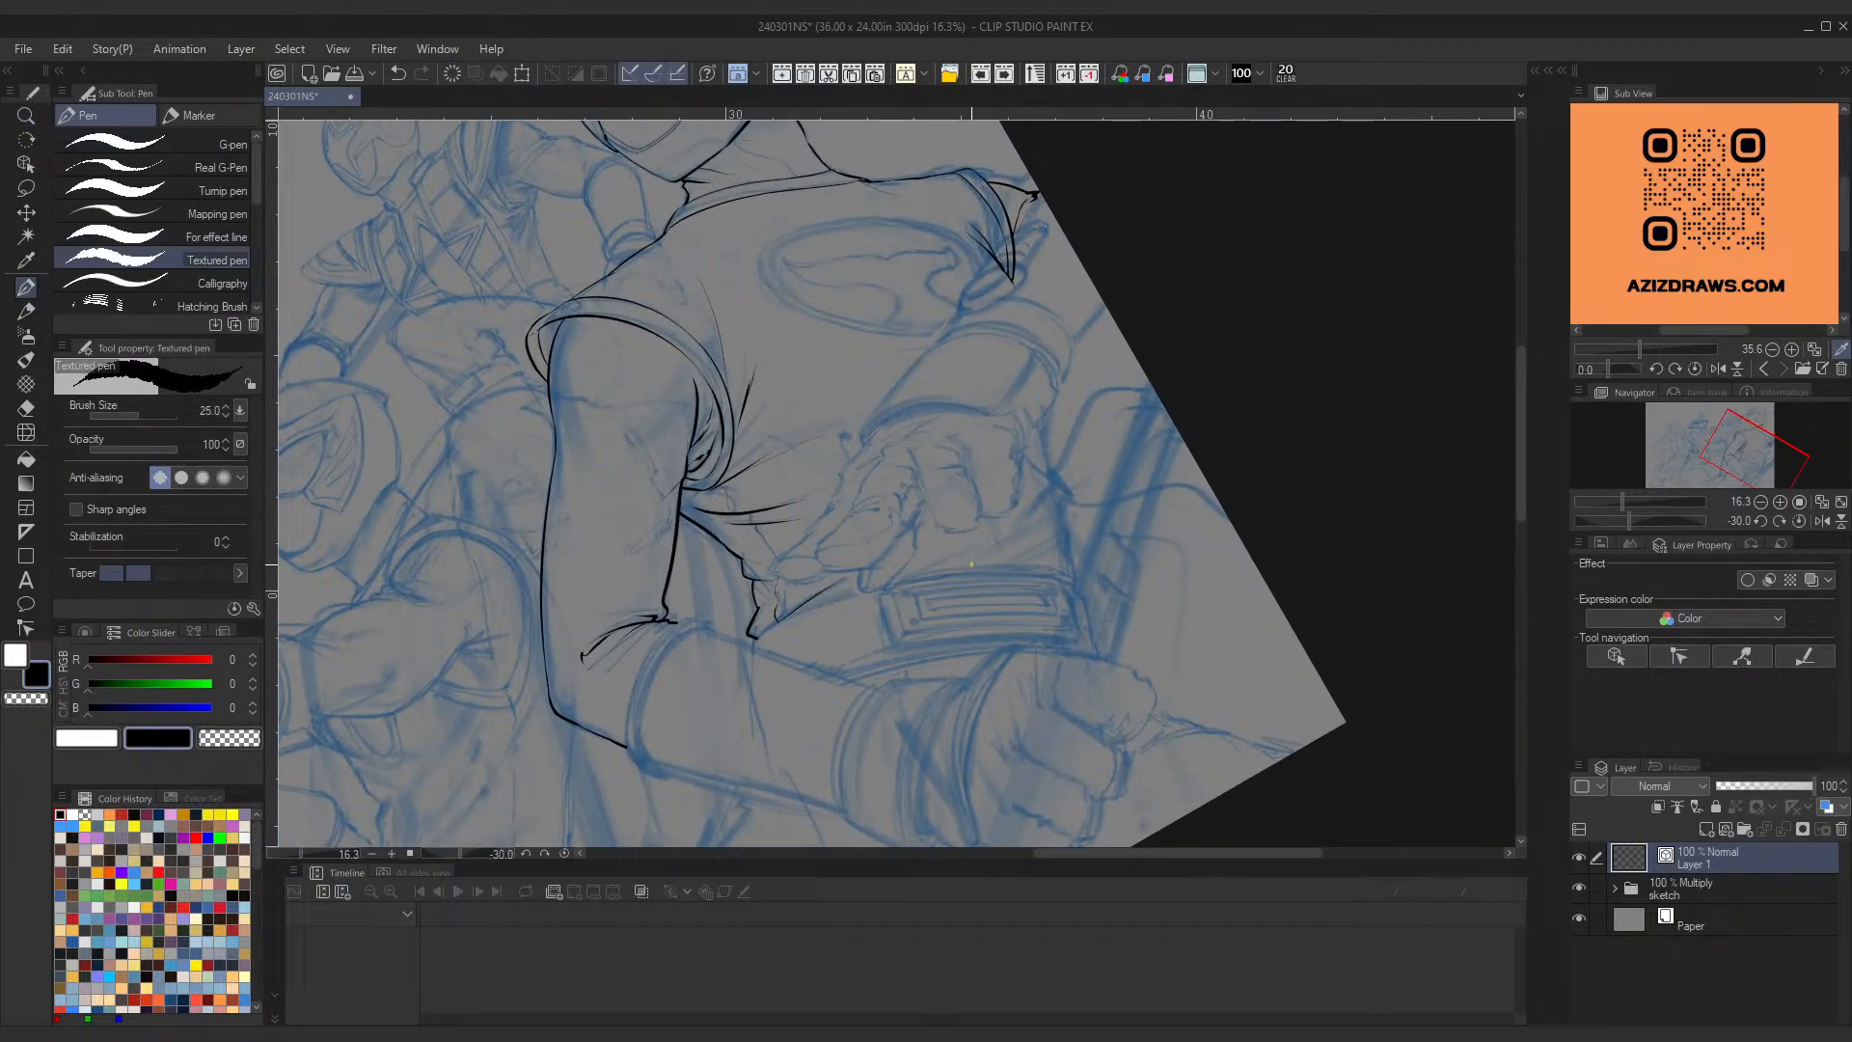
{"action": "left_click_drag", "start_coordinate": [972, 564], "coordinate": [1024, 536]}
{"action": "left_click_drag", "start_coordinate": [1114, 421], "coordinate": [1069, 515]}
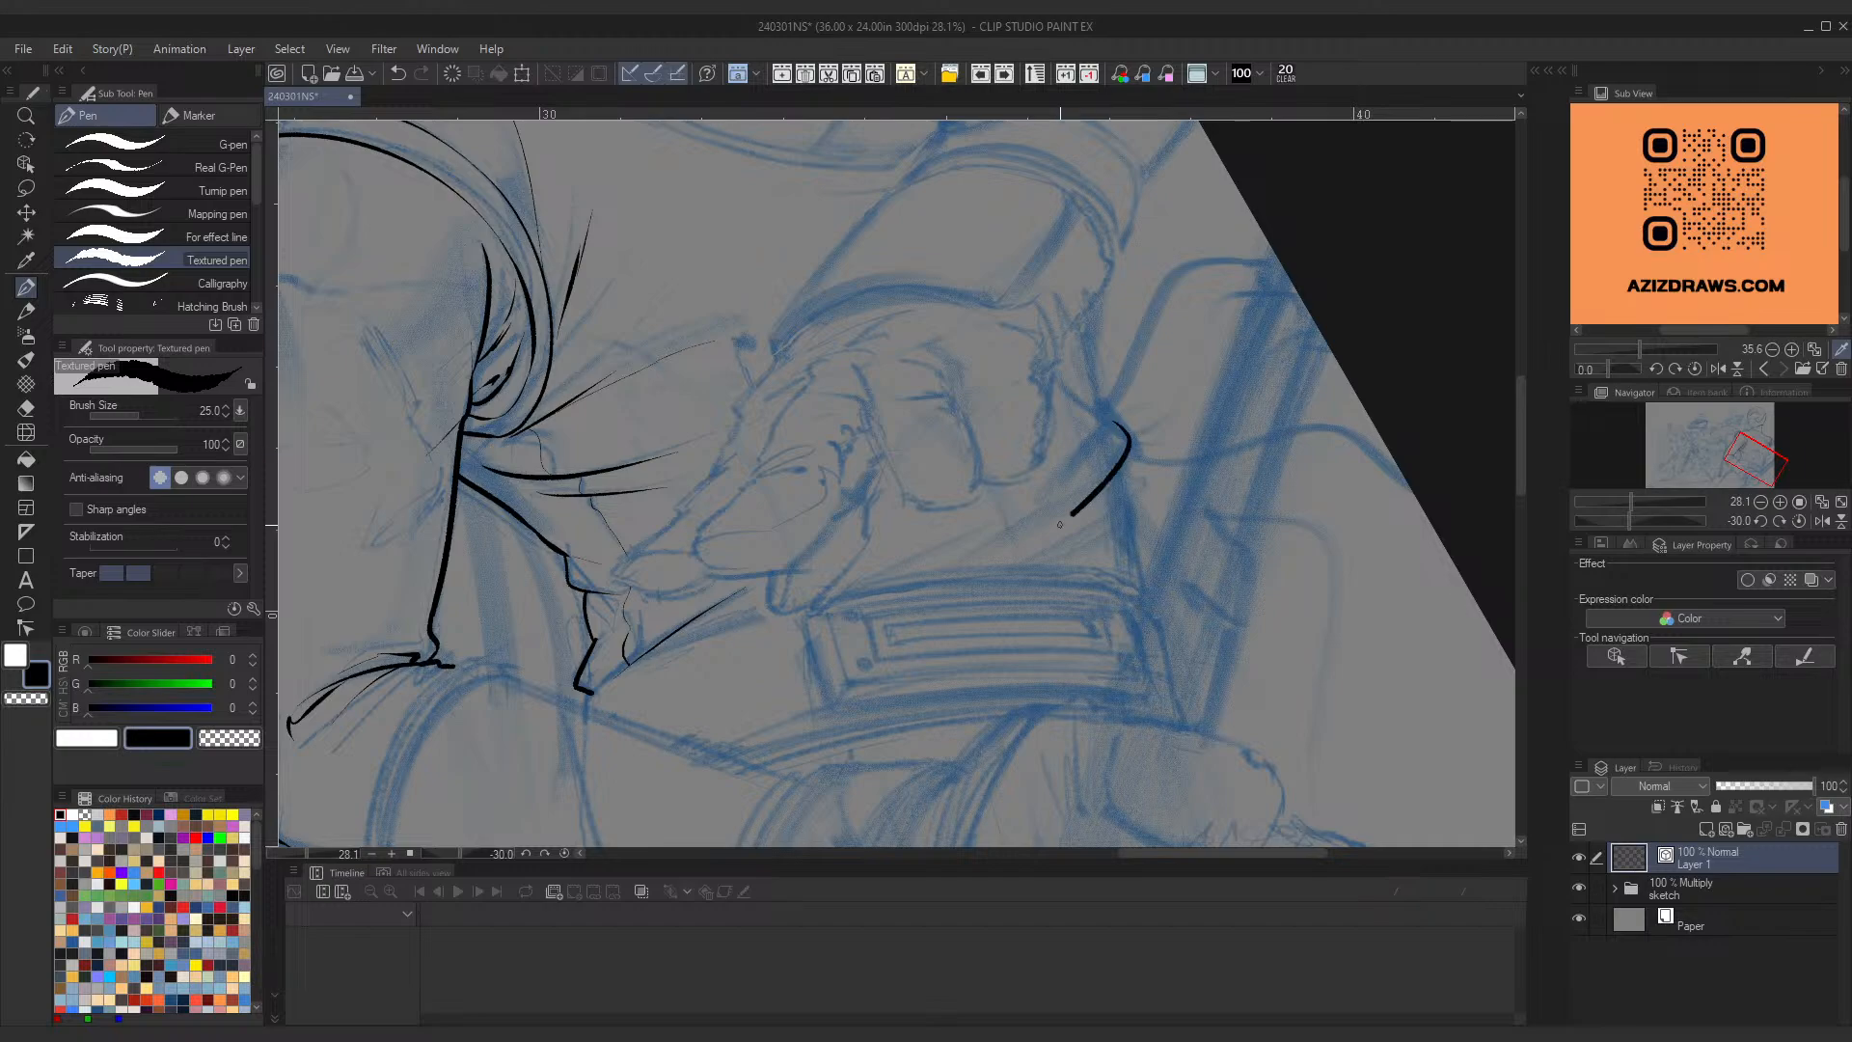
{"action": "key", "text": "ctrl+z"}
{"action": "left_click_drag", "start_coordinate": [1110, 422], "coordinate": [1069, 516]}
{"action": "key", "text": "ctrl+z"}
{"action": "left_click_drag", "start_coordinate": [1118, 439], "coordinate": [980, 571]}
{"action": "mouse_move", "coordinate": [1005, 426]}
{"action": "left_mouse_down"}
{"action": "mouse_move", "coordinate": [956, 461]}
{"action": "mouse_move", "coordinate": [1032, 430]}
{"action": "mouse_move", "coordinate": [1078, 503]}
{"action": "left_mouse_up"}
{"action": "key", "text": "ctrl+z"}
{"action": "mouse_move", "coordinate": [1093, 418]}
{"action": "left_mouse_down"}
{"action": "mouse_move", "coordinate": [1107, 455]}
{"action": "mouse_move", "coordinate": [1081, 492]}
{"action": "mouse_move", "coordinate": [1114, 440]}
{"action": "mouse_move", "coordinate": [1083, 496]}
{"action": "left_mouse_up"}
{"action": "key", "text": "ctrl+z"}
{"action": "key", "text": "ctrl+z"}
{"action": "mouse_move", "coordinate": [1086, 418]}
{"action": "left_mouse_down"}
{"action": "mouse_move", "coordinate": [1102, 466]}
{"action": "mouse_move", "coordinate": [1078, 498]}
{"action": "mouse_move", "coordinate": [1110, 440]}
{"action": "mouse_move", "coordinate": [1079, 502]}
{"action": "left_mouse_up"}
{"action": "key", "text": "ctrl+z"}
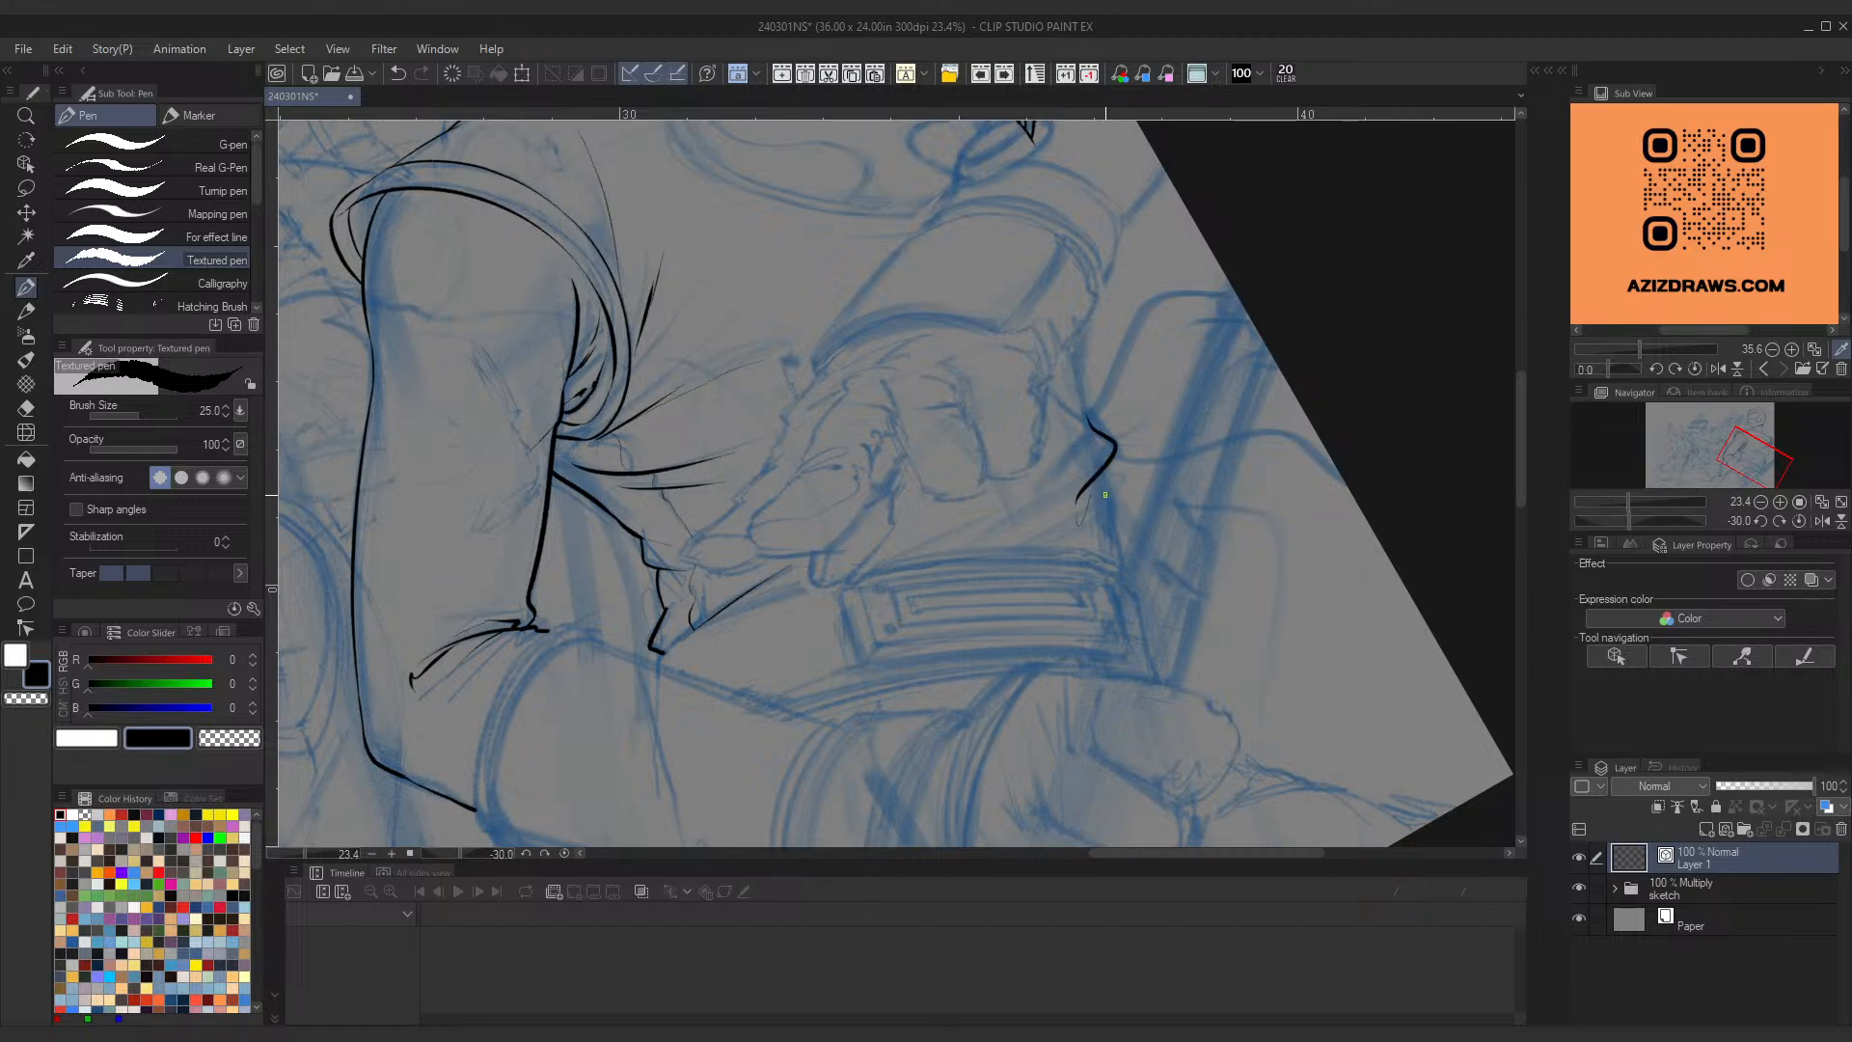
Step: Extend the torso's far contour from the waist fold up toward the far arm's wrist
{"action": "key", "text": "ctrl+space"}
{"action": "left_click_drag", "start_coordinate": [1065, 403], "coordinate": [1083, 447]}
{"action": "key", "text": "space"}
{"action": "key", "text": "ctrl+space"}
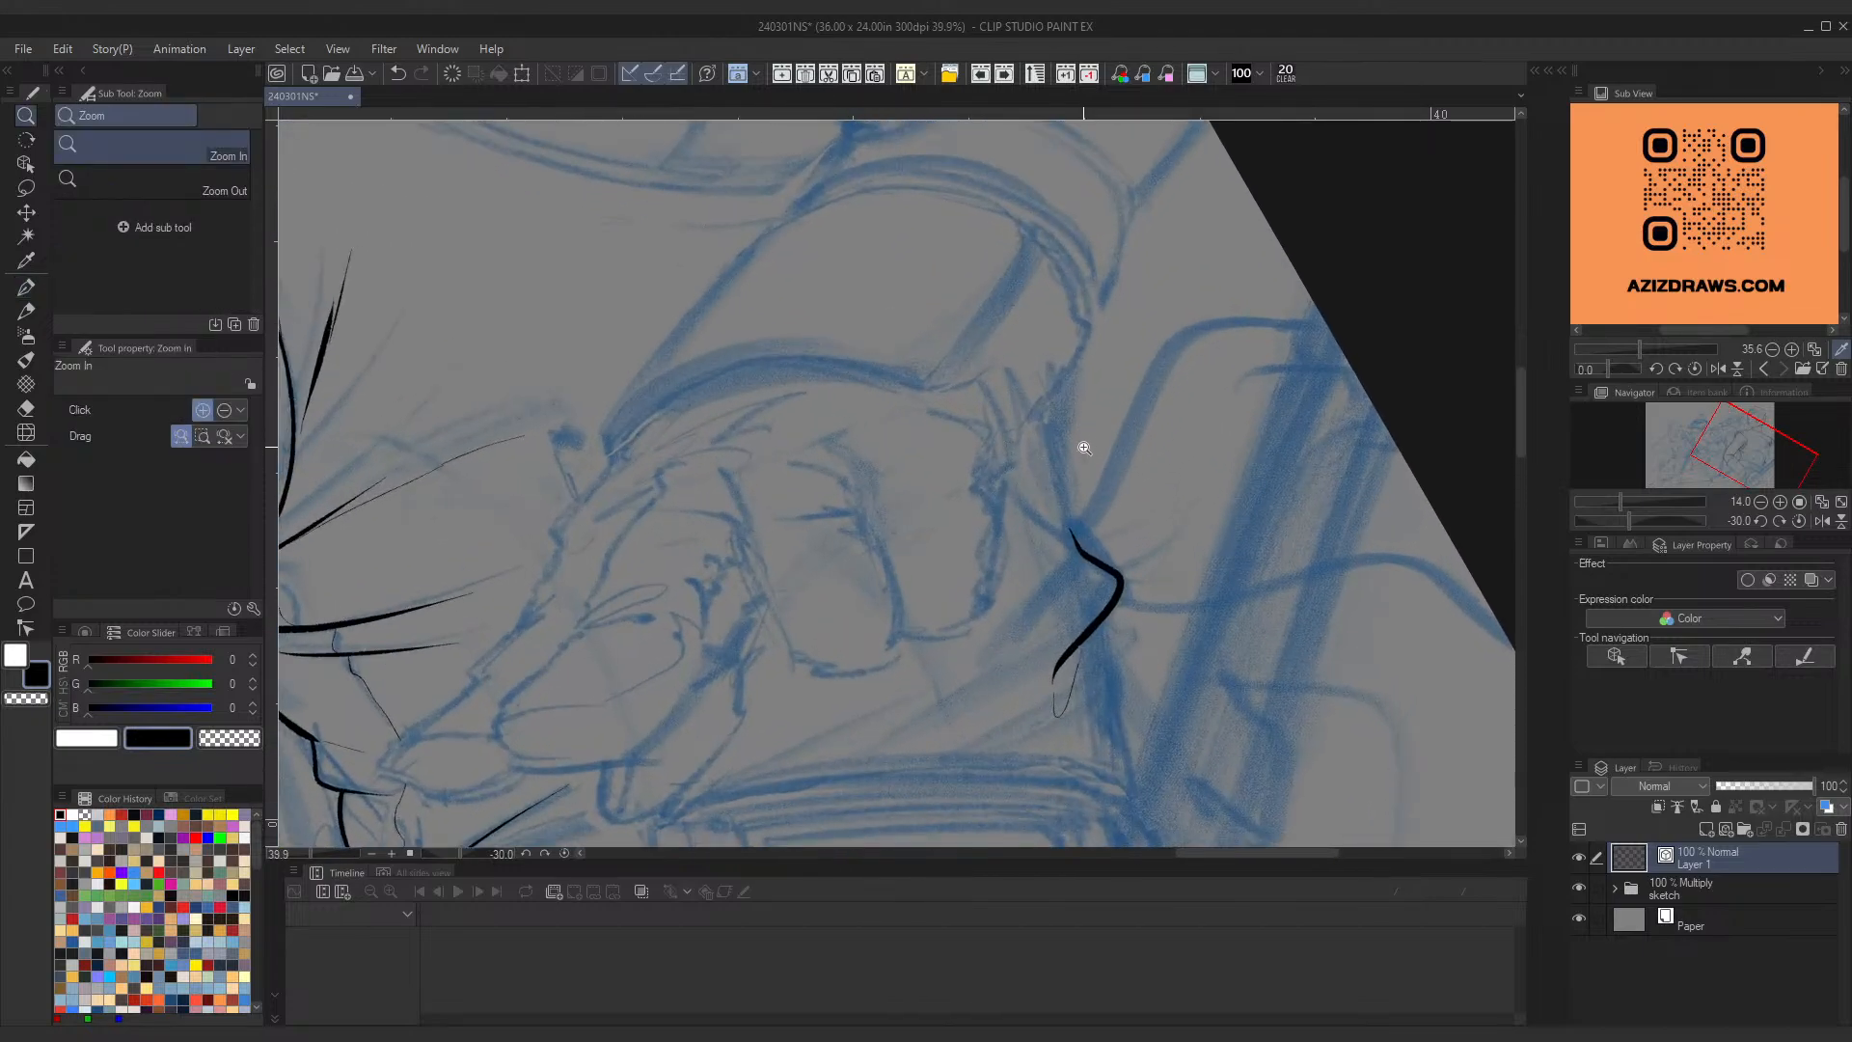
{"action": "left_click_drag", "start_coordinate": [1069, 521], "coordinate": [1054, 393]}
{"action": "key", "text": "ctrl+z"}
{"action": "left_click_drag", "start_coordinate": [1070, 532], "coordinate": [1059, 401]}
{"action": "key", "text": "ctrl+z"}
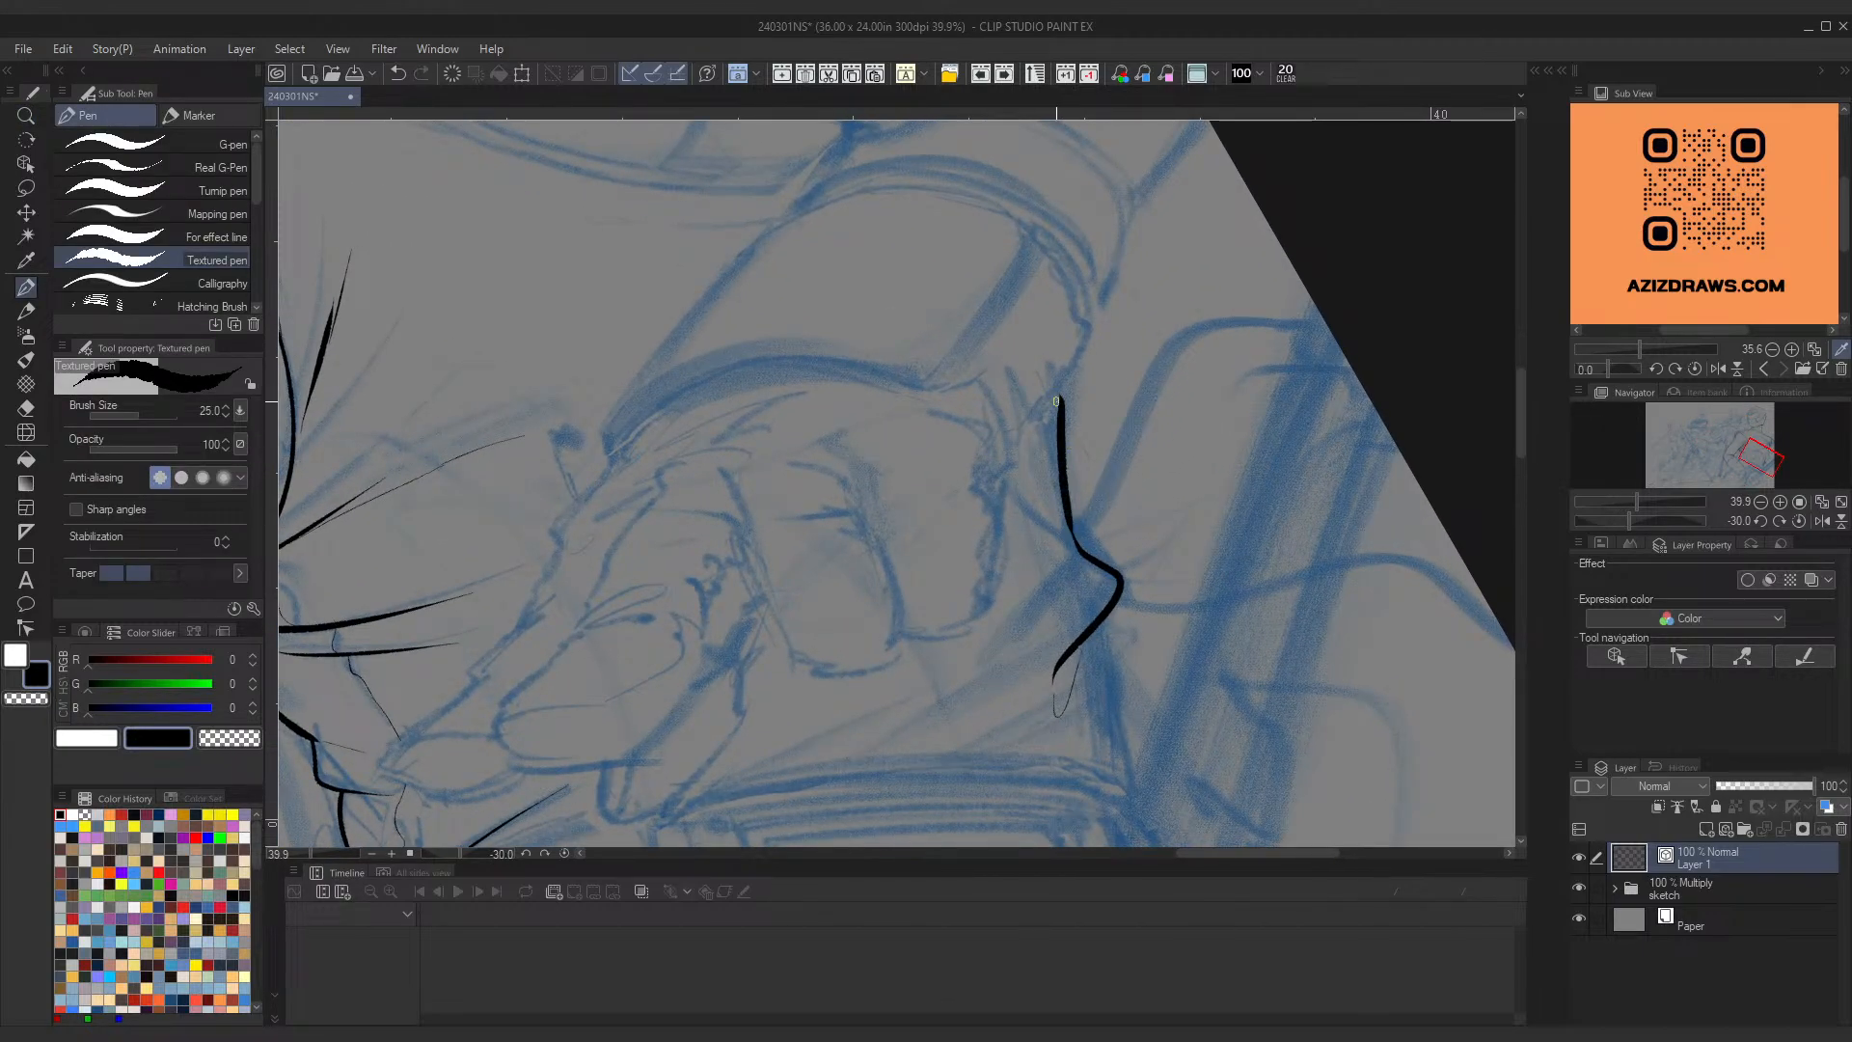
Step: Ink the torso's far contour from the waist fold down toward the belt
{"action": "key", "text": "ctrl+space"}
{"action": "left_click_drag", "start_coordinate": [997, 398], "coordinate": [951, 419]}
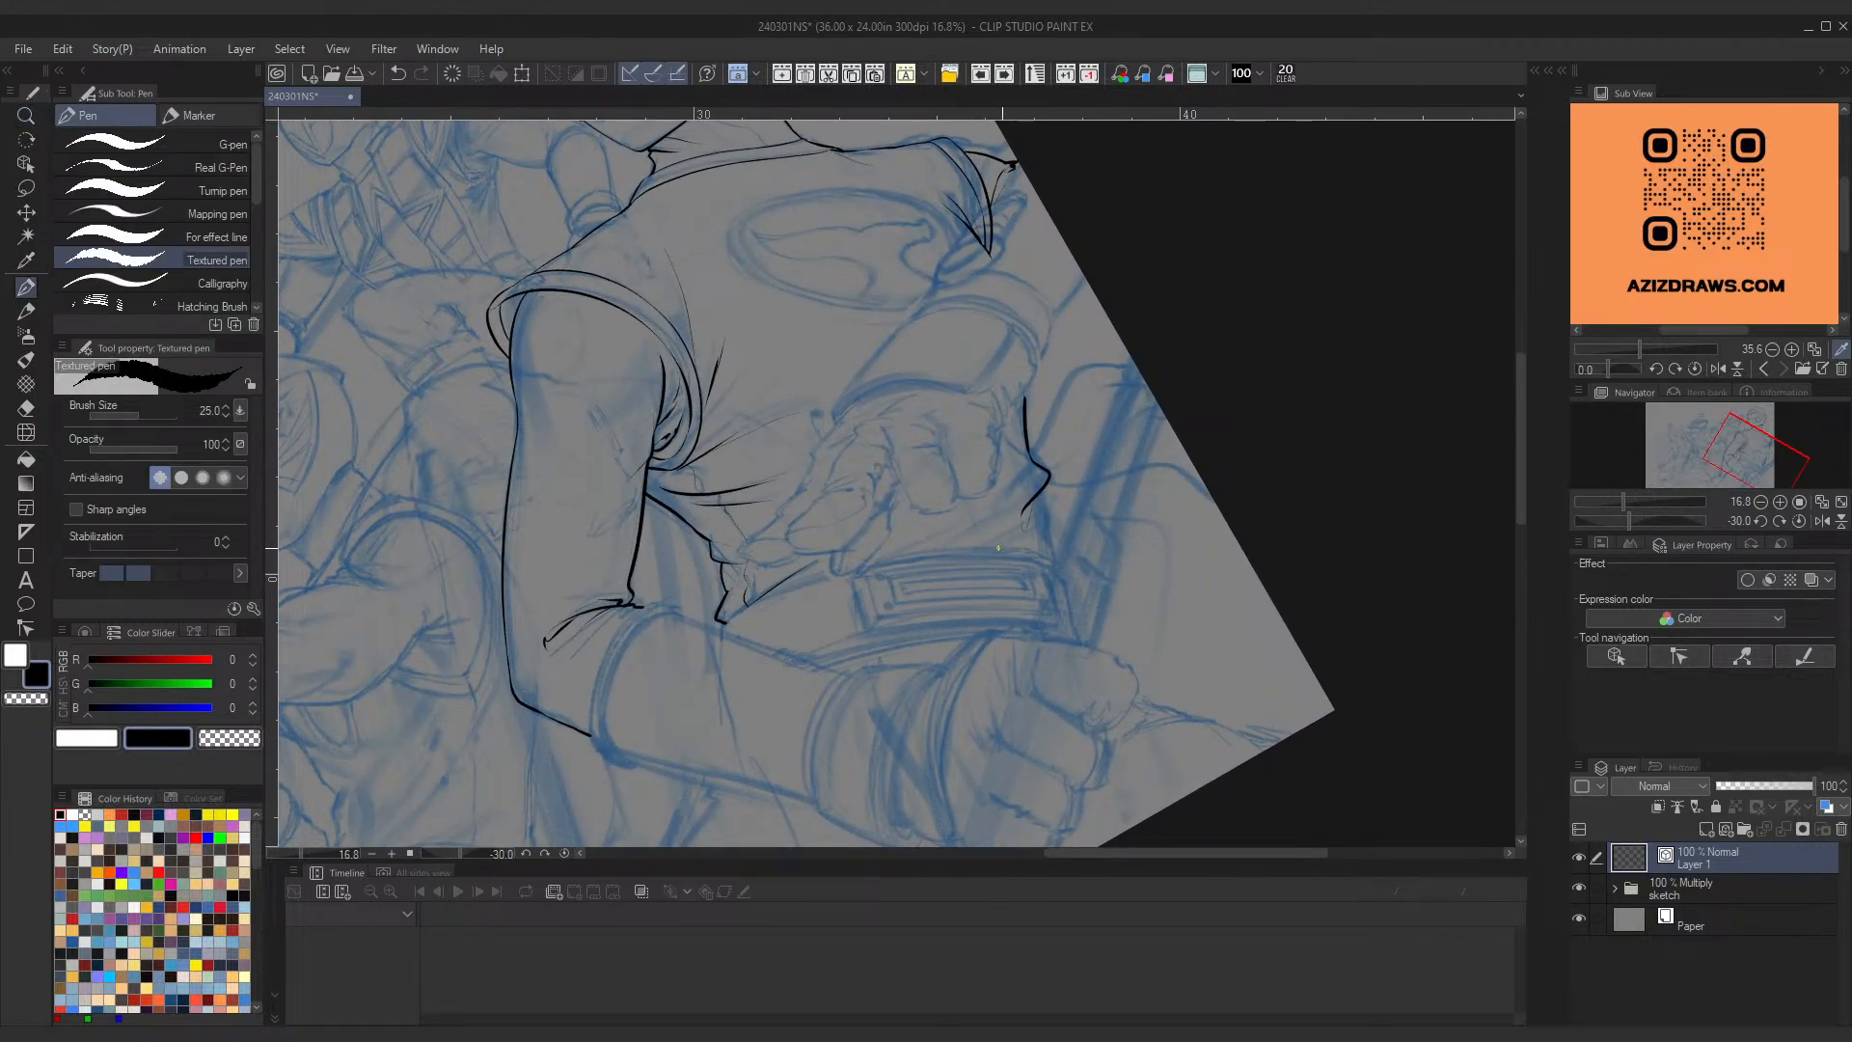
{"action": "key", "text": "ctrl+space"}
{"action": "mouse_move", "coordinate": [1041, 502]}
{"action": "left_mouse_down"}
{"action": "mouse_move", "coordinate": [1045, 525]}
{"action": "mouse_move", "coordinate": [1062, 496]}
{"action": "mouse_move", "coordinate": [1045, 456]}
{"action": "mouse_move", "coordinate": [1053, 564]}
{"action": "left_mouse_up"}
{"action": "key", "text": "ctrl+z"}
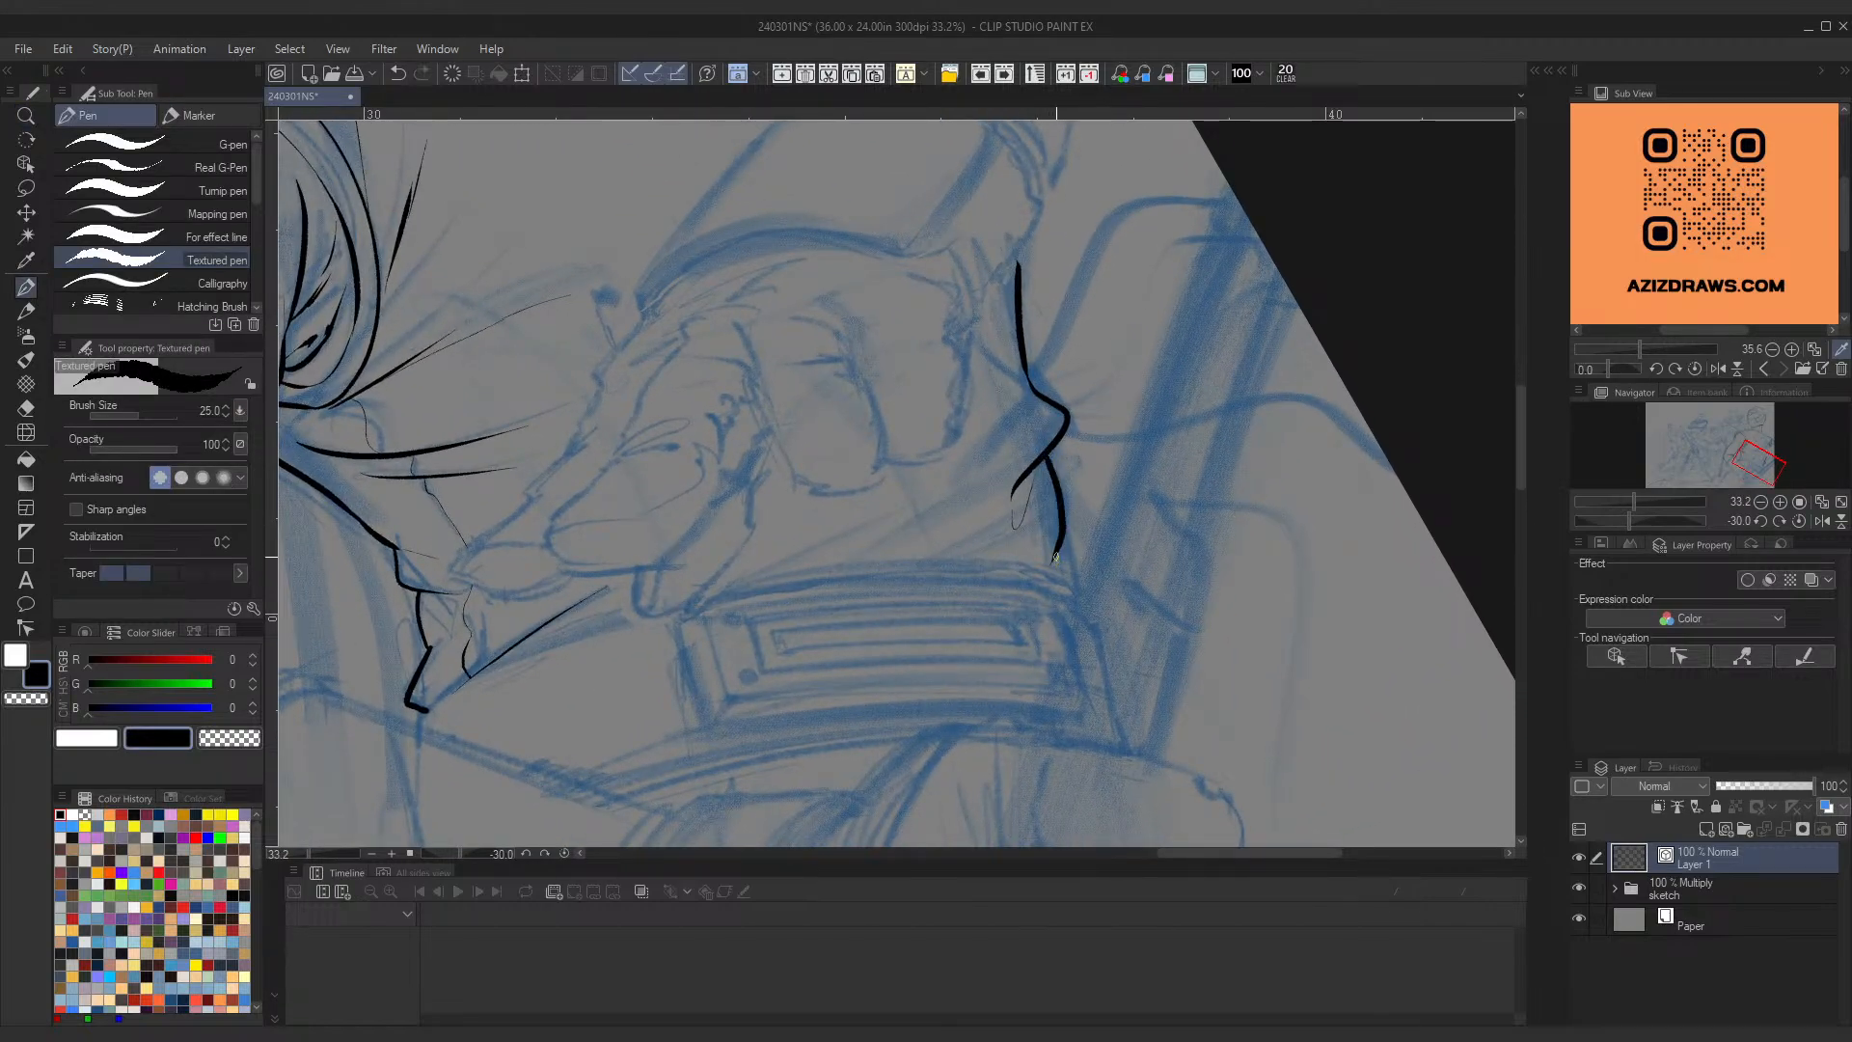
Step: Redraw the torso's far contour below the waist fold, ending it near the belt's far end
{"action": "key", "text": "ctrl+z"}
{"action": "left_click_drag", "start_coordinate": [1044, 459], "coordinate": [1032, 574]}
{"action": "key", "text": "ctrl+z"}
{"action": "mouse_move", "coordinate": [1044, 459]}
{"action": "left_mouse_down"}
{"action": "mouse_move", "coordinate": [1058, 571]}
{"action": "mouse_move", "coordinate": [901, 484]}
{"action": "mouse_move", "coordinate": [925, 483]}
{"action": "left_mouse_up"}
{"action": "key", "text": "ctrl+space"}
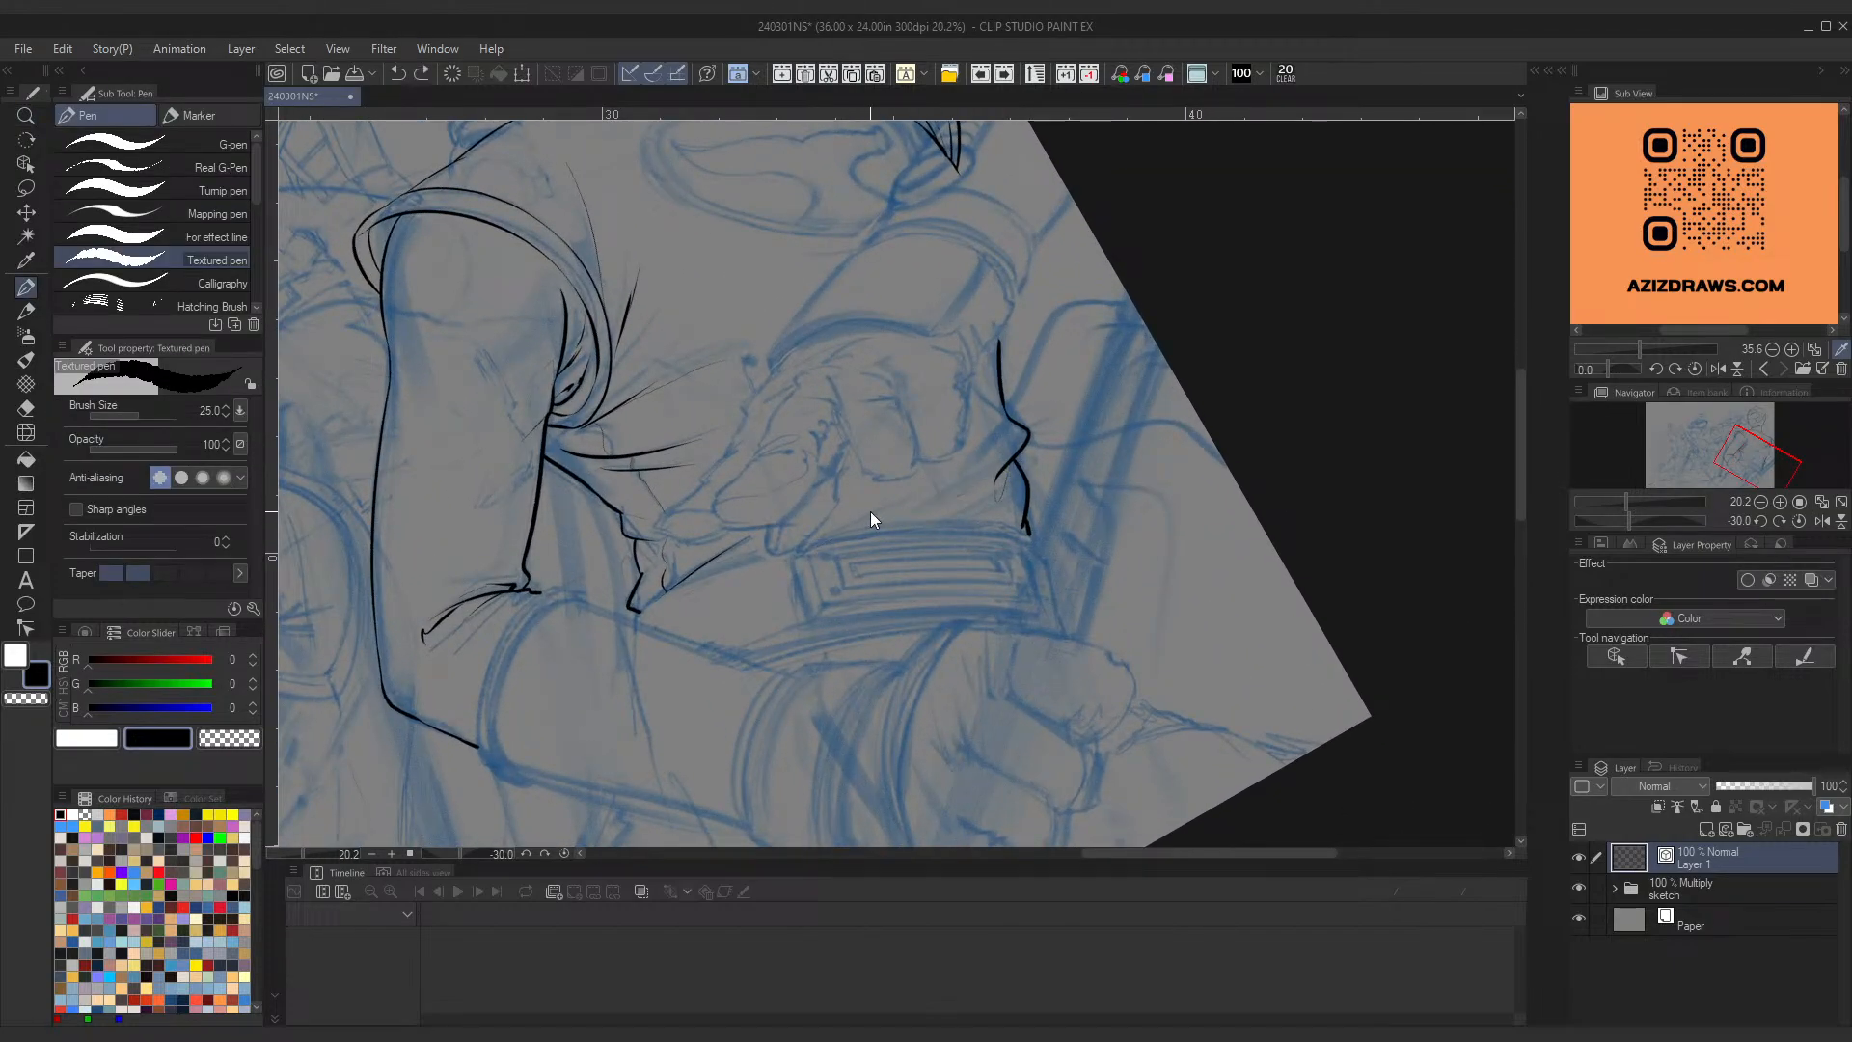
Step: Ink a tapered shirt fold just above the belt, running along its upper edge with a small hooked far end
{"action": "left_click_drag", "start_coordinate": [841, 529], "coordinate": [957, 497]}
{"action": "key", "text": "ctrl+z"}
{"action": "left_click_drag", "start_coordinate": [830, 534], "coordinate": [941, 509]}
{"action": "left_click_drag", "start_coordinate": [816, 580], "coordinate": [892, 704]}
{"action": "mouse_move", "coordinate": [882, 375]}
{"action": "left_mouse_down"}
{"action": "mouse_move", "coordinate": [806, 392]}
{"action": "mouse_move", "coordinate": [859, 380]}
{"action": "left_mouse_up"}
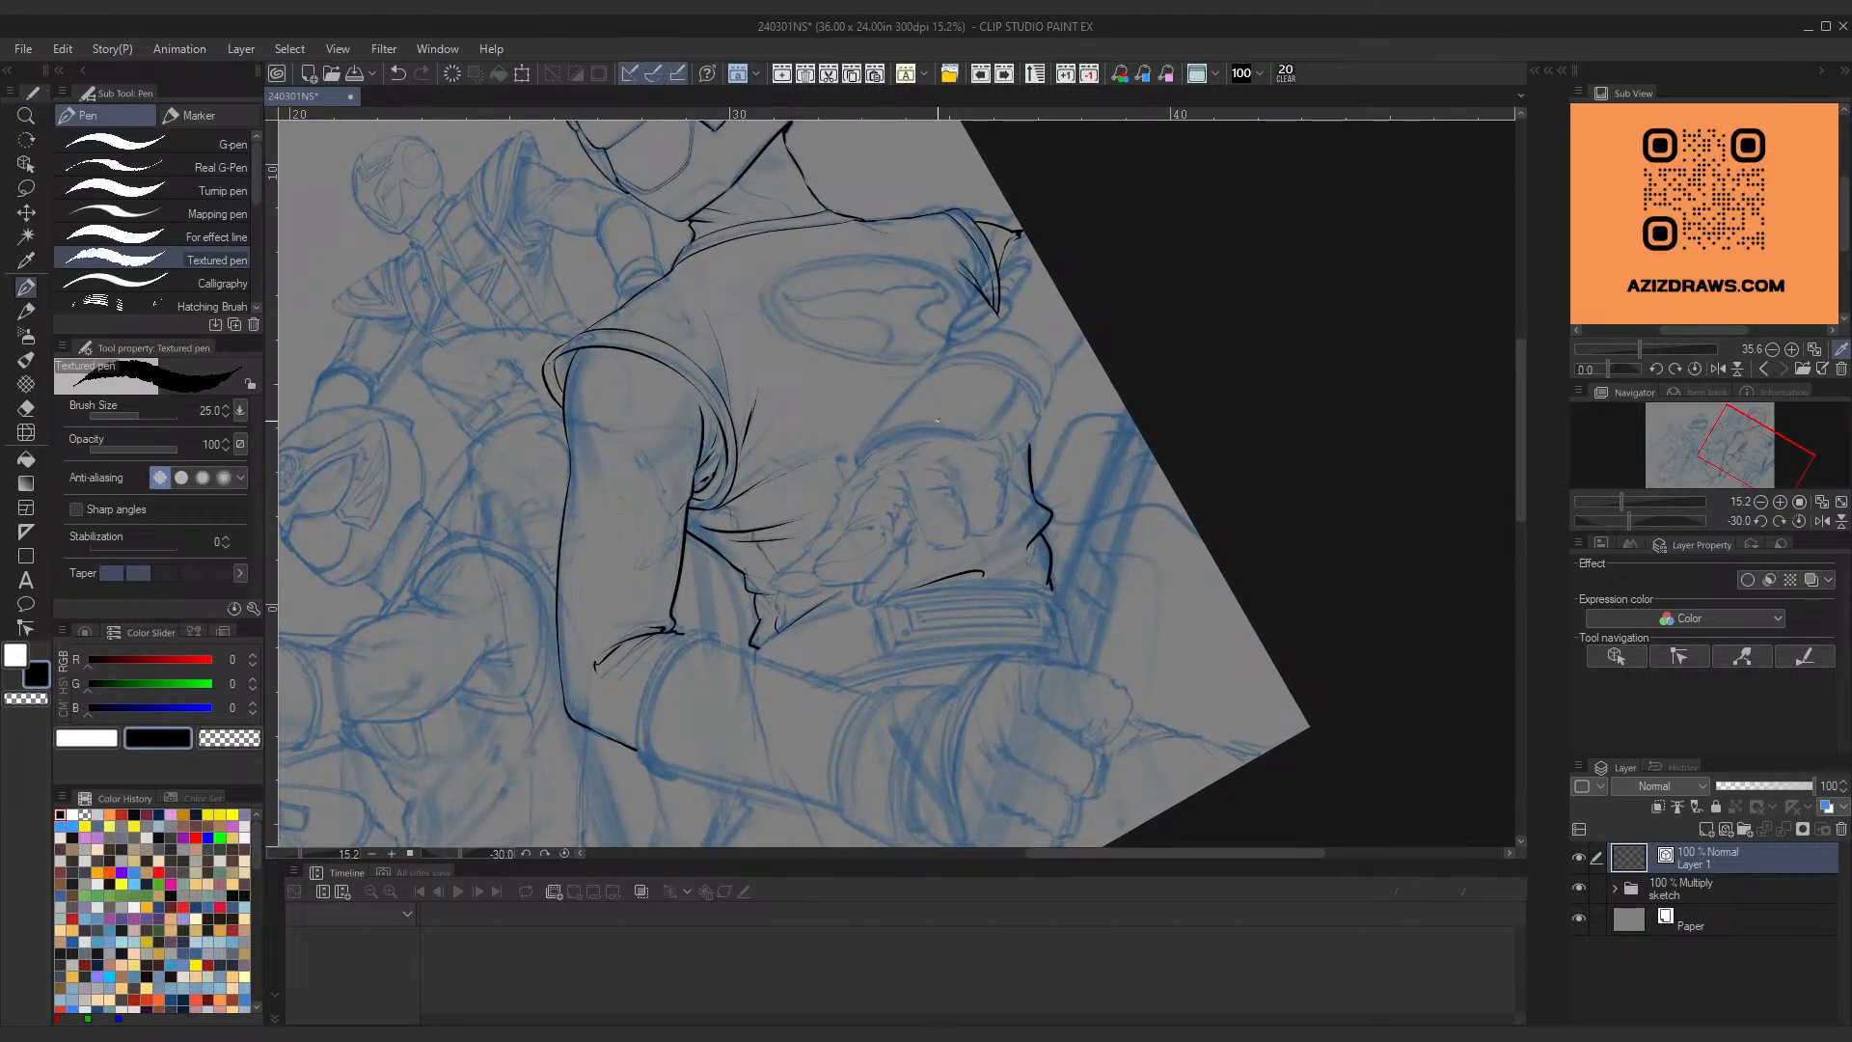
{"action": "left_click_drag", "start_coordinate": [888, 467], "coordinate": [839, 504]}
{"action": "left_click_drag", "start_coordinate": [903, 689], "coordinate": [928, 616]}
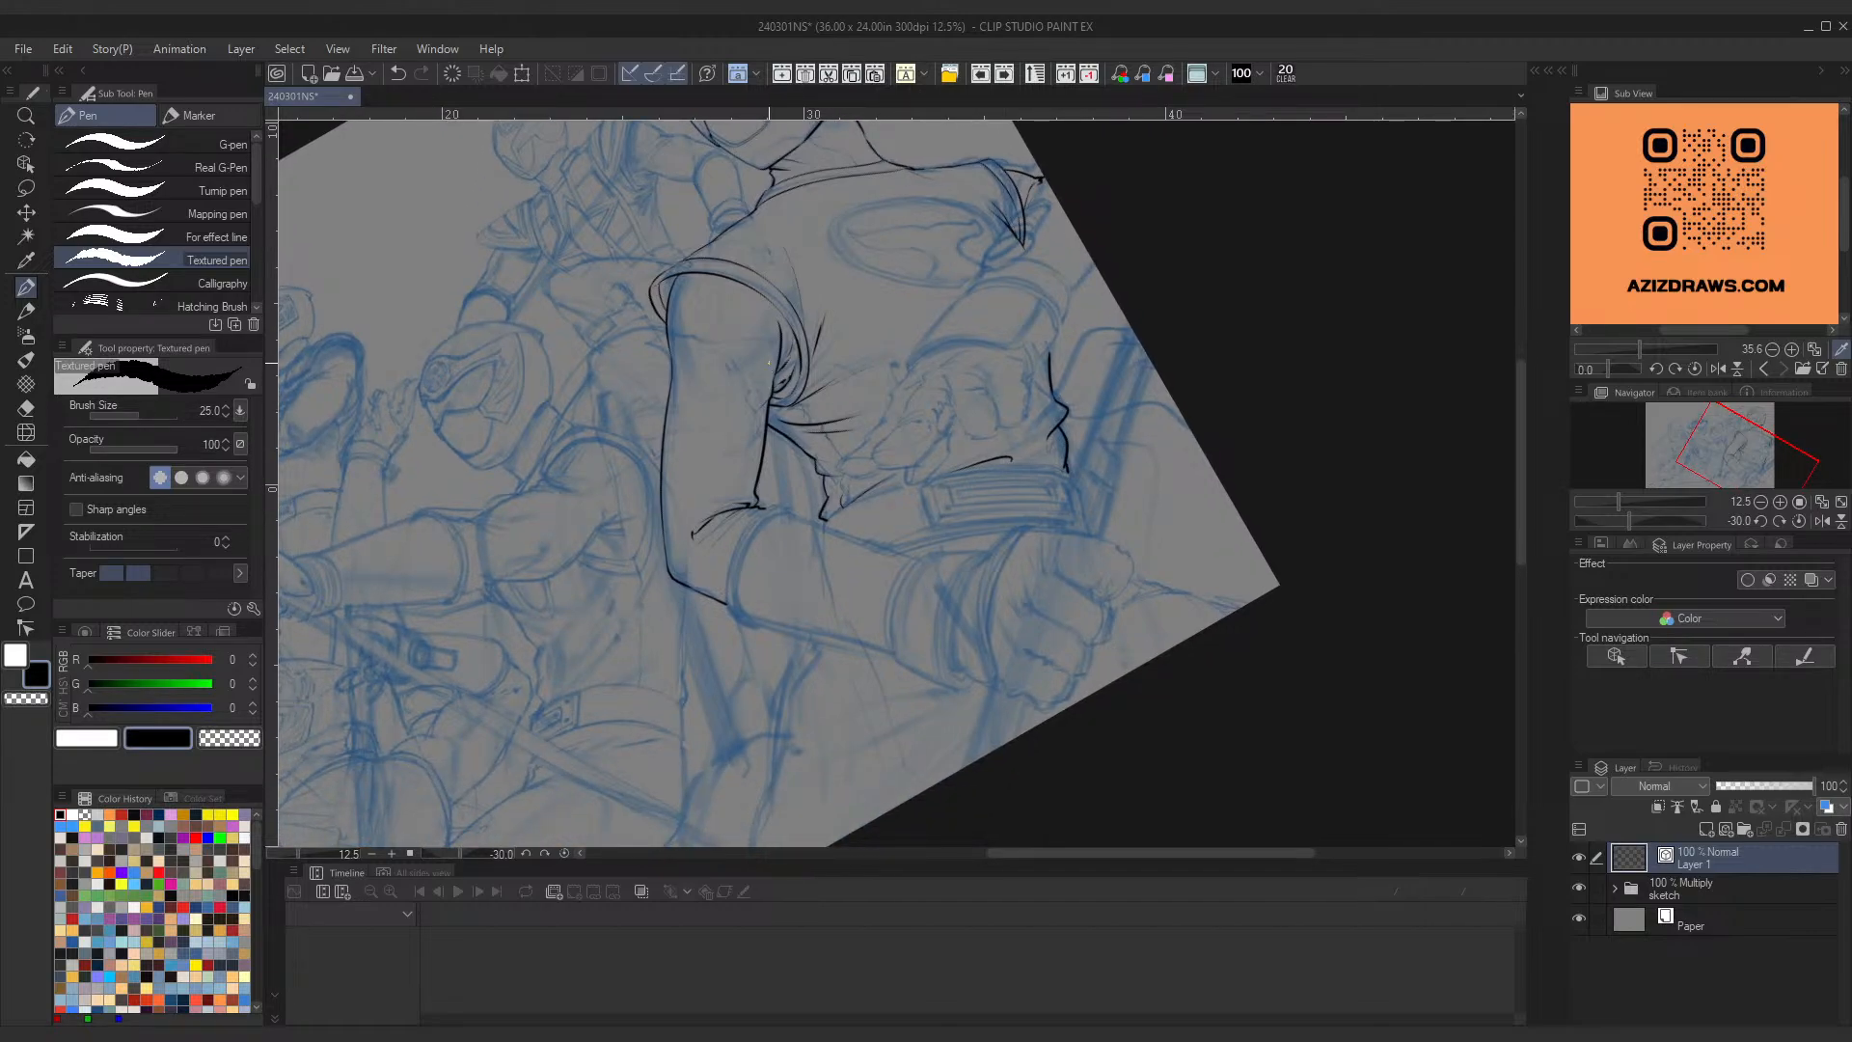
{"action": "left_click_drag", "start_coordinate": [769, 362], "coordinate": [810, 455]}
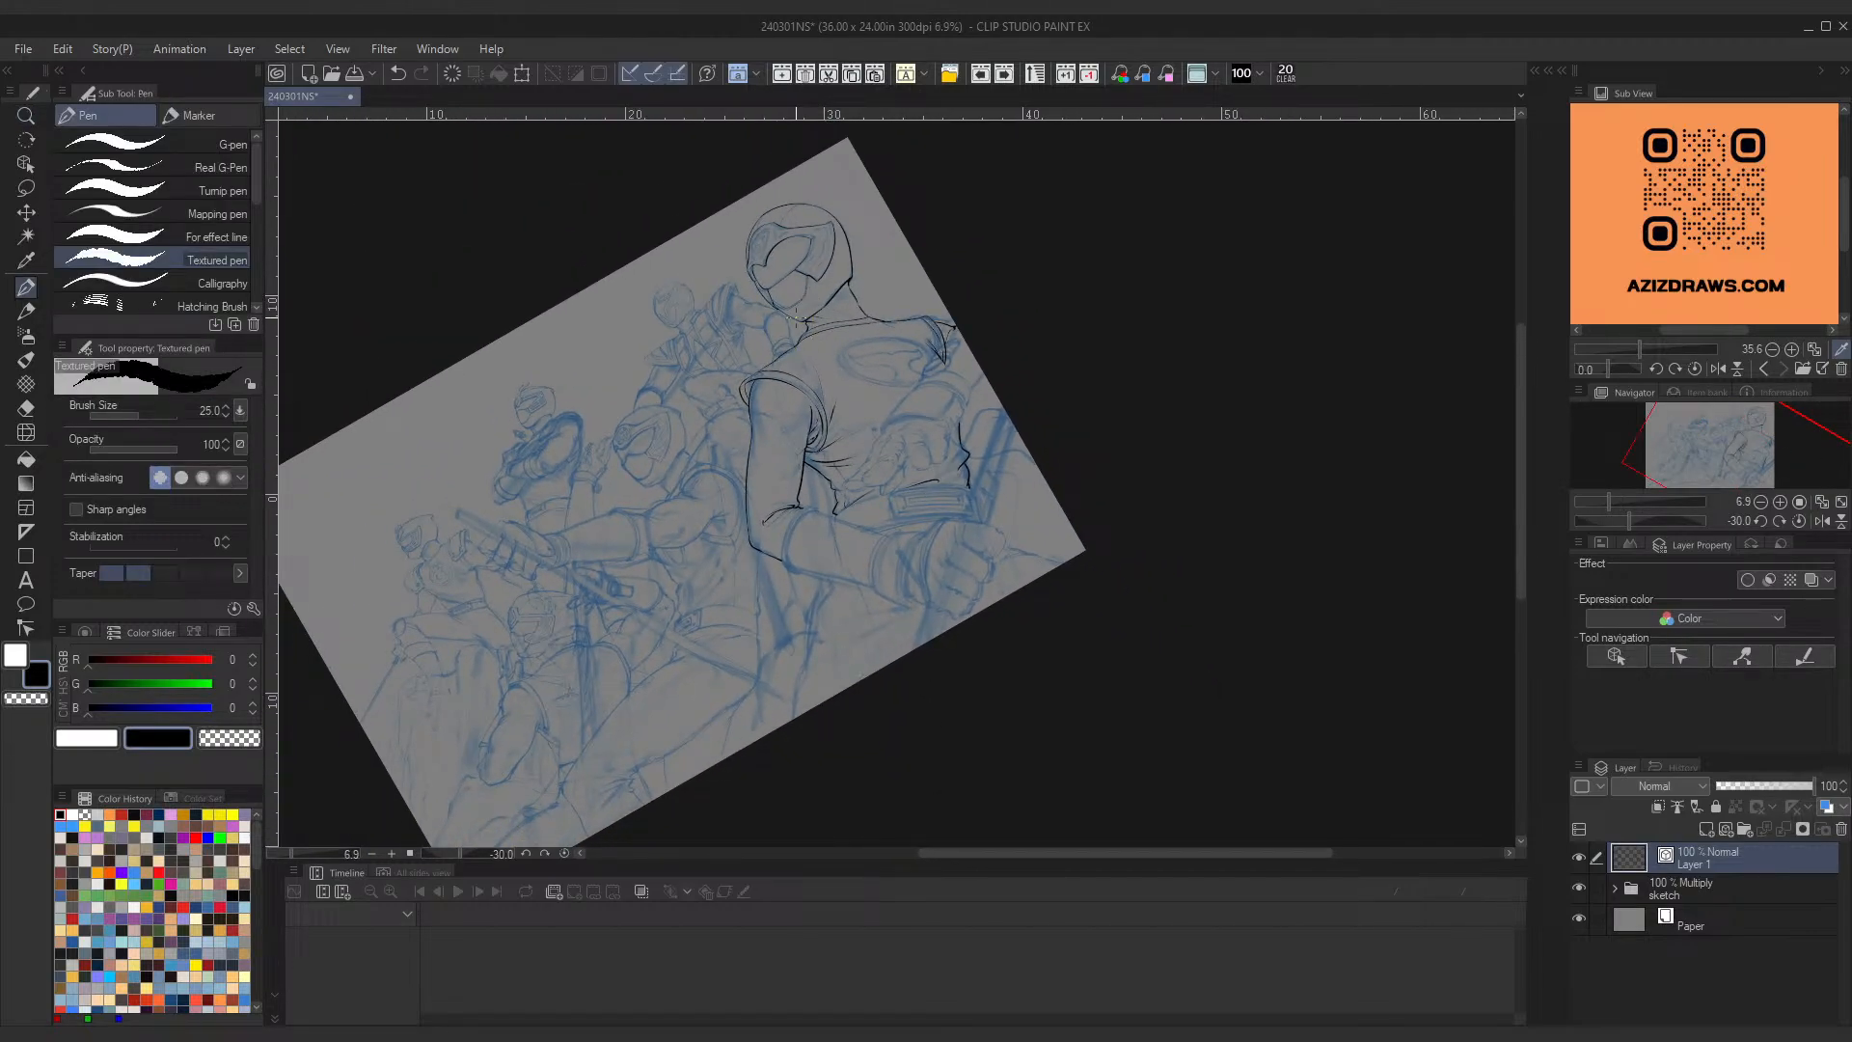
Step: Ink the underside of the far hand's pointing finger, with a thick knot and short upward stroke at its base
{"action": "left_click_drag", "start_coordinate": [946, 529], "coordinate": [986, 272]}
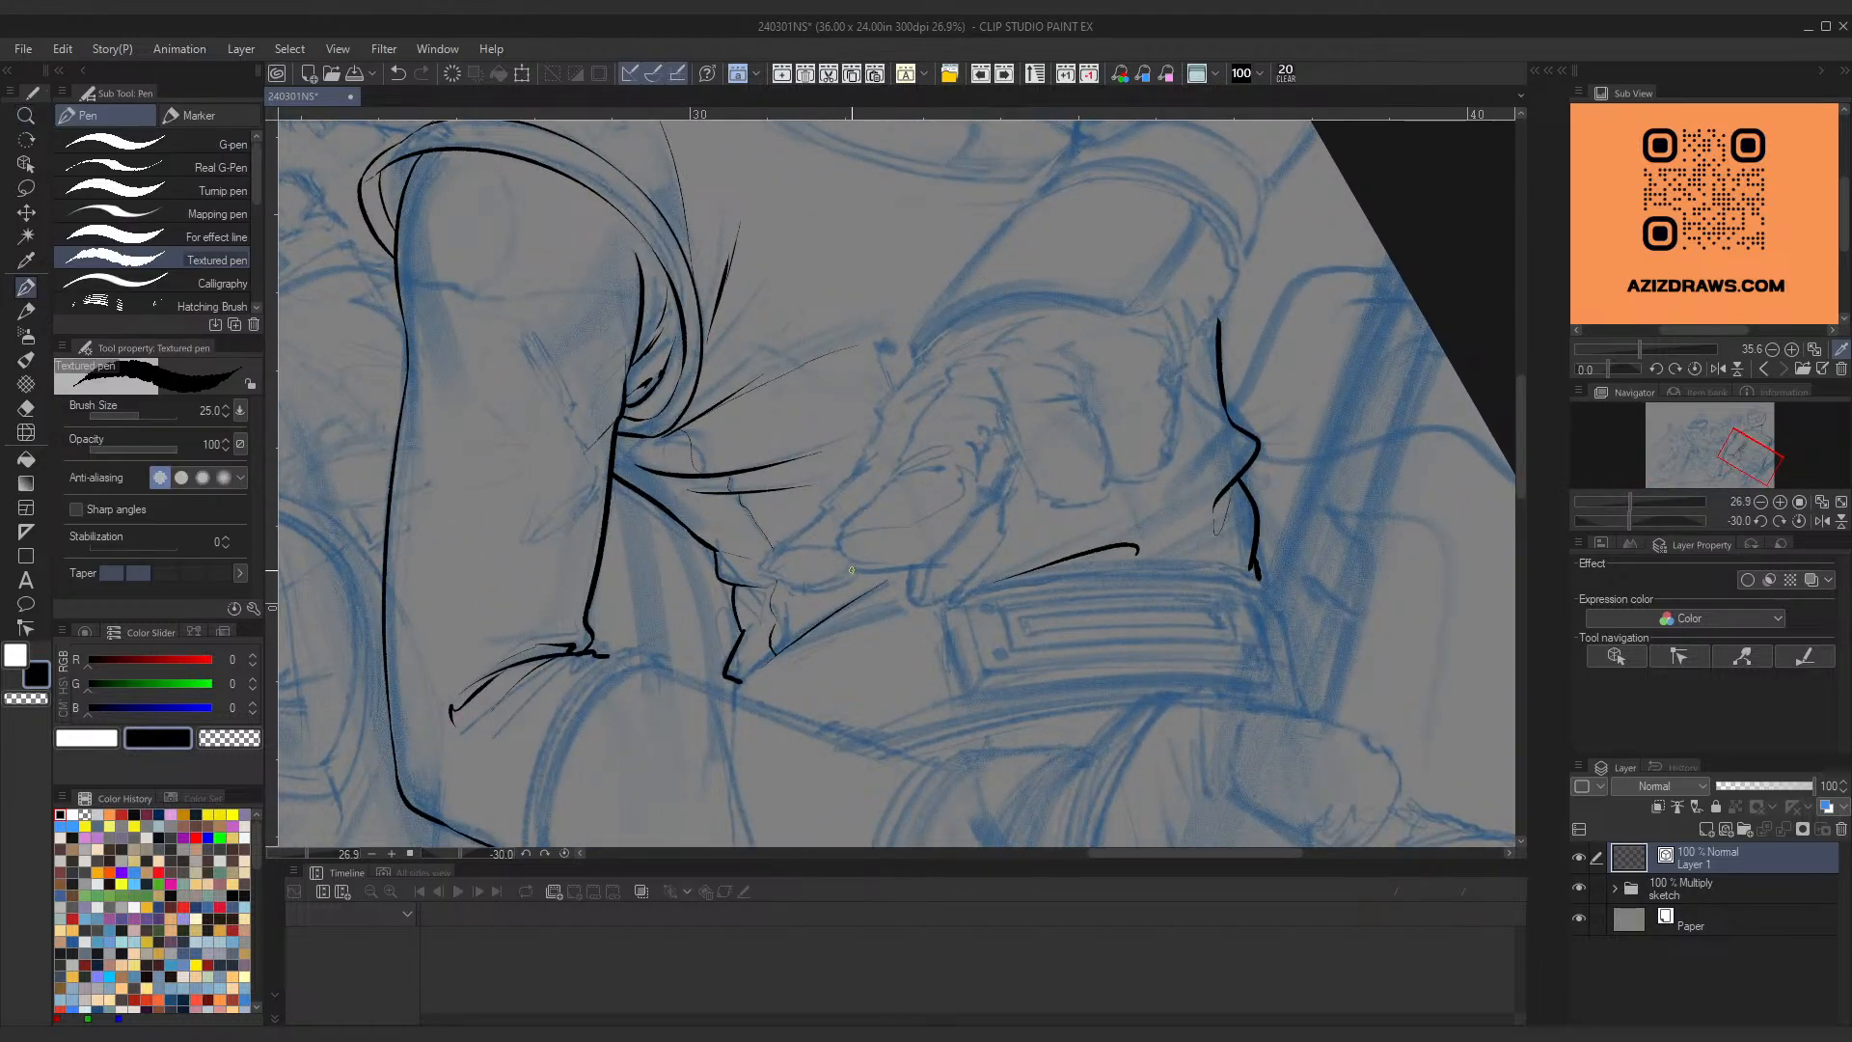
{"action": "mouse_move", "coordinate": [881, 579]}
{"action": "left_mouse_down"}
{"action": "mouse_move", "coordinate": [881, 541]}
{"action": "mouse_move", "coordinate": [1015, 513]}
{"action": "mouse_move", "coordinate": [1062, 451]}
{"action": "left_mouse_up"}
{"action": "key", "text": "ctrl+z"}
{"action": "left_click_drag", "start_coordinate": [844, 558], "coordinate": [1108, 425]}
{"action": "key", "text": "ctrl+z"}
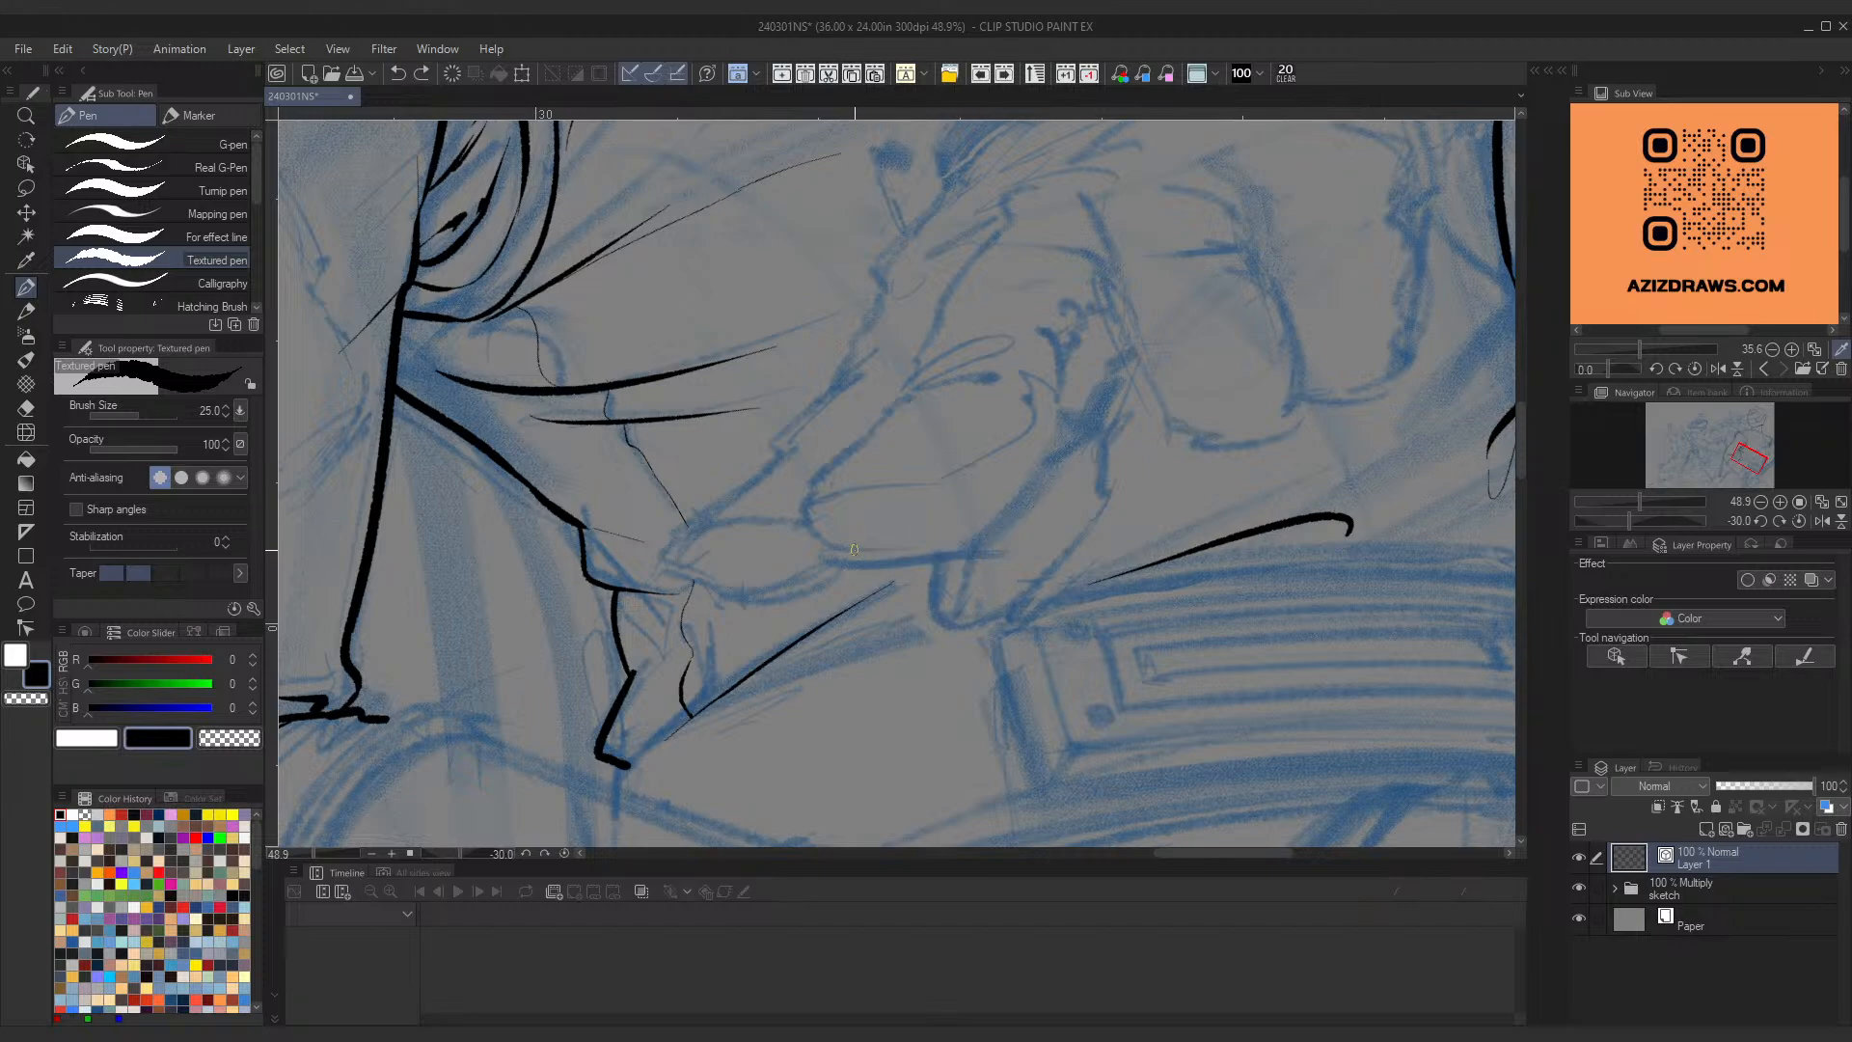
{"action": "left_click_drag", "start_coordinate": [841, 555], "coordinate": [1114, 406]}
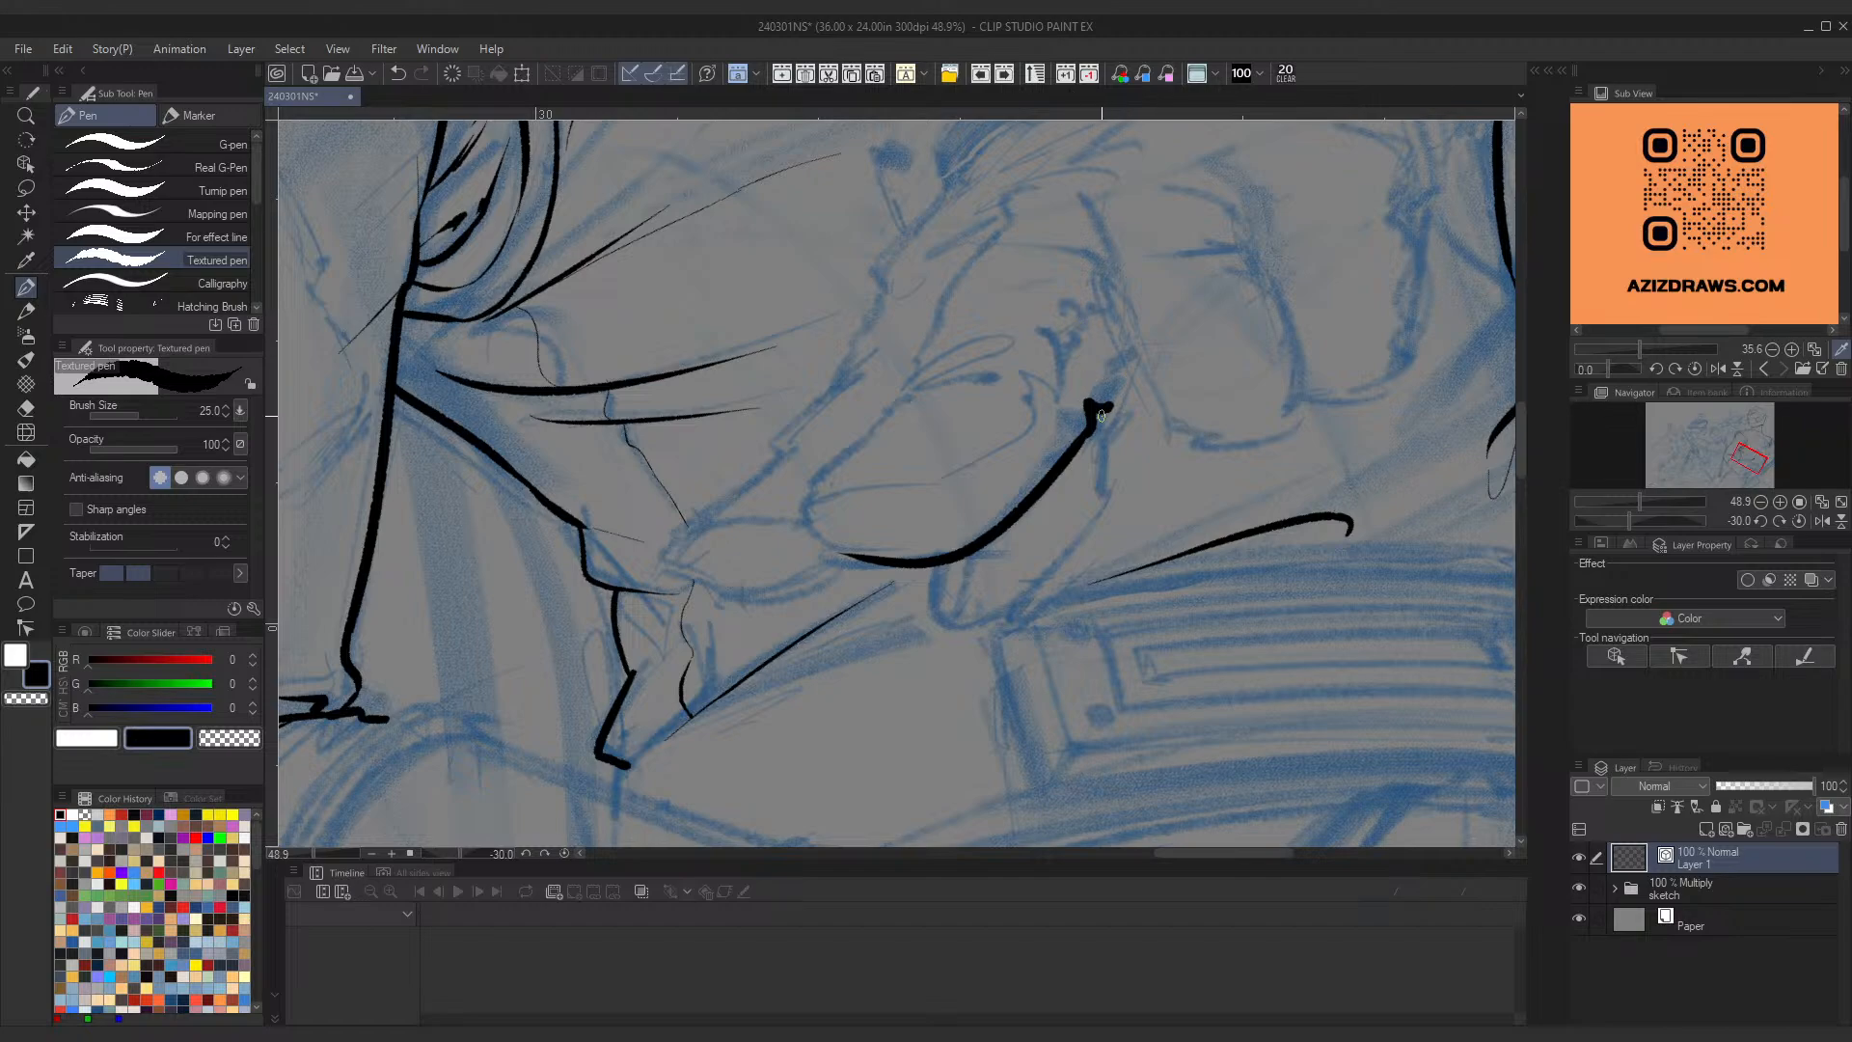
{"action": "mouse_move", "coordinate": [1097, 413]}
{"action": "left_mouse_down"}
{"action": "mouse_move", "coordinate": [1152, 307]}
{"action": "mouse_move", "coordinate": [1134, 344]}
{"action": "left_mouse_up"}
{"action": "key", "text": "ctrl+z"}
Step: Ink the rounded tip of the far hand's pointing finger and continue its upper edge toward the knuckle
{"action": "mouse_move", "coordinate": [828, 551]}
{"action": "left_mouse_down"}
{"action": "mouse_move", "coordinate": [836, 461]}
{"action": "mouse_move", "coordinate": [905, 380]}
{"action": "left_mouse_up"}
{"action": "key", "text": "ctrl+z"}
{"action": "mouse_move", "coordinate": [841, 452]}
{"action": "left_mouse_down"}
{"action": "mouse_move", "coordinate": [908, 378]}
{"action": "mouse_move", "coordinate": [1005, 363]}
{"action": "left_mouse_up"}
{"action": "key", "text": "ctrl+z"}
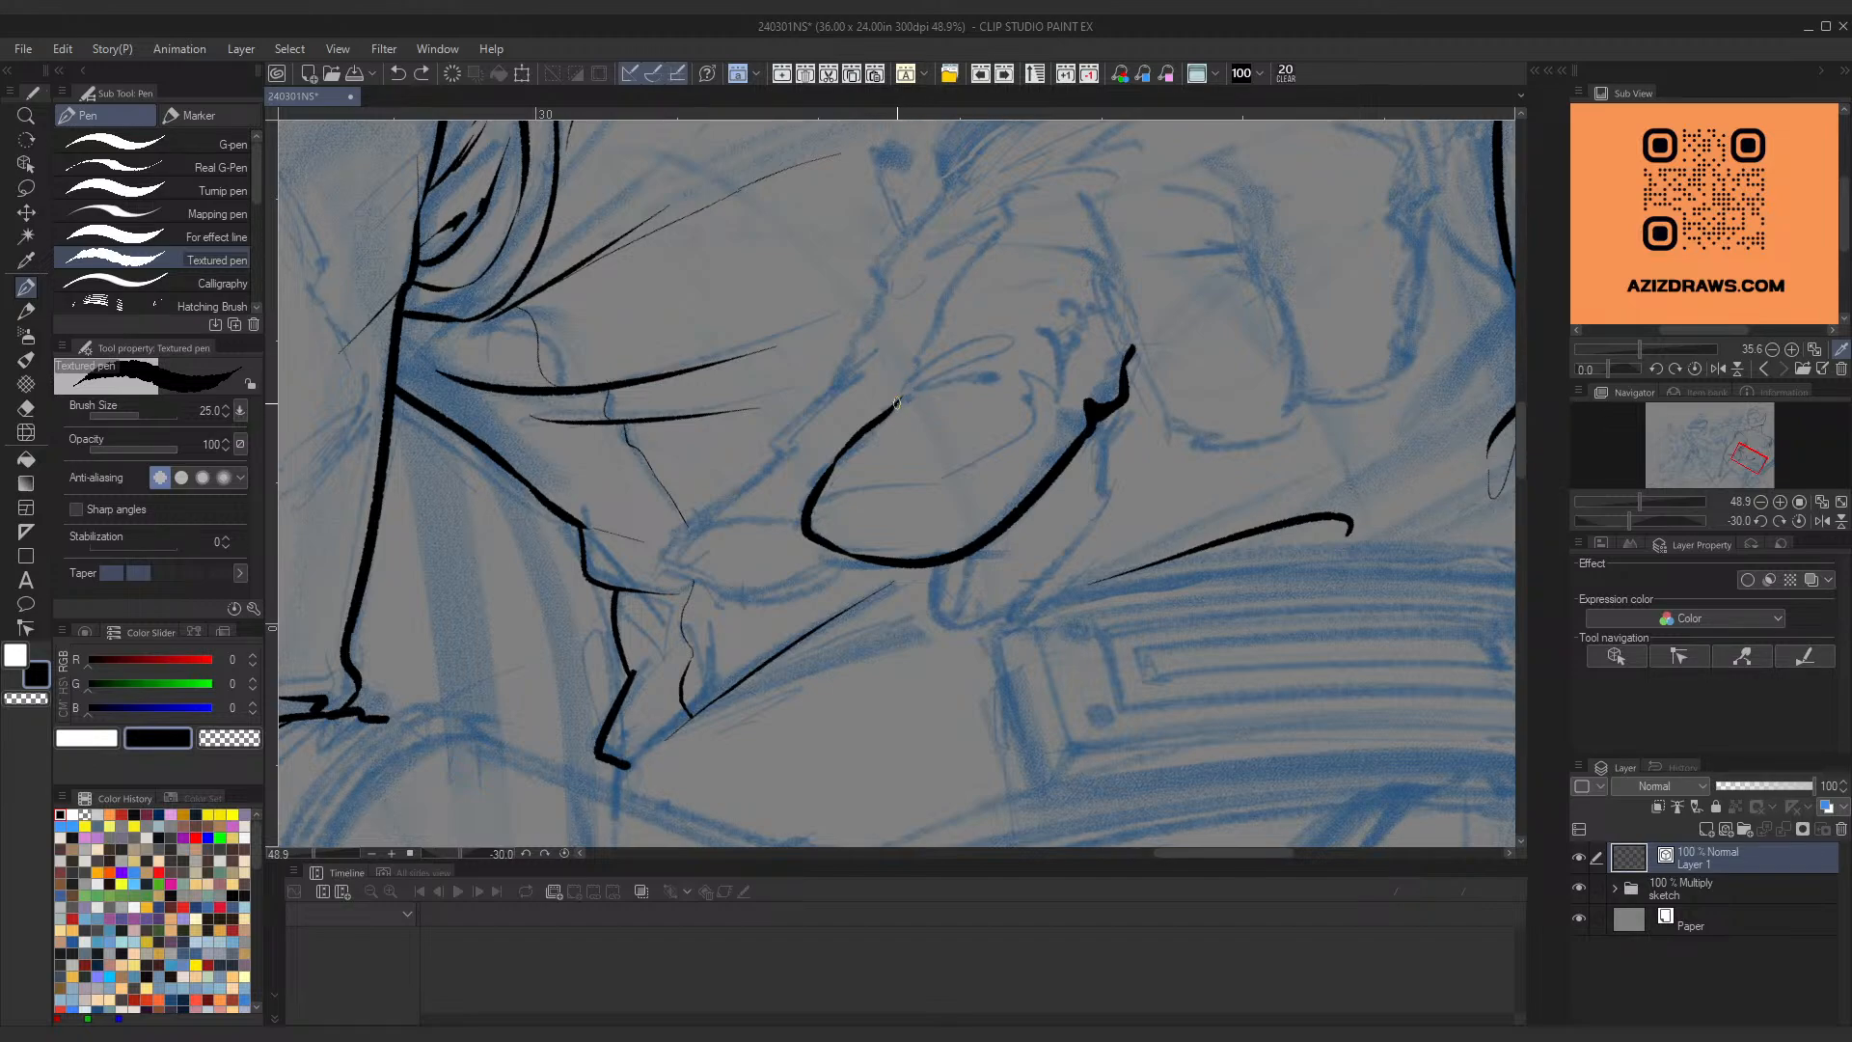
Step: Extend the pointing finger's upper edge with a jagged knuckle contour and add thin crease lines inside the finger
{"action": "left_click_drag", "start_coordinate": [900, 395], "coordinate": [1021, 334]}
{"action": "left_click_drag", "start_coordinate": [918, 372], "coordinate": [1026, 210]}
{"action": "key", "text": "ctrl+z"}
{"action": "mouse_move", "coordinate": [1045, 308]}
{"action": "left_mouse_down"}
{"action": "mouse_move", "coordinate": [879, 508]}
{"action": "mouse_move", "coordinate": [886, 490]}
{"action": "mouse_move", "coordinate": [881, 584]}
{"action": "mouse_move", "coordinate": [858, 580]}
{"action": "mouse_move", "coordinate": [1065, 415]}
{"action": "mouse_move", "coordinate": [1063, 431]}
{"action": "mouse_move", "coordinate": [852, 524]}
{"action": "left_mouse_up"}
{"action": "key", "text": "ctrl+z"}
{"action": "key", "text": "ctrl+z"}
{"action": "key", "text": "ctrl+z"}
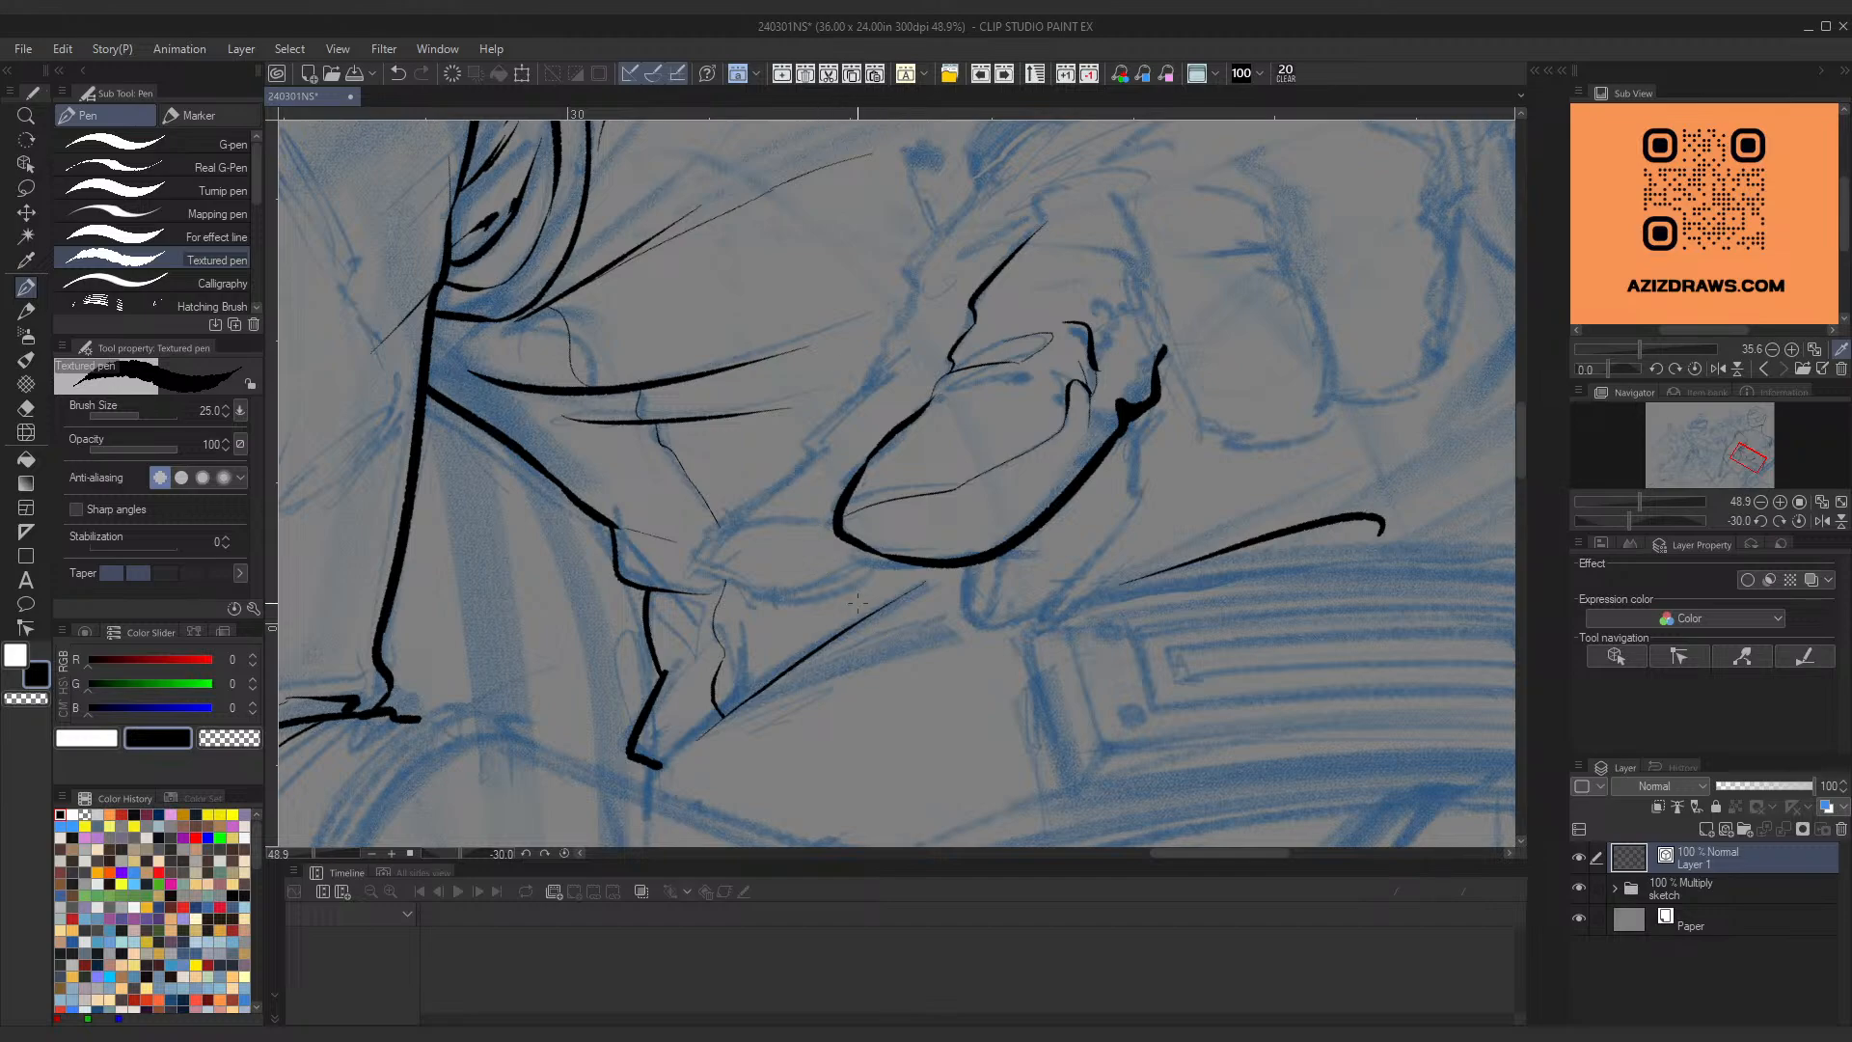
Step: Ink the arc over the pointing finger's base and the near edge of the curled finger beside it
{"action": "left_click_drag", "start_coordinate": [935, 227], "coordinate": [799, 397]}
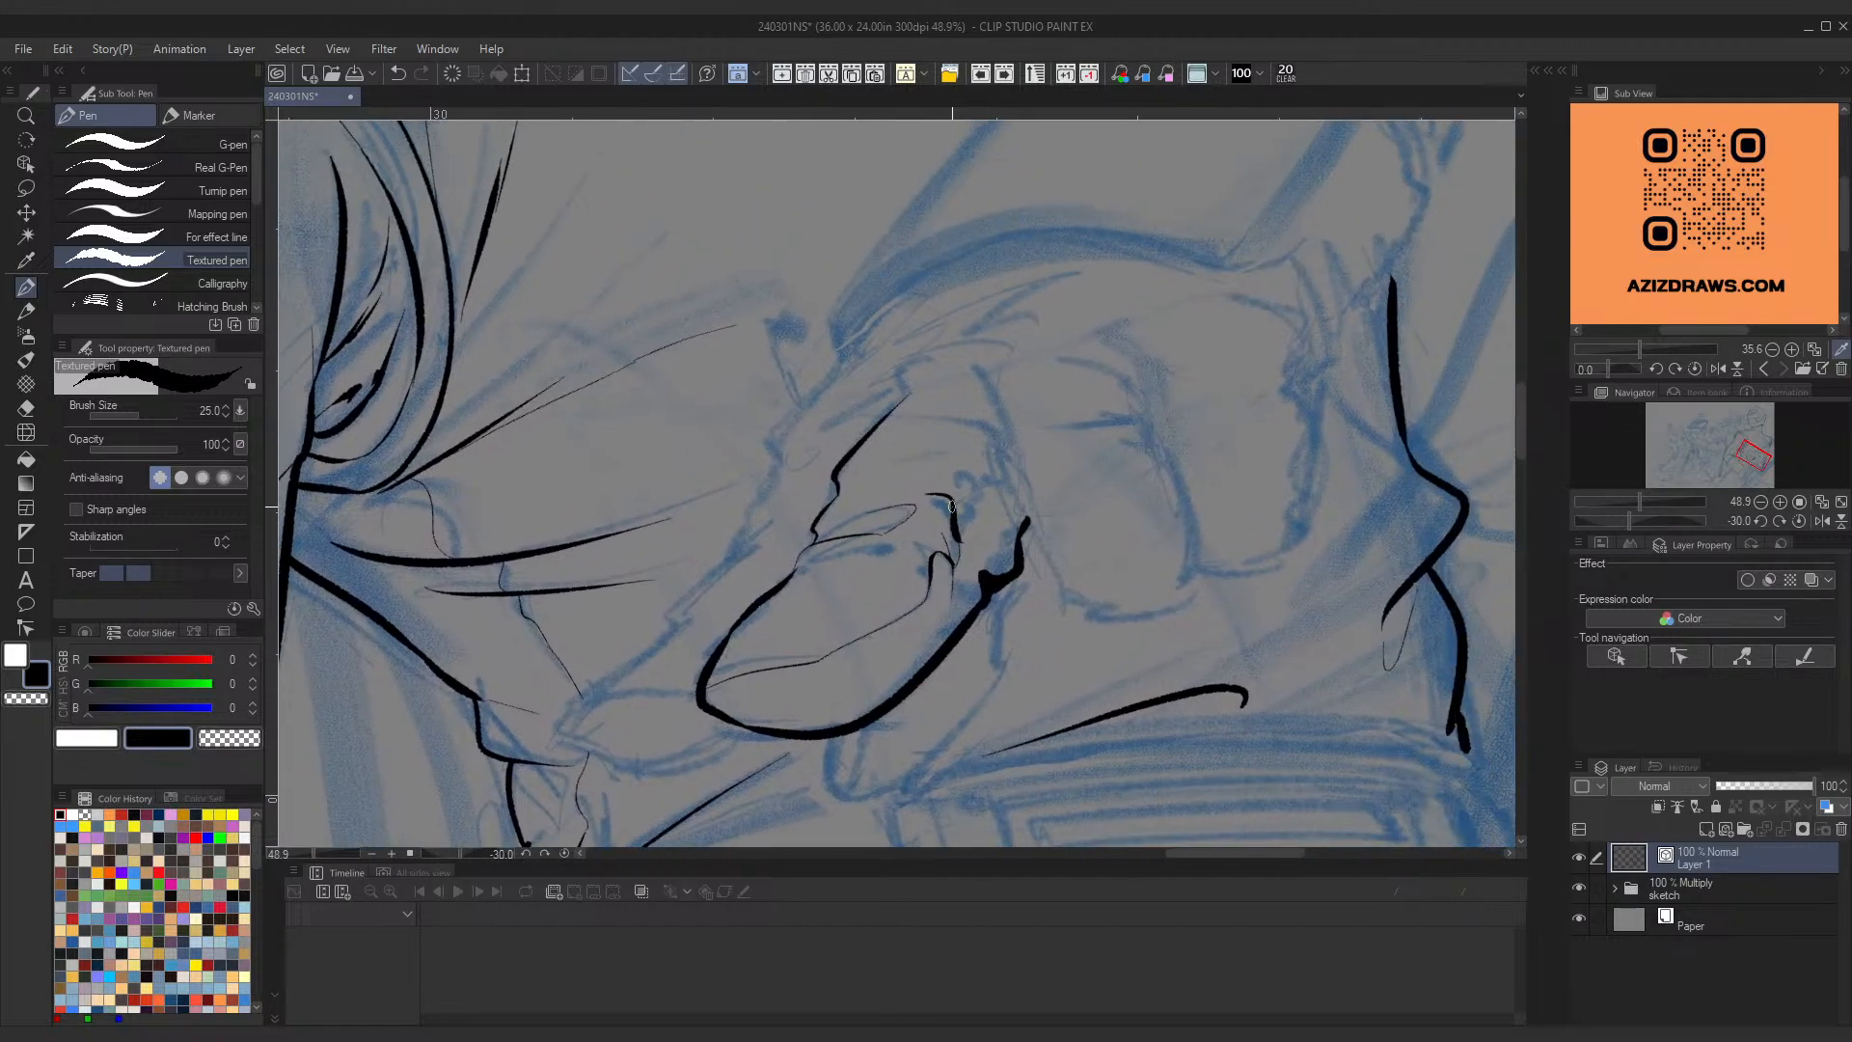
{"action": "mouse_move", "coordinate": [954, 515]}
{"action": "left_mouse_down"}
{"action": "mouse_move", "coordinate": [1003, 437]}
{"action": "mouse_move", "coordinate": [1013, 463]}
{"action": "left_mouse_up"}
{"action": "key", "text": "ctrl+z"}
{"action": "left_click_drag", "start_coordinate": [969, 366], "coordinate": [1020, 479]}
{"action": "key", "text": "ctrl+z"}
{"action": "mouse_move", "coordinate": [976, 393]}
{"action": "left_mouse_down"}
{"action": "mouse_move", "coordinate": [1052, 586]}
{"action": "mouse_move", "coordinate": [1045, 555]}
{"action": "mouse_move", "coordinate": [1108, 623]}
{"action": "left_mouse_up"}
{"action": "key", "text": "ctrl+z"}
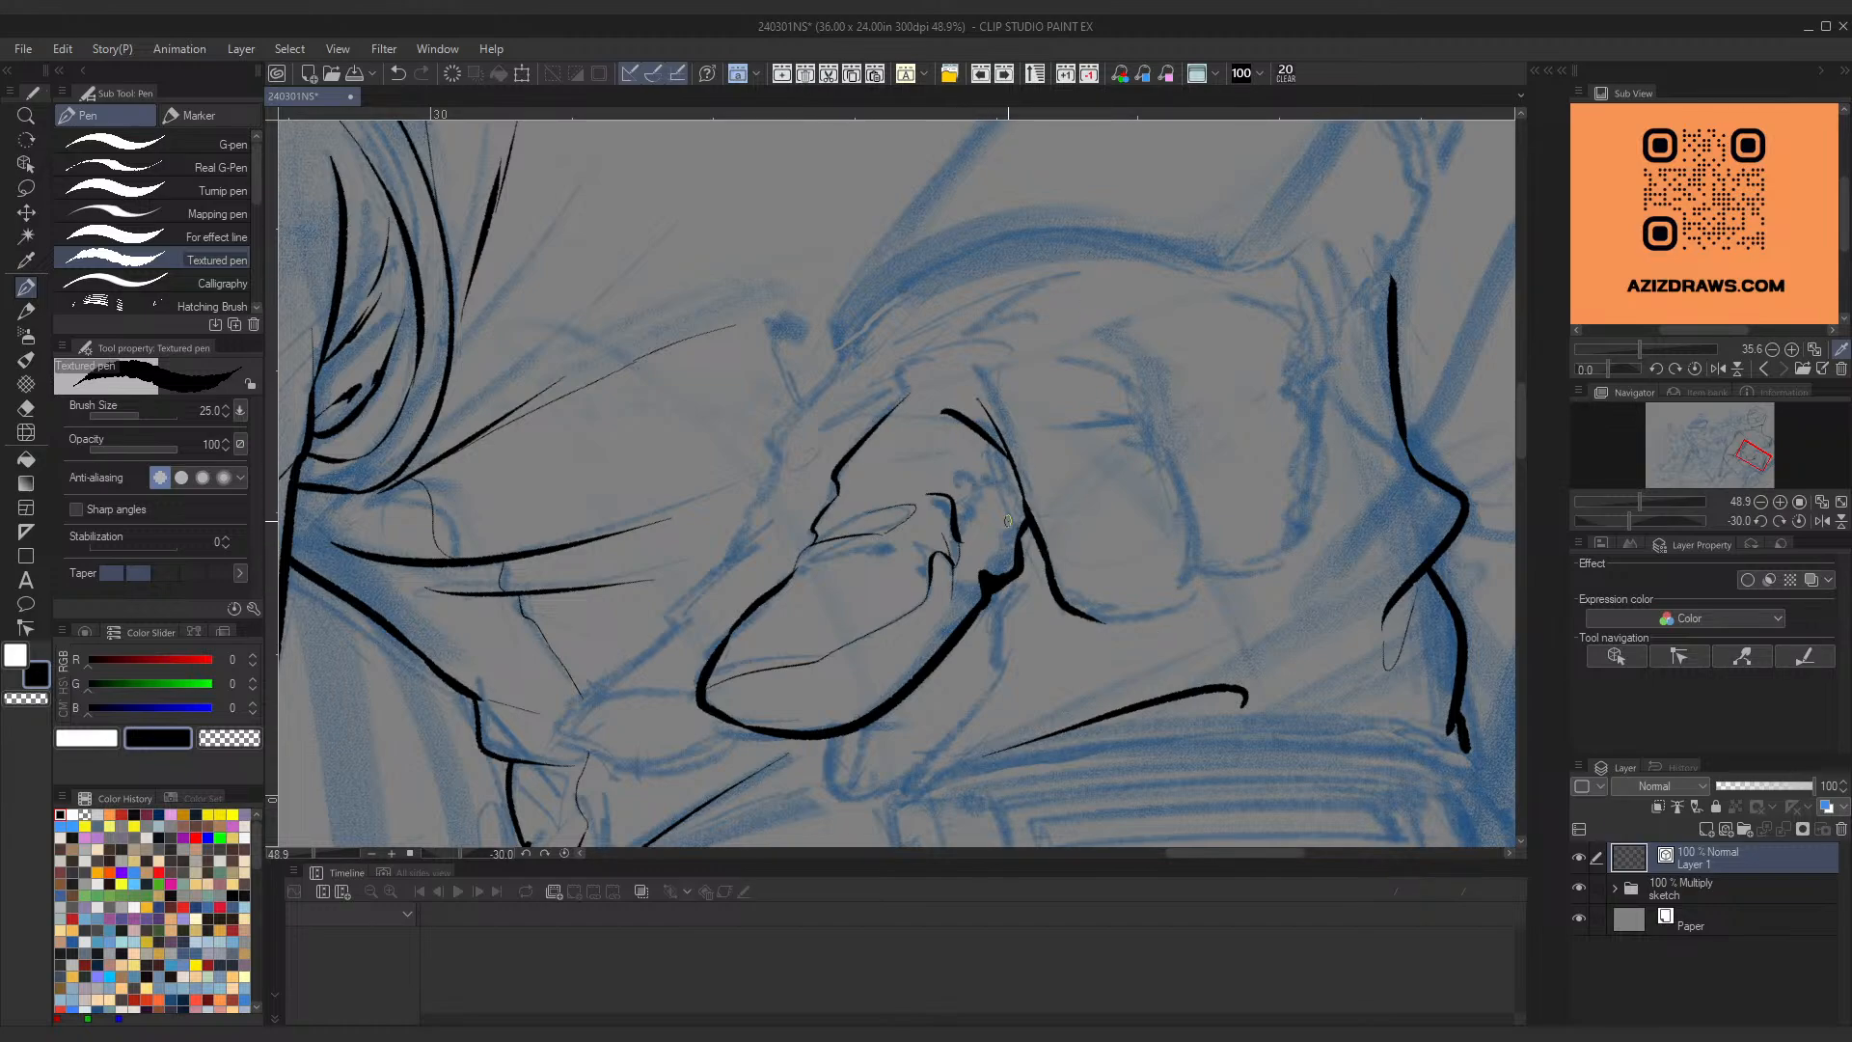
Step: Add short jagged creases beneath the arc at the pointing finger's base
{"action": "mouse_move", "coordinate": [976, 446]}
{"action": "left_mouse_down"}
{"action": "mouse_move", "coordinate": [998, 507]}
{"action": "mouse_move", "coordinate": [984, 526]}
{"action": "mouse_move", "coordinate": [1001, 457]}
{"action": "mouse_move", "coordinate": [981, 505]}
{"action": "mouse_move", "coordinate": [998, 450]}
{"action": "mouse_move", "coordinate": [957, 472]}
{"action": "left_mouse_up"}
{"action": "key", "text": "ctrl+z"}
{"action": "key", "text": "ctrl+space"}
{"action": "left_click_drag", "start_coordinate": [970, 560], "coordinate": [1065, 577]}
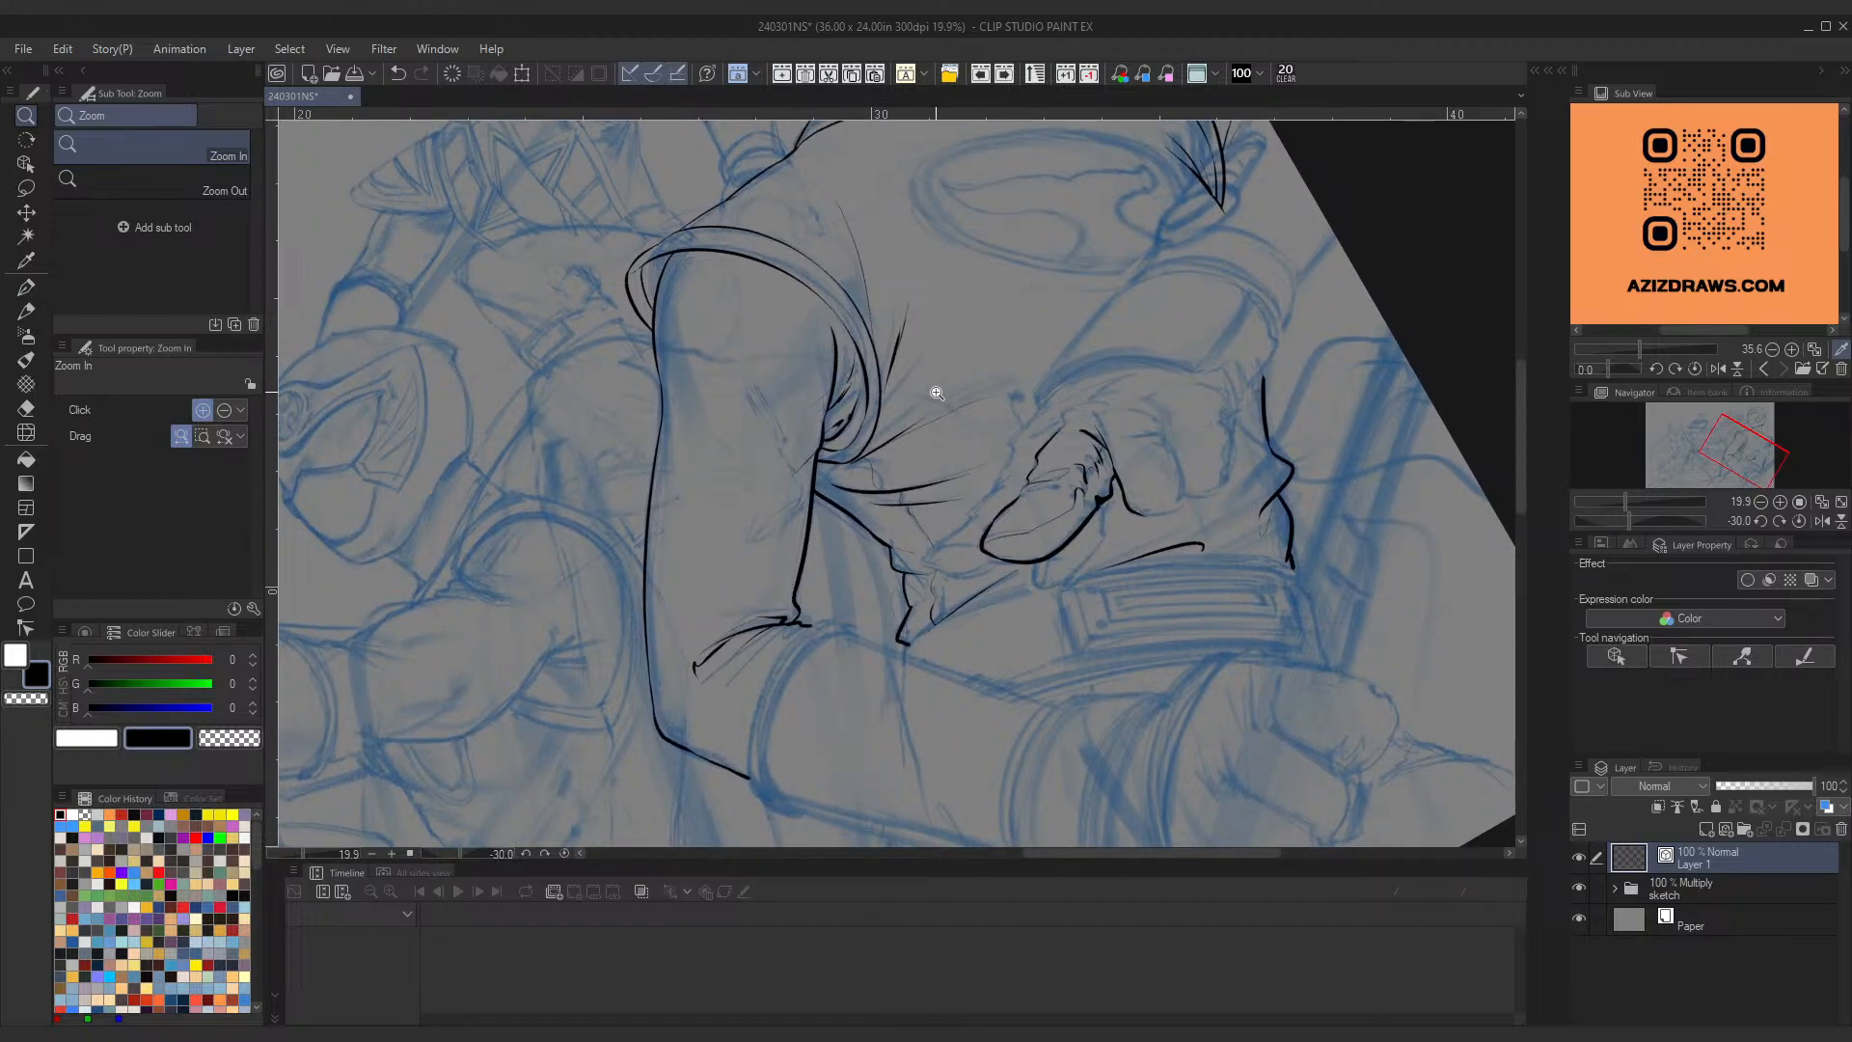
Step: Ink the jagged outer contour of the hand behind the pointing finger and hook the top of that finger's edge
{"action": "mouse_move", "coordinate": [1016, 436]}
{"action": "left_mouse_down"}
{"action": "mouse_move", "coordinate": [1053, 440]}
{"action": "mouse_move", "coordinate": [1000, 281]}
{"action": "mouse_move", "coordinate": [1069, 368]}
{"action": "mouse_move", "coordinate": [1025, 439]}
{"action": "mouse_move", "coordinate": [1023, 416]}
{"action": "mouse_move", "coordinate": [1022, 452]}
{"action": "mouse_move", "coordinate": [1047, 384]}
{"action": "mouse_move", "coordinate": [1029, 436]}
{"action": "mouse_move", "coordinate": [1127, 330]}
{"action": "mouse_move", "coordinate": [1105, 323]}
{"action": "mouse_move", "coordinate": [1057, 385]}
{"action": "mouse_move", "coordinate": [1110, 309]}
{"action": "mouse_move", "coordinate": [1090, 347]}
{"action": "mouse_move", "coordinate": [1119, 360]}
{"action": "left_mouse_up"}
{"action": "key", "text": "ctrl+z"}
{"action": "key", "text": "ctrl+z"}
{"action": "key", "text": "ctrl+z"}
{"action": "key", "text": "ctrl+z"}
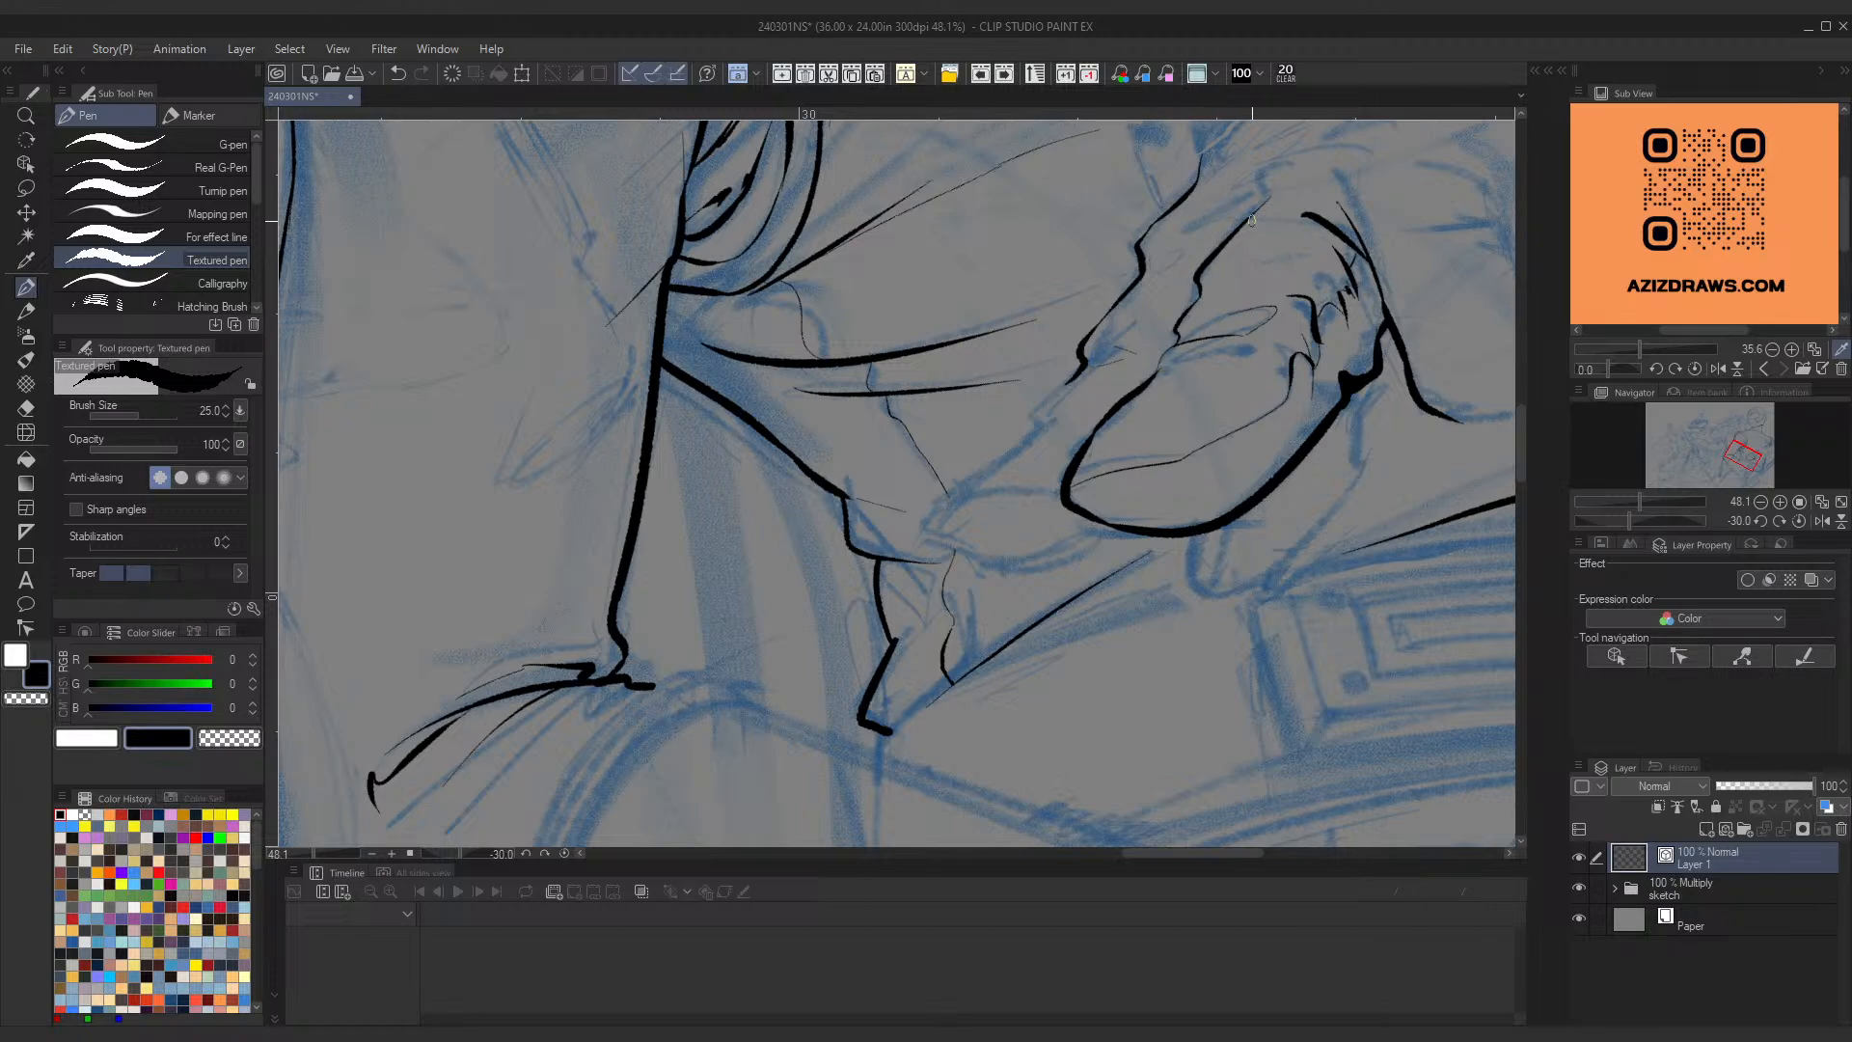
{"action": "left_click_drag", "start_coordinate": [1245, 213], "coordinate": [1197, 252]}
{"action": "left_click_drag", "start_coordinate": [1078, 288], "coordinate": [1109, 317]}
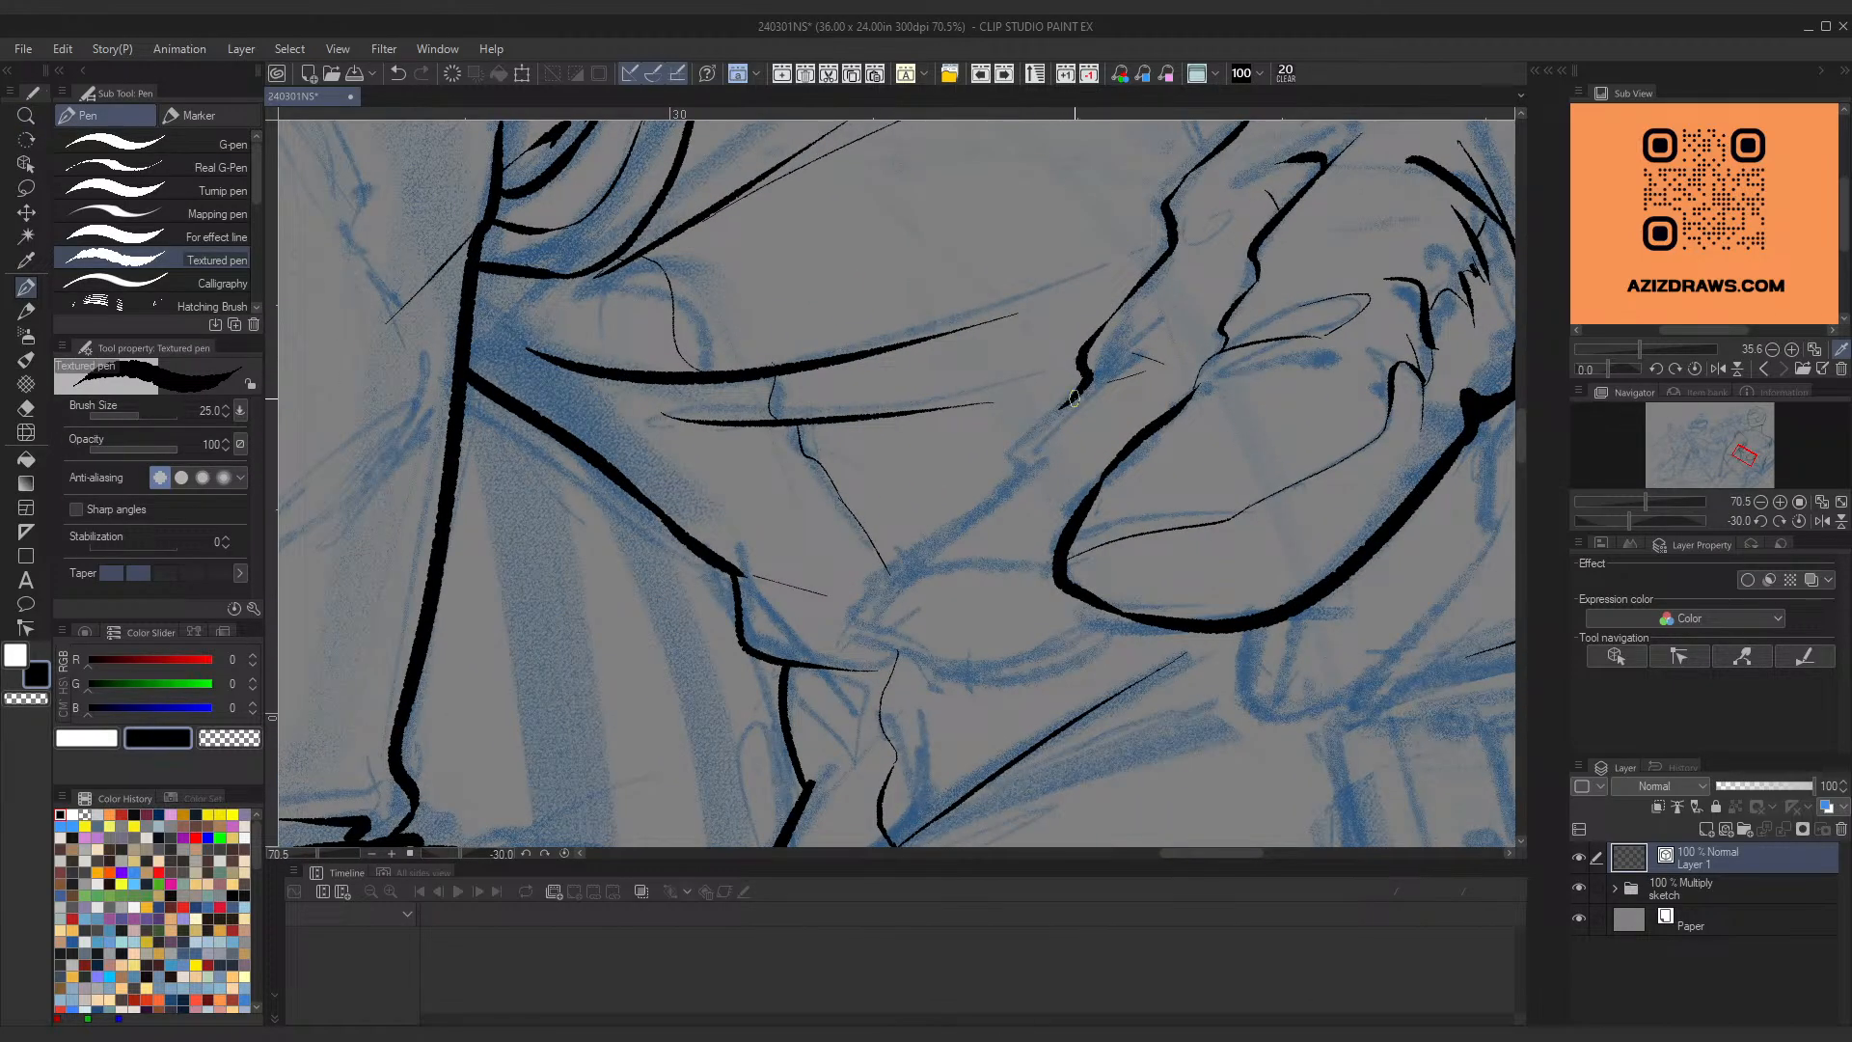
Step: Extend the hand's outer contour diagonally down along the rear finger with a tapered stroke
{"action": "left_click_drag", "start_coordinate": [1075, 398], "coordinate": [957, 546]}
{"action": "key", "text": "ctrl+z"}
{"action": "left_click_drag", "start_coordinate": [1072, 397], "coordinate": [962, 524]}
{"action": "key", "text": "ctrl+z"}
{"action": "key", "text": "ctrl+space"}
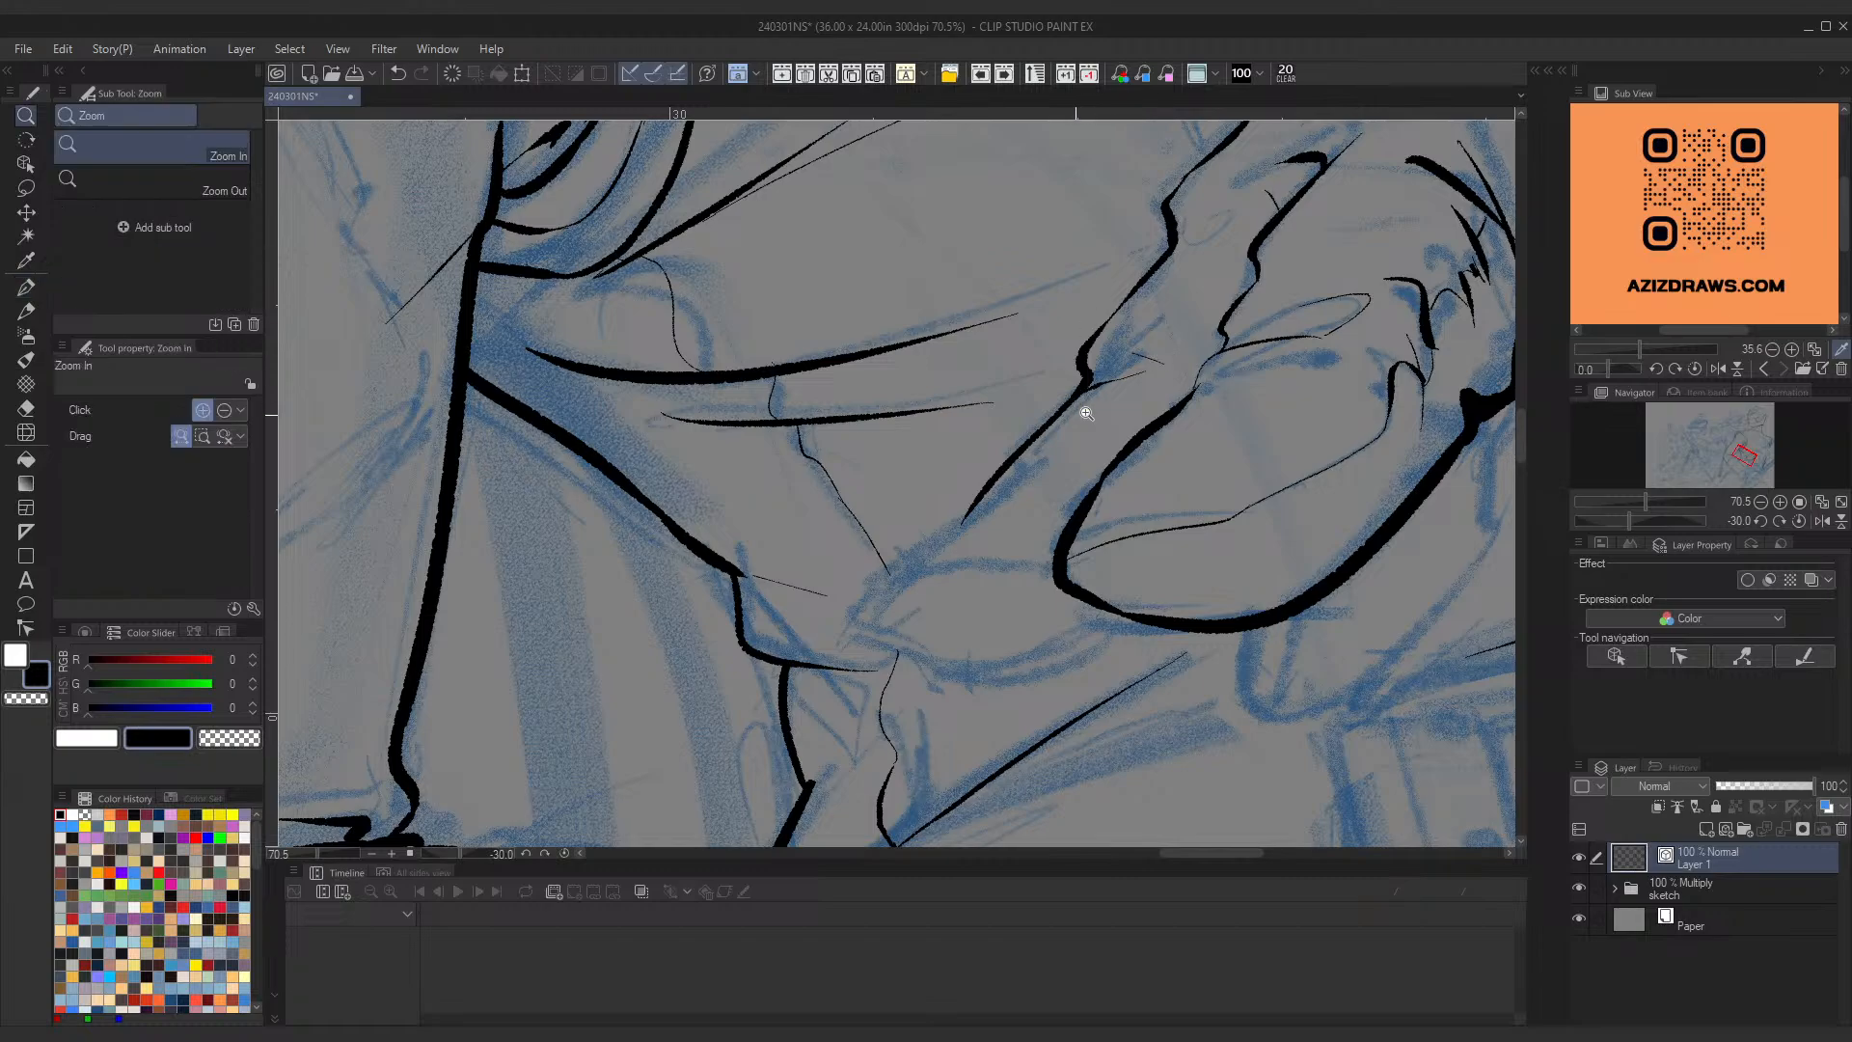
{"action": "left_click_drag", "start_coordinate": [1086, 413], "coordinate": [1050, 438]}
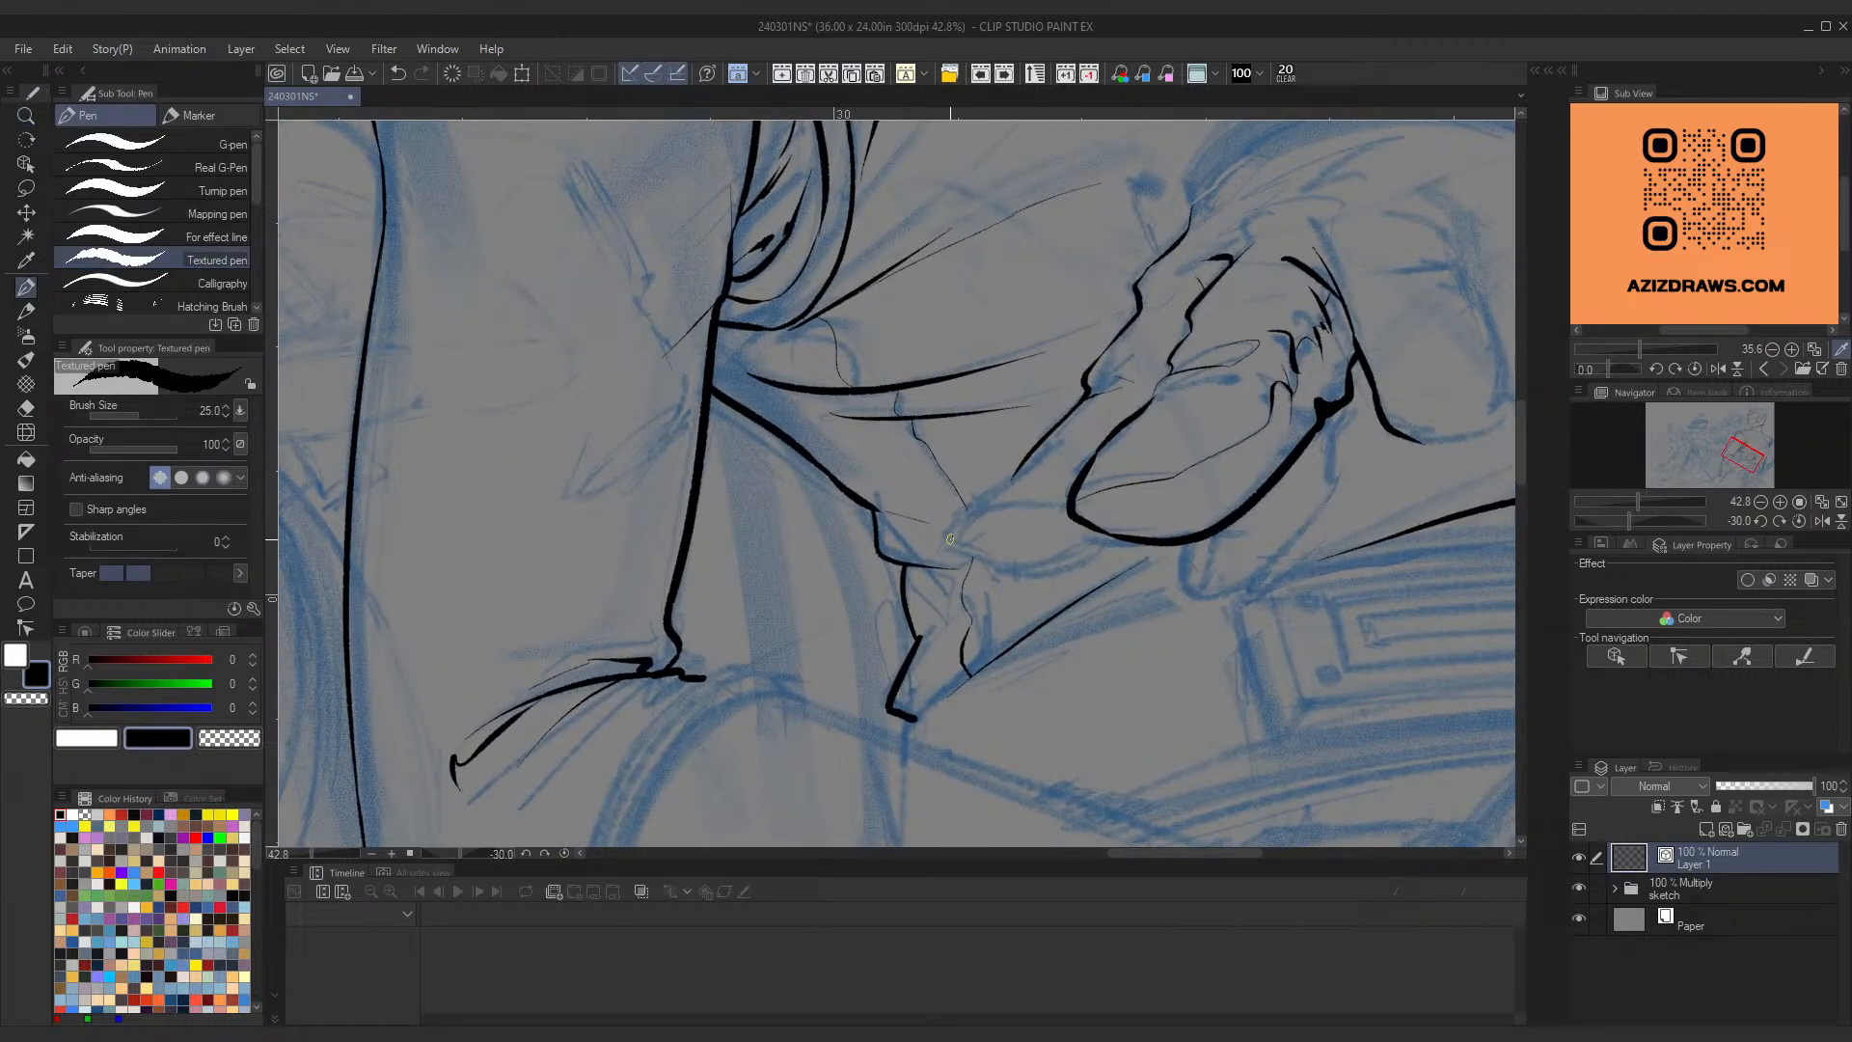
Step: Ink the rear finger's rounded tip, joining it to the hand's outer contour
{"action": "left_click_drag", "start_coordinate": [950, 539], "coordinate": [1019, 463]}
{"action": "key", "text": "ctrl+z"}
{"action": "left_click_drag", "start_coordinate": [950, 531], "coordinate": [1030, 470]}
{"action": "key", "text": "ctrl+z"}
{"action": "left_click_drag", "start_coordinate": [949, 536], "coordinate": [1046, 457]}
Step: Draw a thin line along the inside of the rear finger from its tip to the pointing finger
{"action": "mouse_move", "coordinate": [1009, 529]}
{"action": "left_mouse_down"}
{"action": "mouse_move", "coordinate": [959, 554]}
{"action": "mouse_move", "coordinate": [1094, 523]}
{"action": "left_mouse_up"}
{"action": "key", "text": "ctrl+z"}
{"action": "left_click_drag", "start_coordinate": [950, 552], "coordinate": [1083, 522]}
{"action": "key", "text": "ctrl+z"}
{"action": "key", "text": "ctrl+z"}
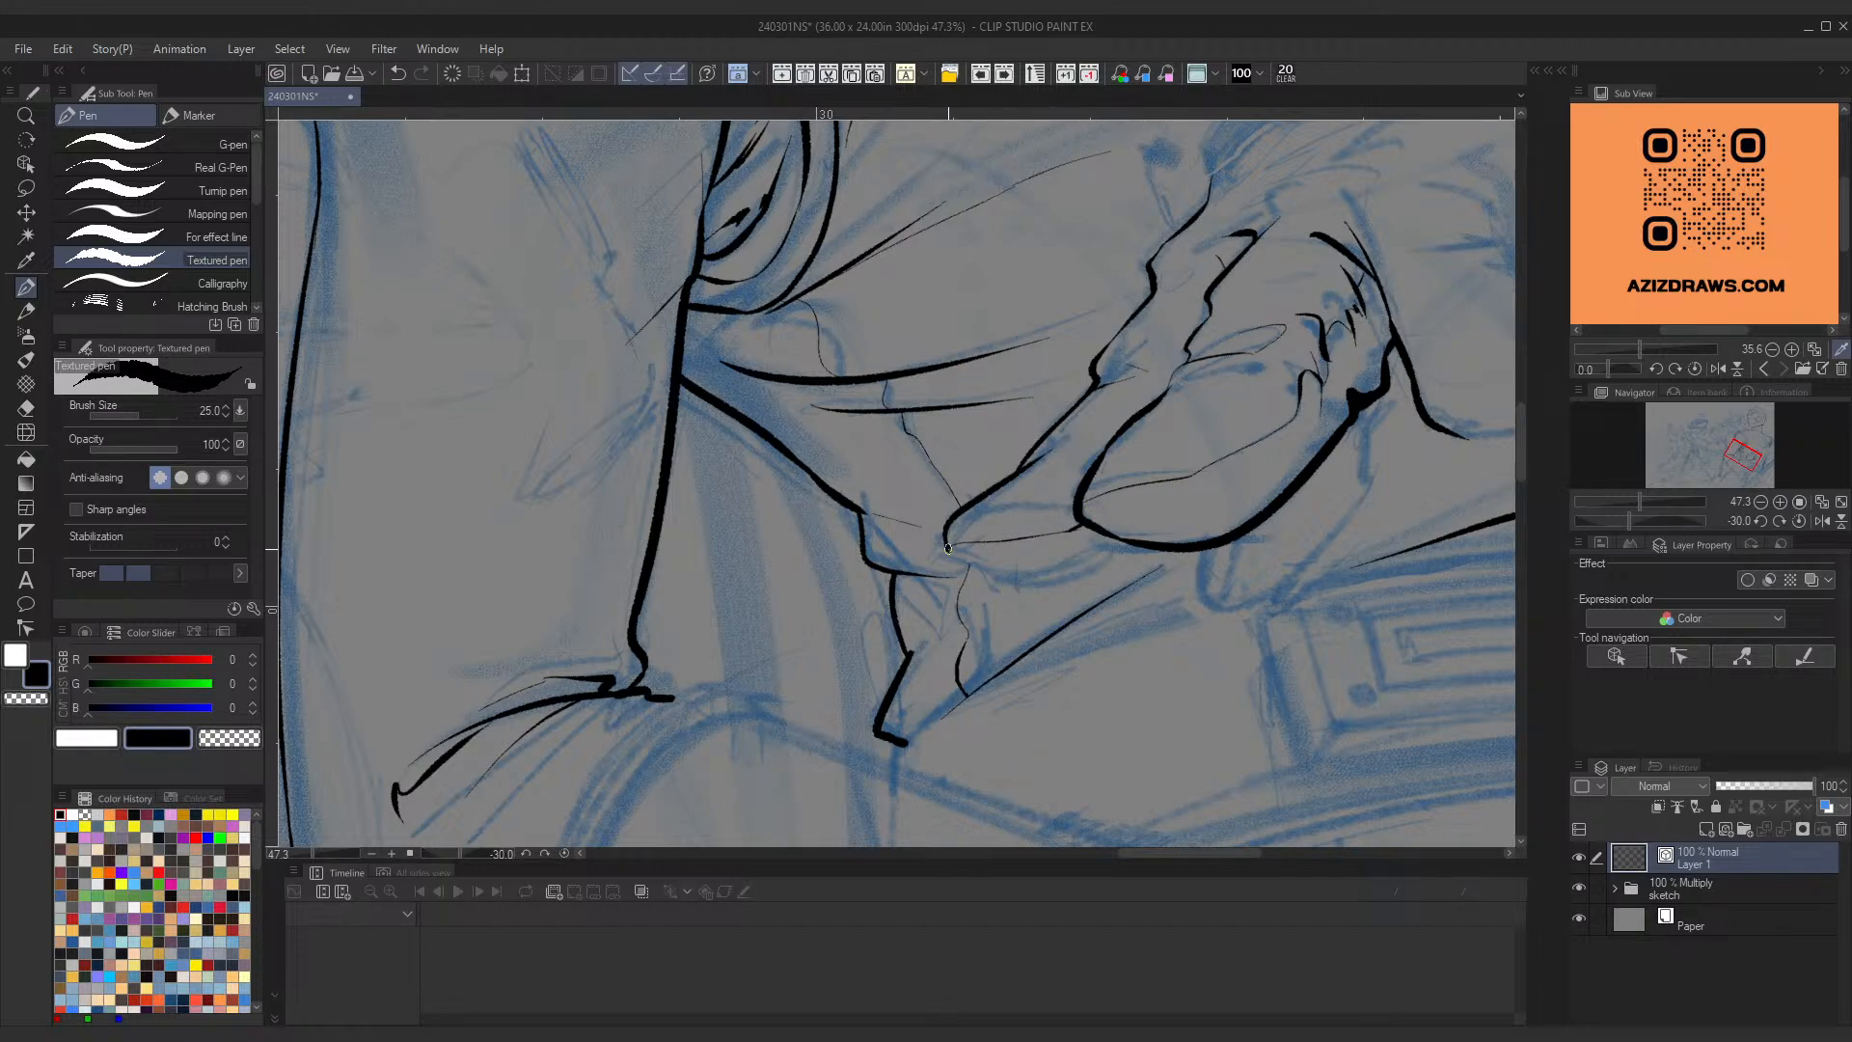
Step: Ink the rear finger's thick curved underside from its tip to the underside of the pointing finger
{"action": "mouse_move", "coordinate": [950, 547]}
{"action": "left_mouse_down"}
{"action": "mouse_move", "coordinate": [965, 576]}
{"action": "mouse_move", "coordinate": [1060, 586]}
{"action": "mouse_move", "coordinate": [969, 569]}
{"action": "mouse_move", "coordinate": [1133, 544]}
{"action": "left_mouse_up"}
{"action": "key", "text": "ctrl+z"}
{"action": "key", "text": "ctrl+z"}
{"action": "key", "text": "ctrl+z"}
{"action": "scroll", "coordinate": [1218, 429], "scroll_direction": "down", "scroll_amount": 5}
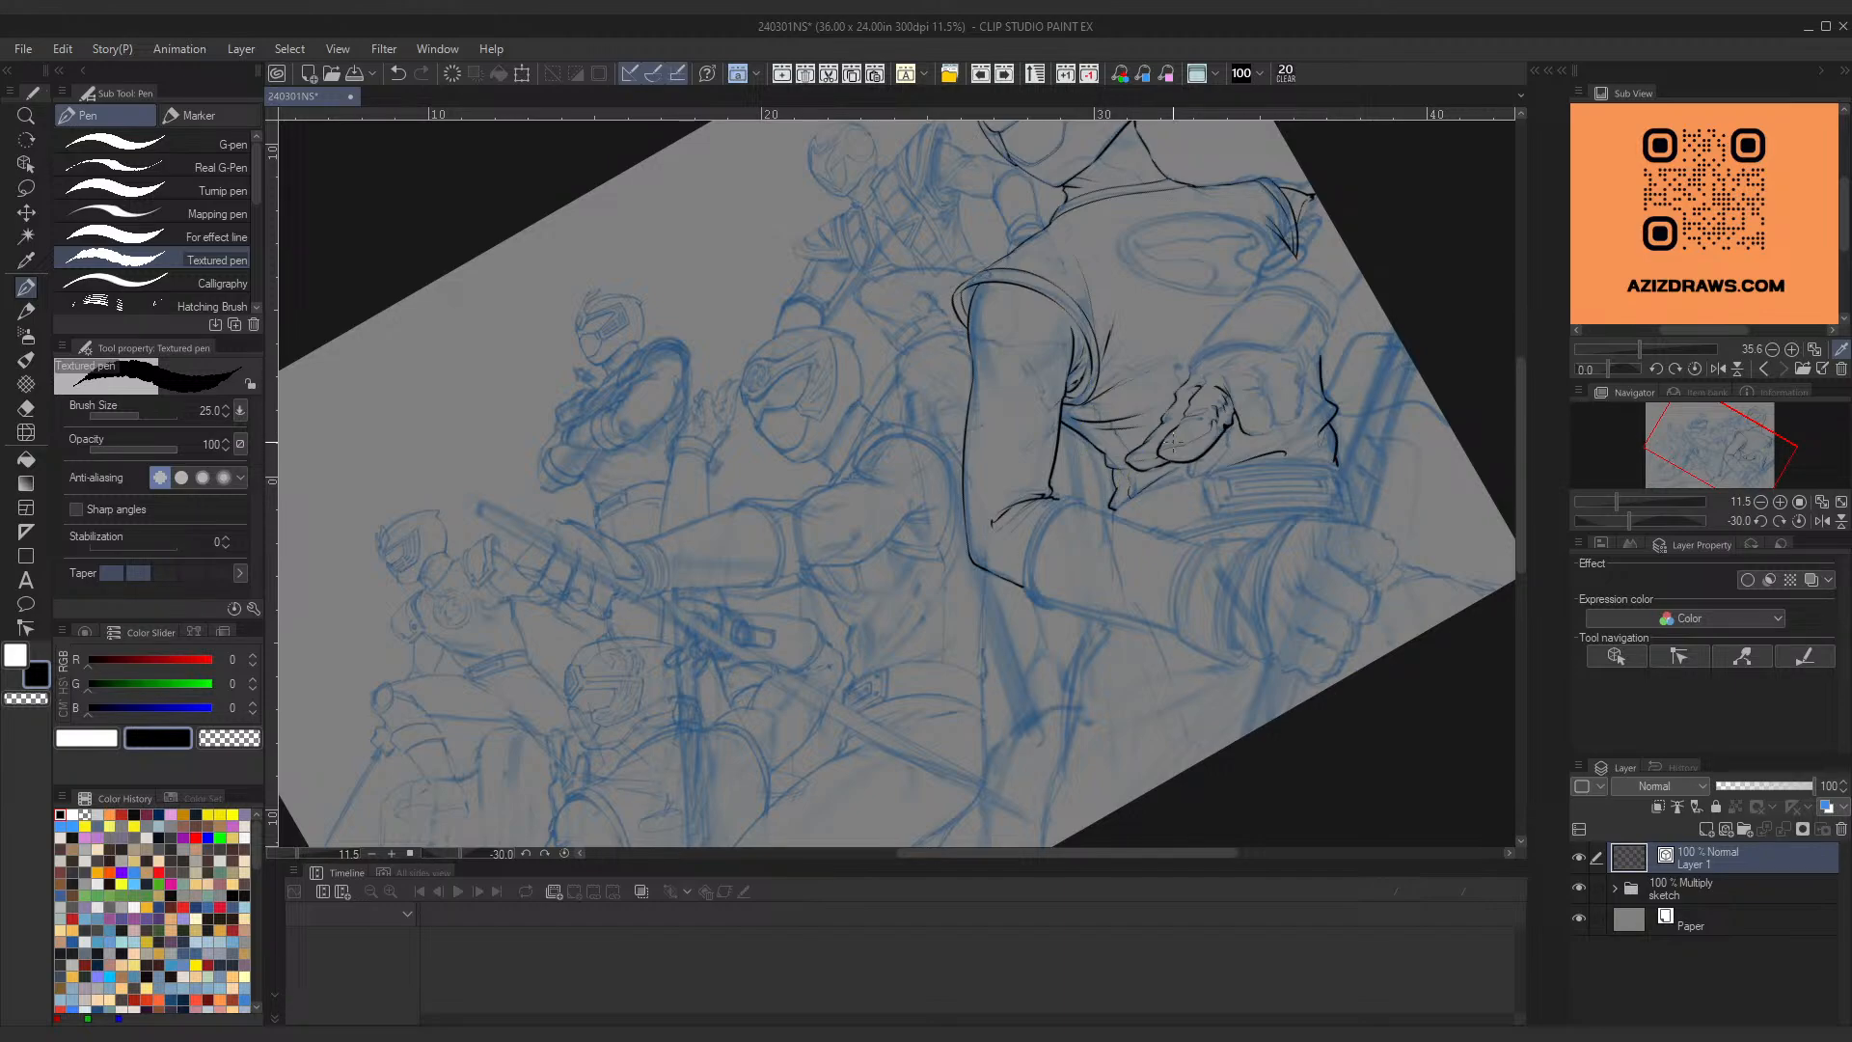
{"action": "scroll", "coordinate": [1174, 445], "scroll_direction": "up", "scroll_amount": 7}
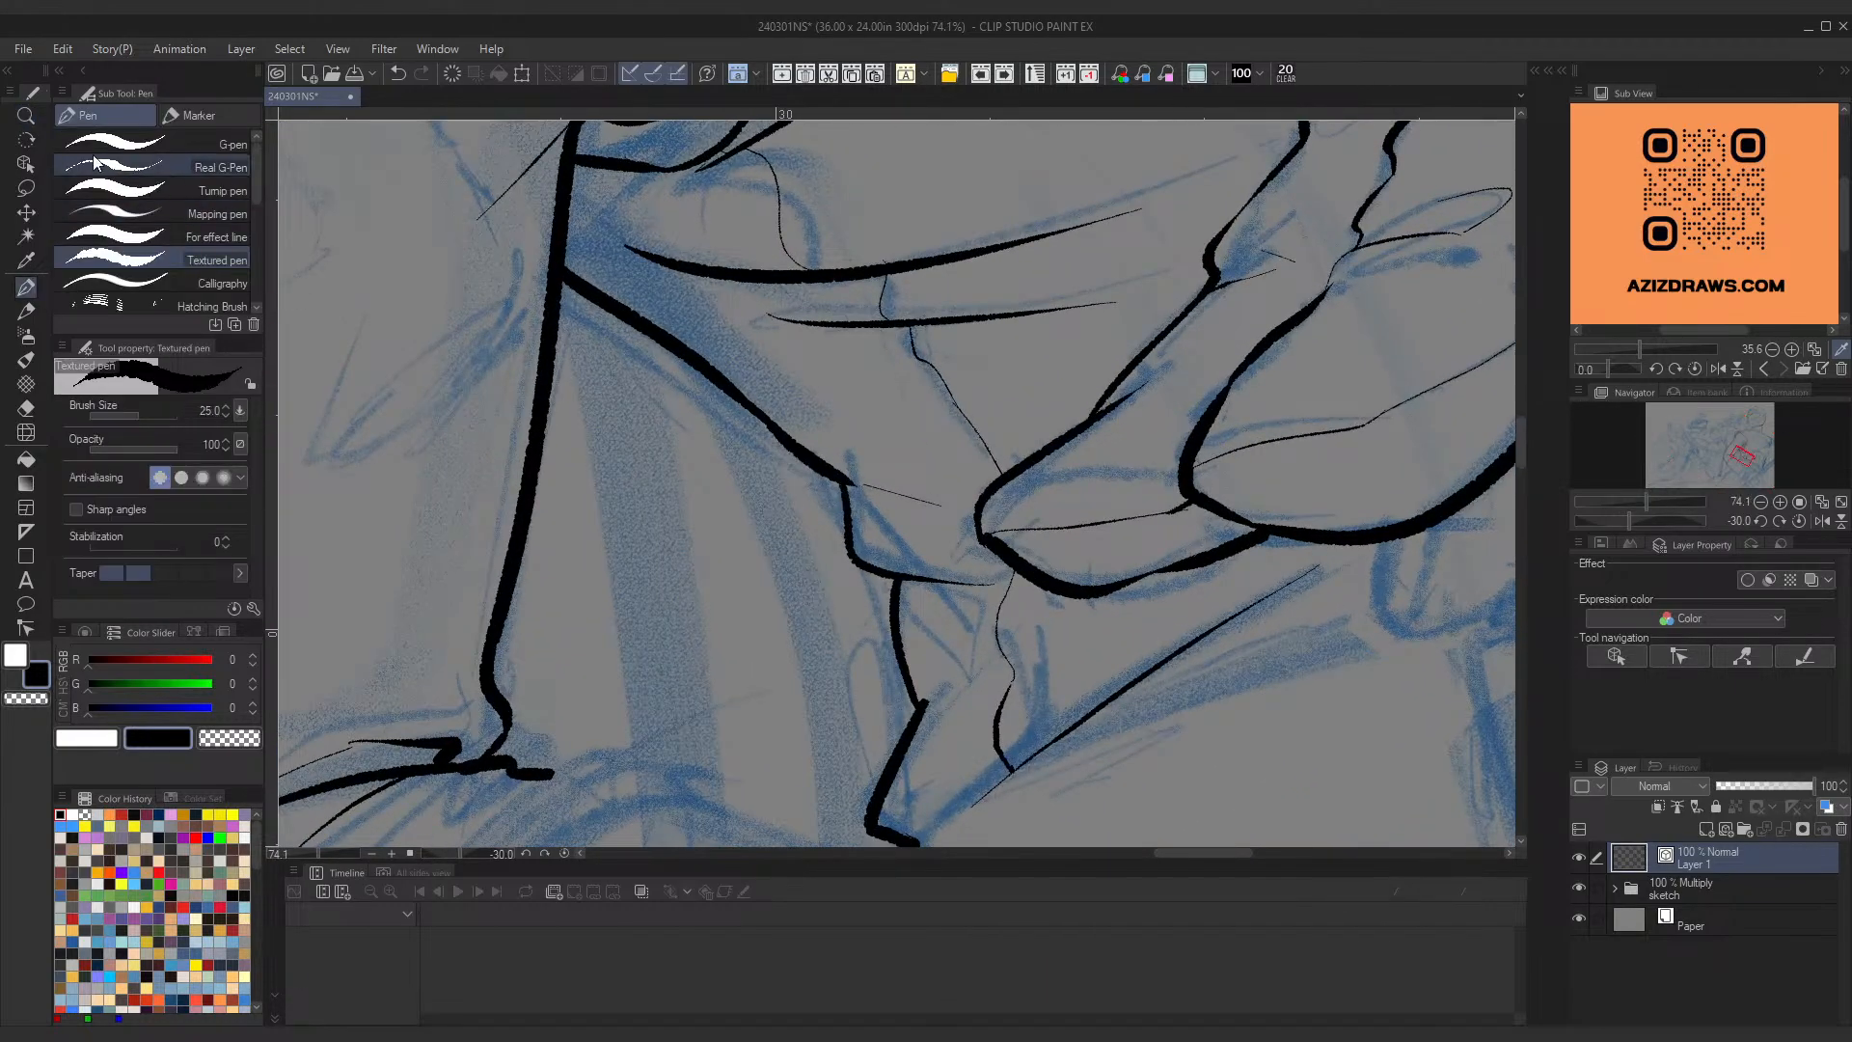
Step: Adjust the thin line inside the rear finger with the Object tool, raising its end beside the pointing finger
{"action": "key", "text": "o"}
{"action": "left_click", "coordinate": [1192, 501]}
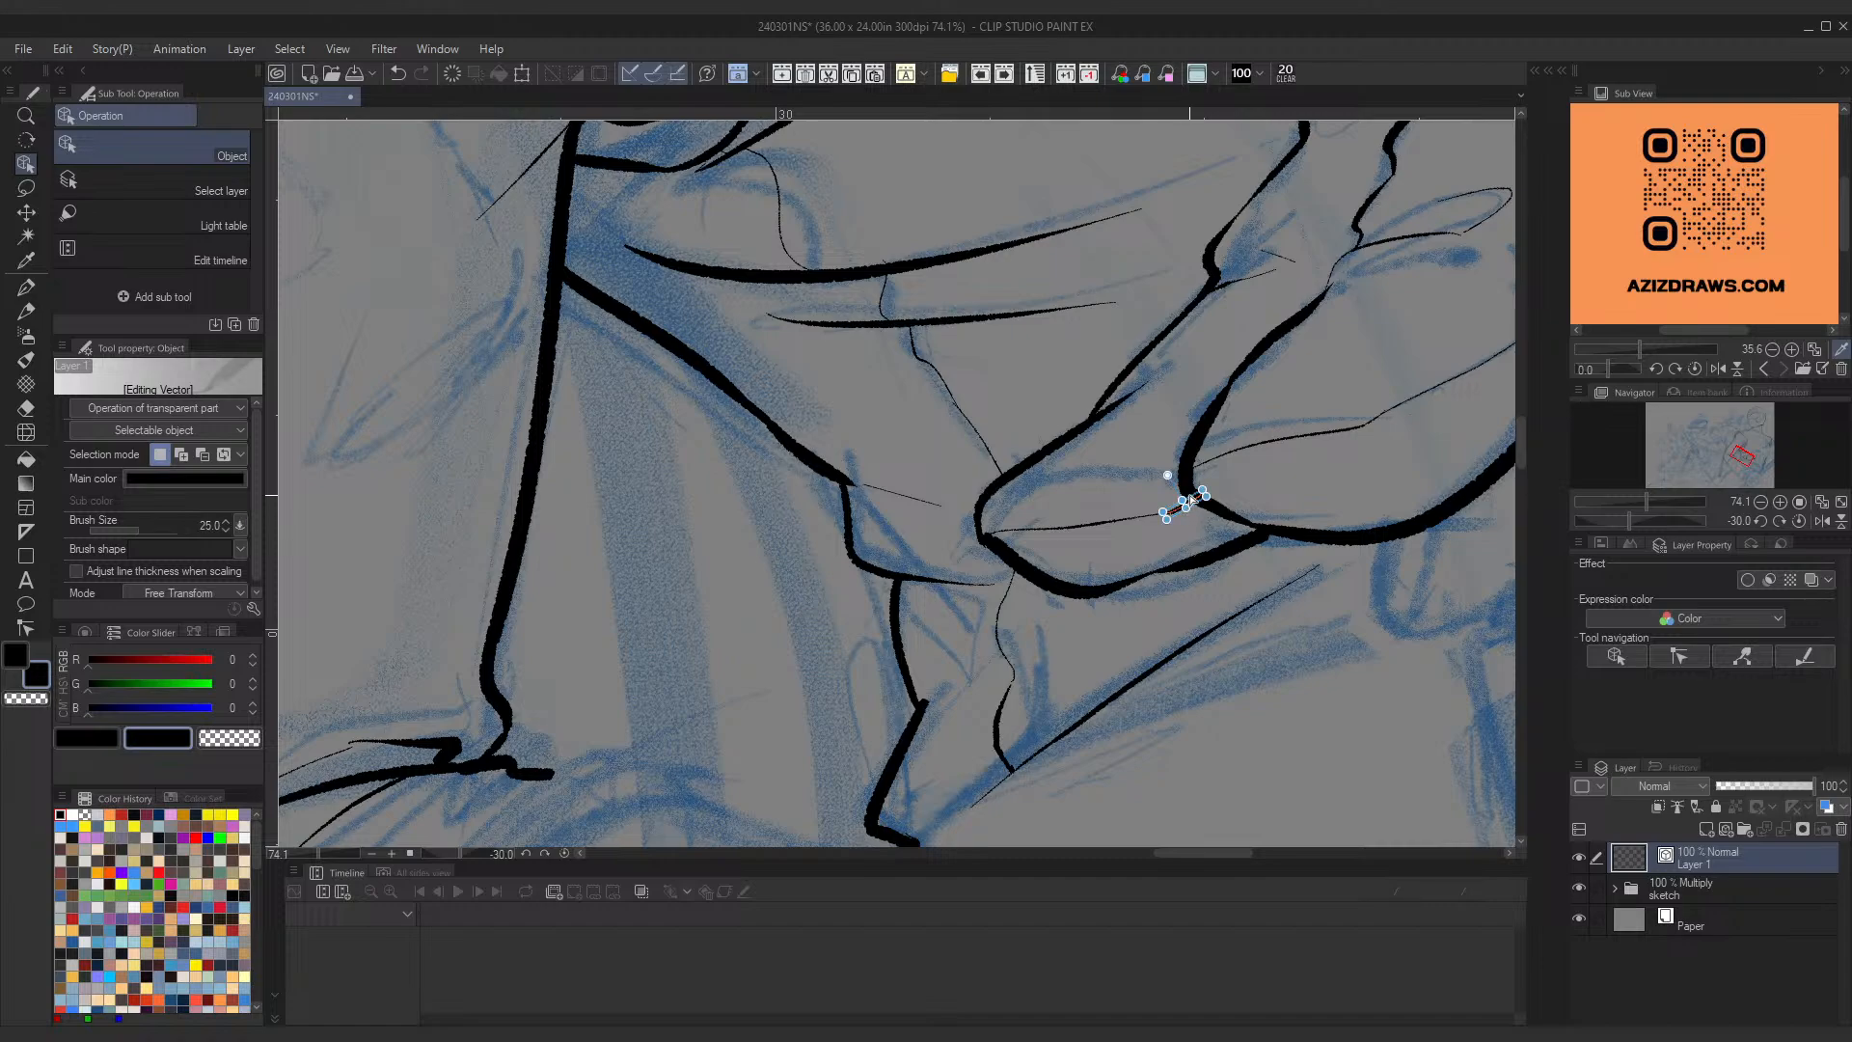
{"action": "left_click_drag", "start_coordinate": [1187, 501], "coordinate": [1172, 472]}
{"action": "left_click", "coordinate": [1163, 512]}
{"action": "mouse_move", "coordinate": [1189, 509]}
{"action": "left_mouse_down"}
{"action": "mouse_move", "coordinate": [1172, 469]}
{"action": "mouse_move", "coordinate": [1157, 482]}
{"action": "left_mouse_up"}
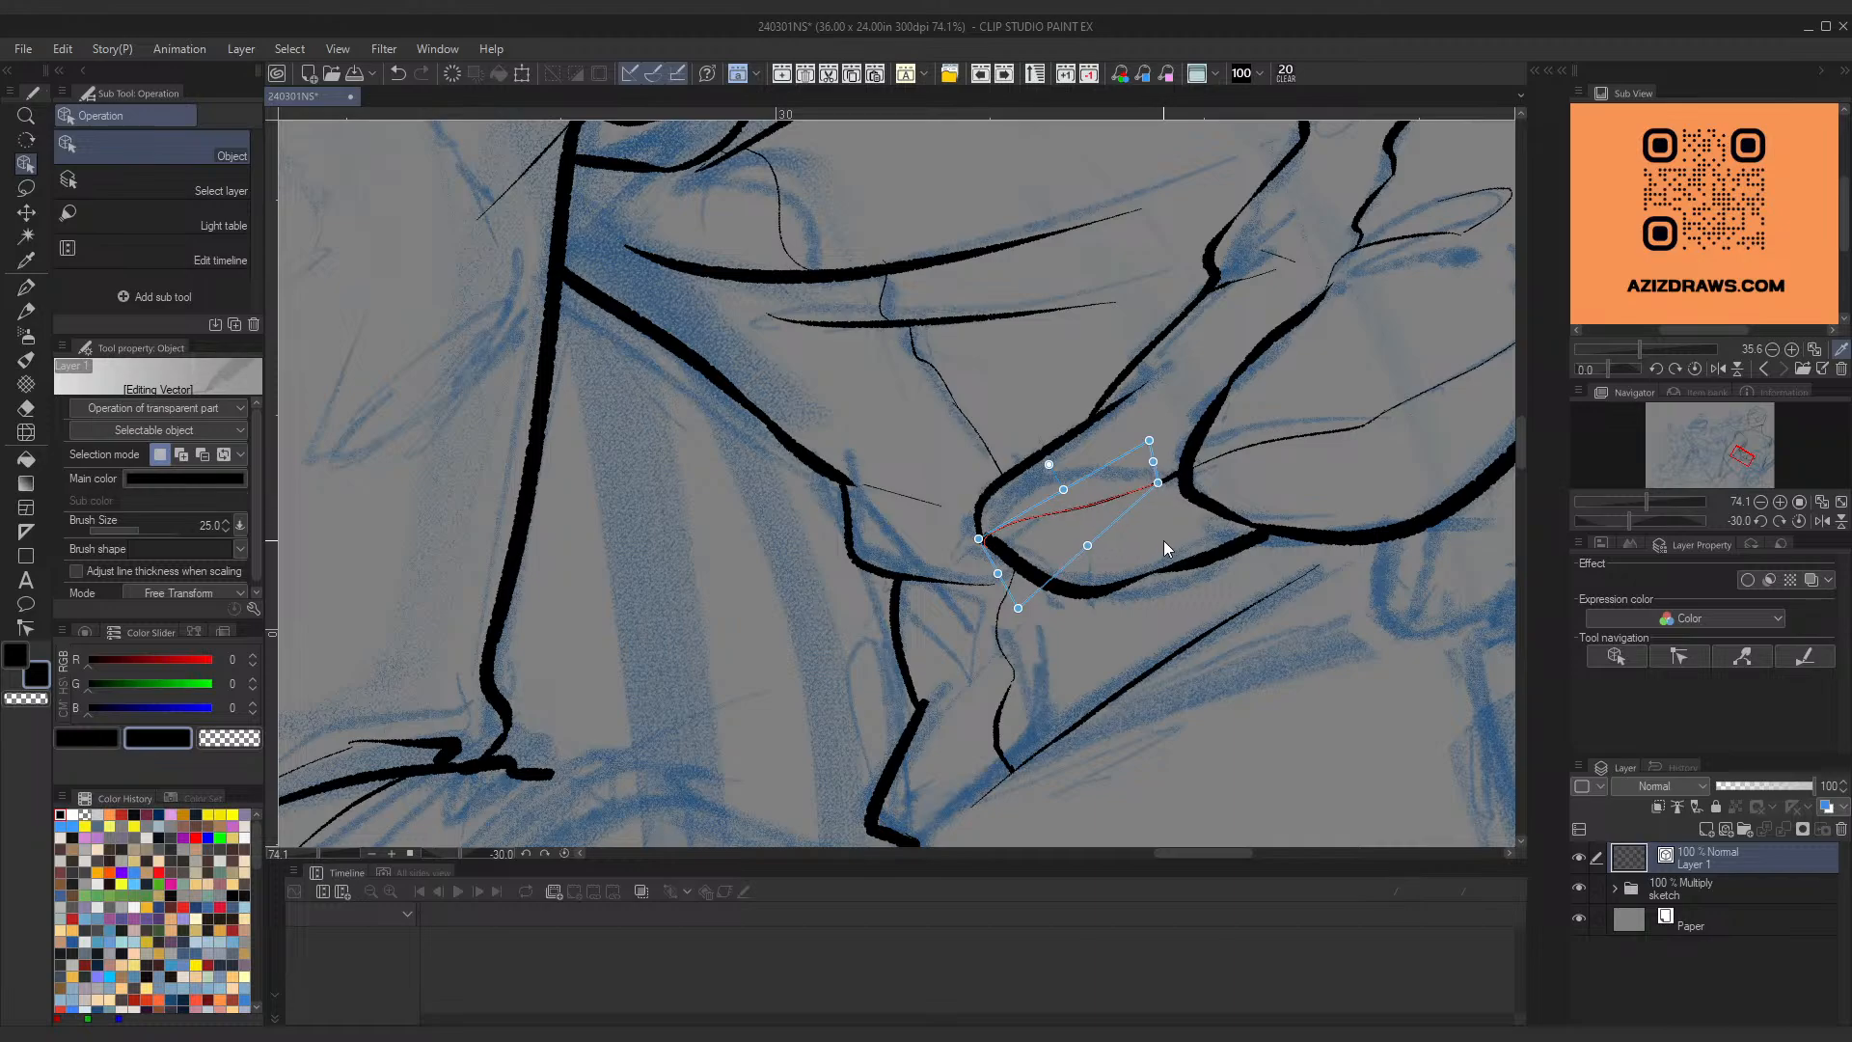
{"action": "scroll", "coordinate": [1148, 439], "scroll_direction": "down", "scroll_amount": 10}
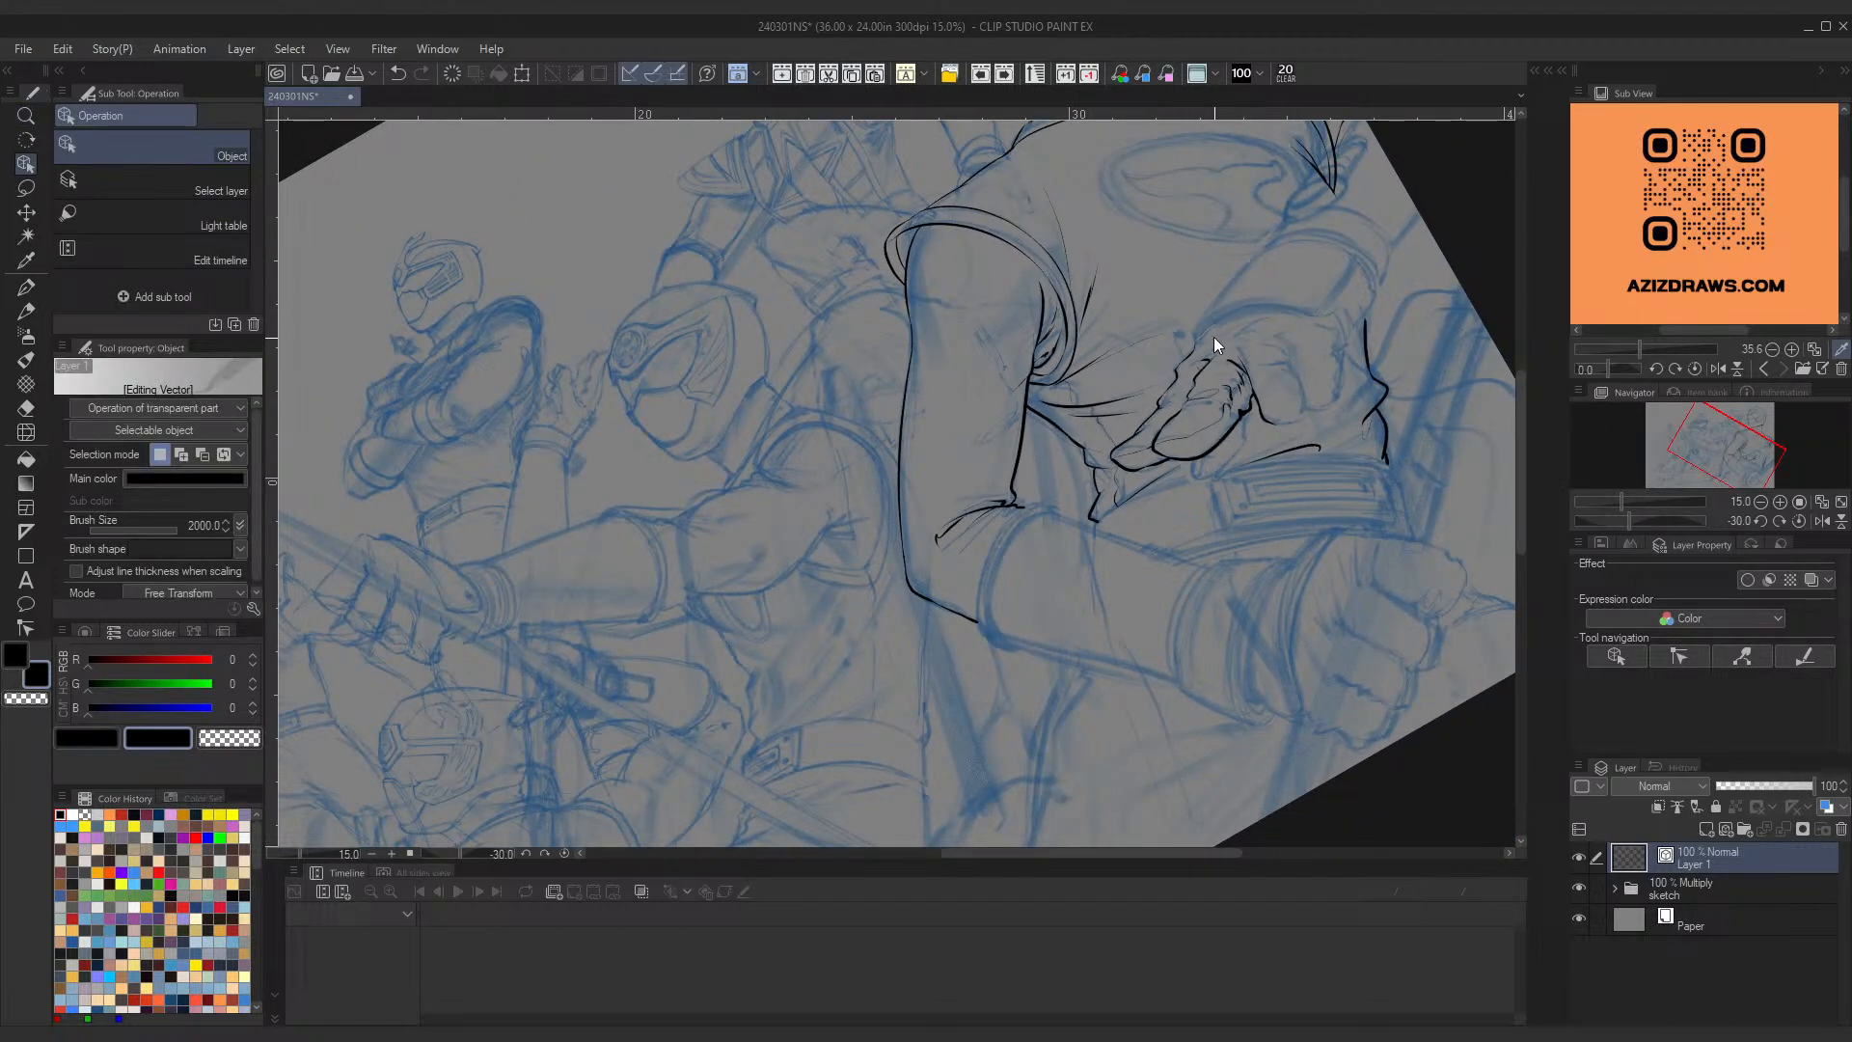
Step: Thicken the bend in the hand's outer contour with additional overlapping strokes
{"action": "scroll", "coordinate": [1214, 338], "scroll_direction": "up", "scroll_amount": 10}
{"action": "left_click_drag", "start_coordinate": [1146, 359], "coordinate": [1127, 437]}
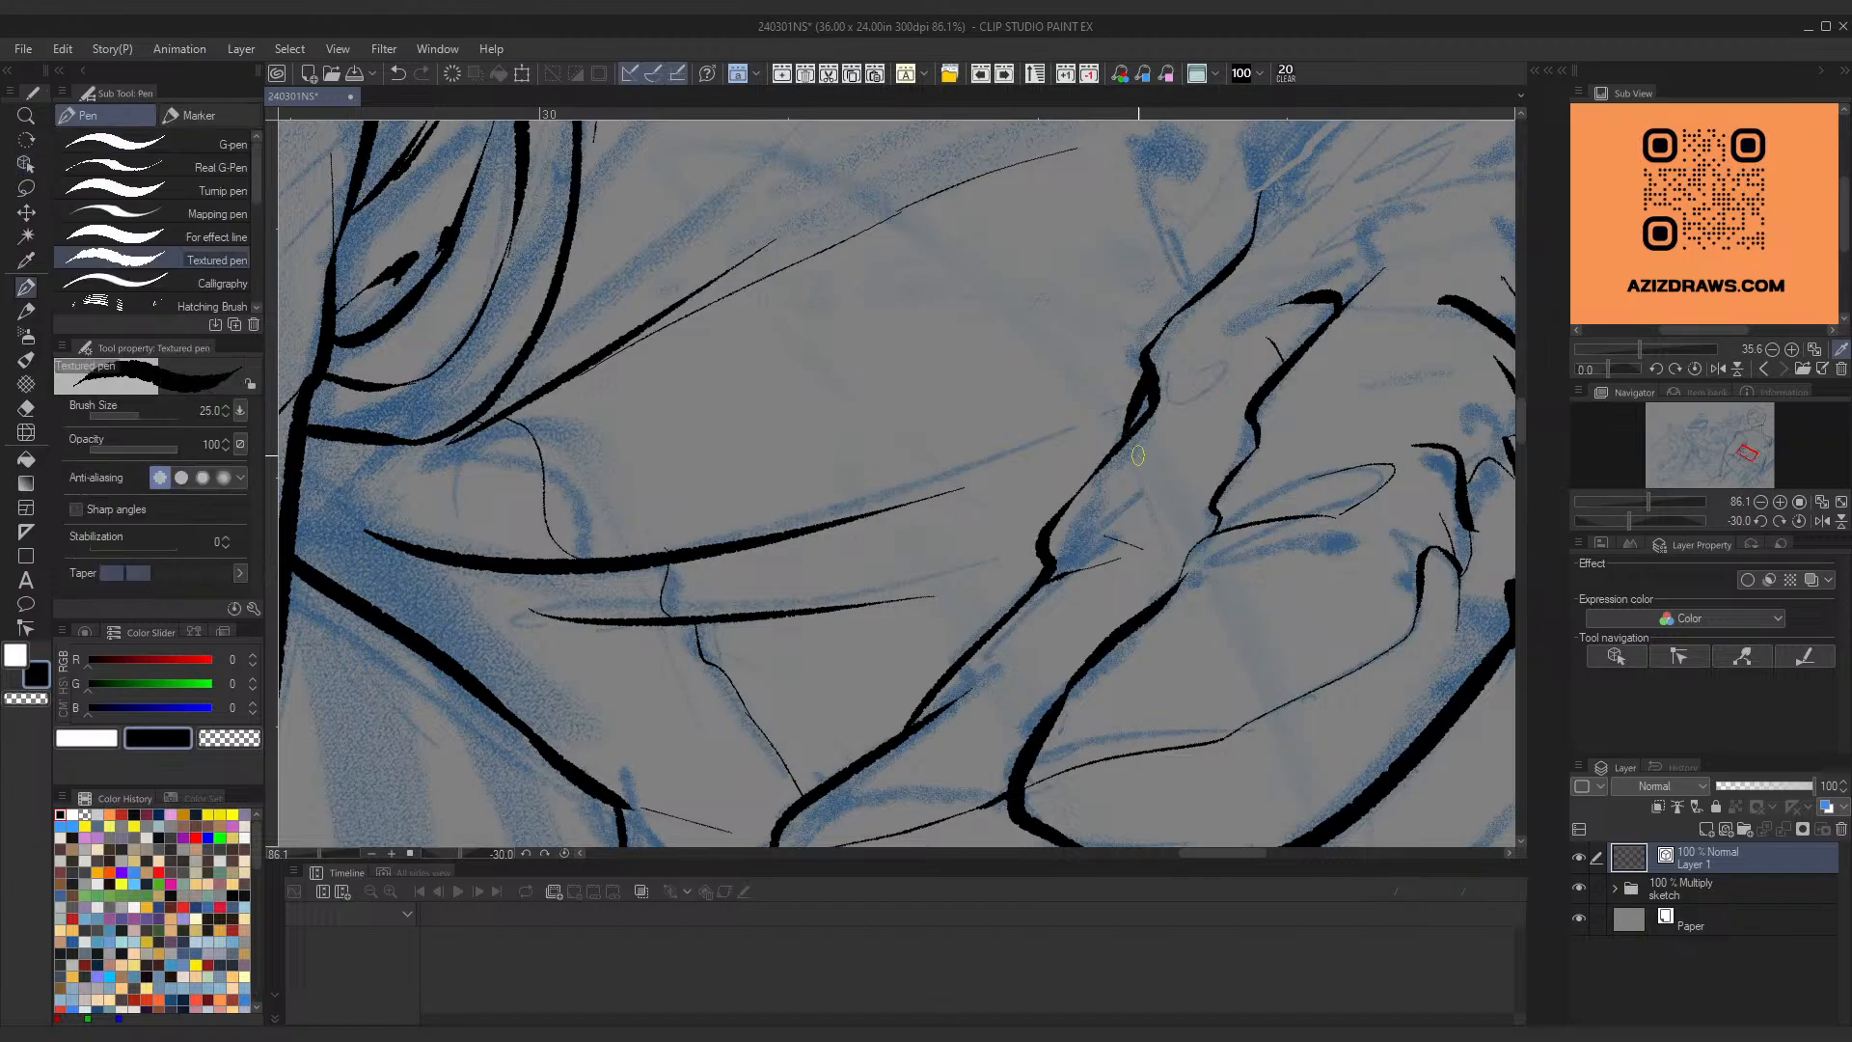
{"action": "left_click_drag", "start_coordinate": [1259, 193], "coordinate": [1120, 393]}
{"action": "left_click_drag", "start_coordinate": [1309, 386], "coordinate": [1203, 570]}
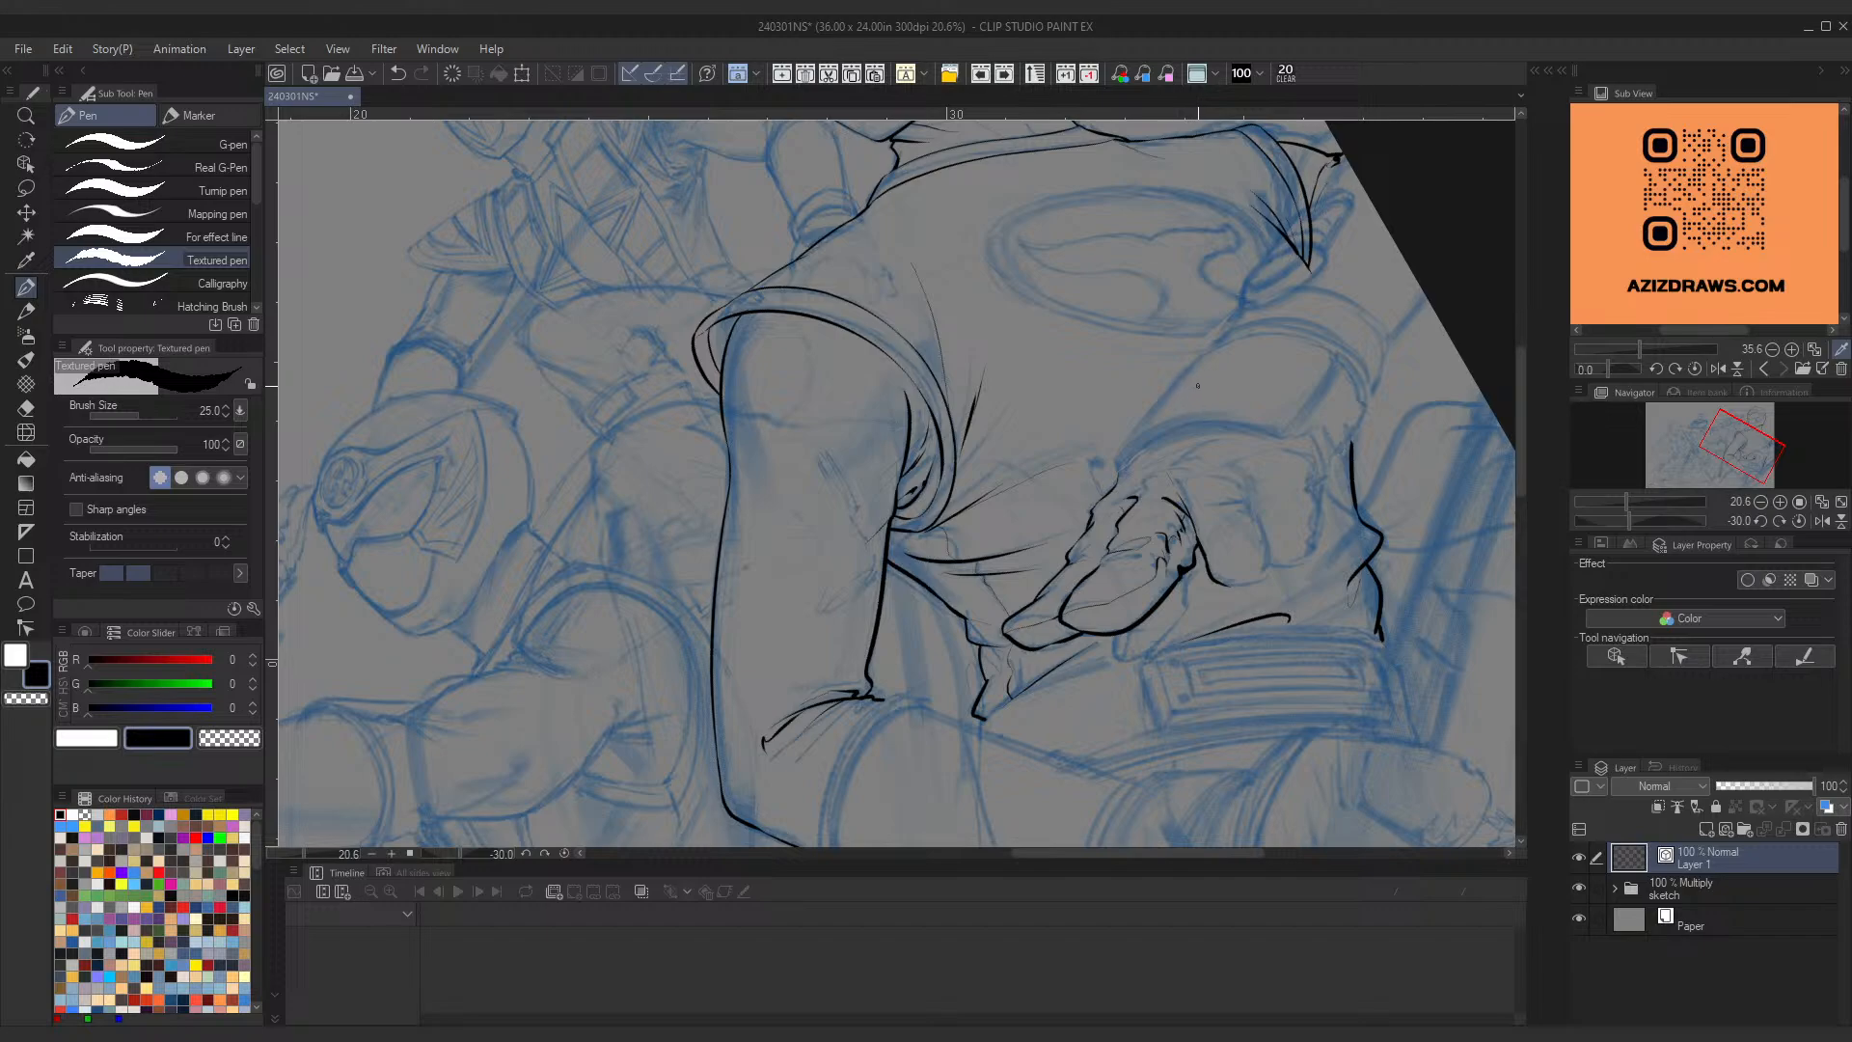
Step: Ink the rounded end of the first curled finger and carry the line up its far side
{"action": "scroll", "coordinate": [1263, 518], "scroll_direction": "up", "scroll_amount": 5}
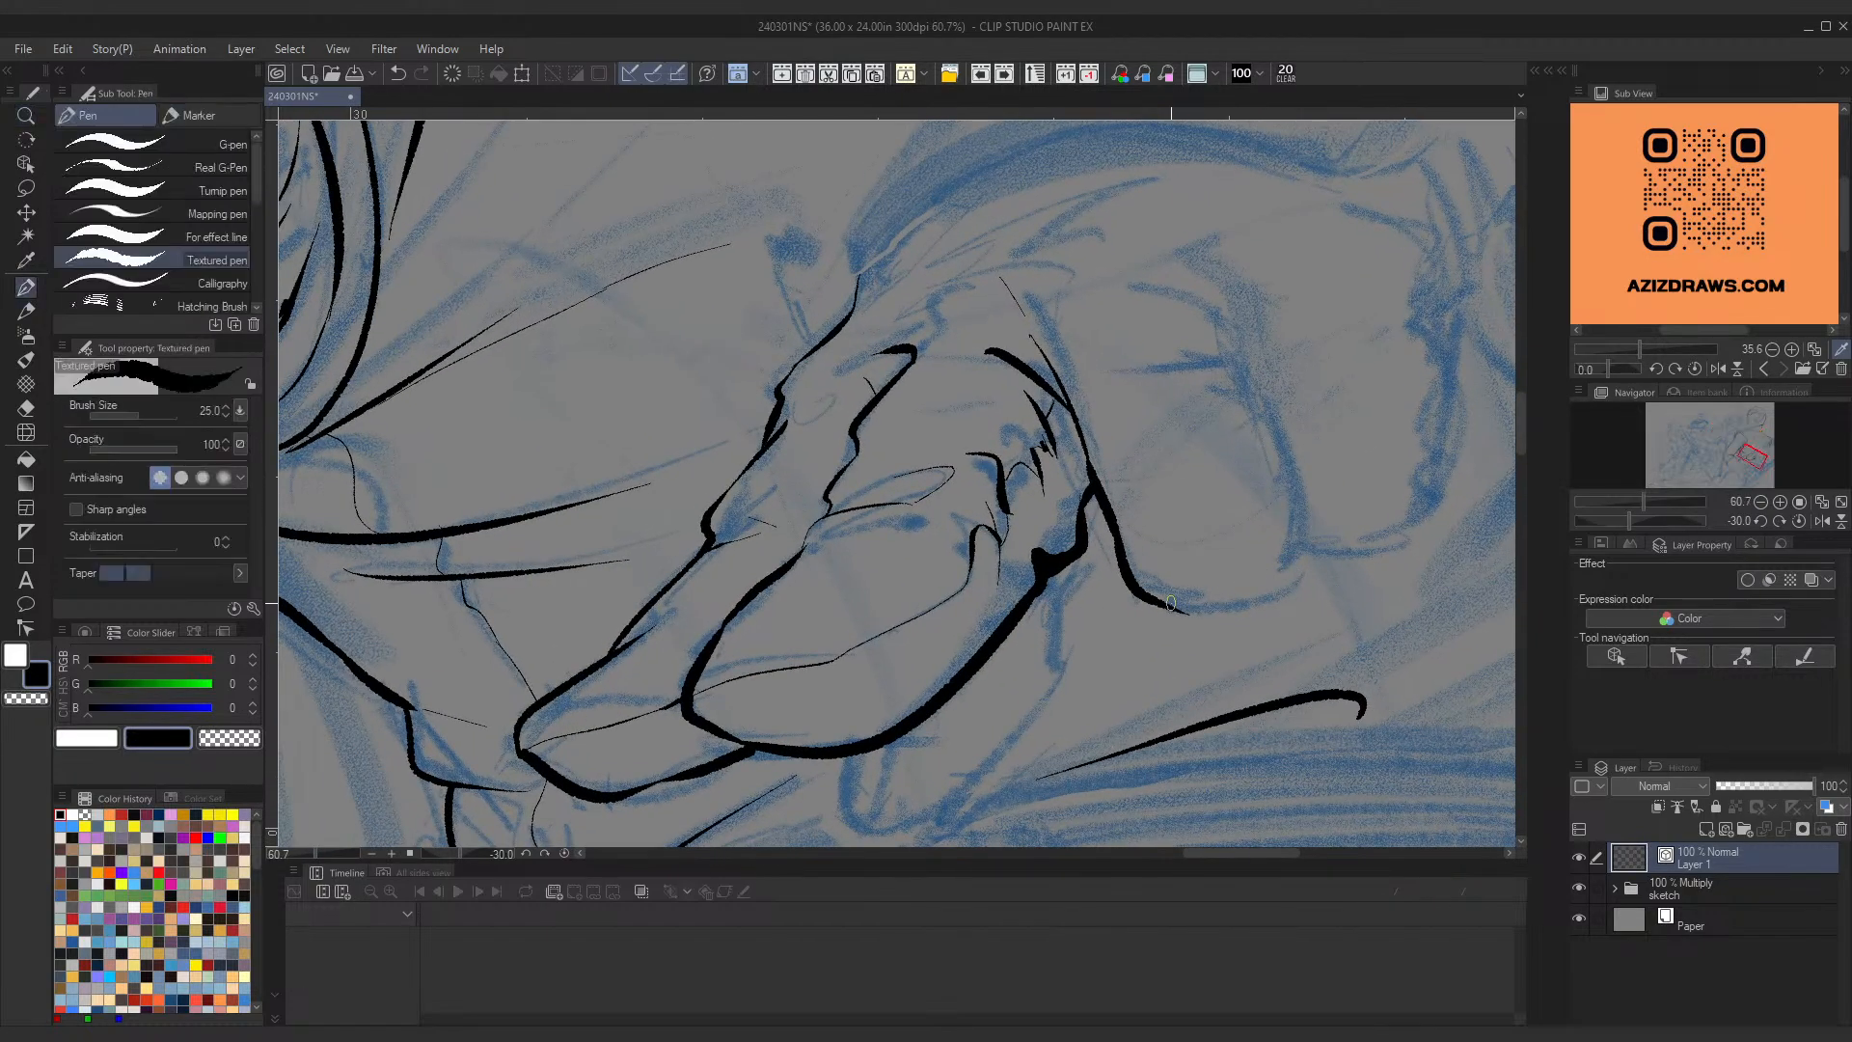
{"action": "left_click_drag", "start_coordinate": [1171, 609], "coordinate": [1318, 548]}
{"action": "key", "text": "ctrl+z"}
{"action": "left_click_drag", "start_coordinate": [1168, 608], "coordinate": [1304, 554]}
{"action": "key", "text": "ctrl+z"}
{"action": "left_click_drag", "start_coordinate": [1174, 611], "coordinate": [1283, 558]}
{"action": "key", "text": "ctrl+z"}
{"action": "mouse_move", "coordinate": [1169, 610]}
{"action": "left_mouse_down"}
{"action": "mouse_move", "coordinate": [1291, 574]}
{"action": "mouse_move", "coordinate": [1304, 529]}
{"action": "mouse_move", "coordinate": [1030, 568]}
{"action": "mouse_move", "coordinate": [980, 404]}
{"action": "left_mouse_up"}
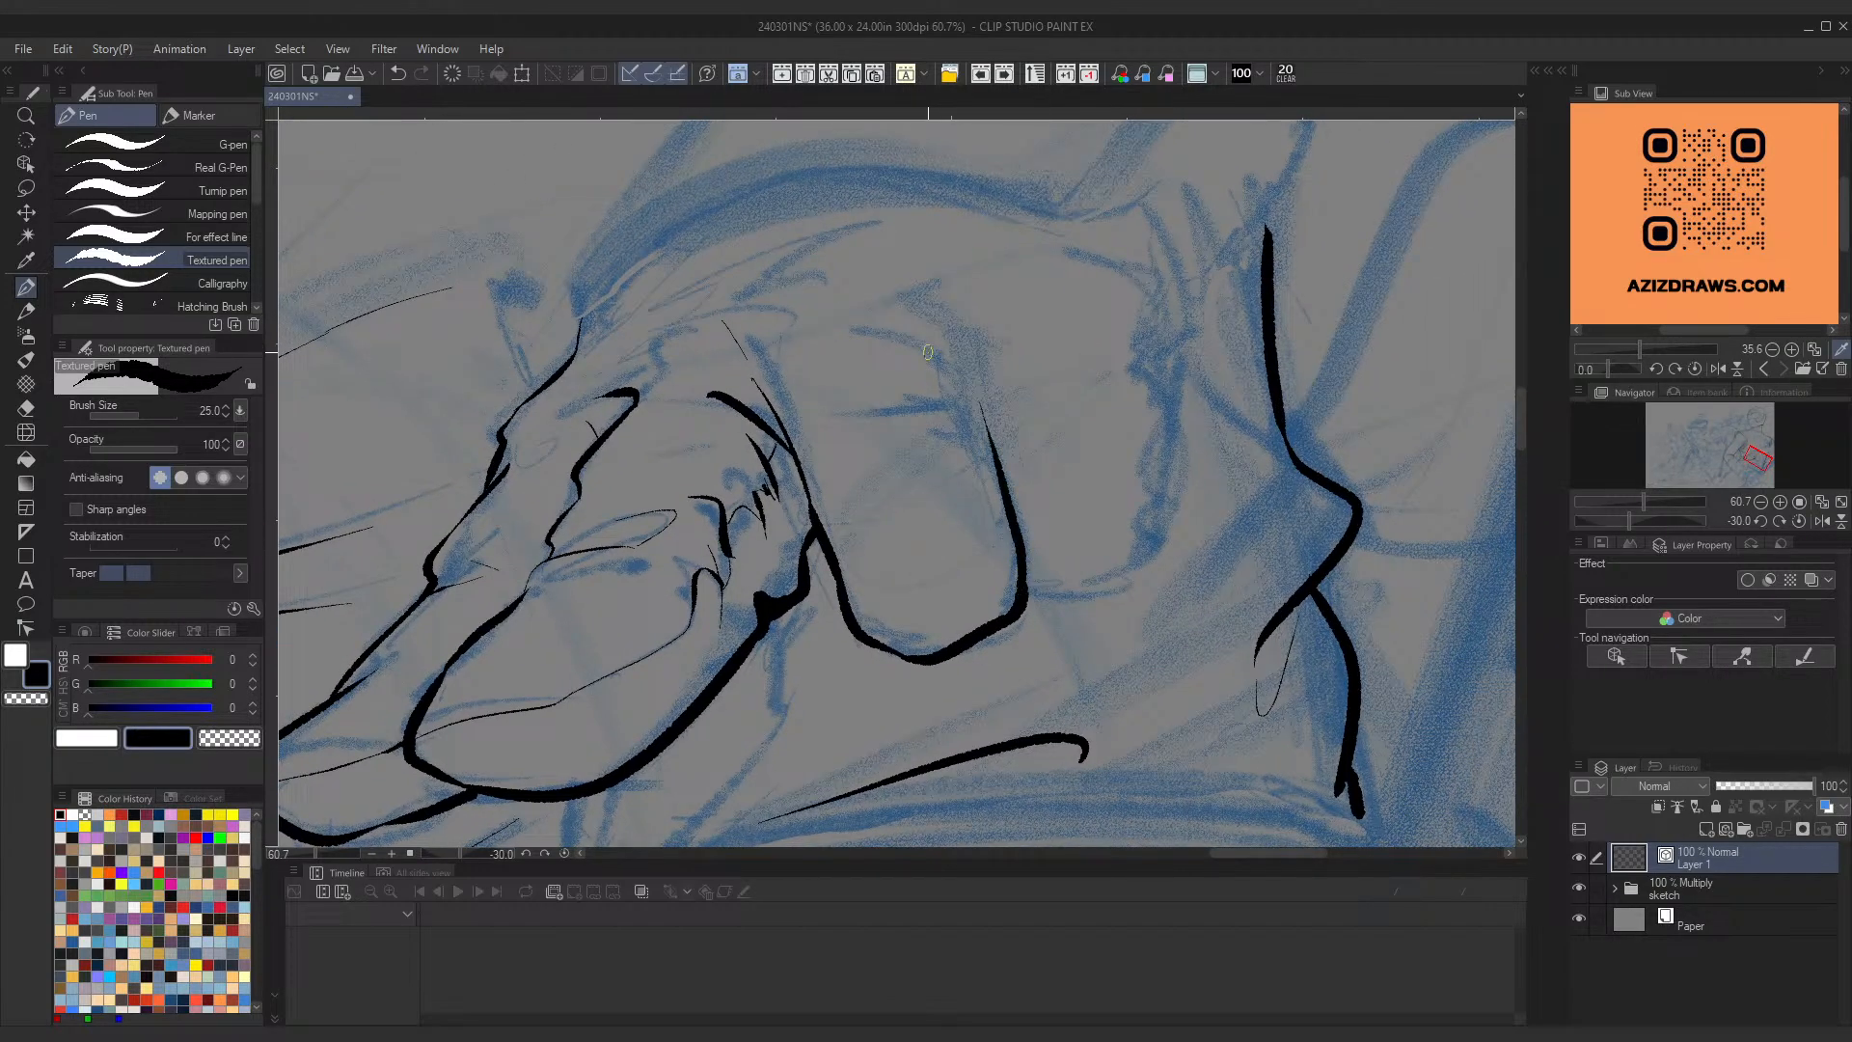
Step: Ink the tapered knuckle line over the first curled finger, joining it to the finger's far edge
{"action": "key", "text": "ctrl+z"}
{"action": "mouse_move", "coordinate": [815, 313]}
{"action": "left_mouse_down"}
{"action": "mouse_move", "coordinate": [963, 391]}
{"action": "mouse_move", "coordinate": [954, 370]}
{"action": "mouse_move", "coordinate": [965, 397]}
{"action": "mouse_move", "coordinate": [963, 379]}
{"action": "mouse_move", "coordinate": [1021, 600]}
{"action": "left_mouse_up"}
{"action": "key", "text": "ctrl+z"}
{"action": "key", "text": "ctrl+z"}
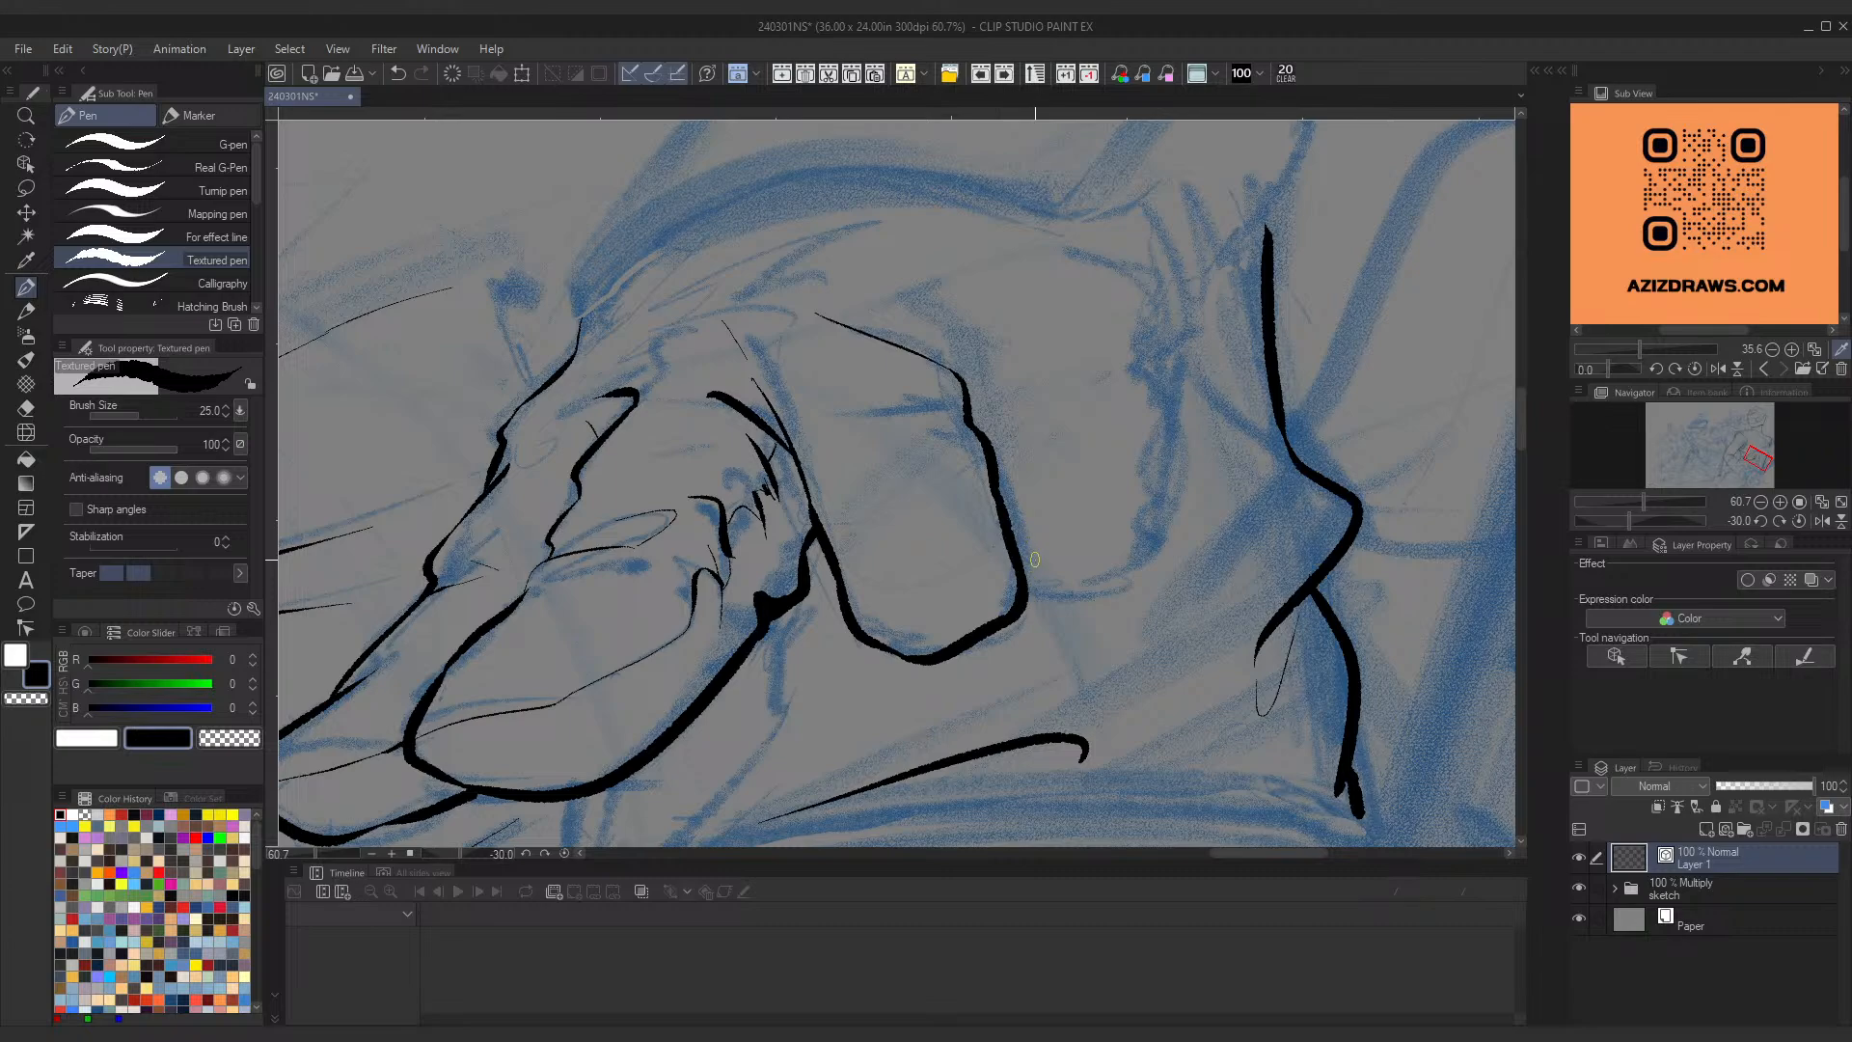
Step: Add thin creases and small looped folds around the first curled finger's knuckle and far edge
{"action": "mouse_move", "coordinate": [959, 415]}
{"action": "left_mouse_down"}
{"action": "mouse_move", "coordinate": [885, 397]}
{"action": "mouse_move", "coordinate": [961, 420]}
{"action": "mouse_move", "coordinate": [836, 411]}
{"action": "left_mouse_up"}
{"action": "mouse_move", "coordinate": [970, 403]}
{"action": "left_mouse_down"}
{"action": "mouse_move", "coordinate": [943, 308]}
{"action": "mouse_move", "coordinate": [927, 357]}
{"action": "mouse_move", "coordinate": [943, 305]}
{"action": "left_mouse_up"}
{"action": "key", "text": "ctrl+z"}
{"action": "key", "text": "ctrl+z"}
{"action": "mouse_move", "coordinate": [926, 357]}
{"action": "left_mouse_down"}
{"action": "mouse_move", "coordinate": [969, 367]}
{"action": "mouse_move", "coordinate": [975, 437]}
{"action": "mouse_move", "coordinate": [933, 370]}
{"action": "mouse_move", "coordinate": [1006, 550]}
{"action": "left_mouse_up"}
{"action": "key", "text": "ctrl+z"}
{"action": "key", "text": "ctrl+z"}
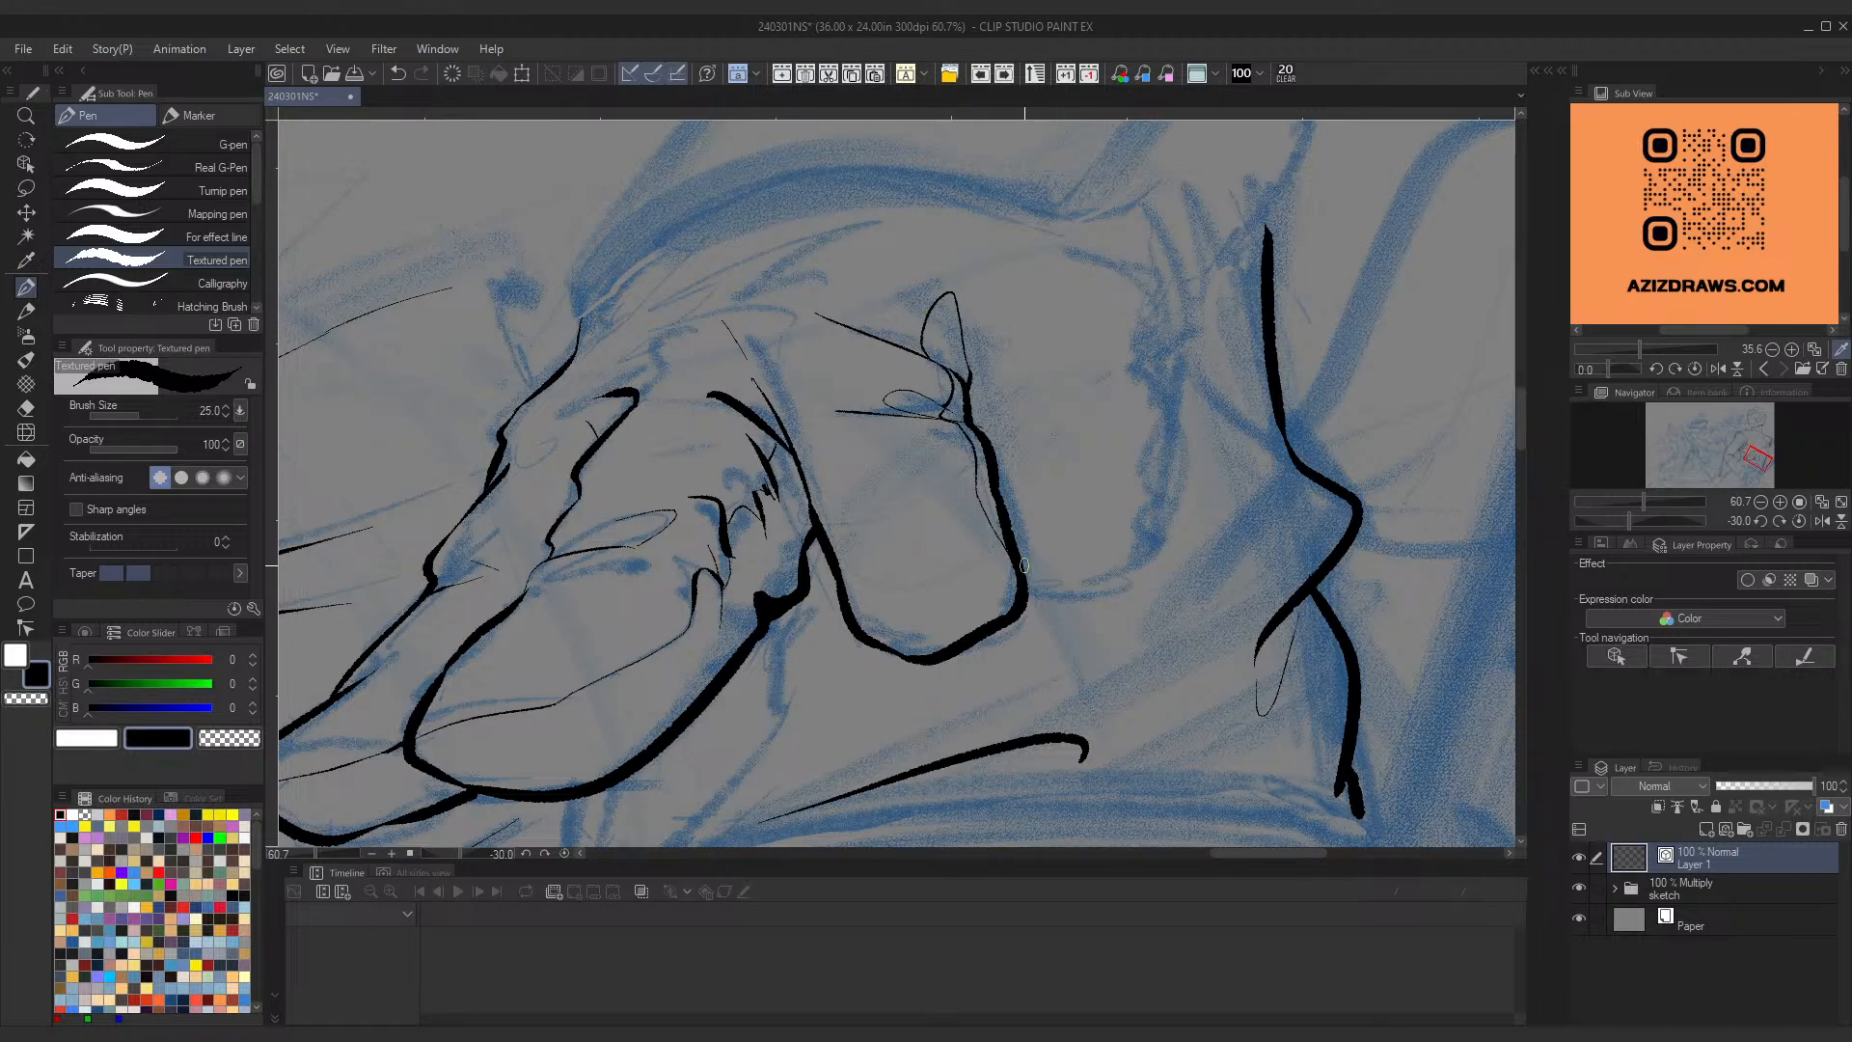
Step: Ink the bottom edge and bulging far side of the second curled finger
{"action": "mouse_move", "coordinate": [1043, 597]}
{"action": "left_mouse_down"}
{"action": "mouse_move", "coordinate": [1207, 541]}
{"action": "mouse_move", "coordinate": [1155, 562]}
{"action": "mouse_move", "coordinate": [1172, 405]}
{"action": "left_mouse_up"}
{"action": "key", "text": "ctrl+z"}
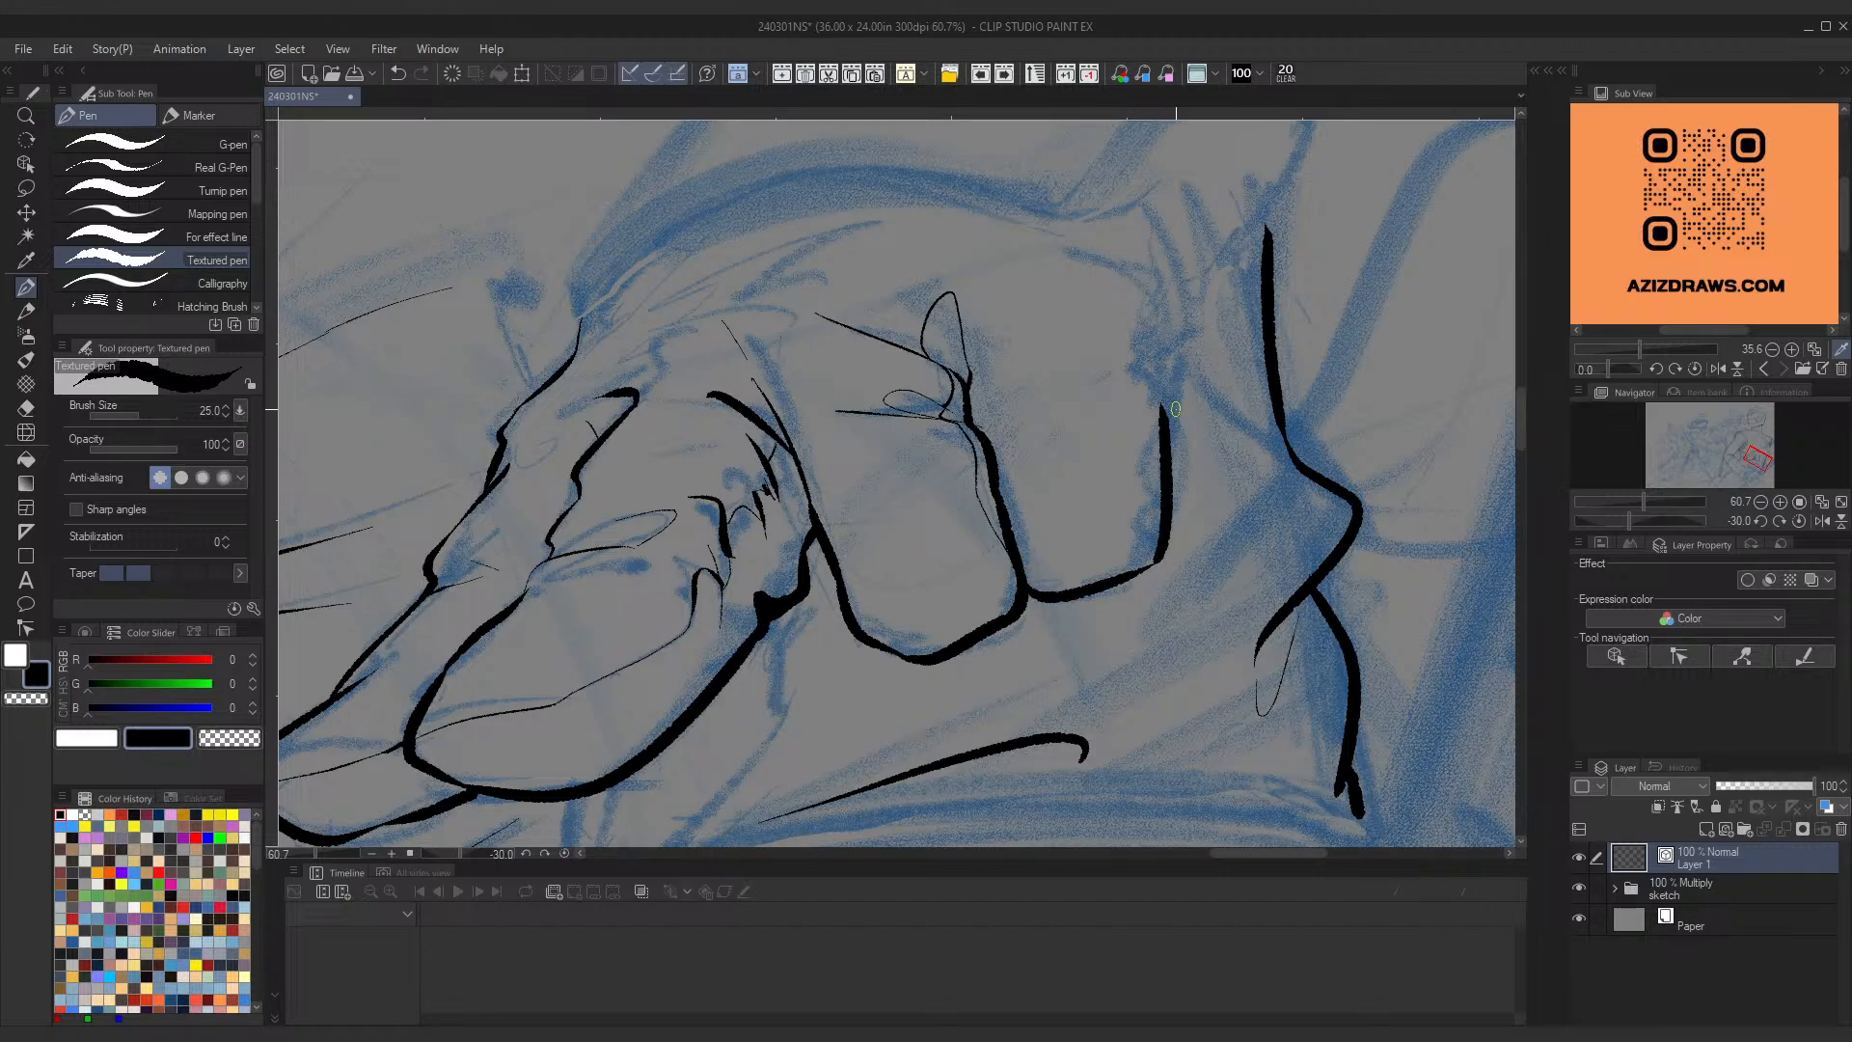
{"action": "key", "text": "ctrl+z"}
{"action": "mouse_move", "coordinate": [1153, 567]}
{"action": "left_mouse_down"}
{"action": "mouse_move", "coordinate": [1131, 441]}
{"action": "mouse_move", "coordinate": [1179, 463]}
{"action": "mouse_move", "coordinate": [1148, 474]}
{"action": "mouse_move", "coordinate": [1149, 405]}
{"action": "mouse_move", "coordinate": [1177, 517]}
{"action": "mouse_move", "coordinate": [1172, 389]}
{"action": "mouse_move", "coordinate": [1151, 545]}
{"action": "left_mouse_up"}
{"action": "key", "text": "ctrl+z"}
{"action": "key", "text": "ctrl+z"}
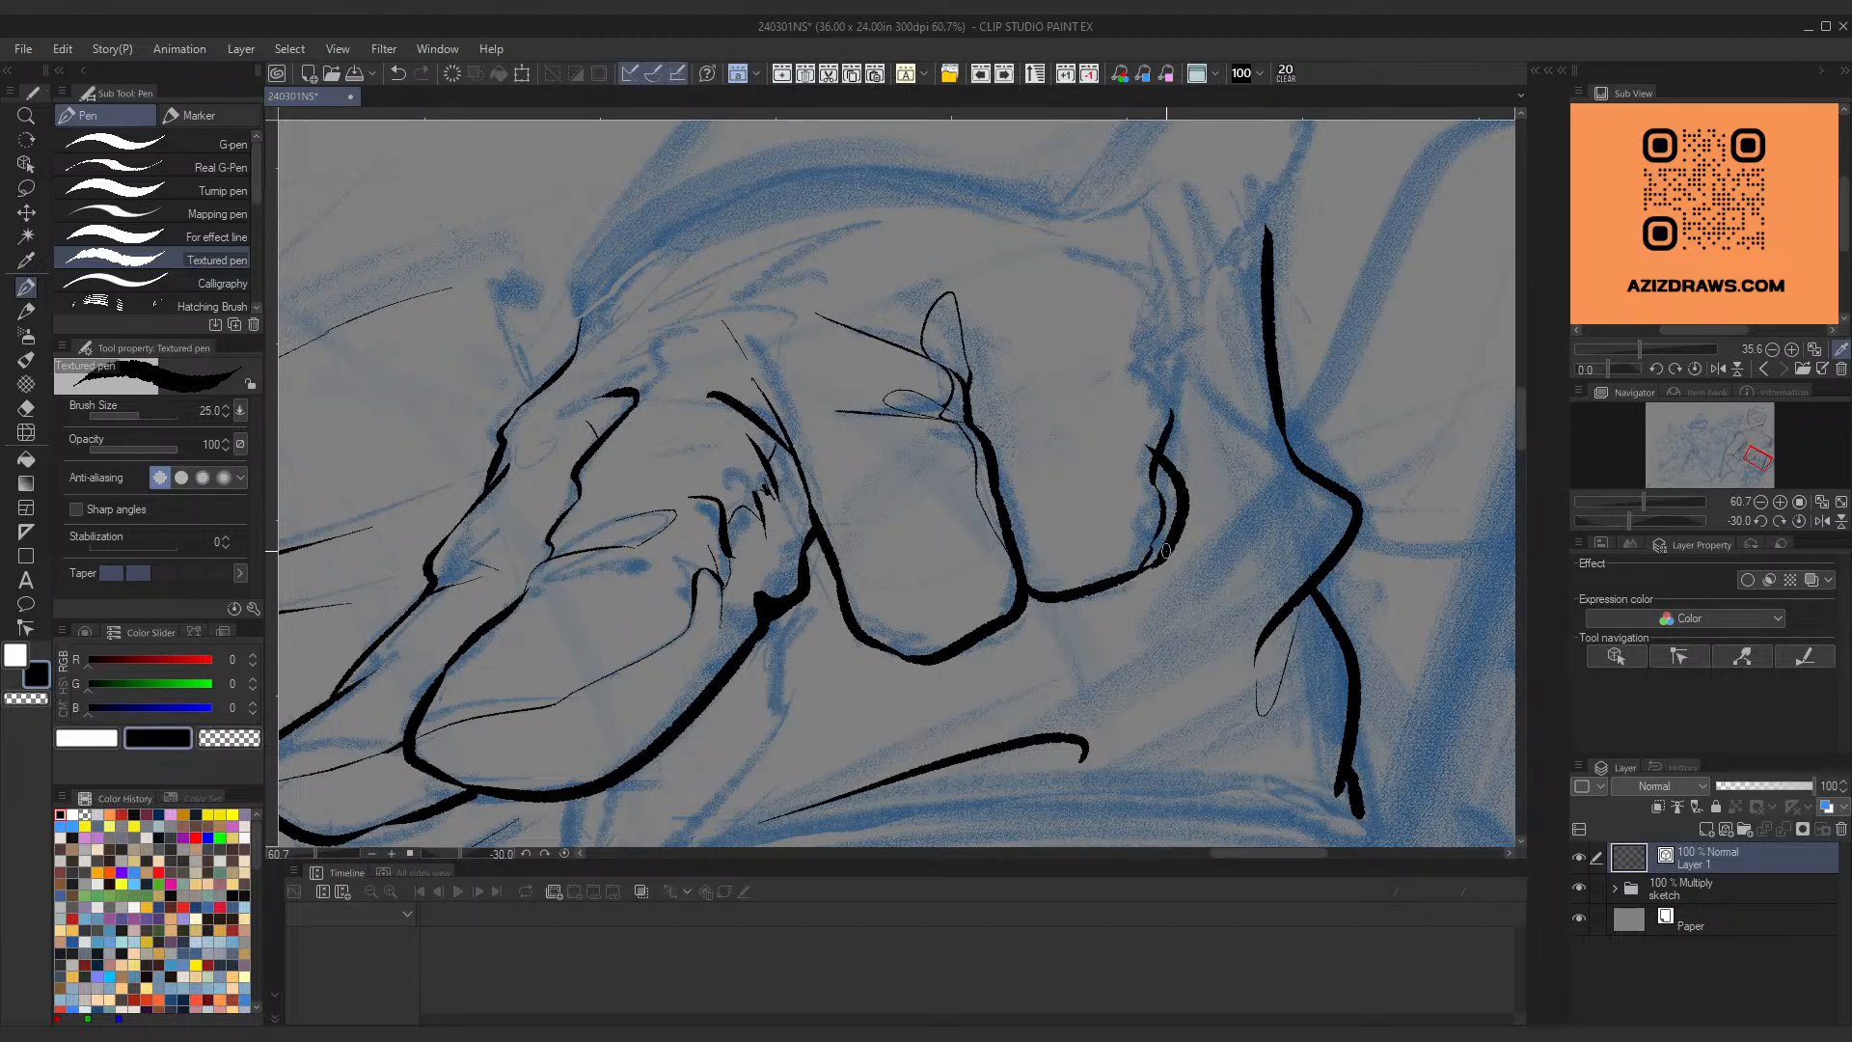
Step: Ink the knuckle line and a thin crease at the top of the second curled finger
{"action": "key", "text": "ctrl+space"}
{"action": "mouse_move", "coordinate": [1166, 416]}
{"action": "left_mouse_down"}
{"action": "mouse_move", "coordinate": [1076, 467]}
{"action": "mouse_move", "coordinate": [1108, 425]}
{"action": "mouse_move", "coordinate": [1138, 432]}
{"action": "left_mouse_up"}
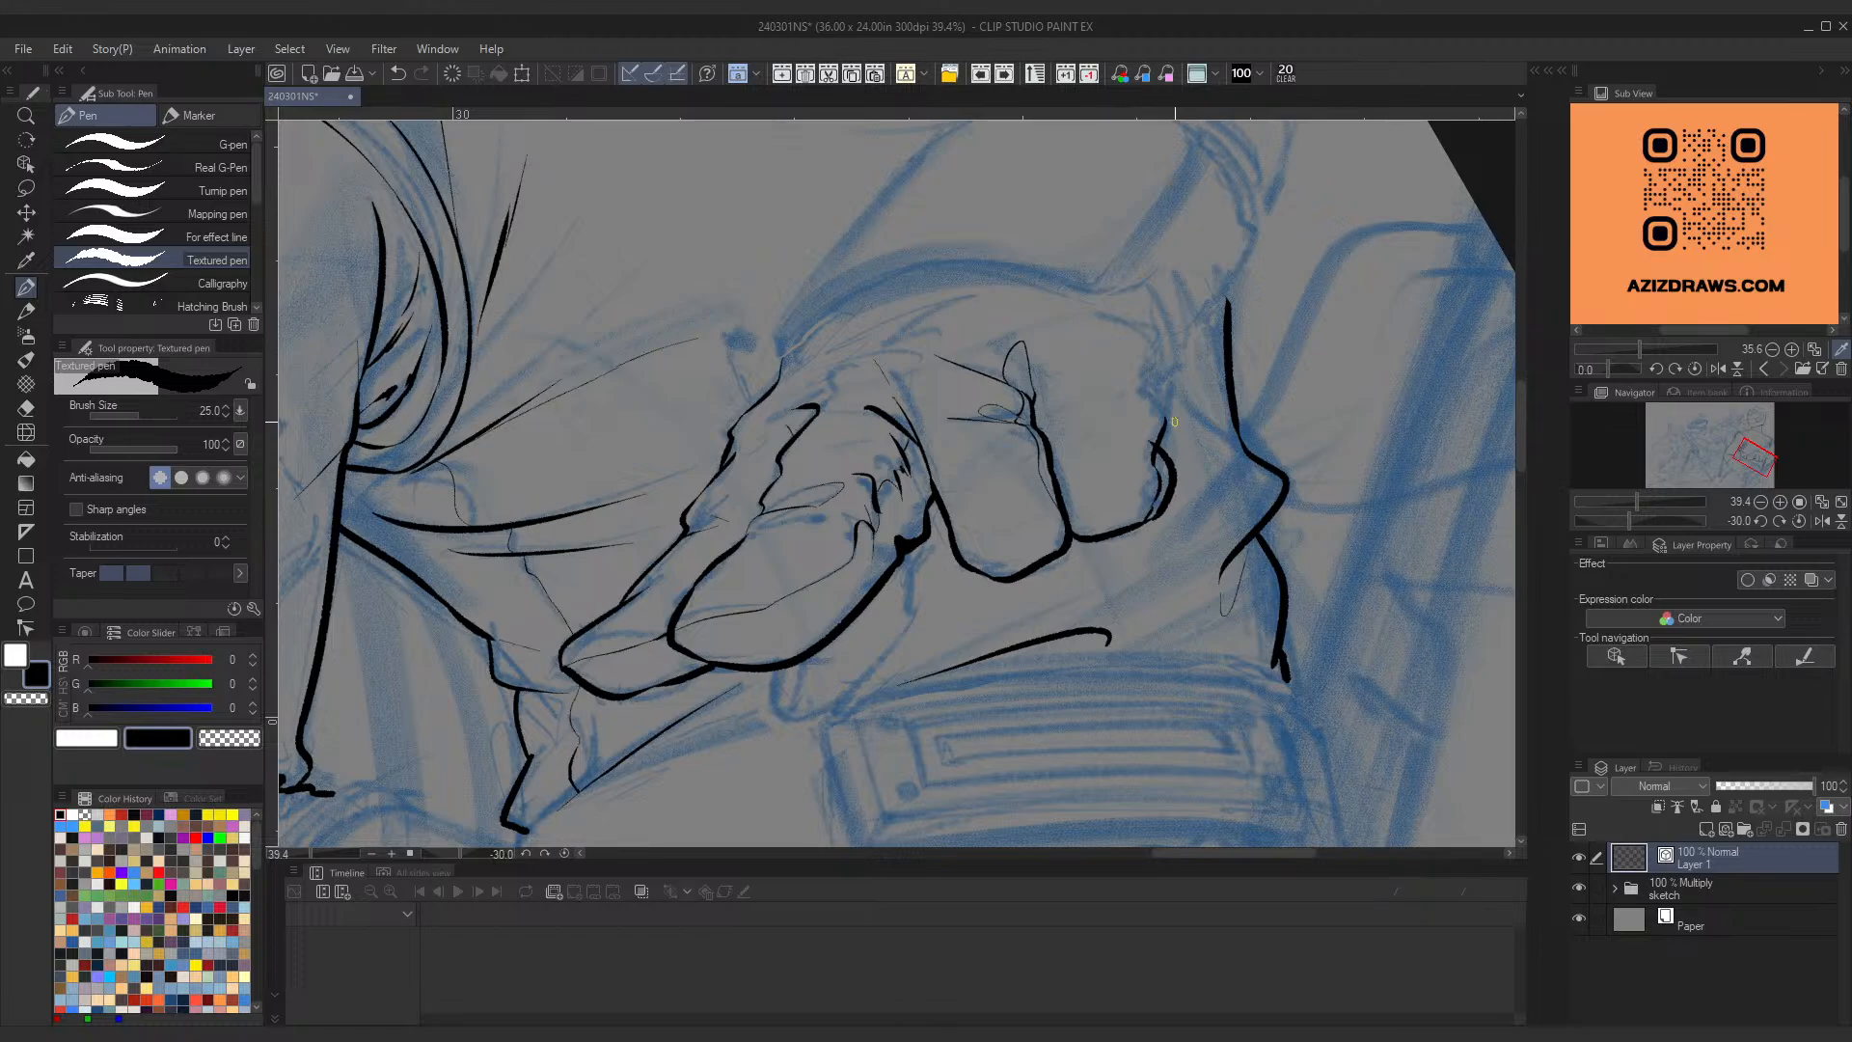
{"action": "left_click_drag", "start_coordinate": [1174, 439], "coordinate": [1078, 558]}
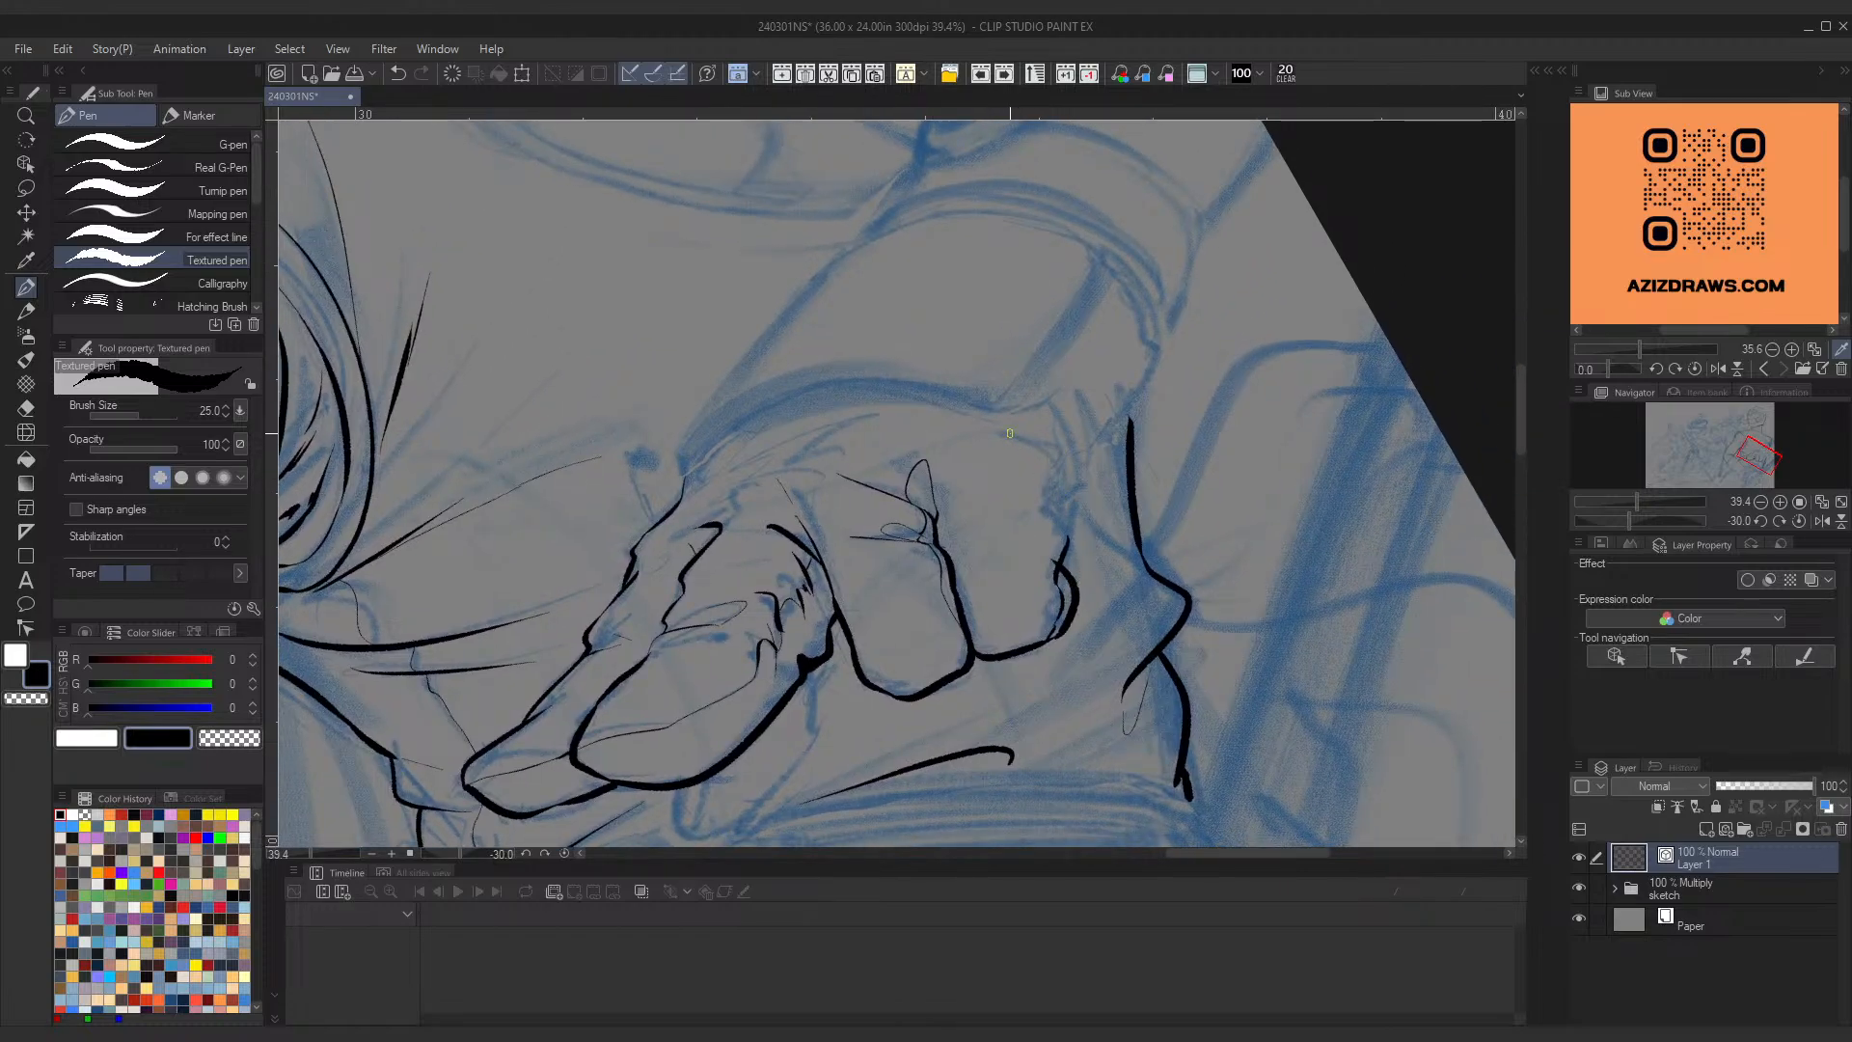
{"action": "mouse_move", "coordinate": [1004, 430]}
{"action": "left_mouse_down"}
{"action": "mouse_move", "coordinate": [1058, 489]}
{"action": "mouse_move", "coordinate": [1061, 469]}
{"action": "mouse_move", "coordinate": [1043, 511]}
{"action": "mouse_move", "coordinate": [1053, 562]}
{"action": "left_mouse_up"}
{"action": "left_click_drag", "start_coordinate": [967, 461], "coordinate": [1029, 492]}
{"action": "mouse_move", "coordinate": [944, 377]}
{"action": "left_mouse_down"}
{"action": "mouse_move", "coordinate": [869, 425]}
{"action": "mouse_move", "coordinate": [955, 386]}
{"action": "left_mouse_up"}
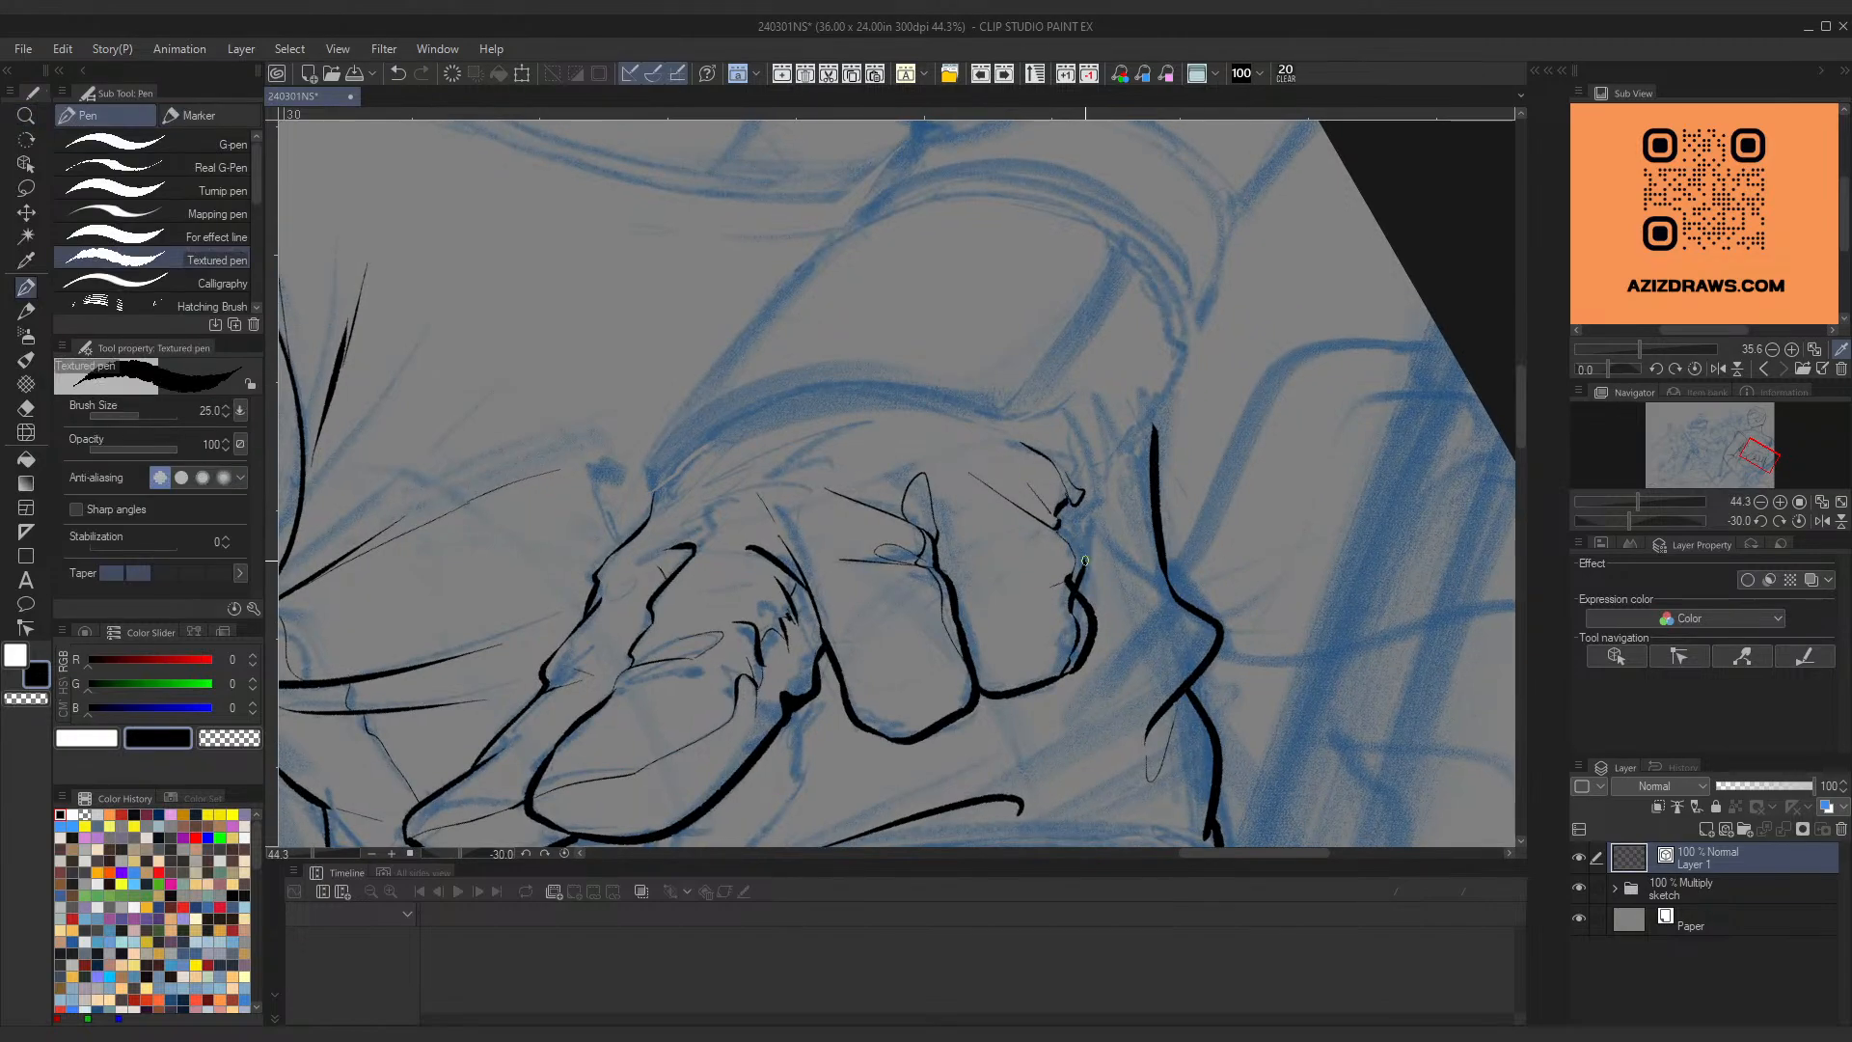
Step: Ink the jagged far contour of the hand from the second curled finger up toward the wrist, with small creases
{"action": "mouse_move", "coordinate": [1086, 560]}
{"action": "left_mouse_down"}
{"action": "mouse_move", "coordinate": [1084, 506]}
{"action": "mouse_move", "coordinate": [1062, 519]}
{"action": "mouse_move", "coordinate": [1088, 561]}
{"action": "mouse_move", "coordinate": [1080, 460]}
{"action": "mouse_move", "coordinate": [1095, 476]}
{"action": "mouse_move", "coordinate": [1098, 506]}
{"action": "mouse_move", "coordinate": [1071, 475]}
{"action": "mouse_move", "coordinate": [1089, 467]}
{"action": "mouse_move", "coordinate": [1069, 482]}
{"action": "mouse_move", "coordinate": [1102, 484]}
{"action": "mouse_move", "coordinate": [1086, 450]}
{"action": "left_mouse_up"}
{"action": "key", "text": "ctrl+z"}
{"action": "key", "text": "ctrl+z"}
{"action": "mouse_move", "coordinate": [1085, 455]}
{"action": "left_mouse_down"}
{"action": "mouse_move", "coordinate": [1102, 440]}
{"action": "mouse_move", "coordinate": [1092, 375]}
{"action": "left_mouse_up"}
{"action": "mouse_move", "coordinate": [1101, 438]}
{"action": "left_mouse_down"}
{"action": "mouse_move", "coordinate": [1102, 497]}
{"action": "mouse_move", "coordinate": [1109, 440]}
{"action": "mouse_move", "coordinate": [1095, 488]}
{"action": "mouse_move", "coordinate": [1163, 342]}
{"action": "left_mouse_up"}
{"action": "key", "text": "ctrl+z"}
{"action": "key", "text": "ctrl+z"}
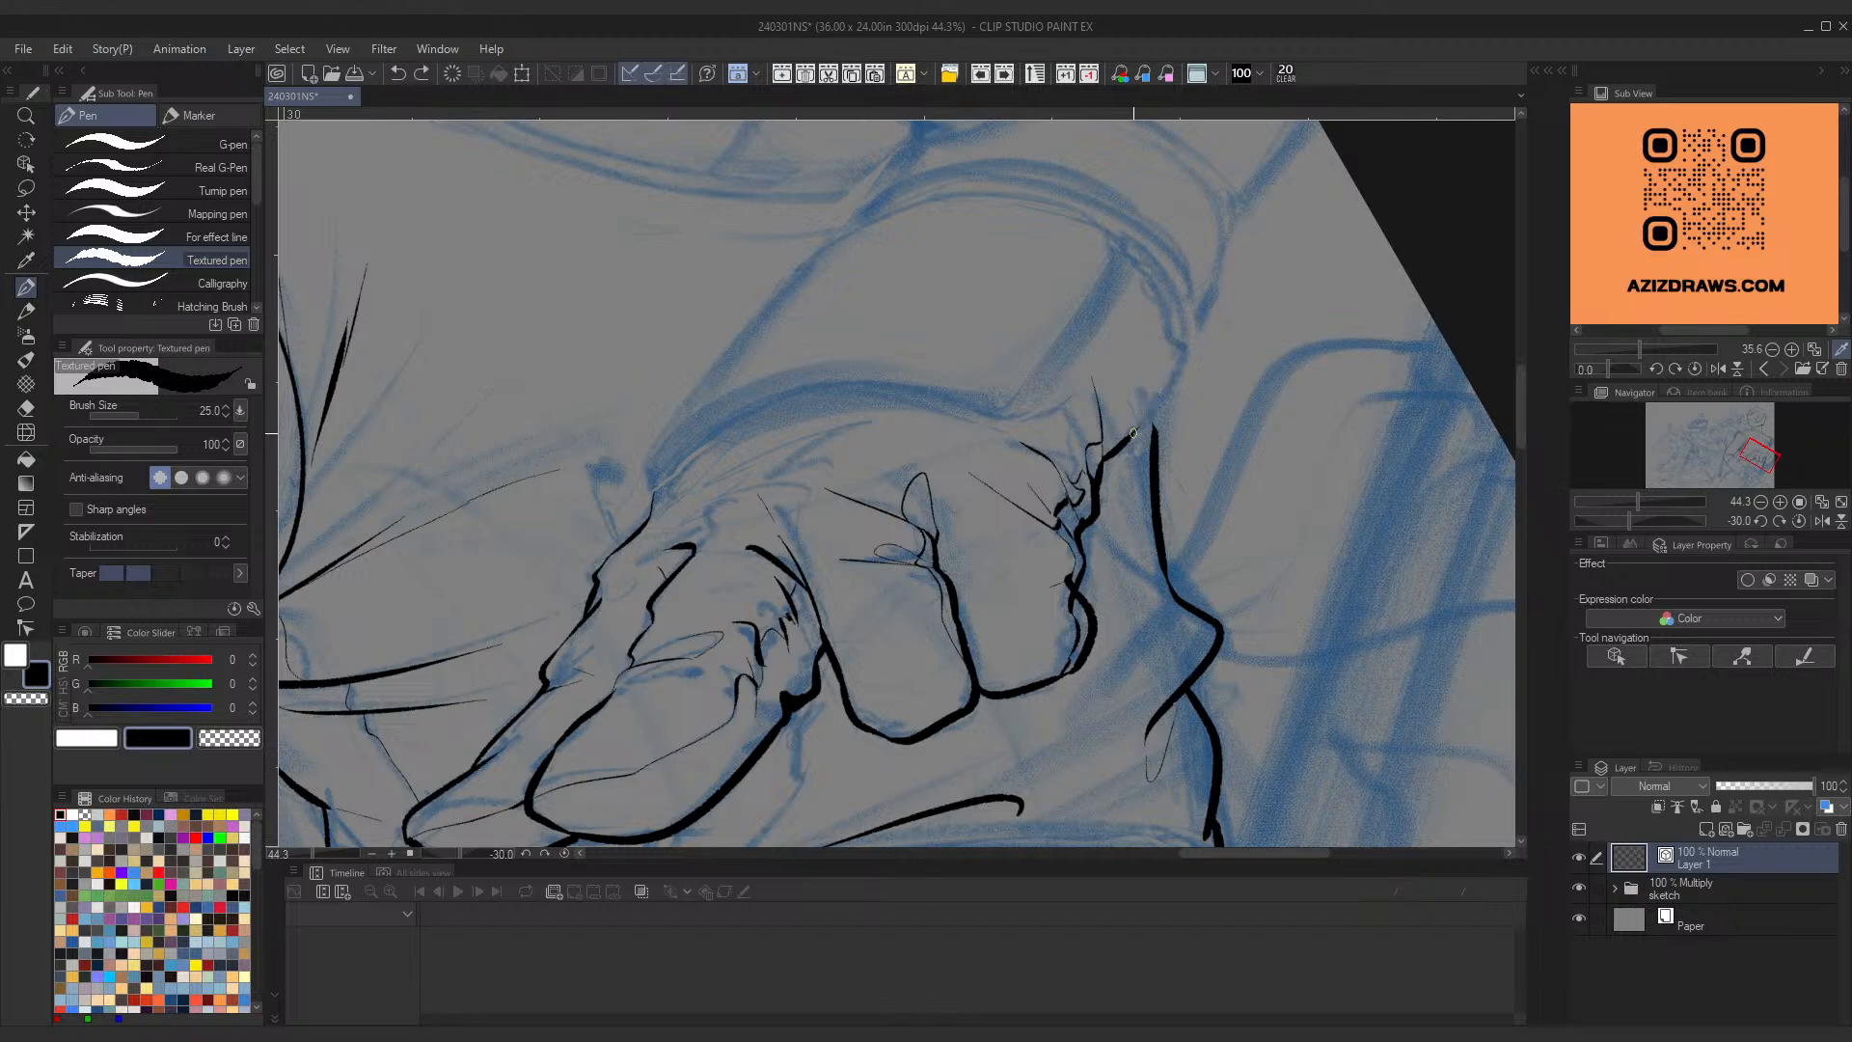
Step: Extend the hand's far contour up to the glove cuff and add a thin crease beside it
{"action": "left_click_drag", "start_coordinate": [1130, 439], "coordinate": [1179, 357]}
{"action": "left_click_drag", "start_coordinate": [1102, 413], "coordinate": [1163, 311]}
{"action": "key", "text": "ctrl+z"}
{"action": "mouse_move", "coordinate": [1101, 413]}
{"action": "left_mouse_down"}
{"action": "mouse_move", "coordinate": [1167, 287]}
{"action": "mouse_move", "coordinate": [1179, 337]}
{"action": "left_mouse_up"}
{"action": "left_click_drag", "start_coordinate": [826, 634], "coordinate": [862, 683]}
{"action": "key", "text": "ctrl+space"}
{"action": "left_click_drag", "start_coordinate": [1041, 546], "coordinate": [1000, 612]}
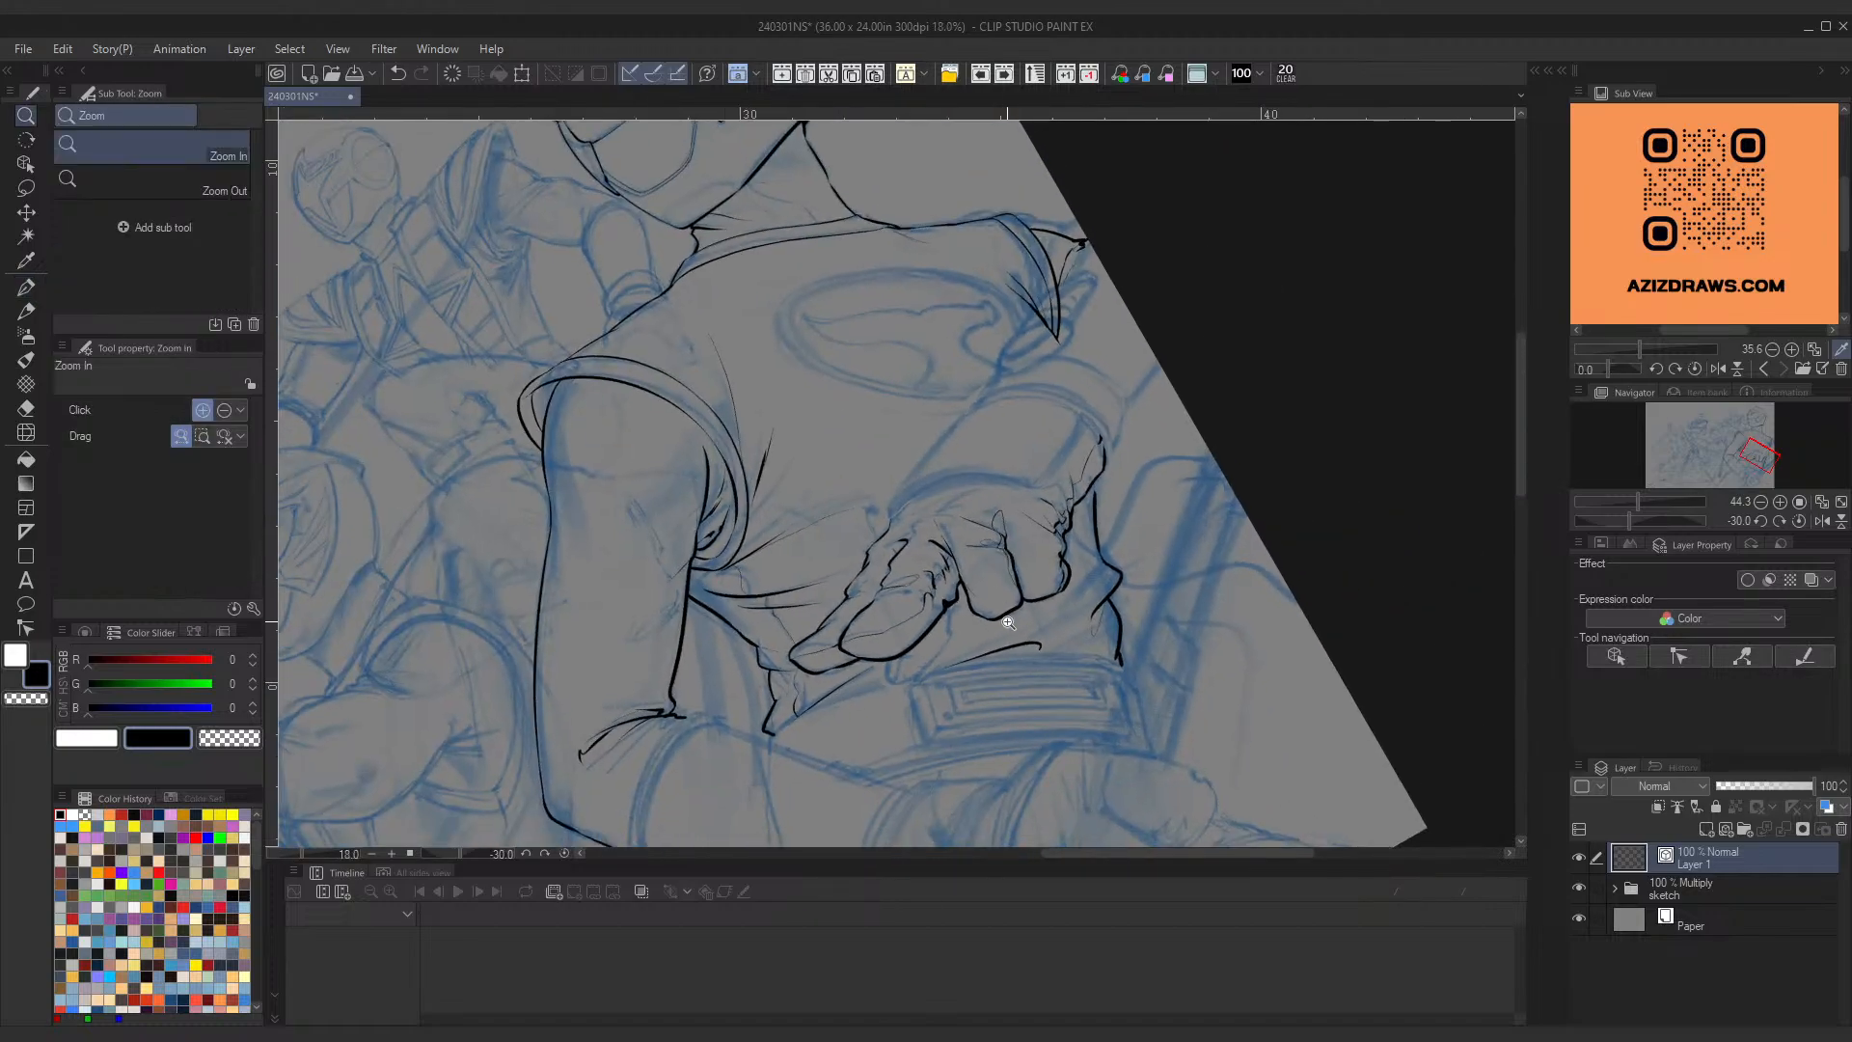
Step: Add a thin crease above the knuckle line between the two curled fingers of the hand at the waist
{"action": "left_click_drag", "start_coordinate": [993, 709], "coordinate": [1054, 566]}
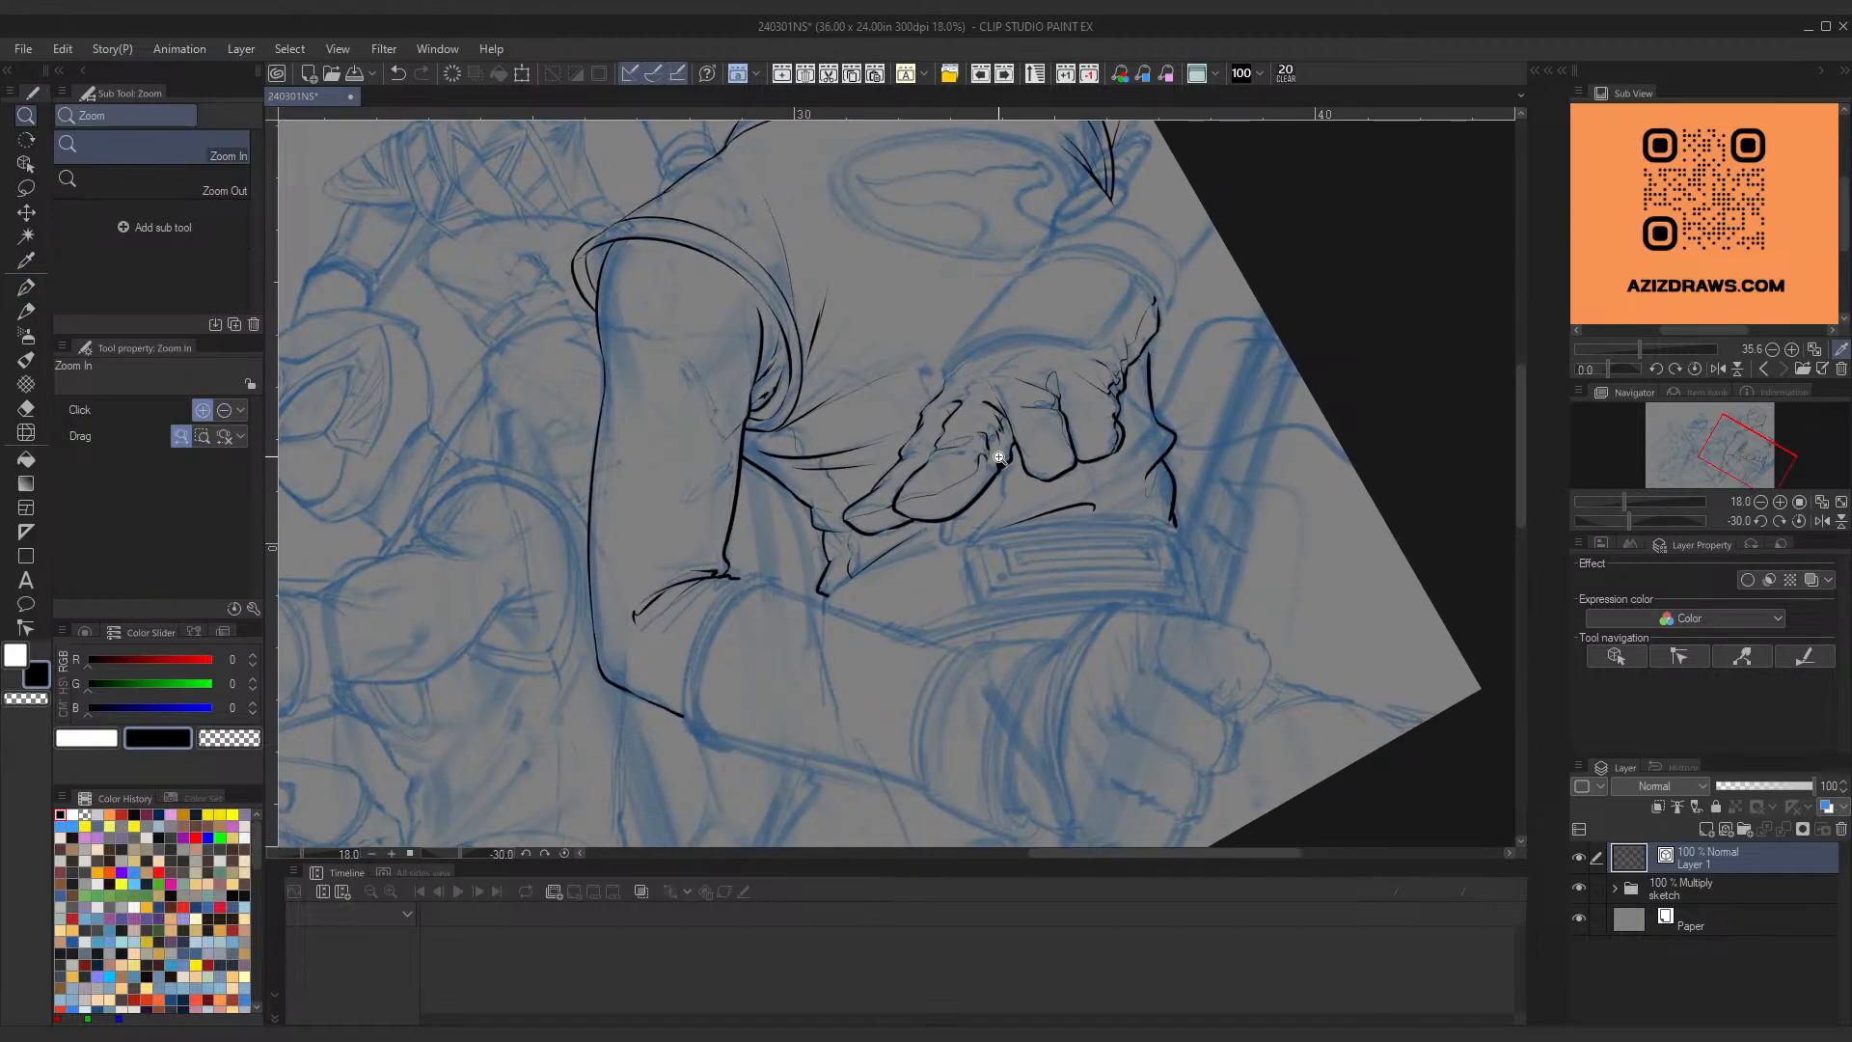
{"action": "mouse_move", "coordinate": [975, 467]}
{"action": "left_mouse_down"}
{"action": "mouse_move", "coordinate": [1039, 433]}
{"action": "mouse_move", "coordinate": [983, 523]}
{"action": "left_mouse_up"}
{"action": "key", "text": "ctrl+z"}
{"action": "left_click_drag", "start_coordinate": [1010, 446], "coordinate": [968, 557]}
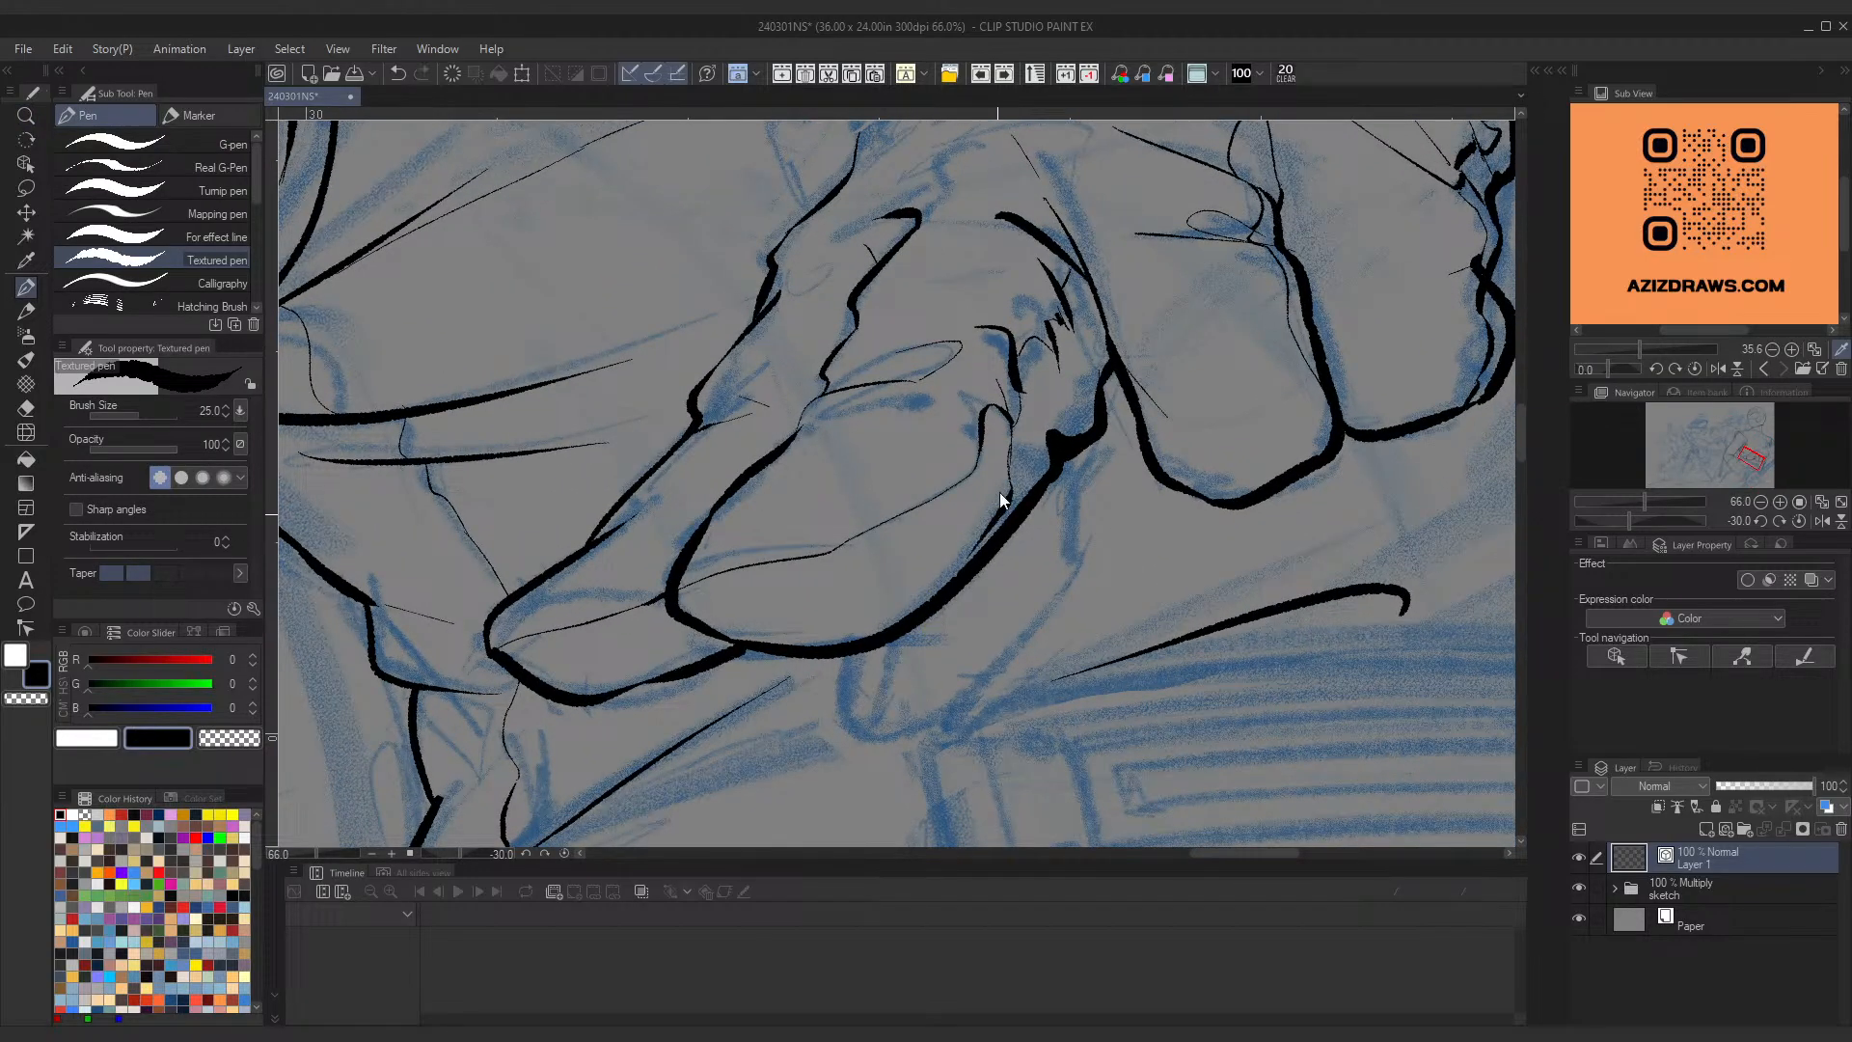
{"action": "key", "text": "ctrl+space"}
{"action": "left_click_drag", "start_coordinate": [1023, 487], "coordinate": [1005, 512]}
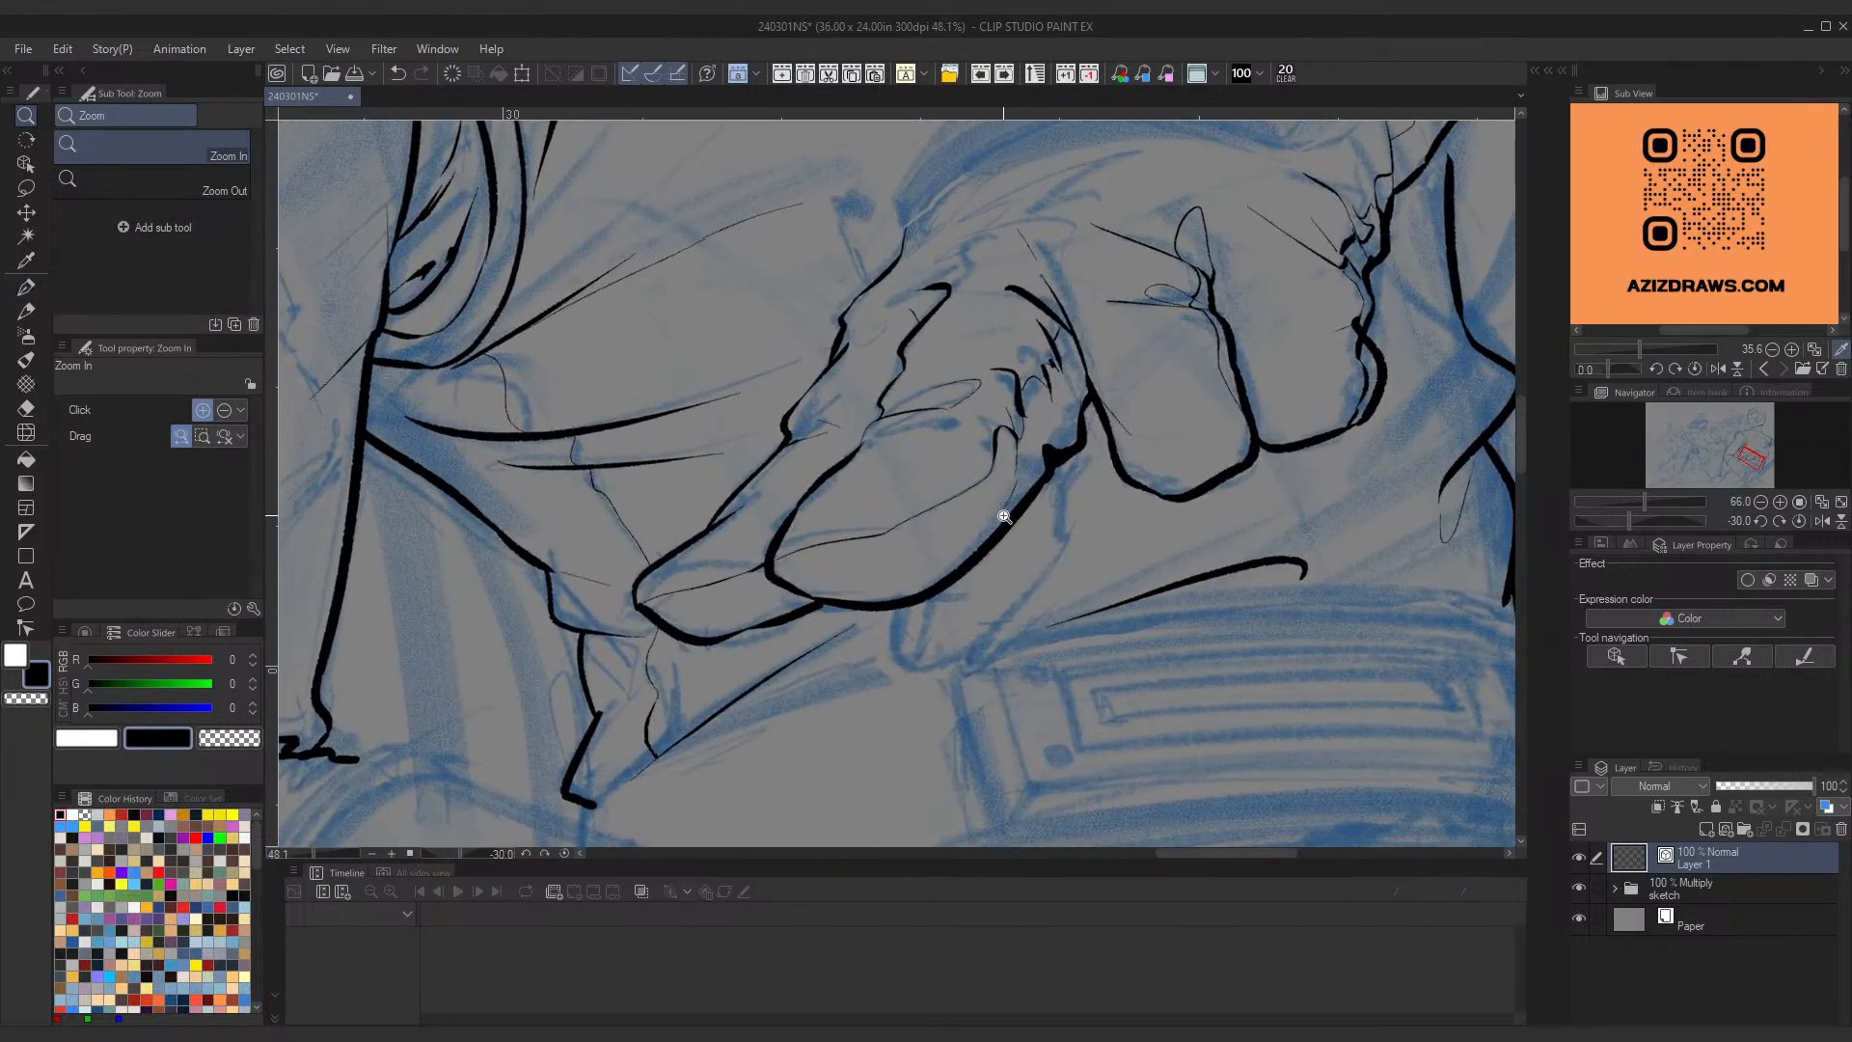
{"action": "key", "text": "space"}
{"action": "mouse_move", "coordinate": [1109, 389]}
{"action": "left_mouse_down"}
{"action": "mouse_move", "coordinate": [948, 596]}
{"action": "mouse_move", "coordinate": [965, 589]}
{"action": "left_mouse_up"}
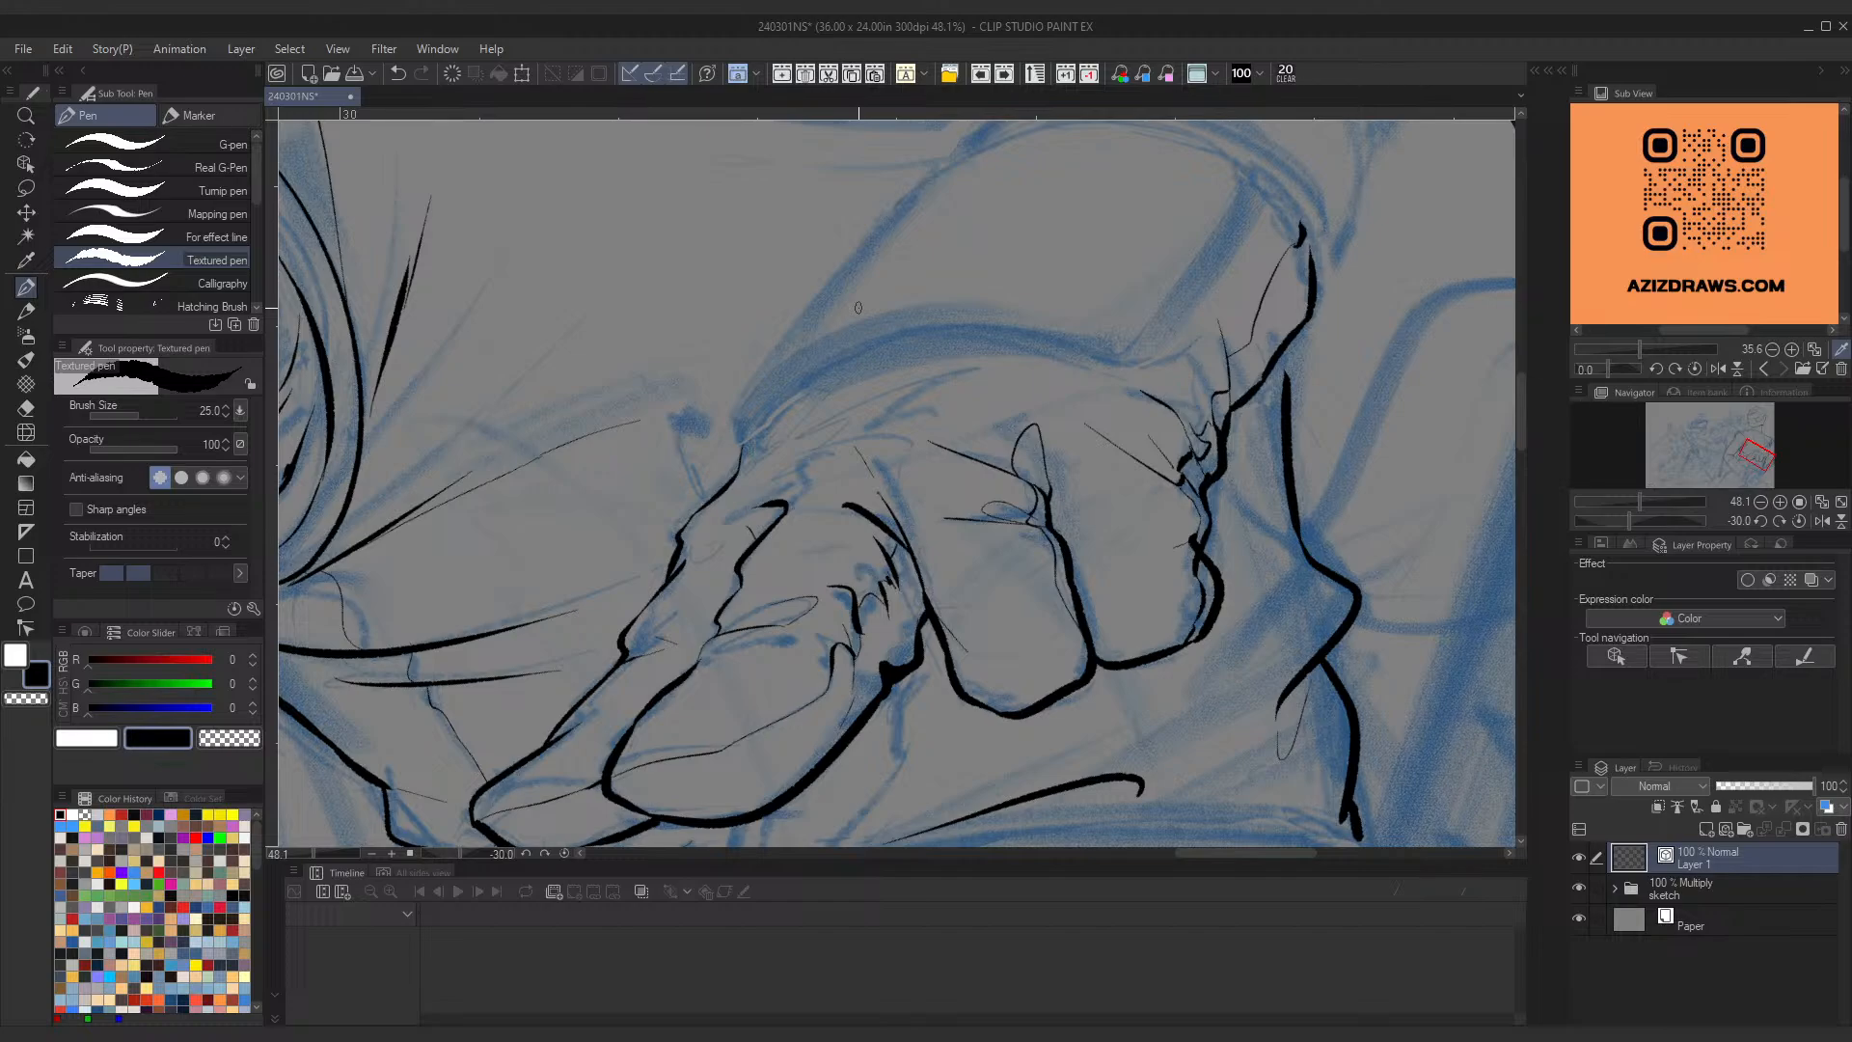
{"action": "scroll", "coordinate": [1003, 294], "scroll_direction": "down", "scroll_amount": 1}
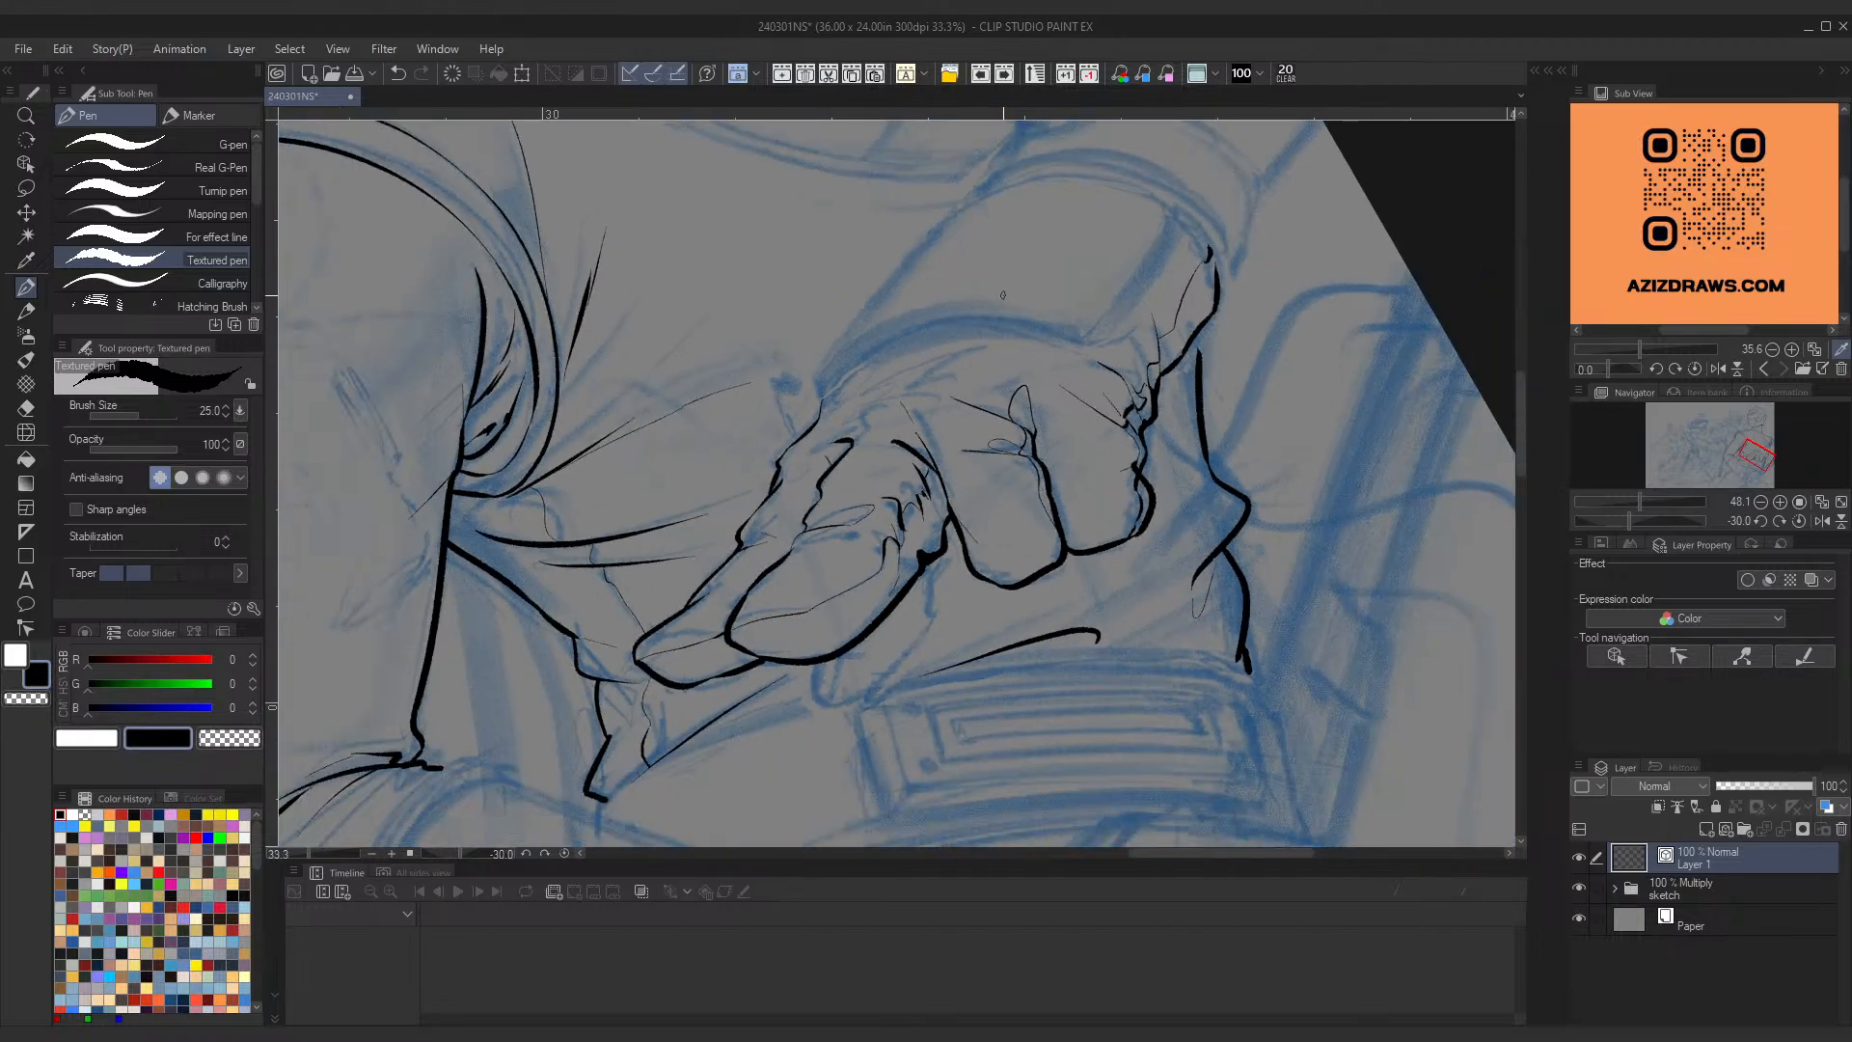
{"action": "scroll", "coordinate": [1003, 294], "scroll_direction": "down", "scroll_amount": 1}
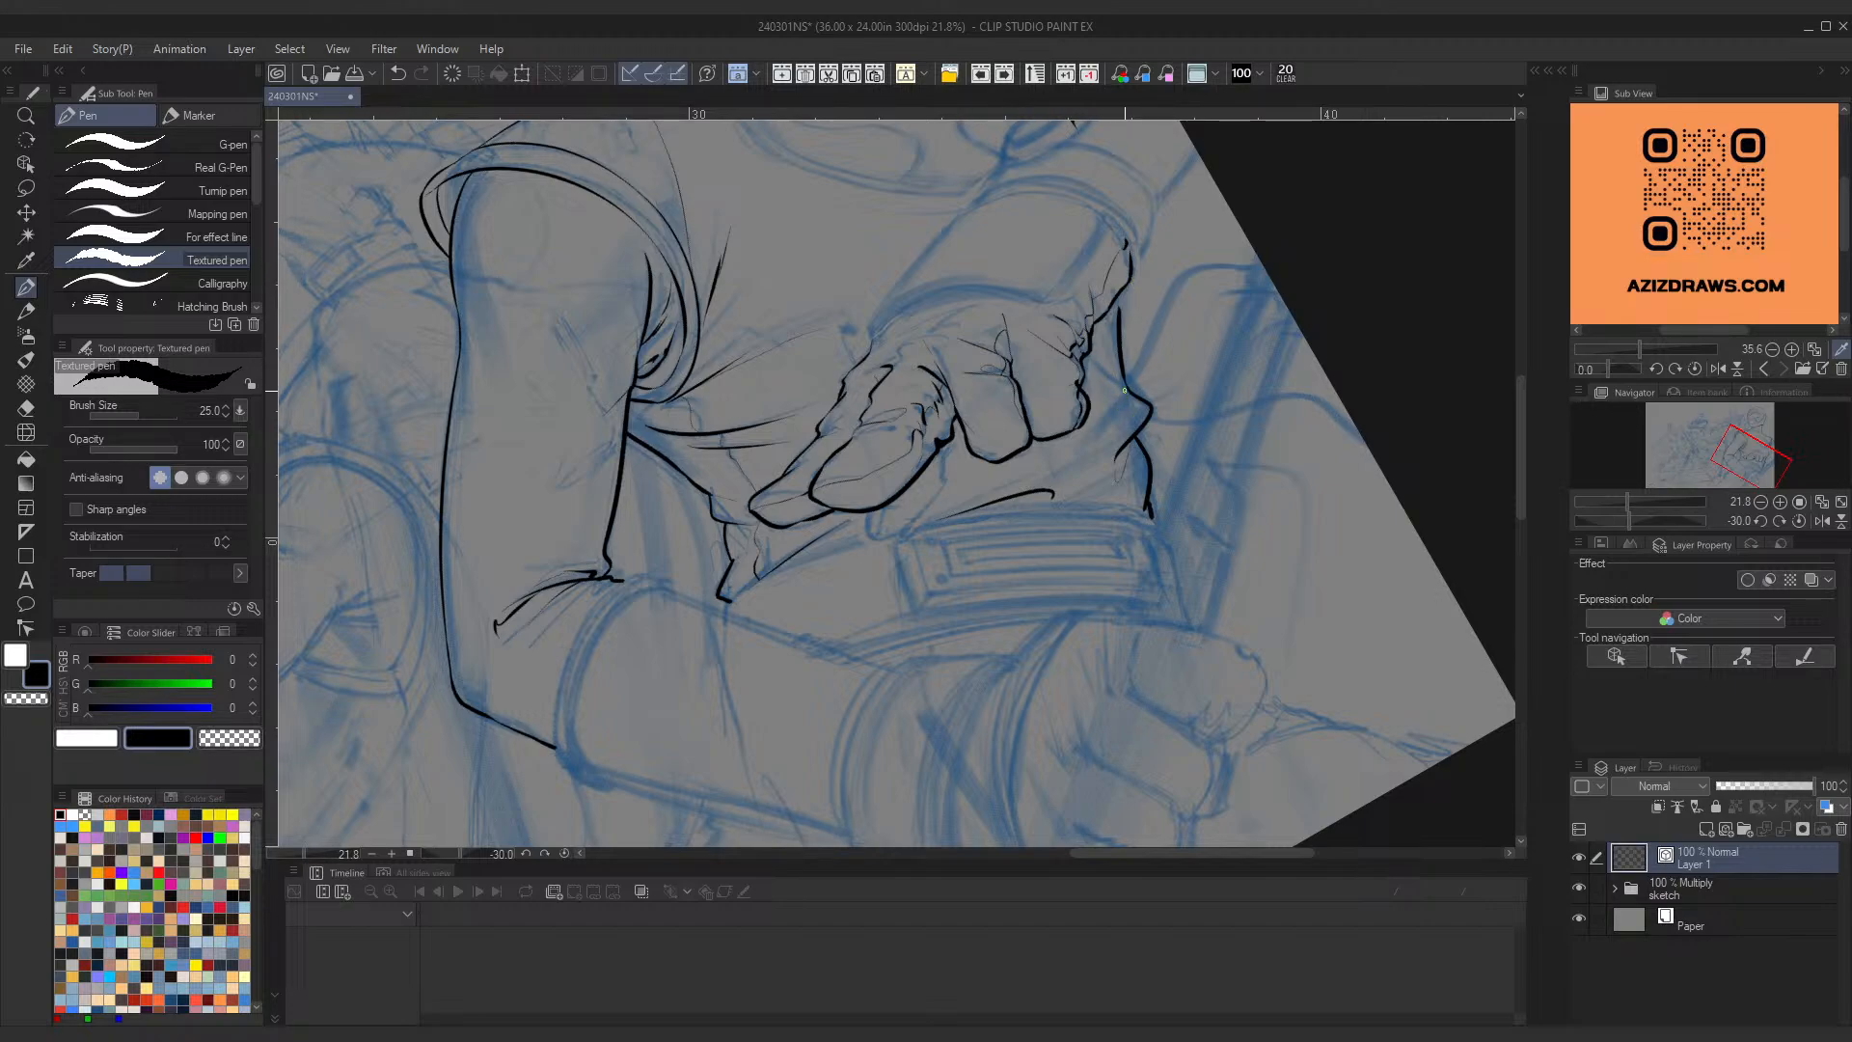
{"action": "left_click_drag", "start_coordinate": [1153, 318], "coordinate": [1136, 477]}
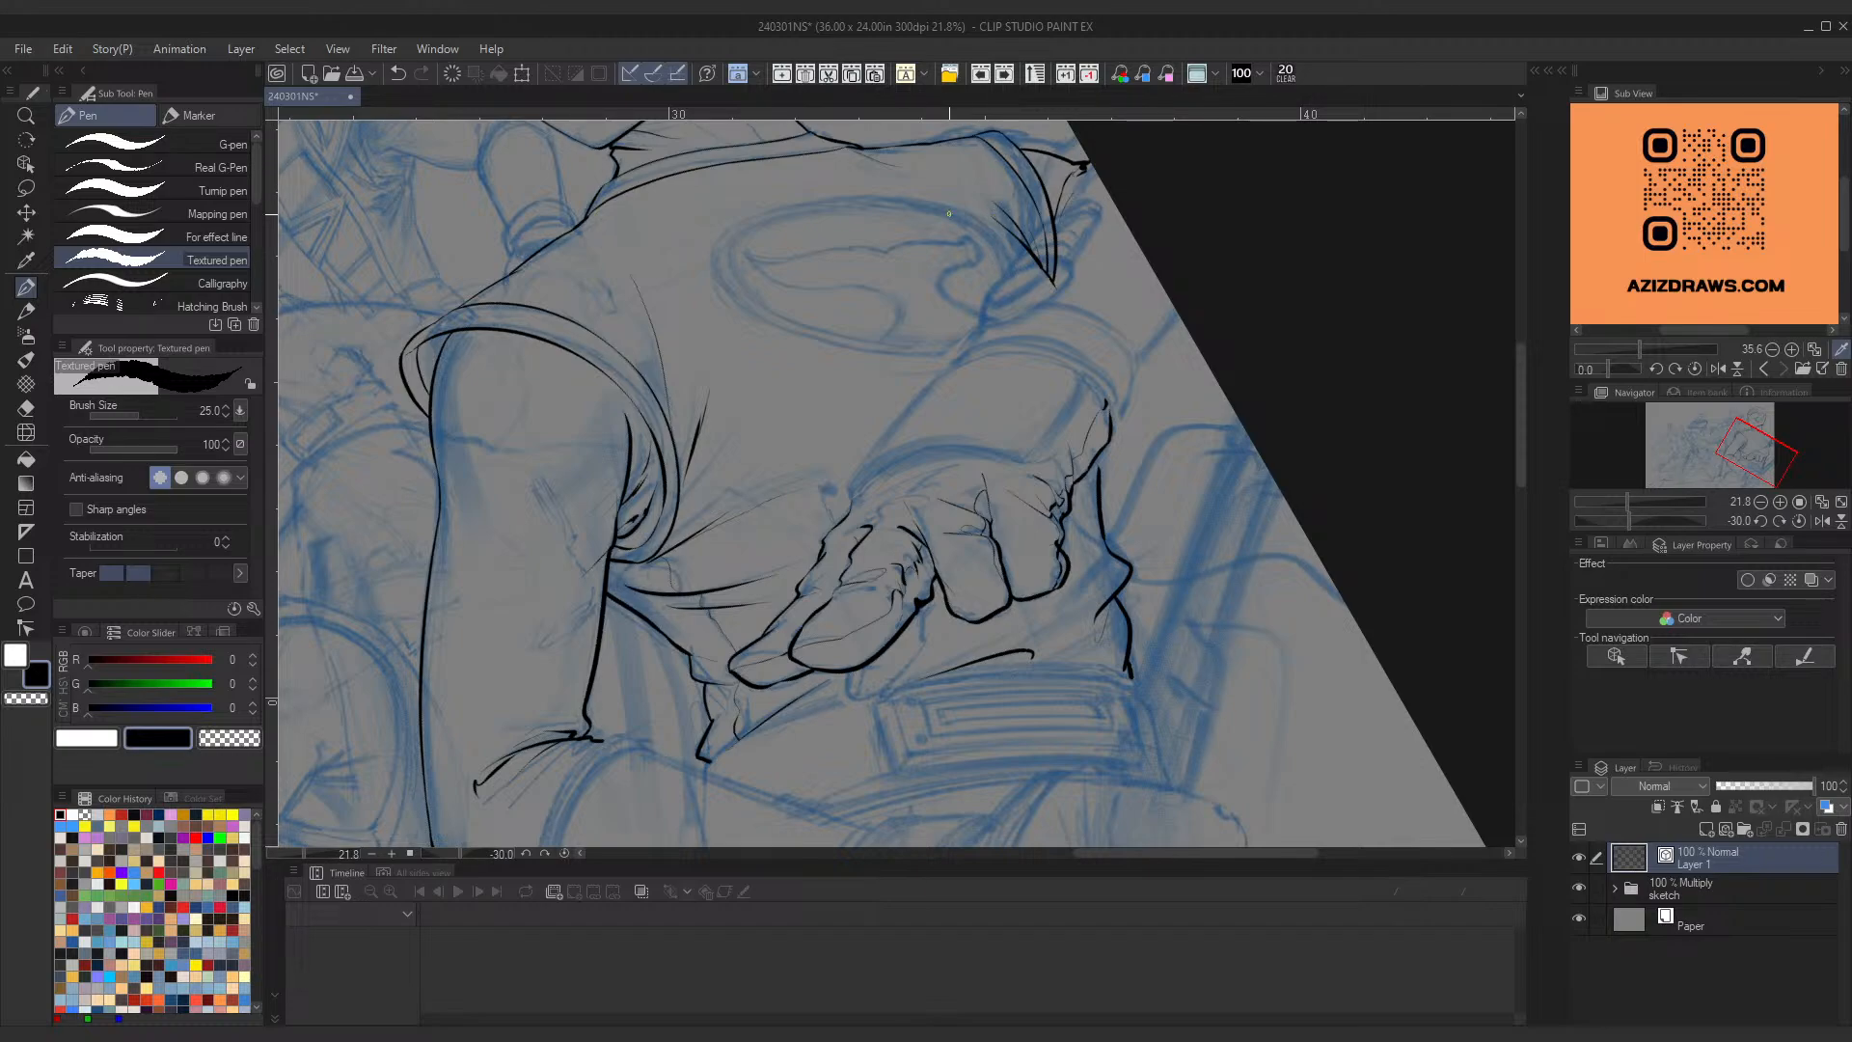
Step: Remove the short curved fold stroke above the belt buckle, below the curled fingers
{"action": "scroll", "coordinate": [1080, 521], "scroll_direction": "up", "scroll_amount": 4}
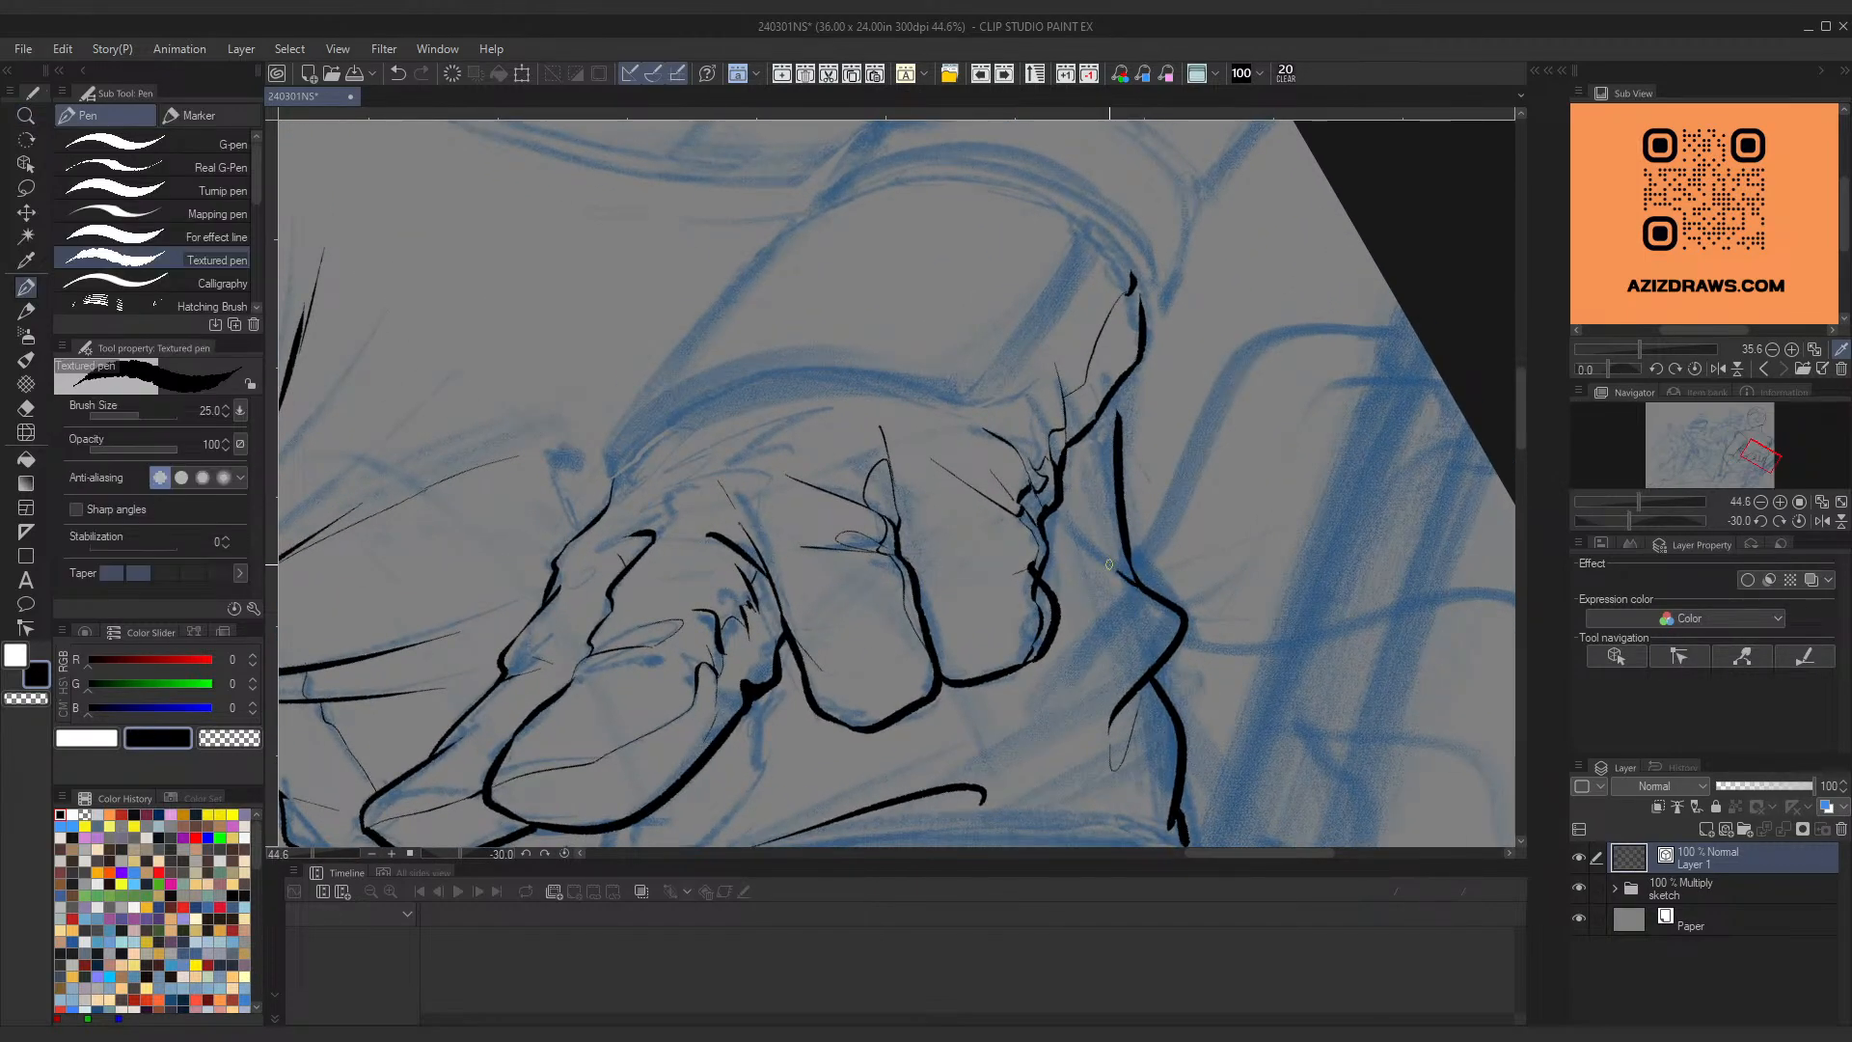
{"action": "scroll", "coordinate": [1066, 496], "scroll_direction": "down", "scroll_amount": 5}
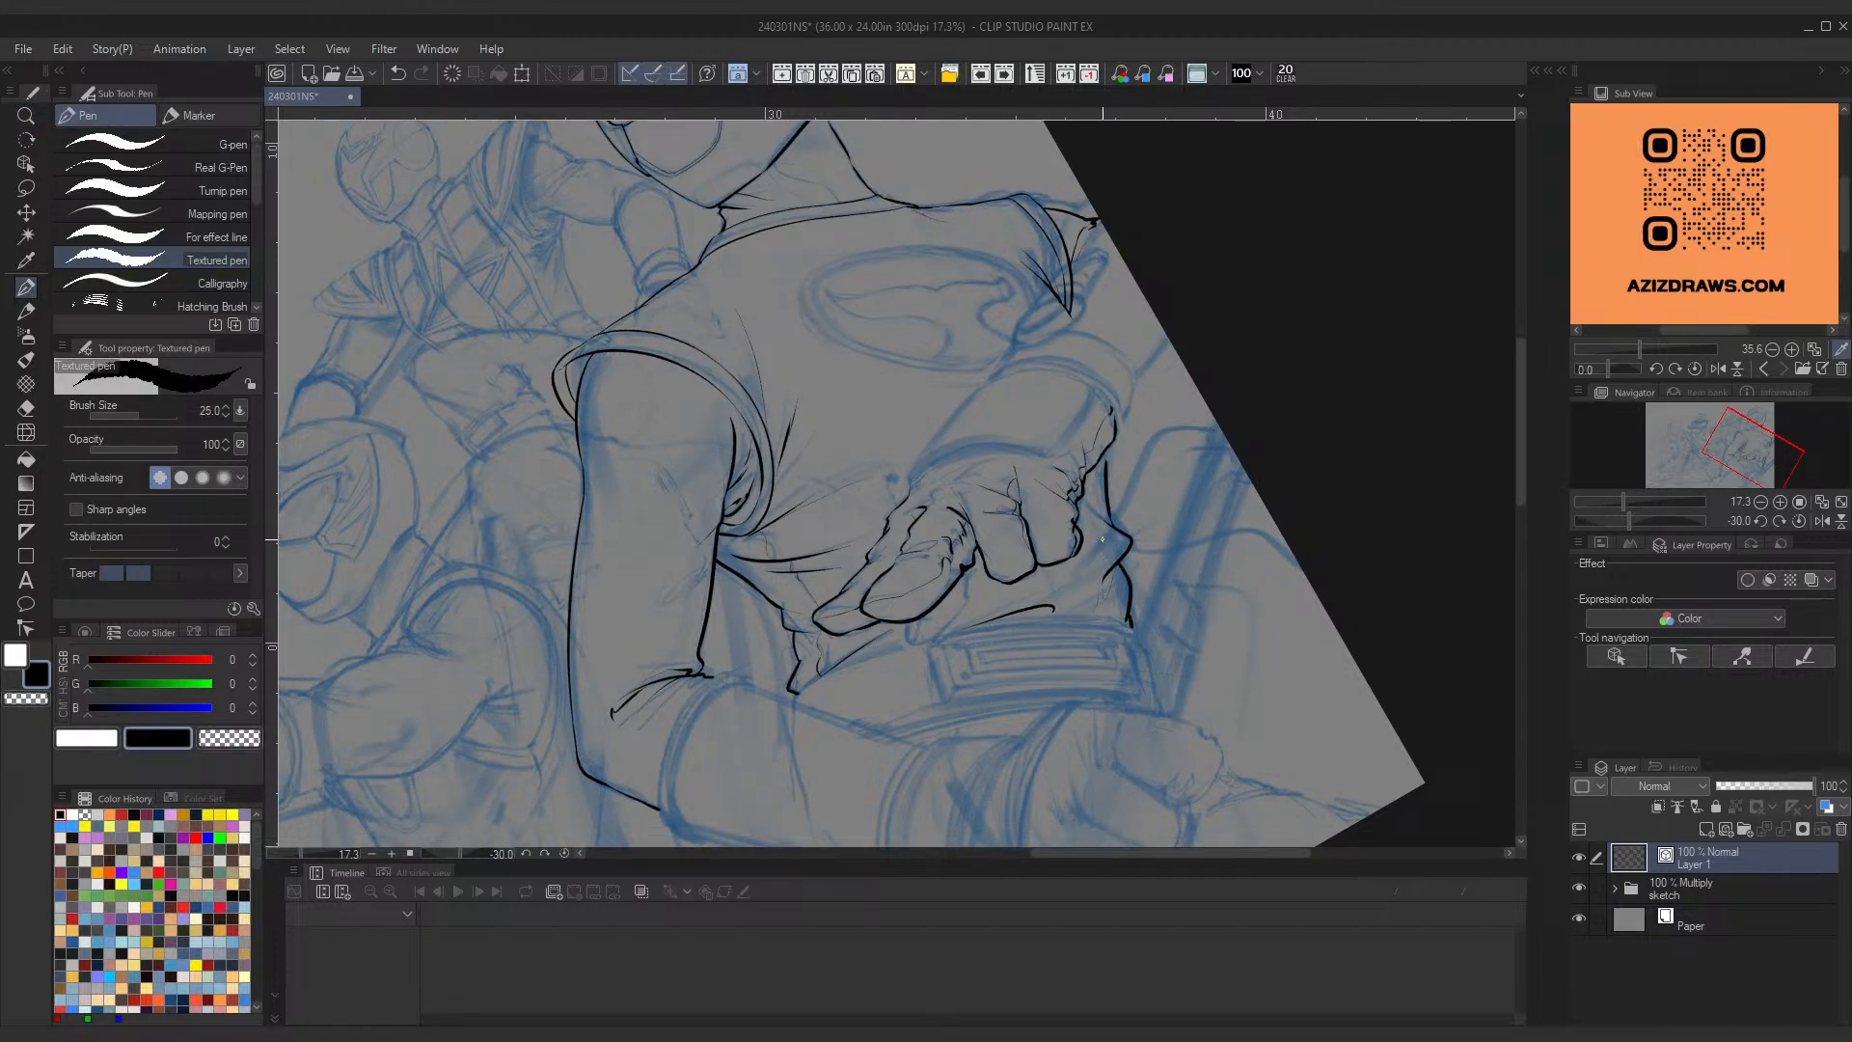
{"action": "key", "text": "ctrl+z"}
{"action": "key", "text": "ctrl+y"}
{"action": "key", "text": "ctrl+space"}
{"action": "mouse_move", "coordinate": [1127, 489]}
{"action": "left_mouse_down"}
{"action": "mouse_move", "coordinate": [1109, 498]}
{"action": "mouse_move", "coordinate": [1148, 488]}
{"action": "left_mouse_up"}
{"action": "key", "text": "ctrl+z"}
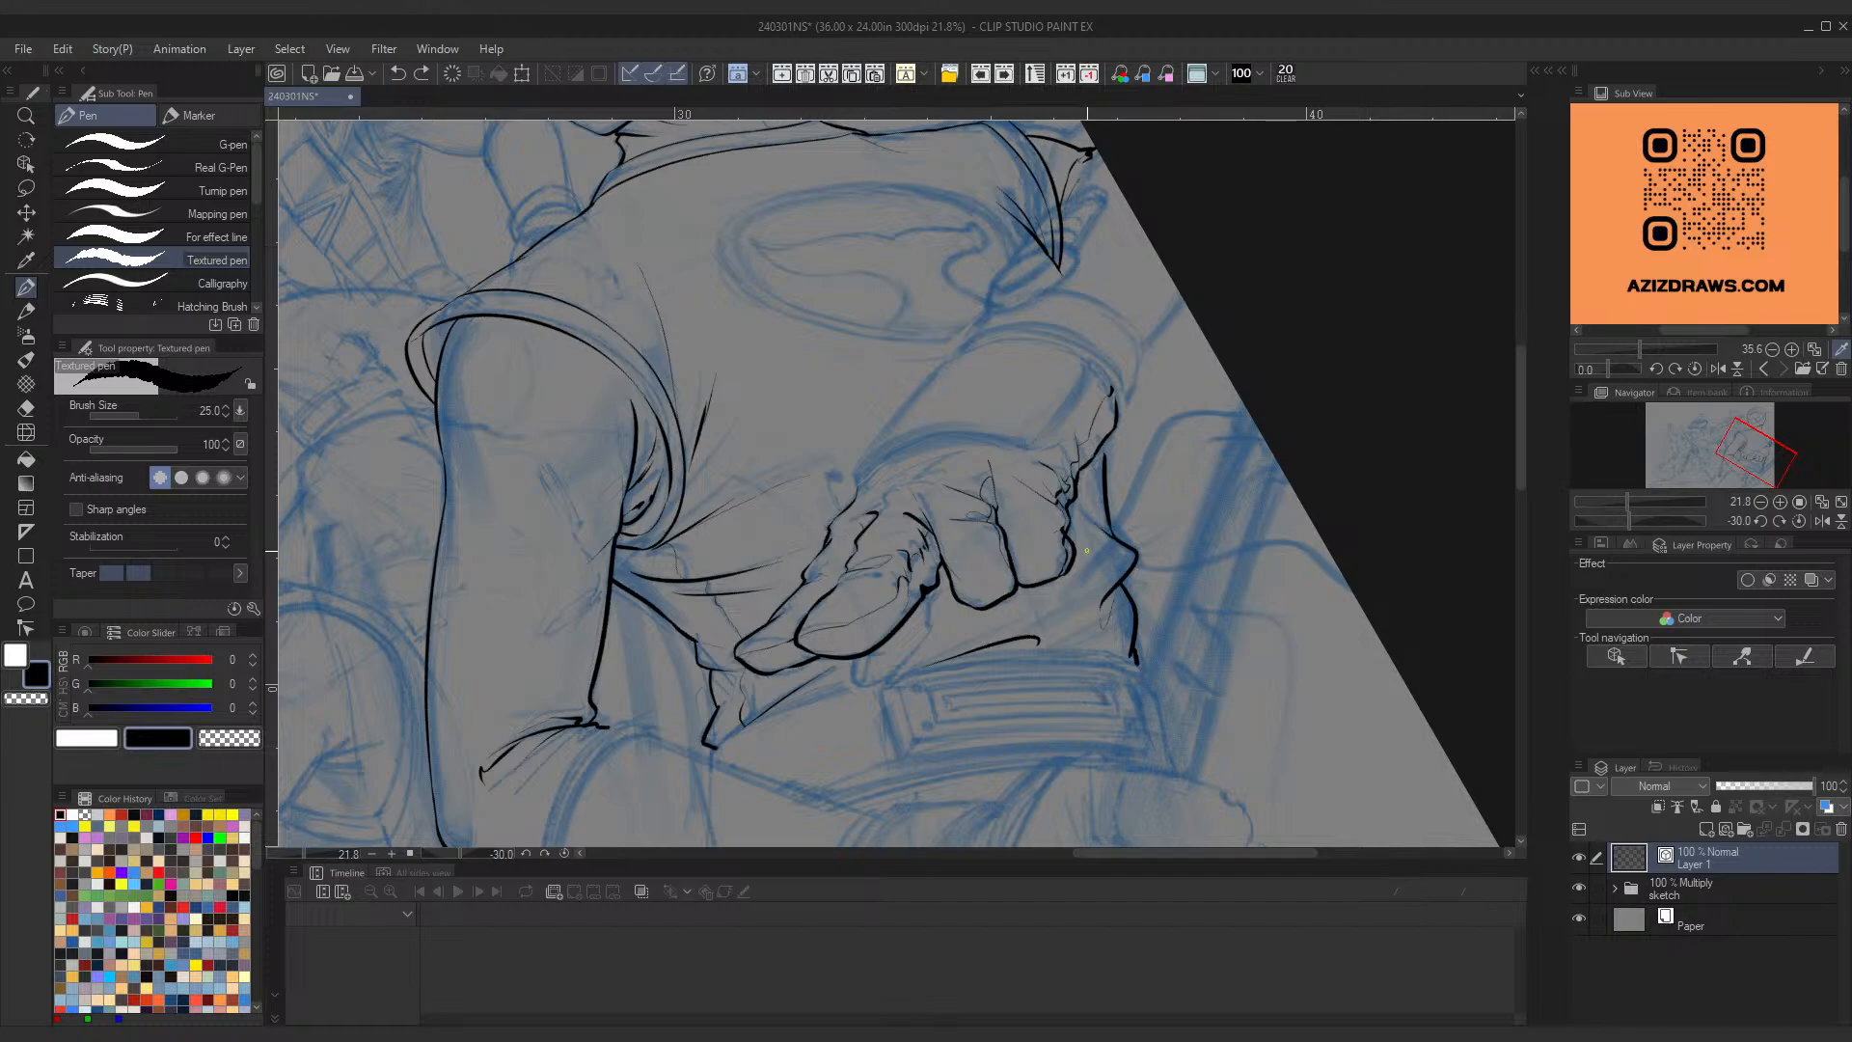
{"action": "key", "text": "ctrl+z"}
{"action": "left_click_drag", "start_coordinate": [1089, 392], "coordinate": [1089, 173]}
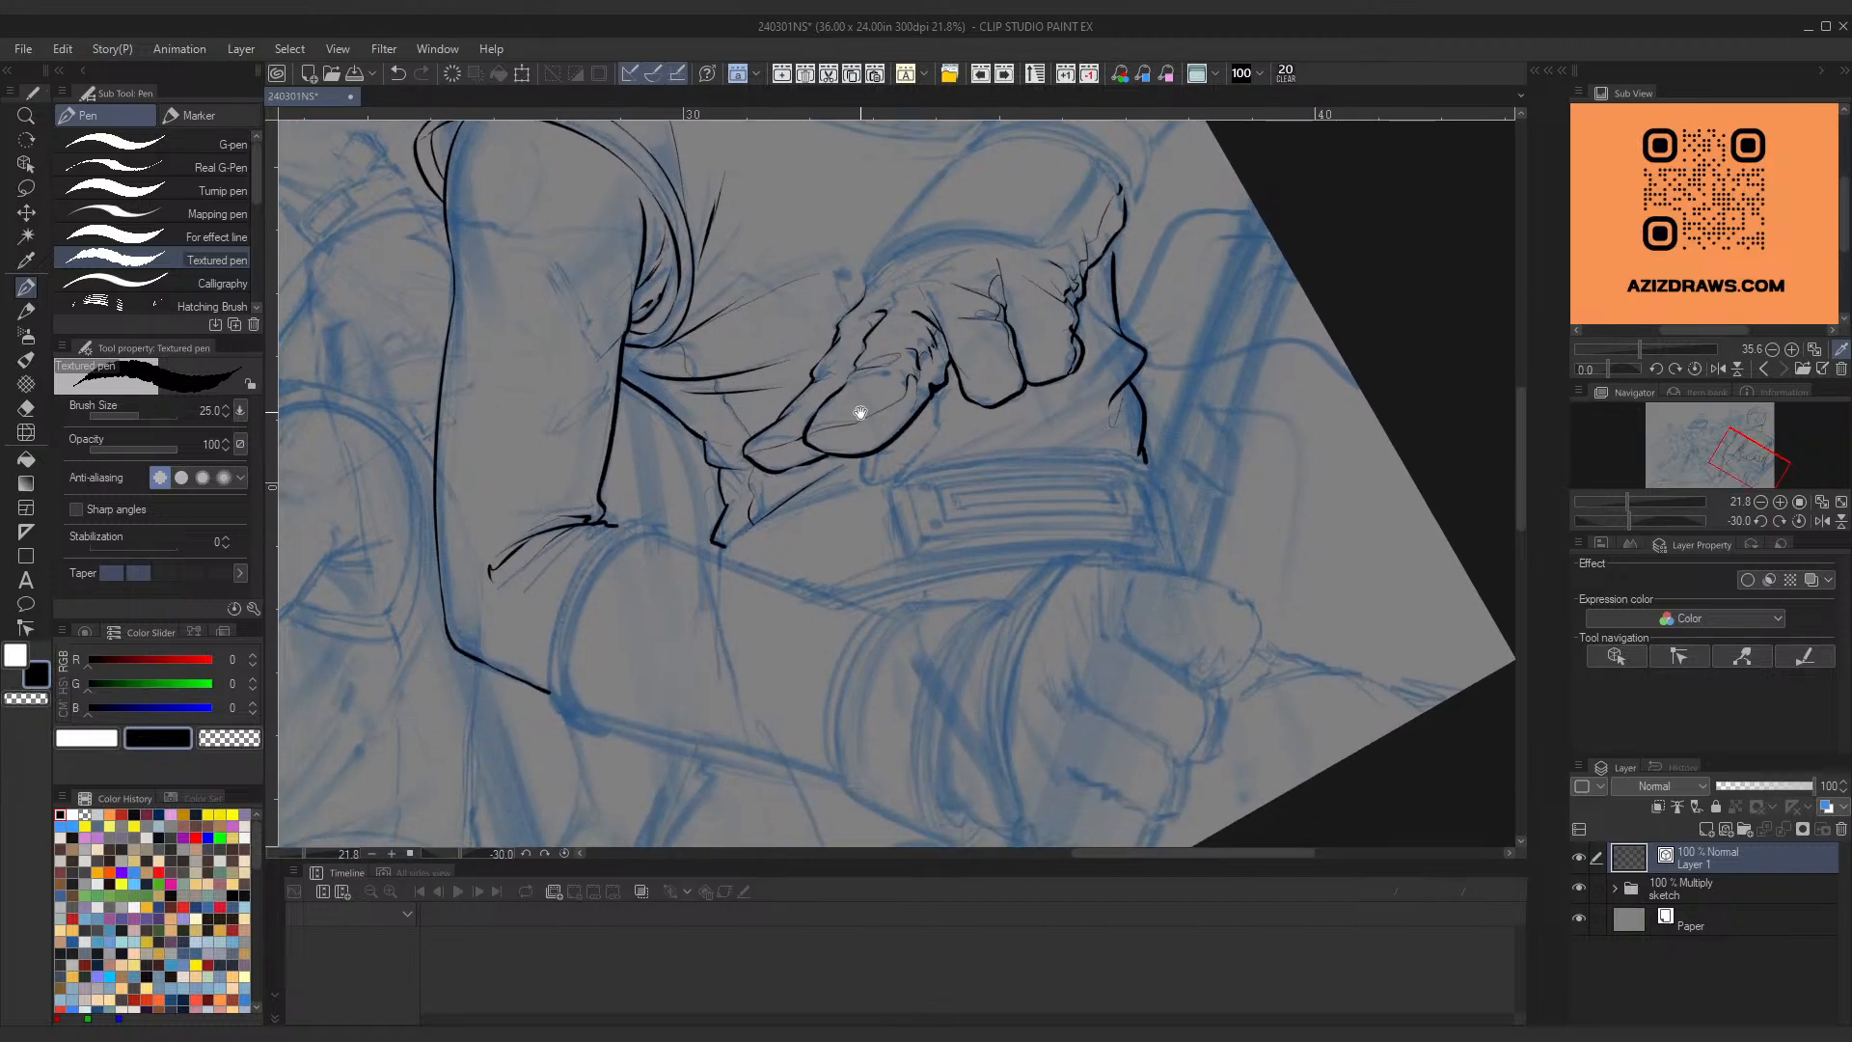
Step: Bridge the gap between the upper torso fold line below the armpit and the near arm's contour with a short stroke
{"action": "left_click_drag", "start_coordinate": [849, 414], "coordinate": [927, 635]}
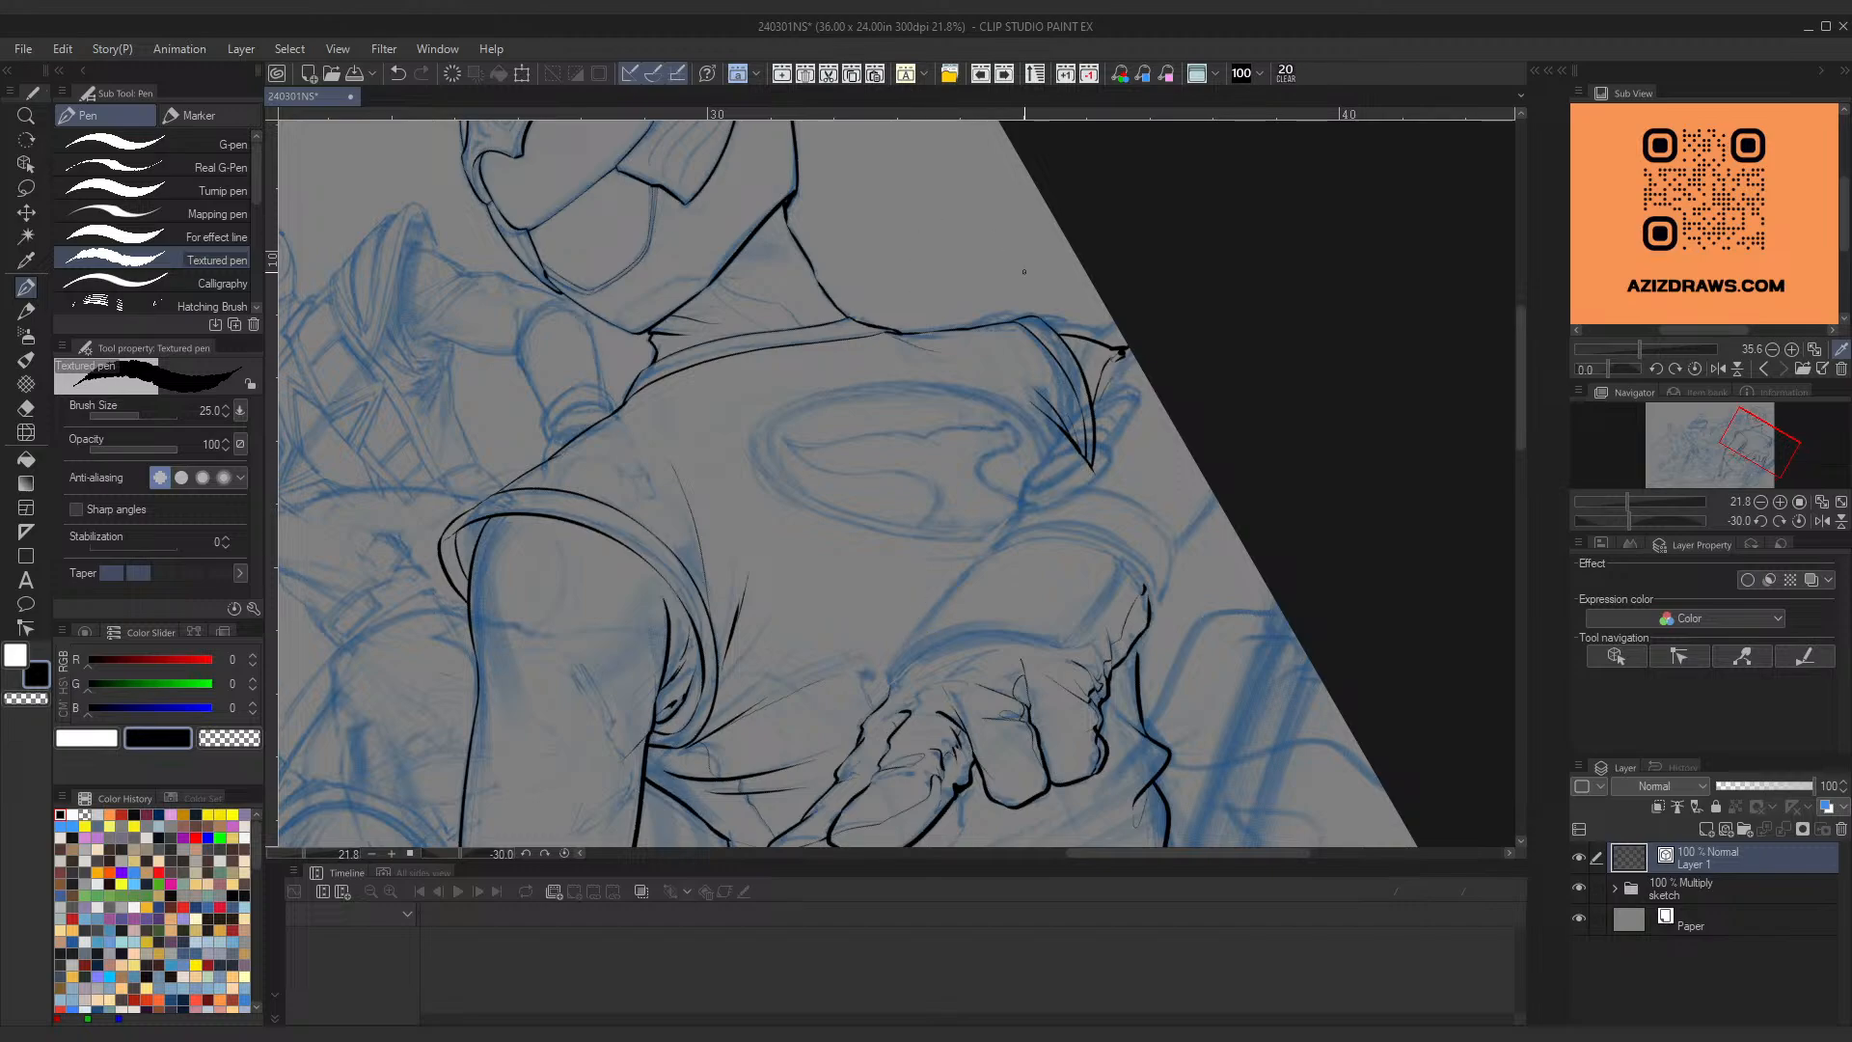
{"action": "key", "text": "ctrl+space"}
{"action": "left_click_drag", "start_coordinate": [1121, 434], "coordinate": [1068, 465]}
{"action": "left_click", "coordinate": [1119, 443]}
{"action": "key", "text": "p"}
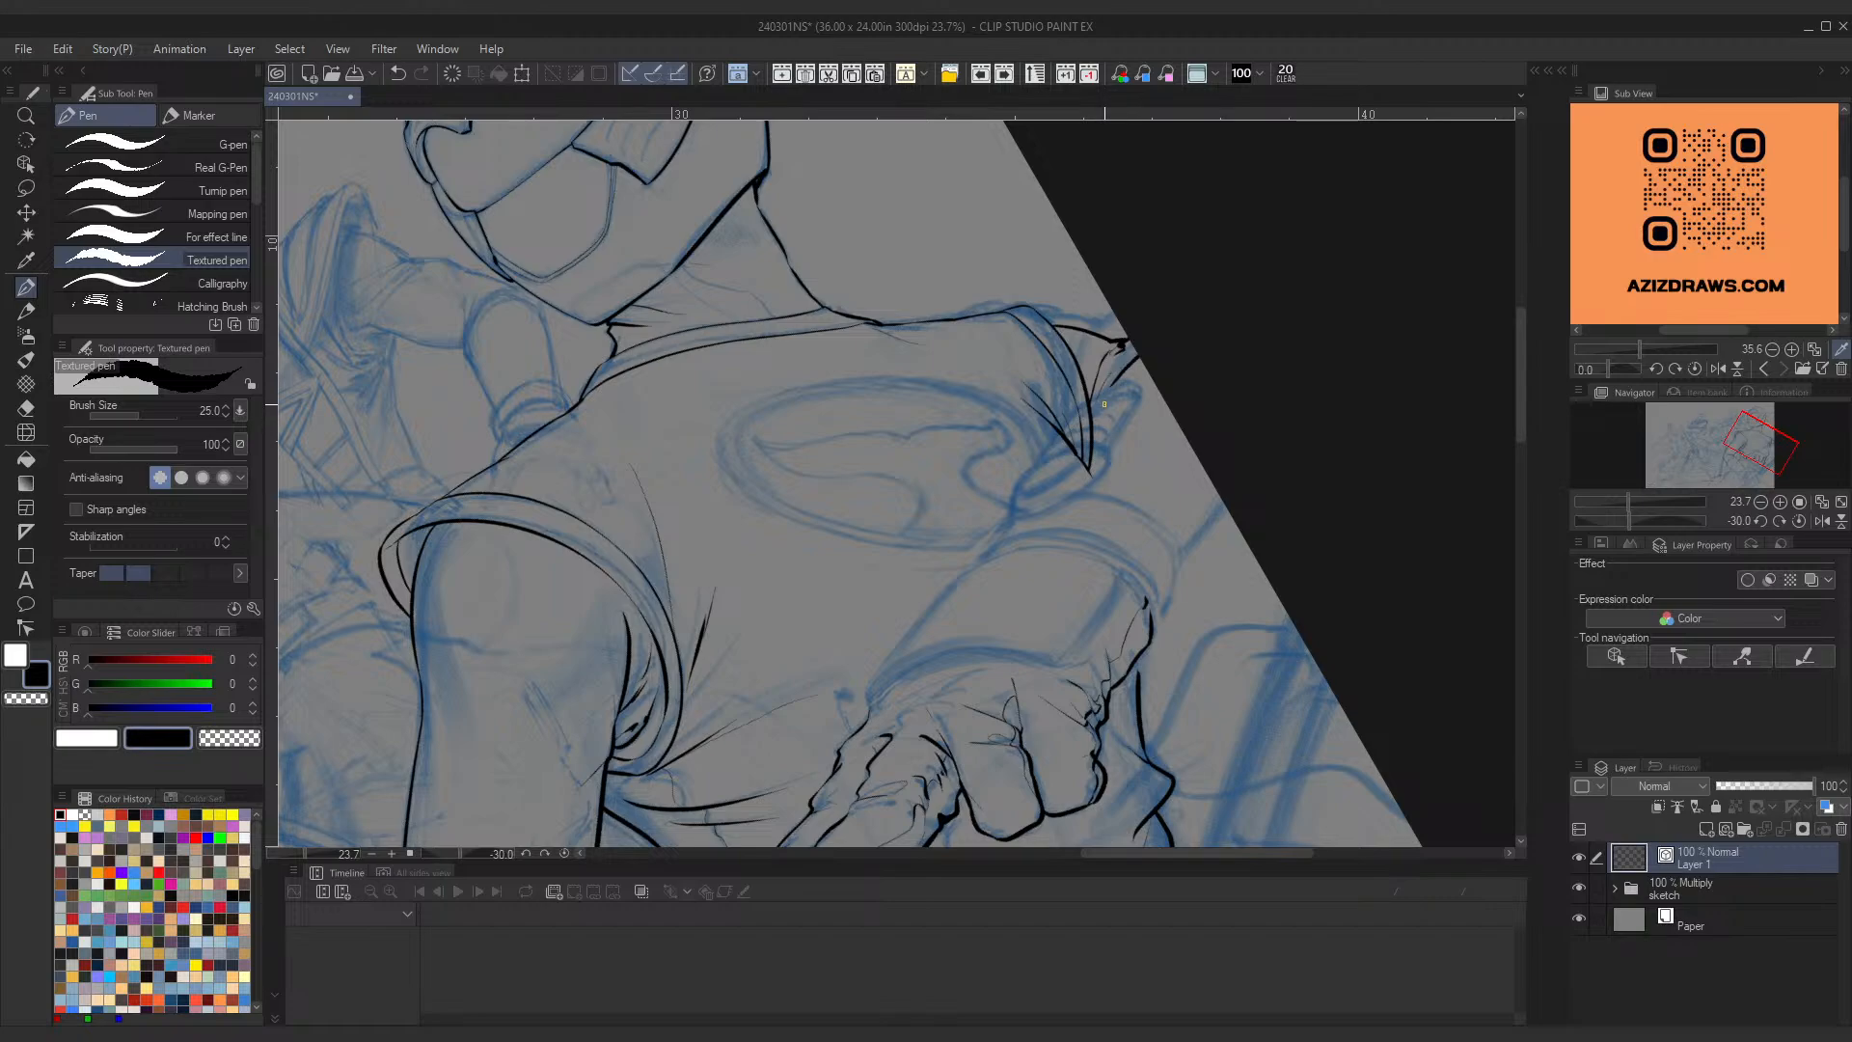
{"action": "left_click_drag", "start_coordinate": [1129, 562], "coordinate": [1079, 464]}
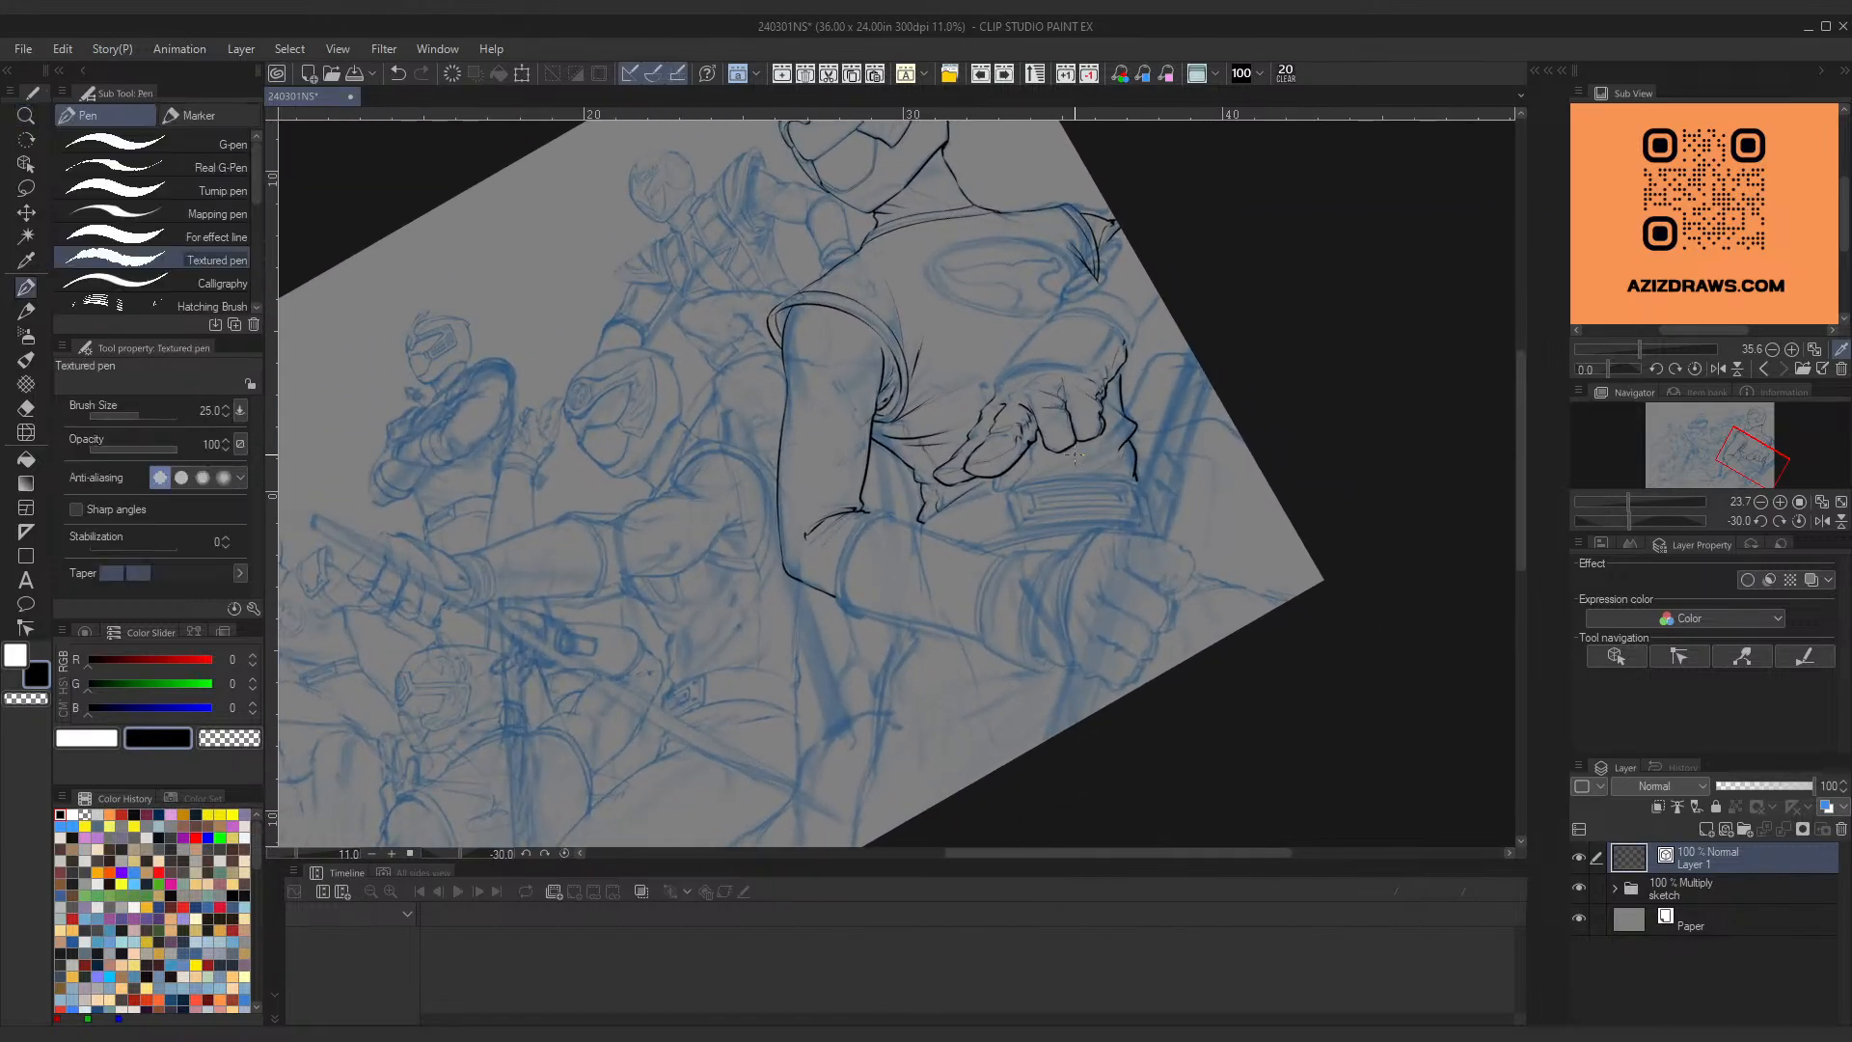
{"action": "mouse_move", "coordinate": [952, 426]}
{"action": "left_mouse_down"}
{"action": "mouse_move", "coordinate": [971, 524]}
{"action": "mouse_move", "coordinate": [935, 511]}
{"action": "mouse_move", "coordinate": [994, 489]}
{"action": "mouse_move", "coordinate": [886, 562]}
{"action": "mouse_move", "coordinate": [950, 546]}
{"action": "left_mouse_up"}
{"action": "key", "text": "ctrl+z"}
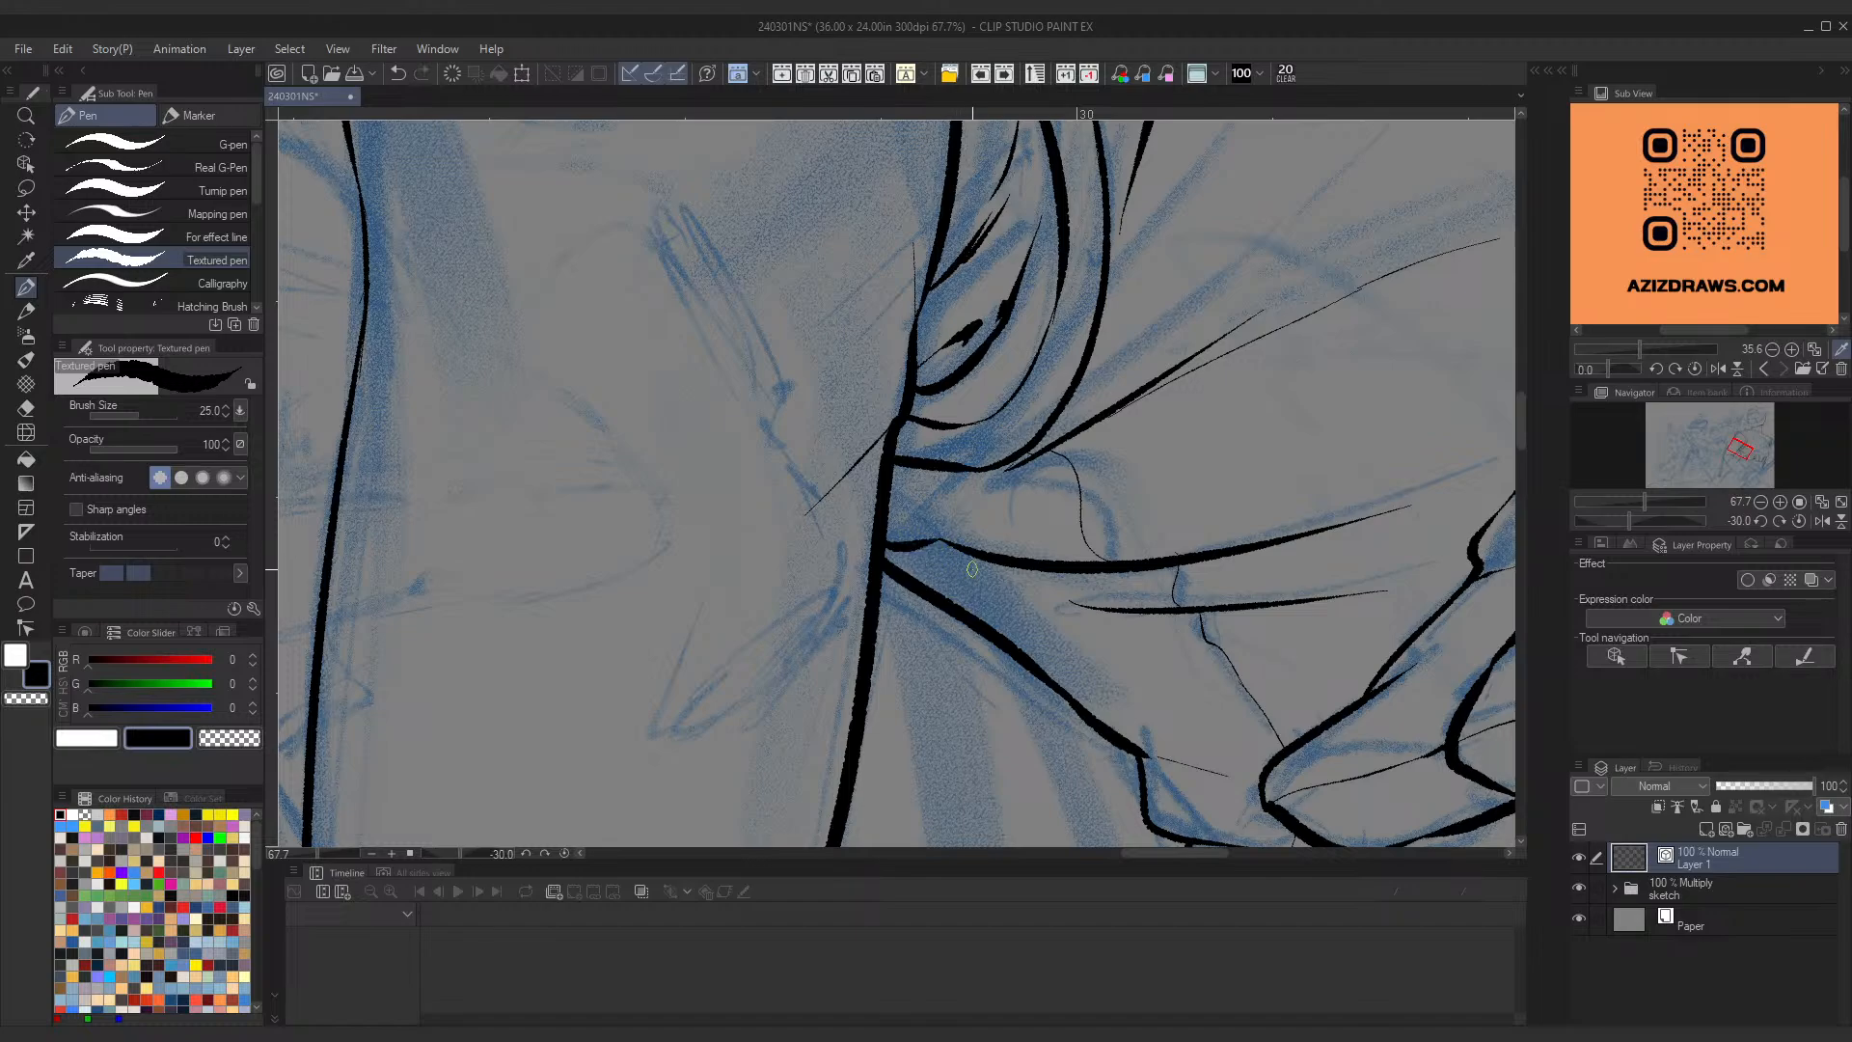
{"action": "mouse_move", "coordinate": [1052, 464]}
{"action": "left_mouse_down"}
{"action": "mouse_move", "coordinate": [955, 536]}
{"action": "mouse_move", "coordinate": [999, 521]}
{"action": "left_mouse_up"}
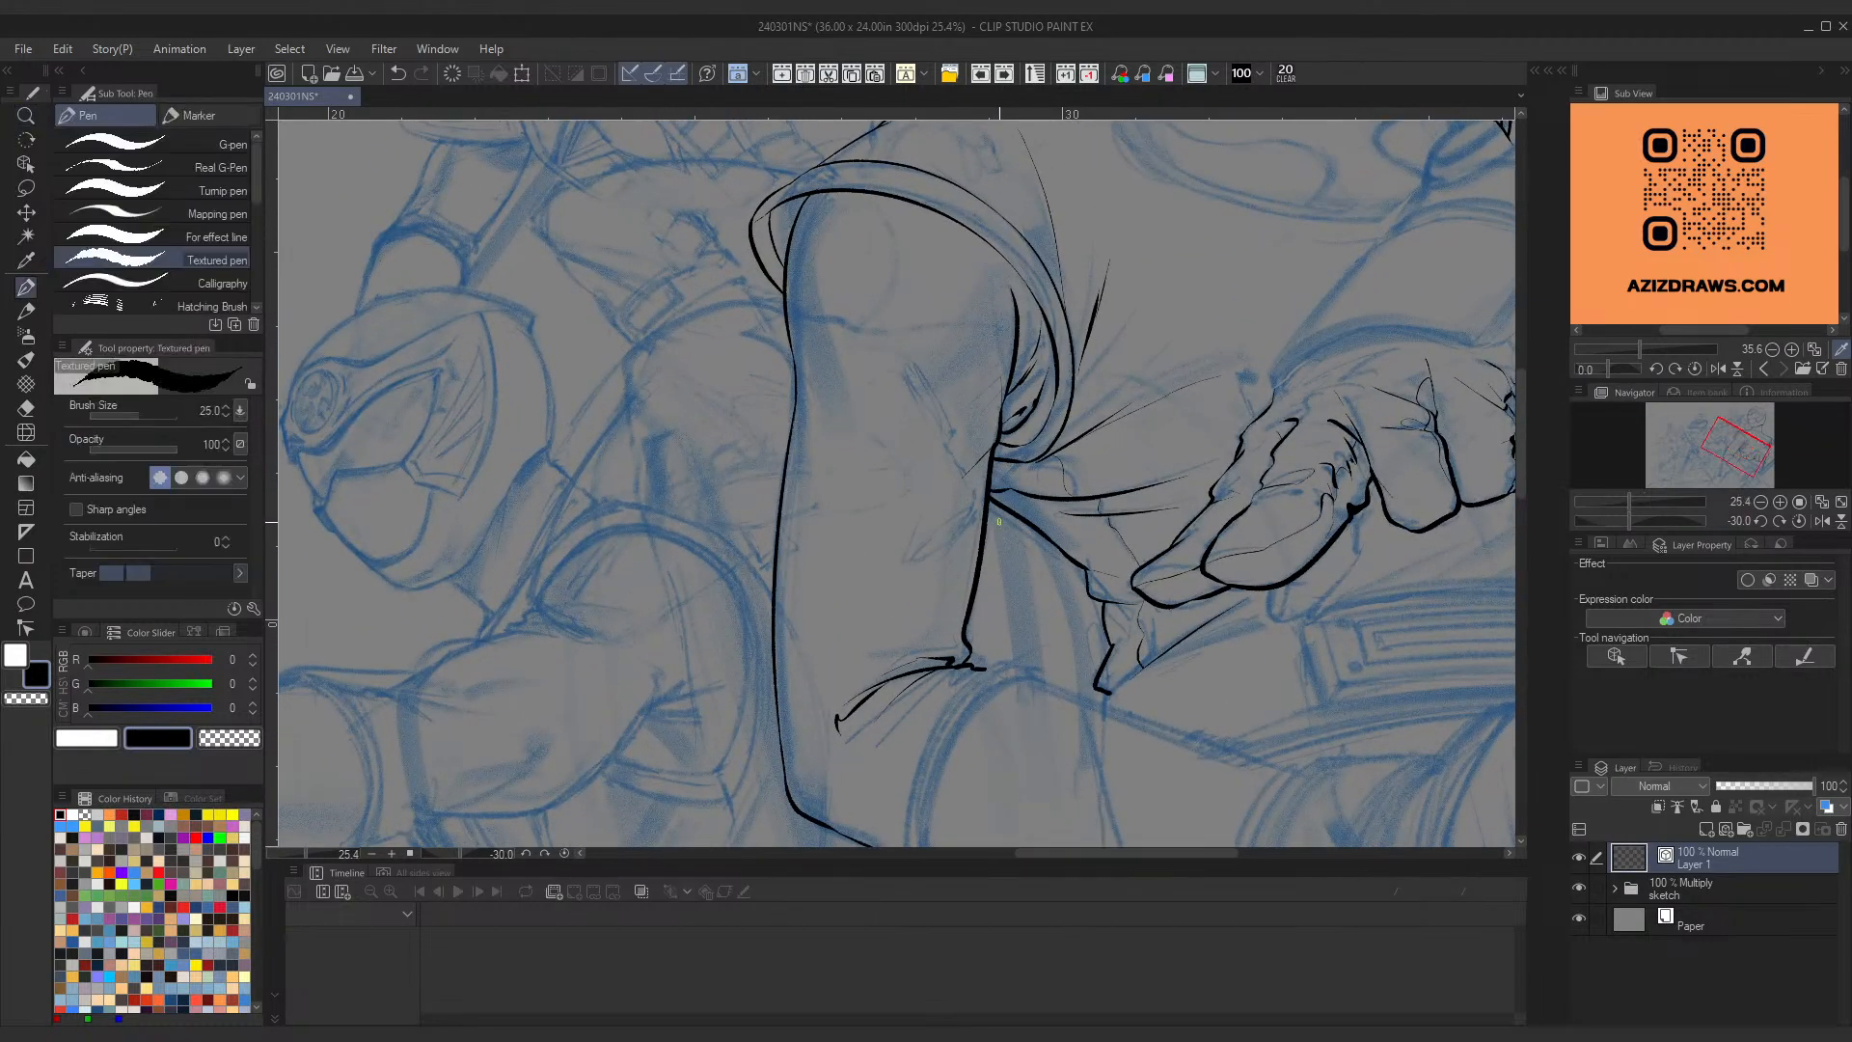
Step: Extend the inner edge line of the near shoulder's sleeve cuff toward the cuff's outer contour
{"action": "left_click_drag", "start_coordinate": [1034, 413], "coordinate": [934, 608]}
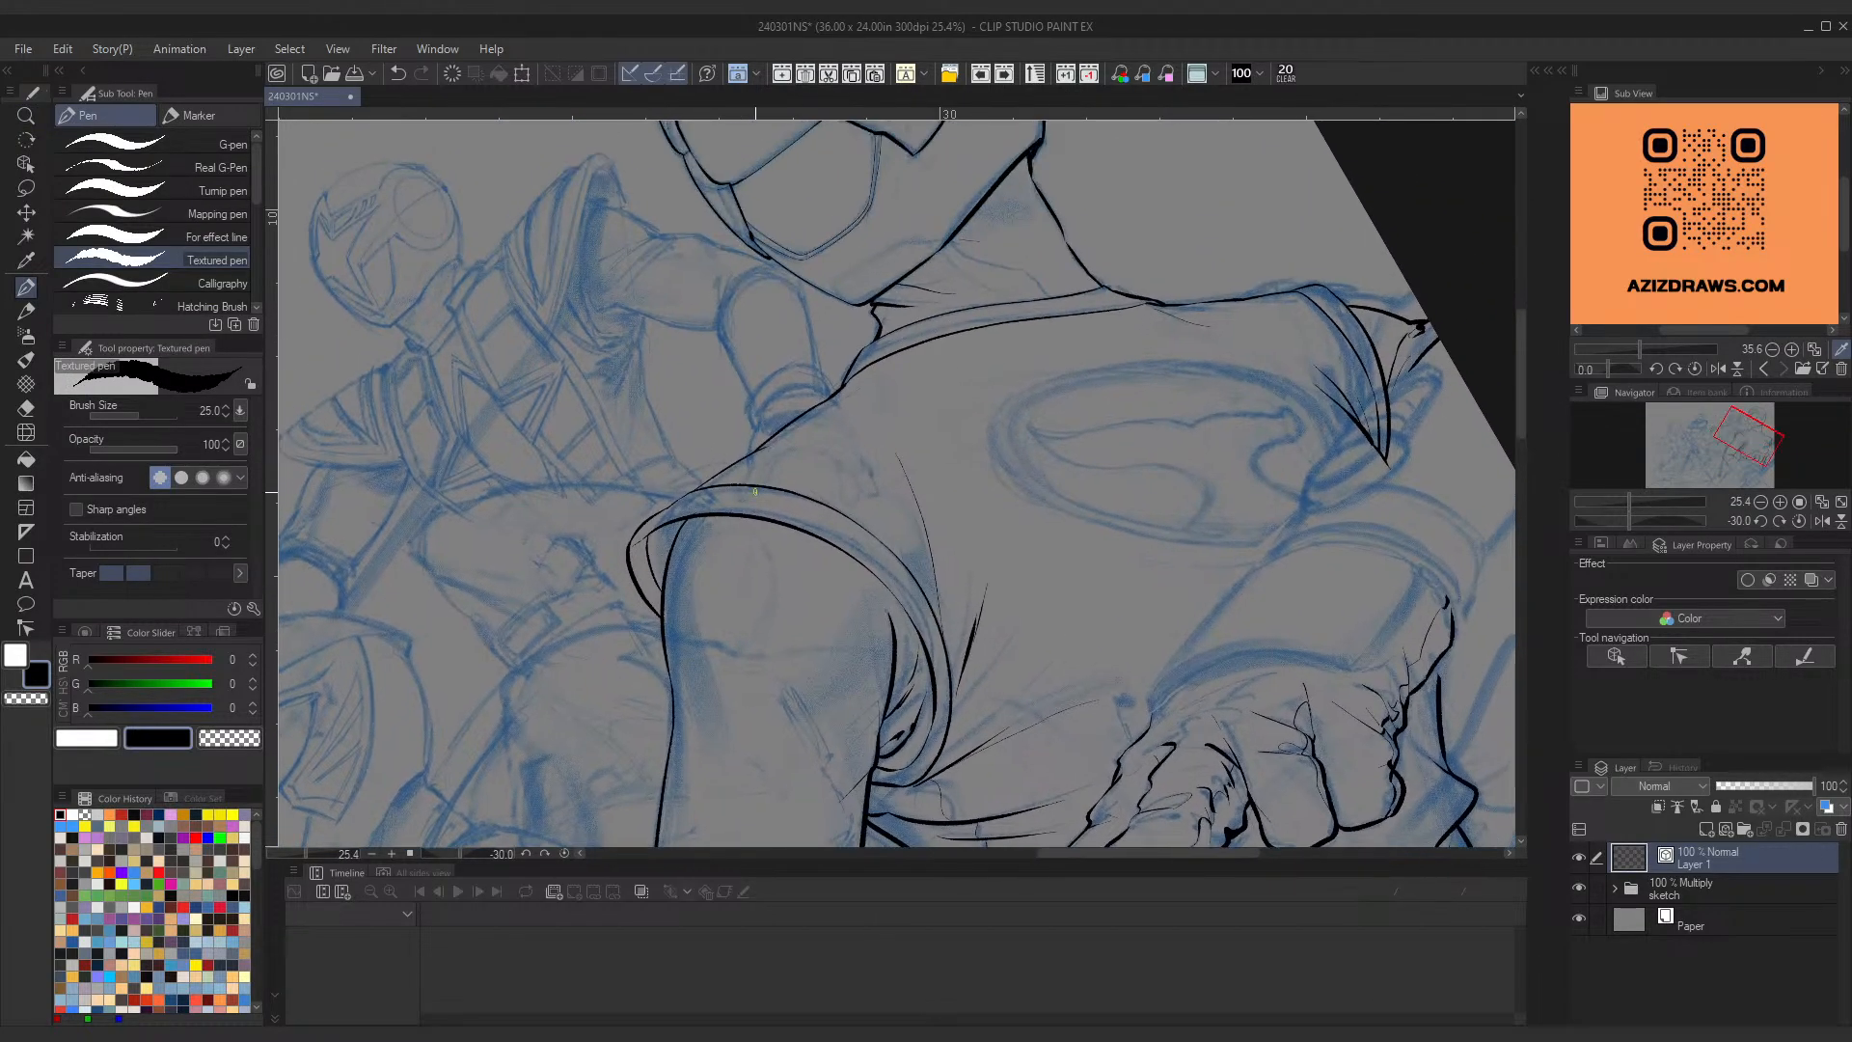
{"action": "left_click_drag", "start_coordinate": [612, 554], "coordinate": [733, 503]}
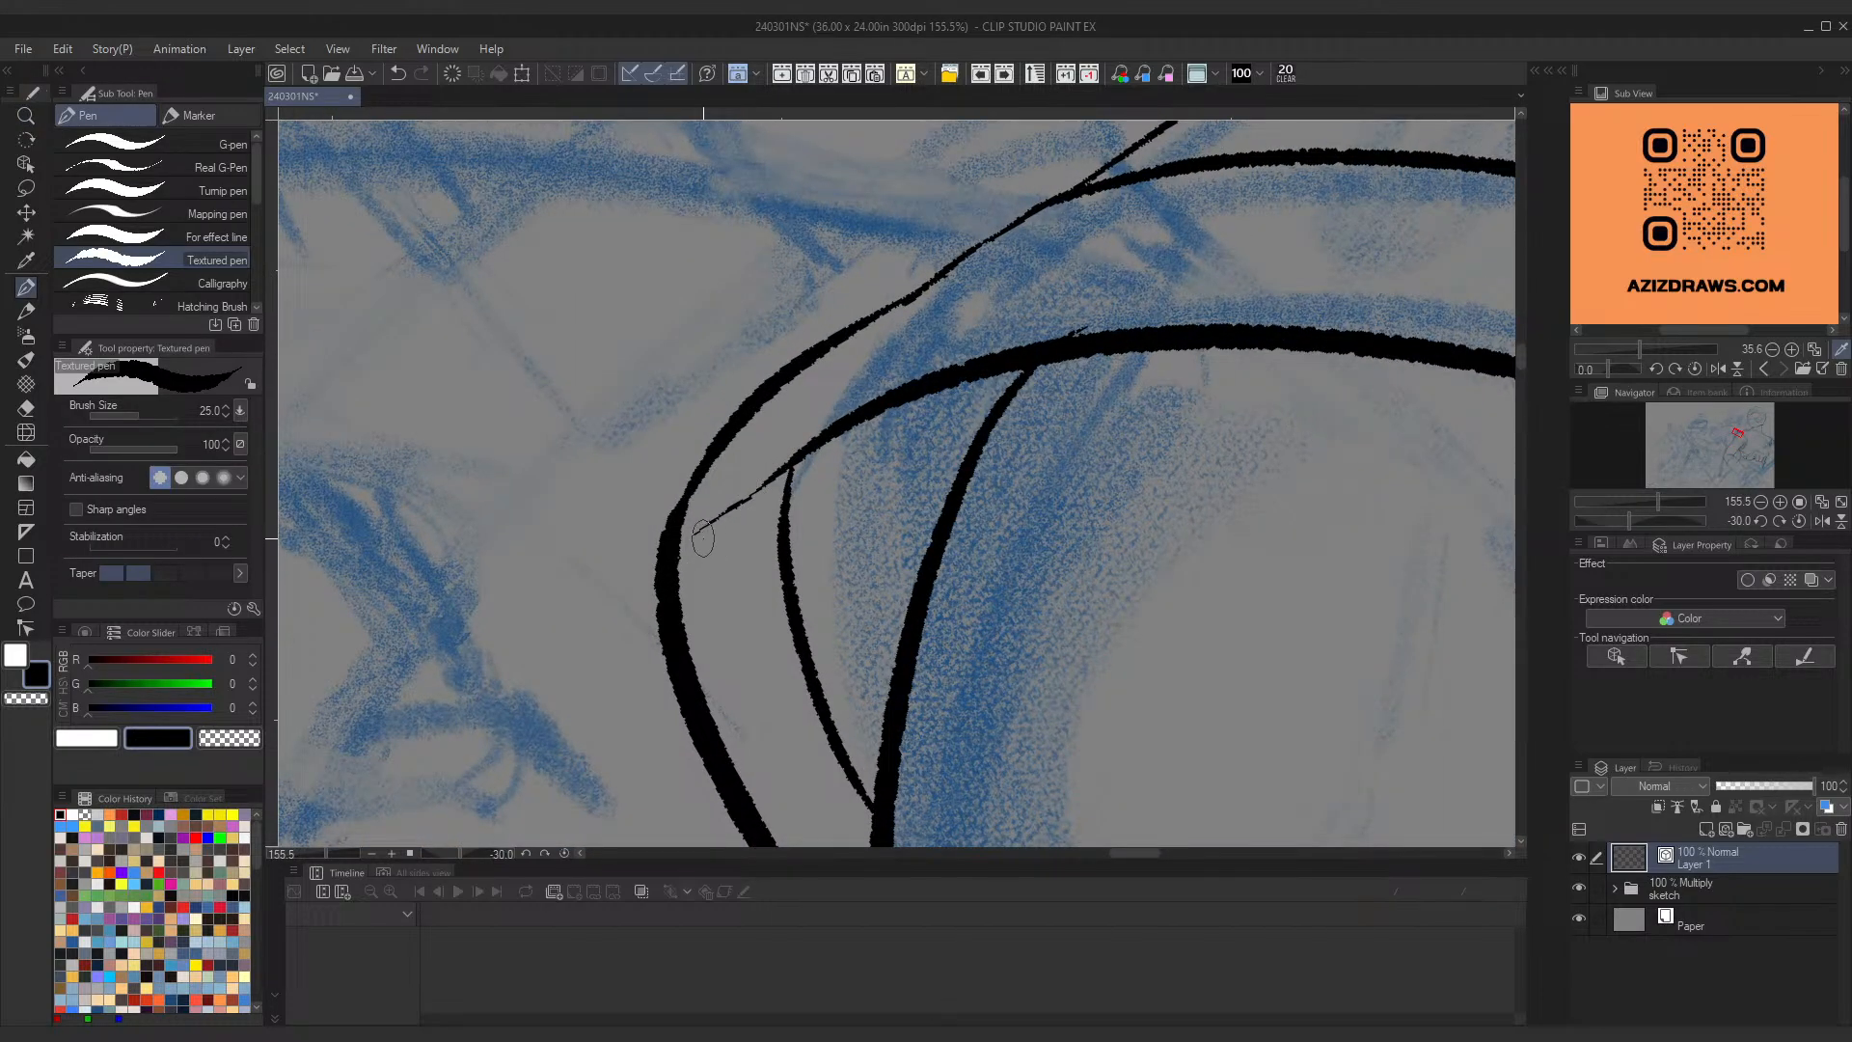
{"action": "left_click_drag", "start_coordinate": [950, 369], "coordinate": [820, 455]}
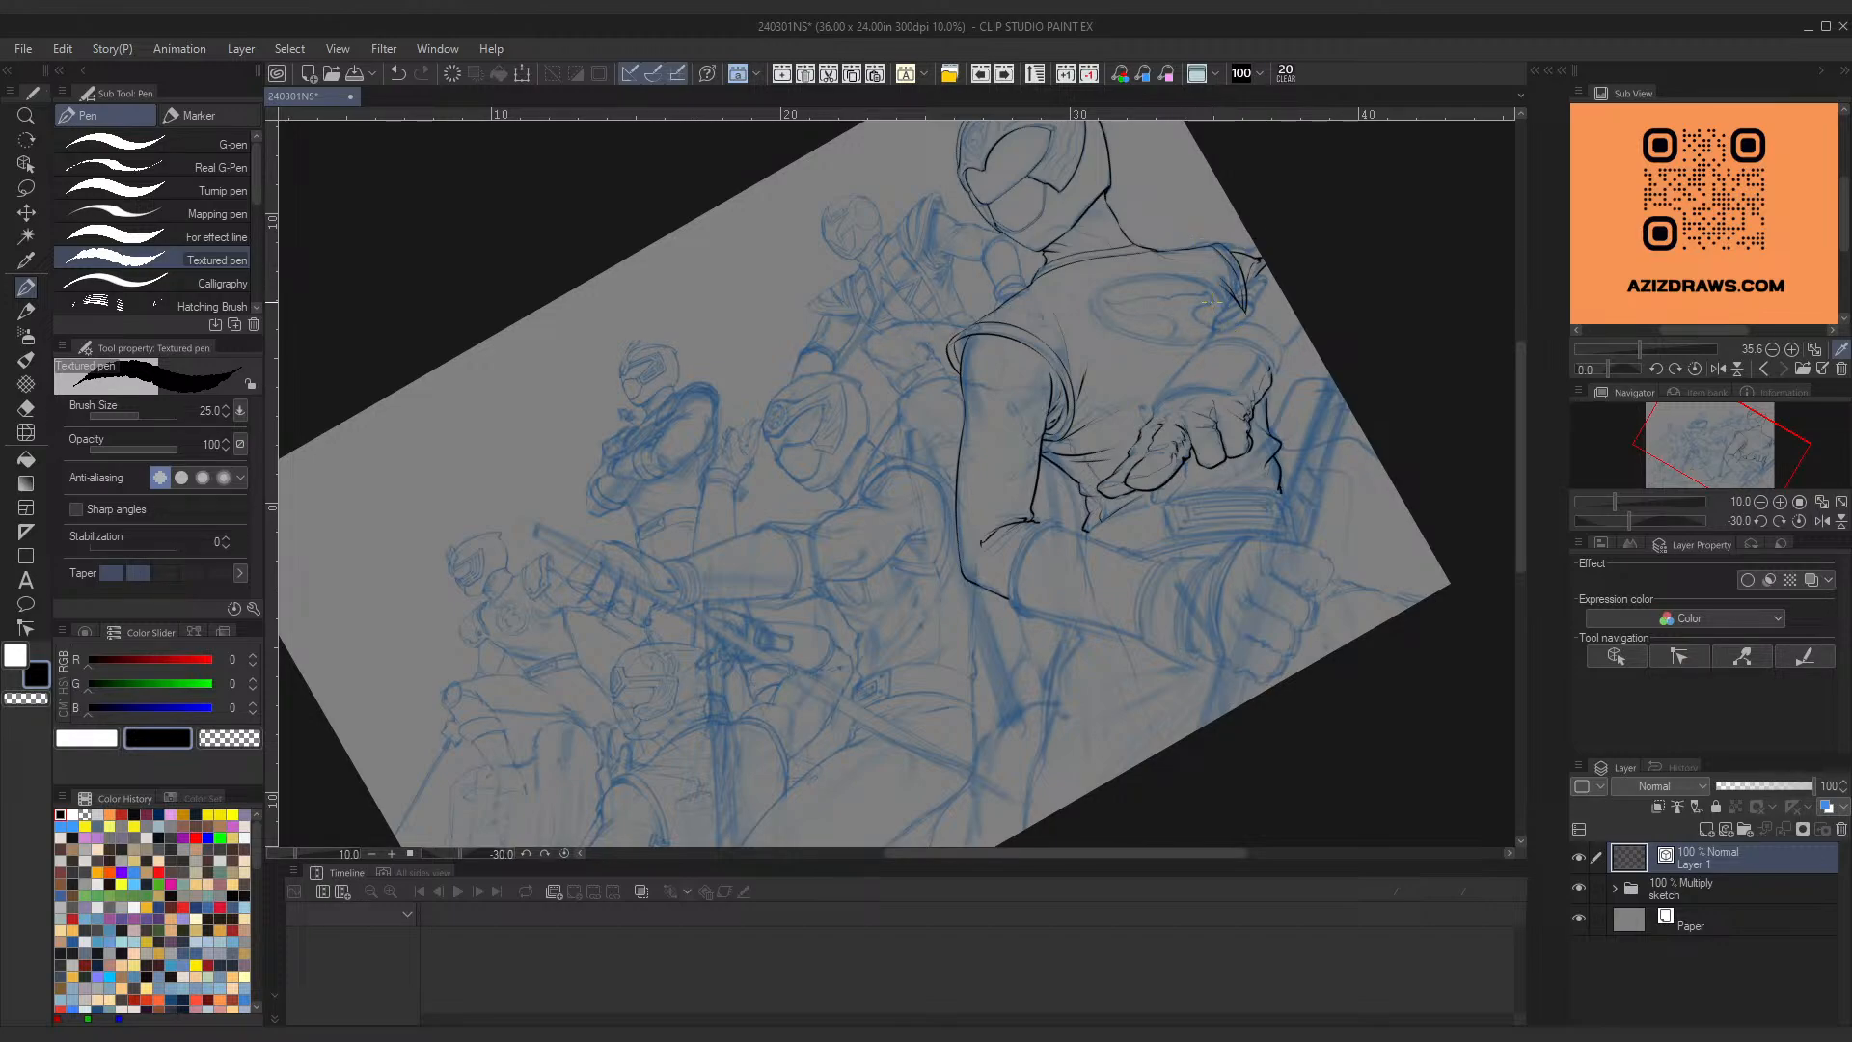
Step: Select the pointed sleeve strokes at the far shoulder and shift their tip slightly down and outward
{"action": "left_click_drag", "start_coordinate": [1168, 351], "coordinate": [1149, 352]}
{"action": "left_click_drag", "start_coordinate": [1257, 421], "coordinate": [1172, 521]}
{"action": "left_click_drag", "start_coordinate": [1119, 333], "coordinate": [1187, 363]}
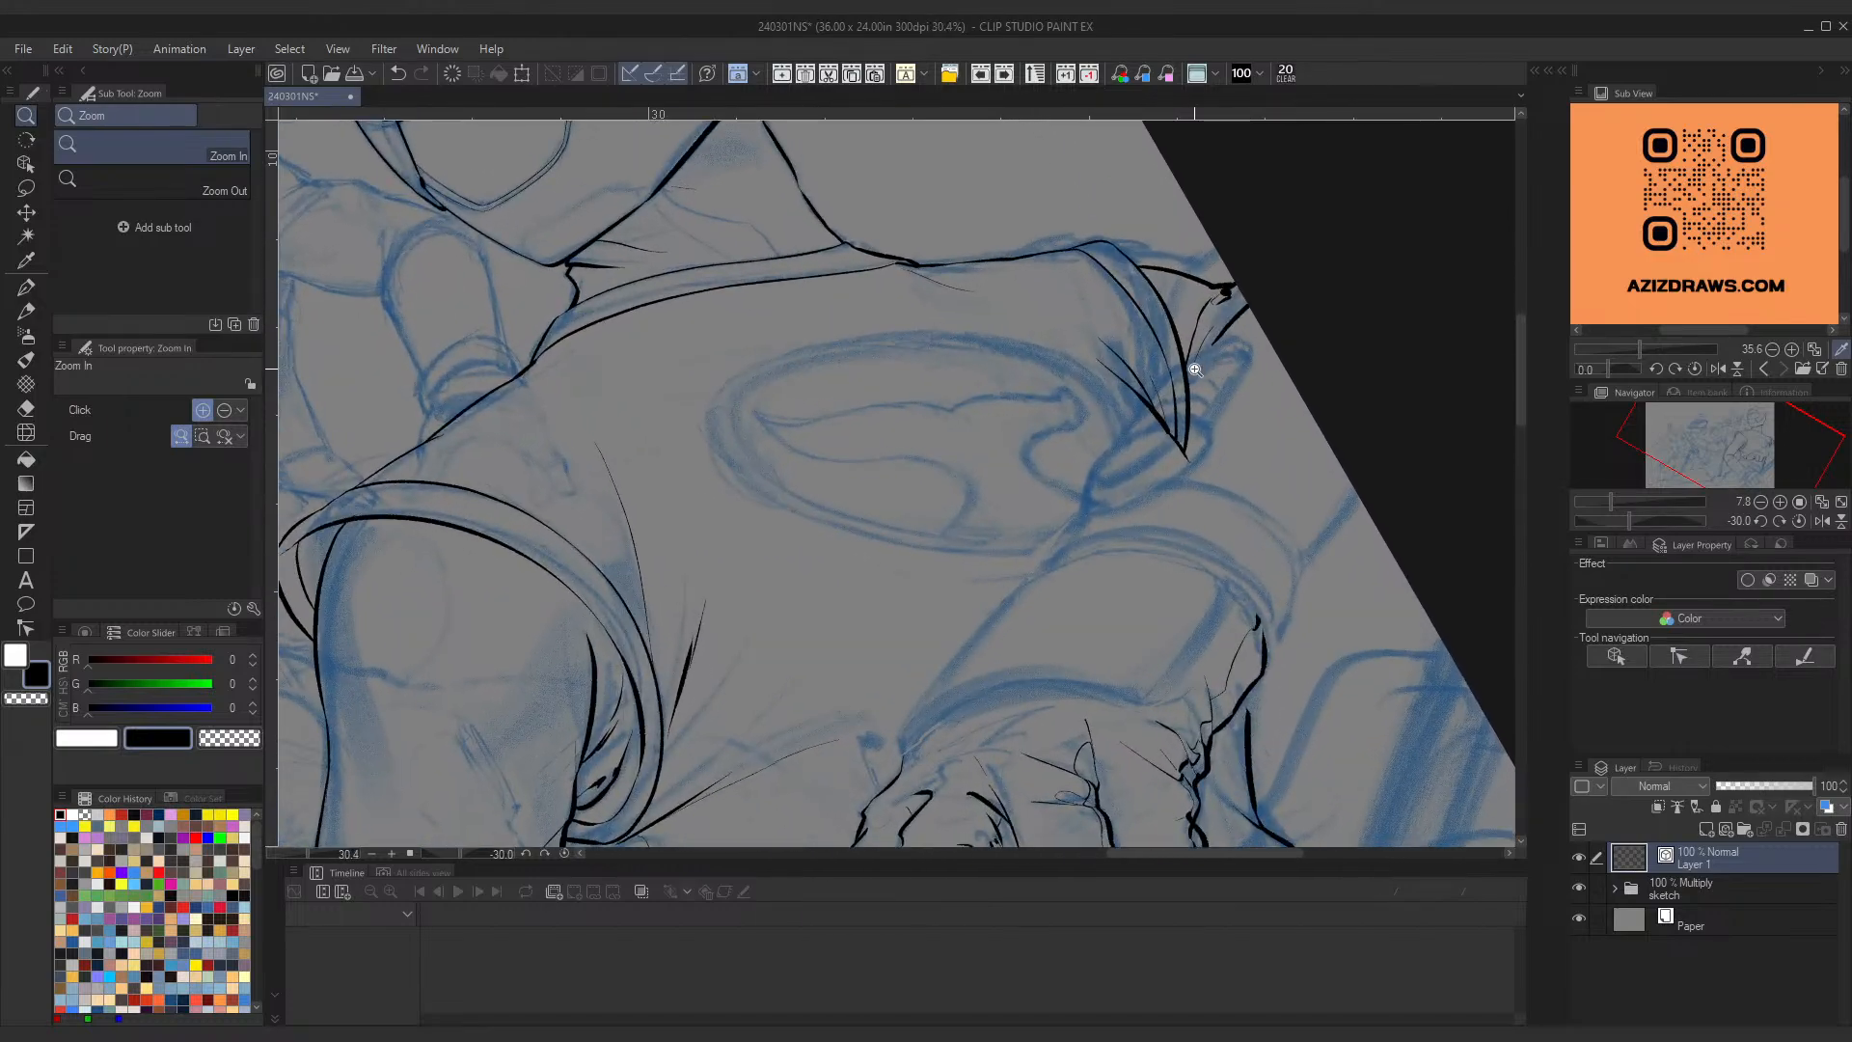
{"action": "left_click", "coordinate": [39, 161]}
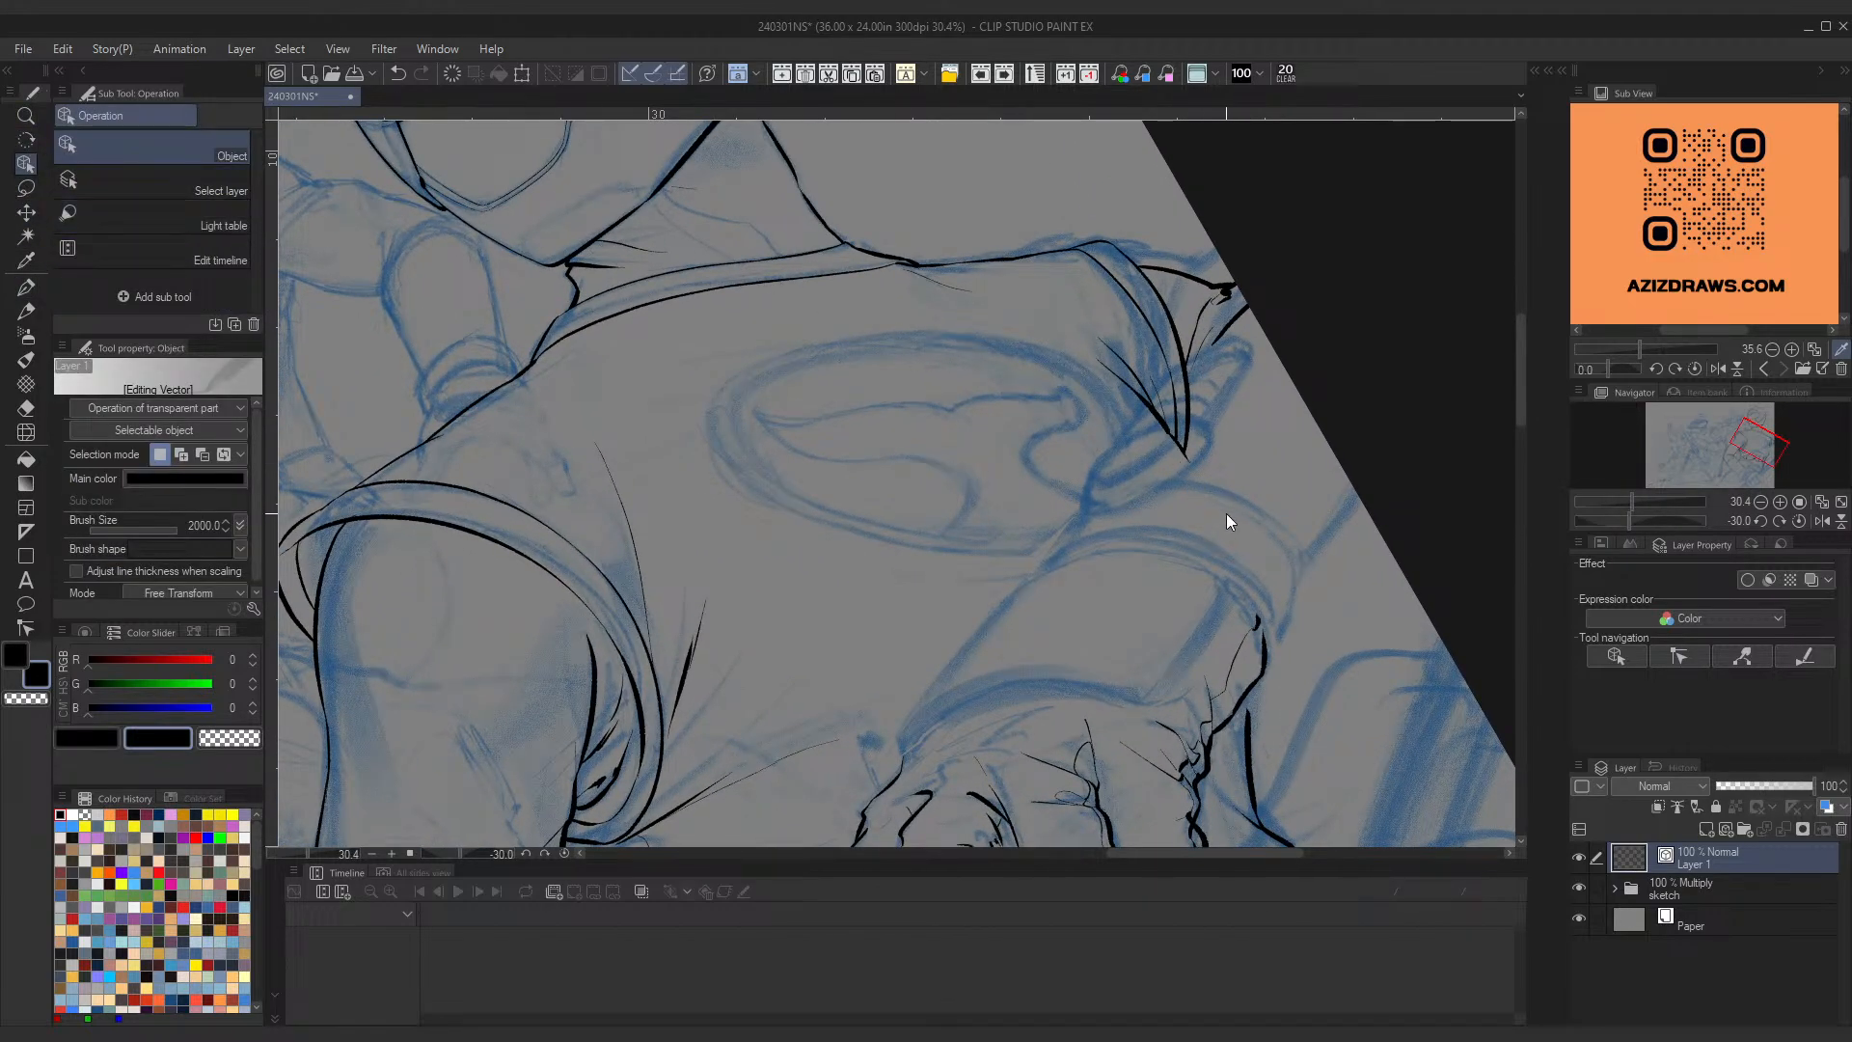
{"action": "left_click_drag", "start_coordinate": [1142, 416], "coordinate": [1138, 413]}
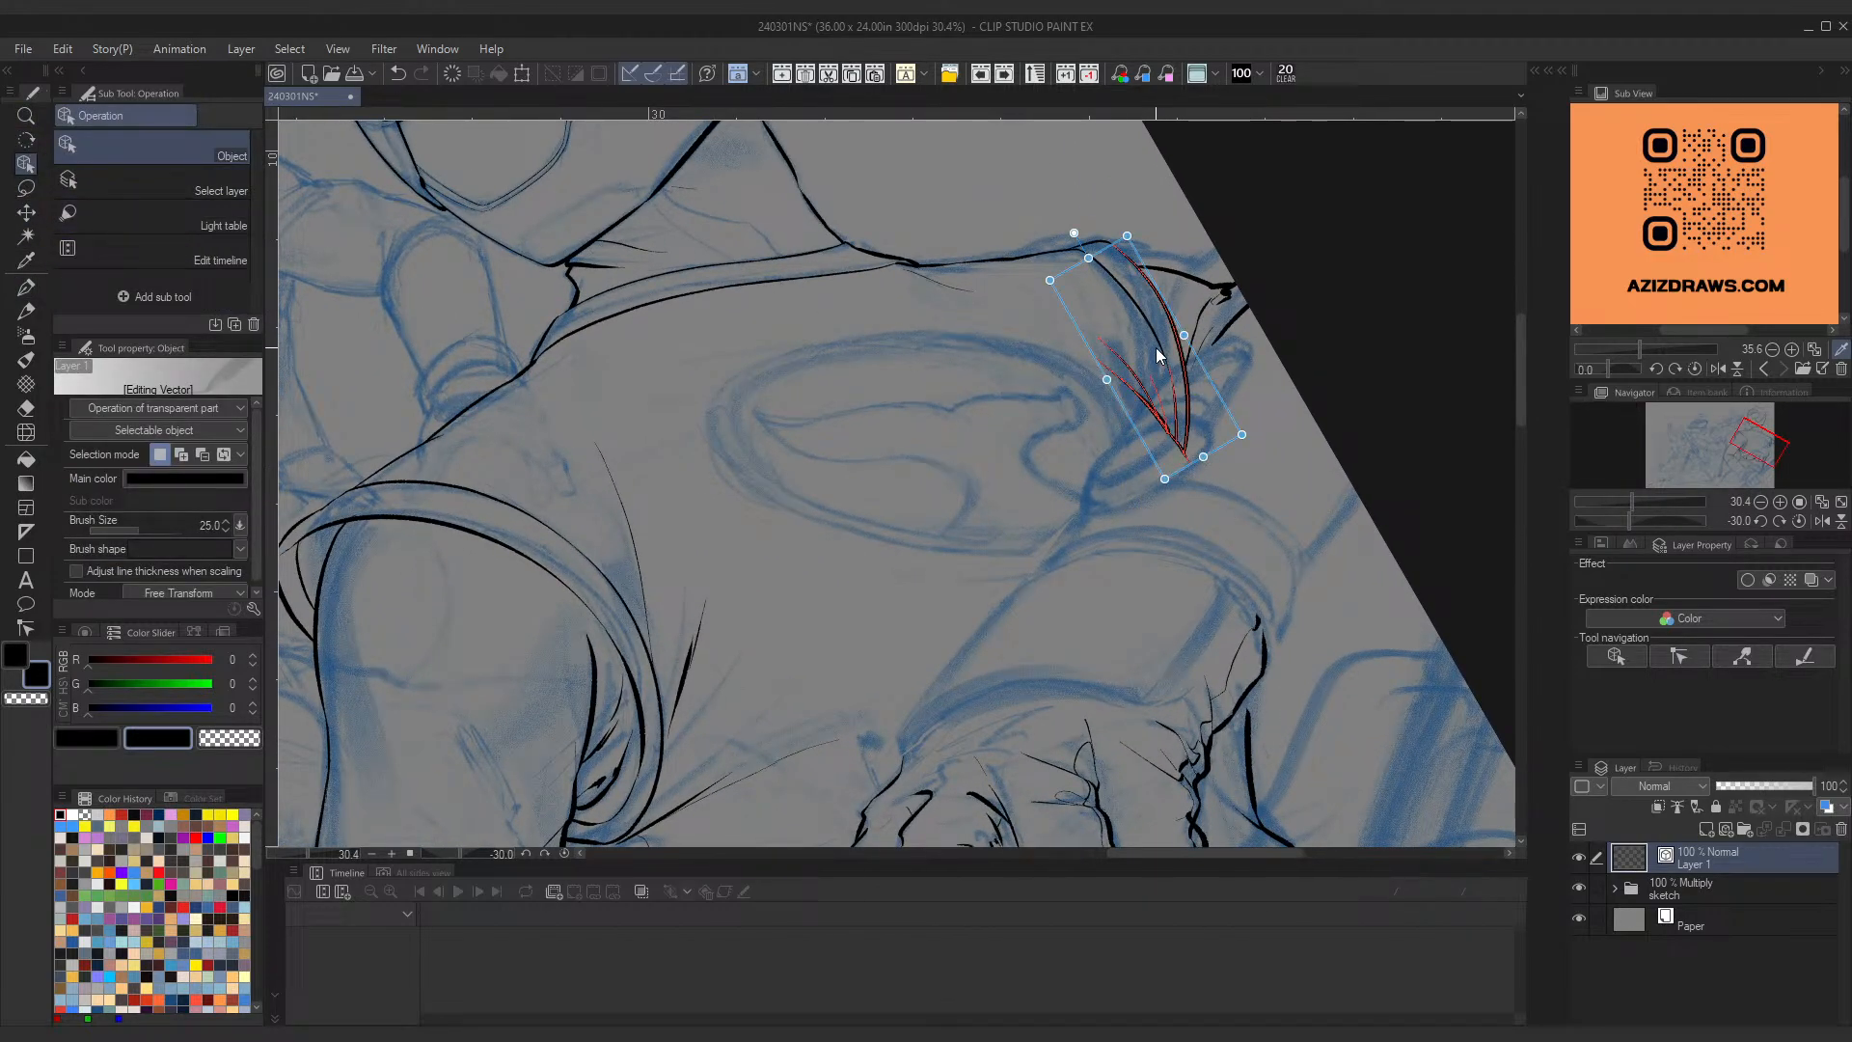
{"action": "left_click_drag", "start_coordinate": [1223, 457], "coordinate": [1225, 471]}
{"action": "left_click", "coordinate": [1260, 551]}
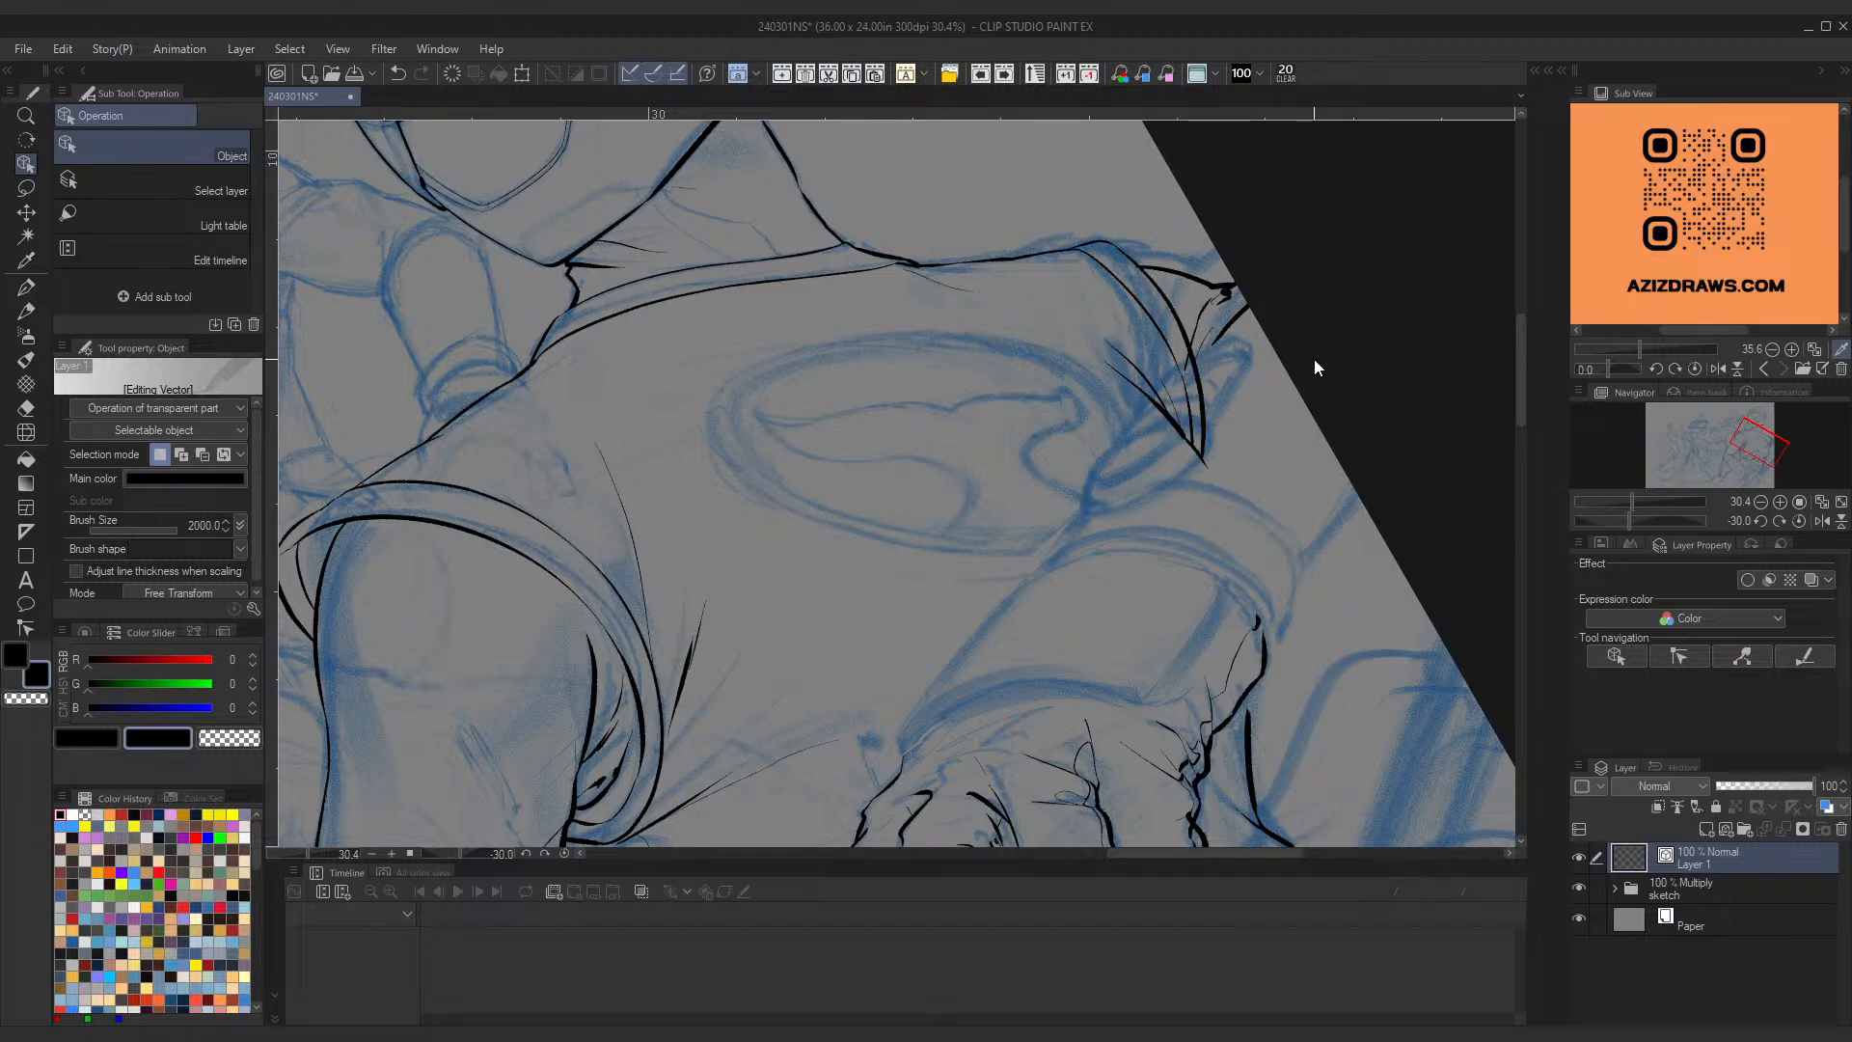
{"action": "key", "text": "p"}
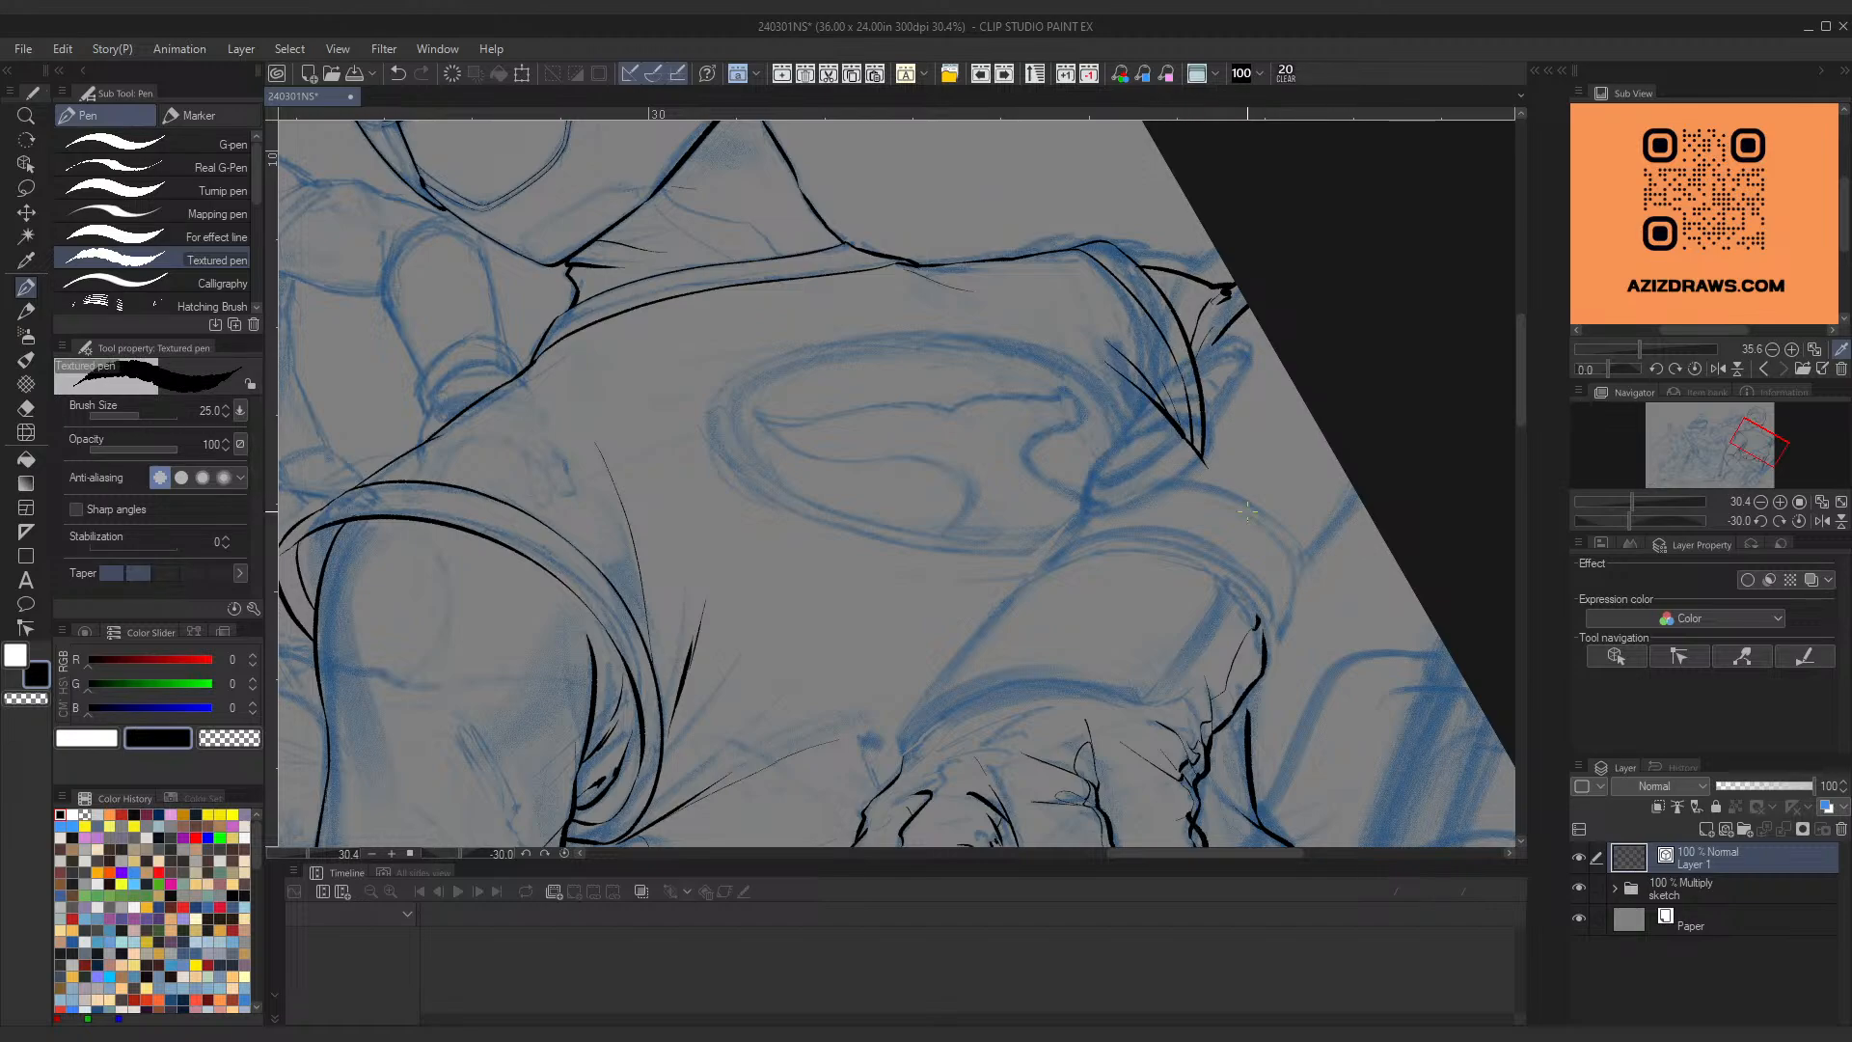
Step: Extend the far side contour of the torso upward to meet the gloved wrist
{"action": "key", "text": "ctrl+space"}
{"action": "left_click_drag", "start_coordinate": [1091, 426], "coordinate": [1083, 492]}
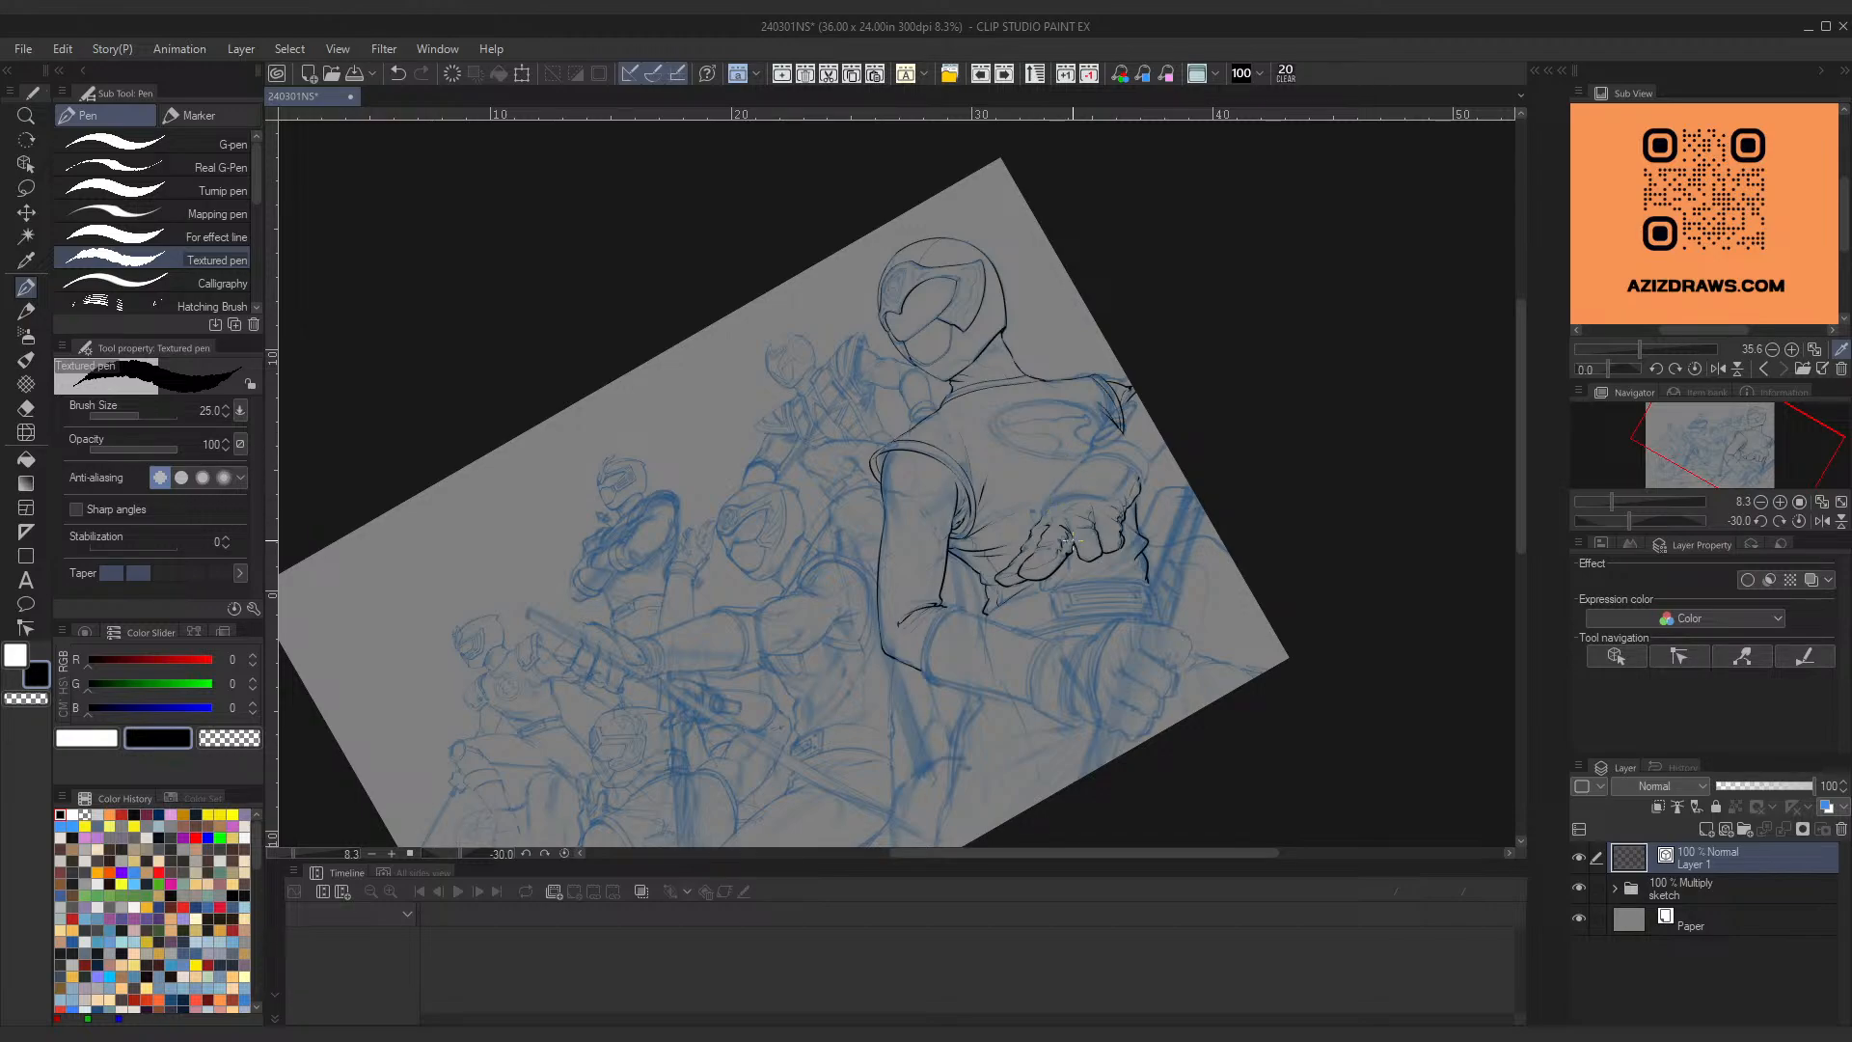
{"action": "left_click_drag", "start_coordinate": [1062, 598], "coordinate": [1058, 523]}
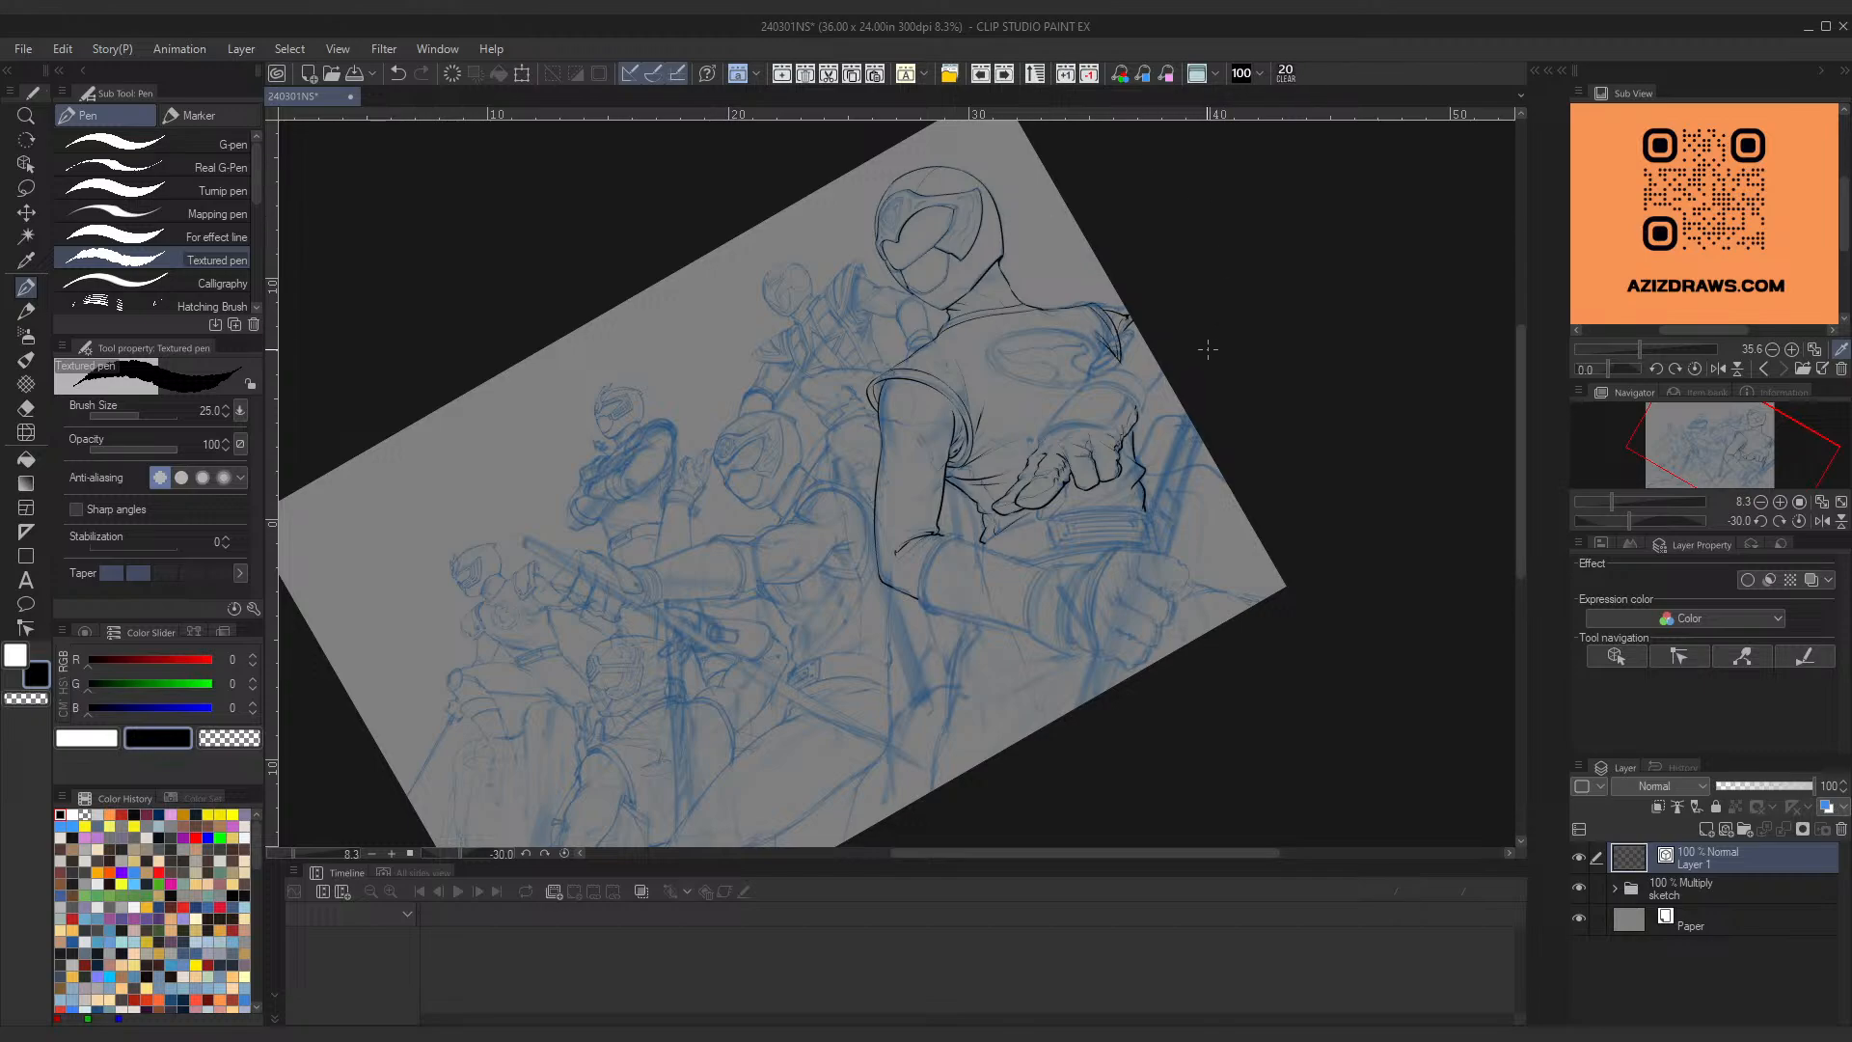
{"action": "left_click_drag", "start_coordinate": [1150, 350], "coordinate": [1137, 301]}
{"action": "left_click_drag", "start_coordinate": [1120, 443], "coordinate": [1134, 388]}
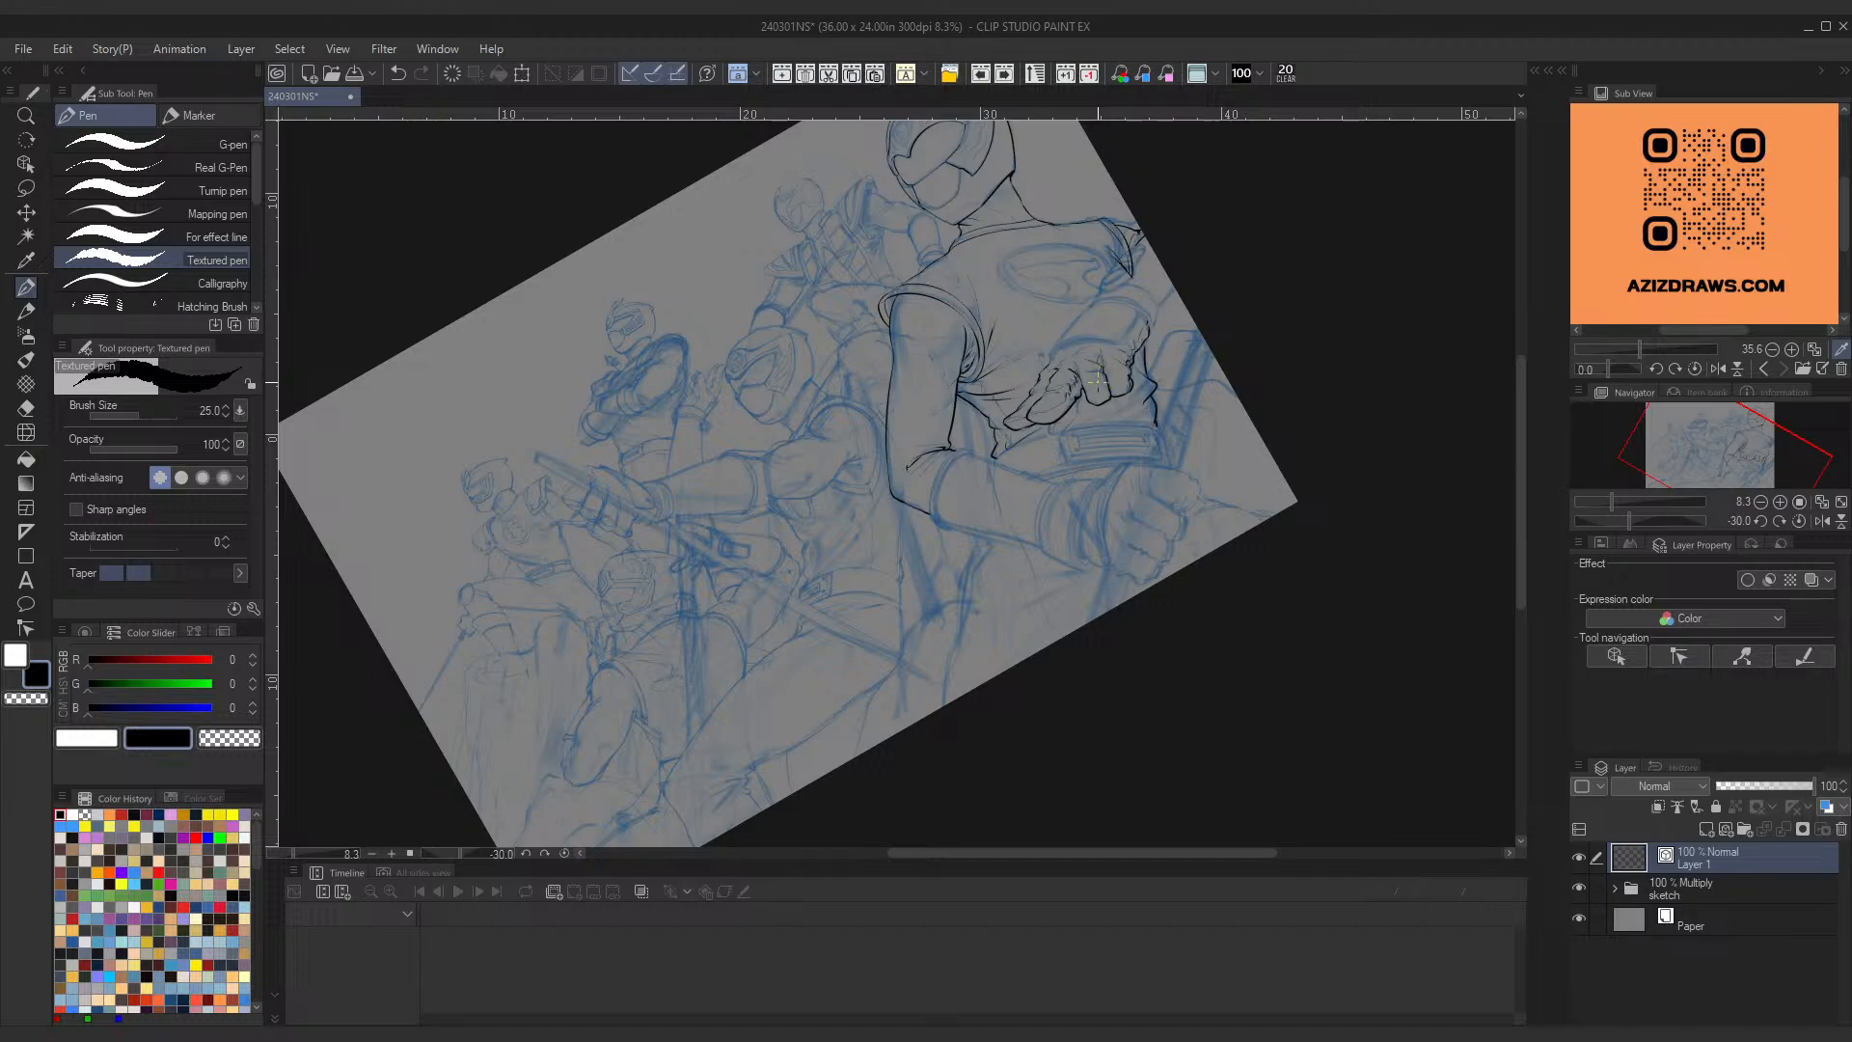
{"action": "key", "text": "ctrl+space"}
{"action": "left_click_drag", "start_coordinate": [1141, 307], "coordinate": [1249, 270]}
{"action": "left_click_drag", "start_coordinate": [1181, 522], "coordinate": [1160, 598]}
{"action": "key", "text": "ctrl+z"}
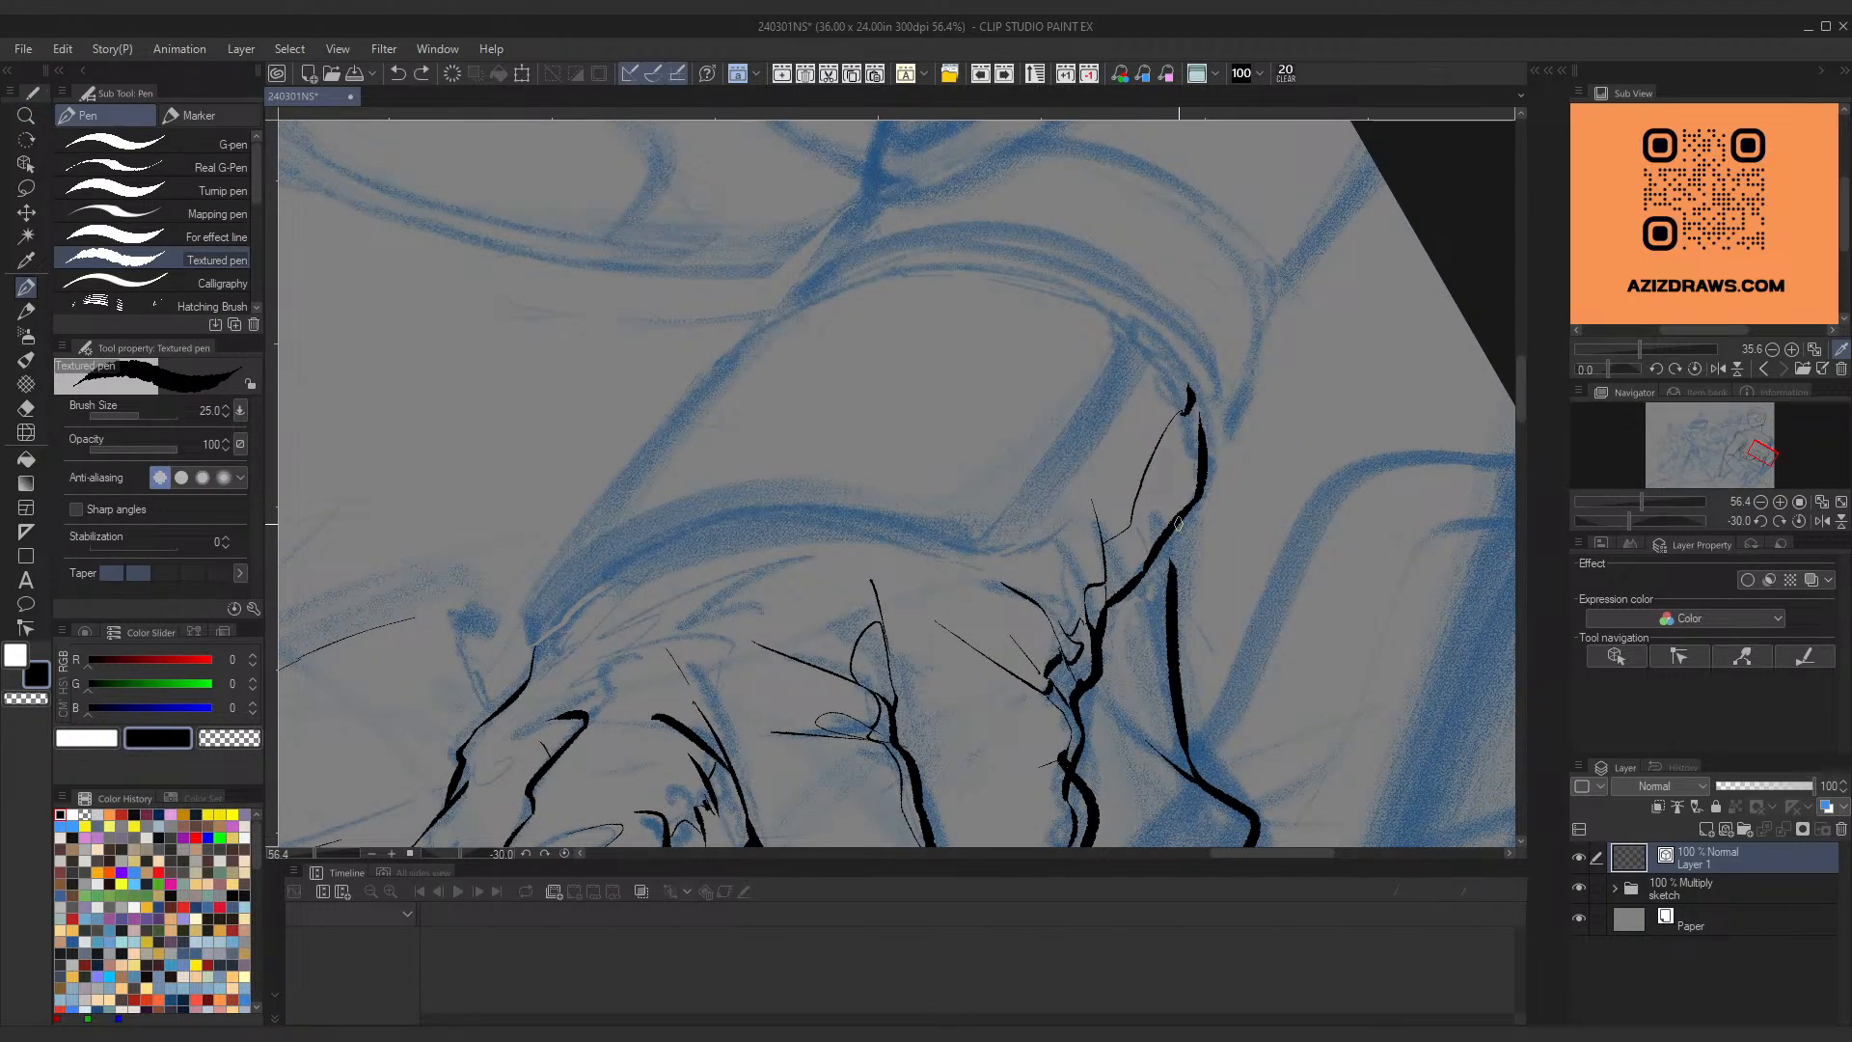
{"action": "left_click_drag", "start_coordinate": [1181, 522], "coordinate": [1149, 597]}
Step: Review the inked ranger against the whole group sketch, and view the hand and glove cuff with the canvas rotated to -60 degrees
{"action": "key", "text": "ctrl+space"}
{"action": "left_click_drag", "start_coordinate": [1238, 473], "coordinate": [1129, 556]}
{"action": "left_click_drag", "start_coordinate": [1195, 651], "coordinate": [1203, 504]}
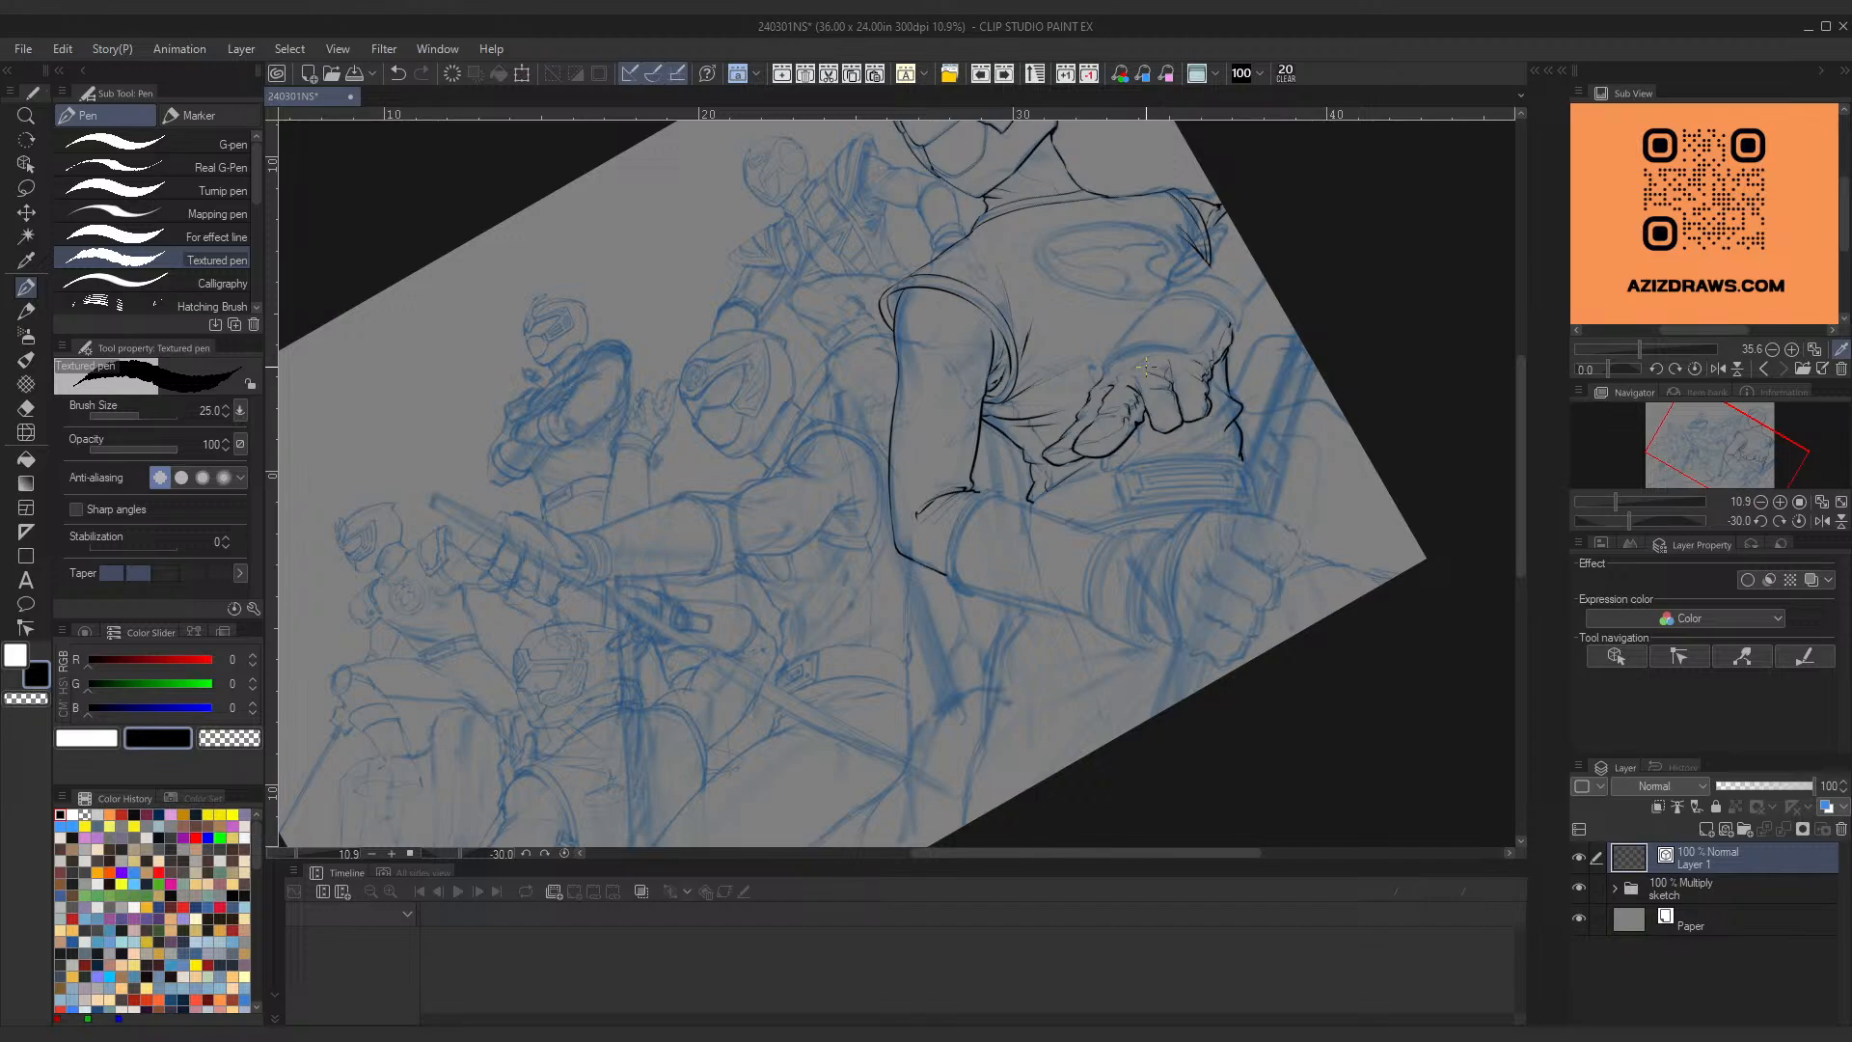
{"action": "mouse_move", "coordinate": [1158, 248]}
{"action": "left_mouse_down"}
{"action": "mouse_move", "coordinate": [1141, 360]}
{"action": "mouse_move", "coordinate": [1167, 443]}
{"action": "left_mouse_up"}
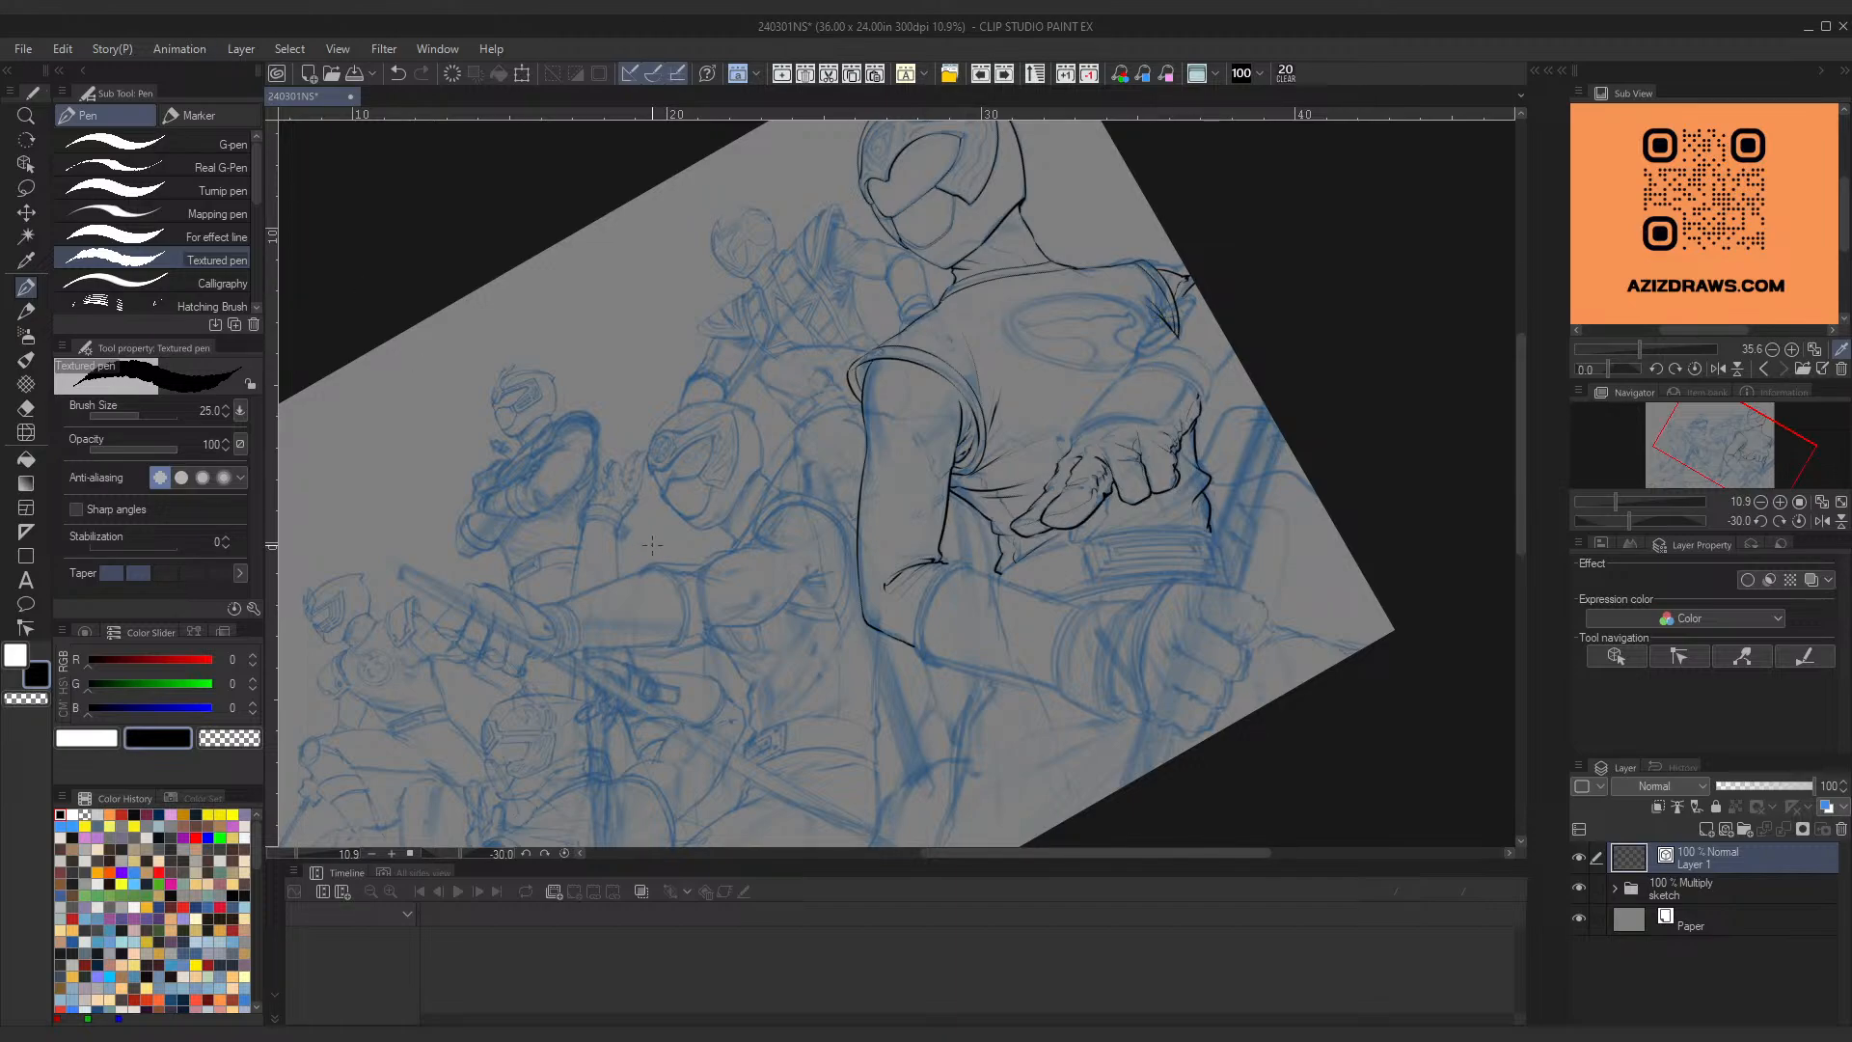
{"action": "scroll", "coordinate": [1035, 457], "scroll_direction": "down", "scroll_amount": 4}
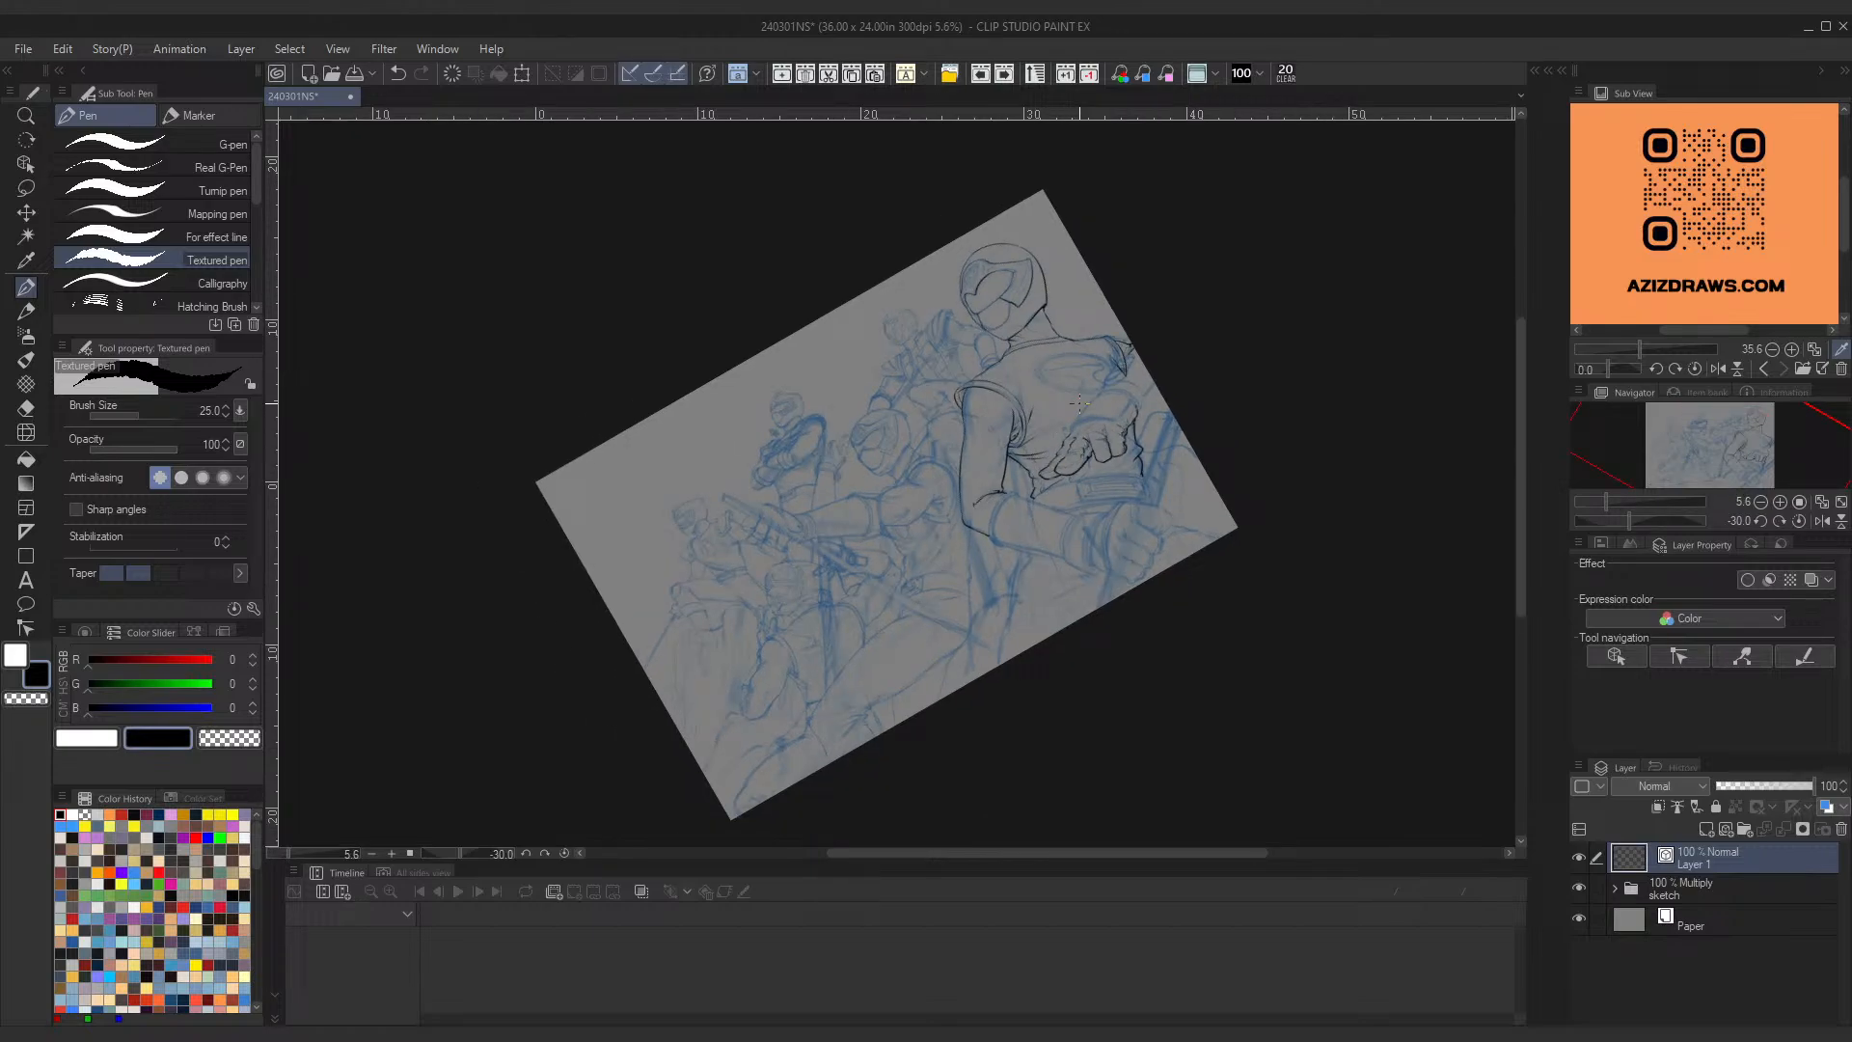
{"action": "scroll", "coordinate": [1152, 456], "scroll_direction": "up", "scroll_amount": 1}
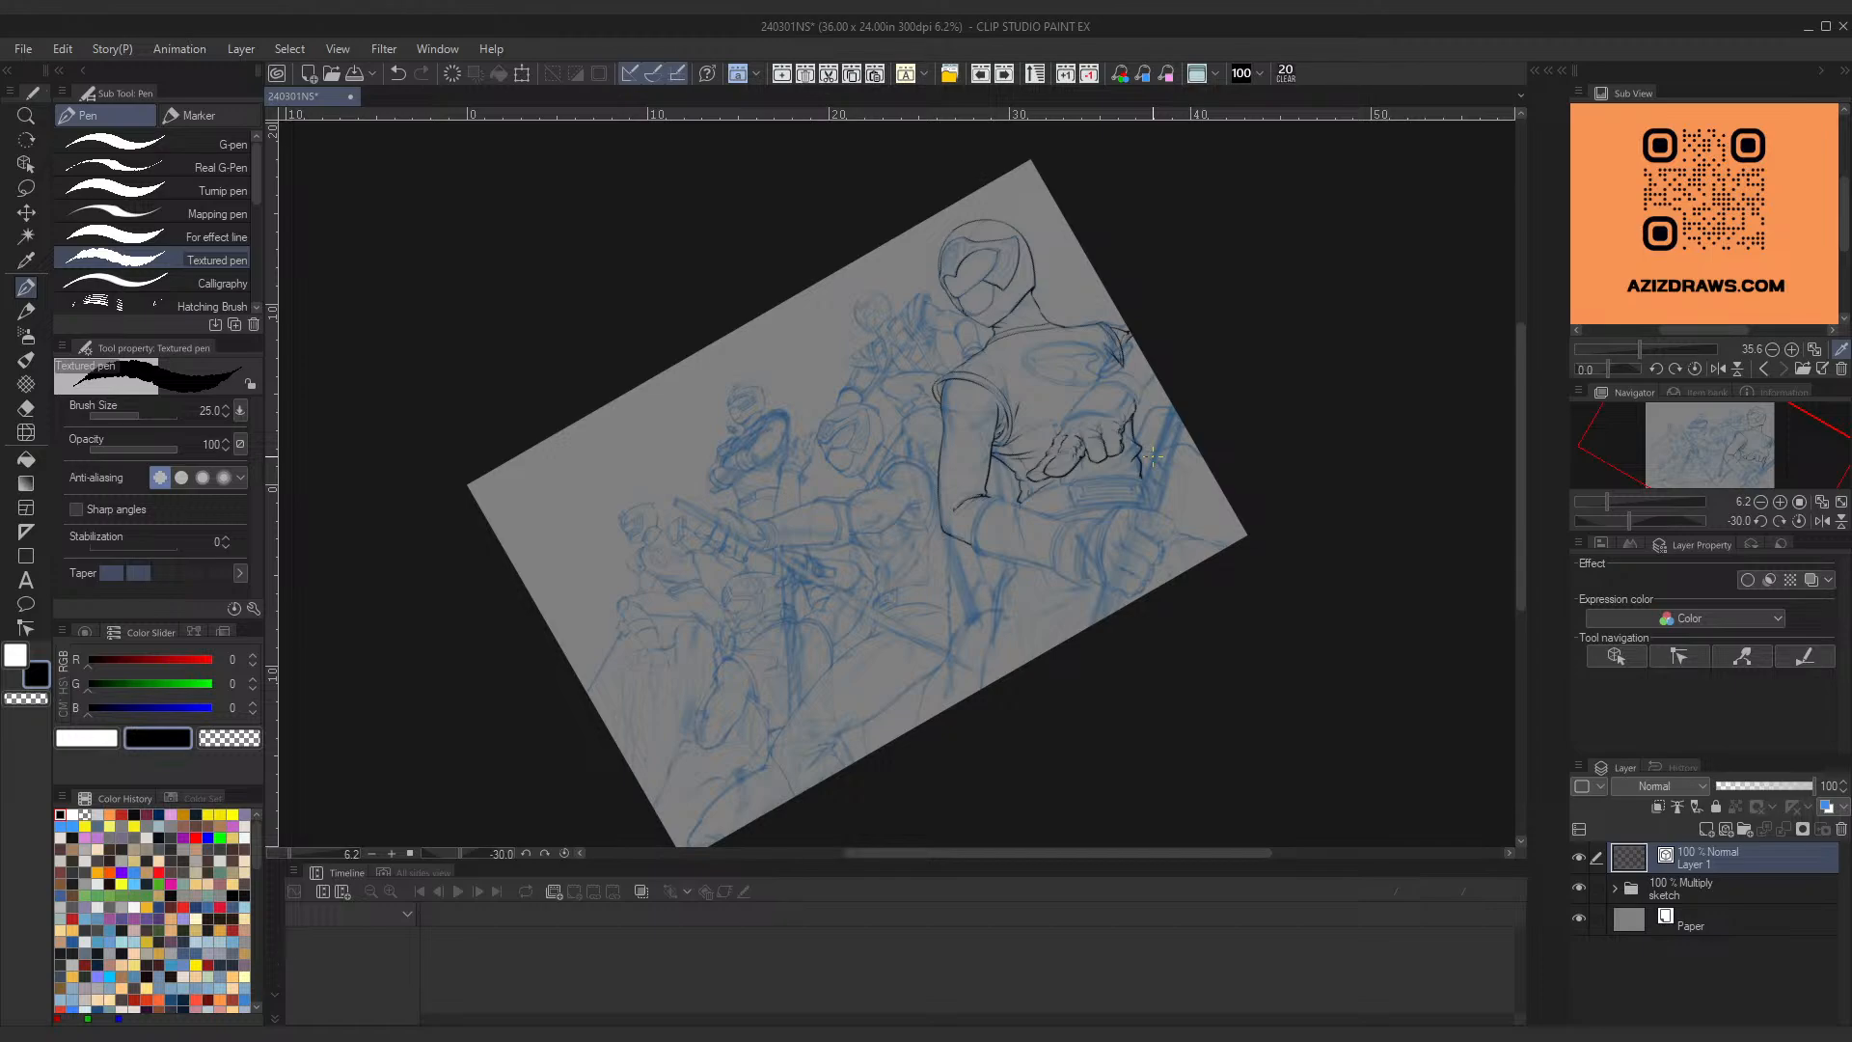
{"action": "scroll", "coordinate": [1169, 396], "scroll_direction": "up", "scroll_amount": 8}
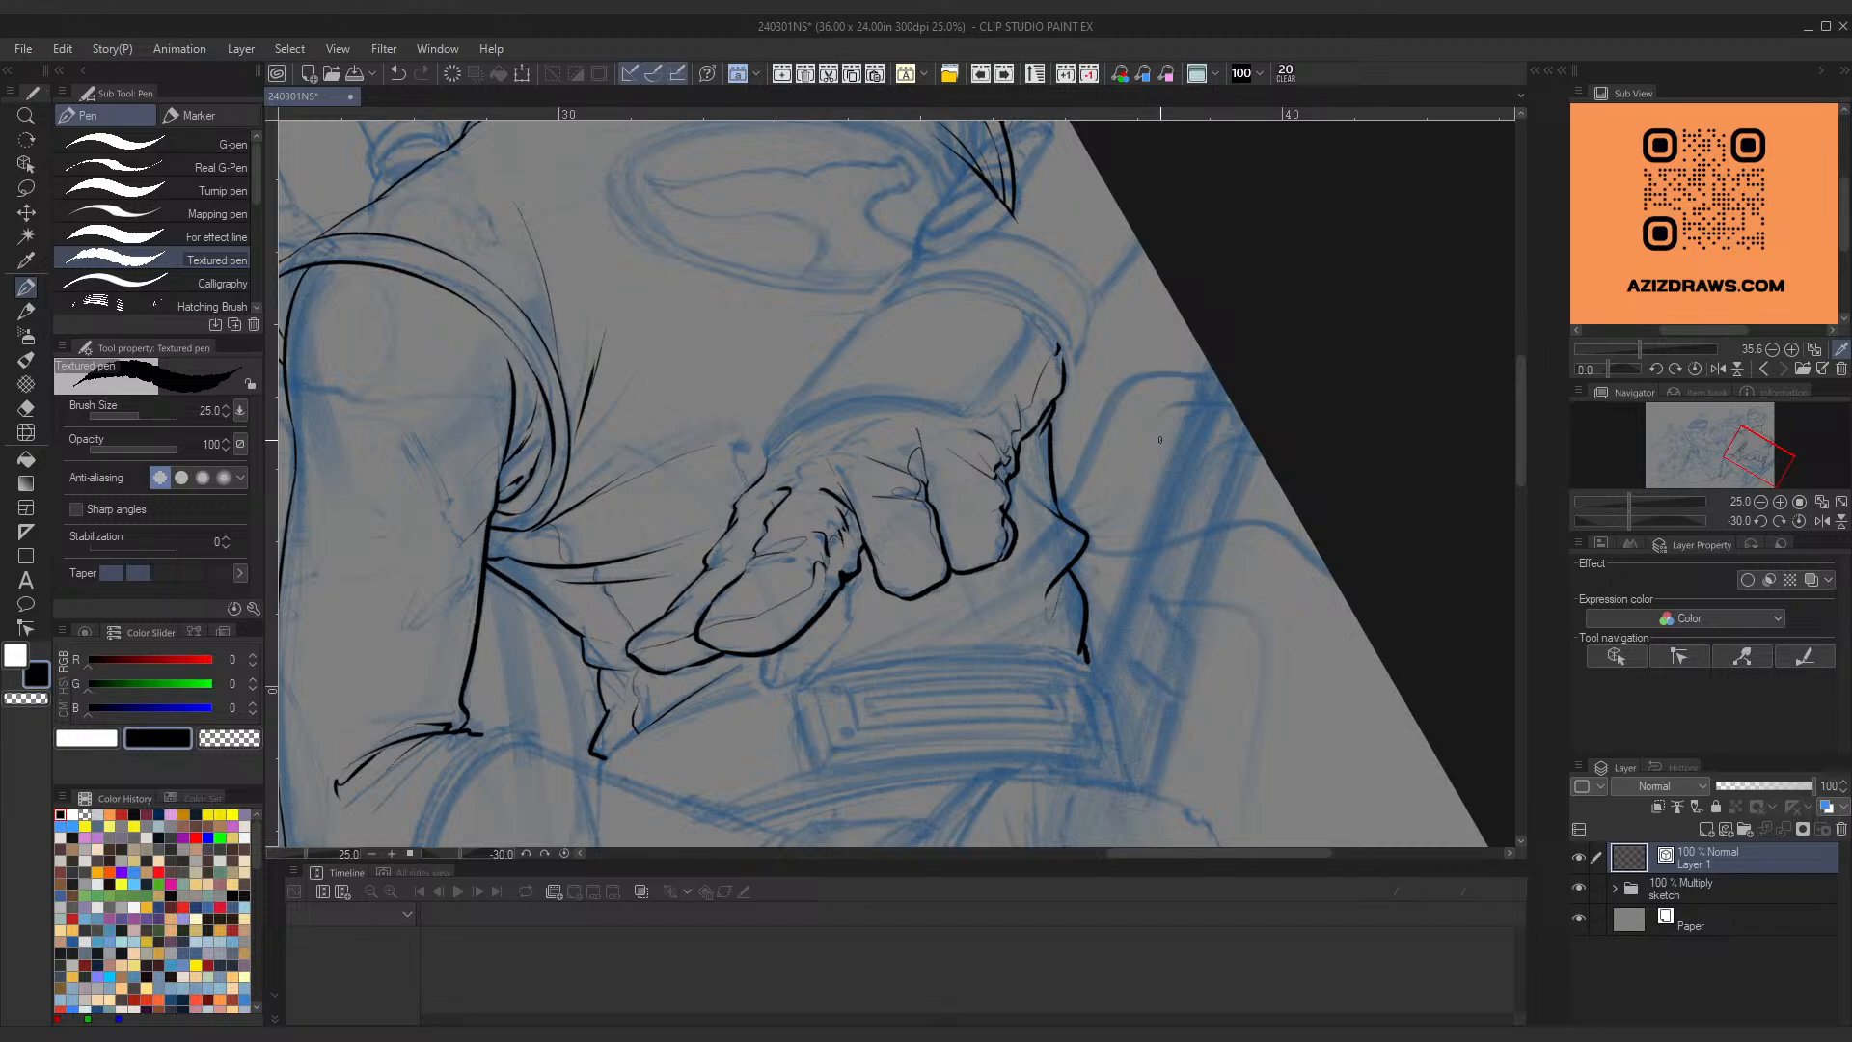
{"action": "scroll", "coordinate": [1093, 348], "scroll_direction": "up", "scroll_amount": 1}
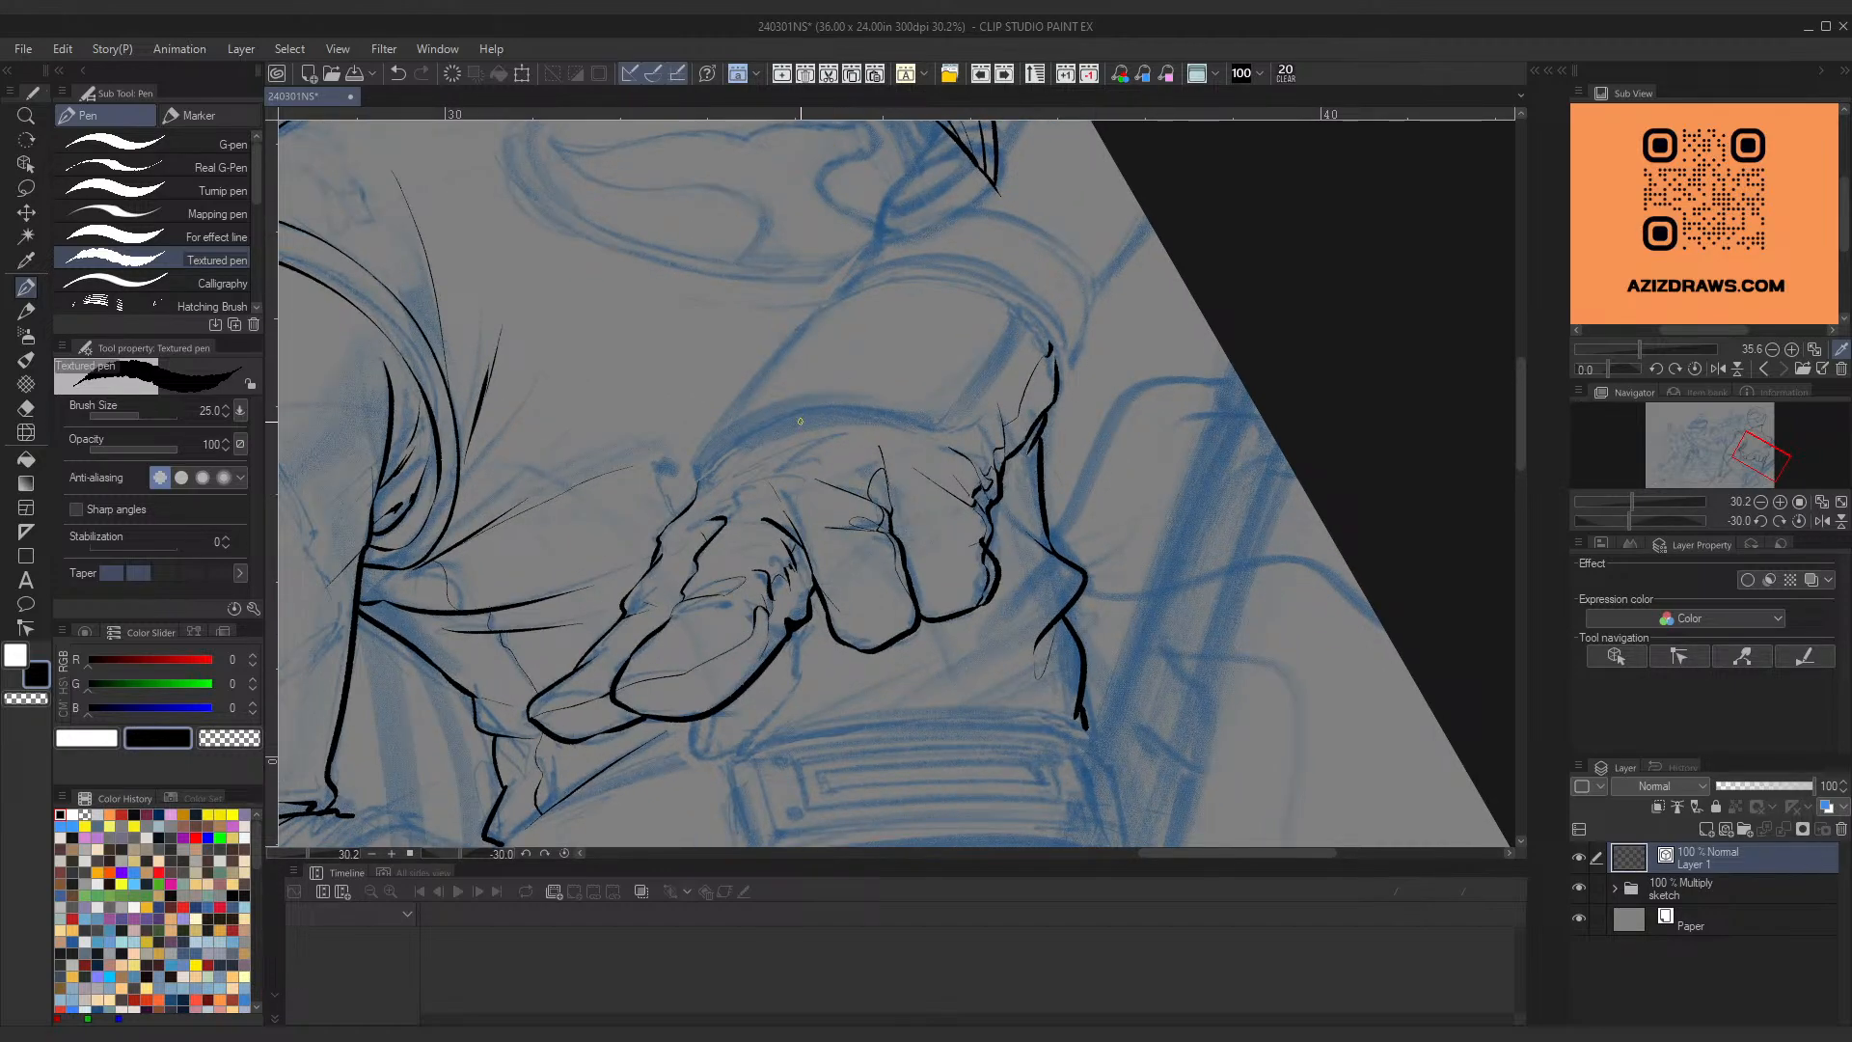
{"action": "key", "text": "shift+space"}
{"action": "left_click_drag", "start_coordinate": [924, 304], "coordinate": [831, 314]}
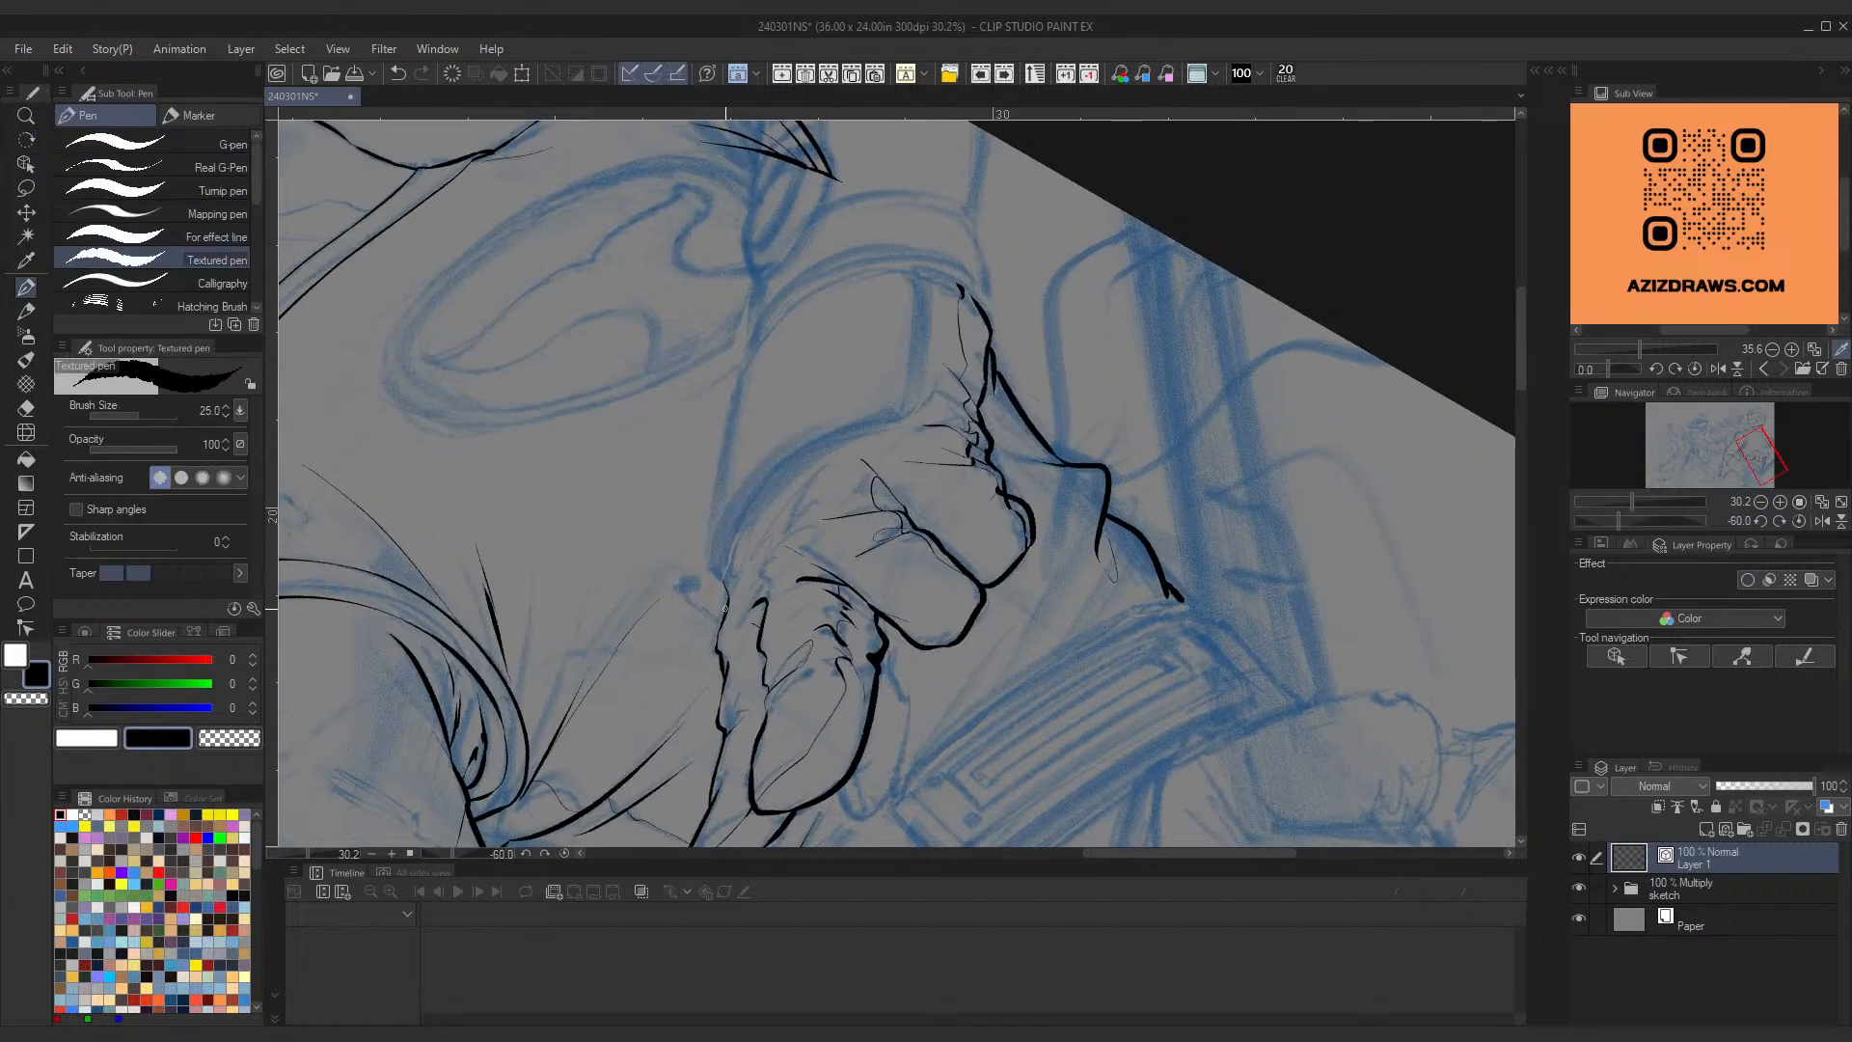
Step: Ink the curved hand-side edge of the glove cuff with one tapered stroke over the blue sketch
{"action": "left_click_drag", "start_coordinate": [722, 582], "coordinate": [923, 420]}
{"action": "key", "text": "ctrl+z"}
{"action": "left_click_drag", "start_coordinate": [719, 589], "coordinate": [902, 417]}
{"action": "key", "text": "ctrl+z"}
{"action": "mouse_move", "coordinate": [721, 581]}
{"action": "left_mouse_down"}
{"action": "mouse_move", "coordinate": [737, 536]}
{"action": "mouse_move", "coordinate": [902, 417]}
{"action": "left_mouse_up"}
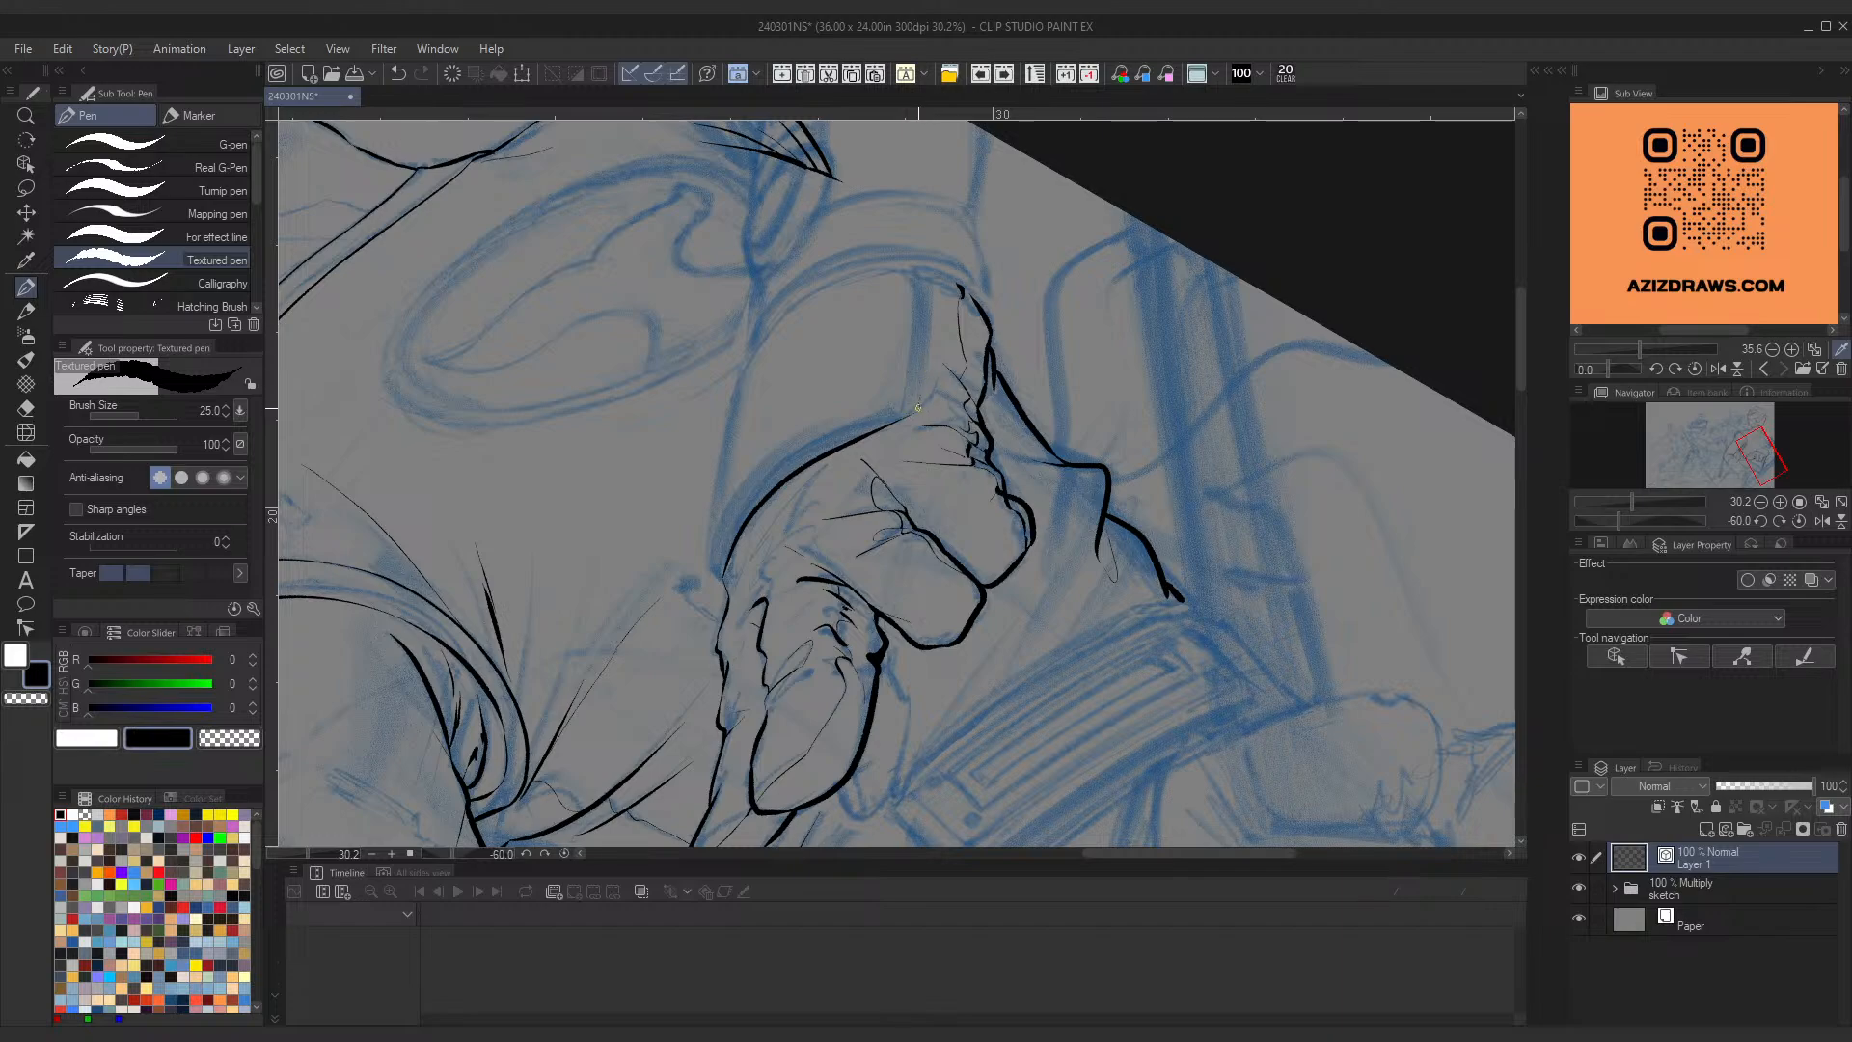
{"action": "key", "text": "ctrl+z"}
{"action": "mouse_move", "coordinate": [928, 276]}
{"action": "left_mouse_down"}
{"action": "mouse_move", "coordinate": [912, 414]}
{"action": "mouse_move", "coordinate": [940, 286]}
{"action": "left_mouse_up"}
{"action": "key", "text": "ctrl+z"}
{"action": "key", "text": "ctrl+z"}
{"action": "key", "text": "ctrl+z"}
{"action": "key", "text": "ctrl+z"}
{"action": "left_click_drag", "start_coordinate": [901, 419], "coordinate": [941, 301]}
{"action": "key", "text": "ctrl+z"}
Step: Refine the lower end of the cuff's hand-side edge so it meets the glove contour at a small pointed corner
{"action": "scroll", "coordinate": [845, 435], "scroll_direction": "up", "scroll_amount": 3}
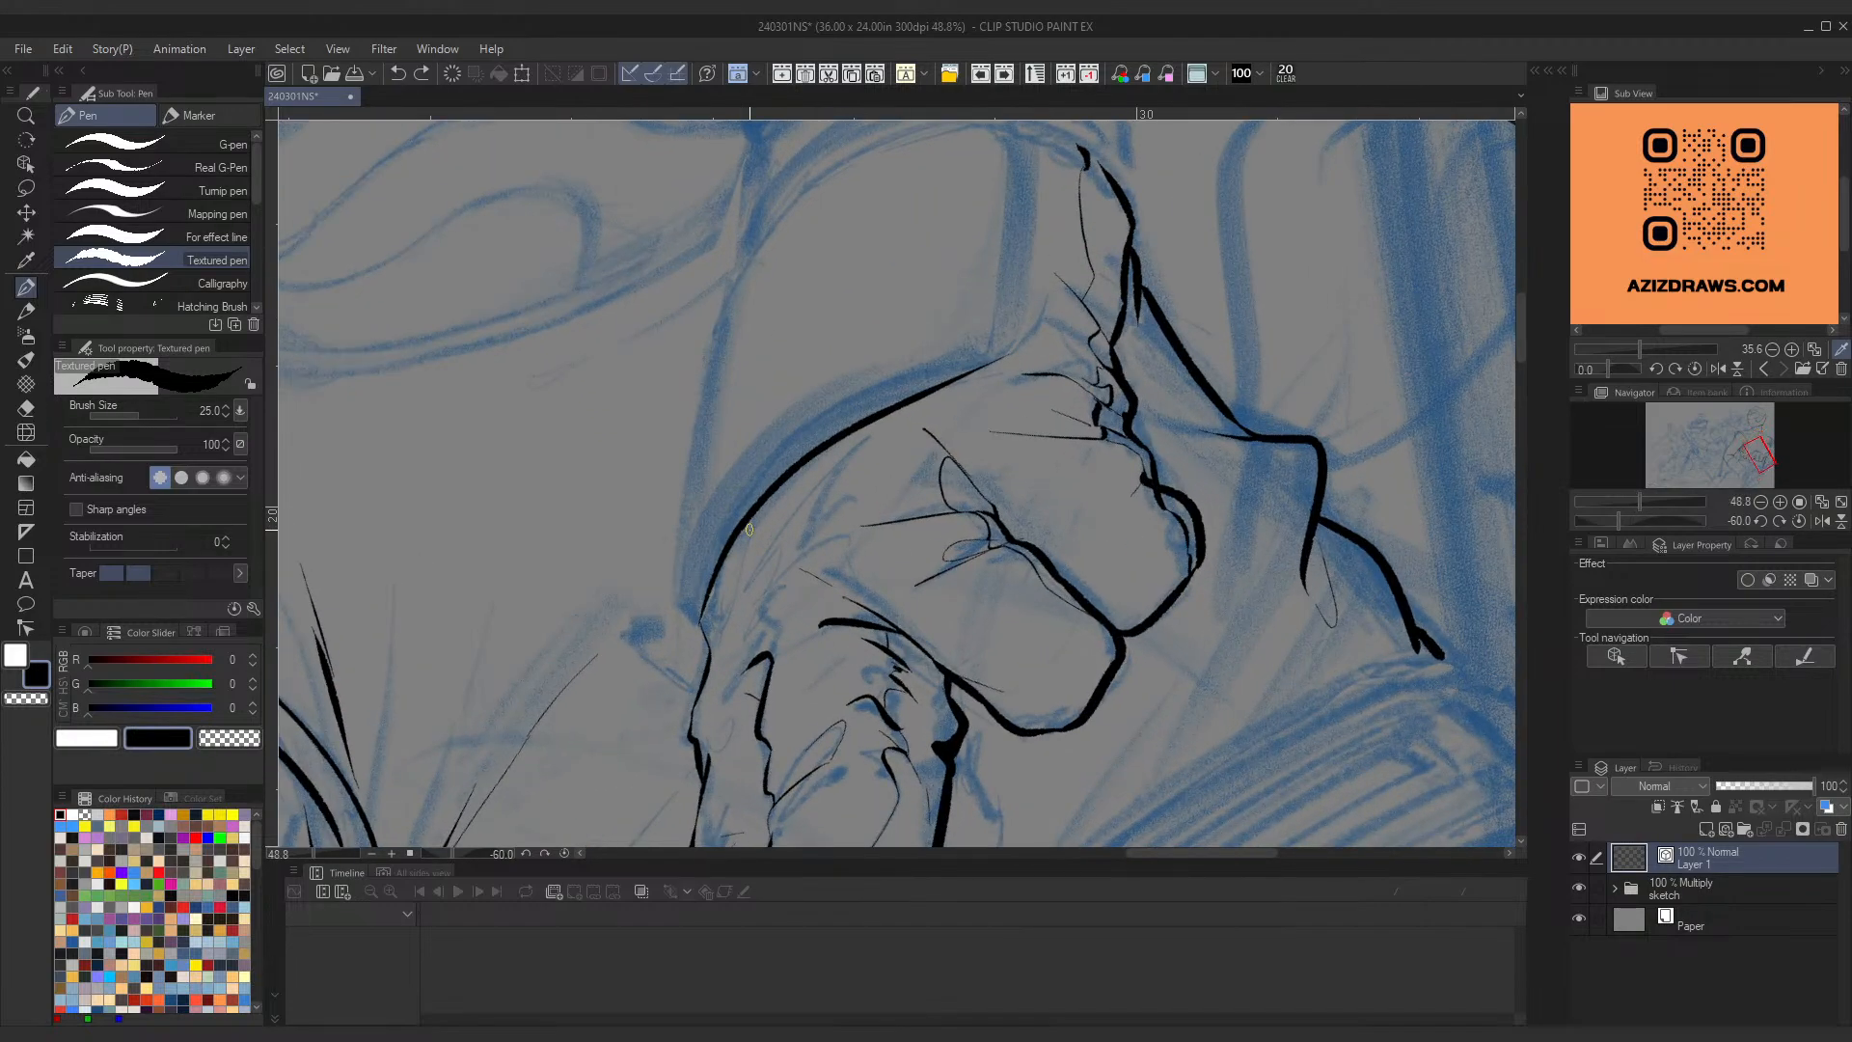
{"action": "left_click_drag", "start_coordinate": [701, 629], "coordinate": [743, 474]}
{"action": "key", "text": "ctrl+z"}
{"action": "left_click_drag", "start_coordinate": [701, 633], "coordinate": [716, 567]}
{"action": "key", "text": "ctrl+z"}
{"action": "key", "text": "ctrl+z"}
{"action": "mouse_move", "coordinate": [703, 641]}
{"action": "left_mouse_down"}
{"action": "mouse_move", "coordinate": [706, 605]}
{"action": "mouse_move", "coordinate": [703, 637]}
{"action": "left_mouse_up"}
{"action": "key", "text": "ctrl+z"}
{"action": "key", "text": "ctrl+z"}
{"action": "key", "text": "ctrl+z"}
{"action": "left_click_drag", "start_coordinate": [783, 531], "coordinate": [722, 663]}
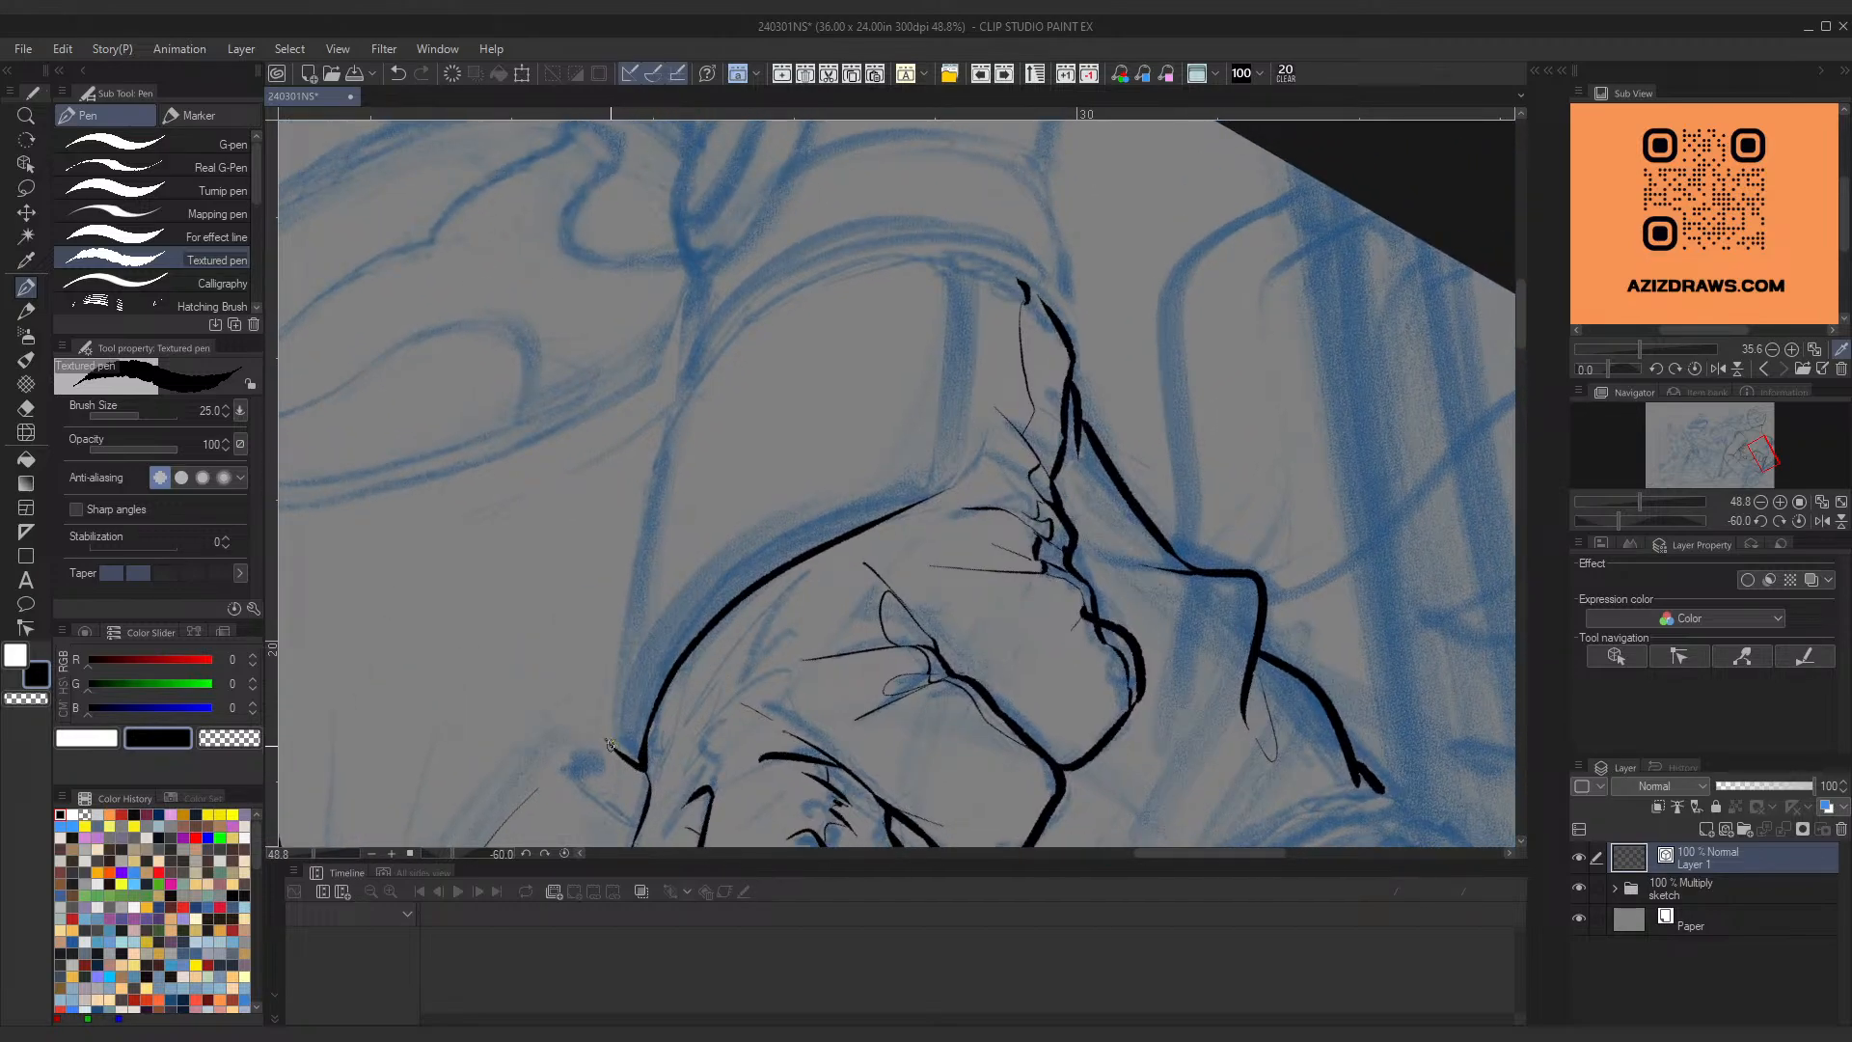
{"action": "left_click_drag", "start_coordinate": [608, 743], "coordinate": [712, 382]}
{"action": "key", "text": "ctrl+z"}
{"action": "mouse_move", "coordinate": [609, 748]}
{"action": "left_mouse_down"}
{"action": "mouse_move", "coordinate": [614, 584]}
{"action": "mouse_move", "coordinate": [676, 413]}
{"action": "left_mouse_up"}
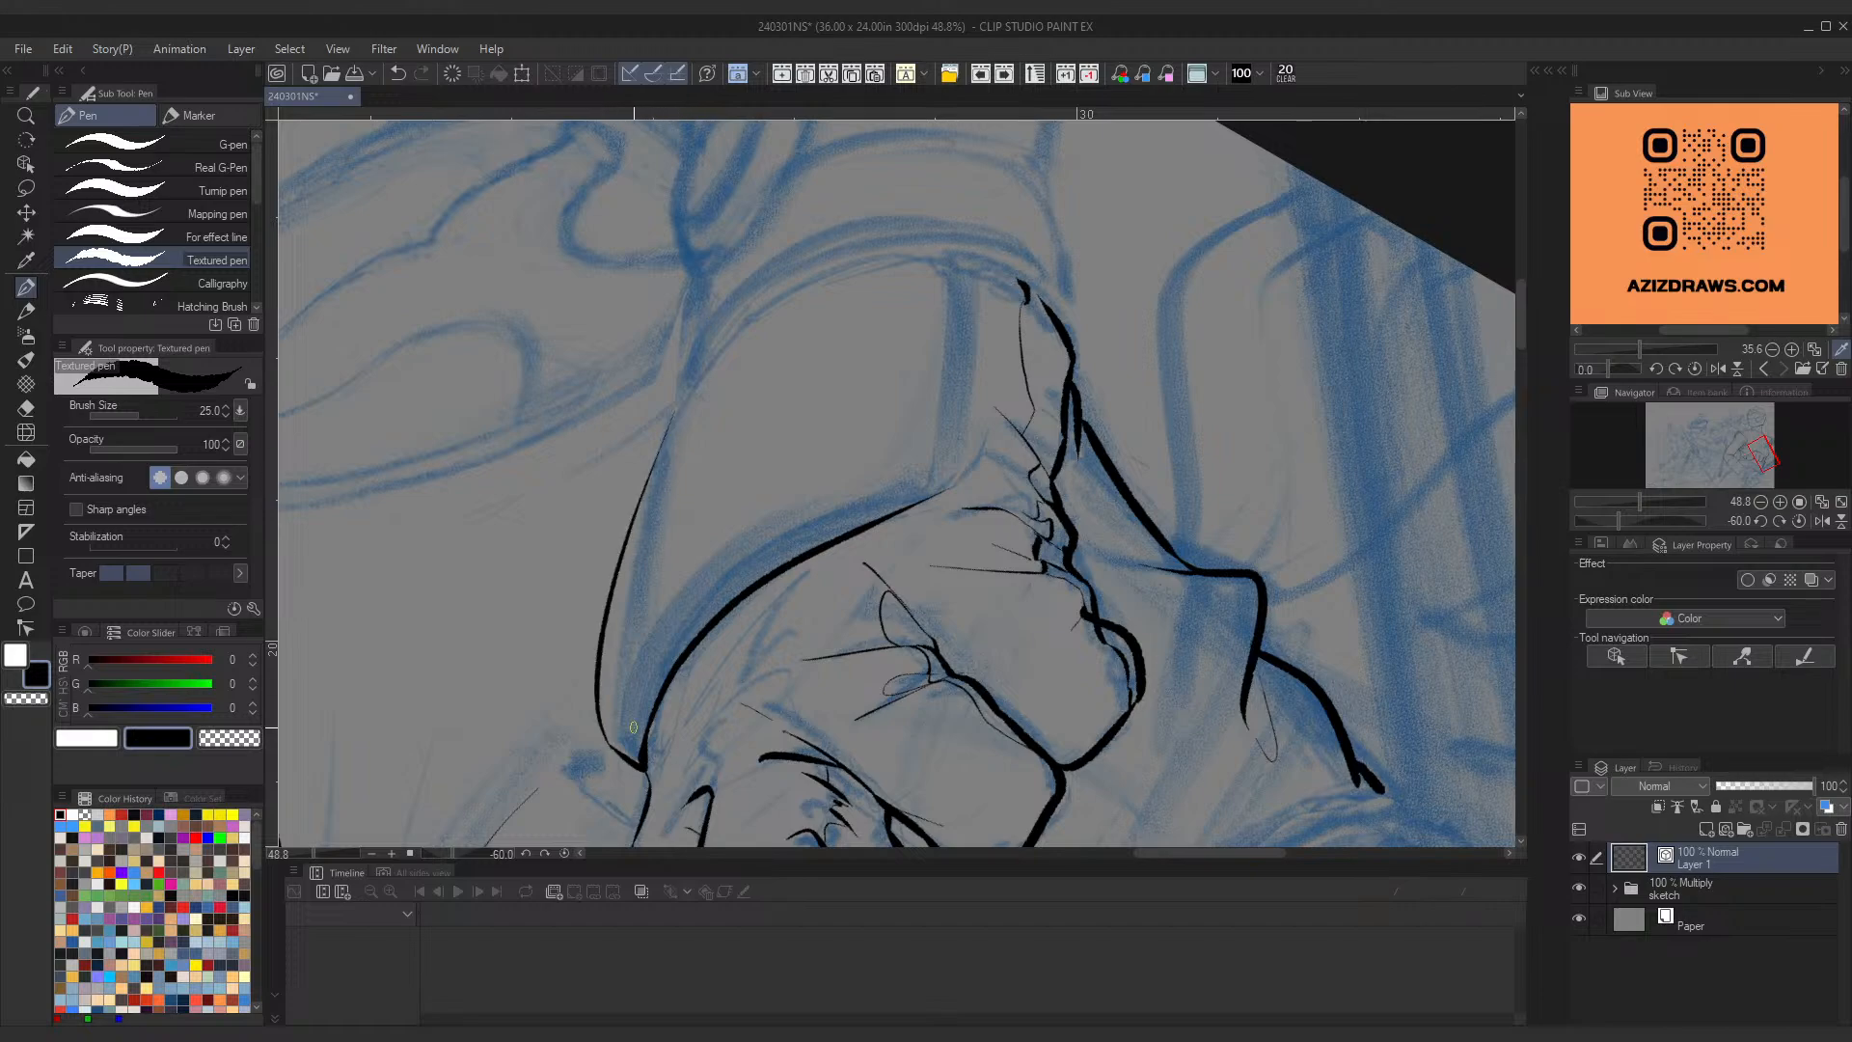
{"action": "key", "text": "ctrl+z"}
{"action": "mouse_move", "coordinate": [611, 748]}
{"action": "left_mouse_down"}
{"action": "mouse_move", "coordinate": [618, 611]}
{"action": "mouse_move", "coordinate": [692, 376]}
{"action": "left_mouse_up"}
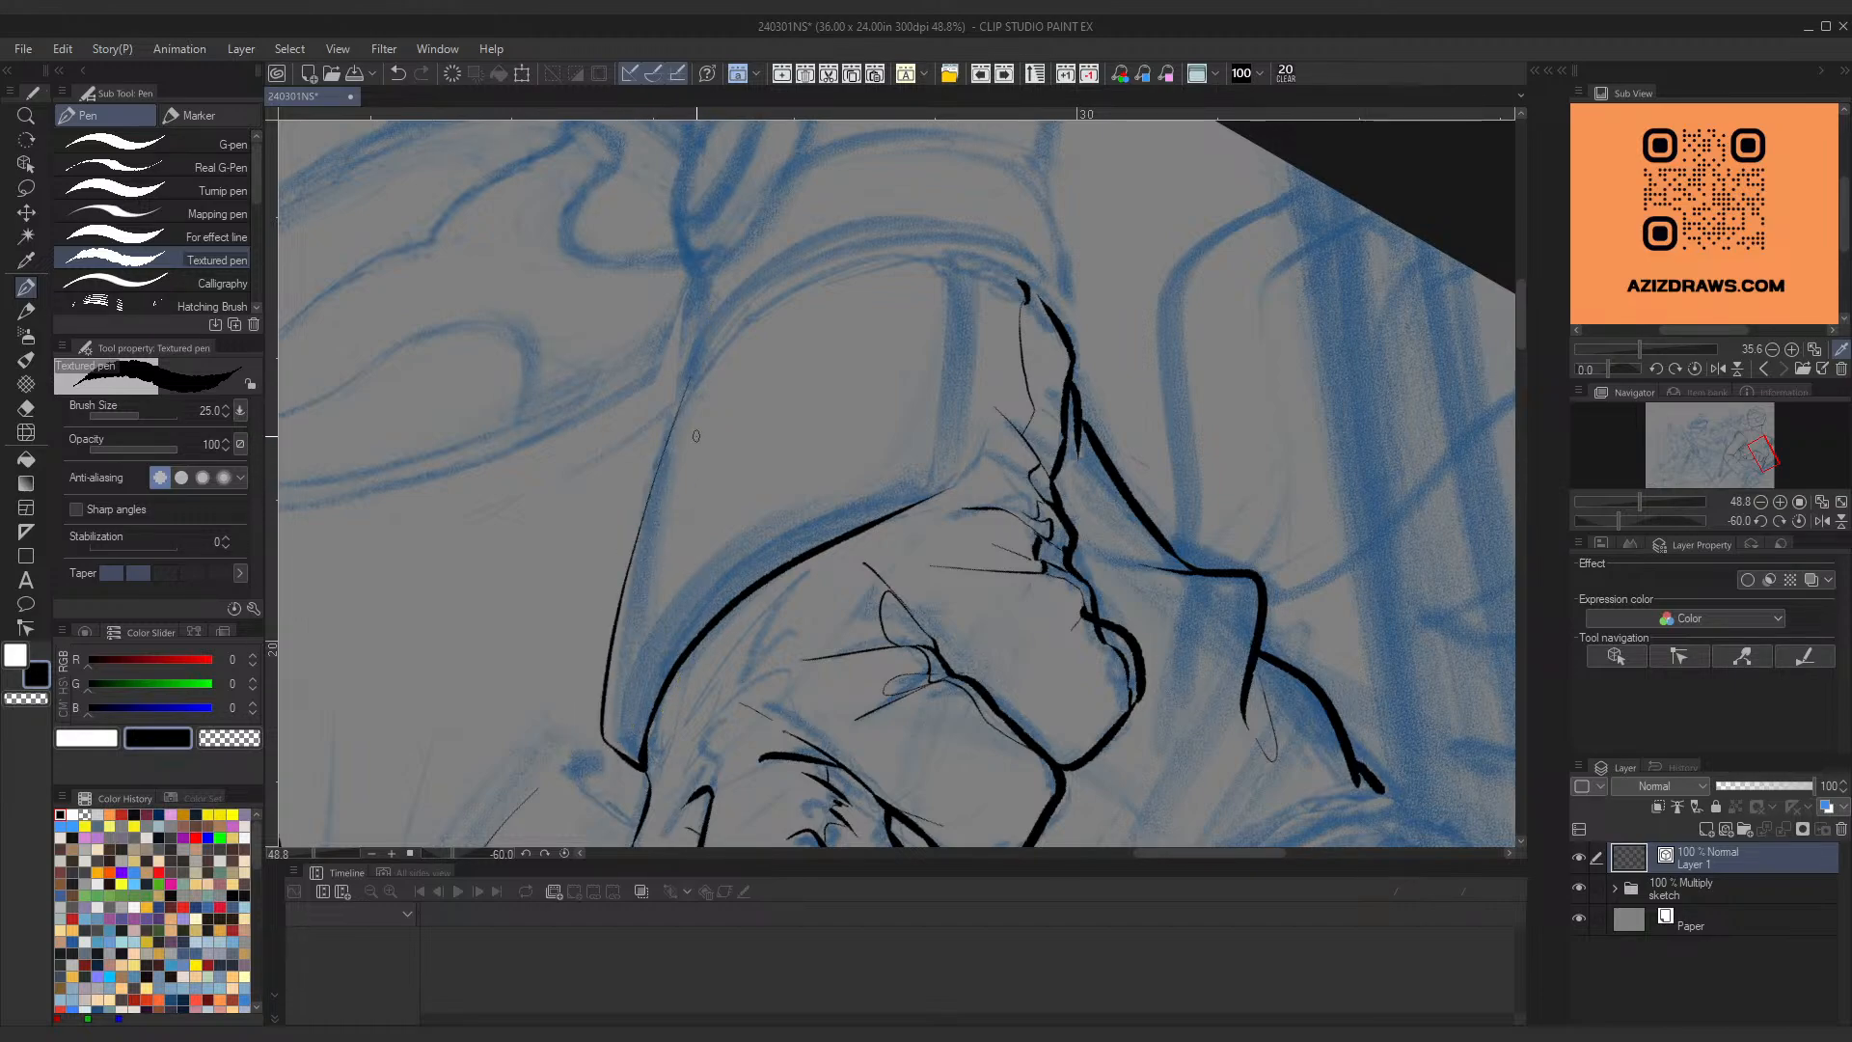
{"action": "left_click", "coordinate": [686, 407], "text": "ctrl"}
{"action": "left_click_drag", "start_coordinate": [688, 384], "coordinate": [682, 396]}
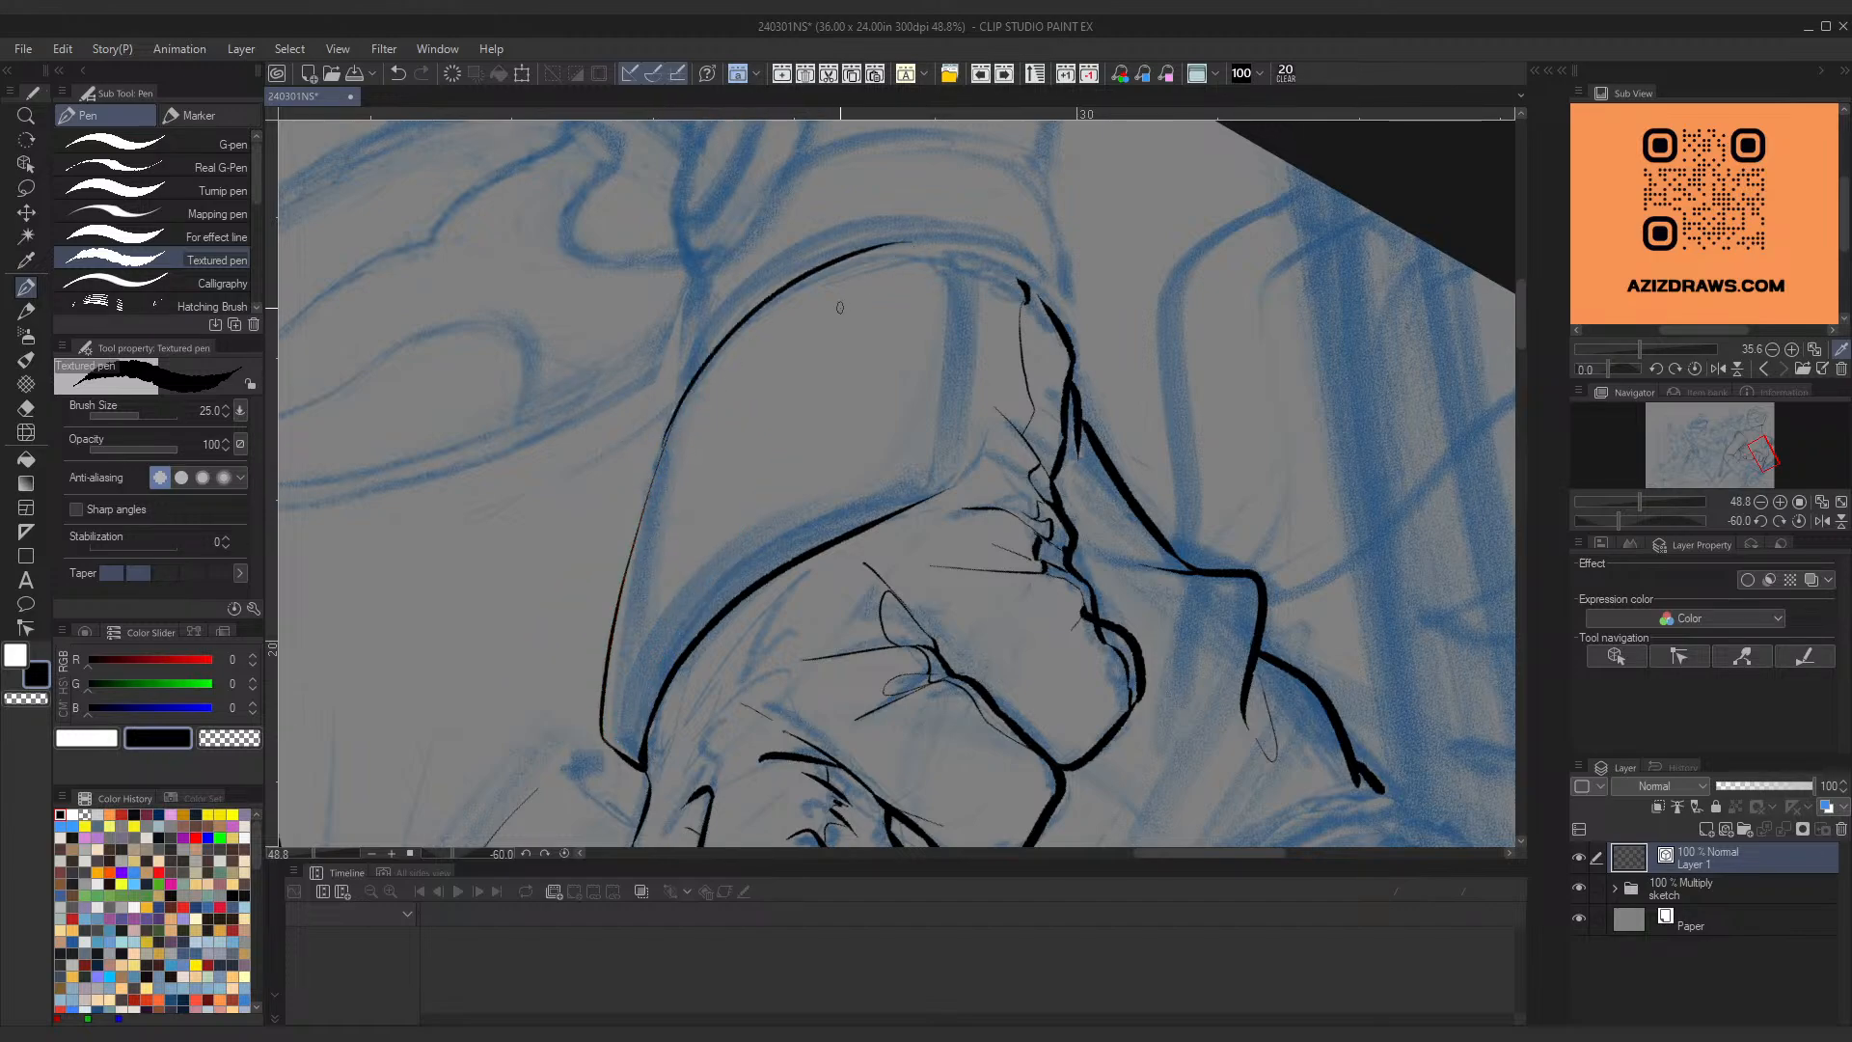
{"action": "key", "text": "ctrl+z"}
{"action": "key", "text": "ctrl+z"}
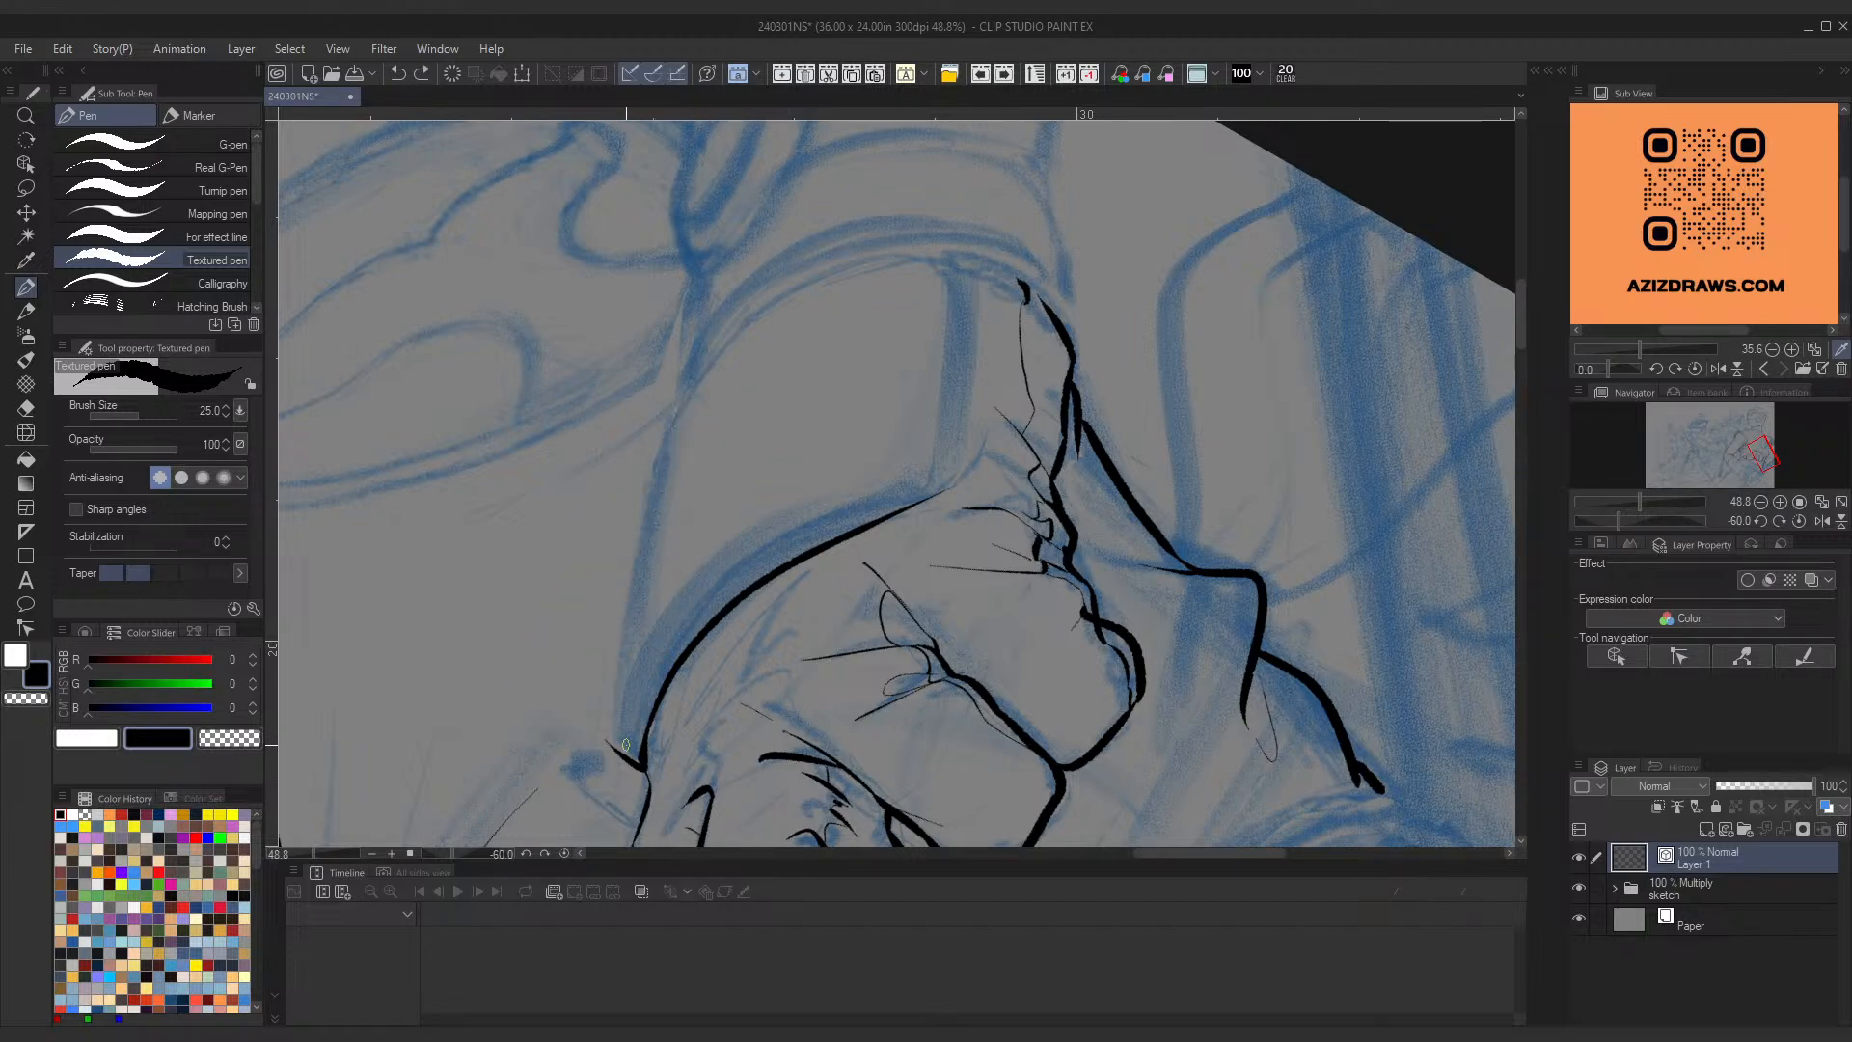
Step: Ink the lower part of the cuff's long outer edge, starting from the small corner at the glove
{"action": "mouse_move", "coordinate": [639, 764]}
{"action": "left_mouse_down"}
{"action": "mouse_move", "coordinate": [606, 735]}
{"action": "mouse_move", "coordinate": [719, 347]}
{"action": "left_mouse_up"}
{"action": "key", "text": "ctrl+z"}
{"action": "left_click_drag", "start_coordinate": [608, 744], "coordinate": [670, 420]}
{"action": "key", "text": "ctrl+z"}
{"action": "mouse_move", "coordinate": [606, 741]}
{"action": "left_mouse_down"}
{"action": "mouse_move", "coordinate": [627, 518]}
{"action": "mouse_move", "coordinate": [656, 461]}
{"action": "left_mouse_up"}
{"action": "key", "text": "ctrl+t"}
{"action": "key", "text": "Return"}
Step: Extend the cuff's long outer edge toward the chest emblem and clean up where the strokes overlap
{"action": "mouse_move", "coordinate": [685, 387]}
{"action": "left_mouse_down"}
{"action": "mouse_move", "coordinate": [621, 608]}
{"action": "mouse_move", "coordinate": [634, 538]}
{"action": "mouse_move", "coordinate": [625, 579]}
{"action": "left_mouse_up"}
{"action": "key", "text": "ctrl+z"}
{"action": "key", "text": "ctrl+z"}
{"action": "key", "text": "ctrl+z"}
{"action": "left_click_drag", "start_coordinate": [680, 393], "coordinate": [624, 578]}
{"action": "left_click", "coordinate": [668, 431], "text": "ctrl"}
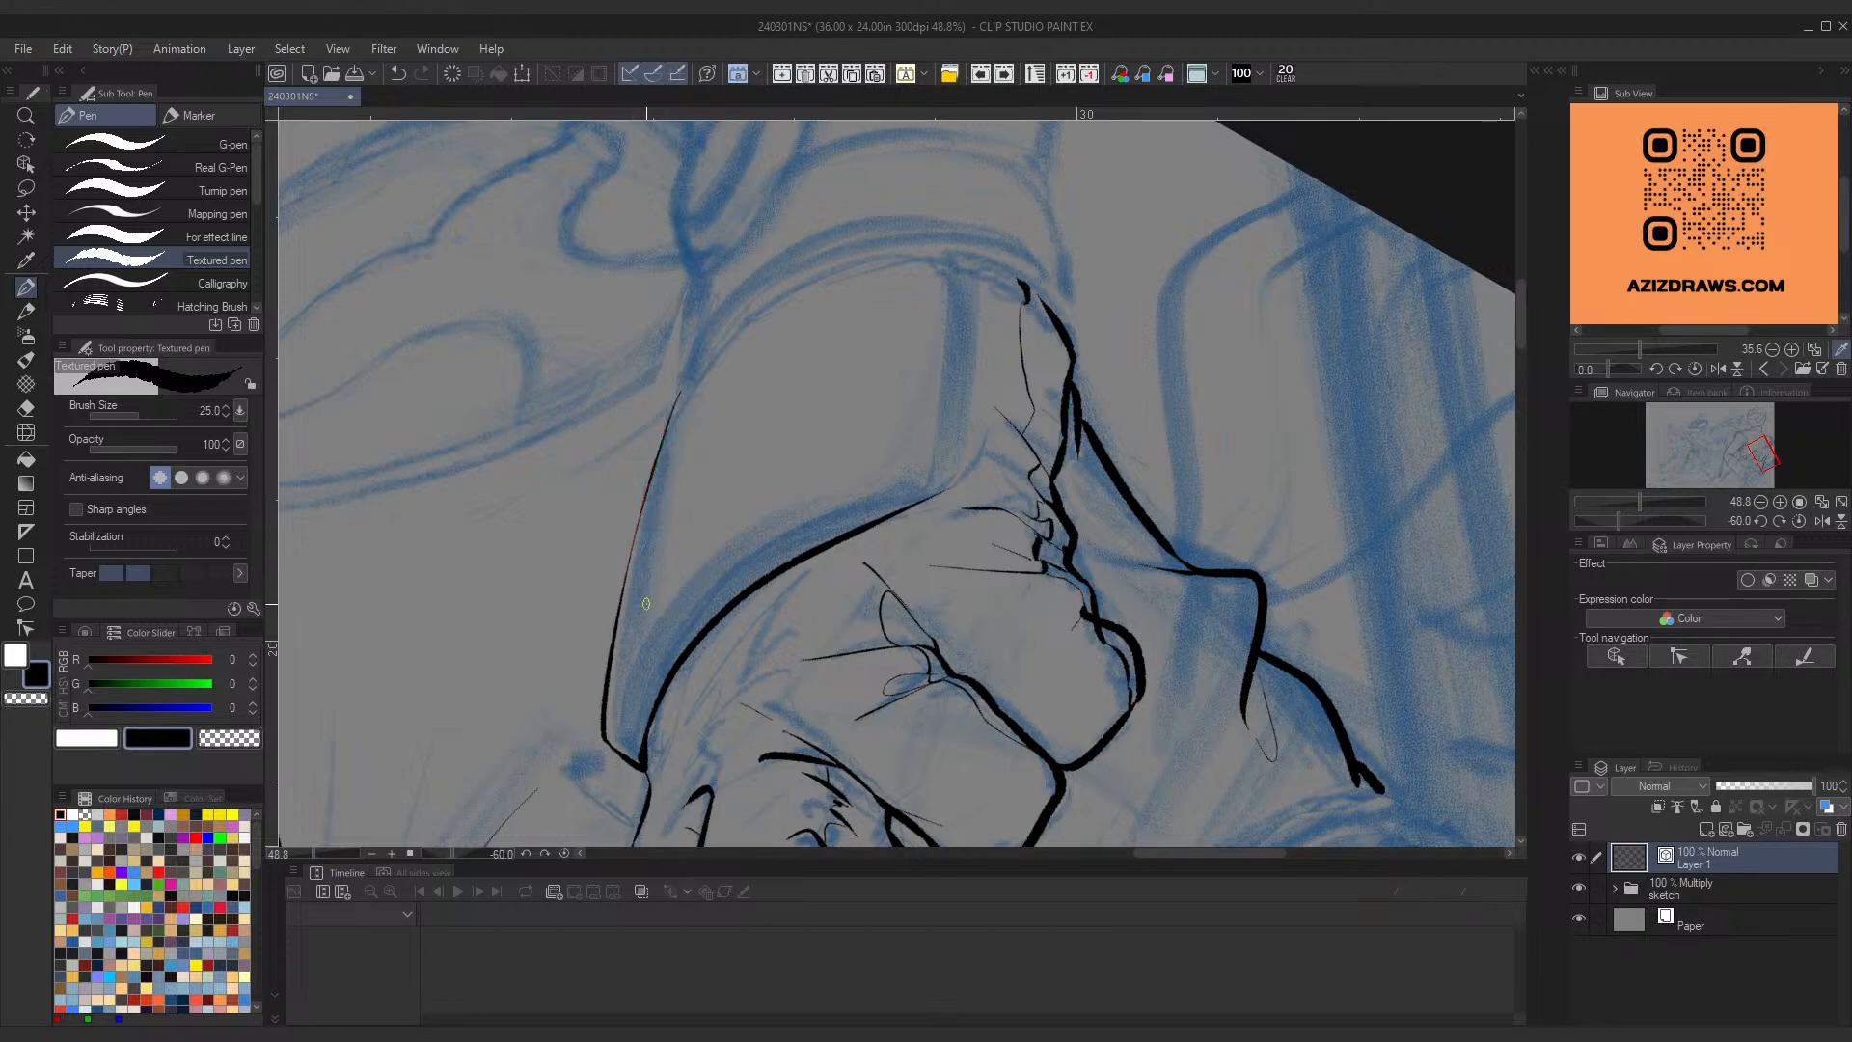
{"action": "left_click", "coordinate": [670, 428], "text": "ctrl"}
{"action": "mouse_move", "coordinate": [681, 393]}
{"action": "left_mouse_down"}
{"action": "mouse_move", "coordinate": [723, 451]}
{"action": "mouse_move", "coordinate": [685, 488]}
{"action": "mouse_move", "coordinate": [756, 455]}
{"action": "left_mouse_up"}
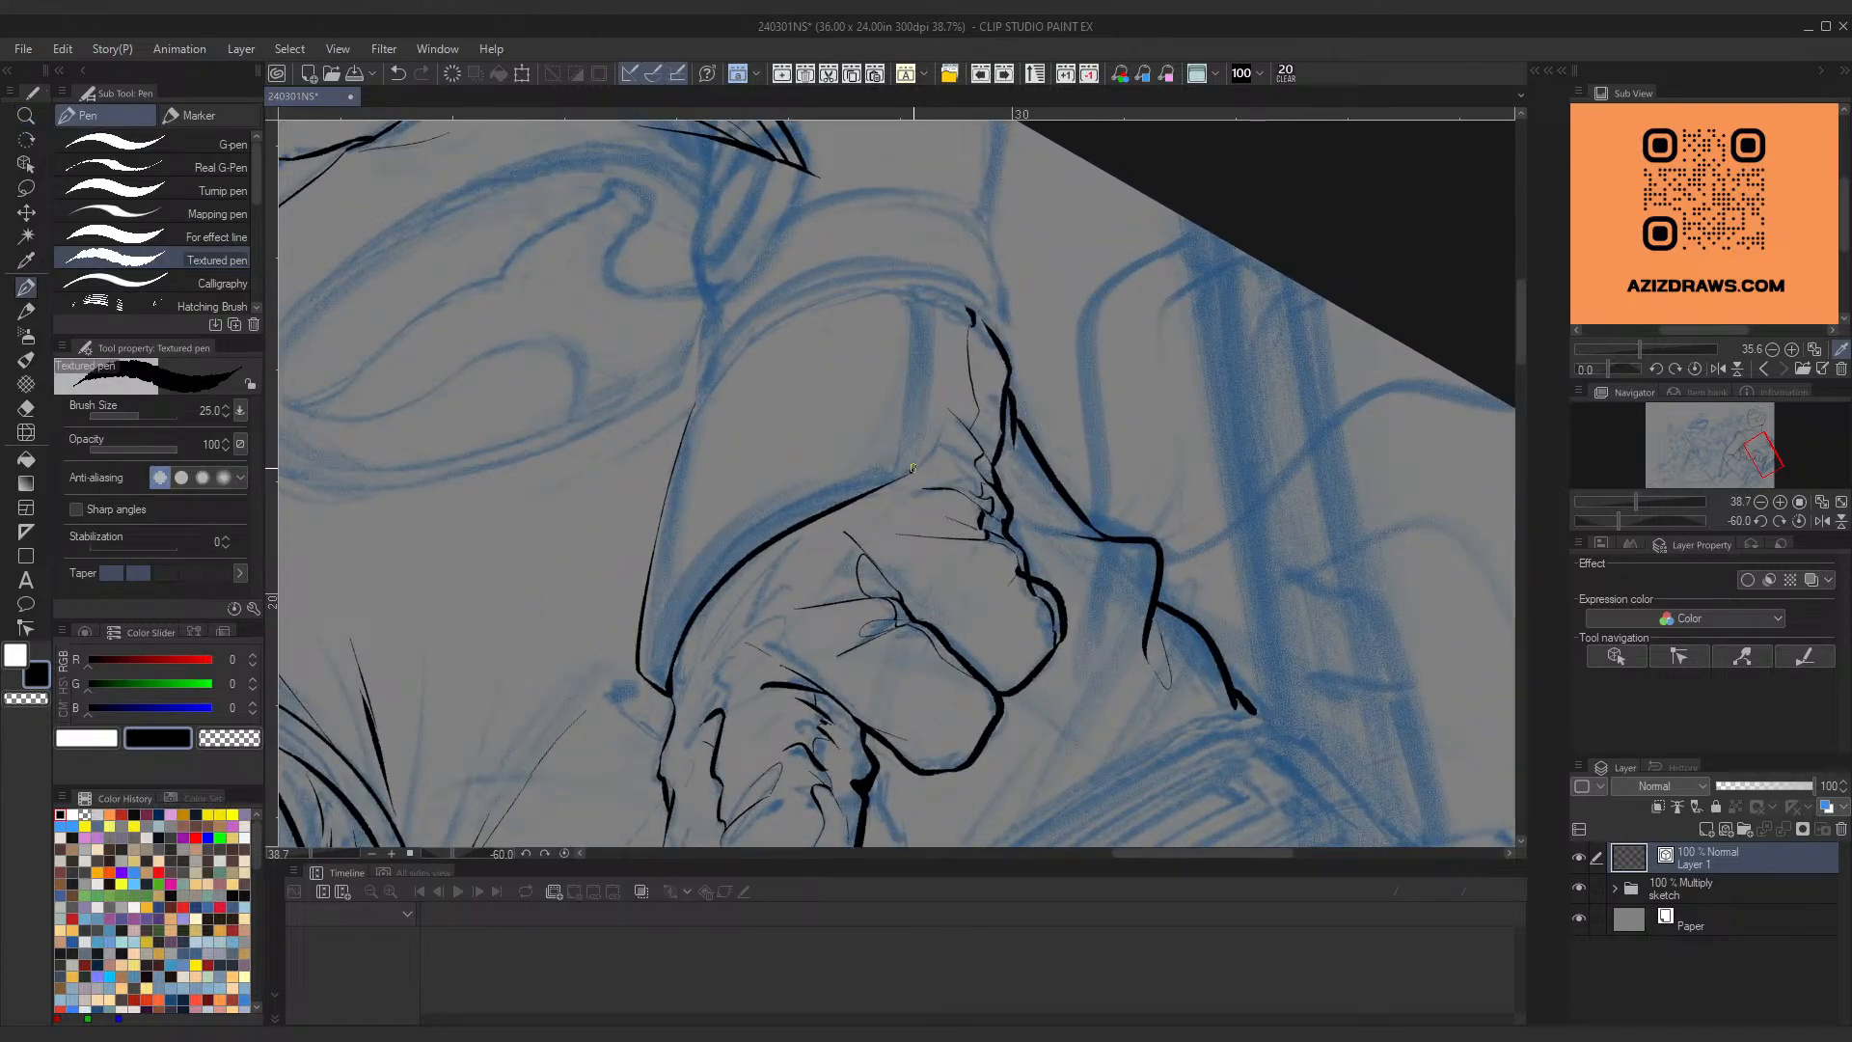
Step: Ink the cuff's short end edge as a bold, nearly straight line running down toward the hand-side edge
{"action": "left_click_drag", "start_coordinate": [910, 472], "coordinate": [933, 267]}
{"action": "key", "text": "ctrl+z"}
{"action": "key", "text": "ctrl+z"}
{"action": "left_click_drag", "start_coordinate": [911, 289], "coordinate": [917, 473]}
{"action": "key", "text": "ctrl+z"}
{"action": "key", "text": "ctrl+z"}
{"action": "key", "text": "ctrl+z"}
{"action": "mouse_move", "coordinate": [900, 292]}
{"action": "left_mouse_down"}
{"action": "mouse_move", "coordinate": [916, 466]}
{"action": "mouse_move", "coordinate": [856, 497]}
{"action": "mouse_move", "coordinate": [965, 434]}
{"action": "left_mouse_up"}
{"action": "key", "text": "ctrl+z"}
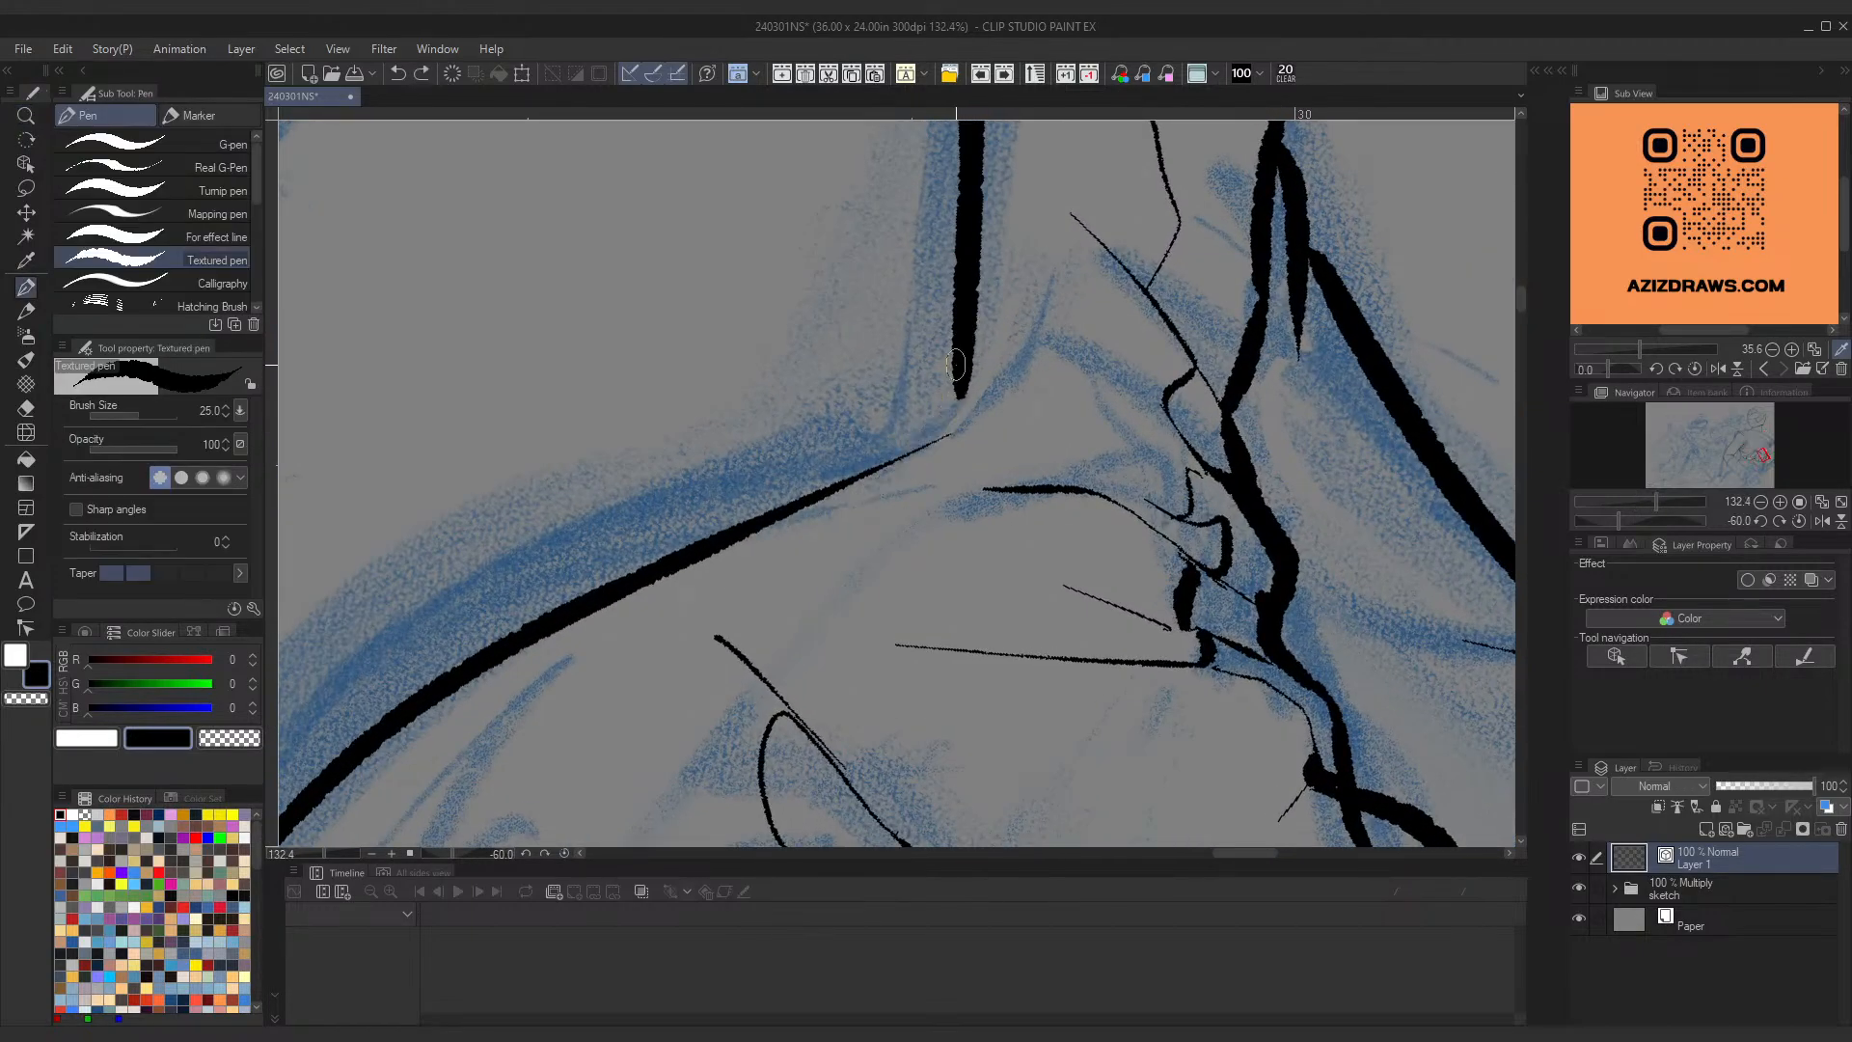
Step: Join the cuff's short end edge to its hand-side edge with a thick, slightly rounded corner
{"action": "left_click_drag", "start_coordinate": [964, 355], "coordinate": [891, 470]}
{"action": "key", "text": "ctrl+z"}
{"action": "left_click_drag", "start_coordinate": [966, 369], "coordinate": [854, 485]}
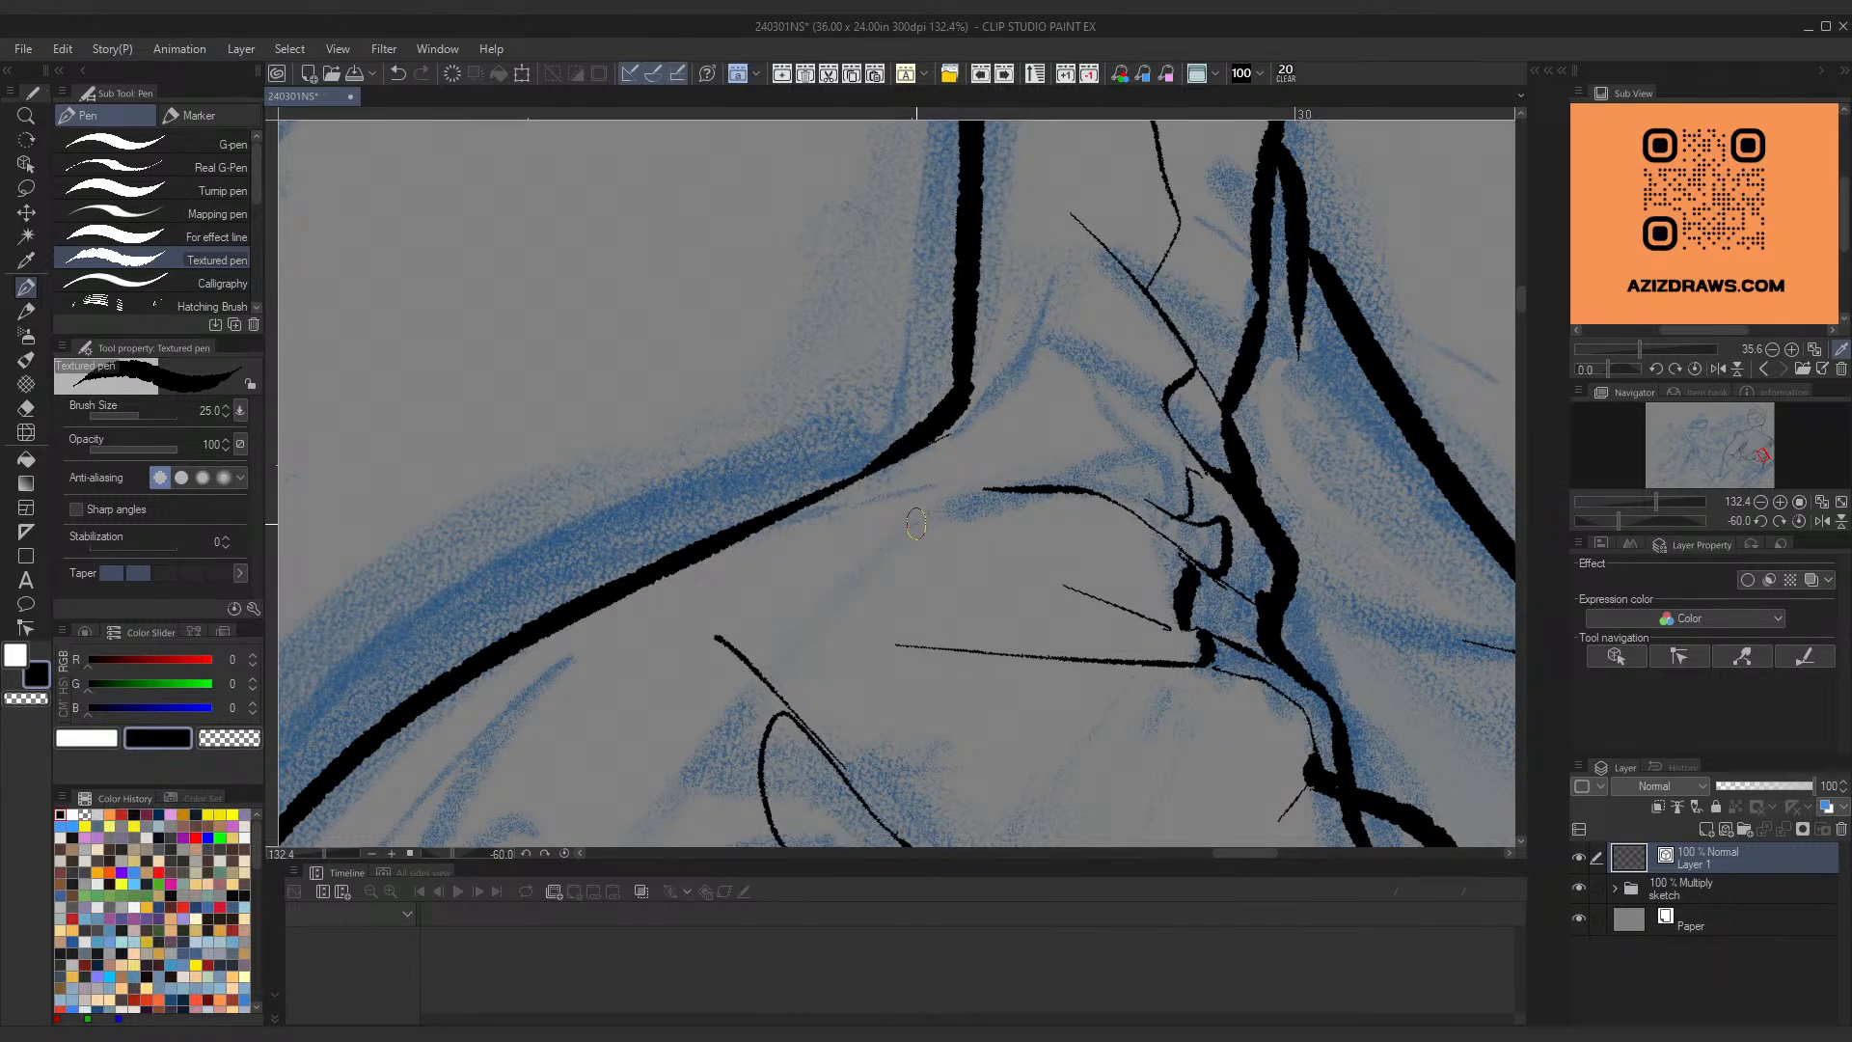
{"action": "key", "text": "ctrl+z"}
{"action": "key", "text": "ctrl+space"}
{"action": "left_click_drag", "start_coordinate": [996, 372], "coordinate": [859, 447]}
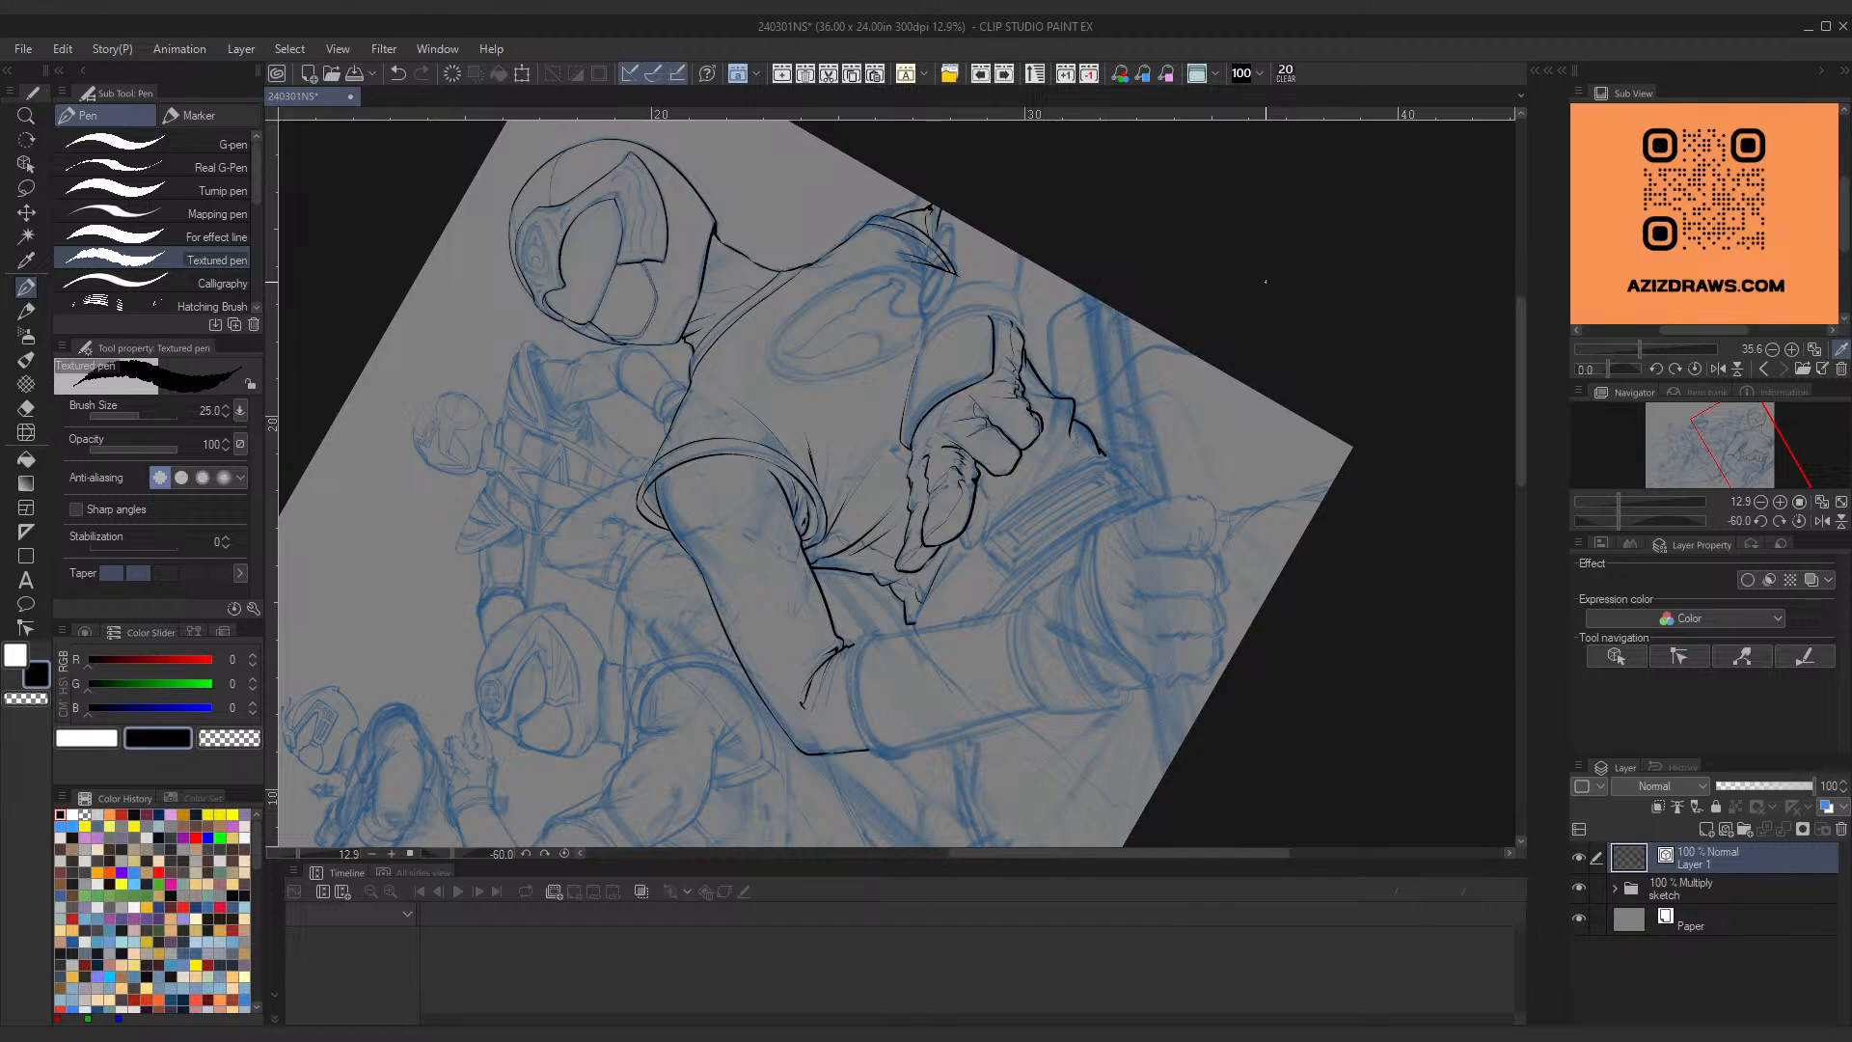
Step: Continue the cuff's outer contour in a thin curve over the forearm to the short end edge
{"action": "scroll", "coordinate": [1265, 282], "scroll_direction": "up", "scroll_amount": 3}
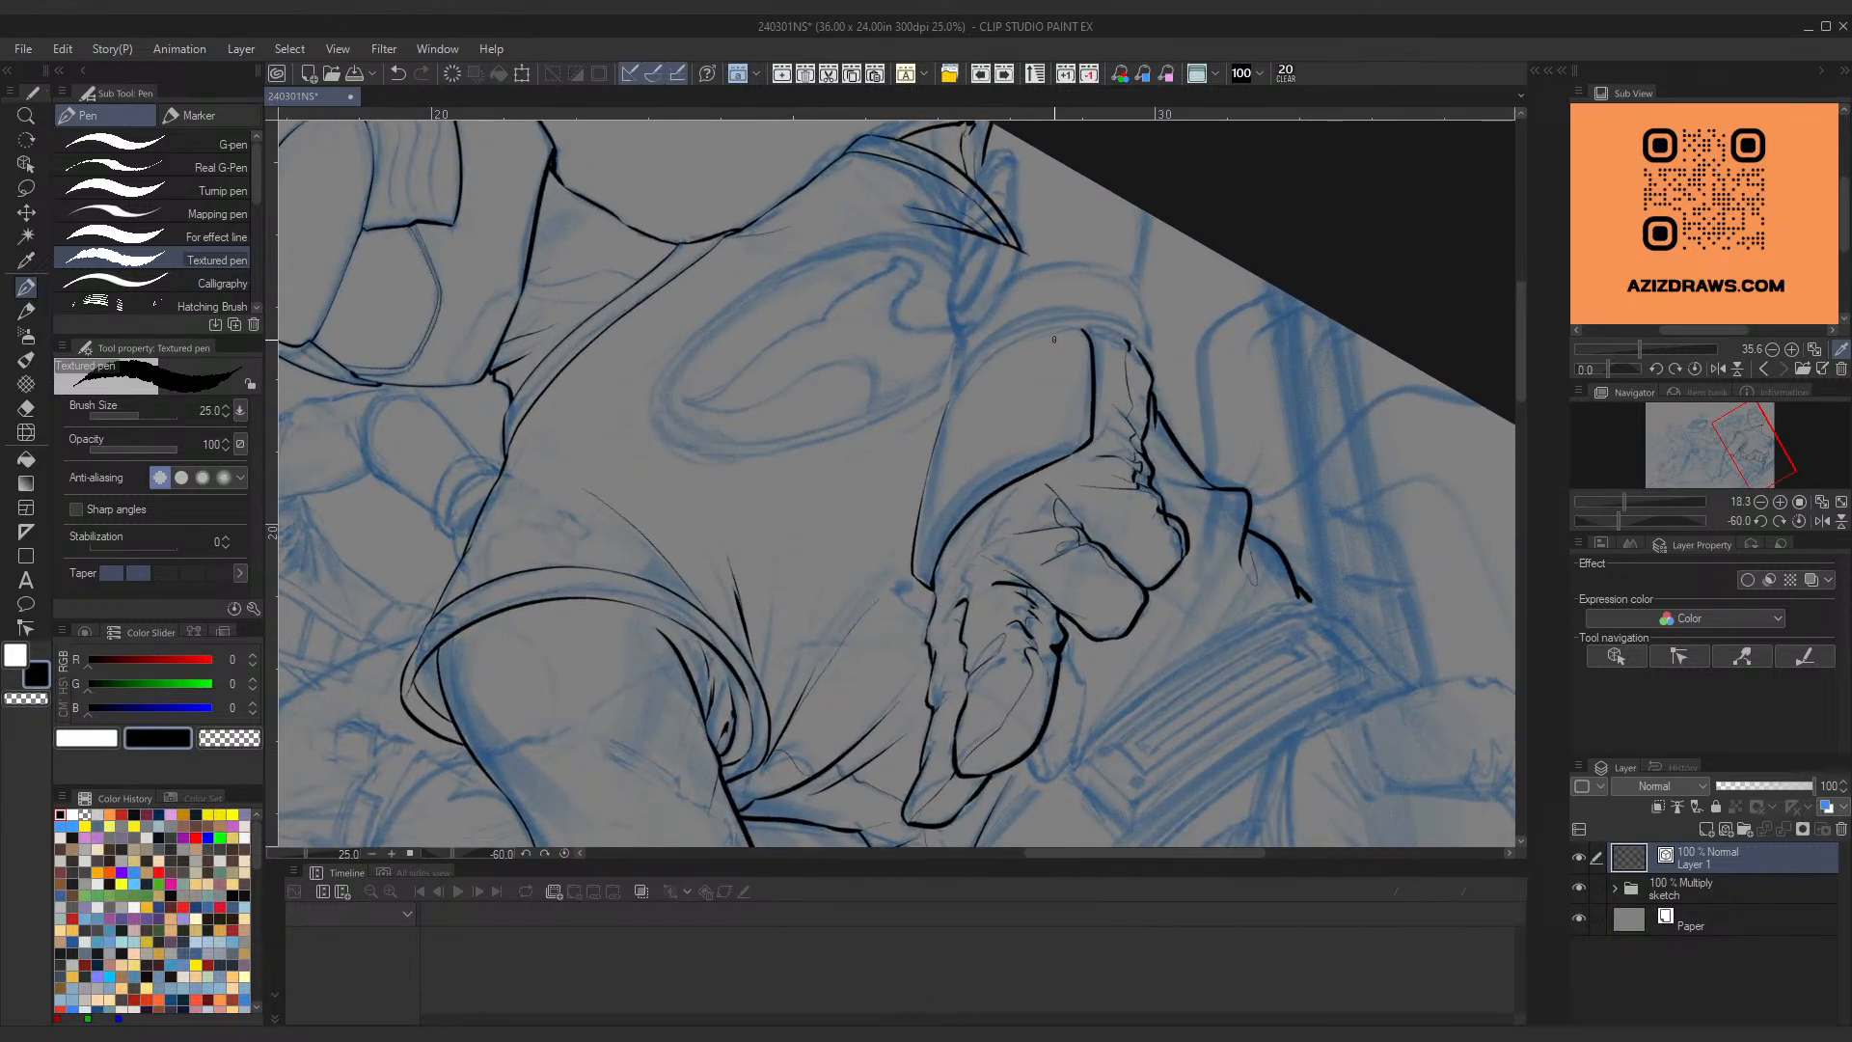
{"action": "scroll", "coordinate": [1053, 338], "scroll_direction": "up", "scroll_amount": 4}
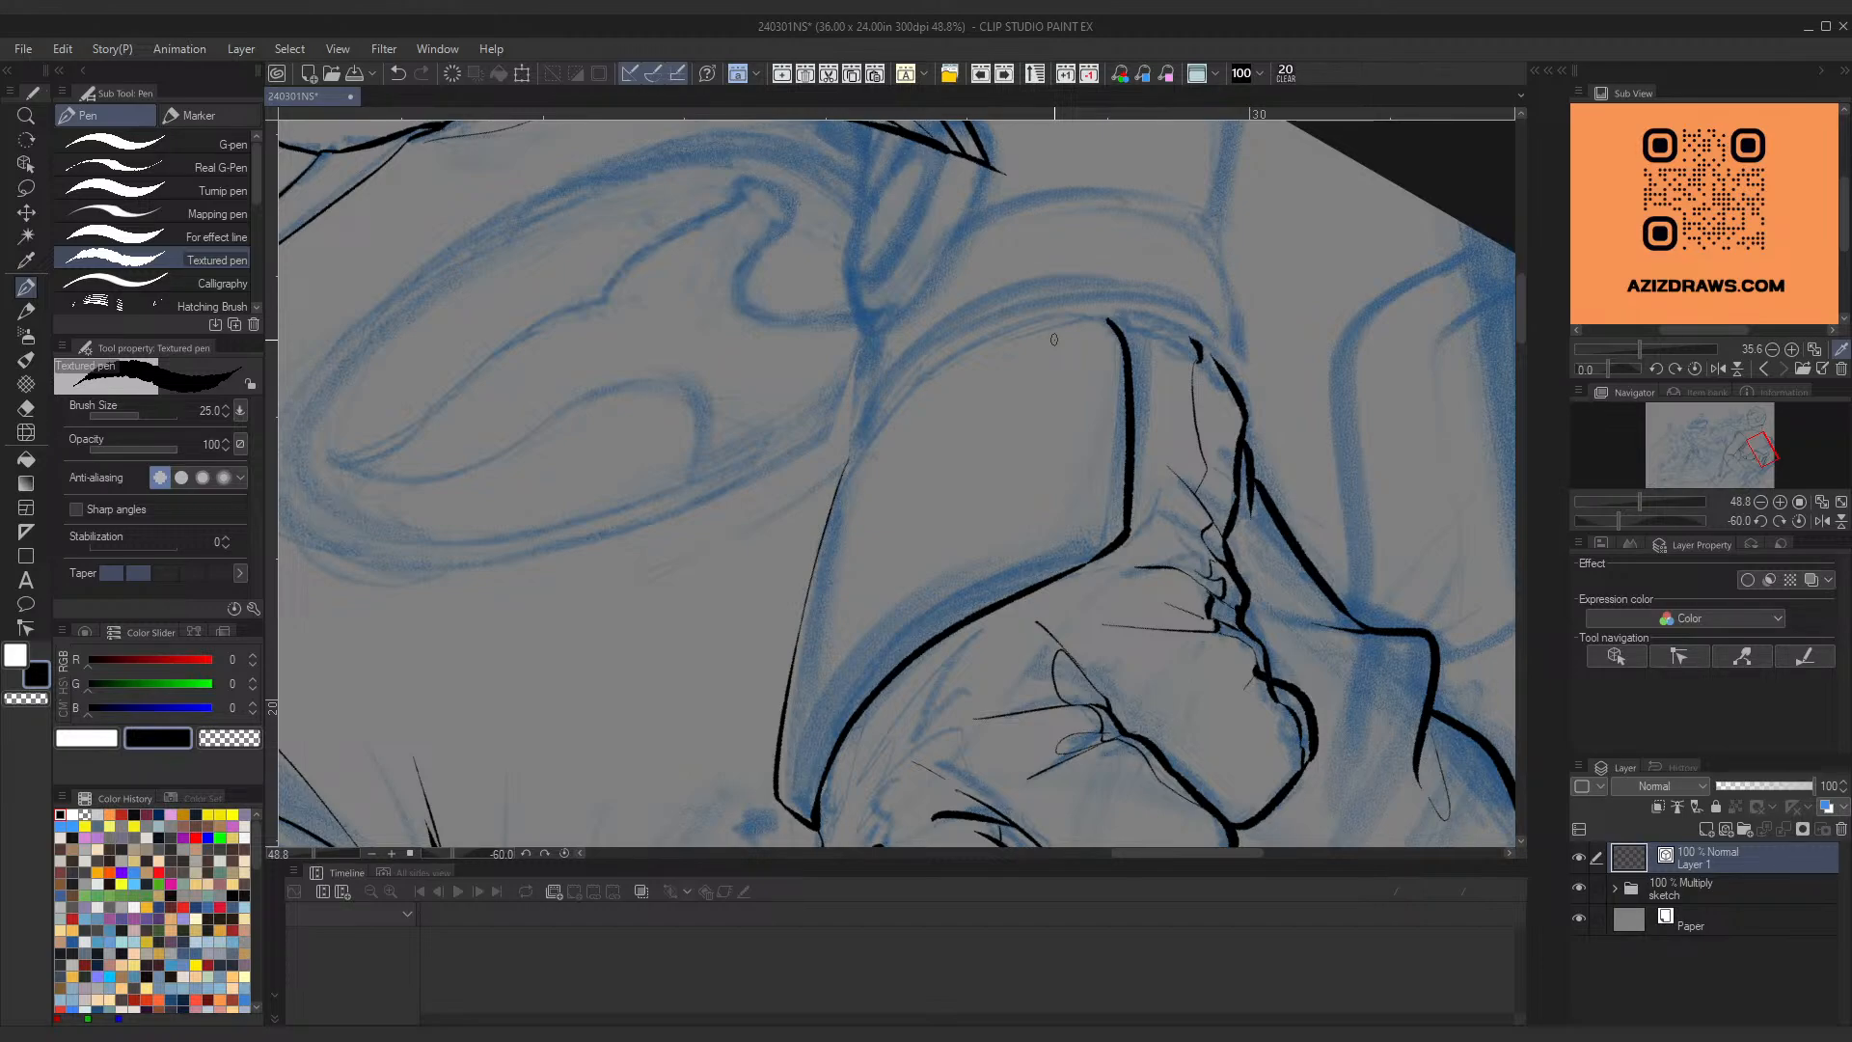
{"action": "mouse_move", "coordinate": [820, 546]}
{"action": "left_mouse_down"}
{"action": "mouse_move", "coordinate": [1018, 317]}
{"action": "mouse_move", "coordinate": [1129, 295]}
{"action": "left_mouse_up"}
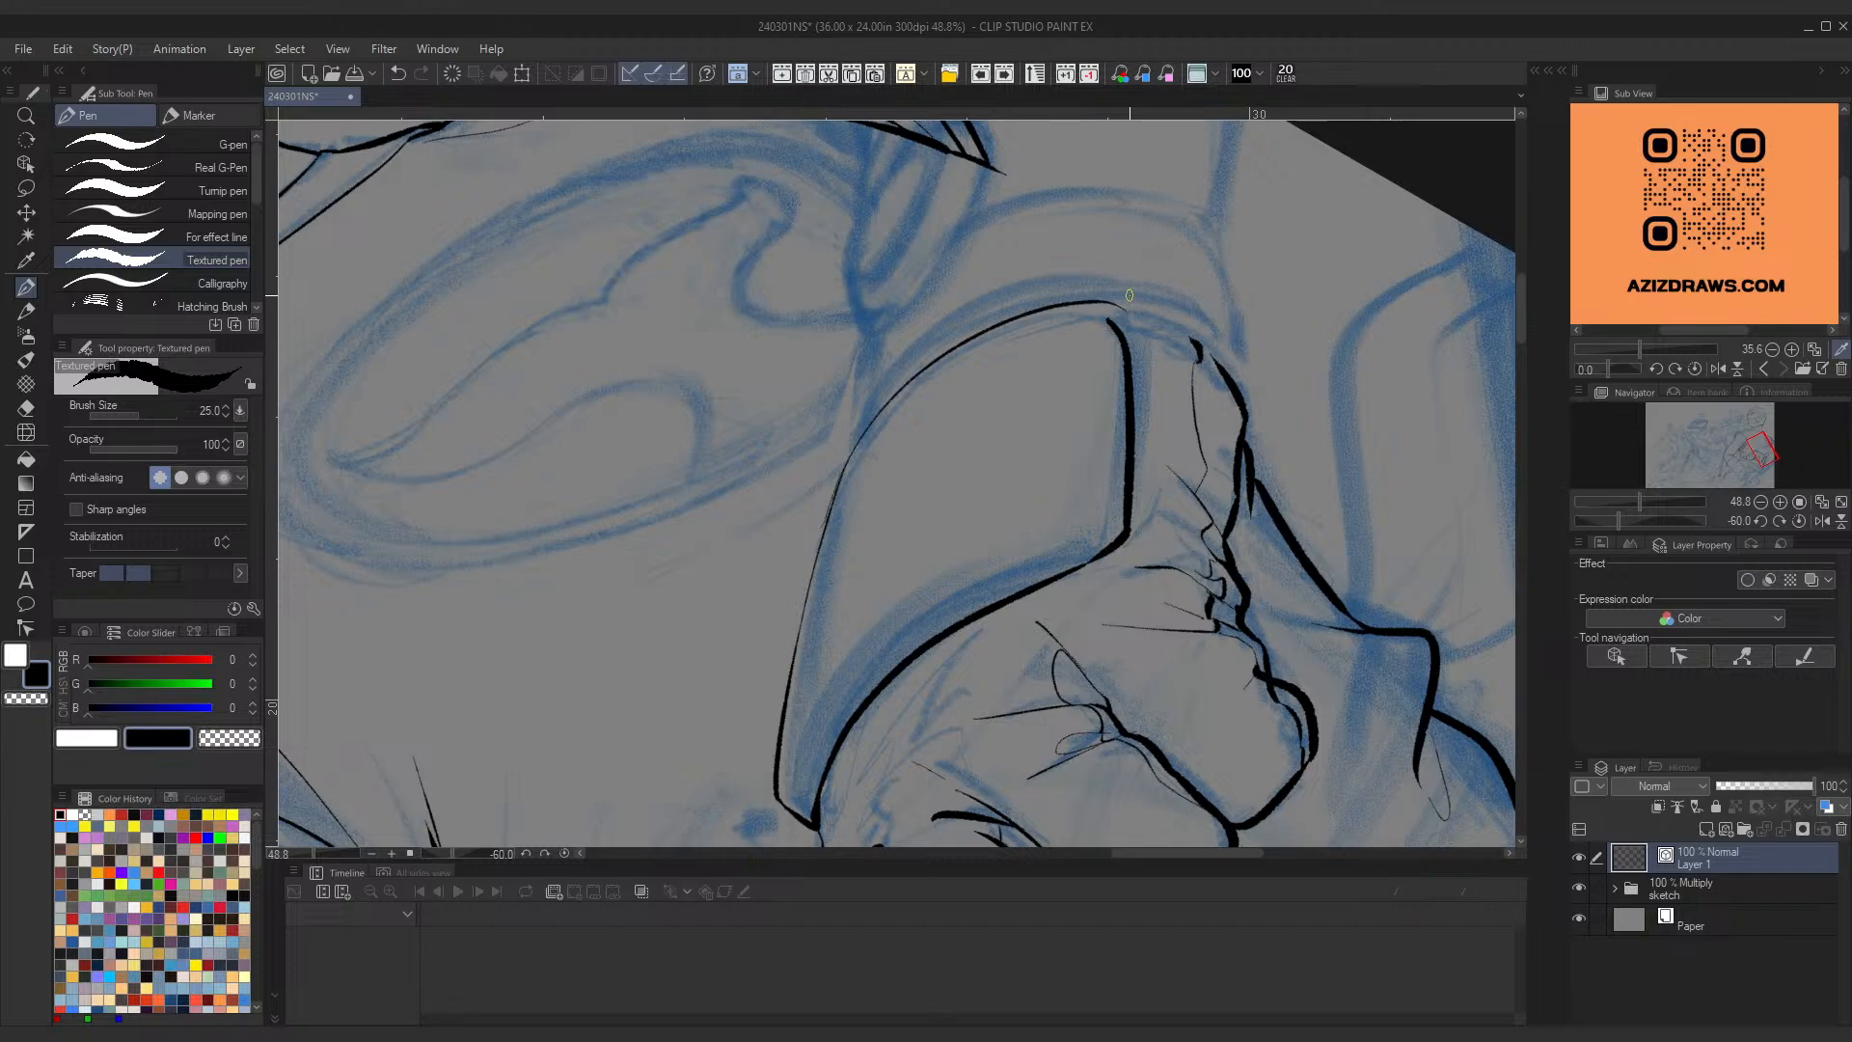
Step: Reset the canvas rotation to 0 degrees and close the gap between the cuff's outer curve and short end edge
{"action": "key", "text": "ctrl+space"}
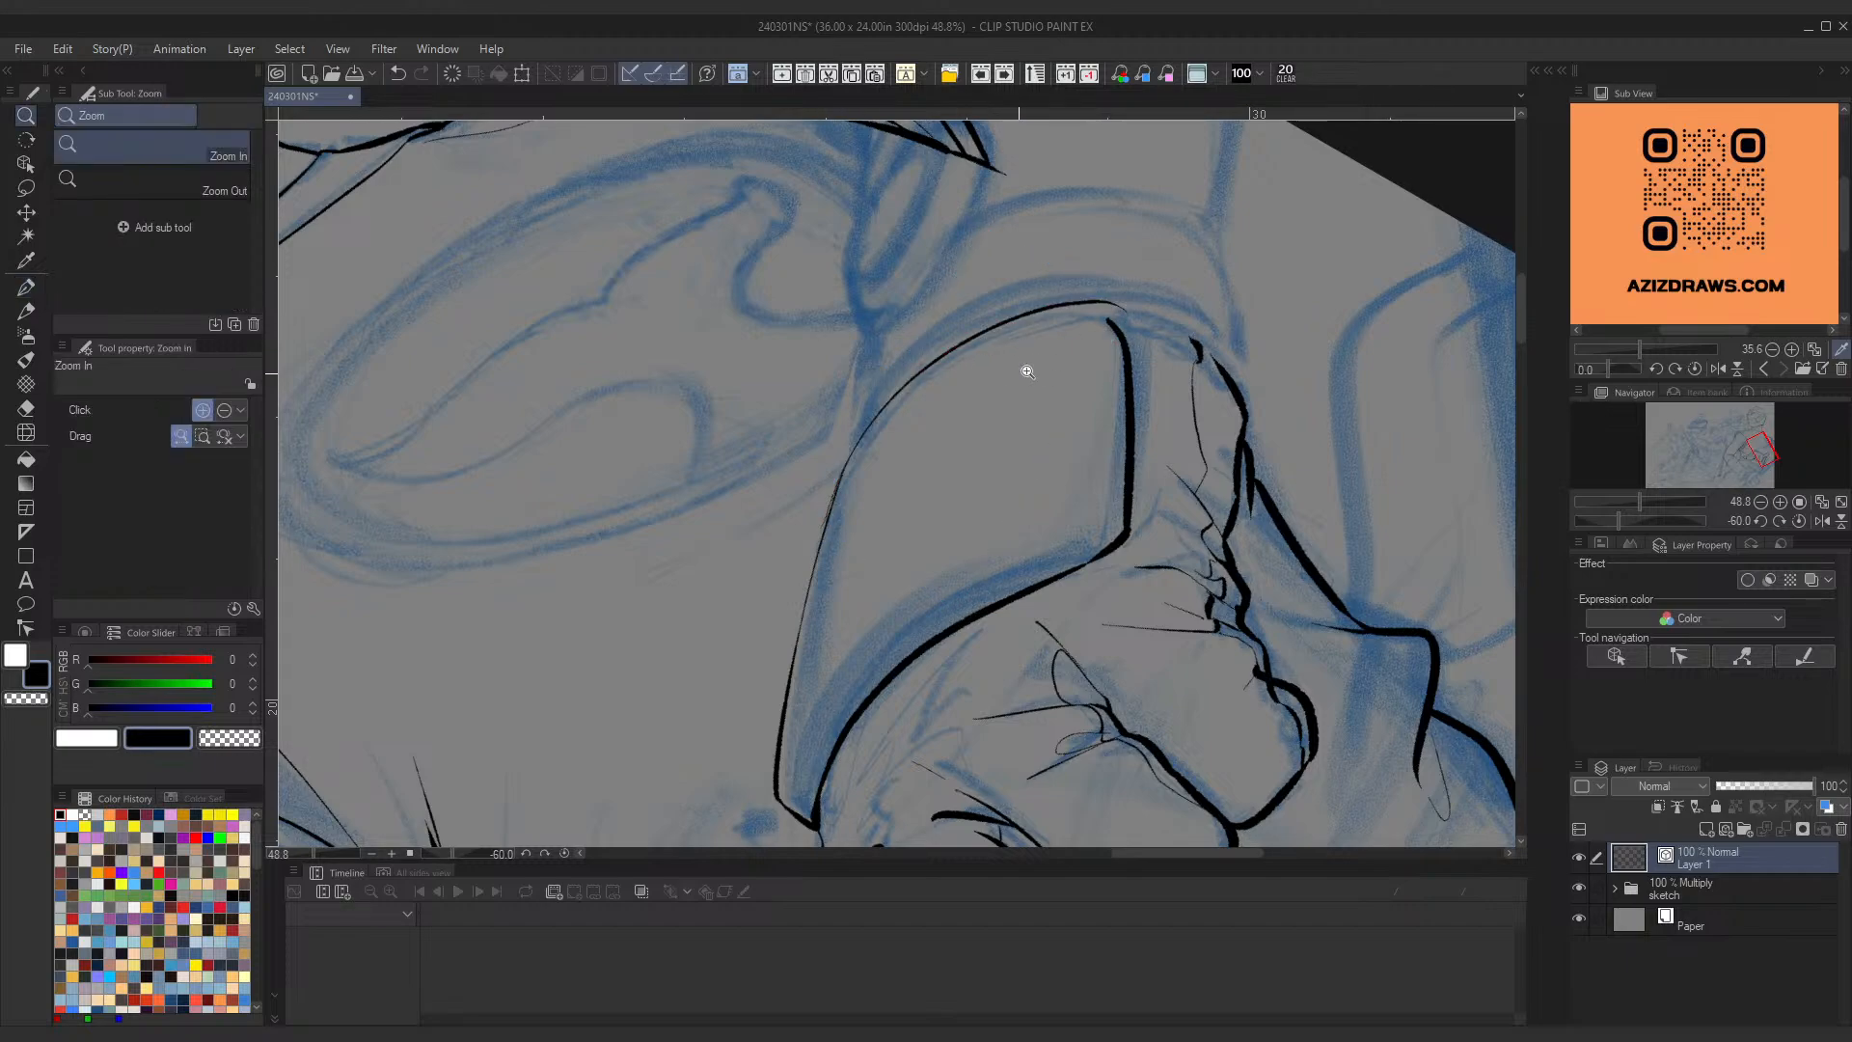
{"action": "left_click_drag", "start_coordinate": [1026, 371], "coordinate": [898, 444]}
{"action": "key", "text": "shift+space"}
{"action": "left_click_drag", "start_coordinate": [1183, 430], "coordinate": [1067, 475]}
{"action": "key", "text": "shift+space"}
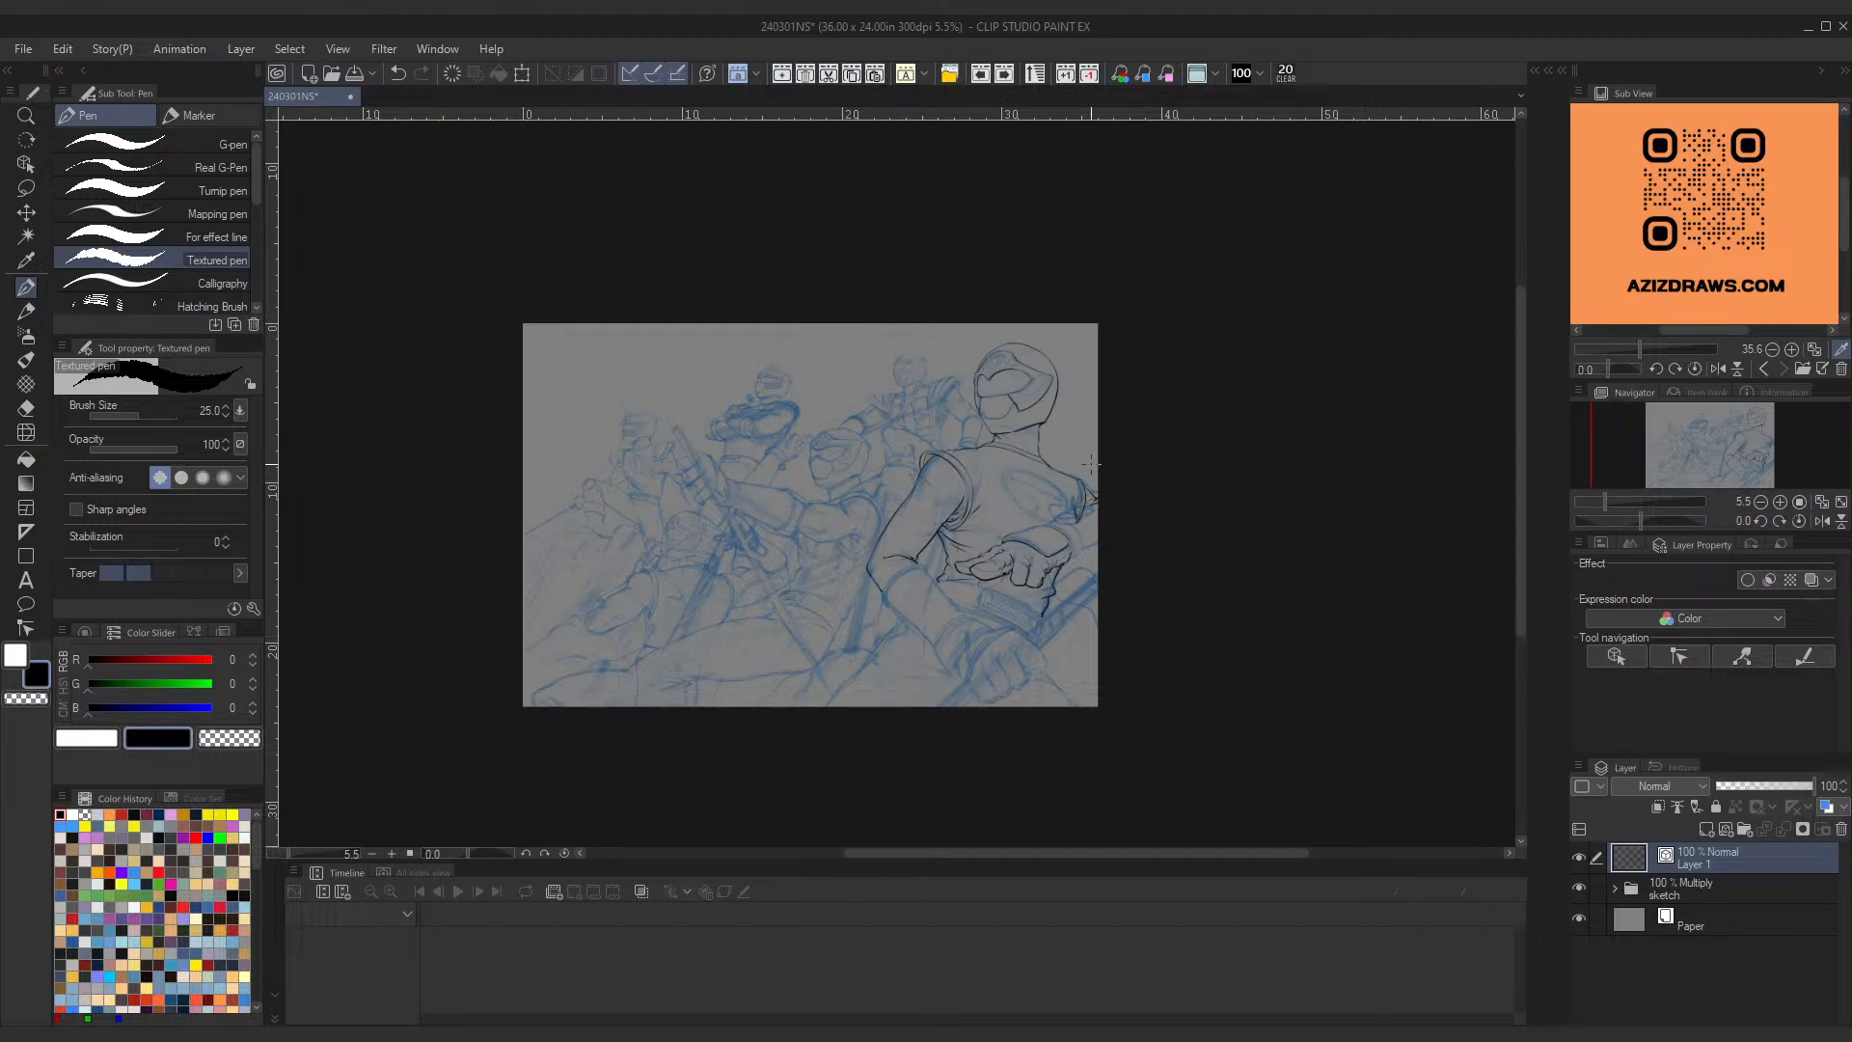
{"action": "key", "text": "ctrl+space"}
{"action": "left_click_drag", "start_coordinate": [1063, 542], "coordinate": [1195, 474]}
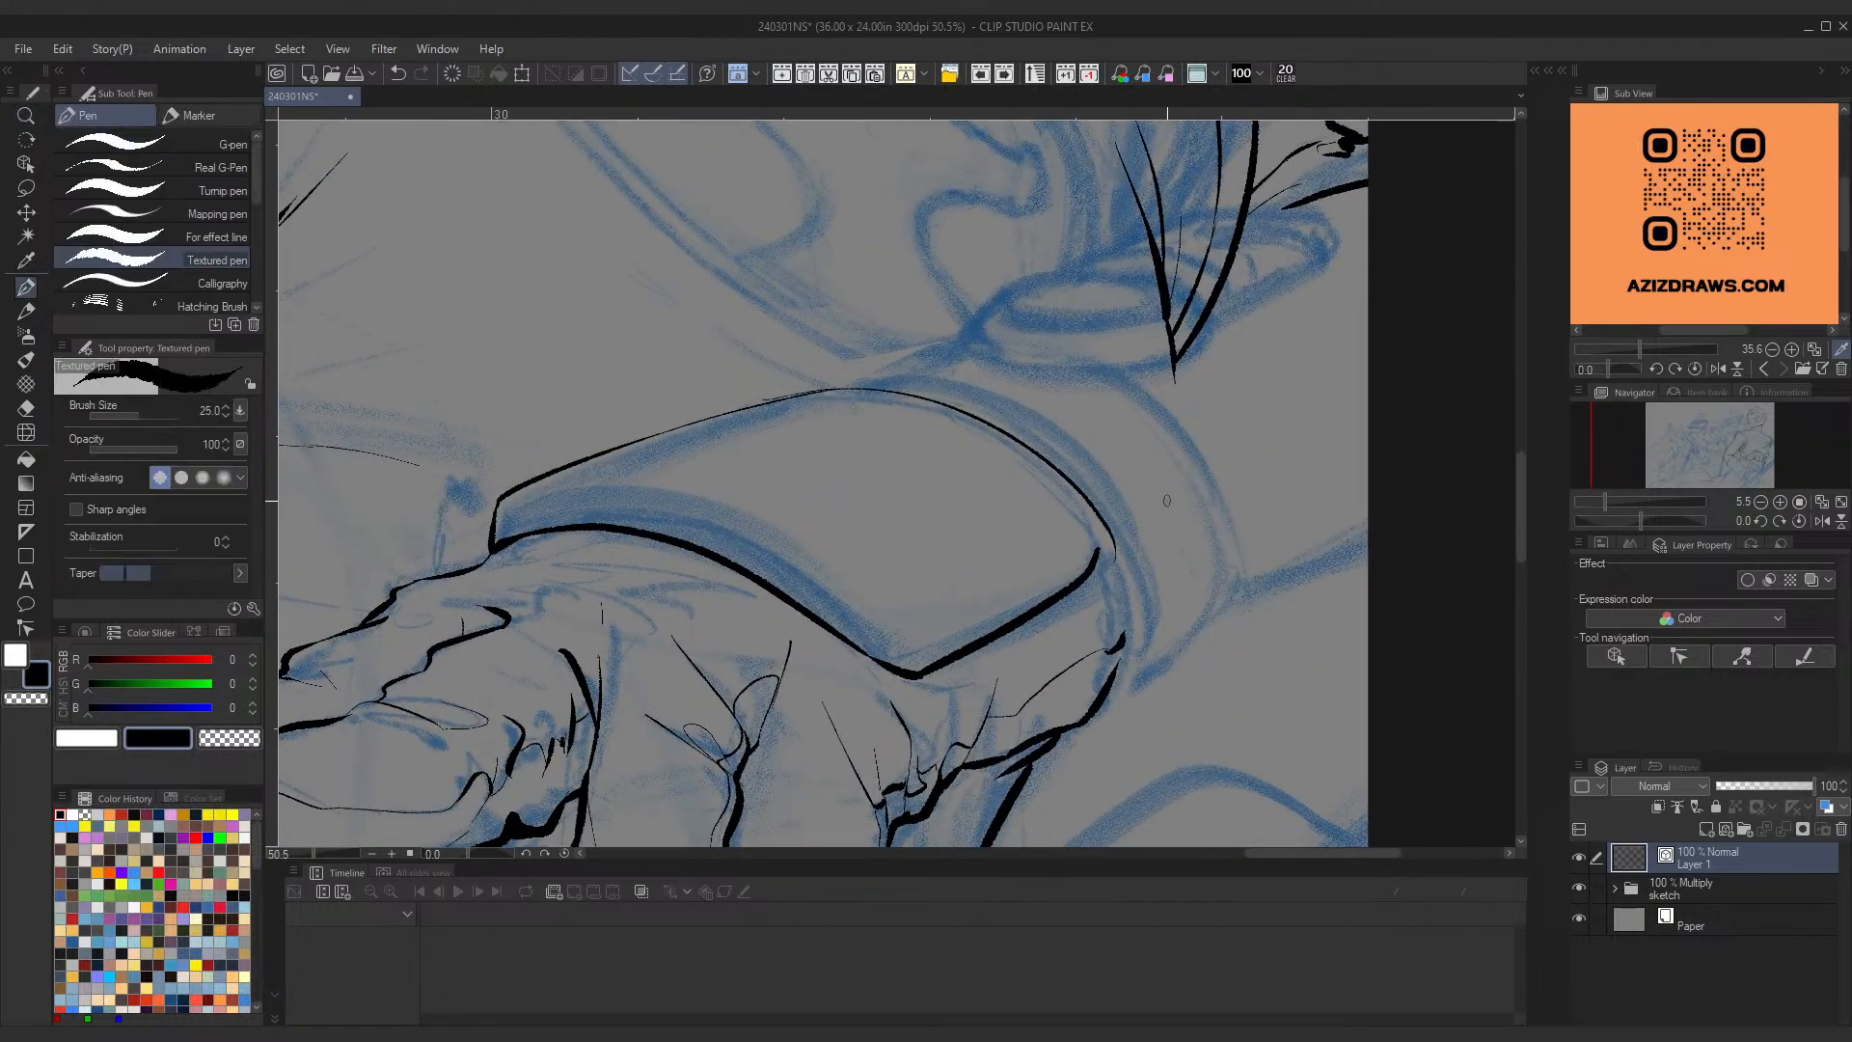
{"action": "left_click", "coordinate": [1096, 570], "text": "ctrl"}
{"action": "left_click_drag", "start_coordinate": [1099, 547], "coordinate": [1120, 549]}
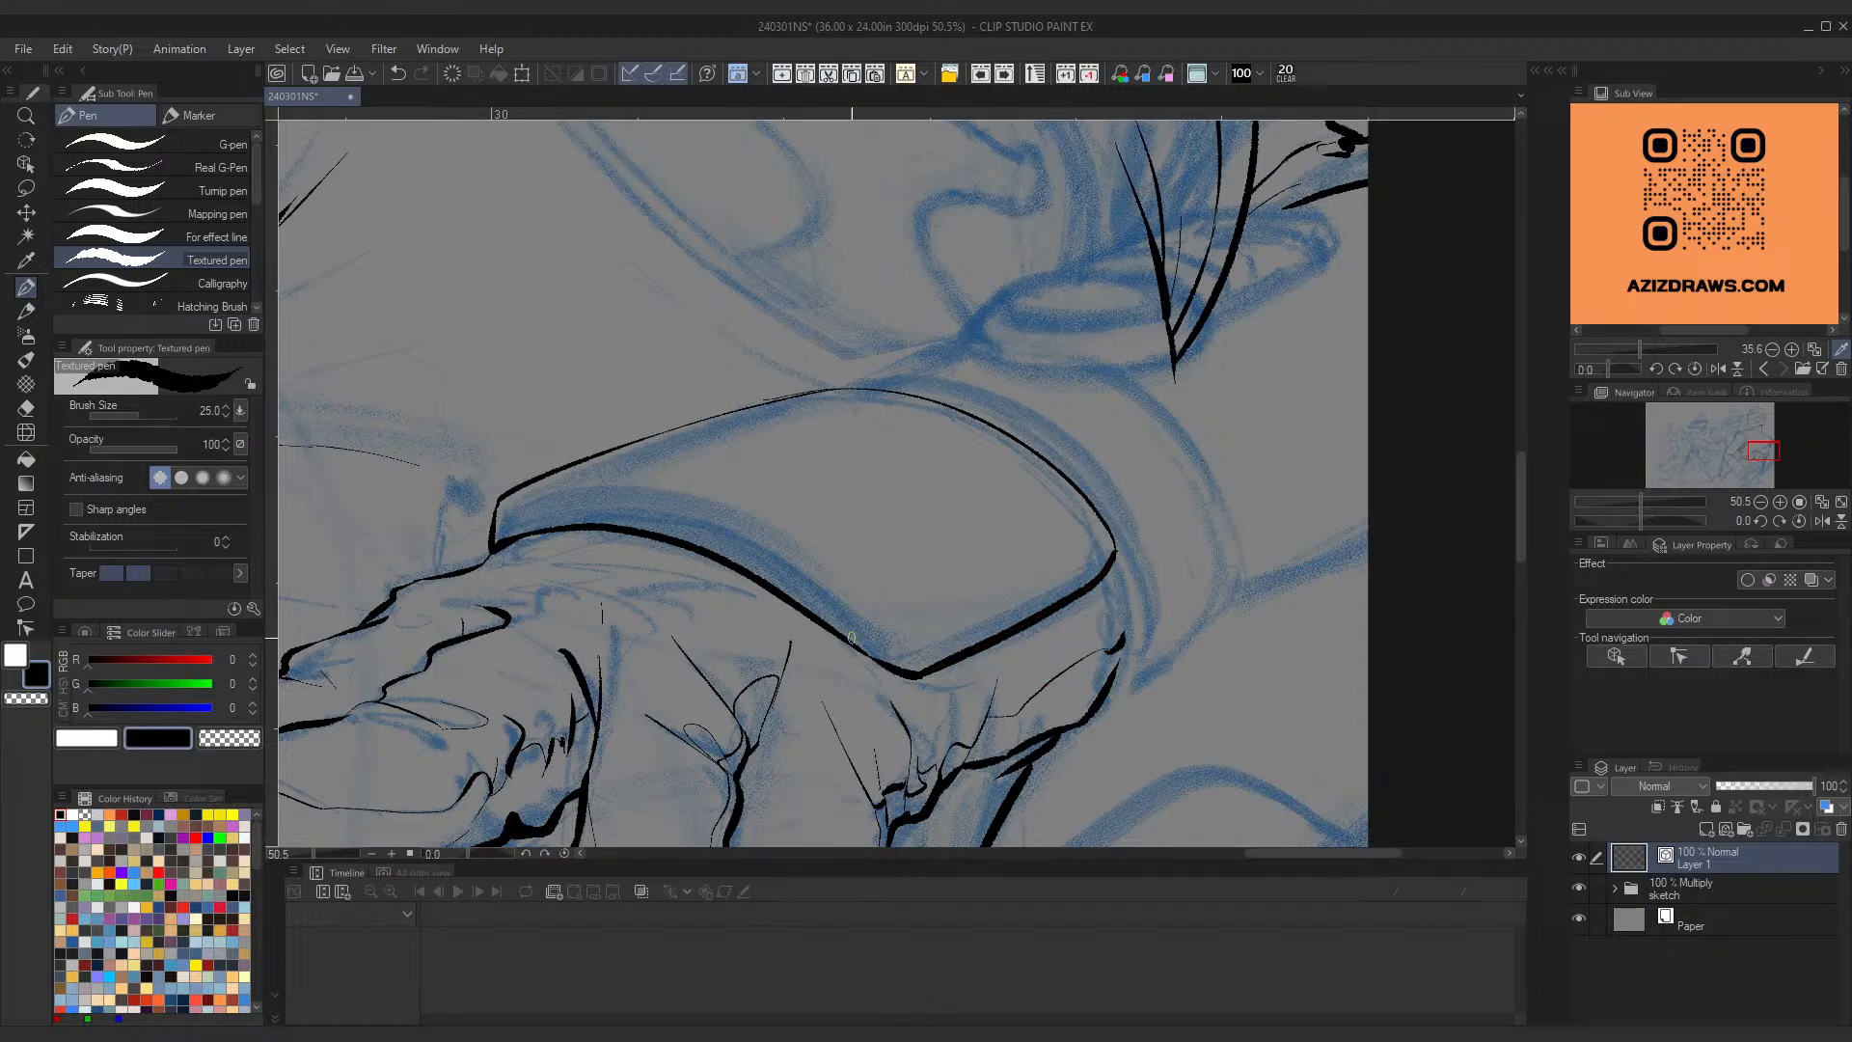
{"action": "key", "text": "ctrl+space"}
{"action": "left_click_drag", "start_coordinate": [1034, 463], "coordinate": [944, 442]}
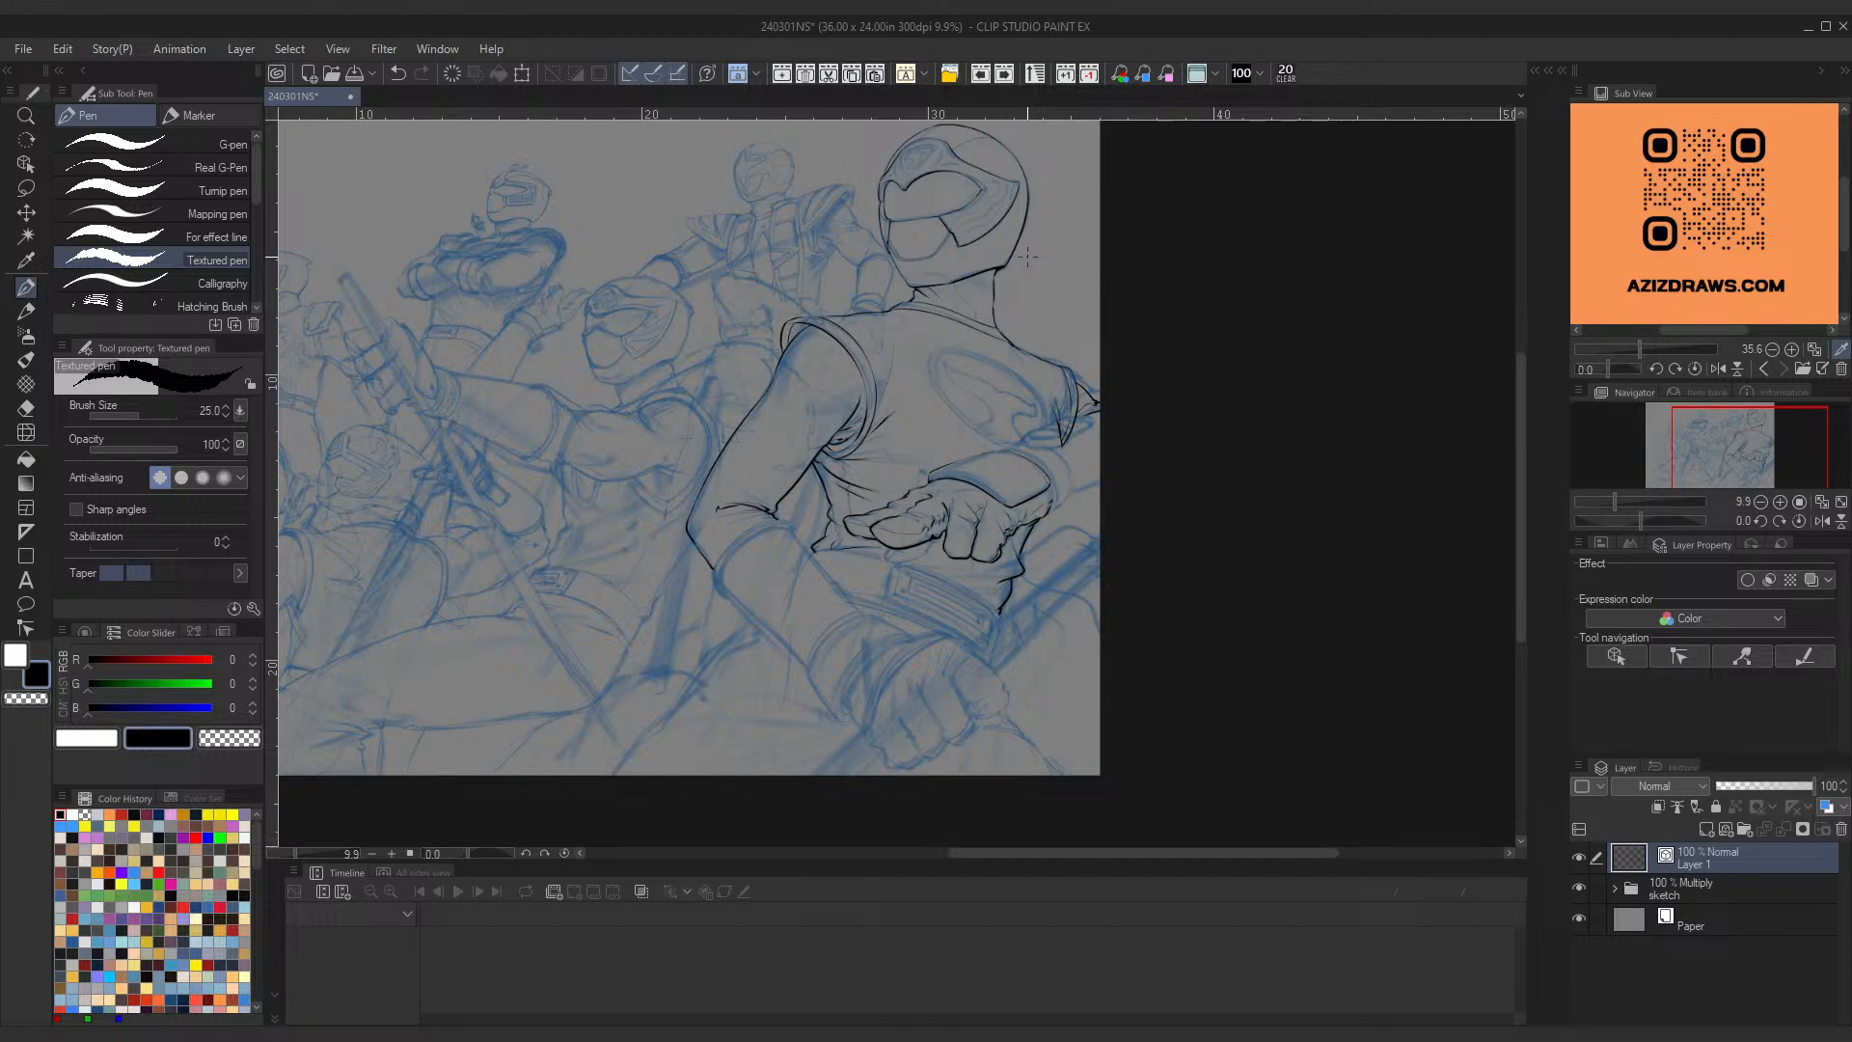
{"action": "scroll", "coordinate": [670, 492], "scroll_direction": "up", "scroll_amount": 5}
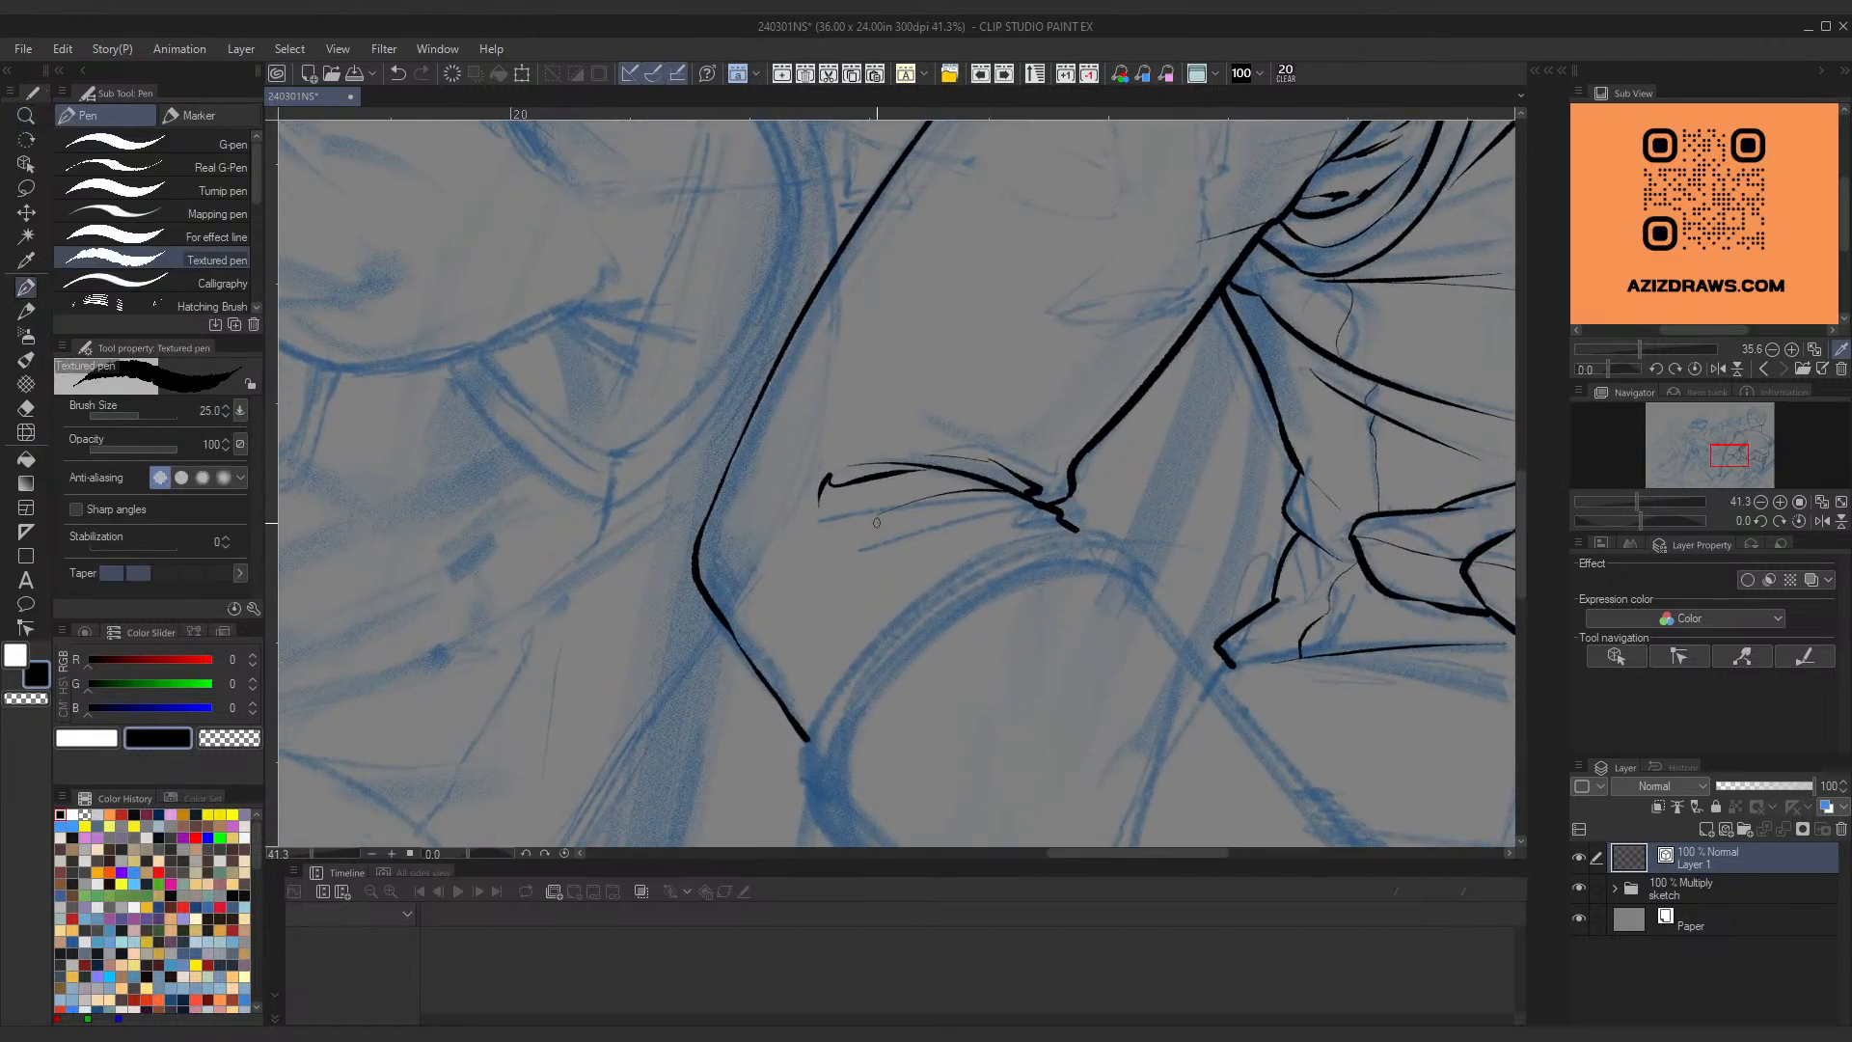
{"action": "key", "text": "ctrl+z"}
{"action": "mouse_move", "coordinate": [818, 542]}
{"action": "left_mouse_down"}
{"action": "mouse_move", "coordinate": [915, 498]}
{"action": "mouse_move", "coordinate": [978, 506]}
{"action": "left_mouse_up"}
{"action": "key", "text": "ctrl+z"}
{"action": "key", "text": "ctrl+z"}
{"action": "mouse_move", "coordinate": [1057, 520]}
{"action": "left_mouse_down"}
{"action": "mouse_move", "coordinate": [939, 529]}
{"action": "mouse_move", "coordinate": [1061, 524]}
{"action": "mouse_move", "coordinate": [1022, 506]}
{"action": "mouse_move", "coordinate": [1027, 523]}
{"action": "mouse_move", "coordinate": [1061, 520]}
{"action": "mouse_move", "coordinate": [1014, 518]}
{"action": "mouse_move", "coordinate": [1031, 534]}
{"action": "mouse_move", "coordinate": [994, 482]}
{"action": "mouse_move", "coordinate": [956, 501]}
{"action": "mouse_move", "coordinate": [1115, 528]}
{"action": "mouse_move", "coordinate": [877, 551]}
{"action": "left_mouse_up"}
{"action": "key", "text": "ctrl+z"}
{"action": "key", "text": "ctrl+z"}
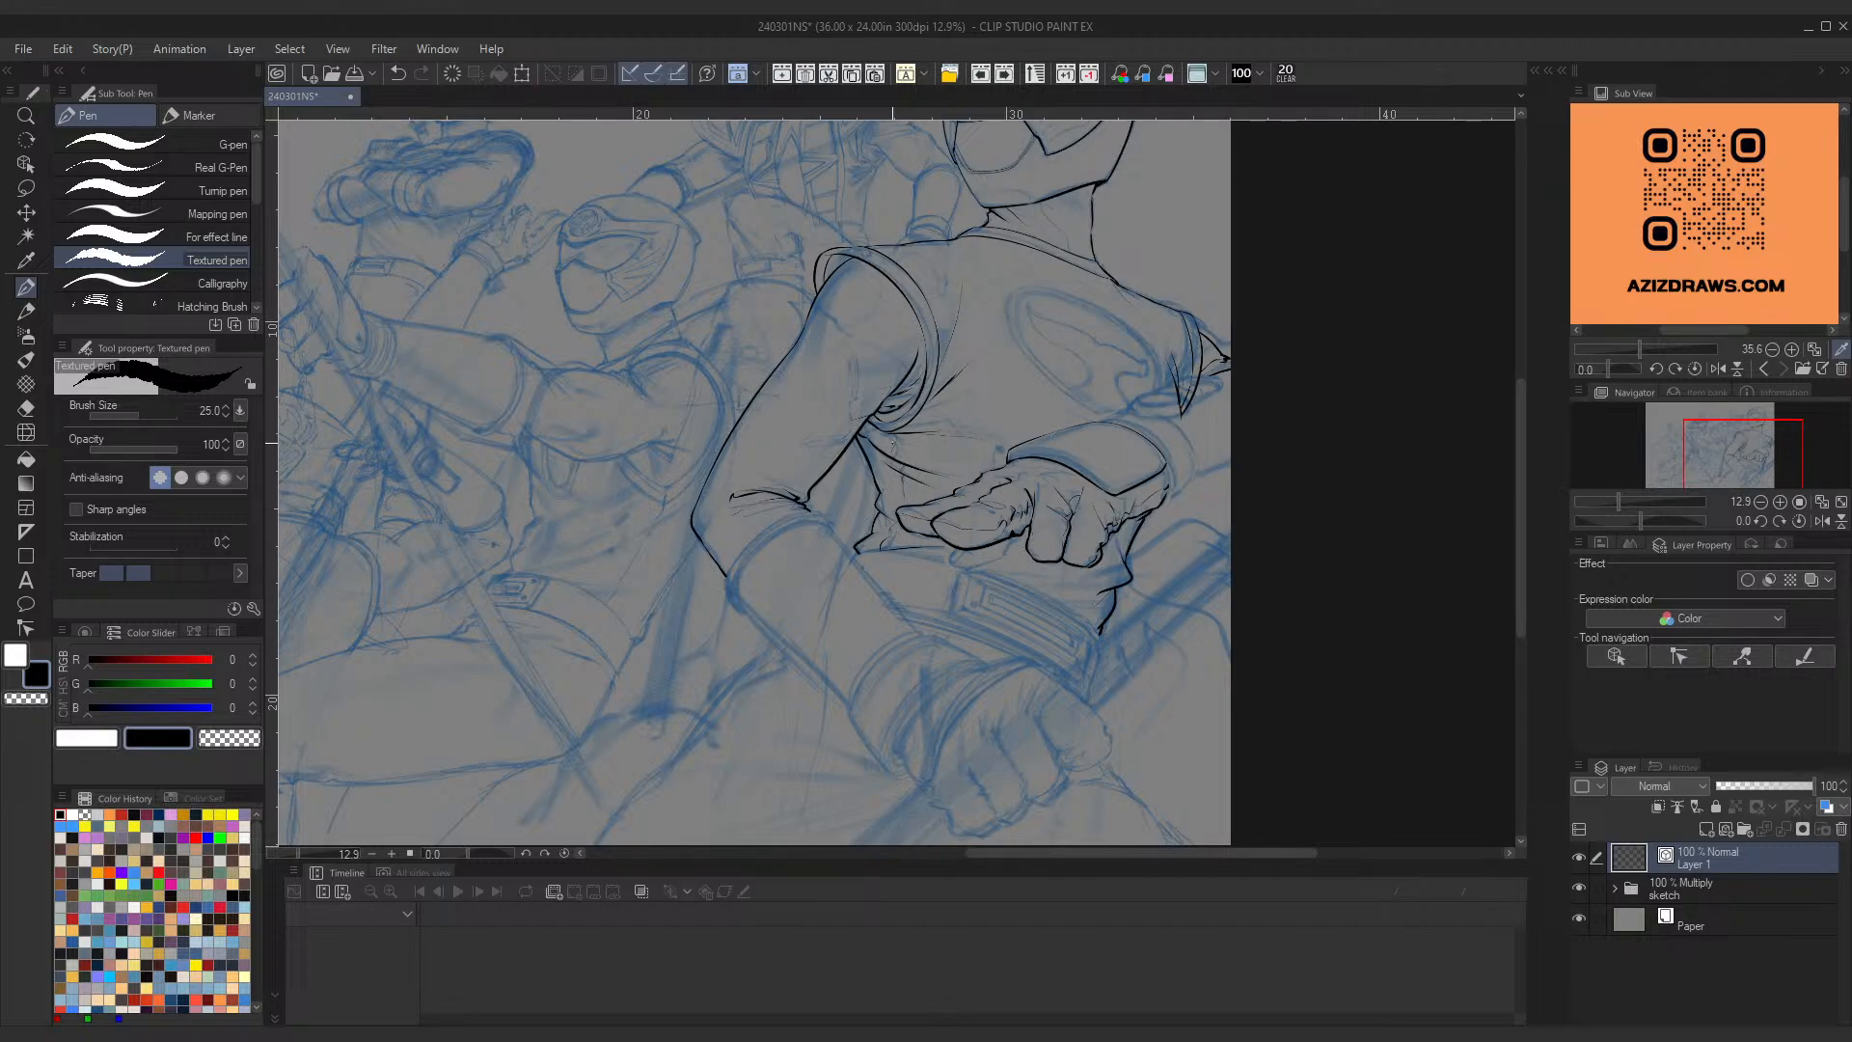
Step: Examine the inked elbow, hand, glove cuff, collar and far shoulder at several magnifications against the group sketch
{"action": "scroll", "coordinate": [950, 514], "scroll_direction": "down", "scroll_amount": 3}
{"action": "scroll", "coordinate": [950, 513], "scroll_direction": "up", "scroll_amount": 2}
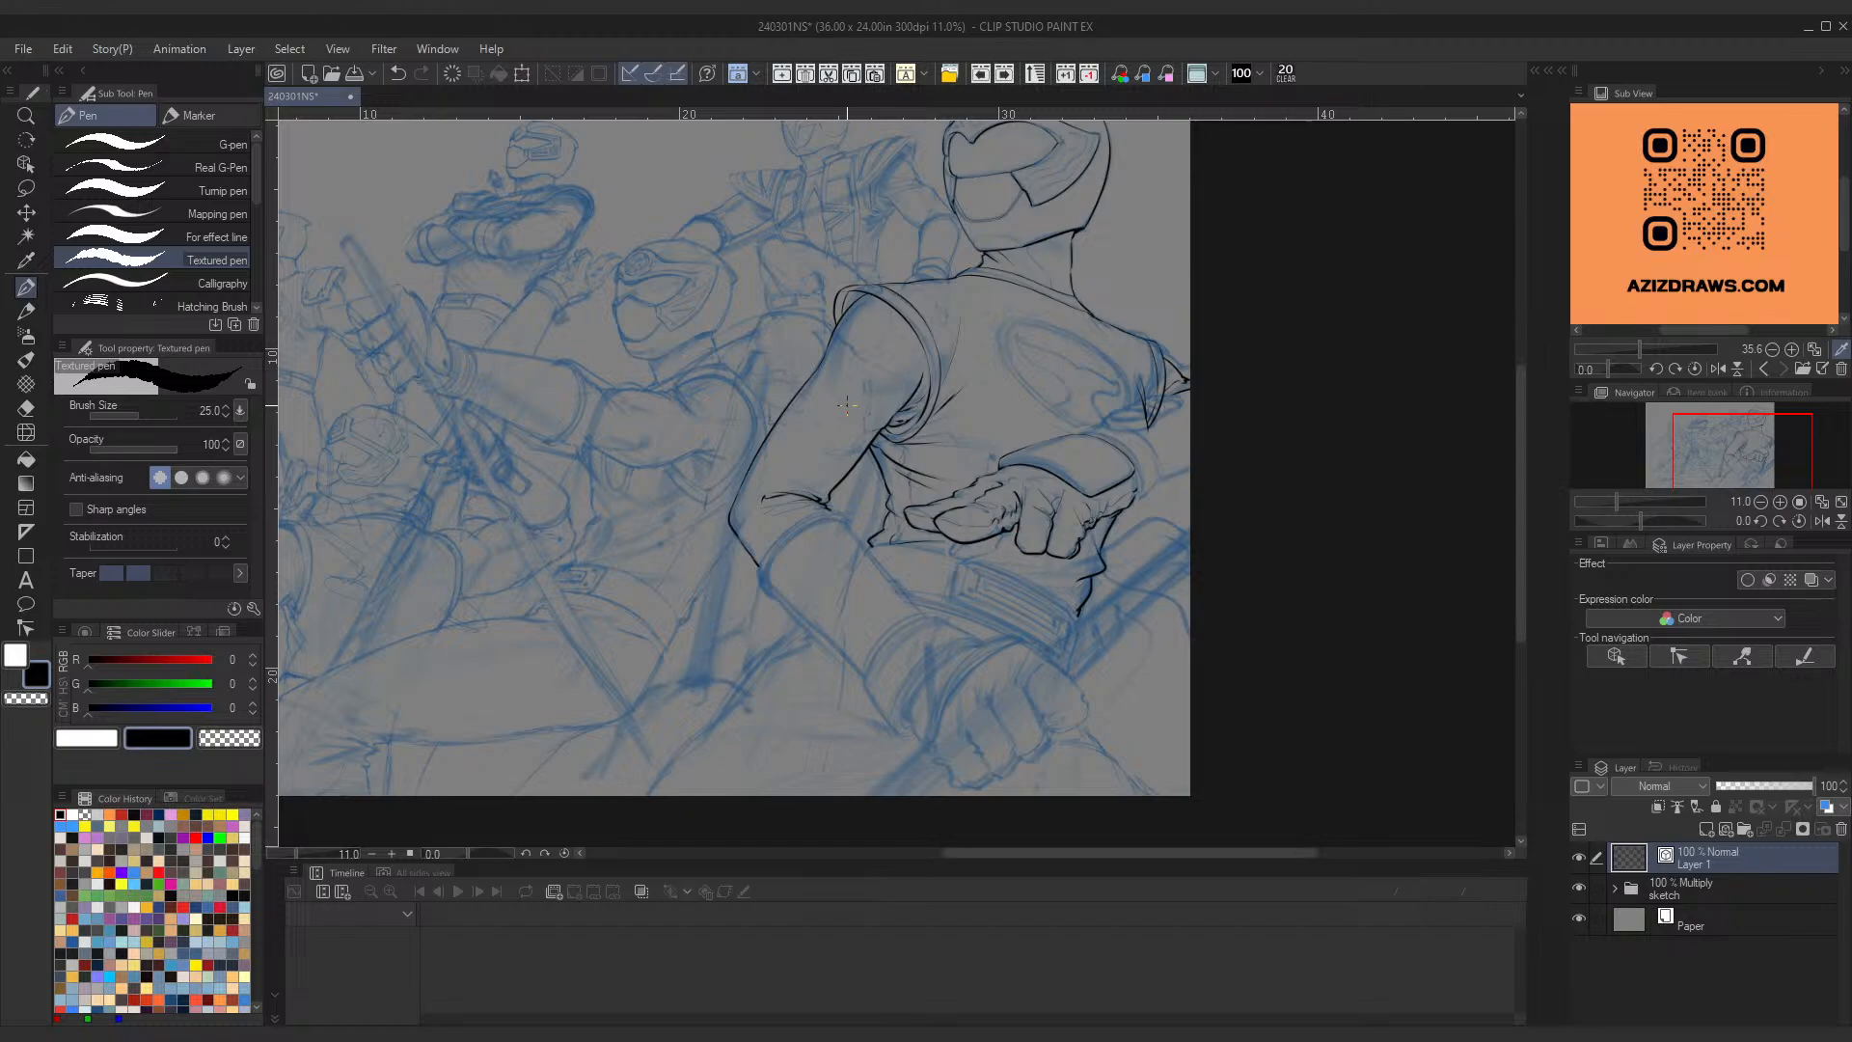
{"action": "scroll", "coordinate": [1206, 428], "scroll_direction": "up", "scroll_amount": 1}
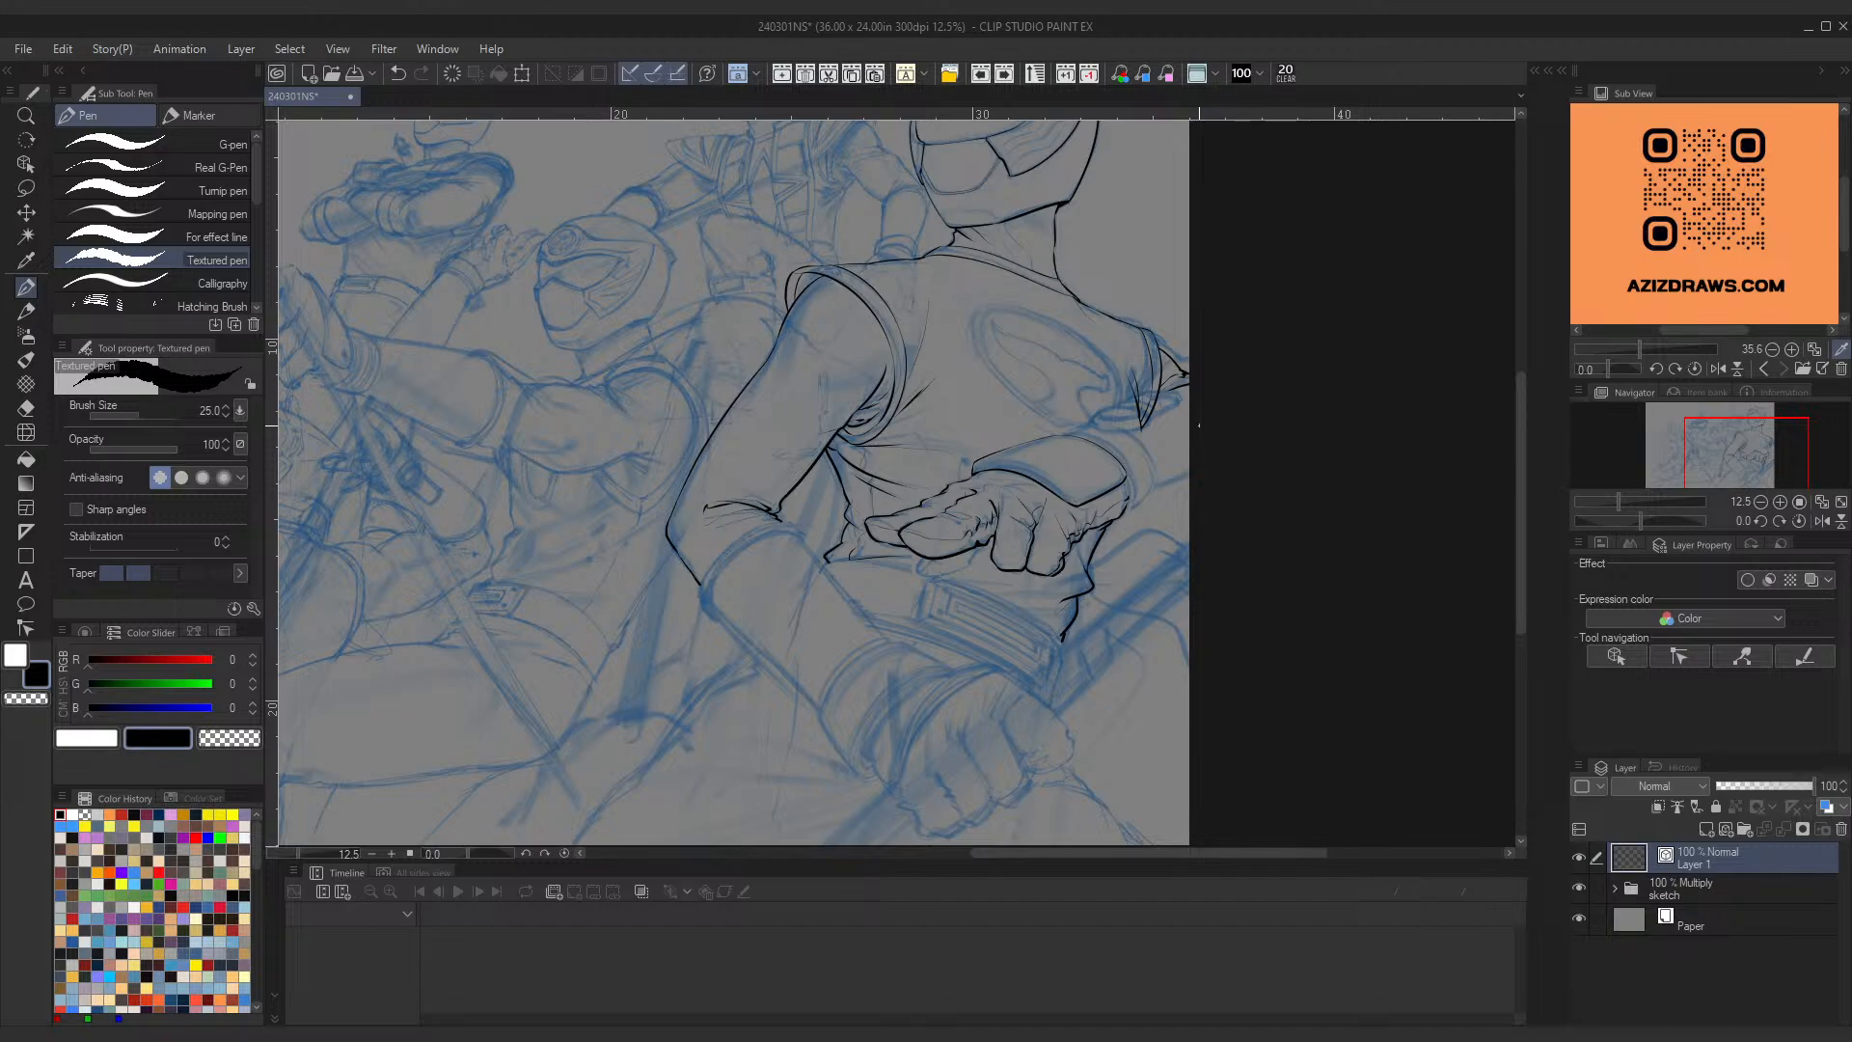
{"action": "scroll", "coordinate": [1062, 570], "scroll_direction": "up", "scroll_amount": 6}
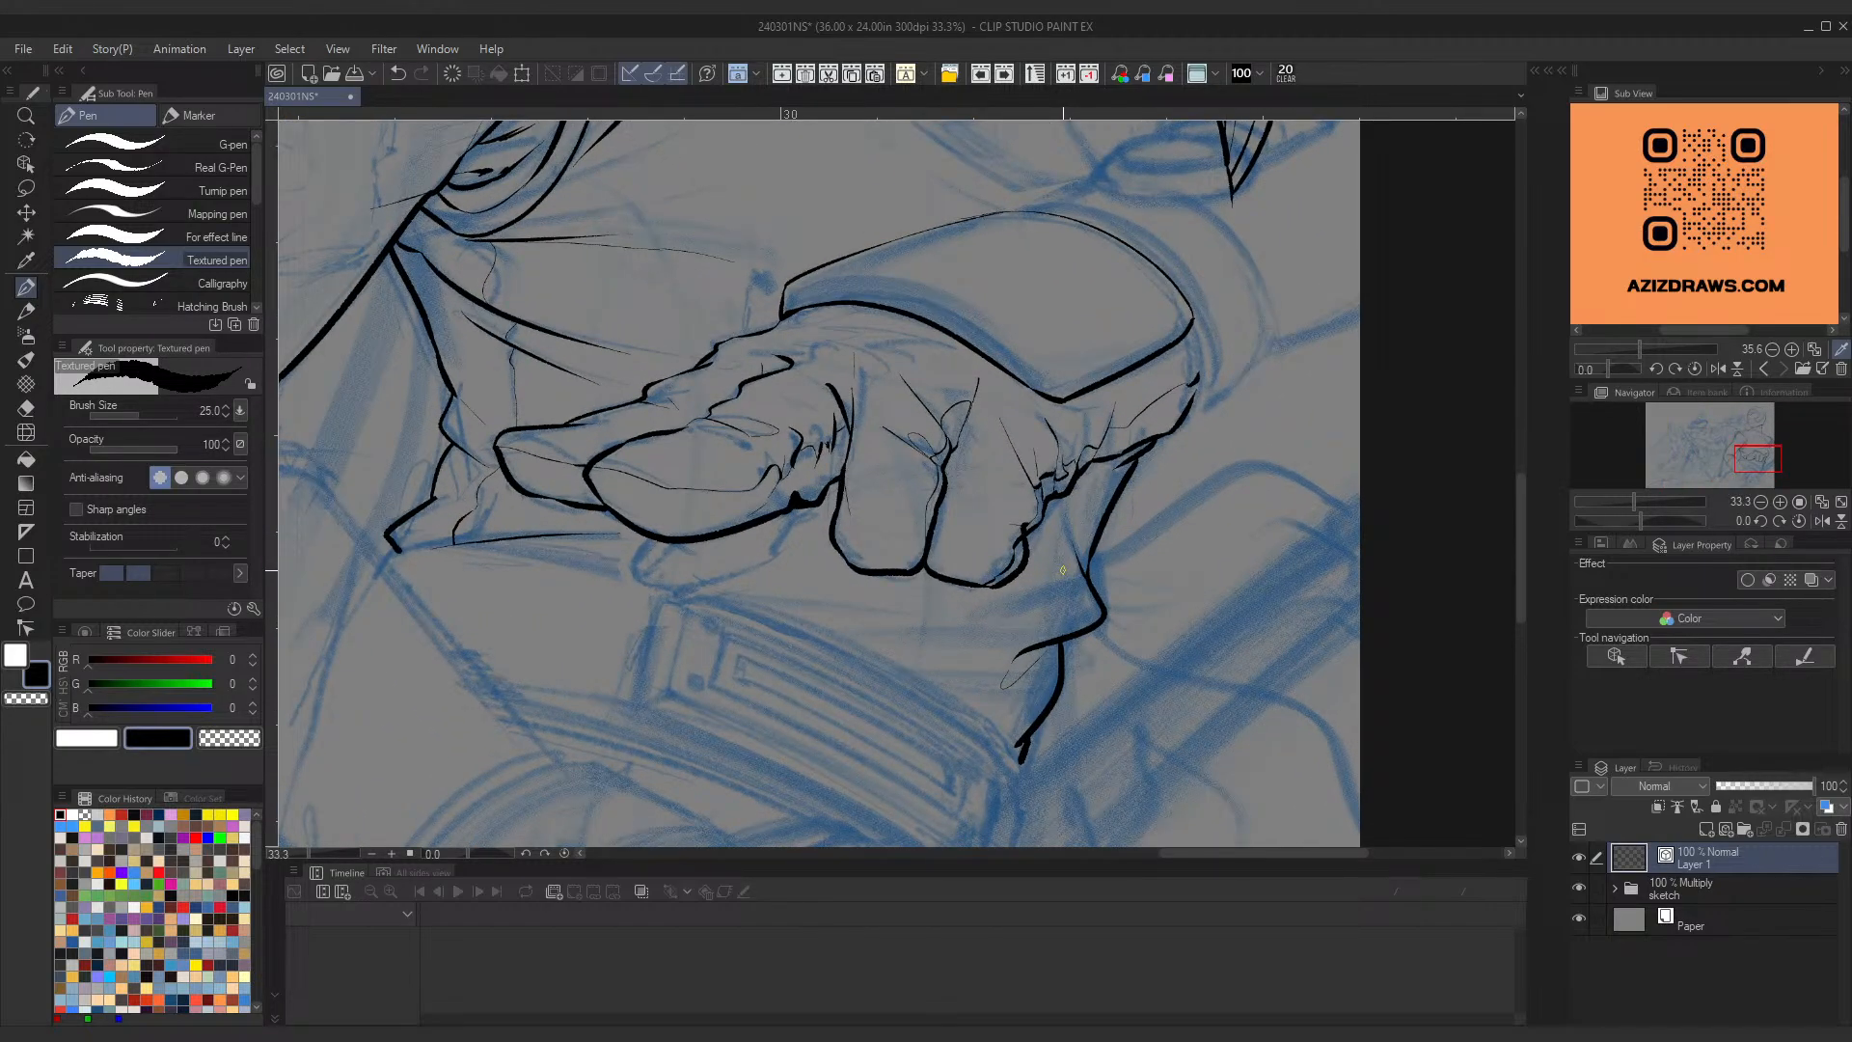
{"action": "scroll", "coordinate": [1062, 570], "scroll_direction": "down", "scroll_amount": 4}
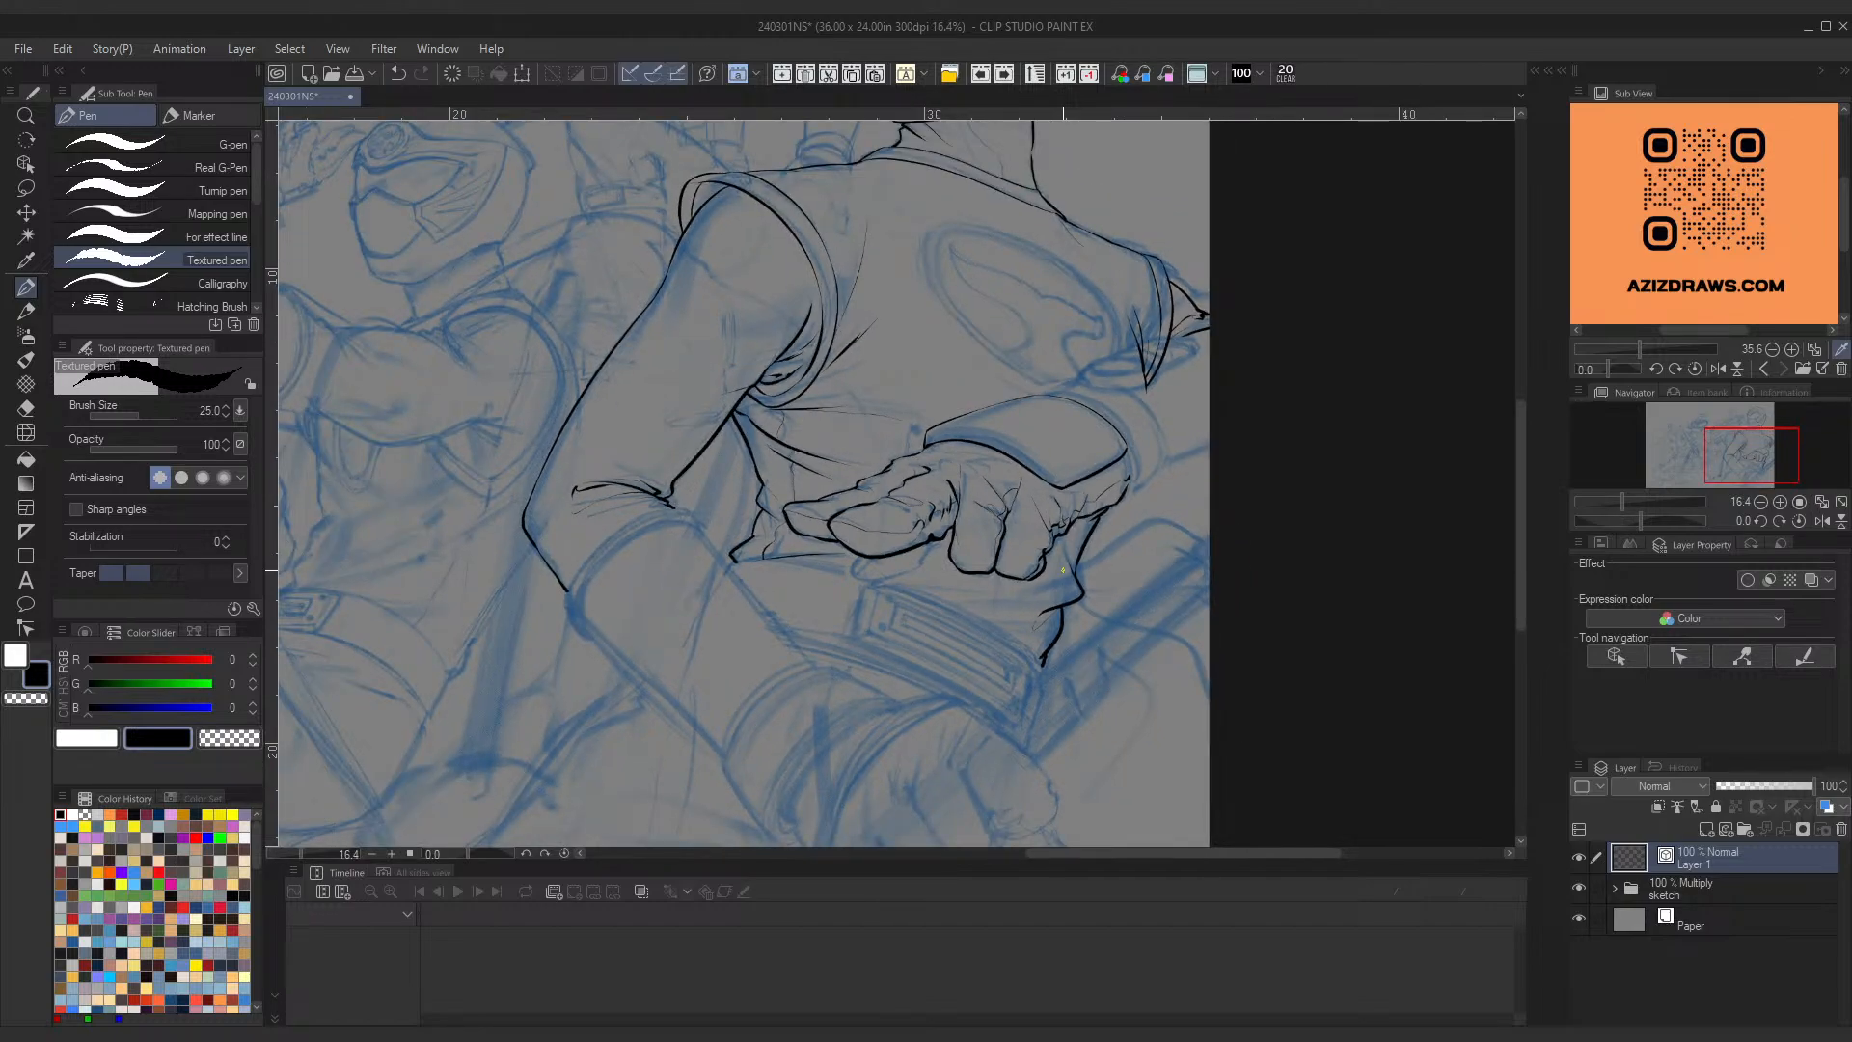
{"action": "scroll", "coordinate": [931, 539], "scroll_direction": "up", "scroll_amount": 2}
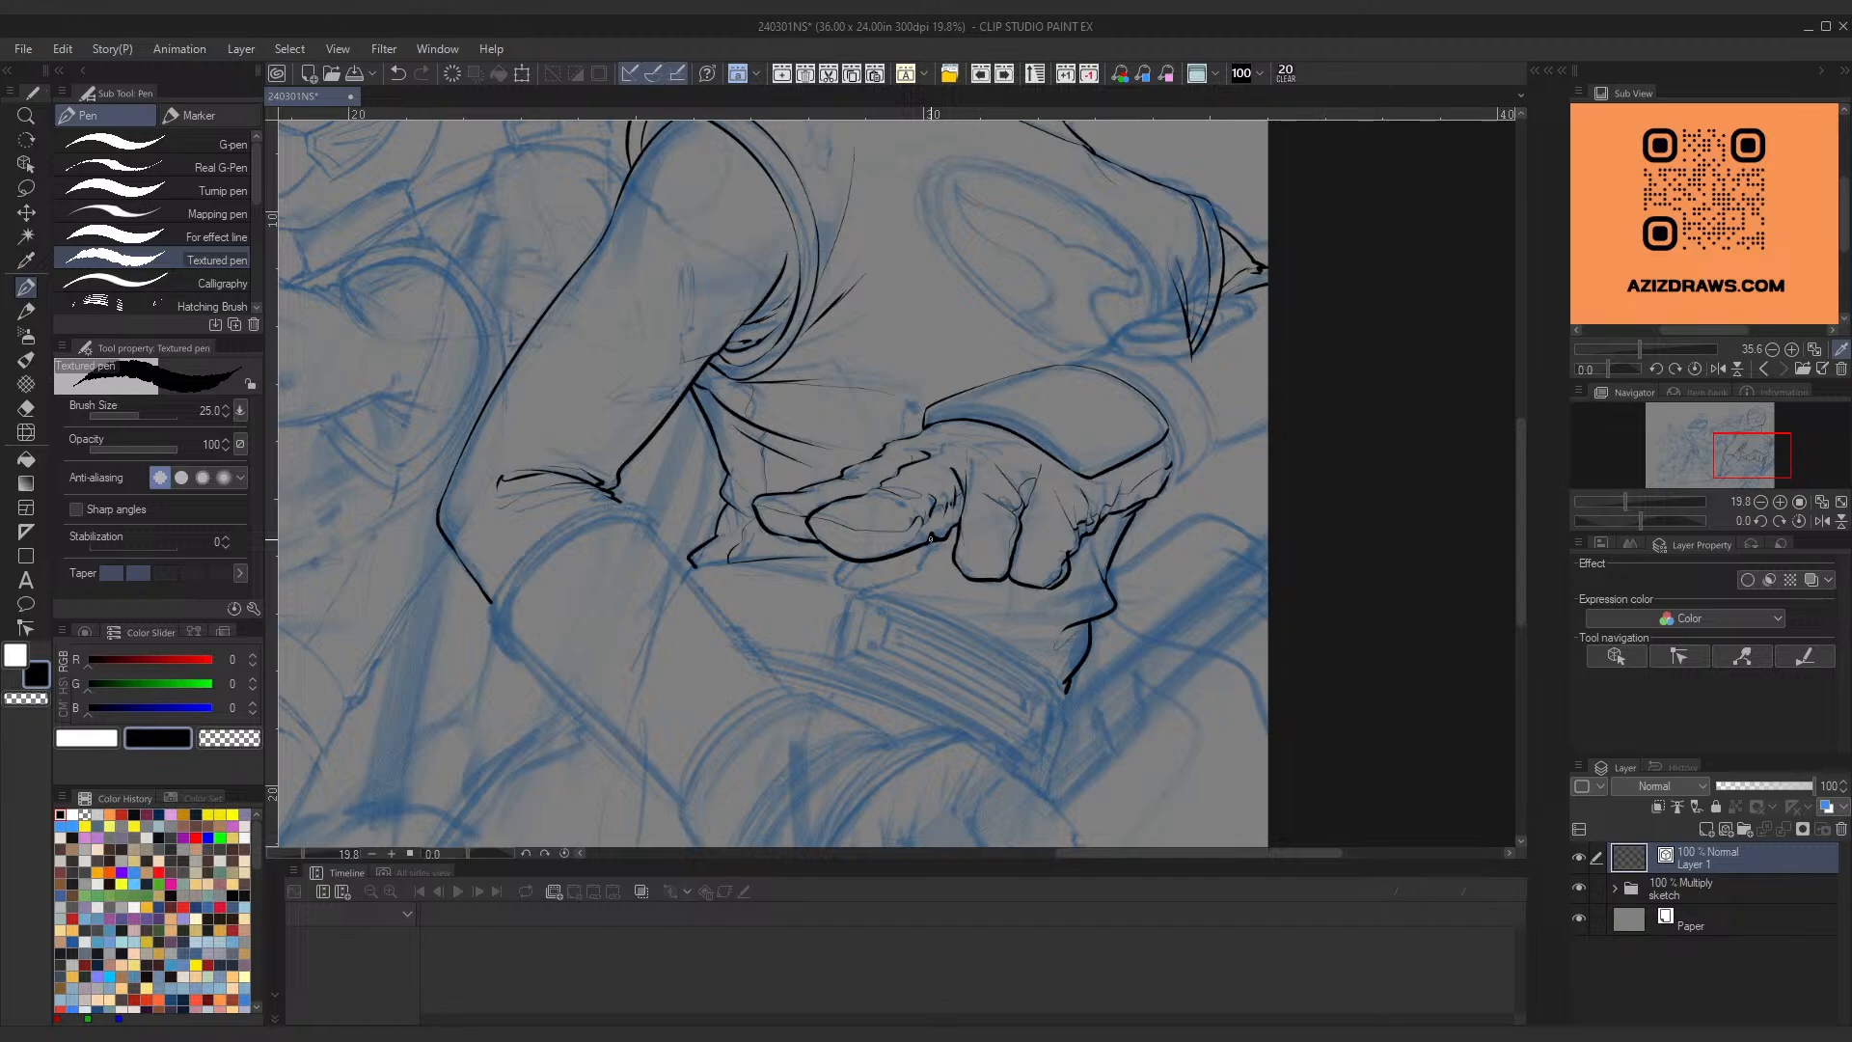
{"action": "scroll", "coordinate": [895, 461], "scroll_direction": "down", "scroll_amount": 5}
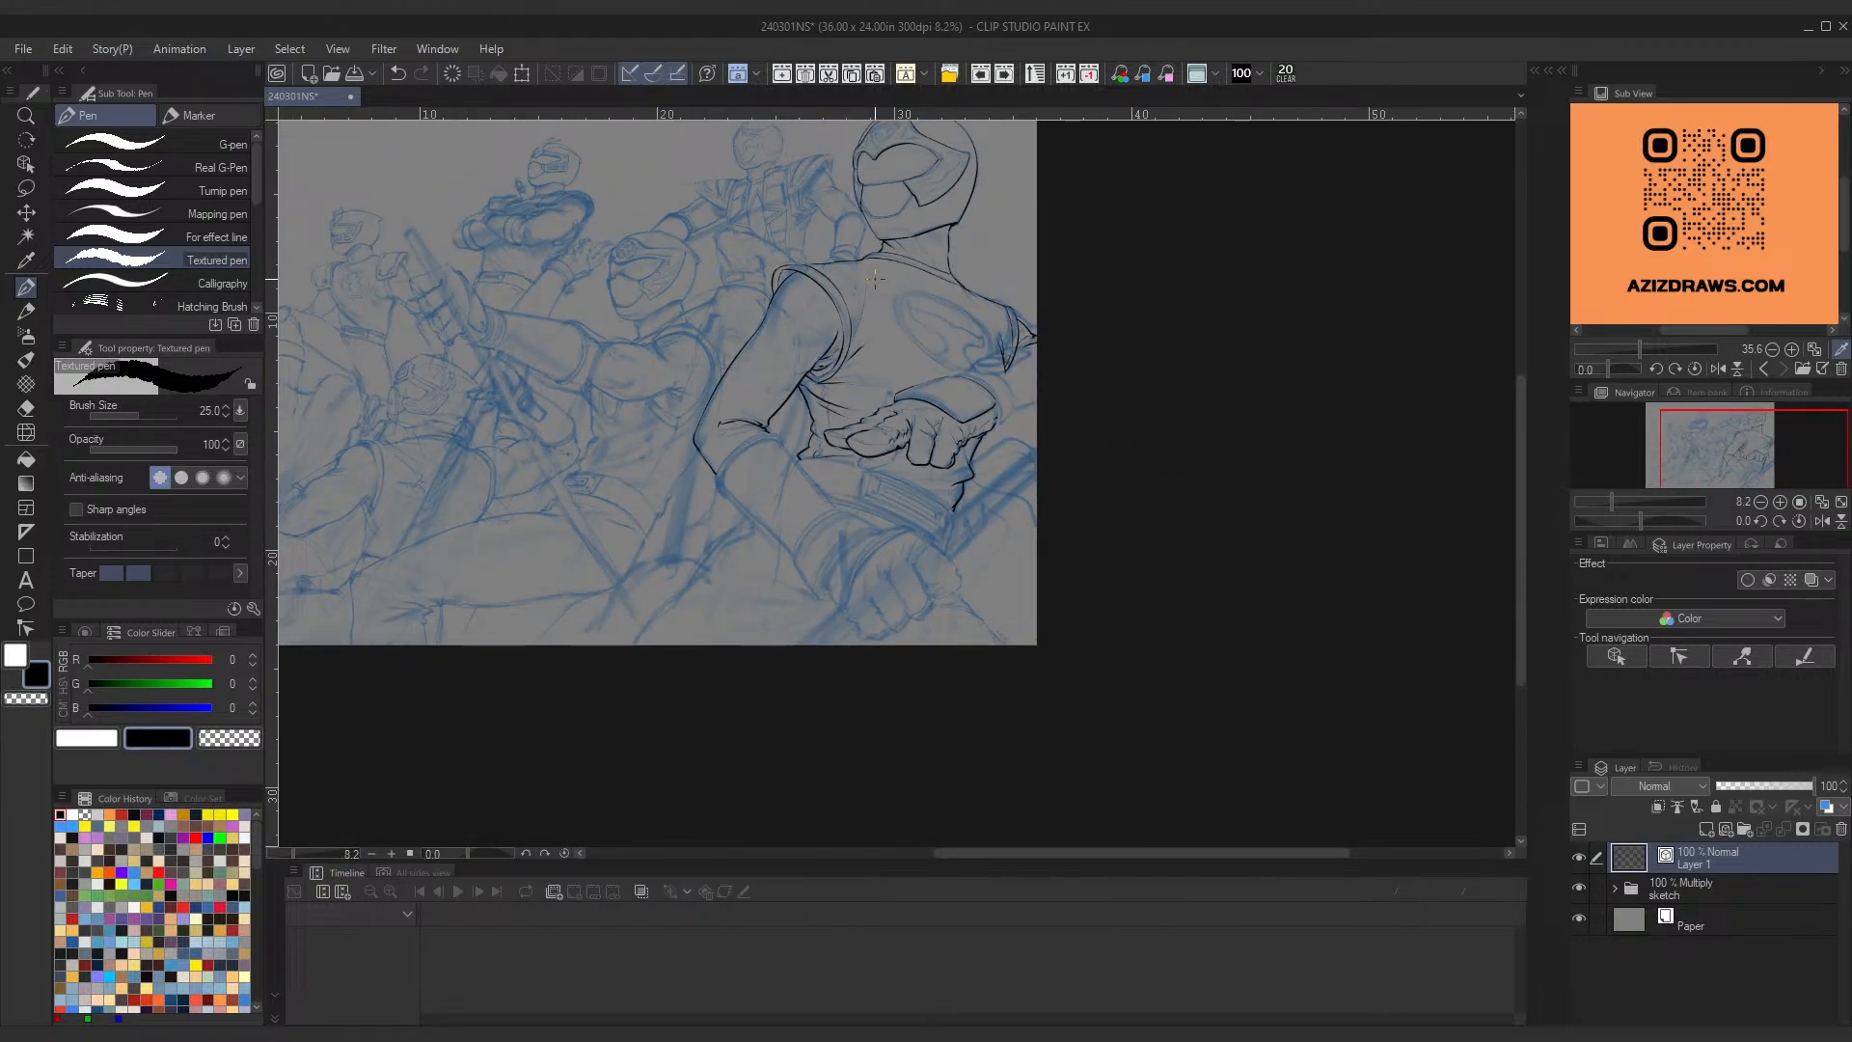
{"action": "scroll", "coordinate": [862, 308], "scroll_direction": "up", "scroll_amount": 6}
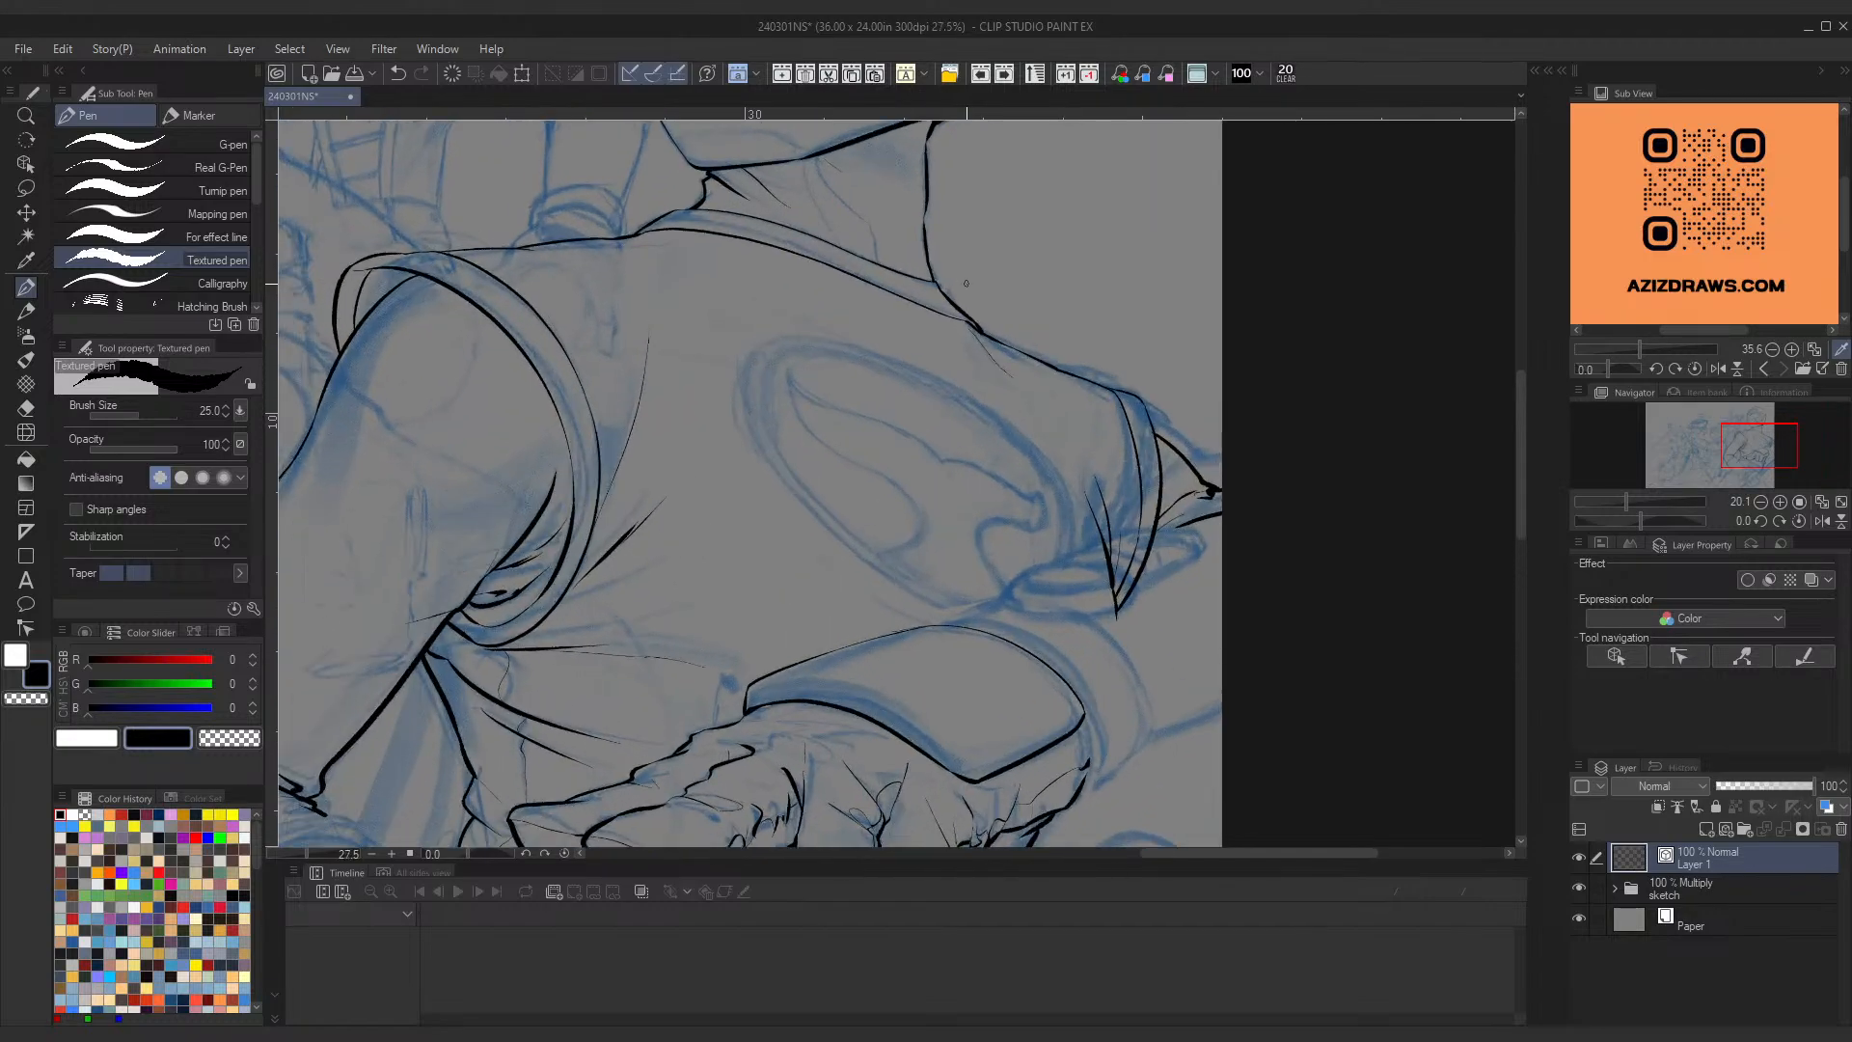
{"action": "scroll", "coordinate": [965, 284], "scroll_direction": "up", "scroll_amount": 4}
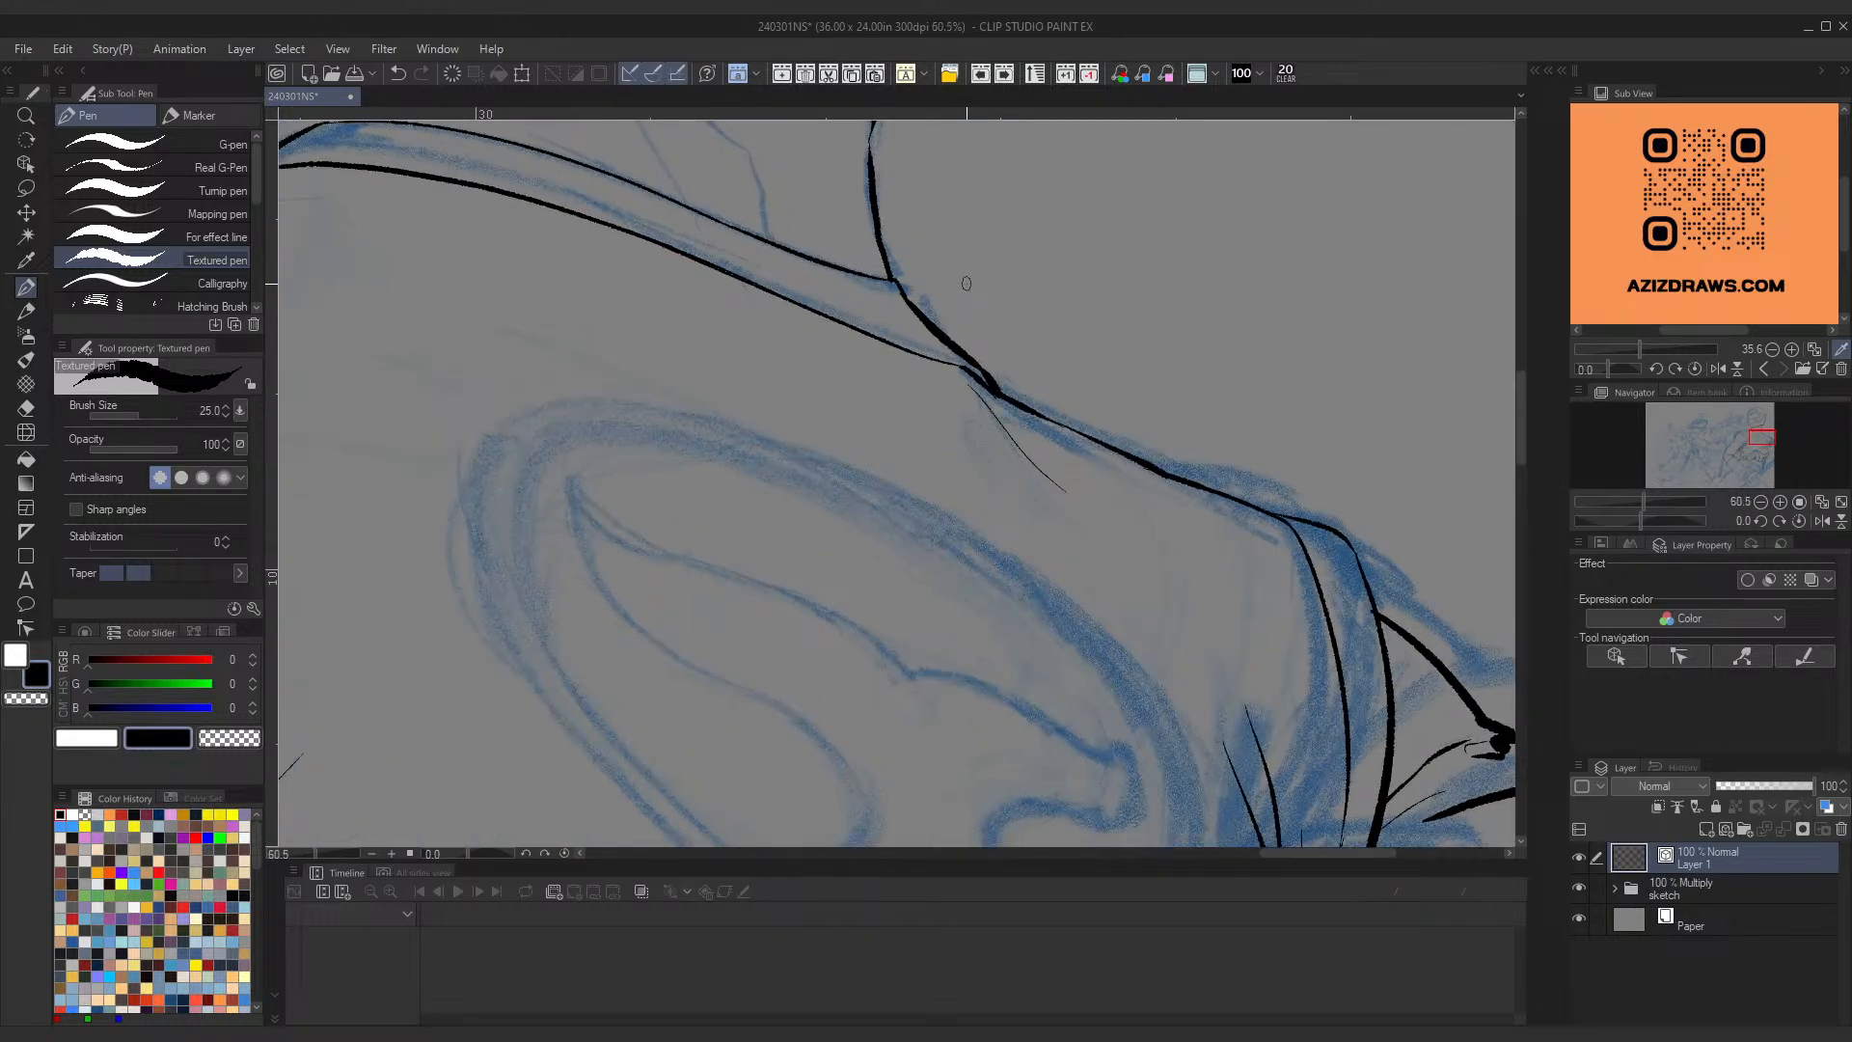
{"action": "scroll", "coordinate": [1032, 262], "scroll_direction": "down", "scroll_amount": 5}
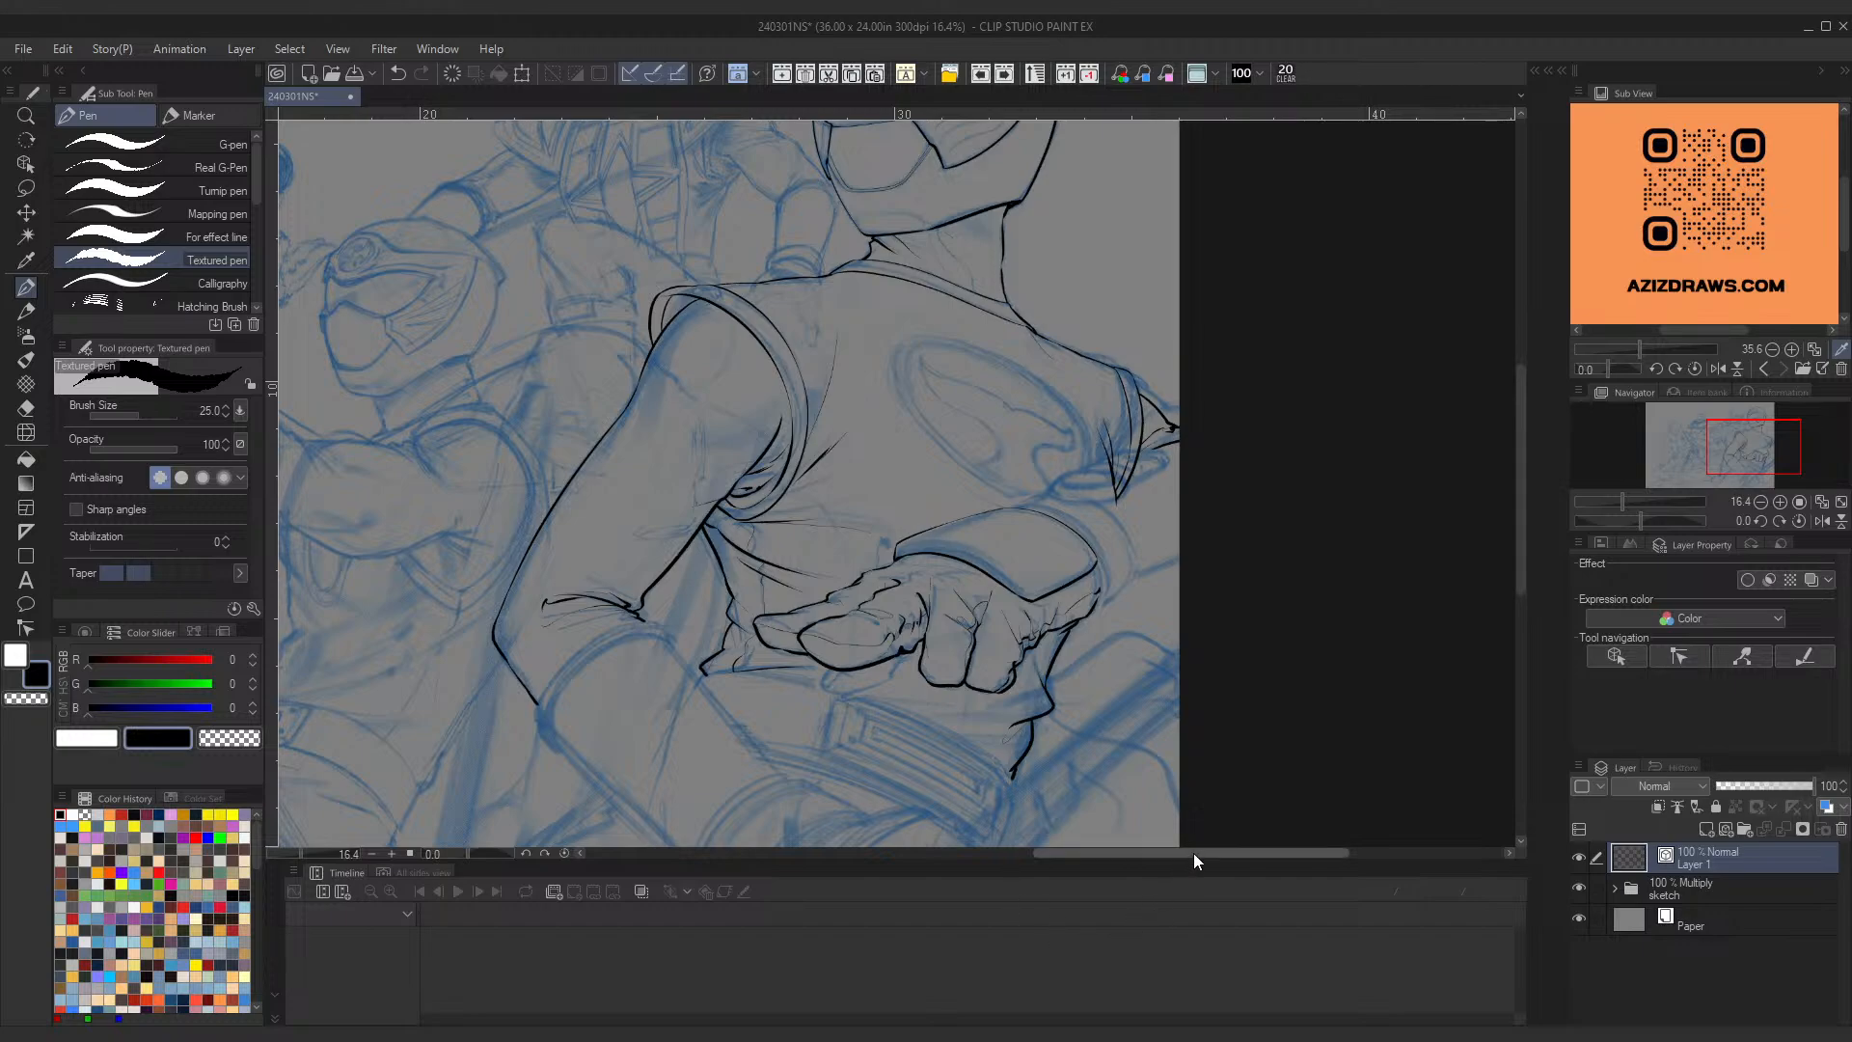
{"action": "left_click_drag", "start_coordinate": [1195, 853], "coordinate": [1213, 853]}
{"action": "scroll", "coordinate": [1003, 435], "scroll_direction": "up", "scroll_amount": 1}
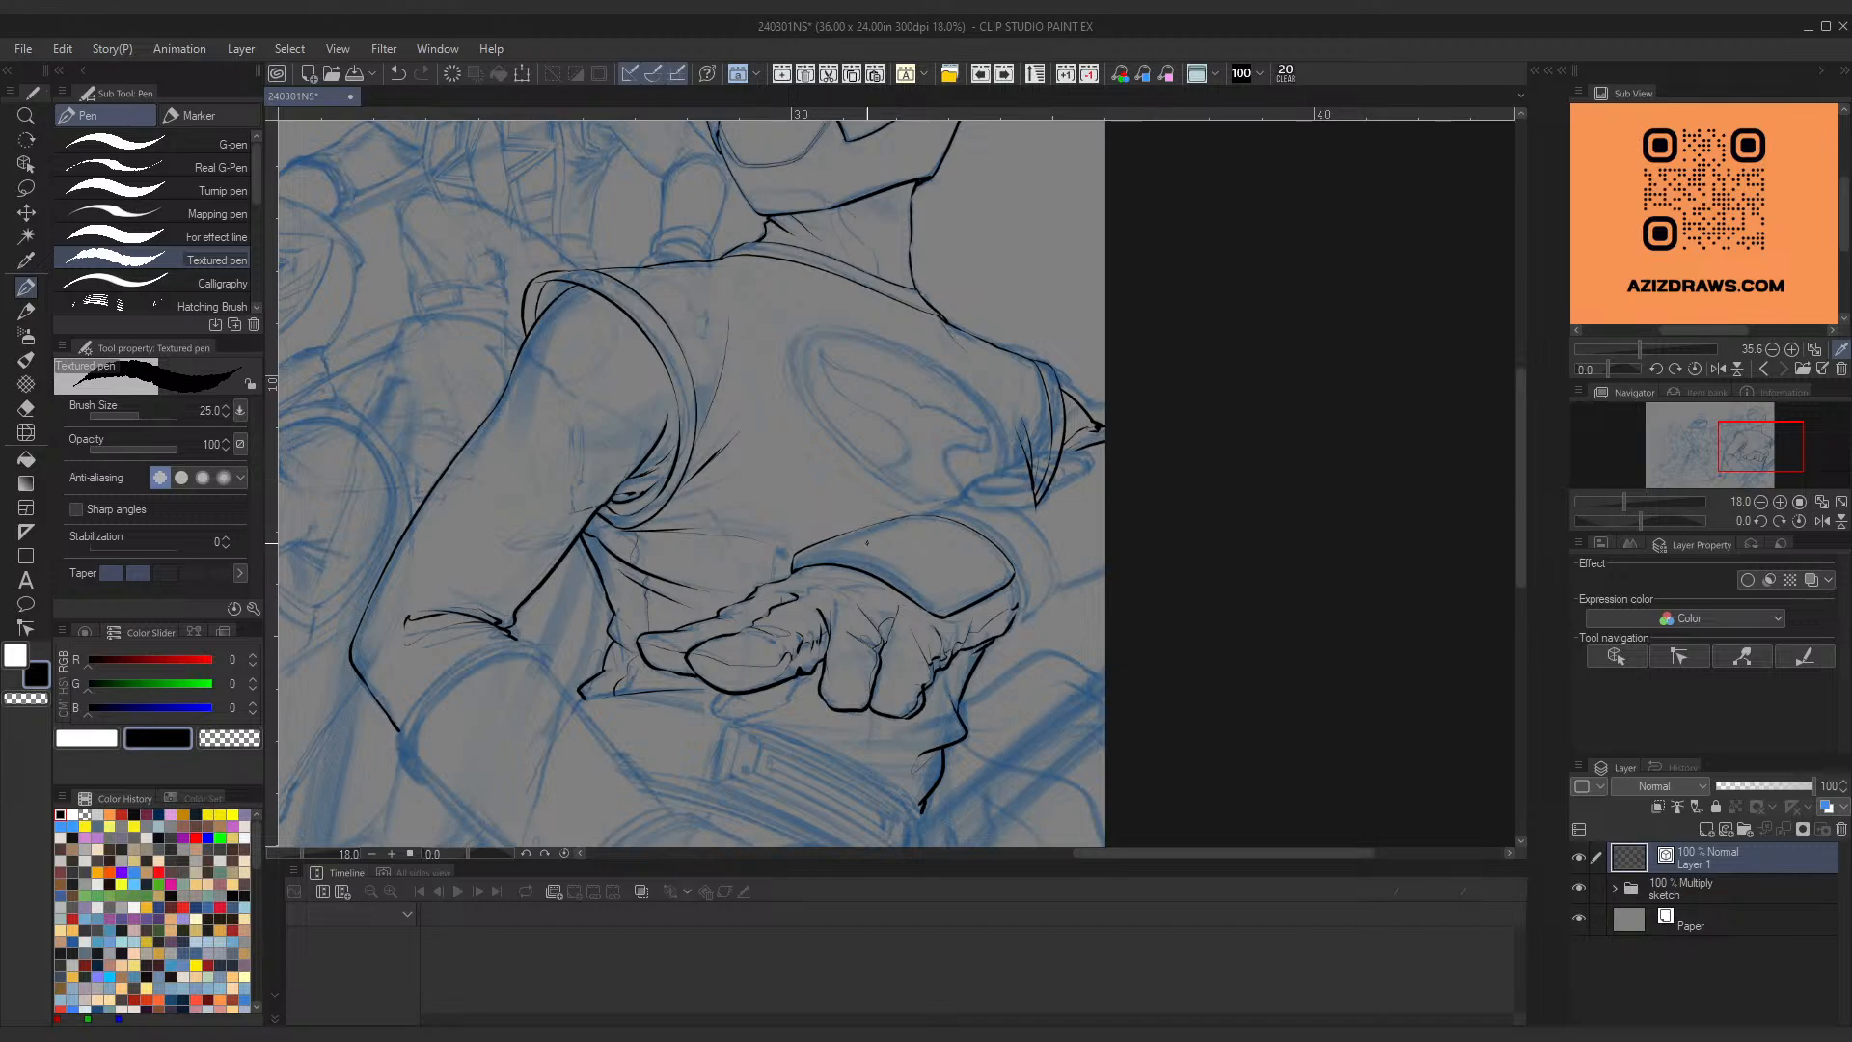
Step: Redraw the cuff's pointed corner near the fingers as a rounded, outward-bulging tip that blends into the long outer edge
{"action": "scroll", "coordinate": [866, 543], "scroll_direction": "up", "scroll_amount": 5}
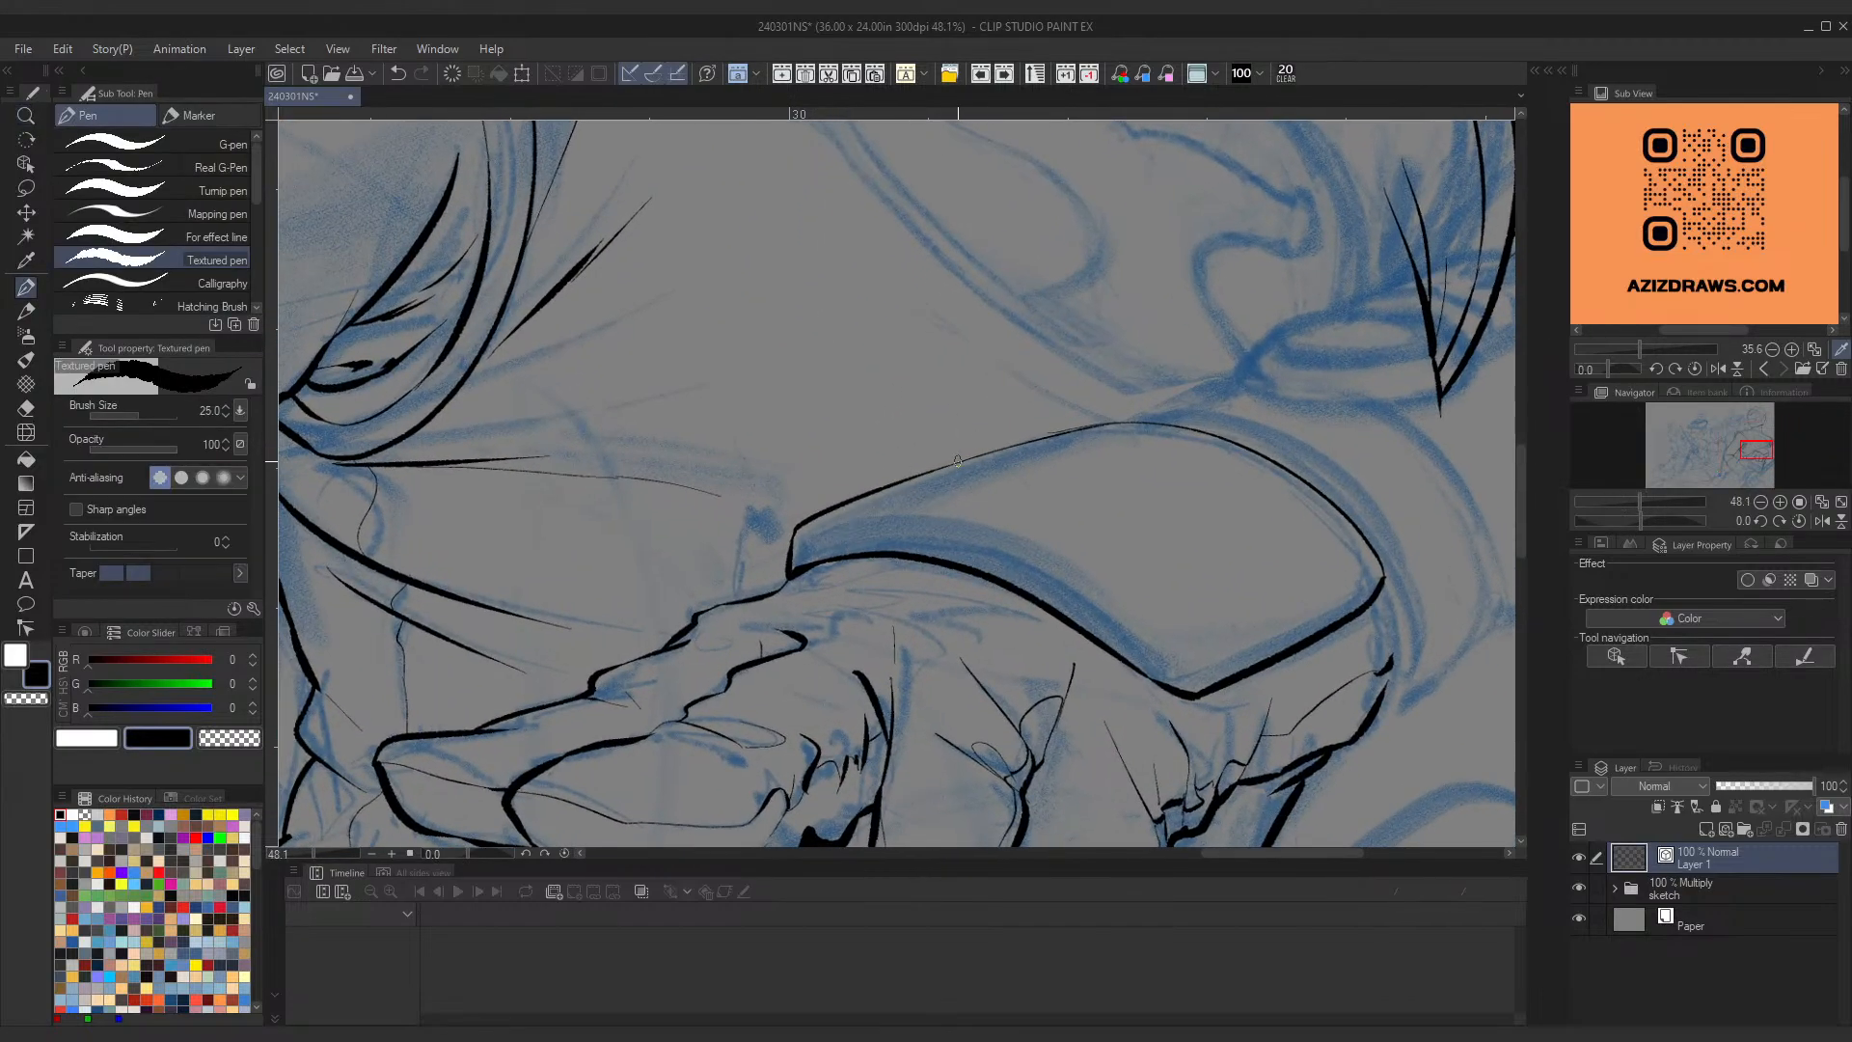
{"action": "mouse_move", "coordinate": [929, 473]}
{"action": "left_mouse_down"}
{"action": "mouse_move", "coordinate": [767, 528]}
{"action": "mouse_move", "coordinate": [779, 574]}
{"action": "mouse_move", "coordinate": [986, 447]}
{"action": "left_mouse_up"}
{"action": "key", "text": "ctrl+z"}
{"action": "key", "text": "ctrl+z"}
{"action": "mouse_move", "coordinate": [789, 583]}
{"action": "left_mouse_down"}
{"action": "mouse_move", "coordinate": [779, 497]}
{"action": "mouse_move", "coordinate": [949, 475]}
{"action": "mouse_move", "coordinate": [938, 459]}
{"action": "left_mouse_up"}
{"action": "key", "text": "ctrl+z"}
{"action": "key", "text": "ctrl+t"}
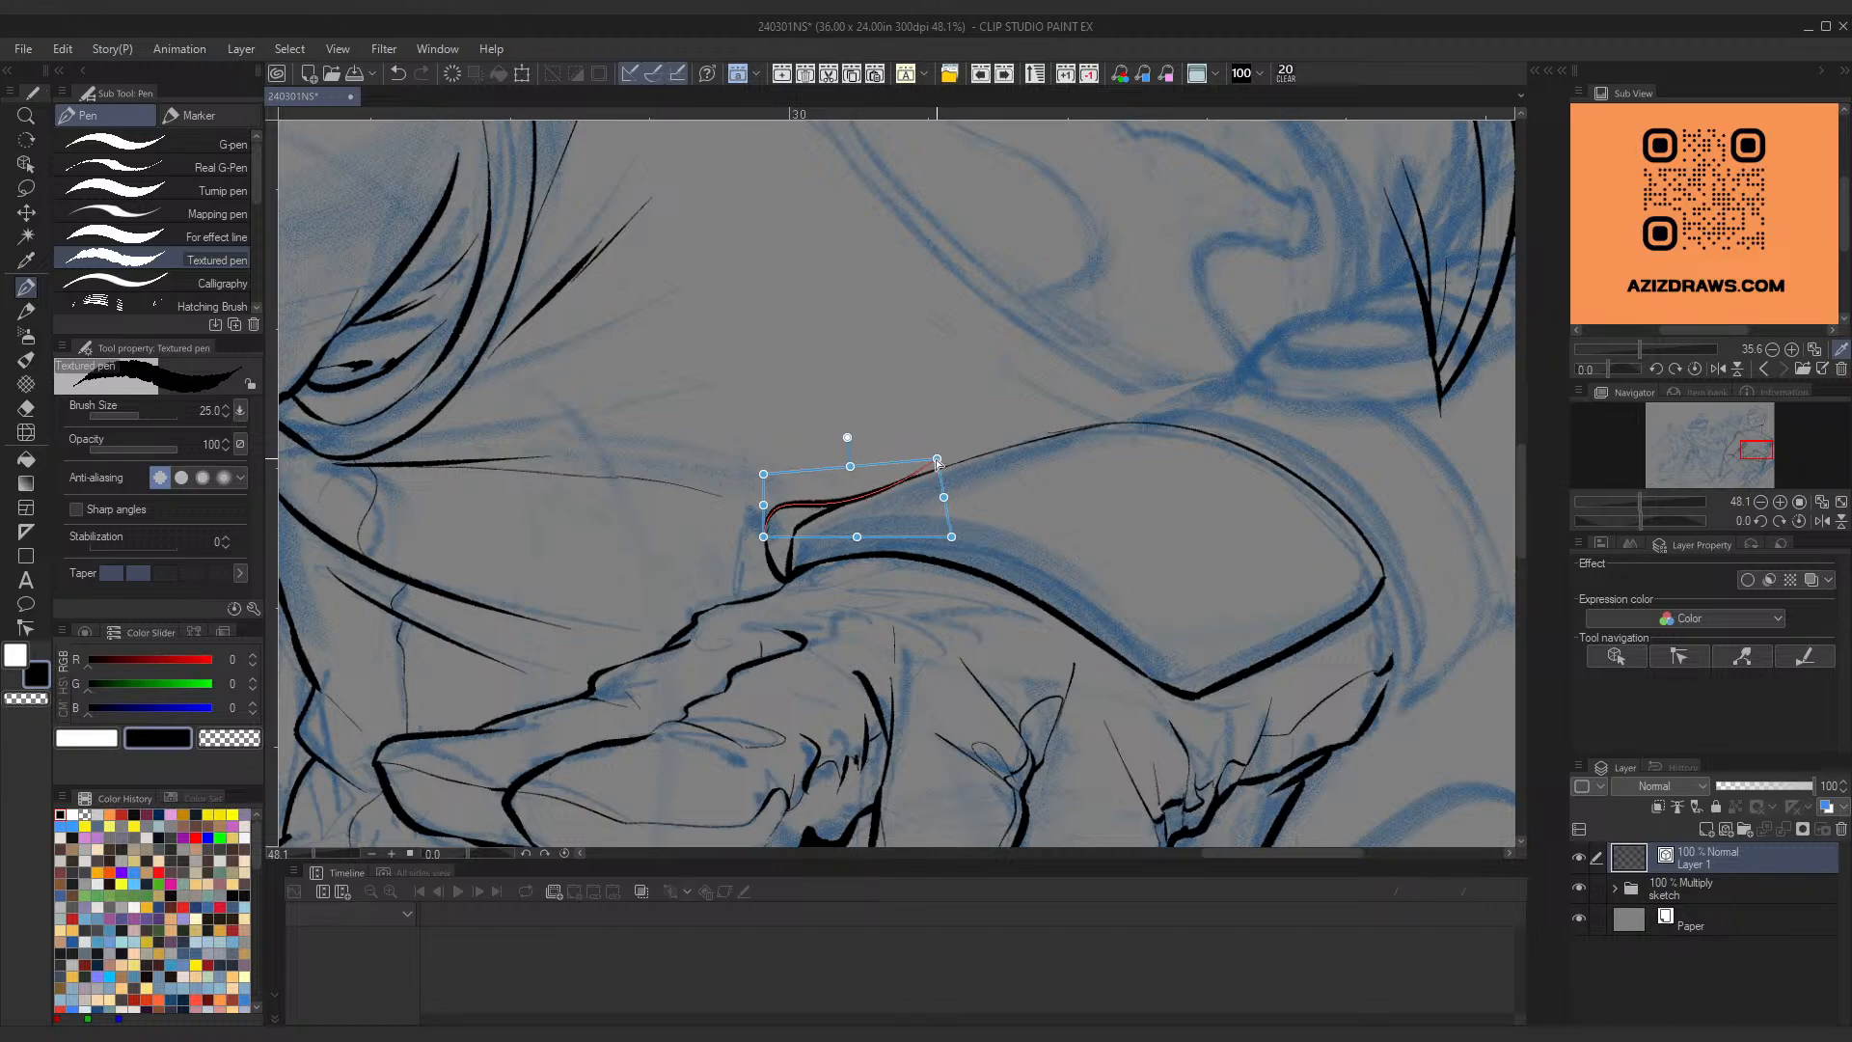
{"action": "key", "text": "Return"}
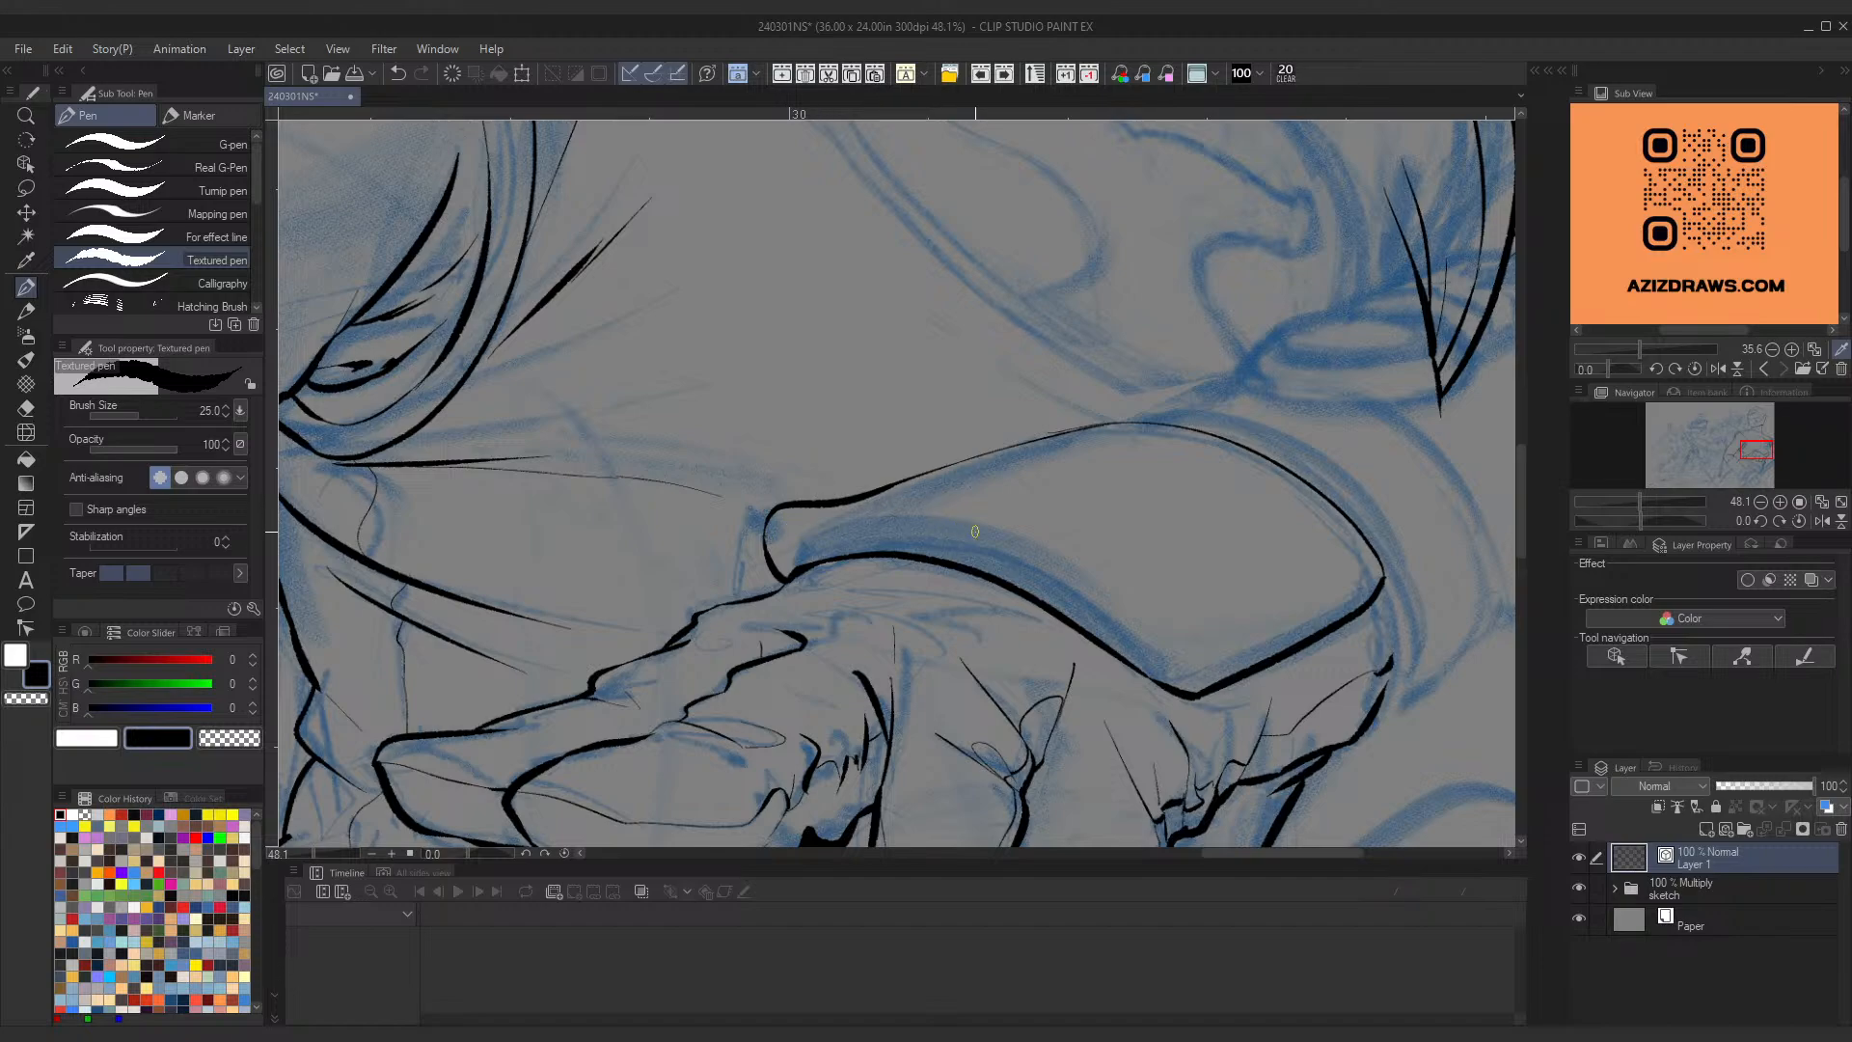
Step: Ink the wrist's outer edge from the glove cuff's far corner down to the heel of the hand
{"action": "left_click_drag", "start_coordinate": [1175, 660], "coordinate": [1293, 627]}
{"action": "key", "text": "ctrl+z"}
{"action": "scroll", "coordinate": [1124, 417], "scroll_direction": "down", "scroll_amount": 5}
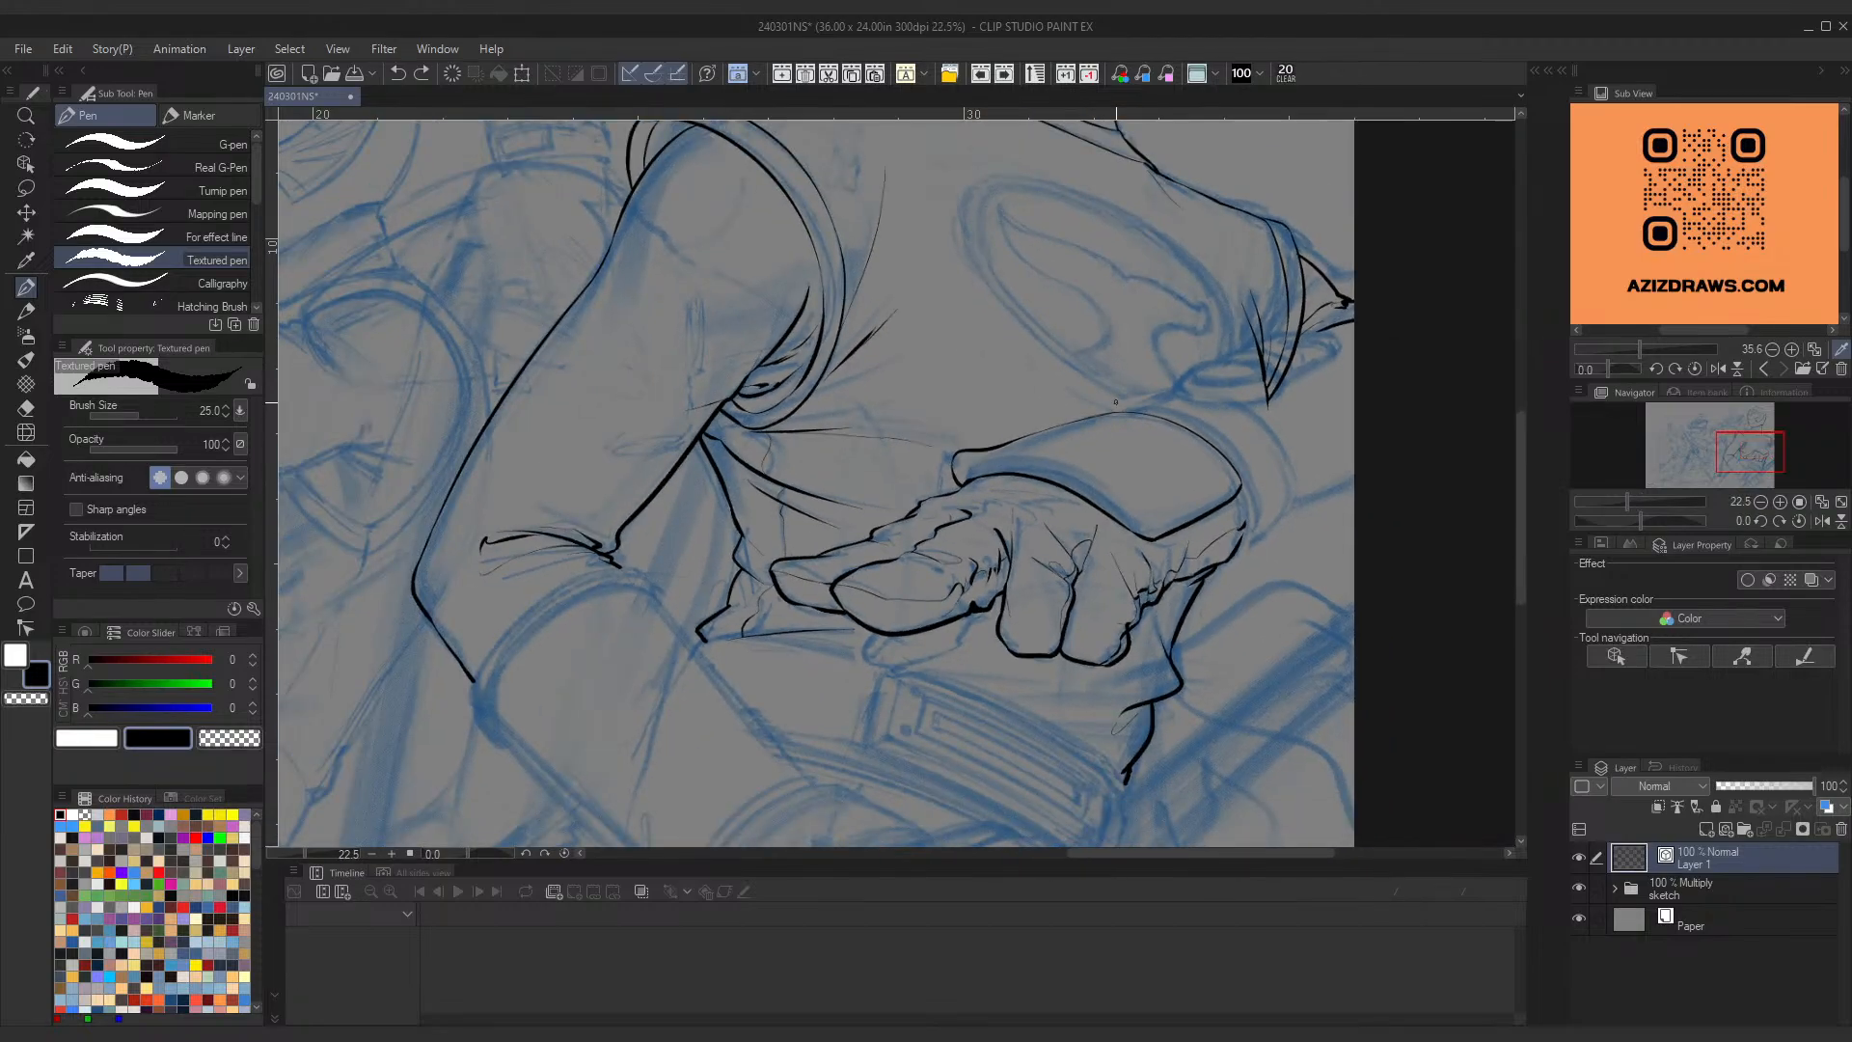
{"action": "scroll", "coordinate": [1108, 392], "scroll_direction": "up", "scroll_amount": 3}
{"action": "scroll", "coordinate": [1108, 392], "scroll_direction": "up", "scroll_amount": 1}
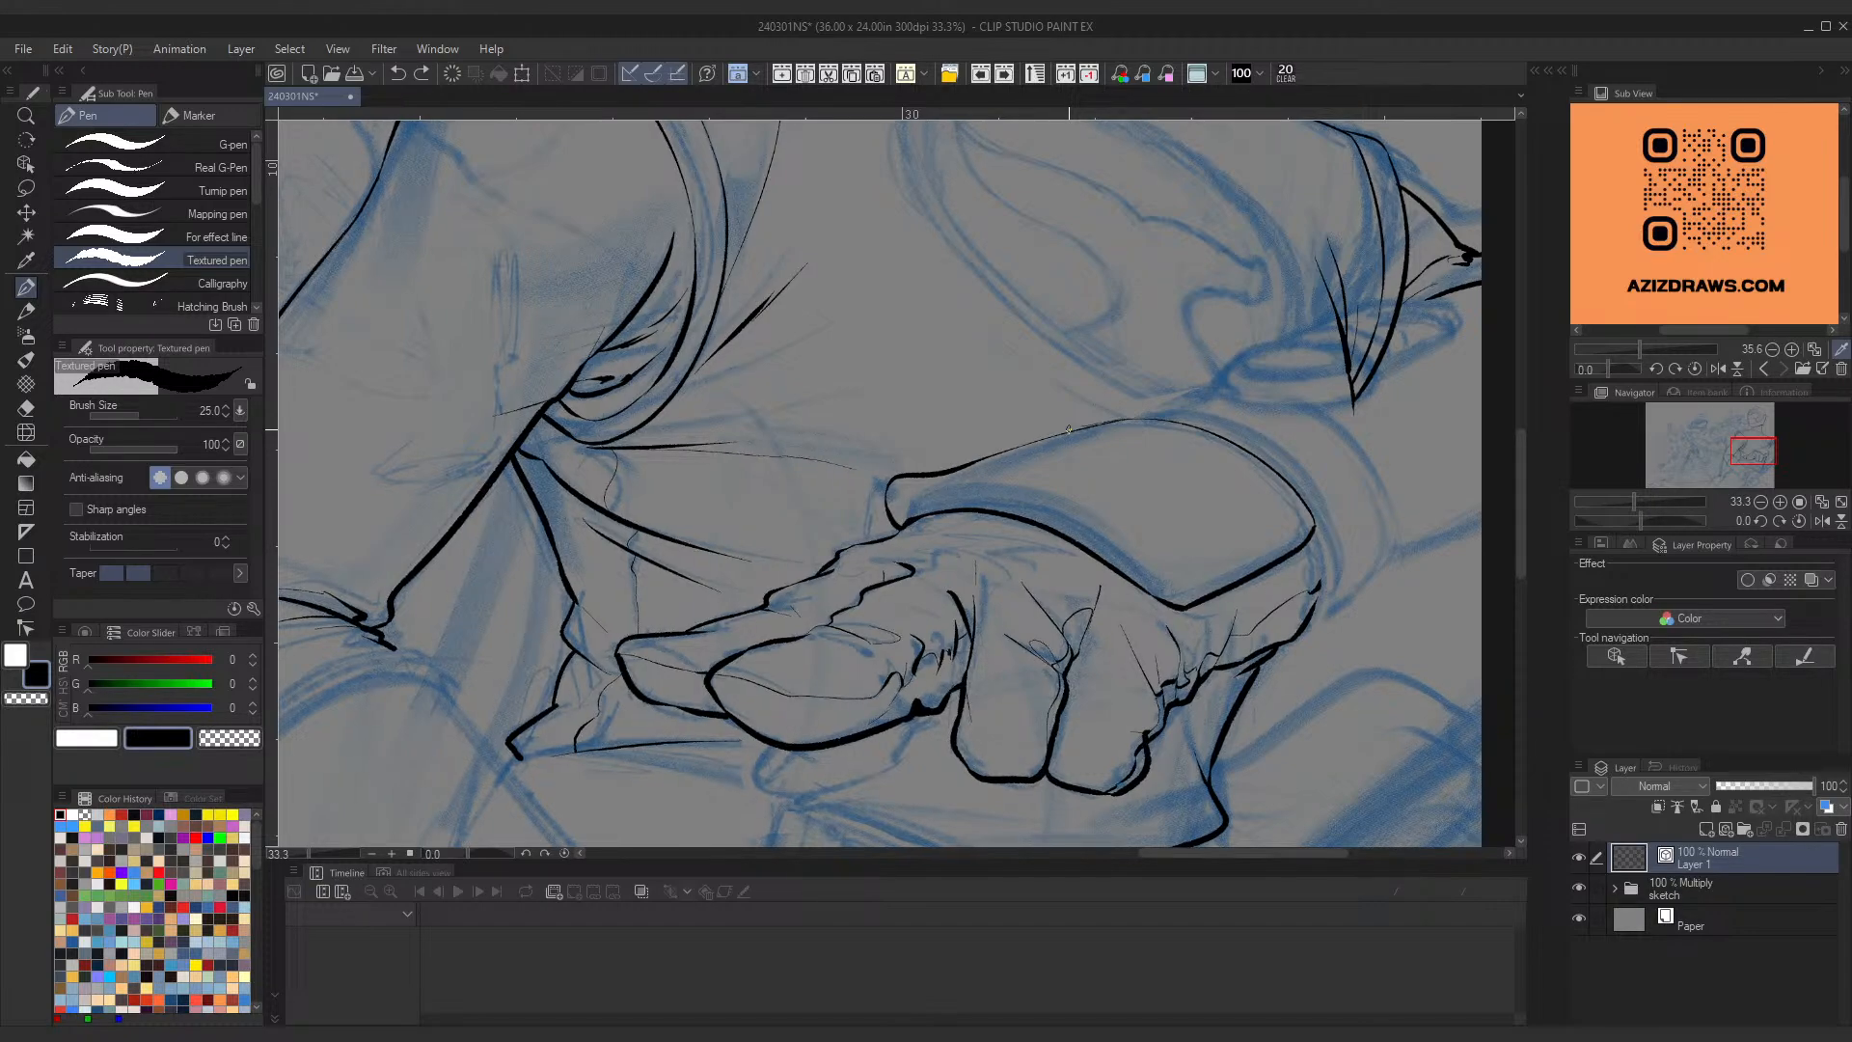
{"action": "scroll", "coordinate": [1298, 482], "scroll_direction": "up", "scroll_amount": 1}
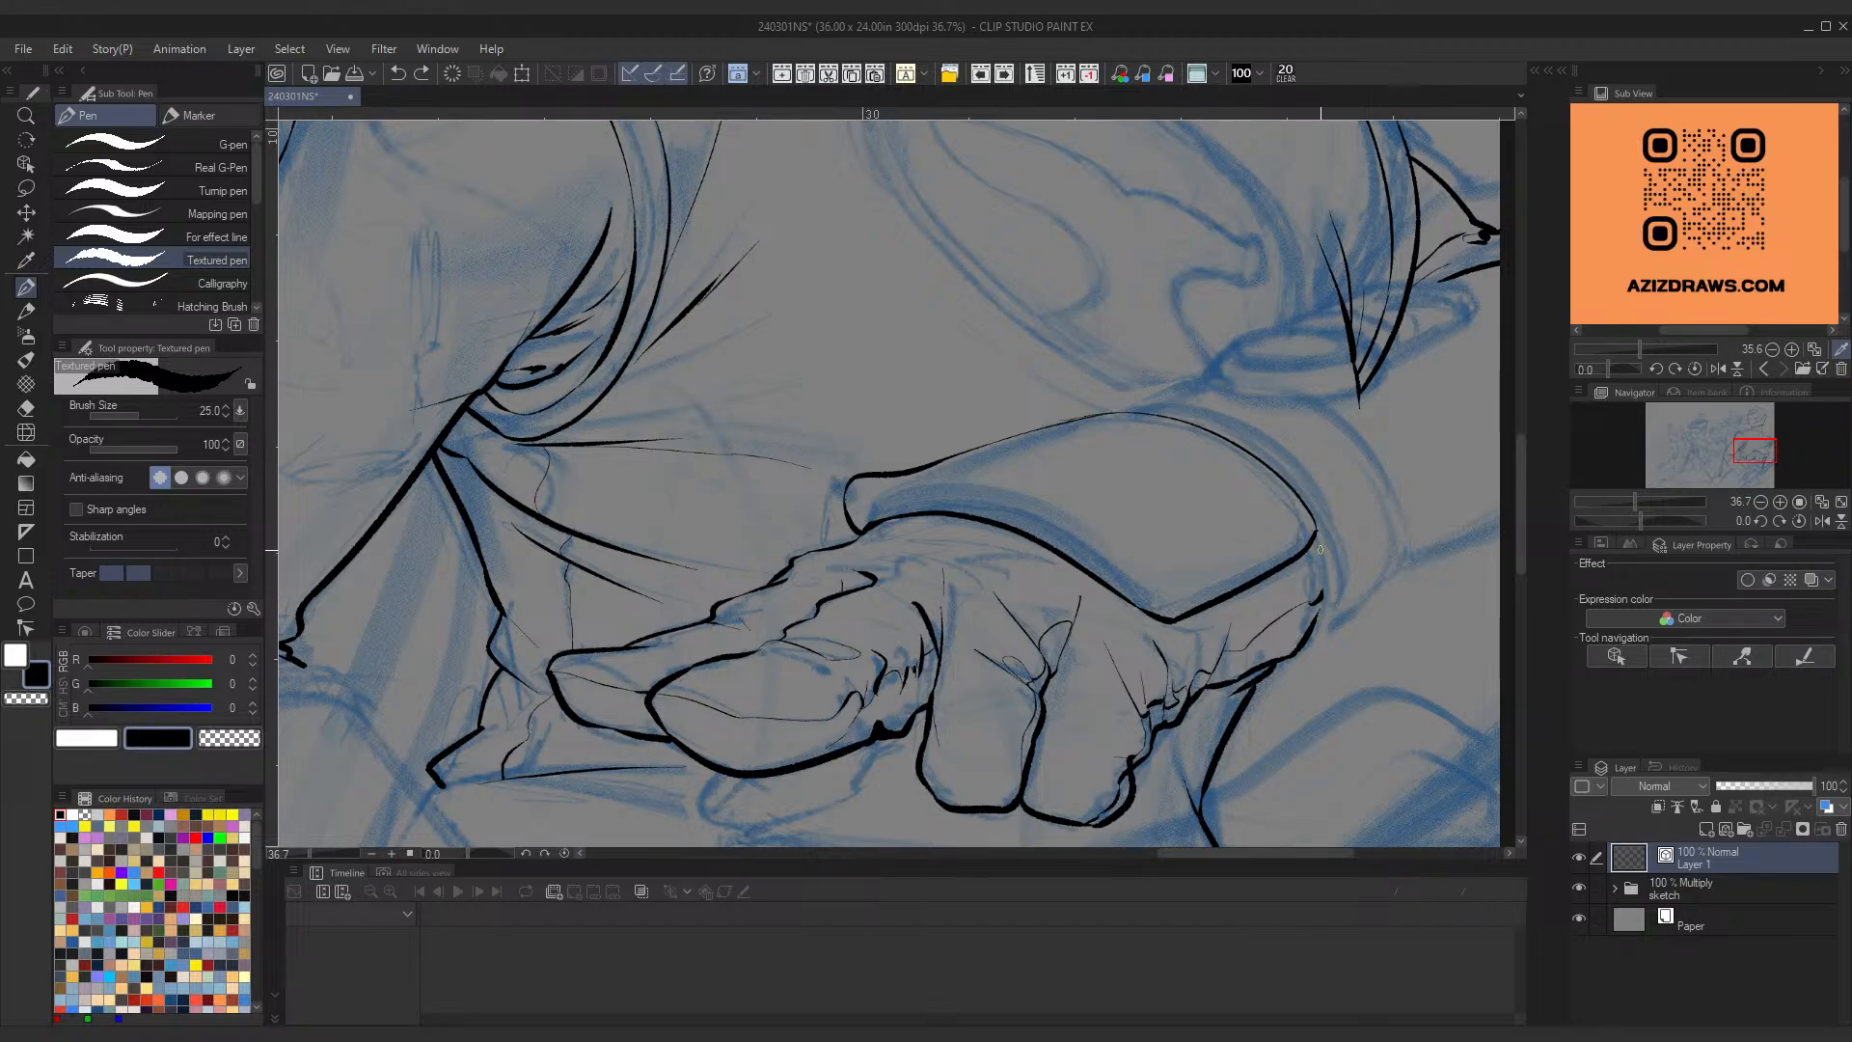
{"action": "left_click_drag", "start_coordinate": [1318, 533], "coordinate": [1323, 596]}
{"action": "key", "text": "ctrl+z"}
{"action": "left_click_drag", "start_coordinate": [1317, 533], "coordinate": [1323, 596]}
{"action": "mouse_move", "coordinate": [1315, 524]}
{"action": "left_mouse_down"}
{"action": "mouse_move", "coordinate": [1337, 597]}
{"action": "mouse_move", "coordinate": [1314, 629]}
{"action": "left_mouse_up"}
{"action": "key", "text": "ctrl+space"}
{"action": "left_click_drag", "start_coordinate": [1328, 530], "coordinate": [1269, 565]}
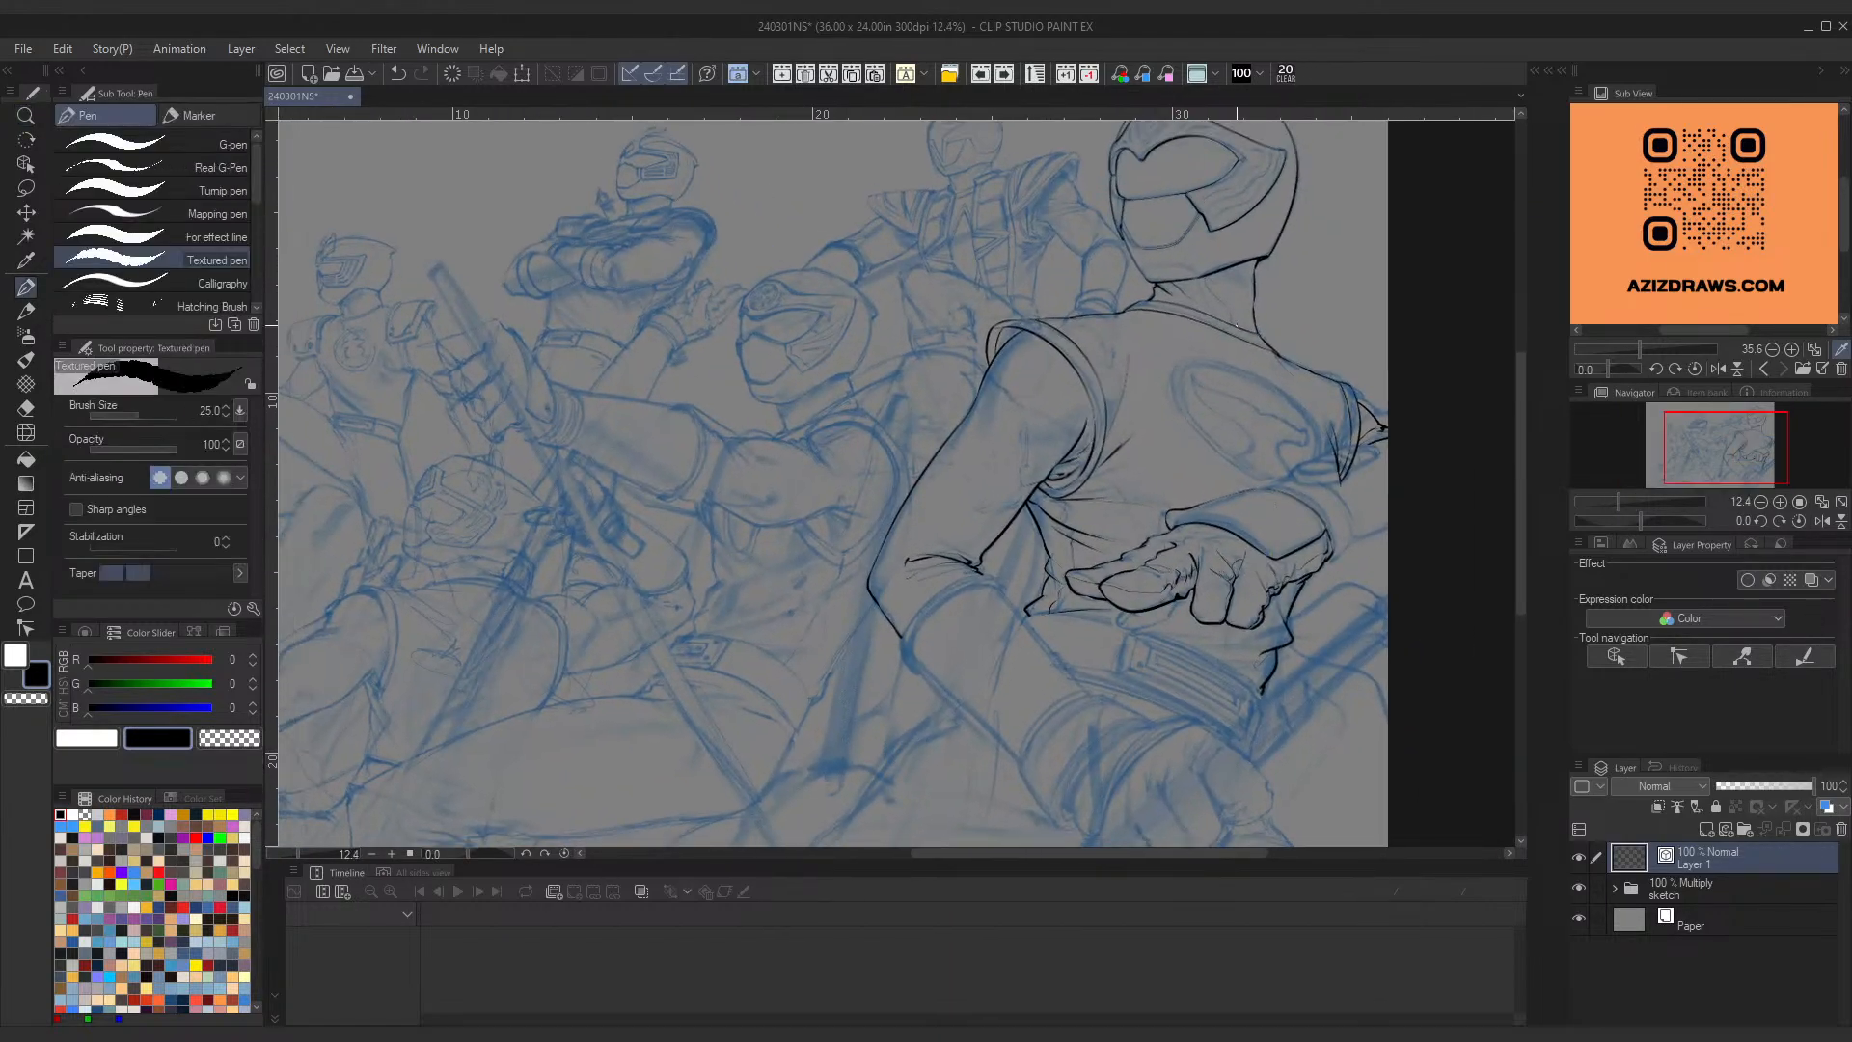
{"action": "key", "text": "space"}
{"action": "left_click_drag", "start_coordinate": [1361, 518], "coordinate": [1229, 472]}
{"action": "key", "text": "ctrl+space"}
{"action": "mouse_move", "coordinate": [1145, 517]}
{"action": "left_mouse_down"}
{"action": "mouse_move", "coordinate": [1206, 499]}
{"action": "mouse_move", "coordinate": [1203, 553]}
{"action": "mouse_move", "coordinate": [1273, 545]}
{"action": "left_mouse_up"}
{"action": "key", "text": "ctrl+z"}
{"action": "left_click_drag", "start_coordinate": [1157, 610], "coordinate": [1273, 556]}
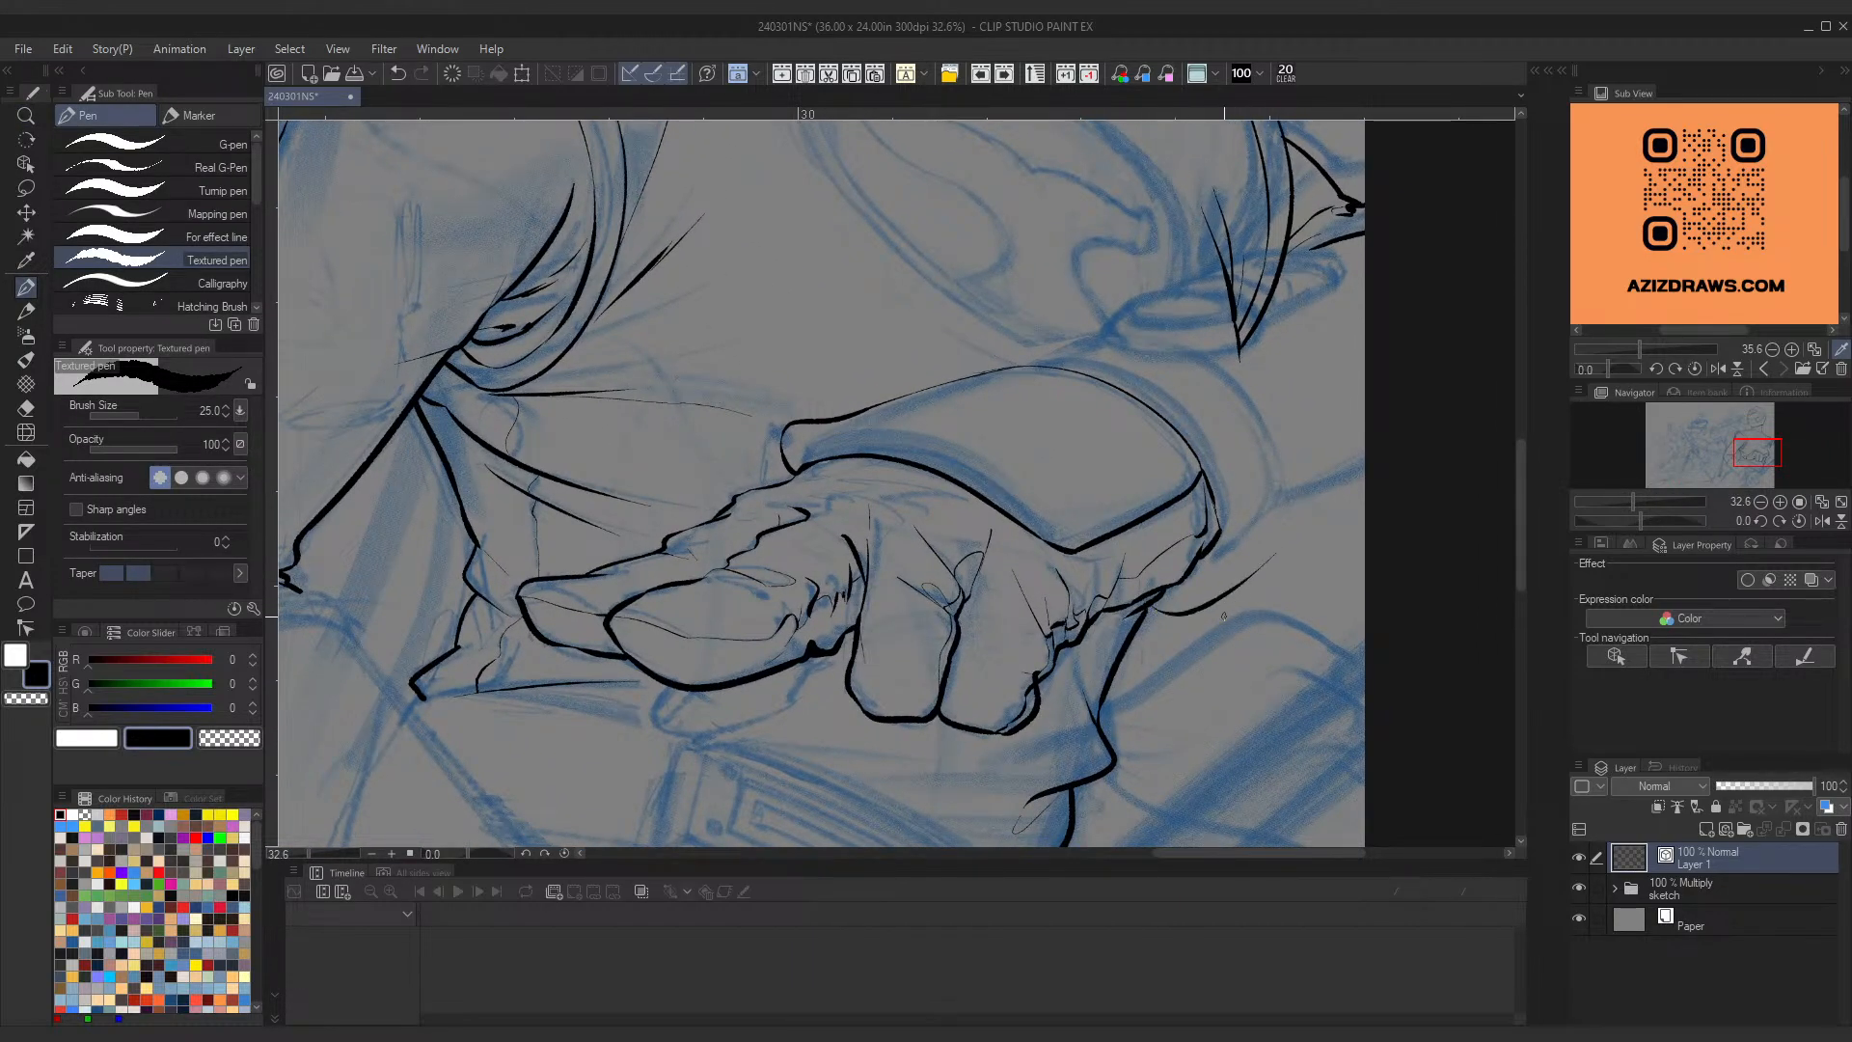
{"action": "key", "text": "ctrl+z"}
{"action": "mouse_move", "coordinate": [1160, 610]}
{"action": "left_mouse_down"}
{"action": "mouse_move", "coordinate": [1198, 613]}
{"action": "mouse_move", "coordinate": [1251, 575]}
{"action": "left_mouse_up"}
{"action": "key", "text": "ctrl+z"}
Step: Adjust the end of the cuff's outer vector curve with the Object tool so it overlaps the adjoining line smoothly
{"action": "left_click", "coordinate": [26, 164]}
{"action": "left_click", "coordinate": [921, 403]}
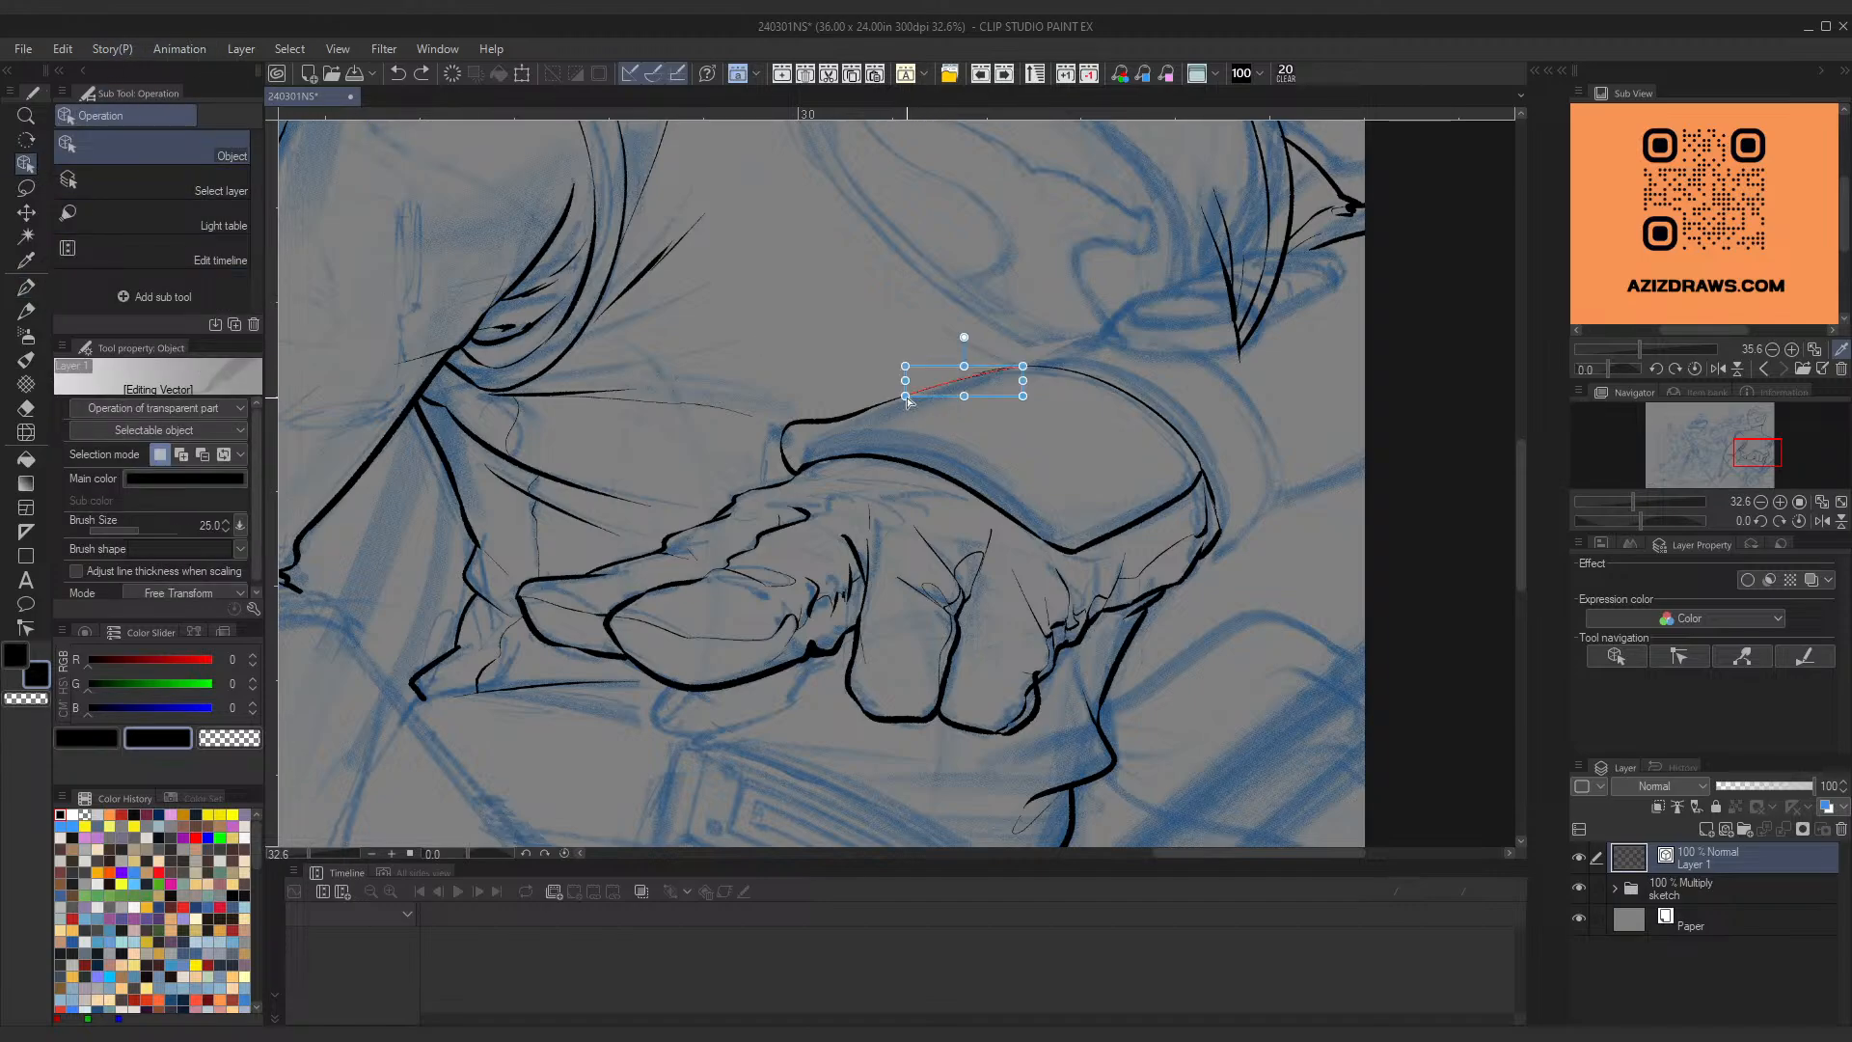
{"action": "scroll", "coordinate": [1052, 386], "scroll_direction": "up", "scroll_amount": 5}
{"action": "left_click", "coordinate": [992, 317]}
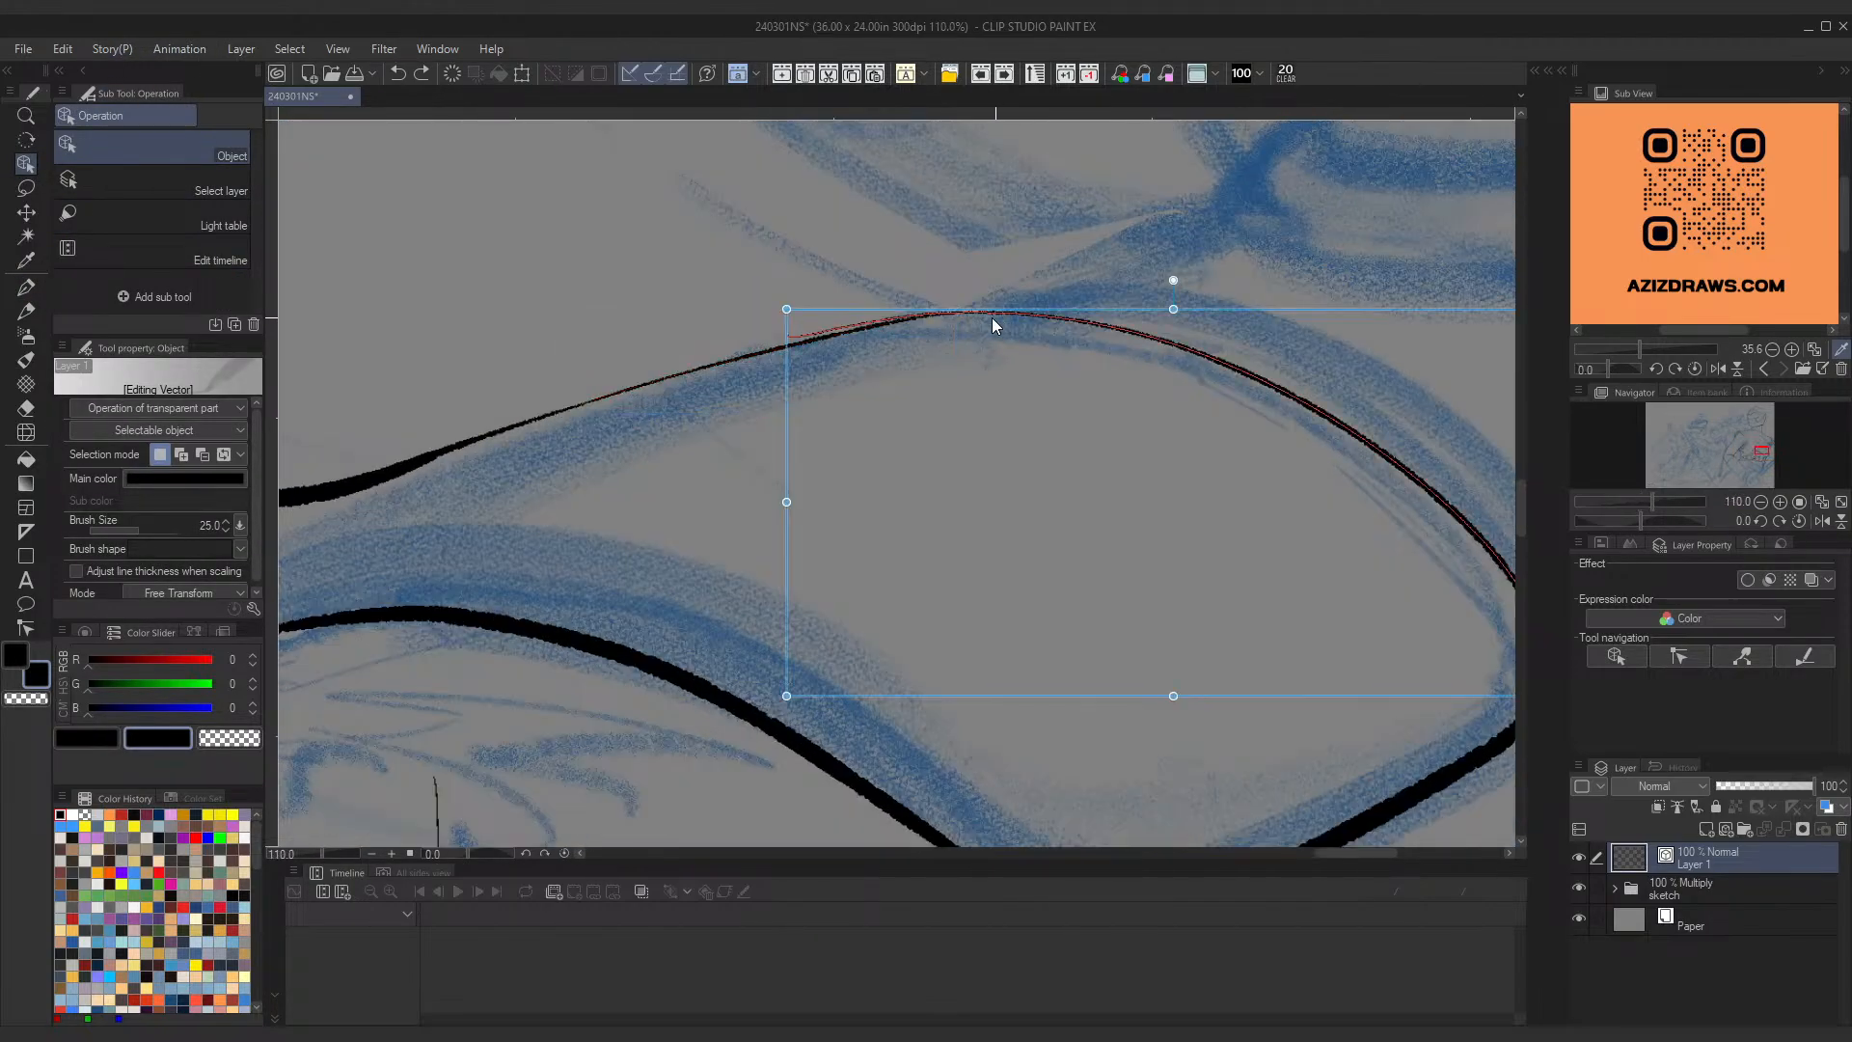
{"action": "left_click_drag", "start_coordinate": [788, 310], "coordinate": [797, 313]}
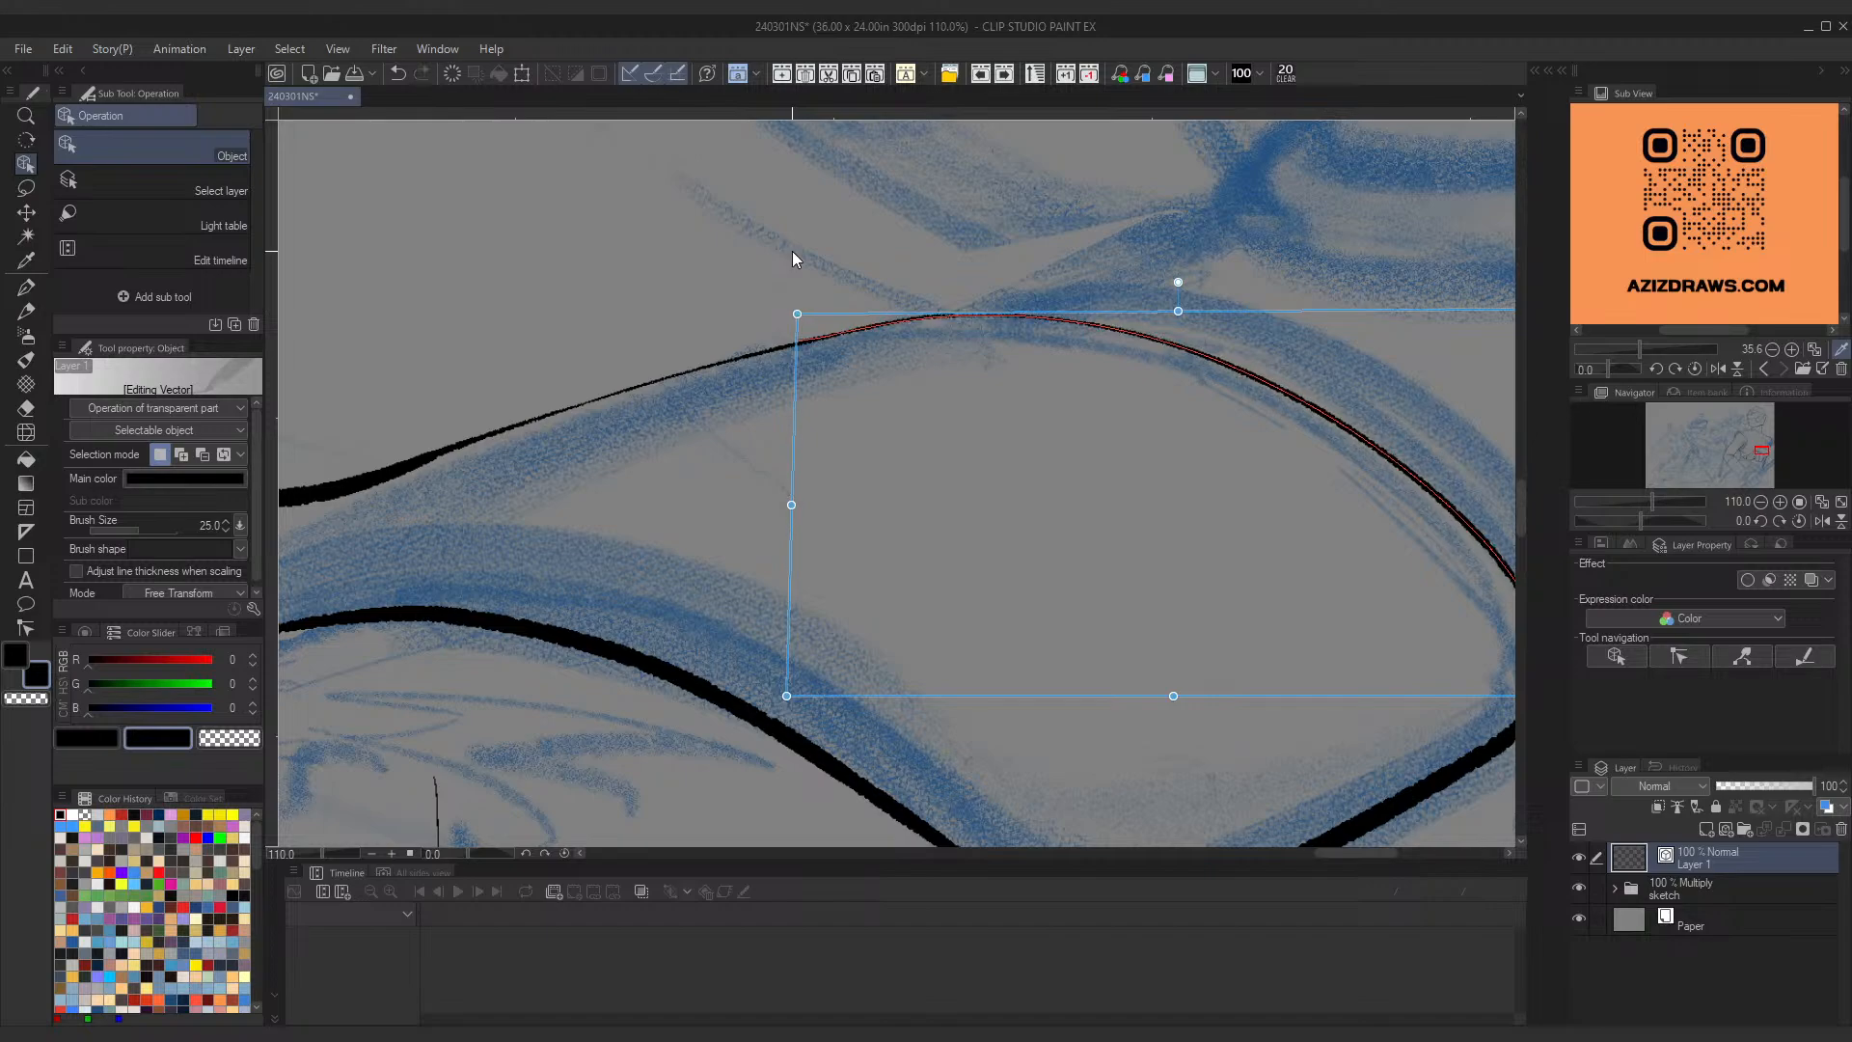
{"action": "left_click", "coordinate": [791, 251]}
{"action": "scroll", "coordinate": [791, 252], "scroll_direction": "down", "scroll_amount": 4}
{"action": "scroll", "coordinate": [877, 277], "scroll_direction": "up", "scroll_amount": 1}
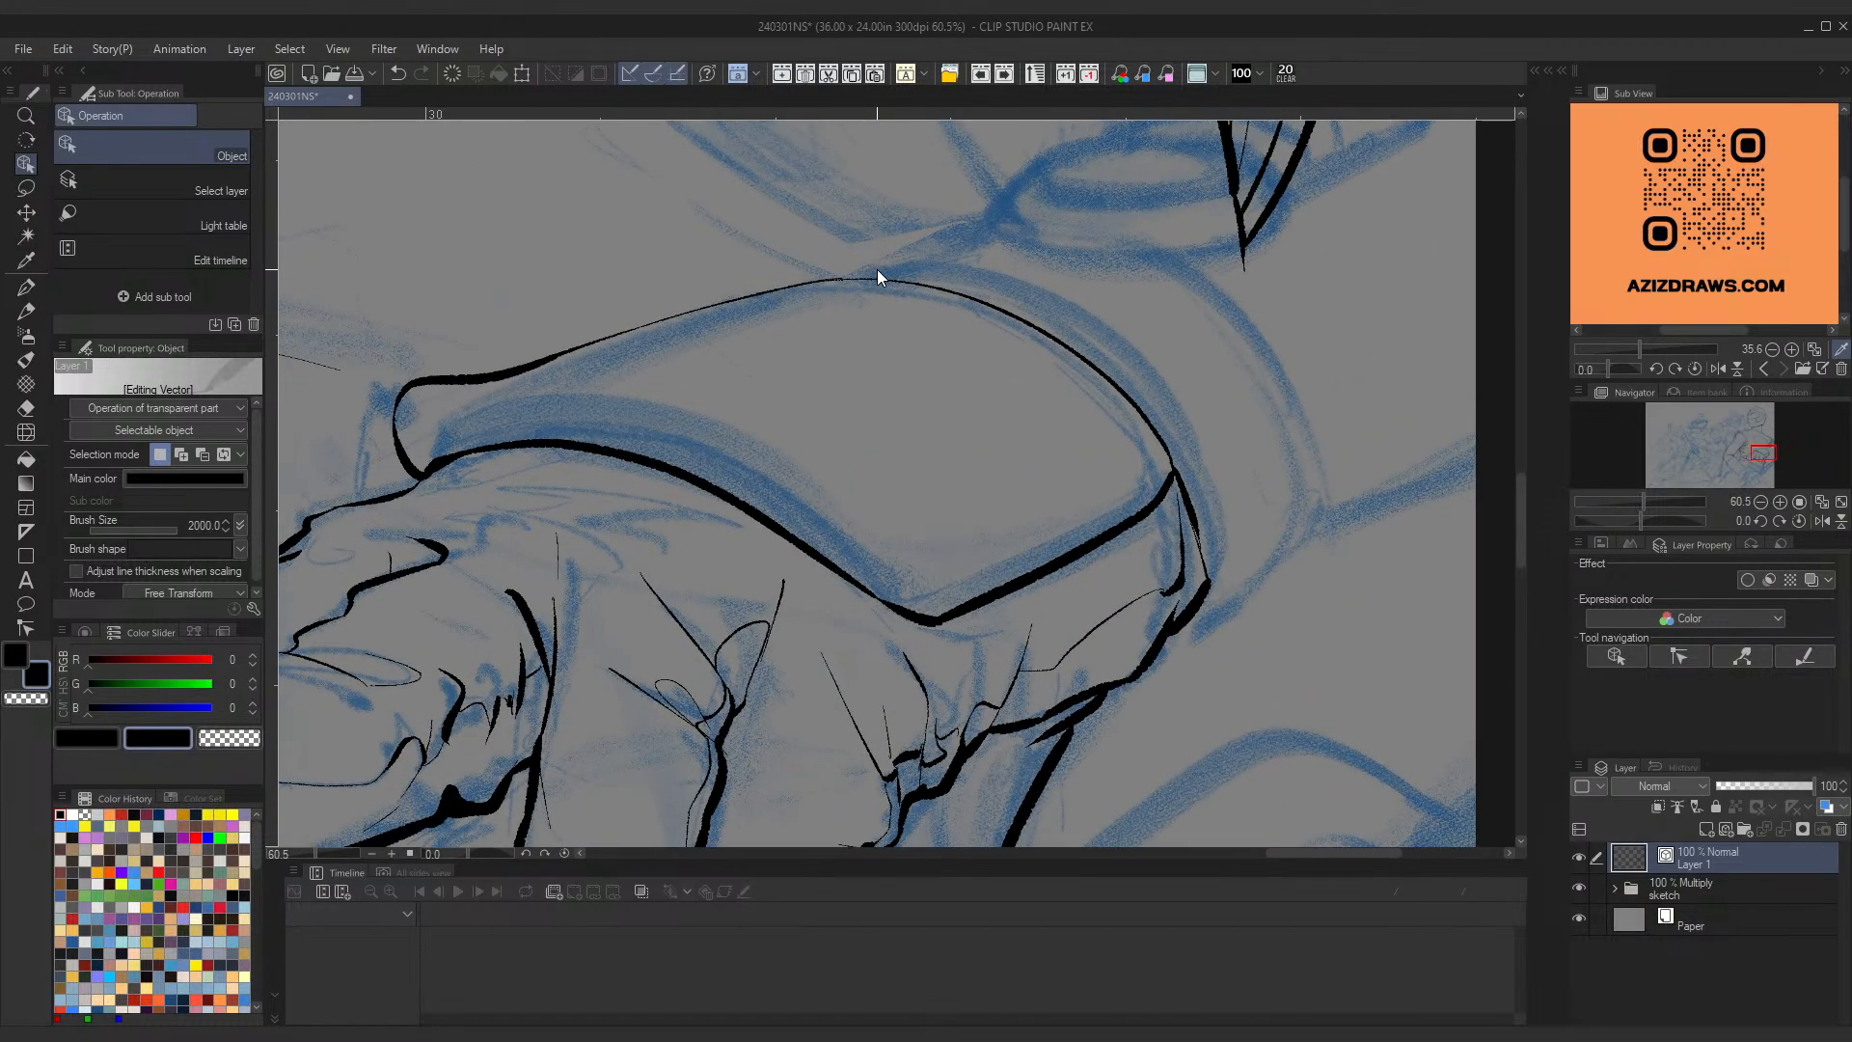
{"action": "left_click", "coordinate": [877, 277]}
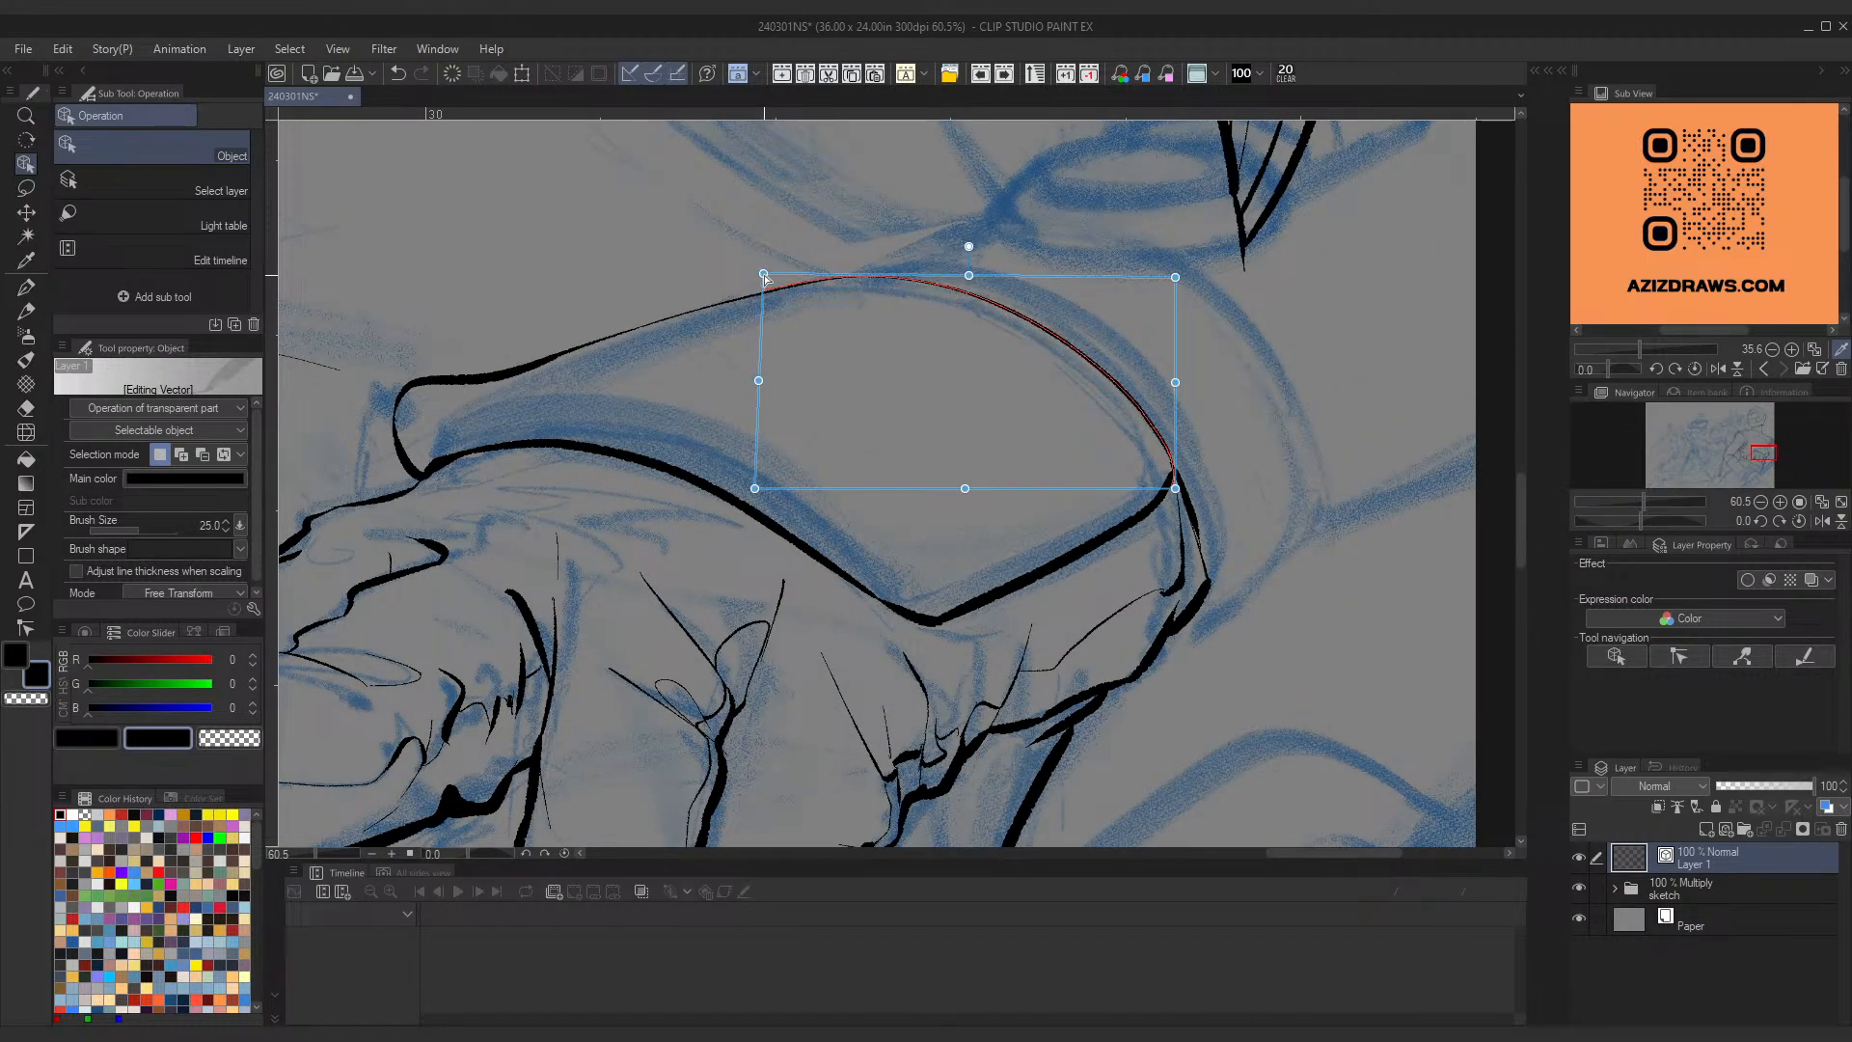
{"action": "left_click", "coordinate": [735, 243]}
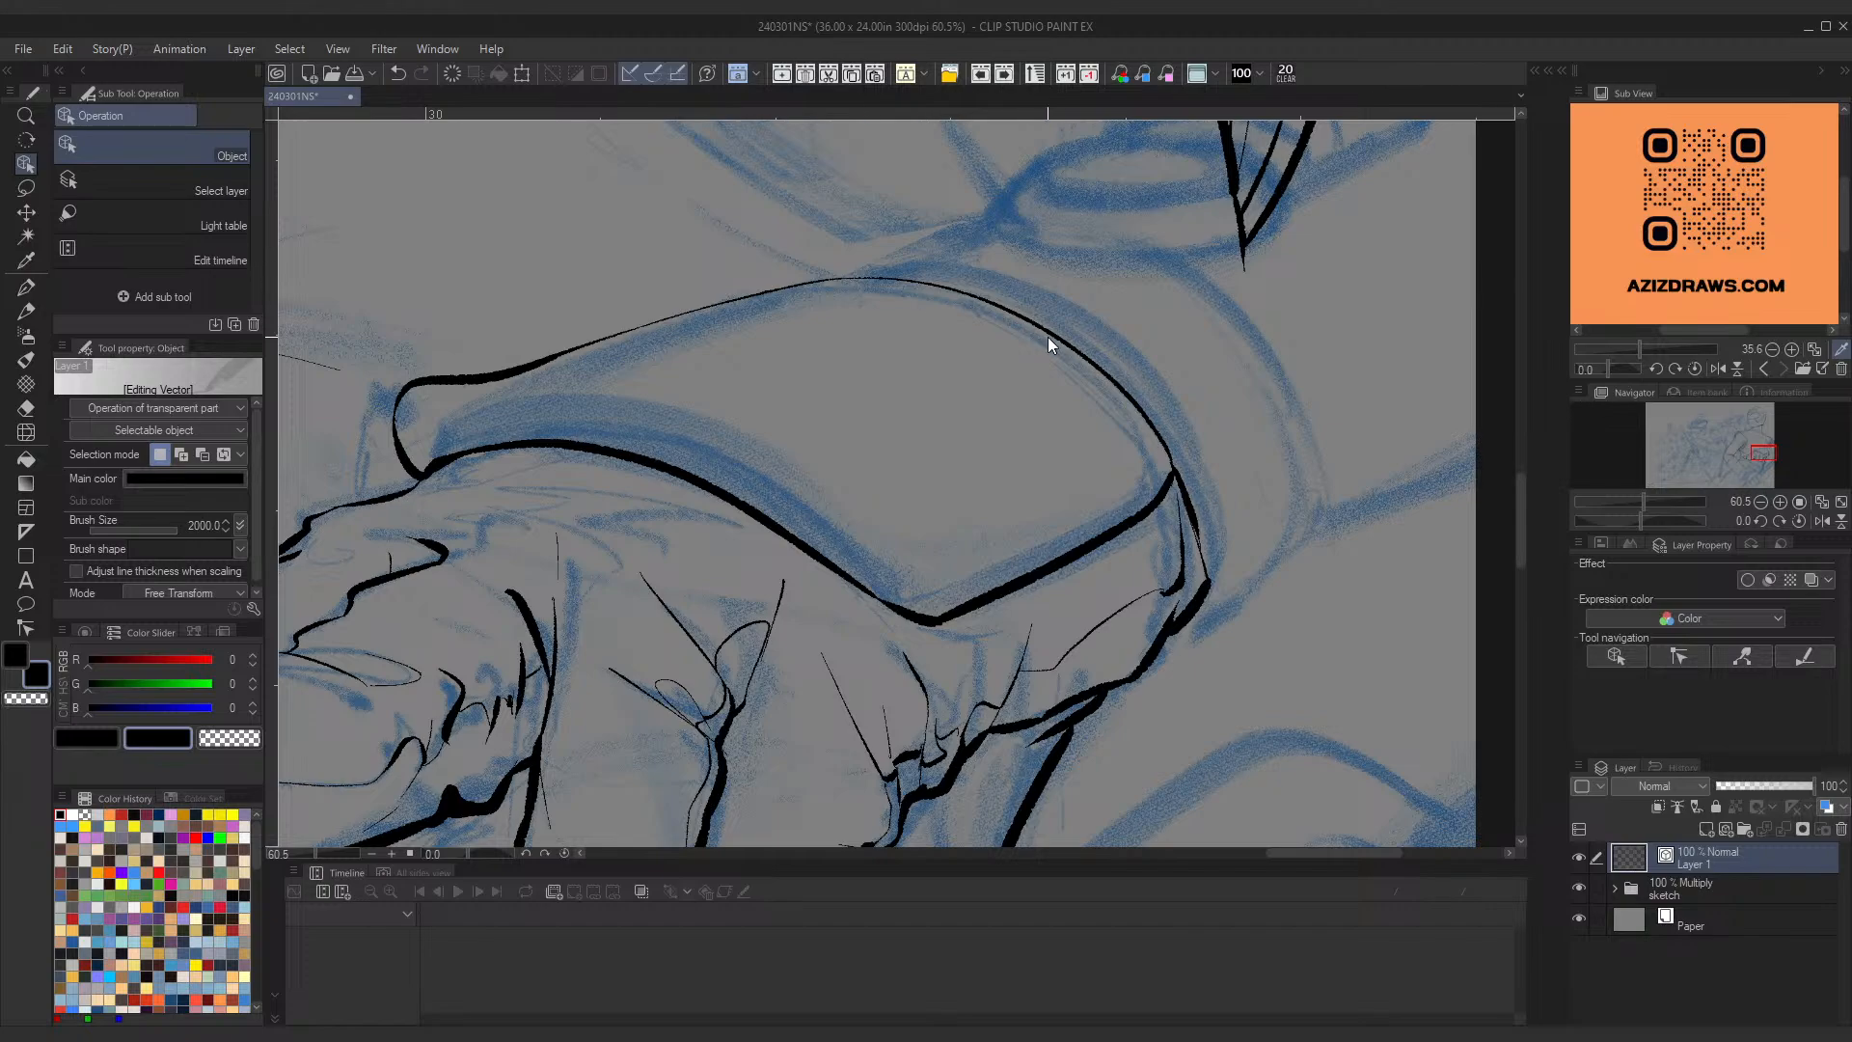
{"action": "scroll", "coordinate": [784, 292], "scroll_direction": "down", "scroll_amount": 4}
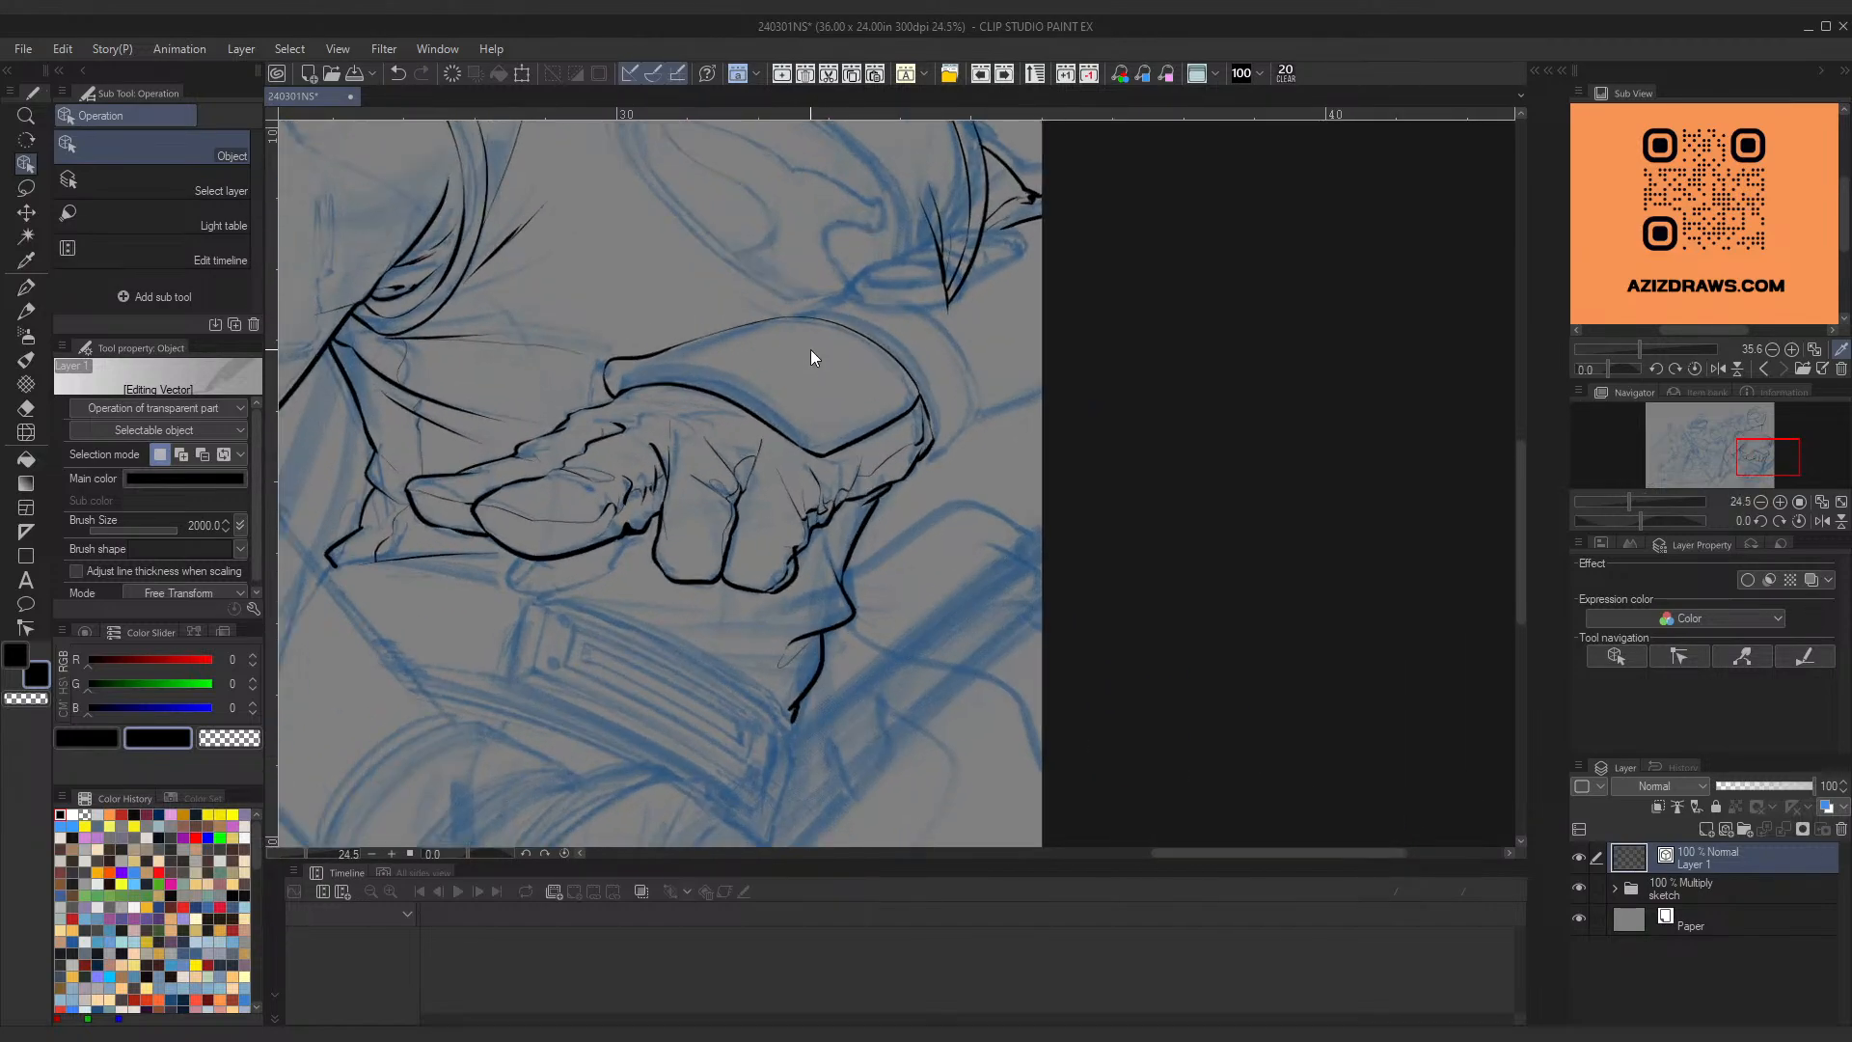
{"action": "mouse_move", "coordinate": [650, 279]}
{"action": "left_mouse_down"}
{"action": "mouse_move", "coordinate": [783, 465]}
{"action": "mouse_move", "coordinate": [857, 509]}
{"action": "left_mouse_up"}
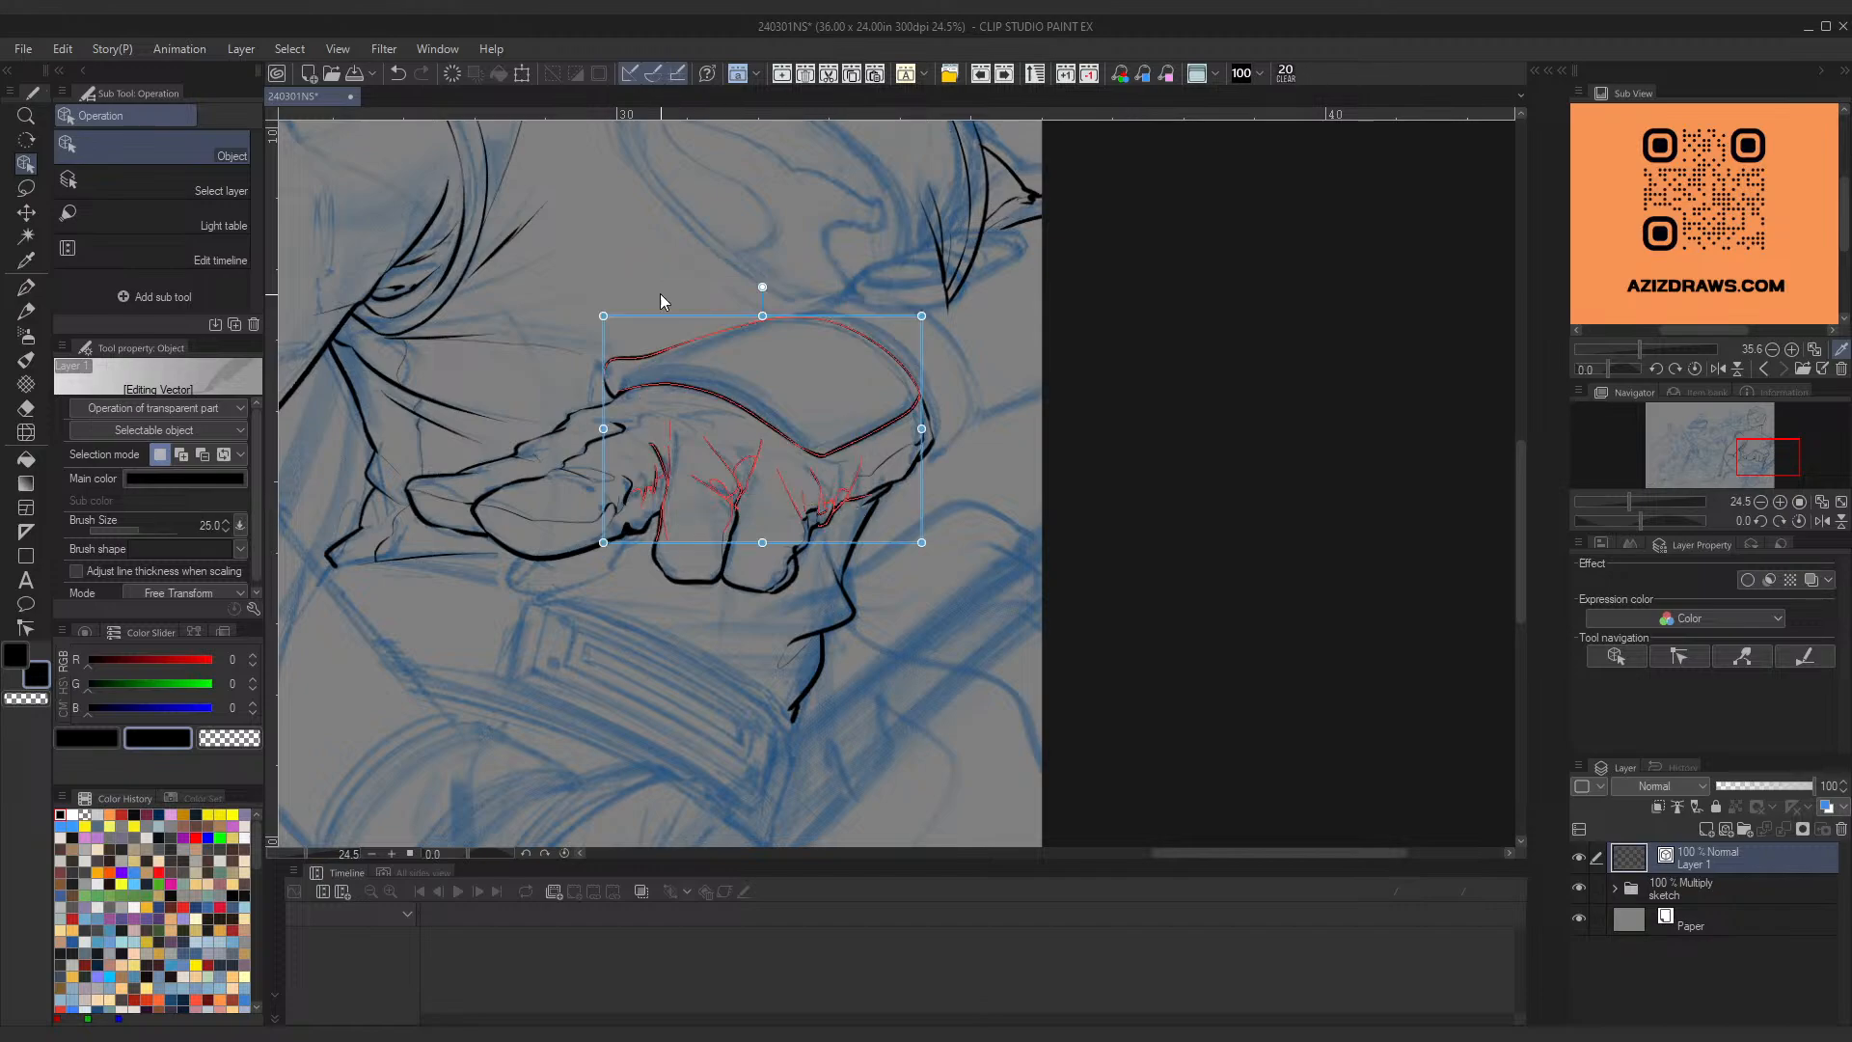
{"action": "left_click_drag", "start_coordinate": [643, 251], "coordinate": [598, 629]}
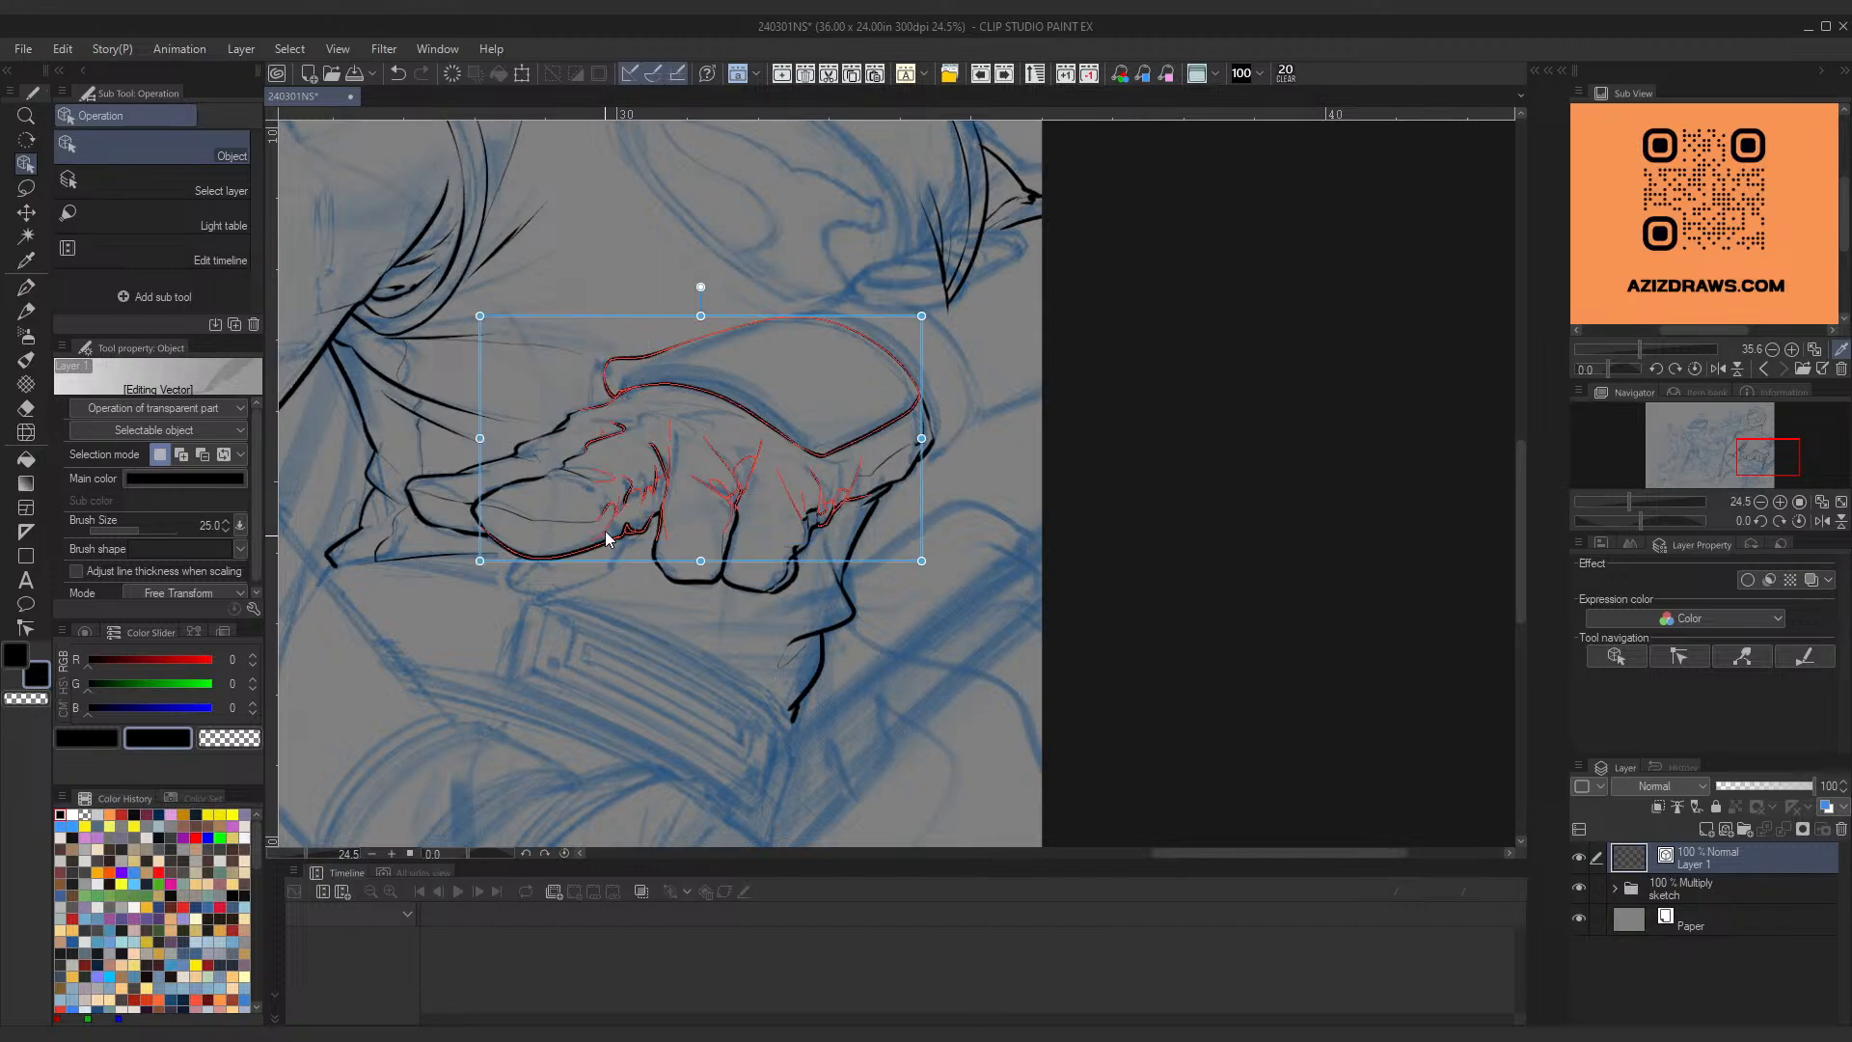
{"action": "left_click", "coordinate": [428, 482]}
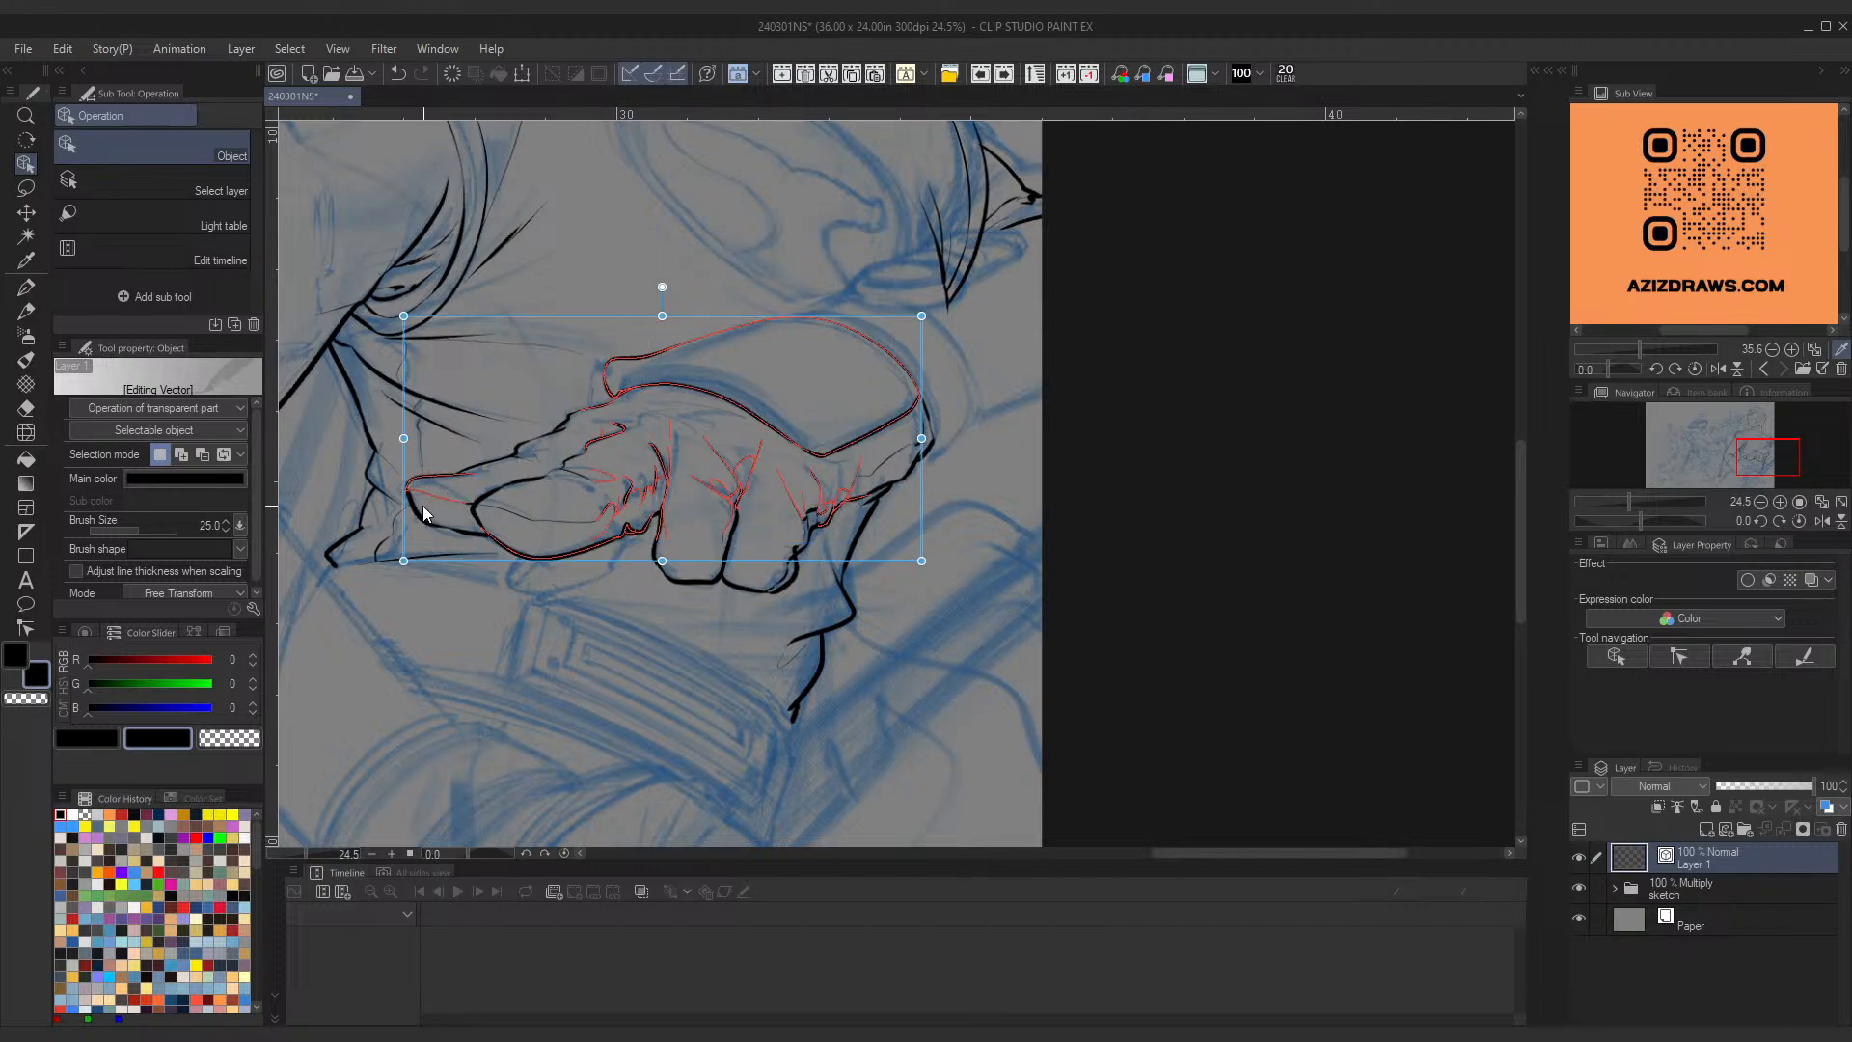
{"action": "left_click", "coordinate": [471, 539]}
{"action": "left_click", "coordinate": [1050, 549]}
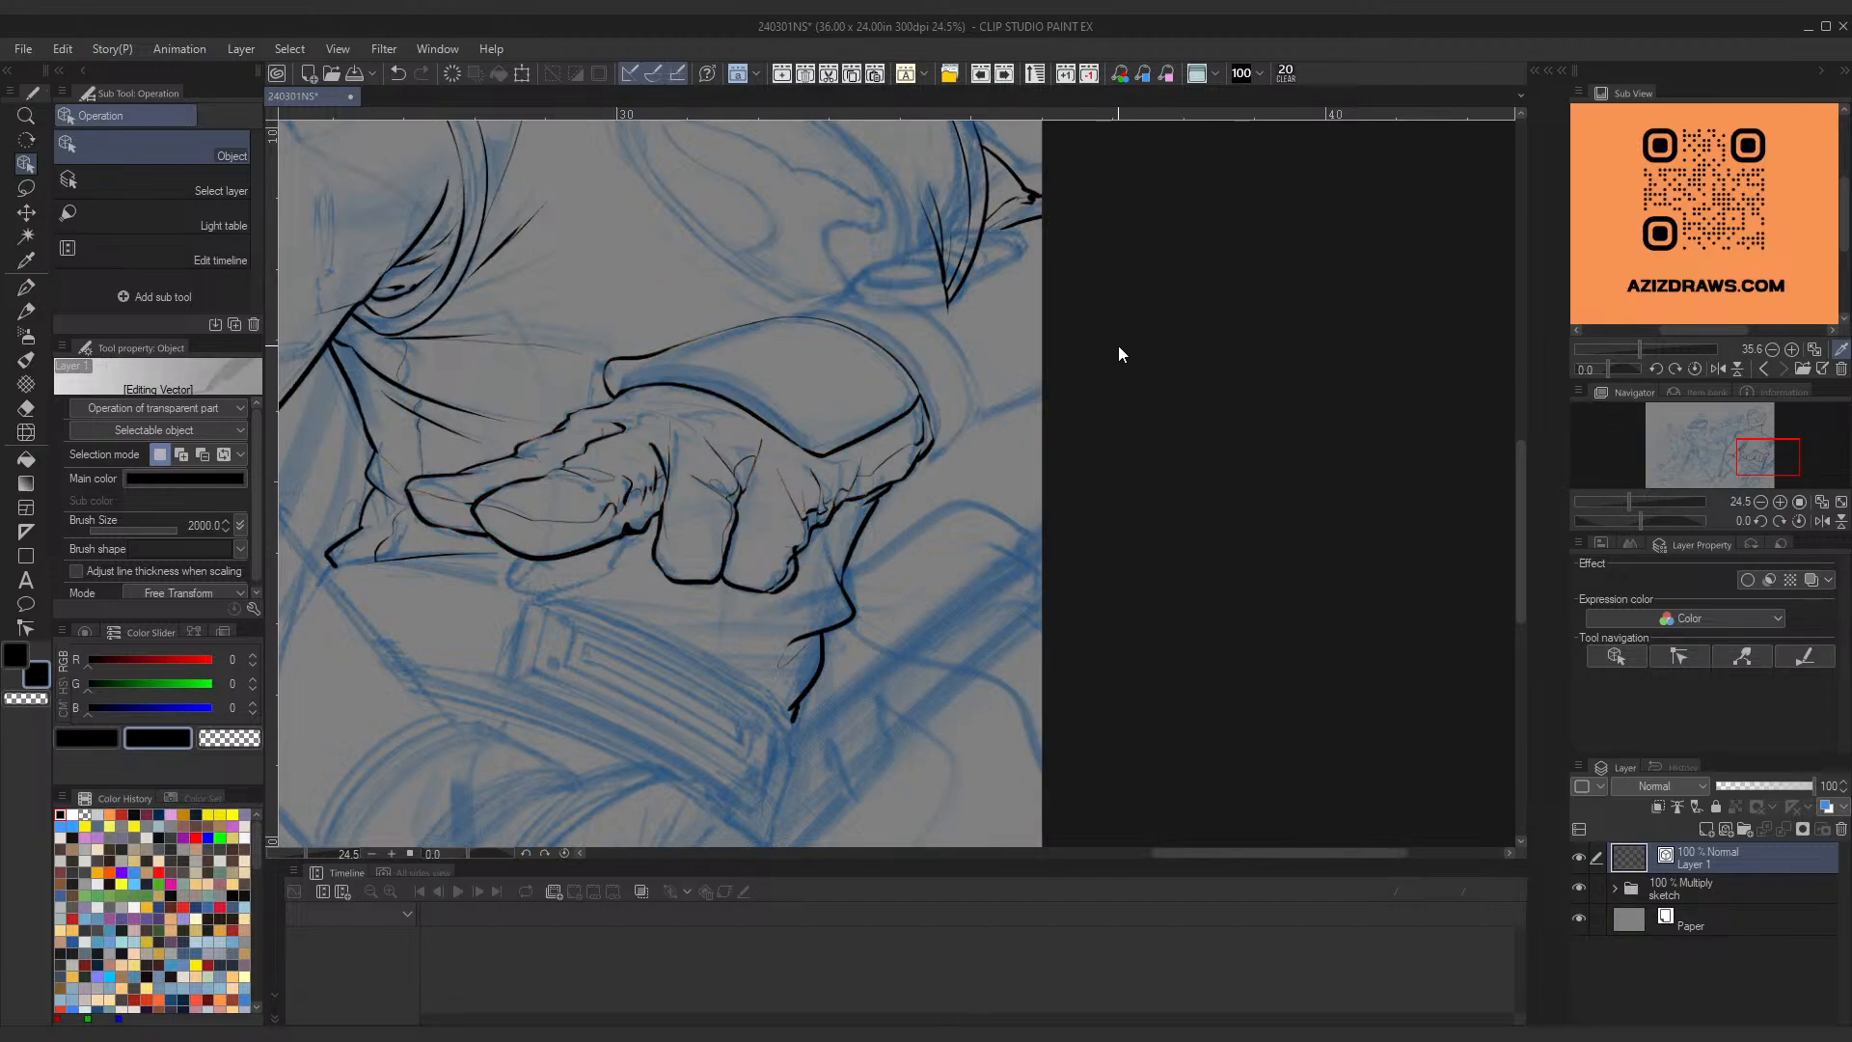
Step: Select all the inked hand and glove cuff lines, excluding the torso contour, and cut them from Layer 1
{"action": "mouse_move", "coordinate": [1119, 352]}
{"action": "left_mouse_down"}
{"action": "mouse_move", "coordinate": [1028, 506]}
{"action": "mouse_move", "coordinate": [537, 582]}
{"action": "left_mouse_up"}
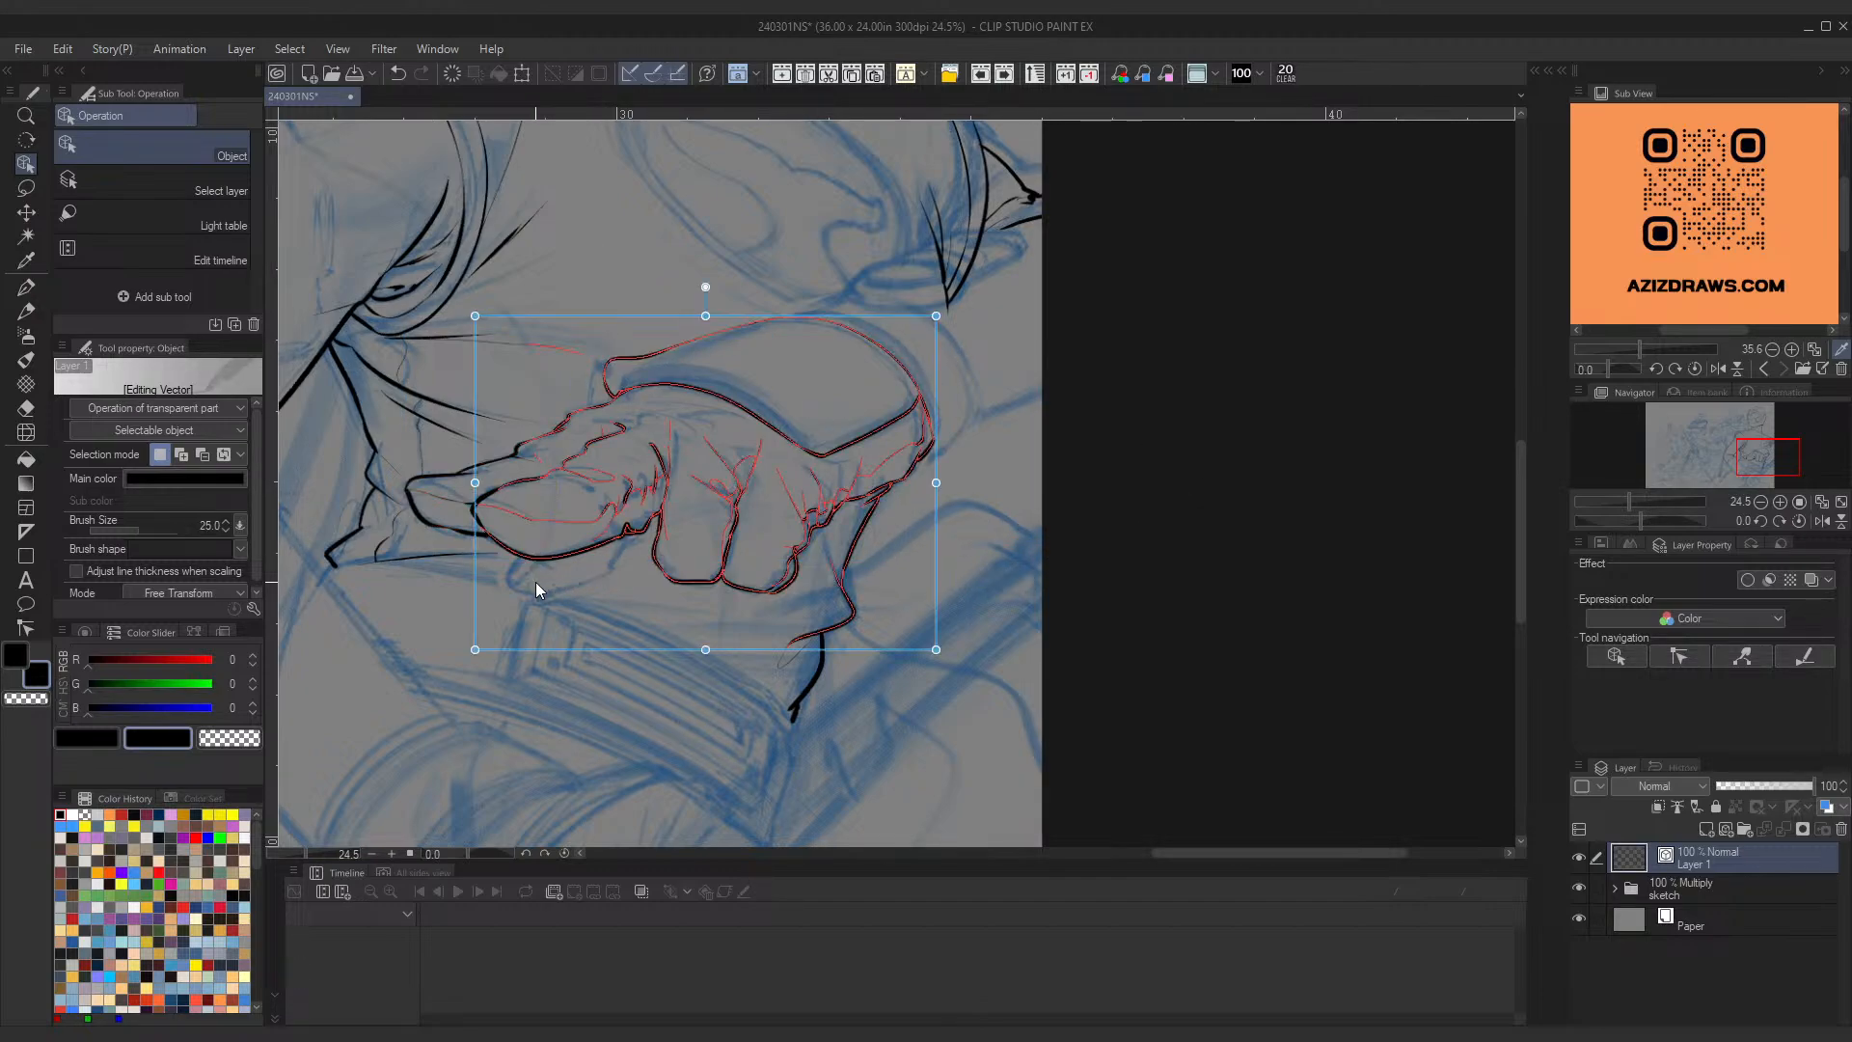
{"action": "left_click", "coordinate": [442, 528], "text": "shift"}
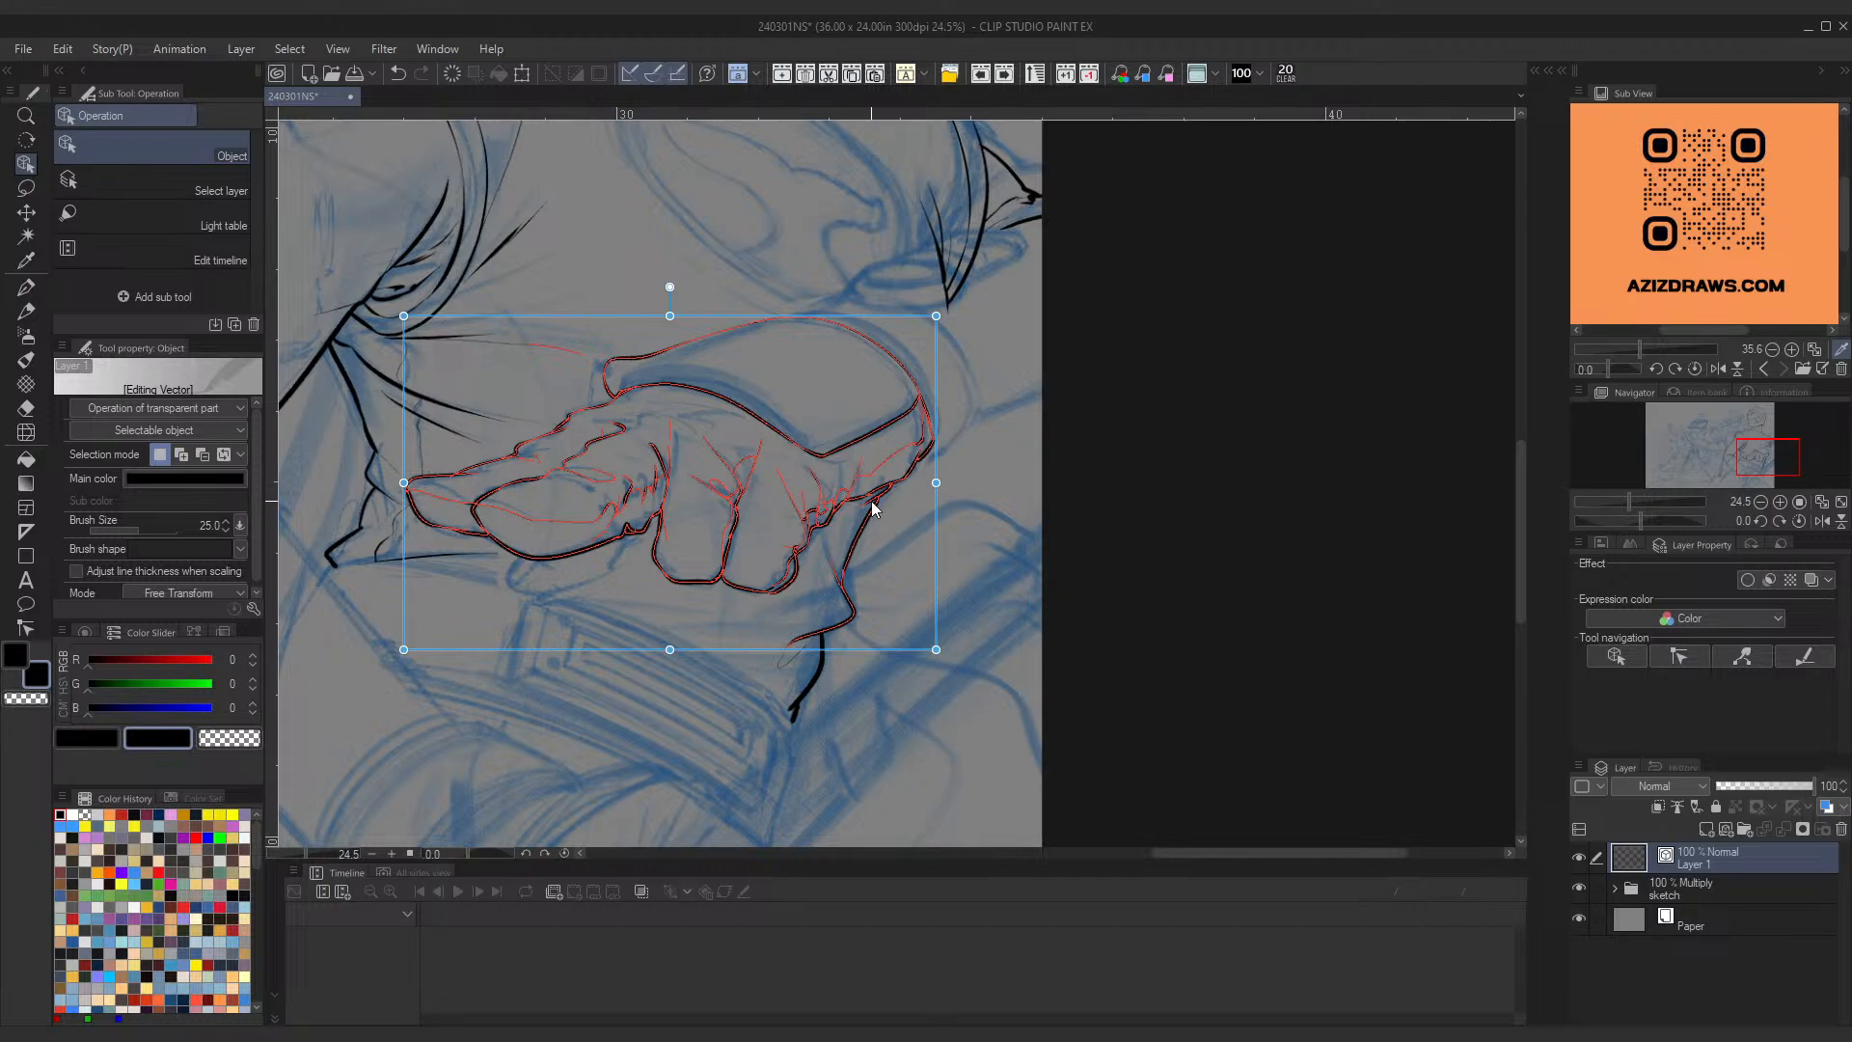
{"action": "left_click", "coordinate": [844, 582], "text": "shift"}
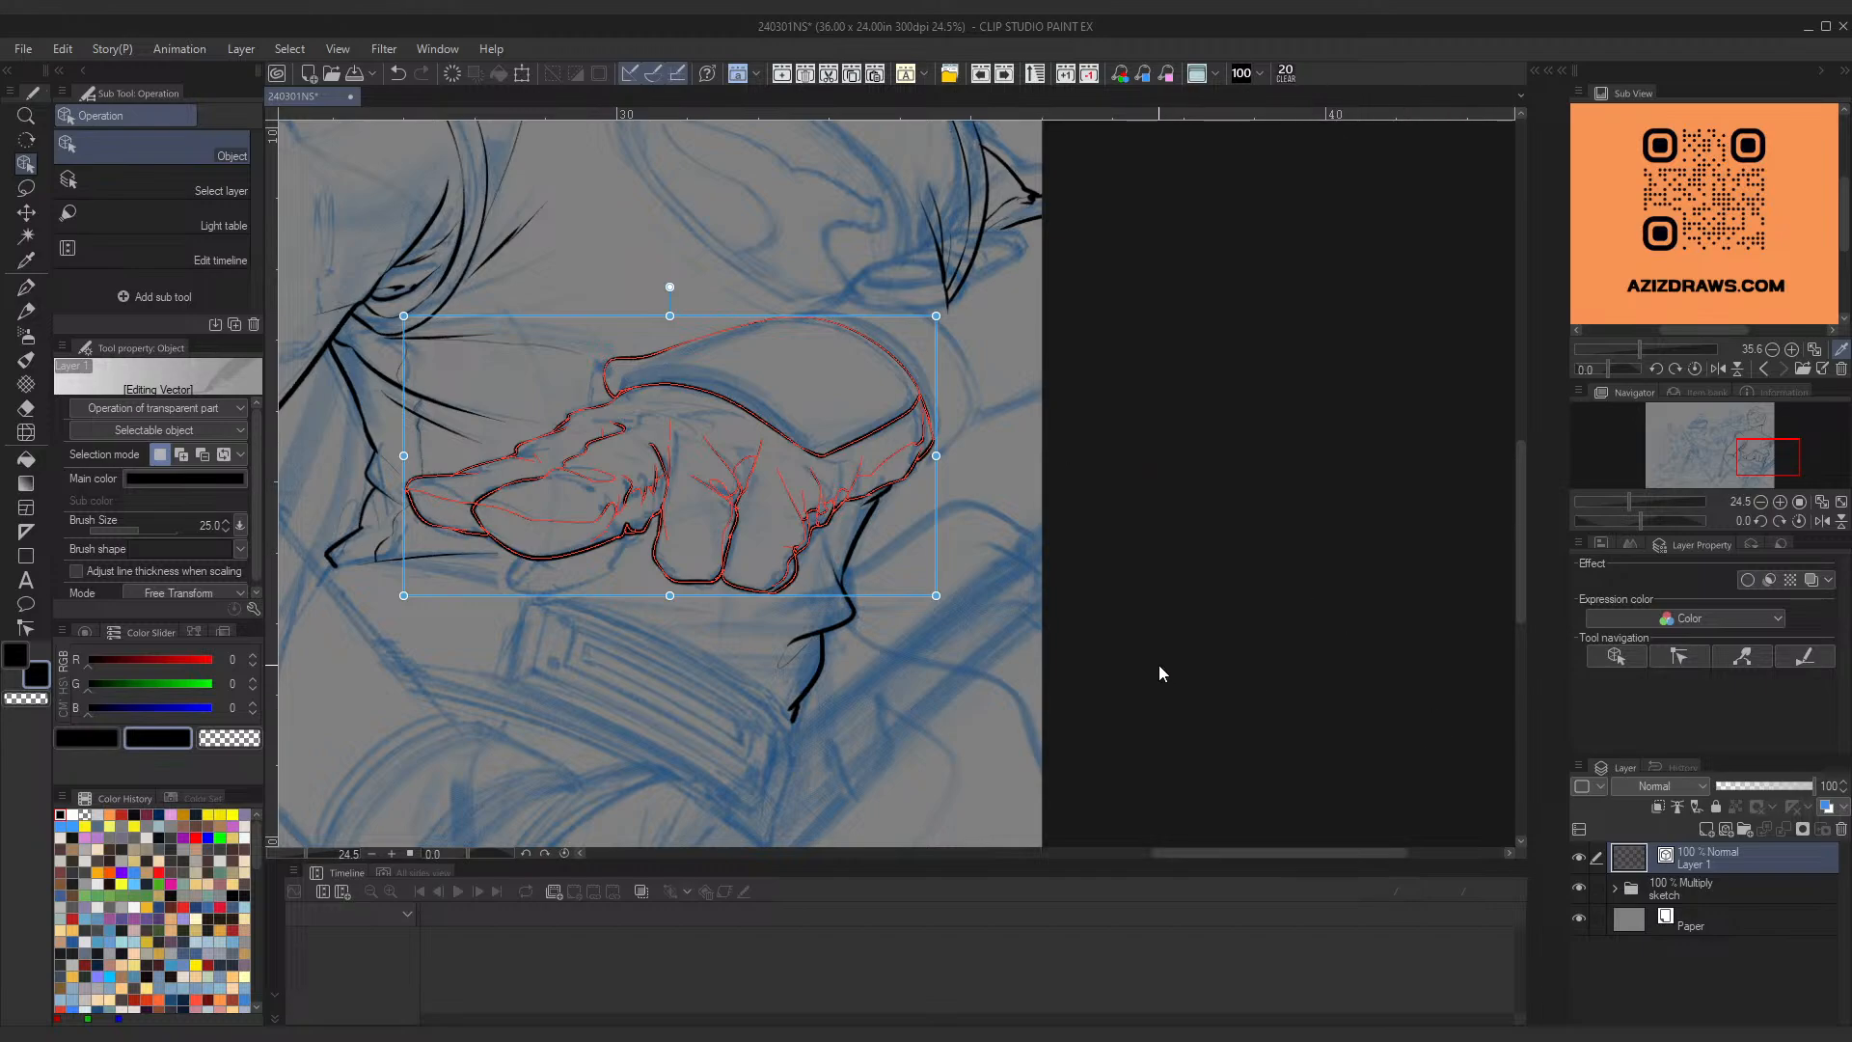
{"action": "key", "text": "Delete"}
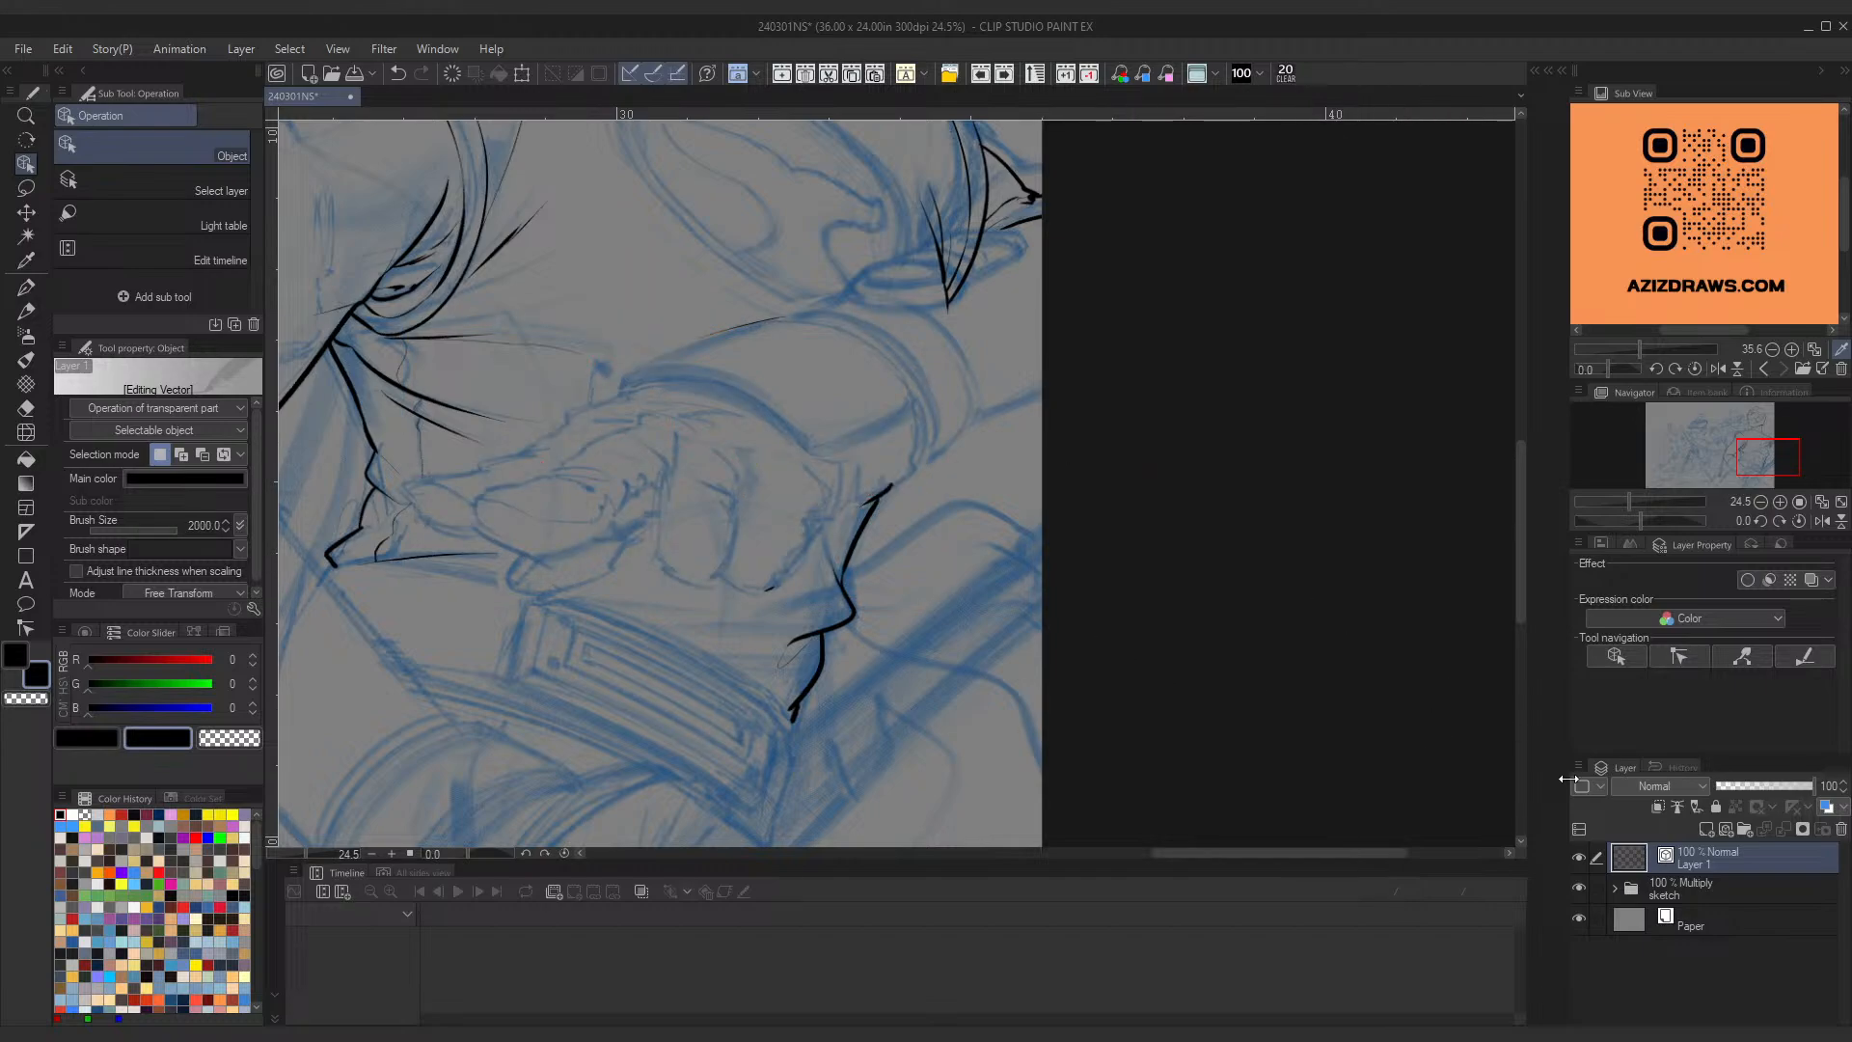
Step: Create a new vector layer above Layer 1 and paste the cut hand and cuff lines into it
{"action": "left_click", "coordinate": [1701, 829]}
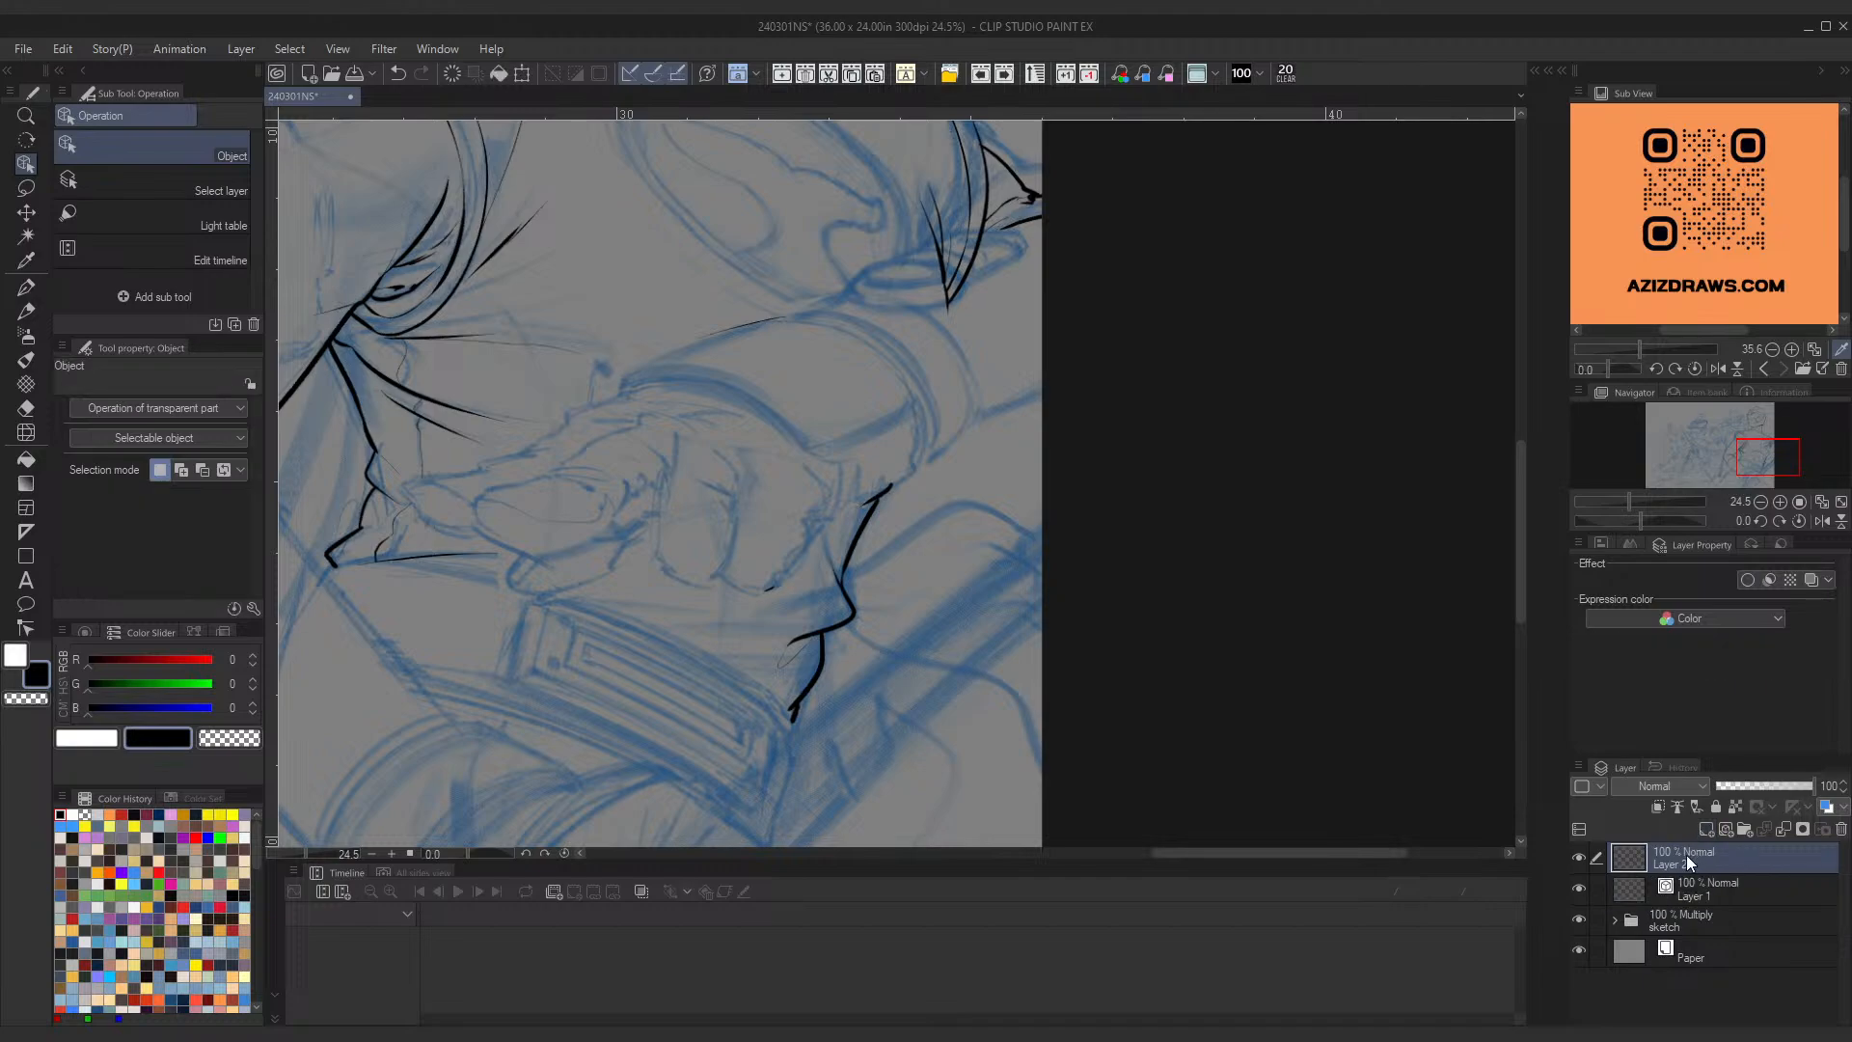
{"action": "key", "text": "ctrl+z"}
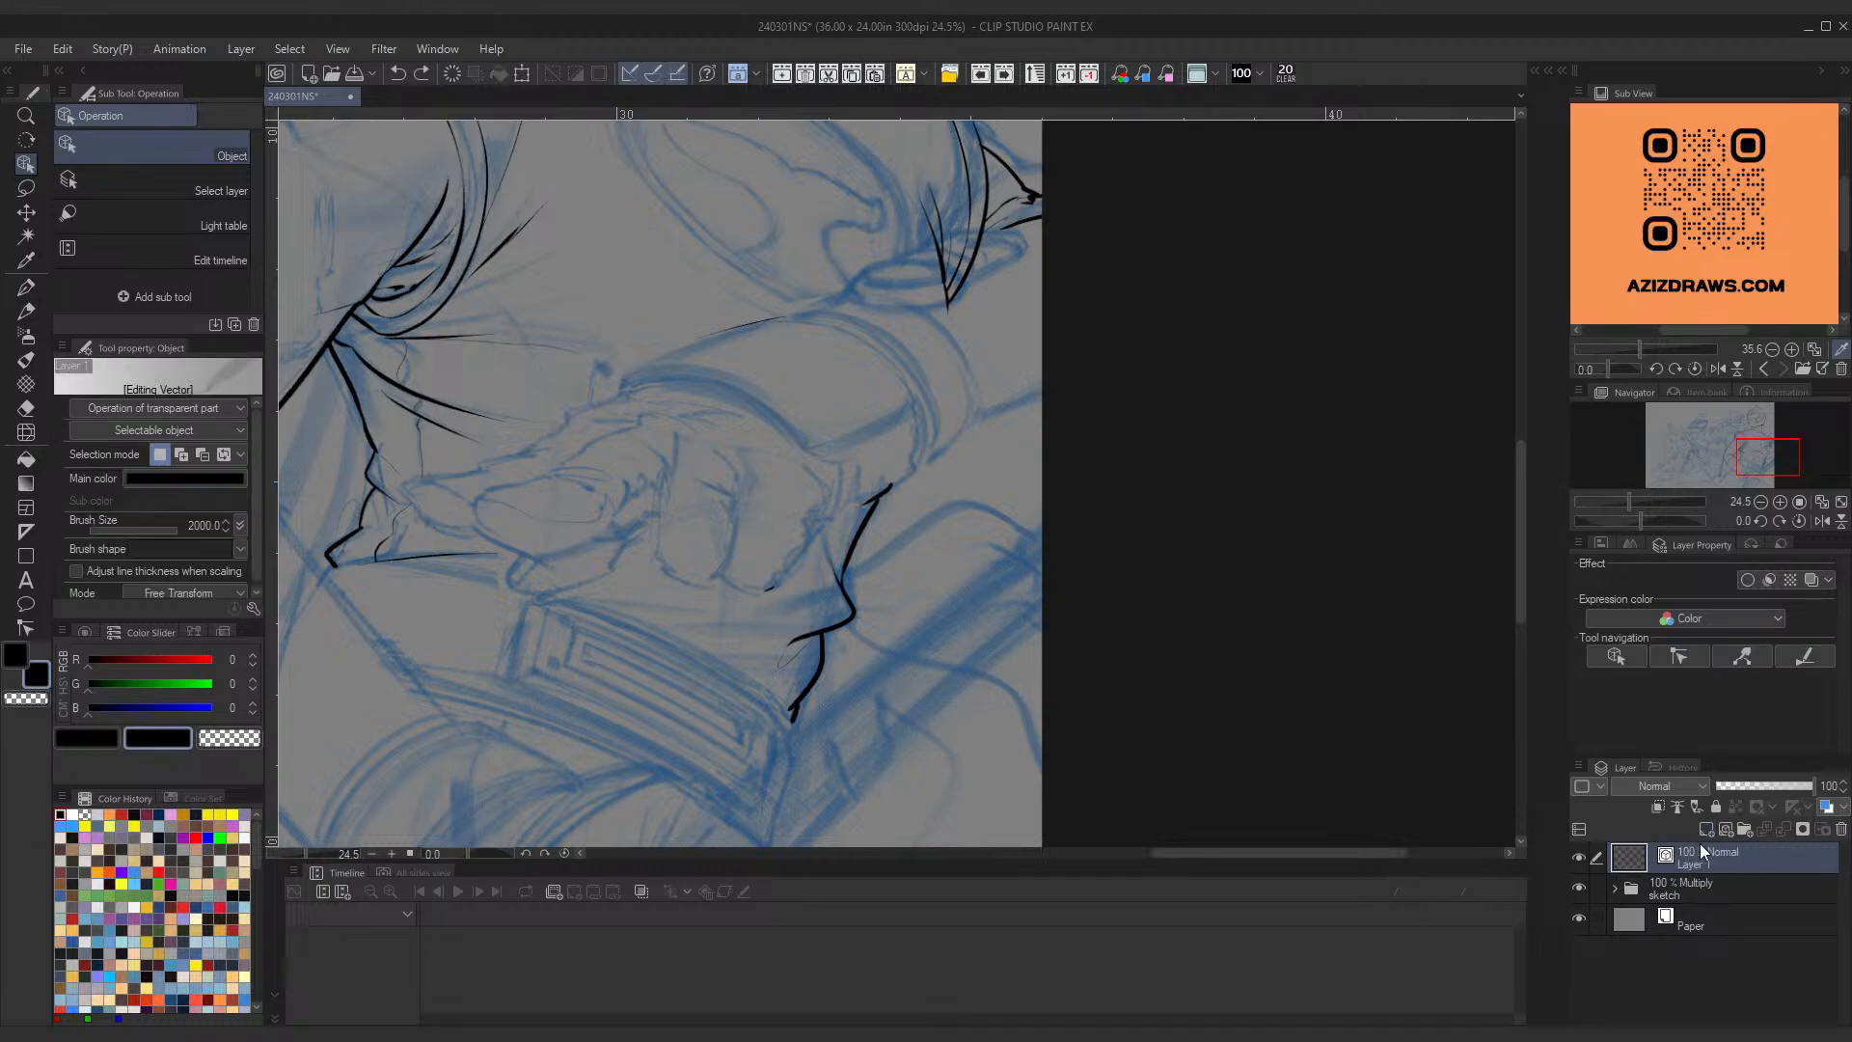
{"action": "left_click", "coordinate": [1727, 827]}
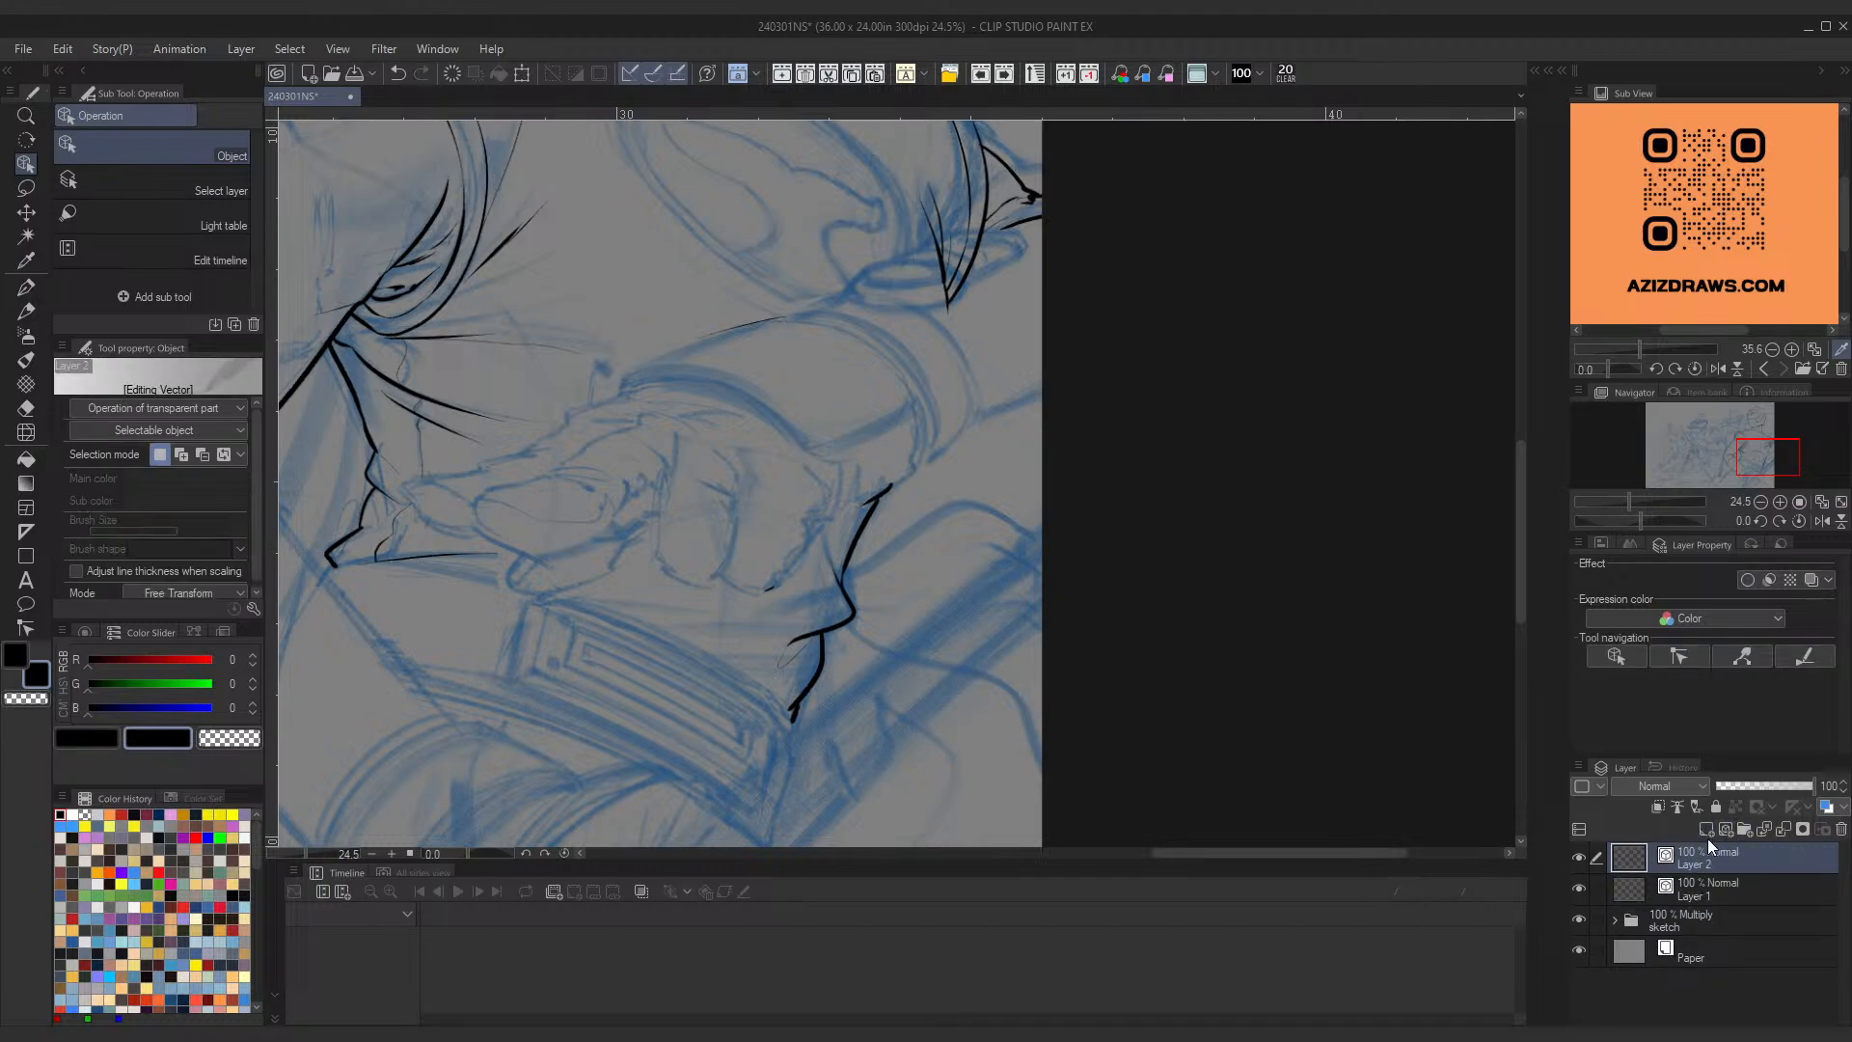
{"action": "key", "text": "ctrl+v"}
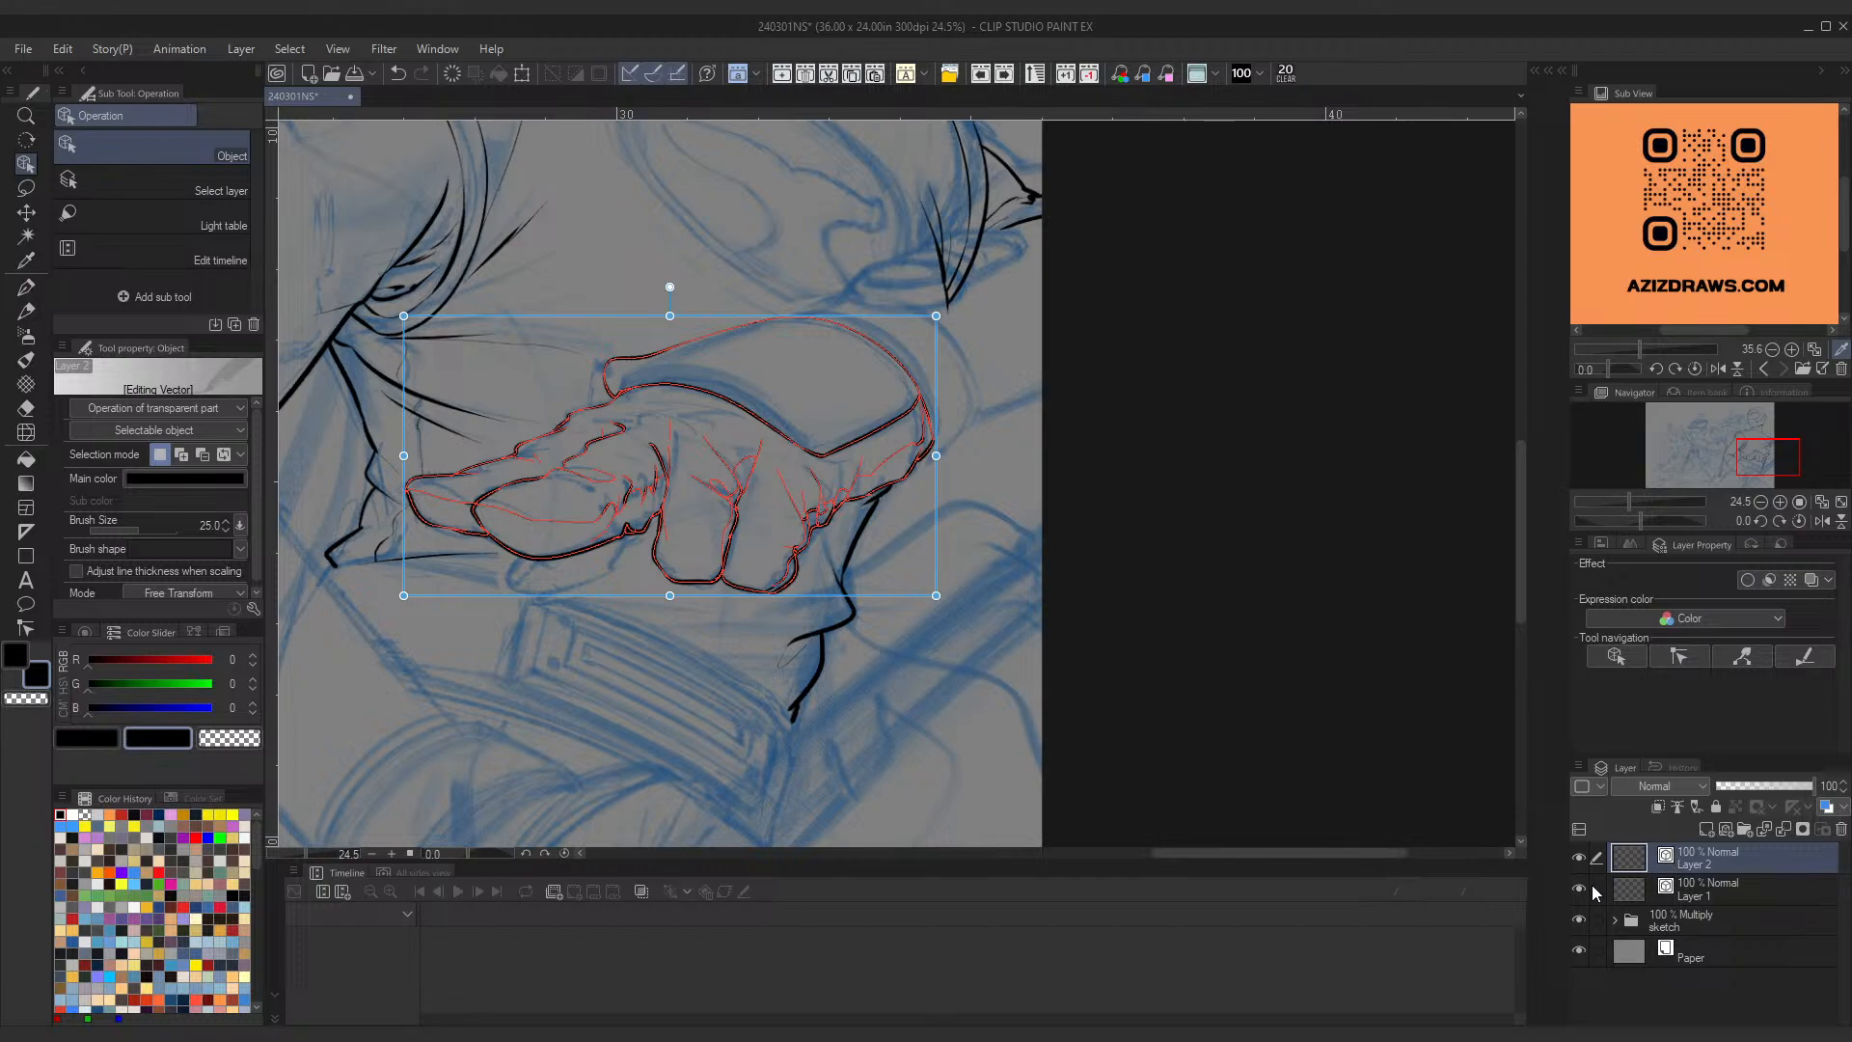
Step: Check the new layer's contents by toggling its visibility, and rename it "hand ink"
{"action": "left_click", "coordinate": [1579, 859]}
{"action": "left_click", "coordinate": [1579, 859]}
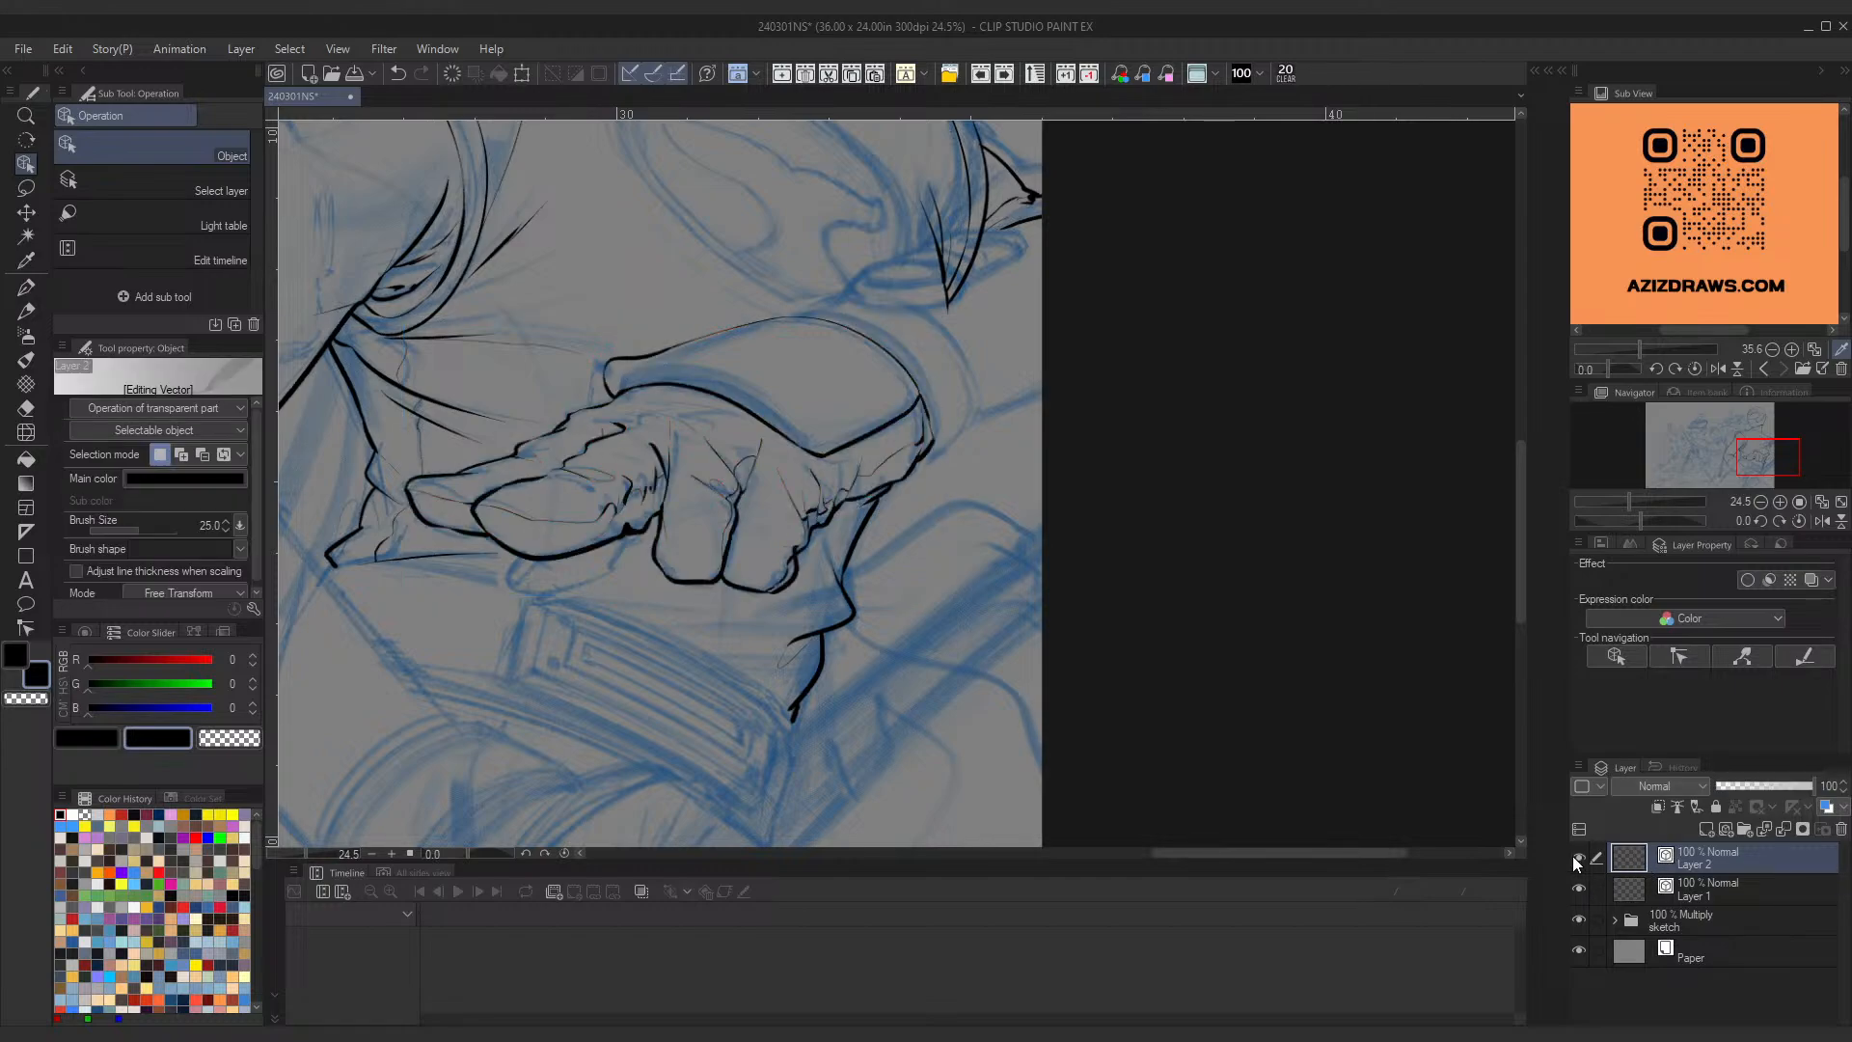
{"action": "left_click", "coordinate": [1578, 858]}
{"action": "left_click", "coordinate": [1578, 859]}
{"action": "type", "text": "hand ink"}
{"action": "key", "text": "Return"}
Step: Rename Layer 1, which holds the remaining figure lines, as "body ink"
{"action": "left_click", "coordinate": [1697, 901]}
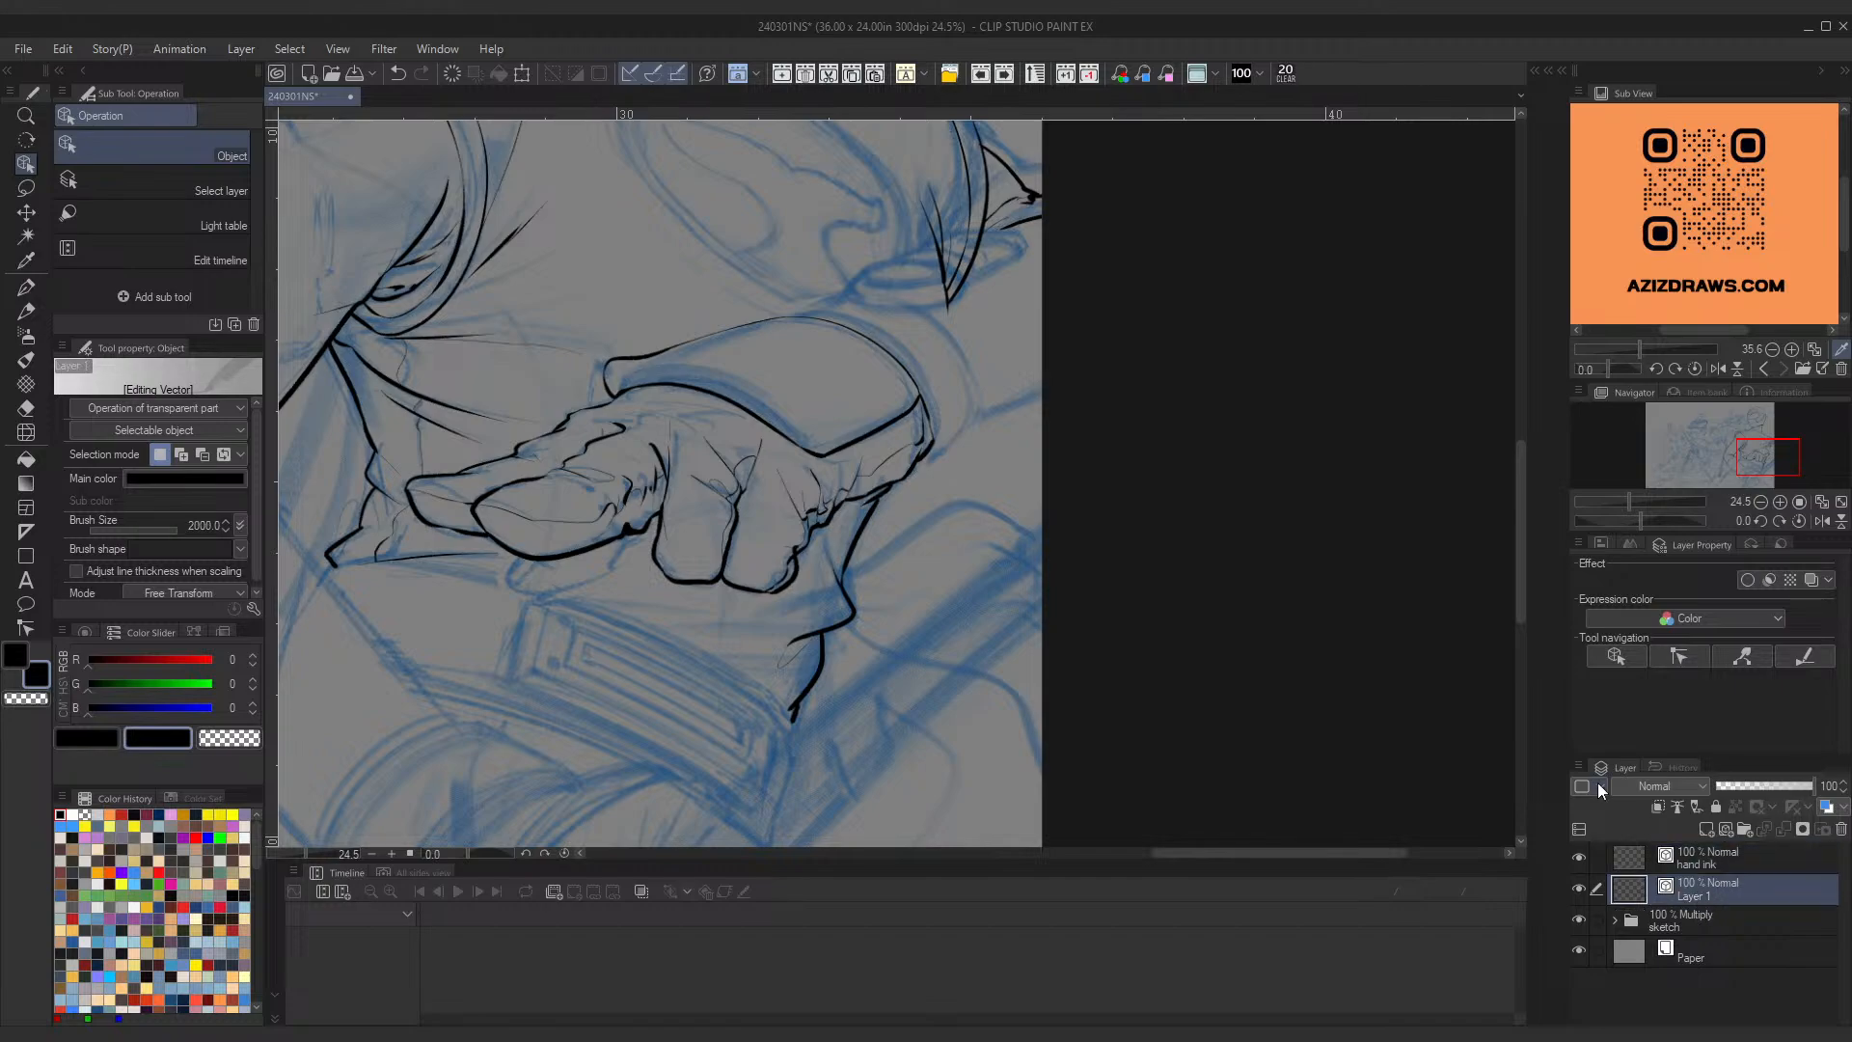
{"action": "scroll", "coordinate": [808, 318], "scroll_direction": "down", "scroll_amount": 3}
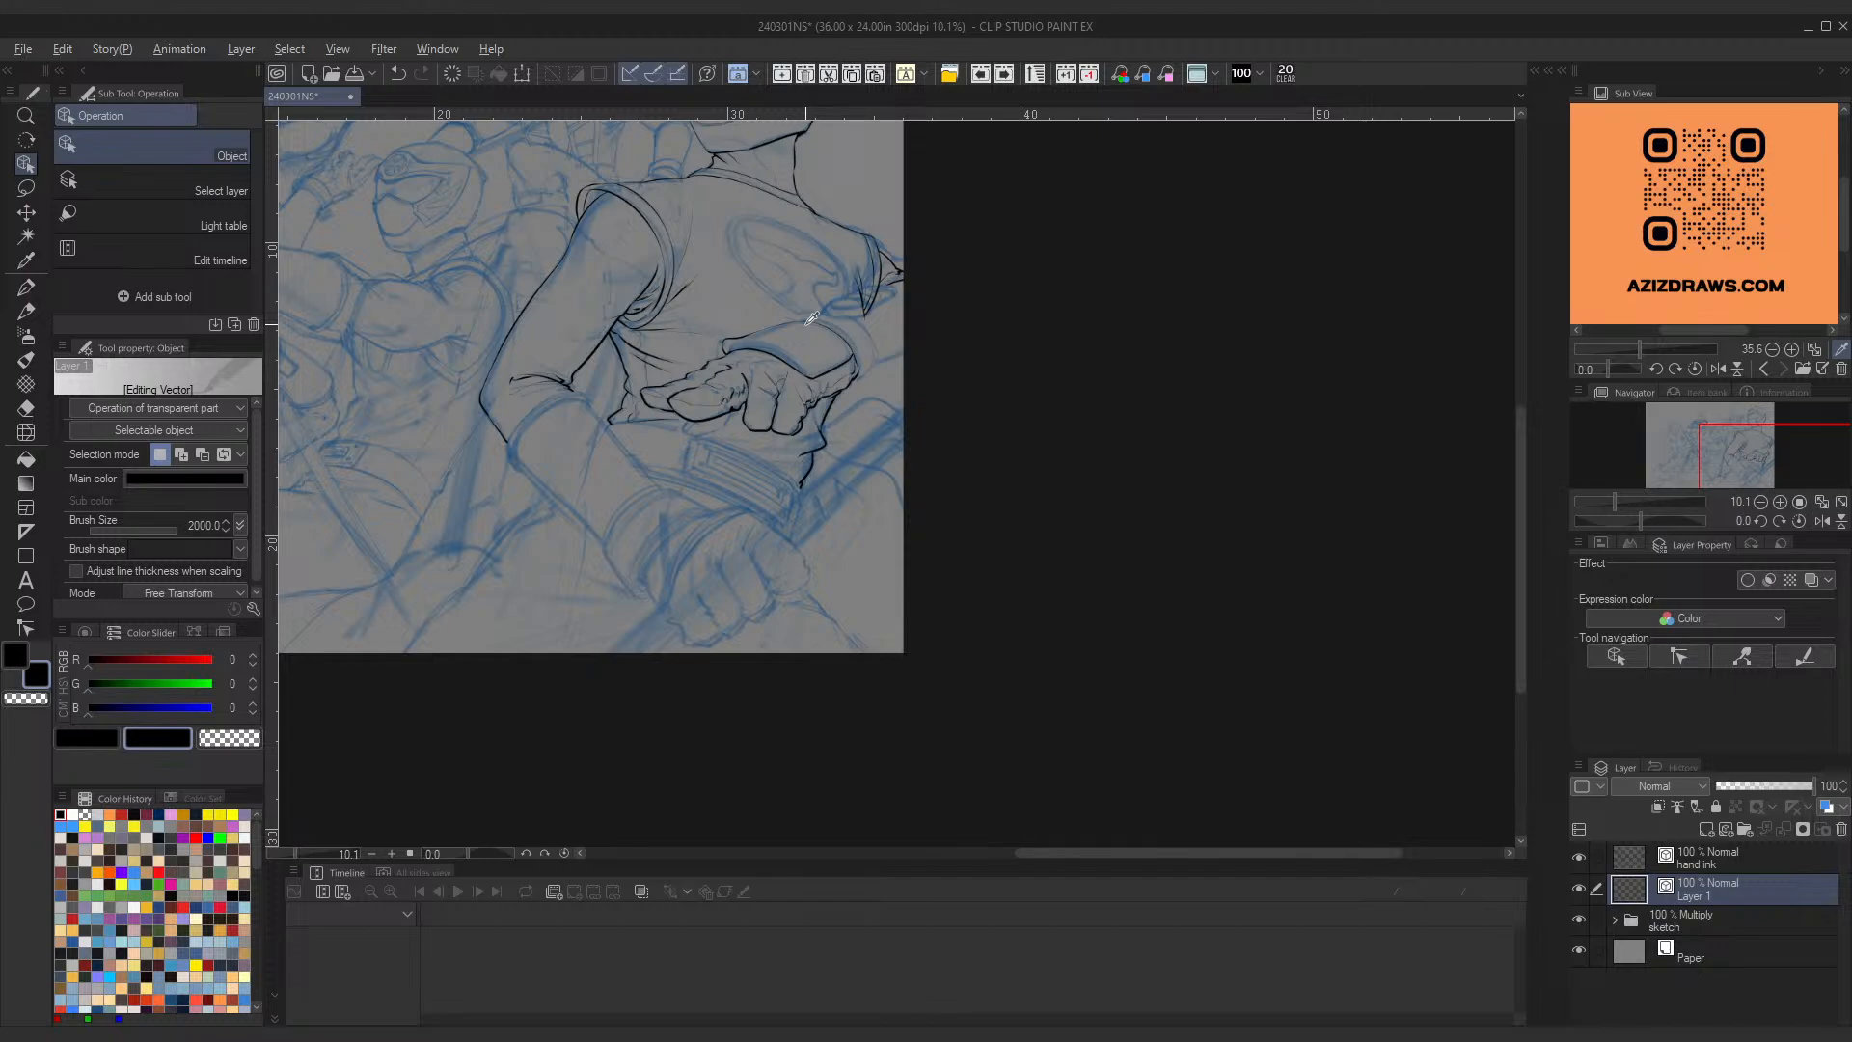
{"action": "scroll", "coordinate": [807, 324], "scroll_direction": "up", "scroll_amount": 2}
{"action": "scroll", "coordinate": [806, 325], "scroll_direction": "down", "scroll_amount": 6}
{"action": "scroll", "coordinate": [787, 204], "scroll_direction": "up", "scroll_amount": 4}
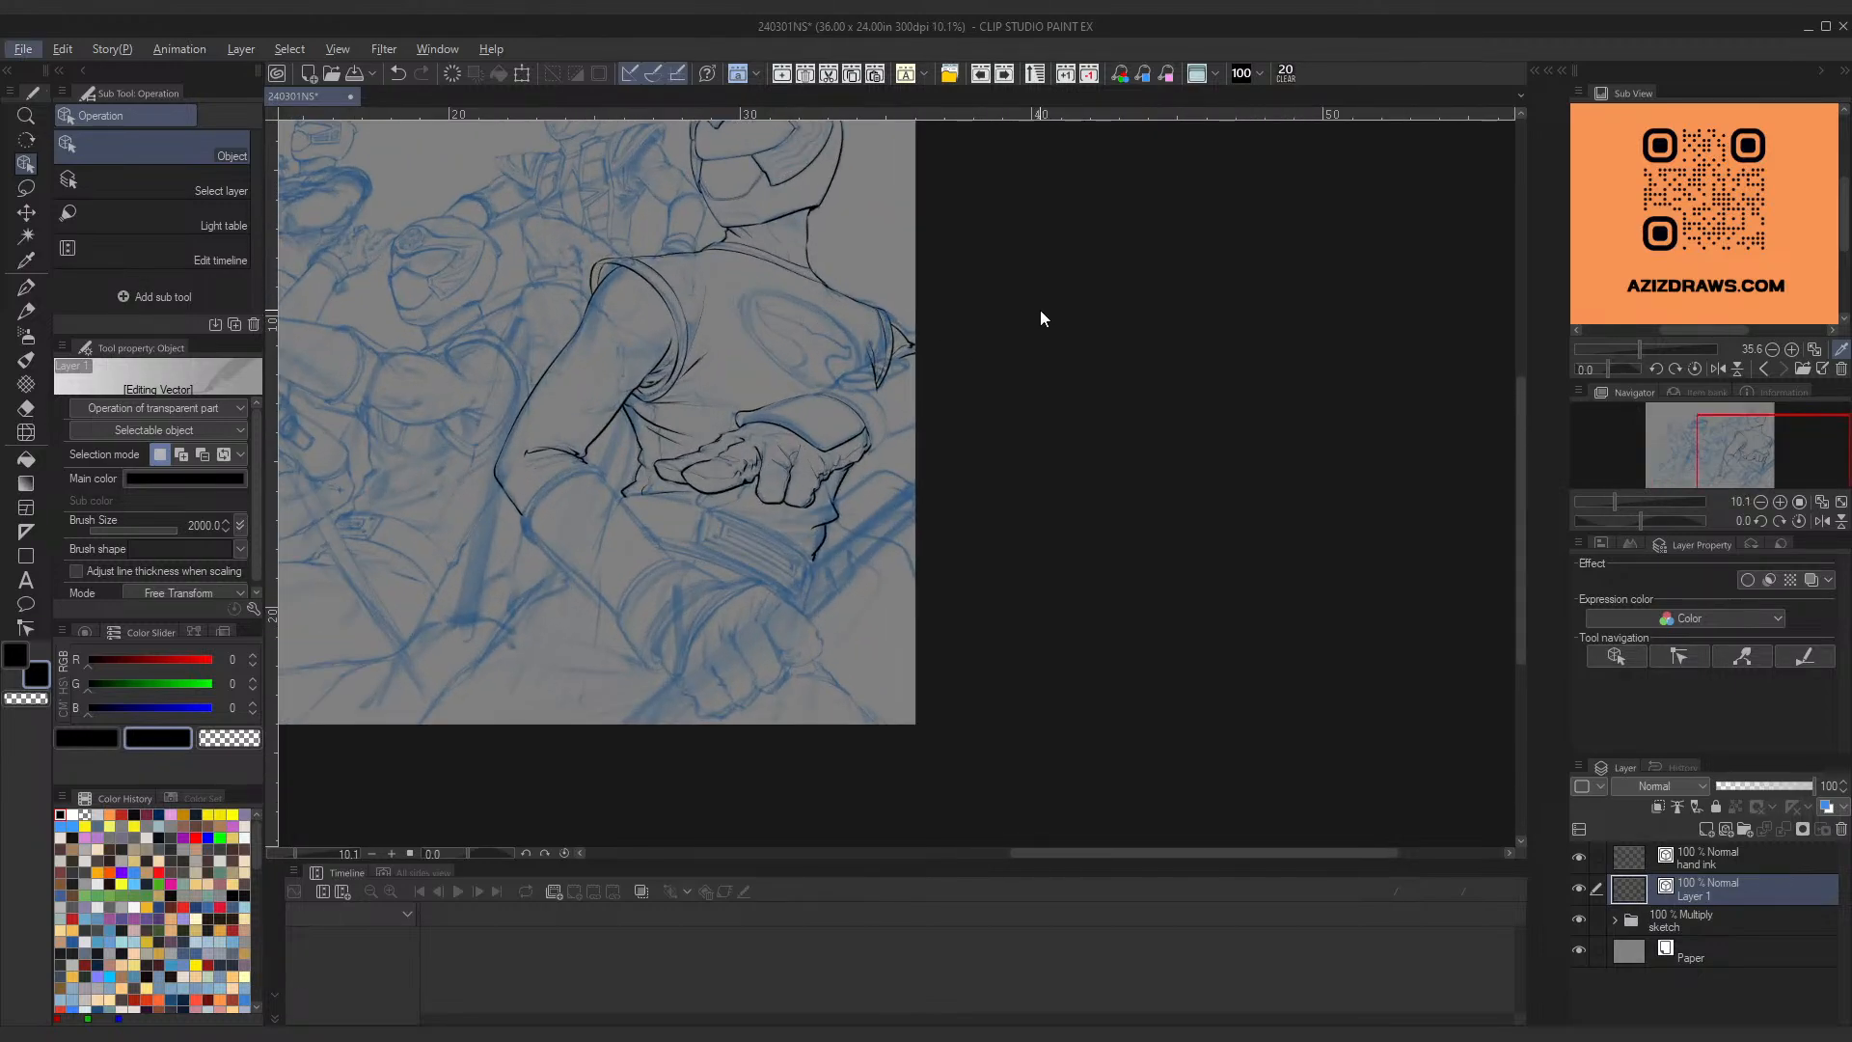
{"action": "left_click_drag", "start_coordinate": [1009, 265], "coordinate": [1009, 336]}
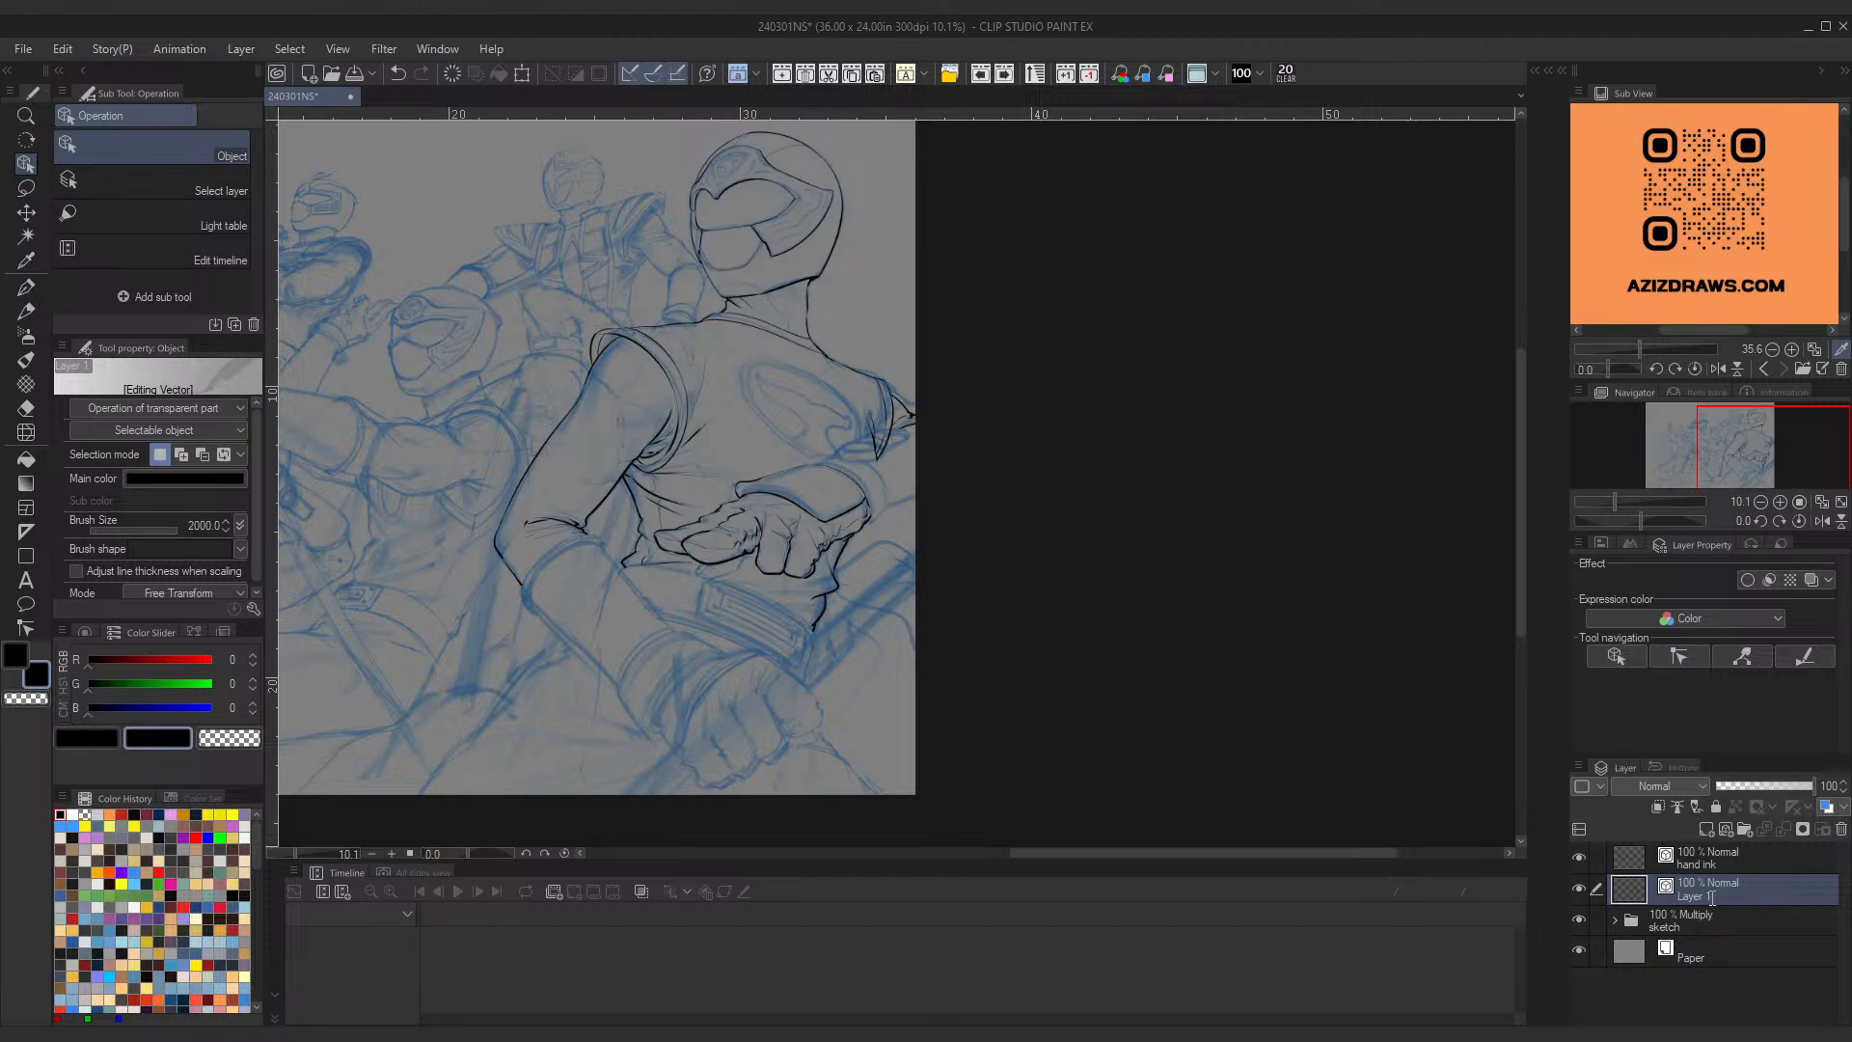
{"action": "key", "text": "Return"}
Step: Group the hand ink and body ink layers in a new folder named "blue ranger"
{"action": "left_click", "coordinate": [1734, 859], "text": "shift"}
{"action": "left_click", "coordinate": [1744, 828]}
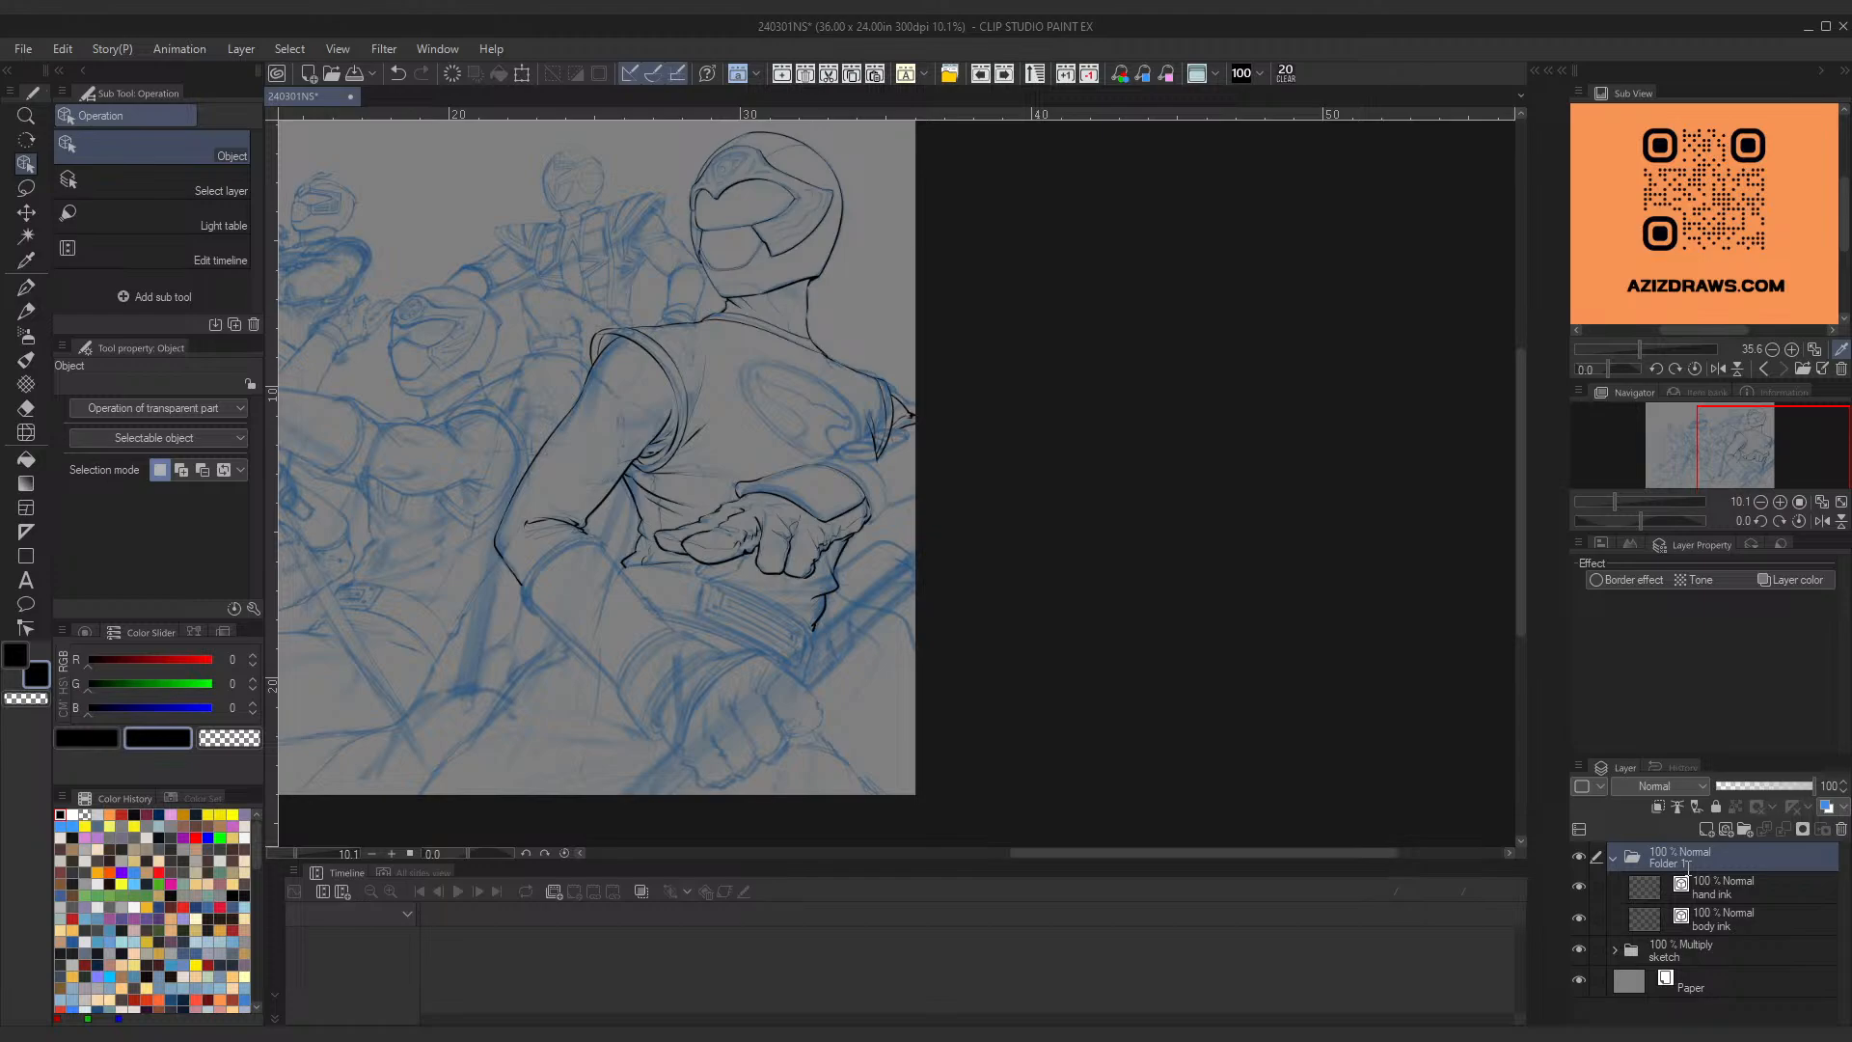
{"action": "type", "text": "blue ranger"}
{"action": "key", "text": "Return"}
Step: Place the hand ink layer in its own folder named "hands" and collapse that folder
{"action": "left_click", "coordinate": [1706, 885]}
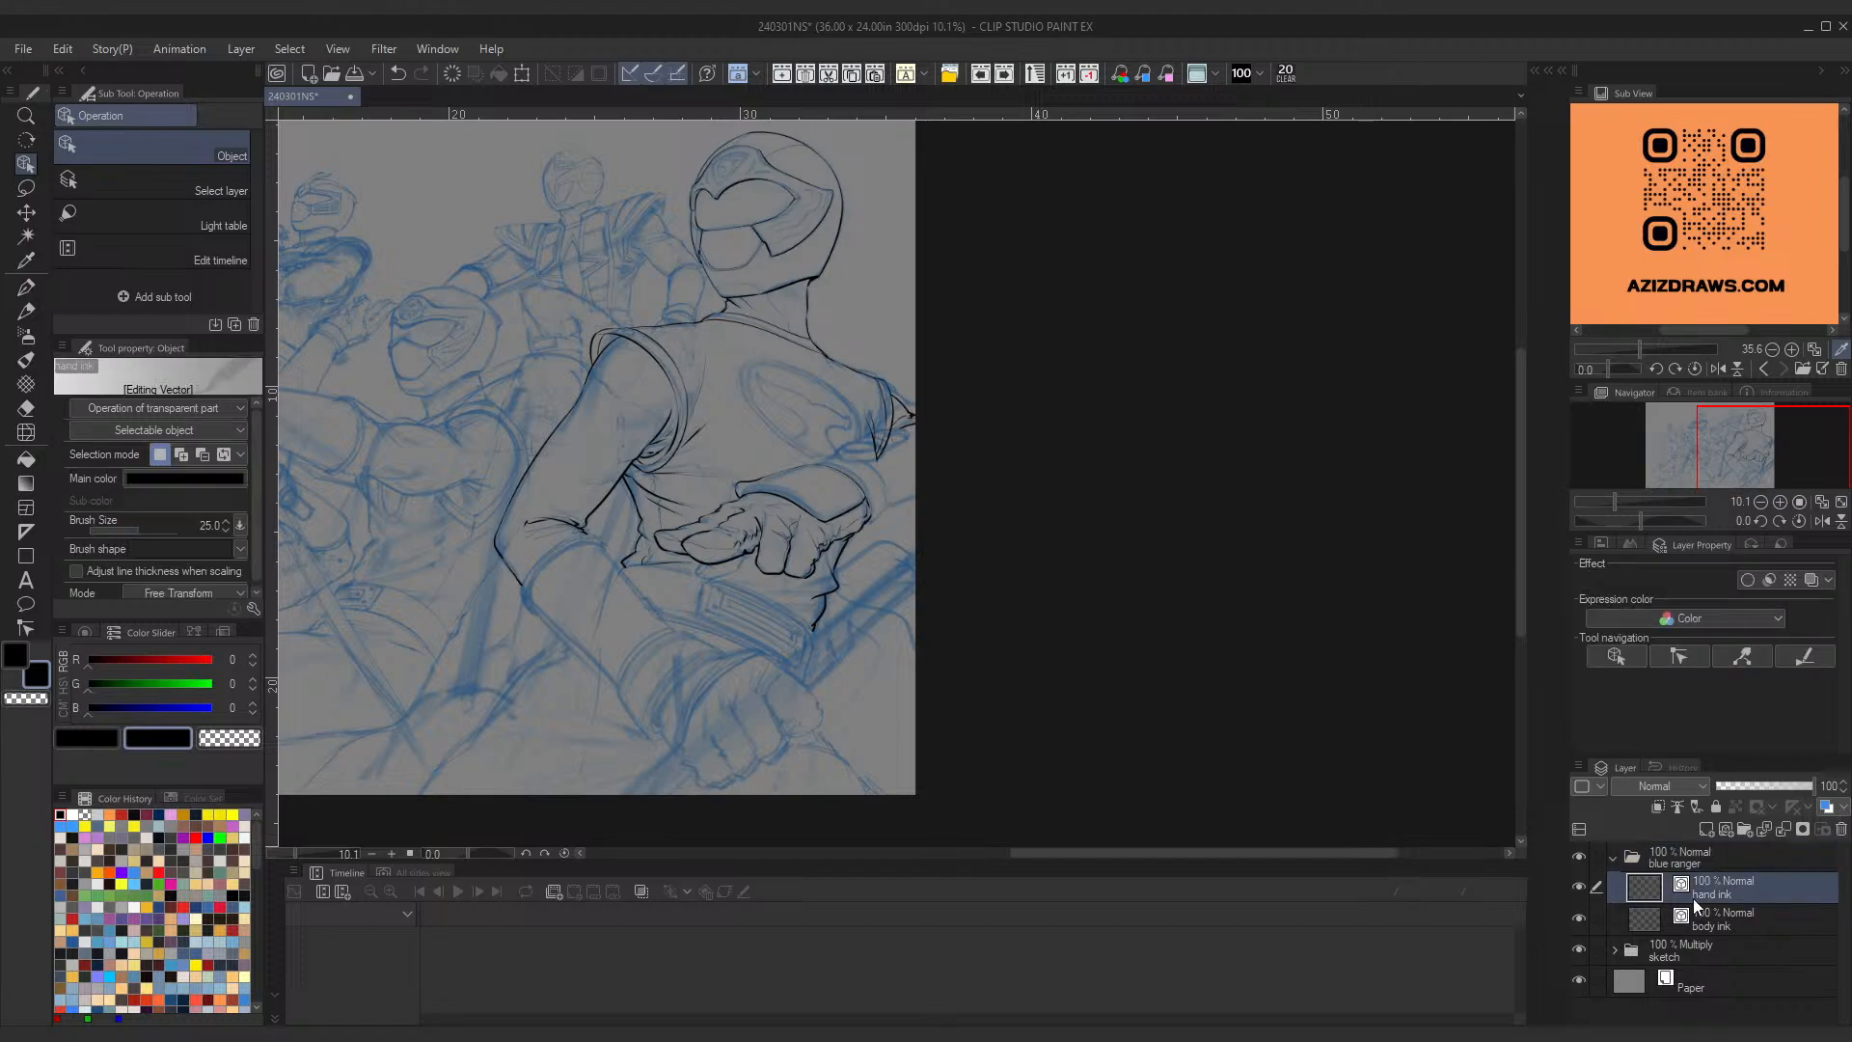
{"action": "left_click", "coordinate": [1743, 827]}
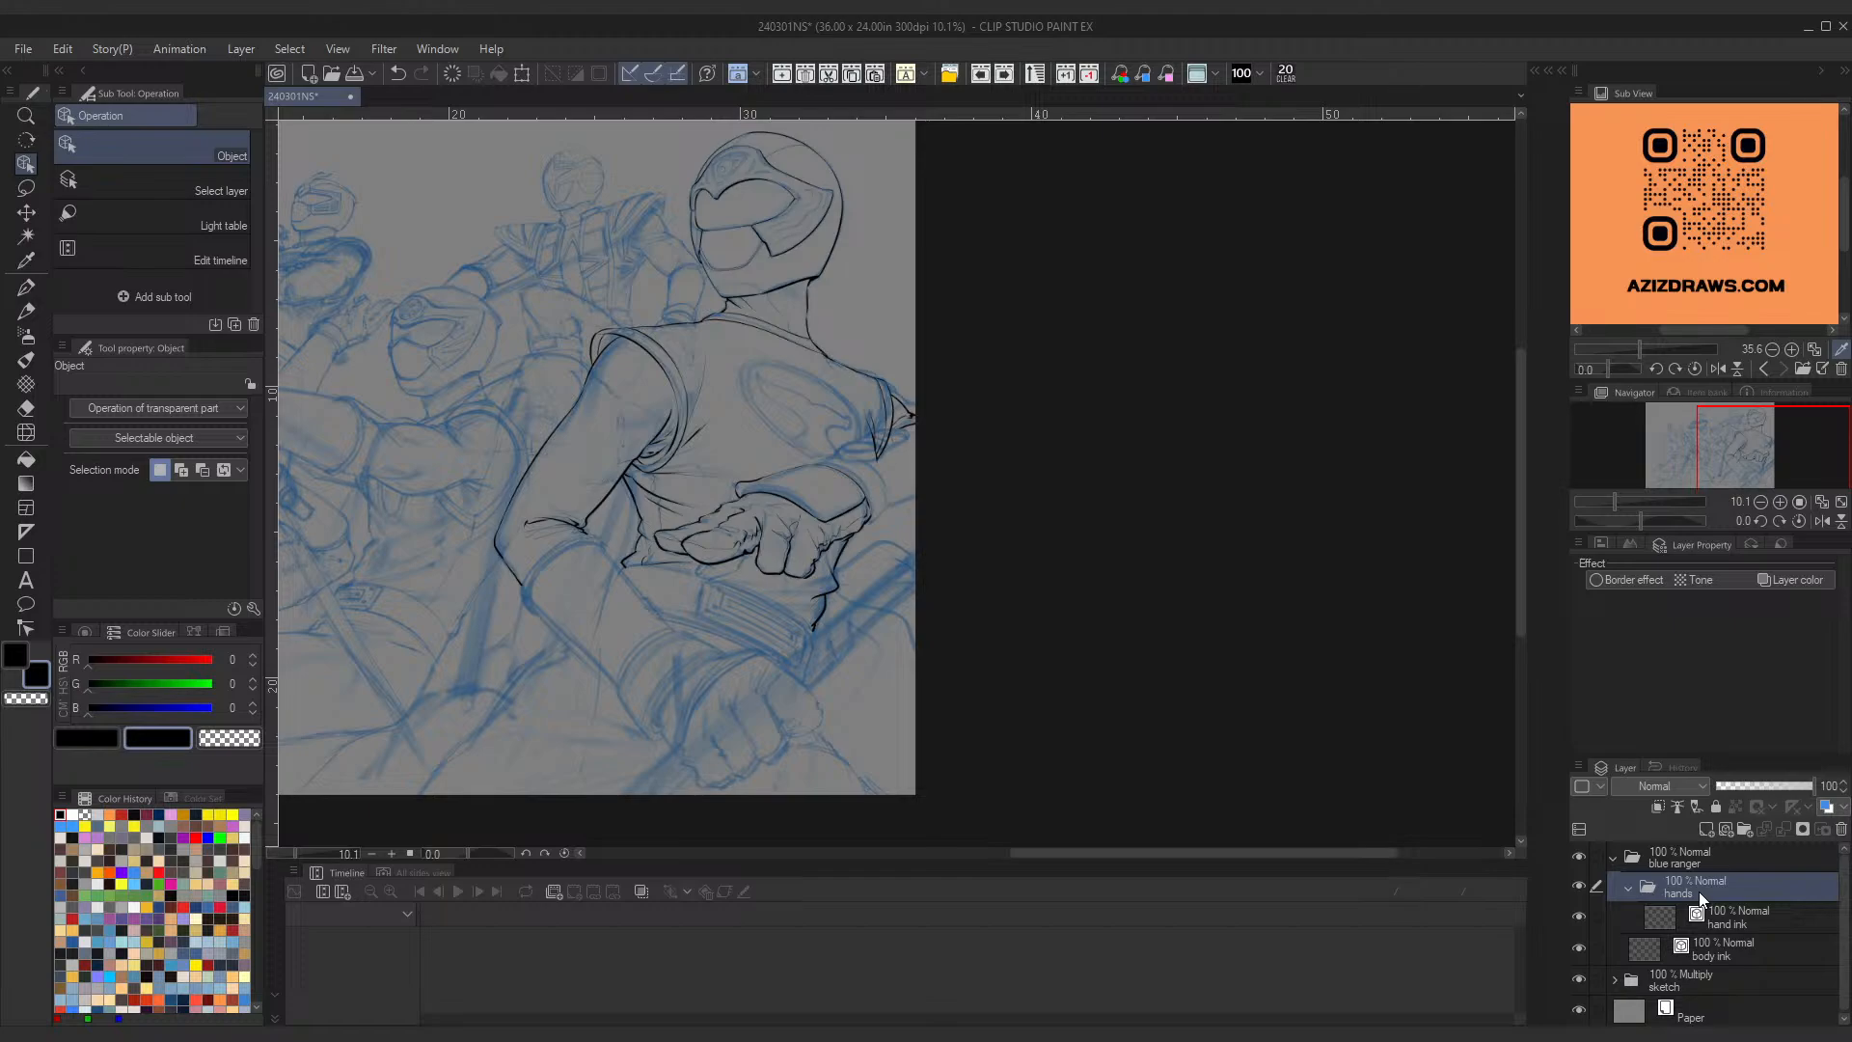
{"action": "left_click", "coordinate": [1628, 888]}
Step: Place the body ink layer in its own "body" folder and collapse the blue ranger folder
{"action": "left_click", "coordinate": [1752, 916]}
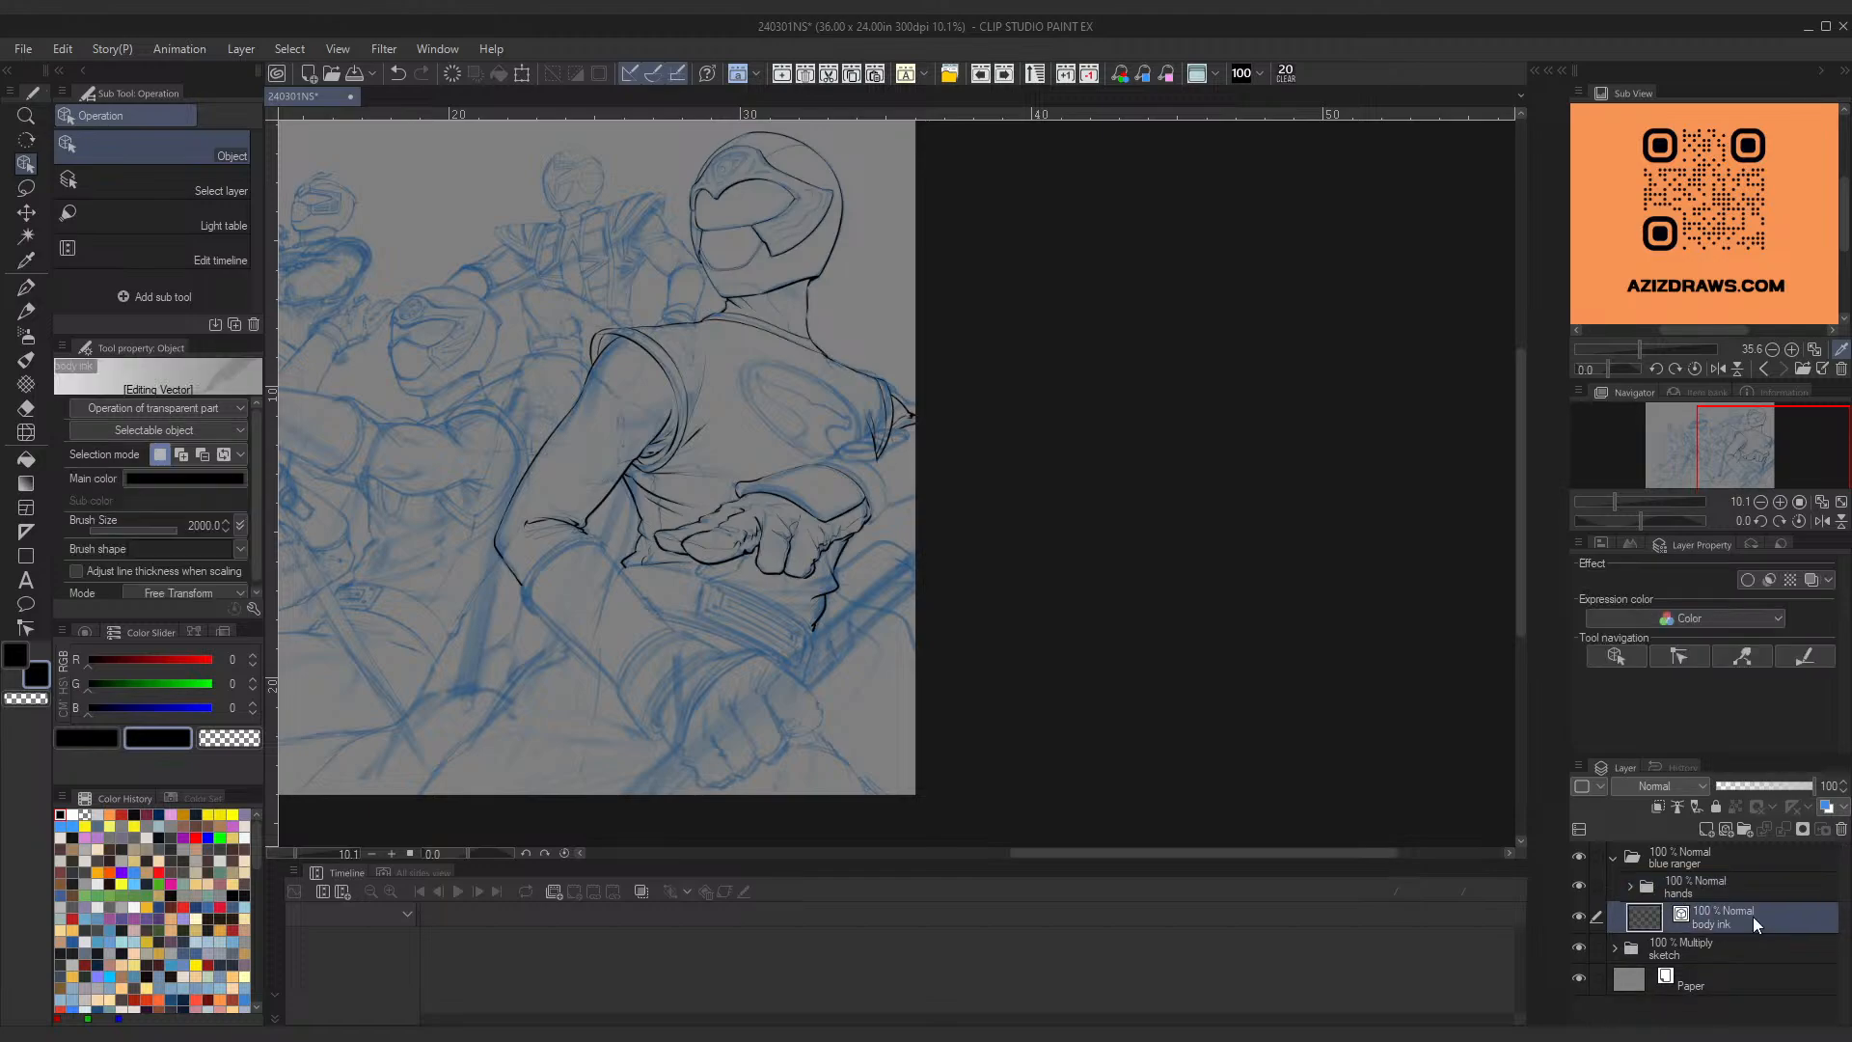
{"action": "left_click", "coordinate": [1743, 832]}
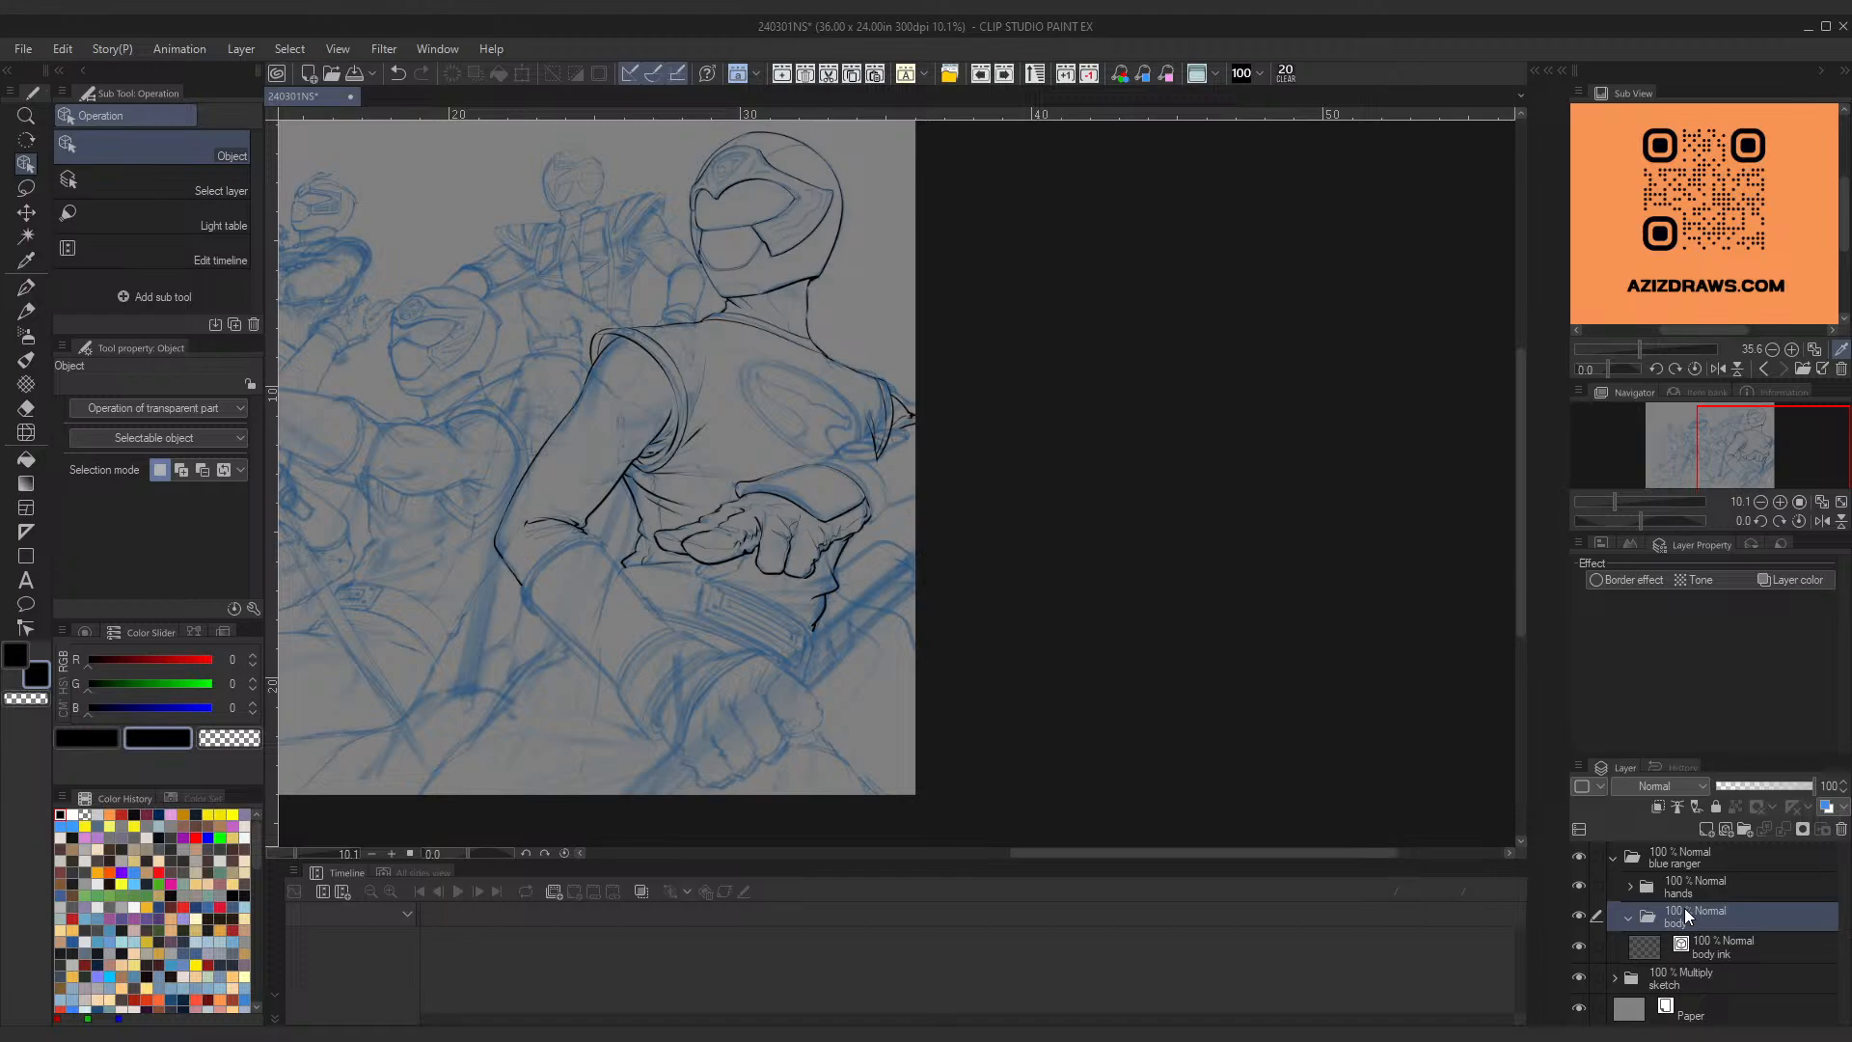
{"action": "left_click", "coordinate": [1615, 857]}
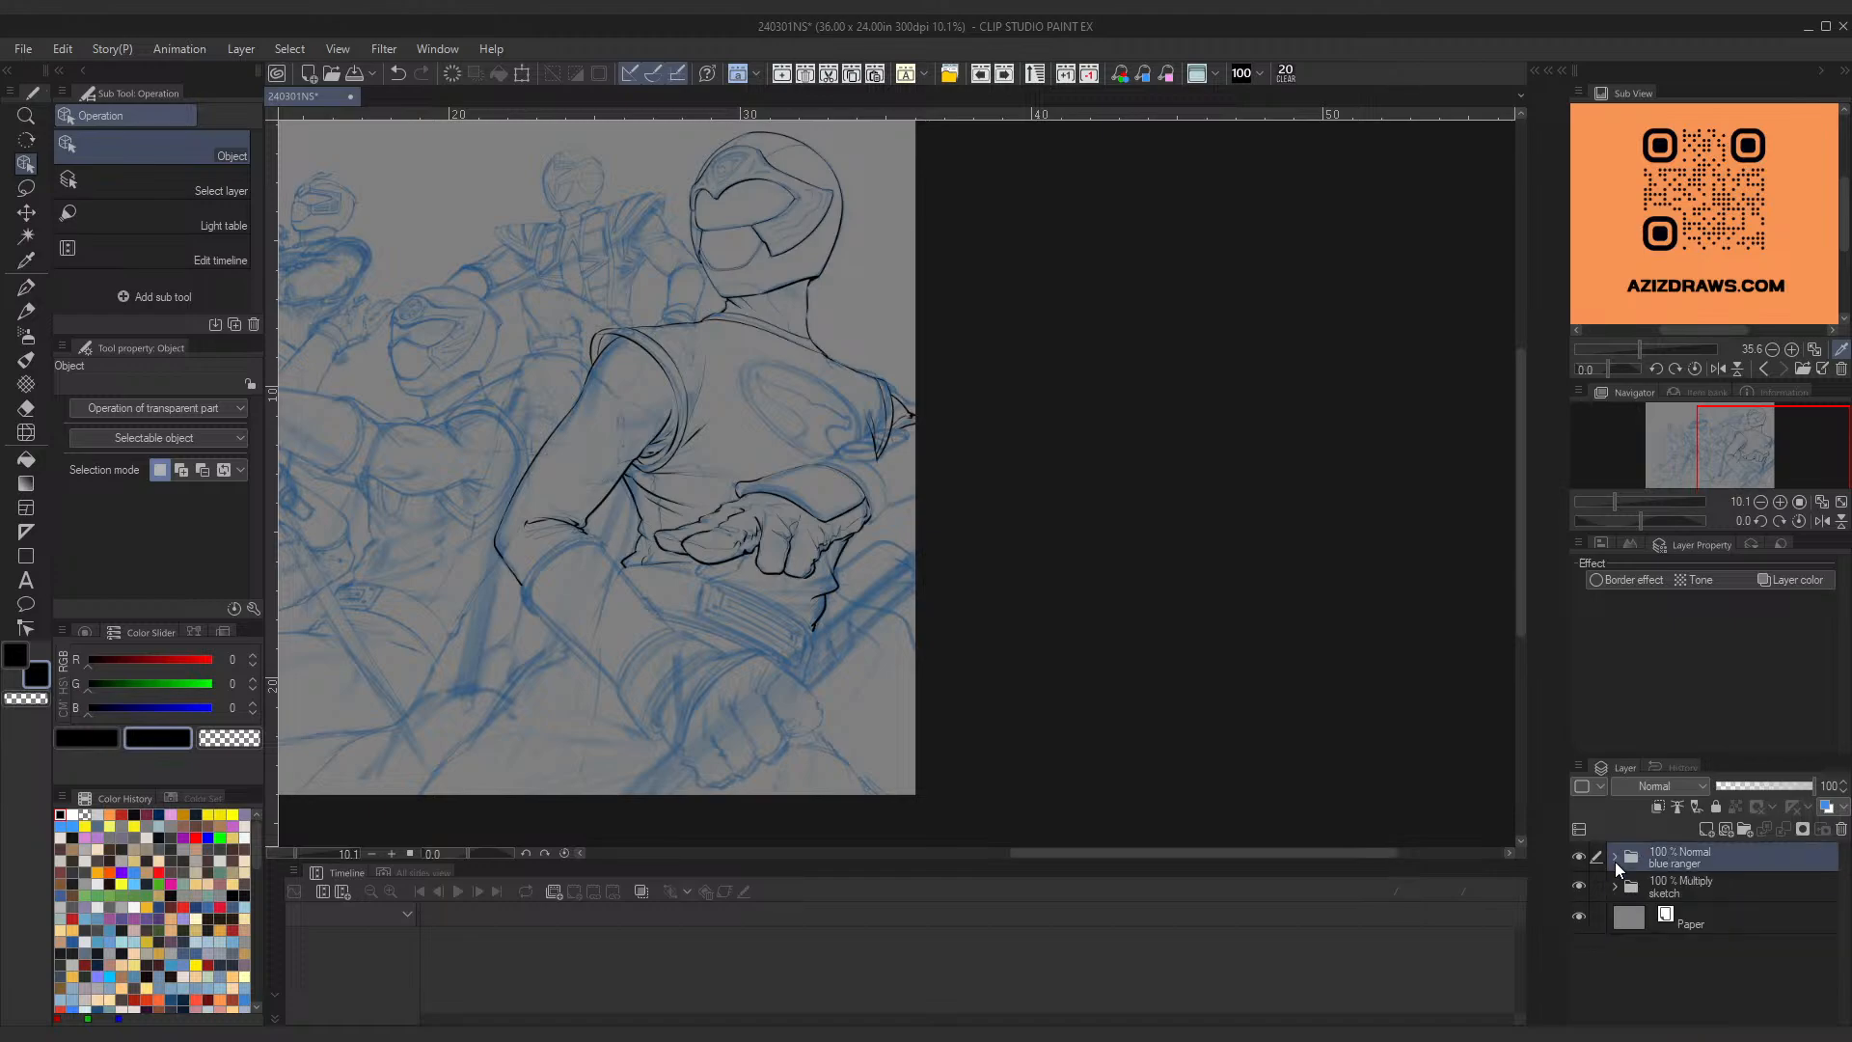
{"action": "left_click_drag", "start_coordinate": [1168, 853], "coordinate": [1028, 836]}
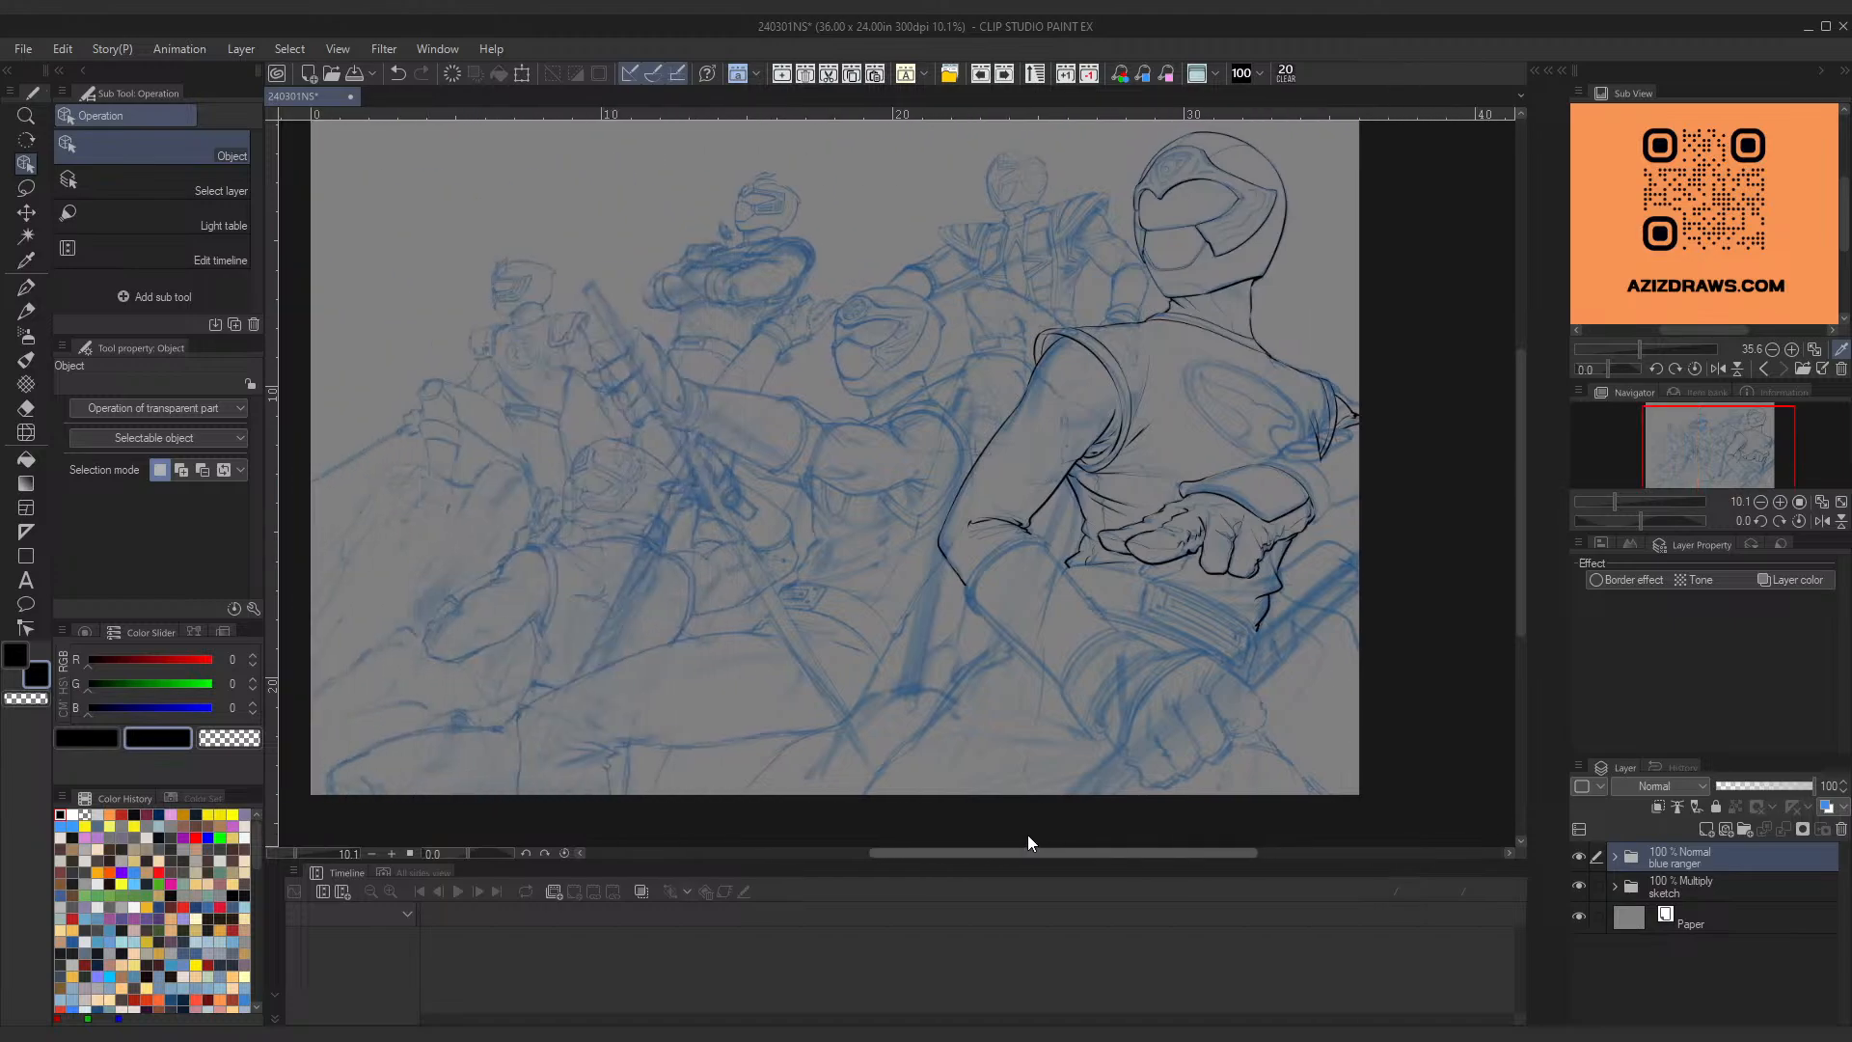
{"action": "left_click_drag", "start_coordinate": [1522, 413], "coordinate": [1523, 389]}
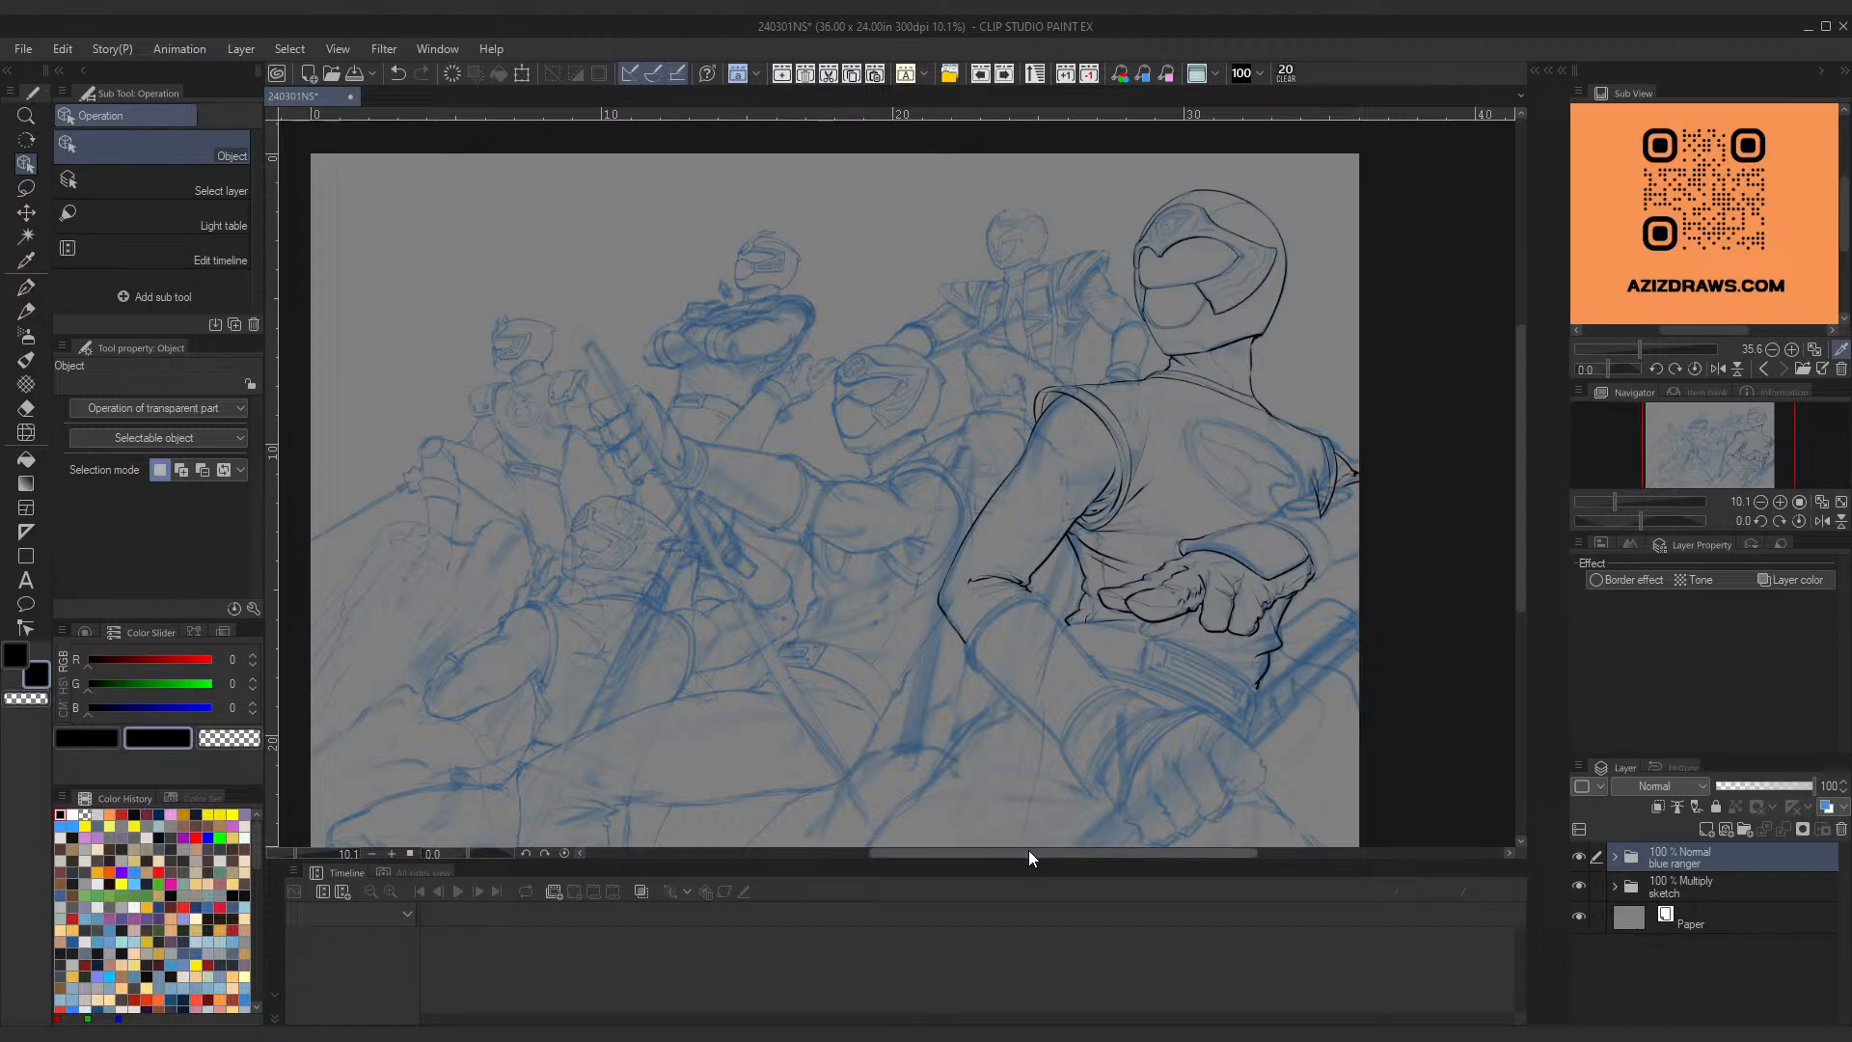
{"action": "left_click_drag", "start_coordinate": [1028, 853], "coordinate": [1070, 859]}
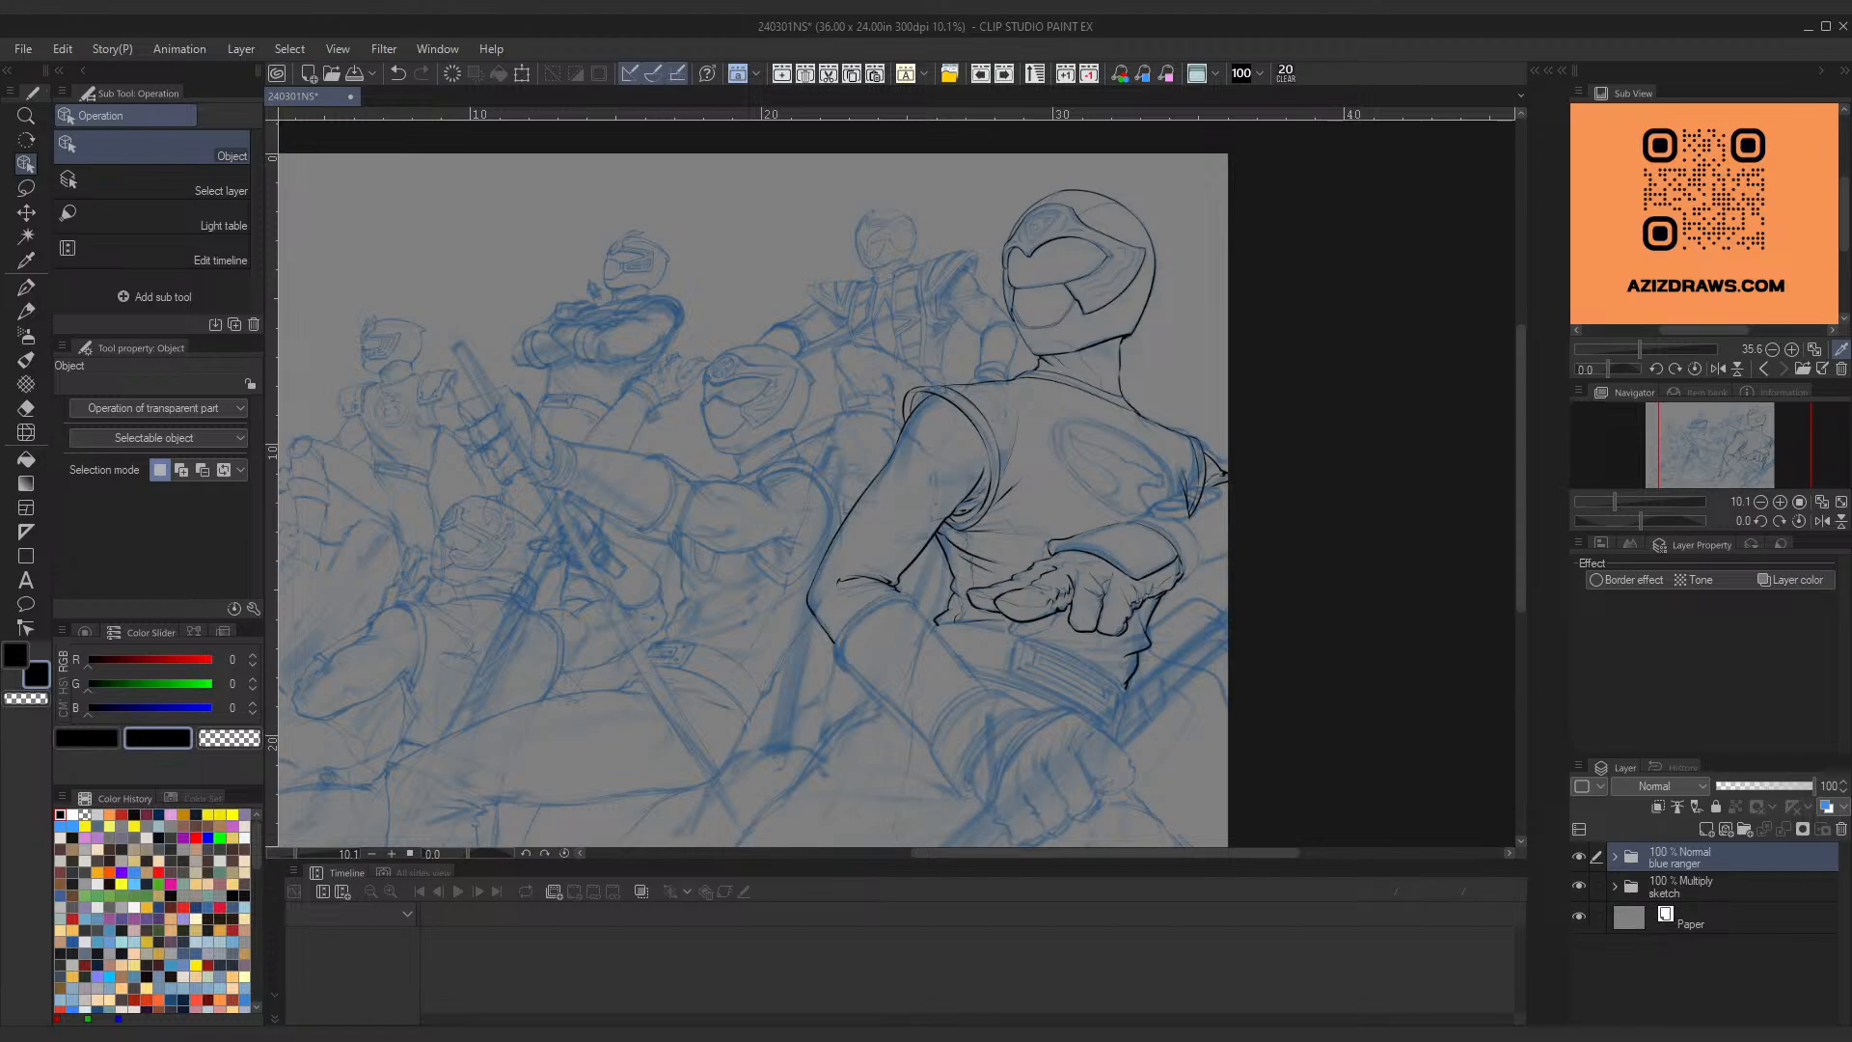
{"action": "left_click_drag", "start_coordinate": [1520, 391], "coordinate": [1518, 409]}
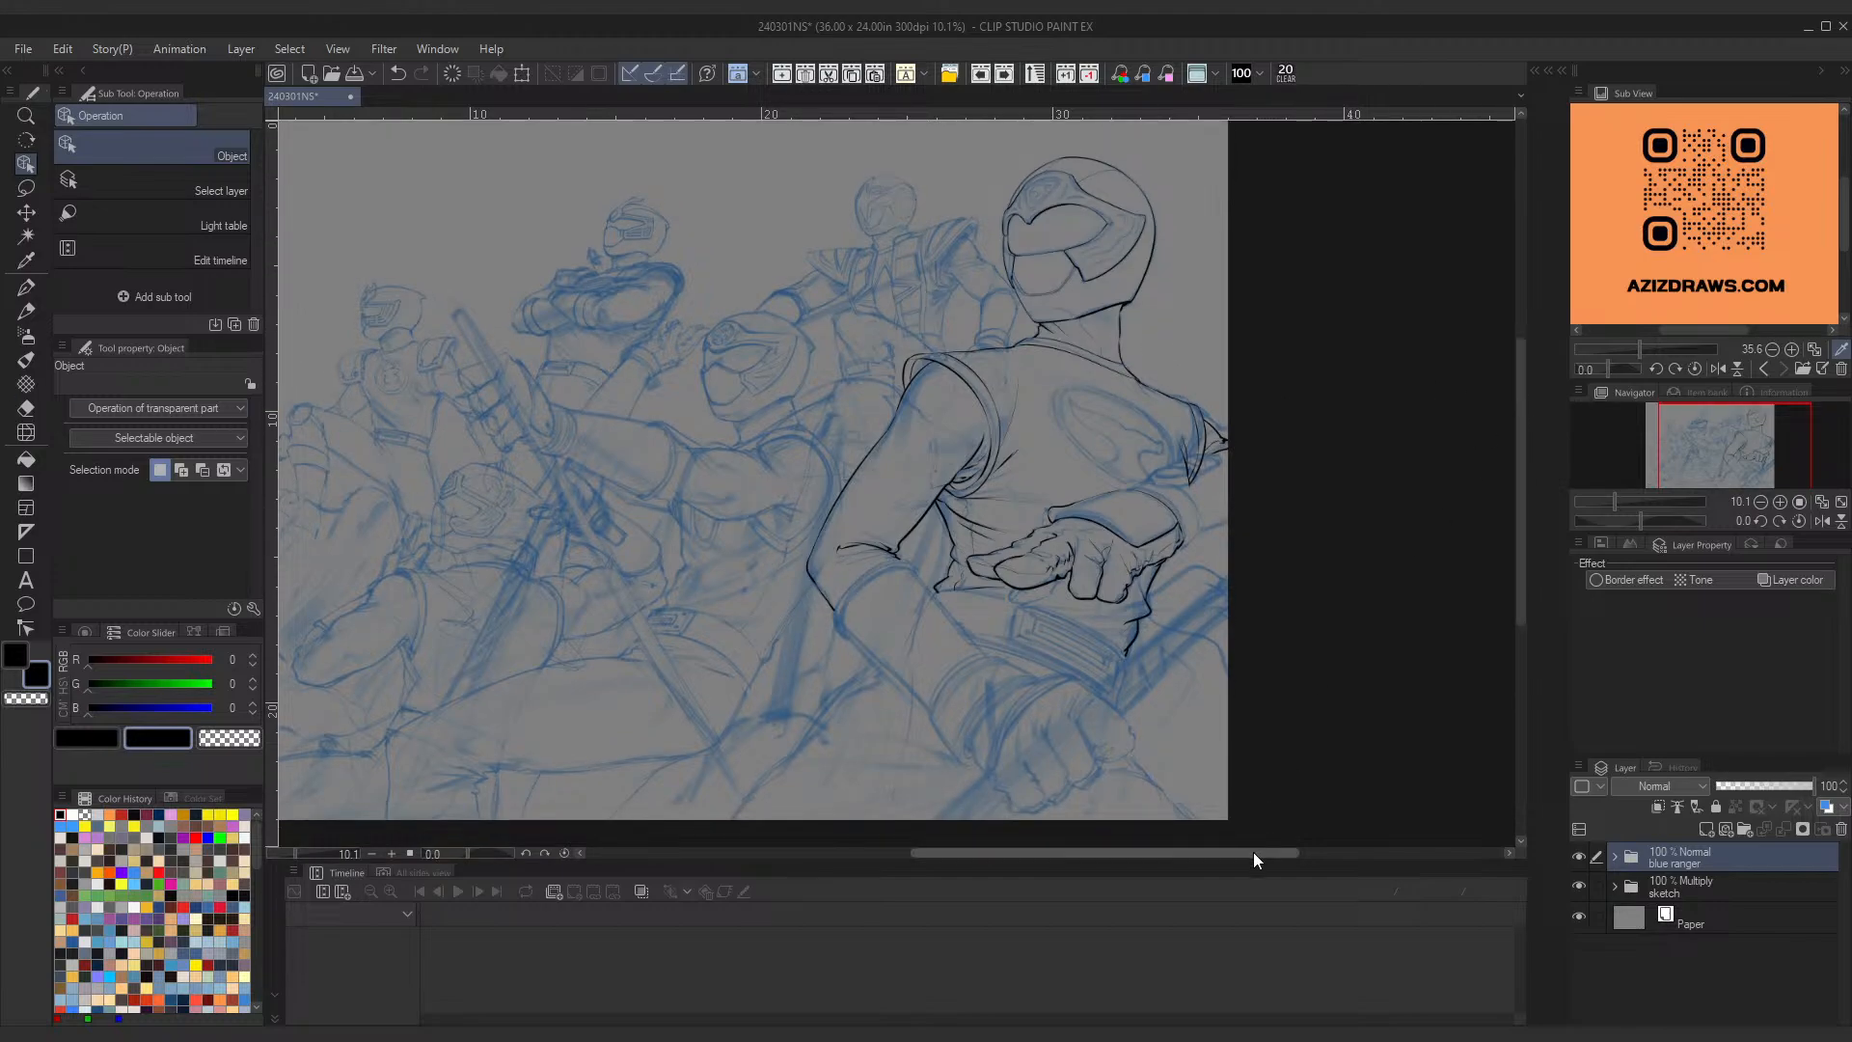
{"action": "left_click_drag", "start_coordinate": [1253, 853], "coordinate": [1264, 853]}
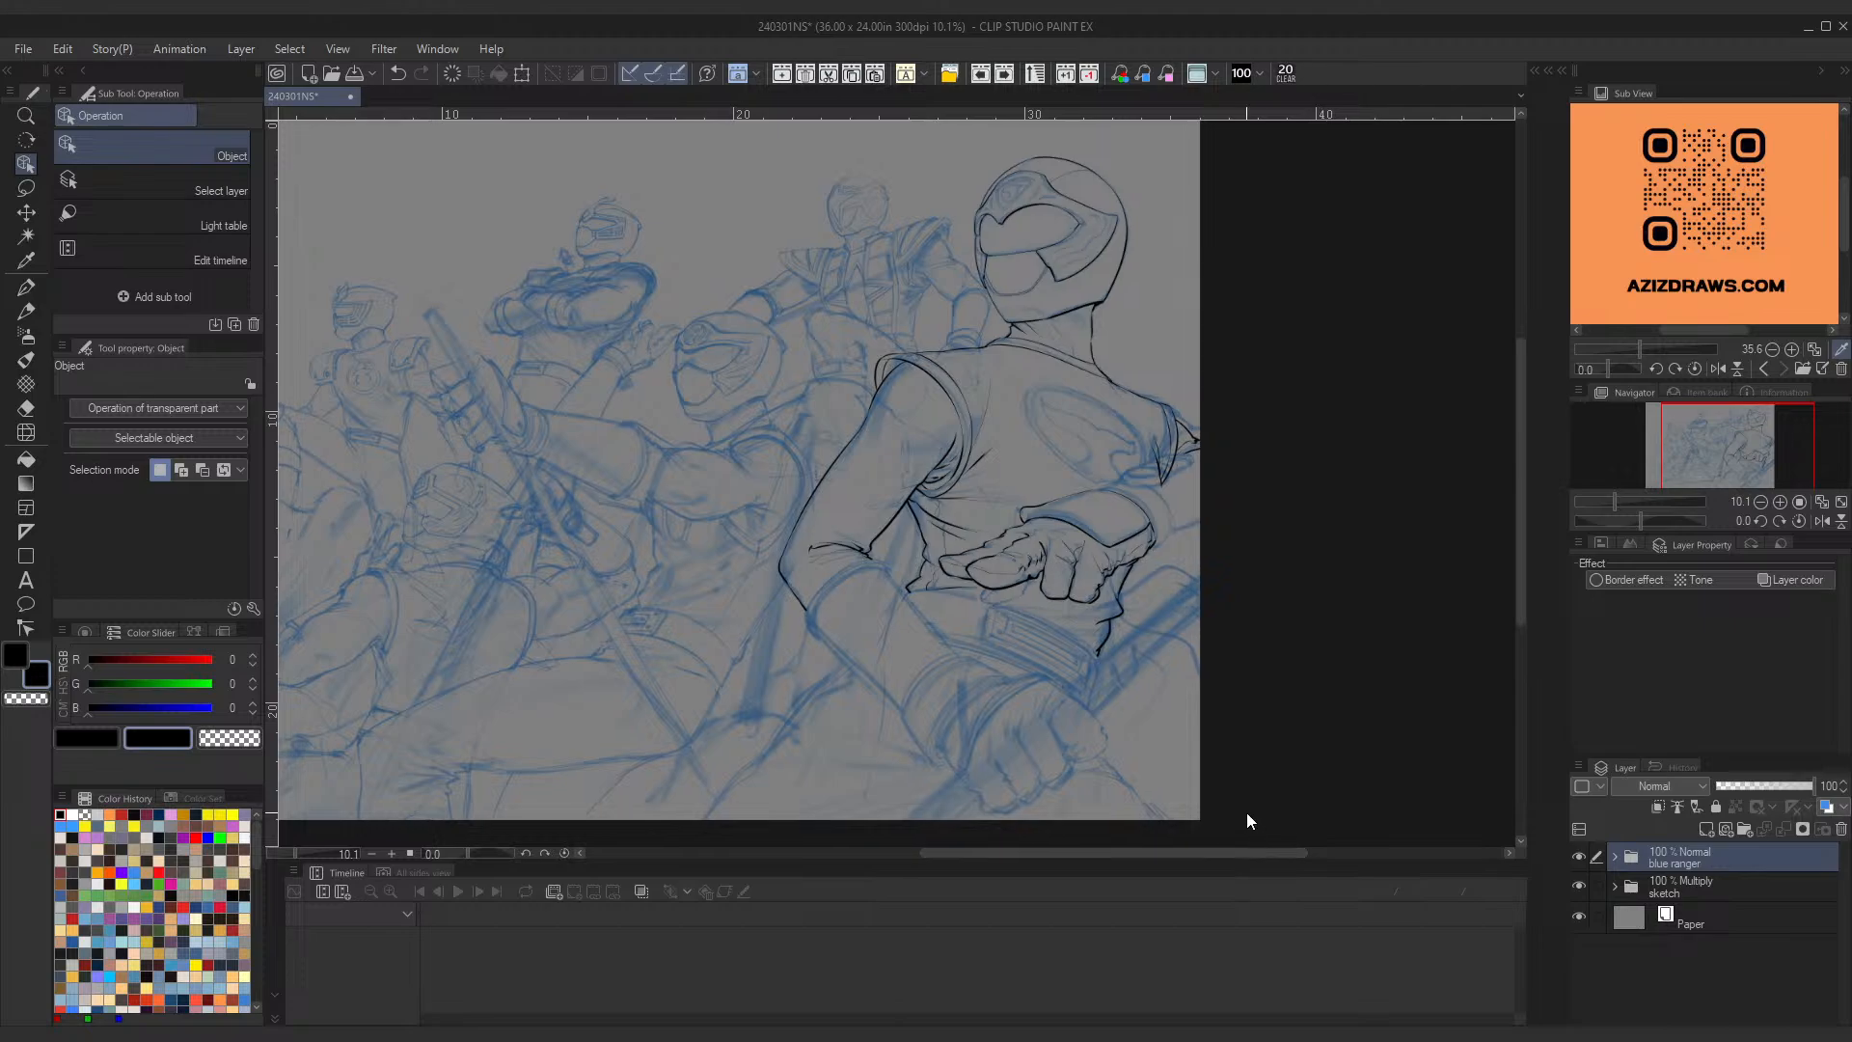